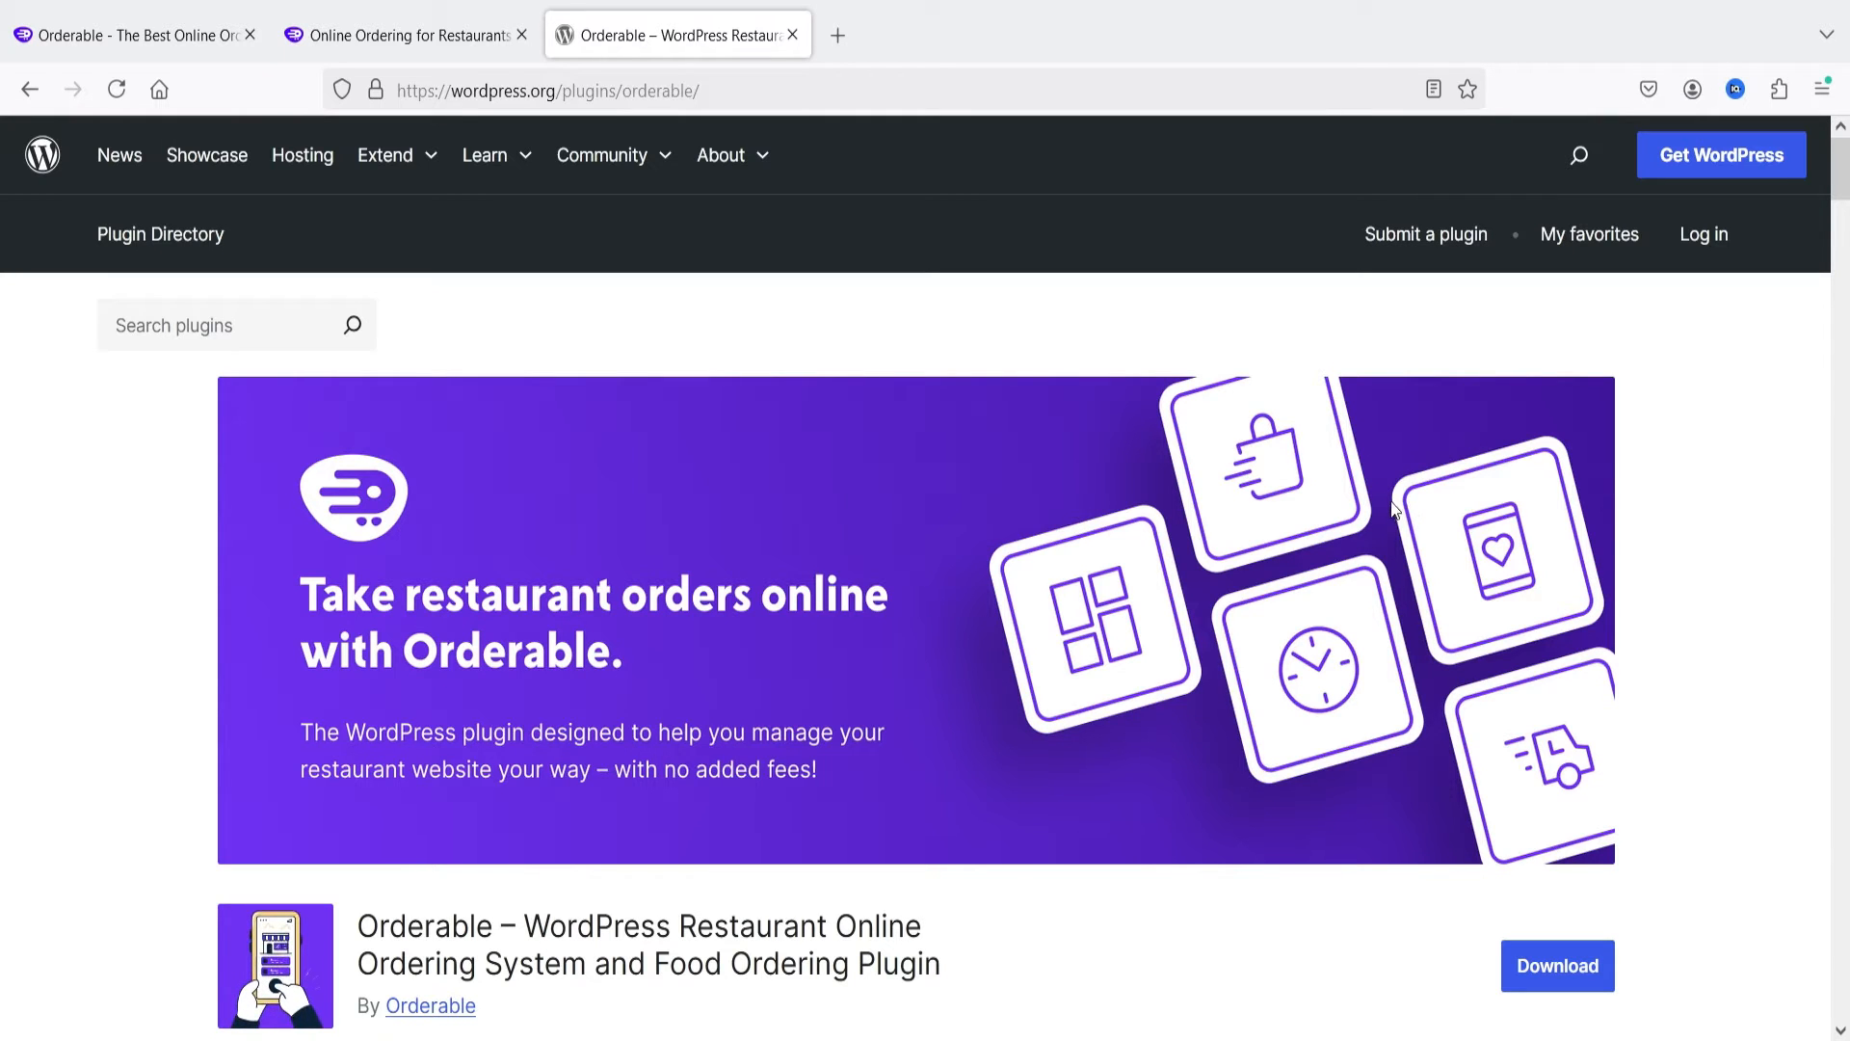
Step: Look over the Orderable plugin page in the WordPress plugin directory, including its description and commercial plugin details
scroll(1388, 501, down, 2)
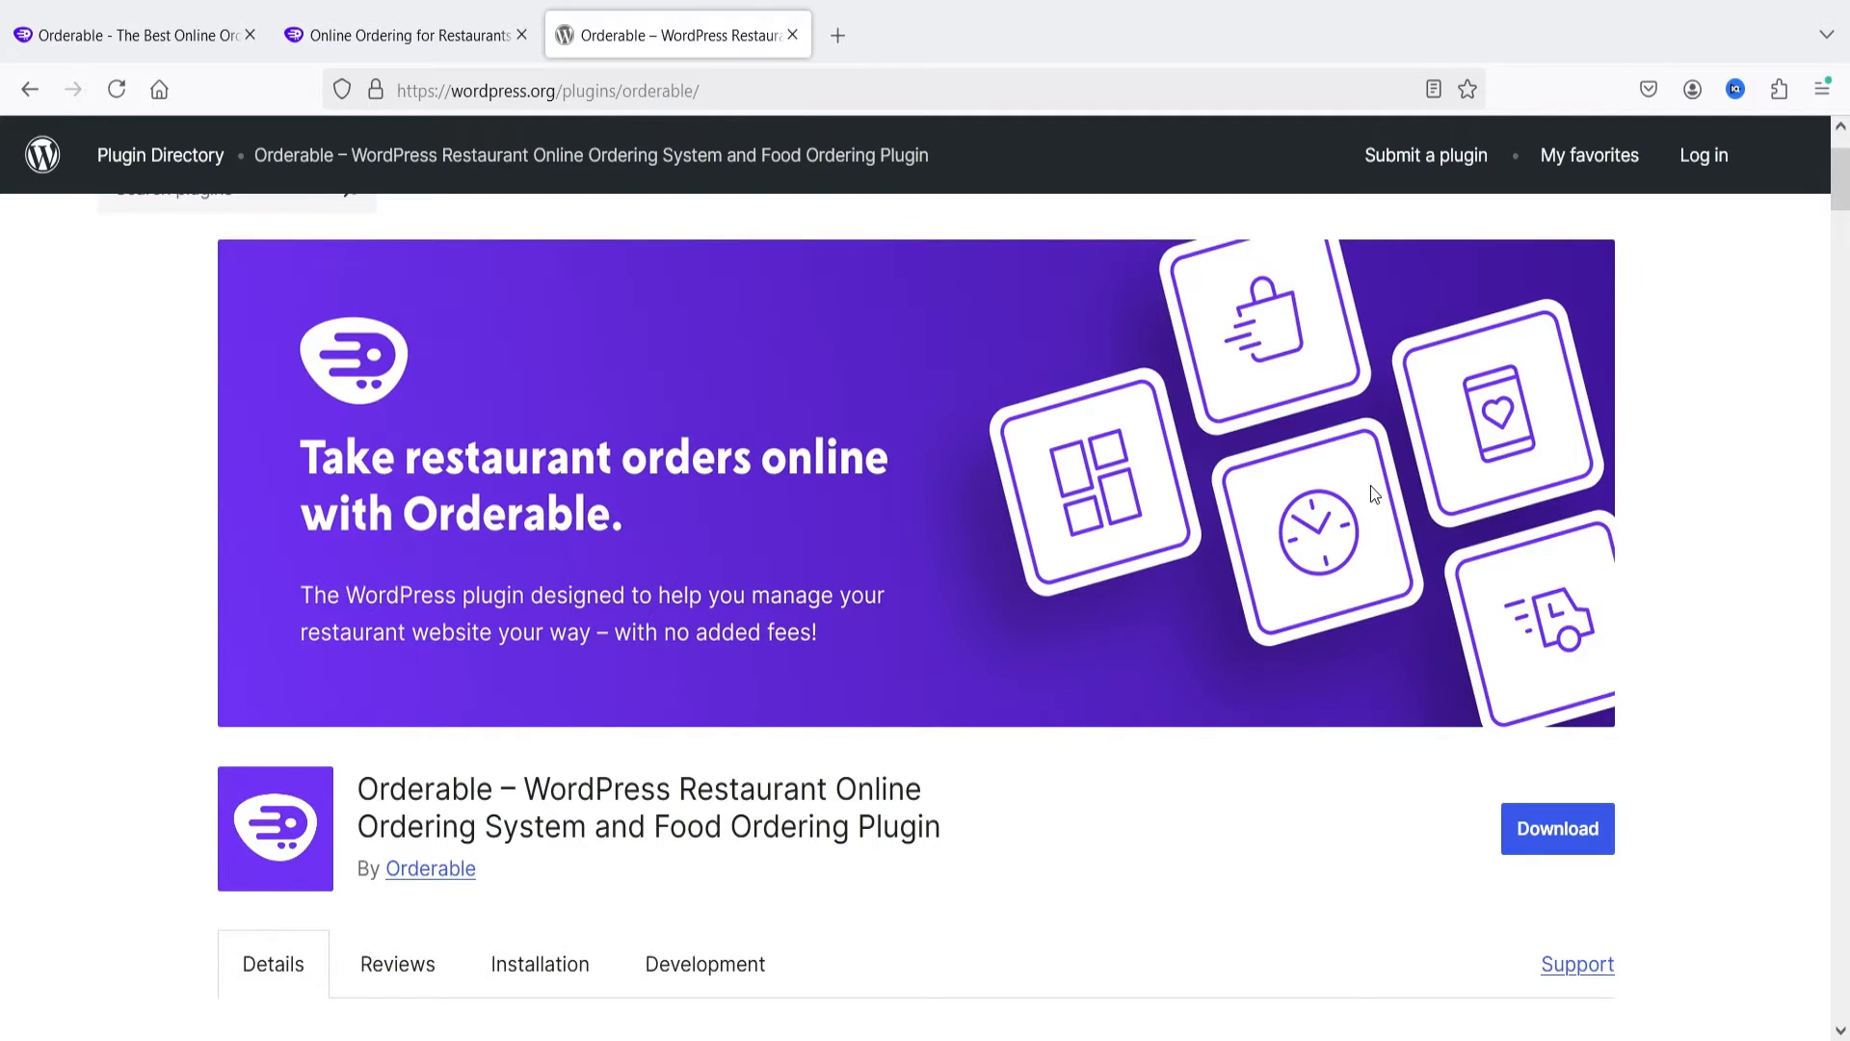
scroll(1026, 586, down, 3)
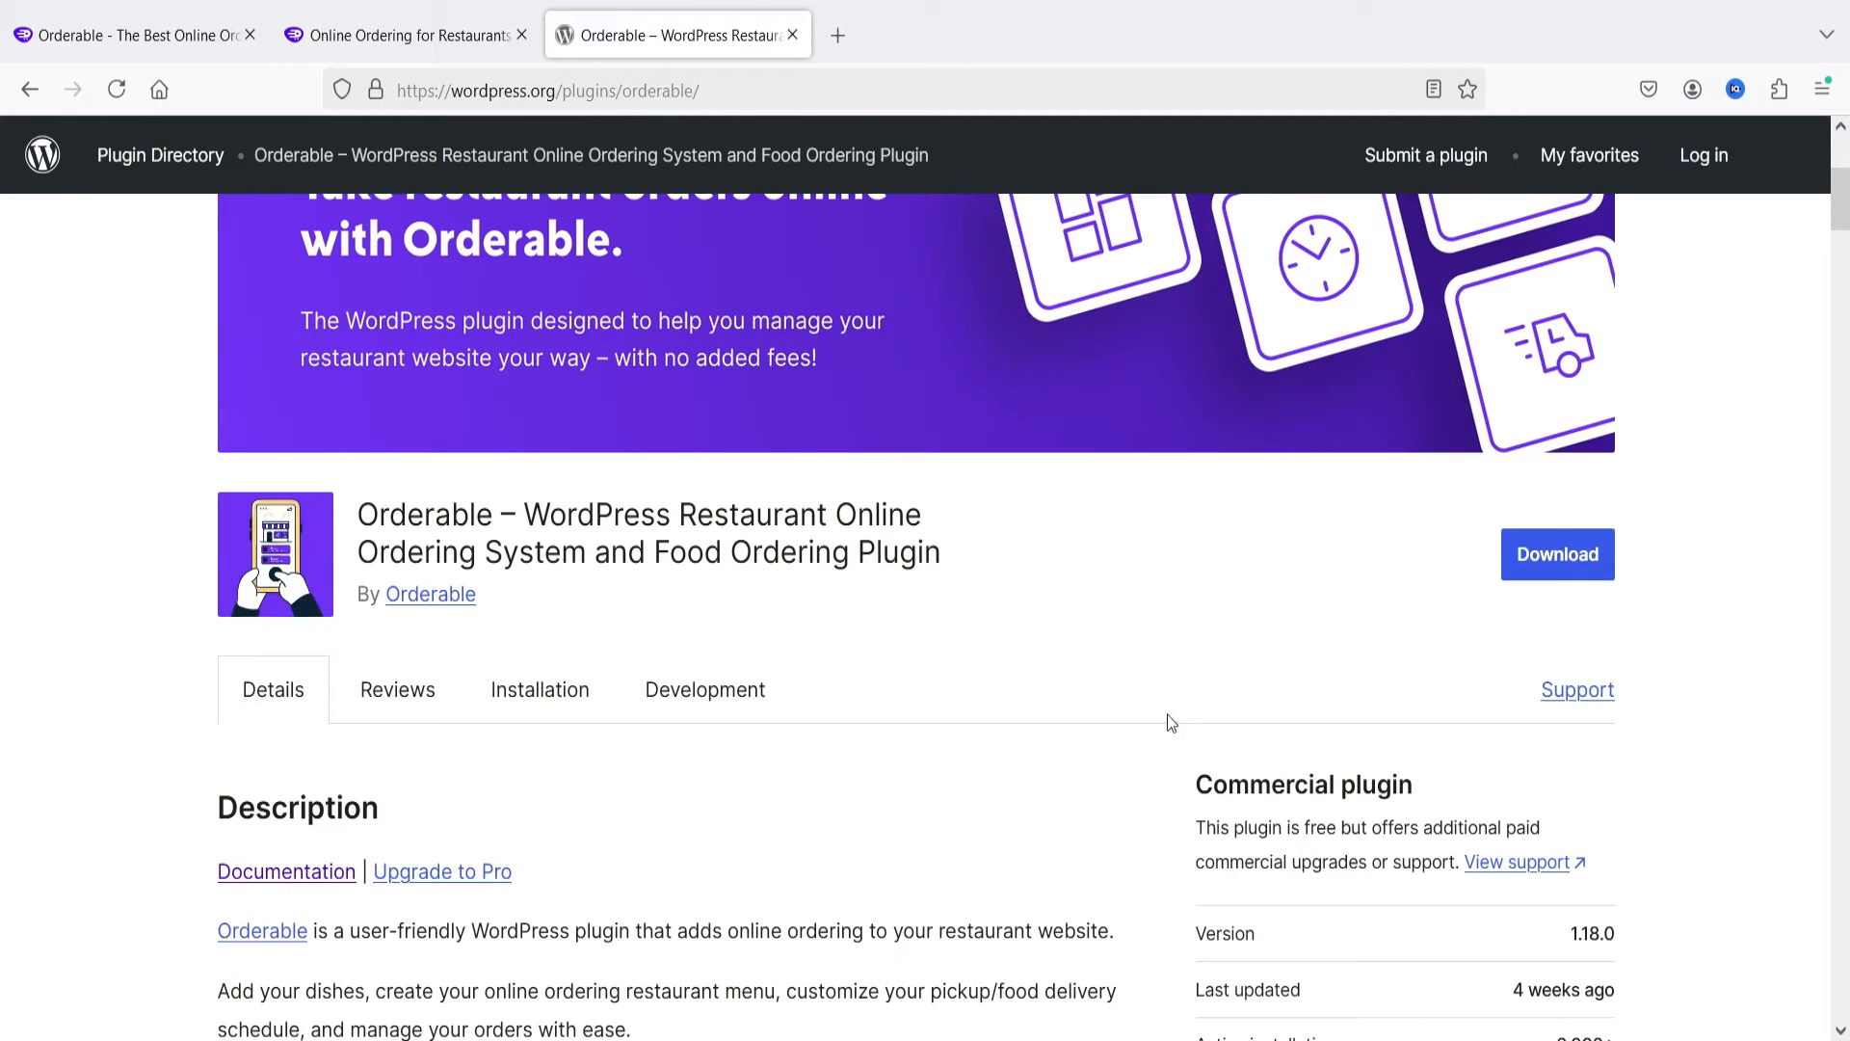
scroll(1171, 723, down, 3)
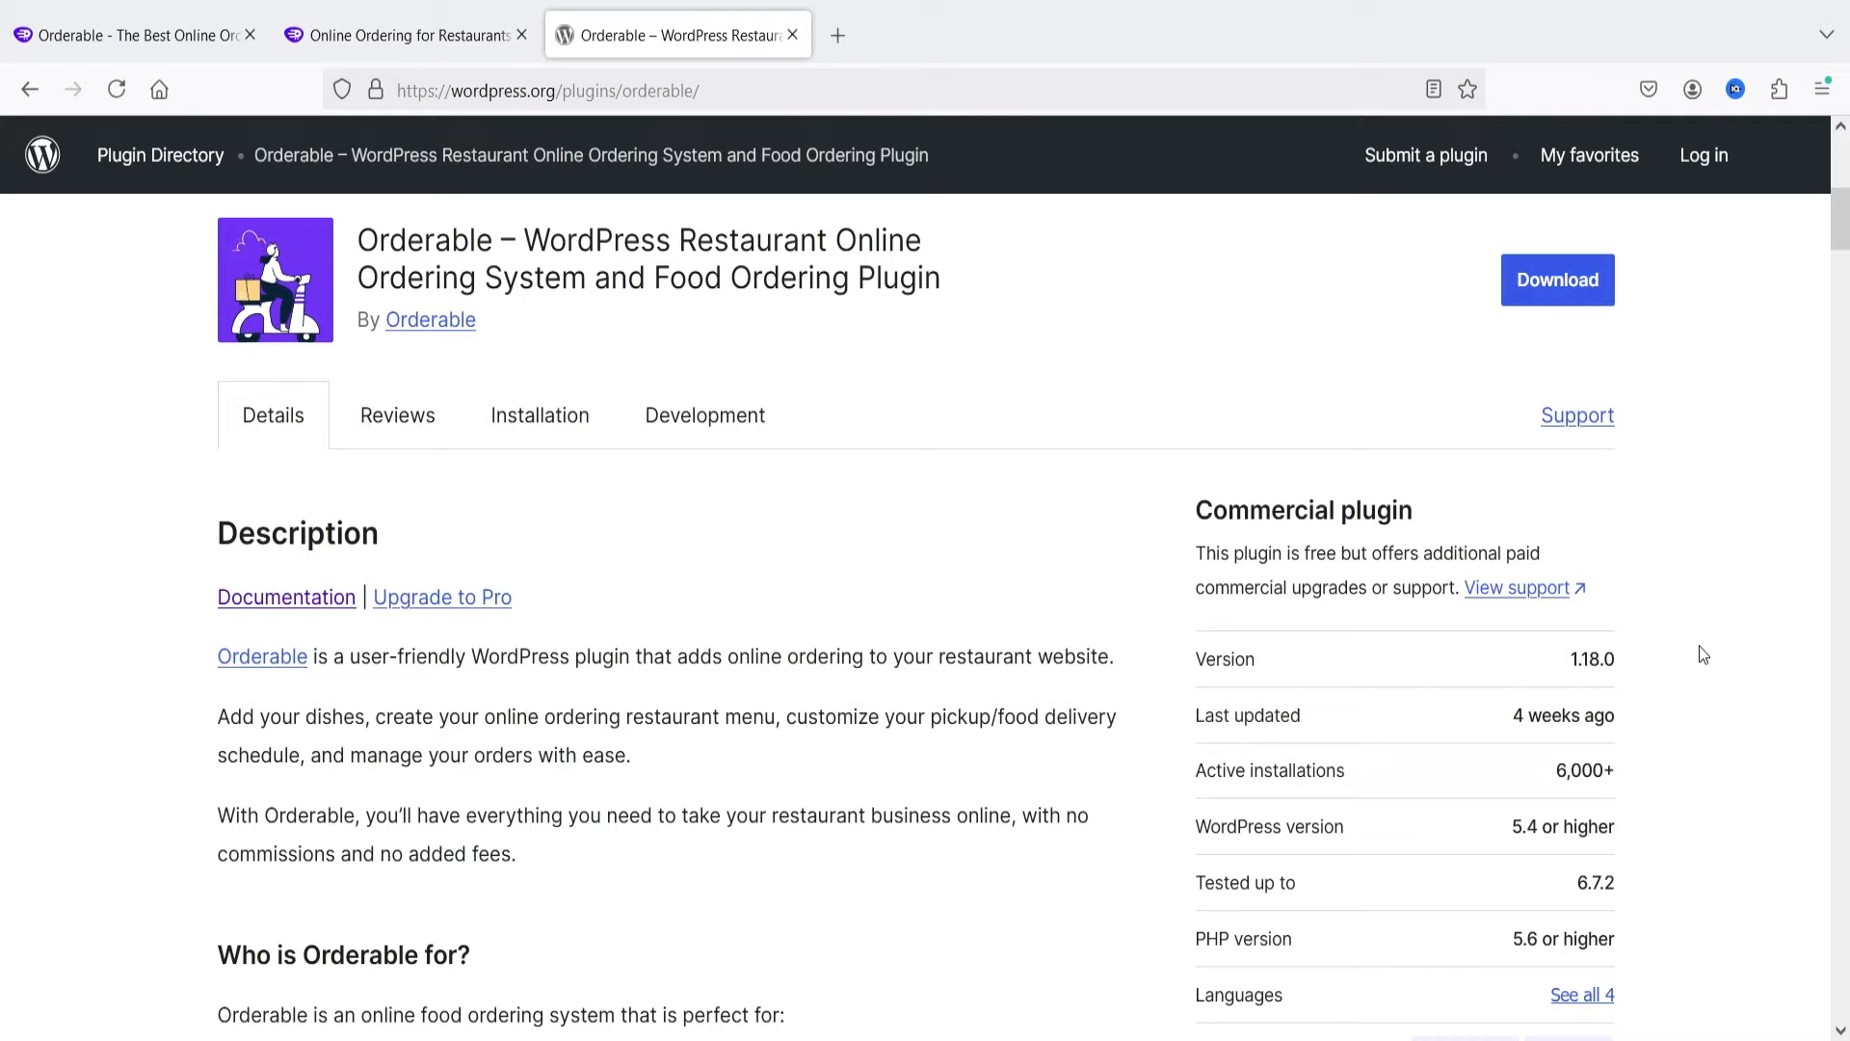
scroll(1704, 656, up, 4)
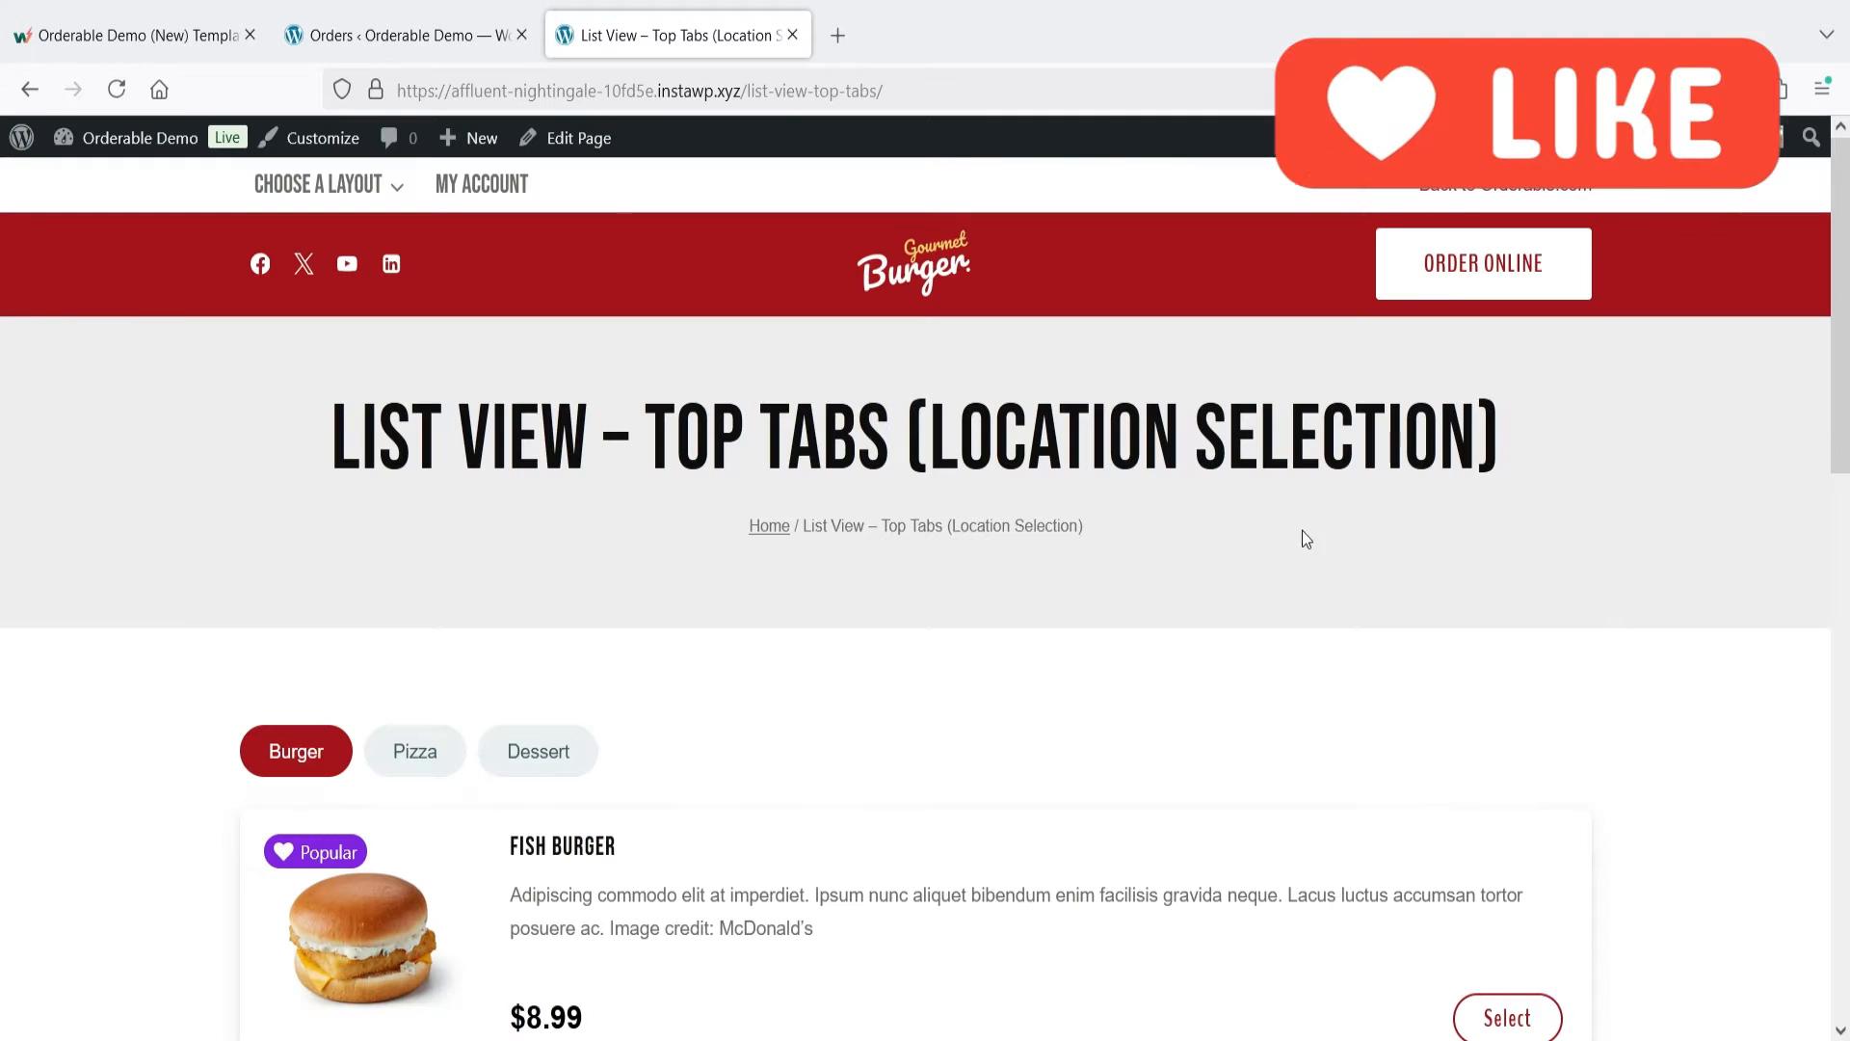
scroll(1540, 531, down, 4)
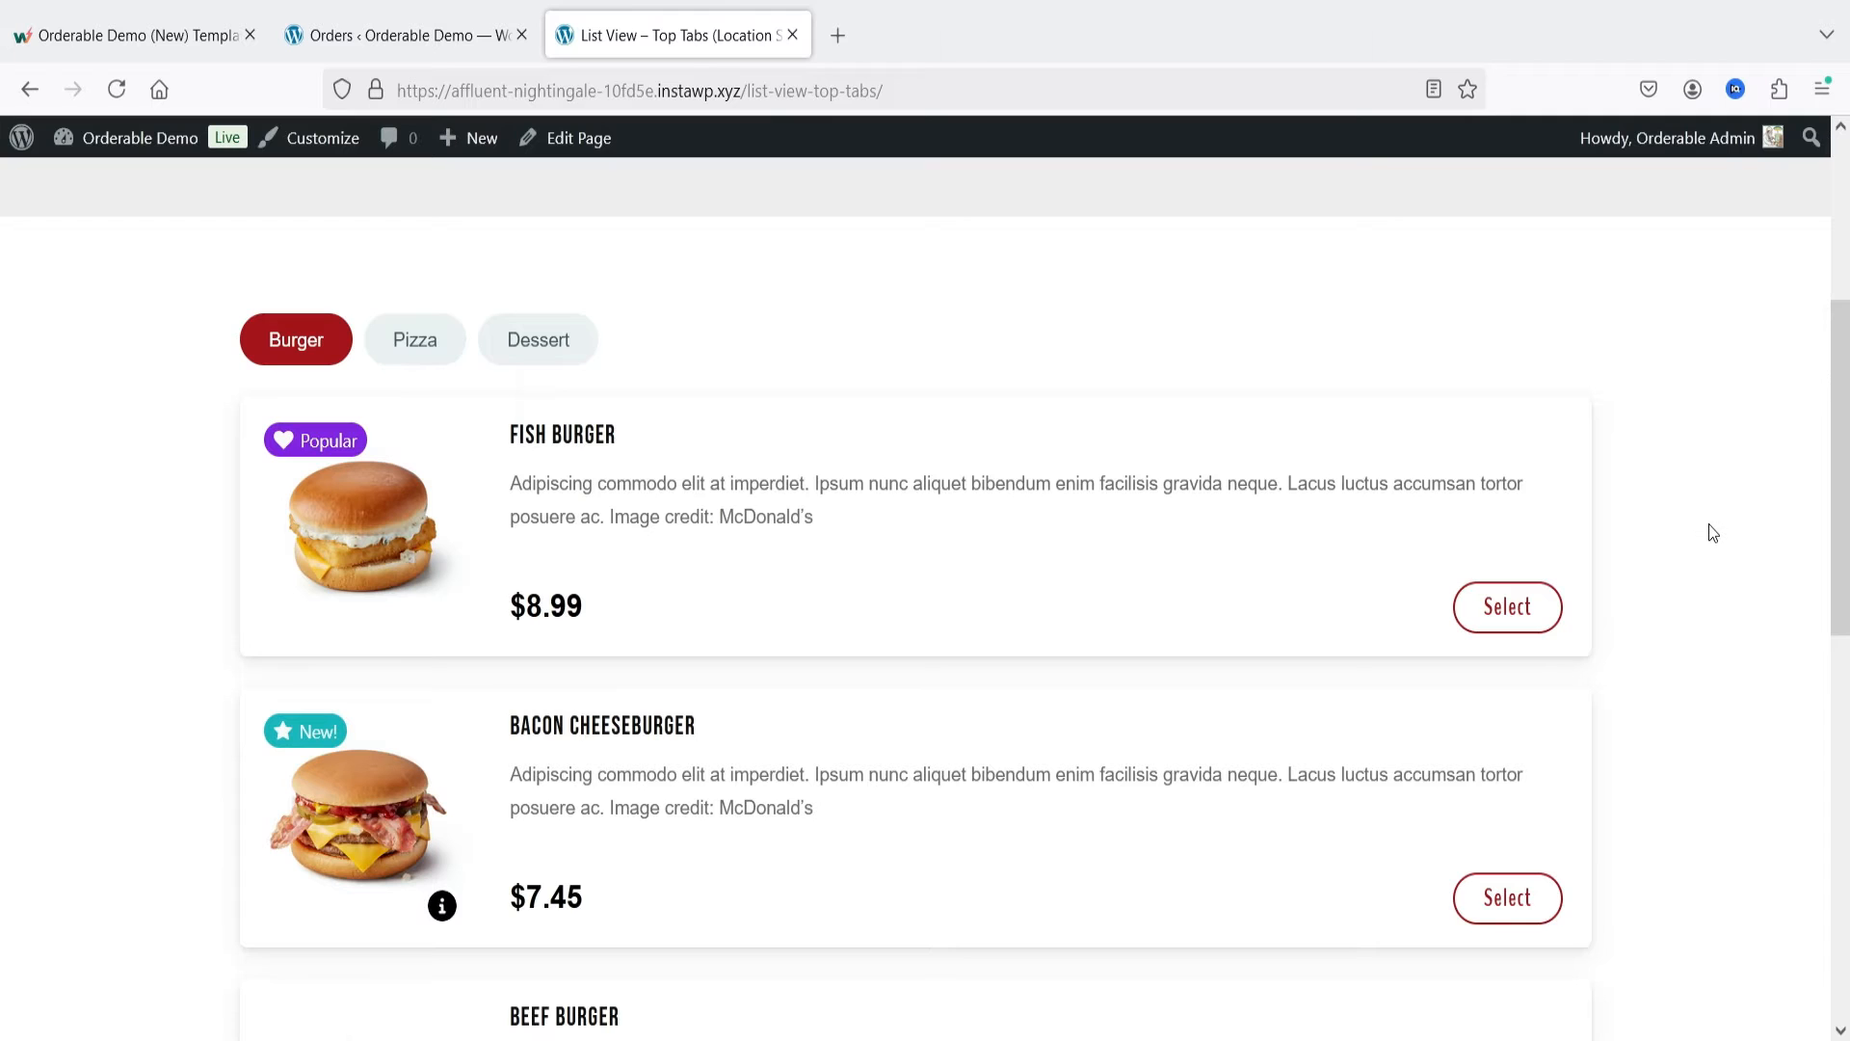
Step: Browse the Pizza and Dessert categories of the restaurant menu, then return to the Burger category
click(412, 342)
click(544, 354)
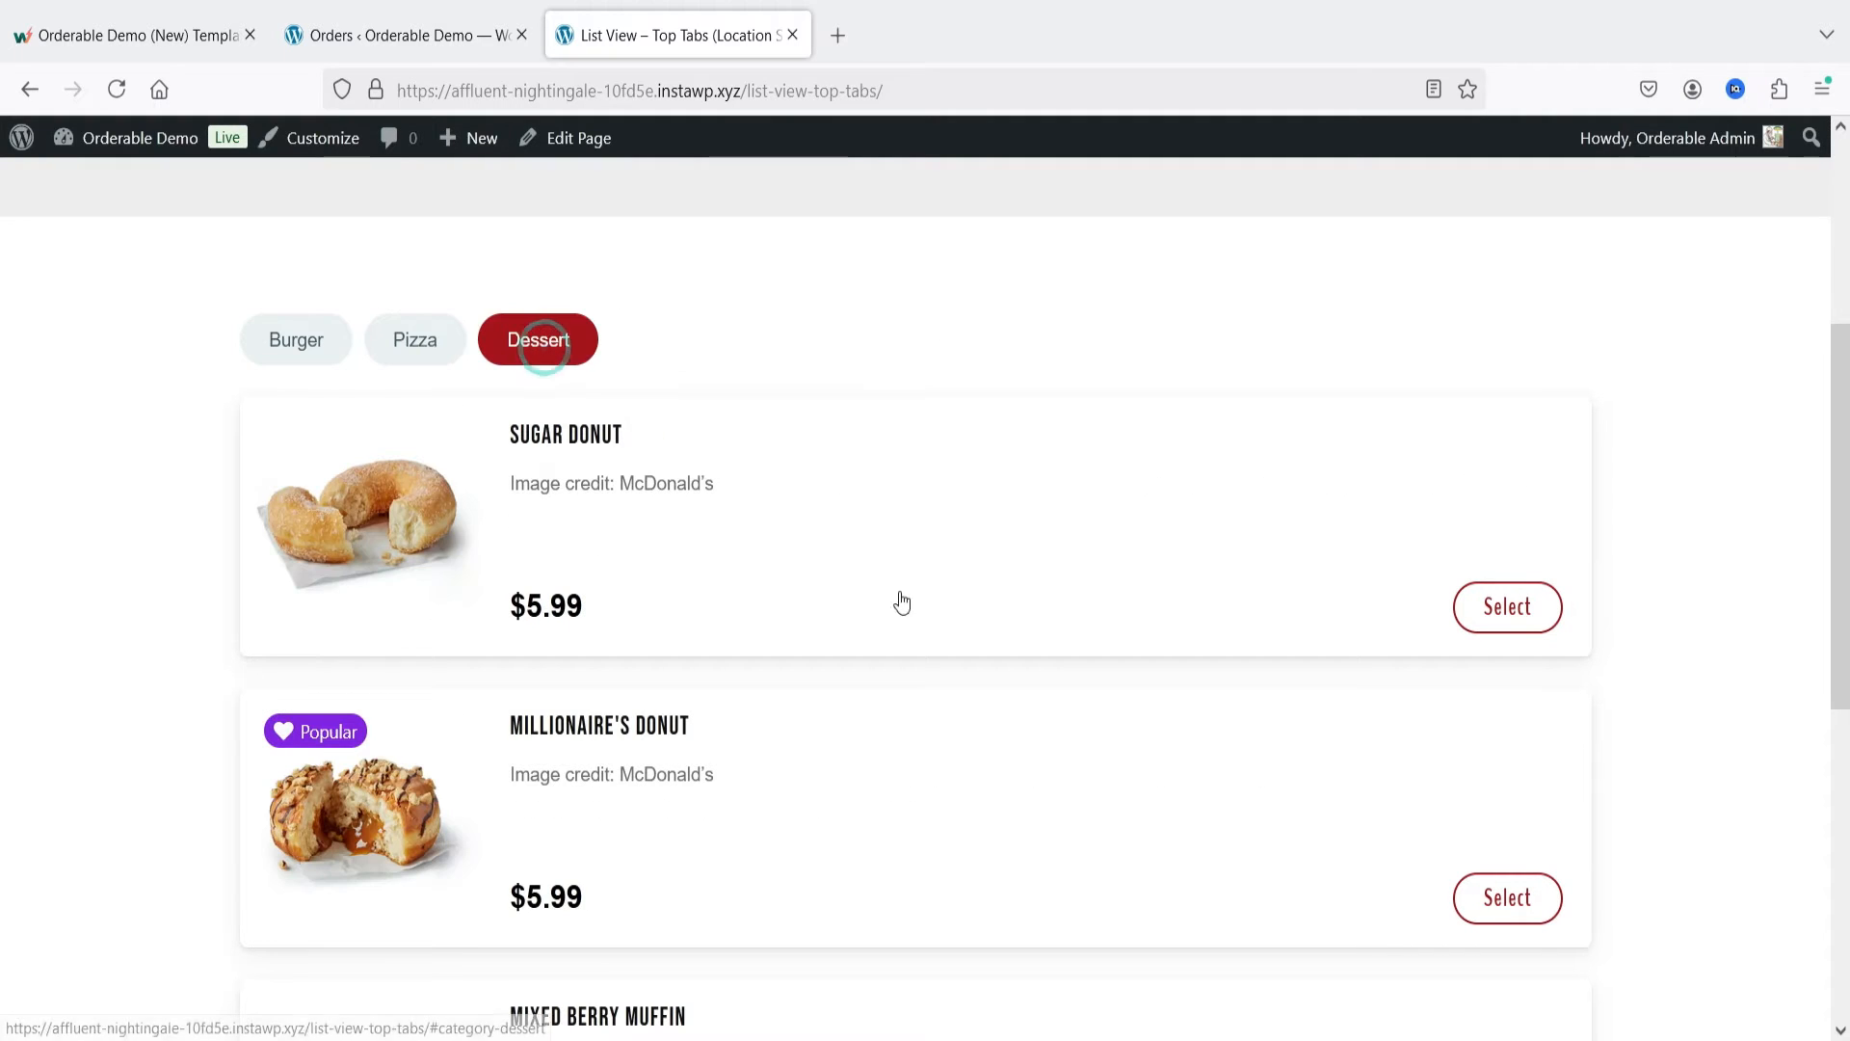
click(307, 345)
Step: Open the Fish Burger's details and examine its description, cheese, topping and condiment options
click(325, 539)
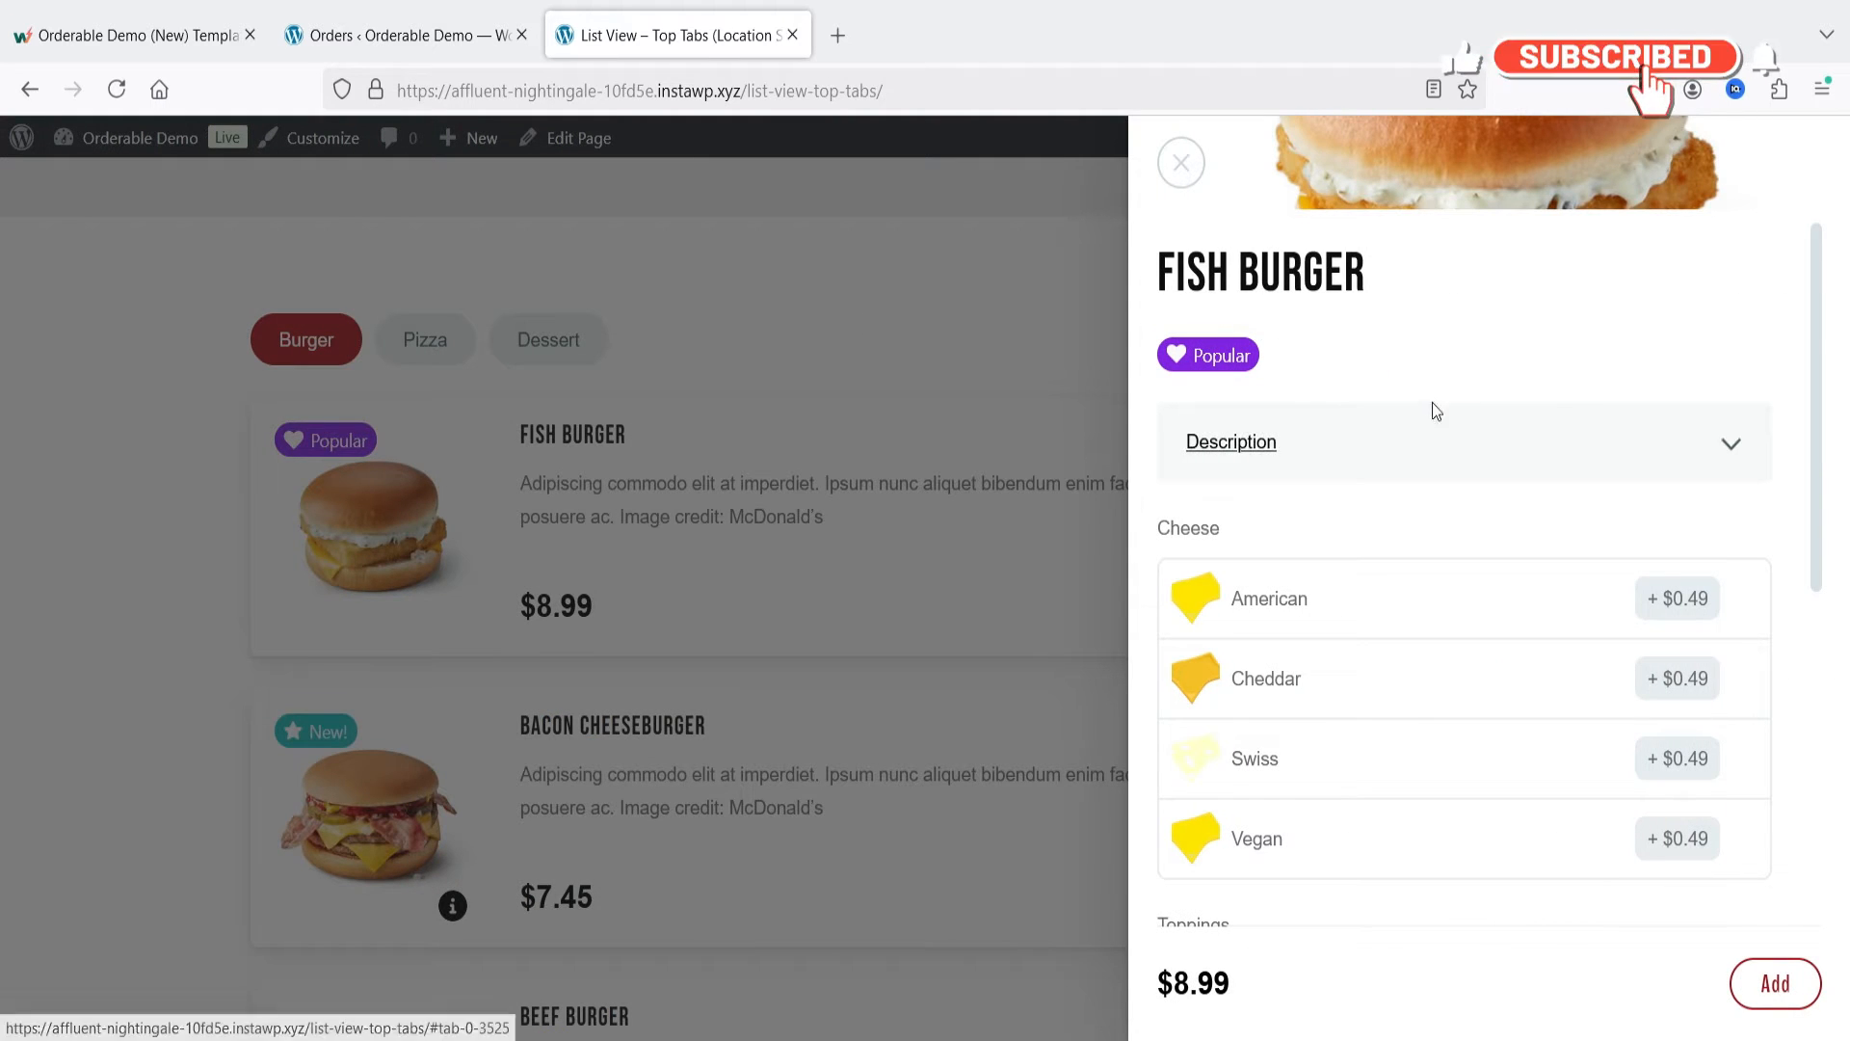
click(1285, 424)
click(1451, 431)
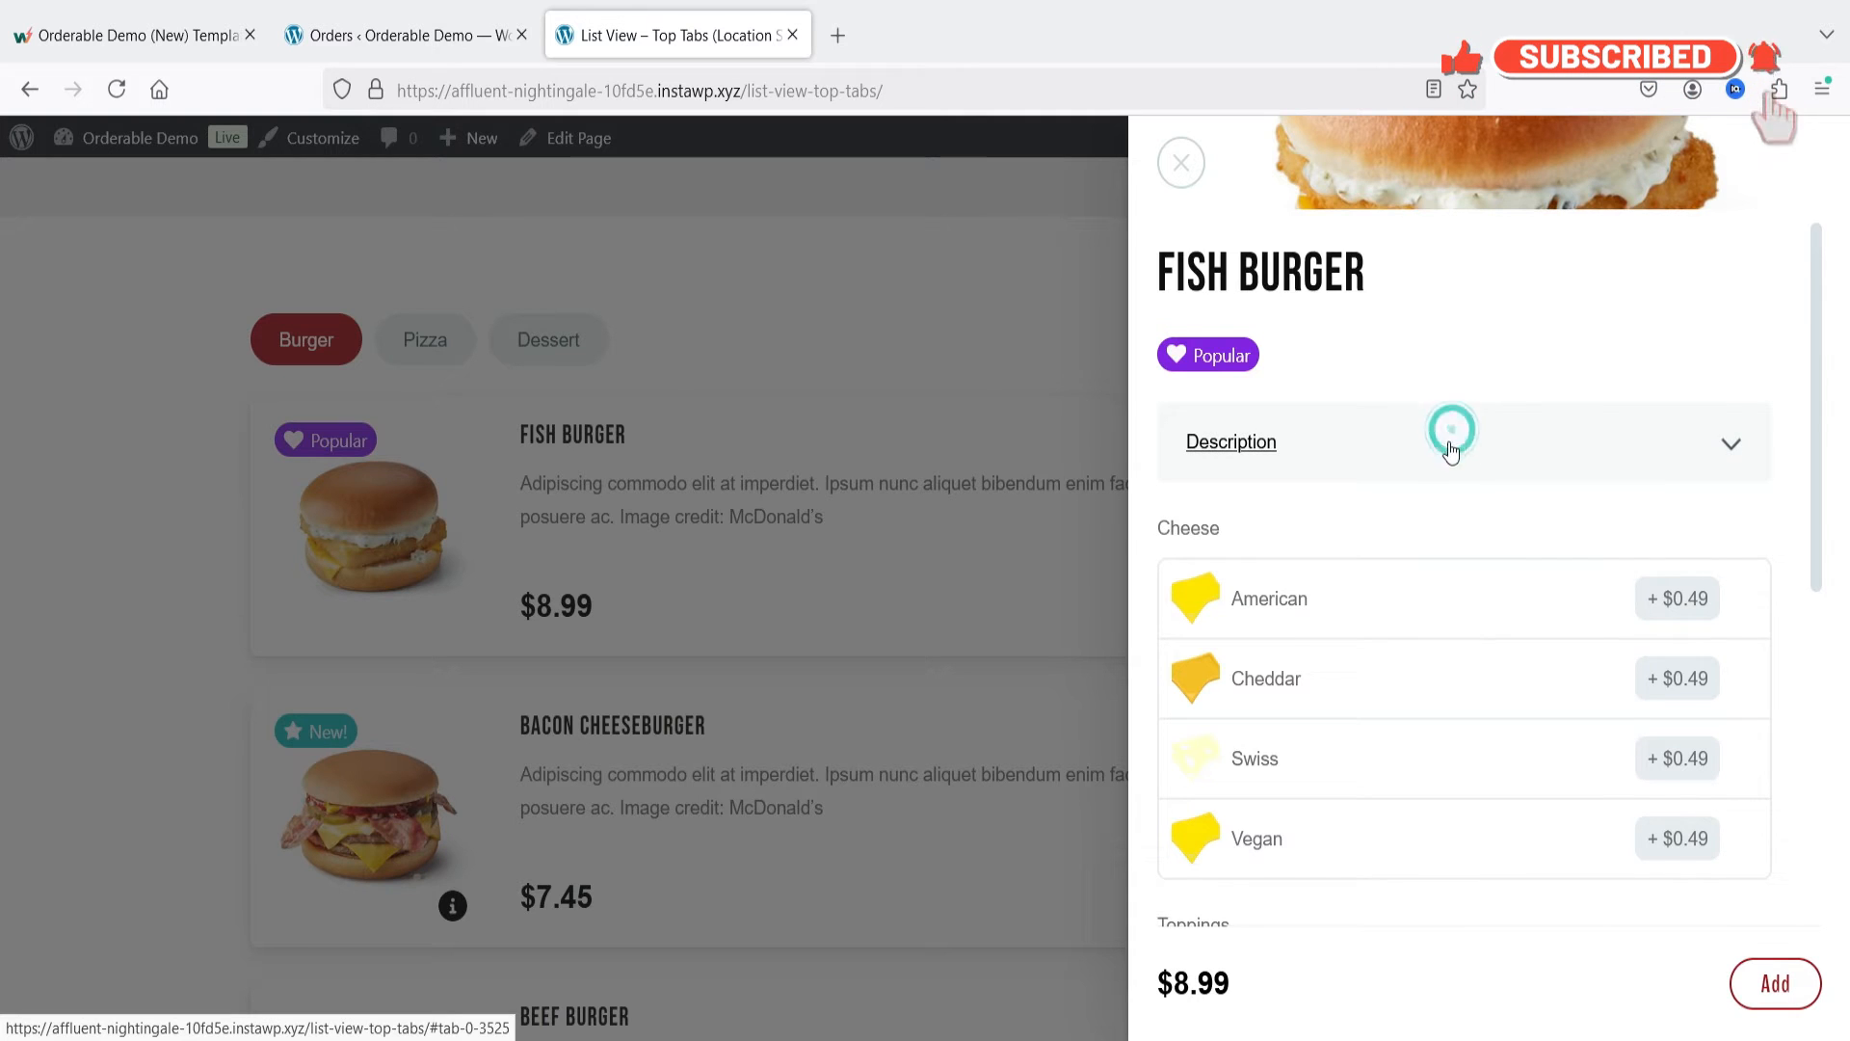
scroll(1357, 425, down, 1)
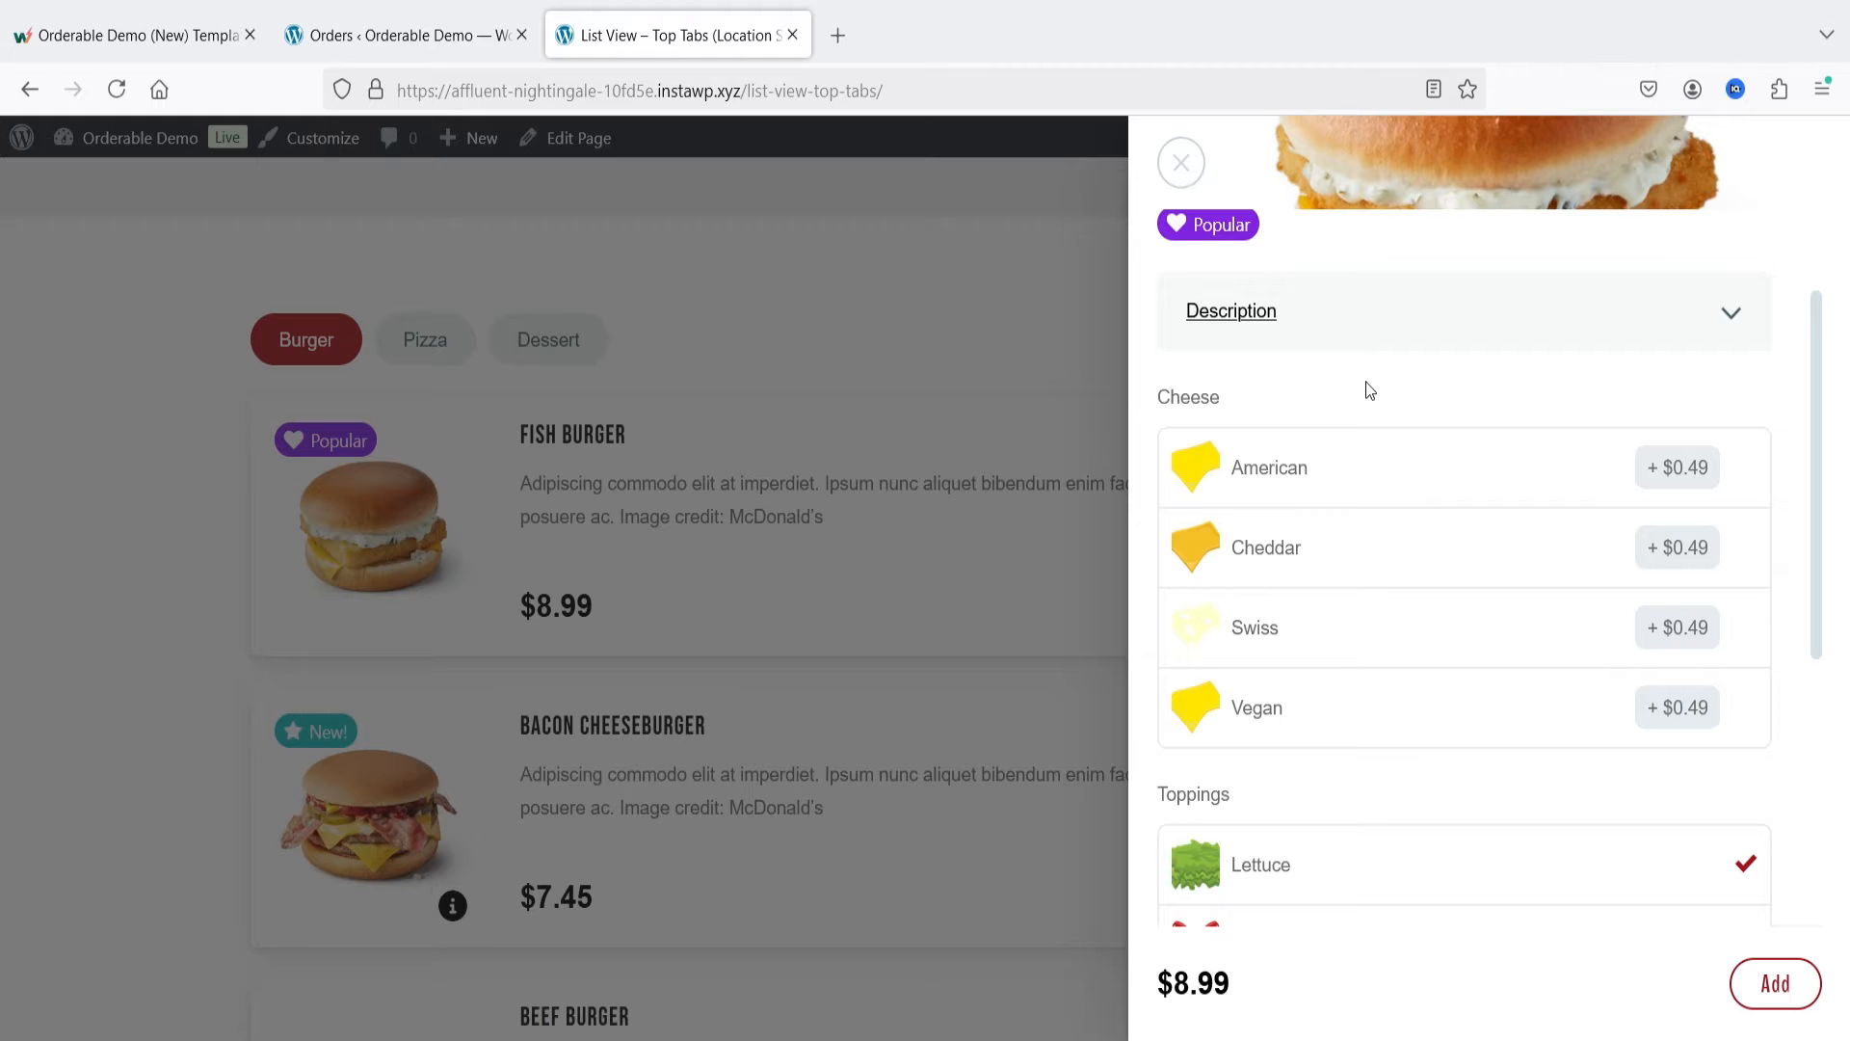
click(1286, 485)
scroll(1413, 603, down, 5)
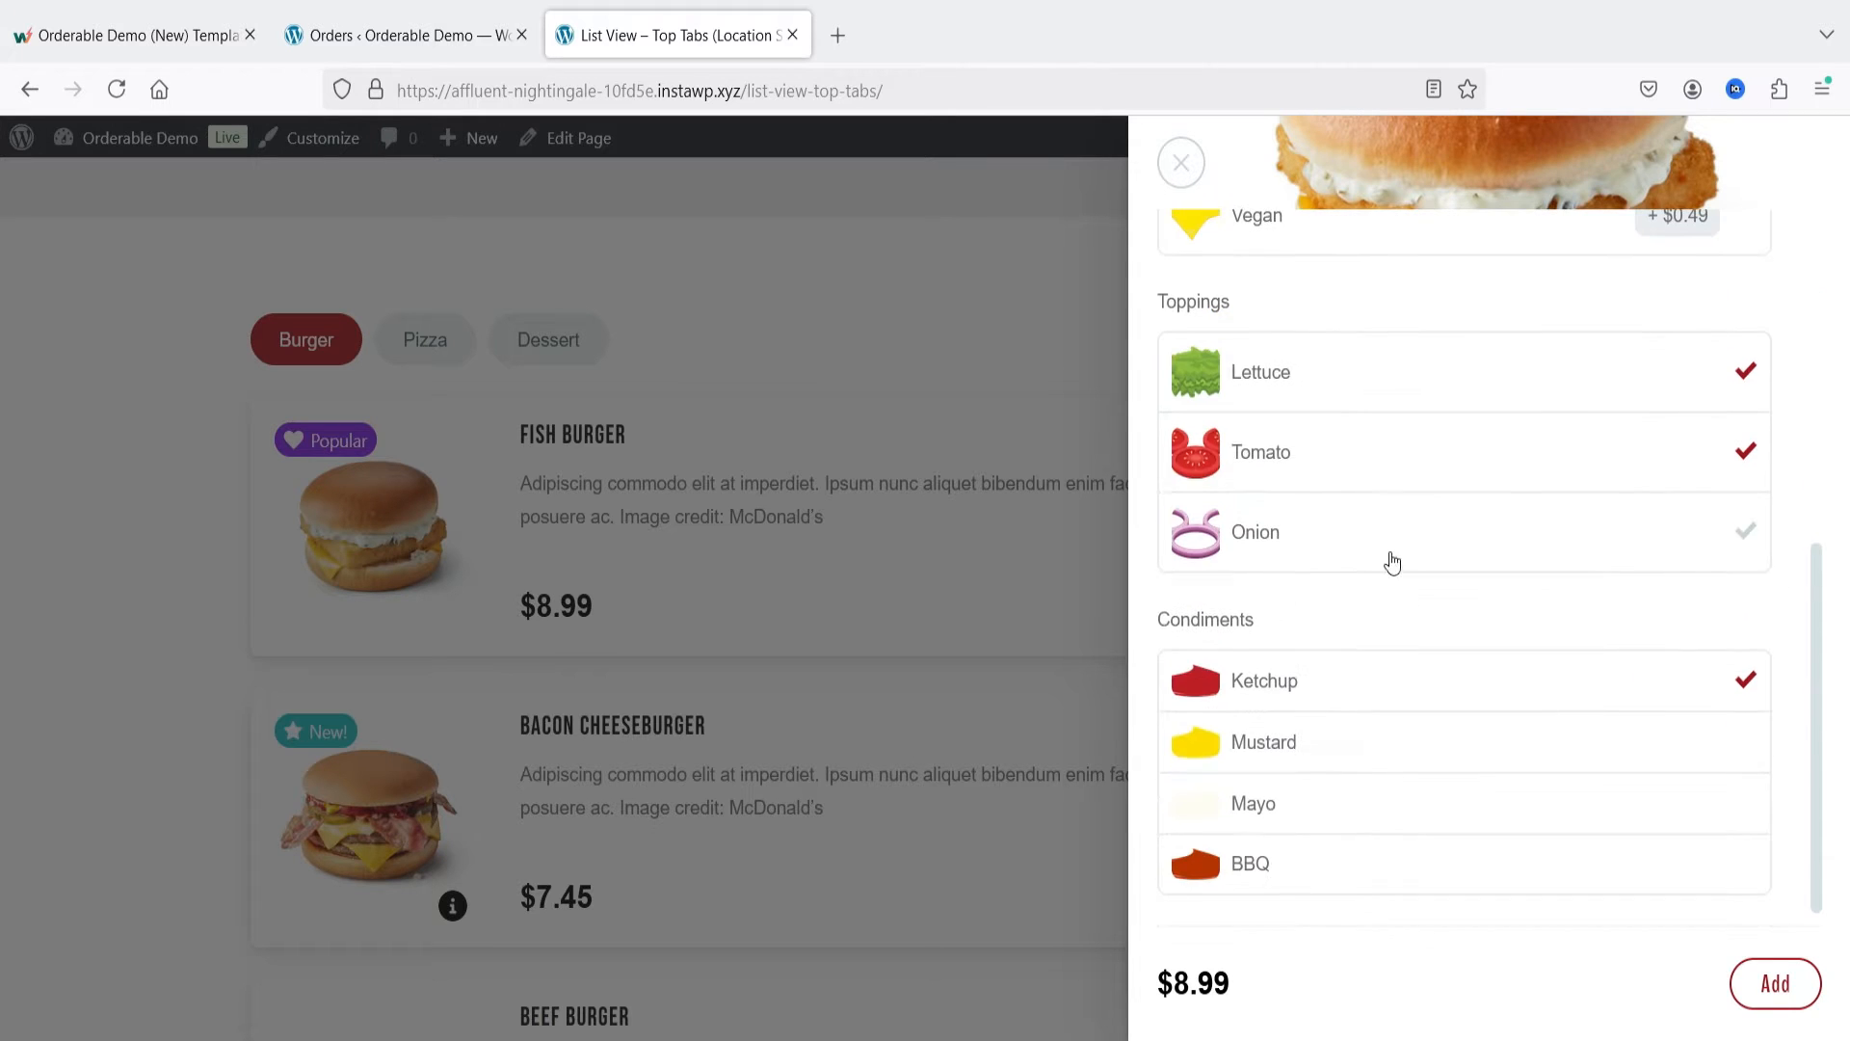
scroll(1287, 654, up, 4)
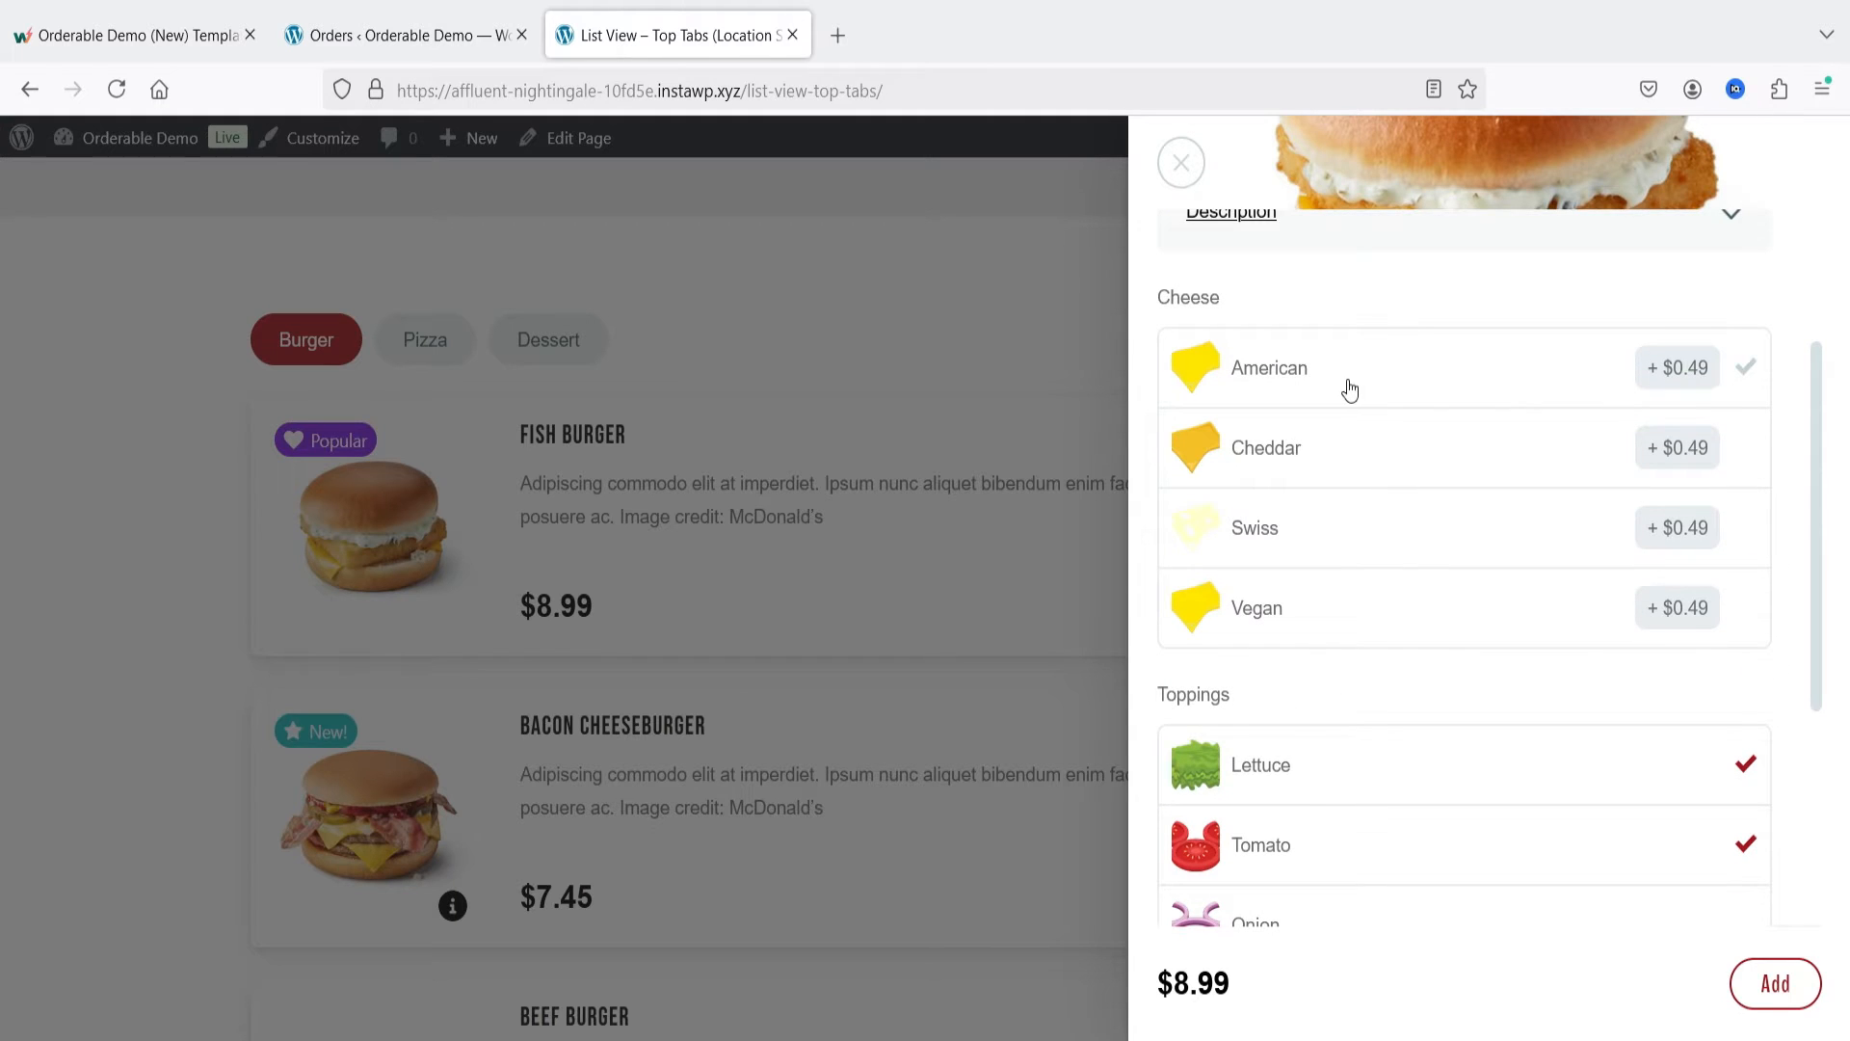
Step: Add the Fish Burger with American cheese, onion, mustard and mayo to the order and return to the menu
click(1419, 376)
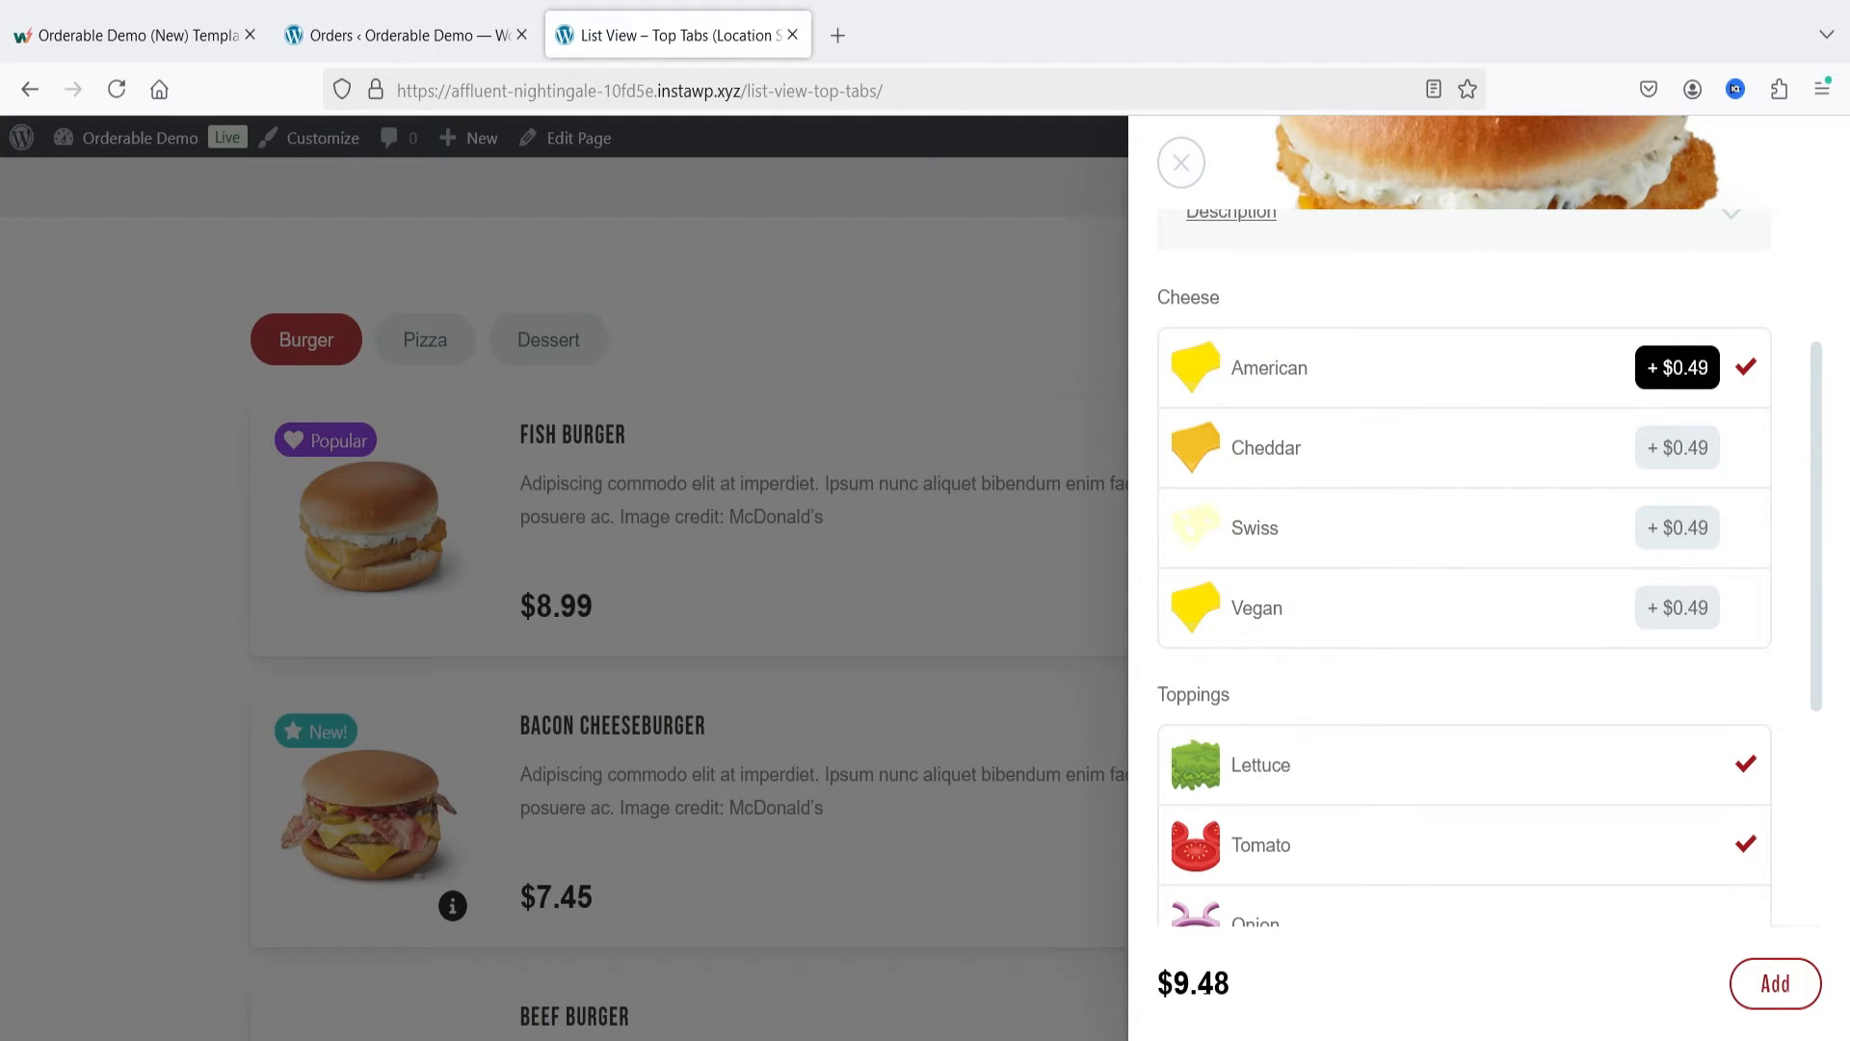
scroll(1359, 611, down, 4)
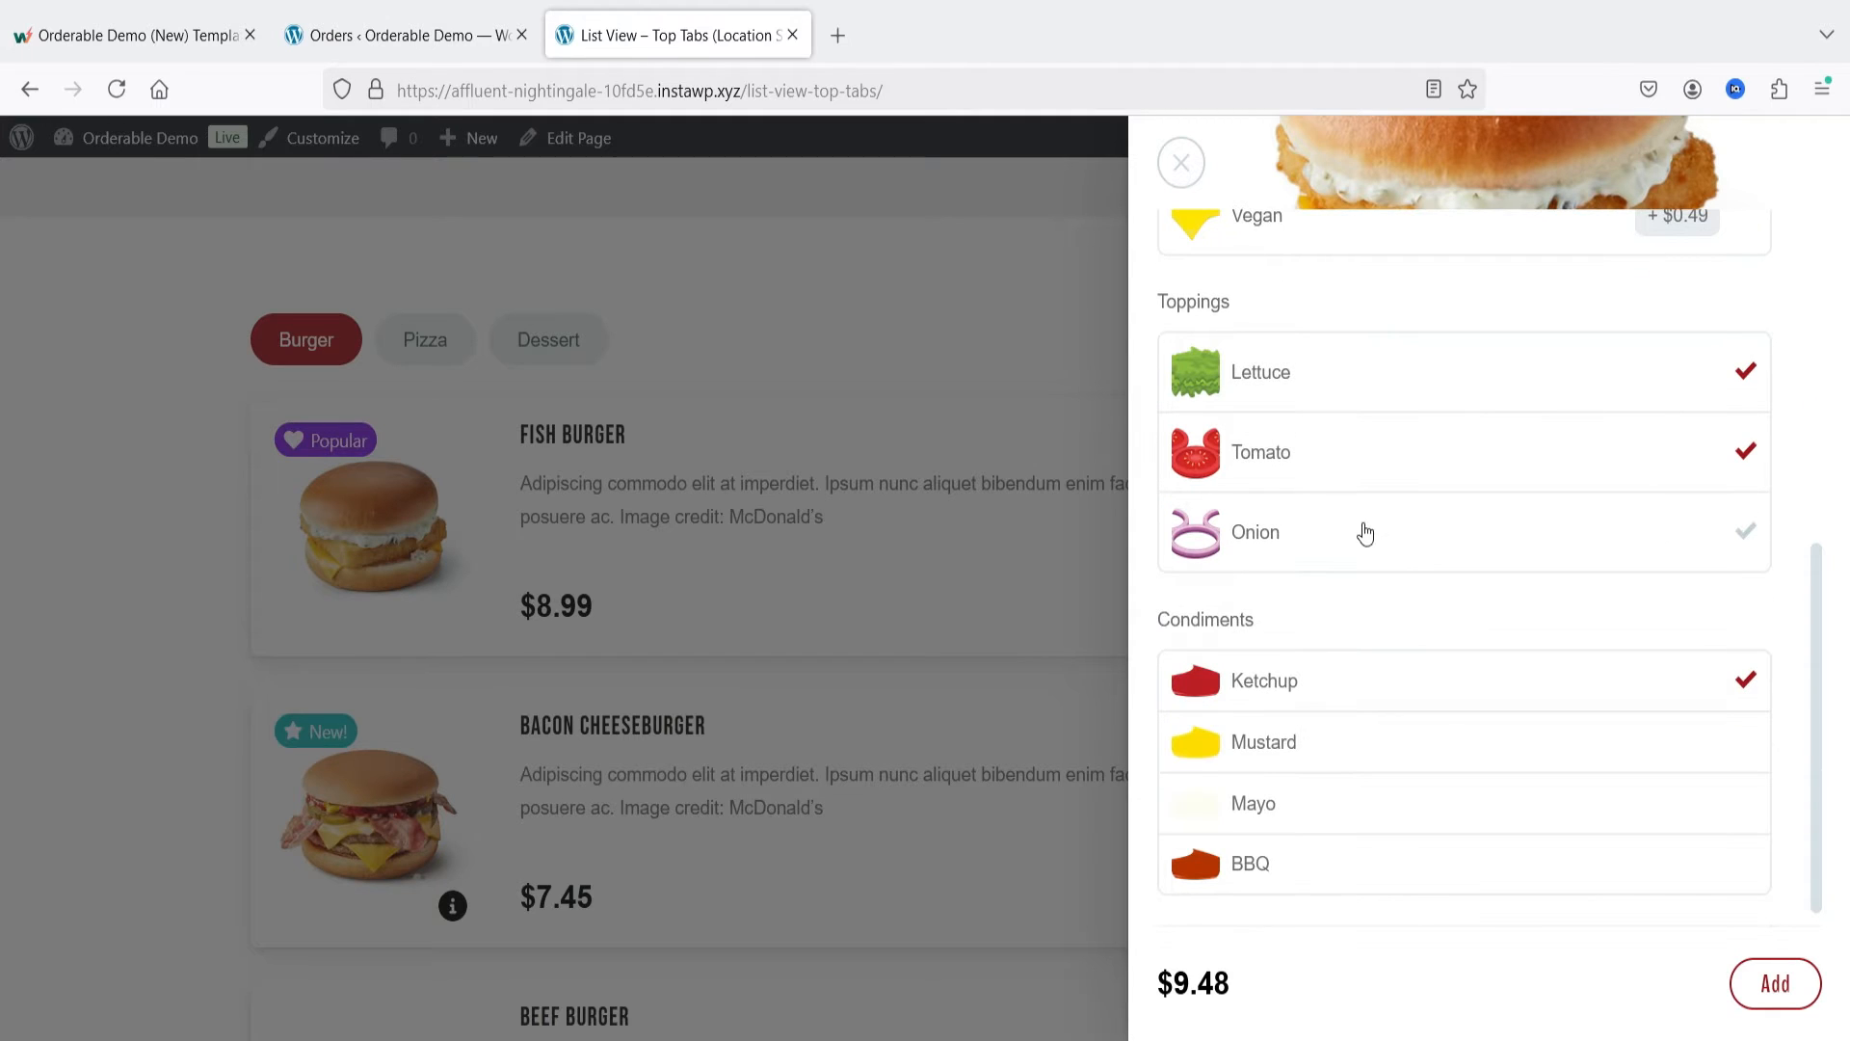
click(1365, 532)
click(1369, 760)
click(1359, 822)
click(1776, 985)
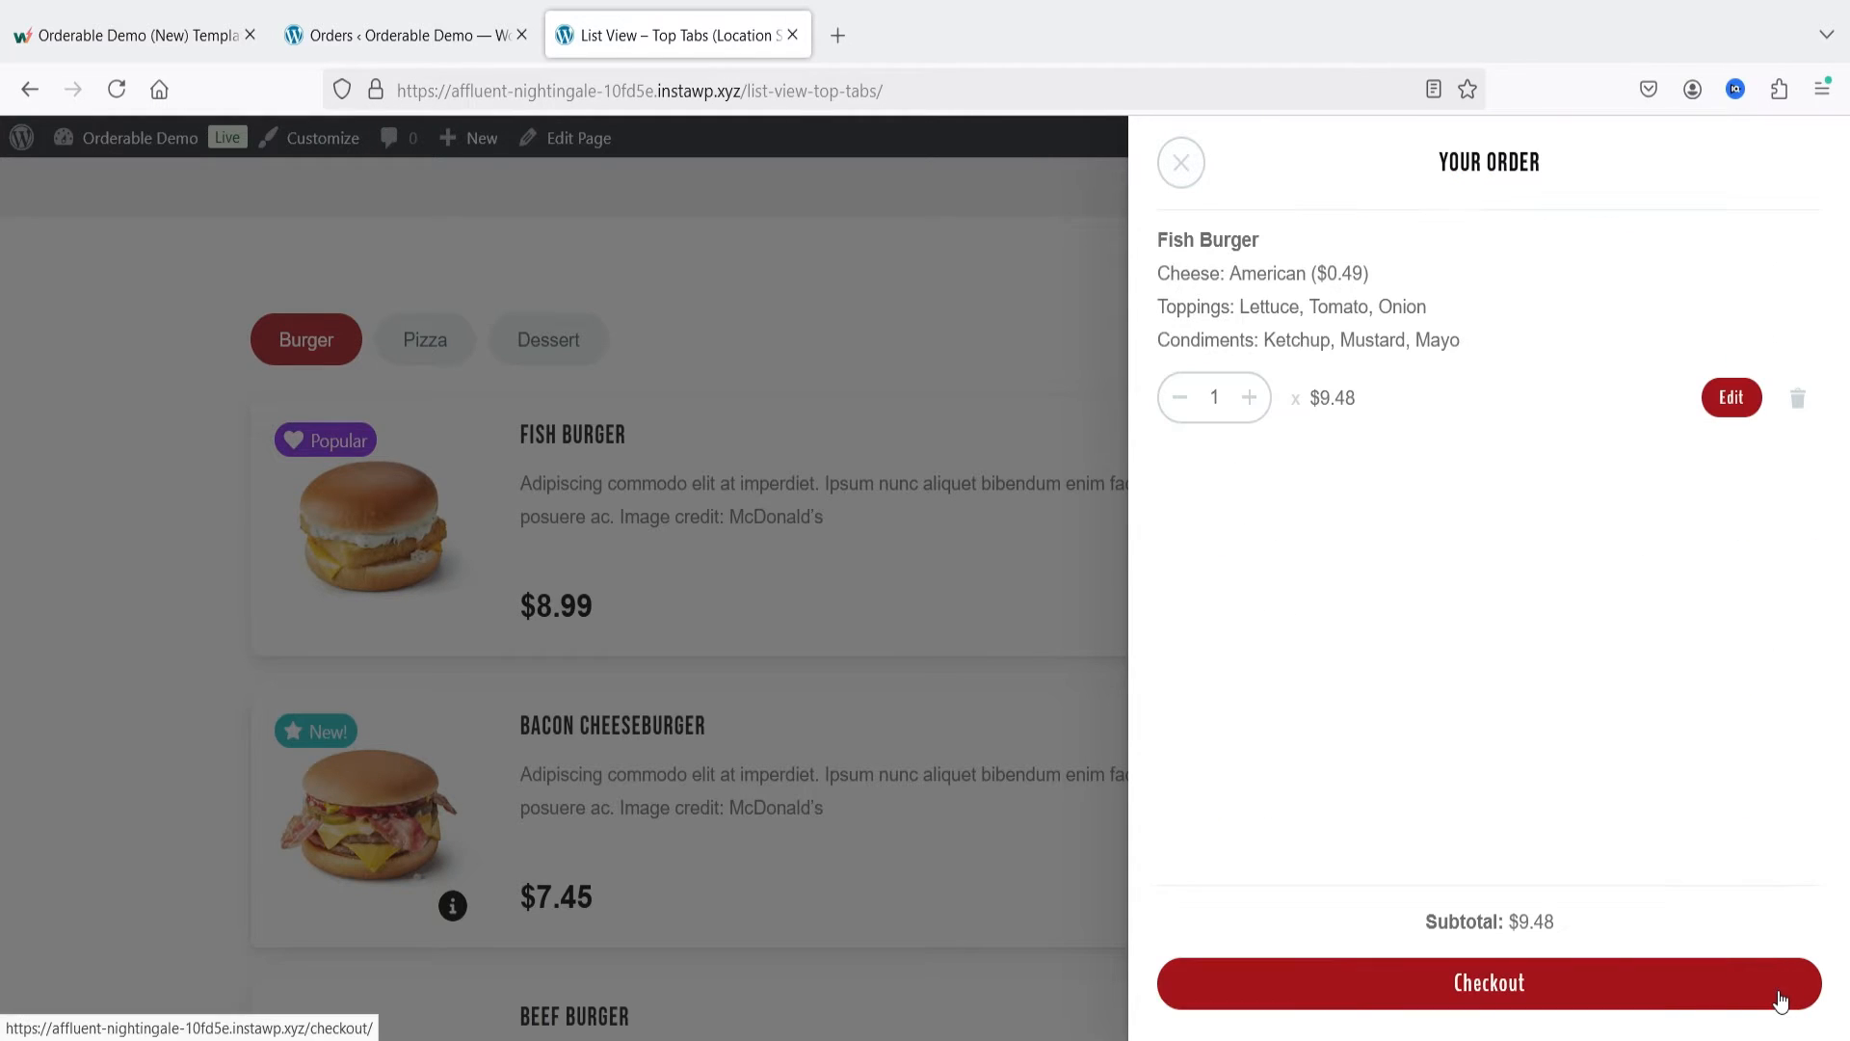
click(1123, 343)
Step: Add an Anchovi Supreme pizza with Extra Cheese and Add Bacon to the order and return to the menu
click(405, 345)
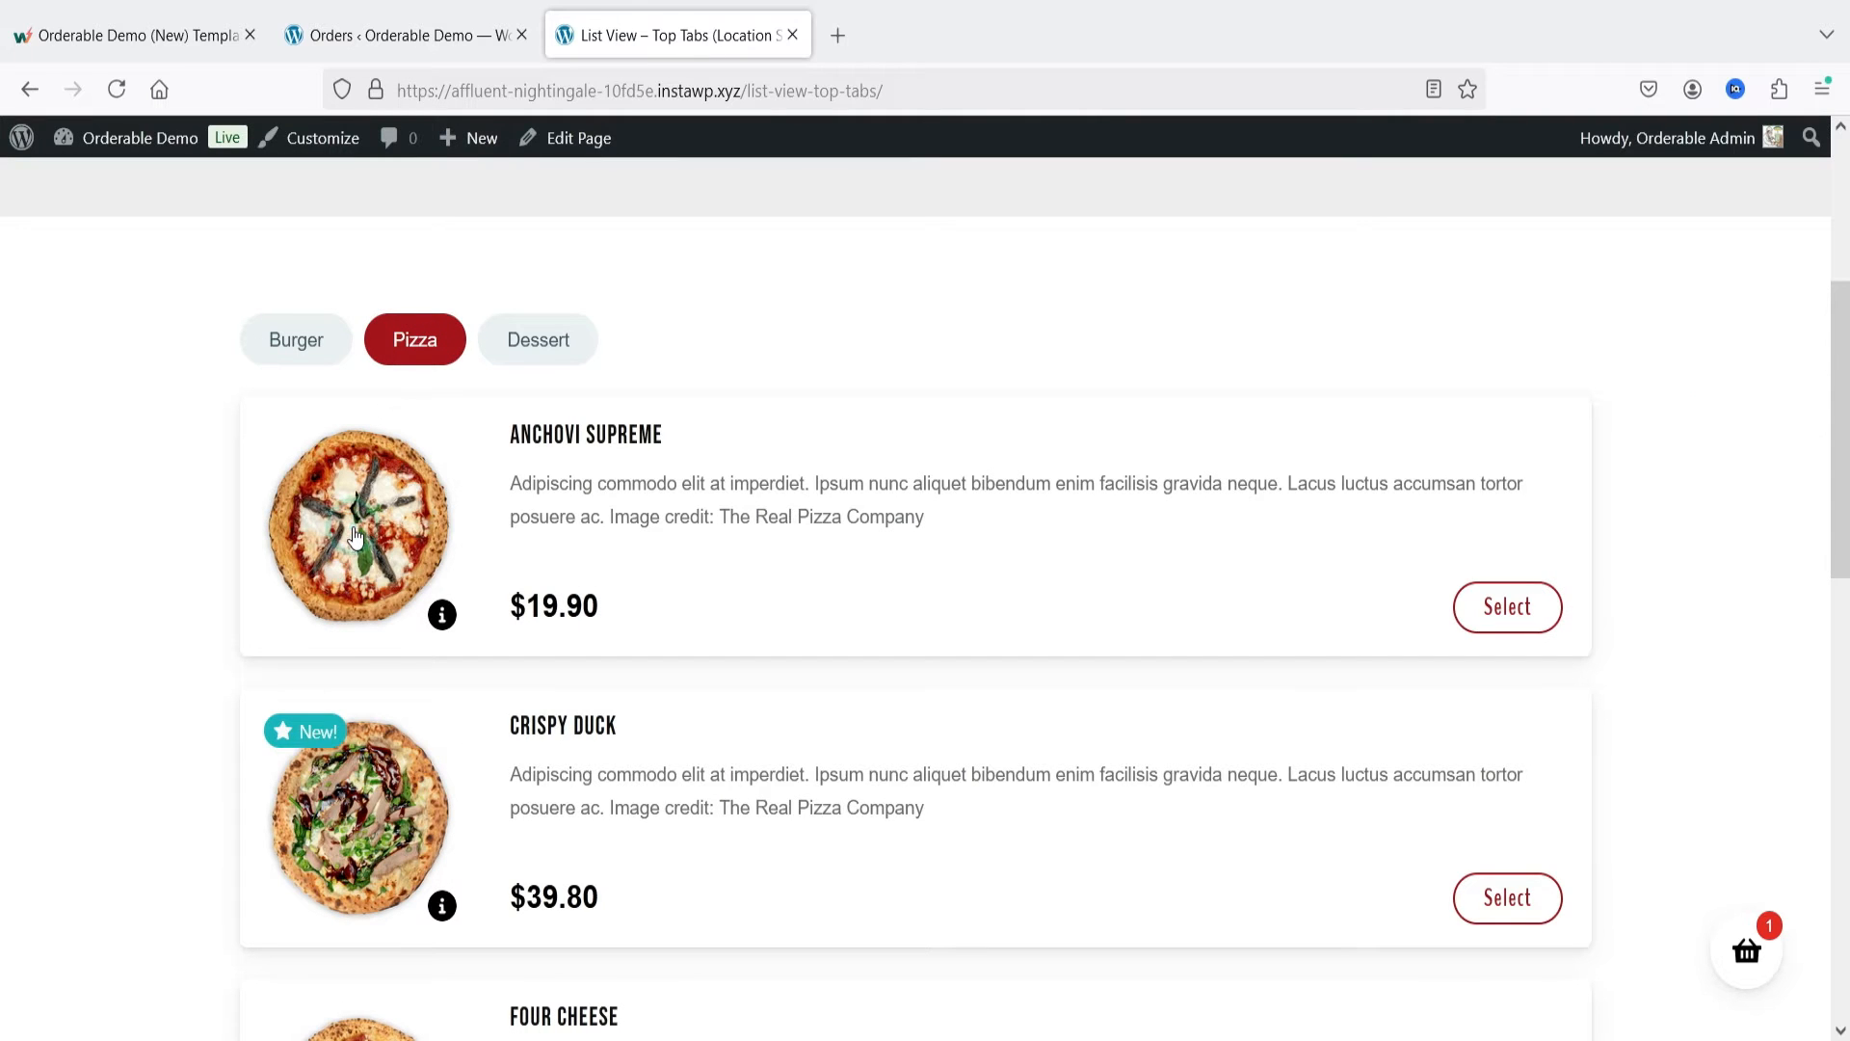
scroll(1253, 580, up, 3)
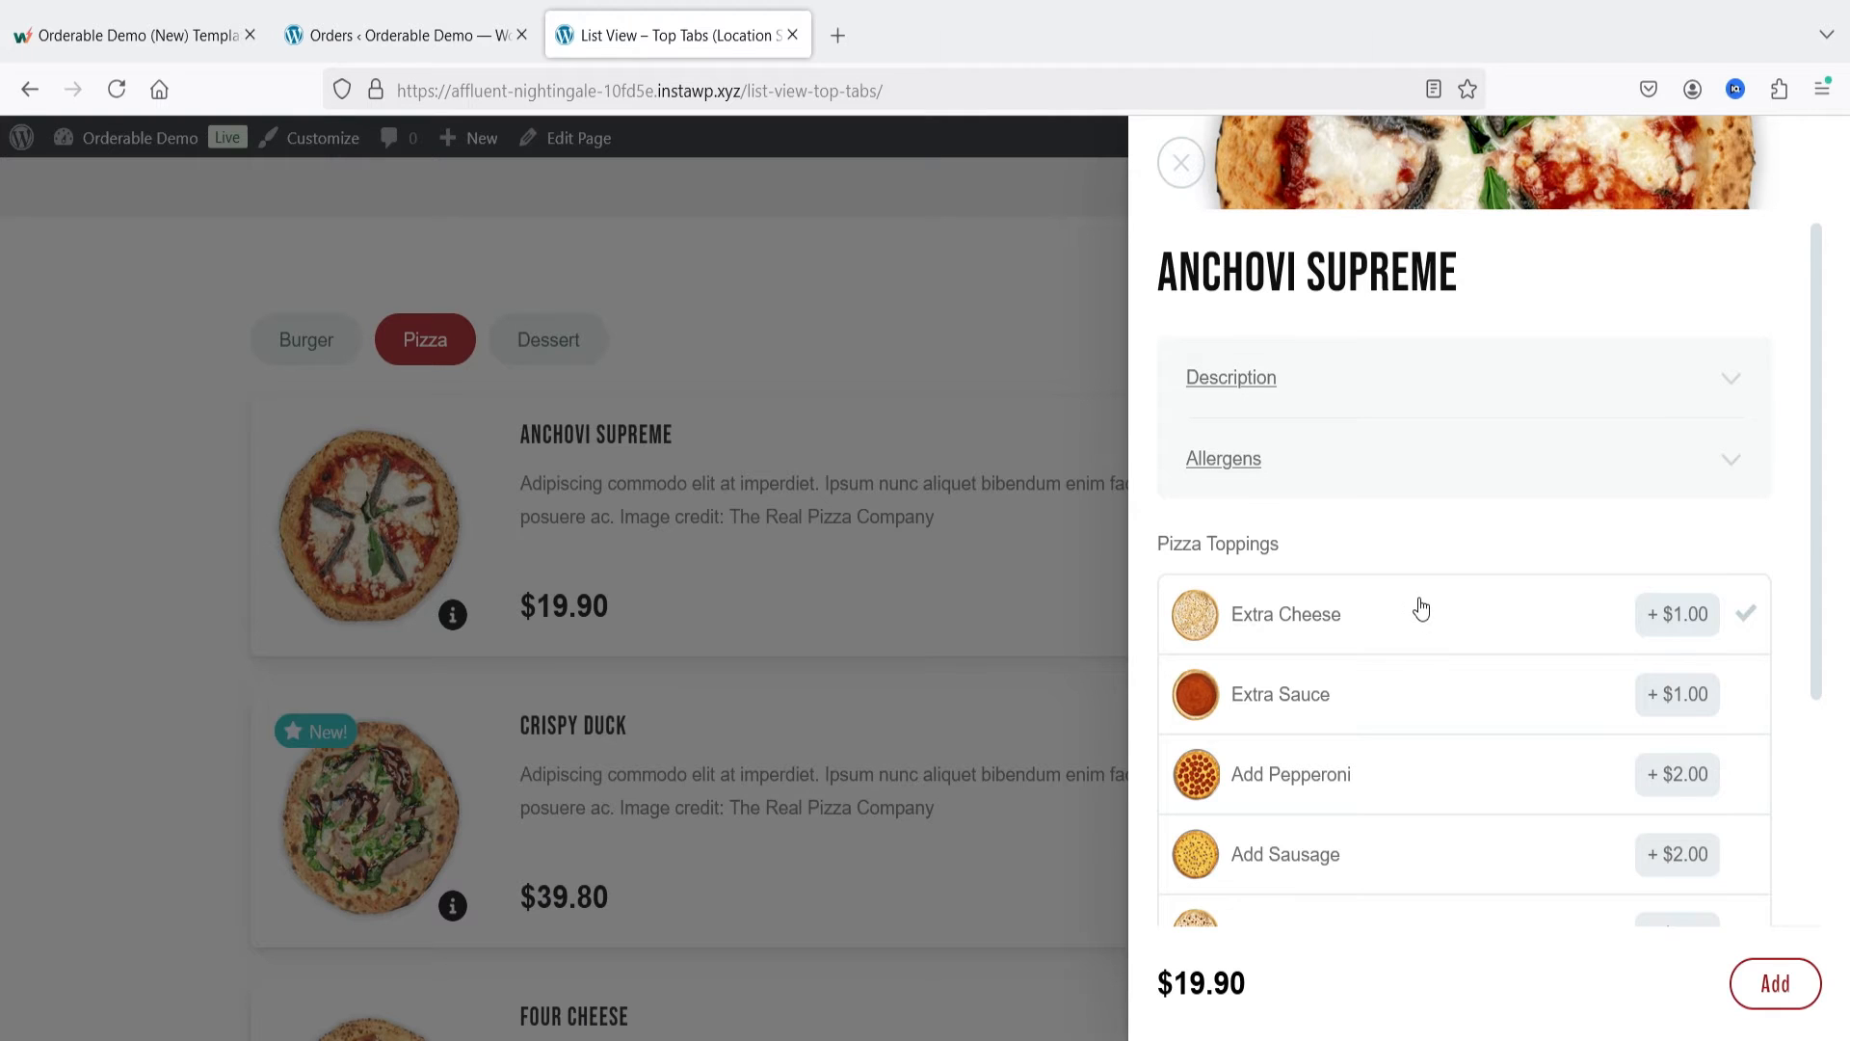
scroll(1421, 608, down, 2)
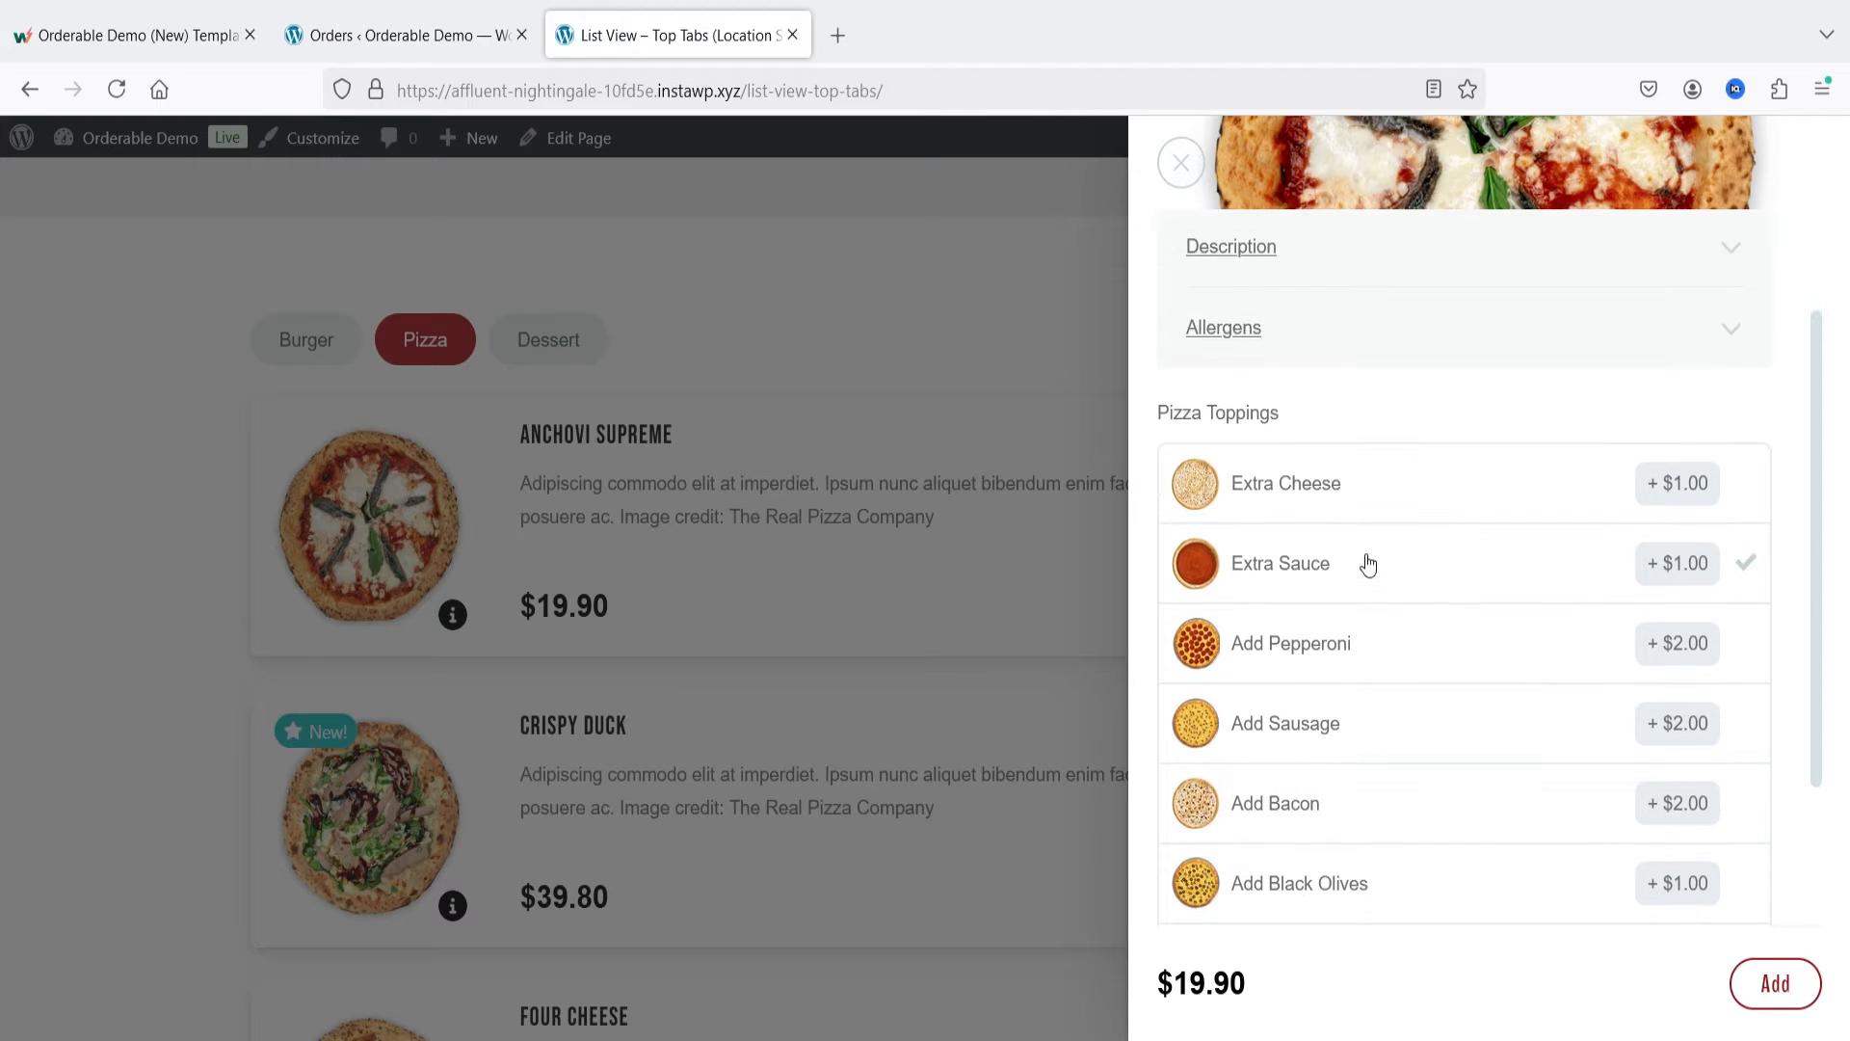
click(1390, 494)
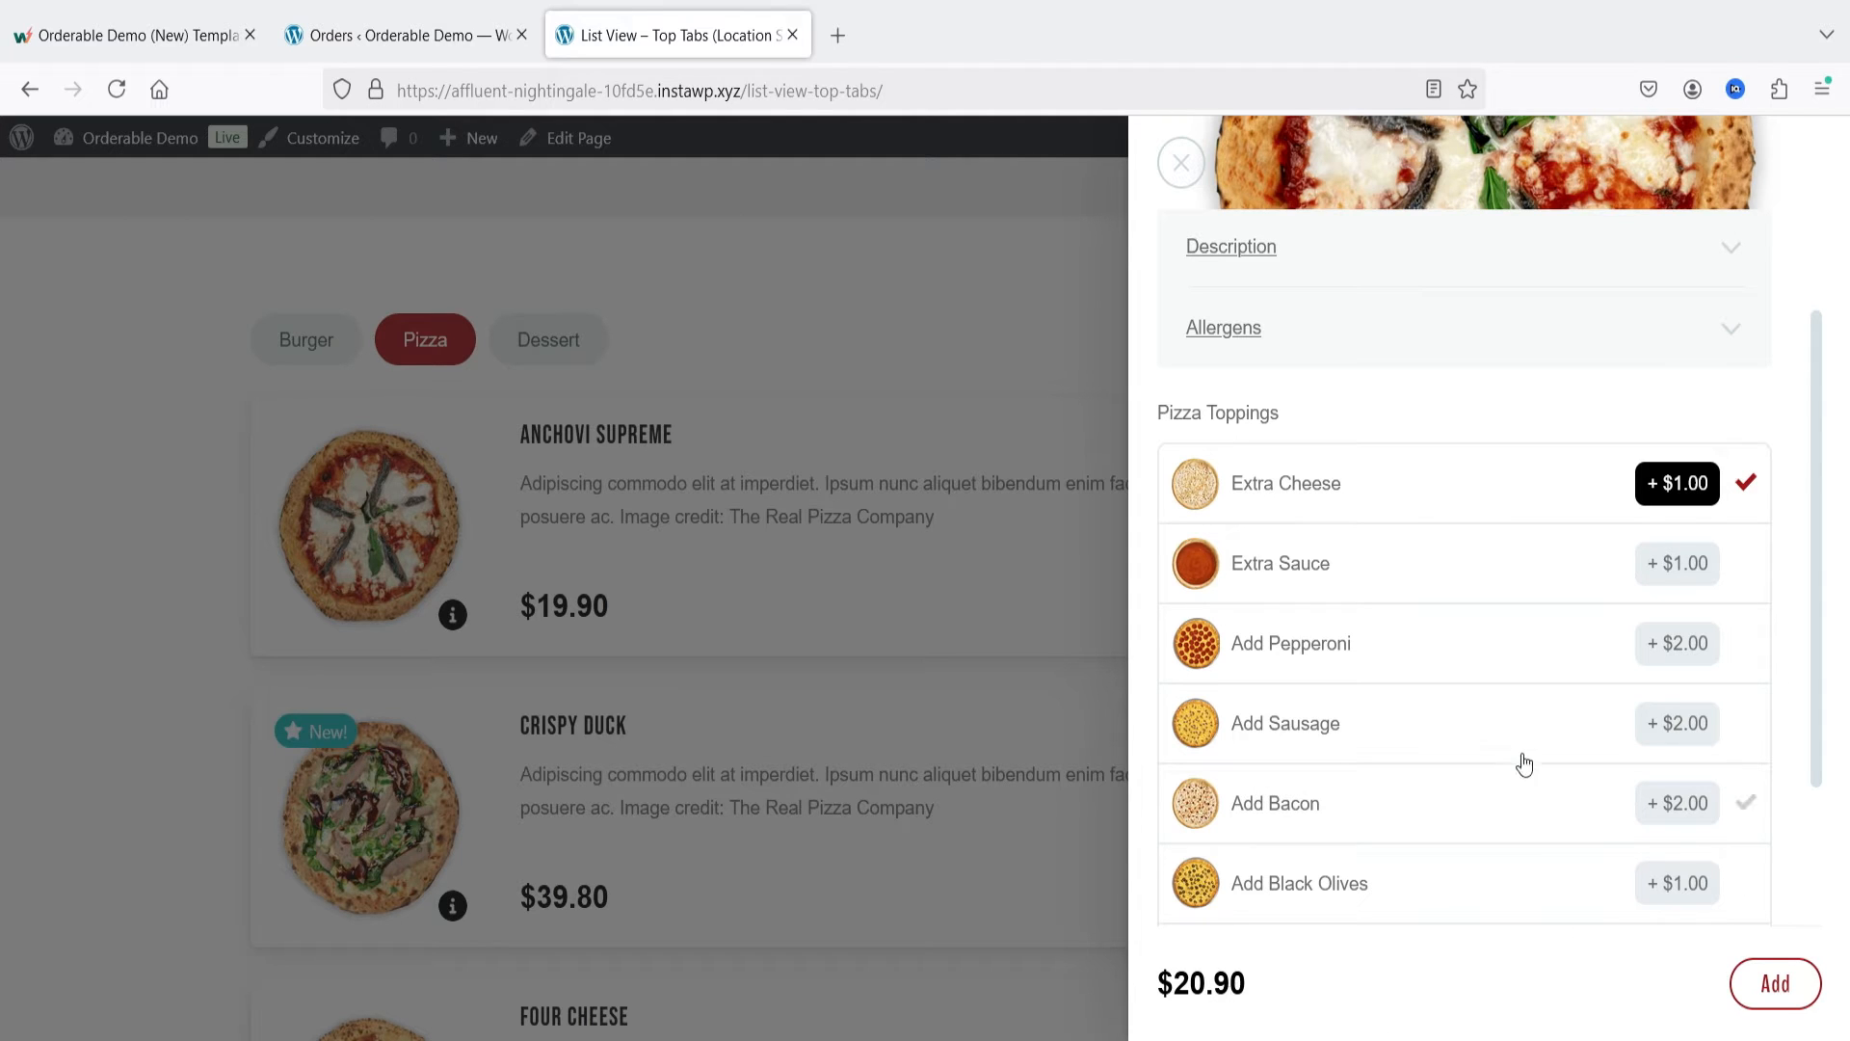
scroll(1513, 755, down, 3)
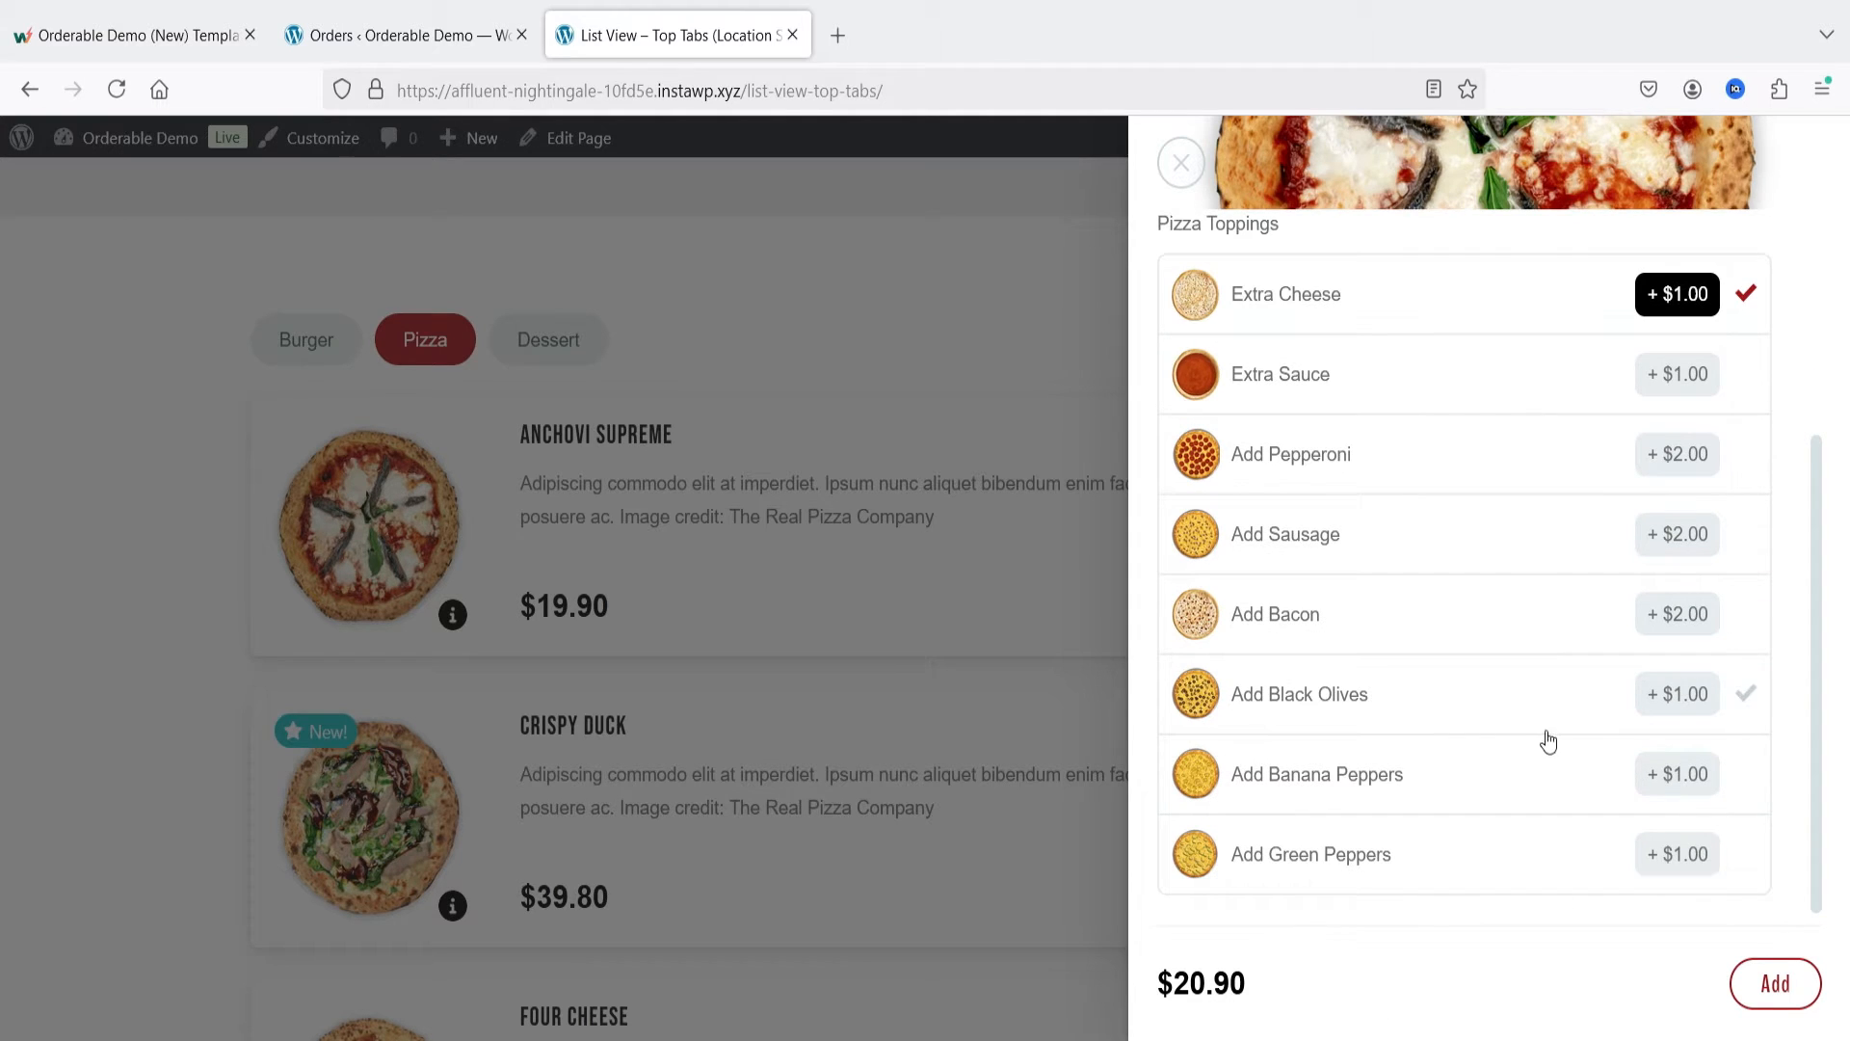
click(1313, 628)
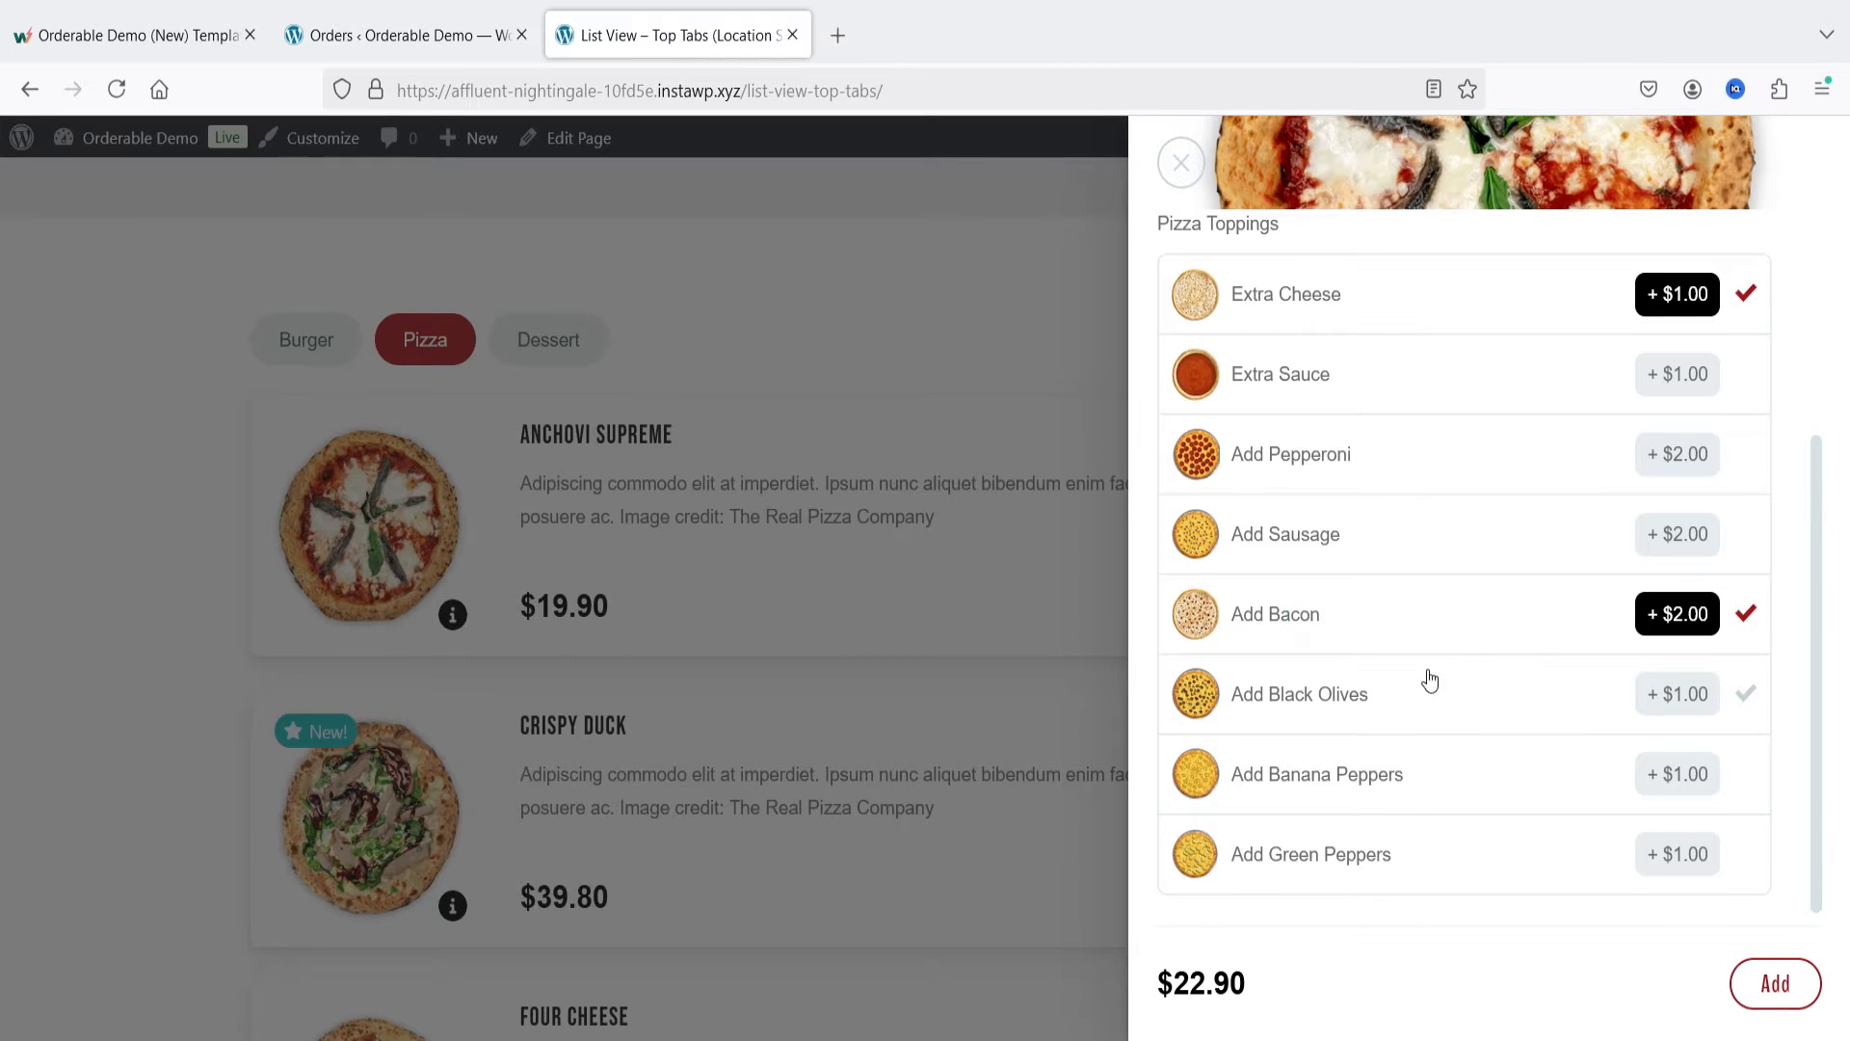
scroll(1437, 656, up, 5)
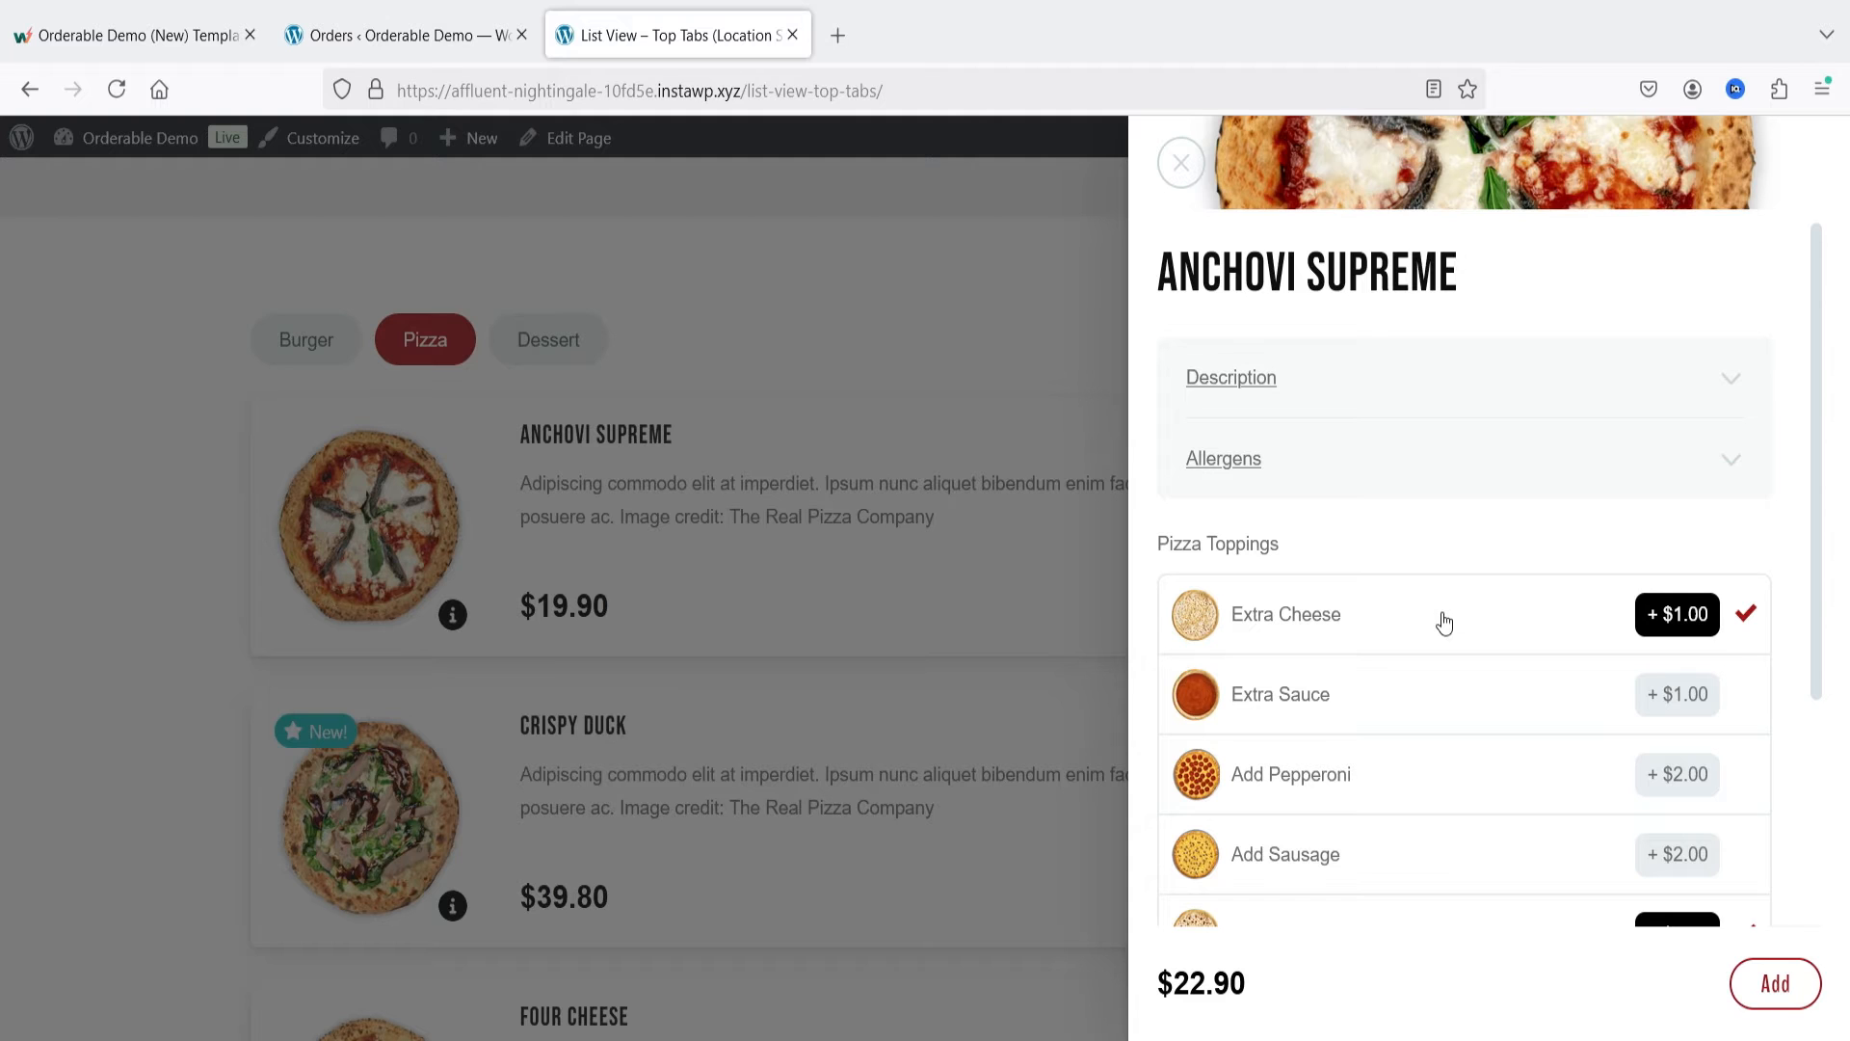
click(1781, 987)
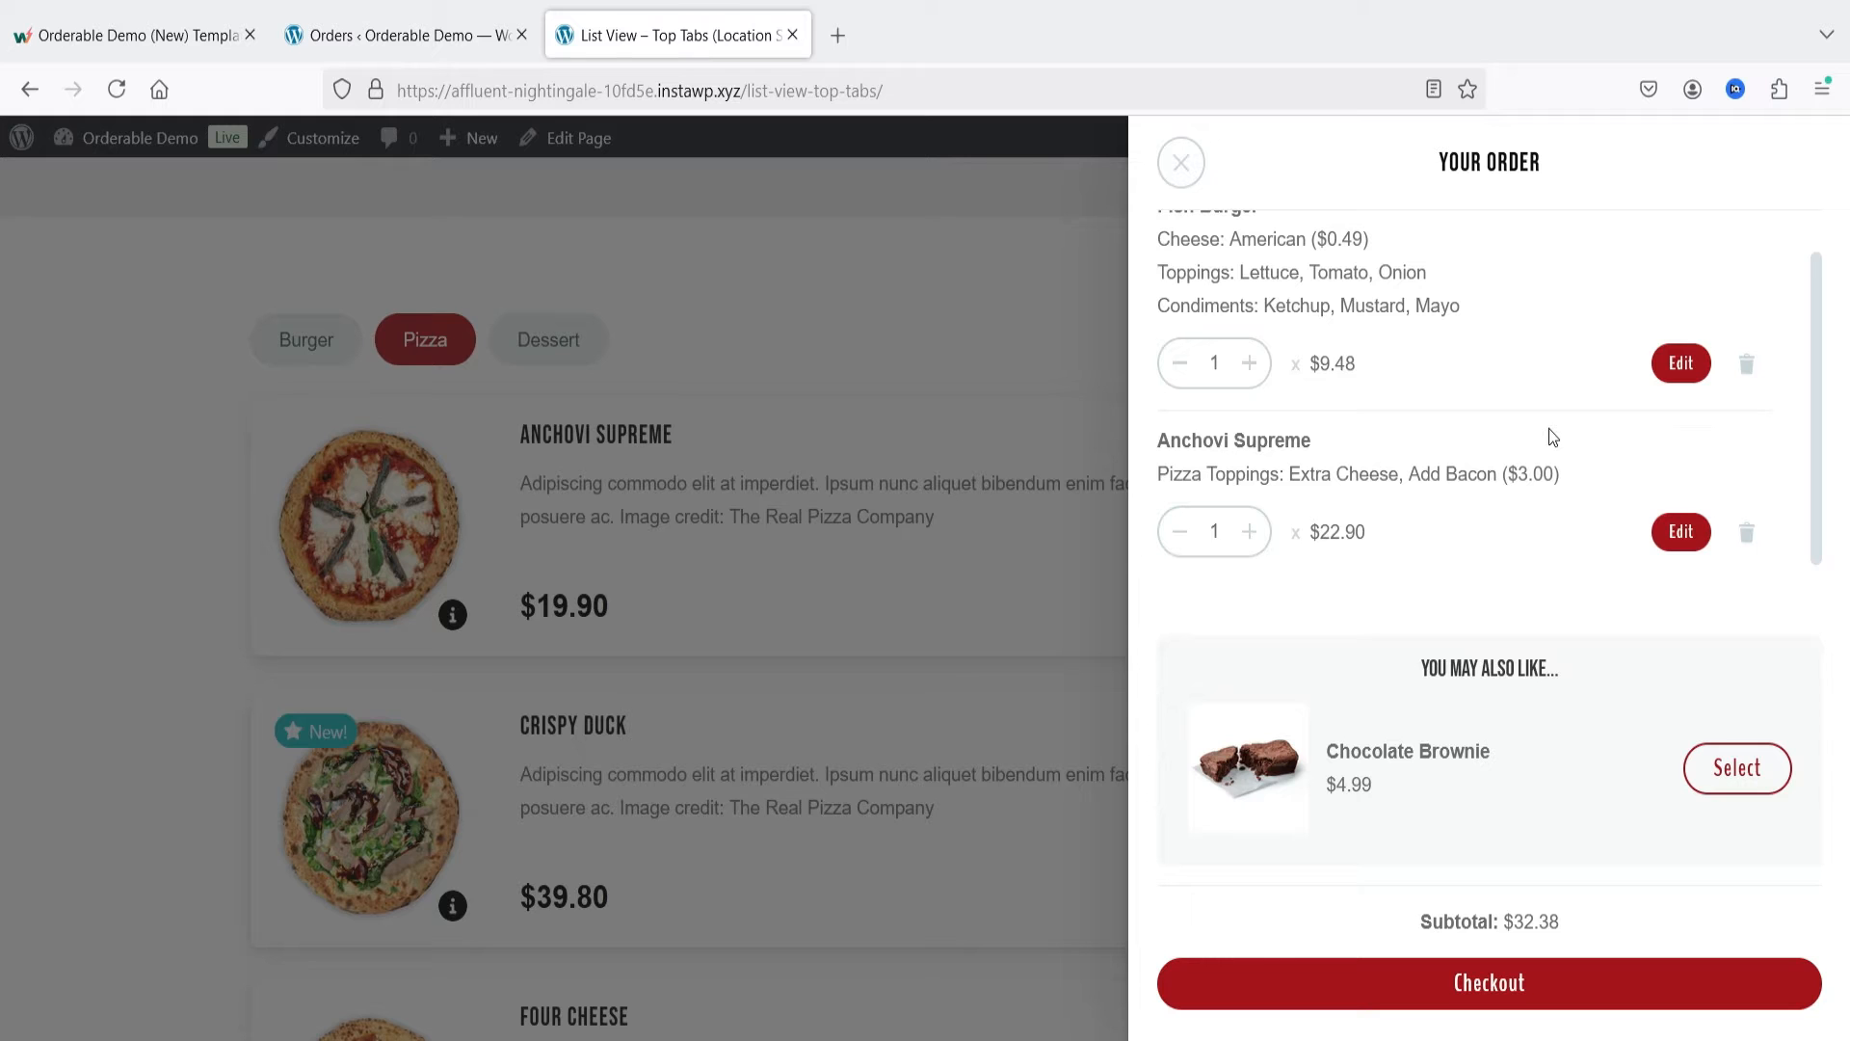
click(1182, 162)
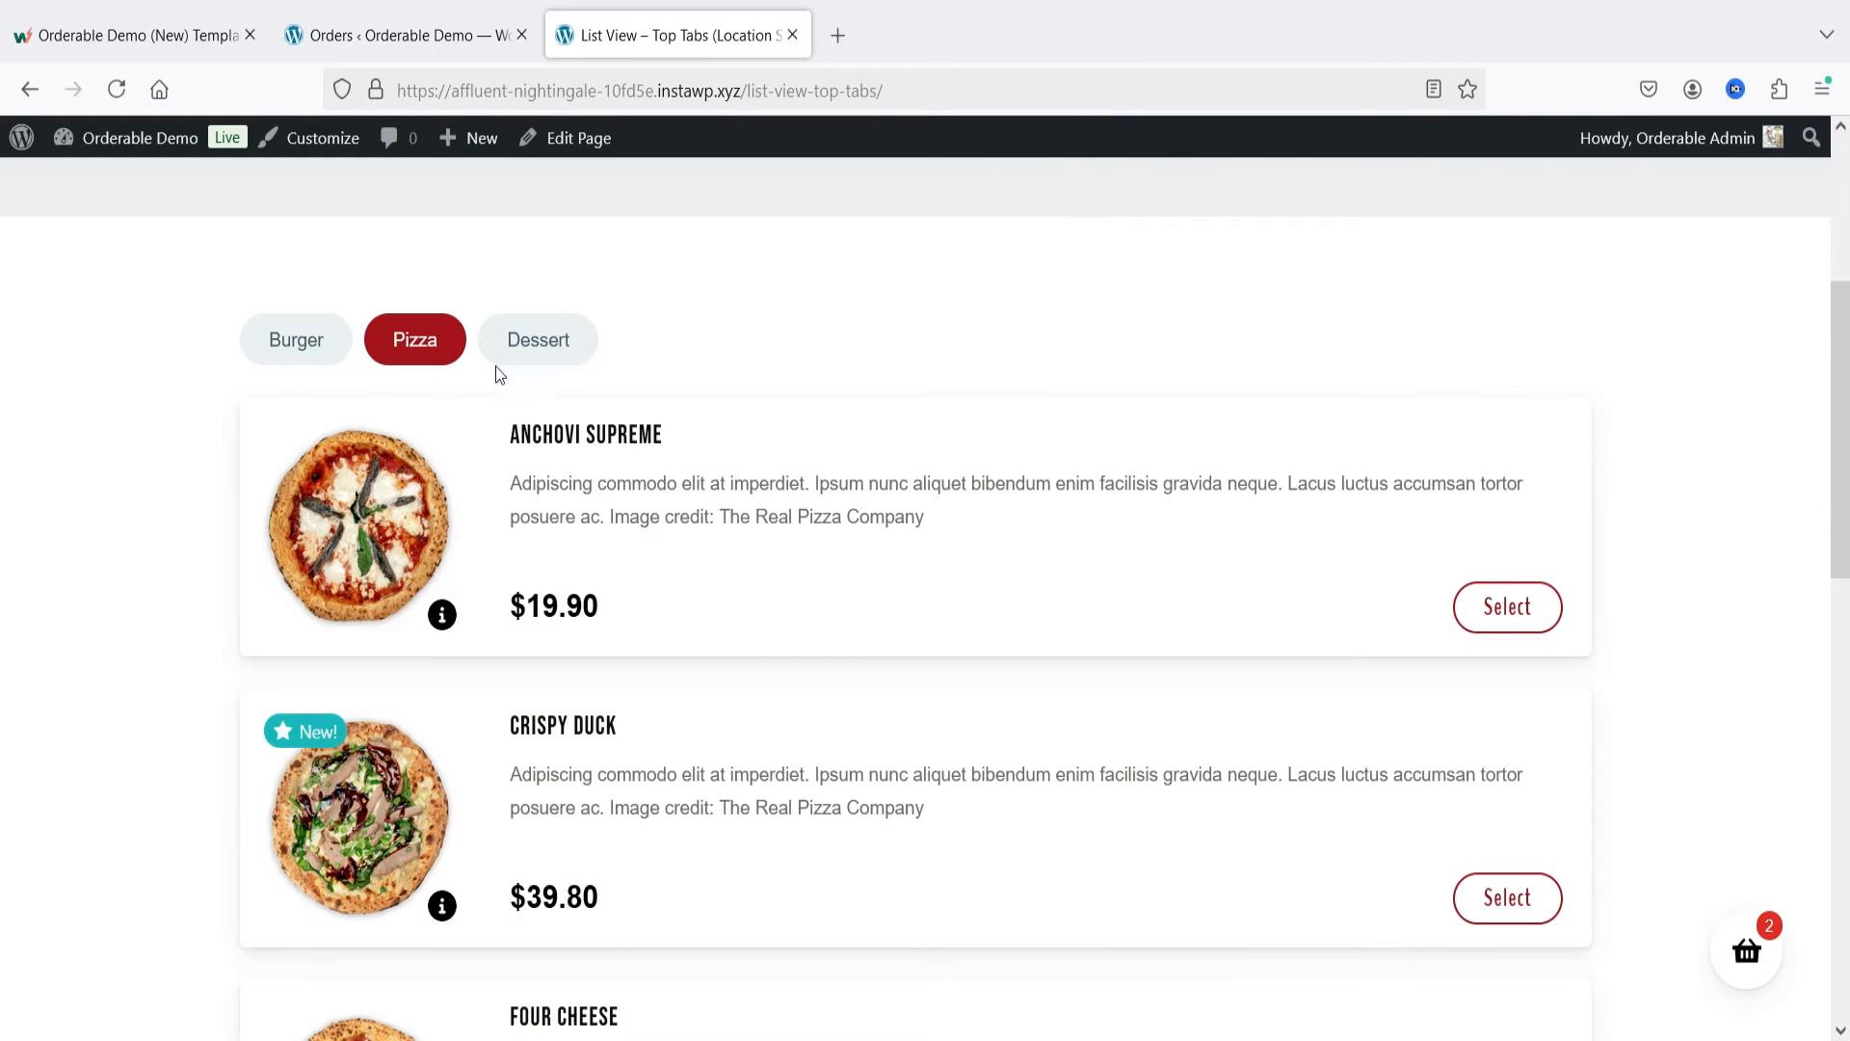
Step: Examine the nutritional information of the Mixed Berry Muffin in the Dessert category, then close its details
click(547, 353)
scroll(694, 568, down, 6)
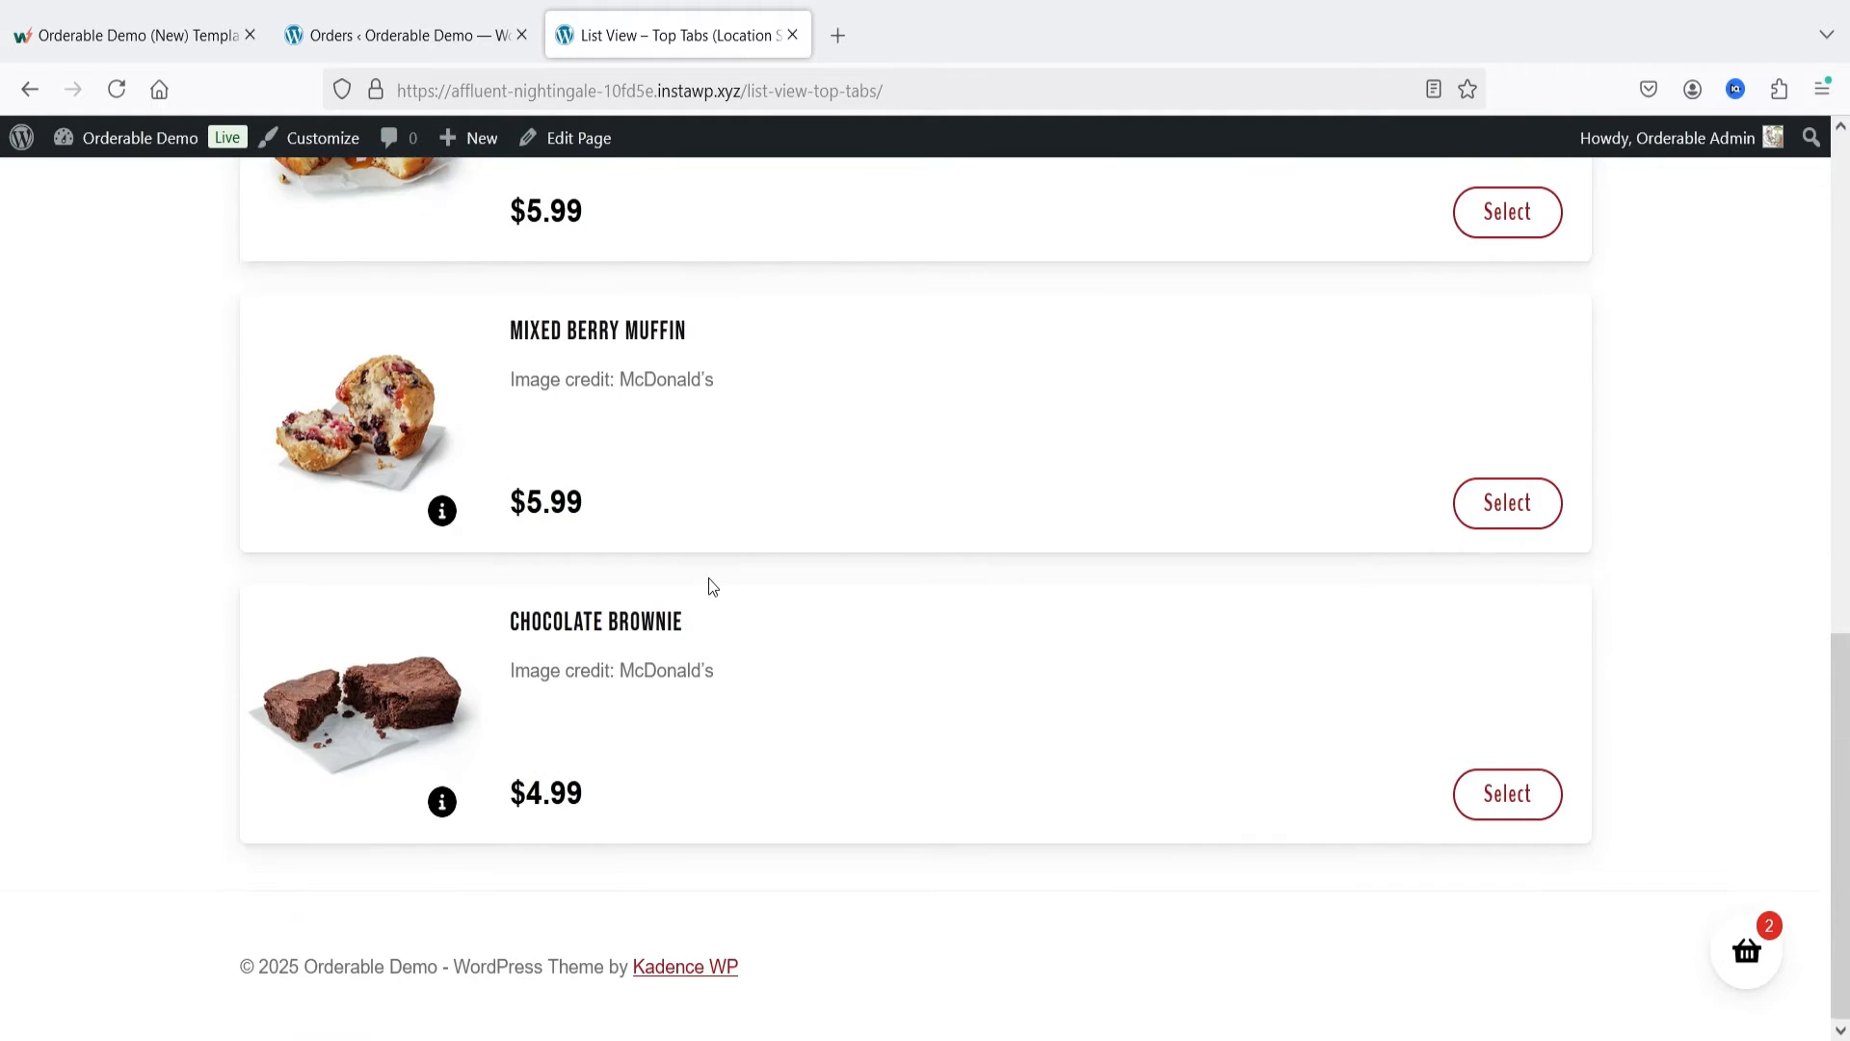
click(1355, 571)
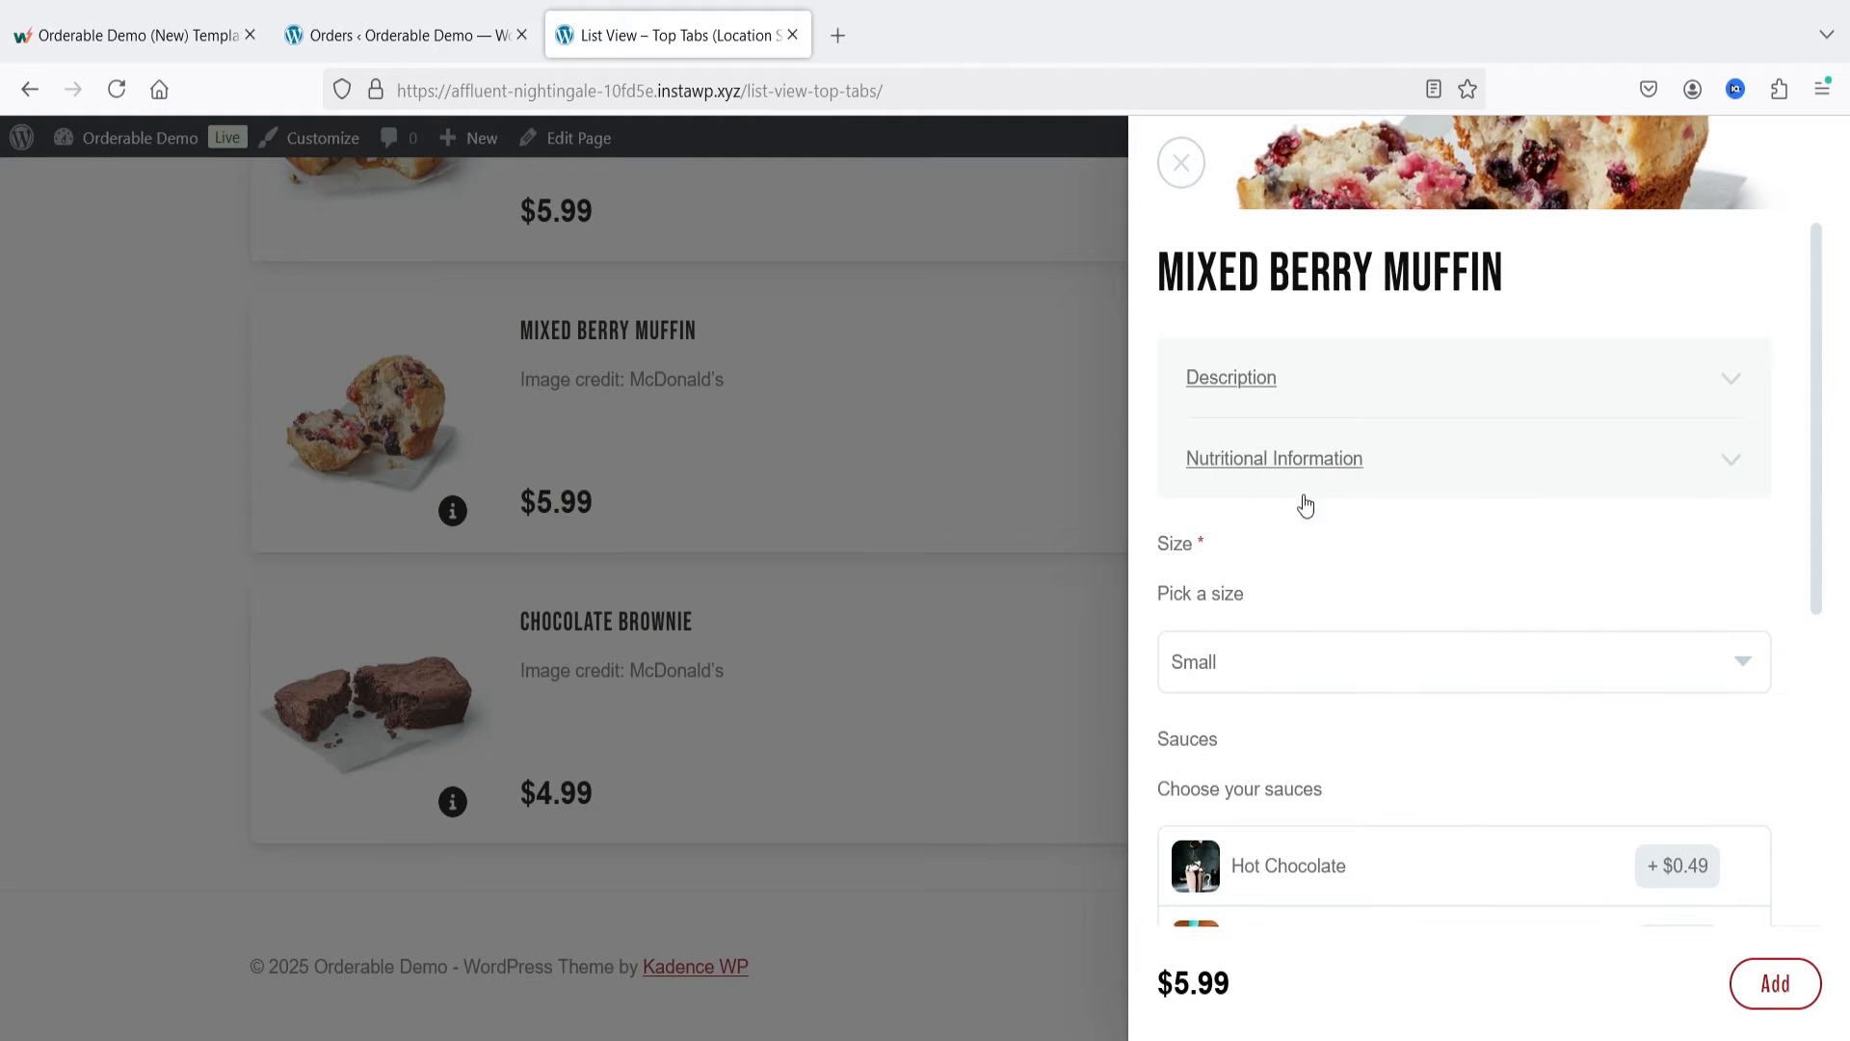
click(1496, 472)
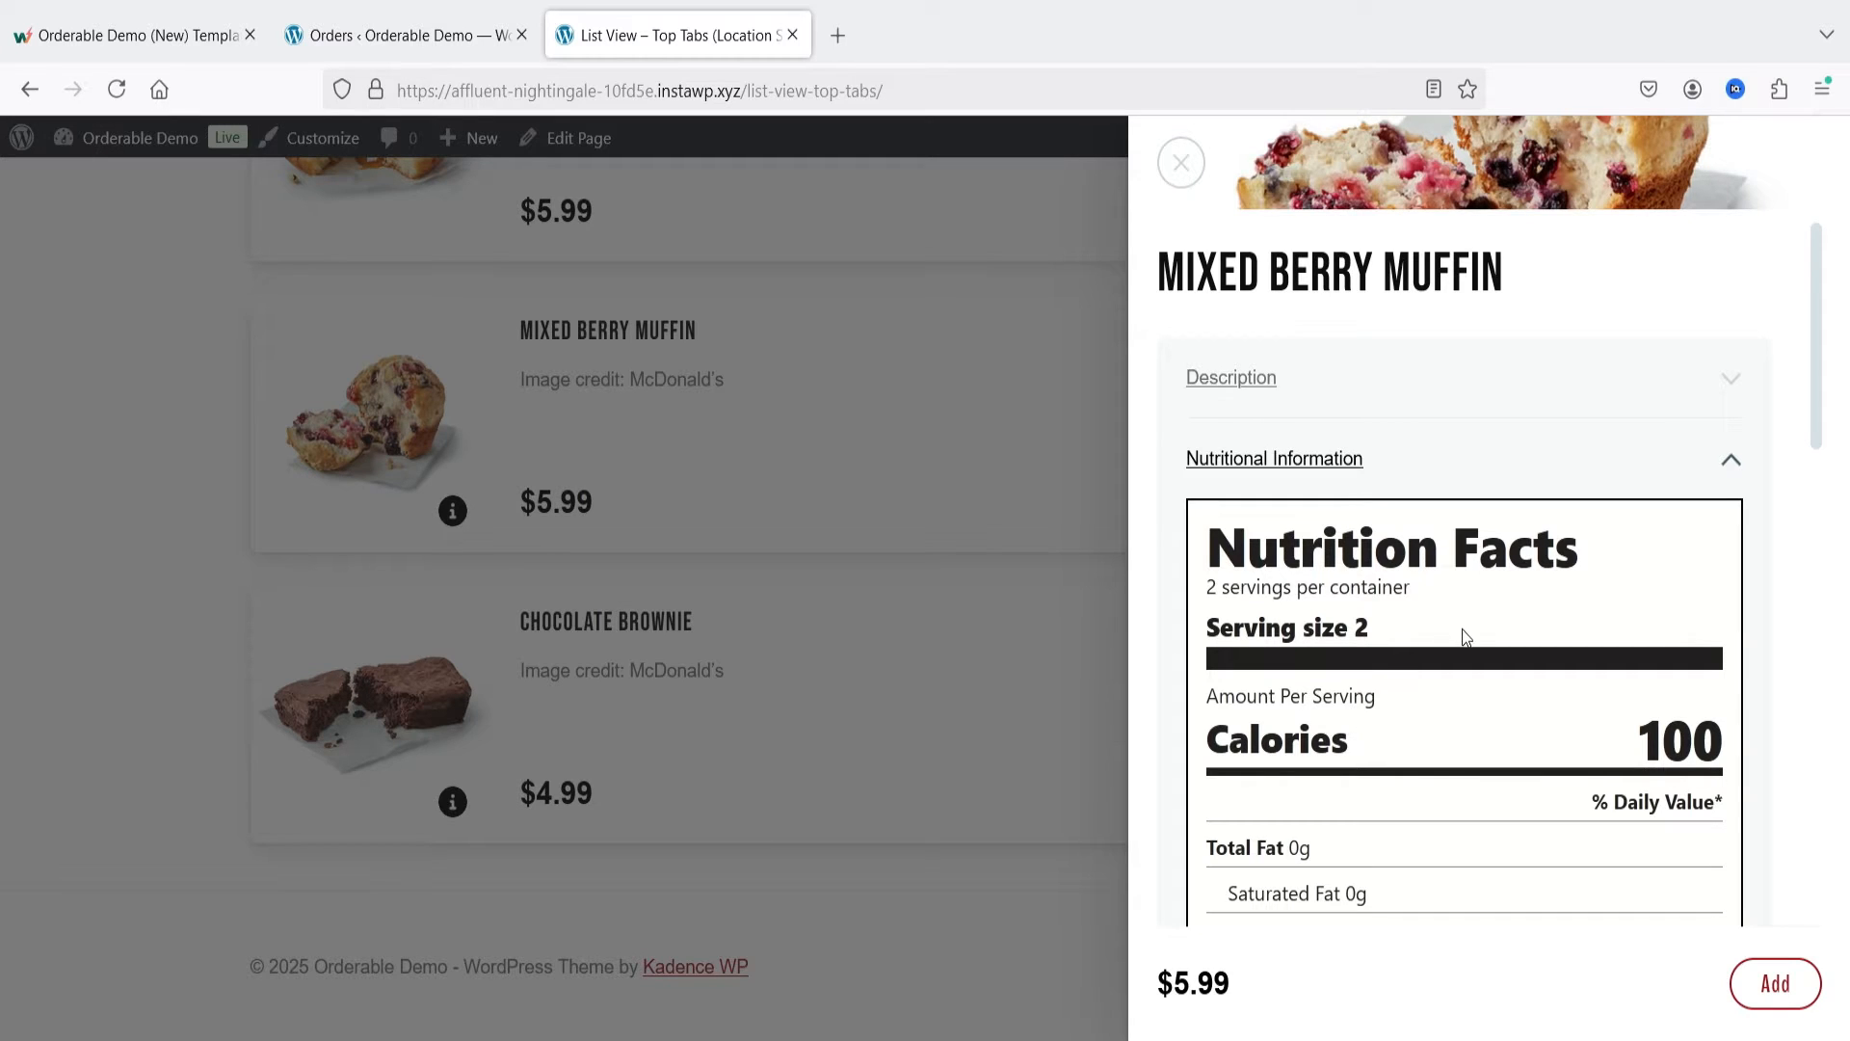
scroll(1519, 653, down, 4)
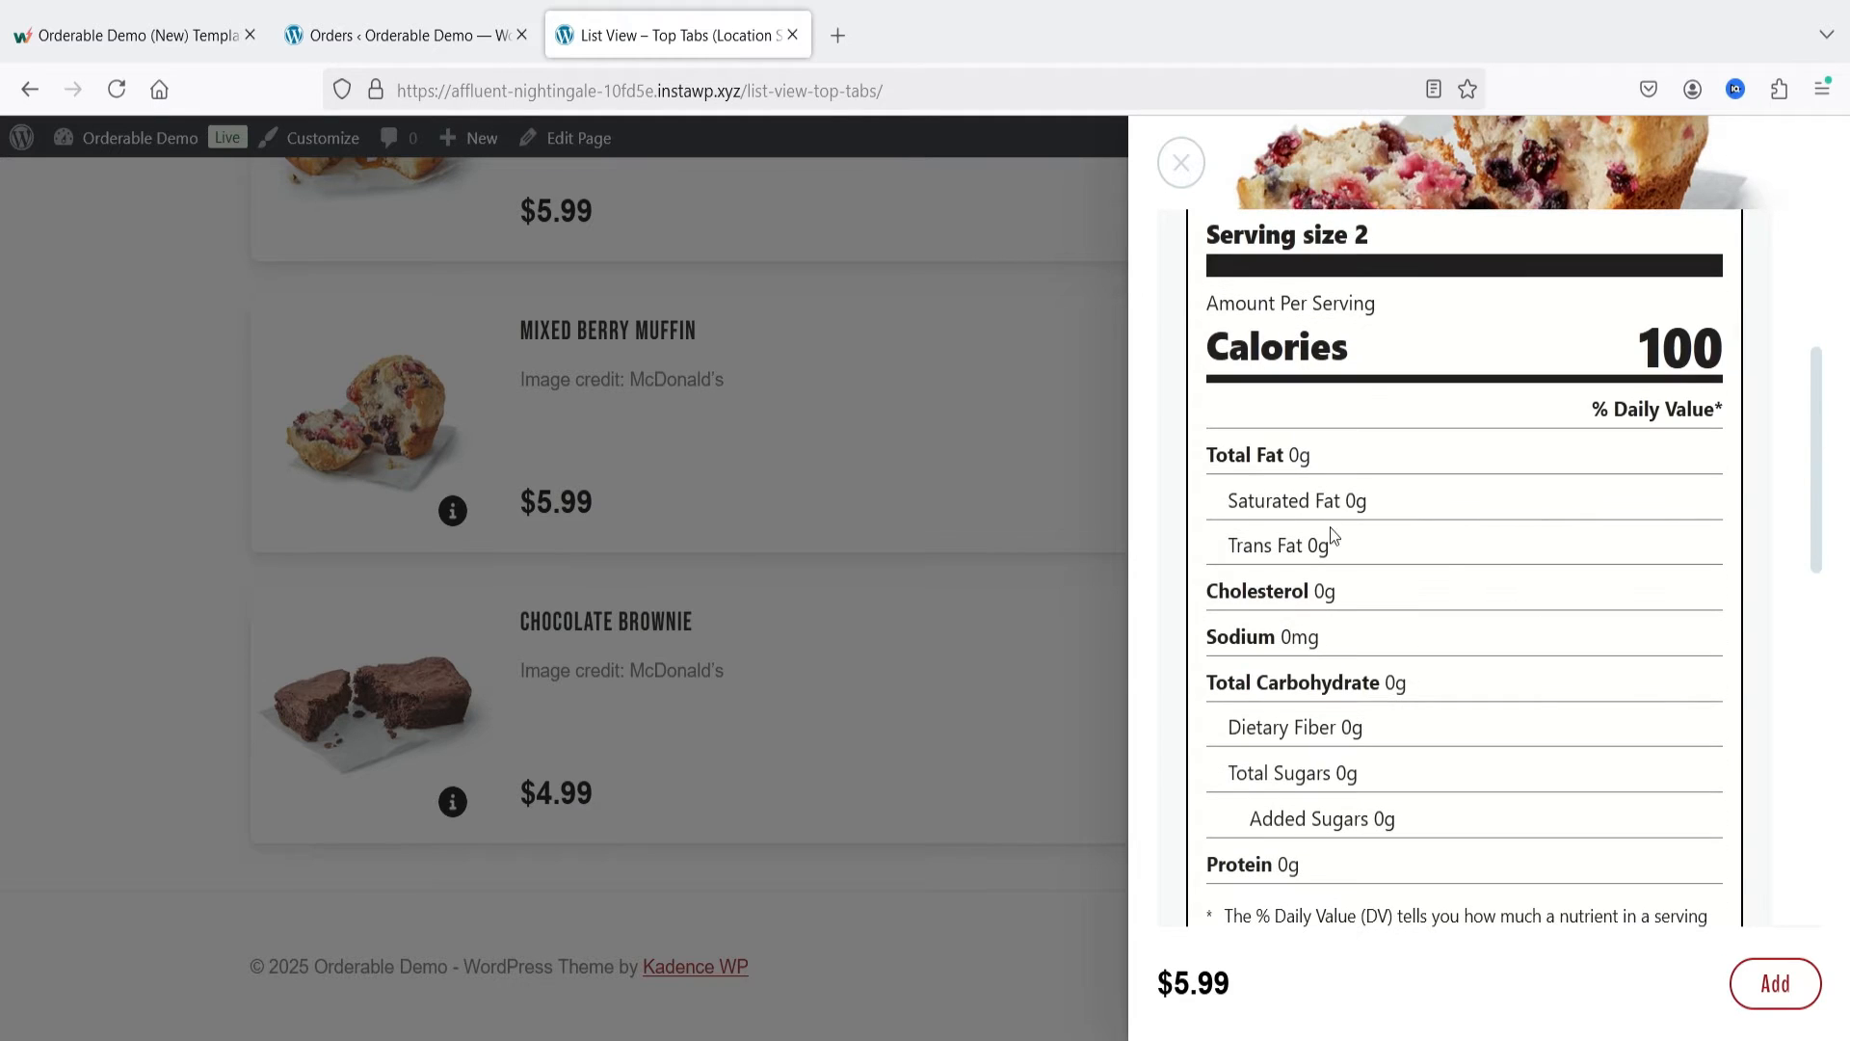
scroll(1440, 565, down, 4)
scroll(1400, 549, up, 8)
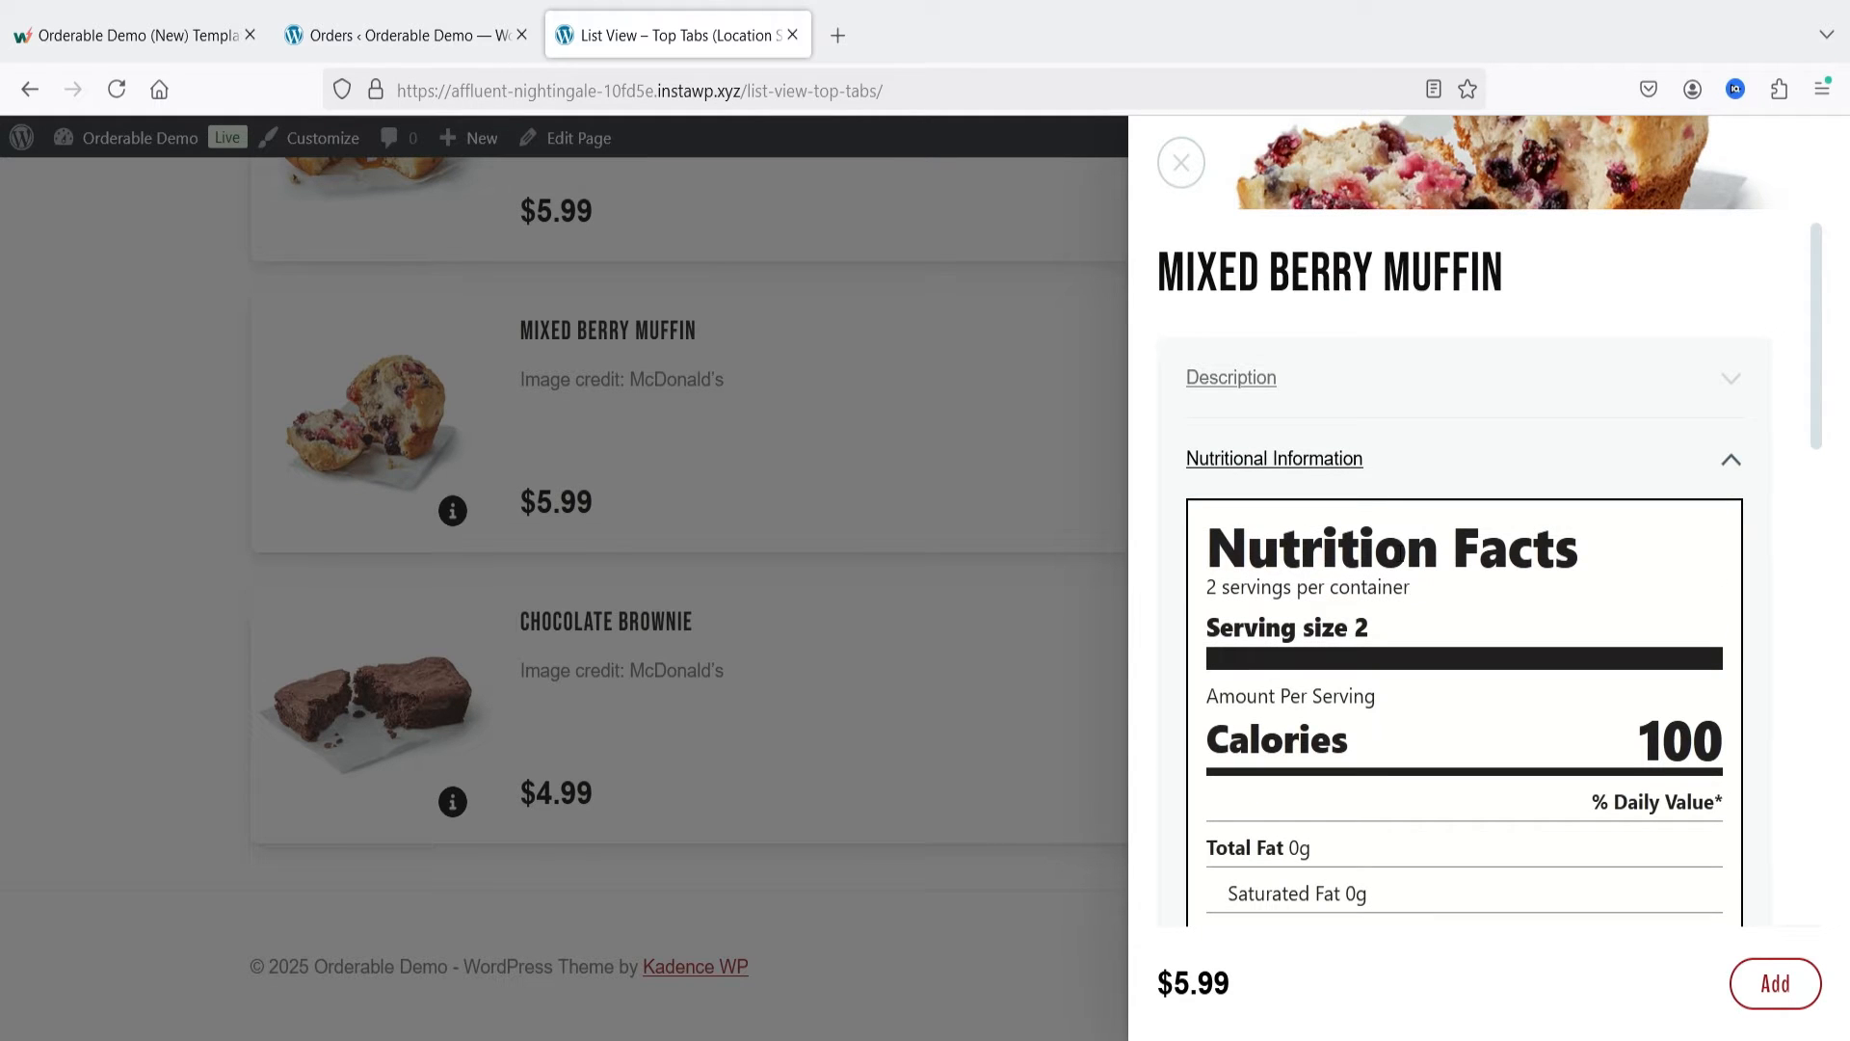
click(1181, 163)
Step: Open the order basket and proceed to checkout with the Fish Burger and Anchovi Supreme
click(1746, 968)
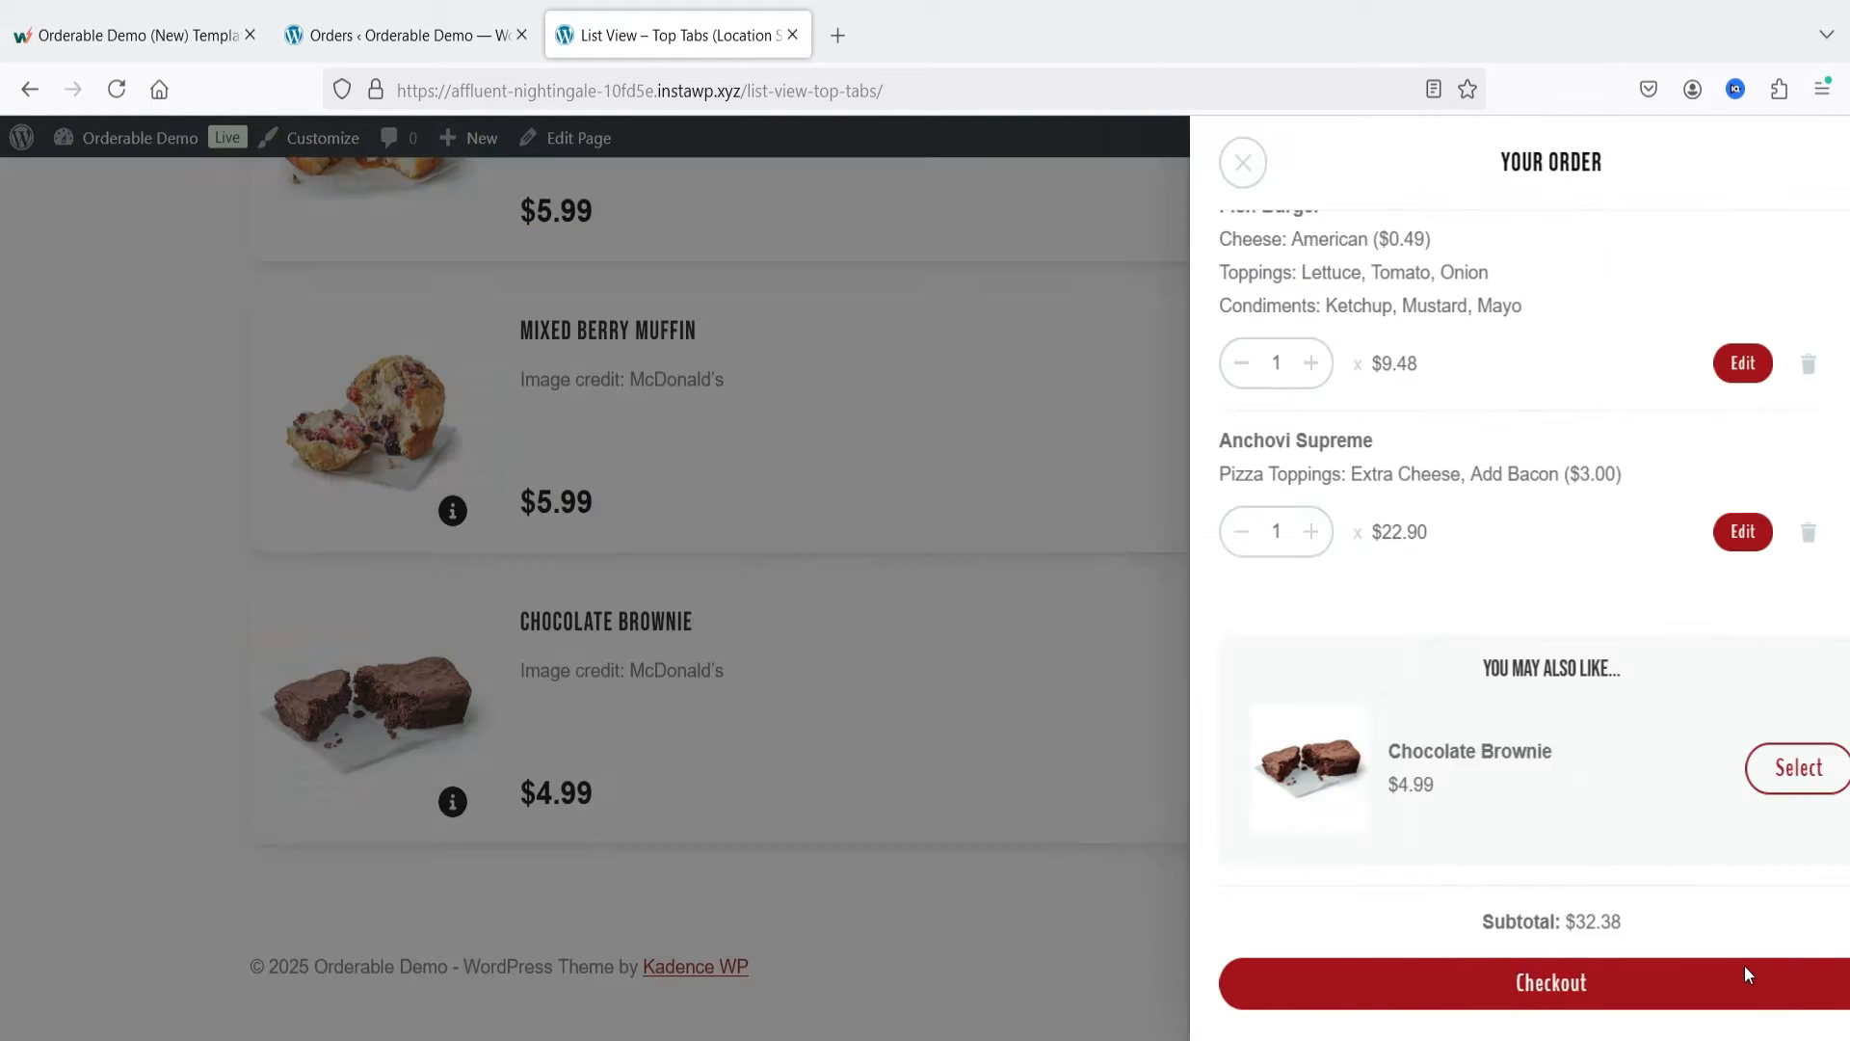
click(1477, 980)
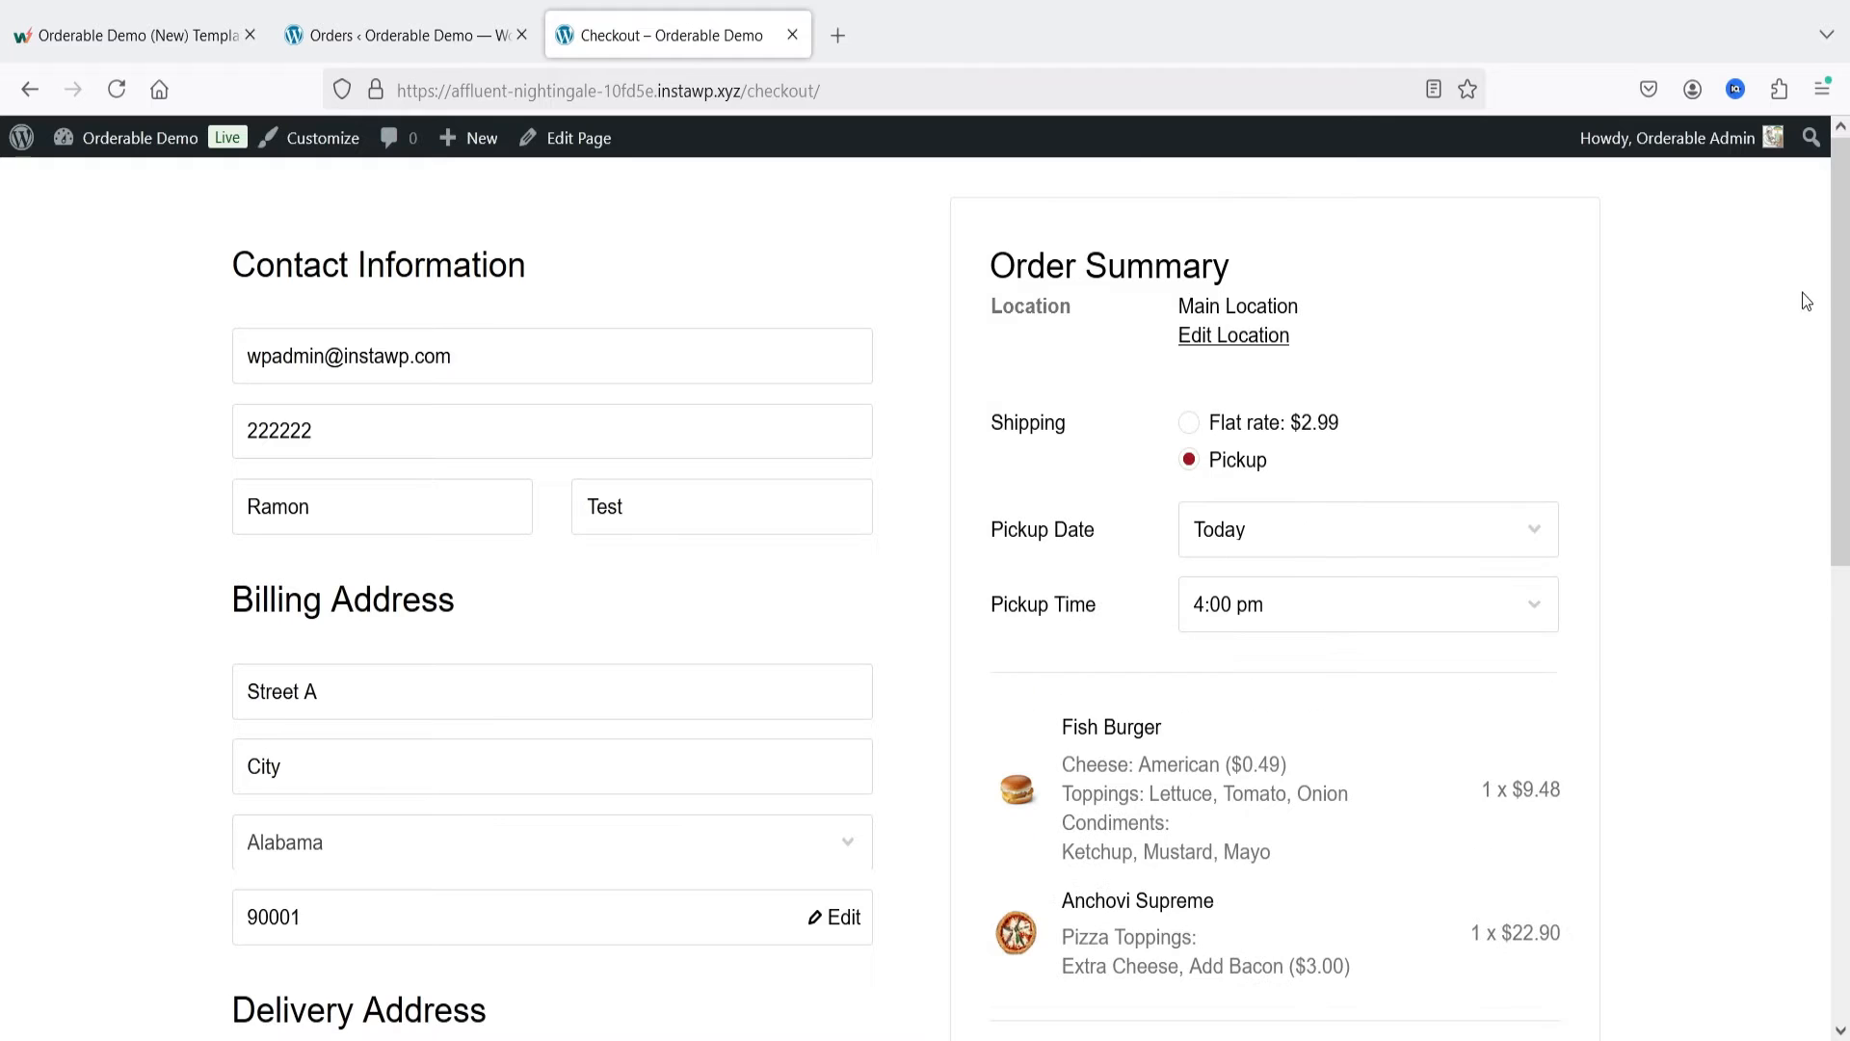
Step: Review the checkout form and set the order's shipping method to the $2.99 flat rate
scroll(321, 508, down, 4)
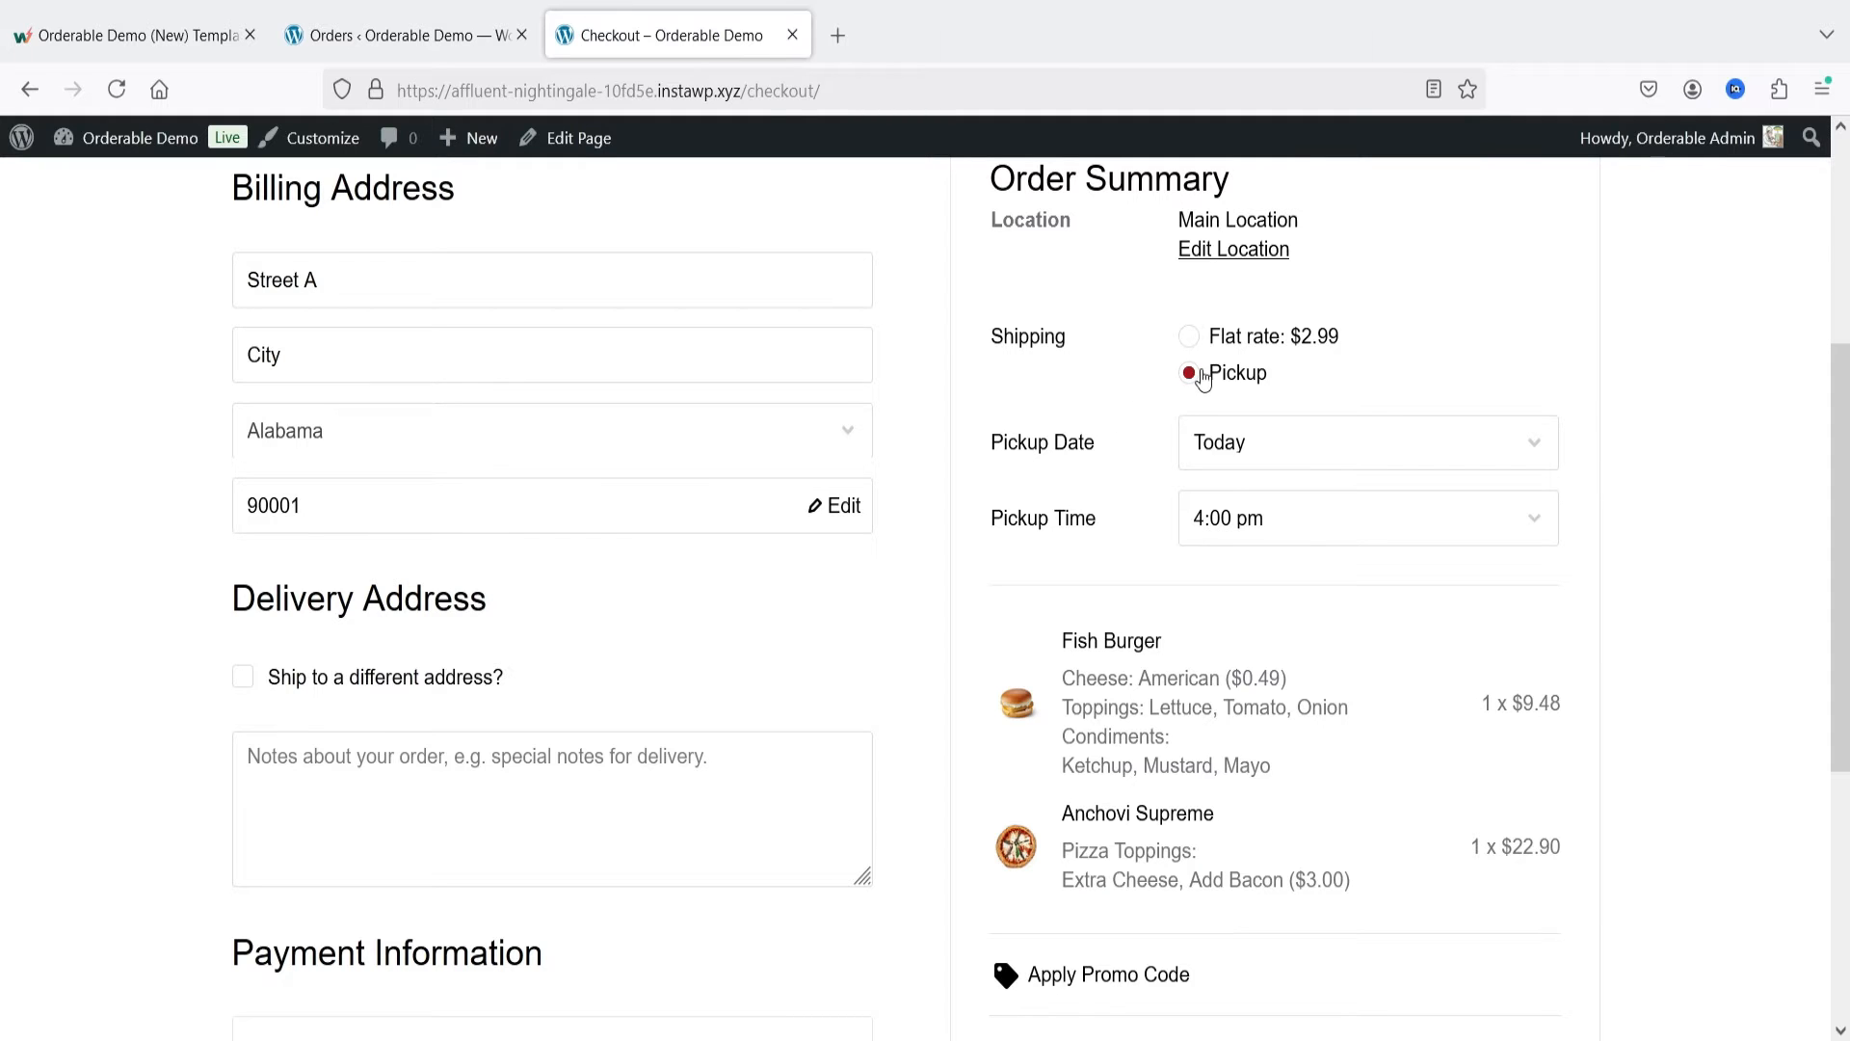
scroll(1471, 570, down, 2)
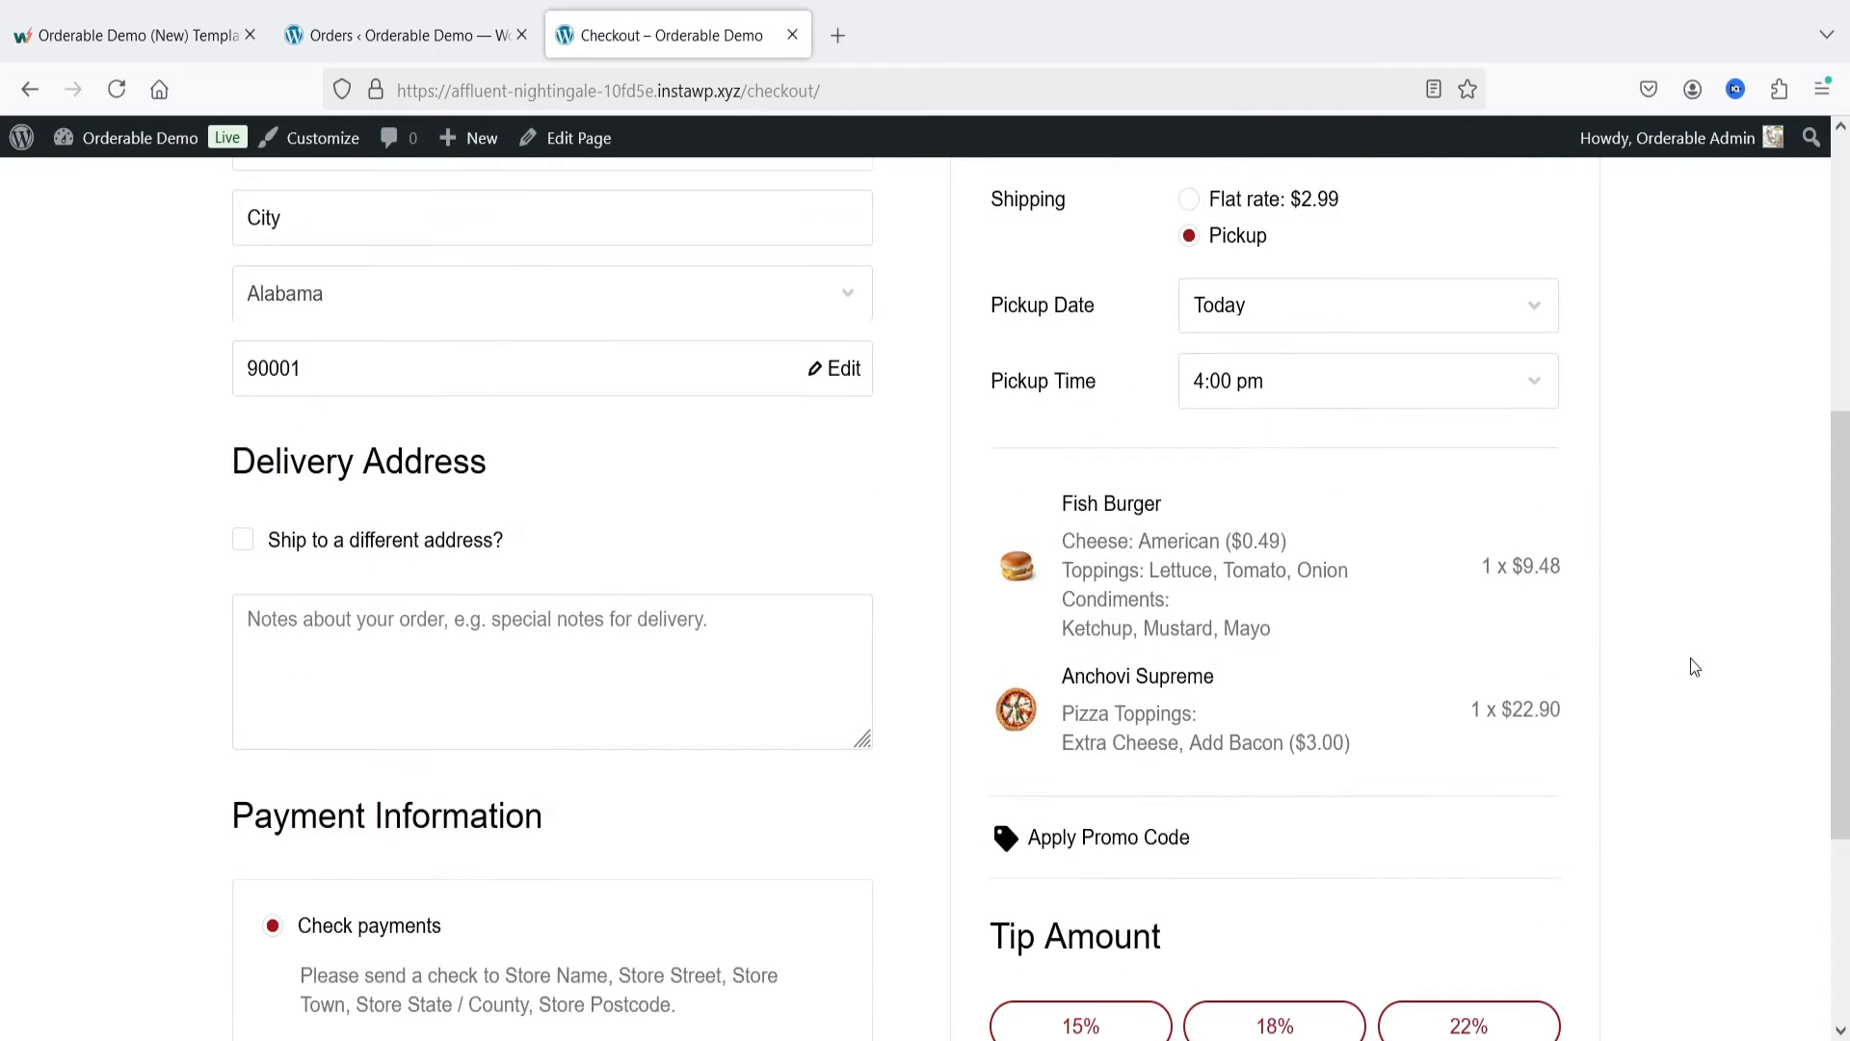
scroll(1691, 663, up, 5)
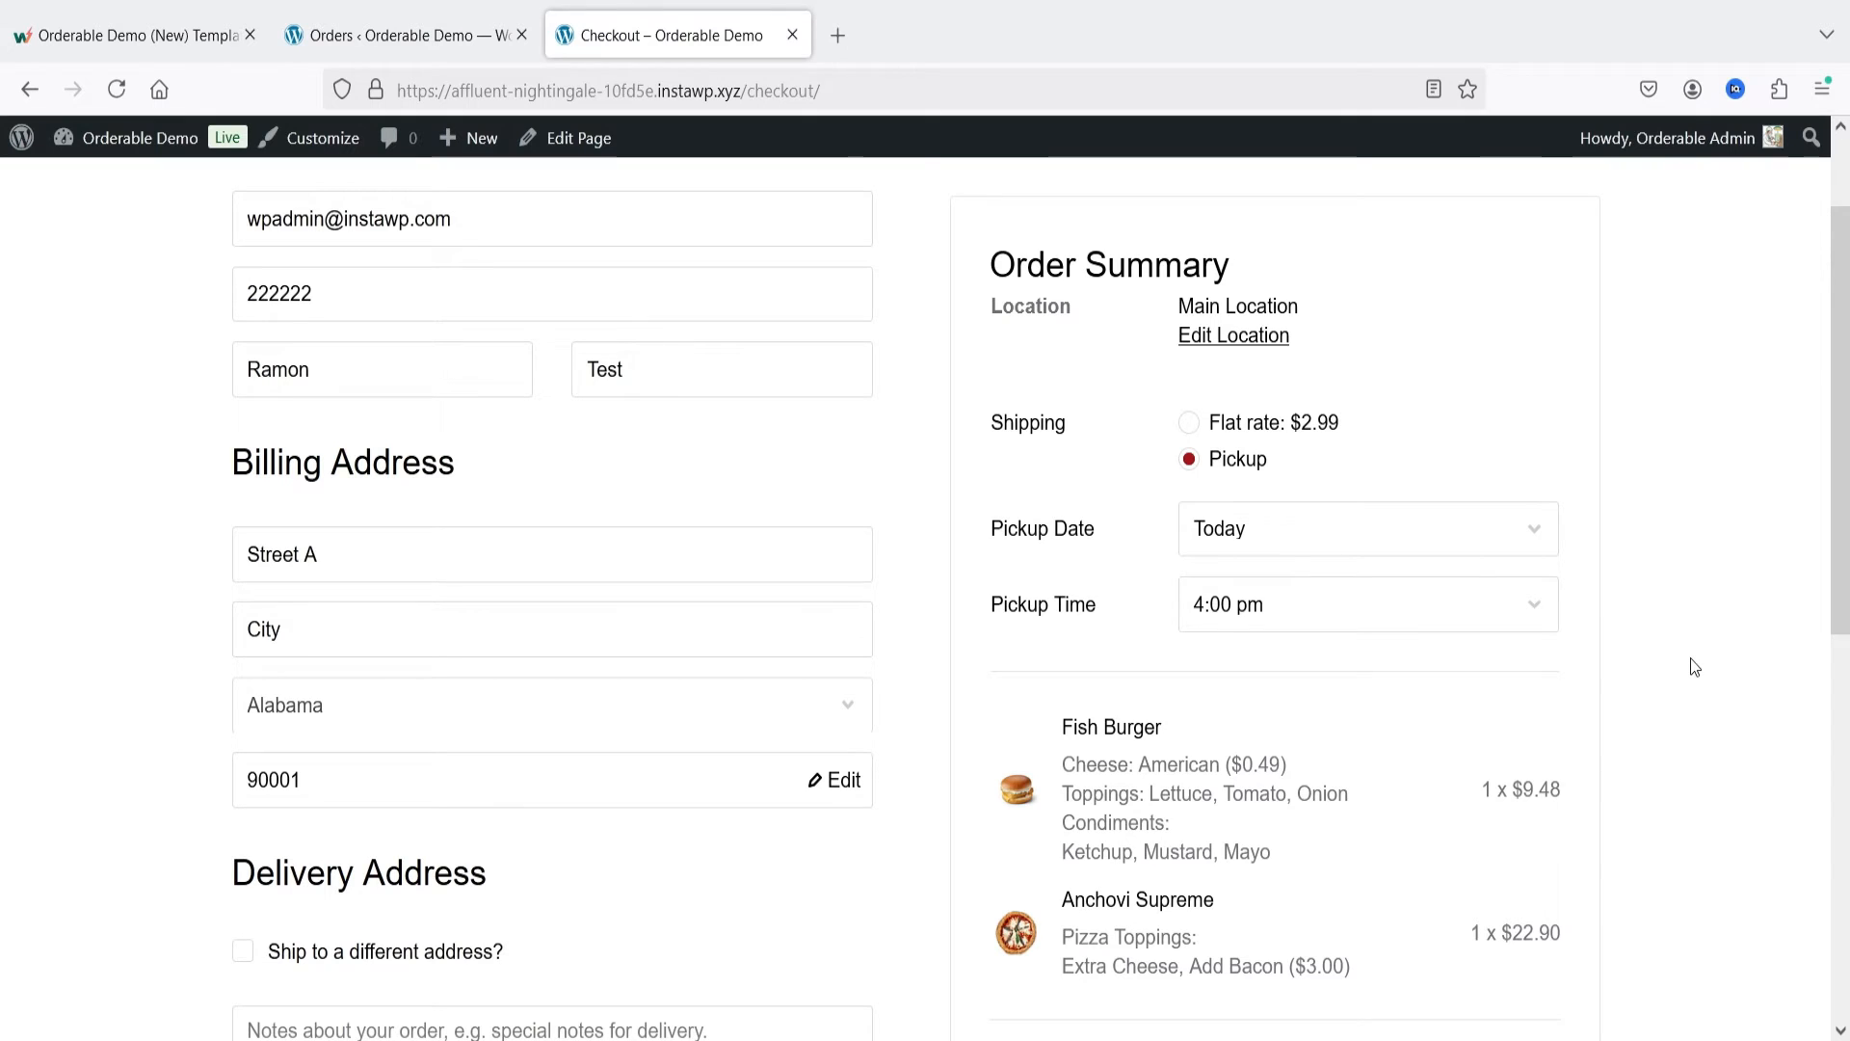
click(1189, 424)
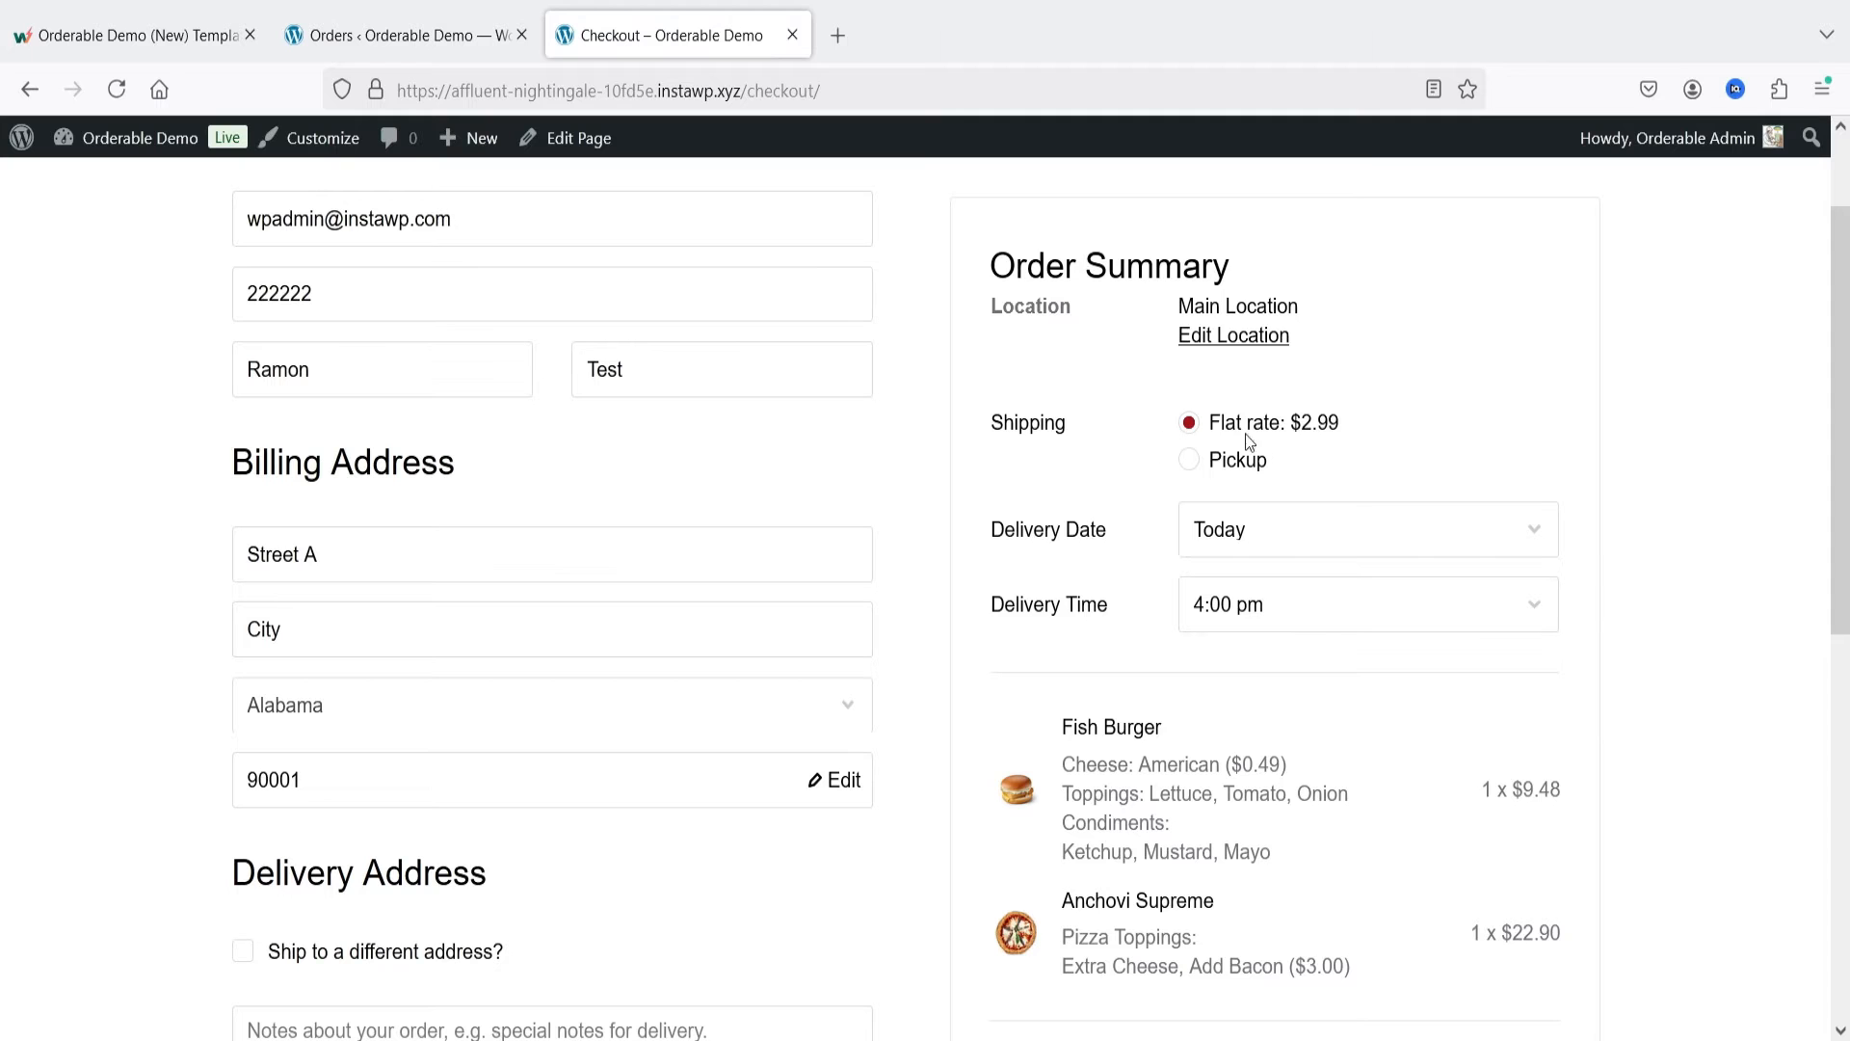
scroll(1726, 490, down, 3)
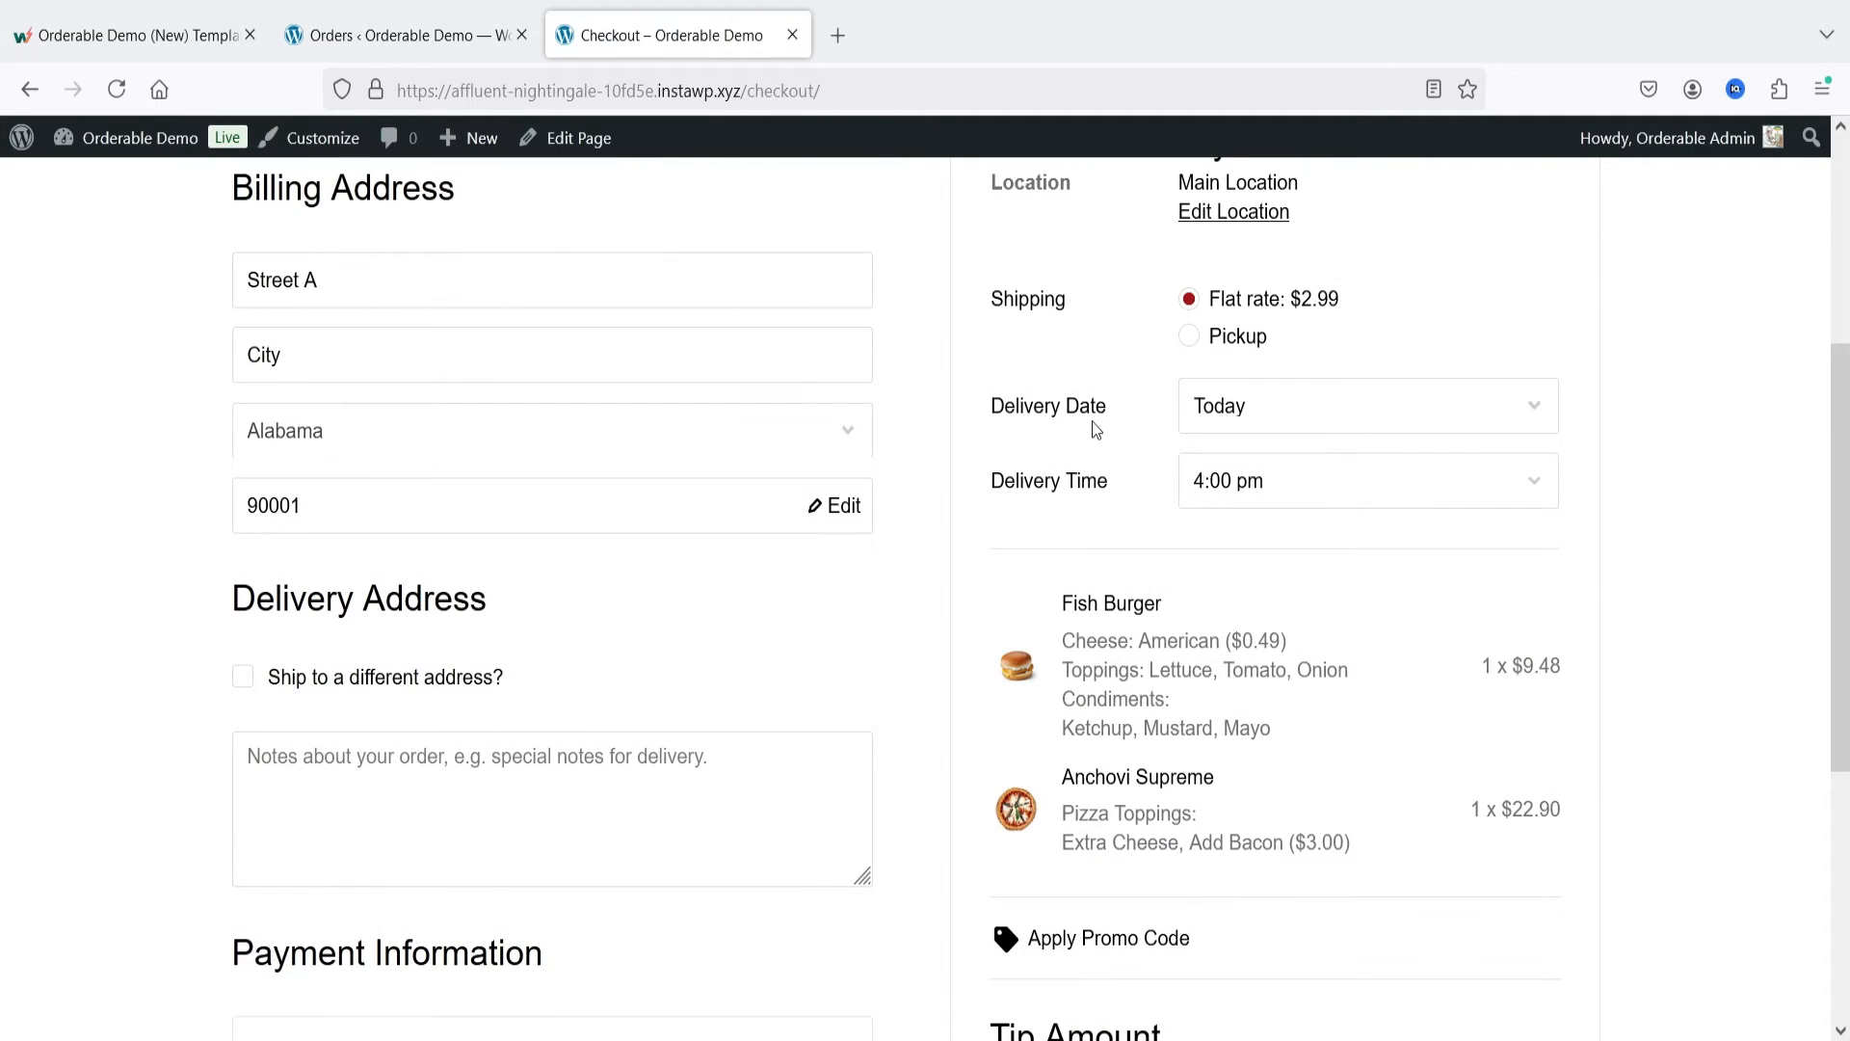
Step: Try As soon as possible as the delivery date, and change it back to Today with a 4:00 pm delivery time
click(1309, 418)
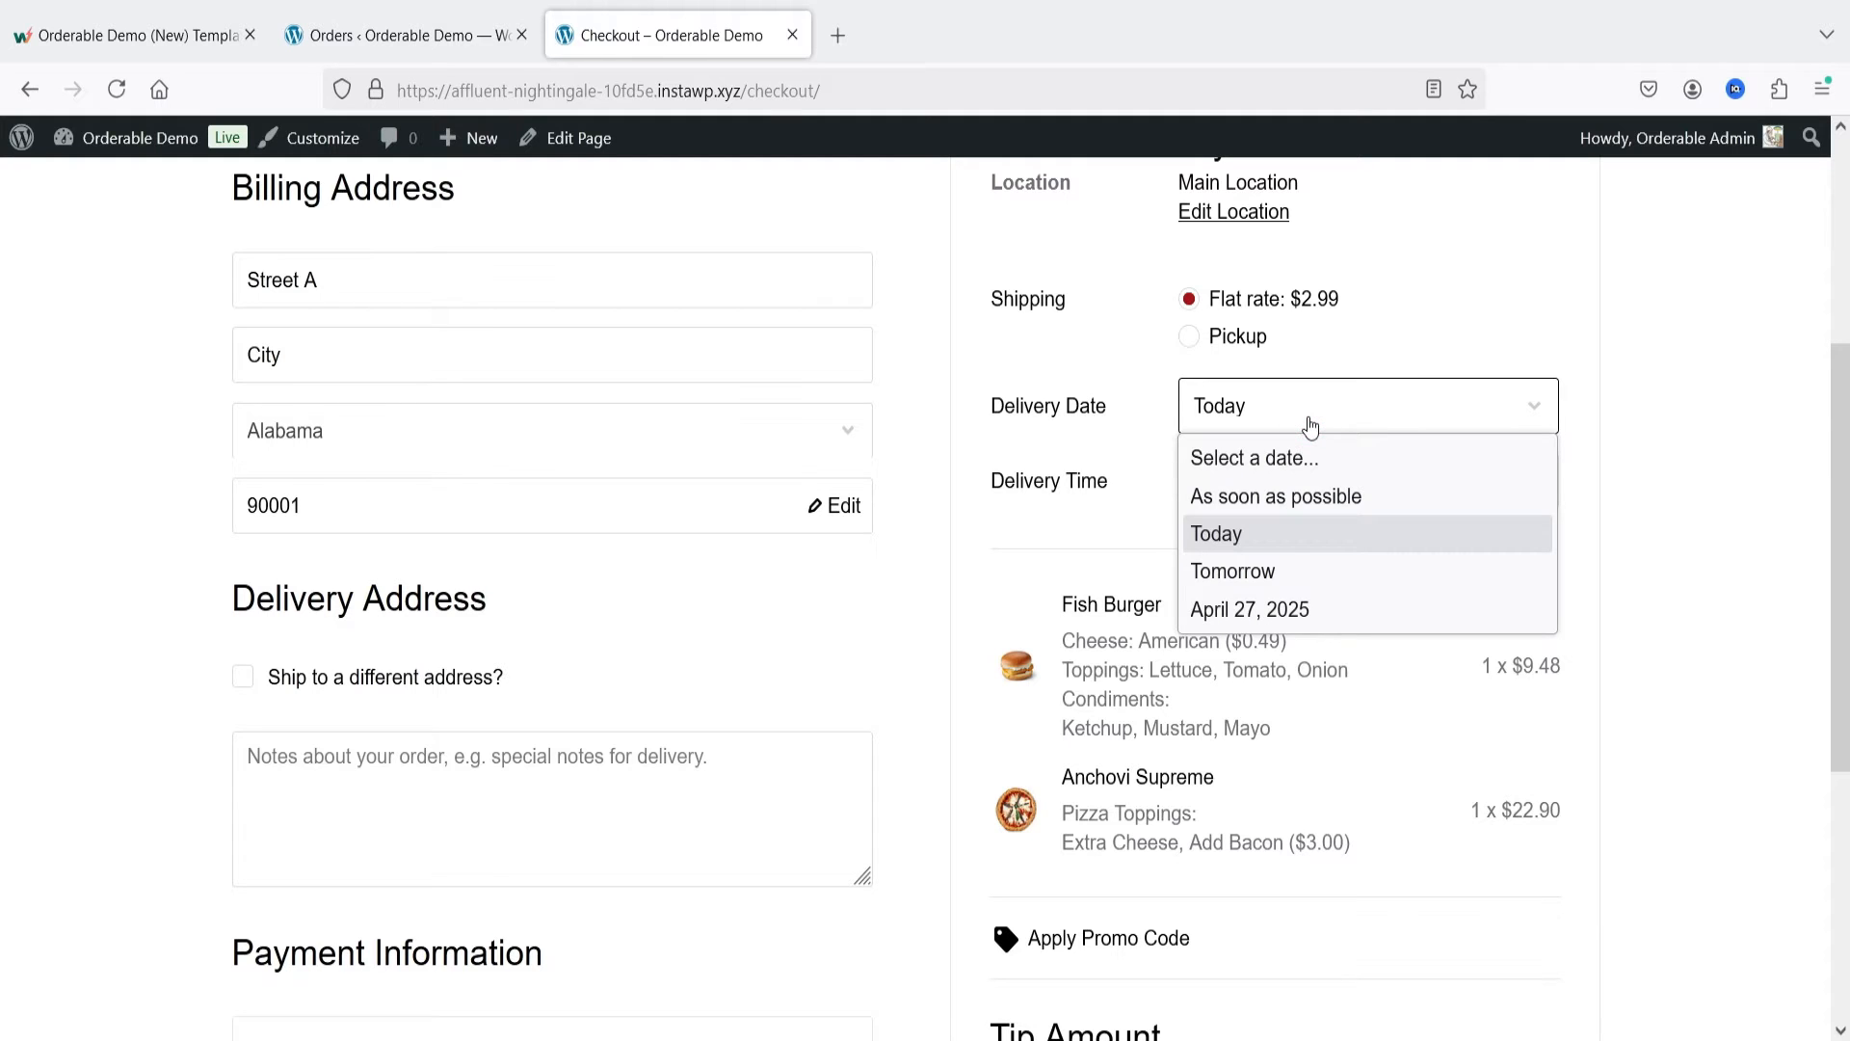
click(1303, 496)
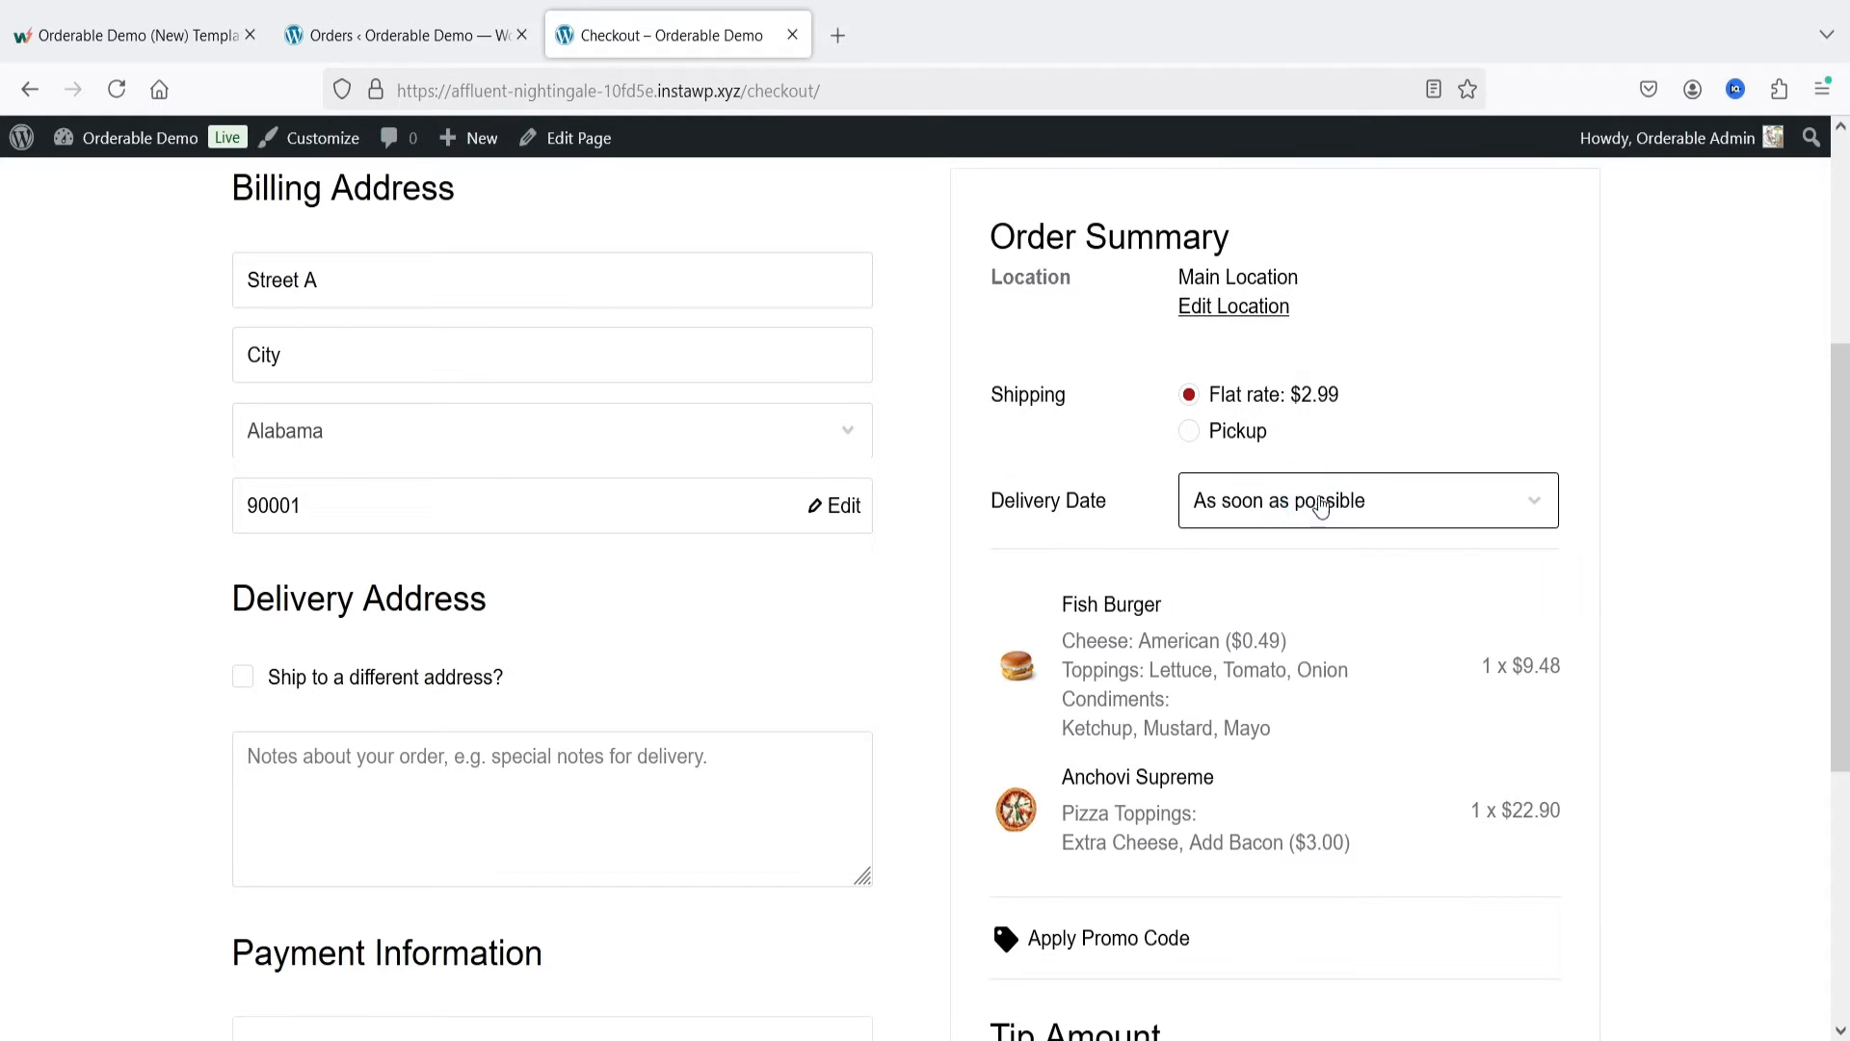
click(1383, 508)
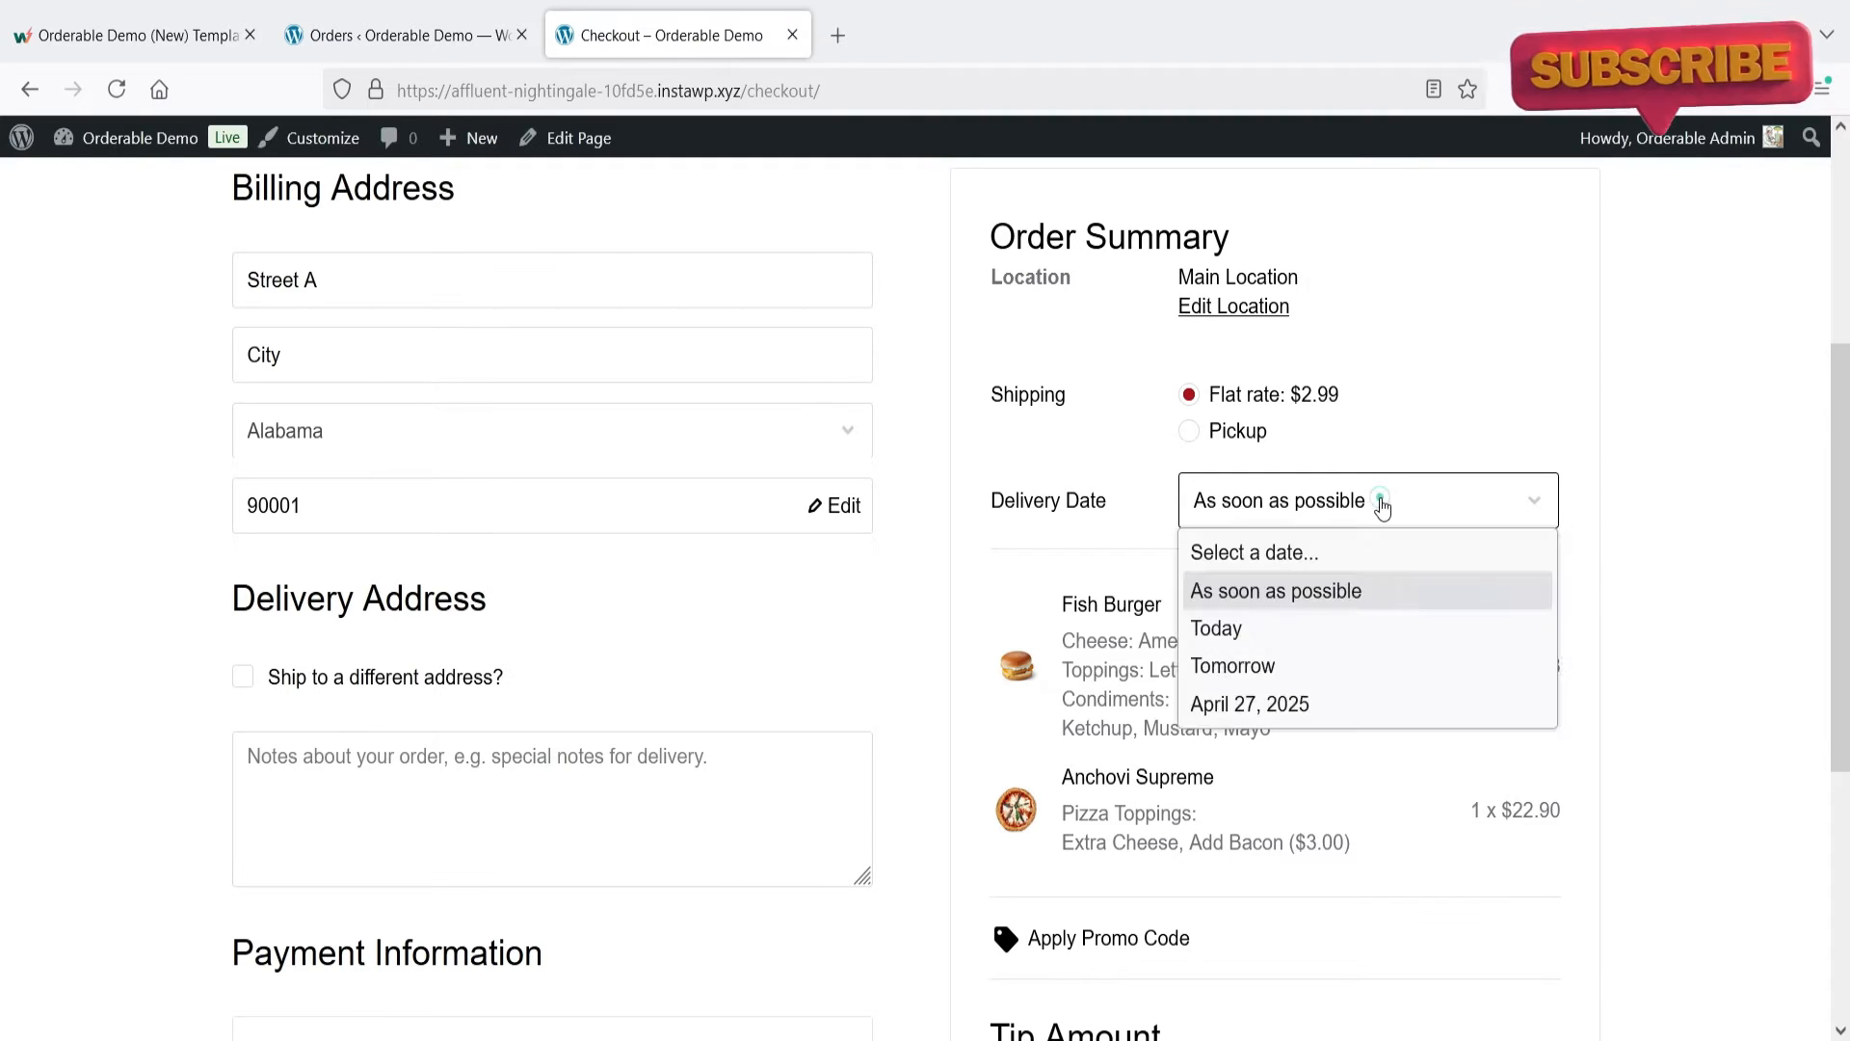
click(1341, 636)
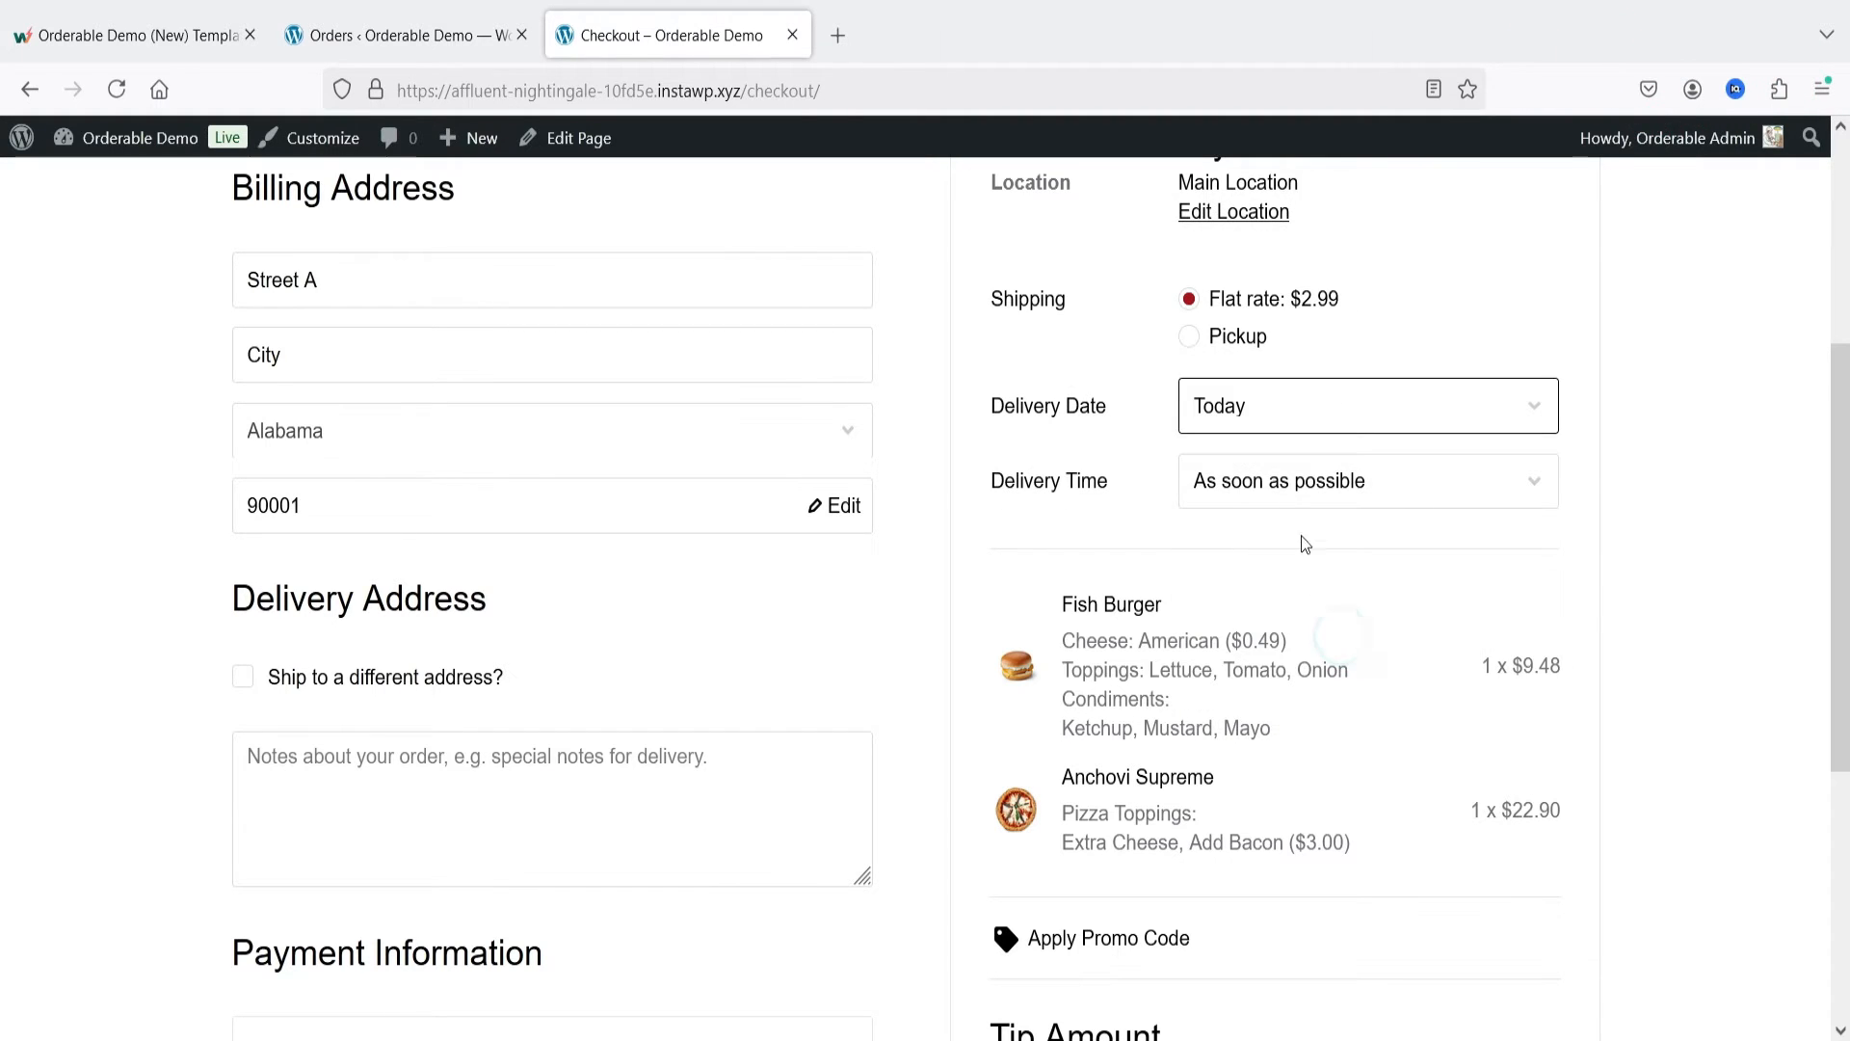
click(1281, 481)
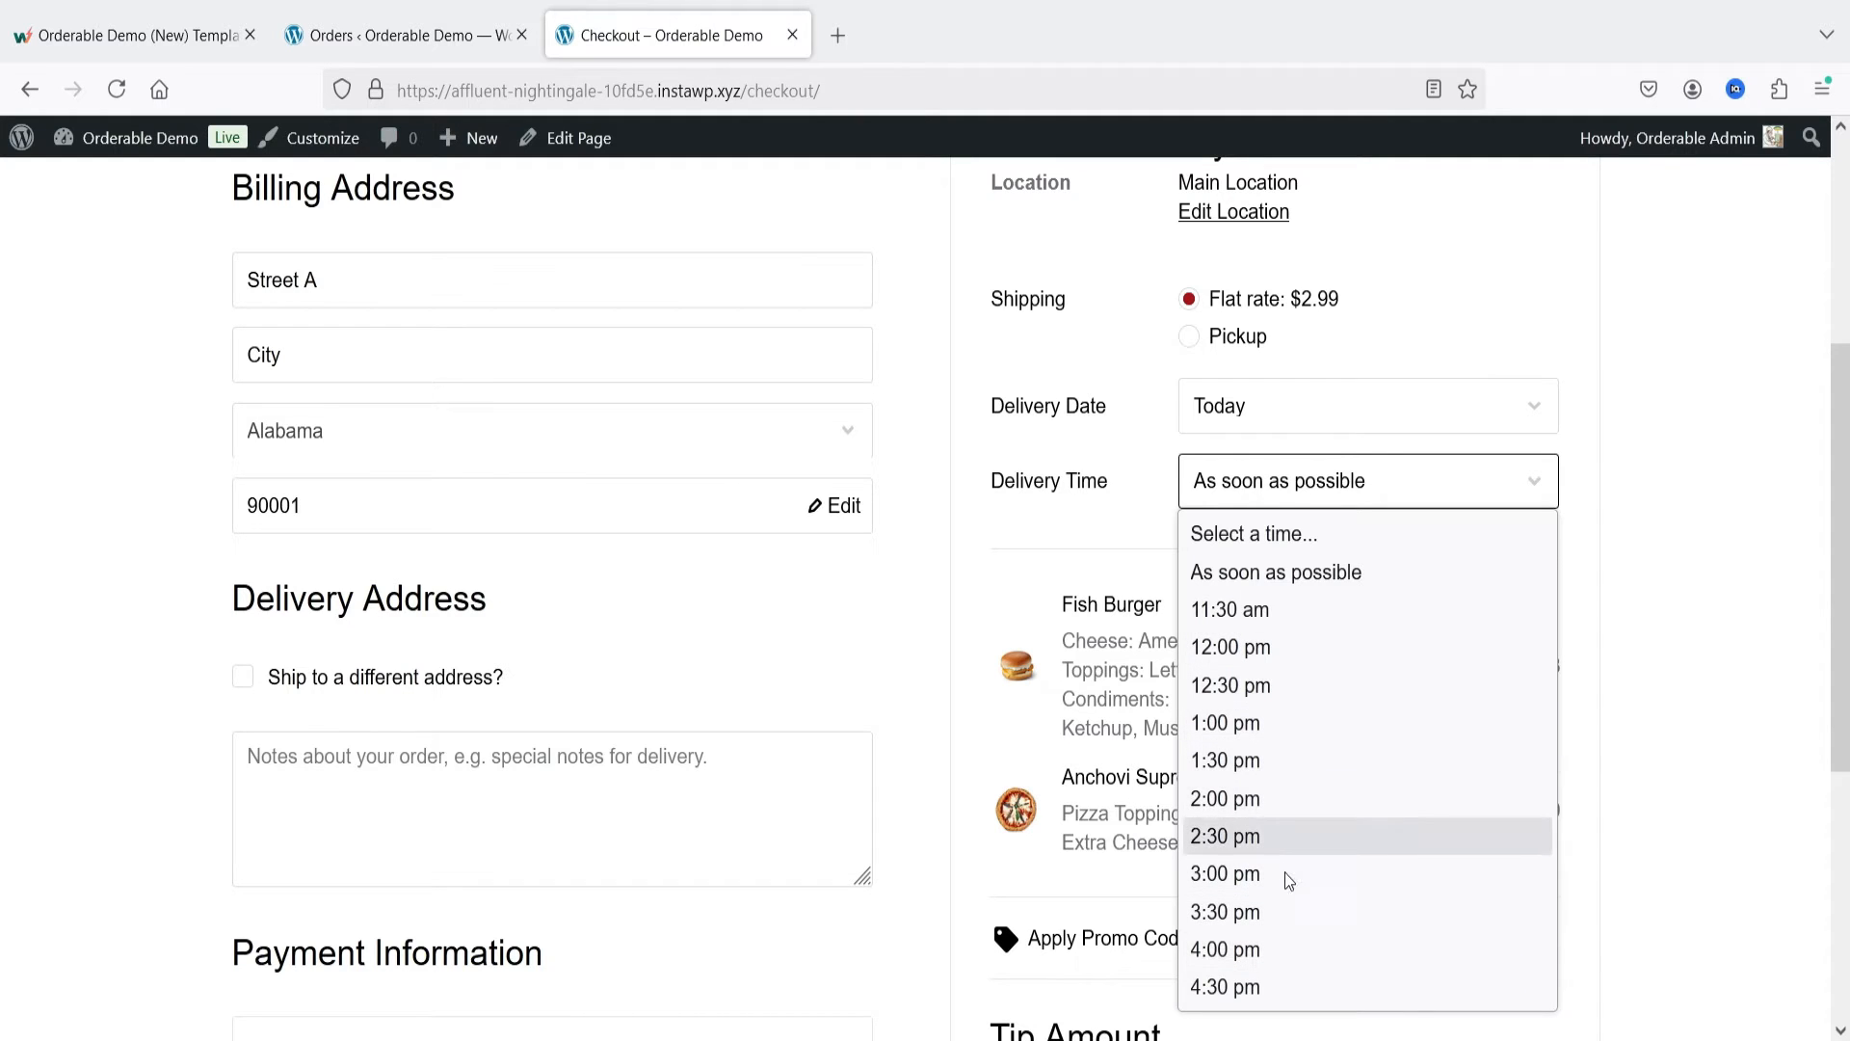
click(1287, 948)
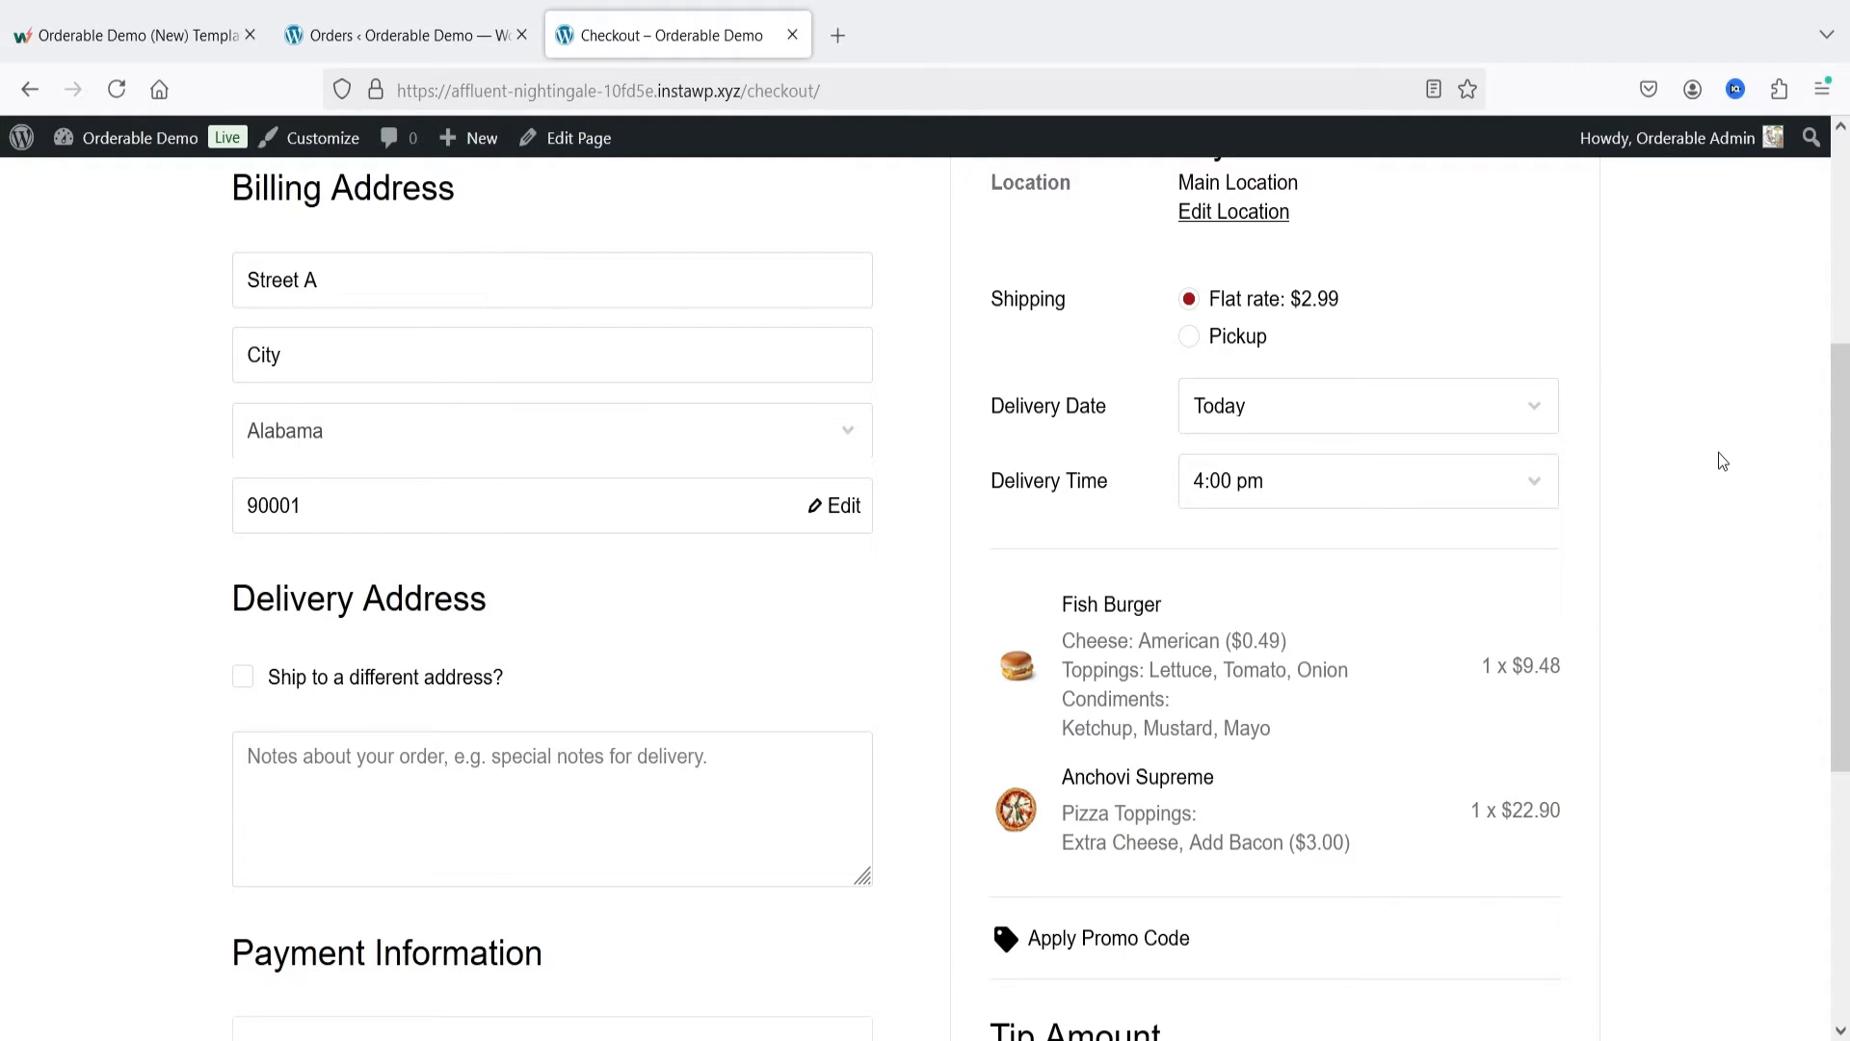
Step: Set the order's delivery date to Tomorrow and its delivery time to 2:00 pm
click(1342, 412)
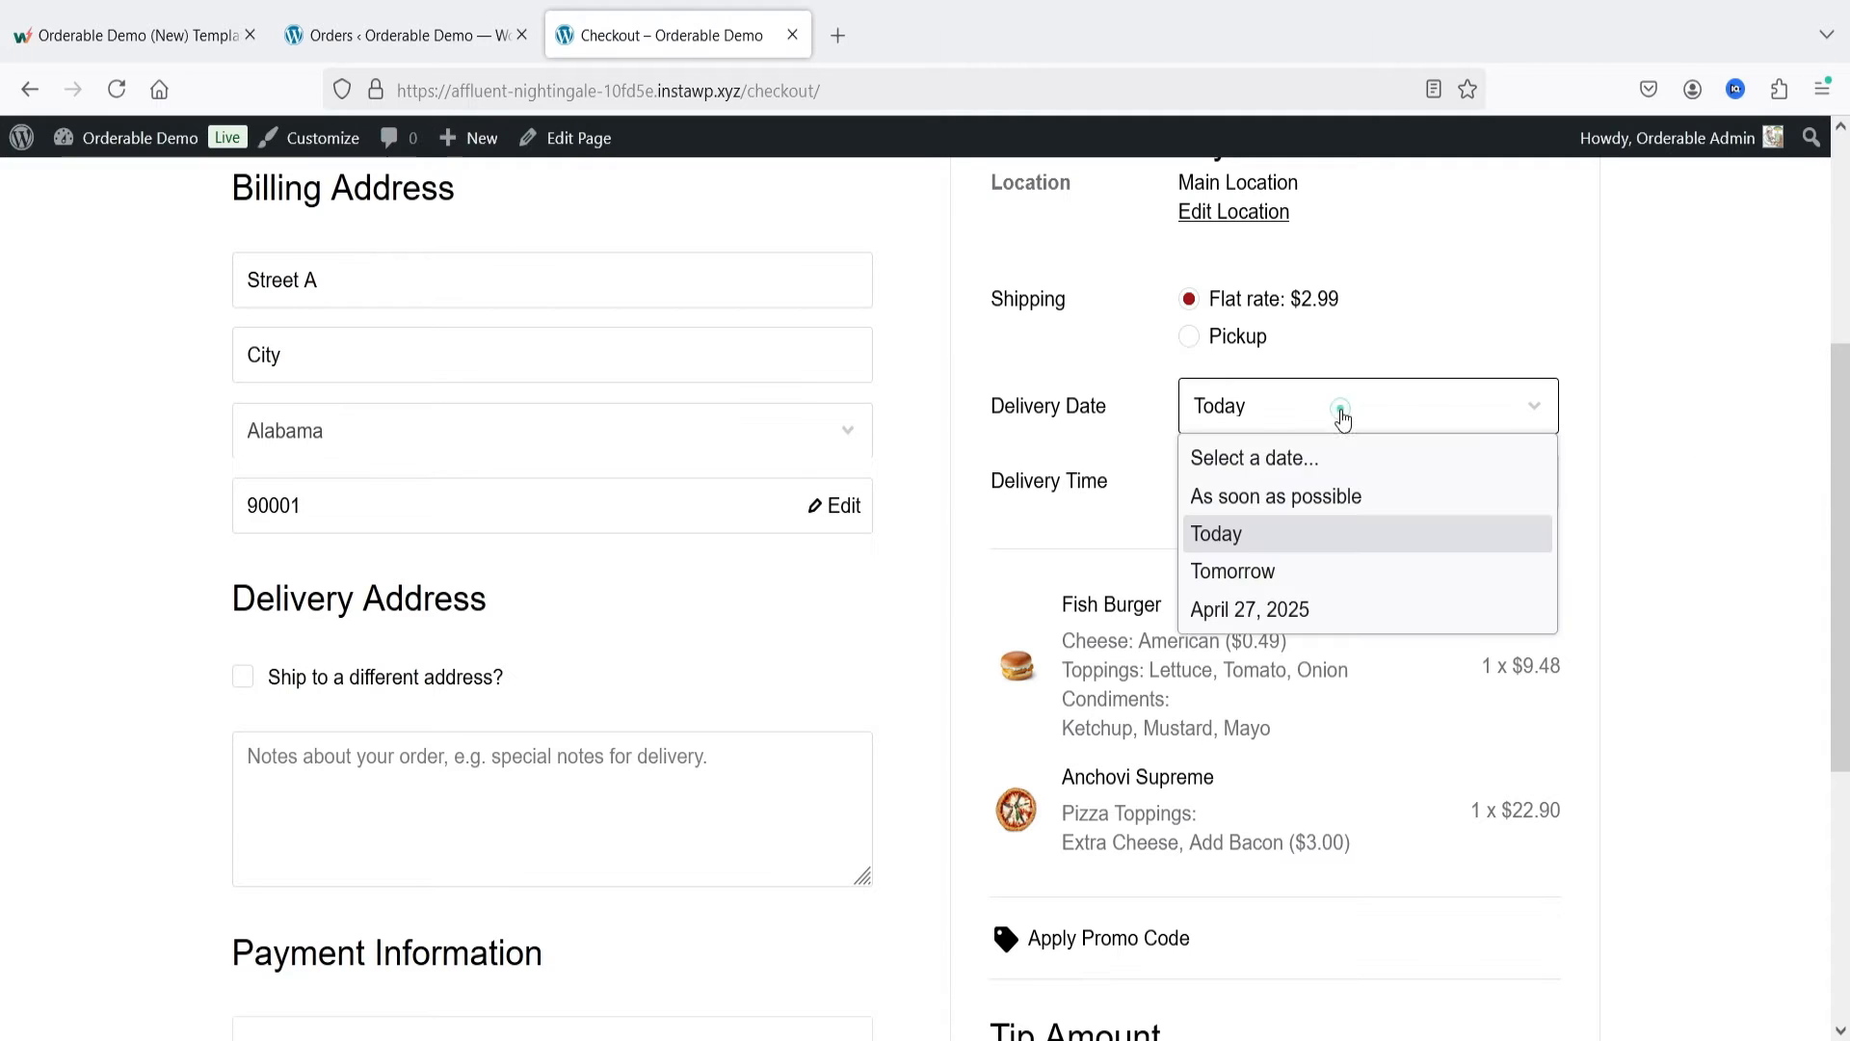
click(1347, 579)
click(1287, 481)
scroll(1407, 733, down, 2)
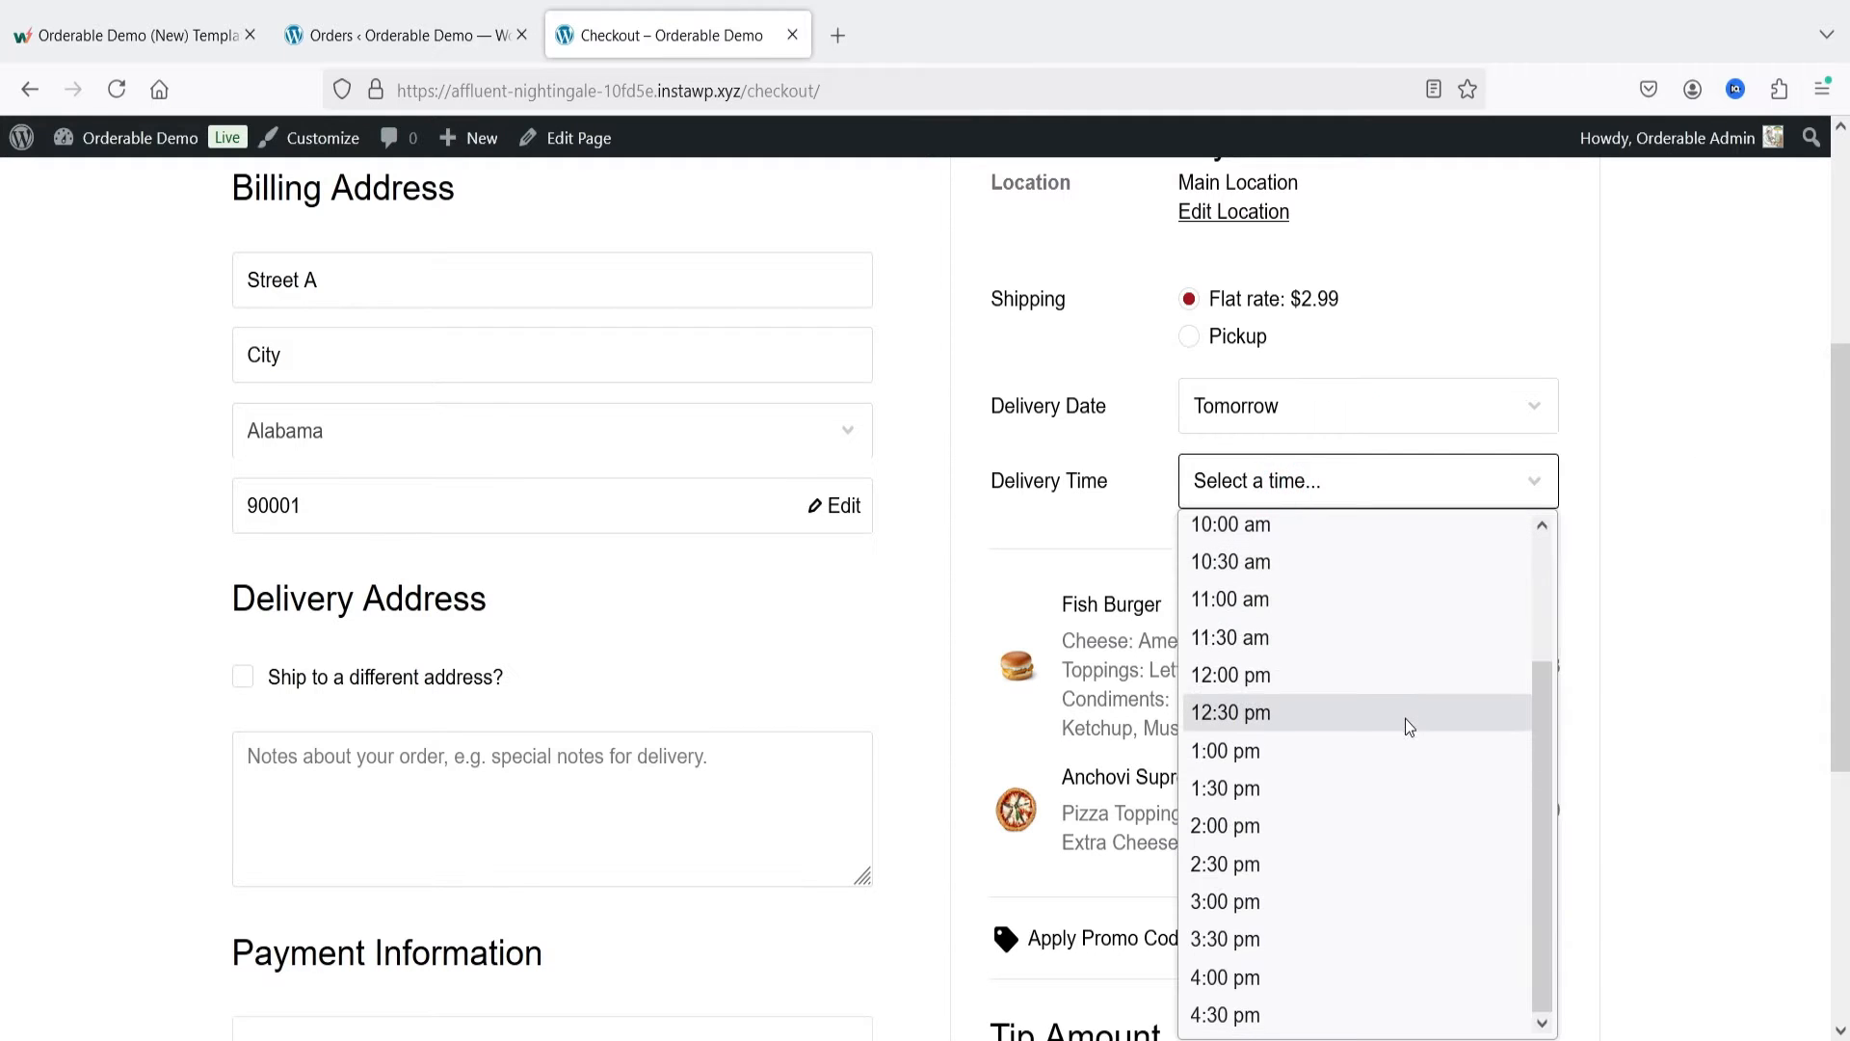
click(1289, 826)
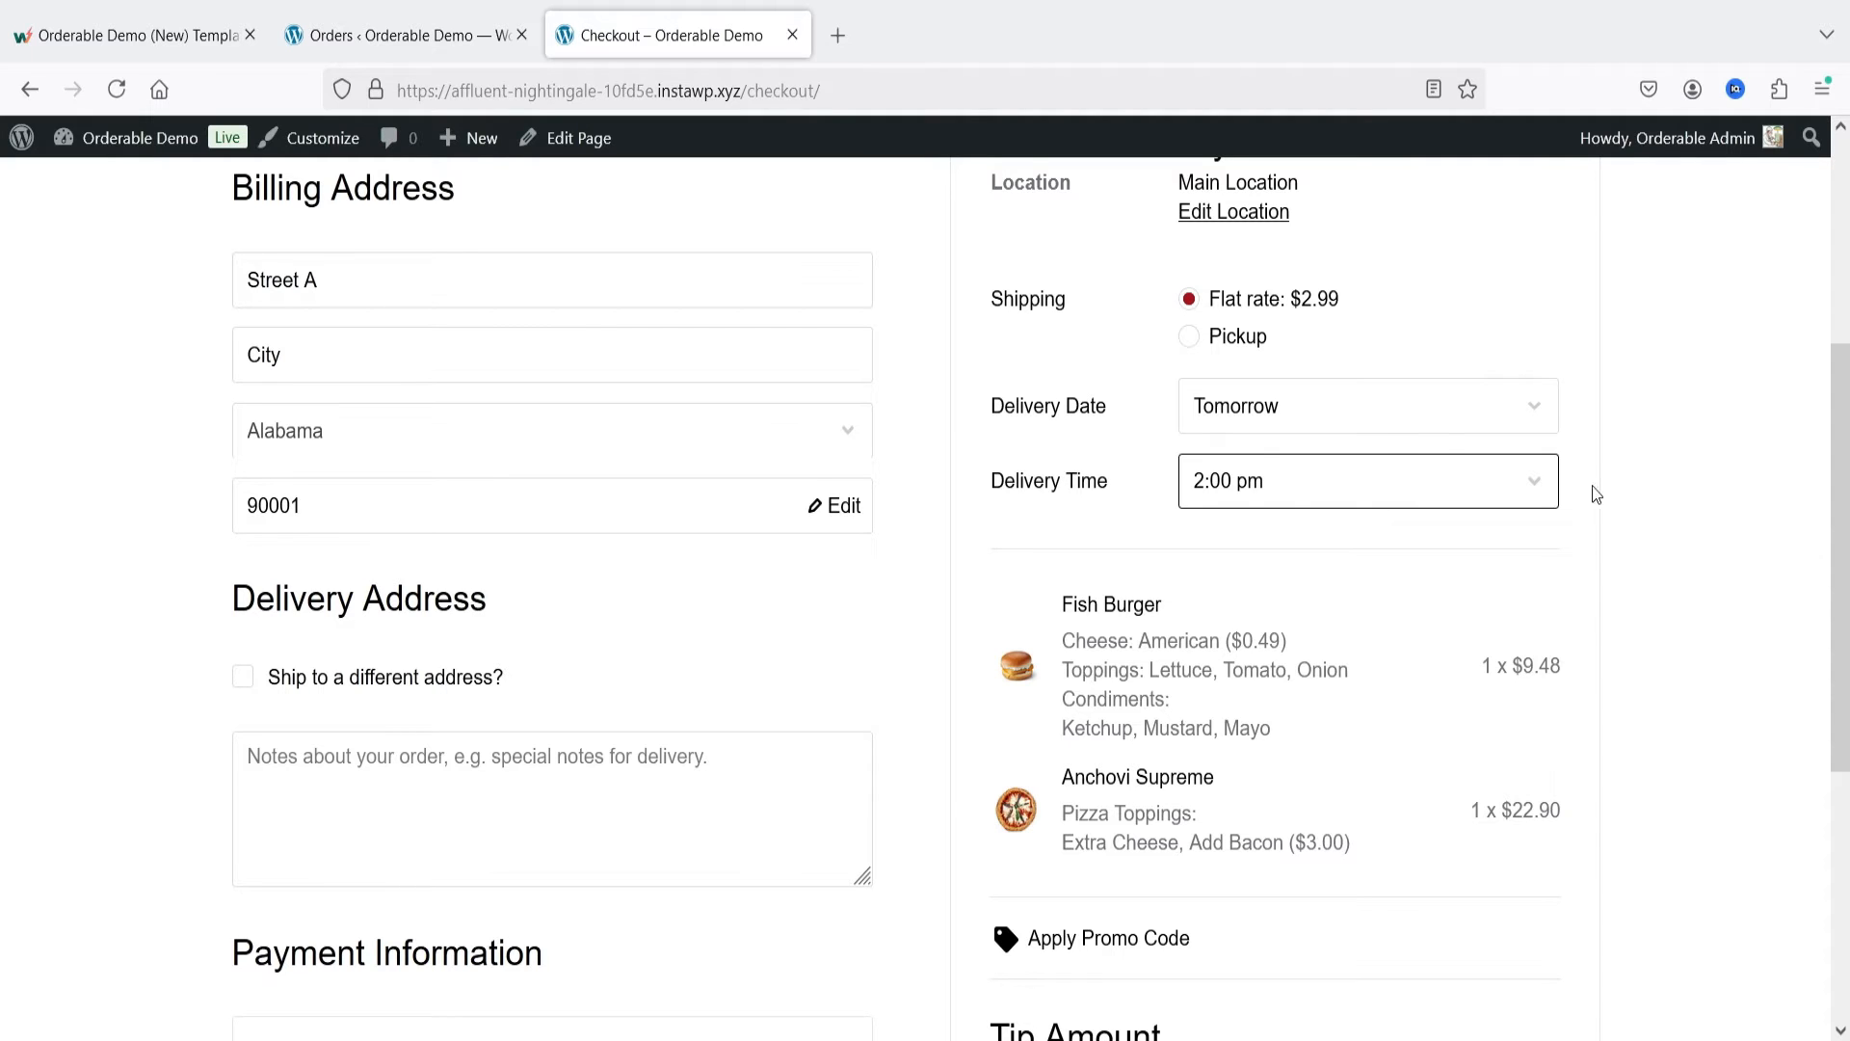
Step: Try April 27, 2025 as the delivery date, and schedule the delivery for Today at 4:00 pm
click(1344, 418)
click(1318, 613)
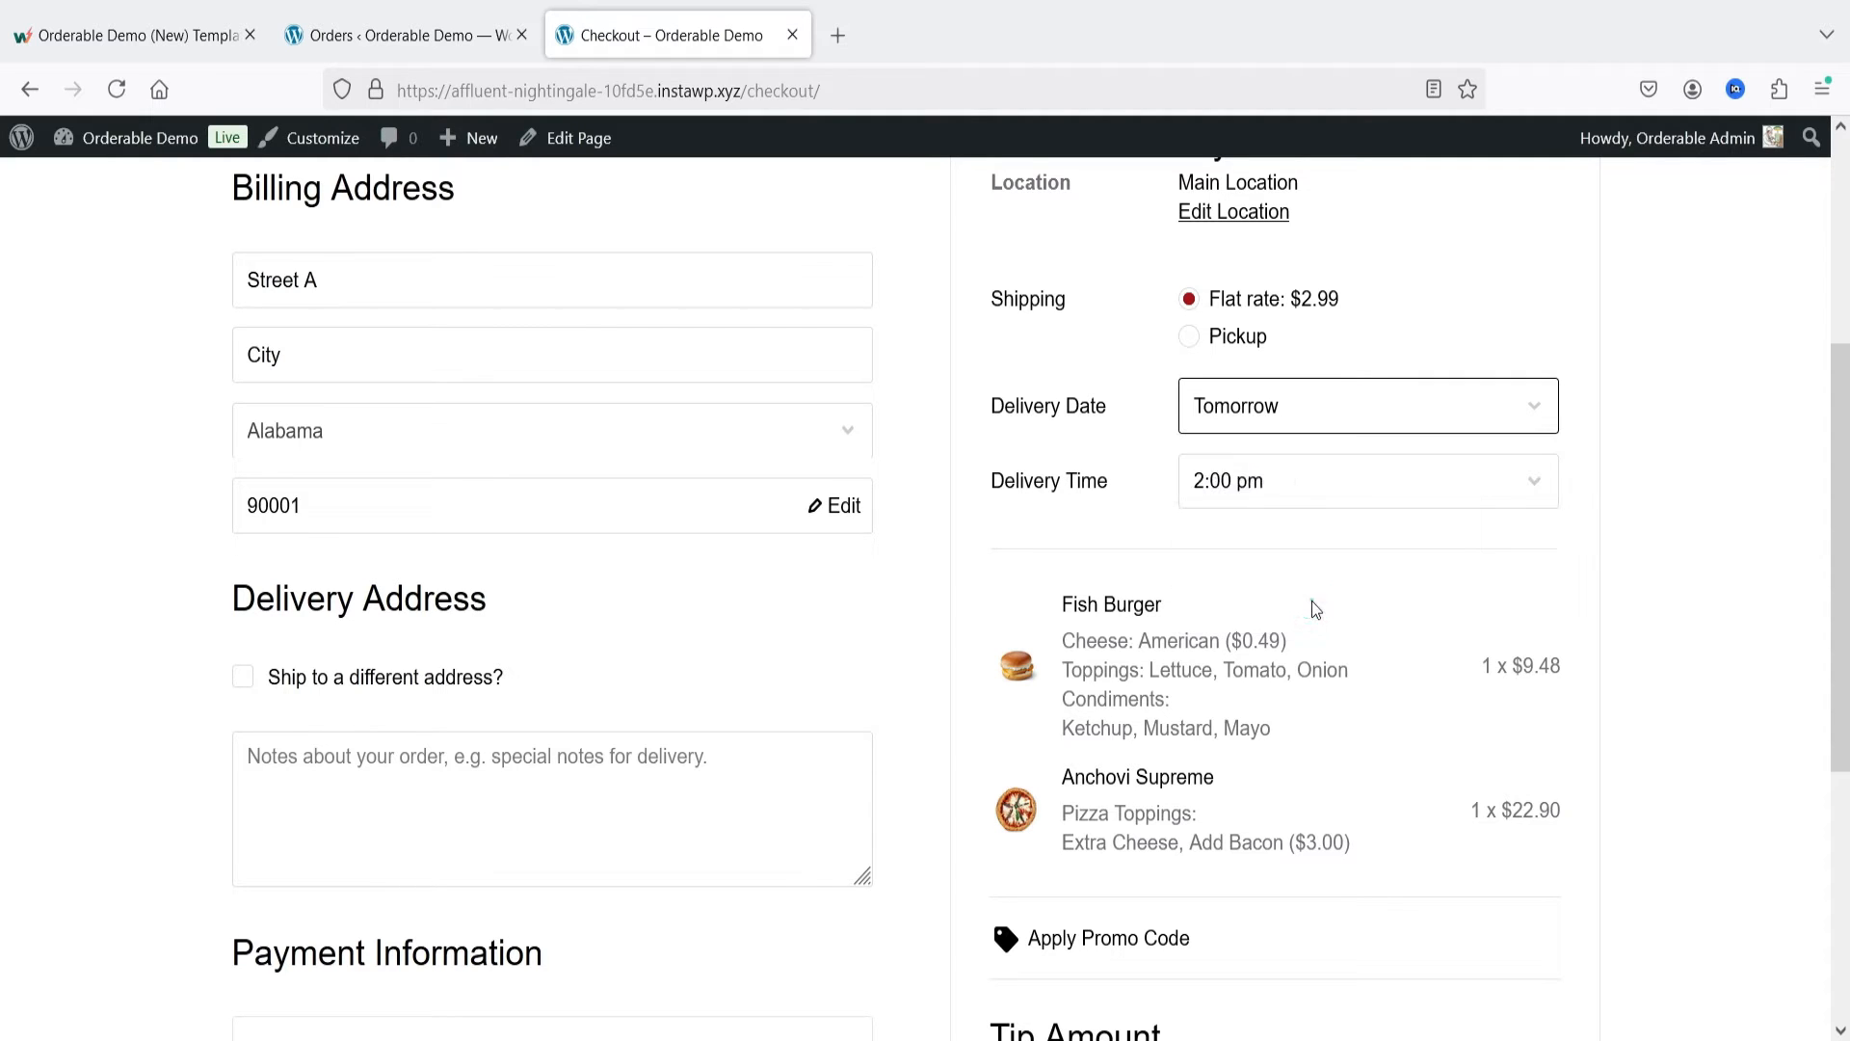
click(1258, 405)
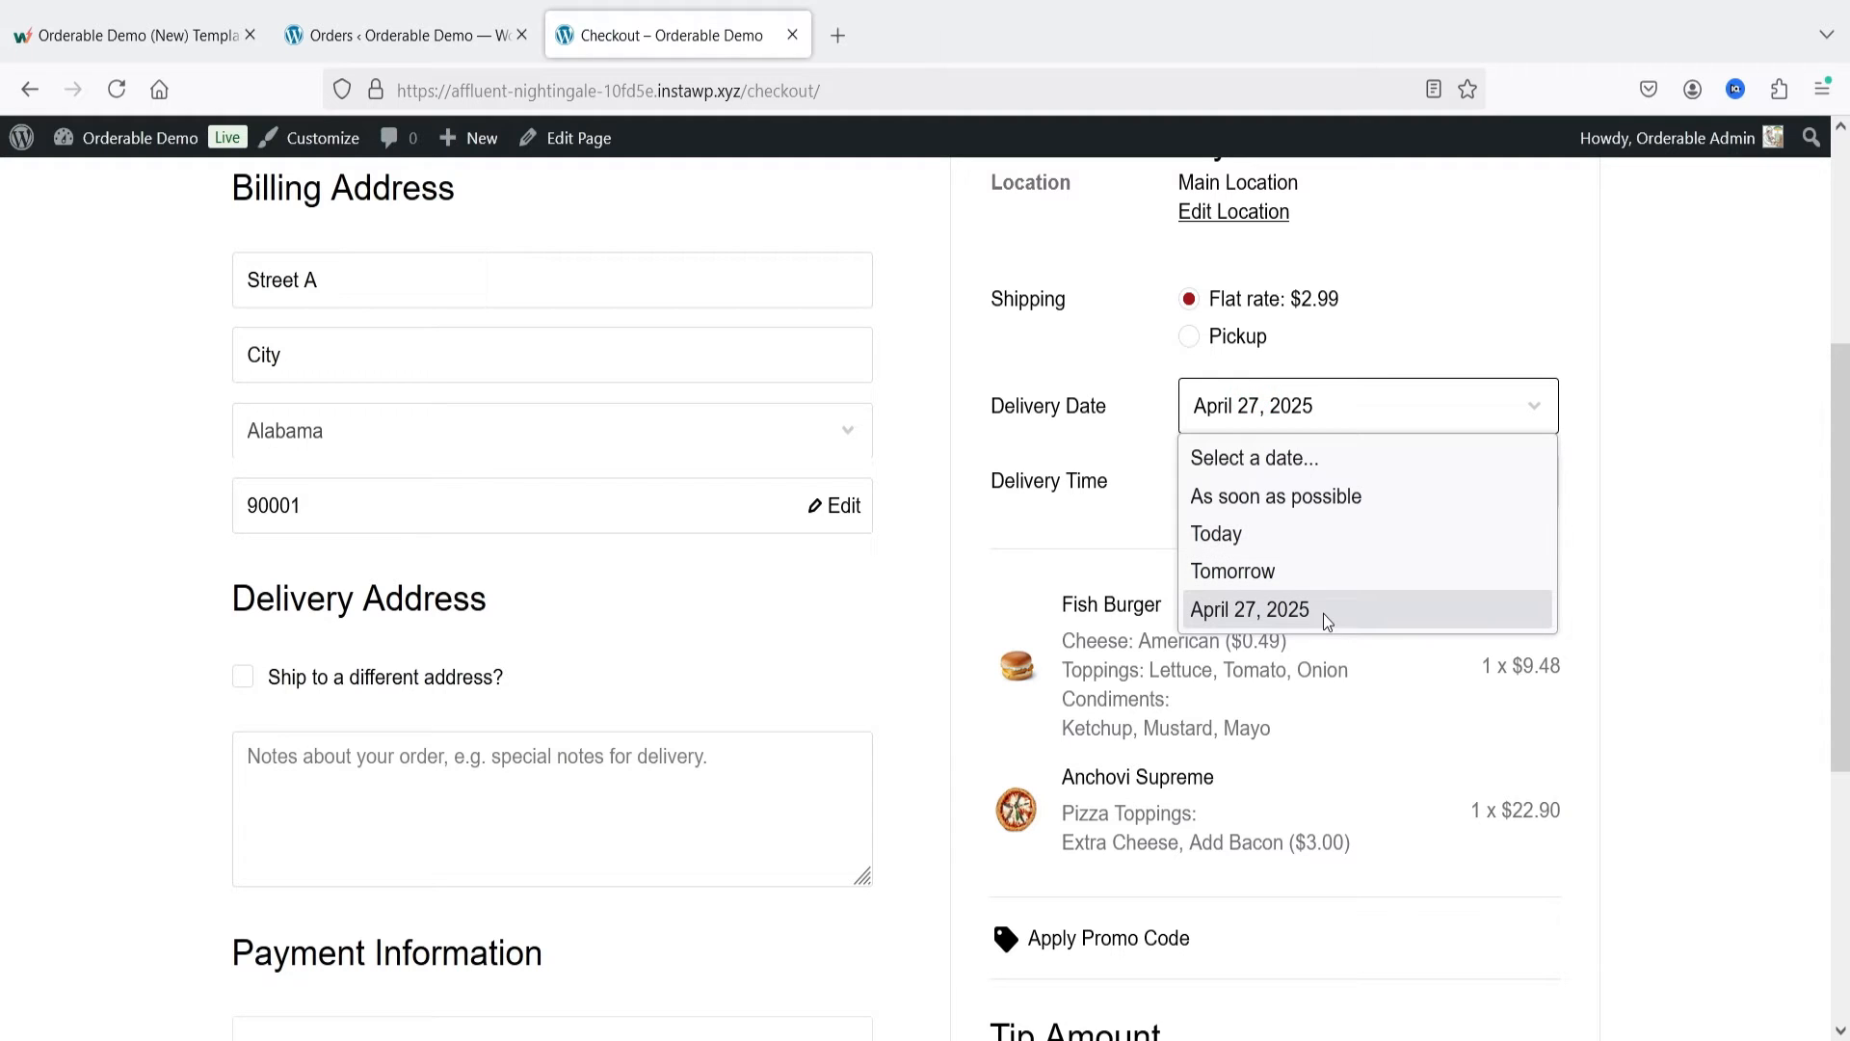
click(1229, 536)
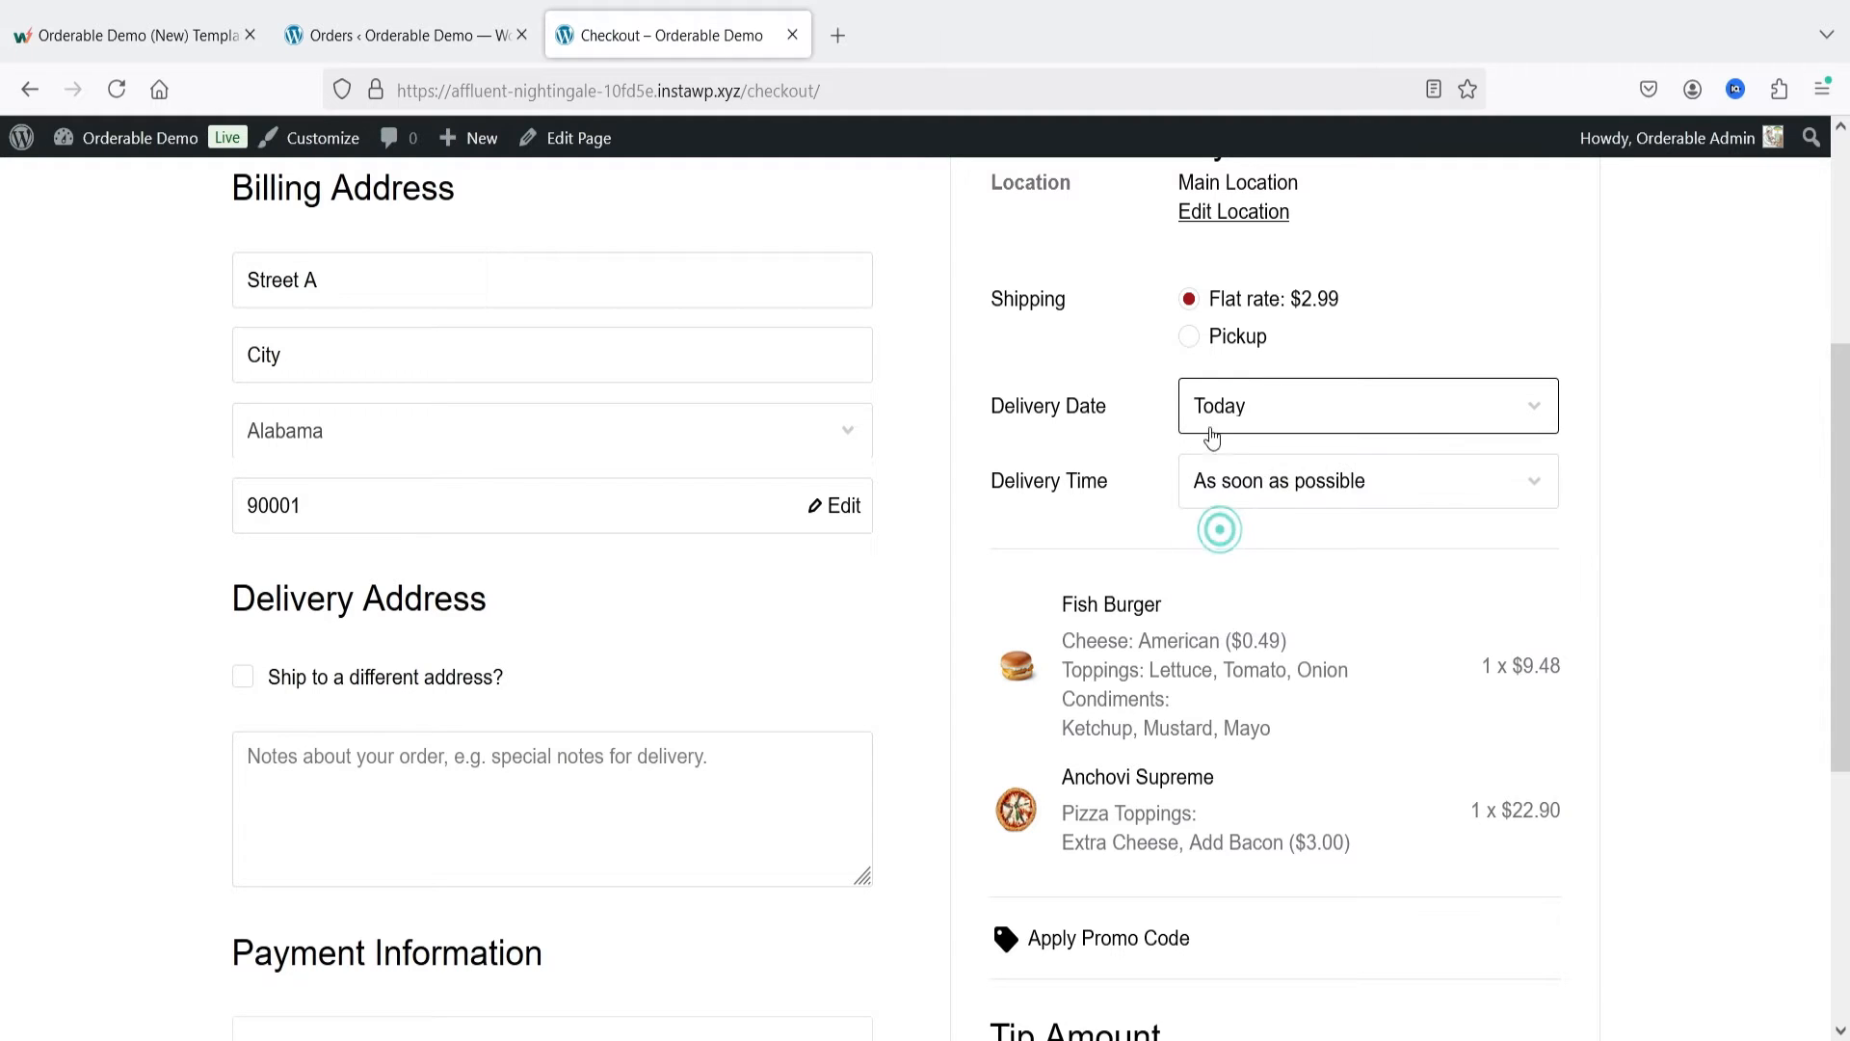
click(1314, 479)
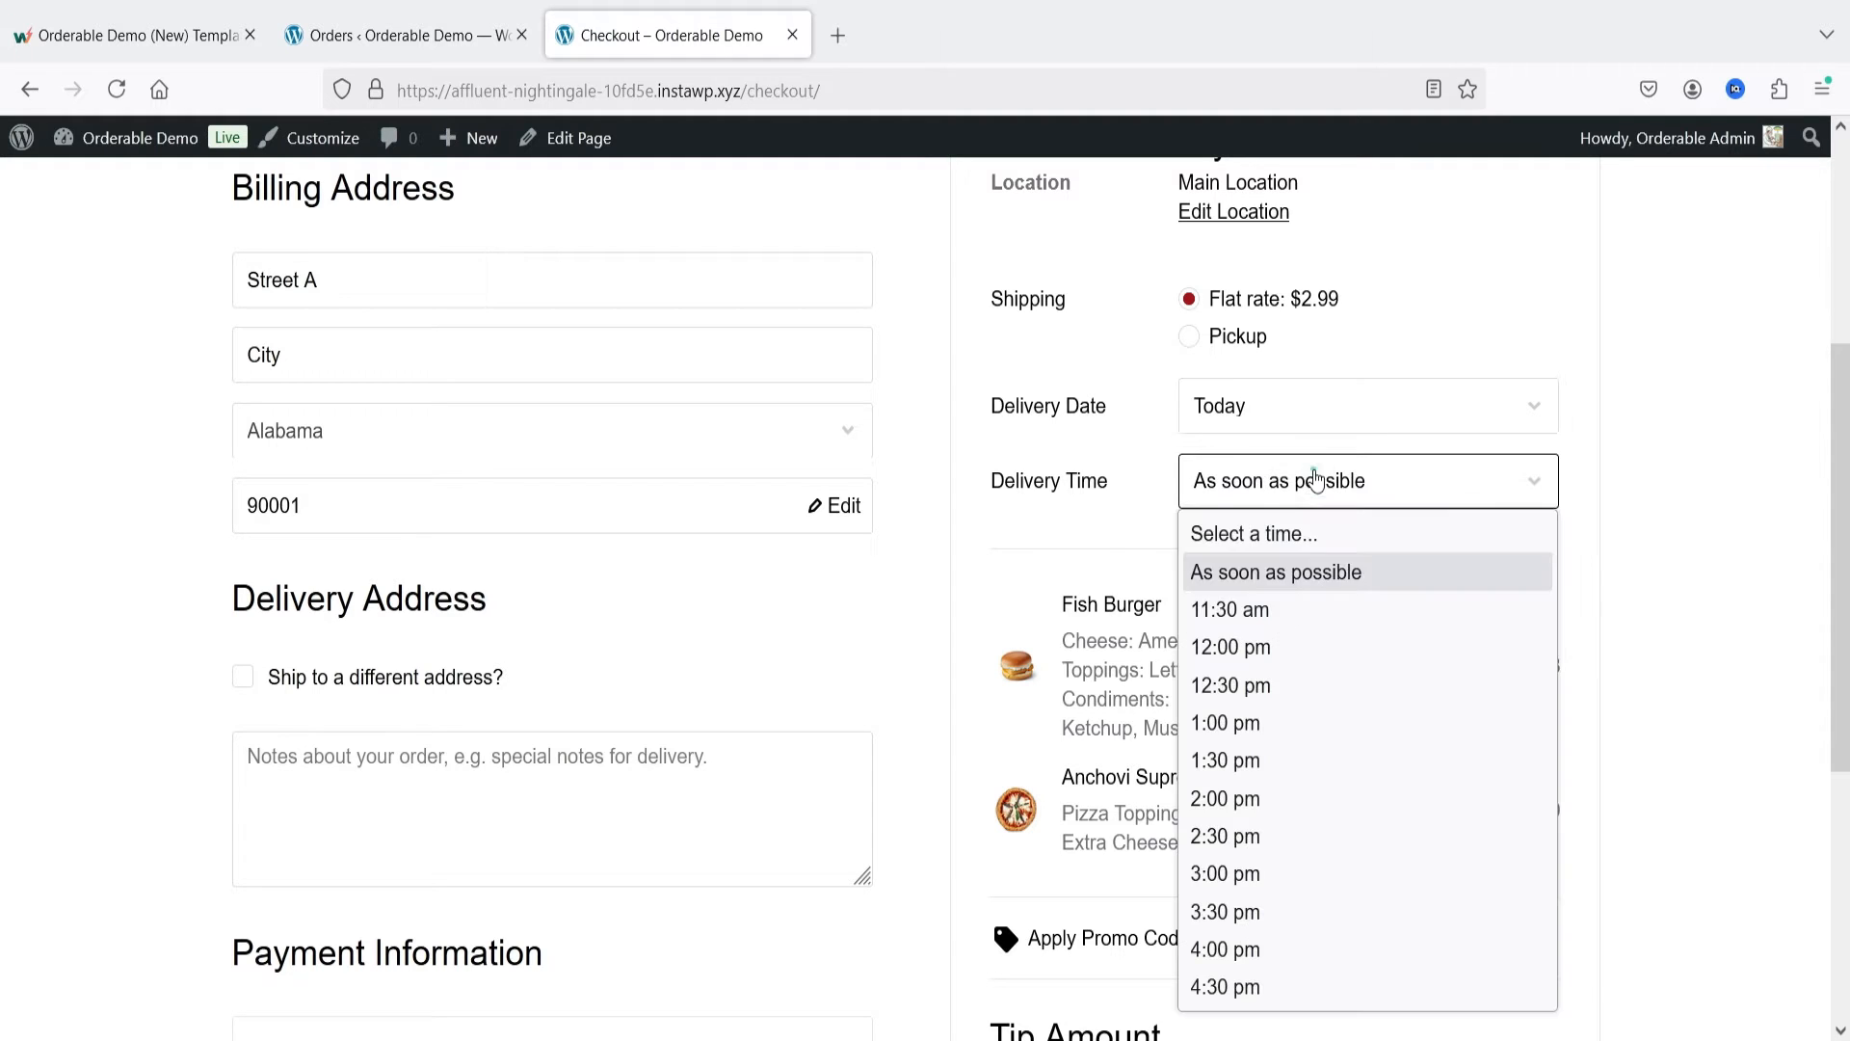
click(1374, 943)
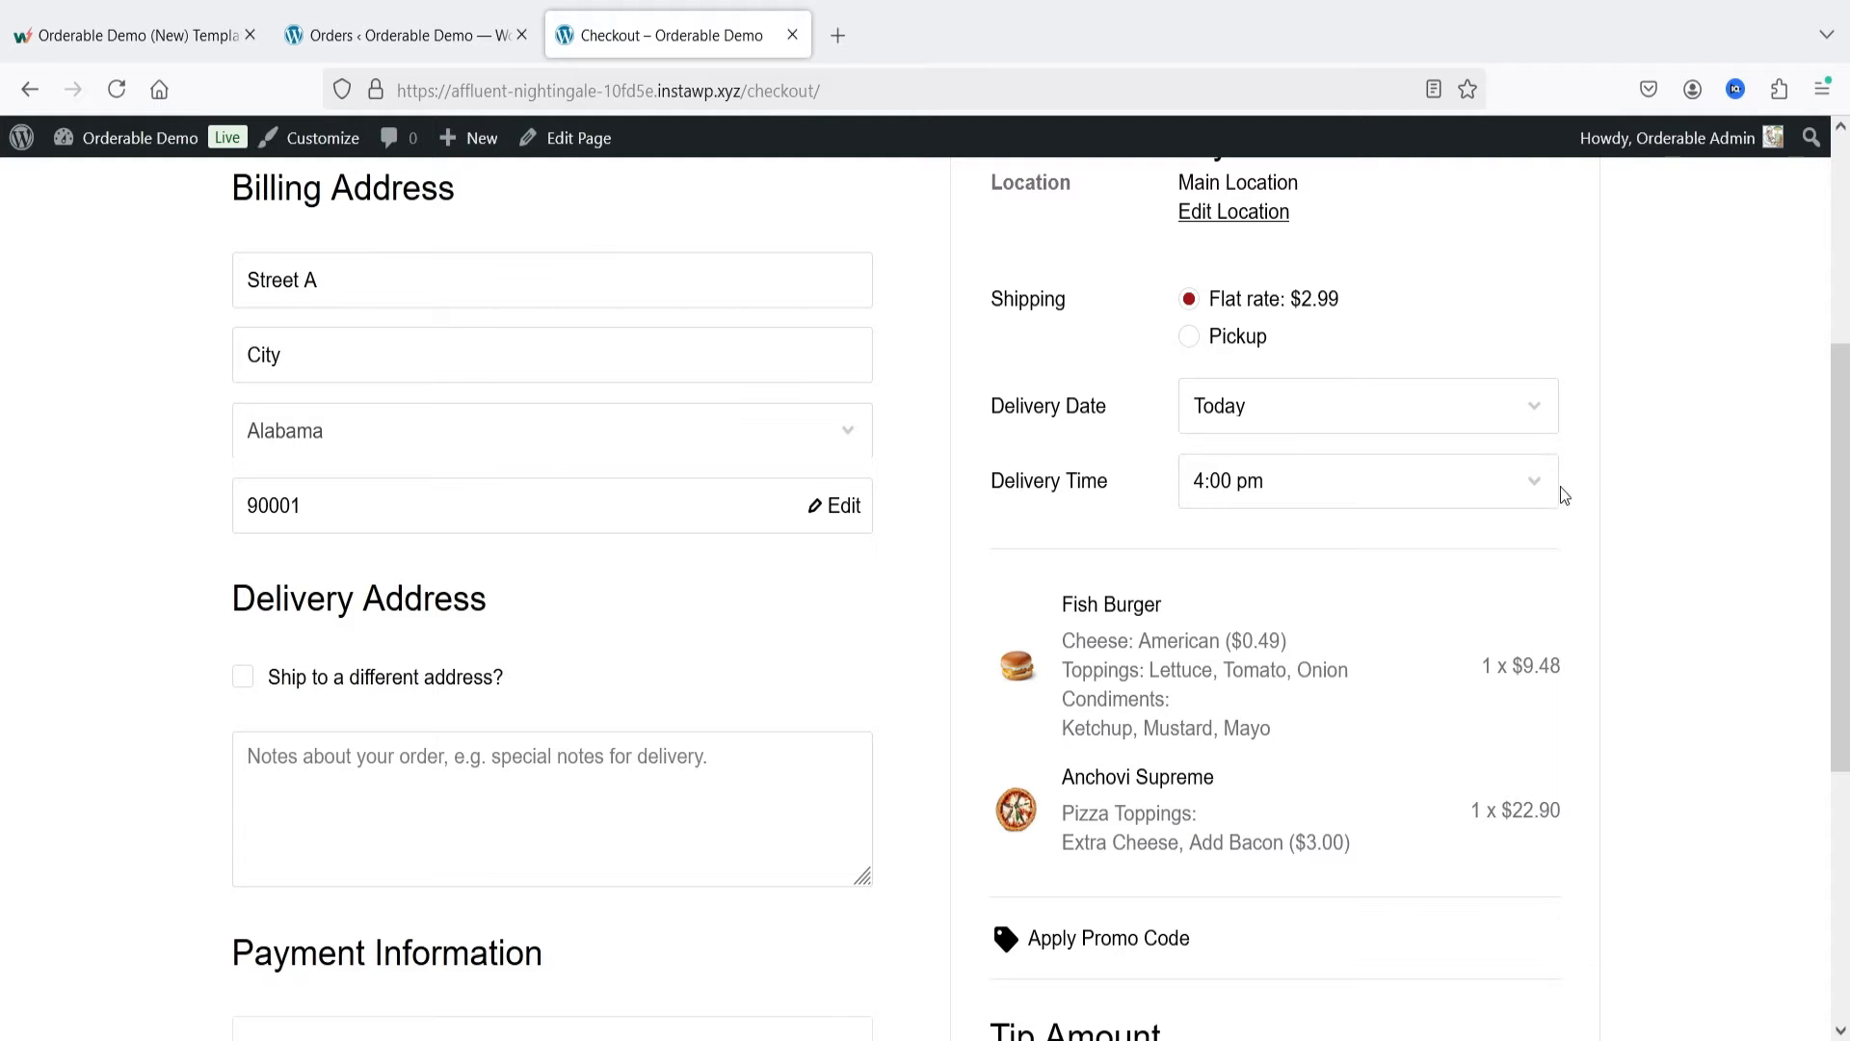
Step: Try the 15% tip and the No Tip option, checking the Tip line in the order totals for each
scroll(1725, 494, down, 4)
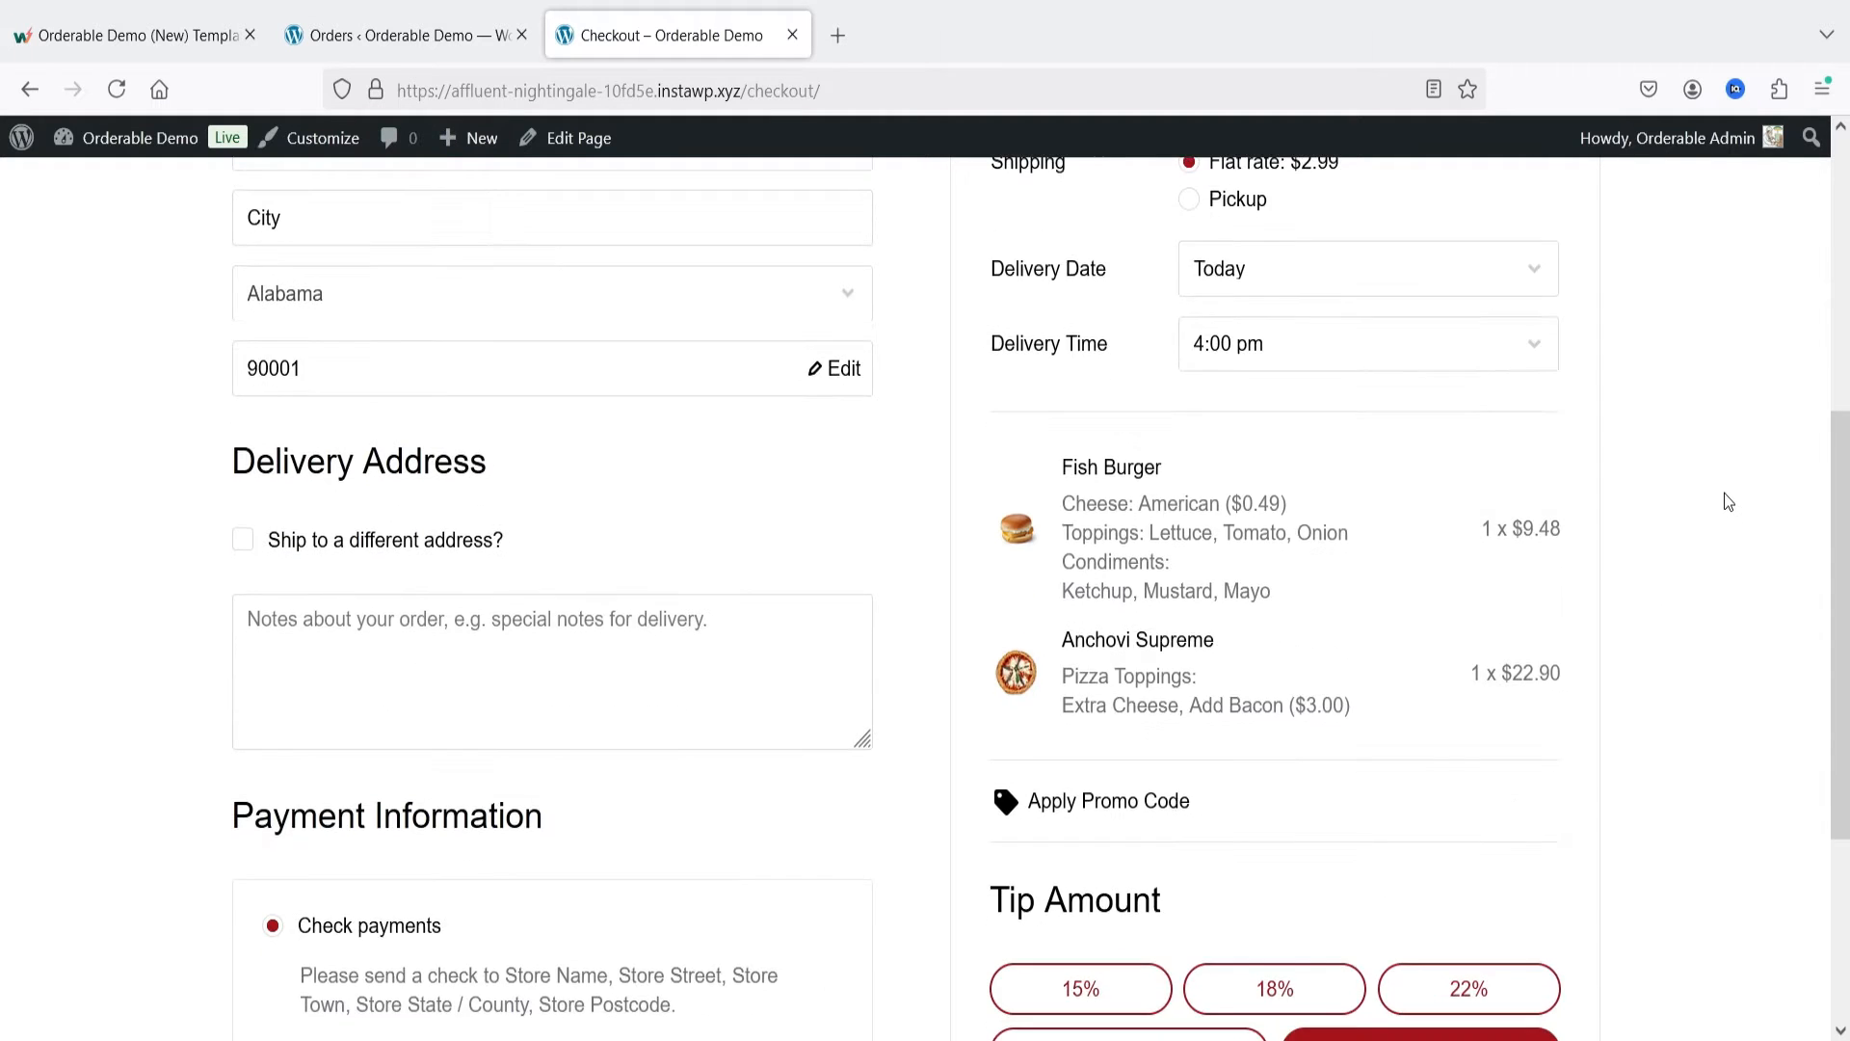
scroll(1724, 491, down, 1)
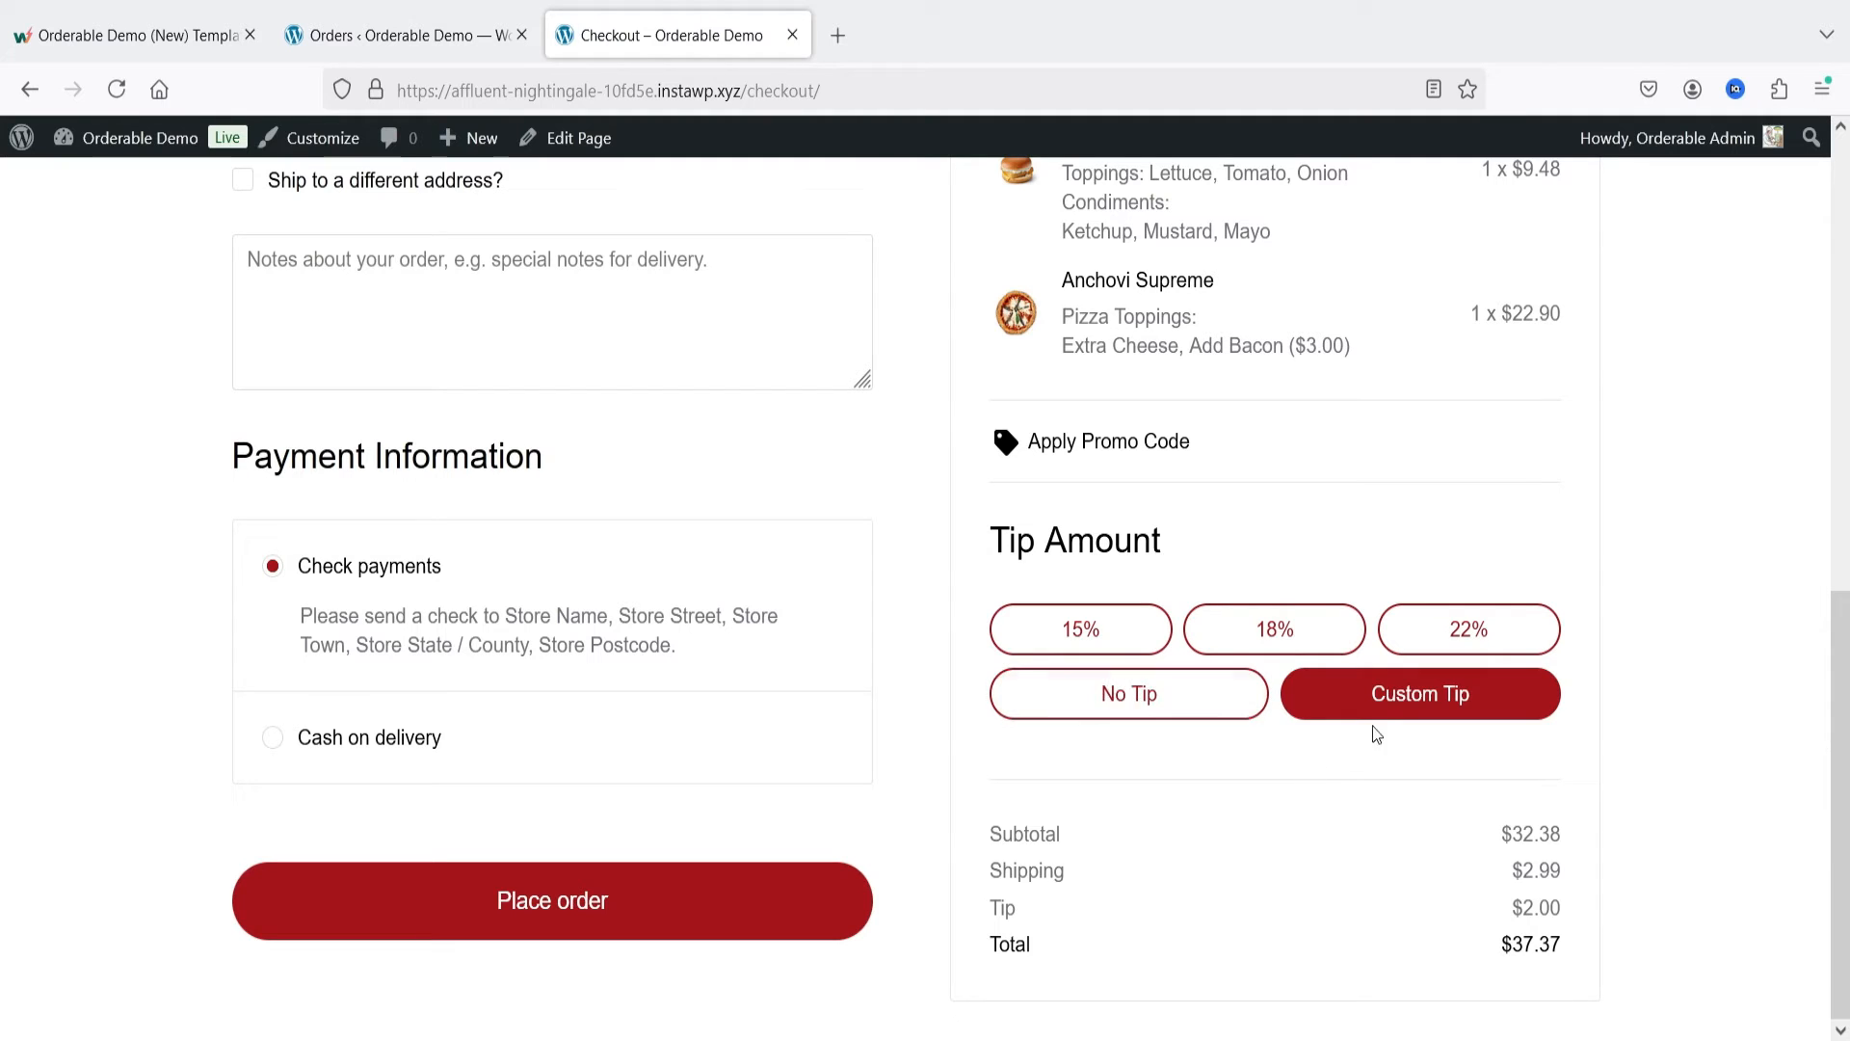
click(1084, 641)
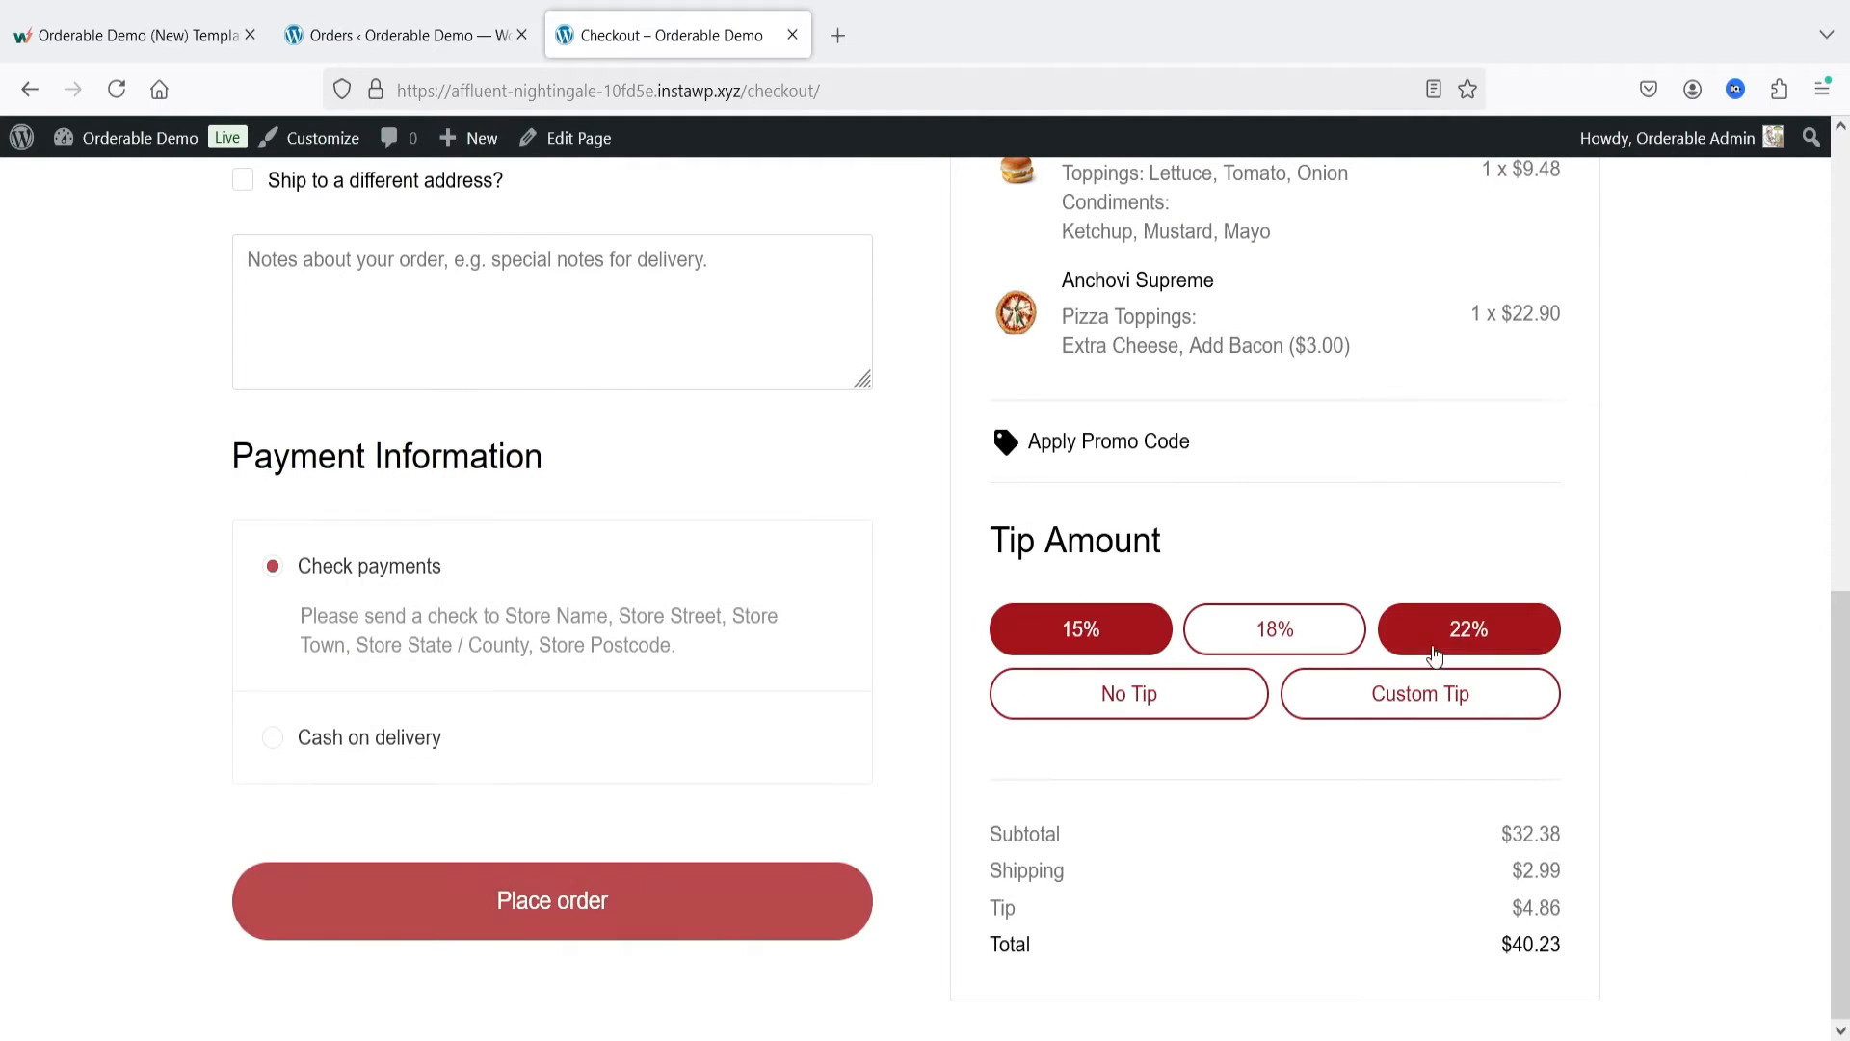
drag(1509, 917, 1574, 916)
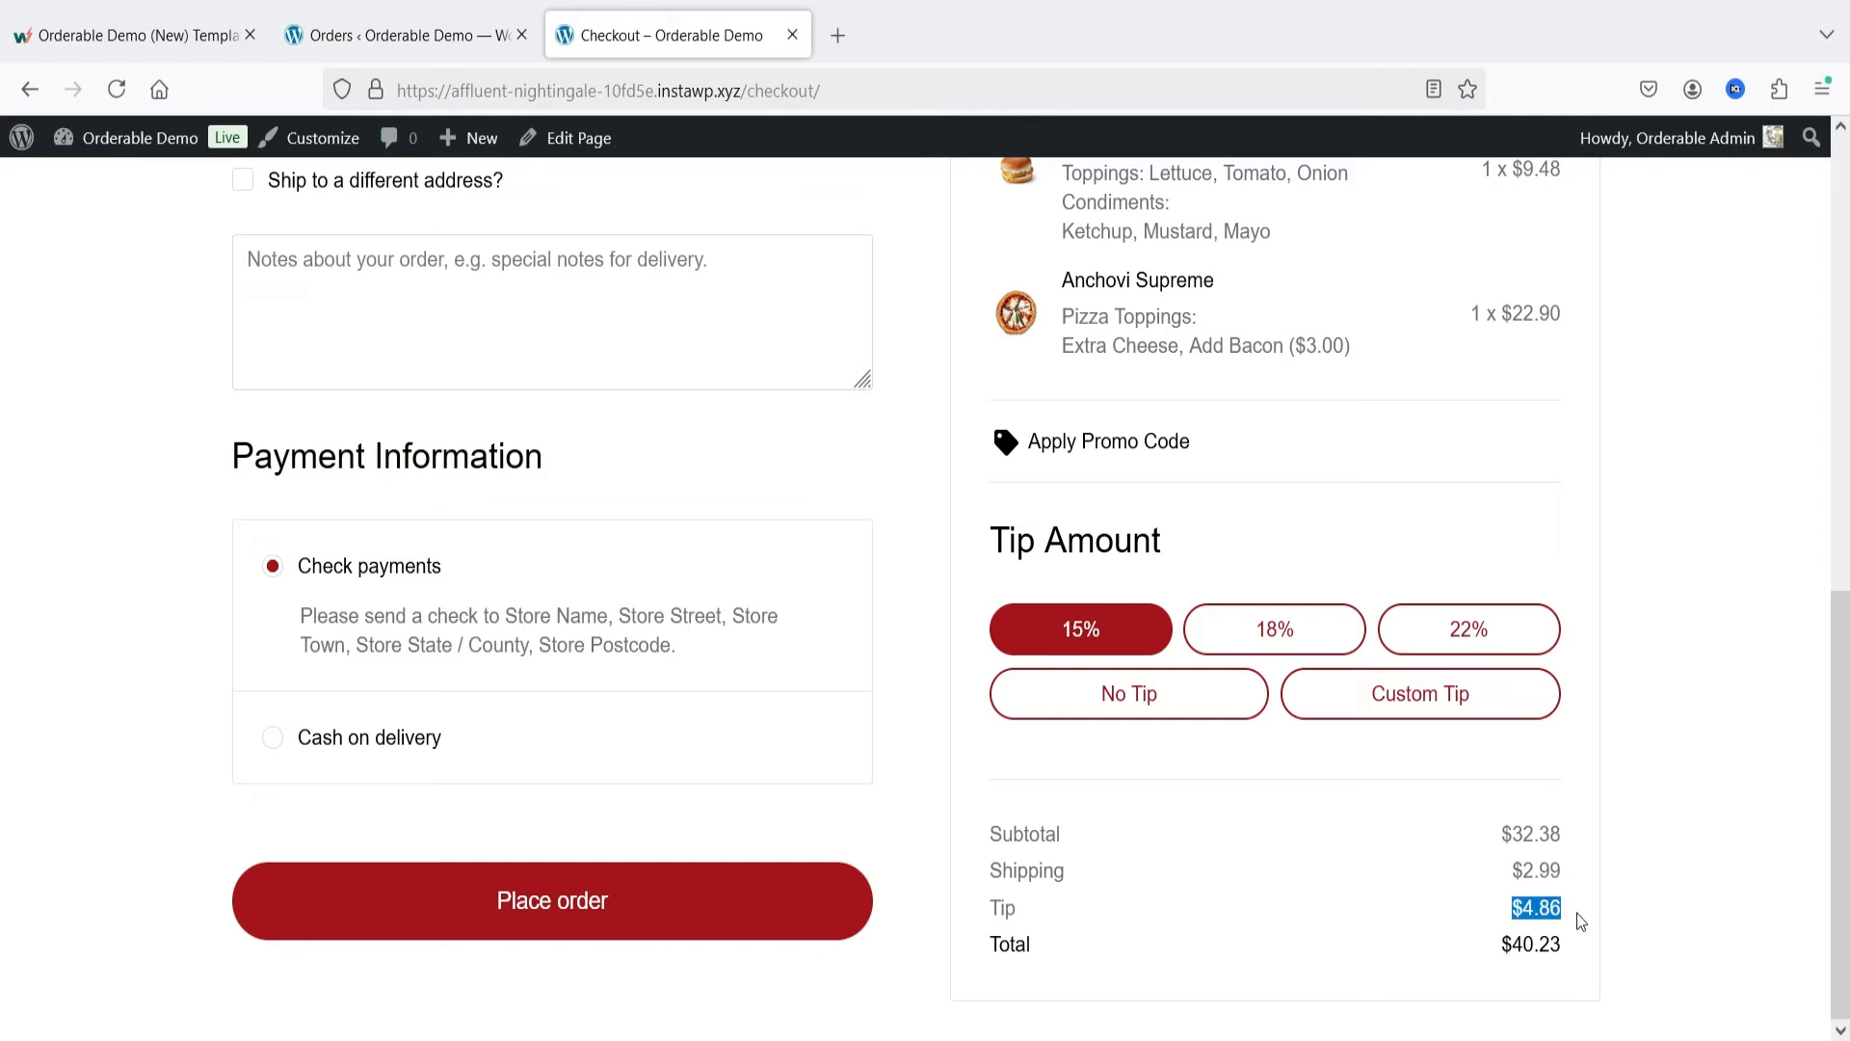
click(1093, 709)
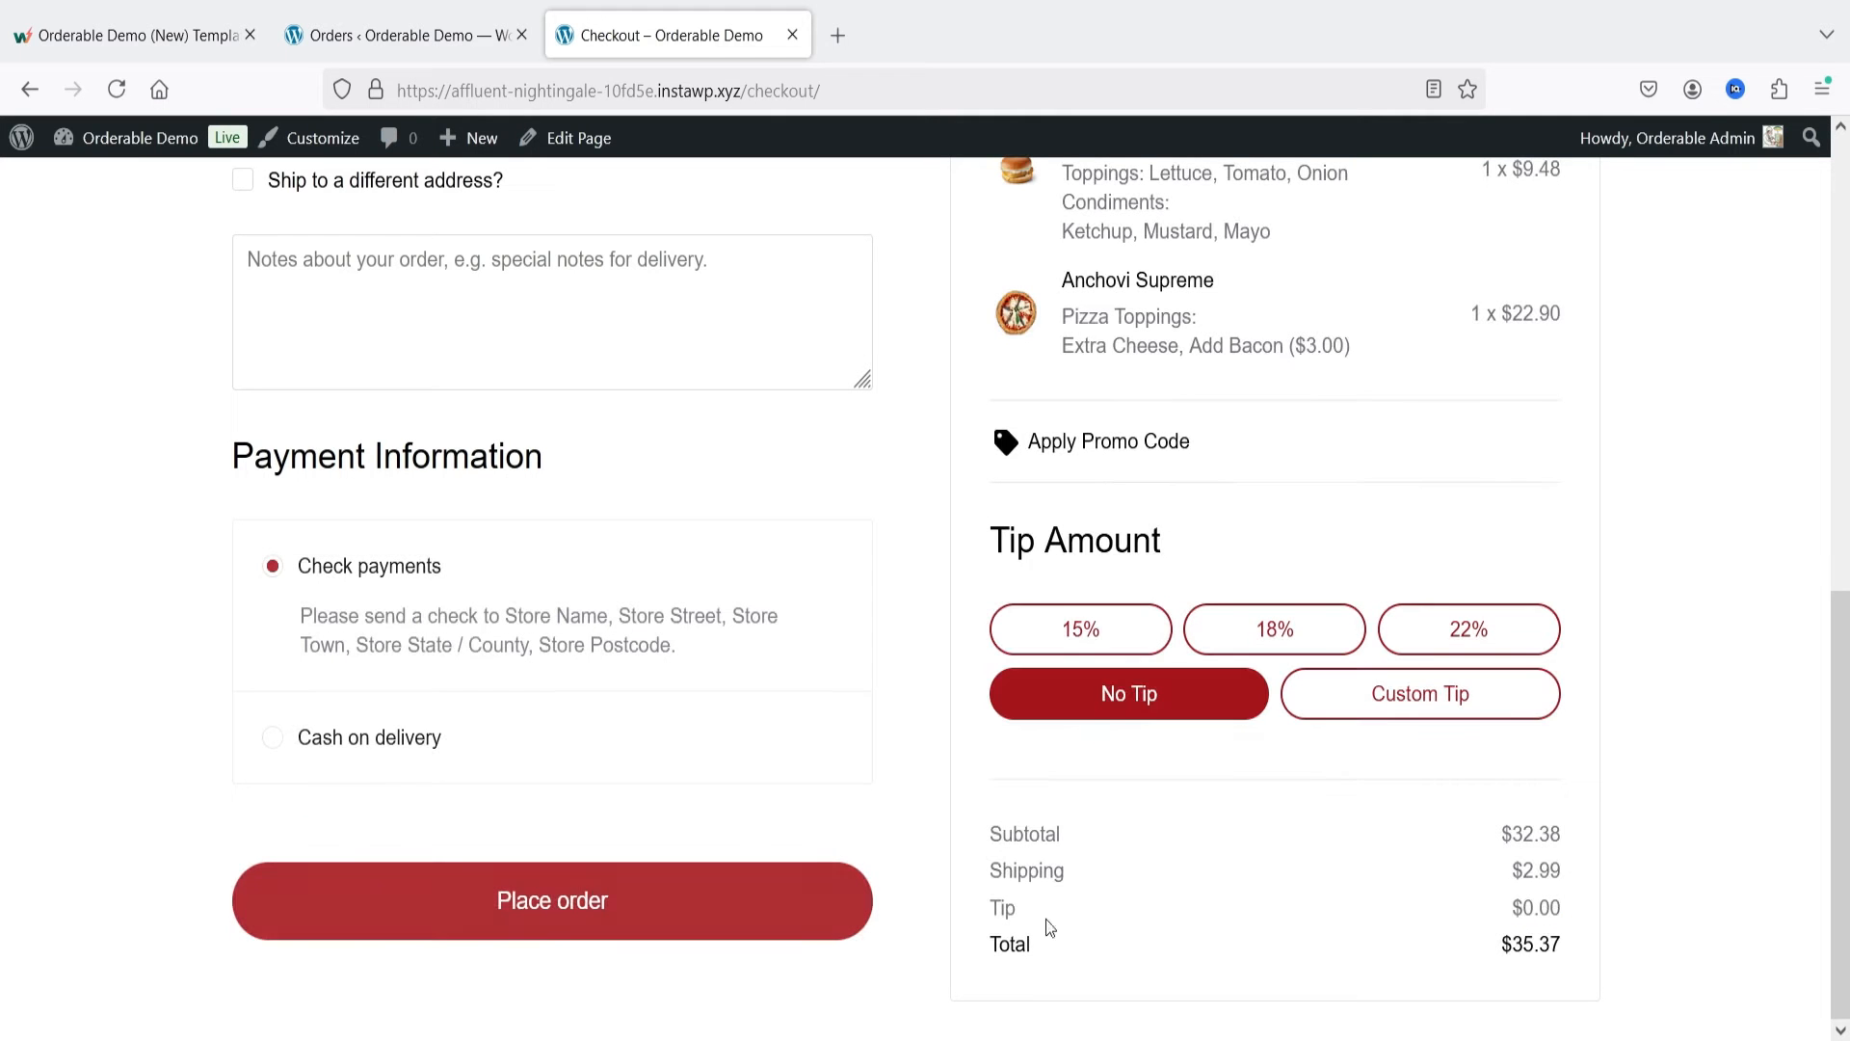
drag(993, 907, 1546, 906)
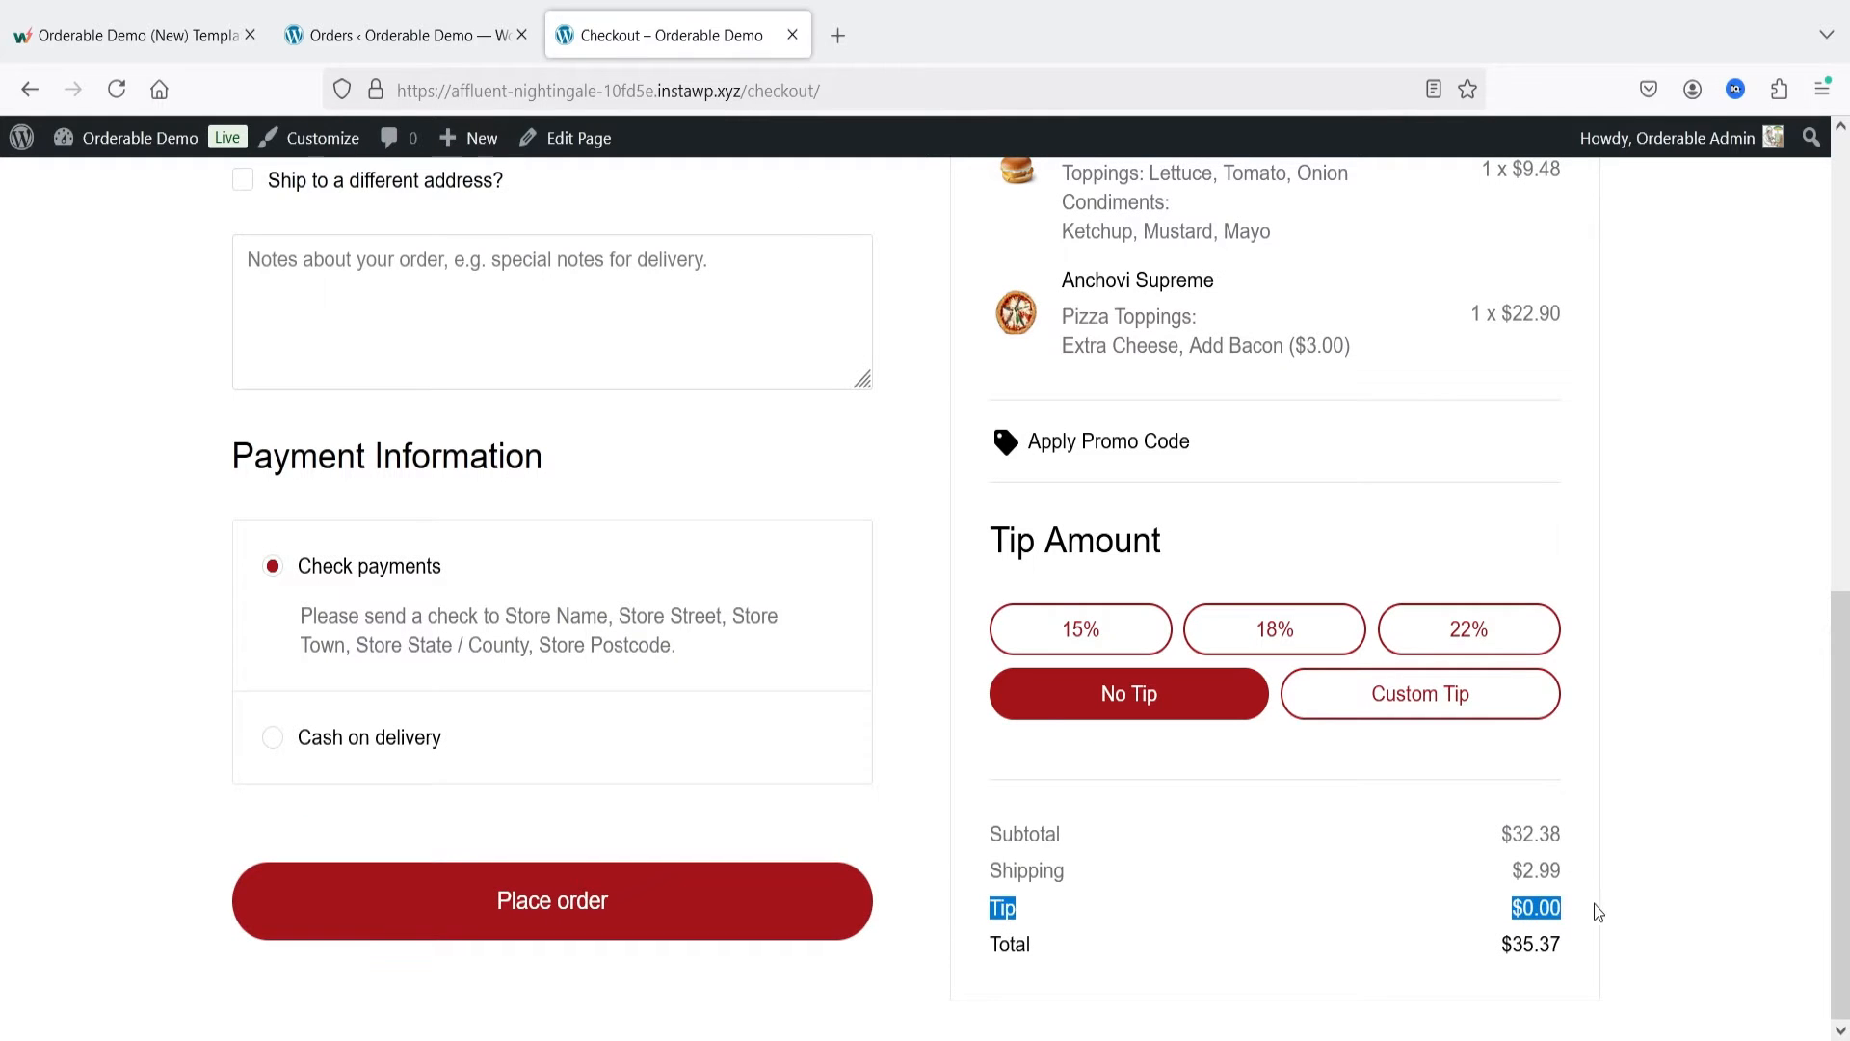
Step: Apply a custom tip of $2 to the order and check the Tip line in the totals
click(1388, 686)
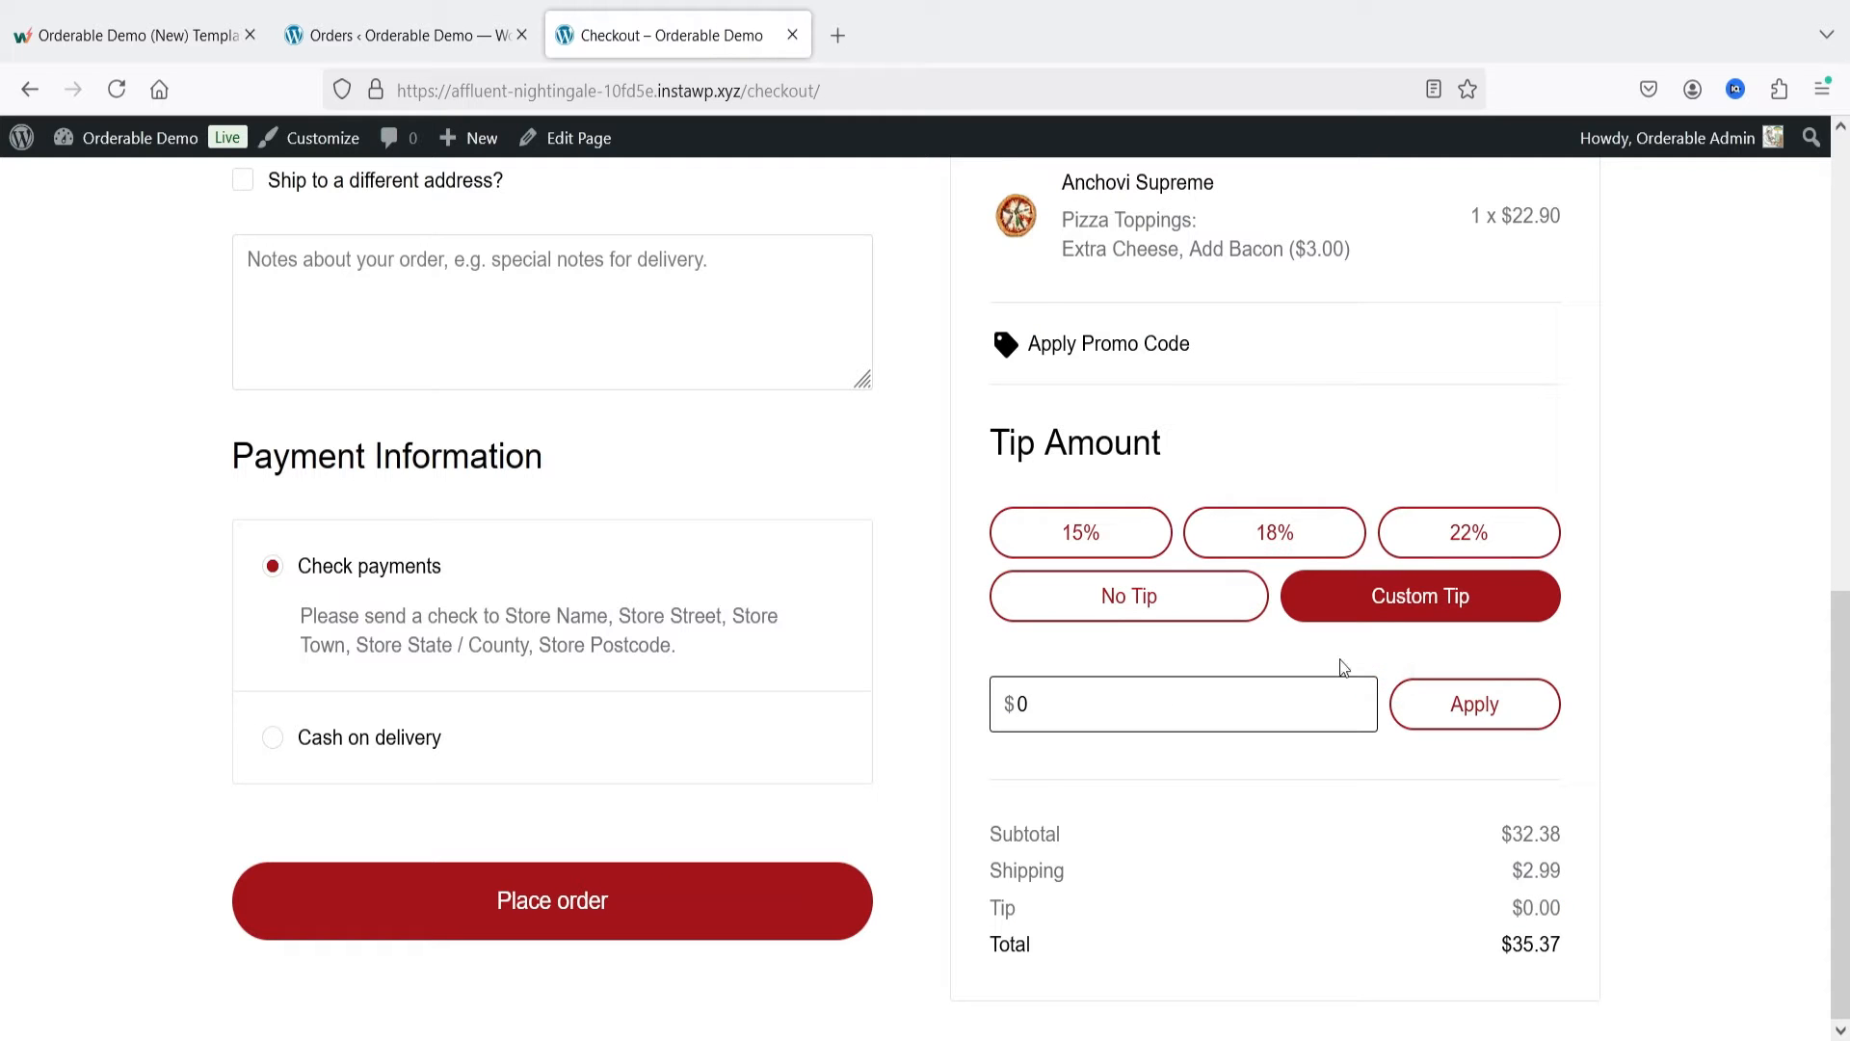
double_click(1051, 704)
text(2)
click(1466, 703)
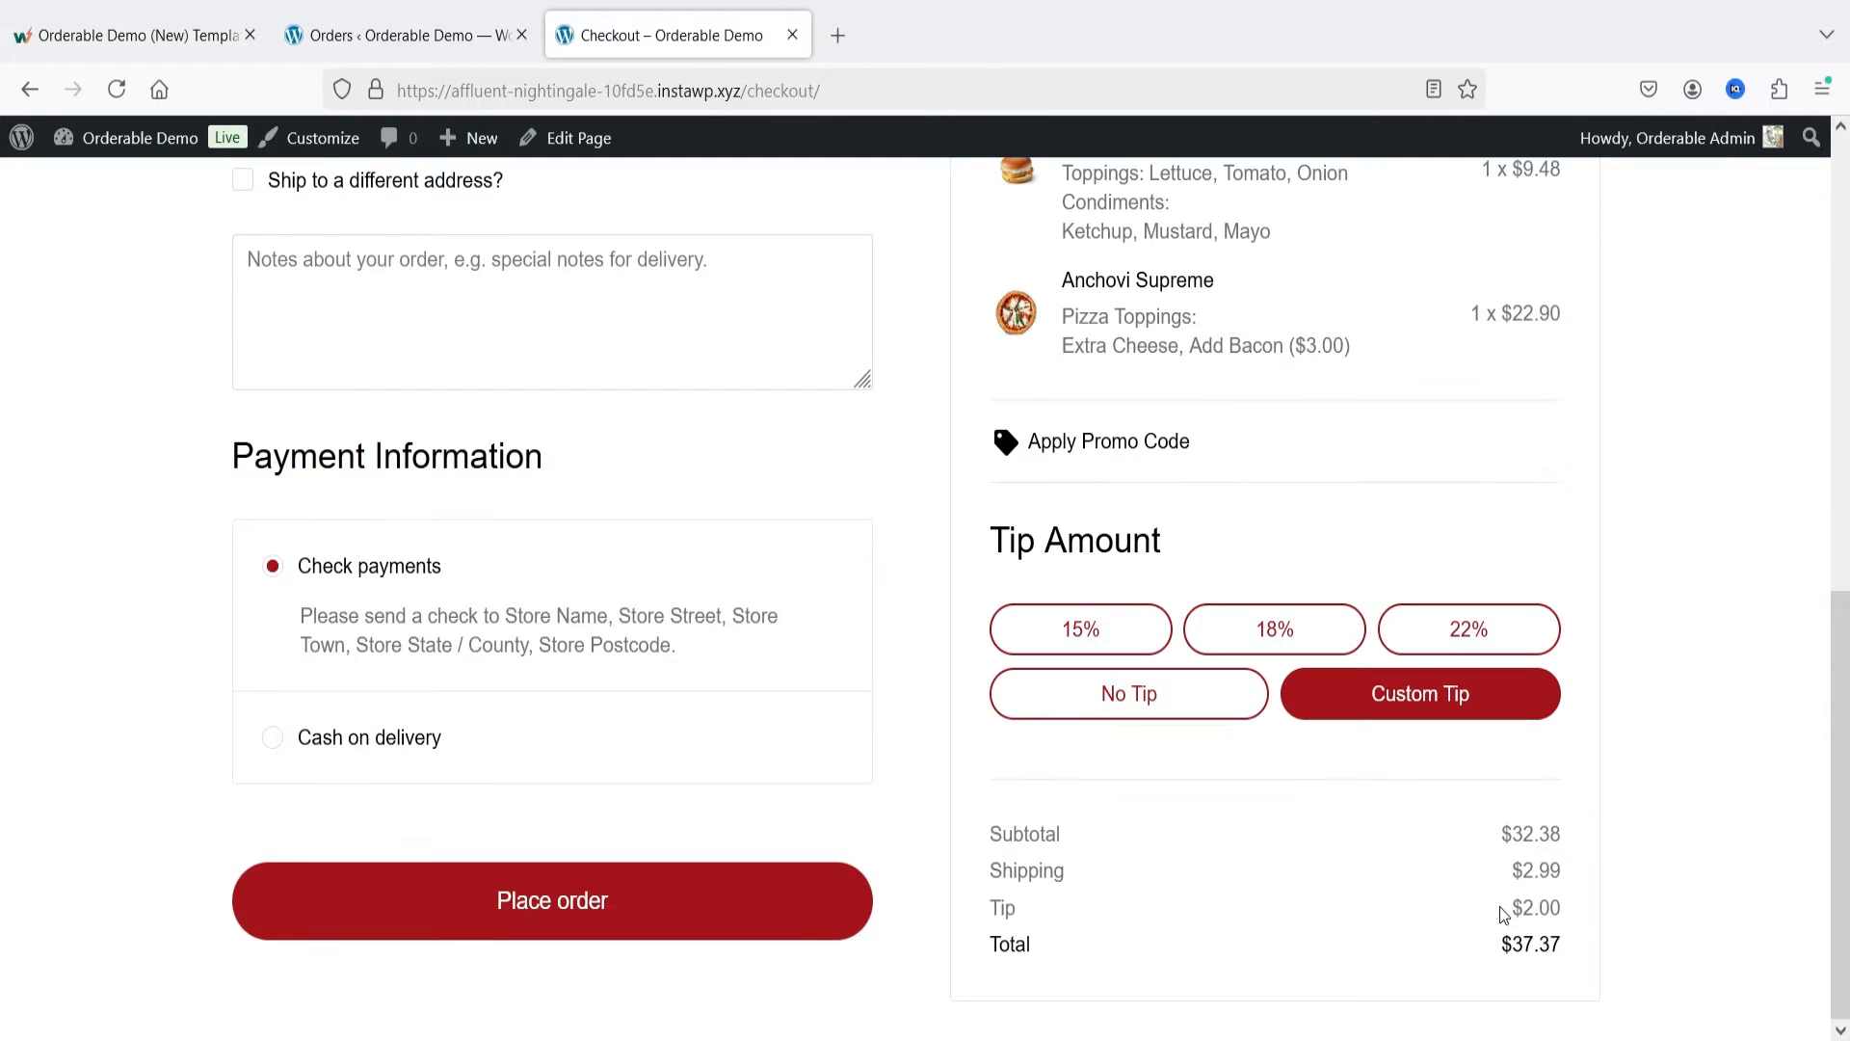
drag(1504, 915, 1611, 915)
click(1667, 903)
scroll(1666, 900, up, 3)
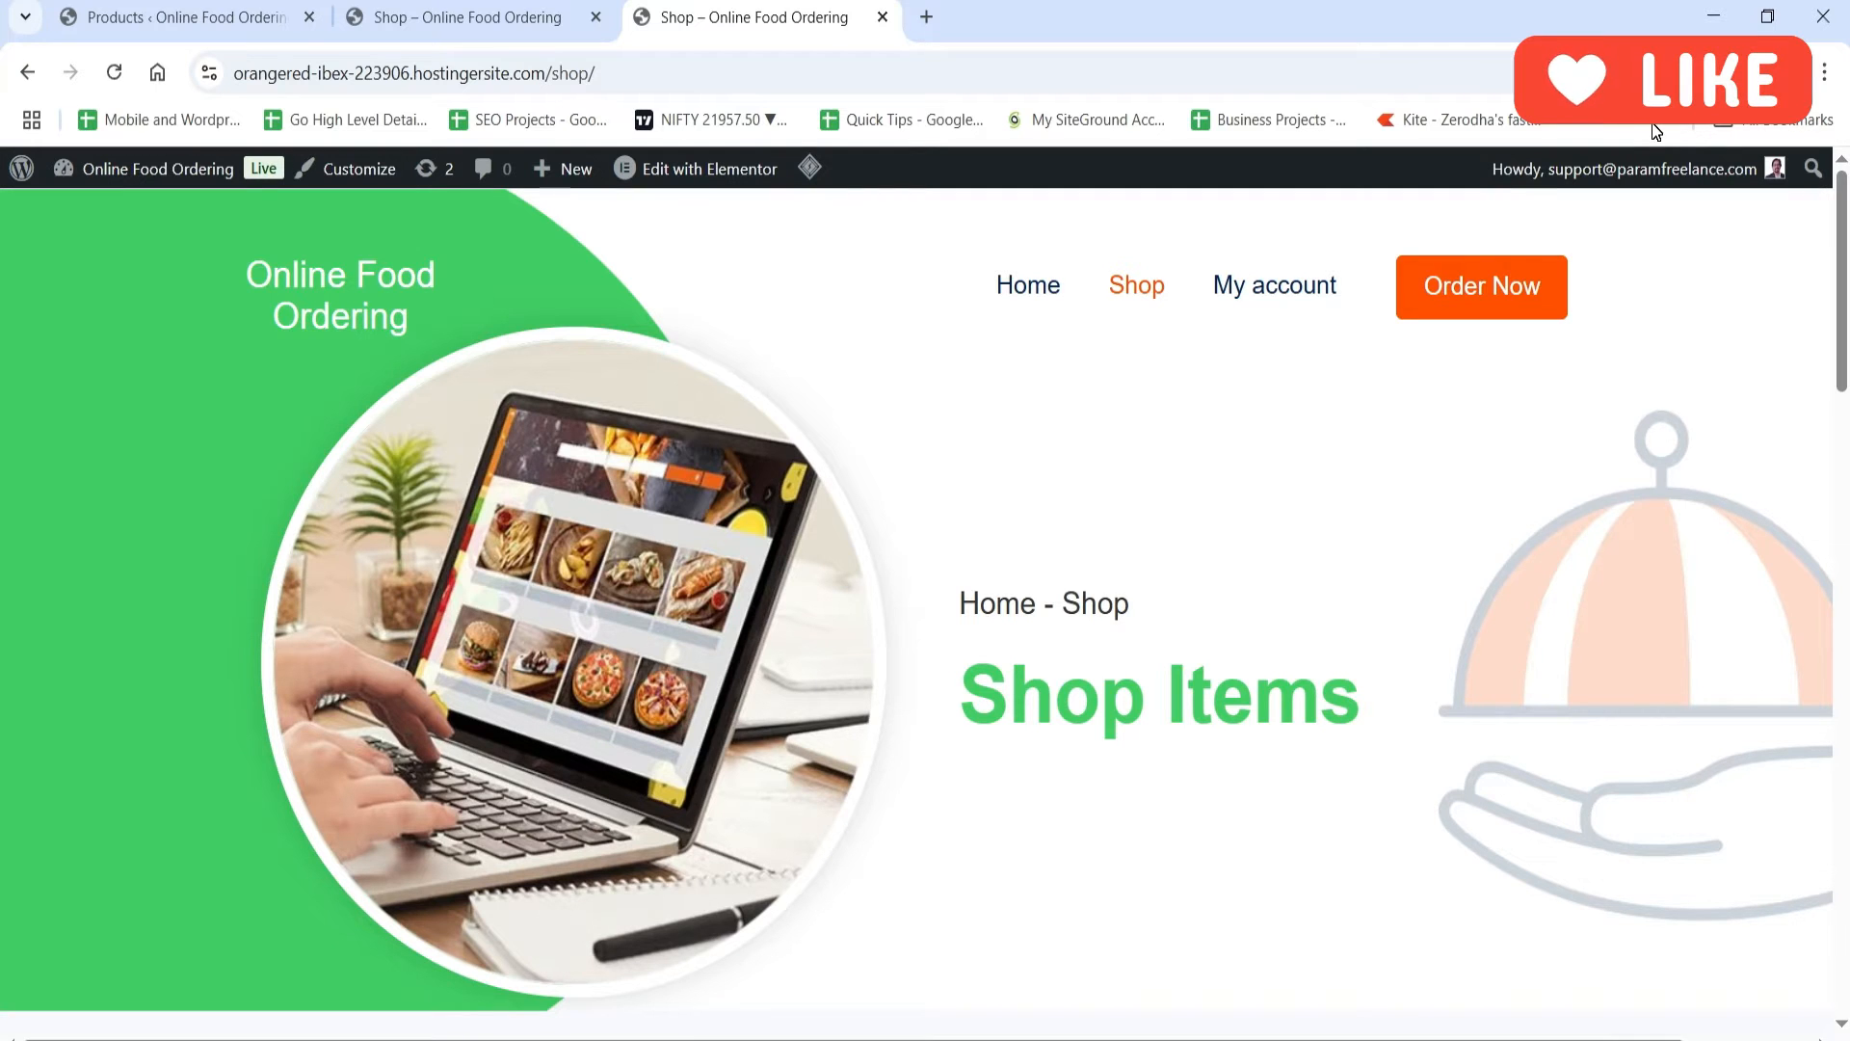
Step: Look over the food items on the Online Food Ordering shop page and review the site's installed WordPress plugins
scroll(1227, 516, down, 10)
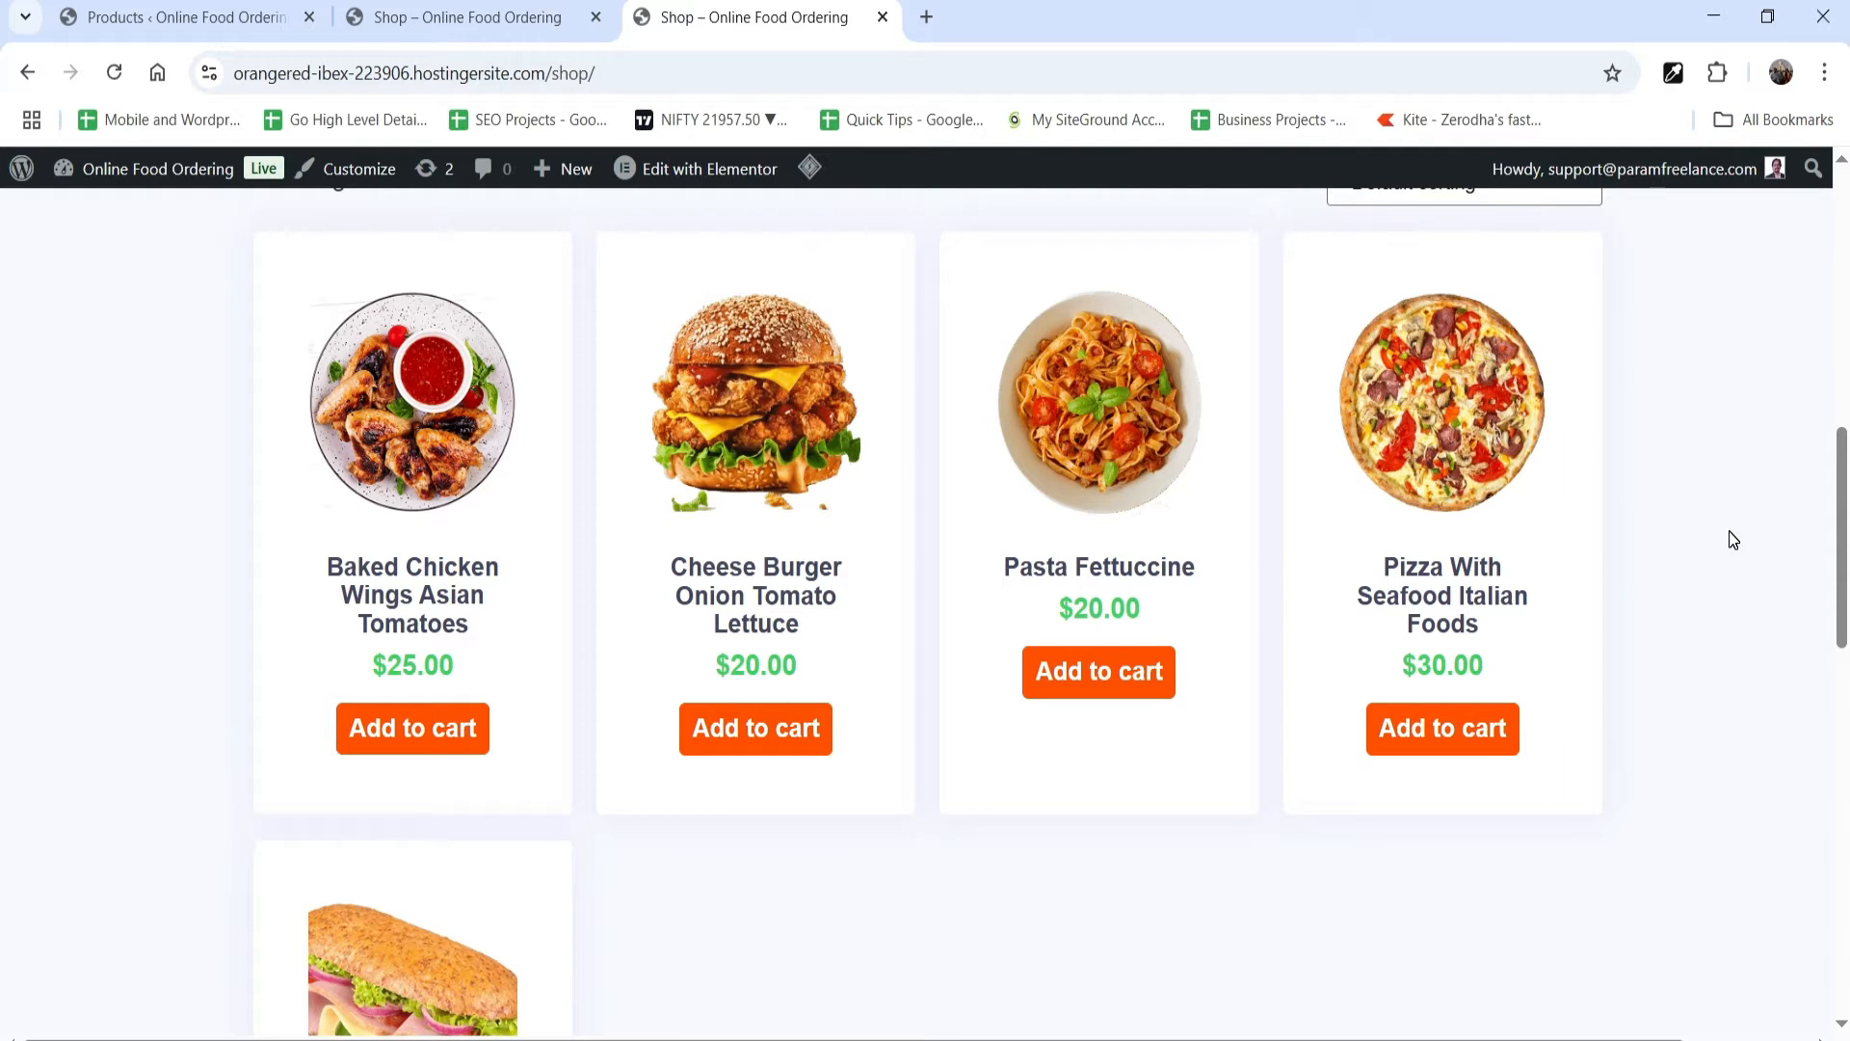
scroll(1733, 540, up, 10)
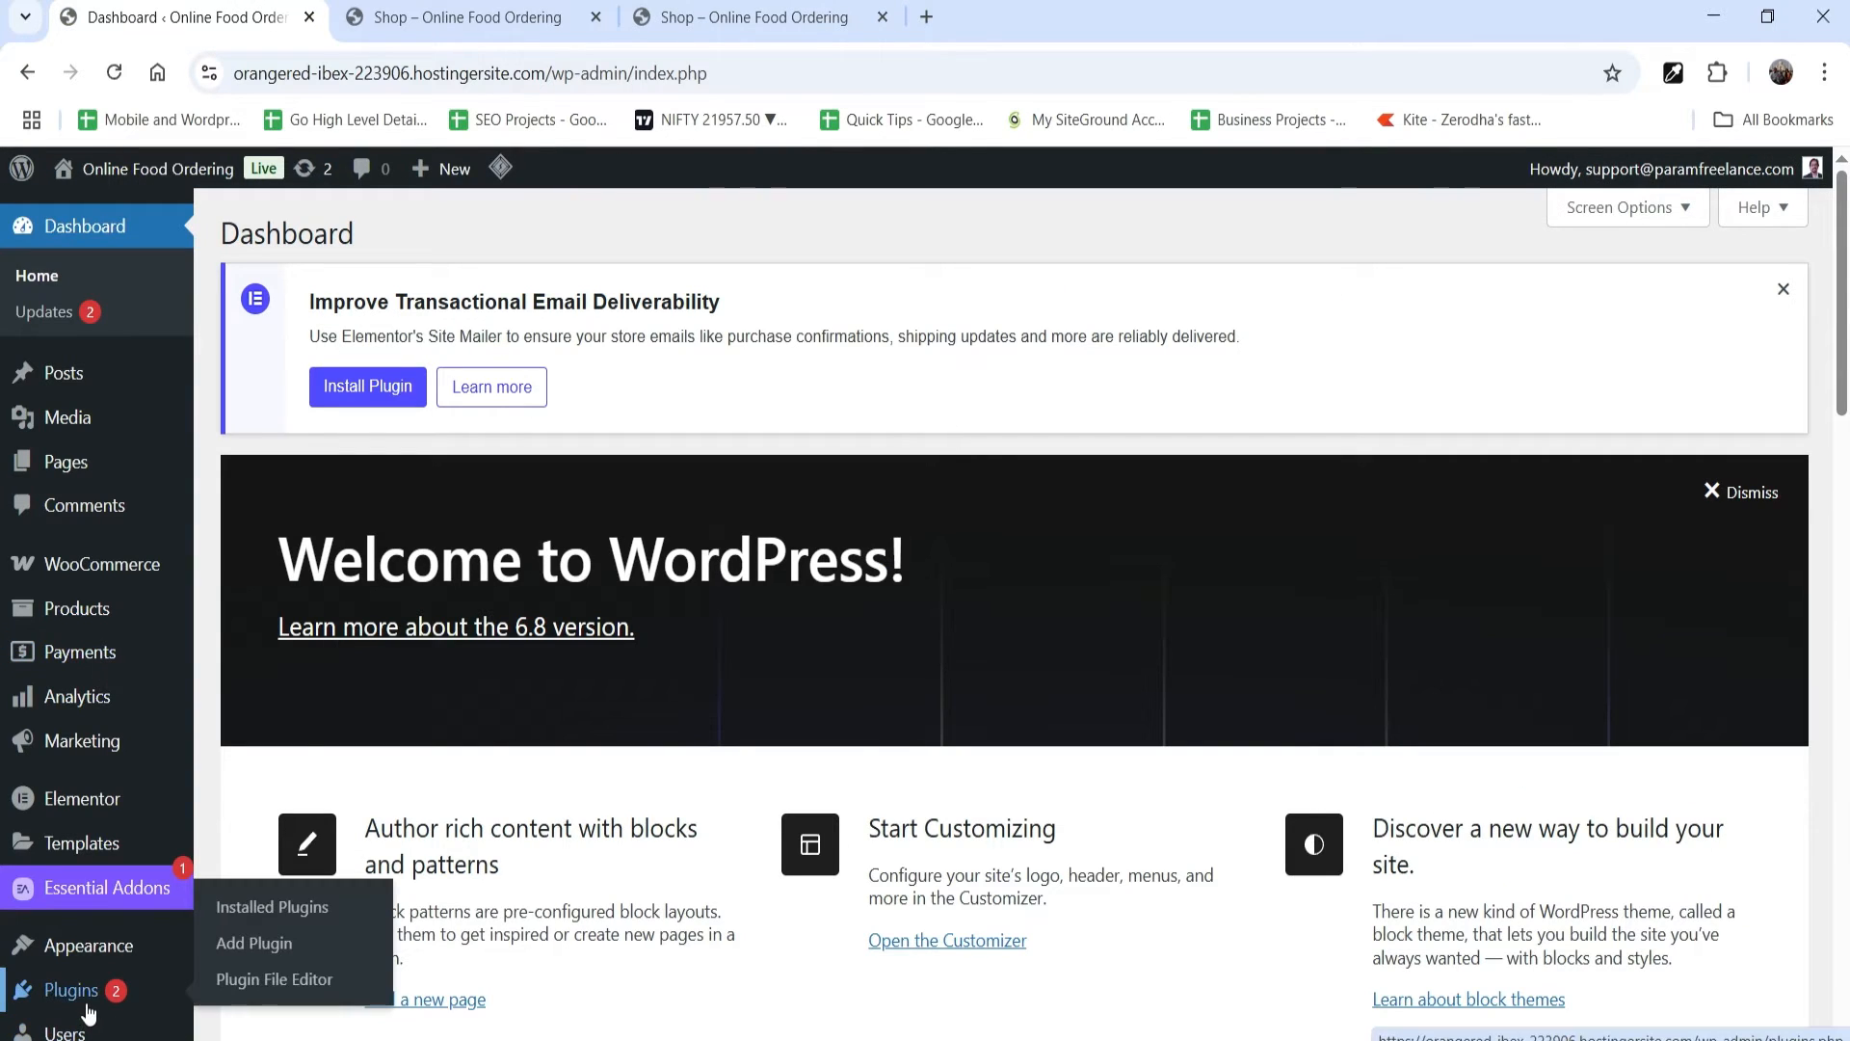
click(87, 1009)
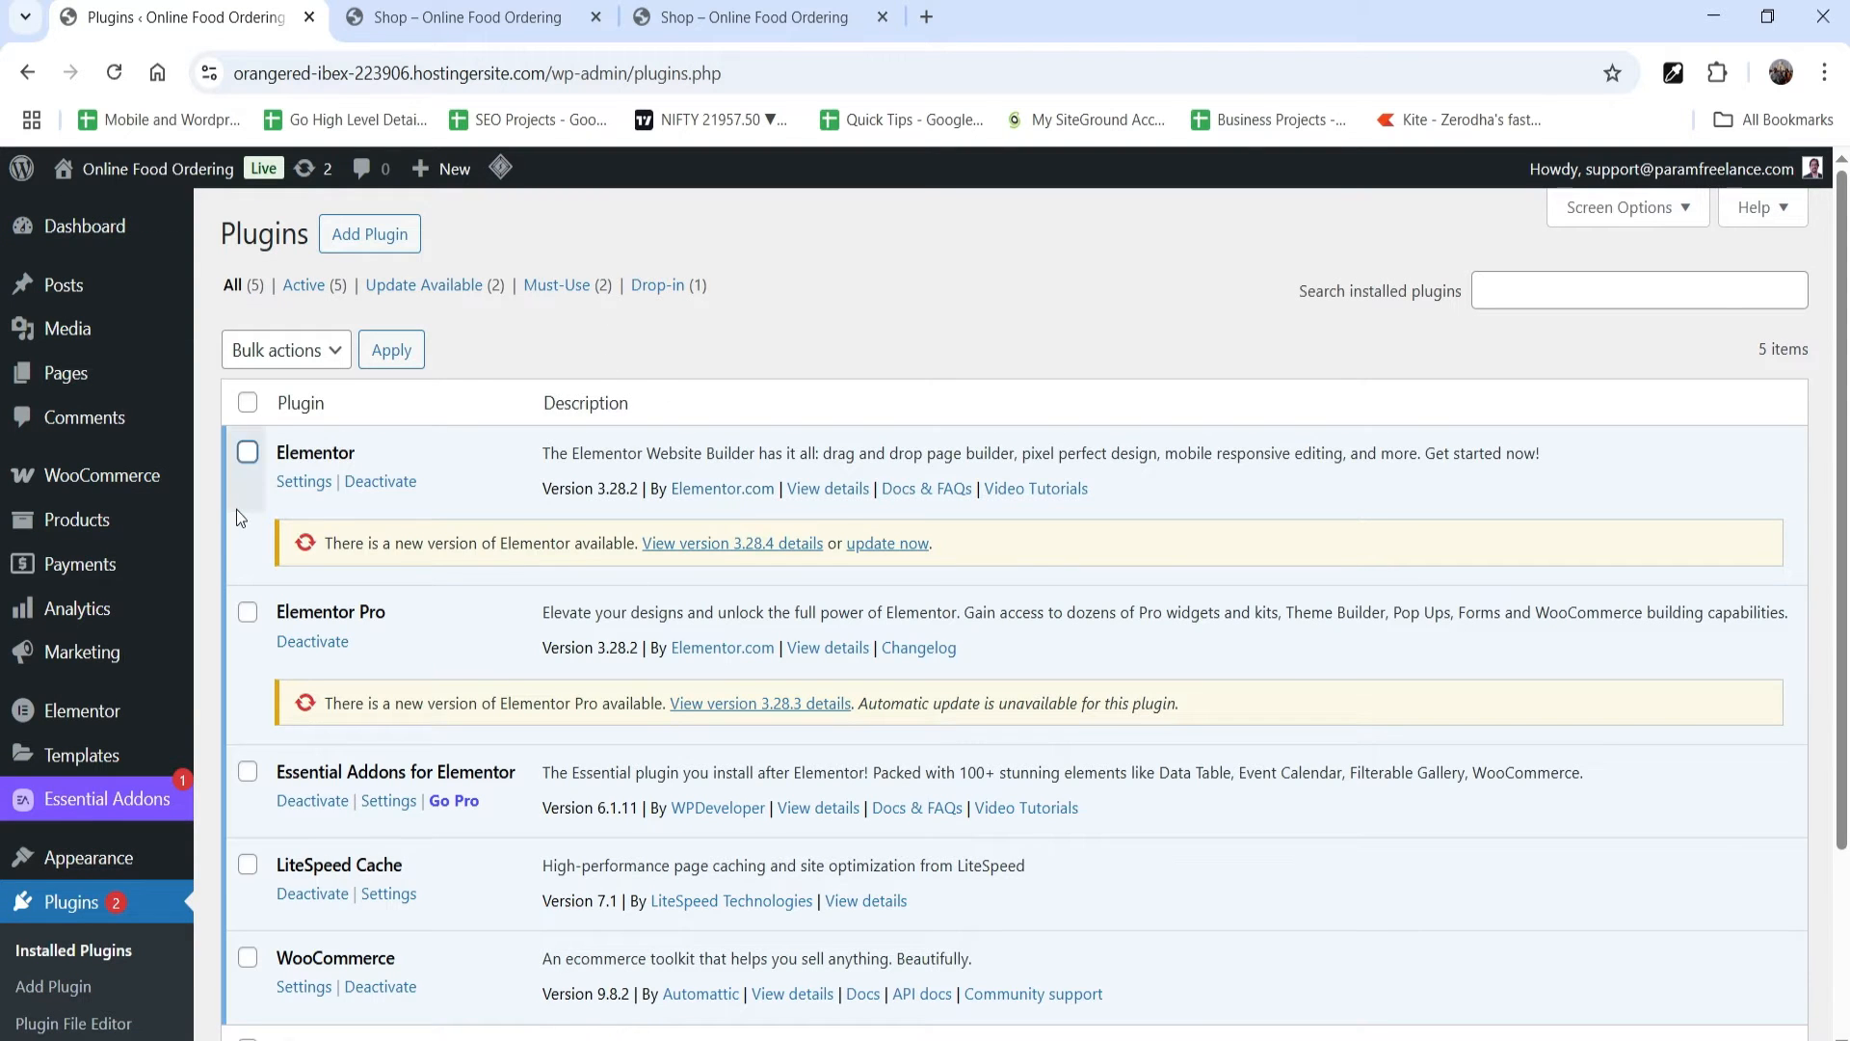
scroll(412, 646, down, 1)
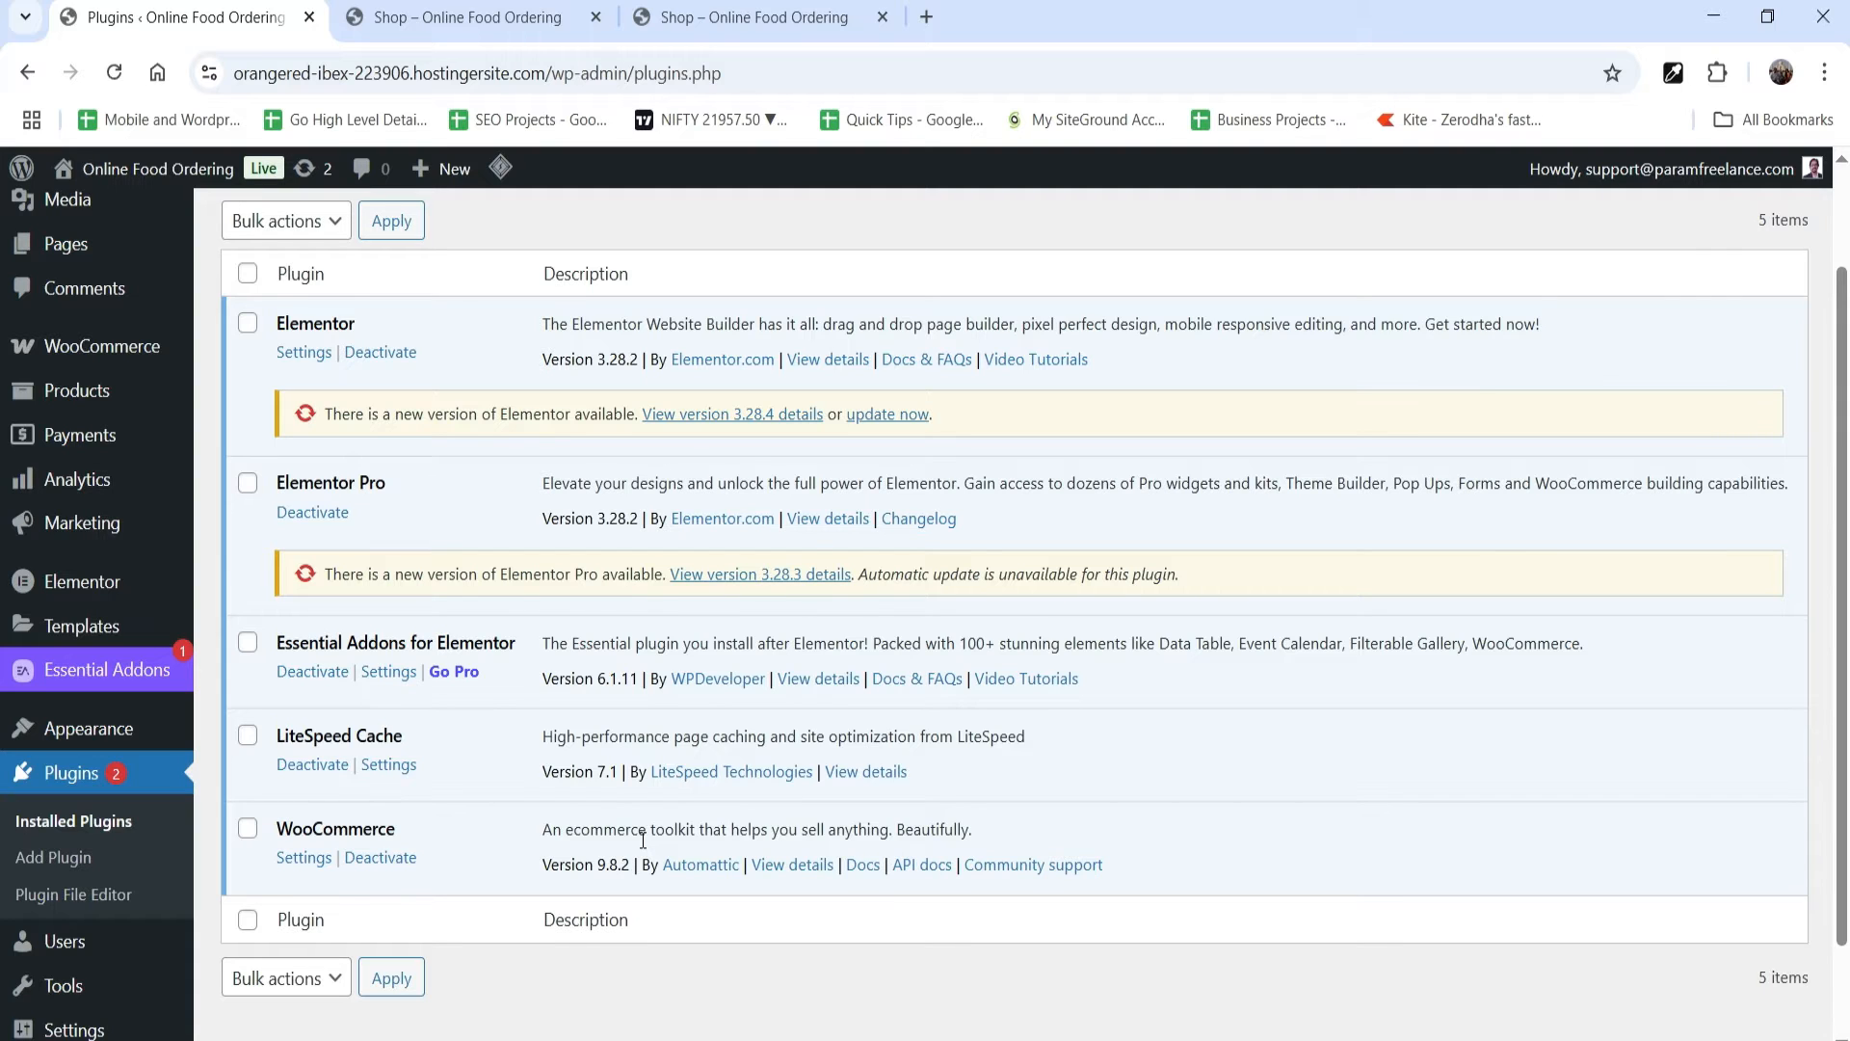
scroll(642, 839, up, 3)
Step: Switch to the Online Food Ordering shop page and browse all its food products
click(733, 20)
scroll(1512, 580, down, 5)
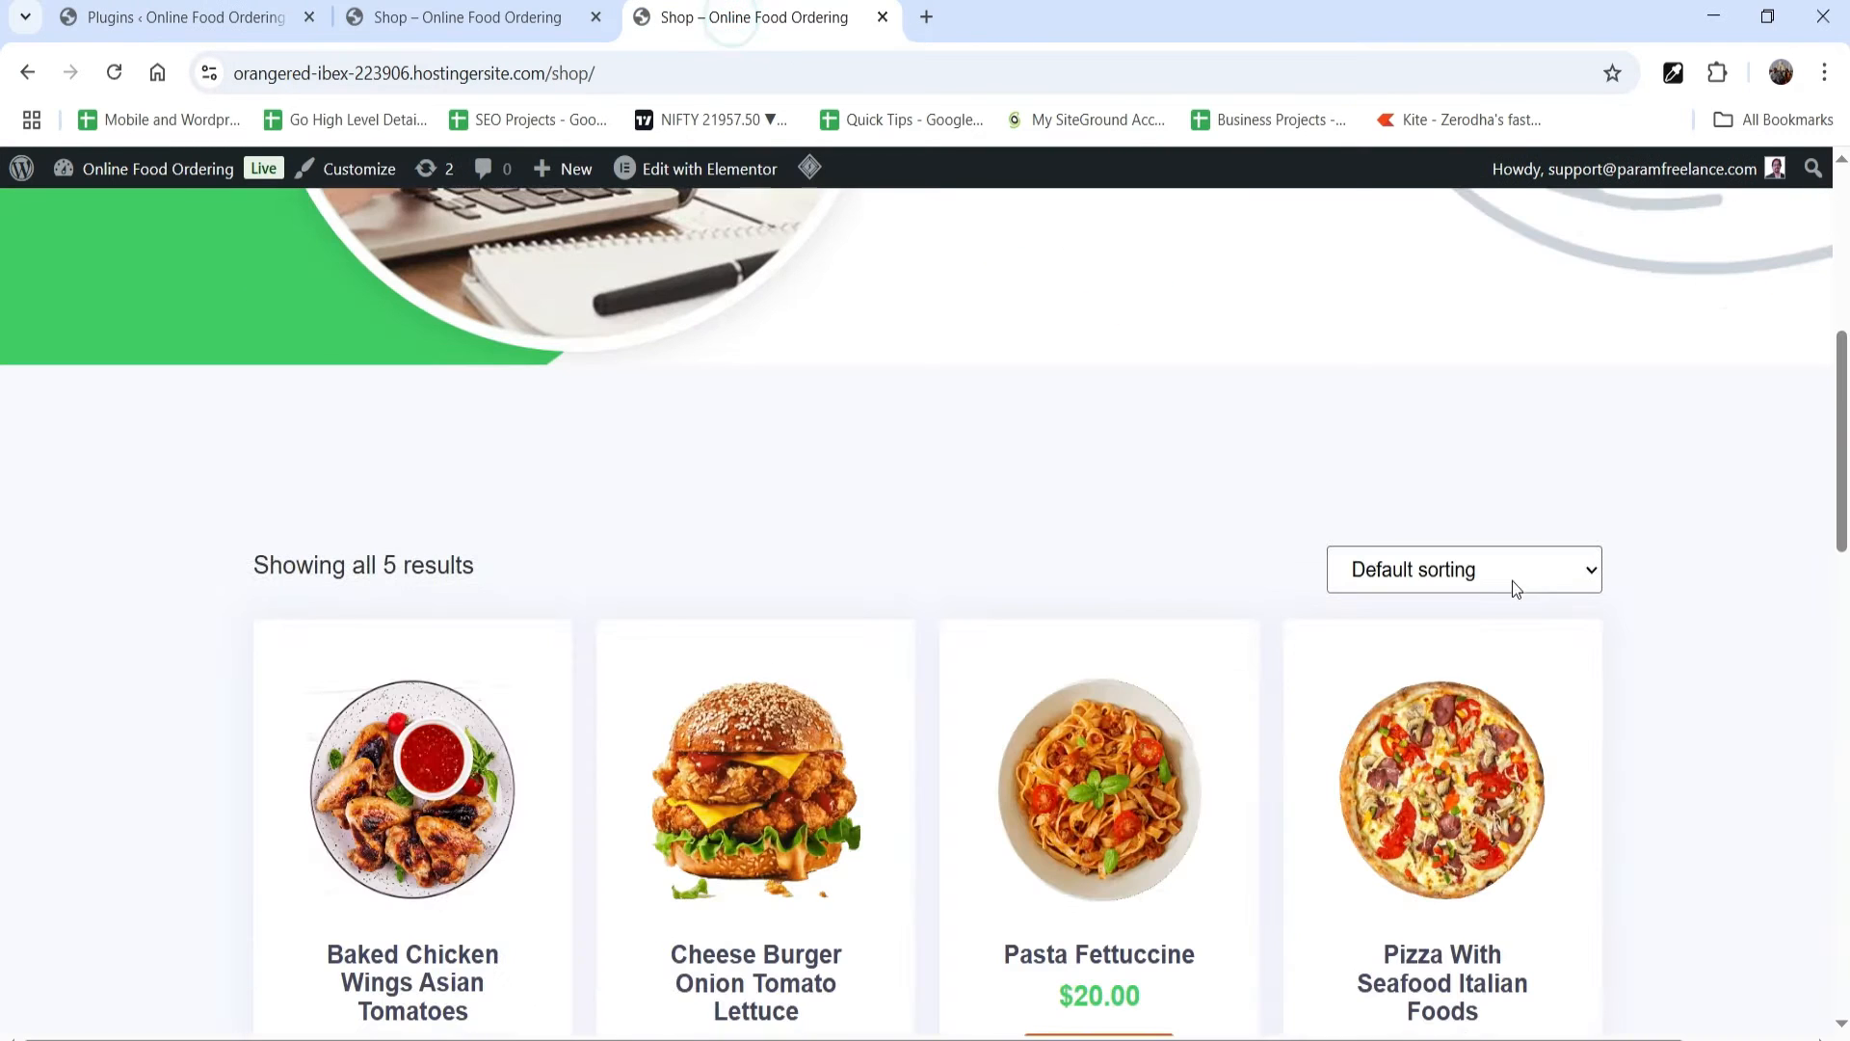
scroll(1686, 665, down, 5)
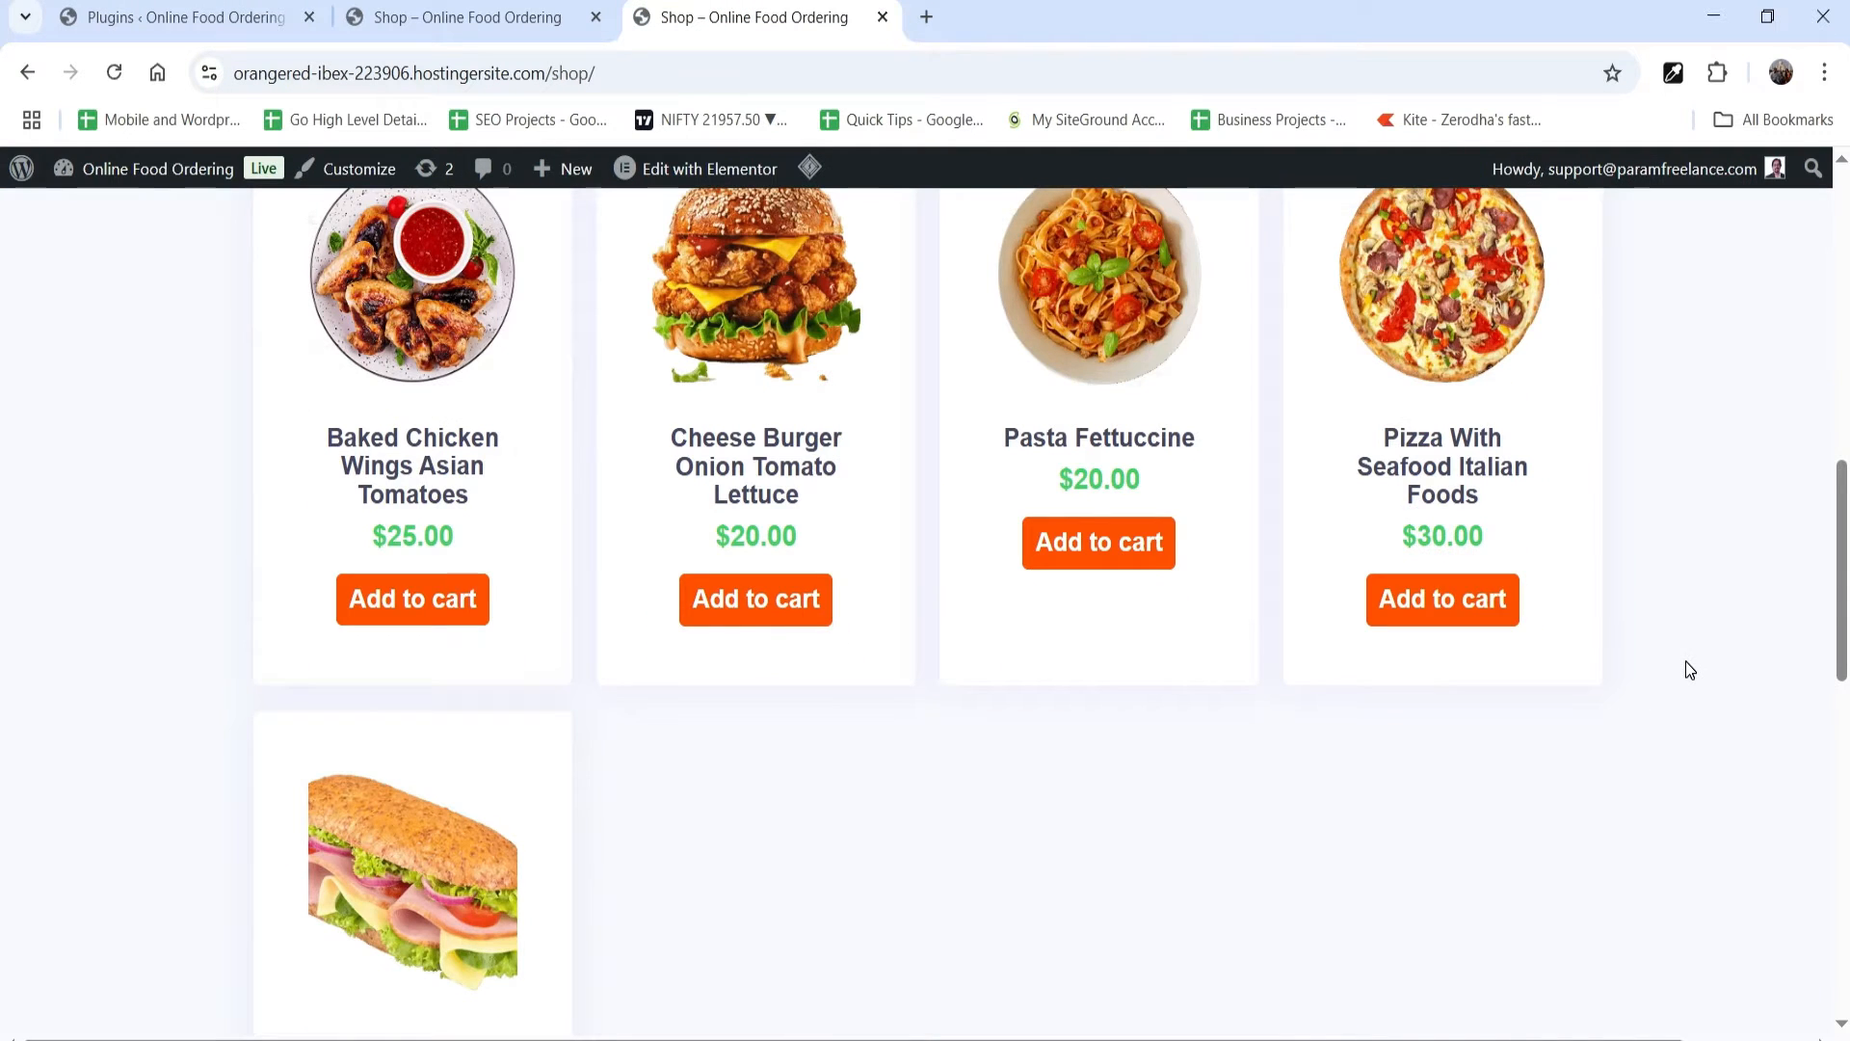
scroll(1686, 665, down, 4)
scroll(1683, 679, up, 10)
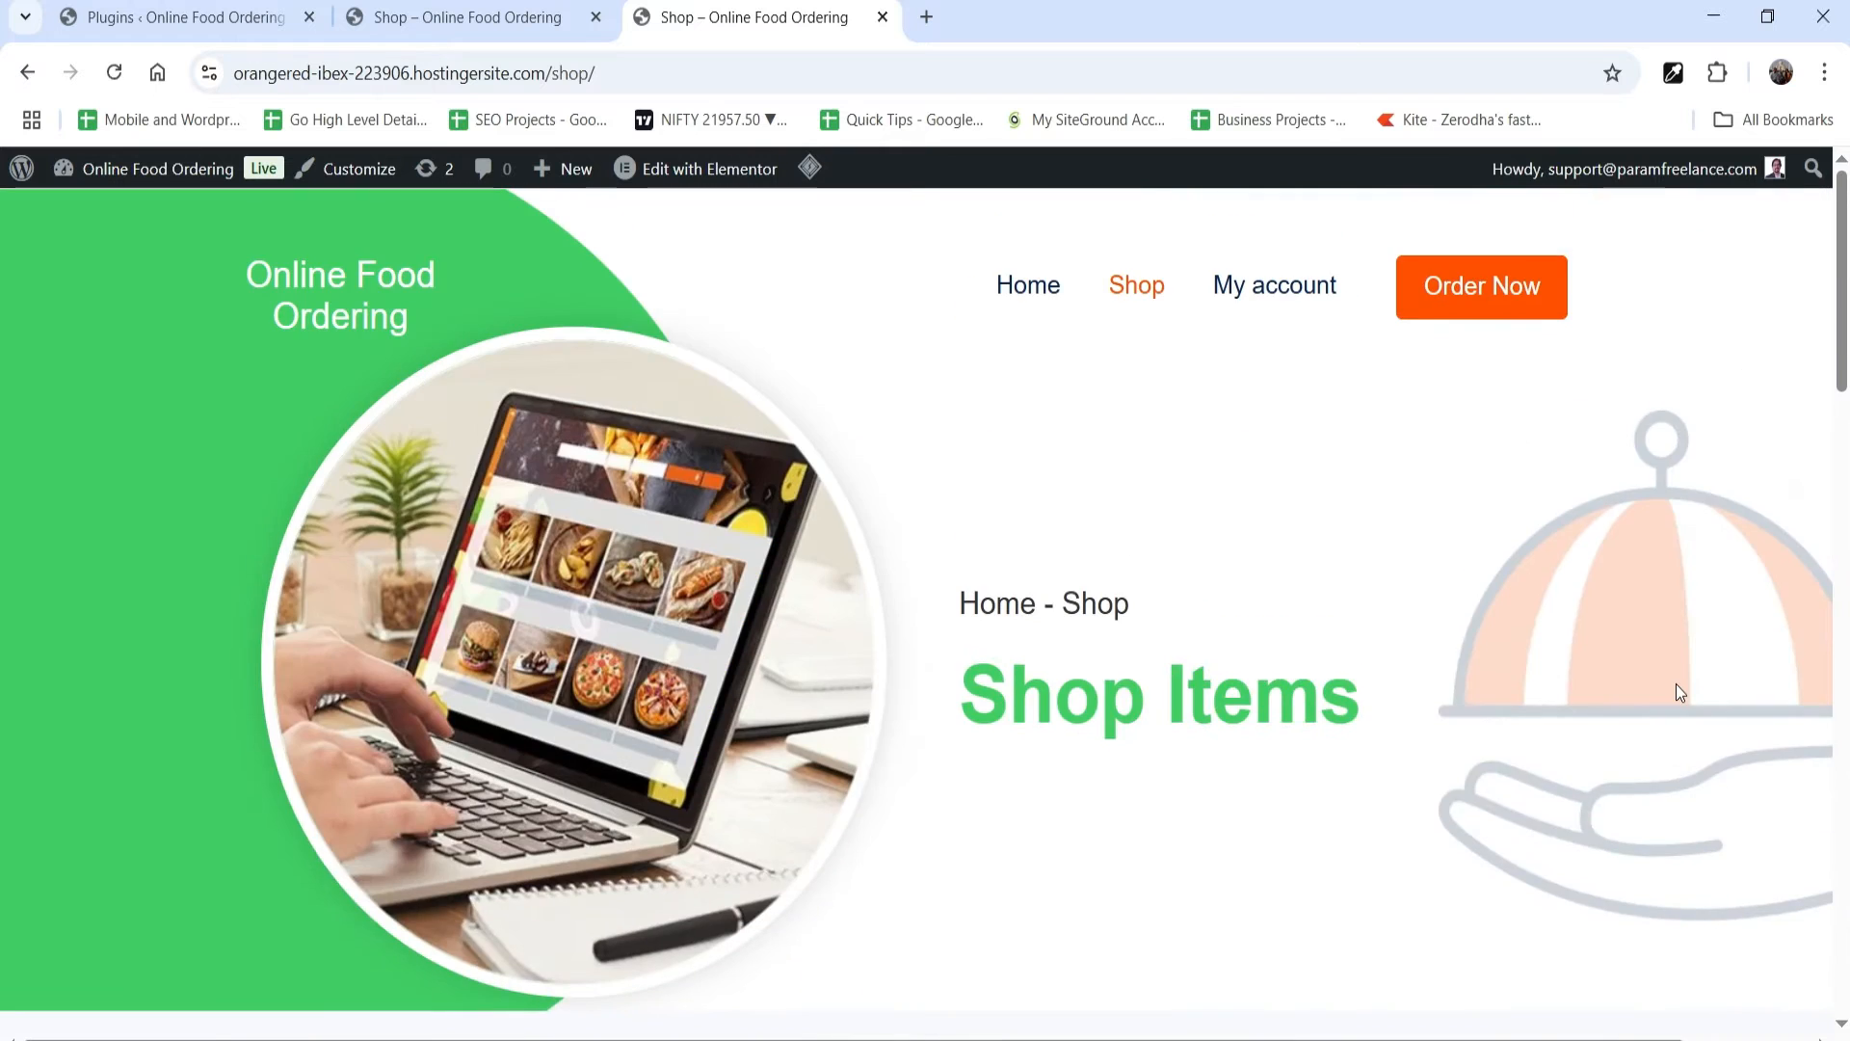
scroll(964, 518, down, 8)
Step: Open the Pasta Fettuccine product page, examine its details and description, and return to the installed plugins page
click(1095, 549)
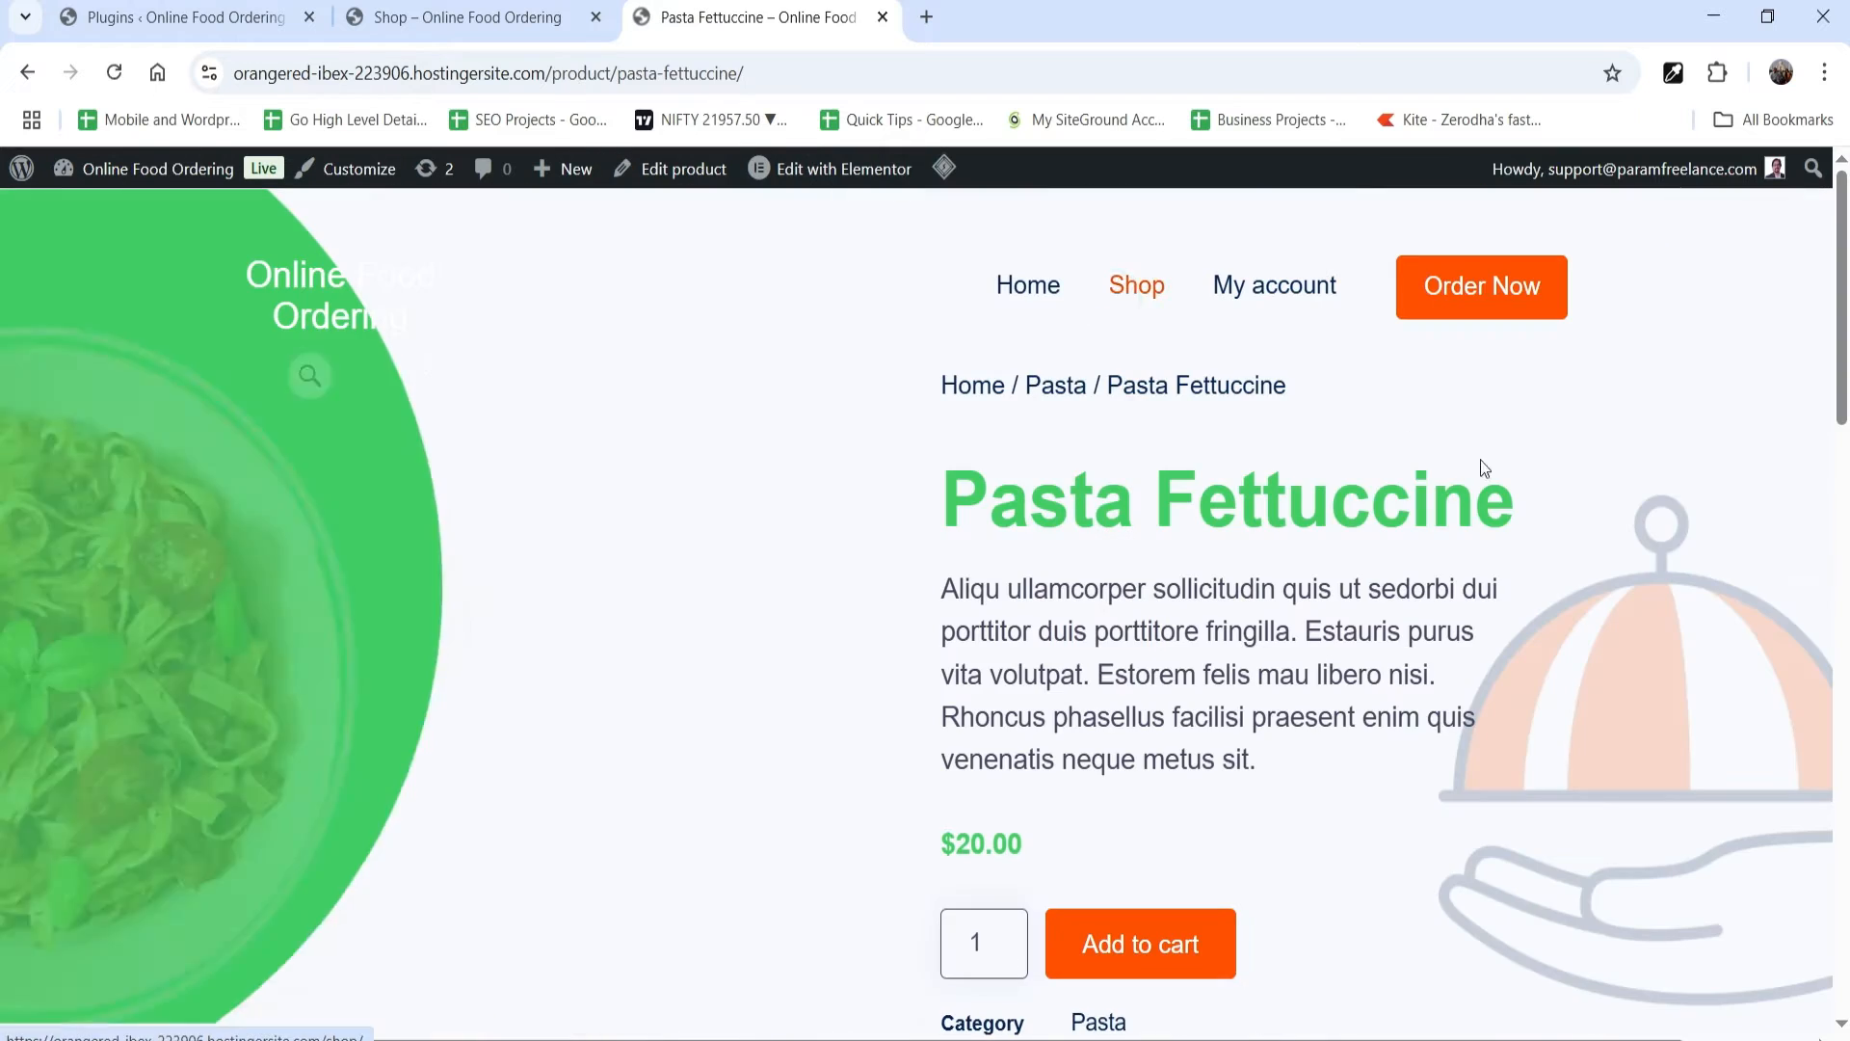
scroll(1326, 511, down, 1)
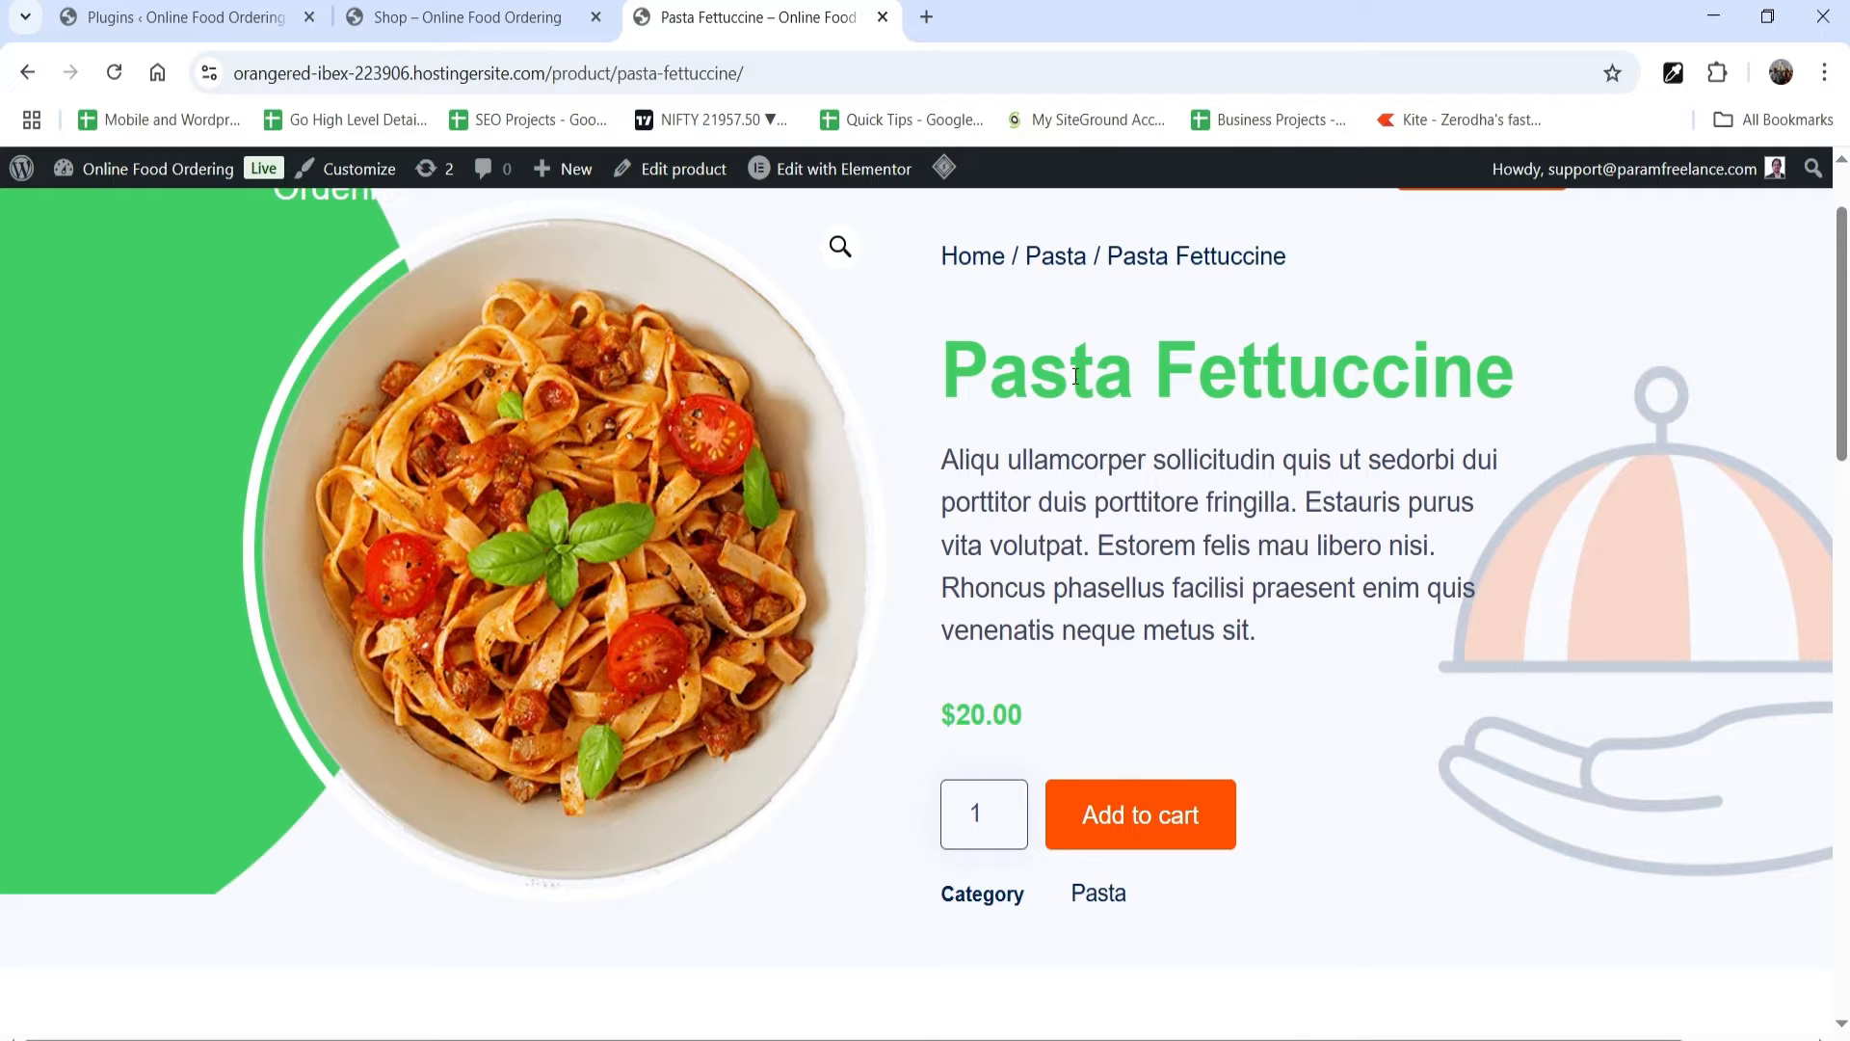
scroll(1348, 501, down, 6)
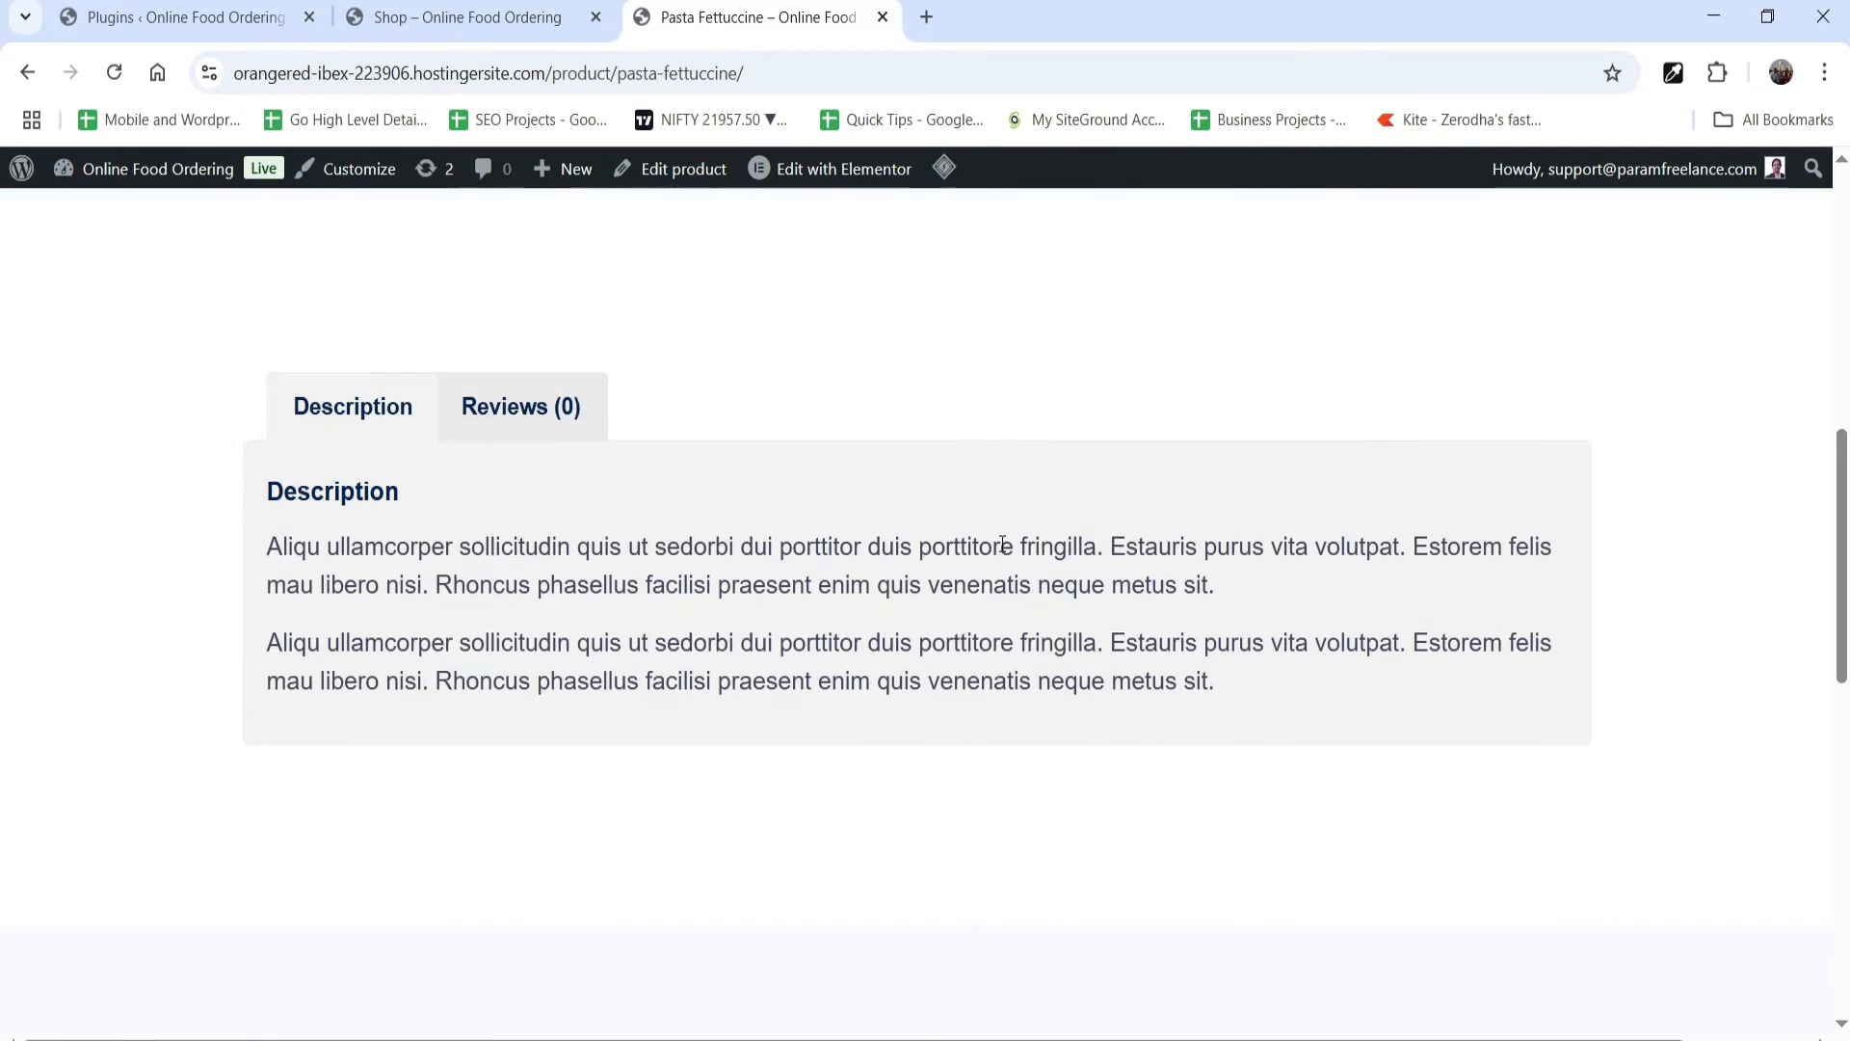
scroll(862, 678, up, 2)
scroll(862, 678, up, 5)
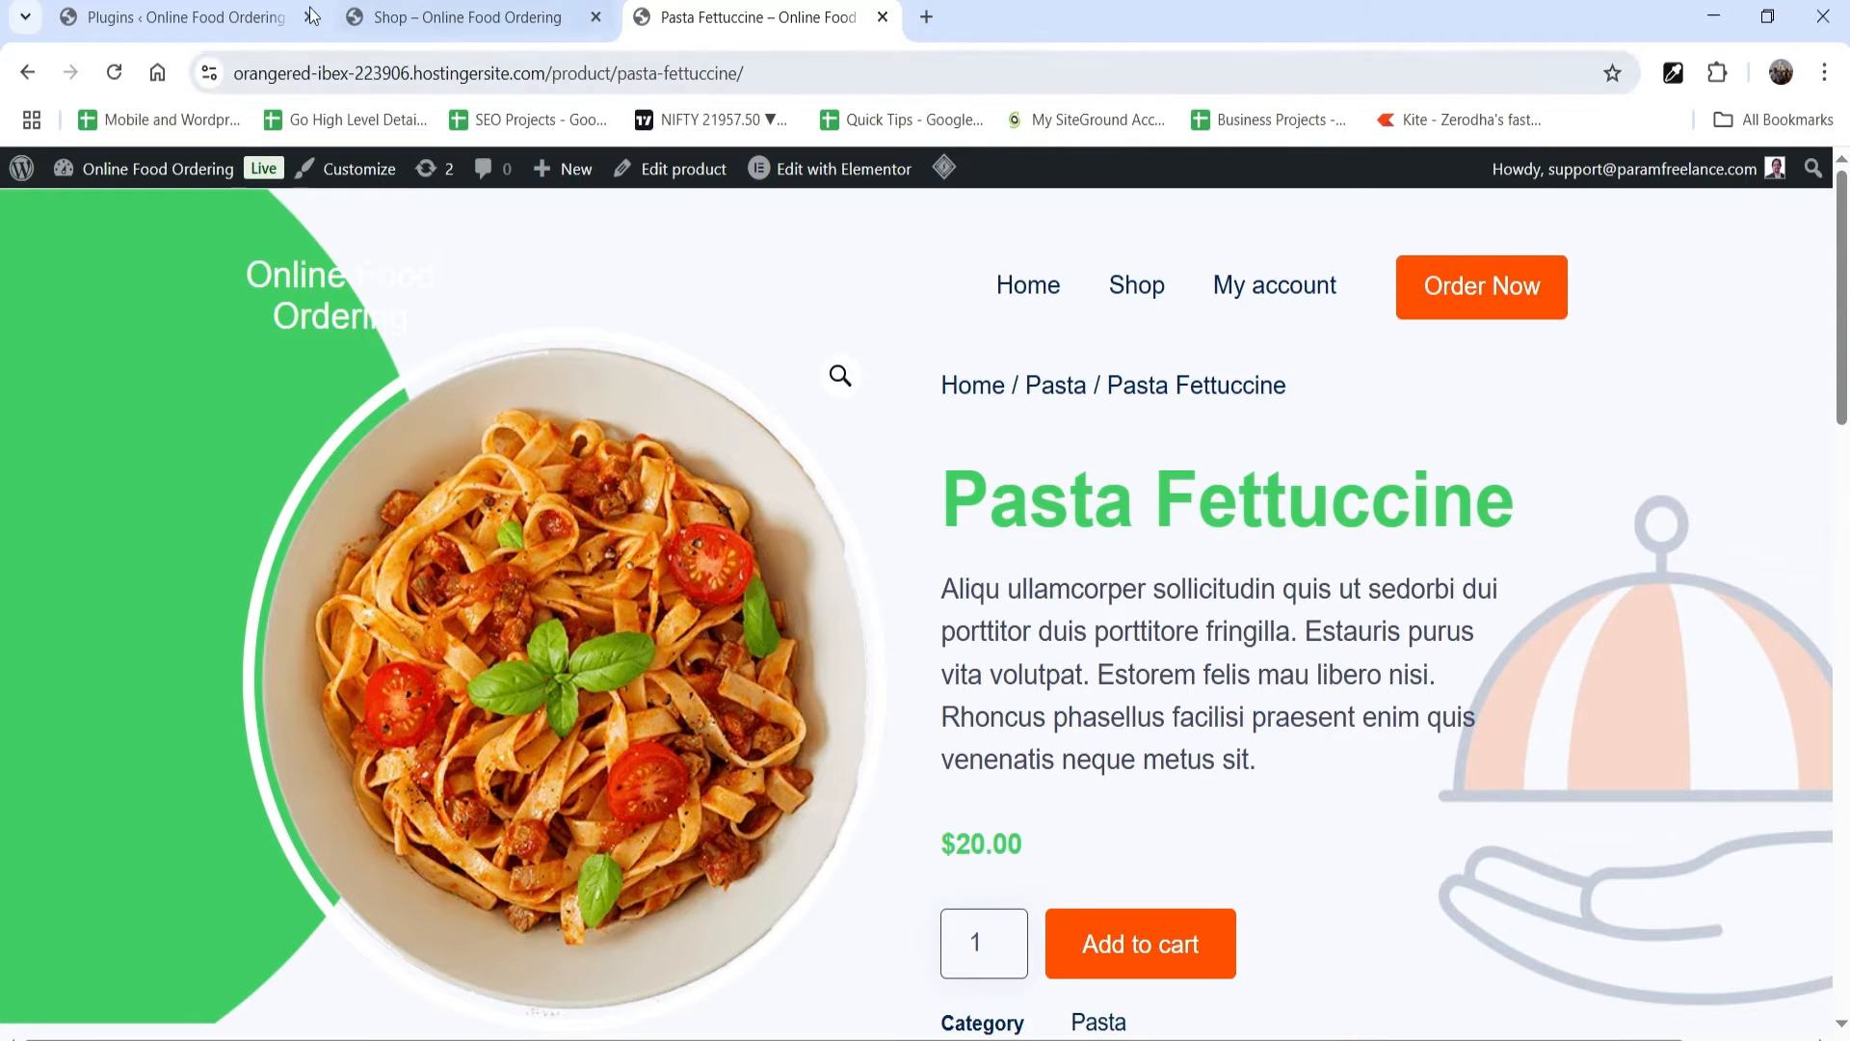
click(173, 16)
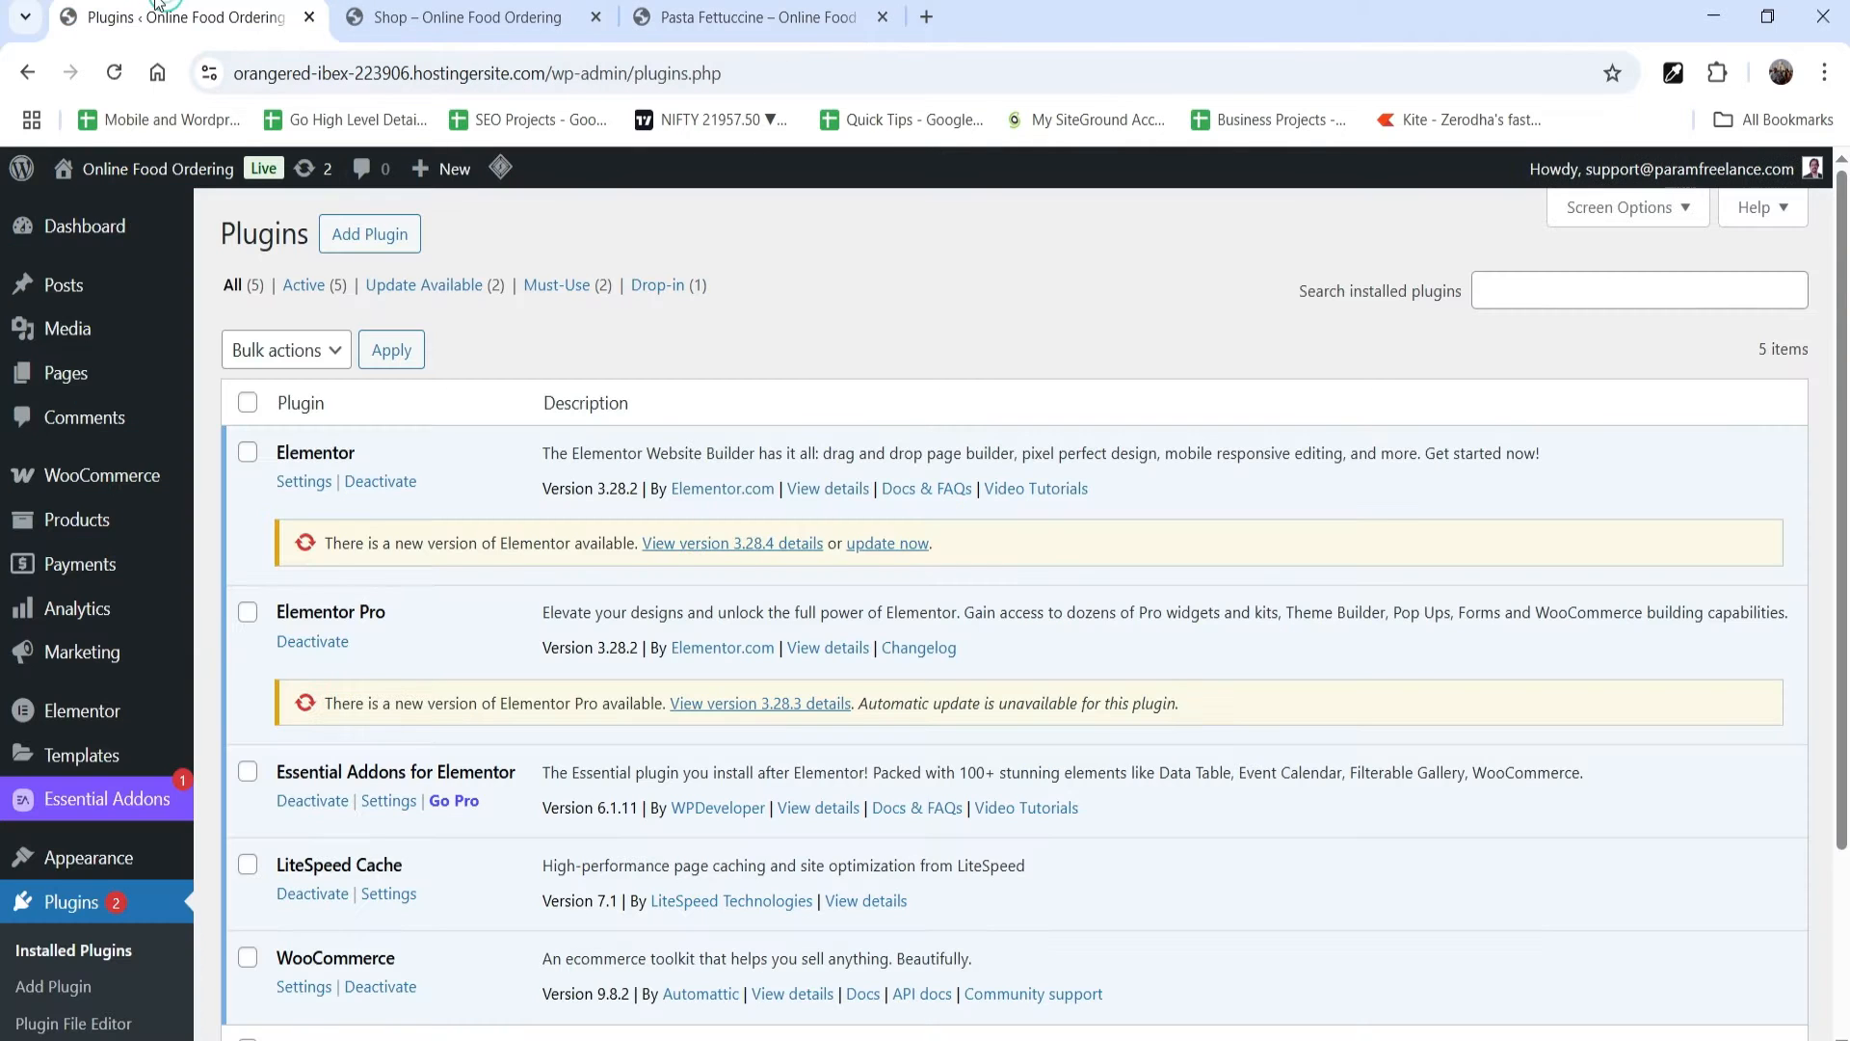
Step: Search the WordPress plugin directory for orderable, then install and activate the Orderable restaurant ordering plugin
click(369, 235)
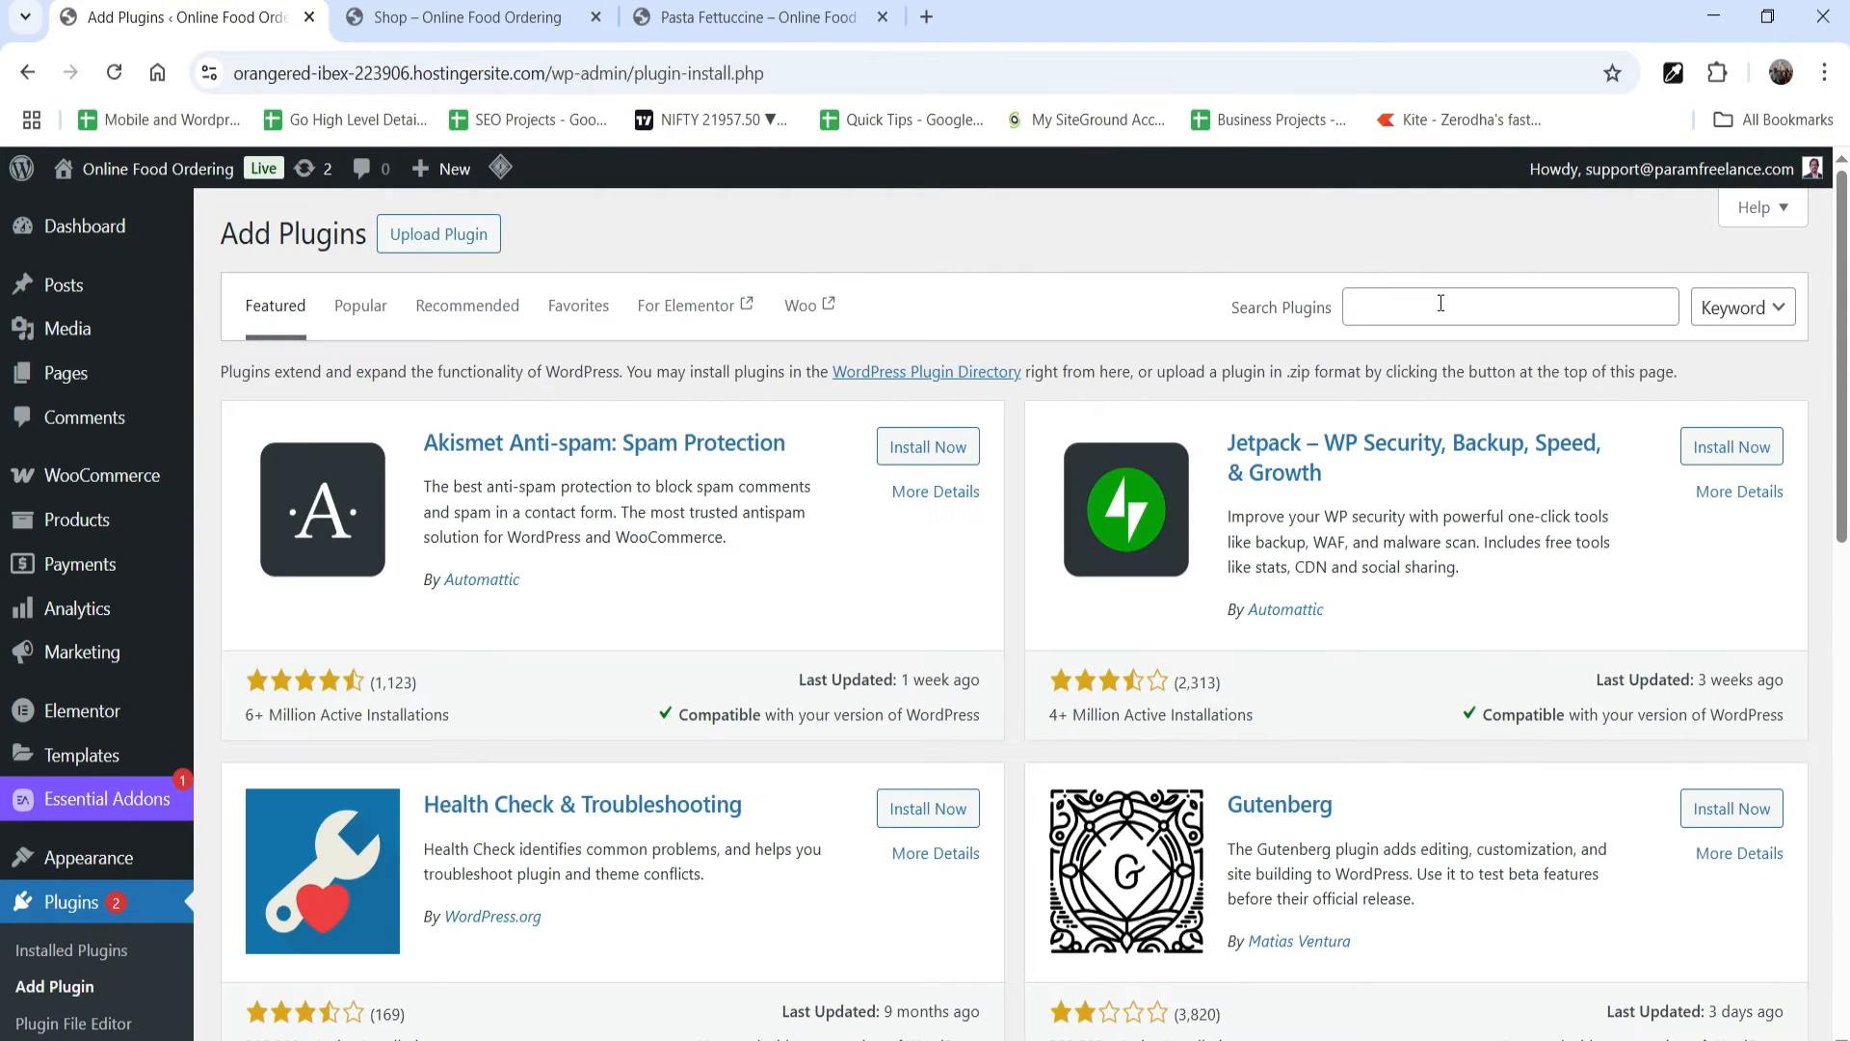
click(1441, 303)
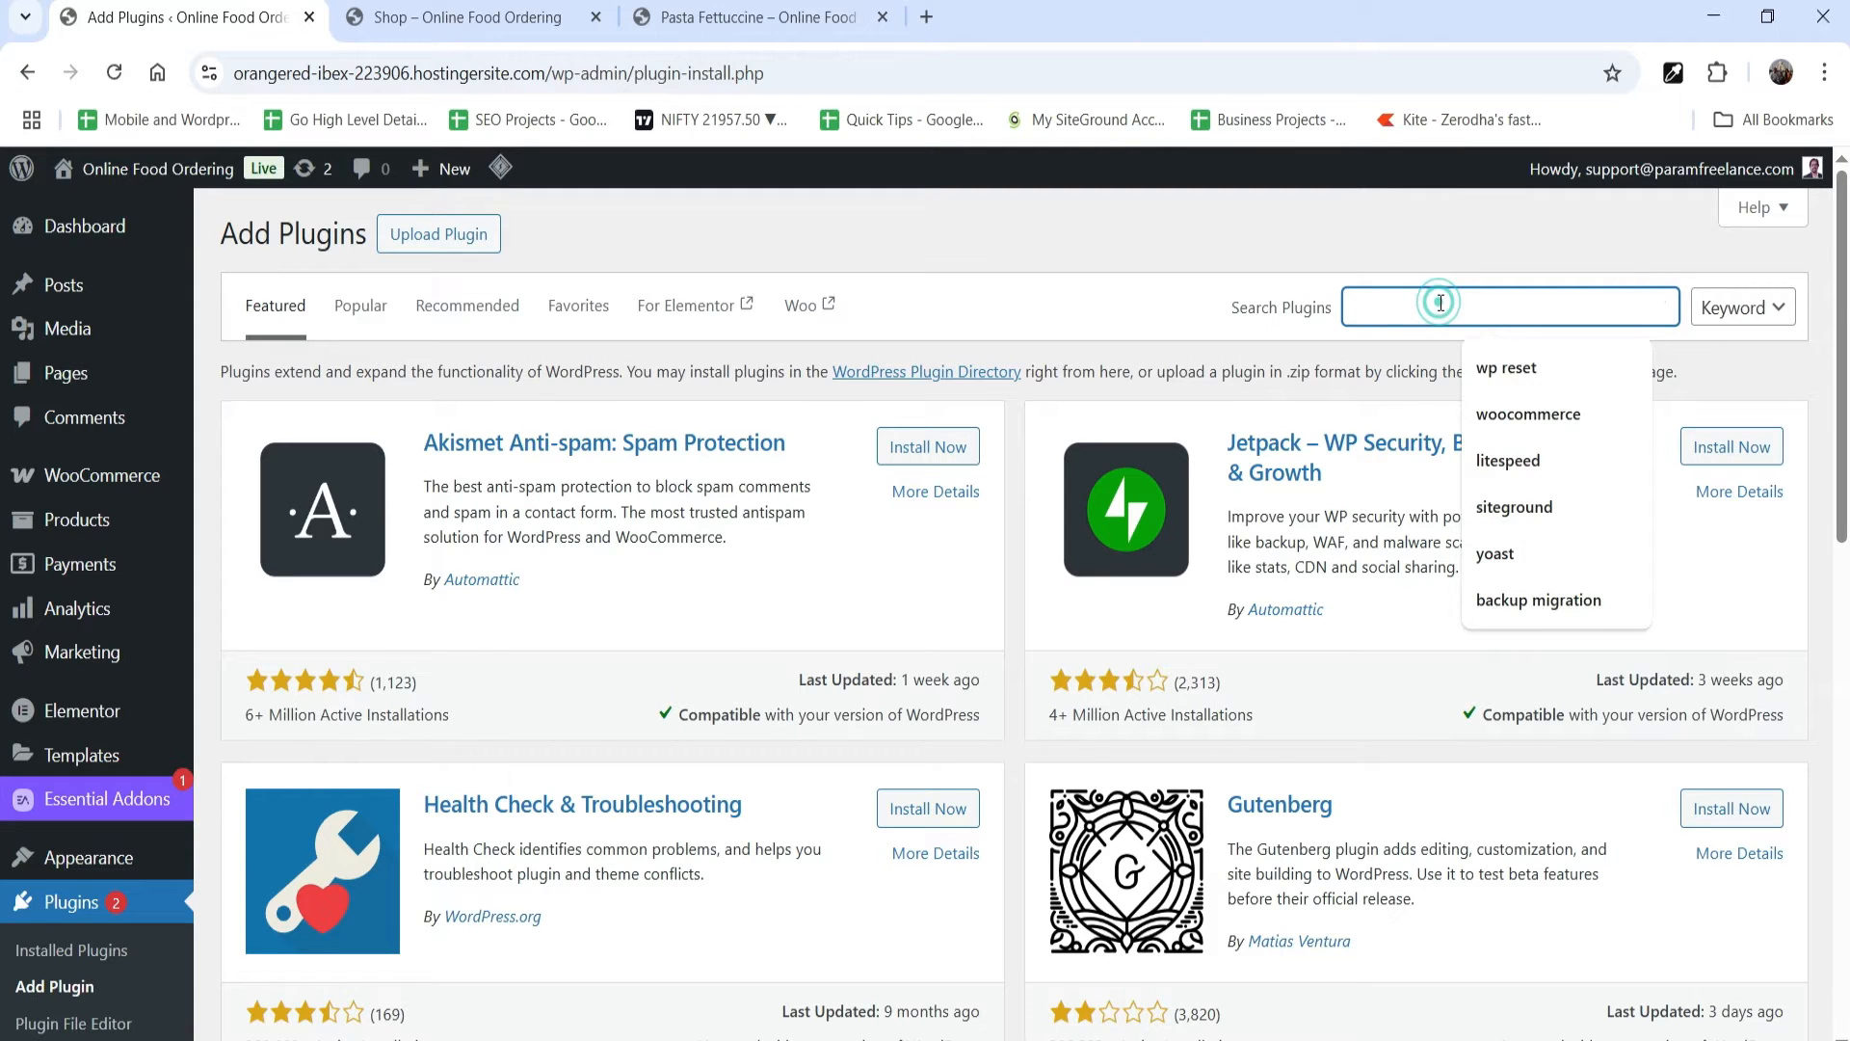
text(orderr)
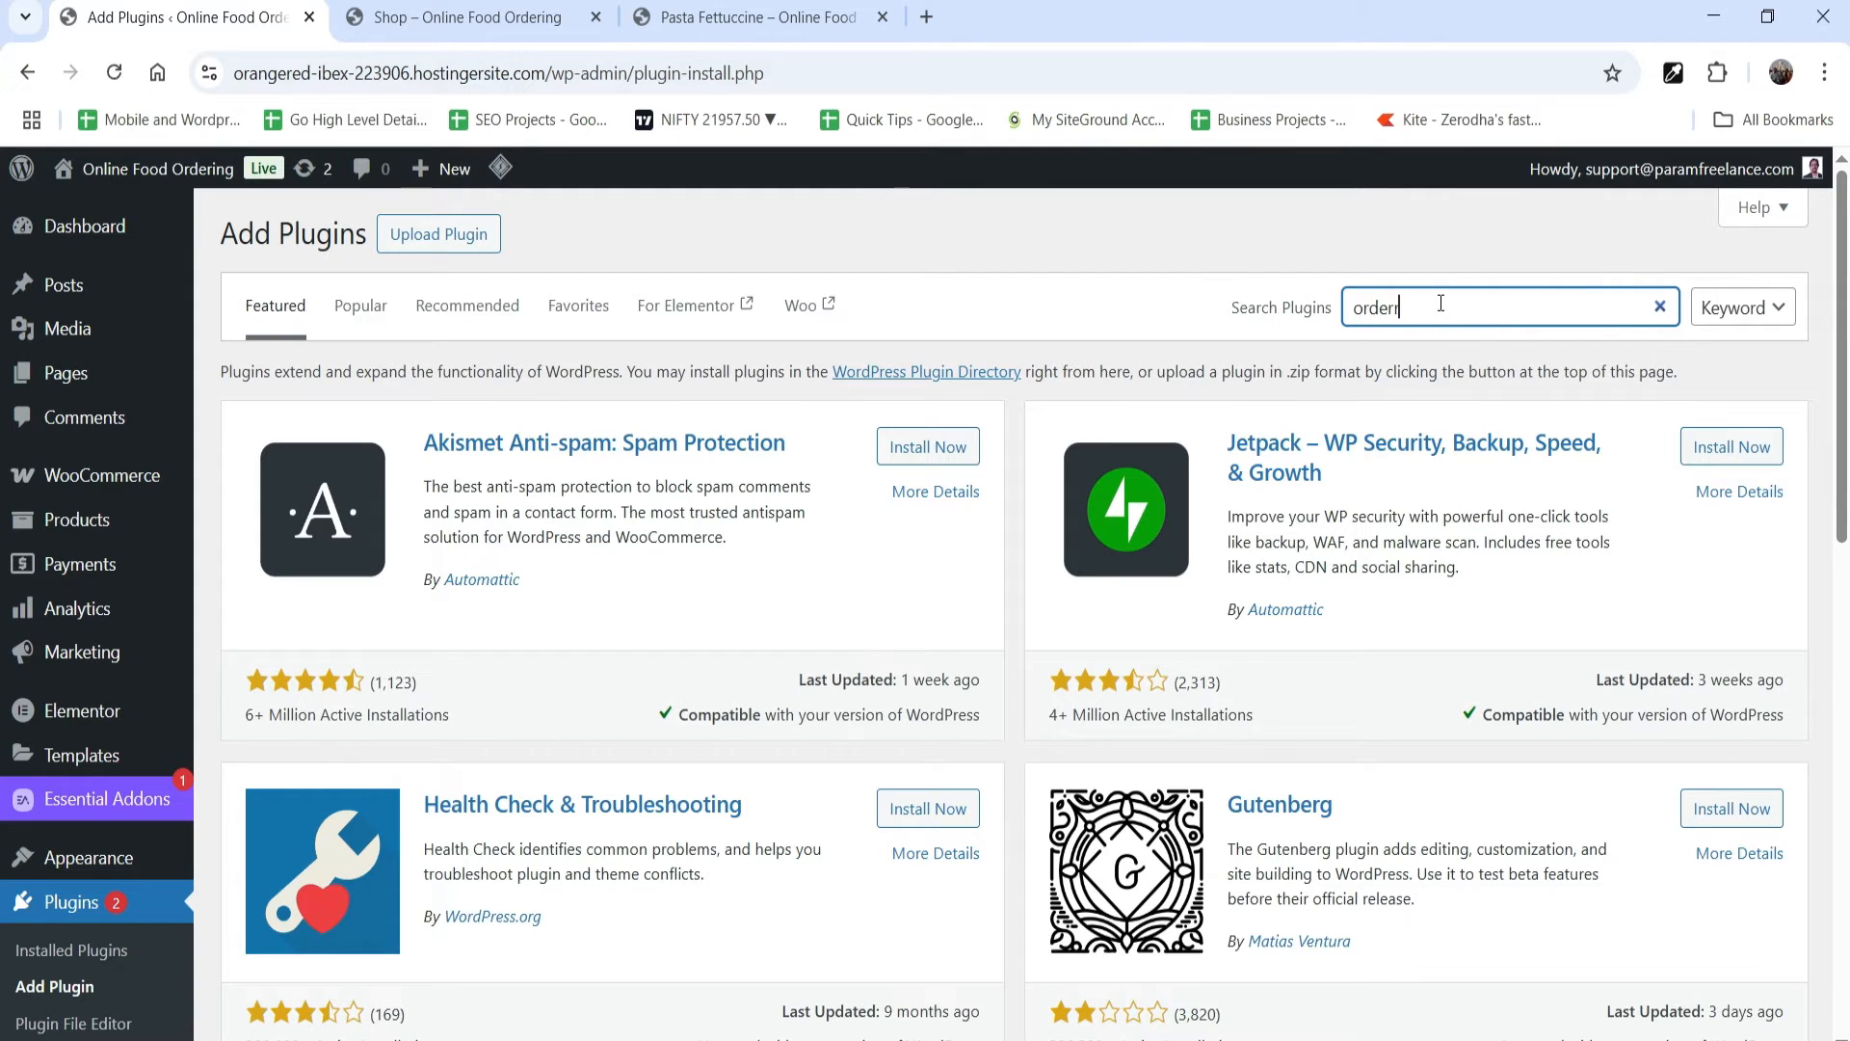
text(able)
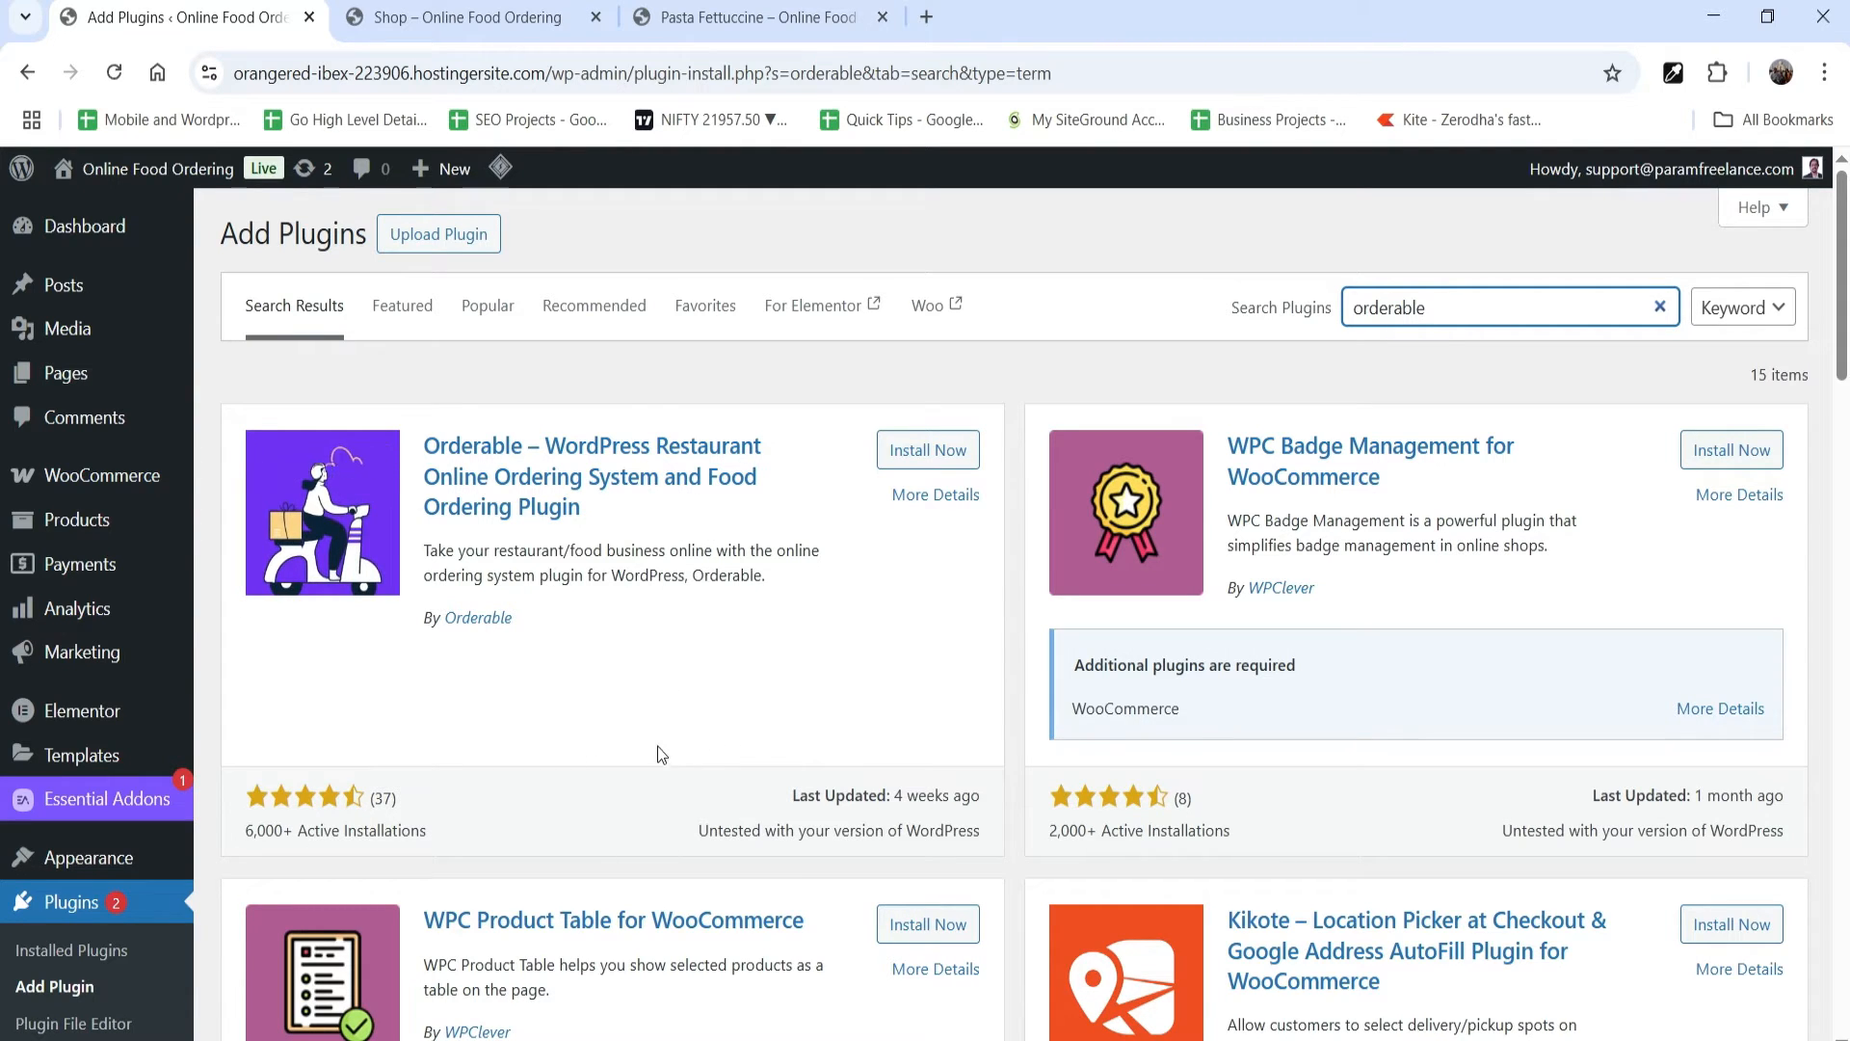
click(928, 451)
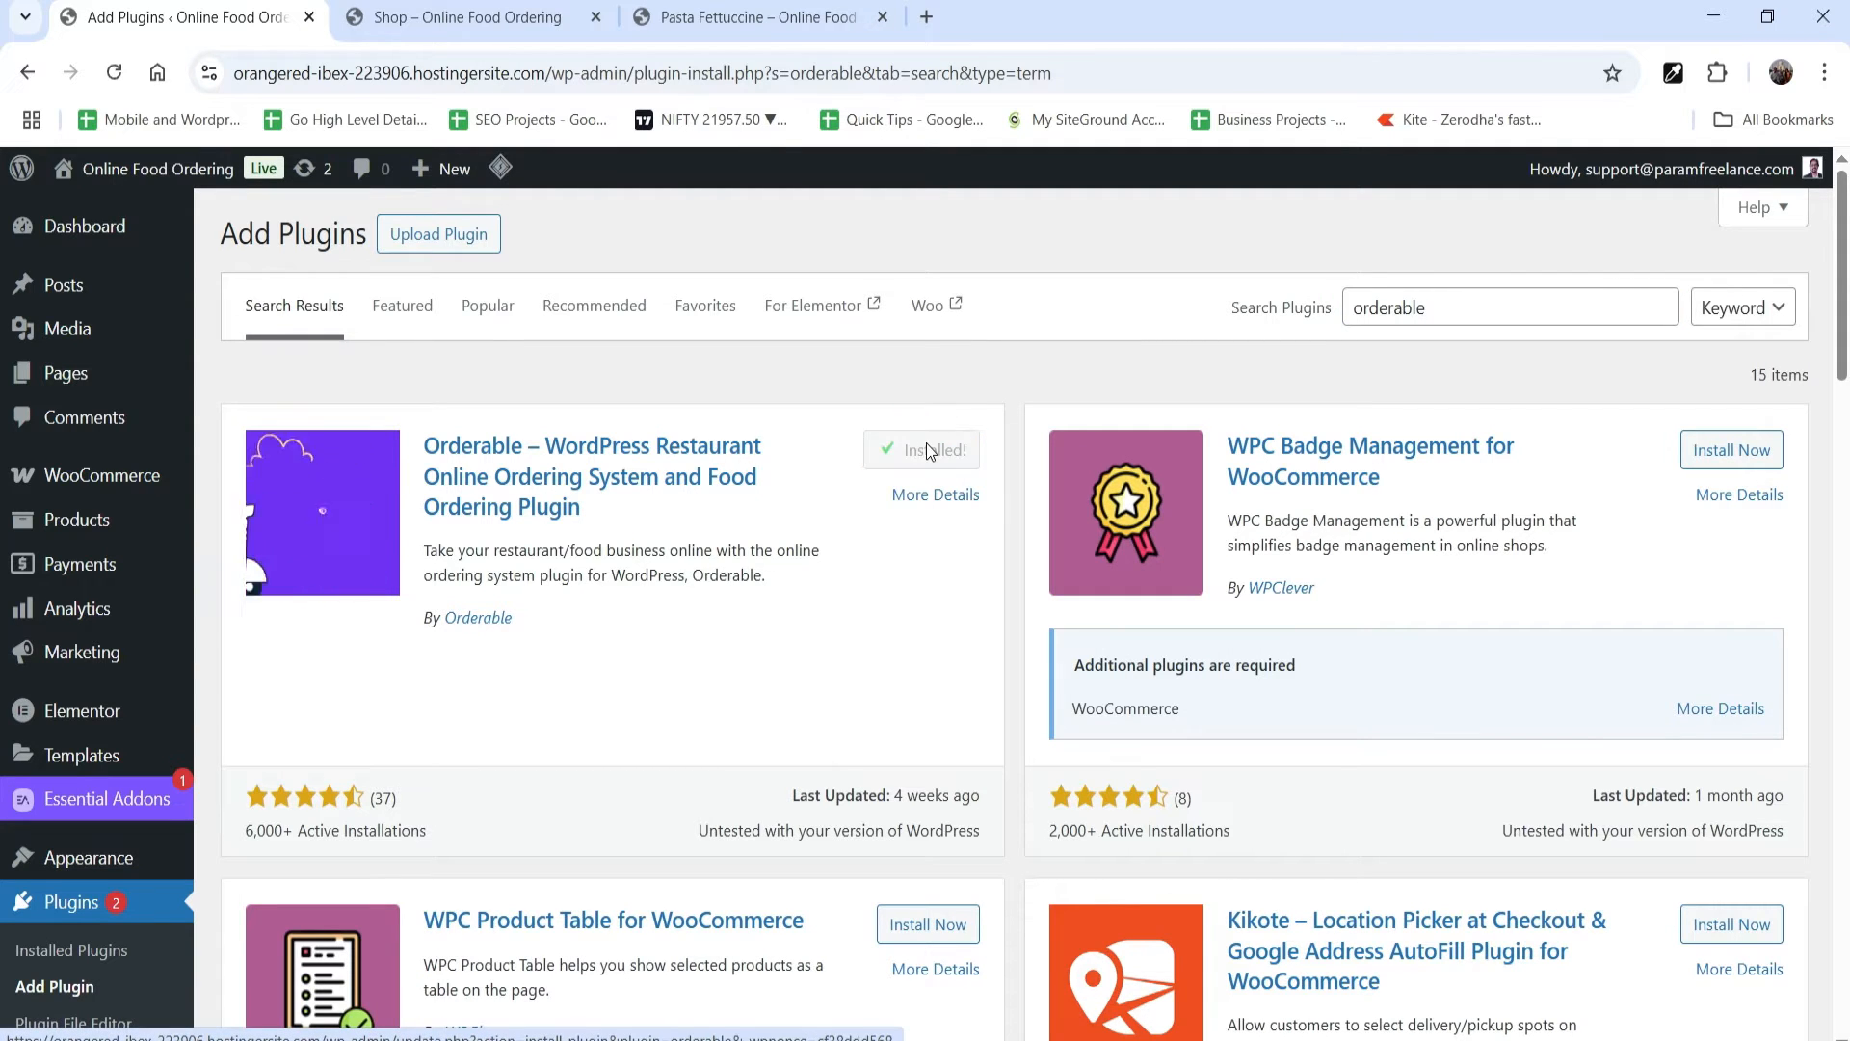
click(928, 451)
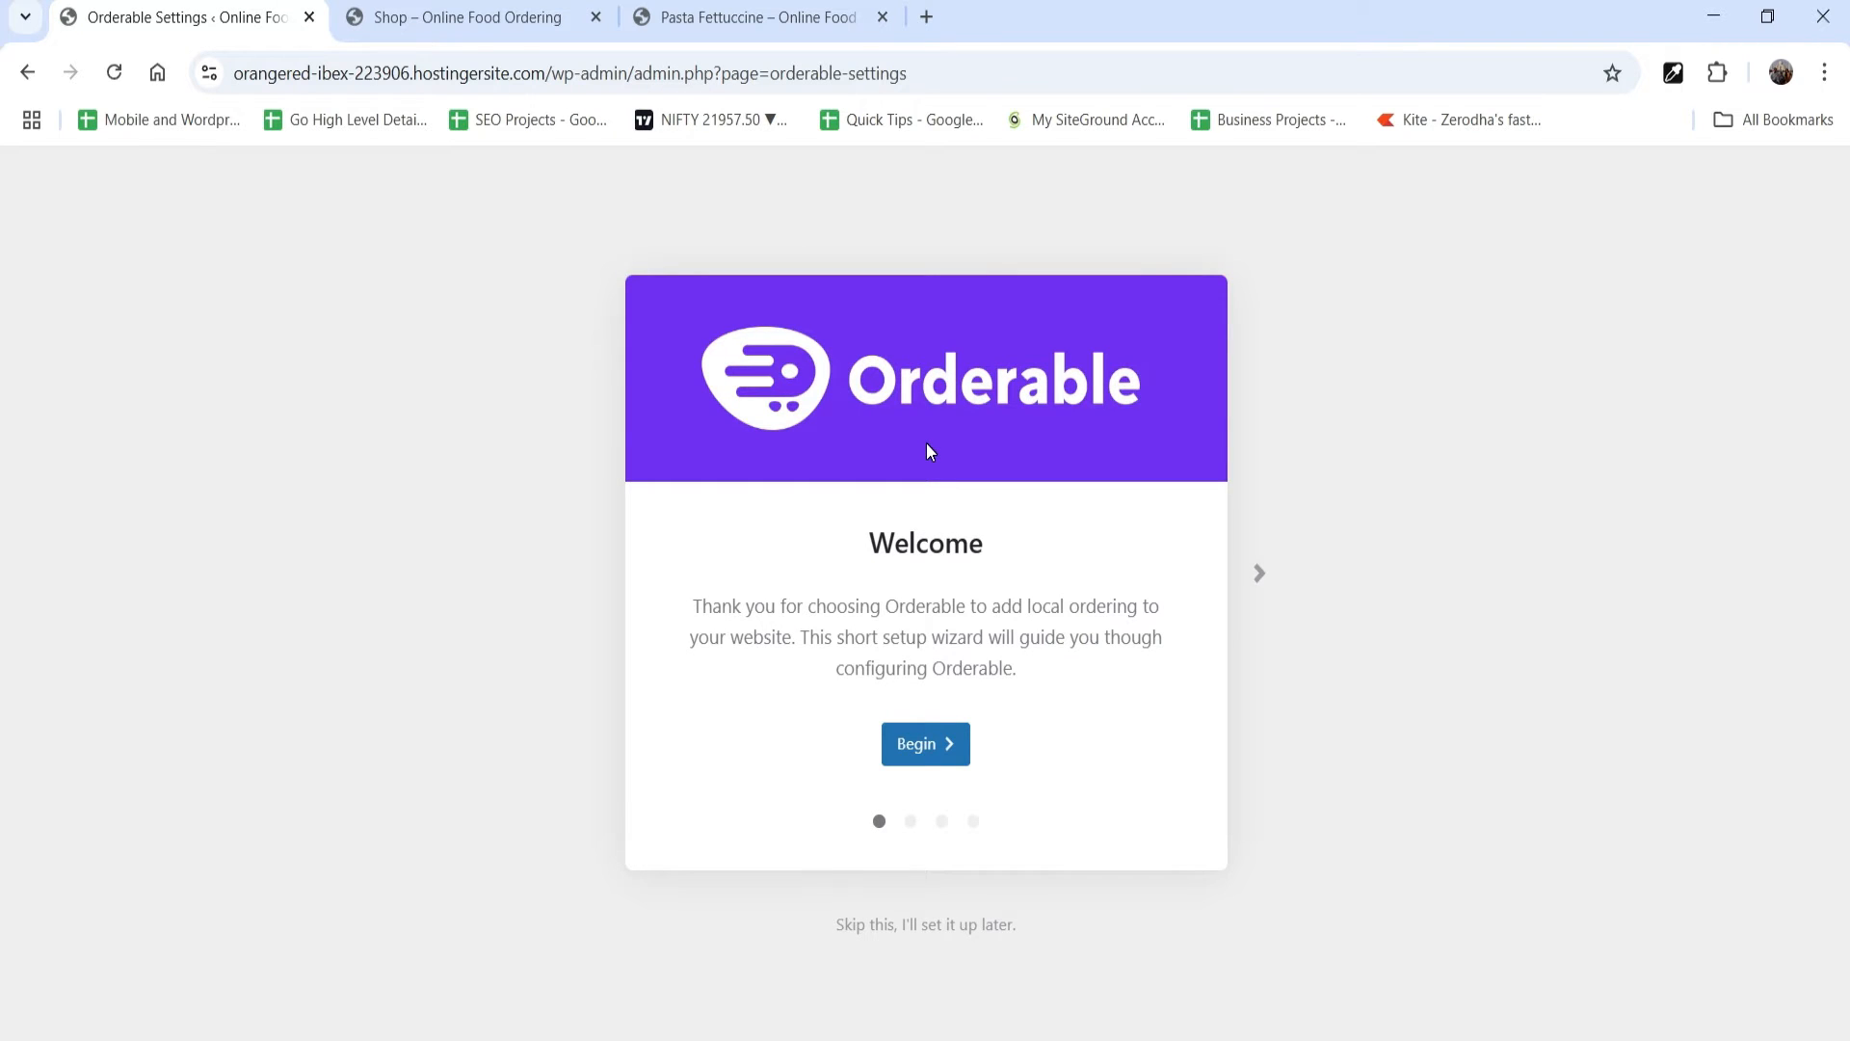
Step: Begin the Orderable setup wizard and fill in the business's street address and city
click(931, 753)
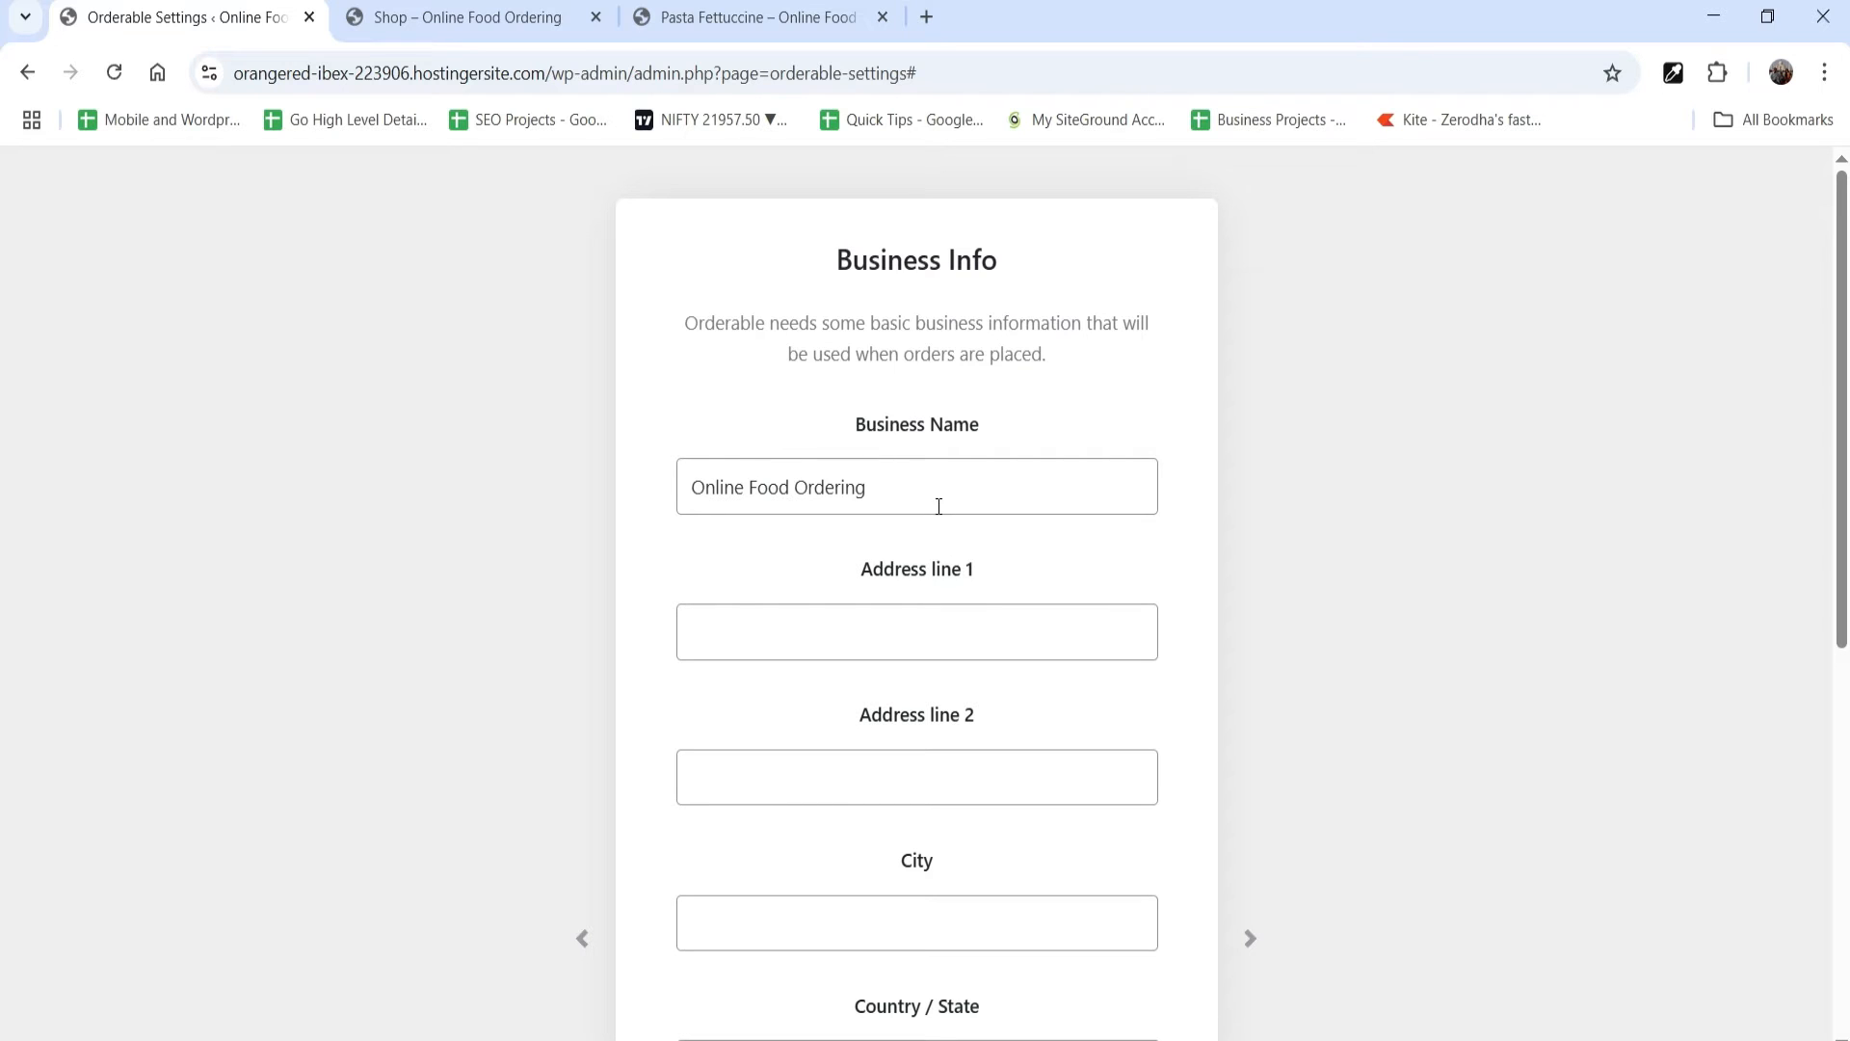
click(787, 636)
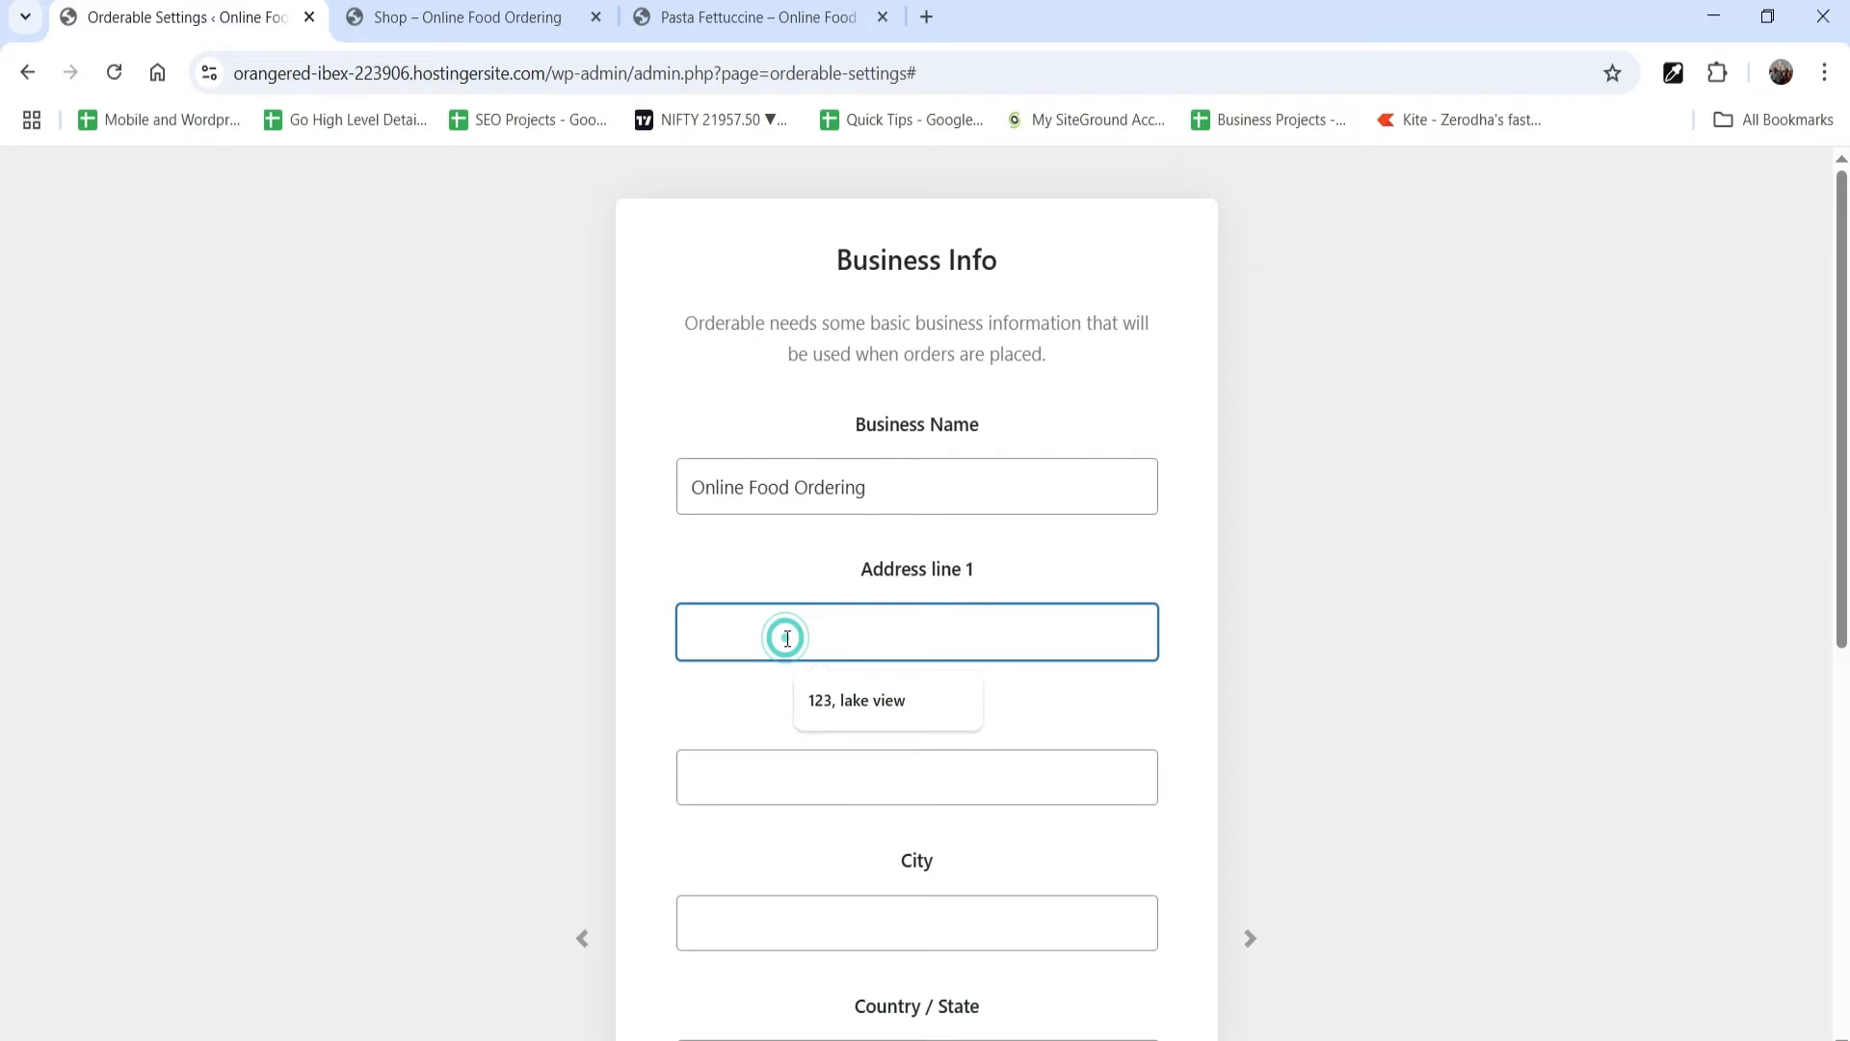
click(834, 710)
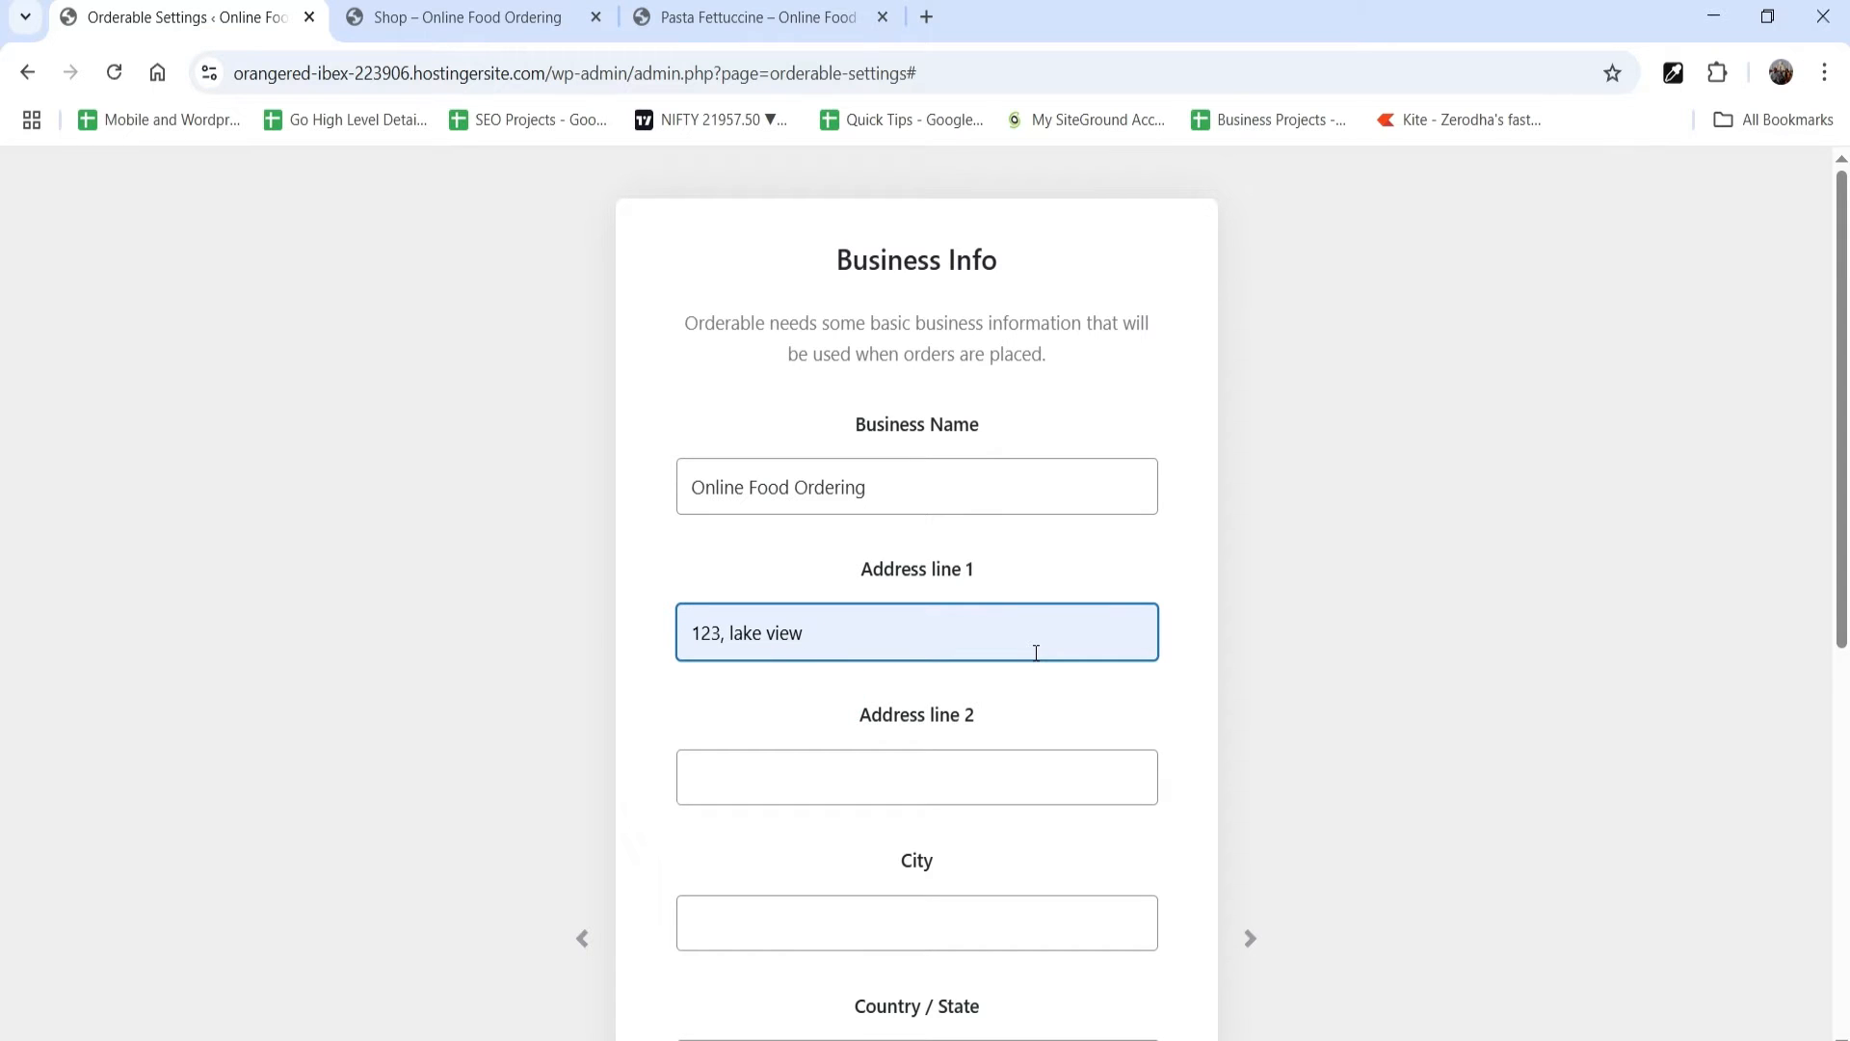
scroll(778, 631, down, 1)
click(776, 788)
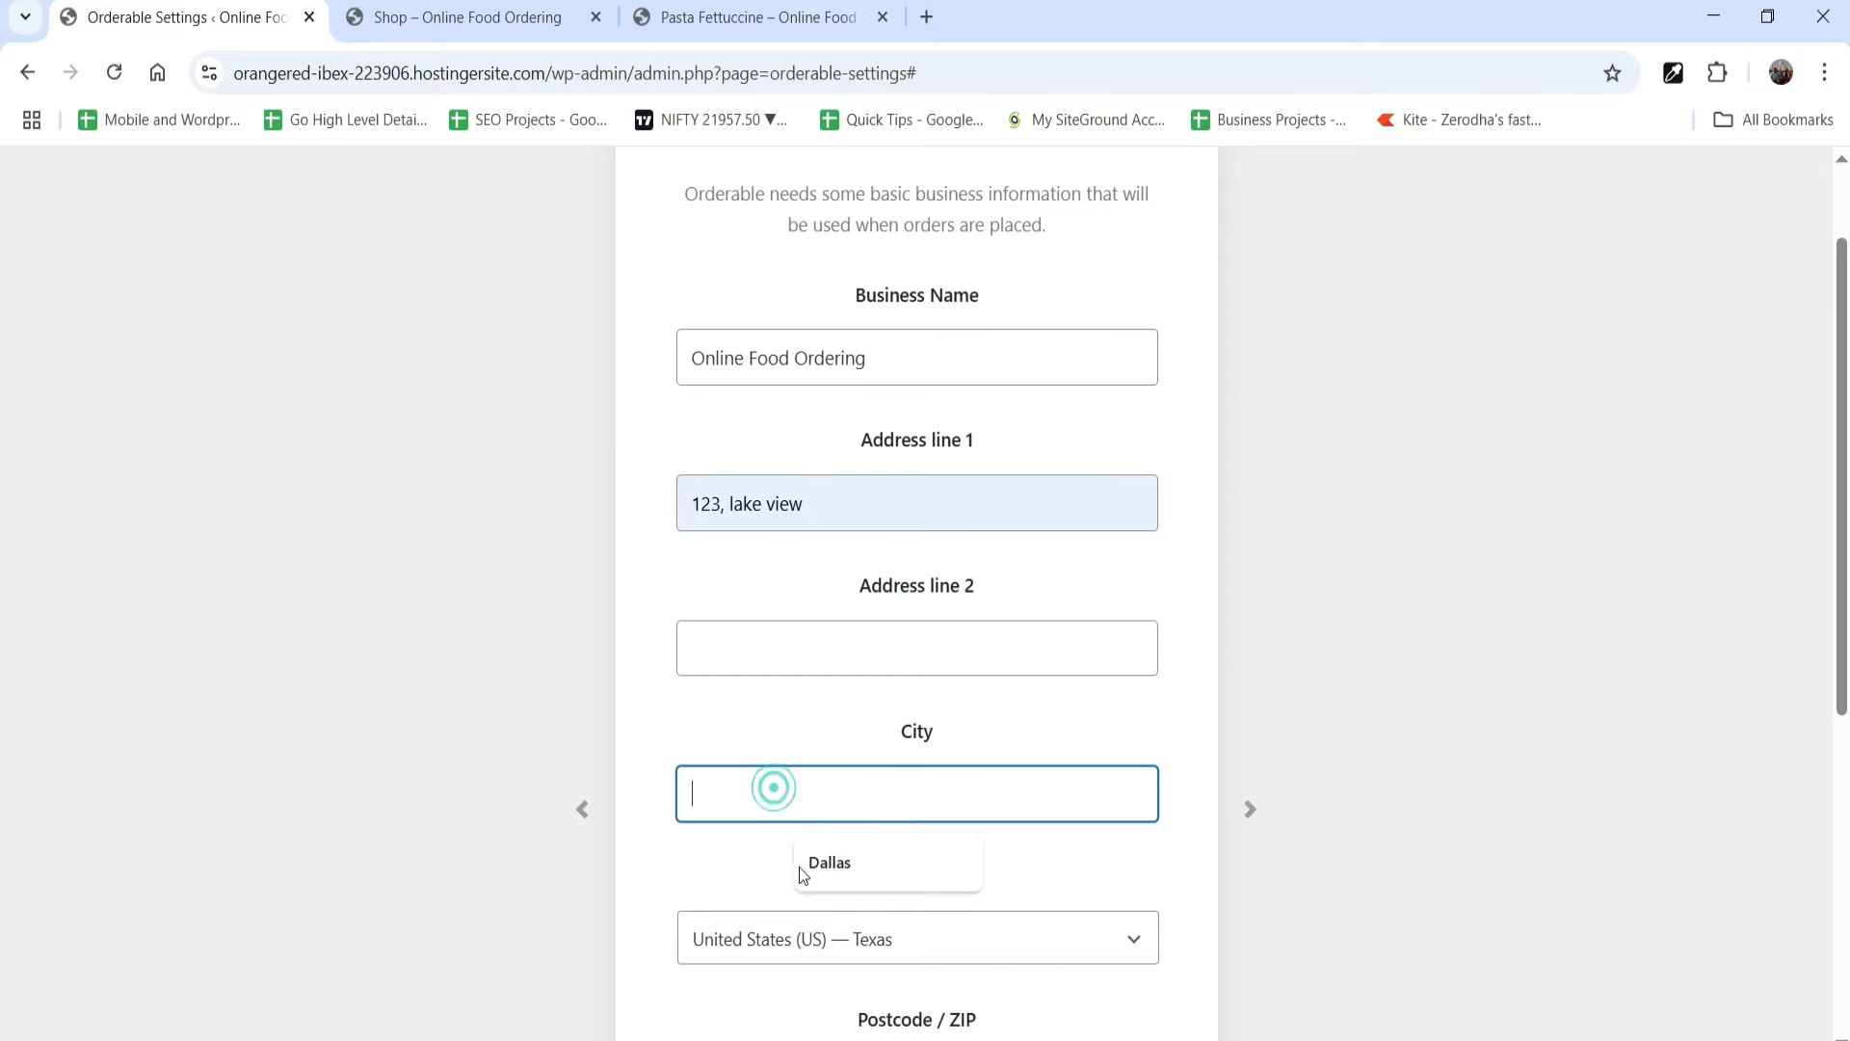
click(806, 872)
scroll(854, 663, down, 5)
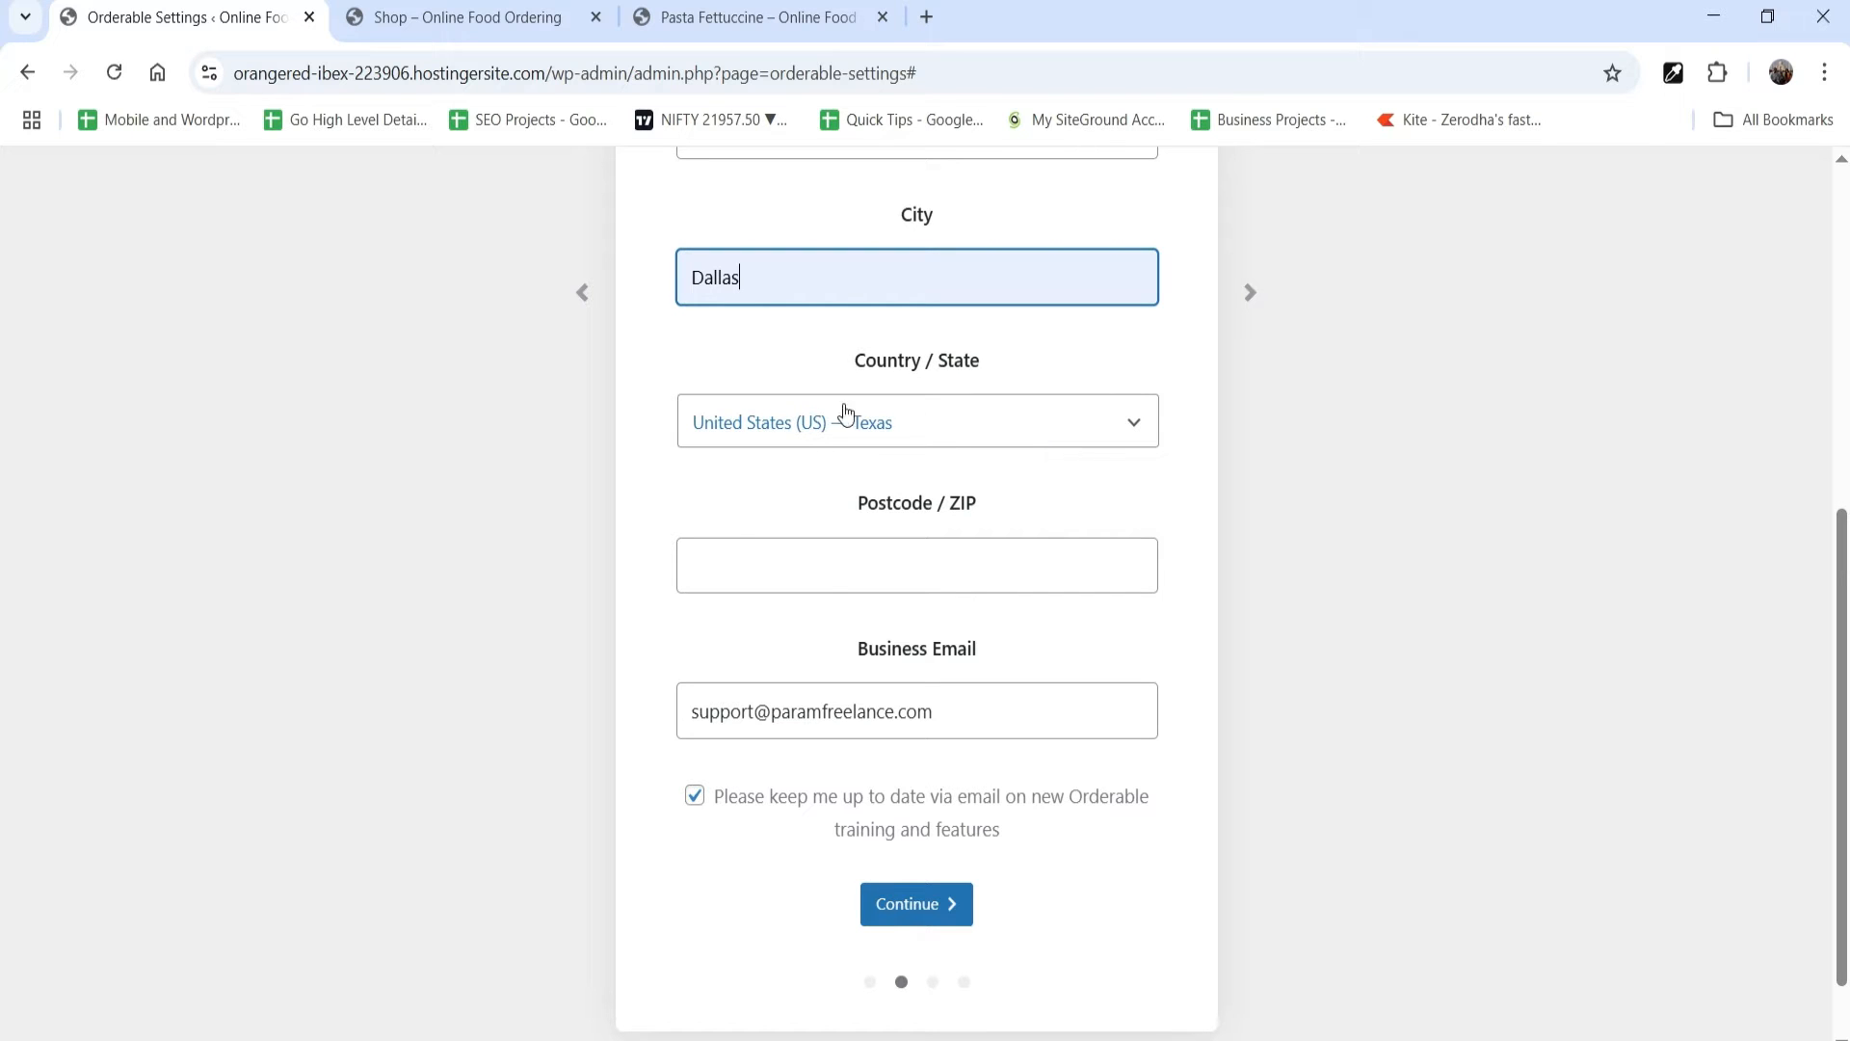
click(800, 579)
click(846, 638)
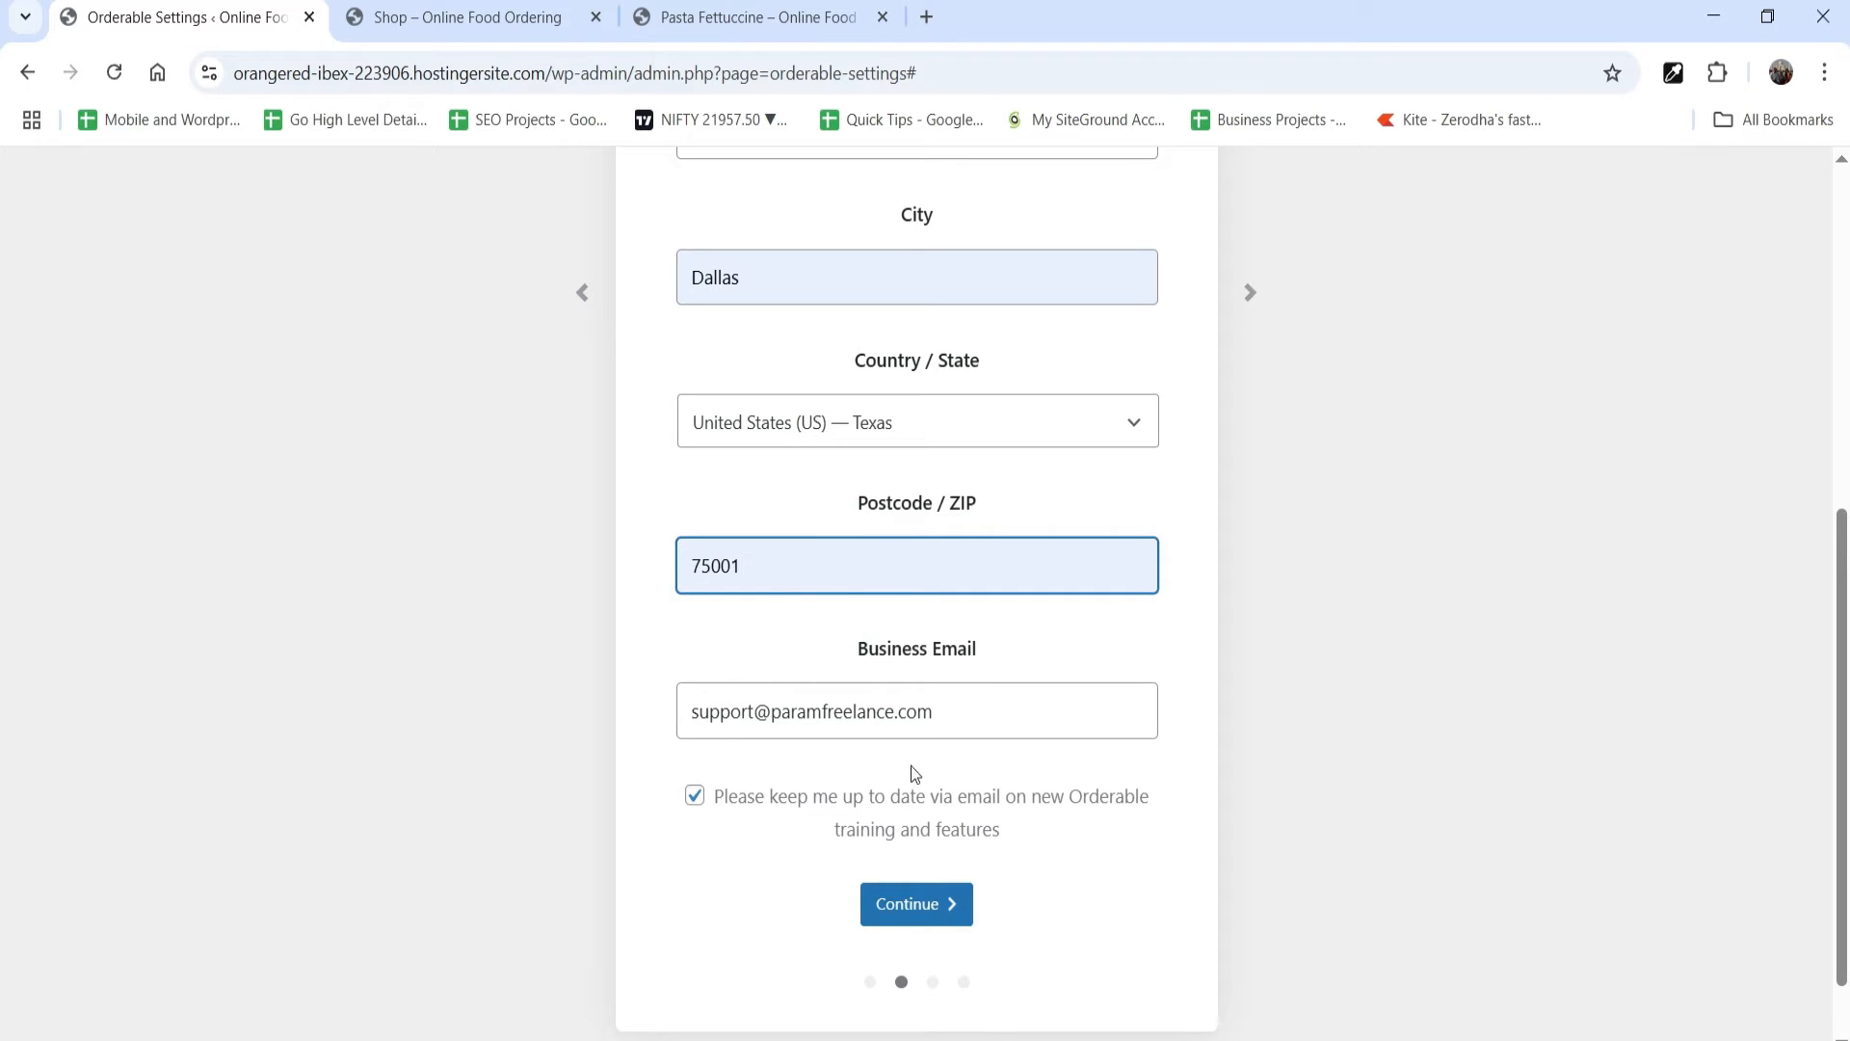
click(695, 806)
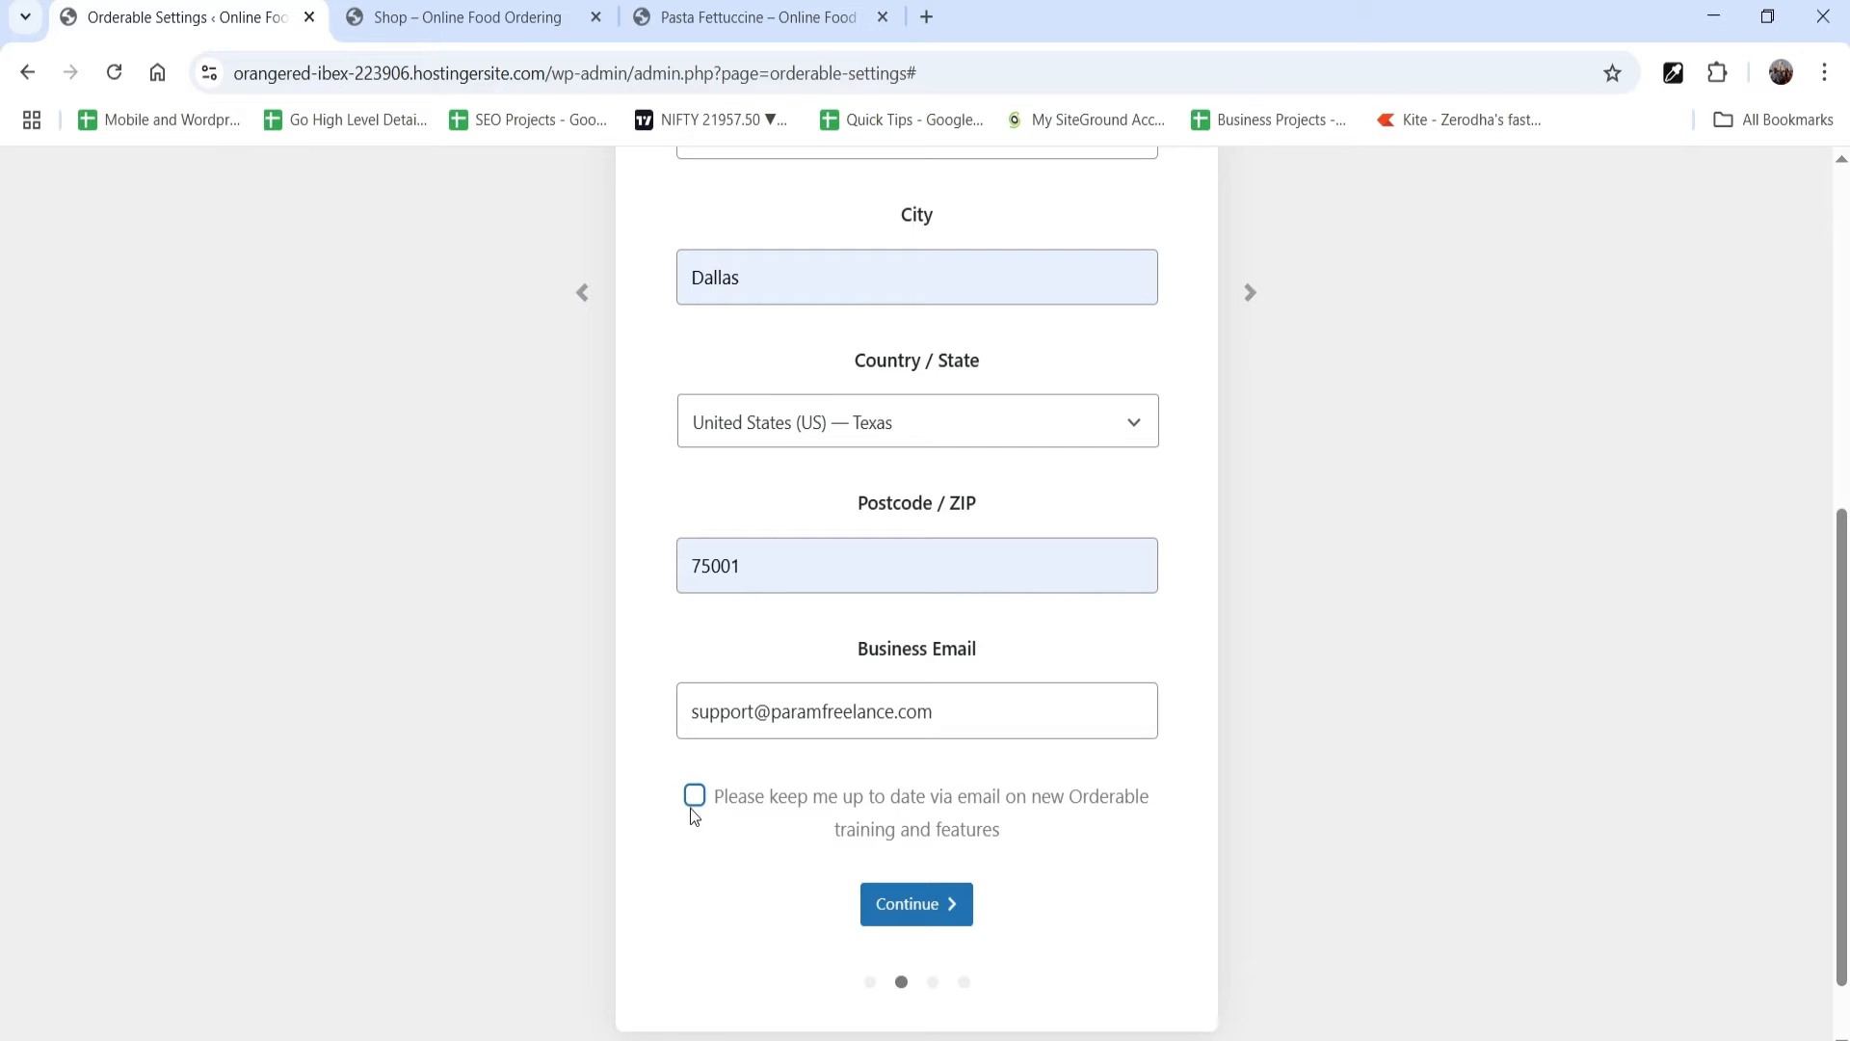
click(933, 904)
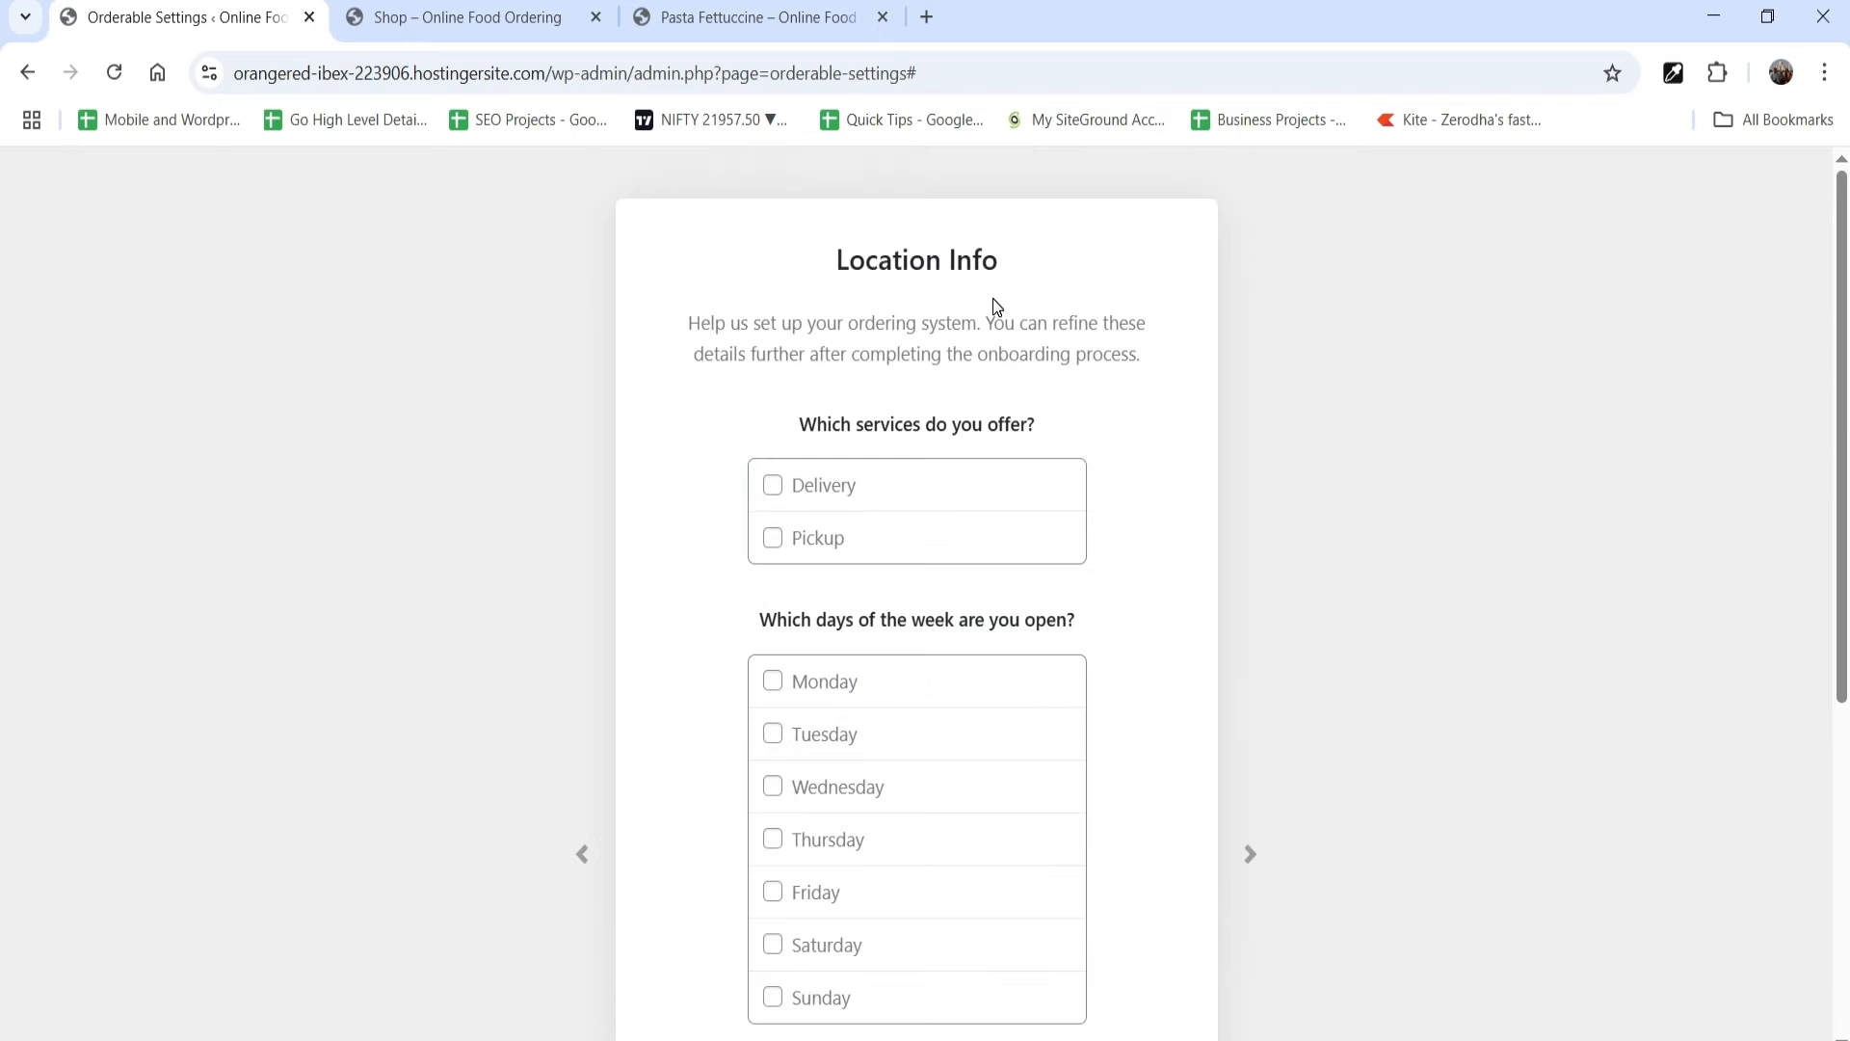
Step: Offer both Delivery and Pickup services and mark the business as open every day from Monday to Sunday
click(927, 489)
click(773, 537)
scroll(1113, 629, down, 1)
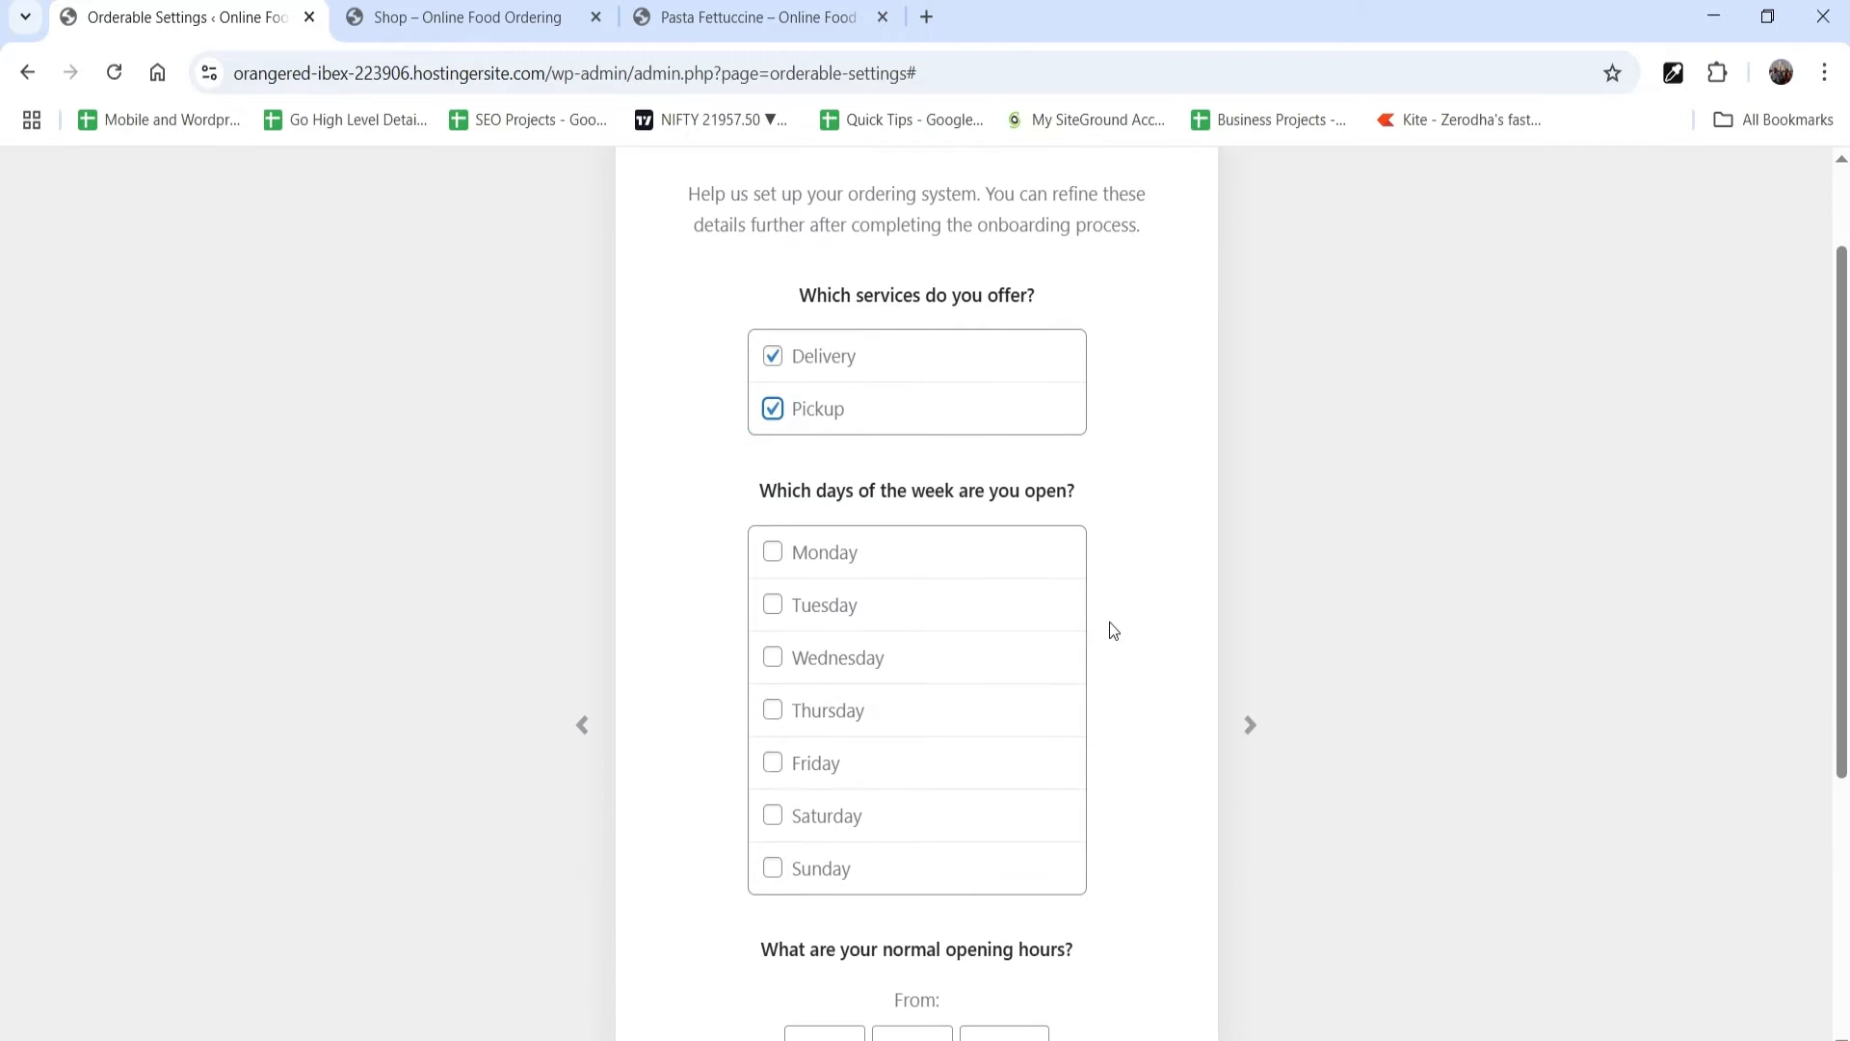
click(773, 553)
click(774, 605)
click(773, 657)
click(773, 710)
click(773, 764)
click(772, 815)
click(773, 868)
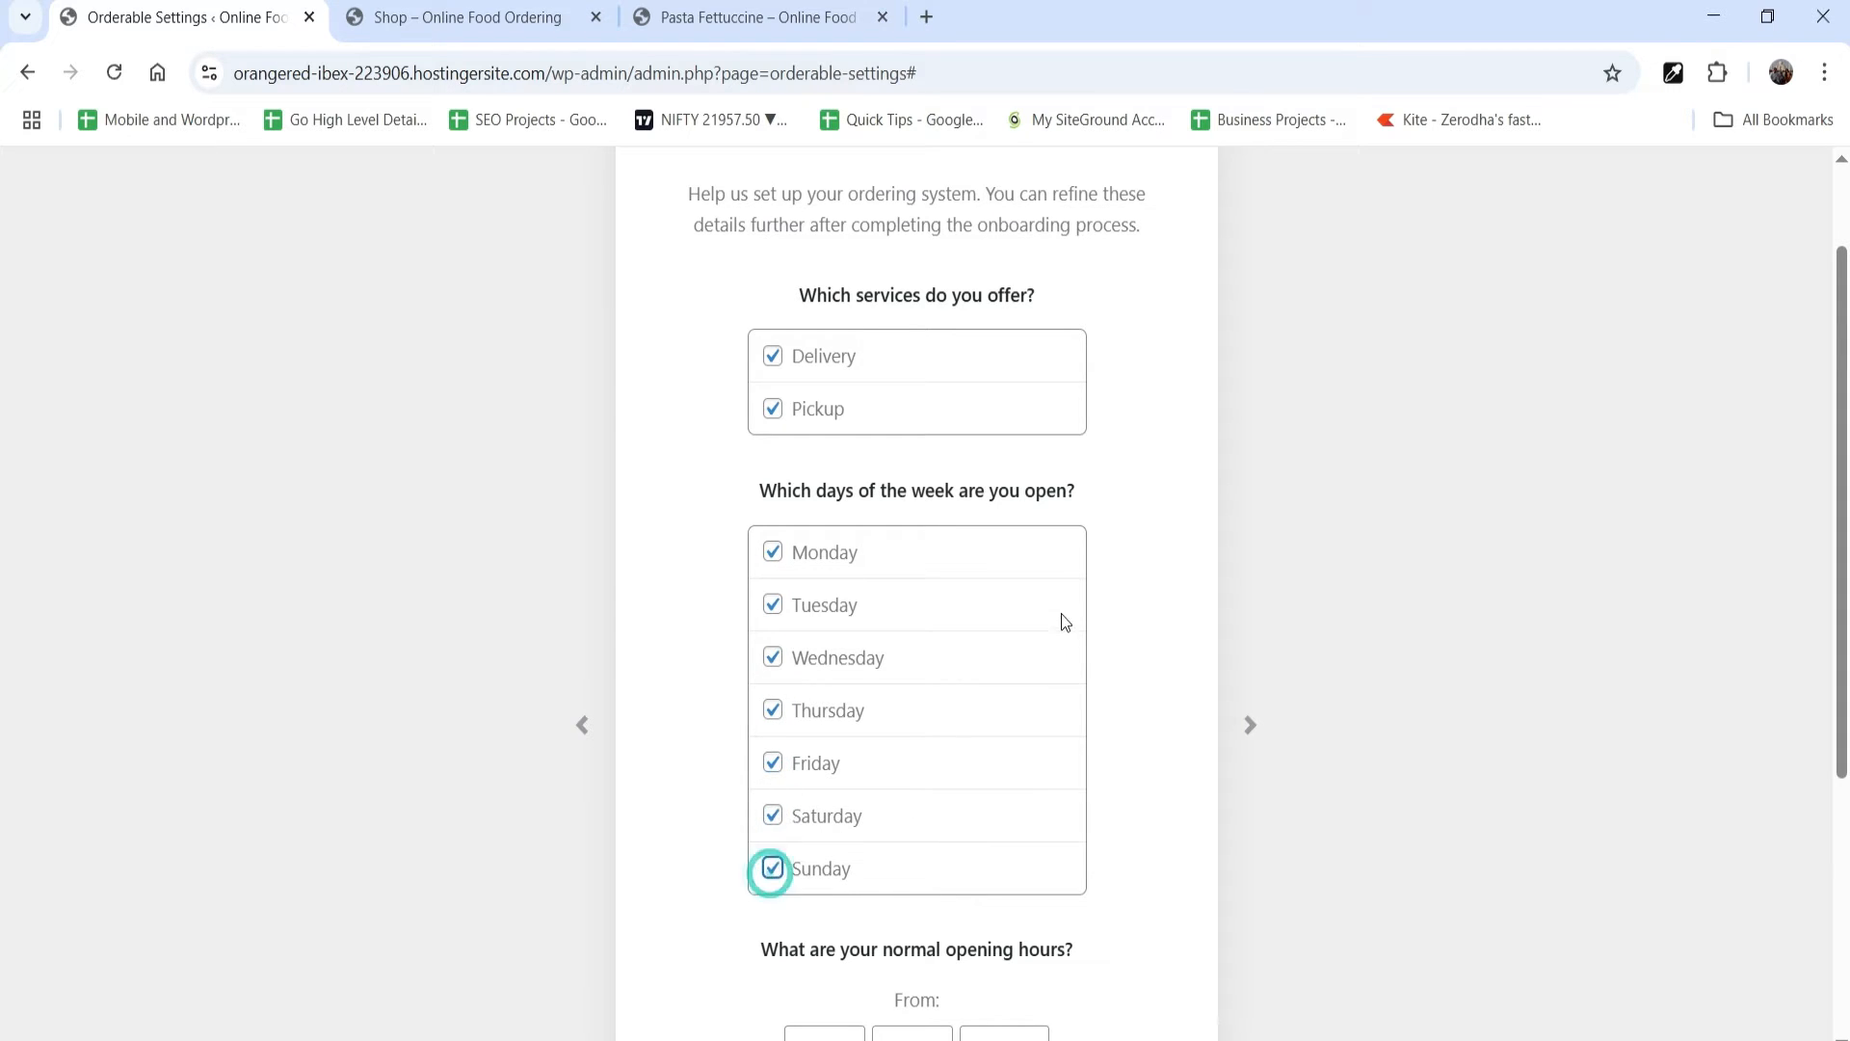
Step: Set the normal closing time to 11:00 PM, then save and finish the Orderable setup
scroll(1062, 620, down, 4)
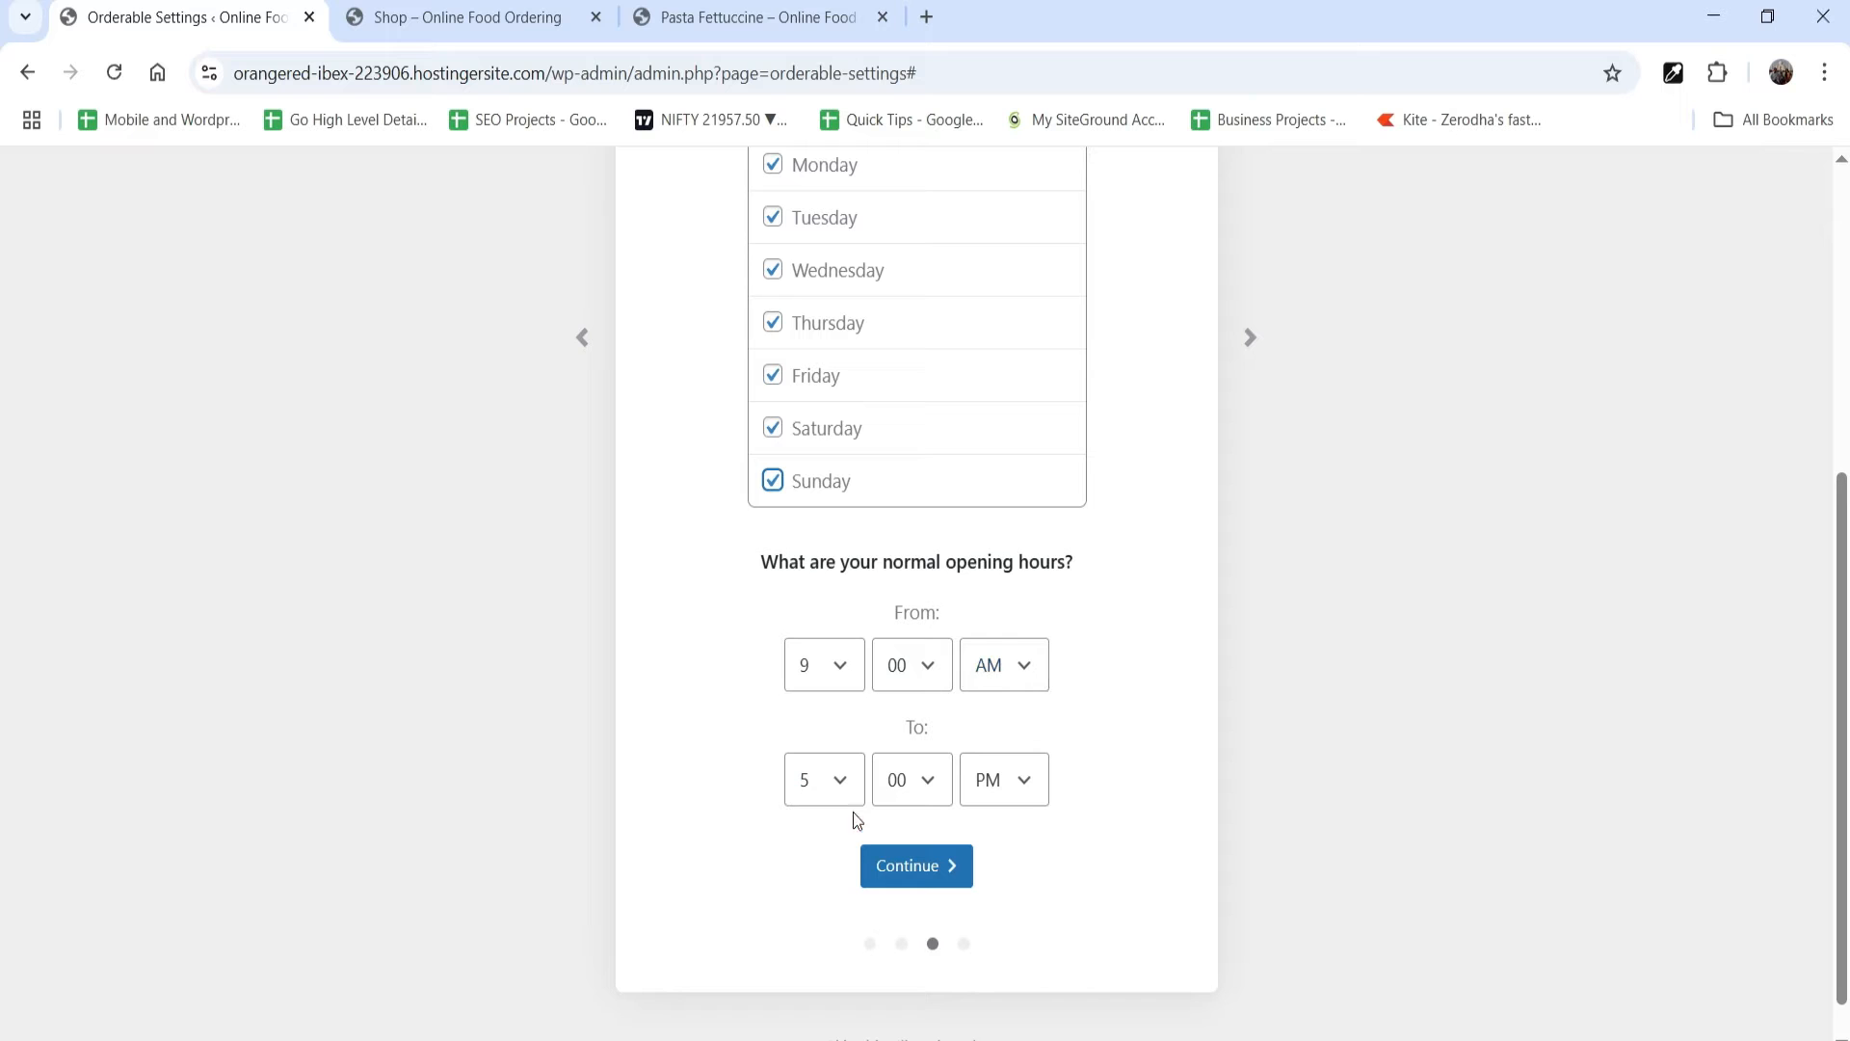
click(836, 785)
click(835, 709)
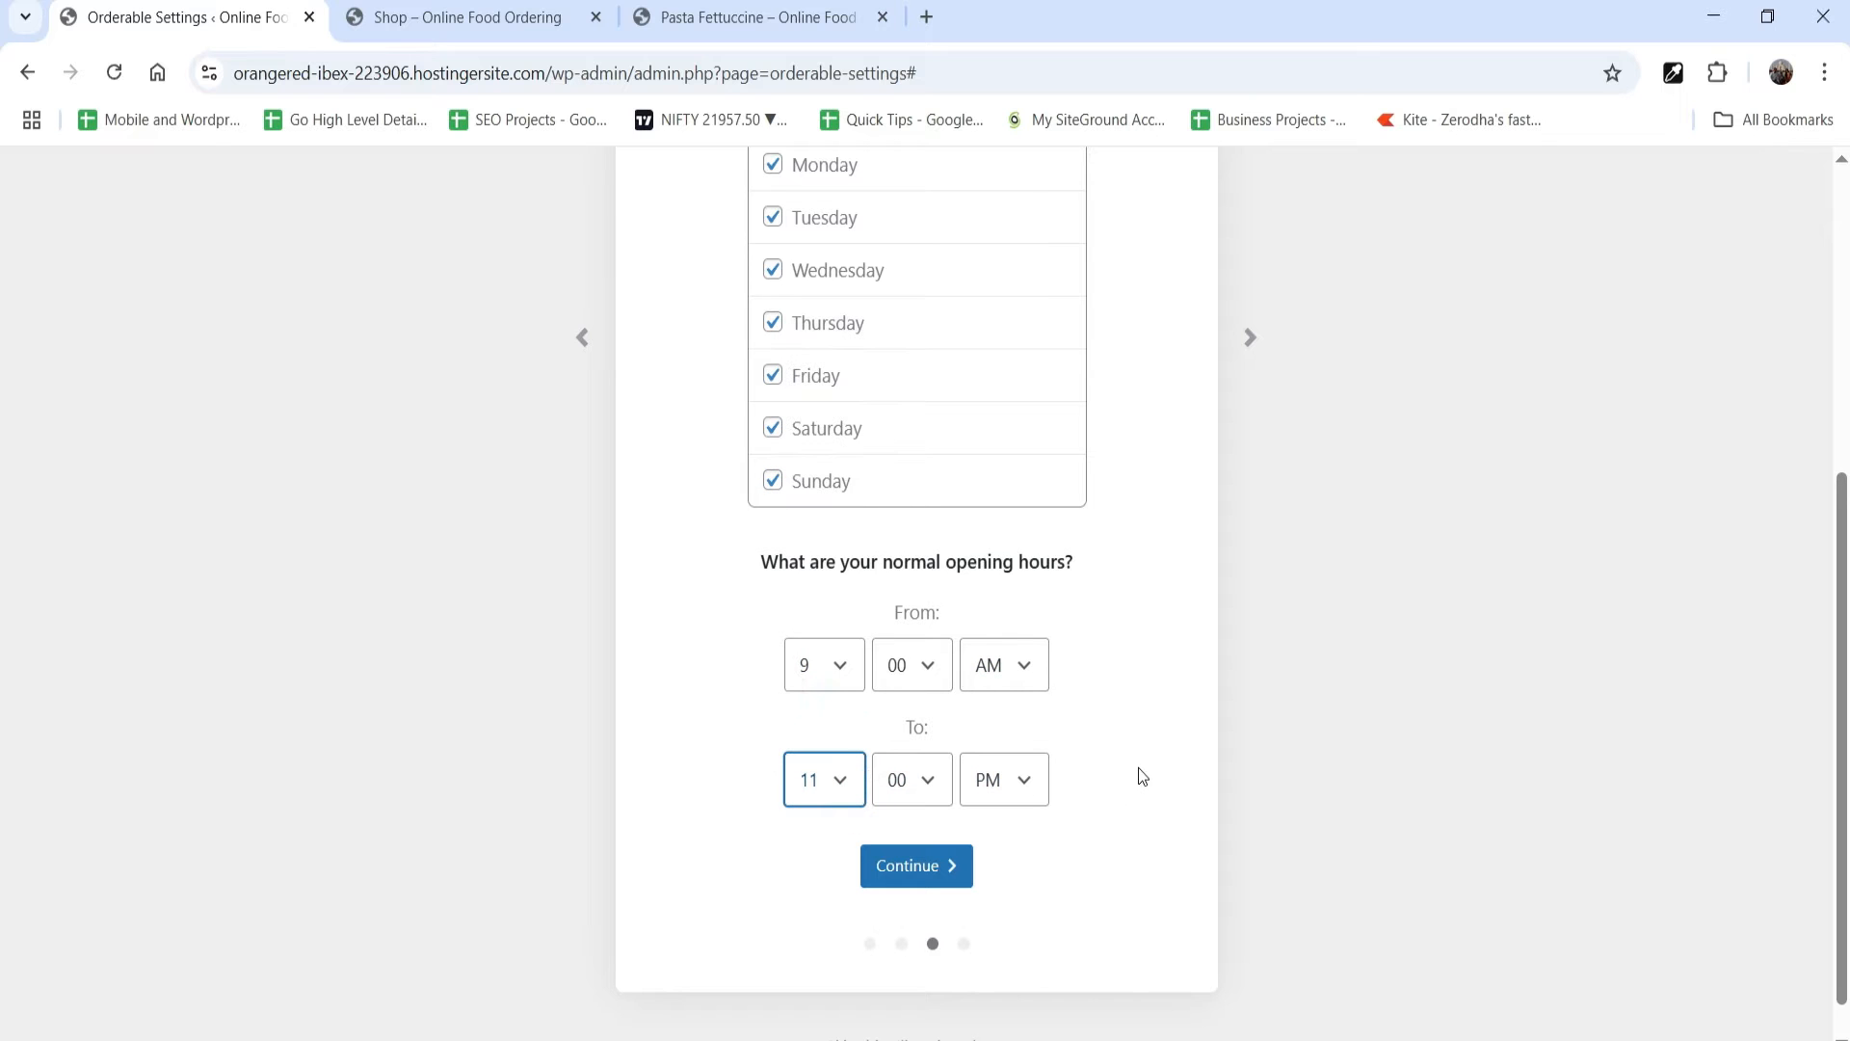
click(931, 872)
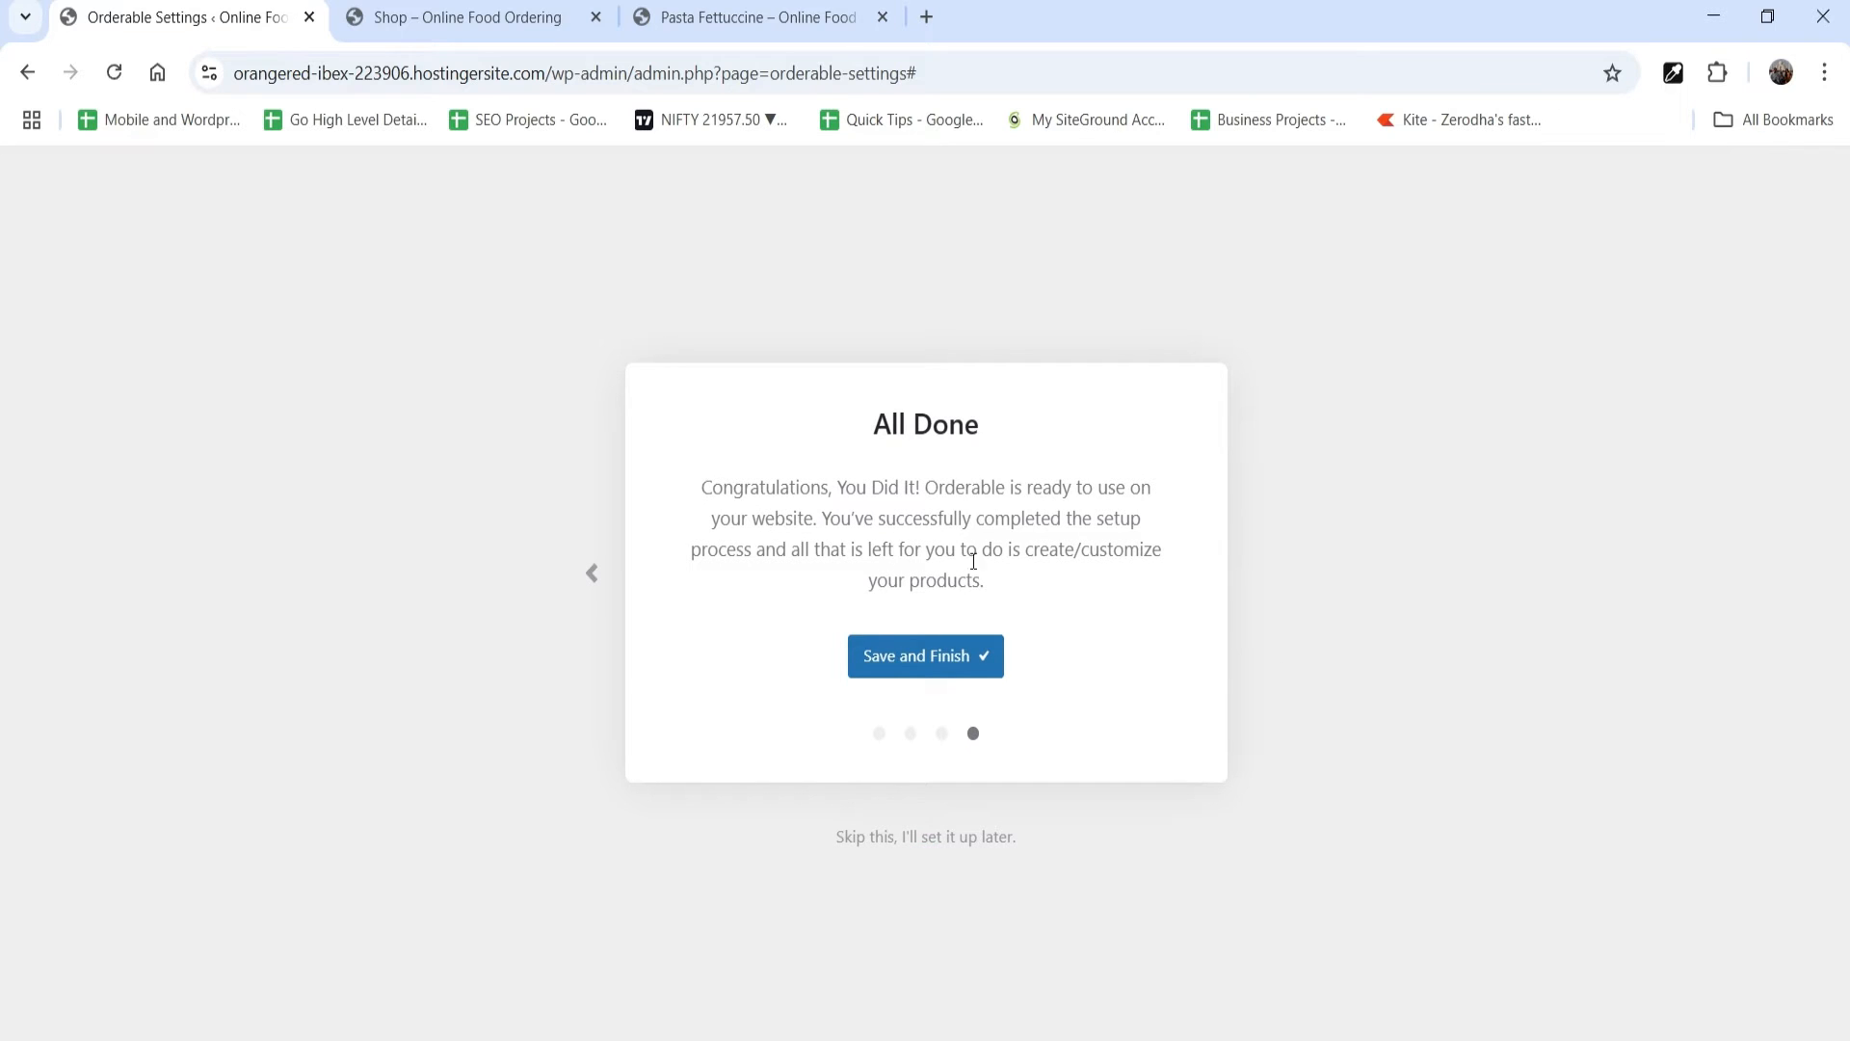
click(961, 674)
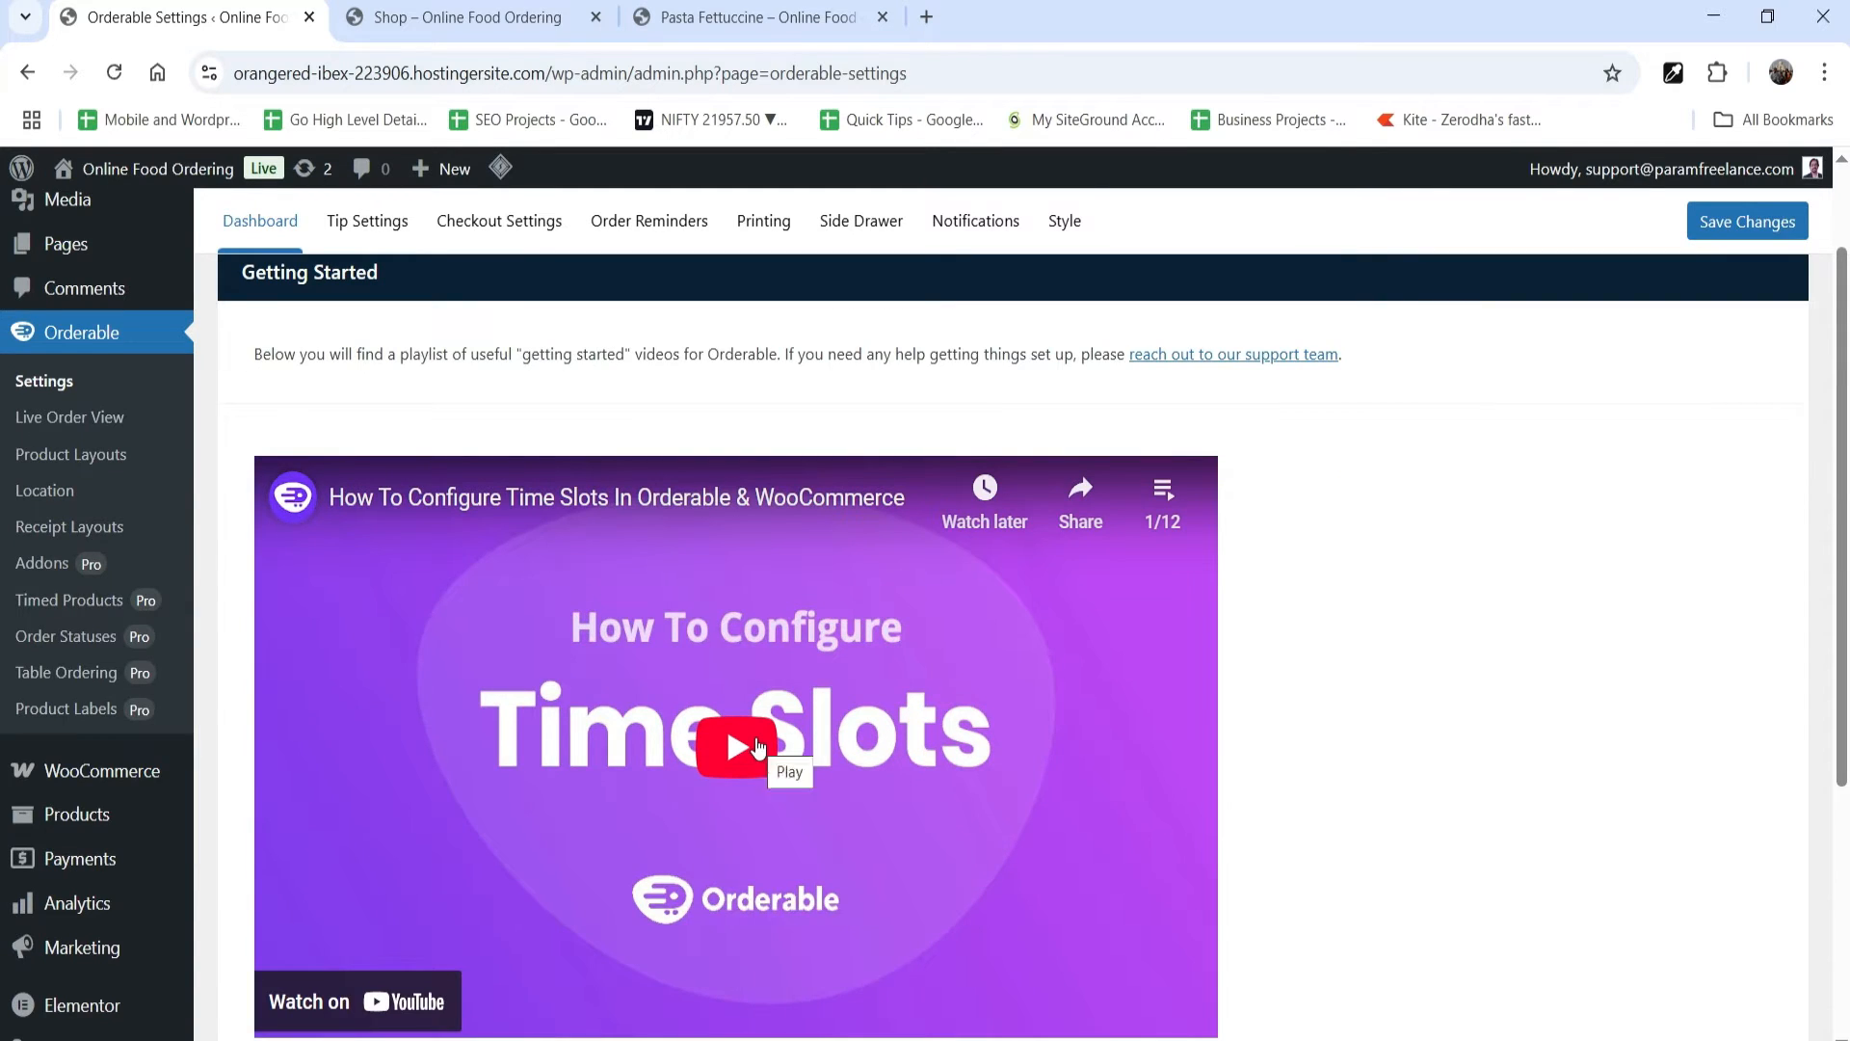
Step: Look over Orderable's Tip Settings and Checkout Settings
scroll(1676, 688, up, 1)
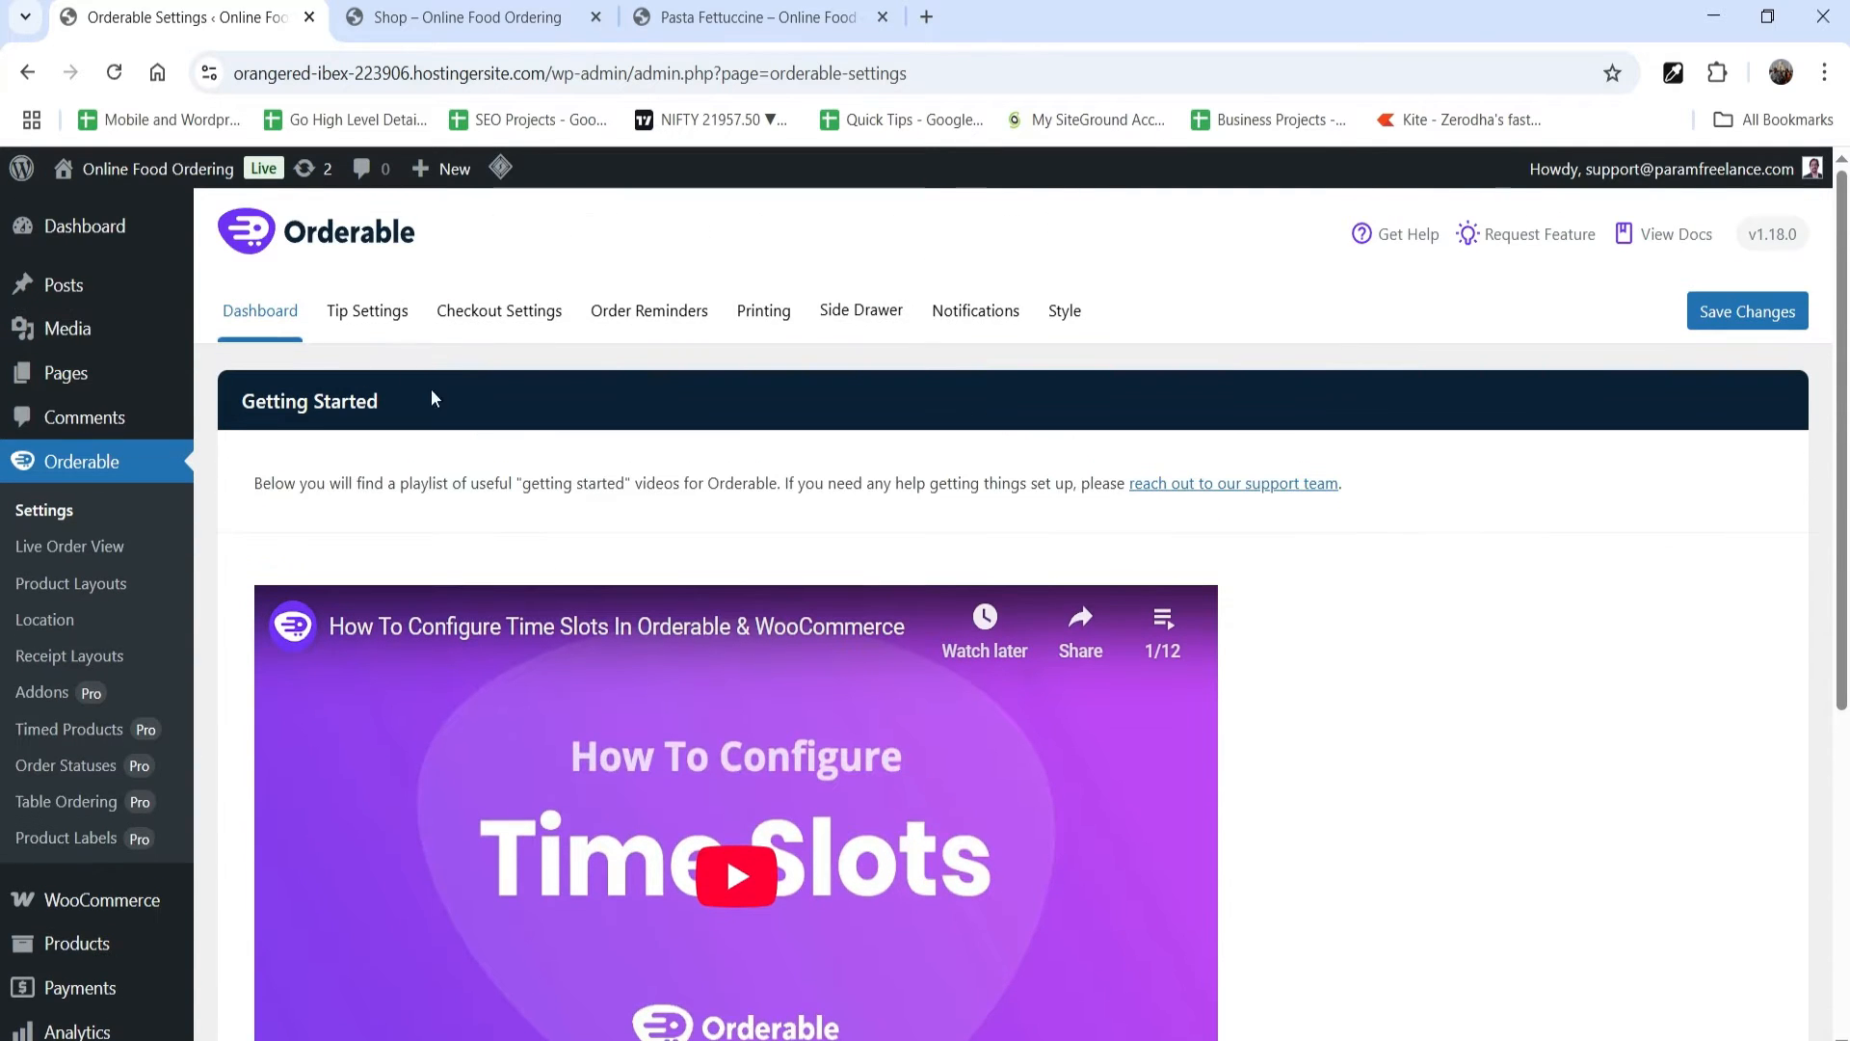
click(367, 318)
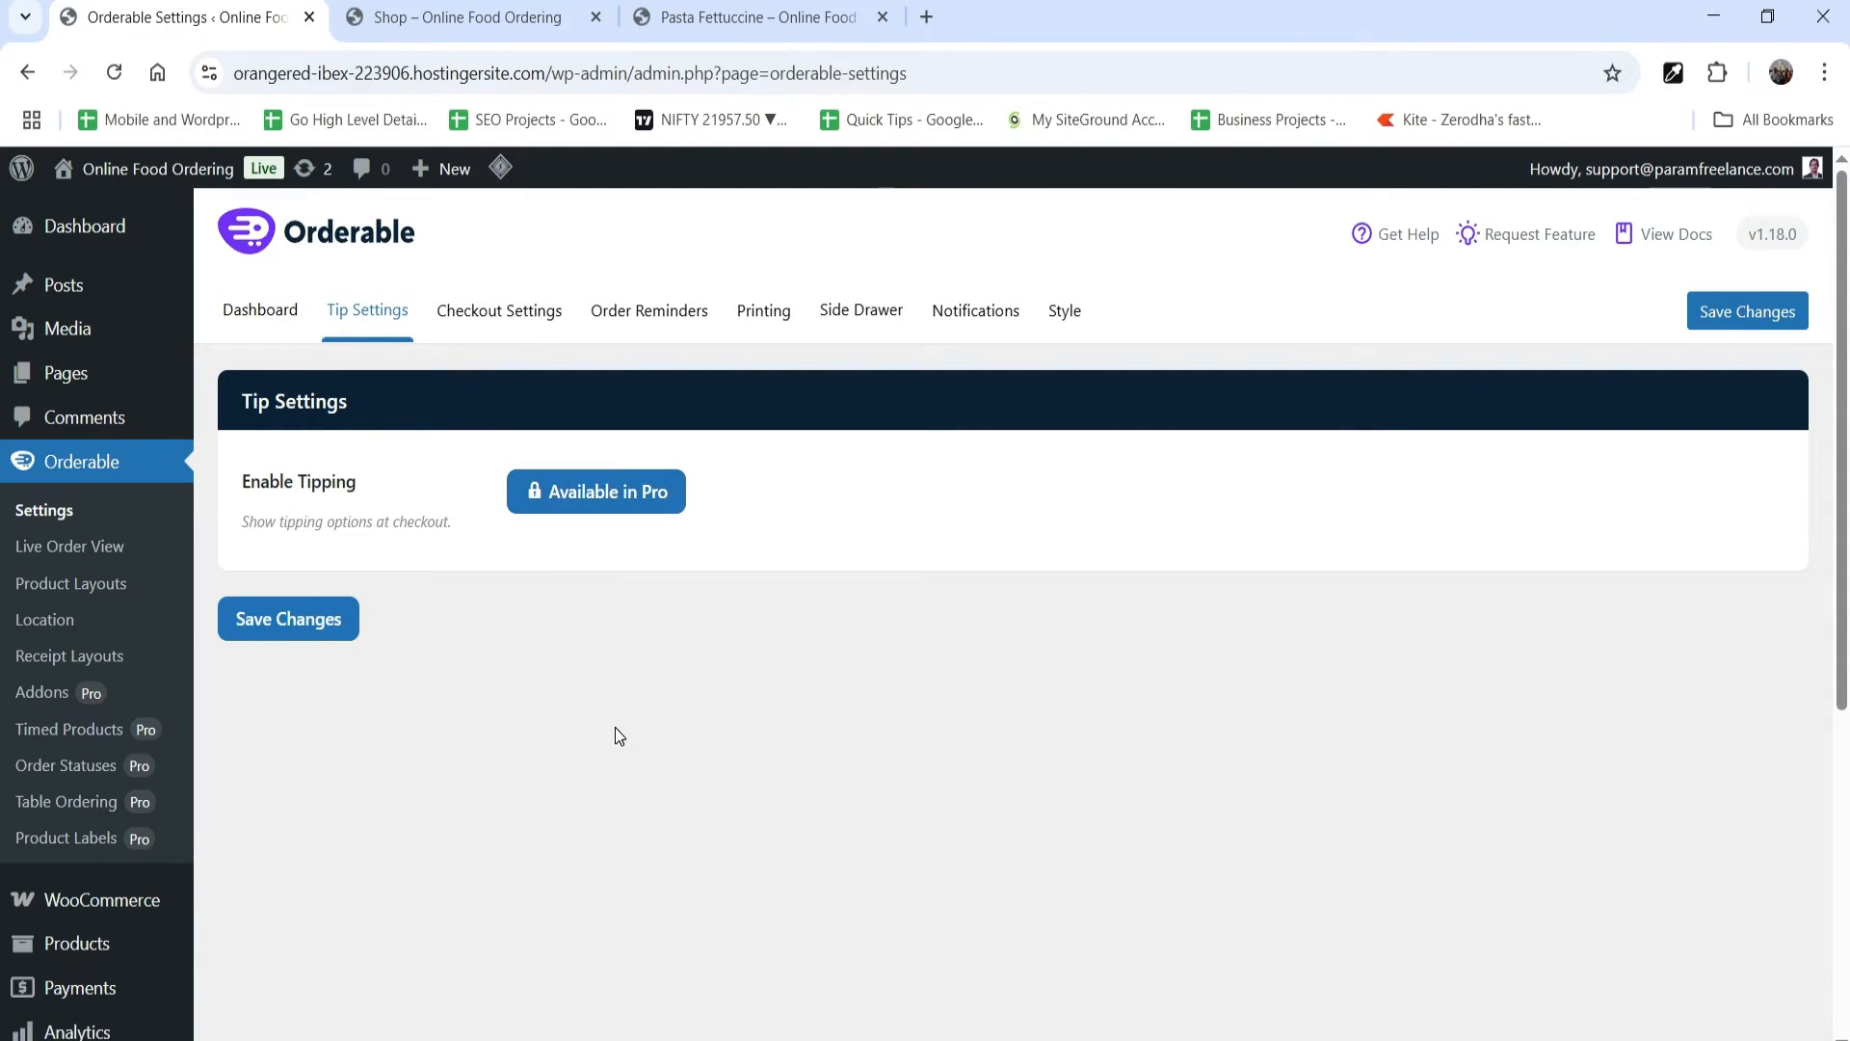
click(453, 299)
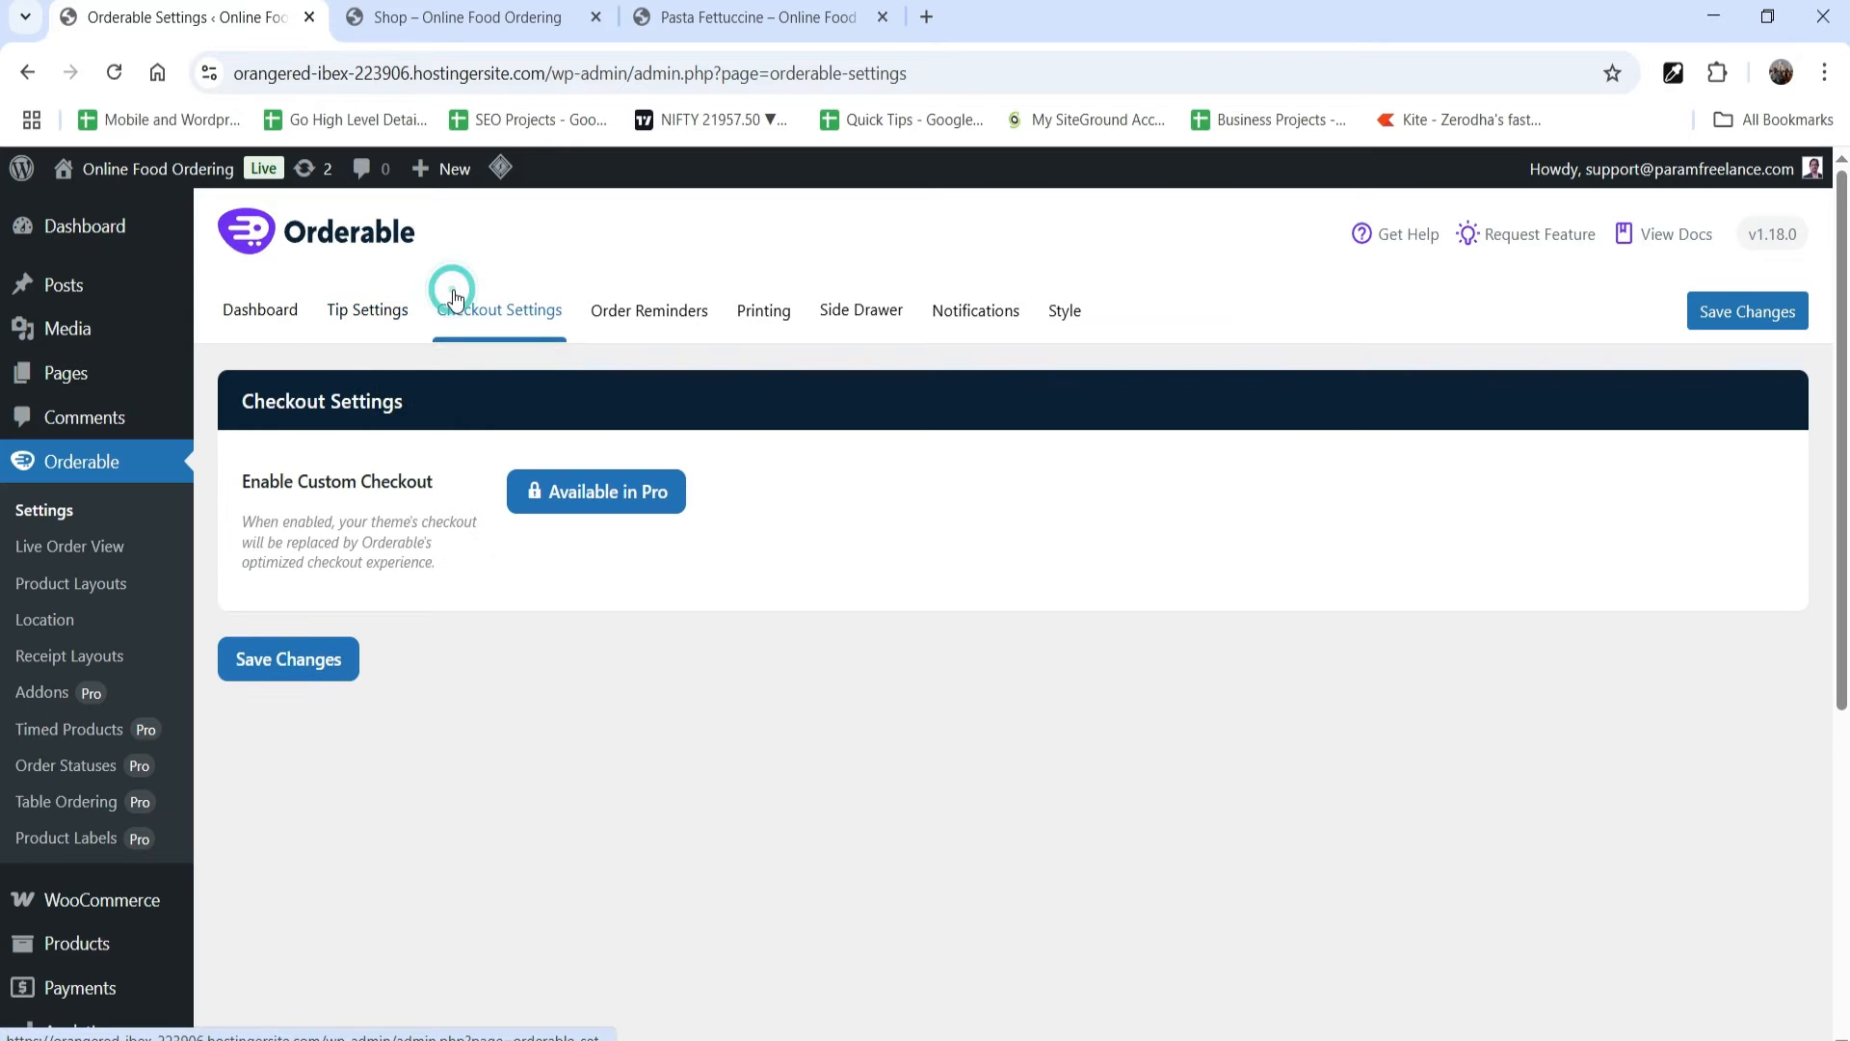
Step: Try enabling order date/time reminders, review their frequency, maximum number and email text options, and disable the reminders again
click(636, 326)
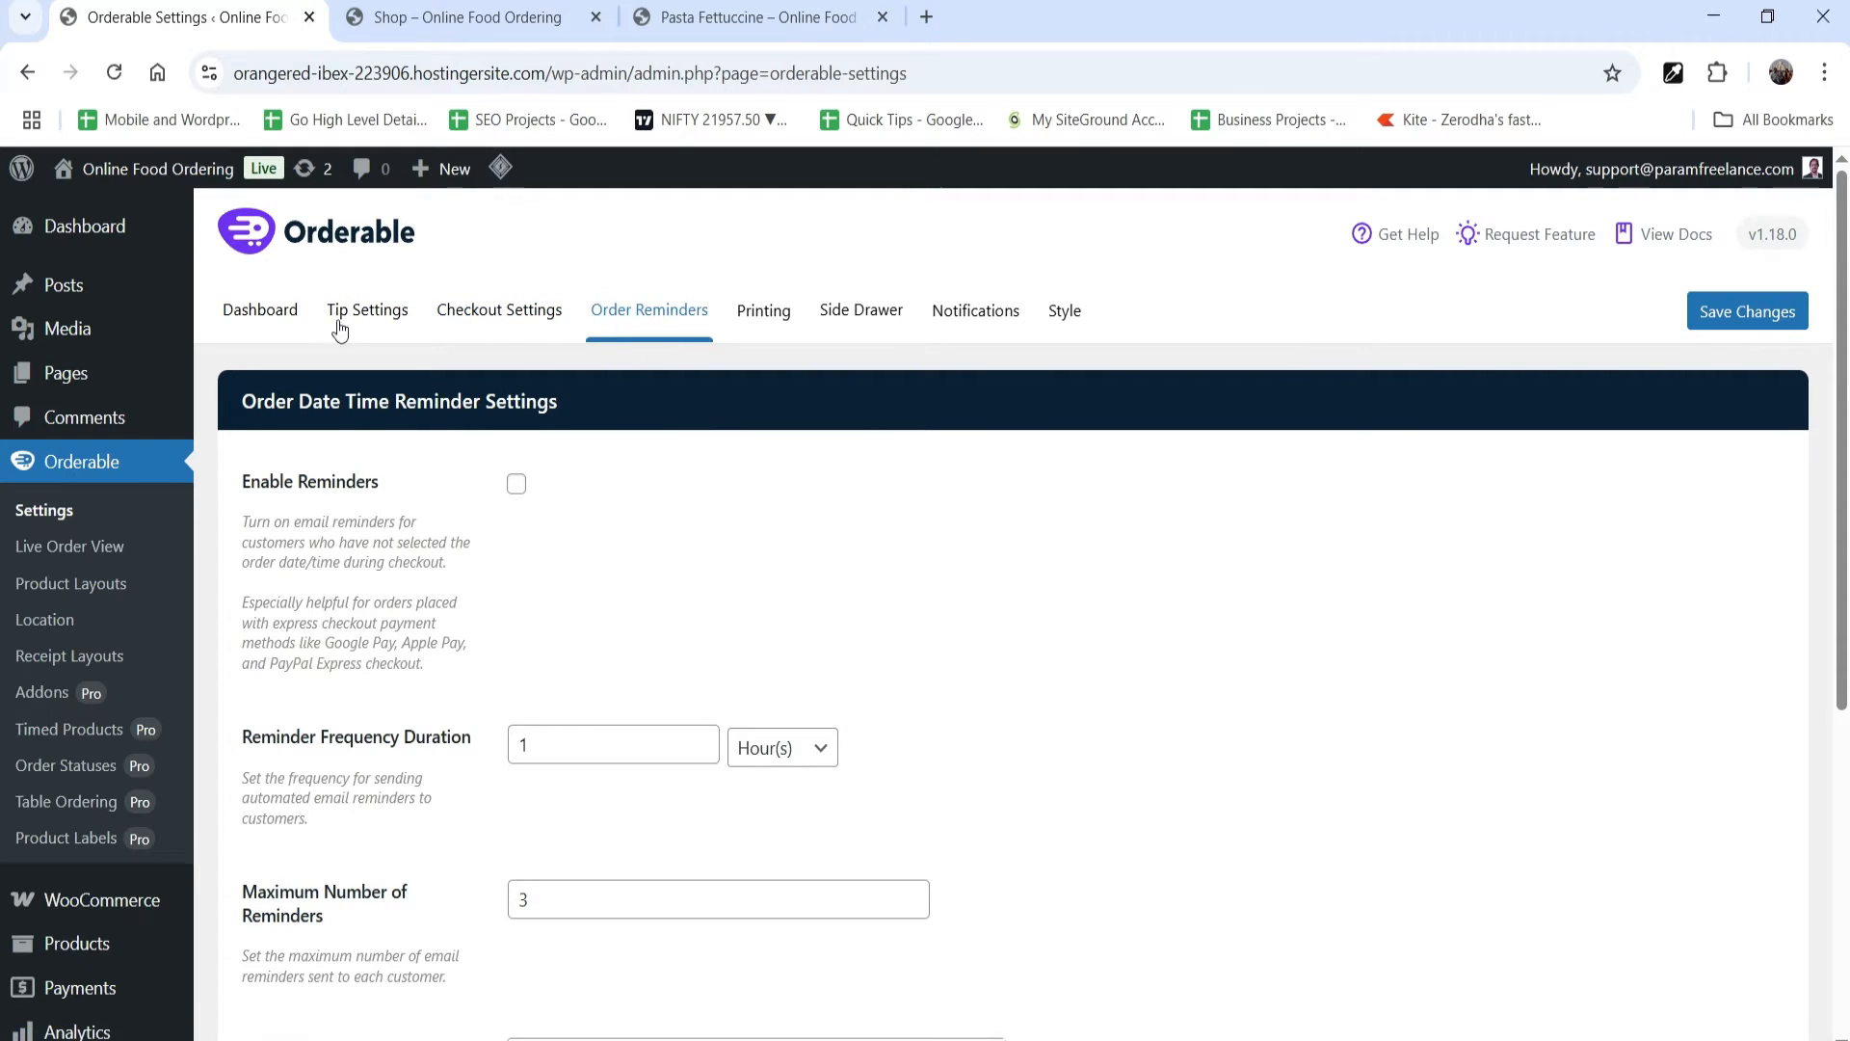
click(516, 483)
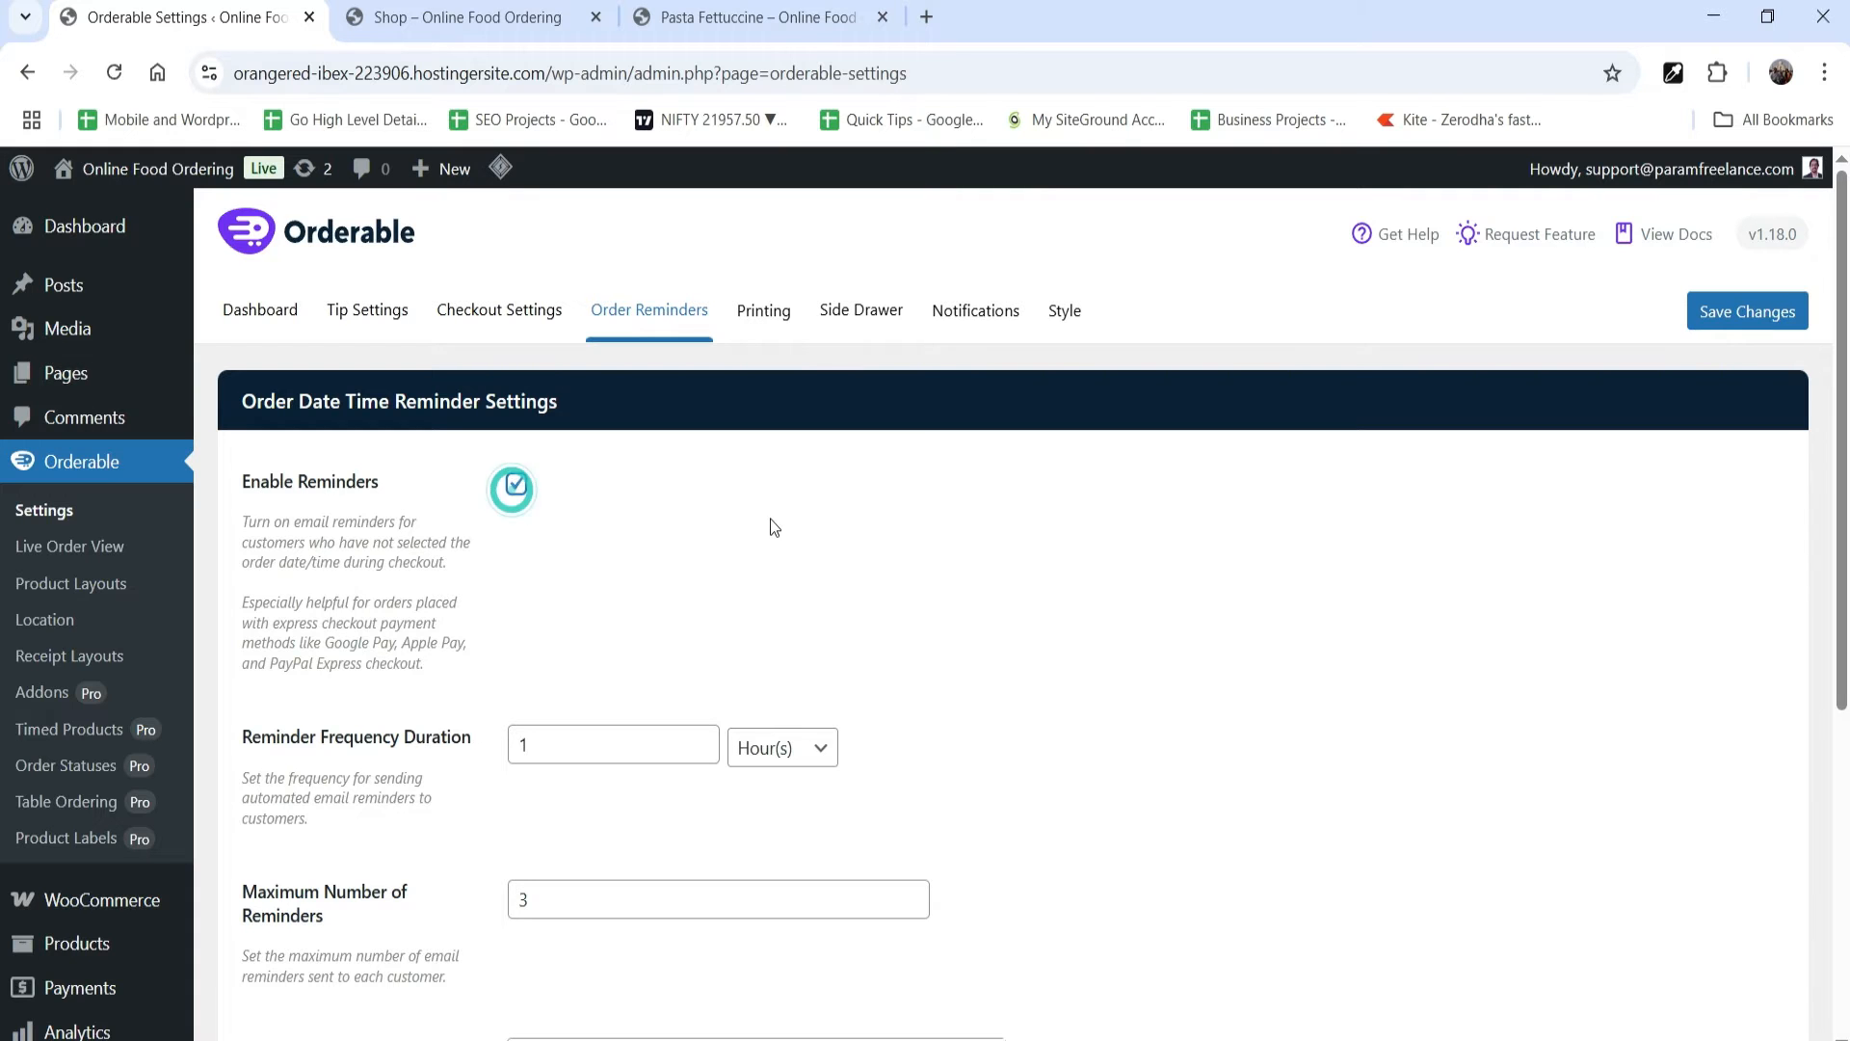
scroll(771, 521, down, 3)
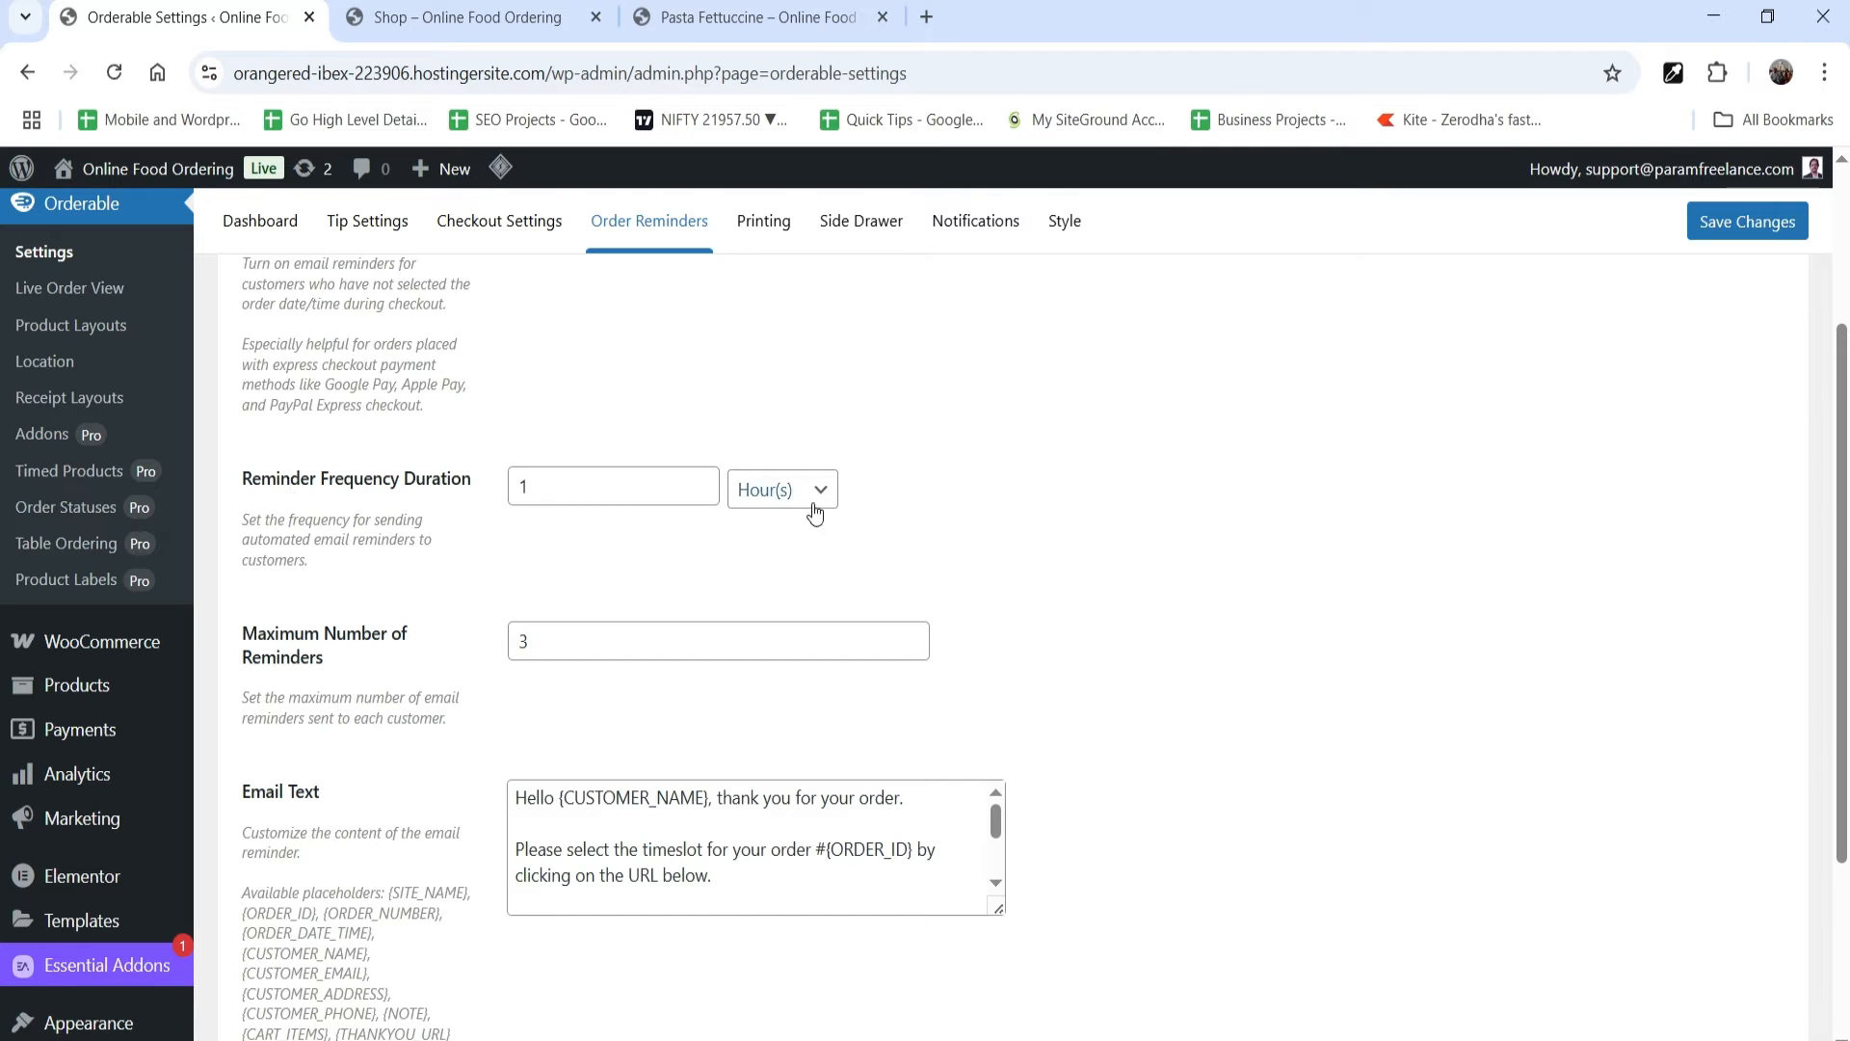
scroll(340, 680, down, 3)
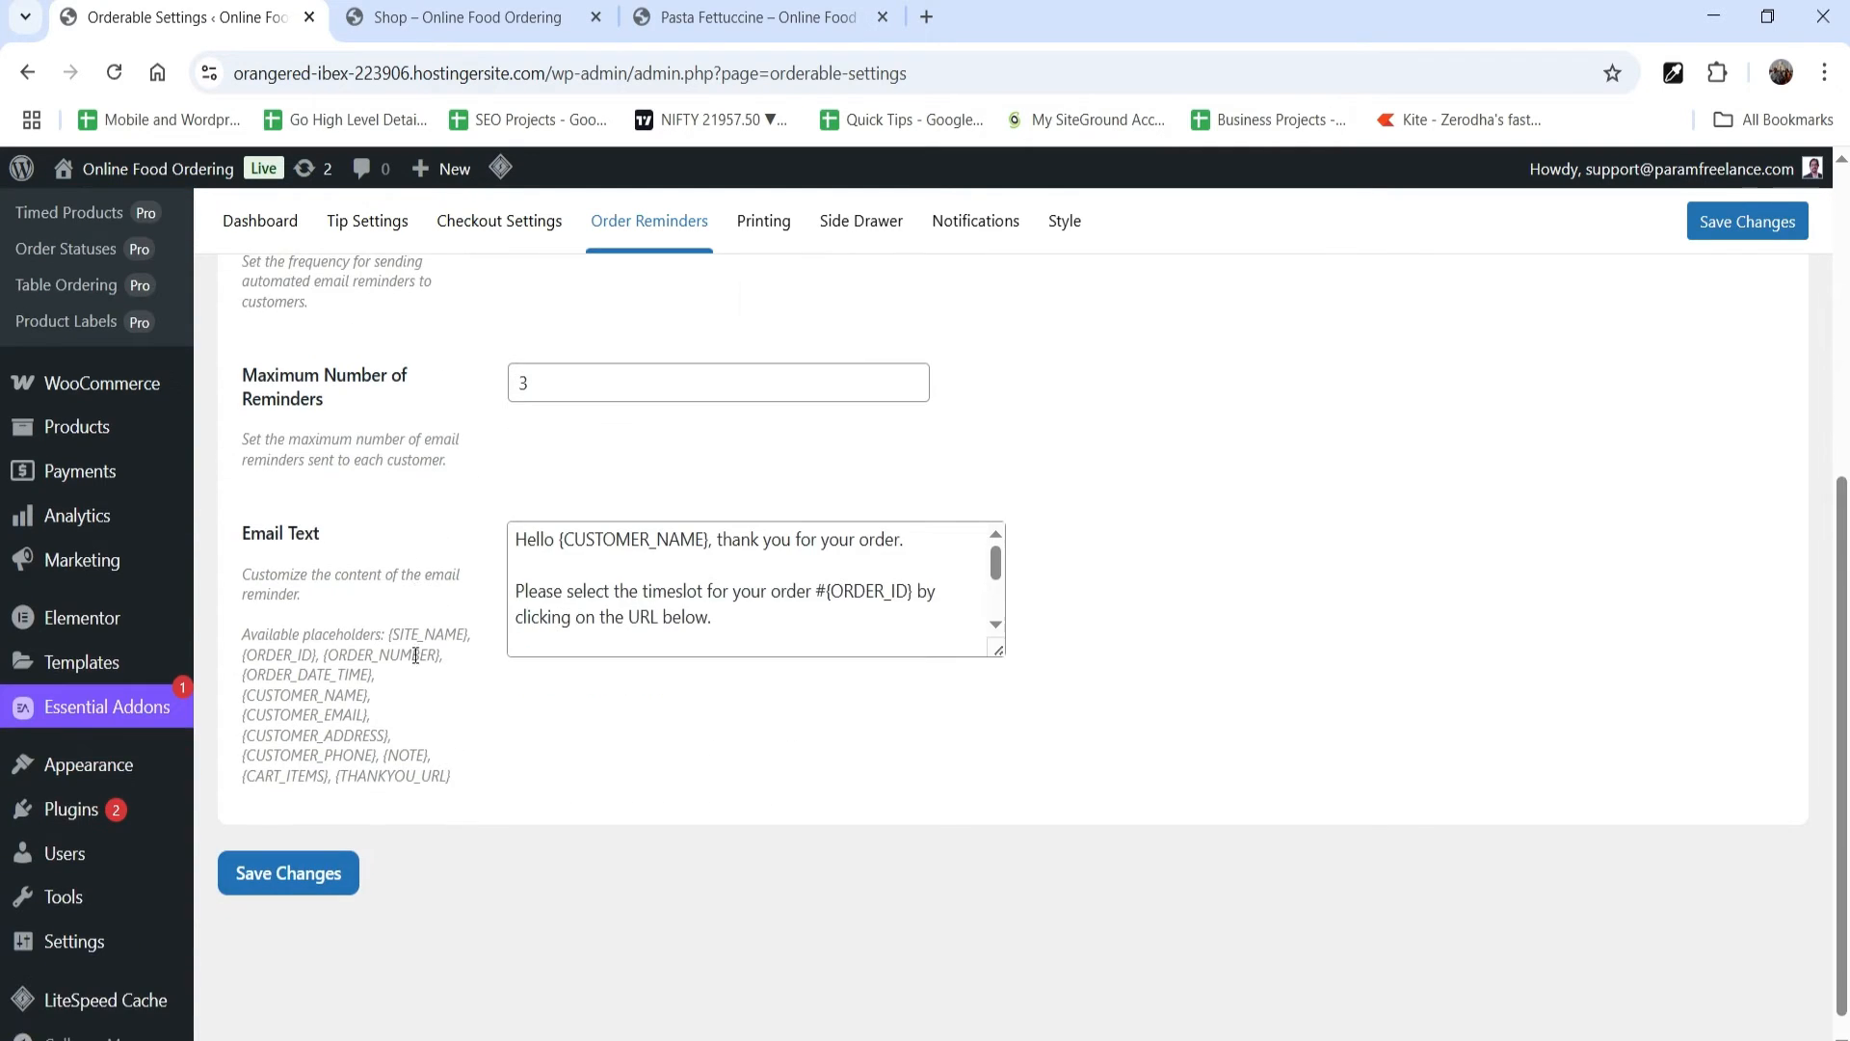
click(732, 591)
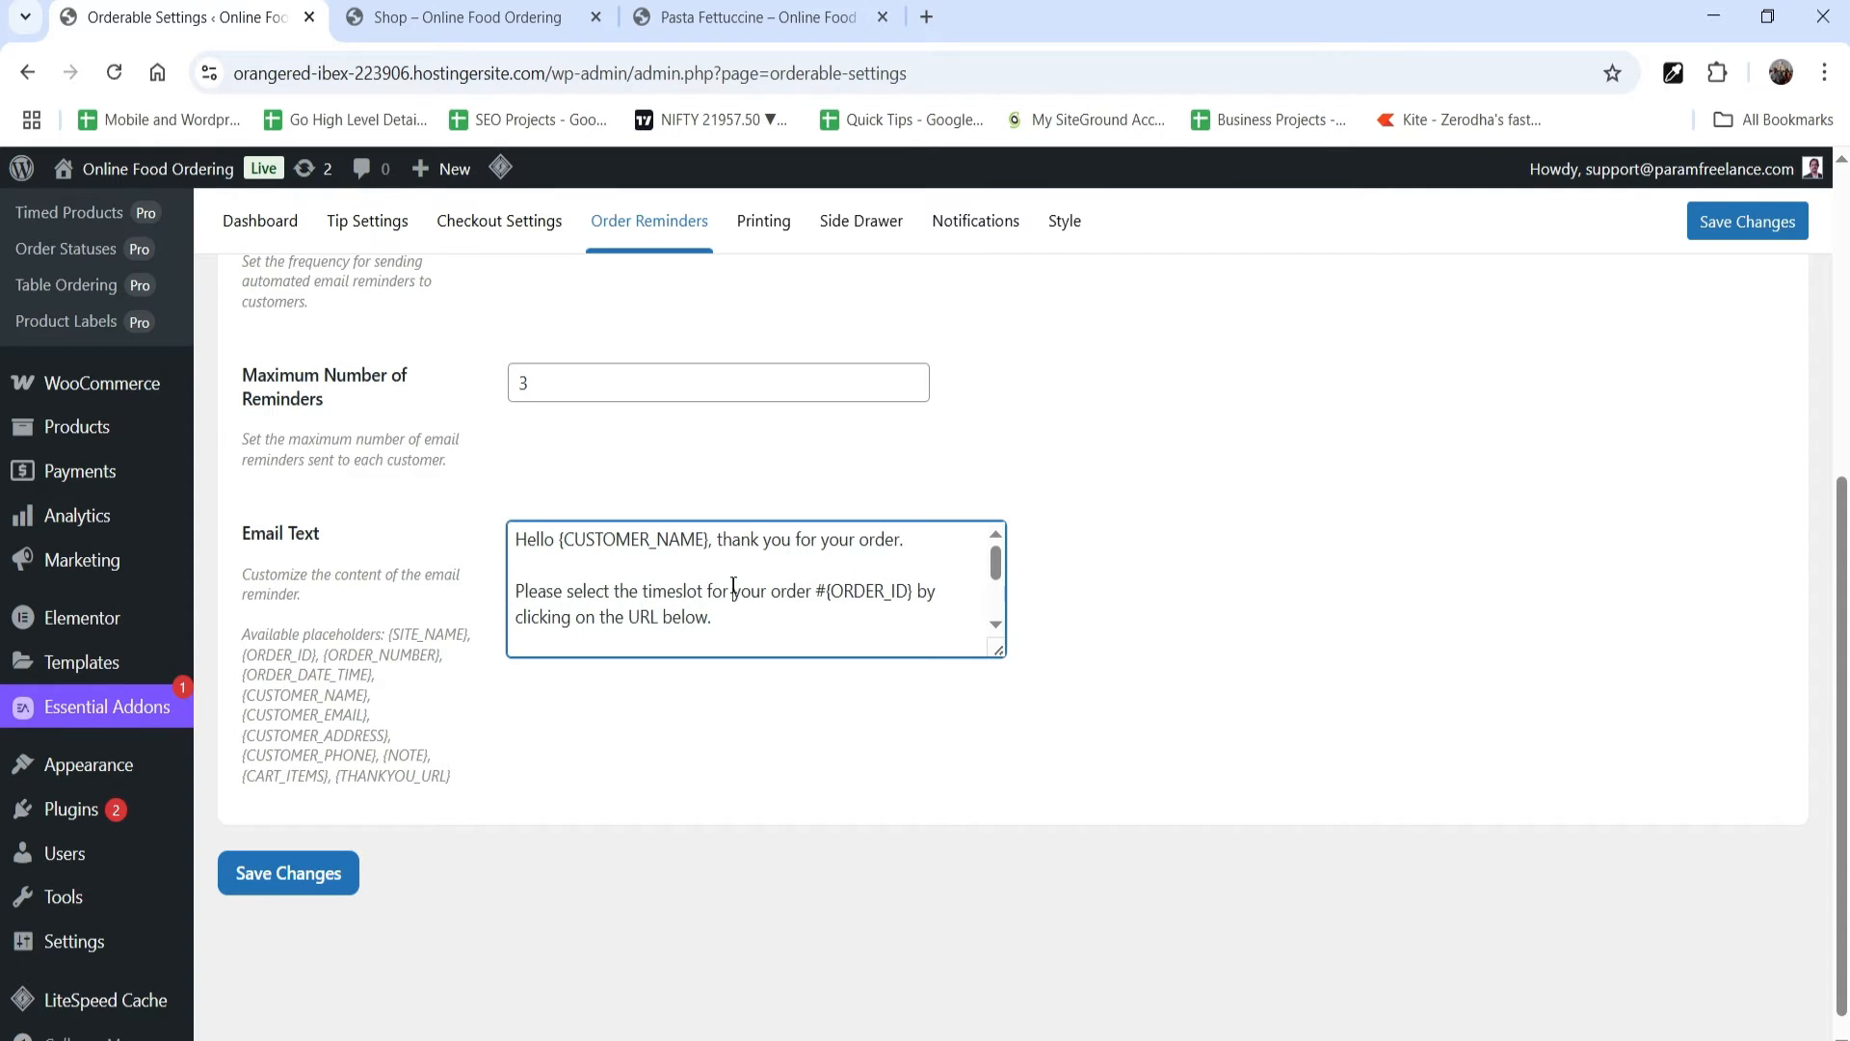
scroll(735, 578, down, 3)
scroll(761, 566, up, 3)
scroll(1109, 603, up, 6)
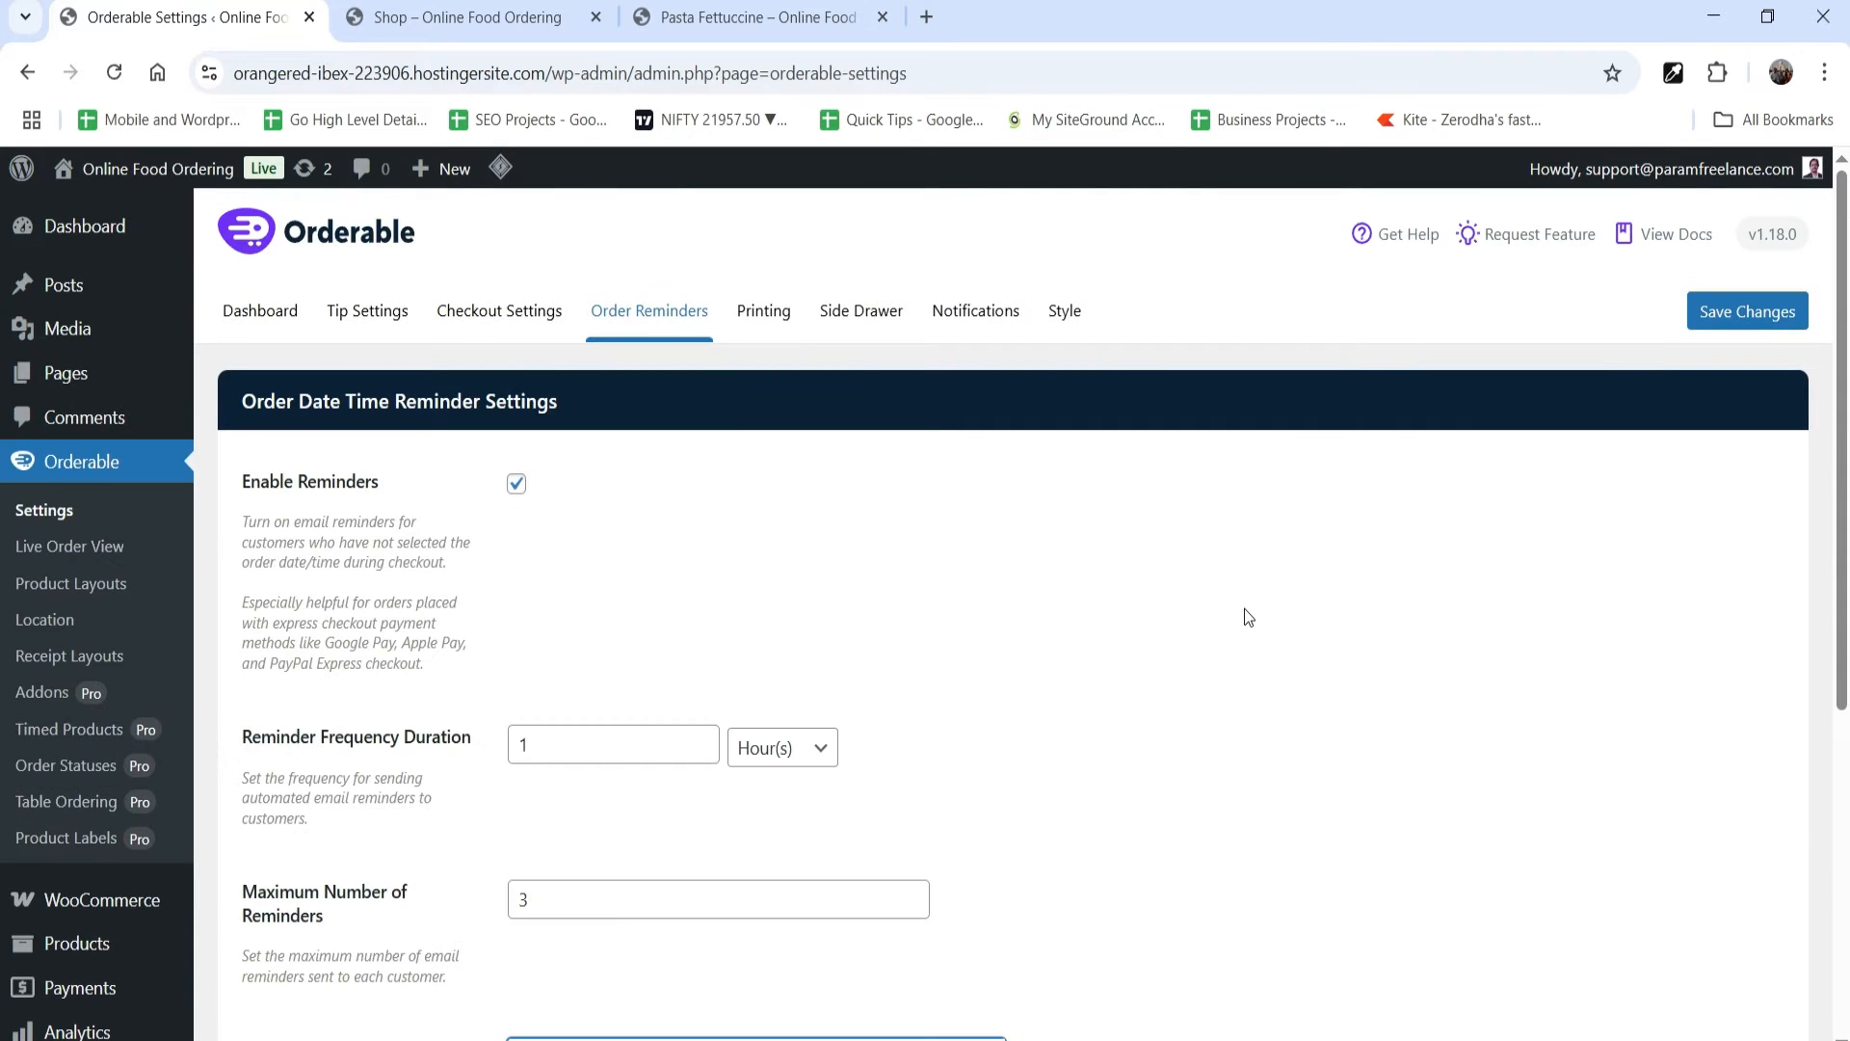
click(514, 482)
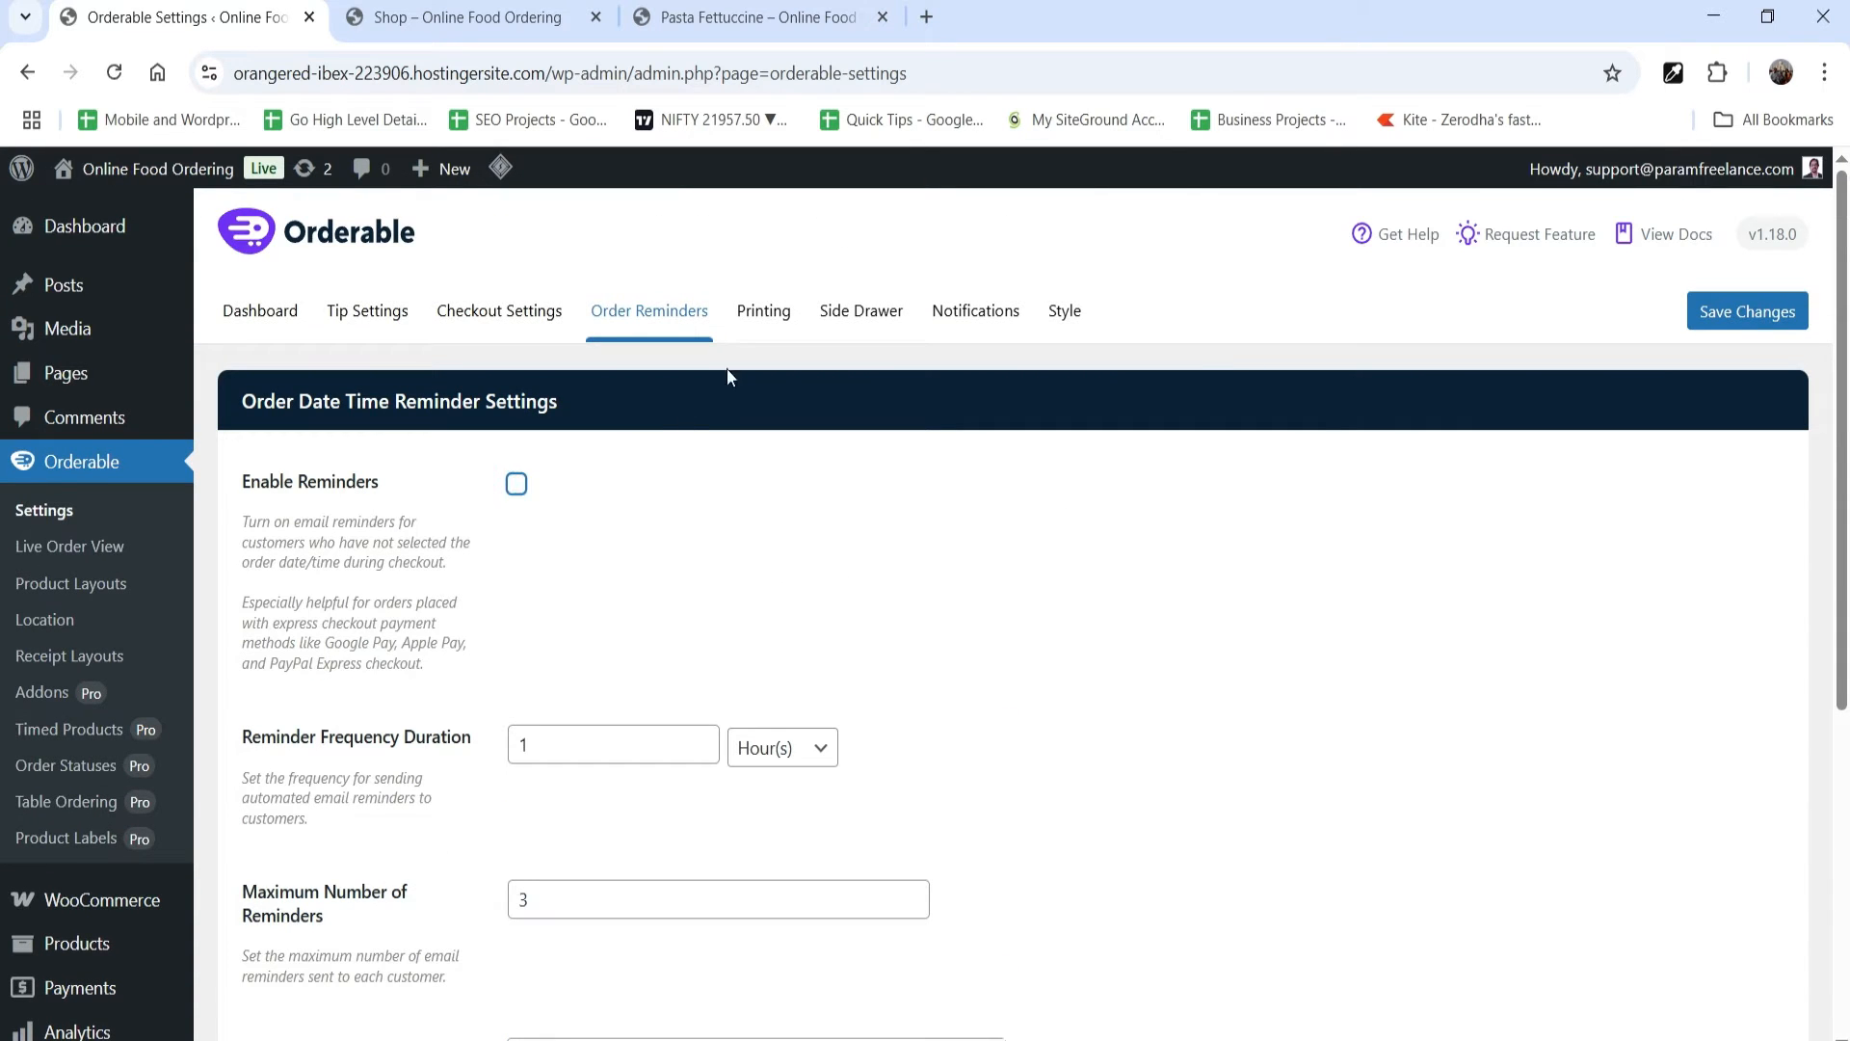
Step: Review the default receipt layout choices in Orderable's Printing settings without selecting one
click(764, 311)
click(602, 491)
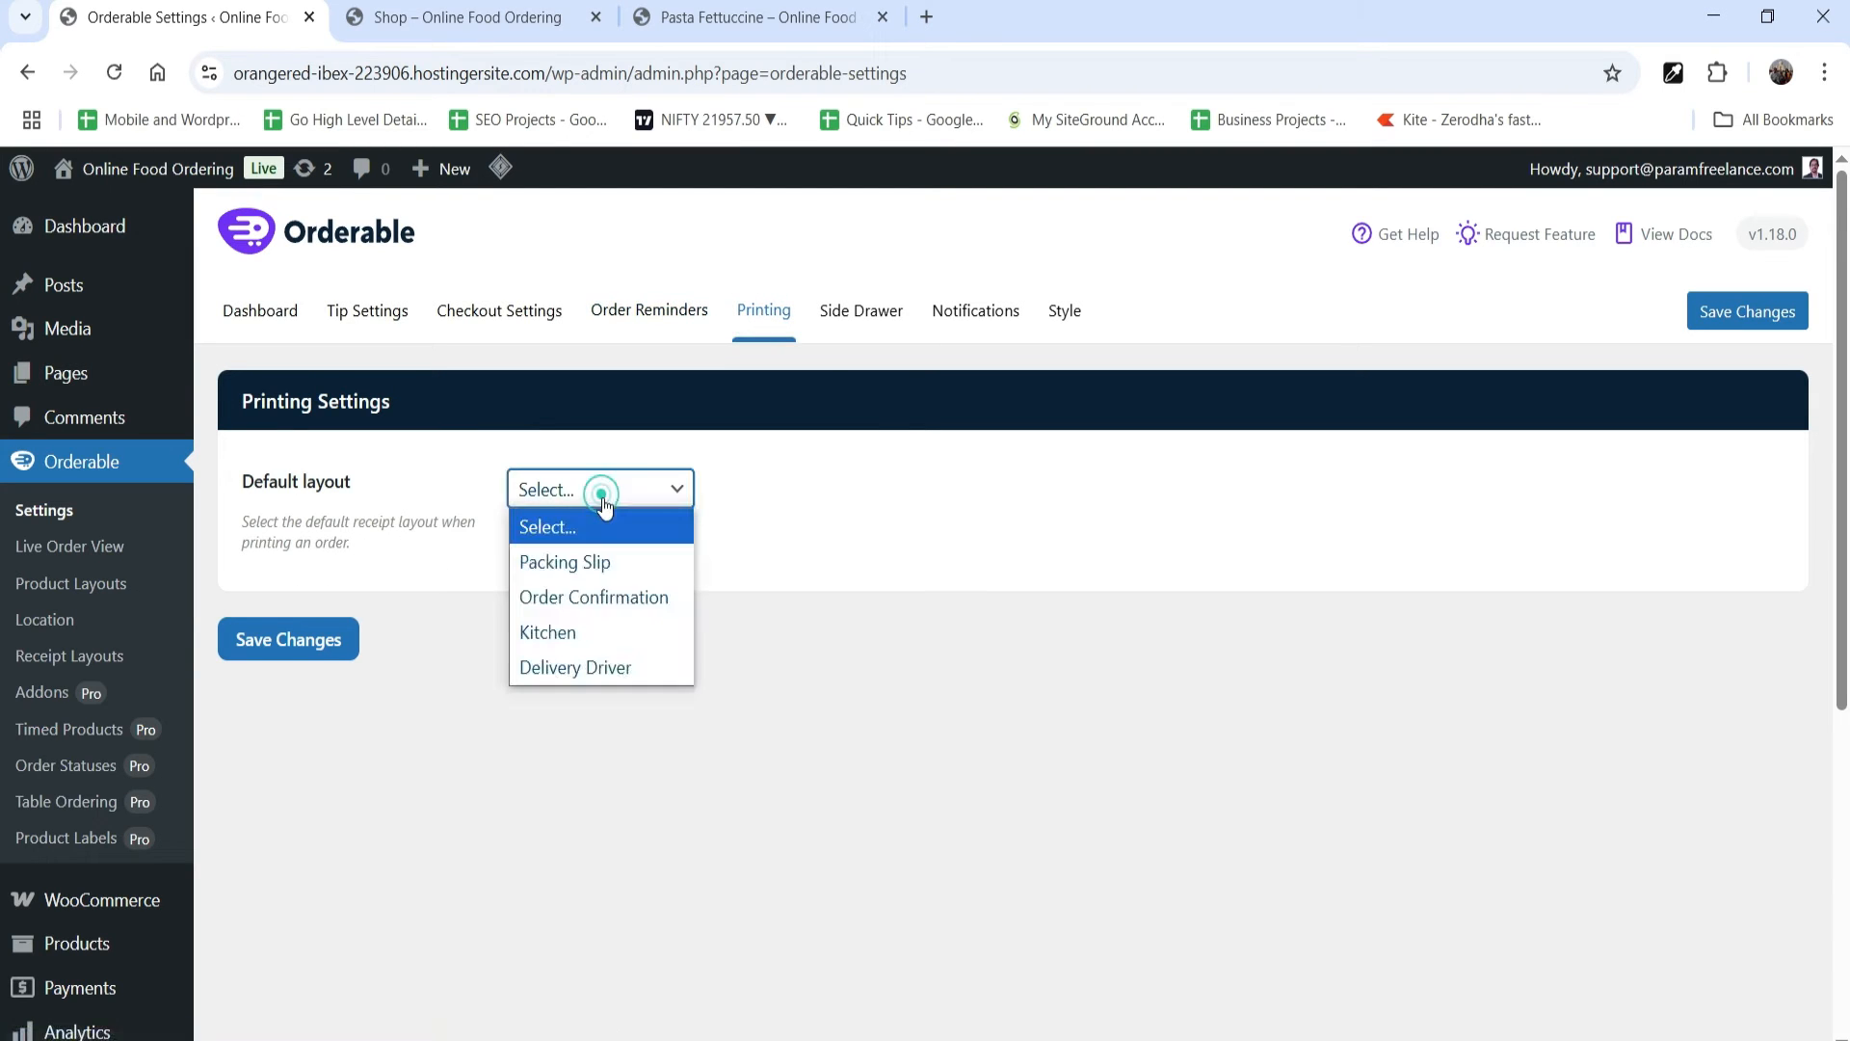
click(814, 565)
Step: Review Orderable's Side Drawer, Notifications and Style settings, including the brand color and product card options
click(865, 318)
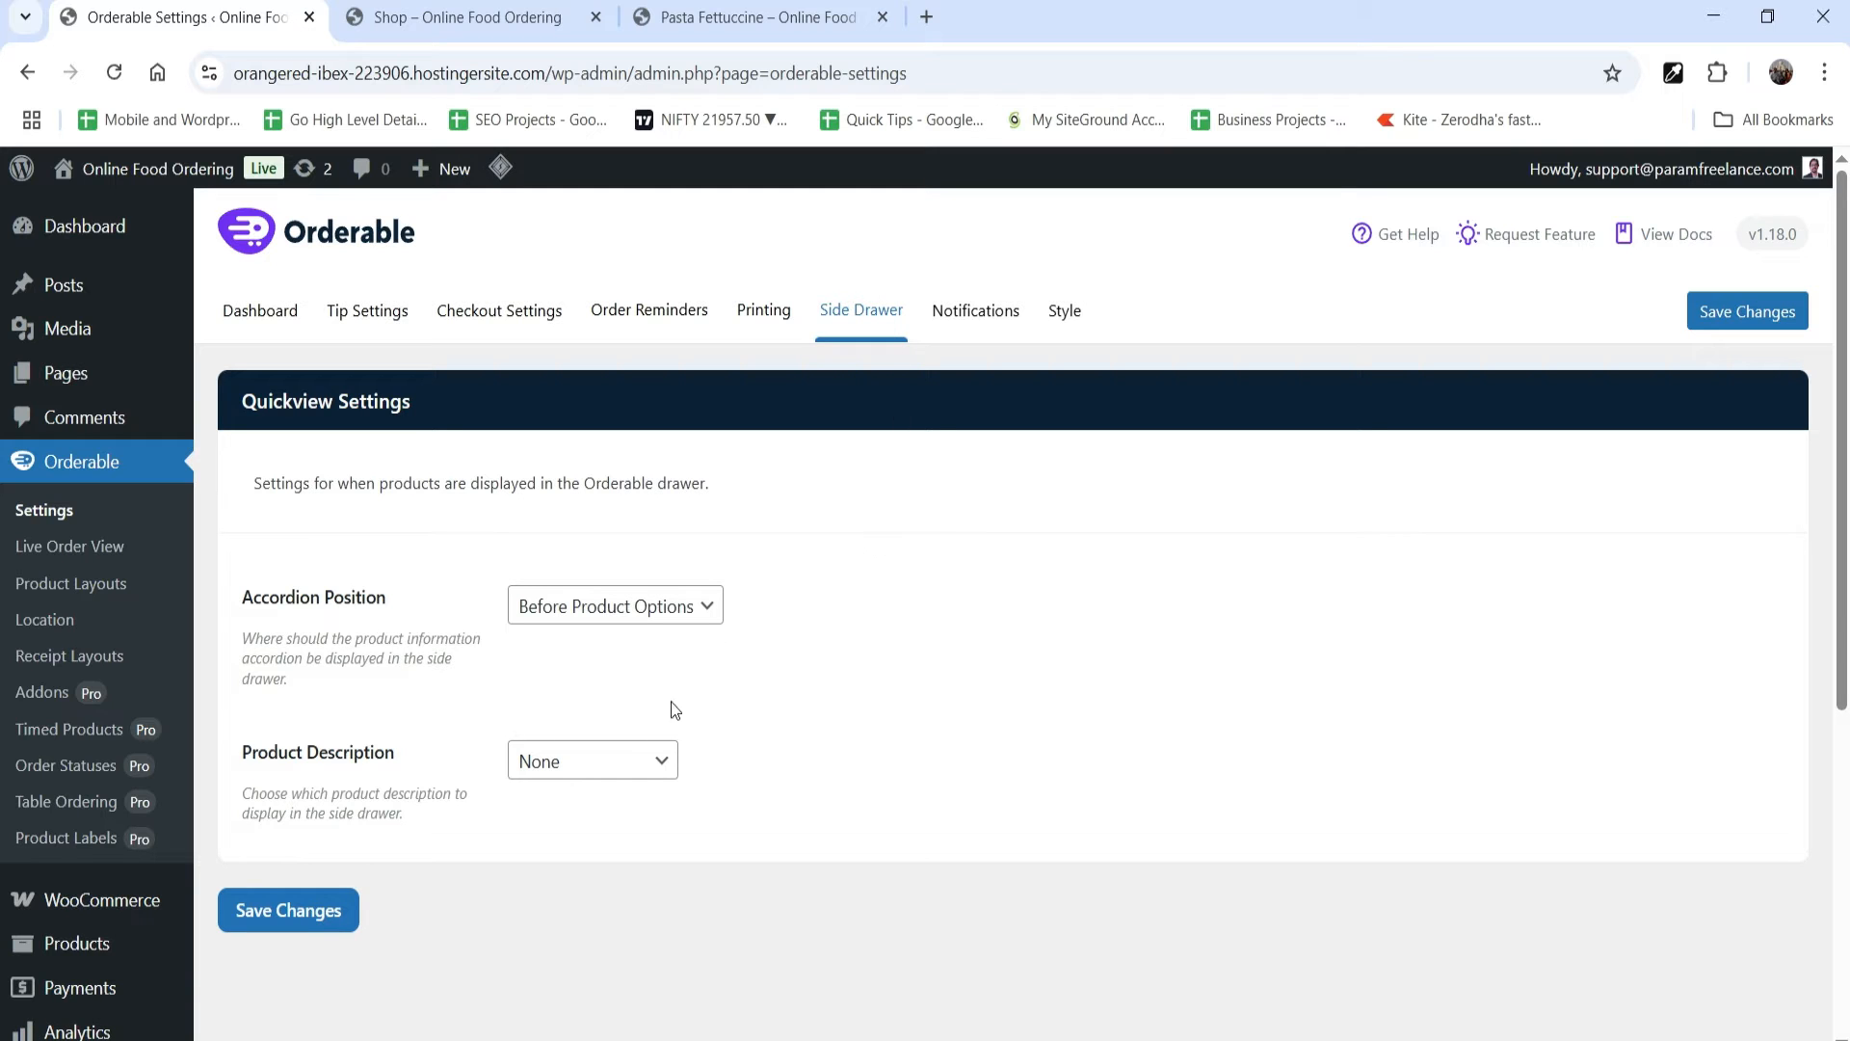
click(972, 318)
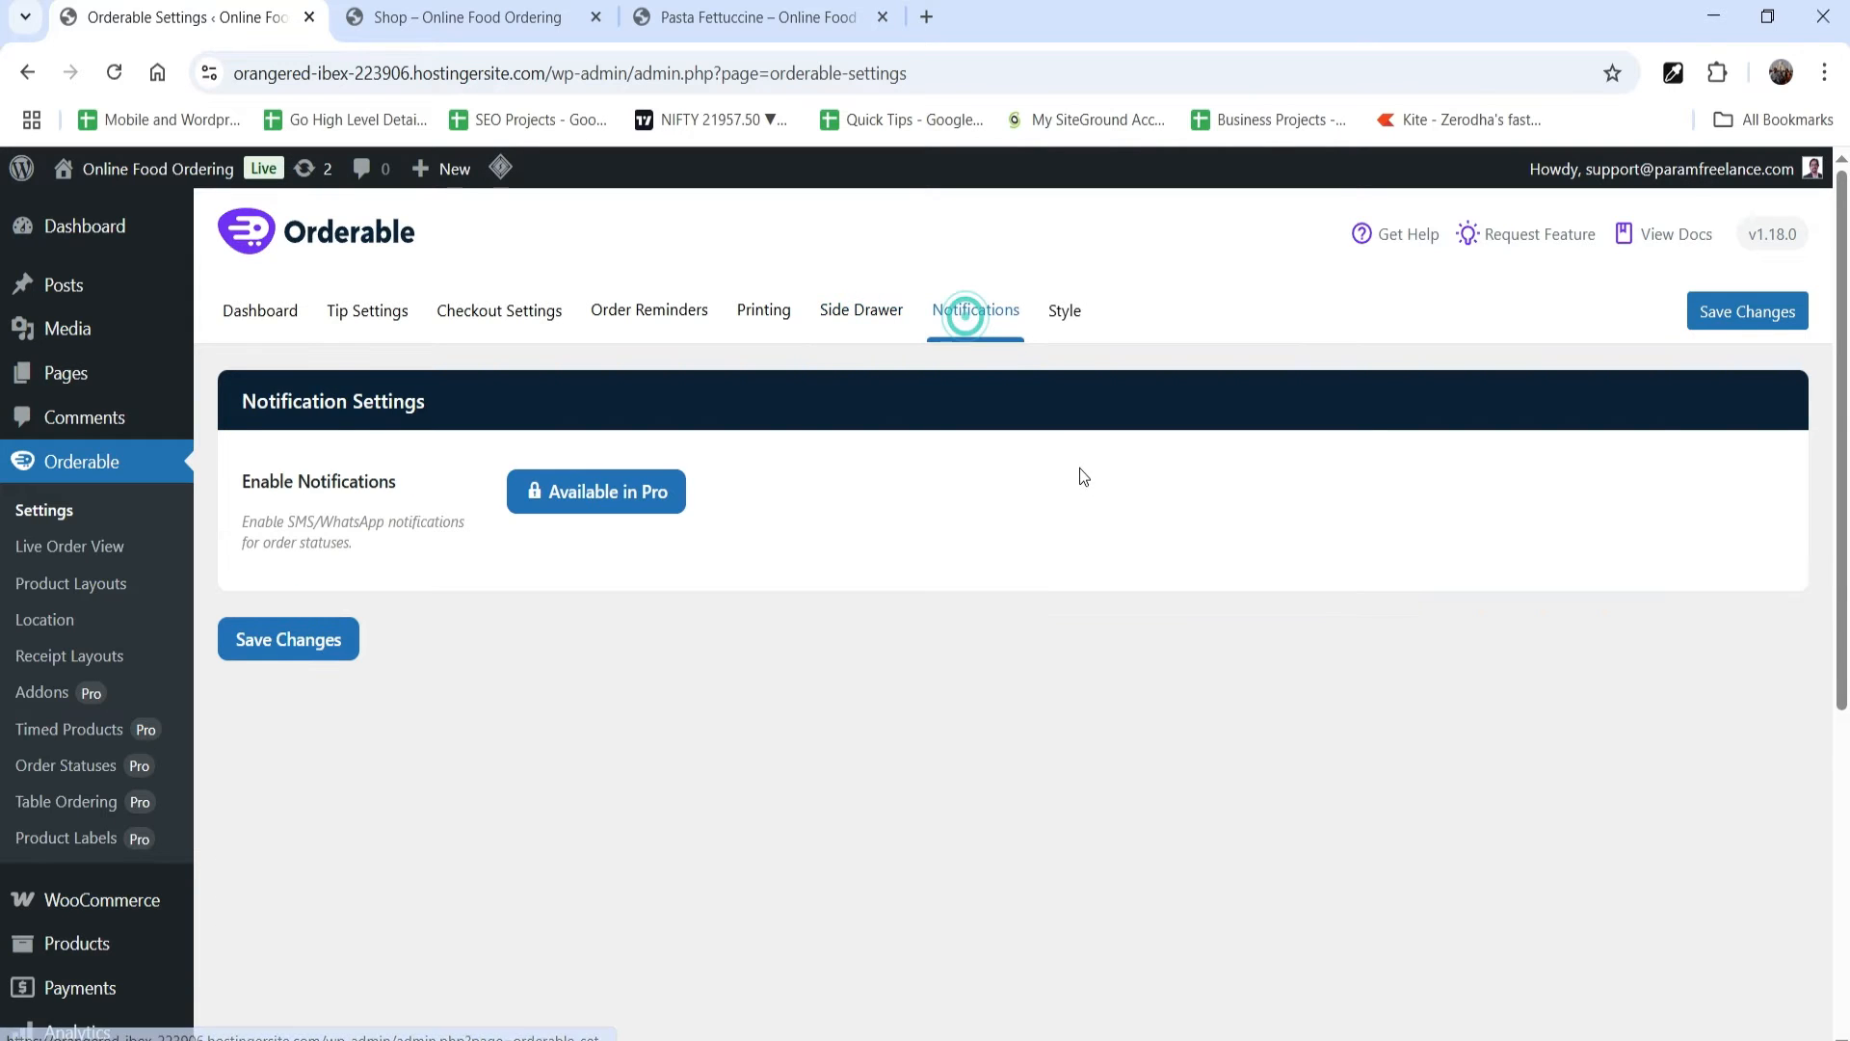
click(1073, 327)
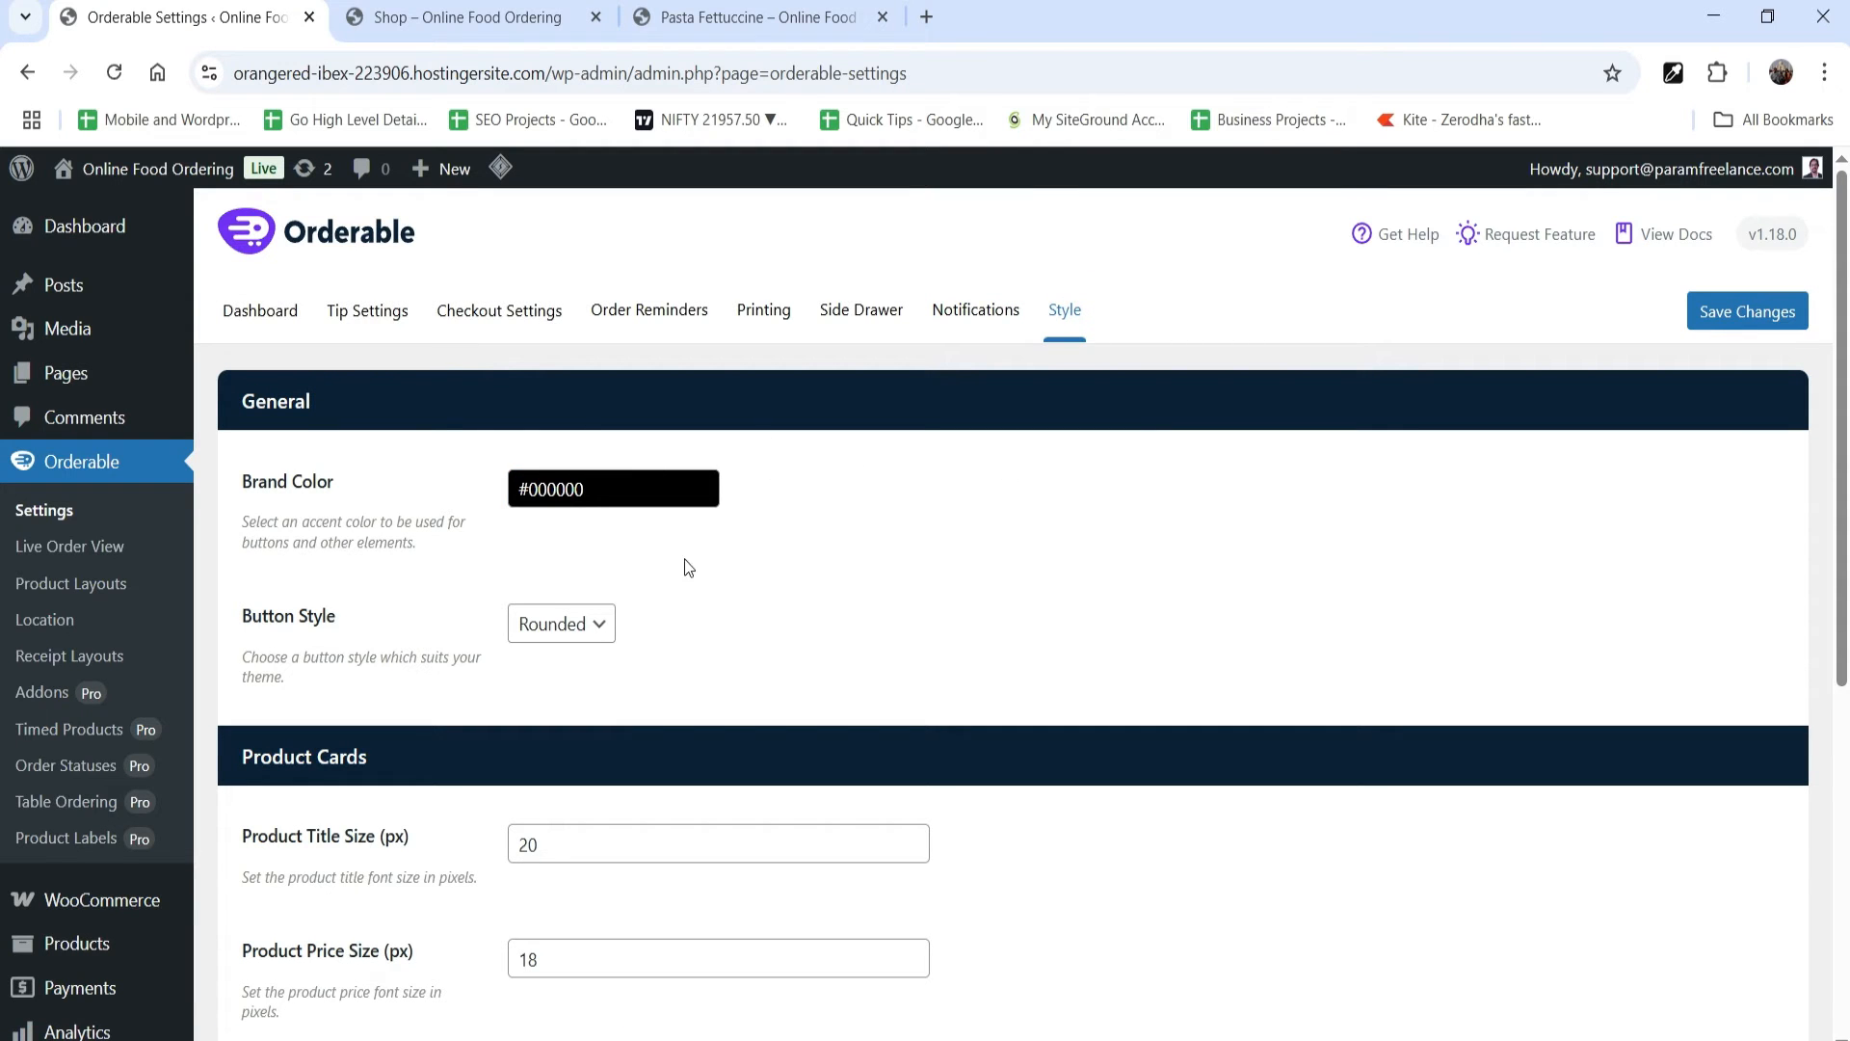
scroll(627, 564, down, 5)
scroll(842, 607, up, 5)
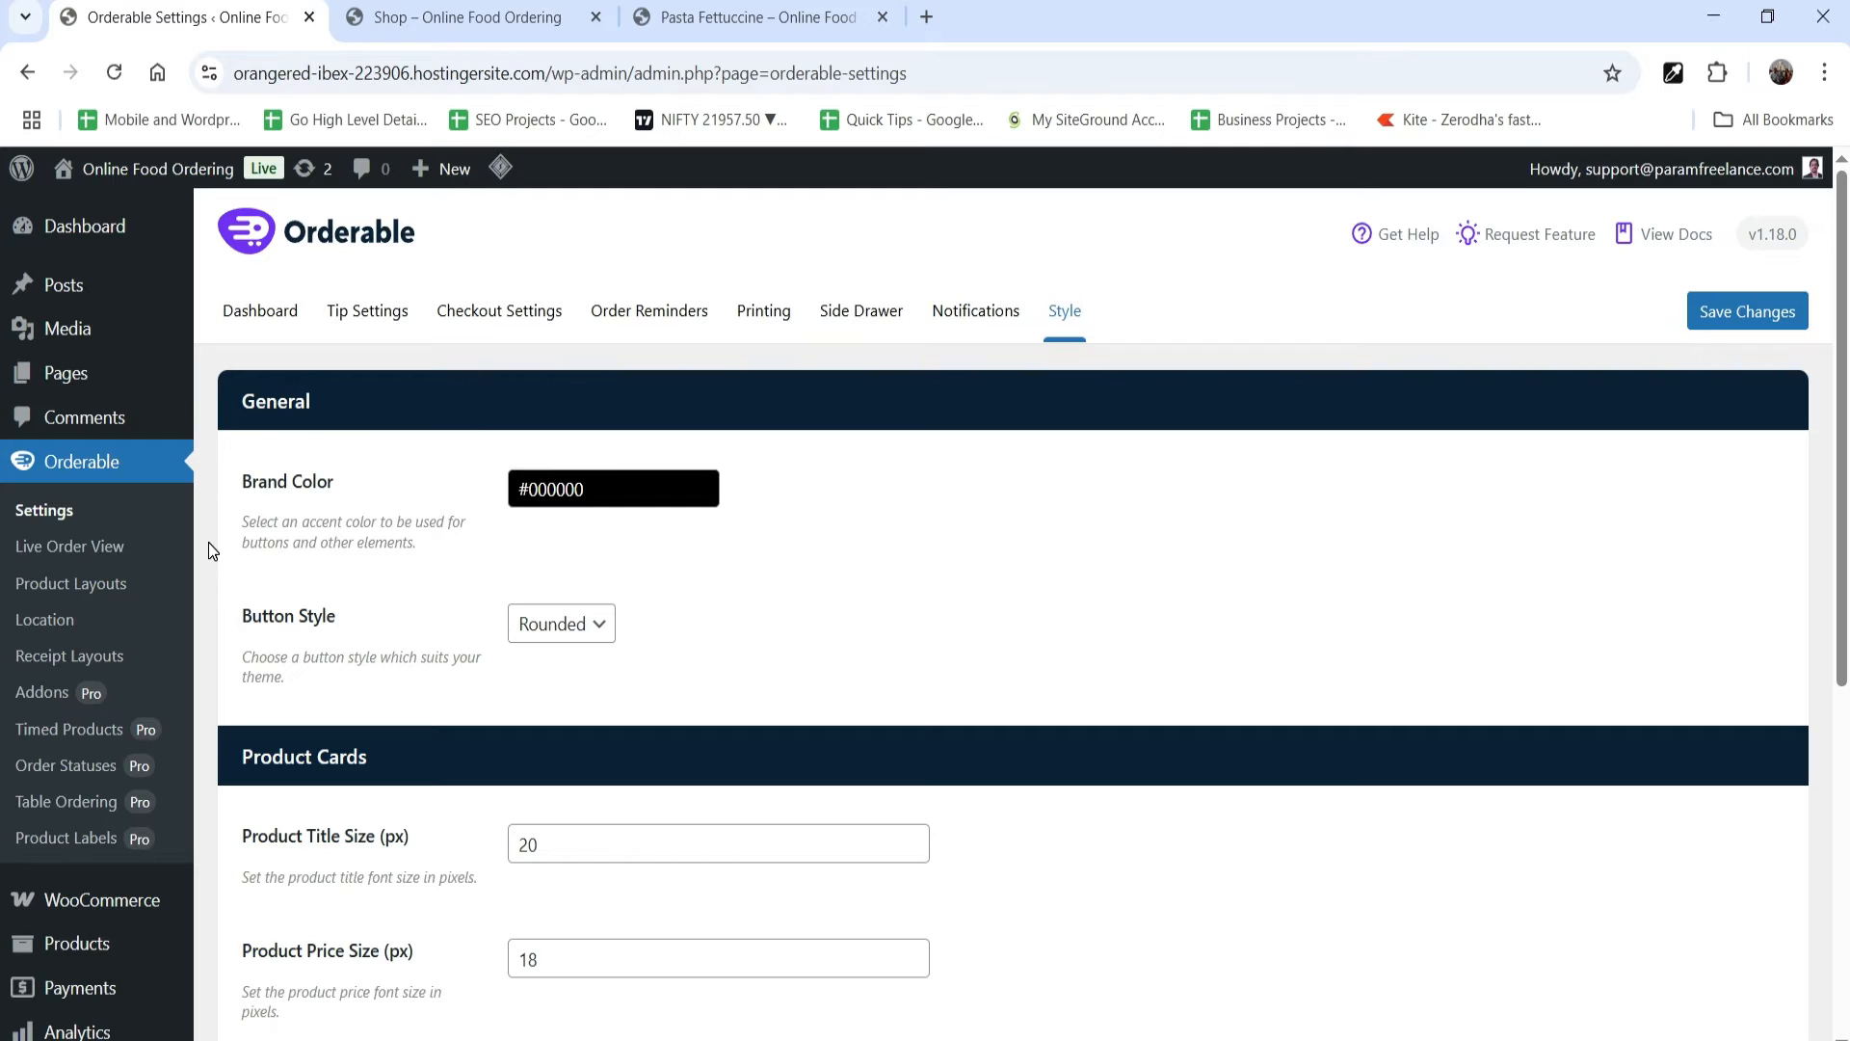
Step: Open Orderable's Product Layouts, and look over the product listing on the site's Shop page
click(88, 594)
click(641, 29)
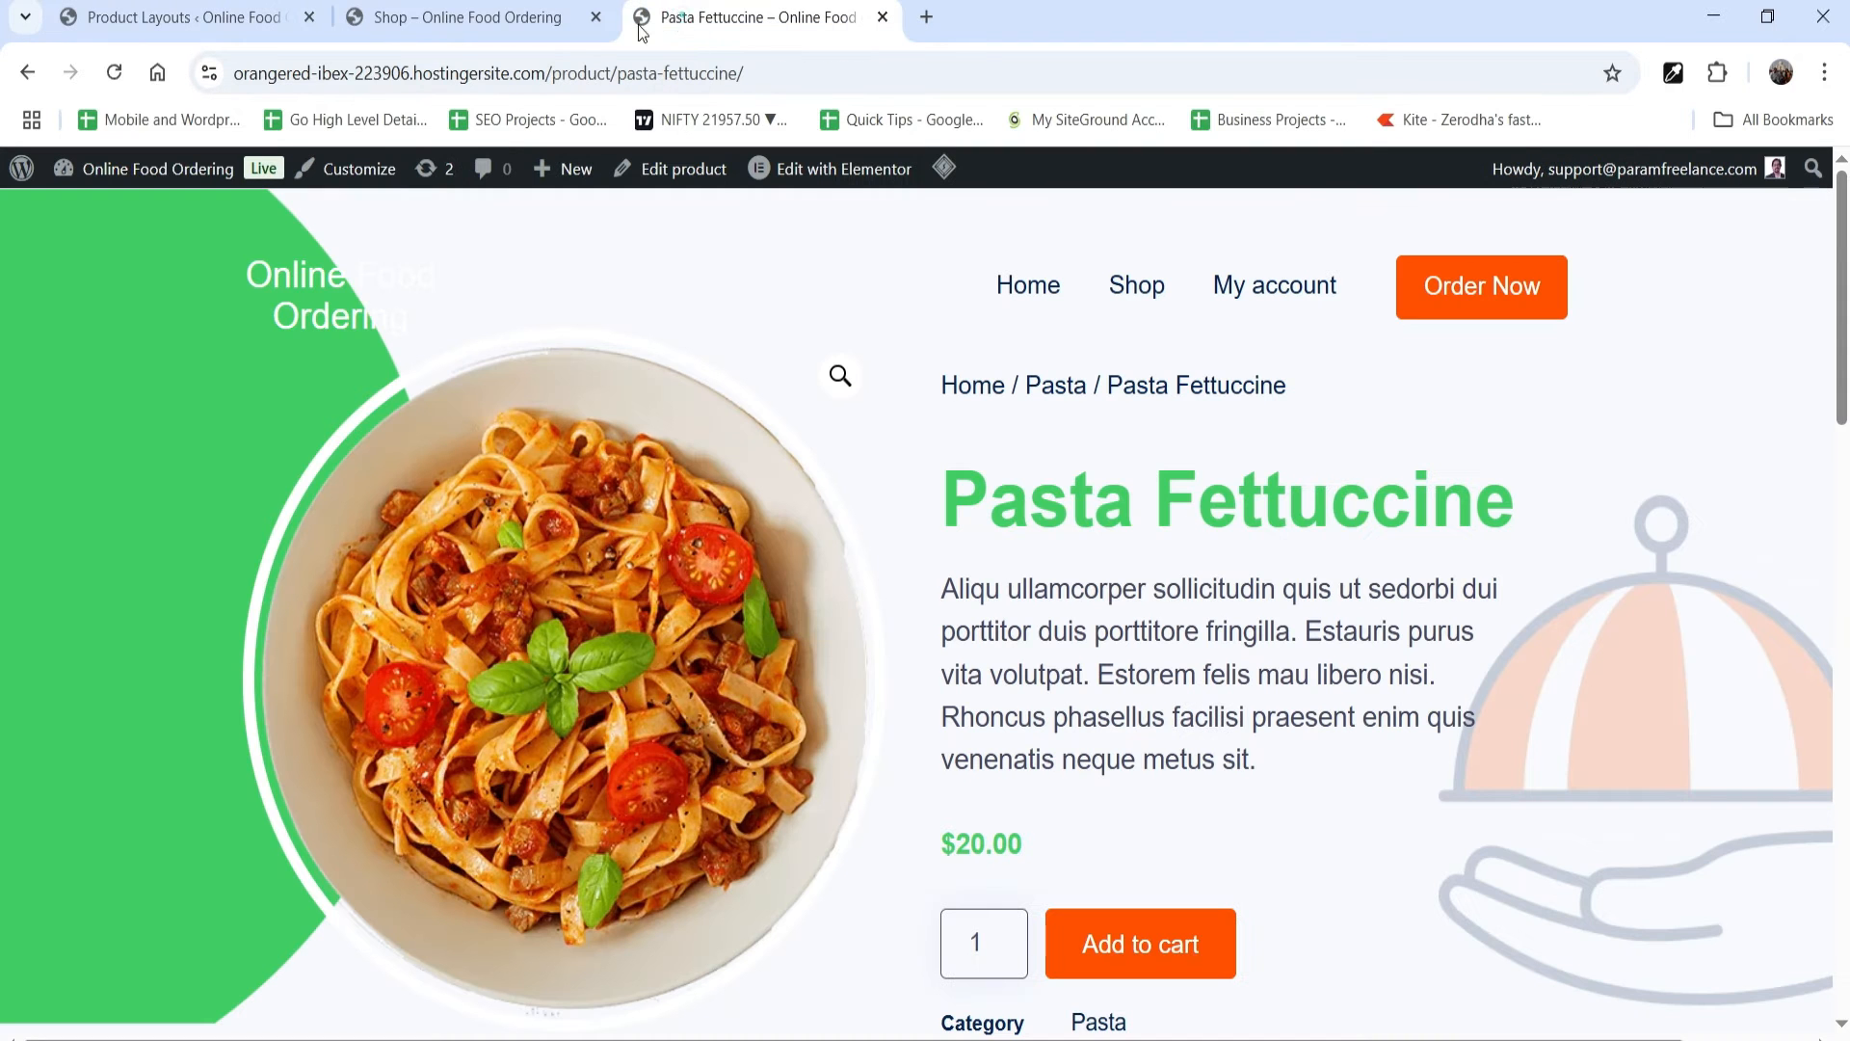
click(1138, 289)
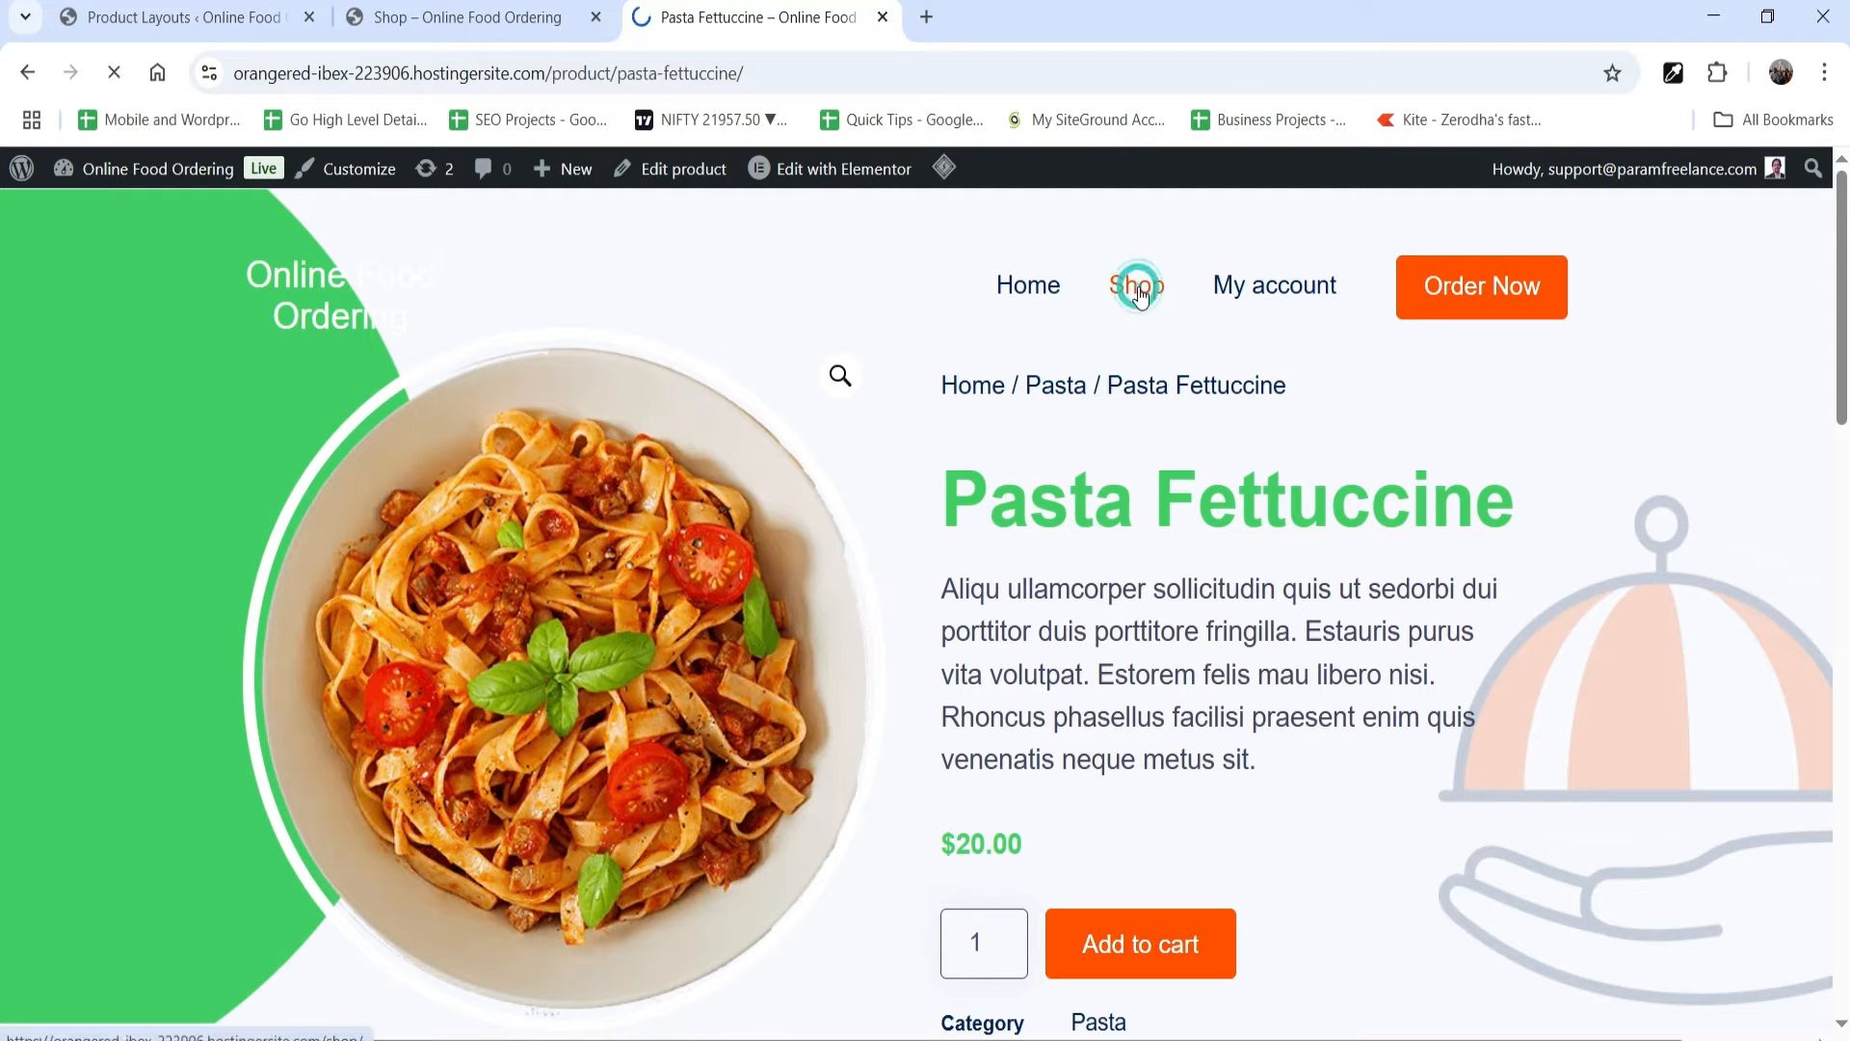
scroll(1349, 434, down, 5)
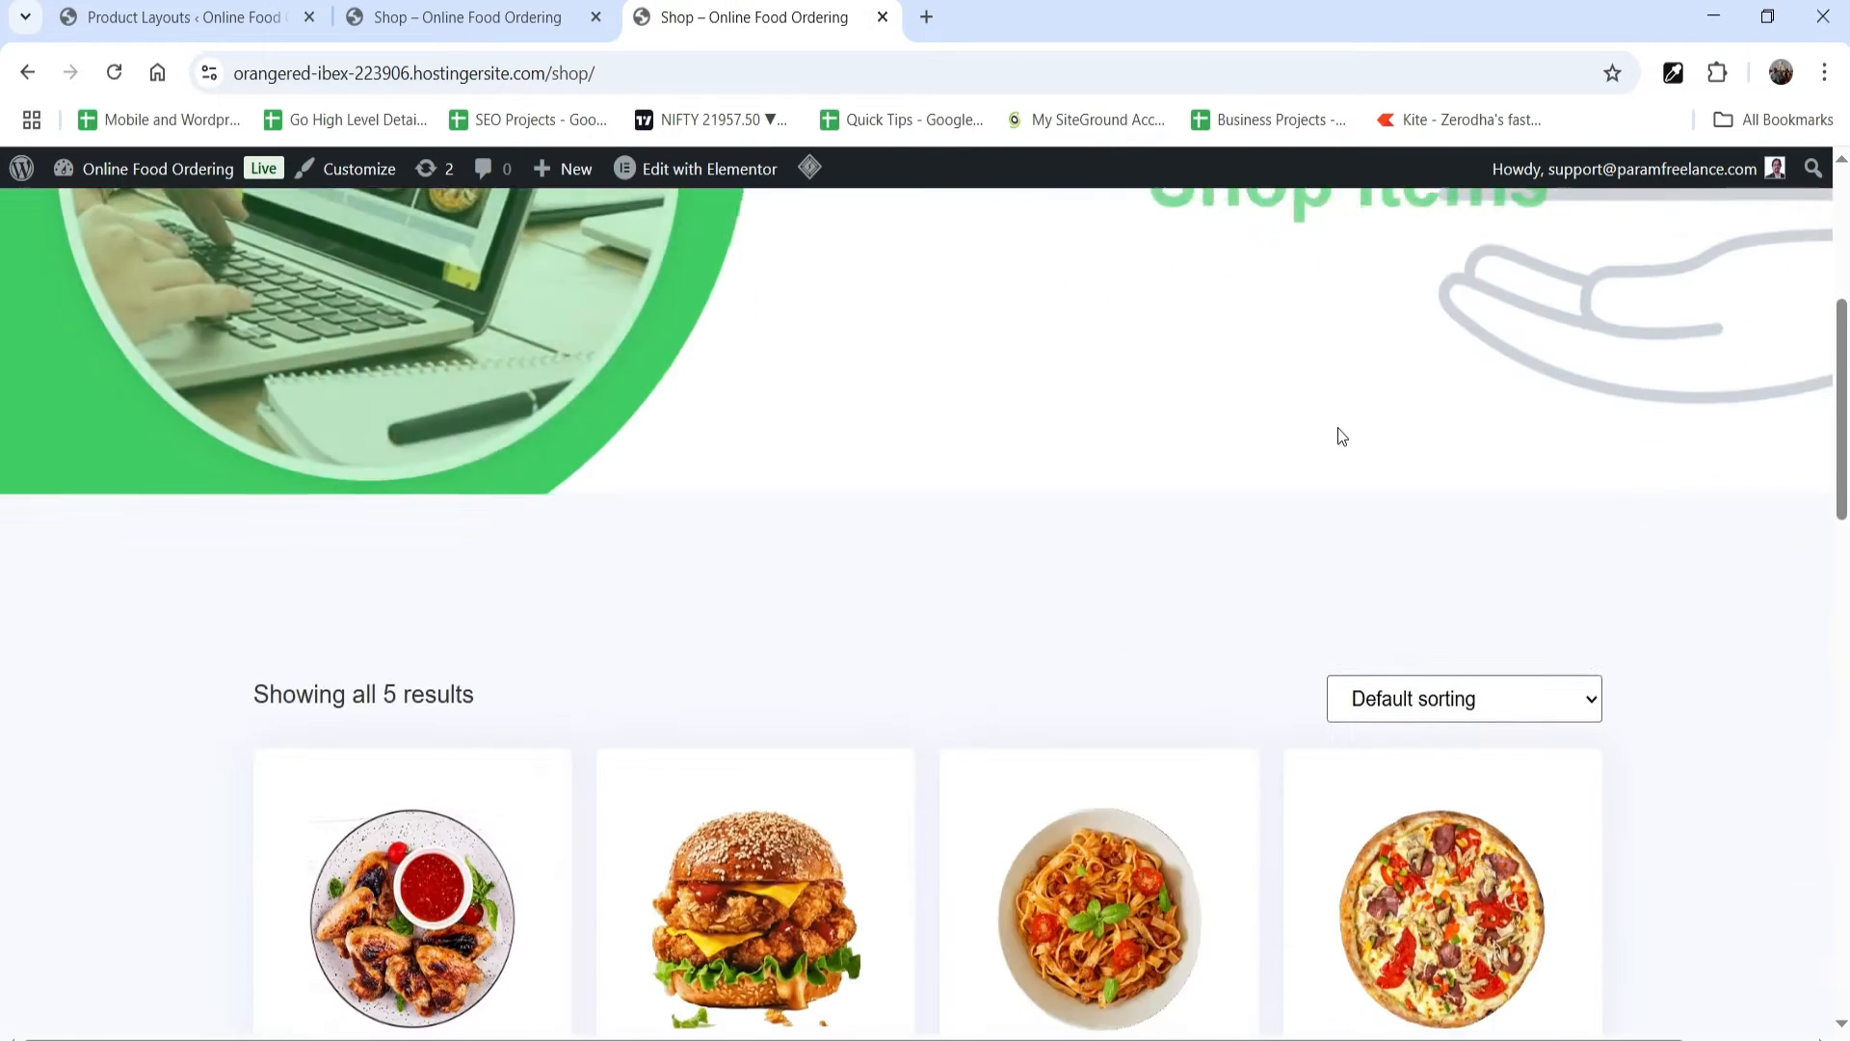
scroll(1342, 435, down, 5)
scroll(1345, 636, up, 1)
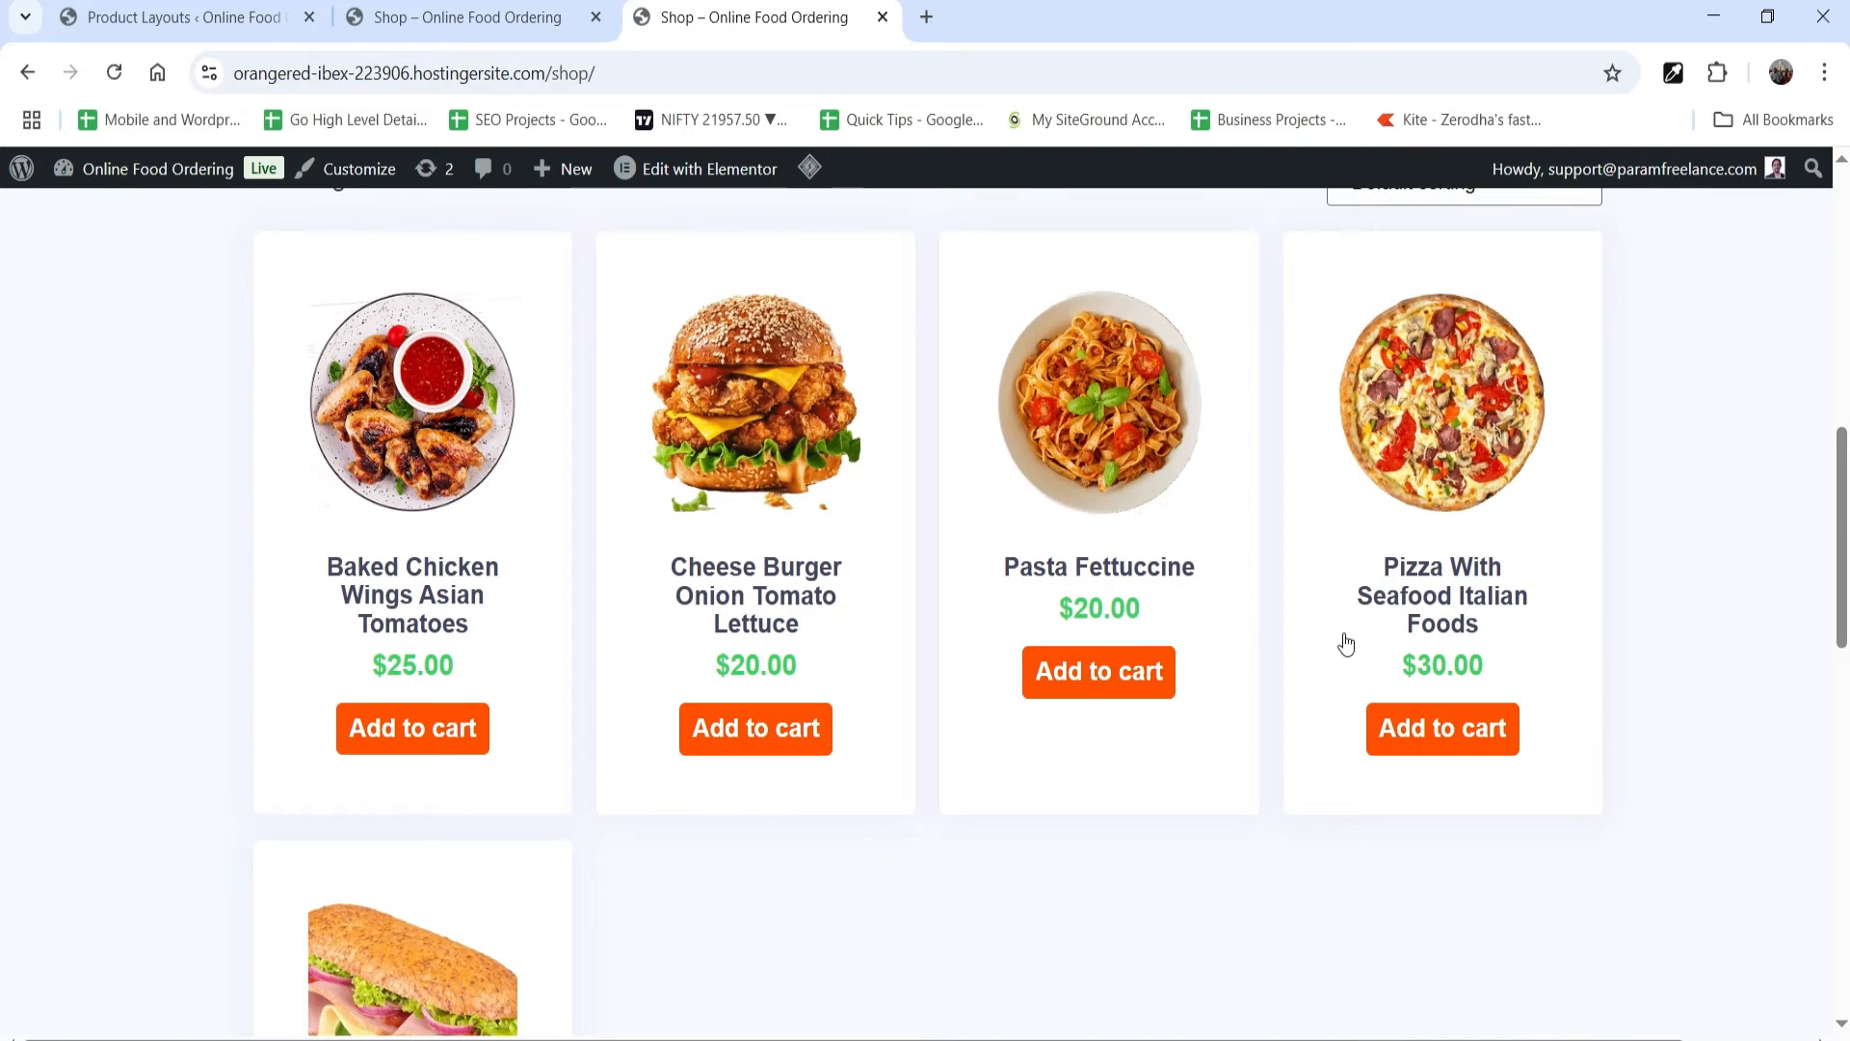
Step: Open the Cheese Burger Onion Tomato Lettuce product for editing and review its description, product data, short description, image and categories
click(821, 496)
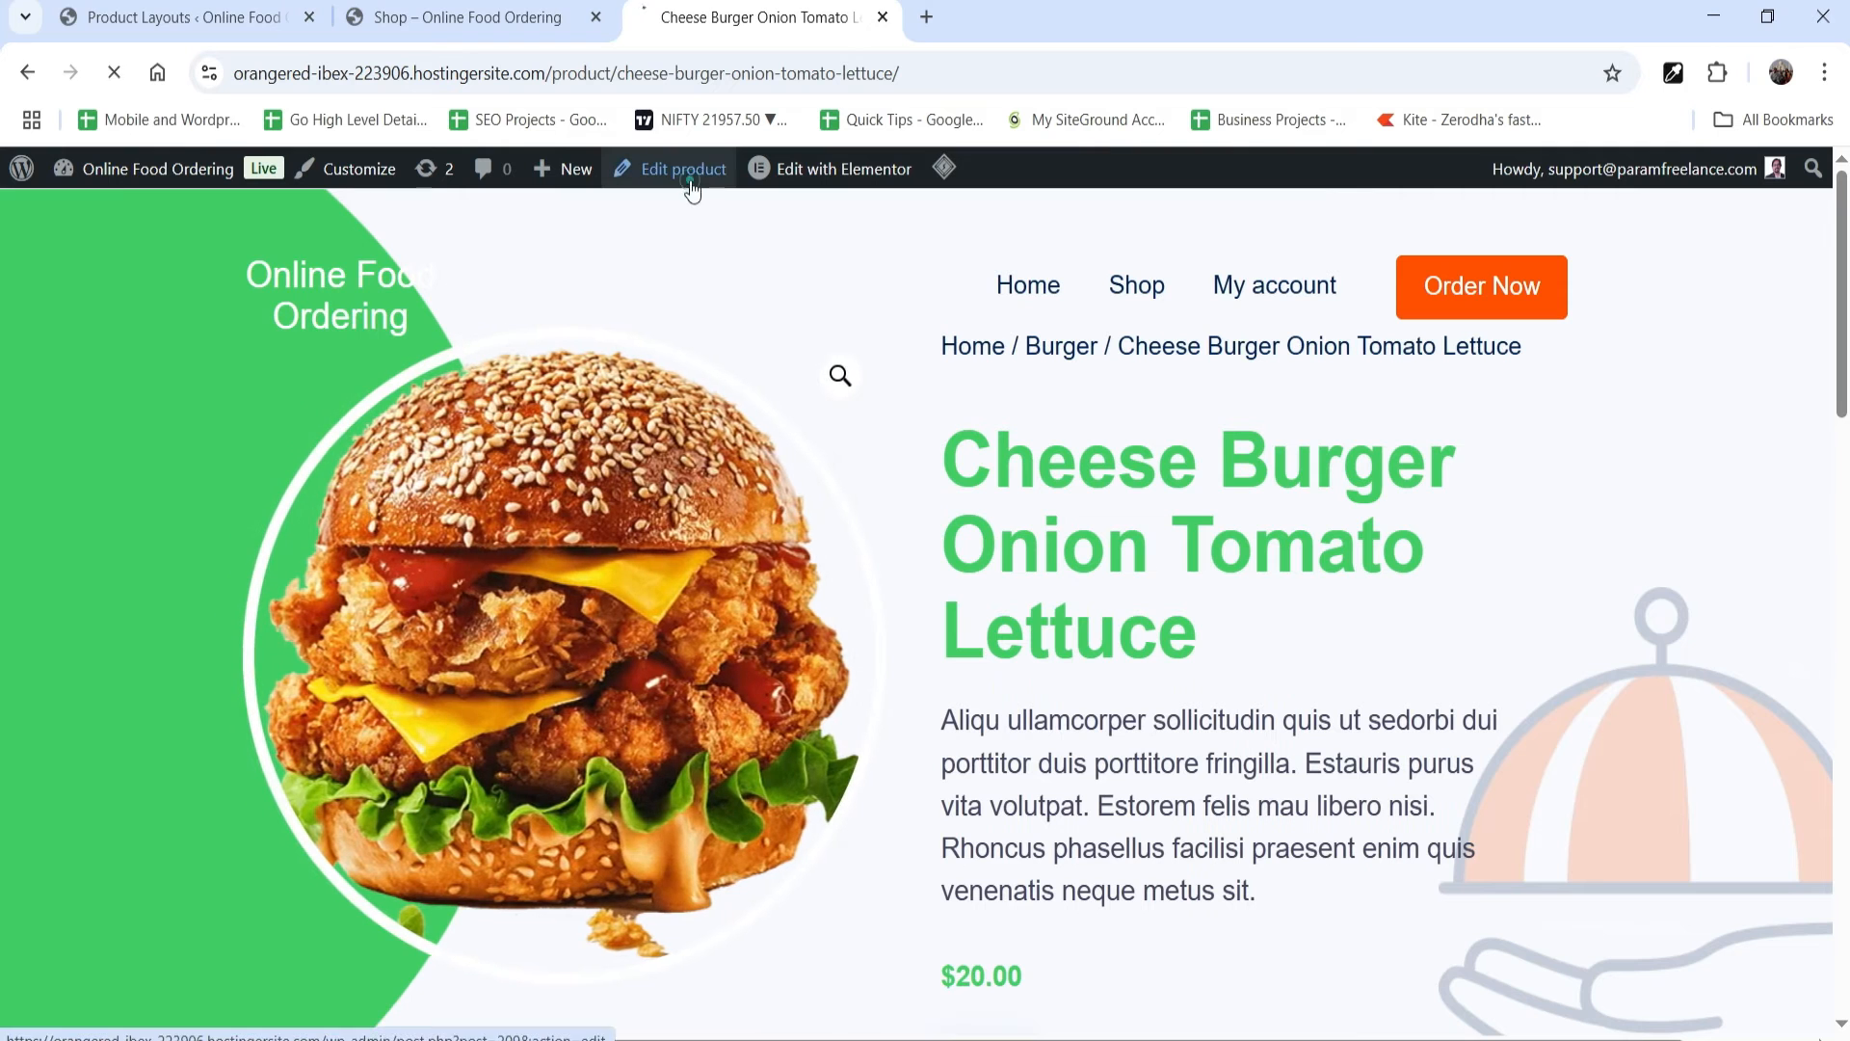
click(690, 179)
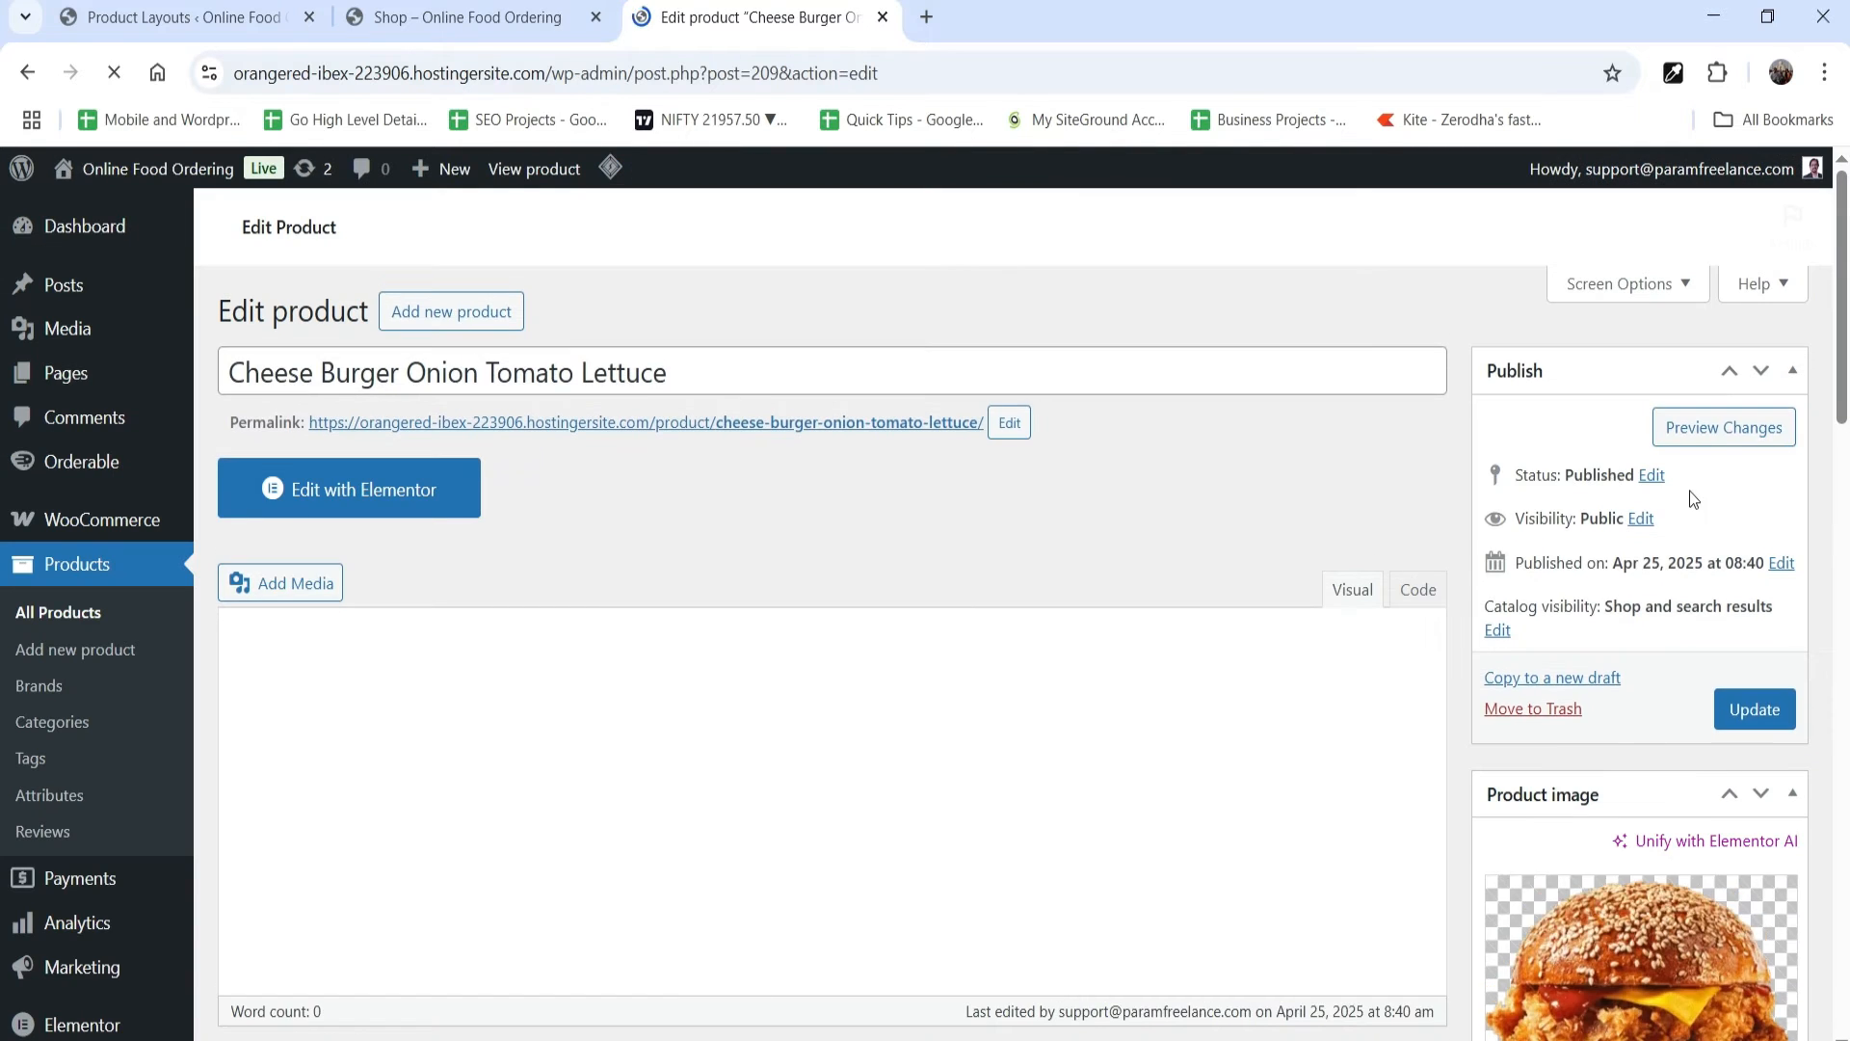
scroll(1638, 467, down, 3)
scroll(1611, 477, up, 3)
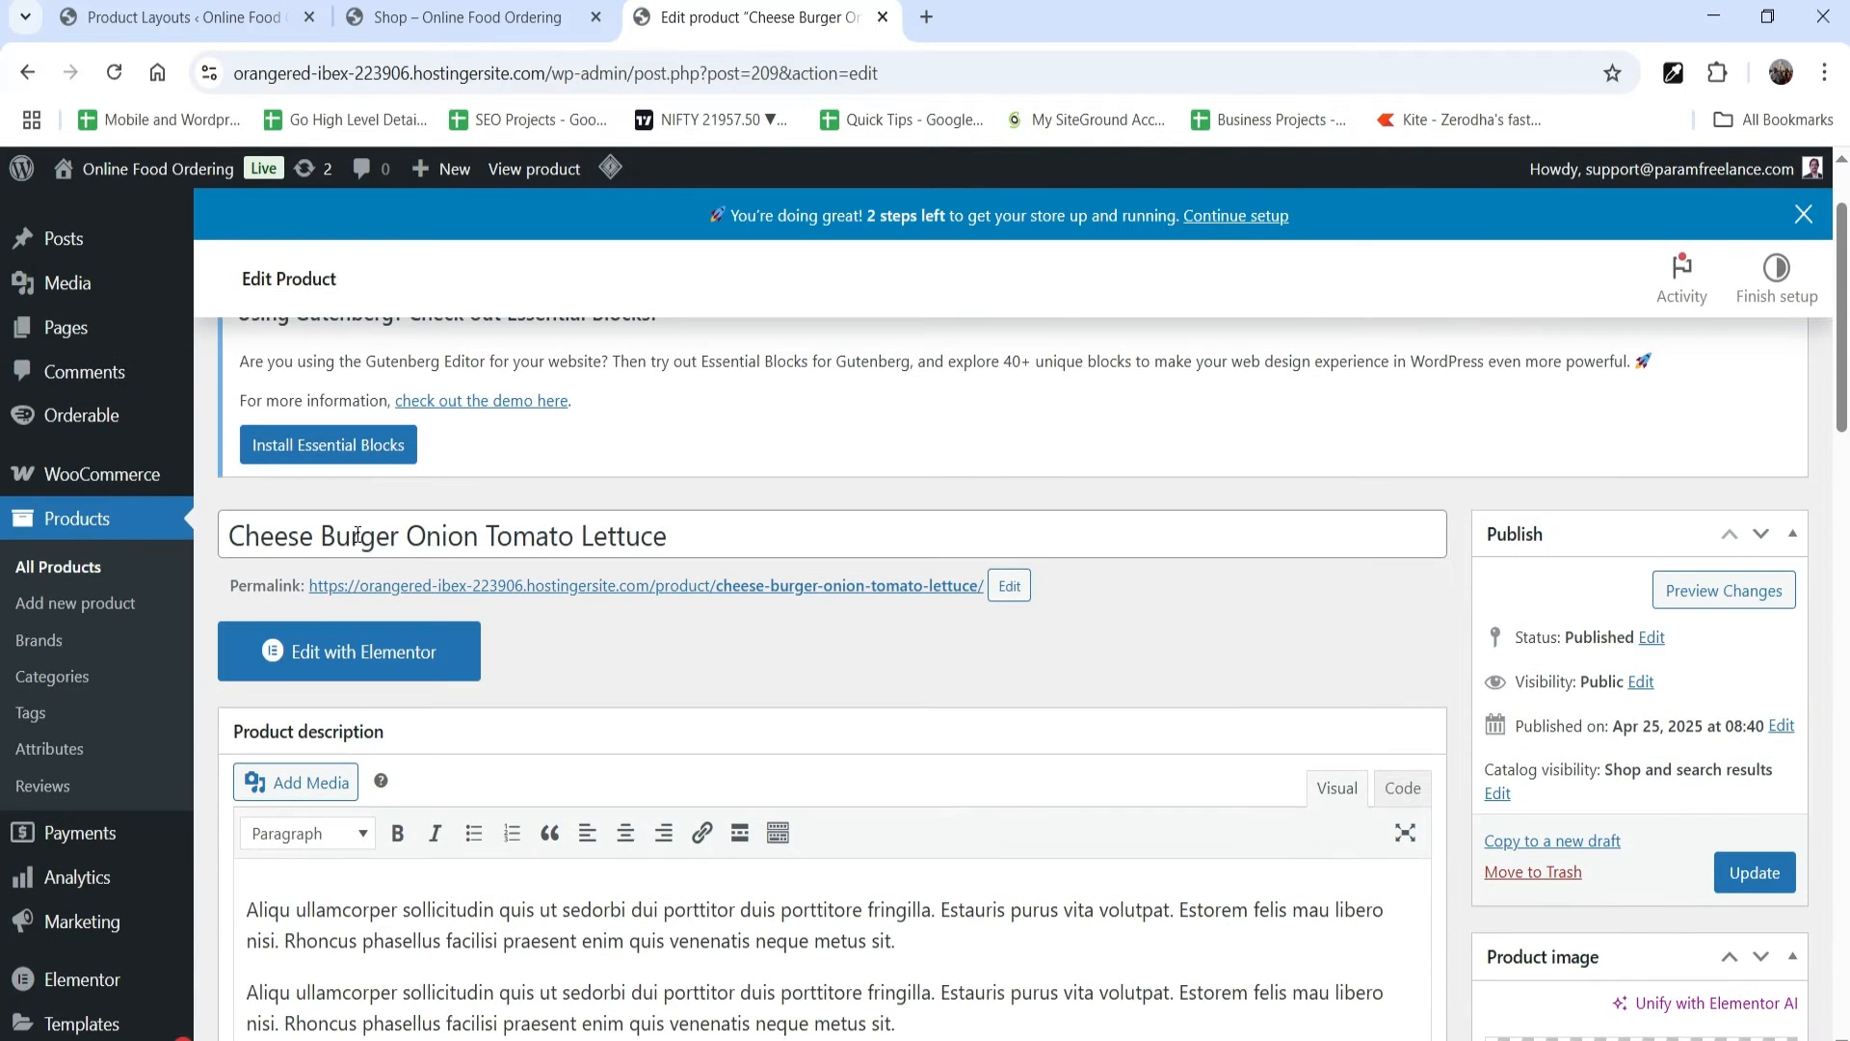
scroll(864, 574, down, 6)
click(774, 441)
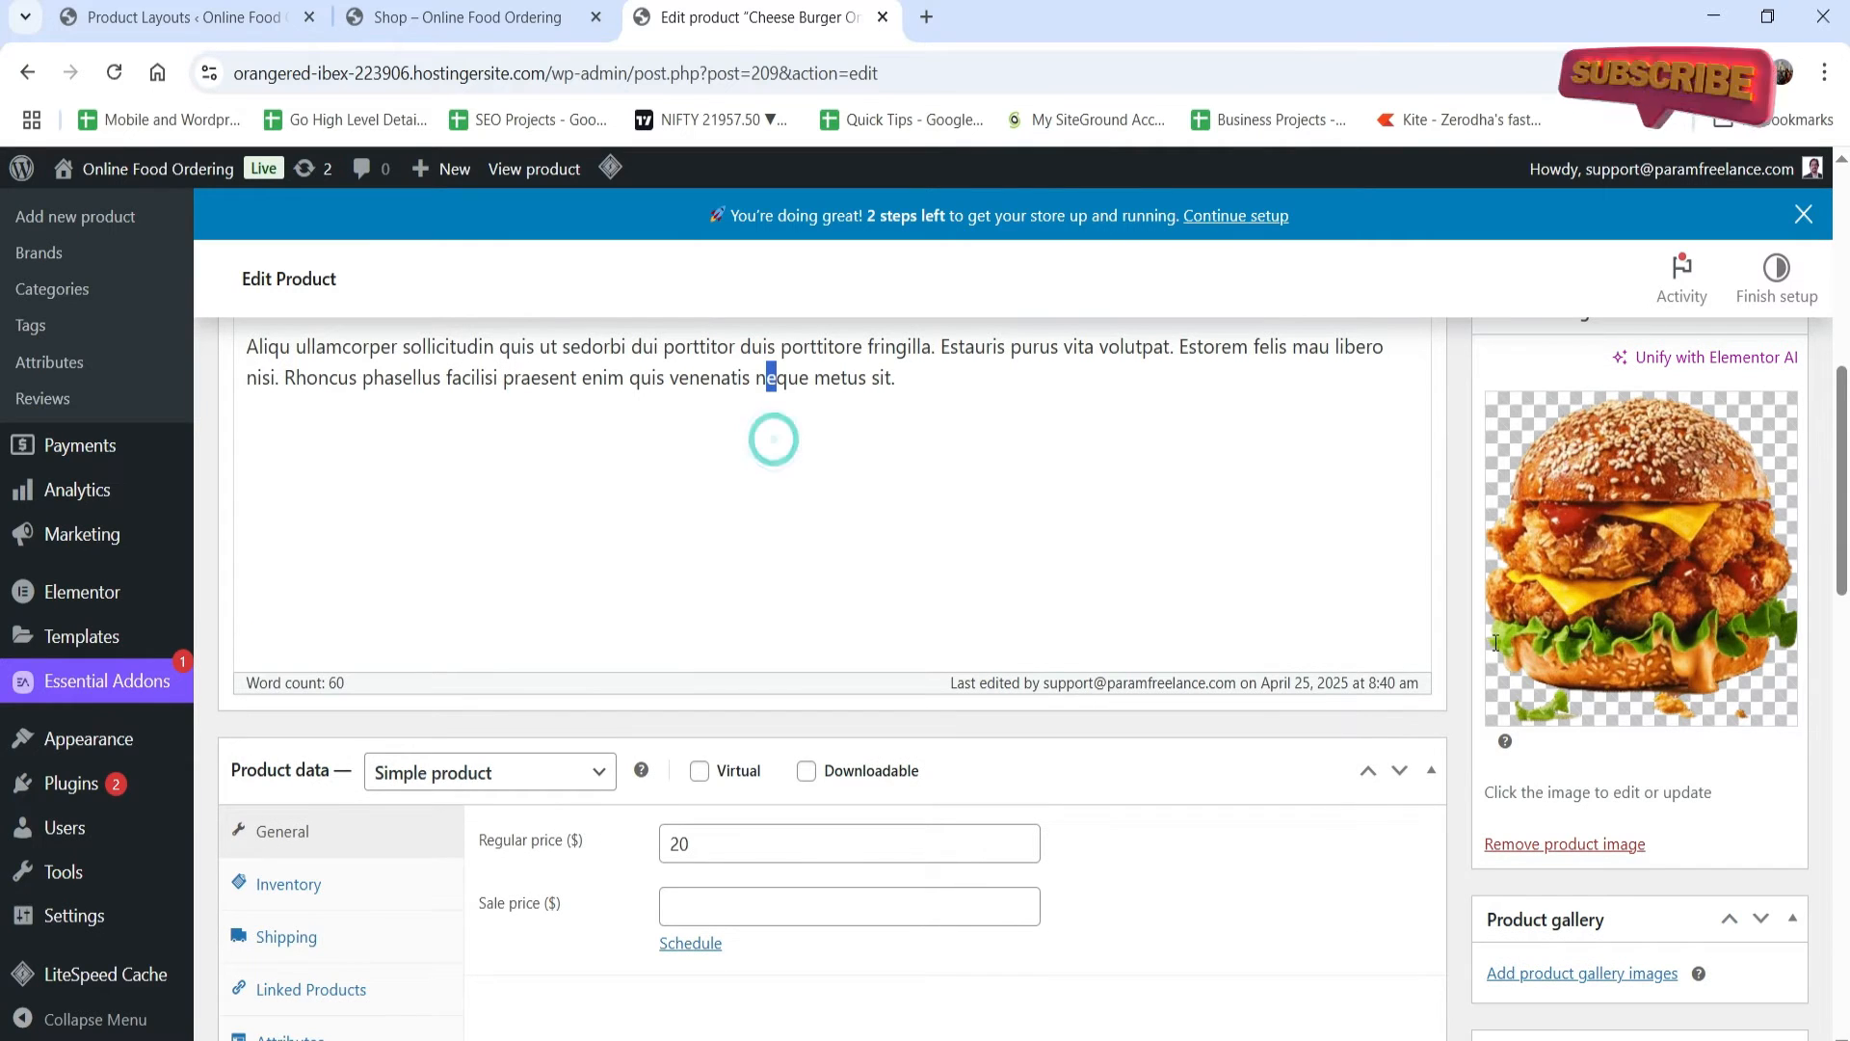
scroll(1496, 643, down, 2)
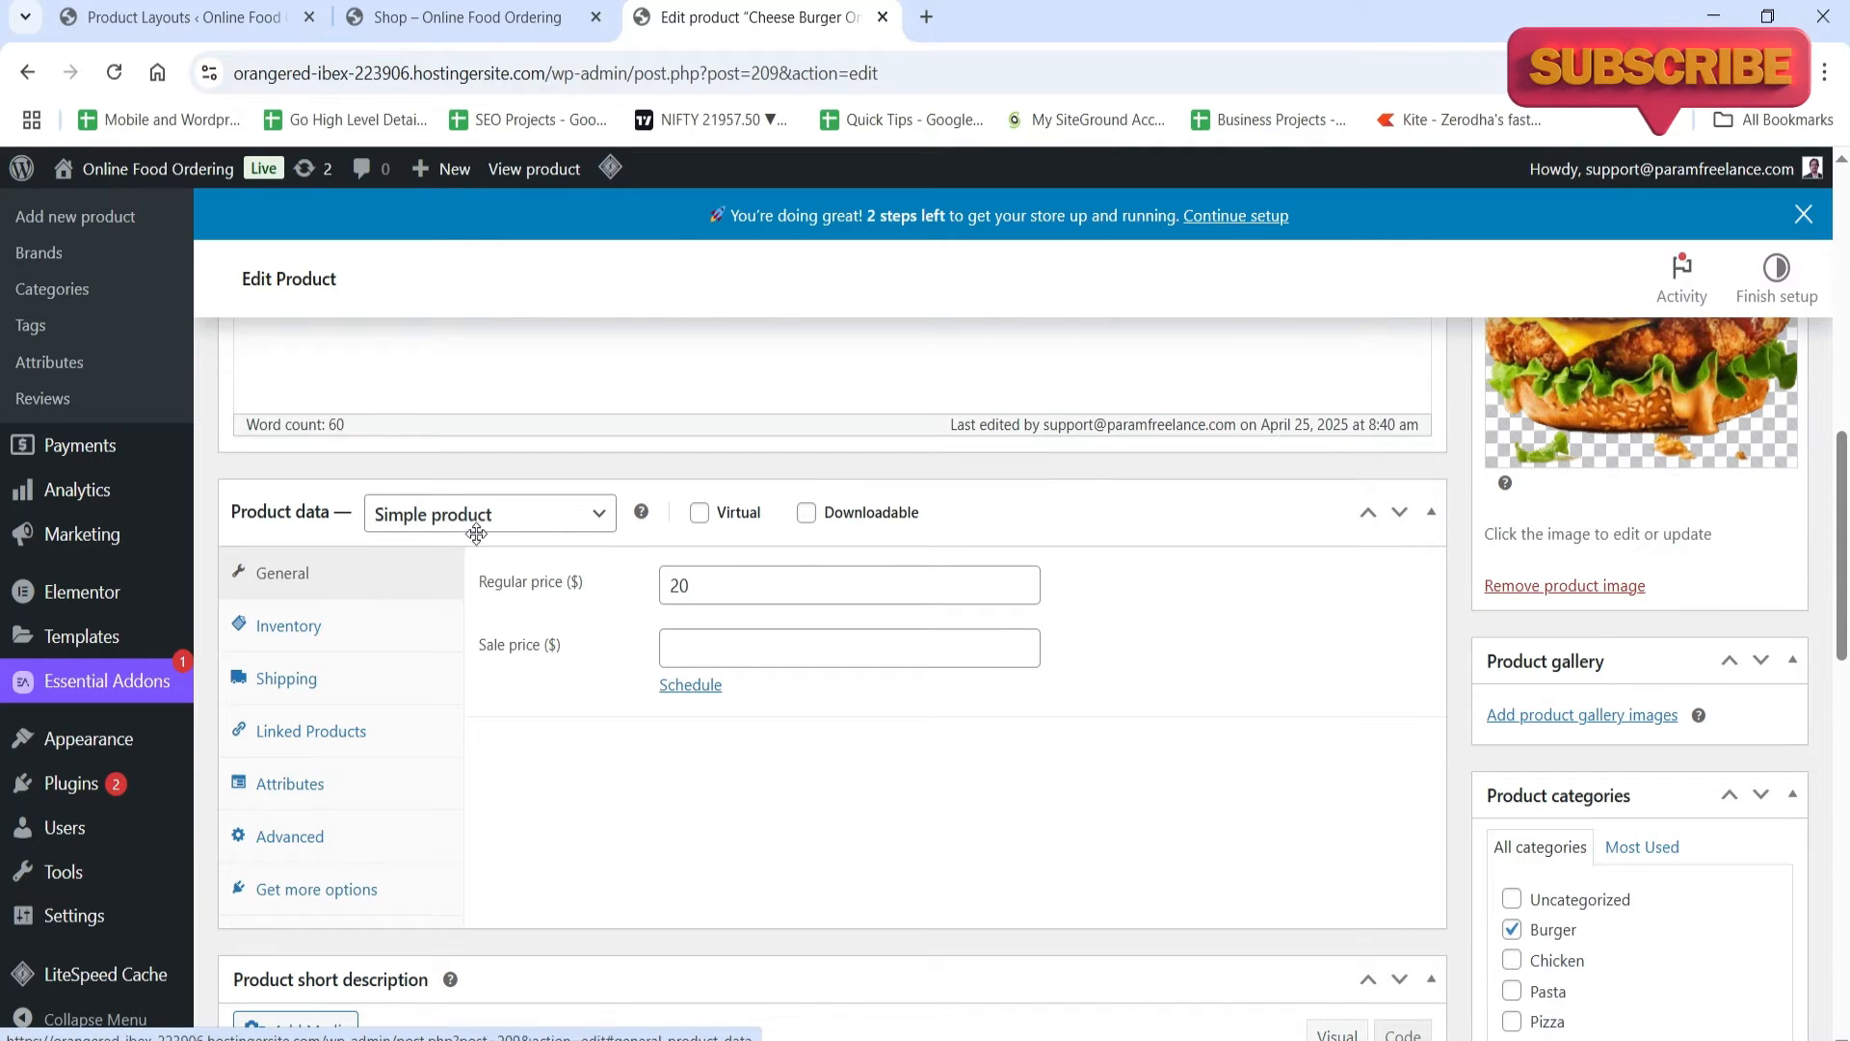
scroll(470, 733, down, 3)
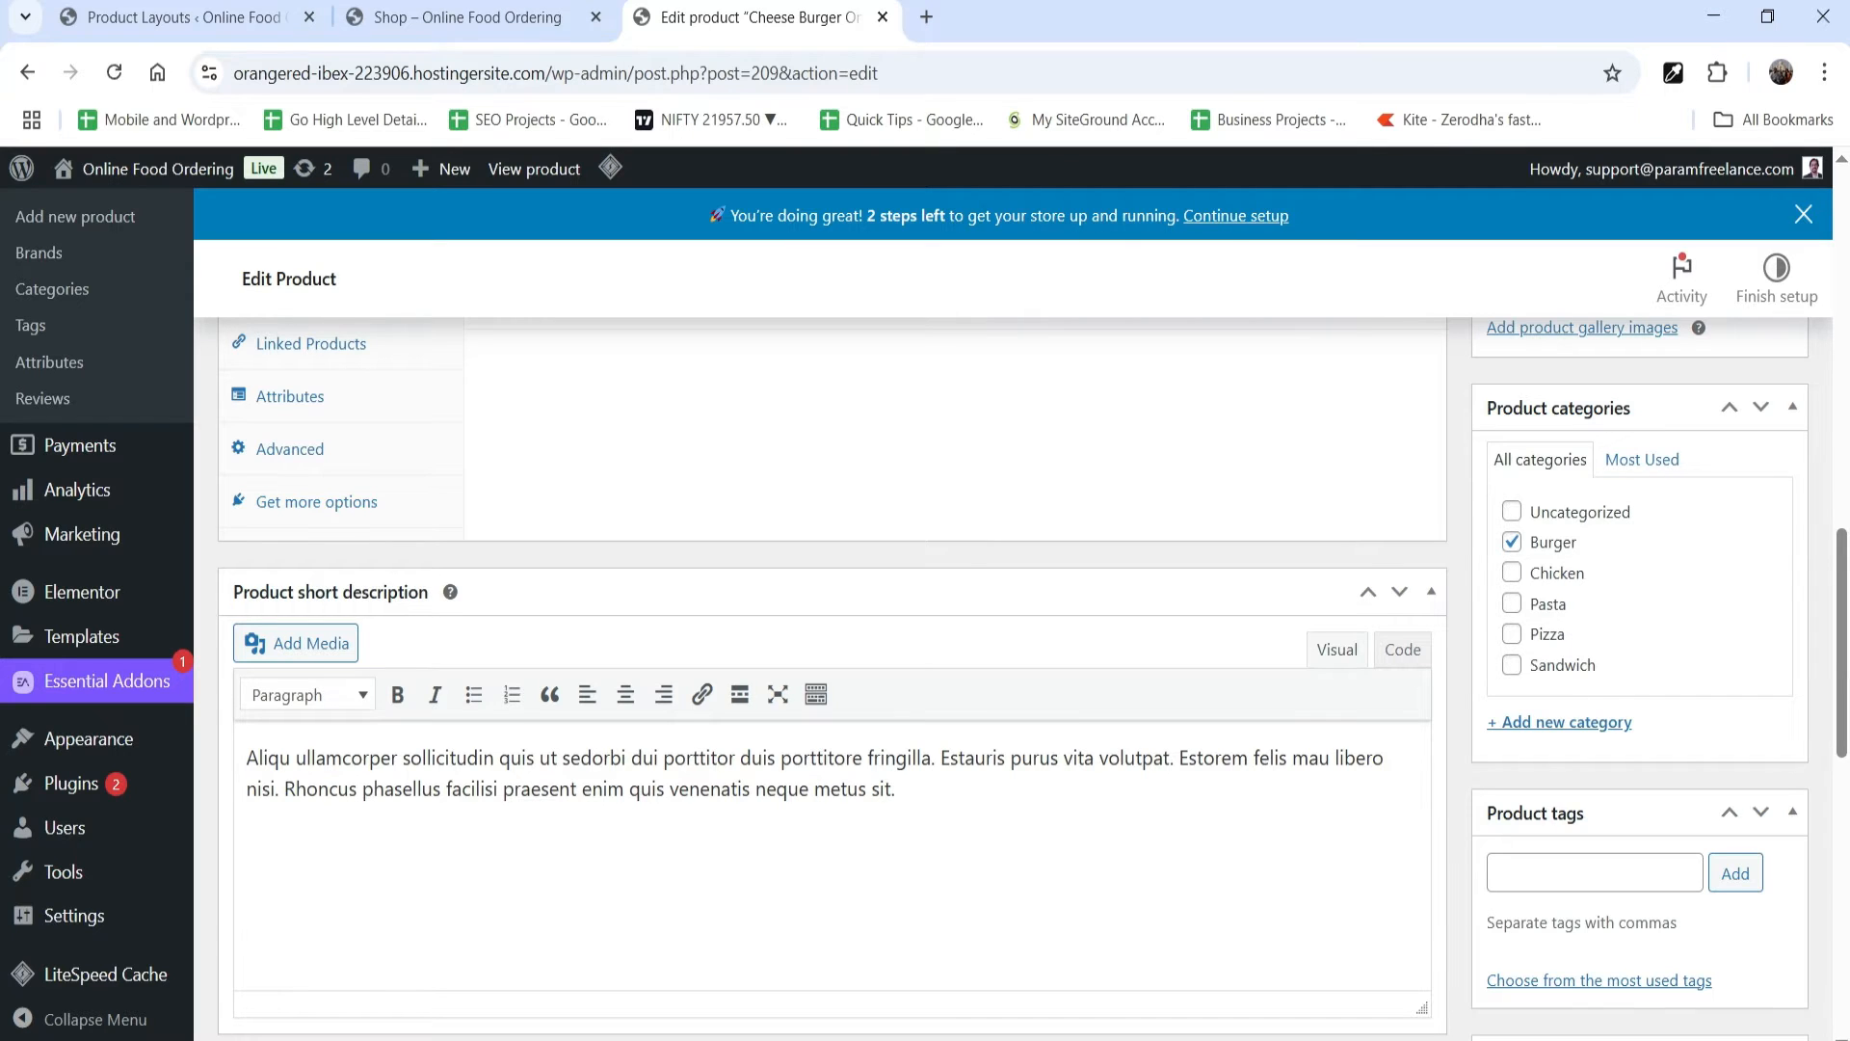
scroll(1671, 470, down, 1)
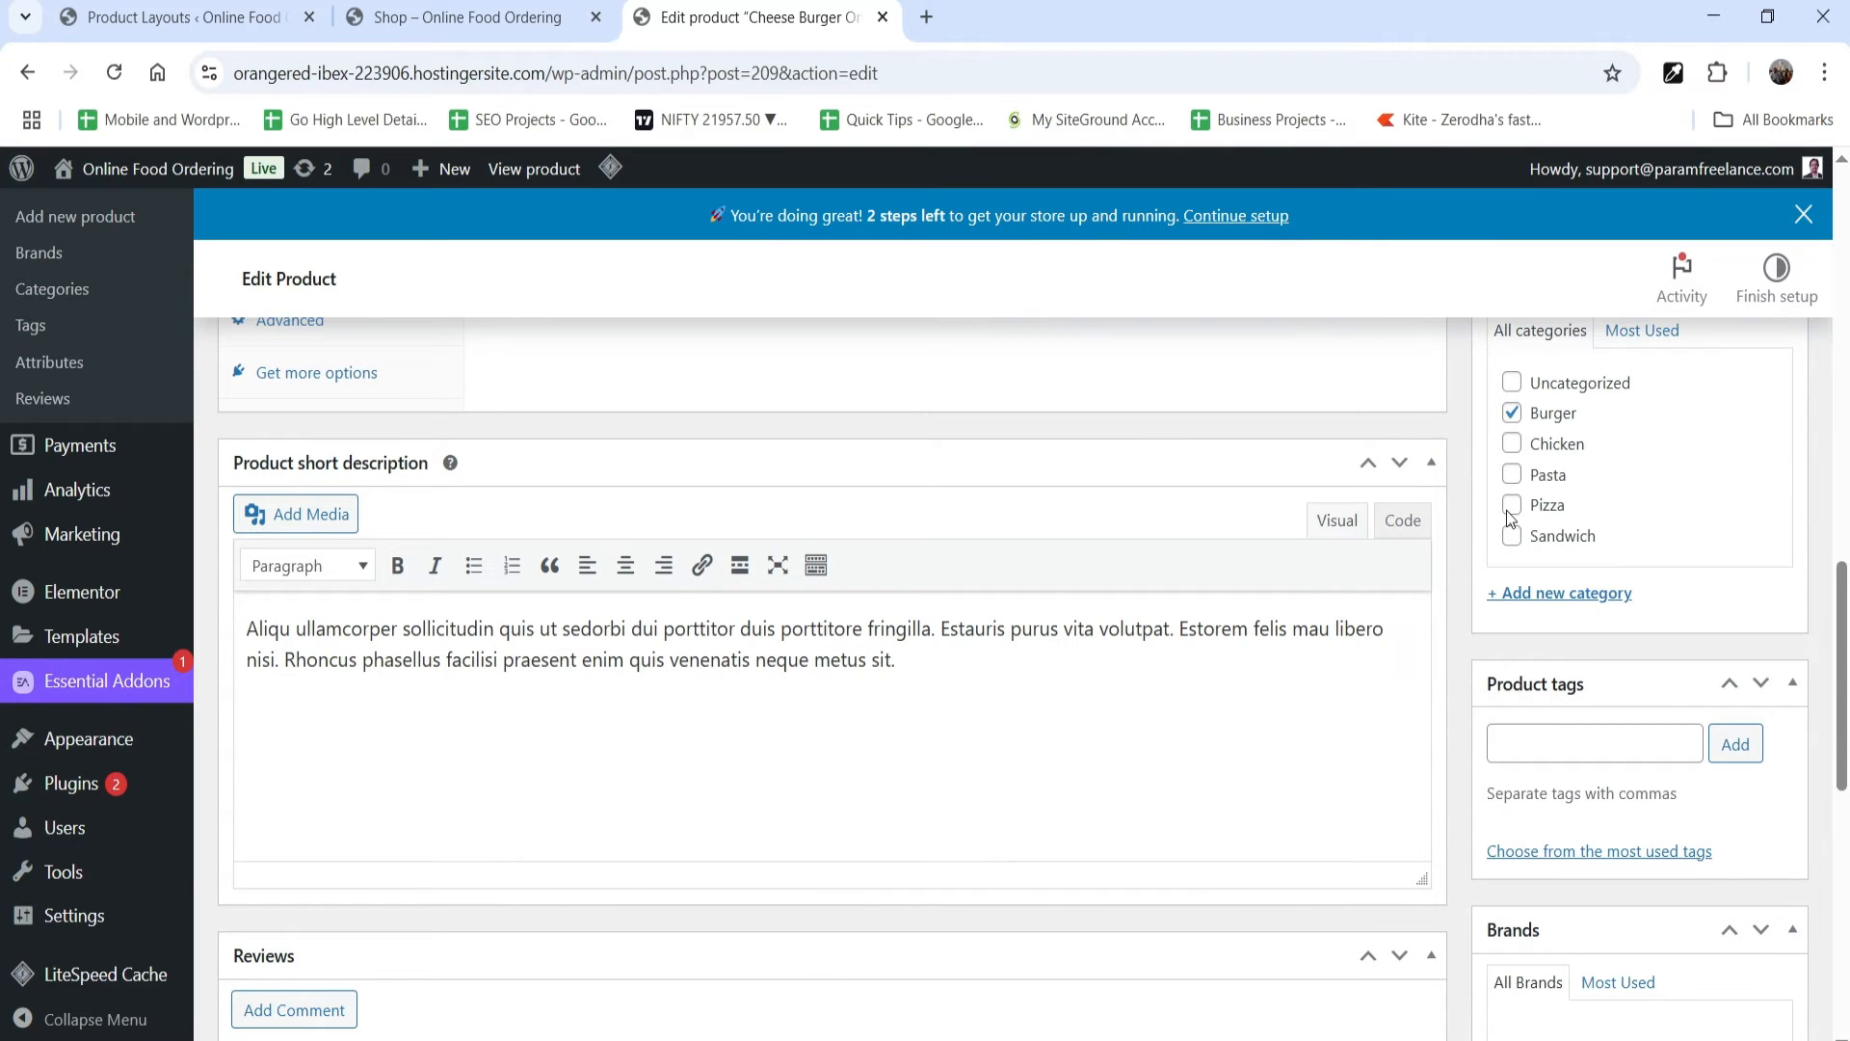
scroll(1714, 605, down, 4)
scroll(1236, 667, up, 15)
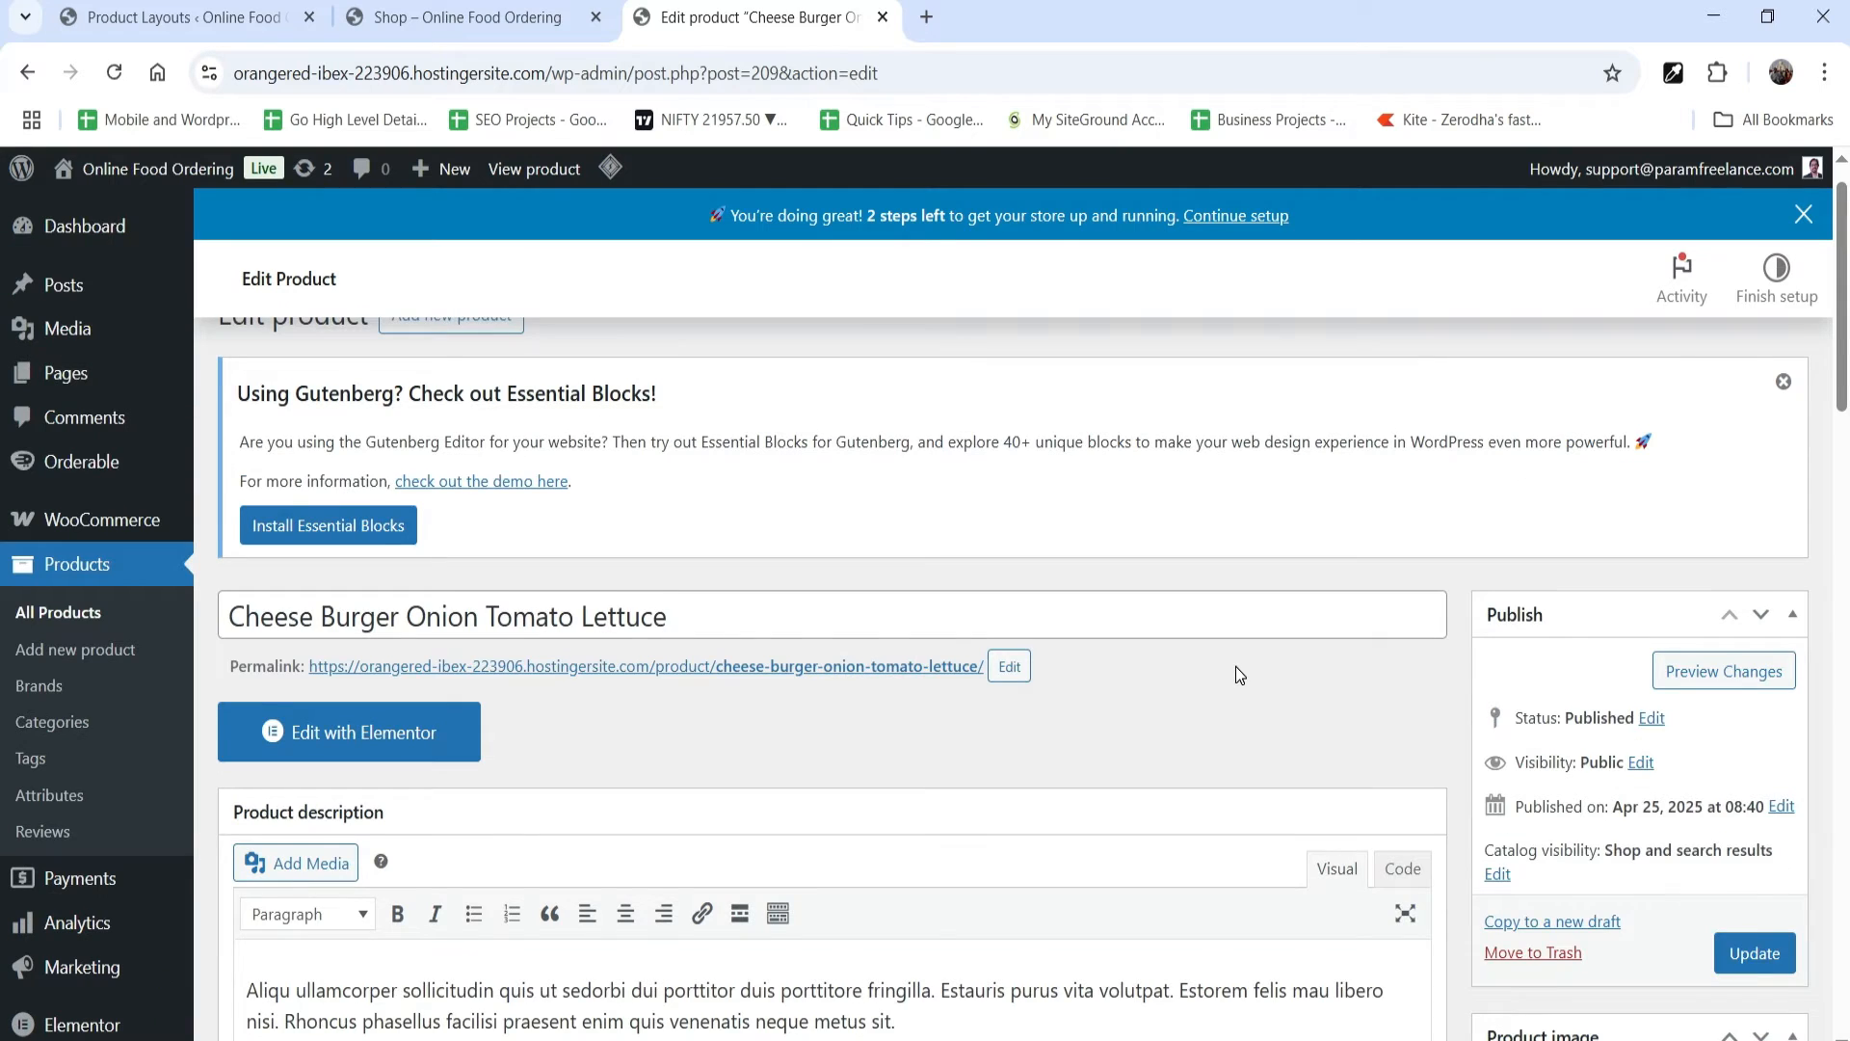
scroll(1236, 667, up, 1)
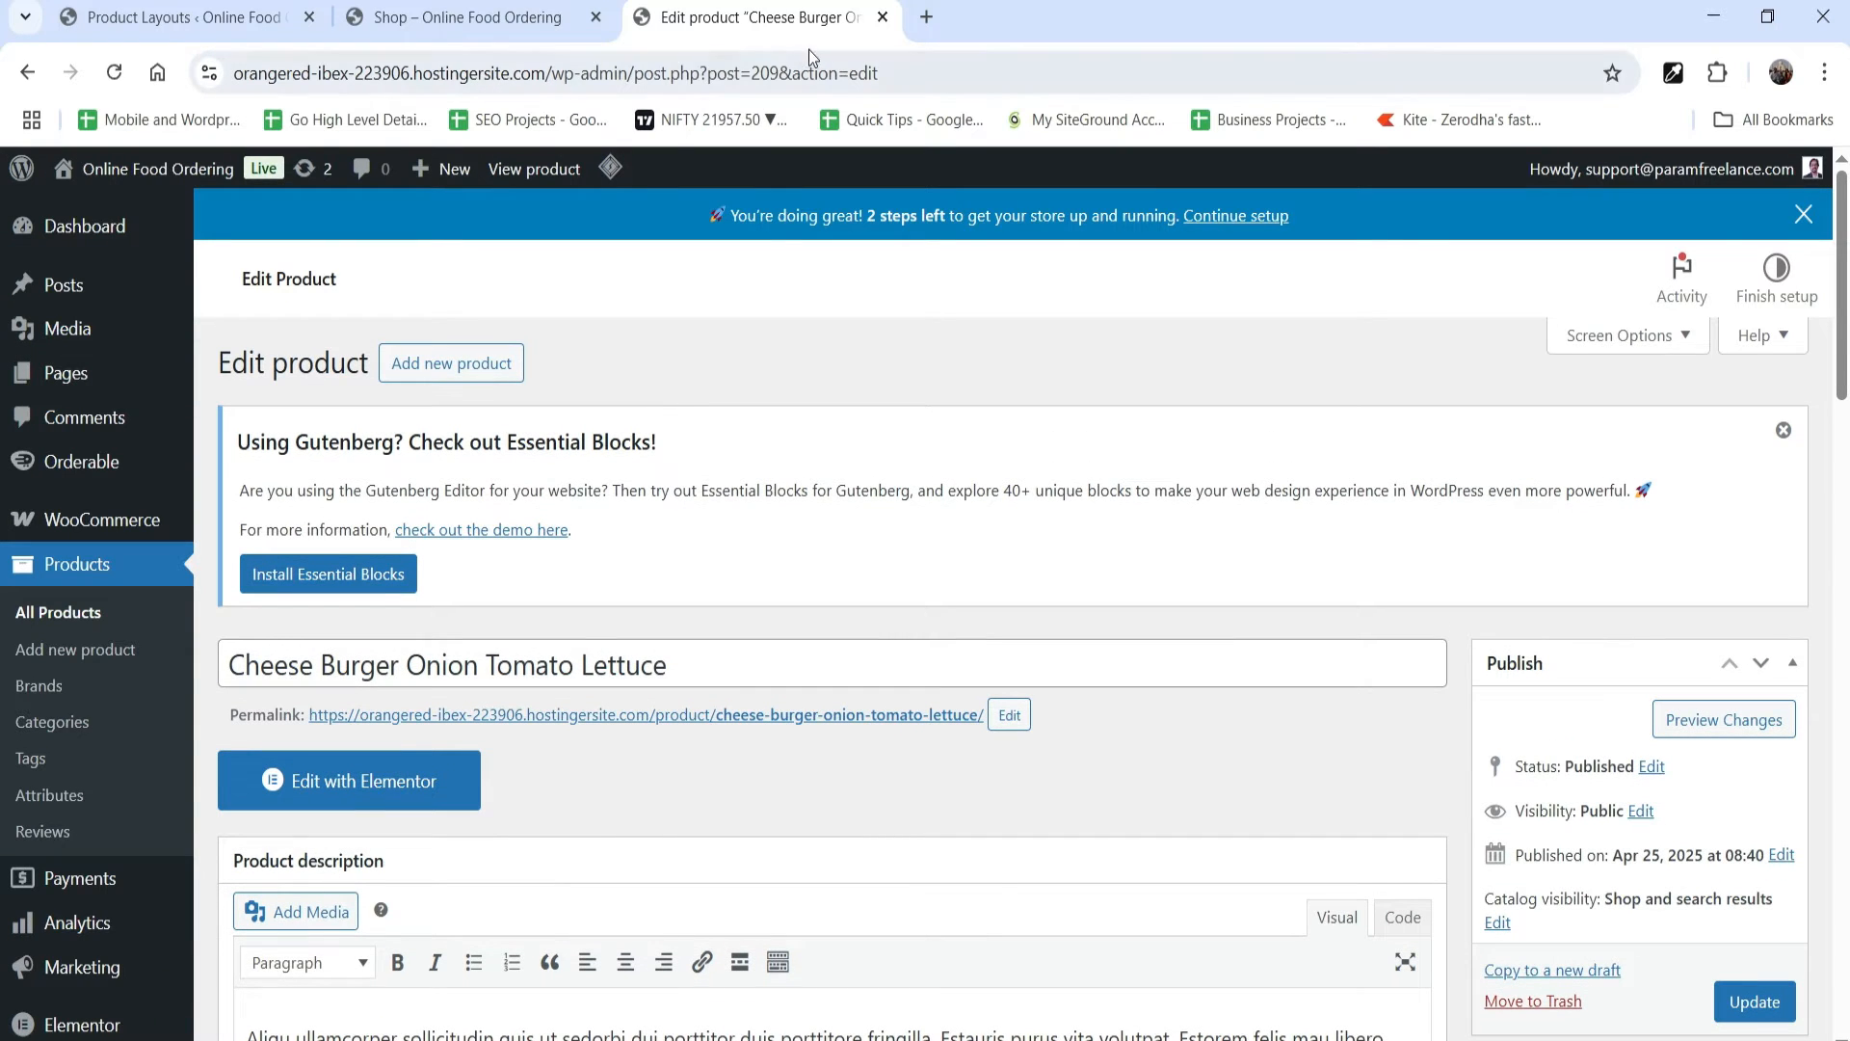
Step: Close the product editing page and start a new Orderable product layout titled "Layout 1"
click(881, 17)
click(149, 14)
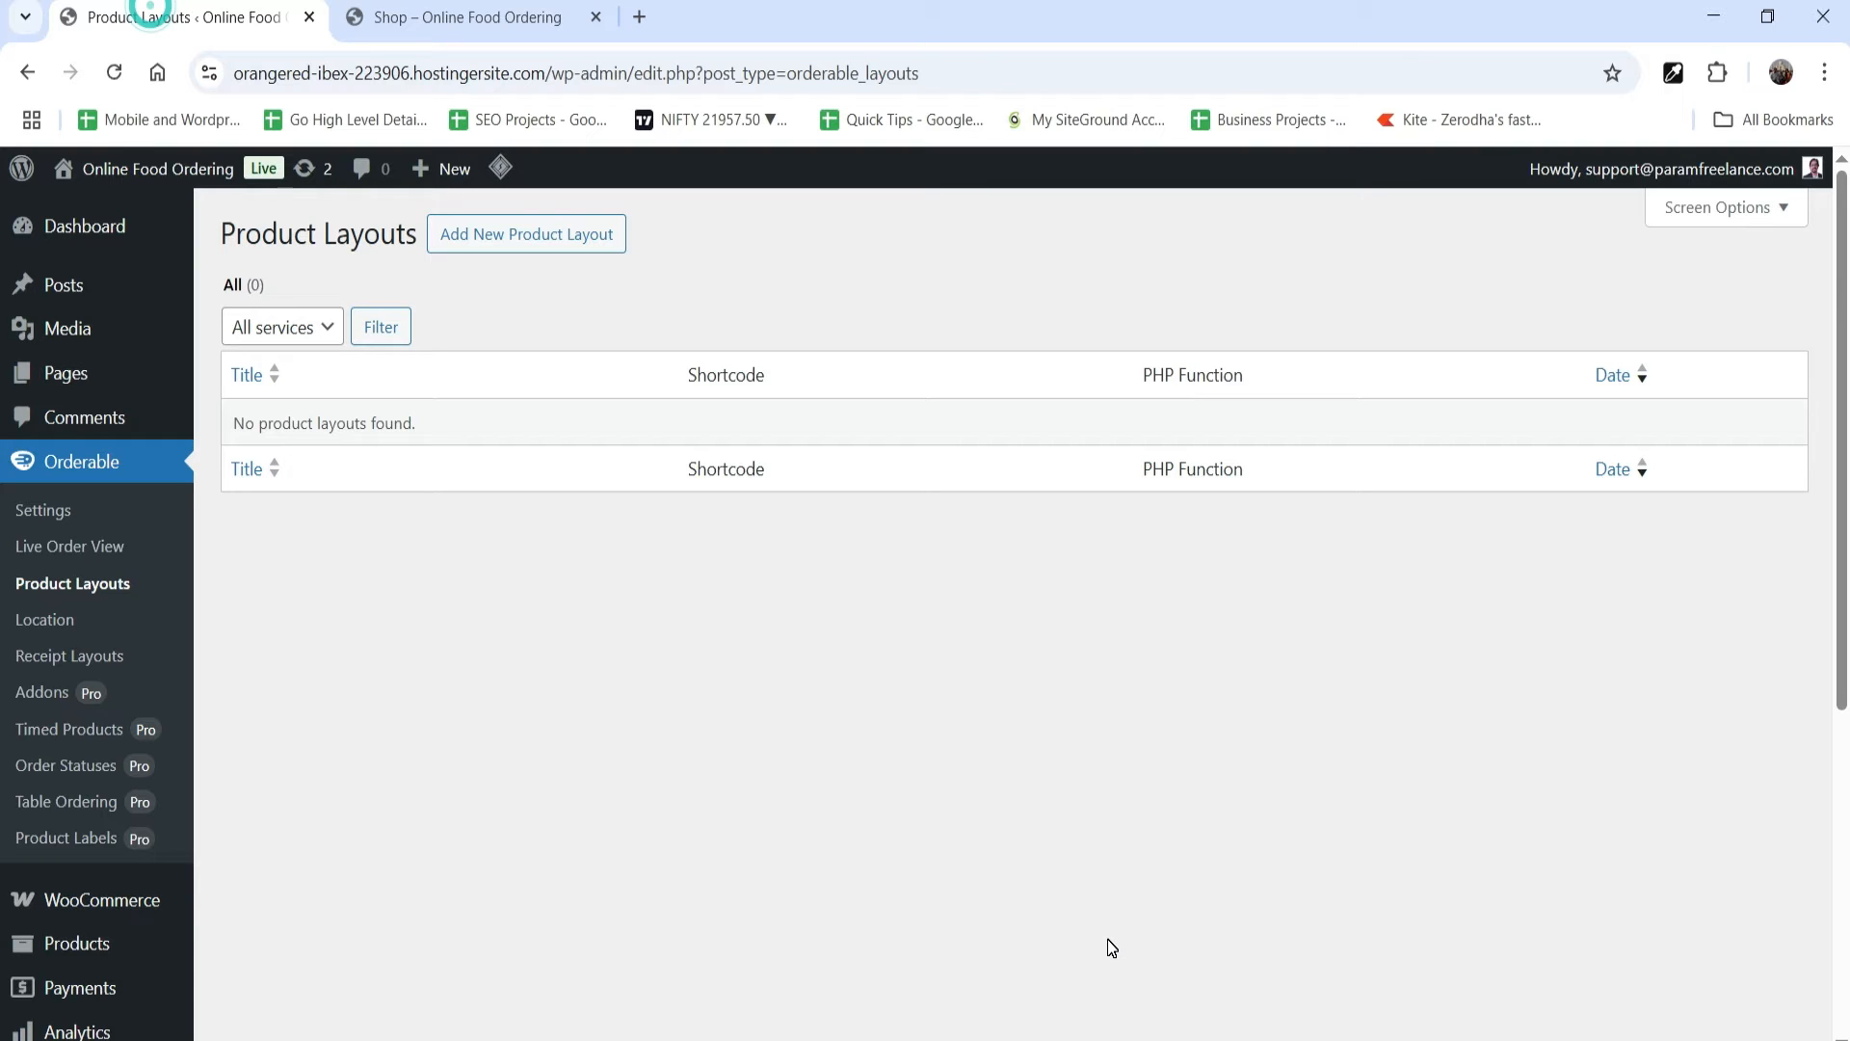
click(579, 236)
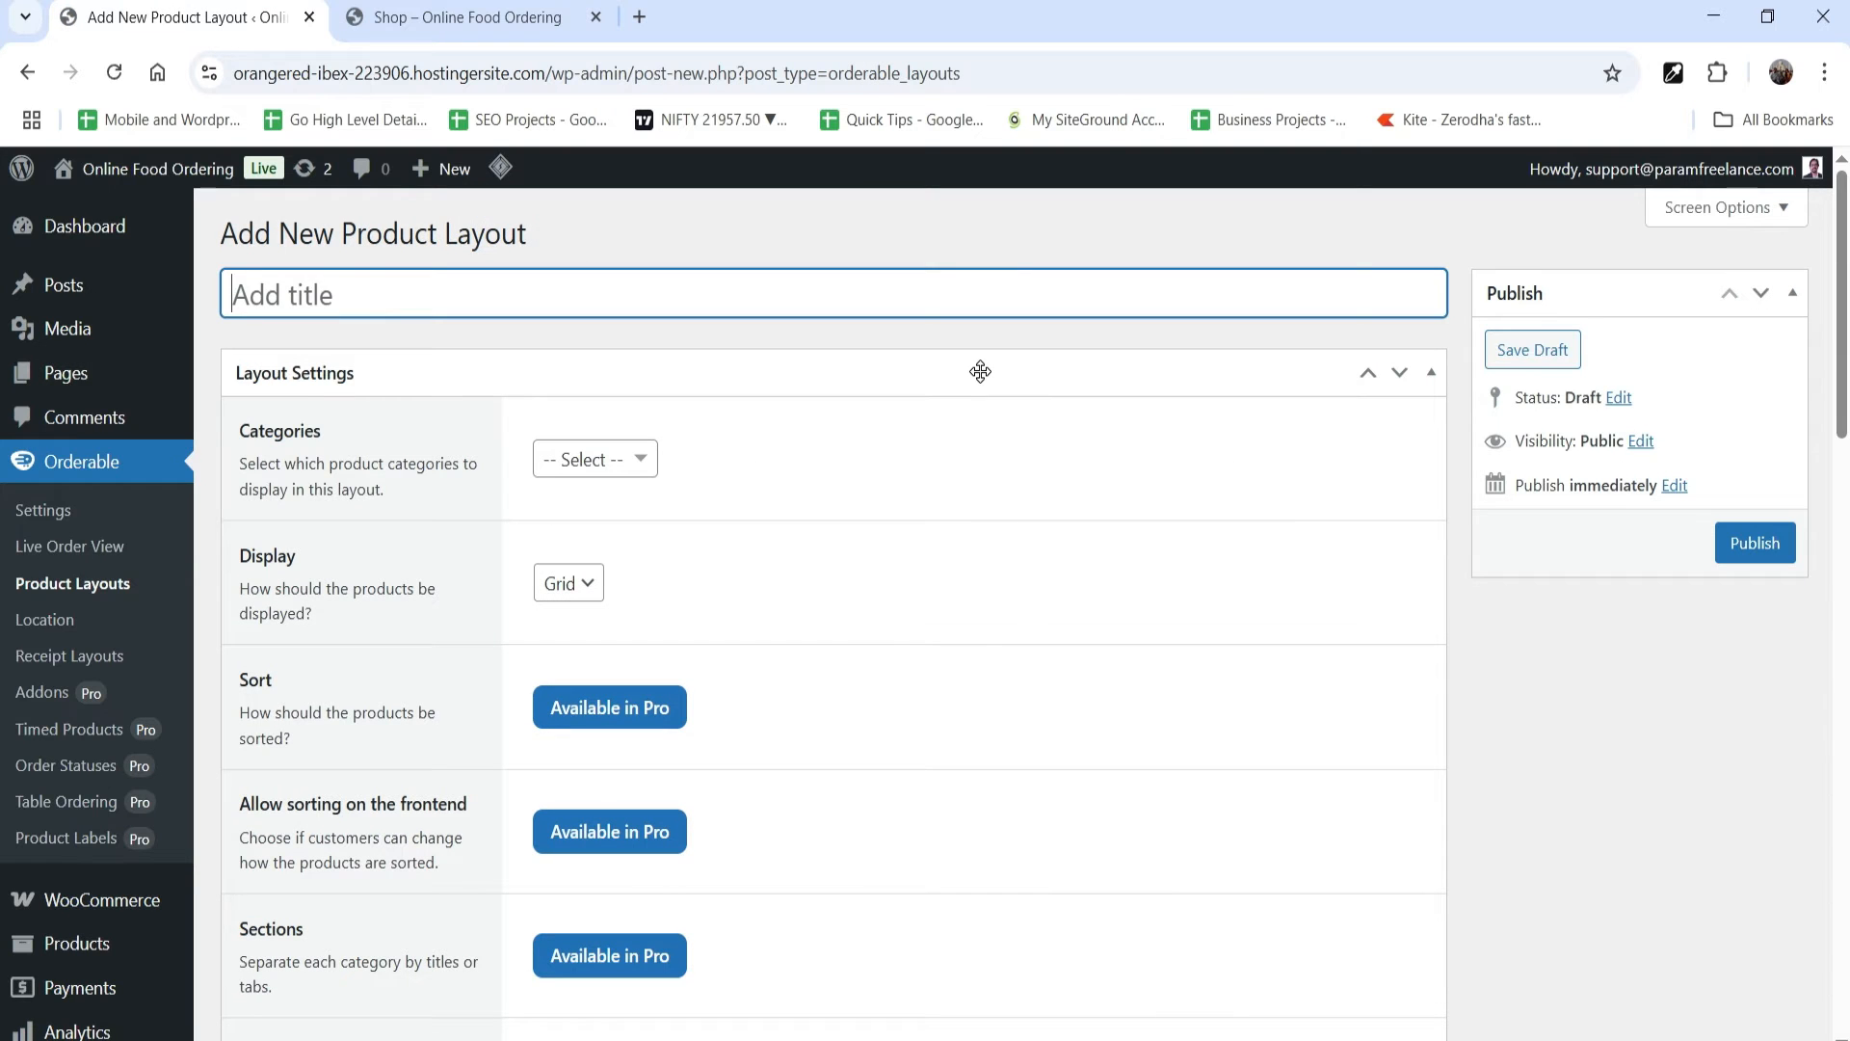
text(Layout 1)
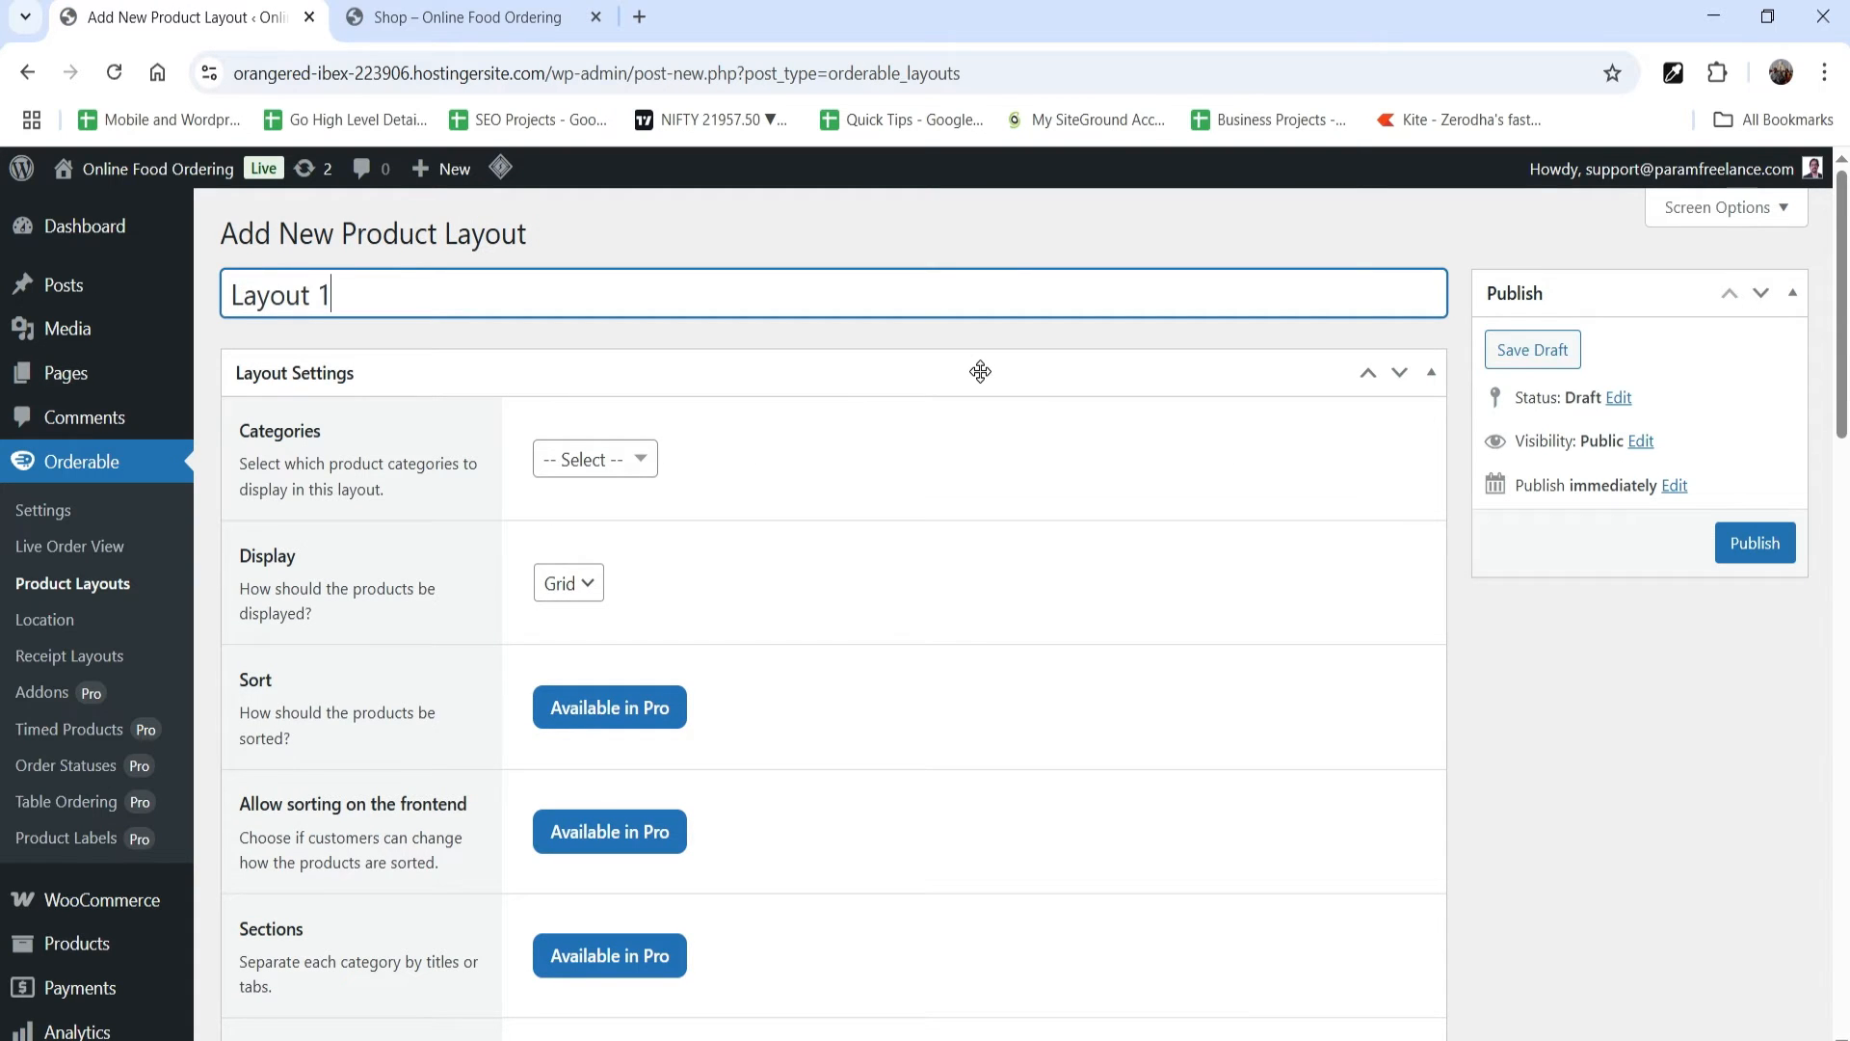
Step: Include the Burger, Chicken, Pasta, Pizza and Sandwich categories in the layout
click(601, 470)
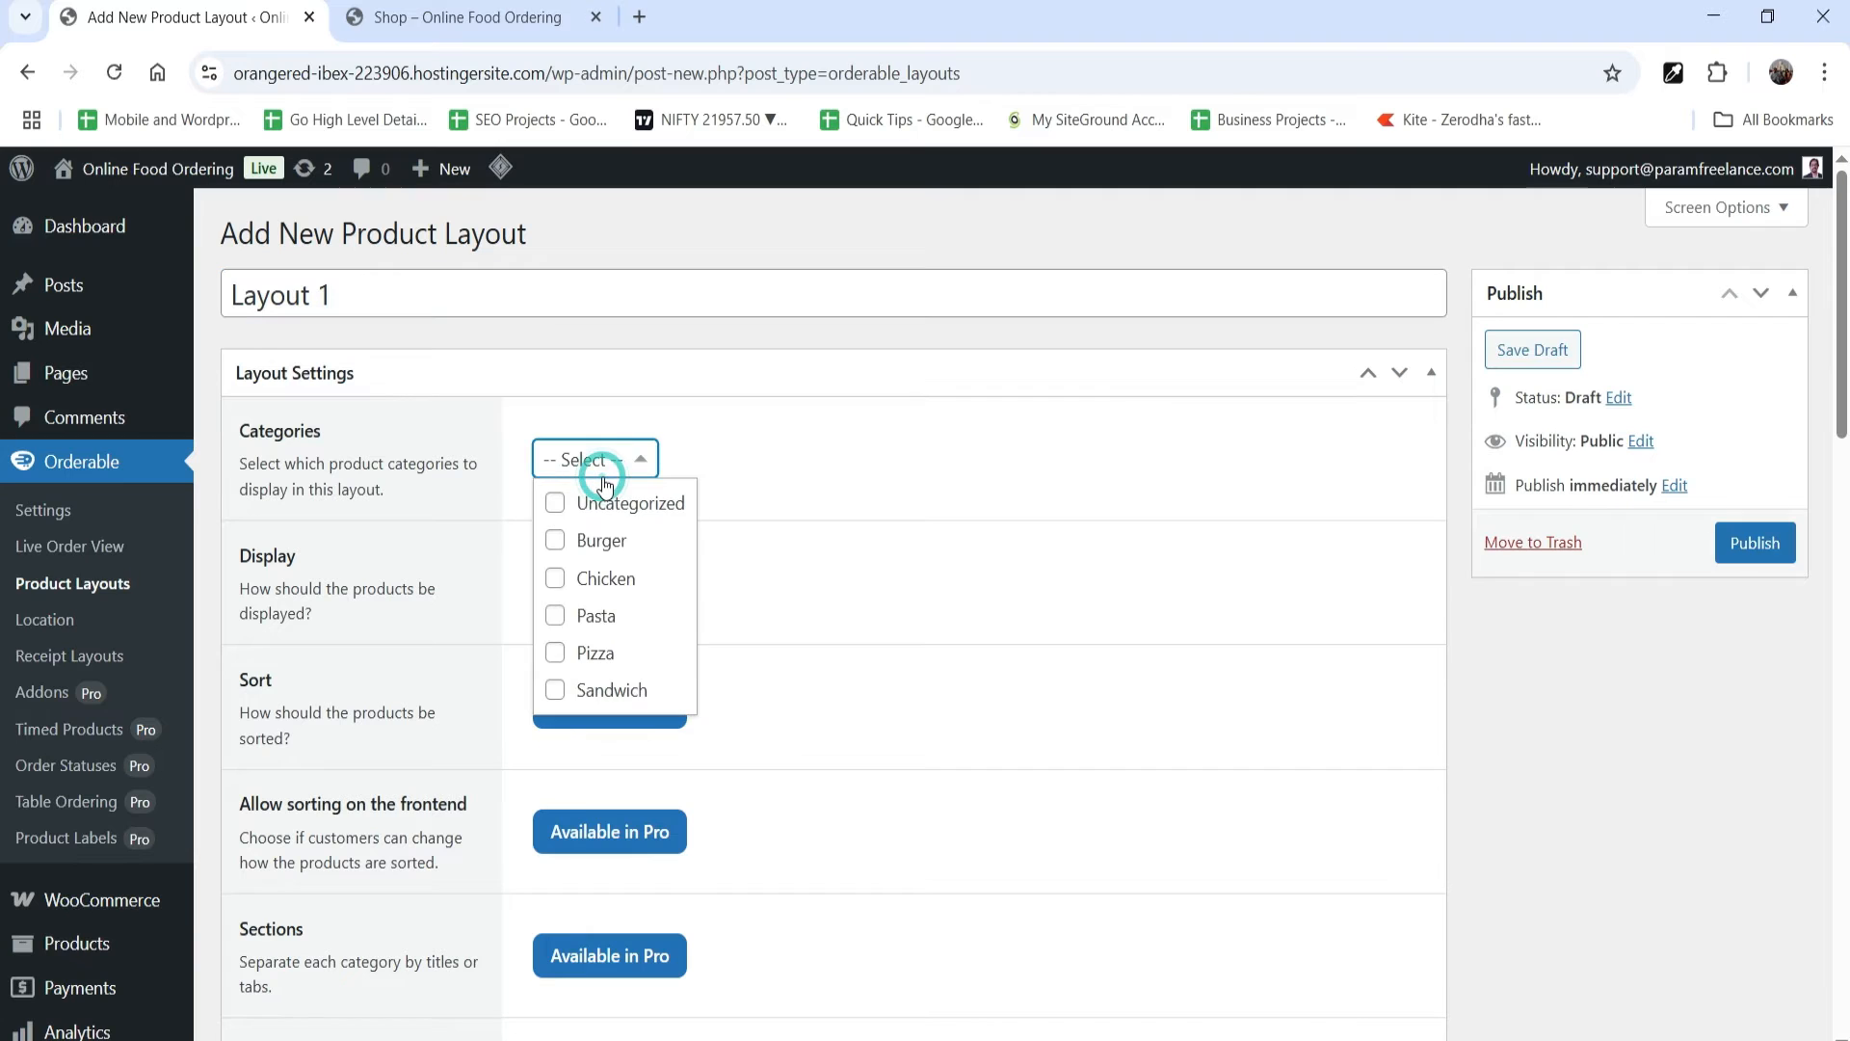
click(556, 540)
click(555, 578)
click(555, 615)
click(555, 652)
click(555, 690)
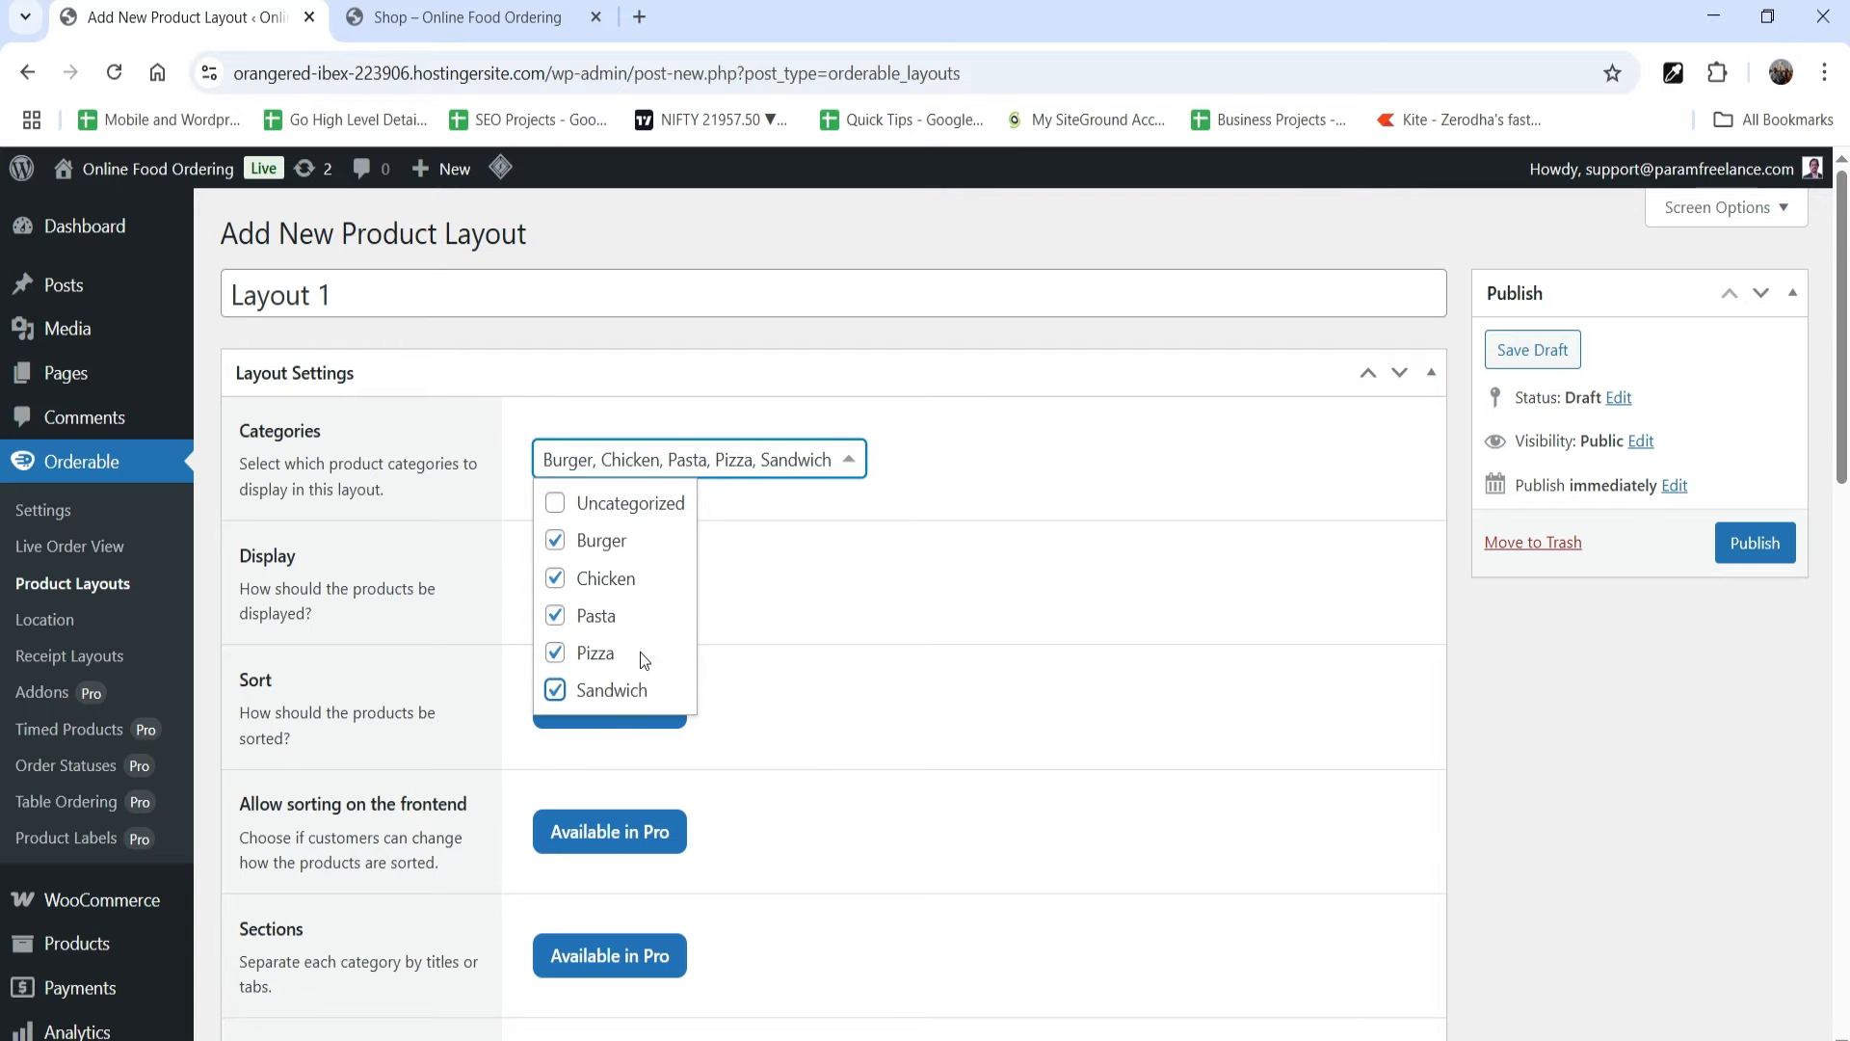
click(1633, 675)
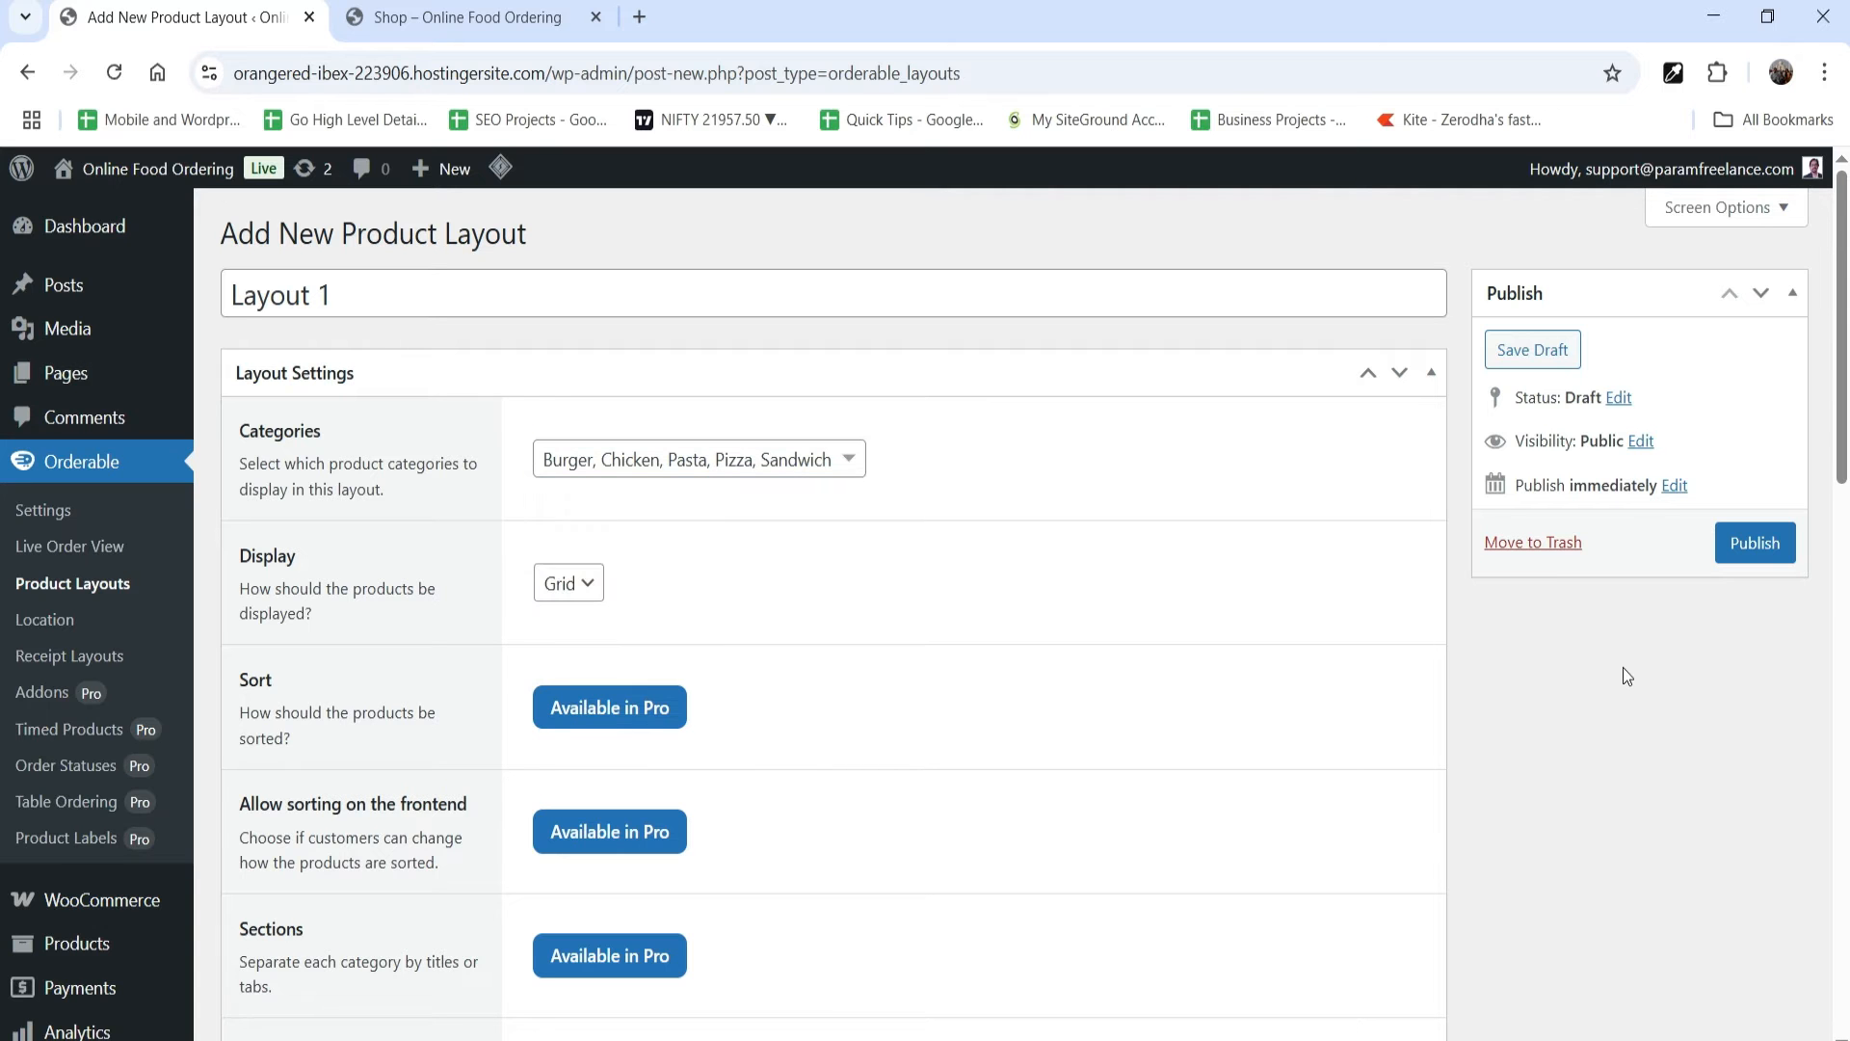
Step: Check the Shop page's current listing, try the List display for Layout 1, and review the layout preview
click(422, 24)
scroll(1110, 646, down, 5)
click(85, 16)
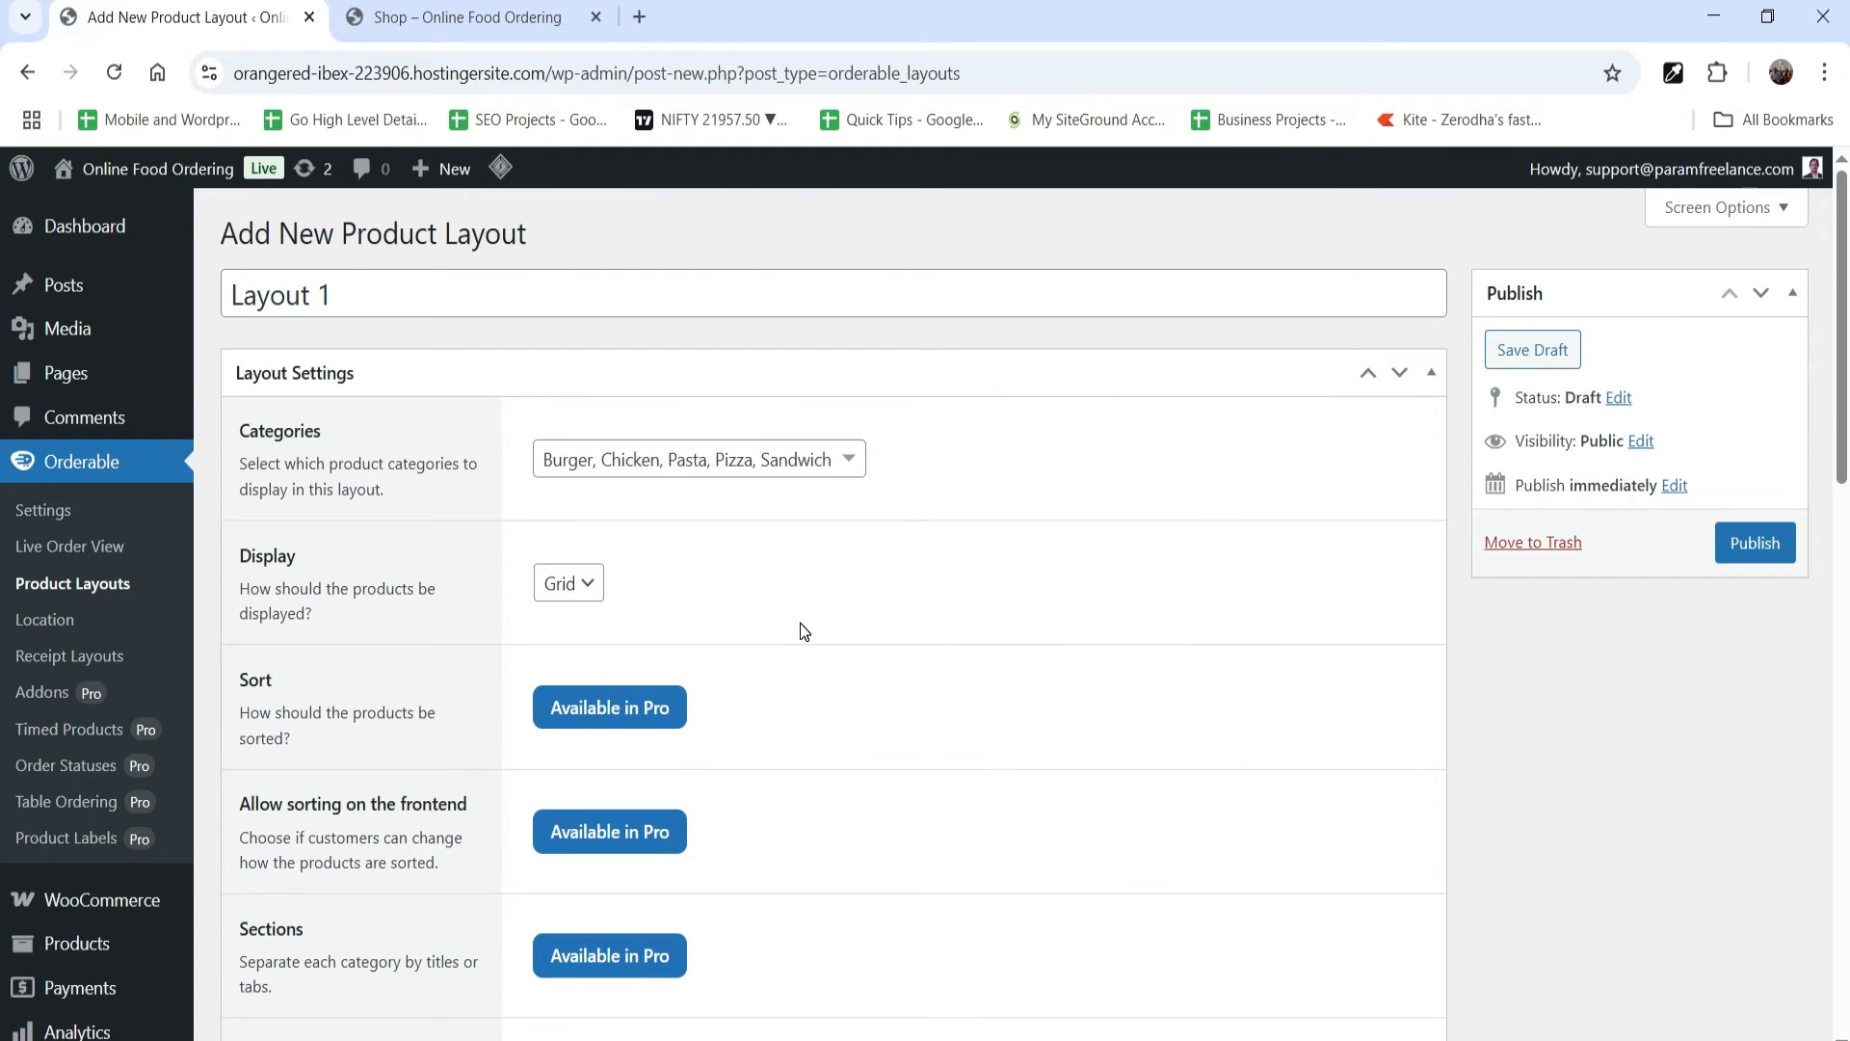
click(566, 585)
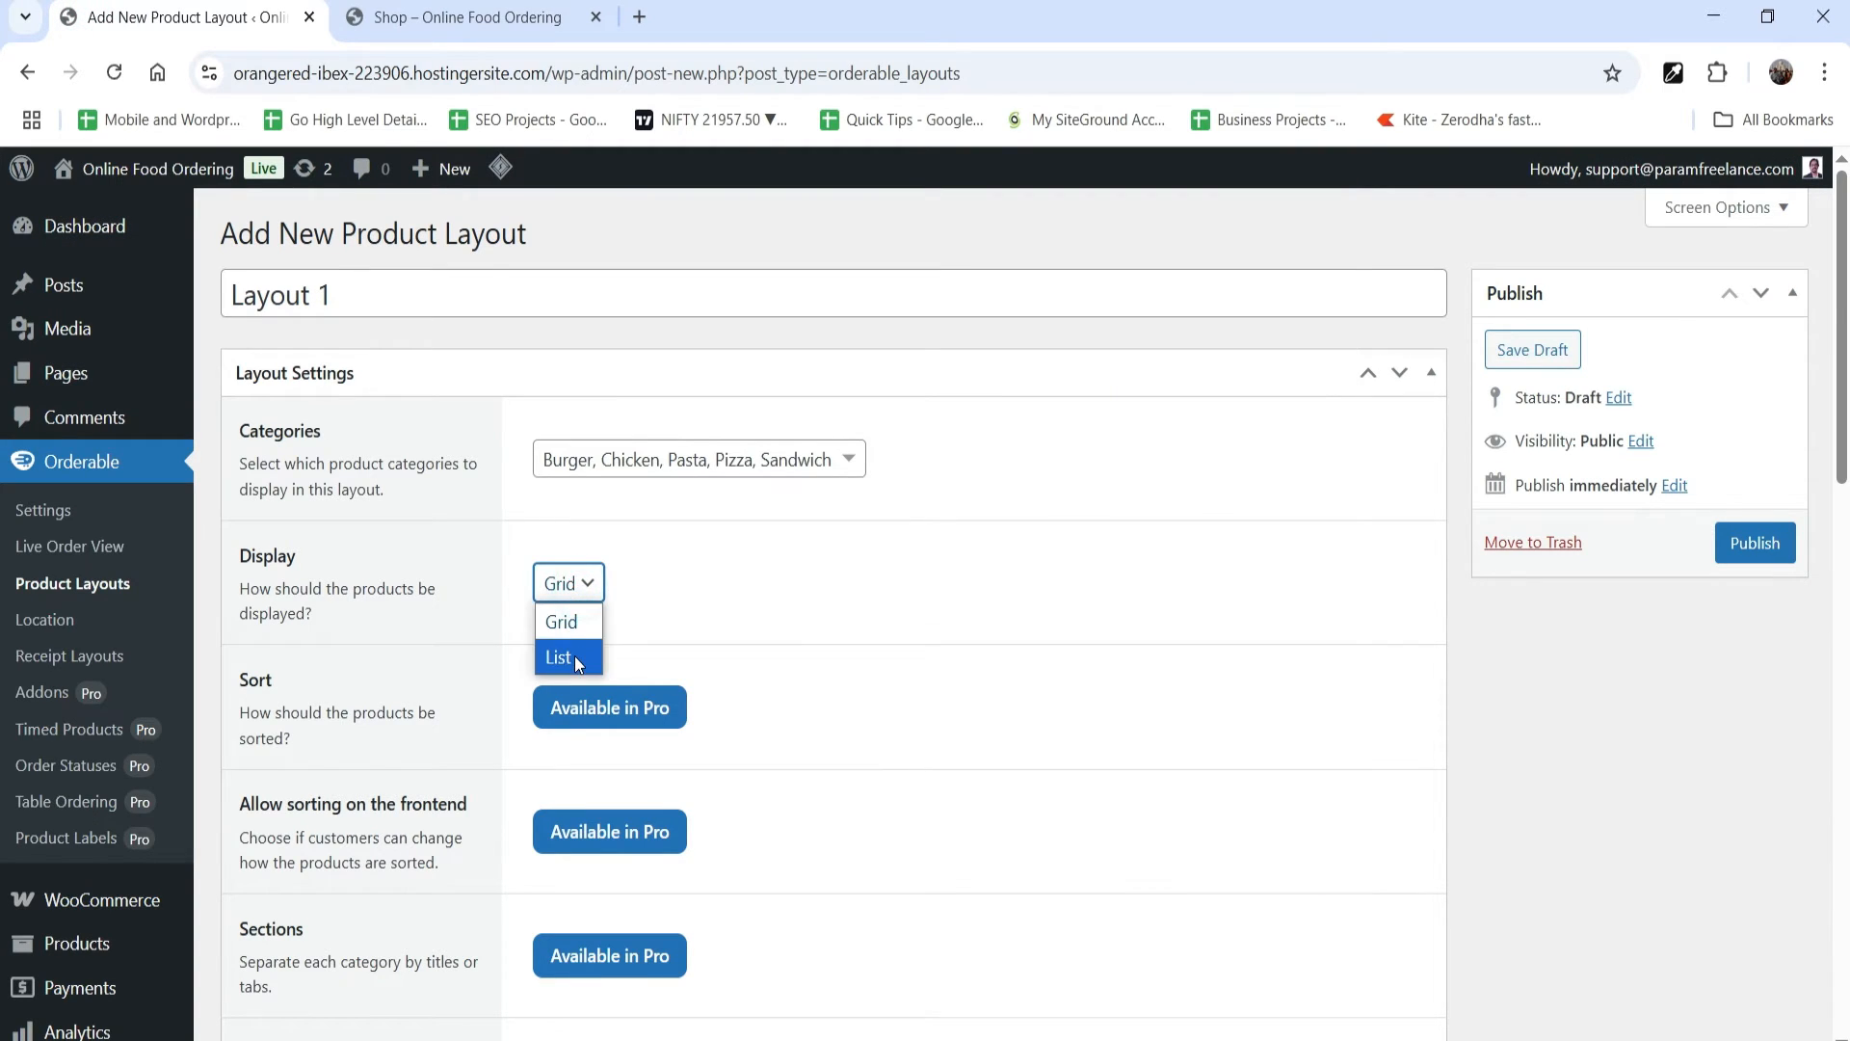
click(575, 656)
scroll(991, 595, down, 10)
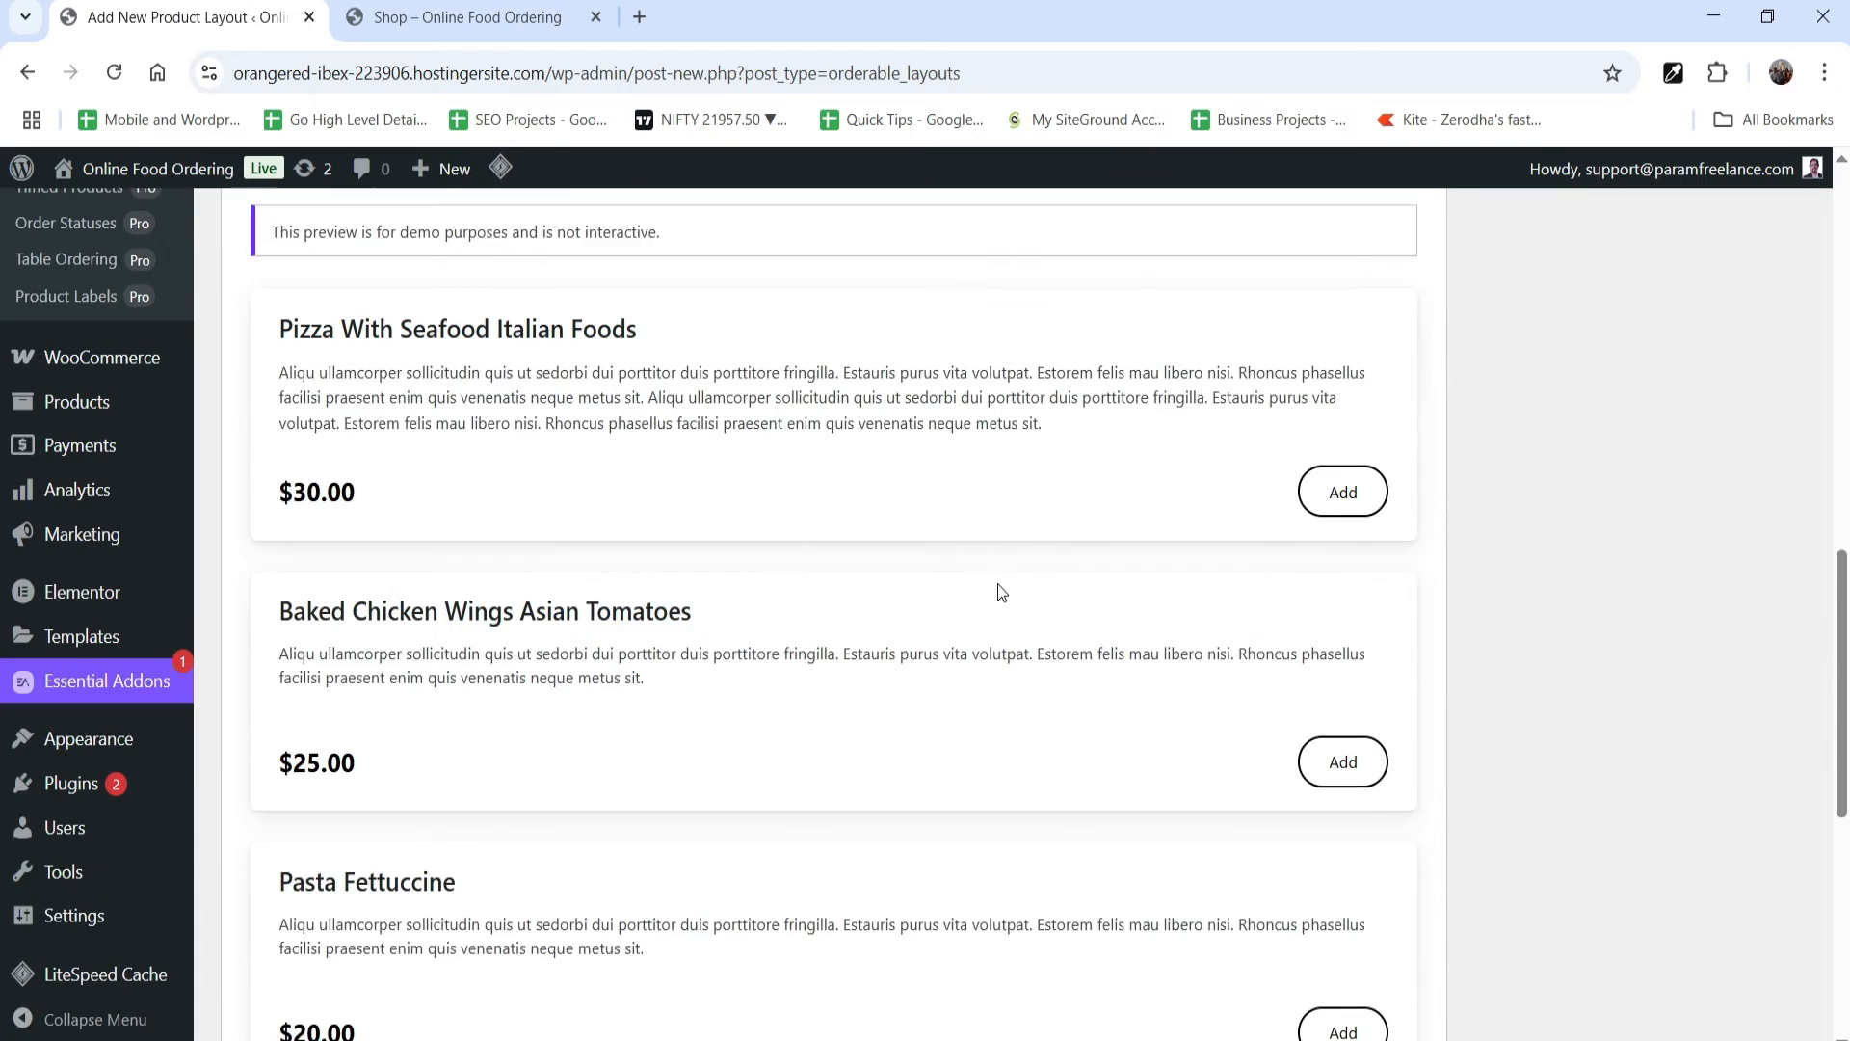
scroll(1001, 591, up, 3)
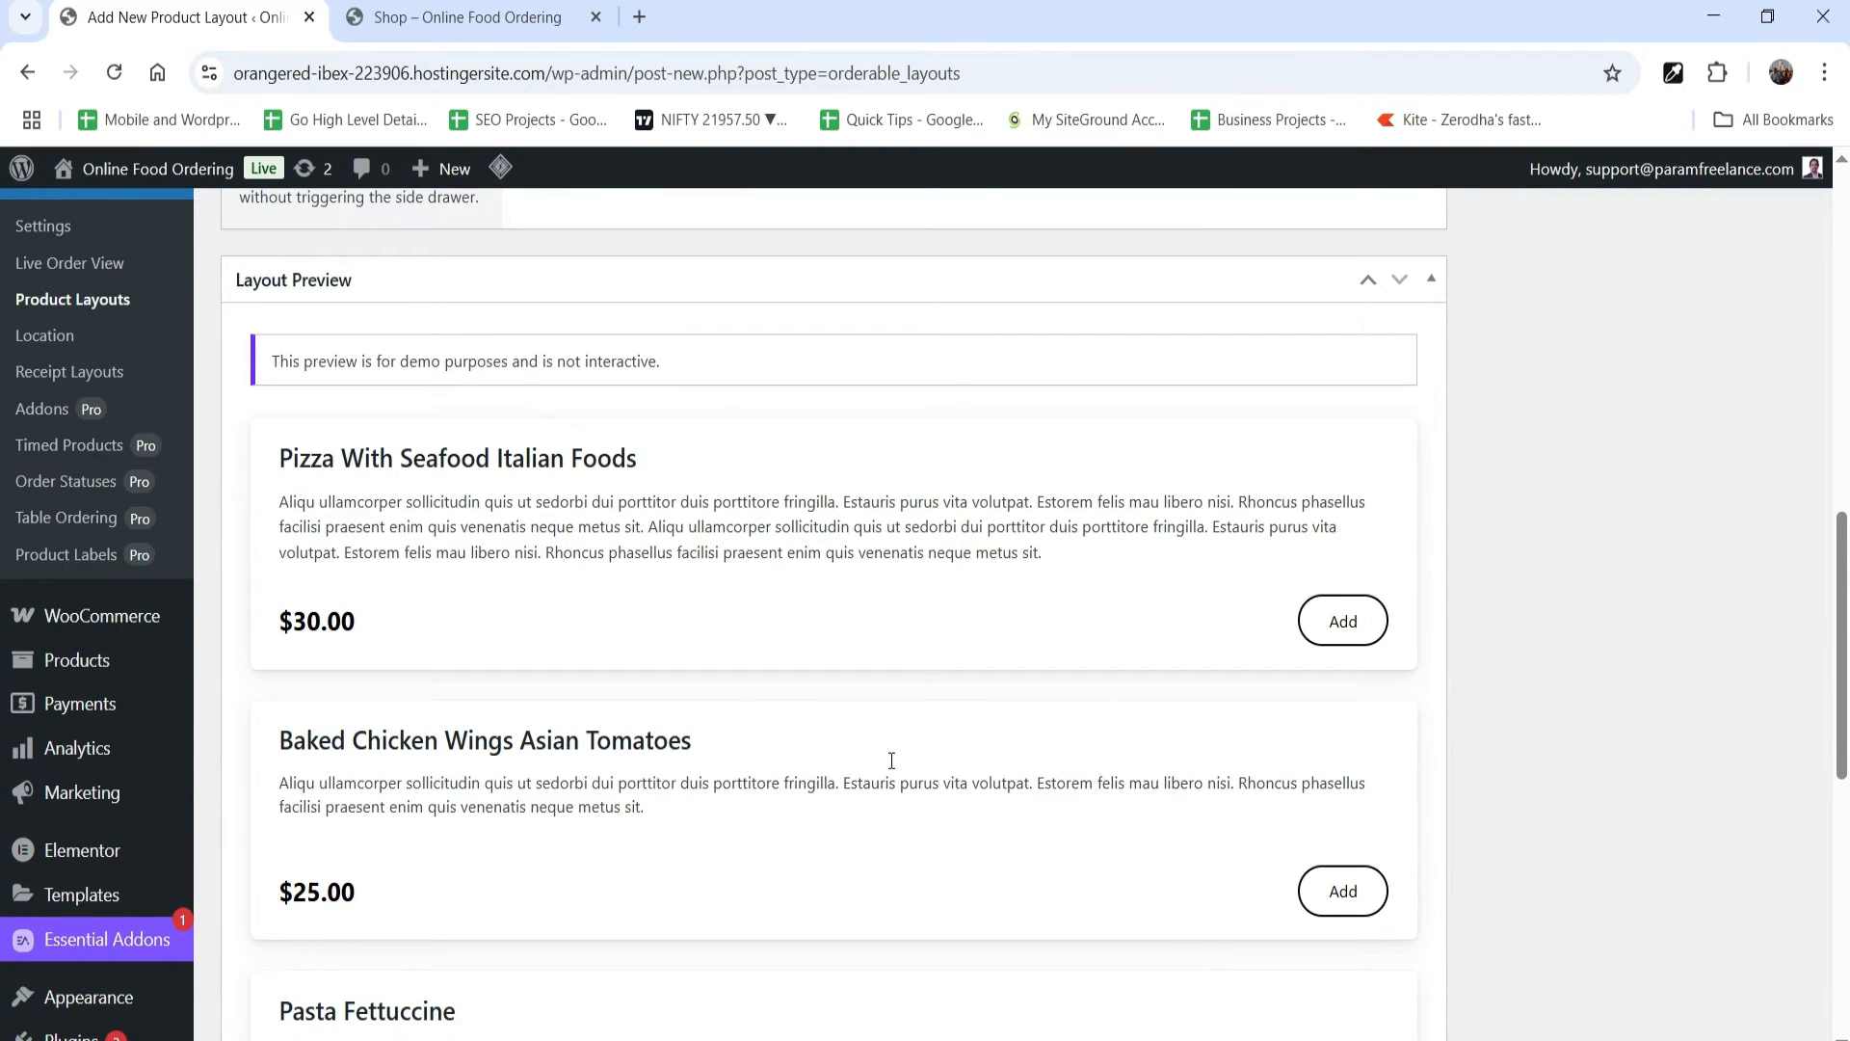
scroll(489, 569, up, 10)
Step: Try the Grid display for Layout 1 and review the product cards in the layout preview
click(566, 584)
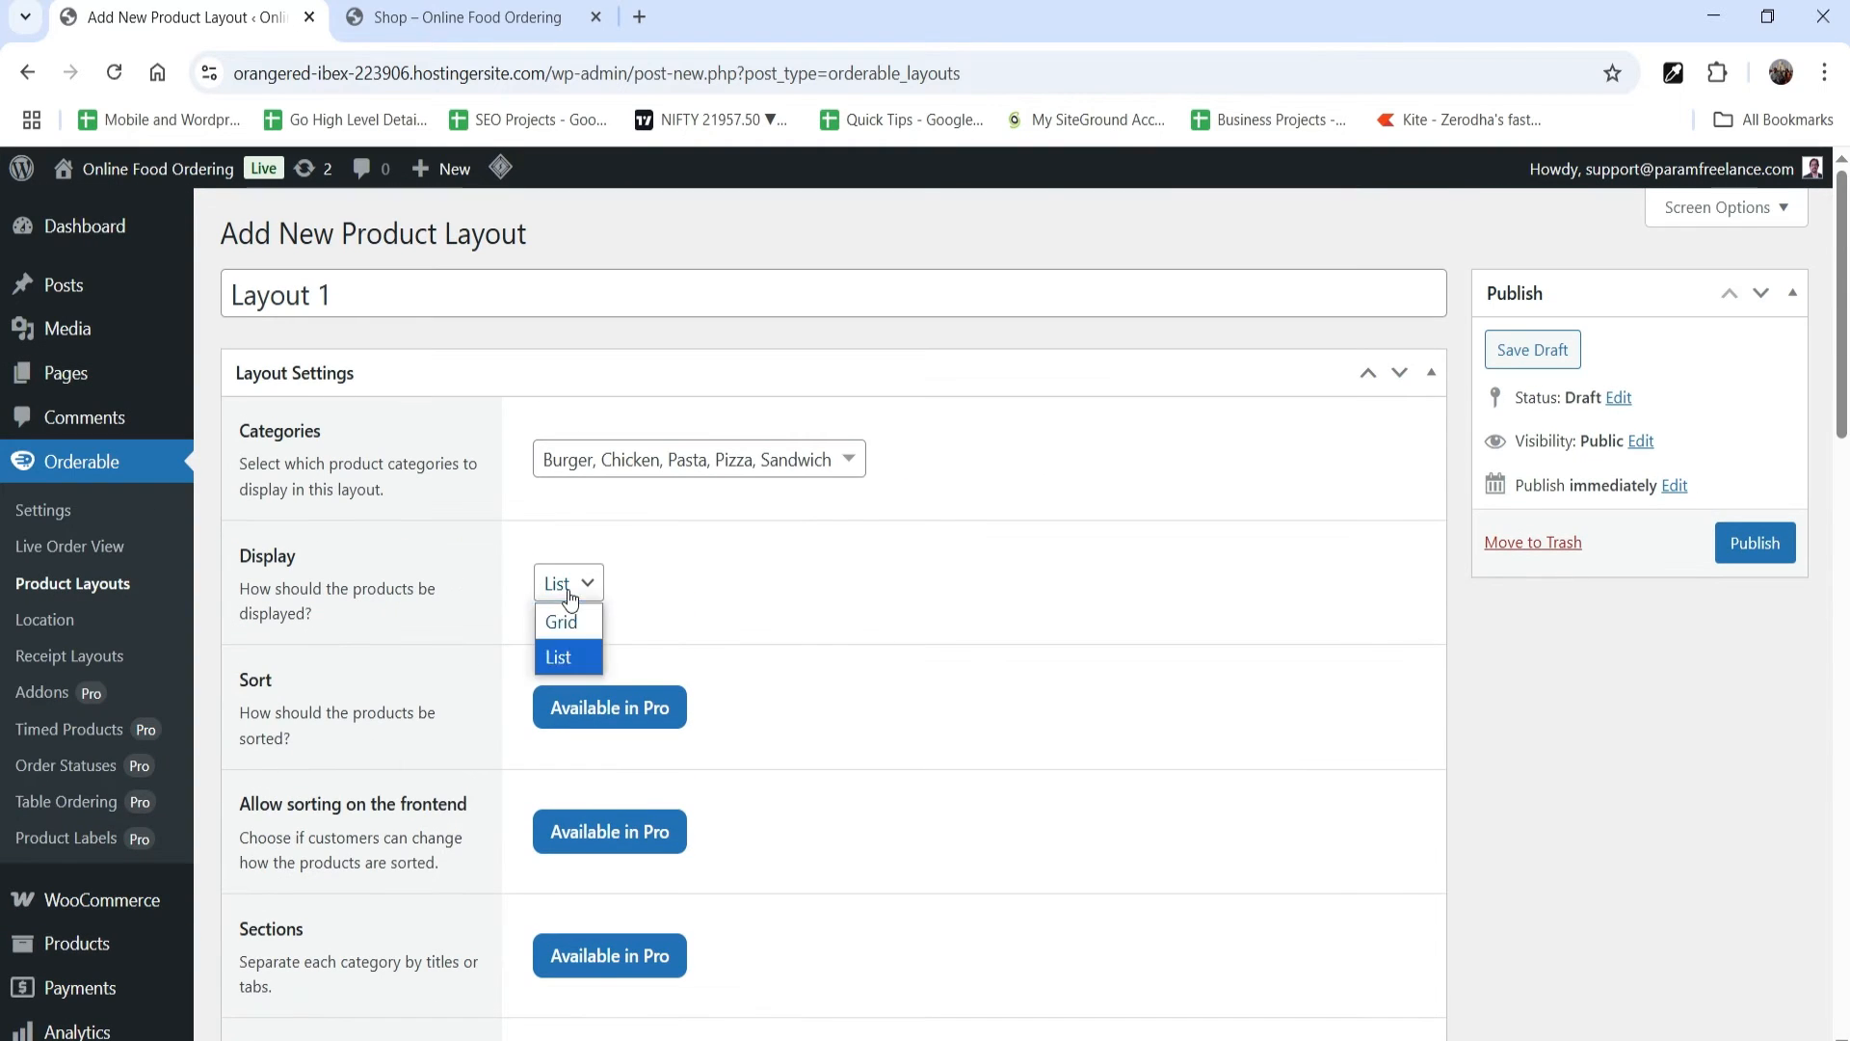
click(573, 631)
scroll(901, 569, down, 10)
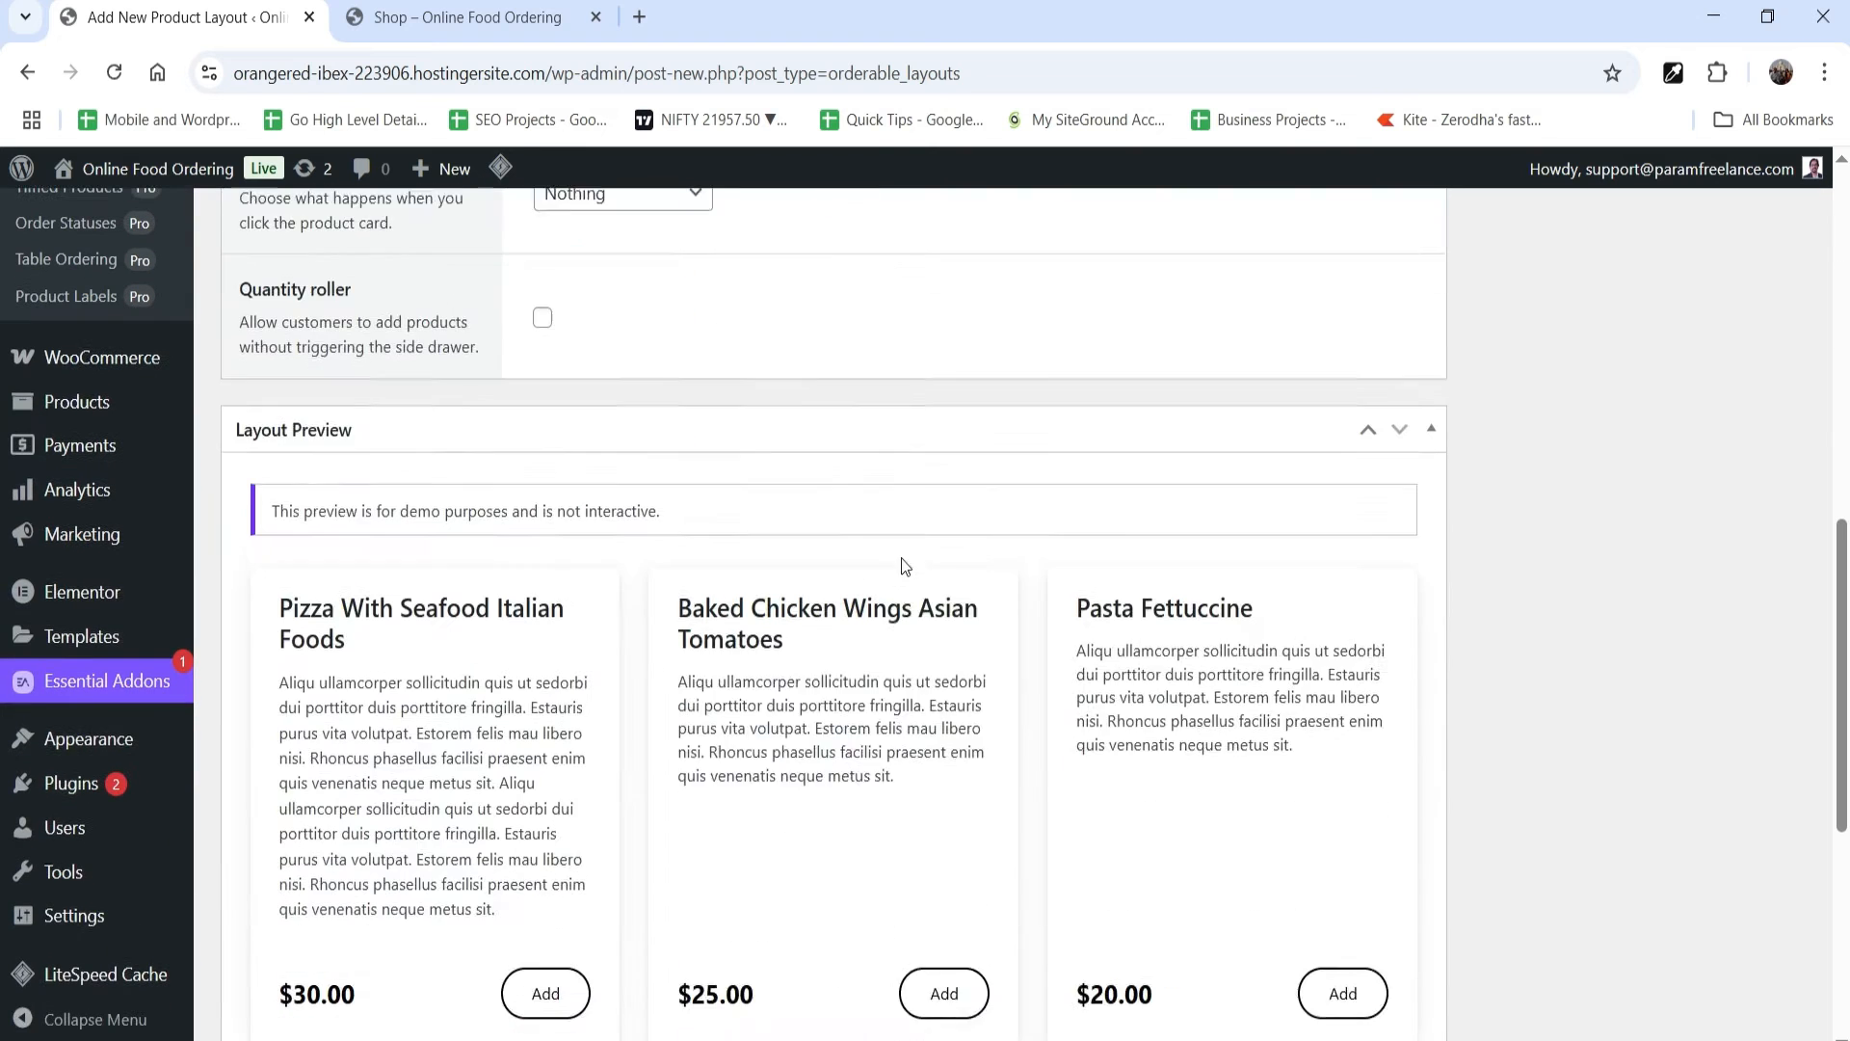
scroll(942, 710, down, 3)
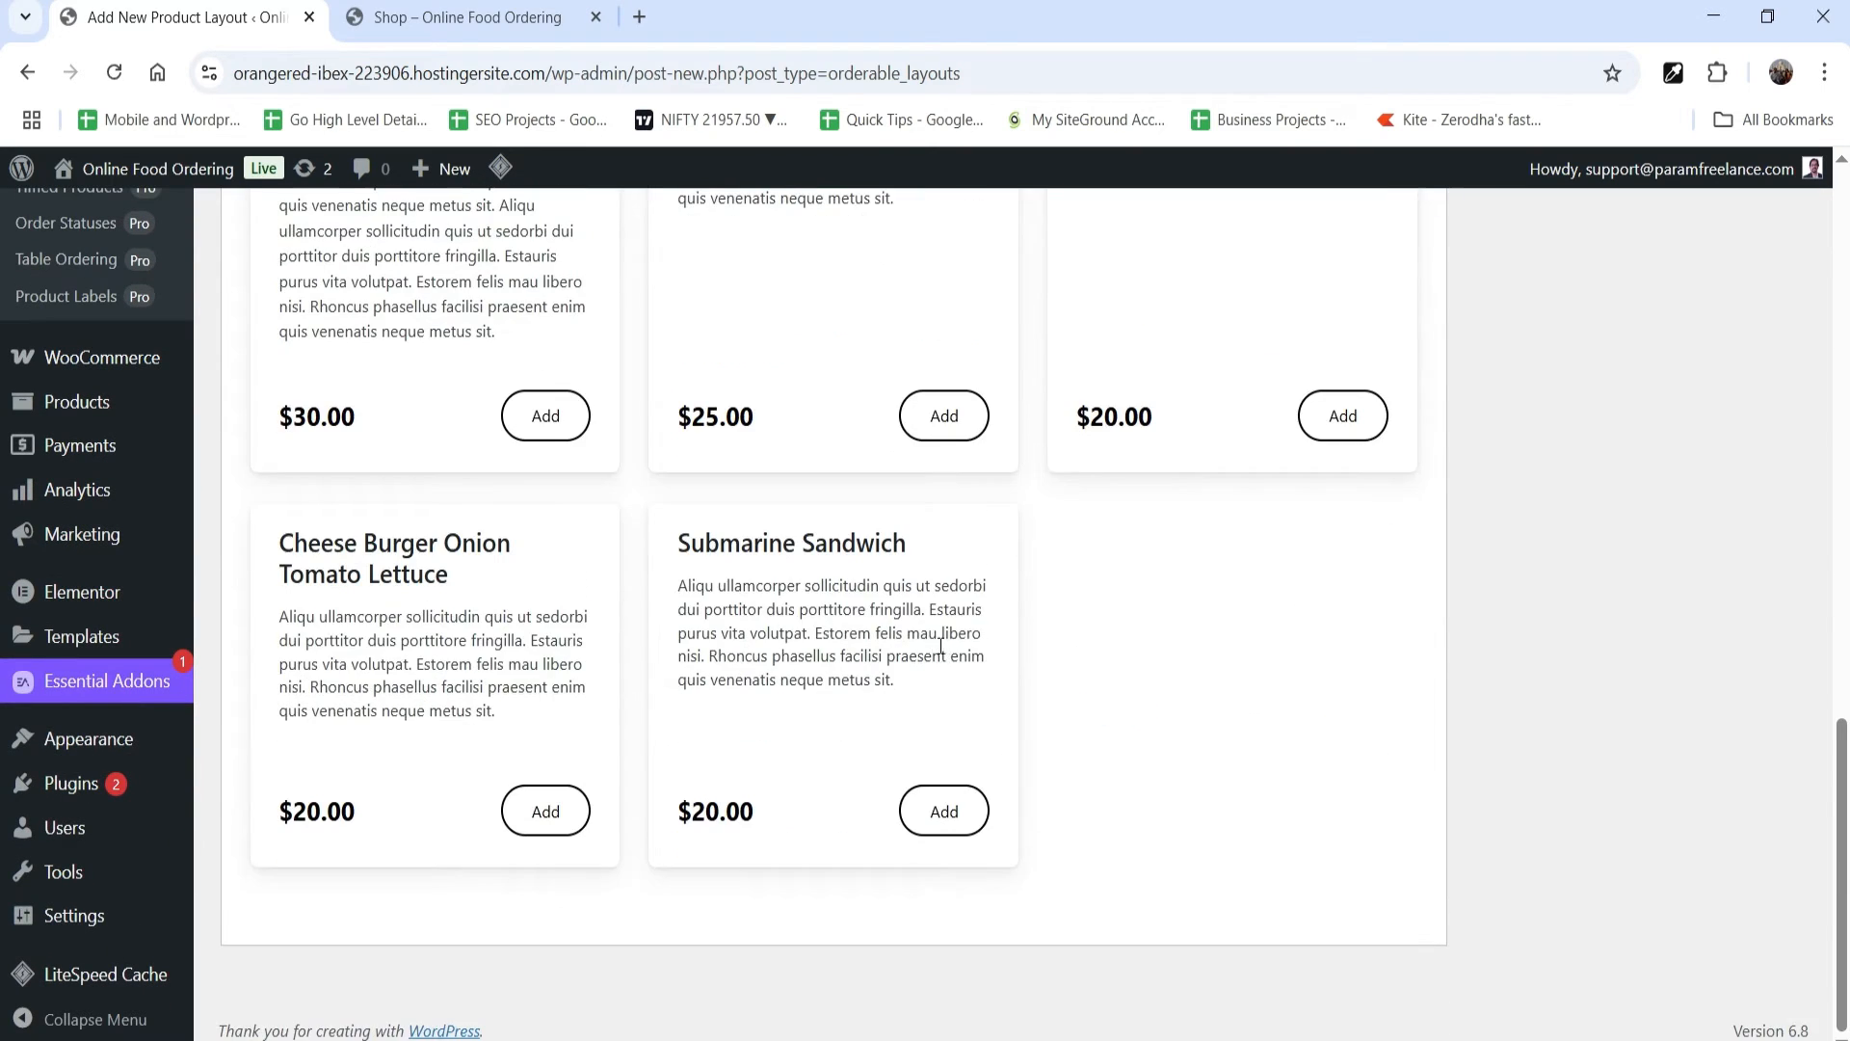
scroll(943, 665, up, 2)
scroll(940, 641, up, 10)
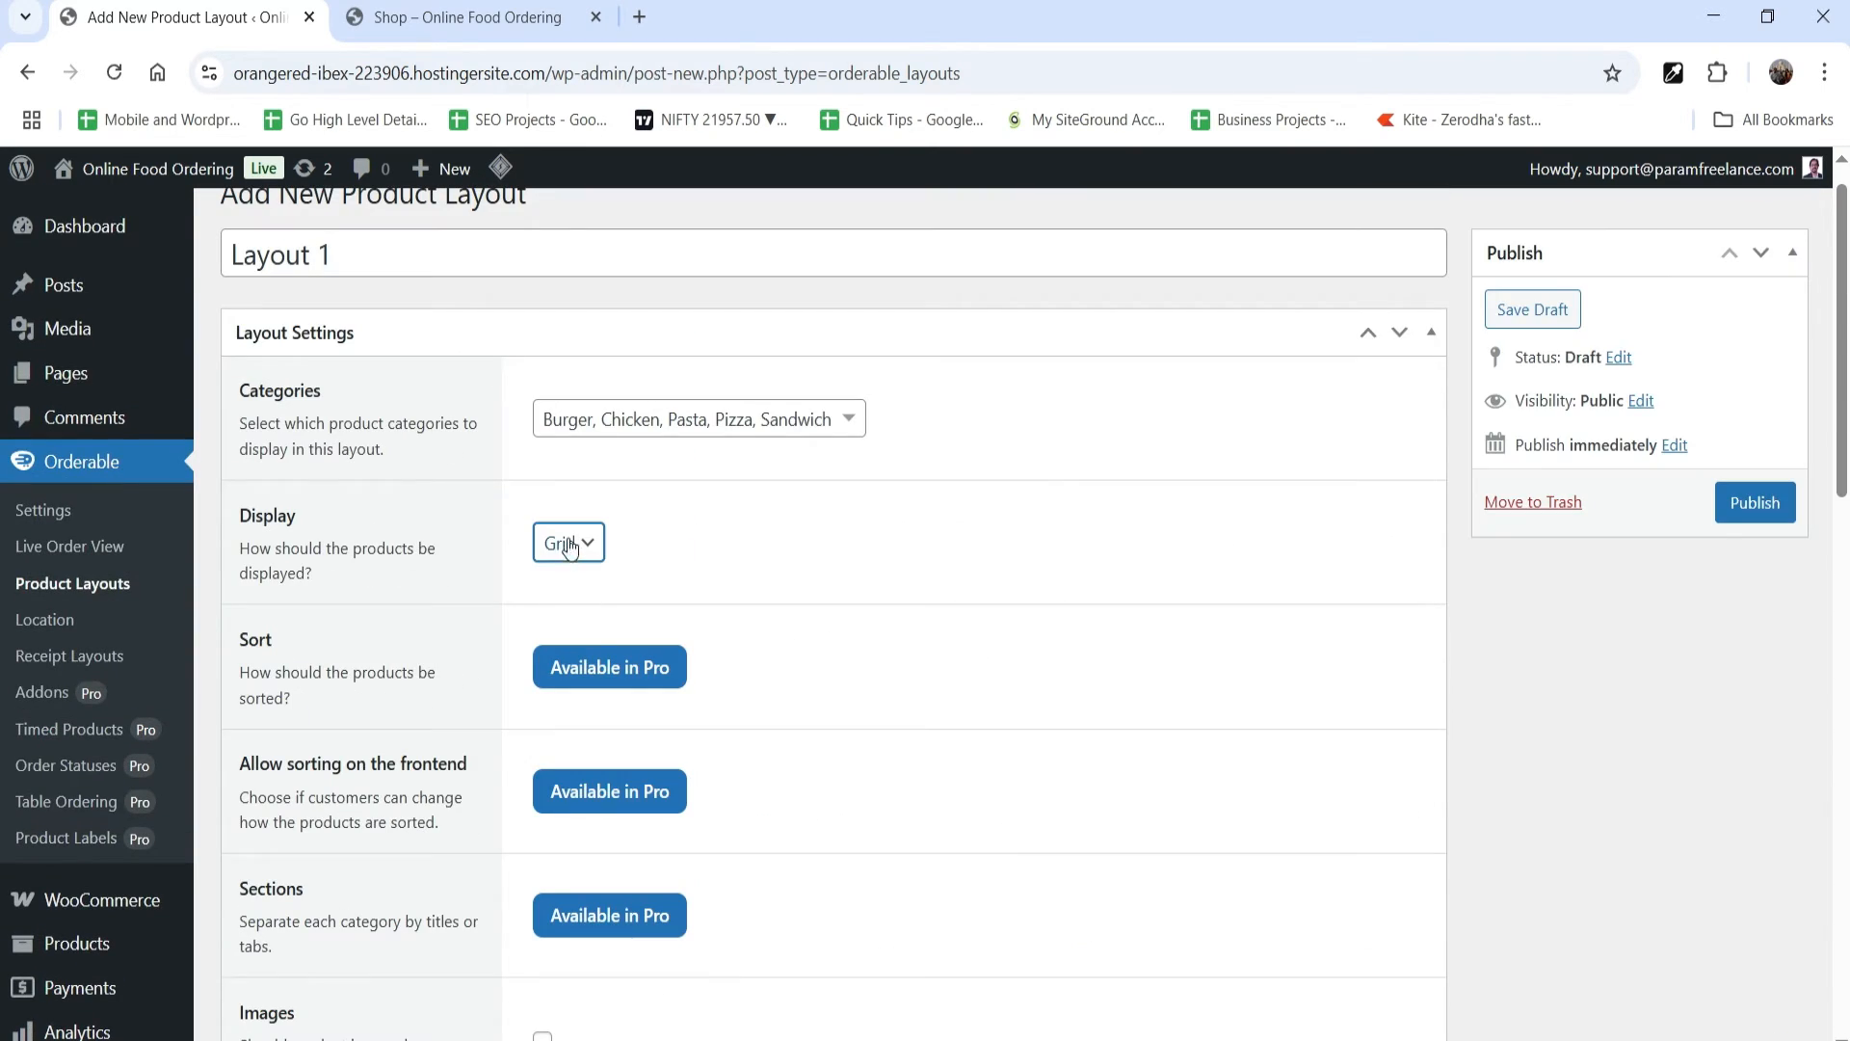
Step: Set the layout's display to List and enable product images
click(569, 546)
click(564, 613)
scroll(901, 549, down, 3)
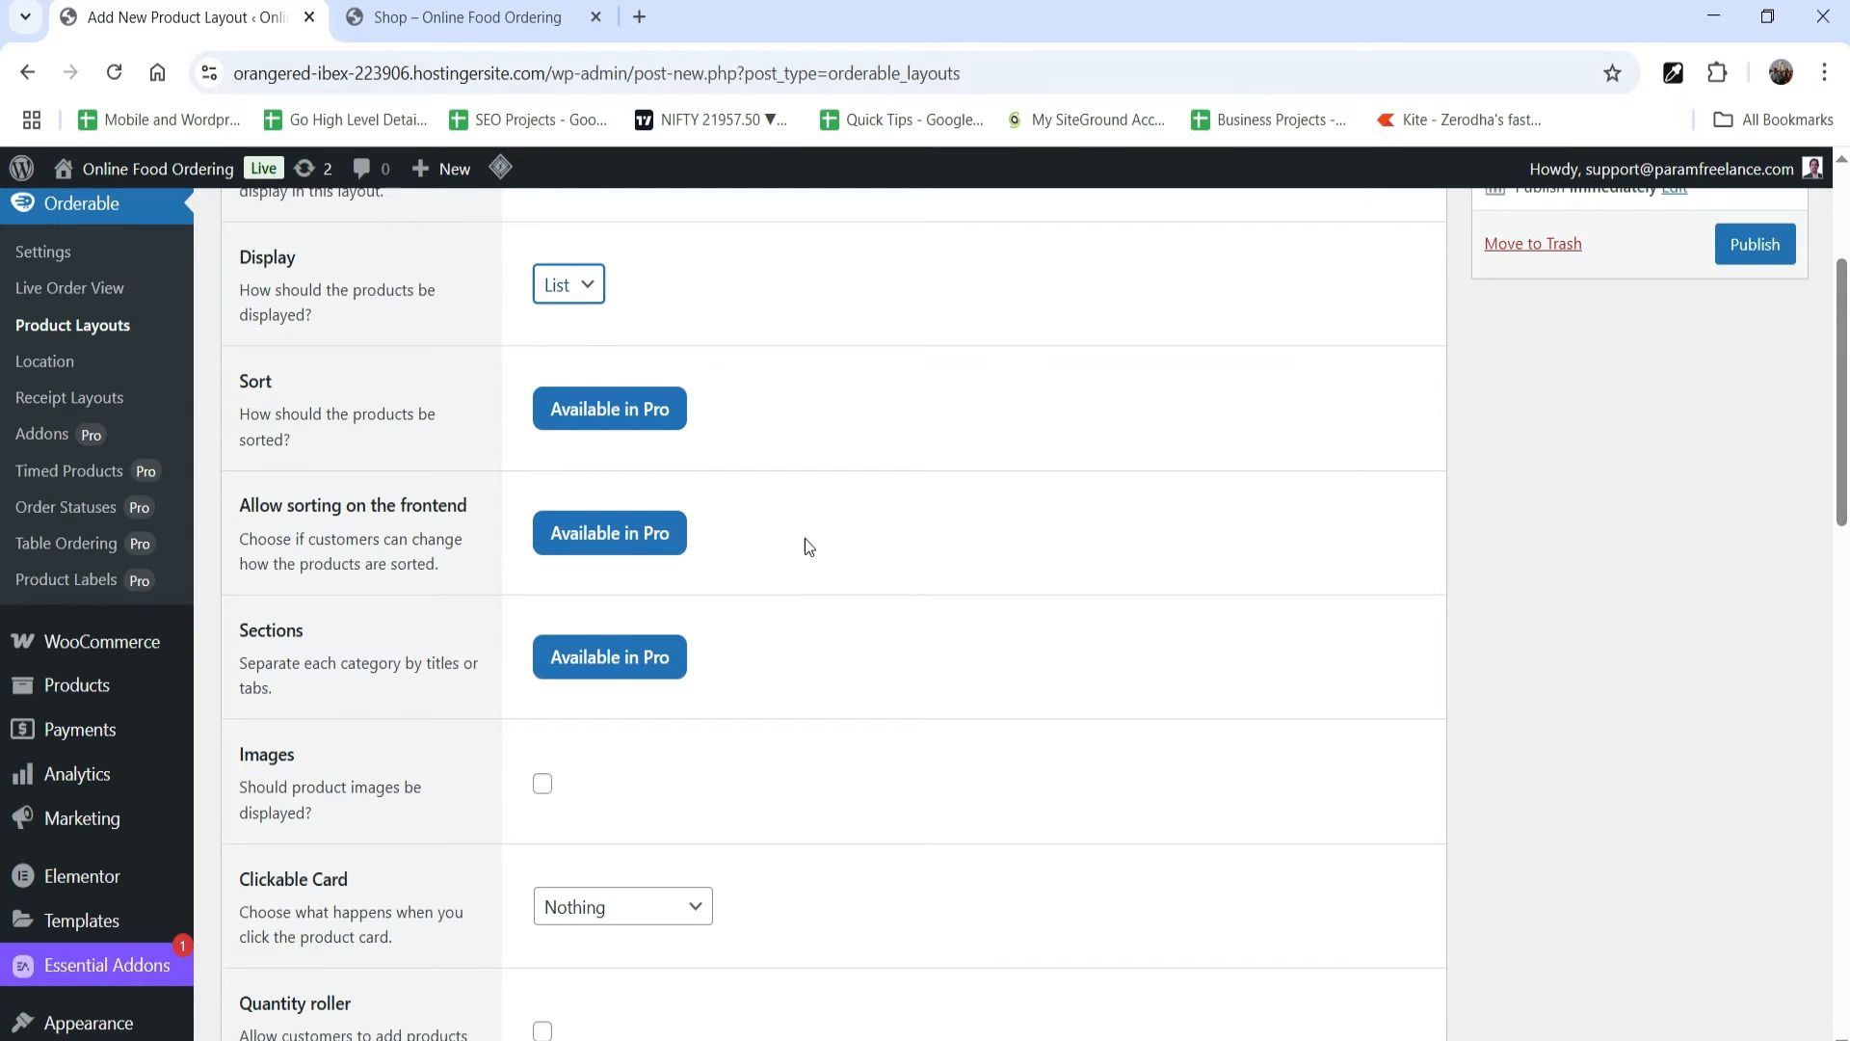
scroll(378, 622, down, 2)
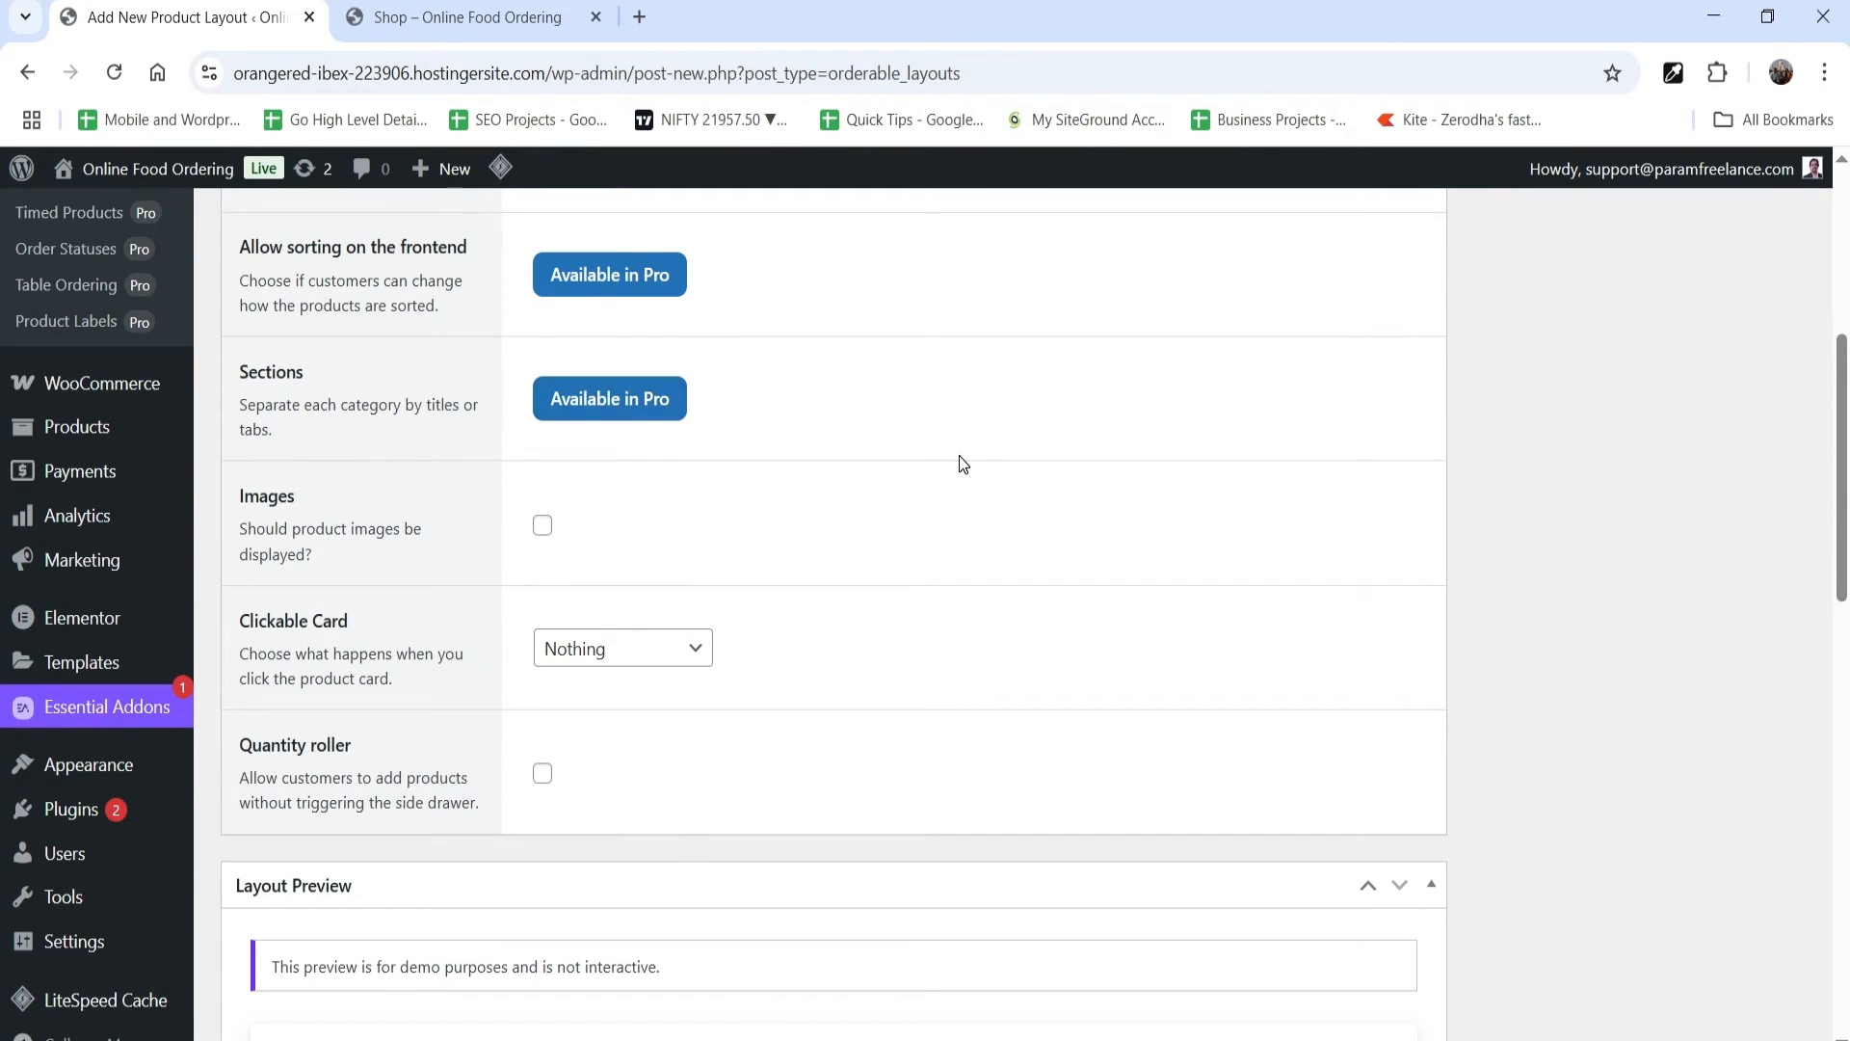
click(544, 530)
scroll(1600, 588, down, 3)
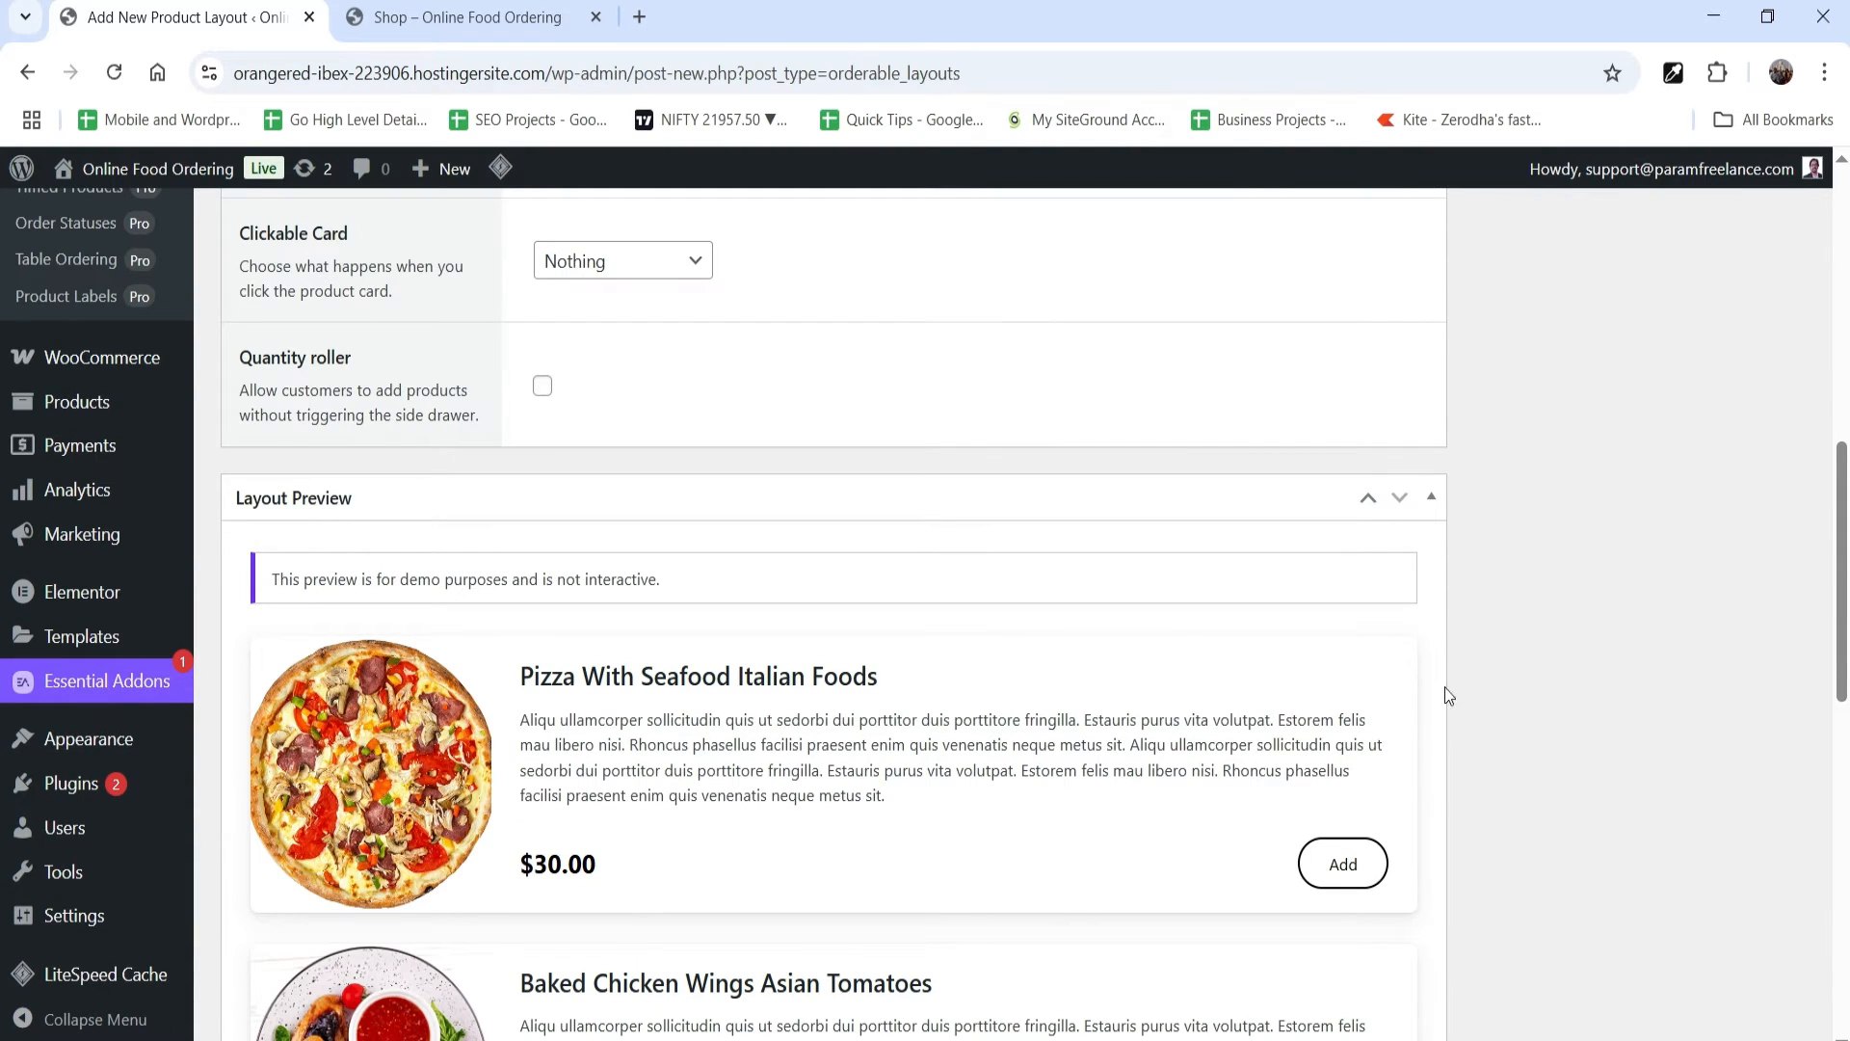
Step: Compare the layout preview with images against the product listing on the Shop page
scroll(1557, 669, up, 1)
scroll(1482, 654, down, 2)
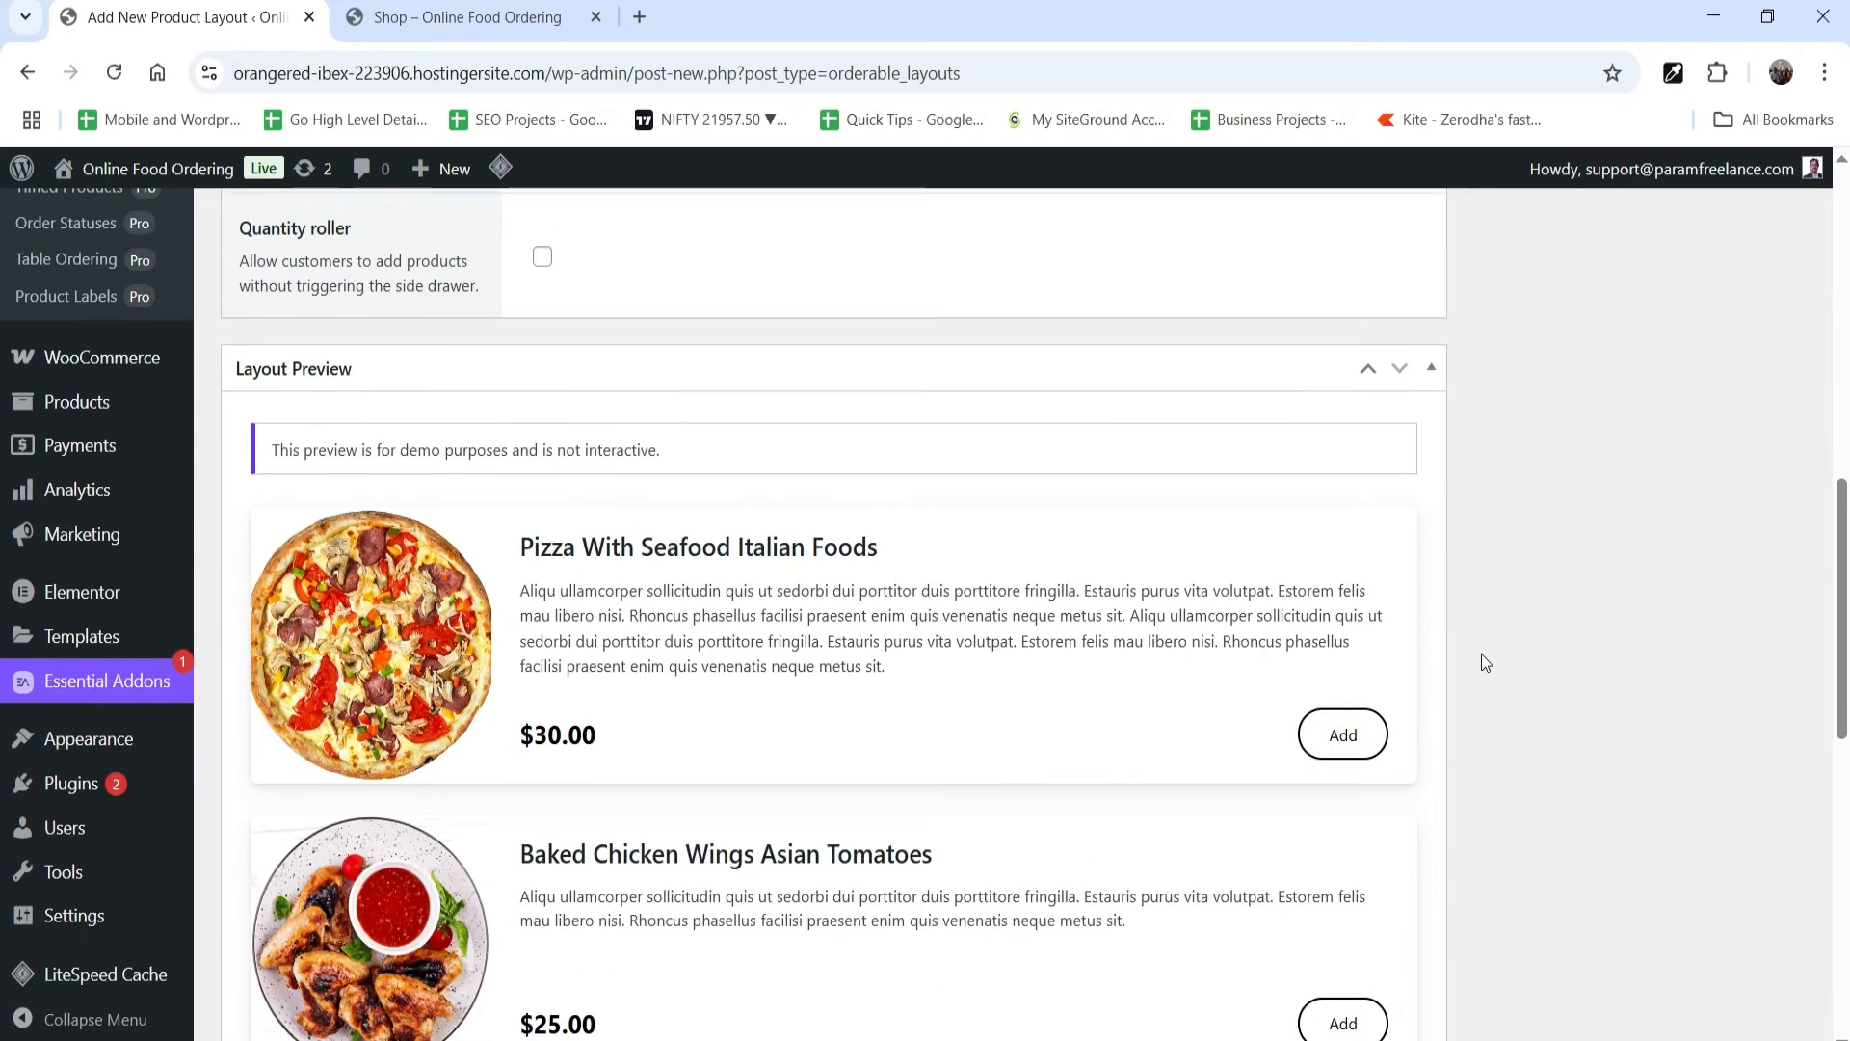
scroll(1478, 650, up, 3)
click(453, 10)
scroll(1415, 604, down, 5)
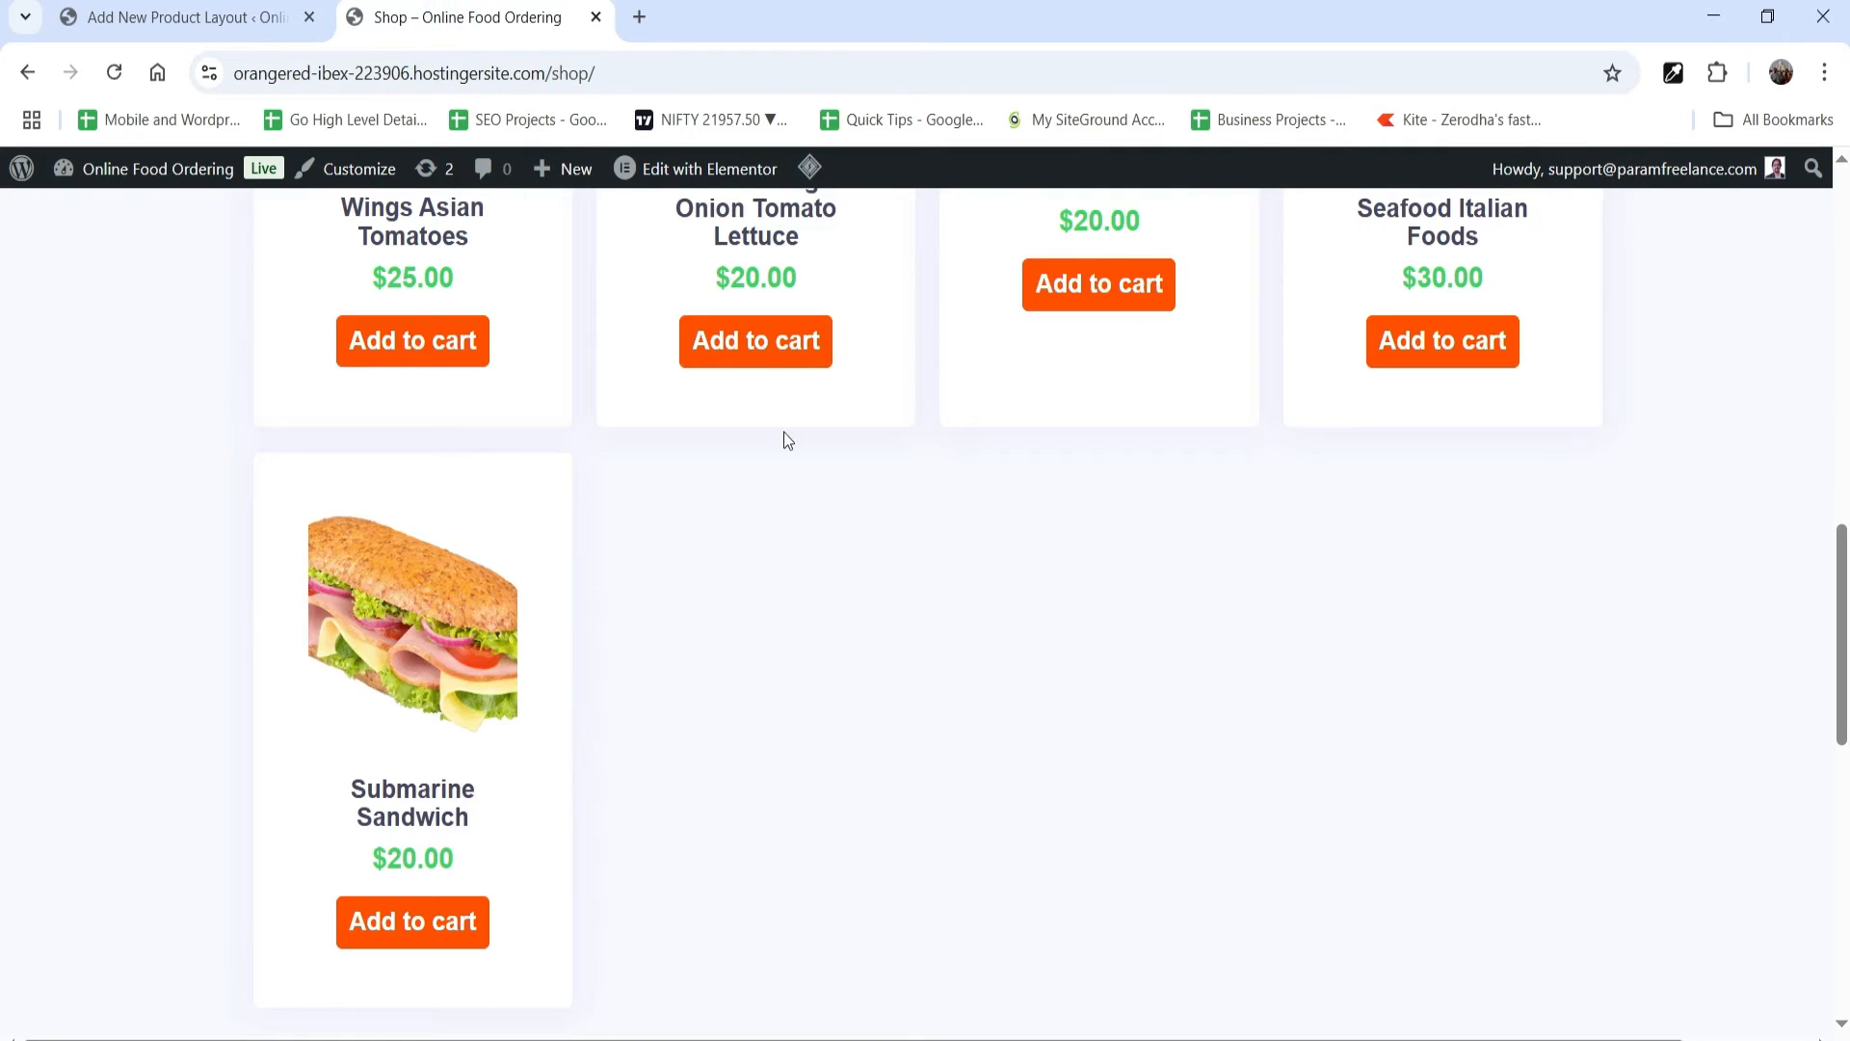
click(177, 26)
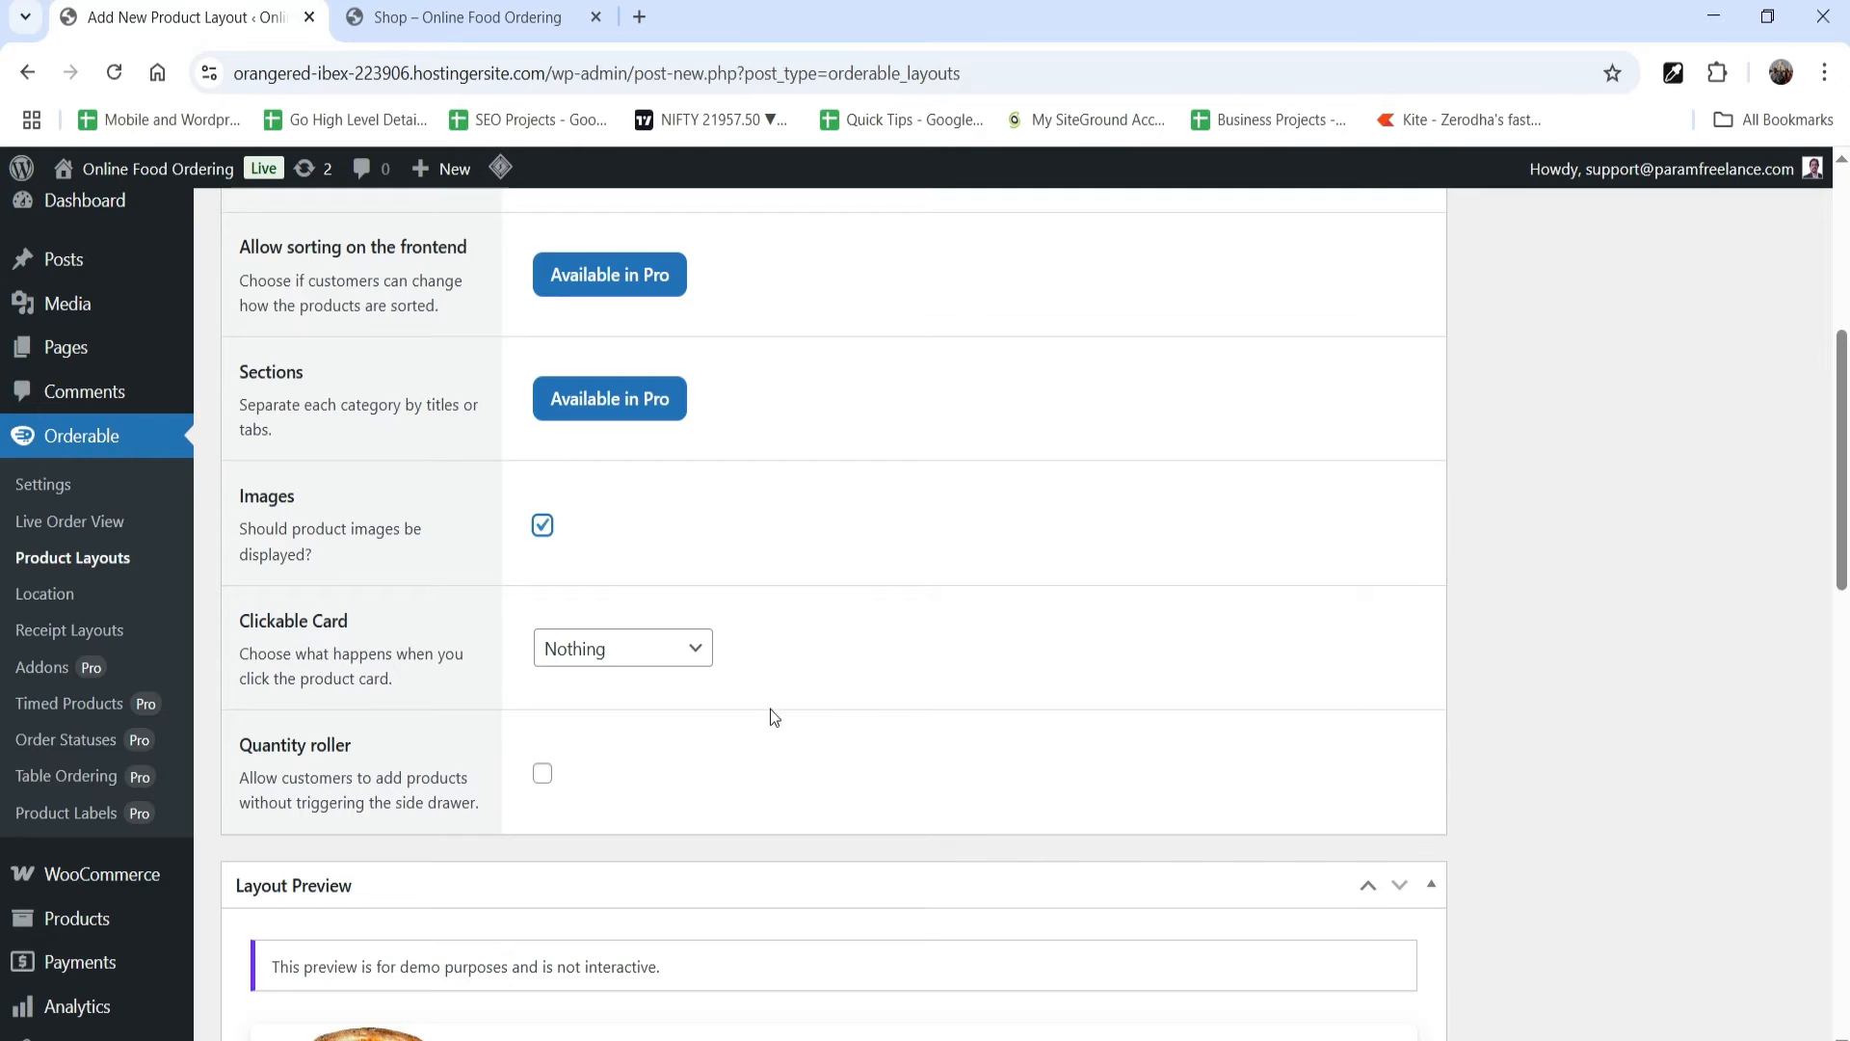
Step: Try Quick View Product and Add to Cart as the layout's clickable card action, and review the layout preview
click(606, 665)
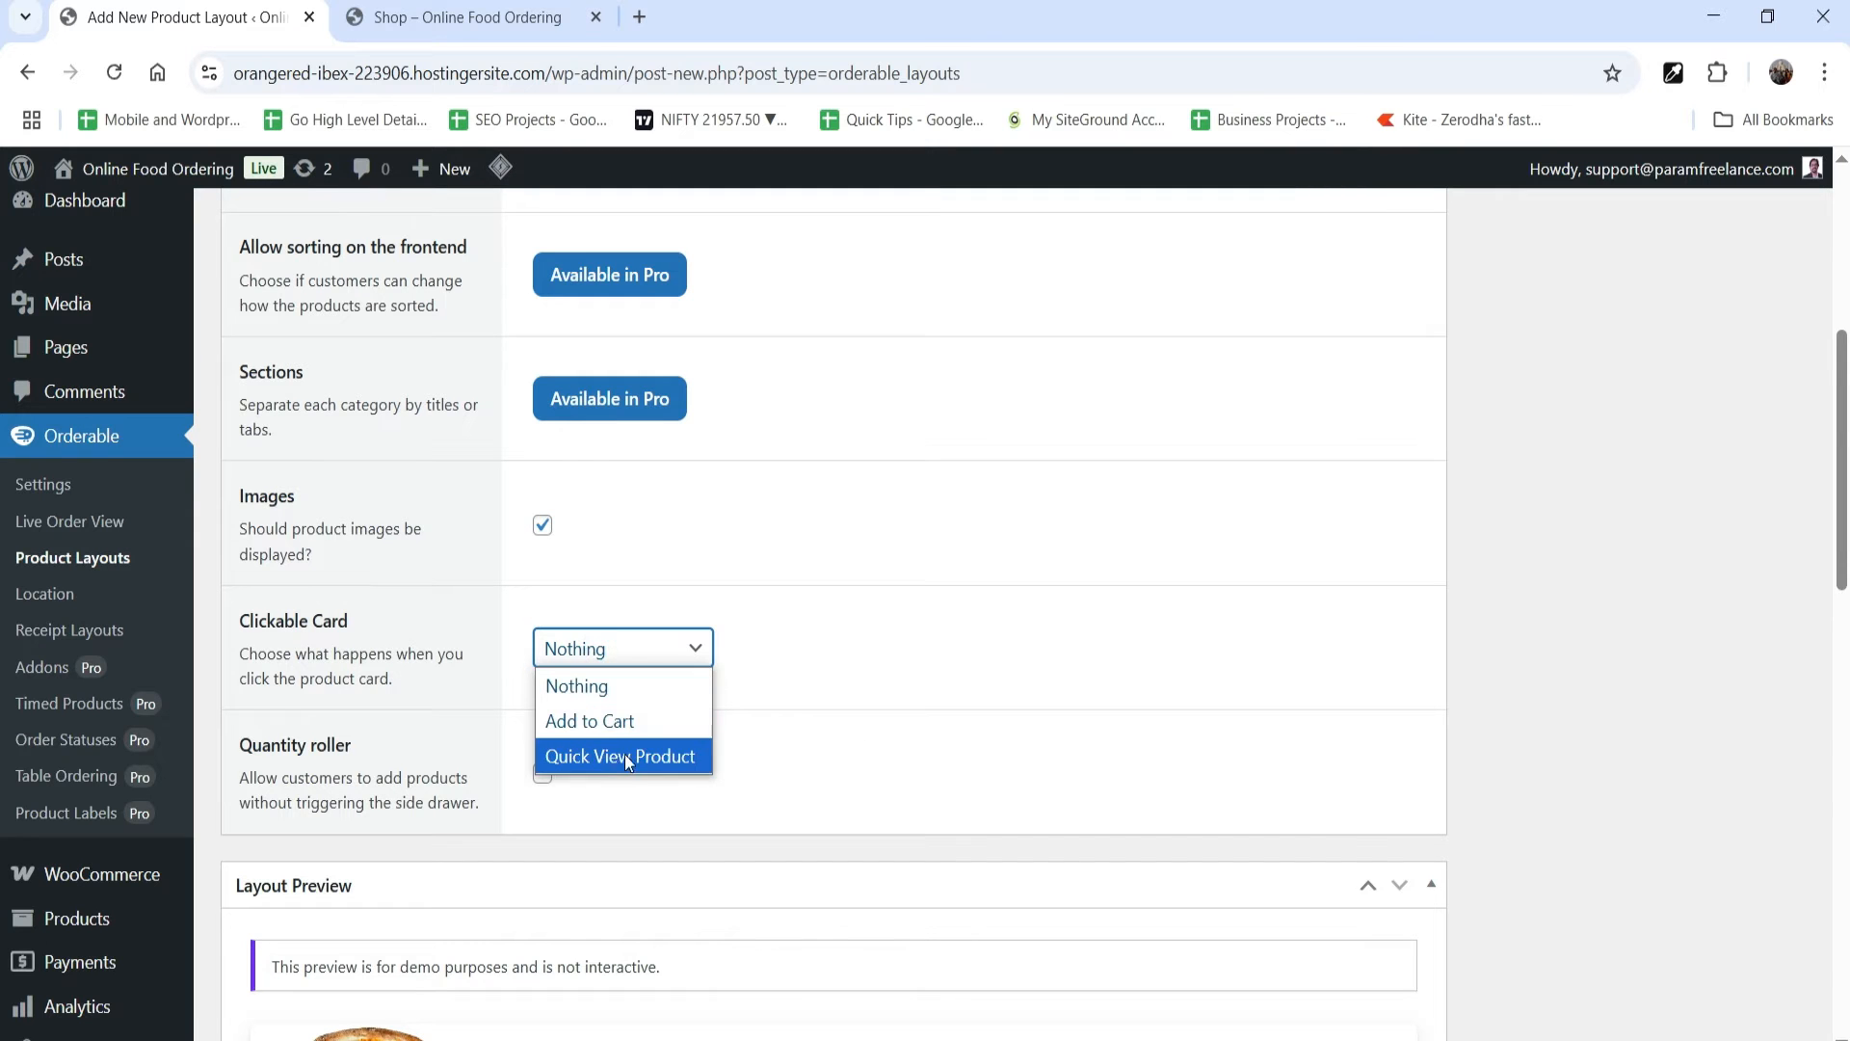
click(607, 757)
click(621, 648)
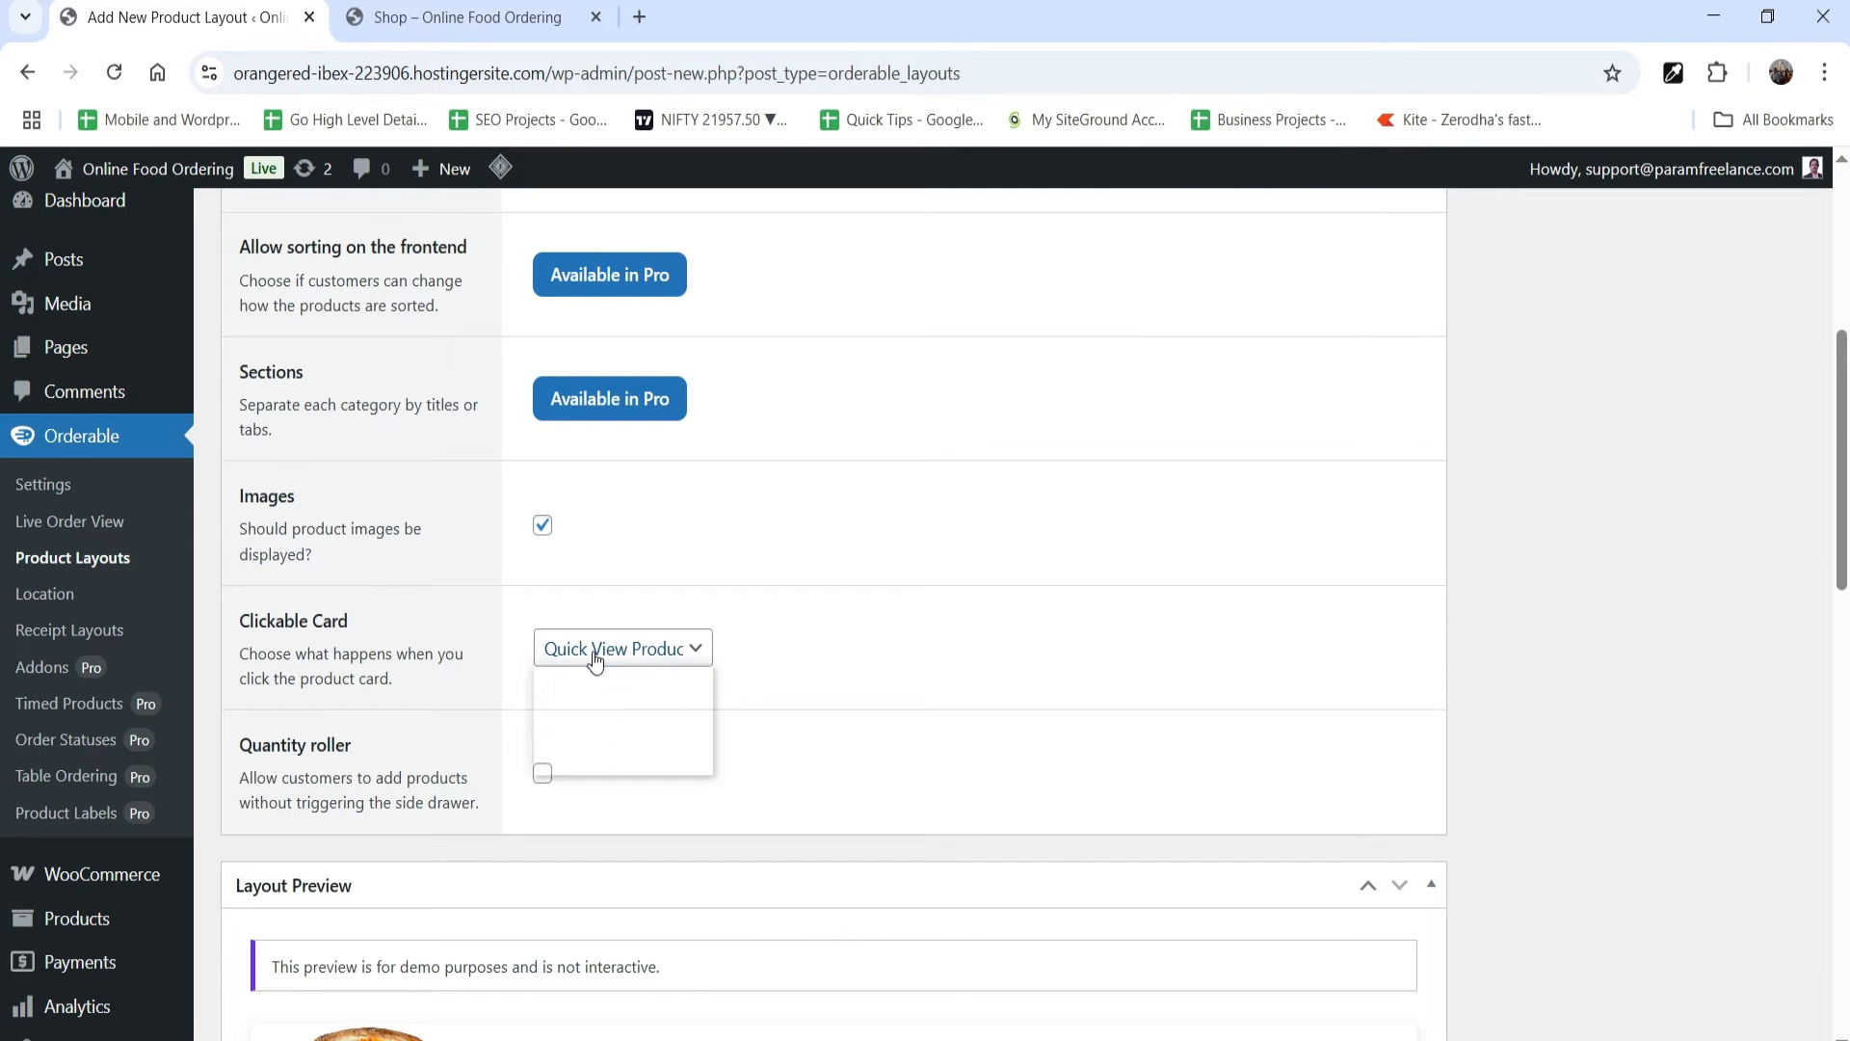
click(628, 735)
scroll(664, 690, down, 6)
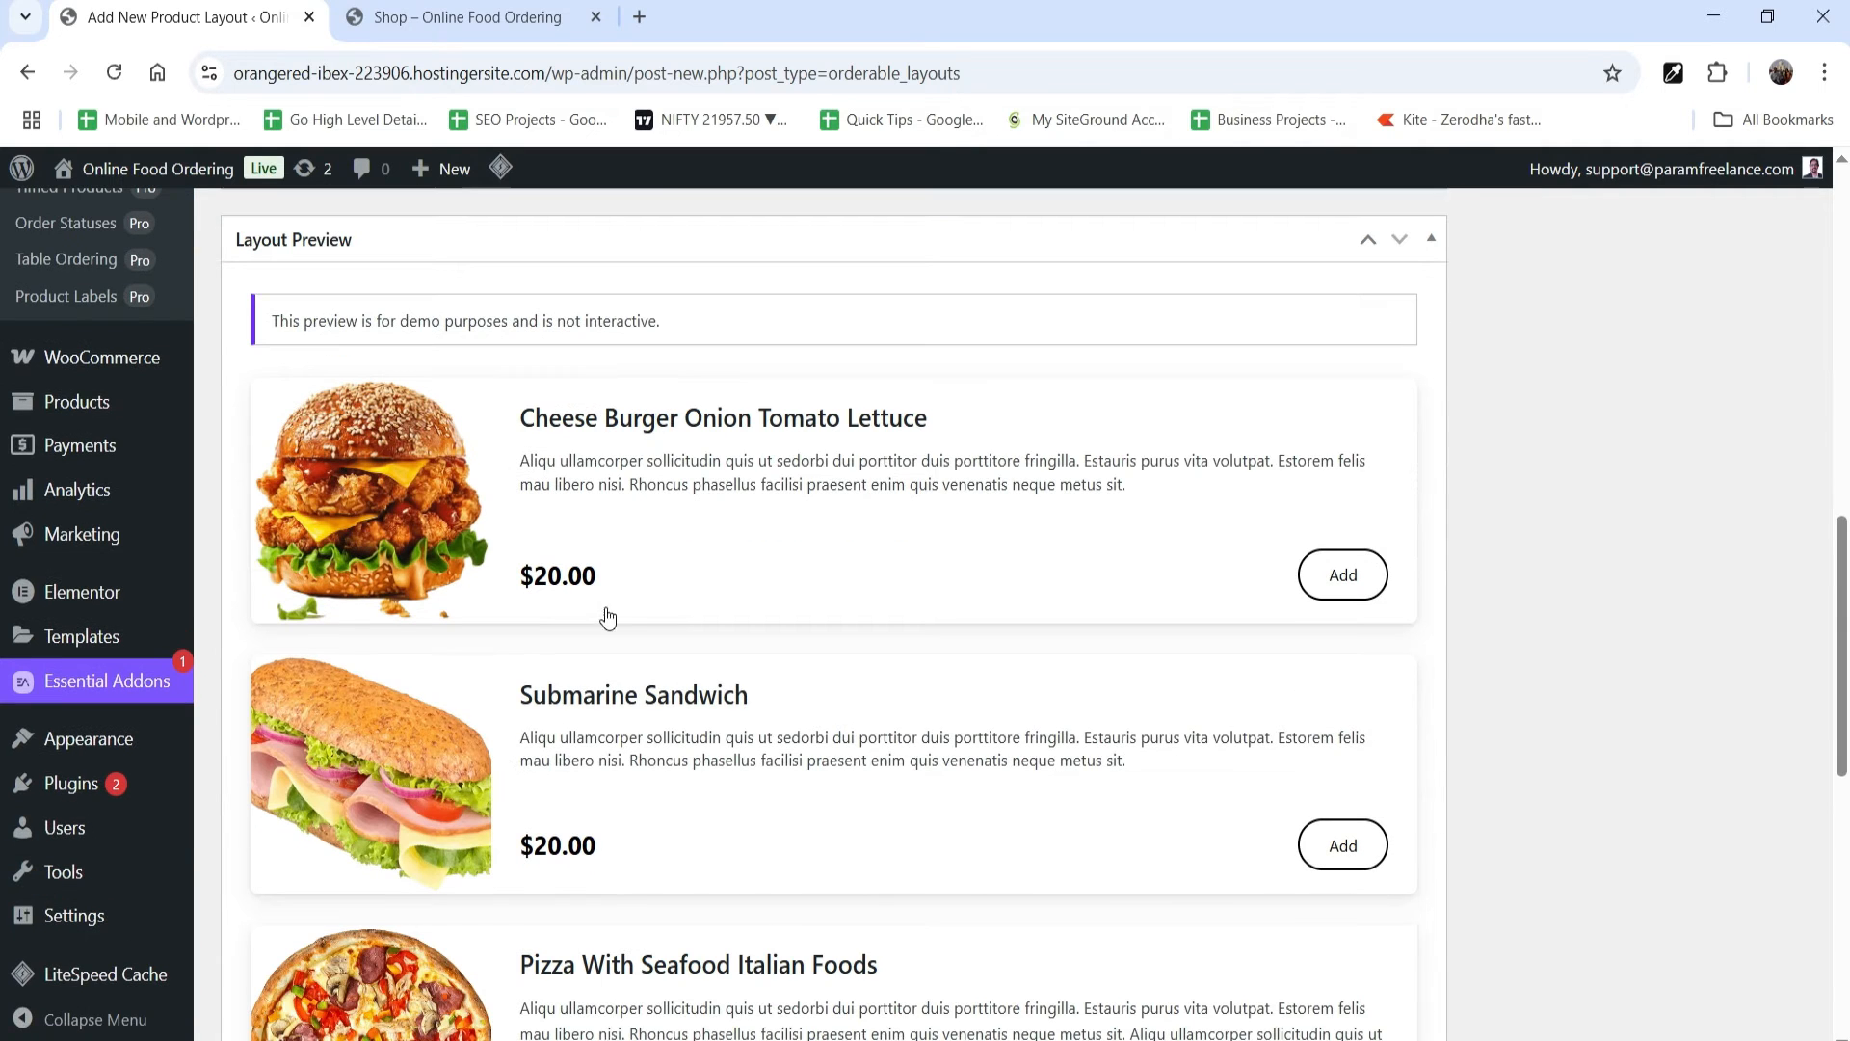
scroll(406, 484, up, 4)
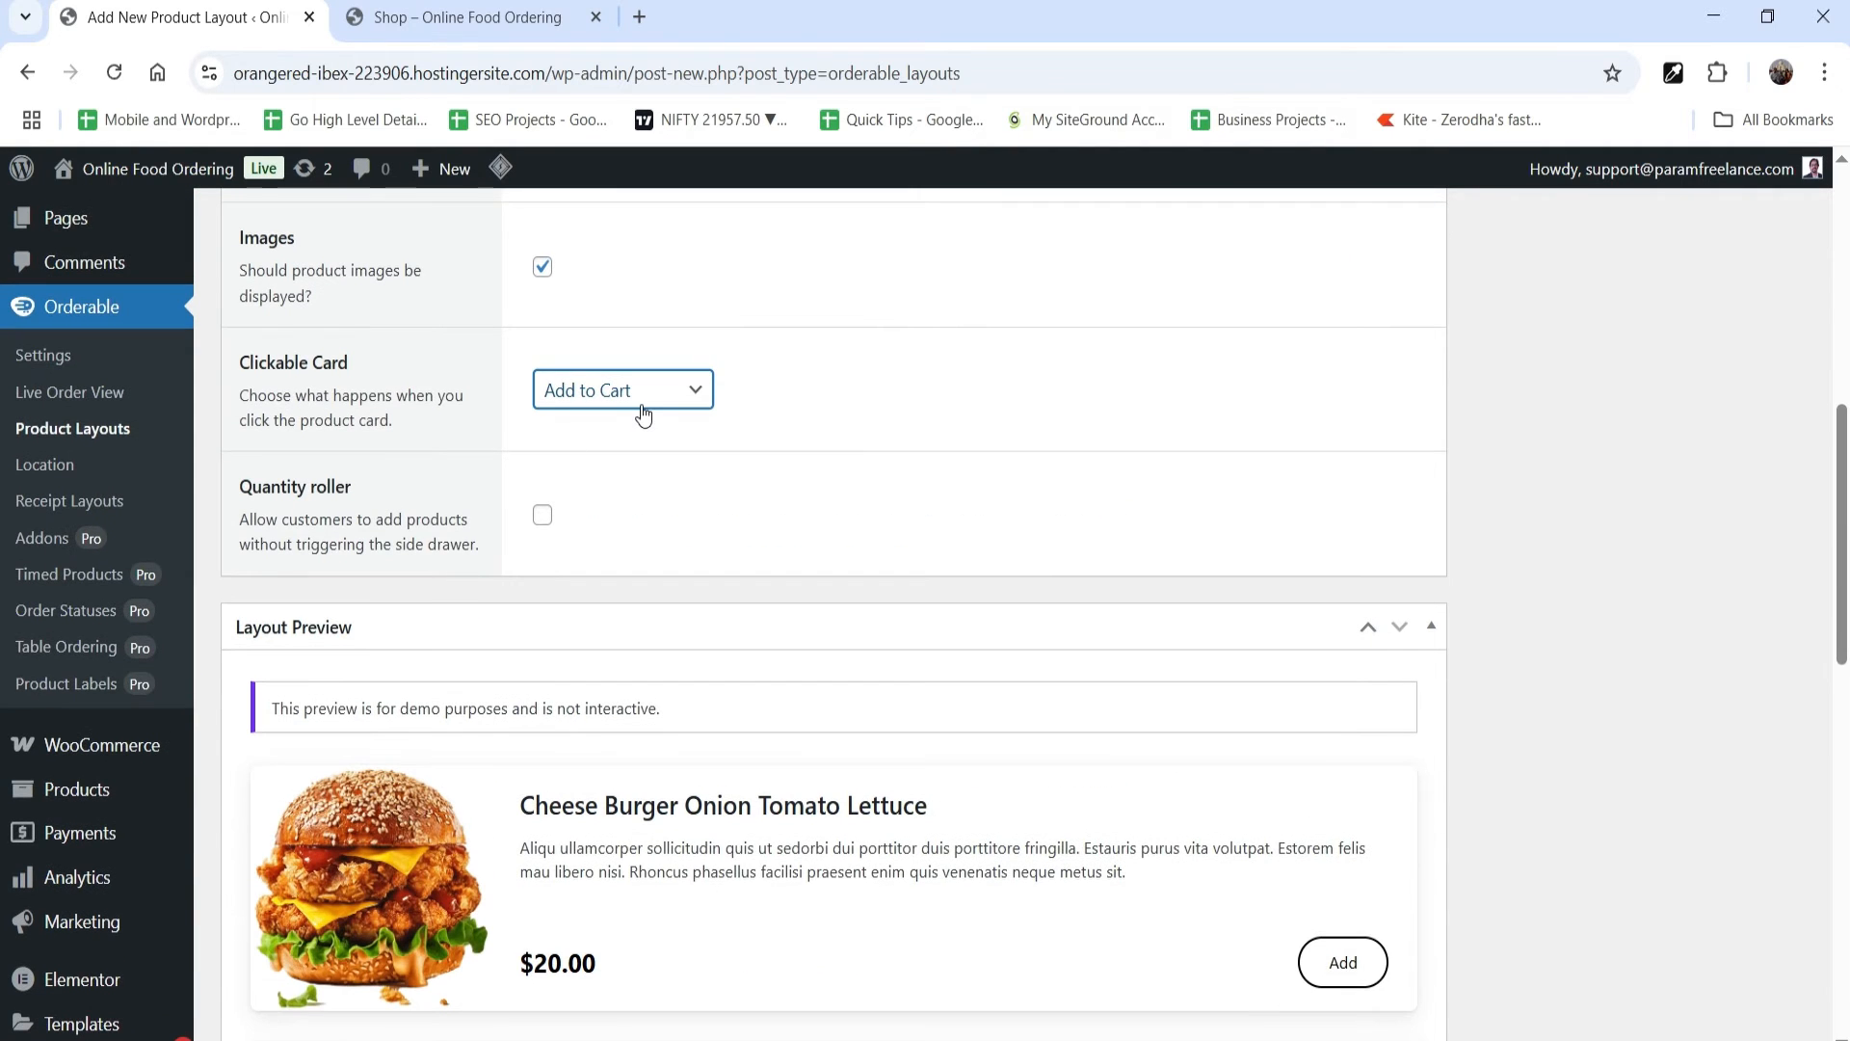
Step: Set the layout's clickable card action to Quick View Product and check the product cards in the preview
click(643, 414)
click(621, 495)
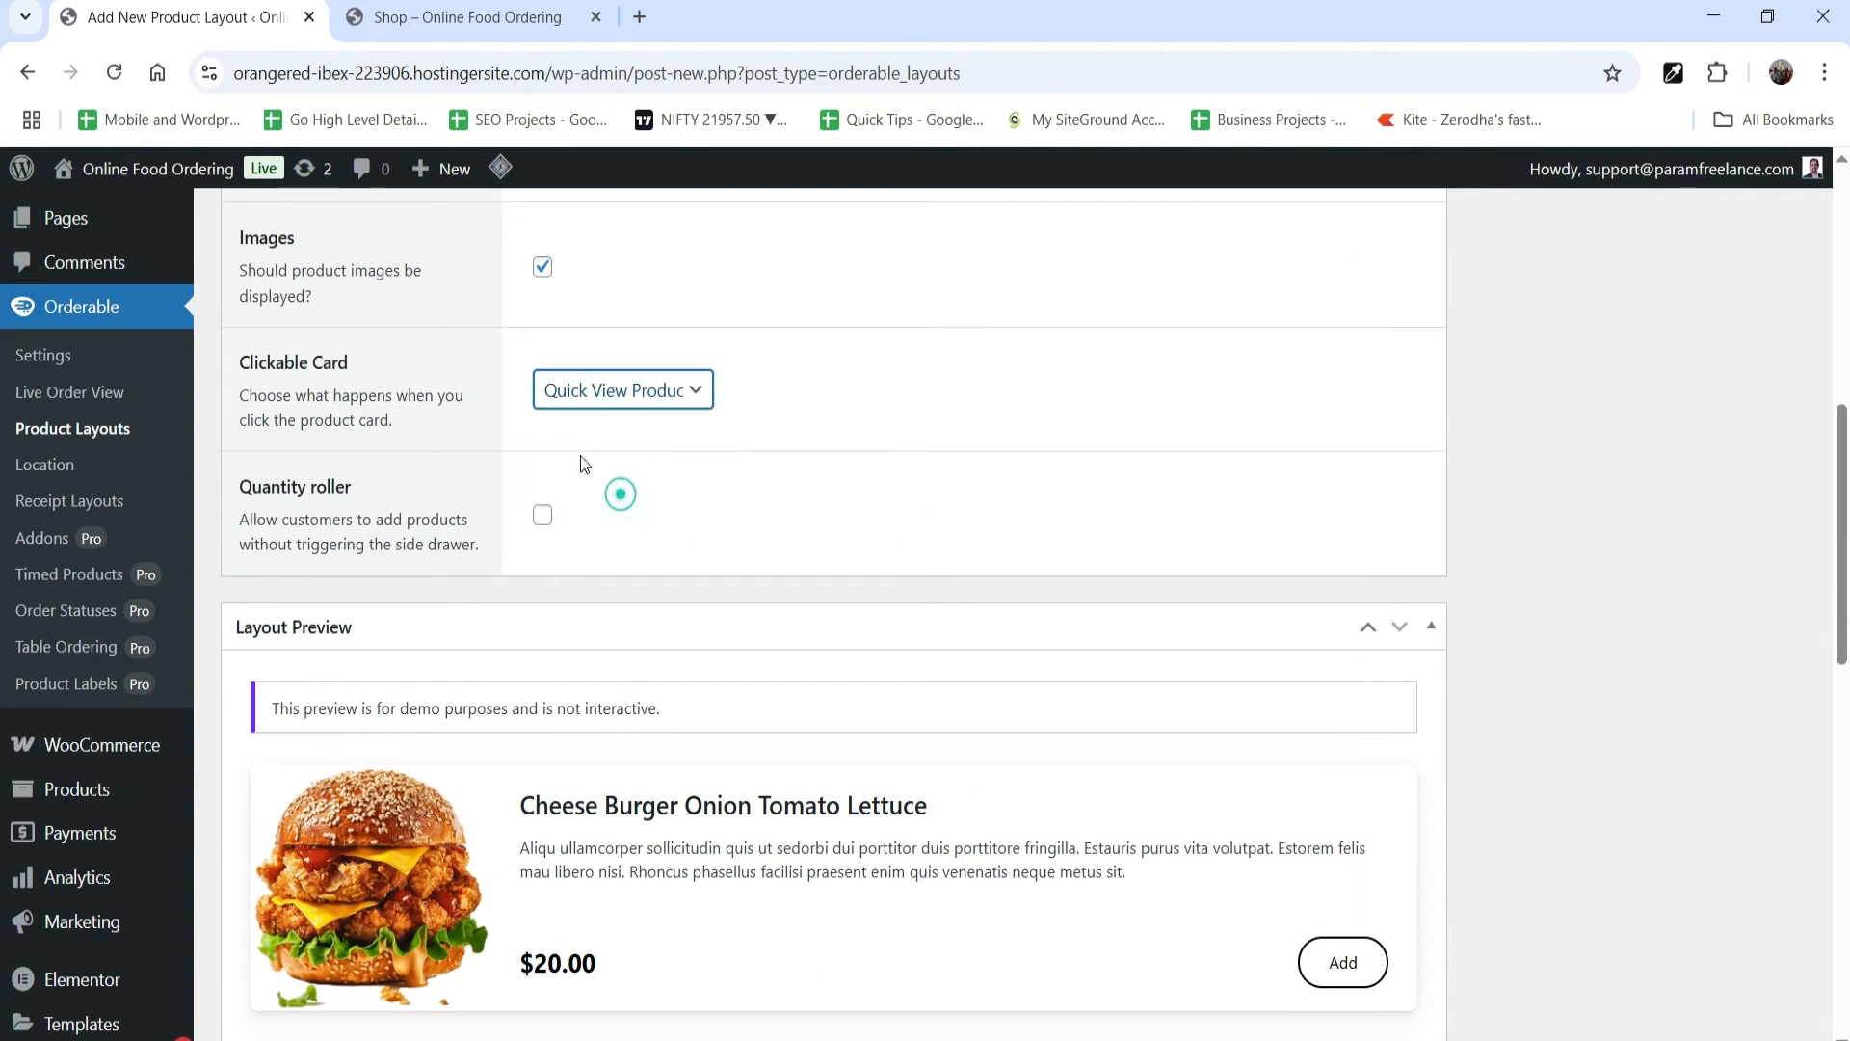
scroll(1147, 569, down, 4)
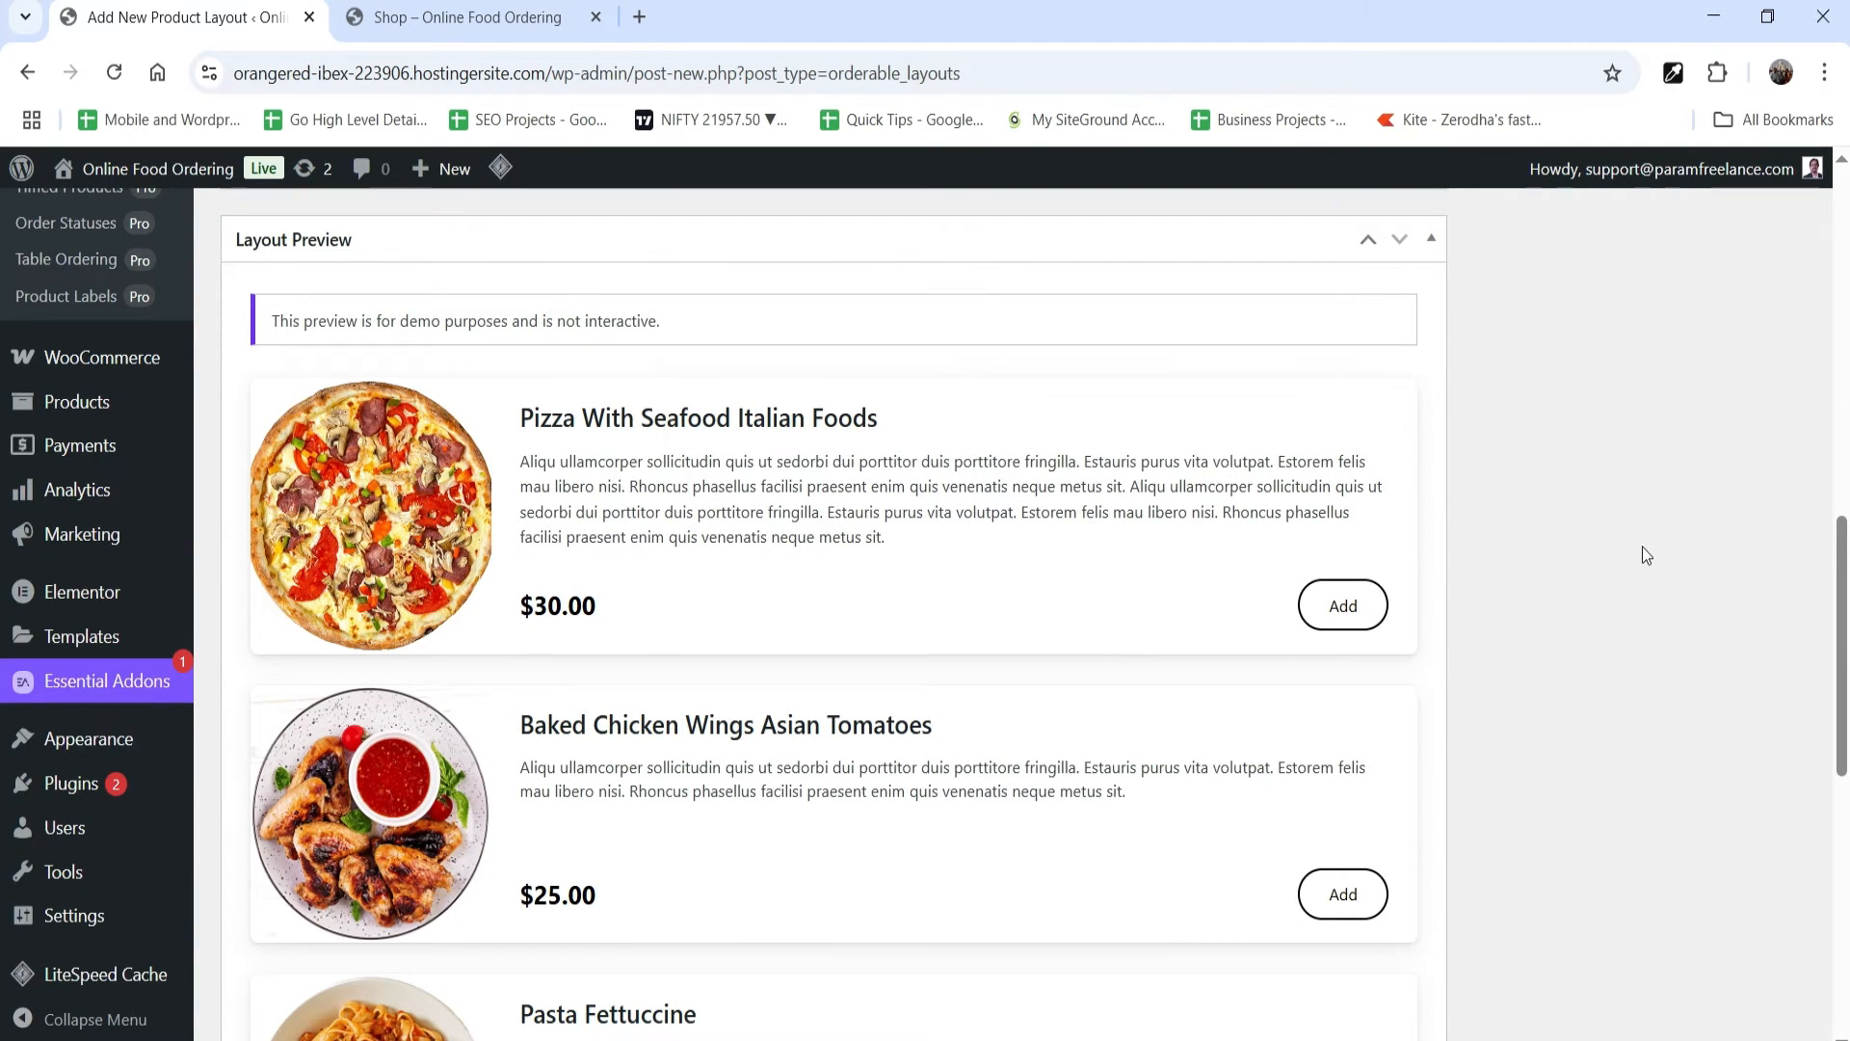
Step: Publish Layout 1 and copy its shortcode from the list of product layouts
scroll(1372, 702, up, 1)
scroll(1371, 702, up, 5)
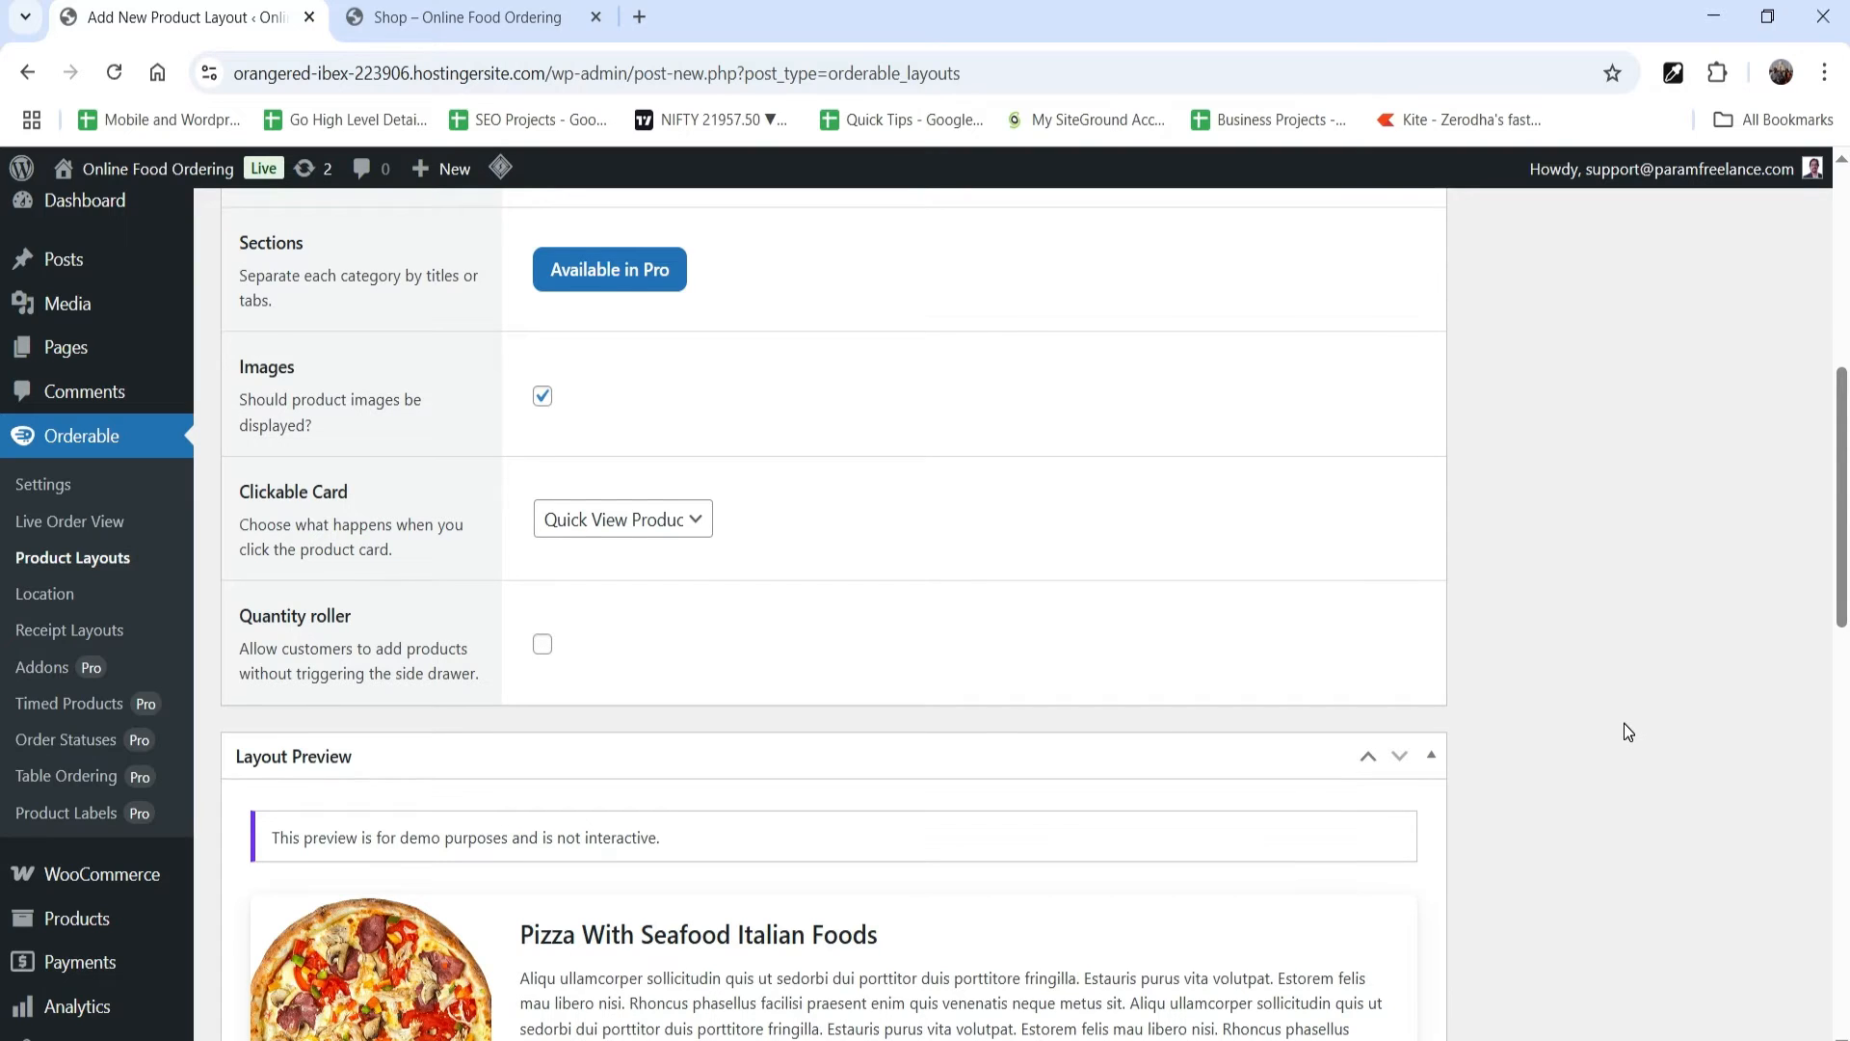
scroll(1484, 710, up, 7)
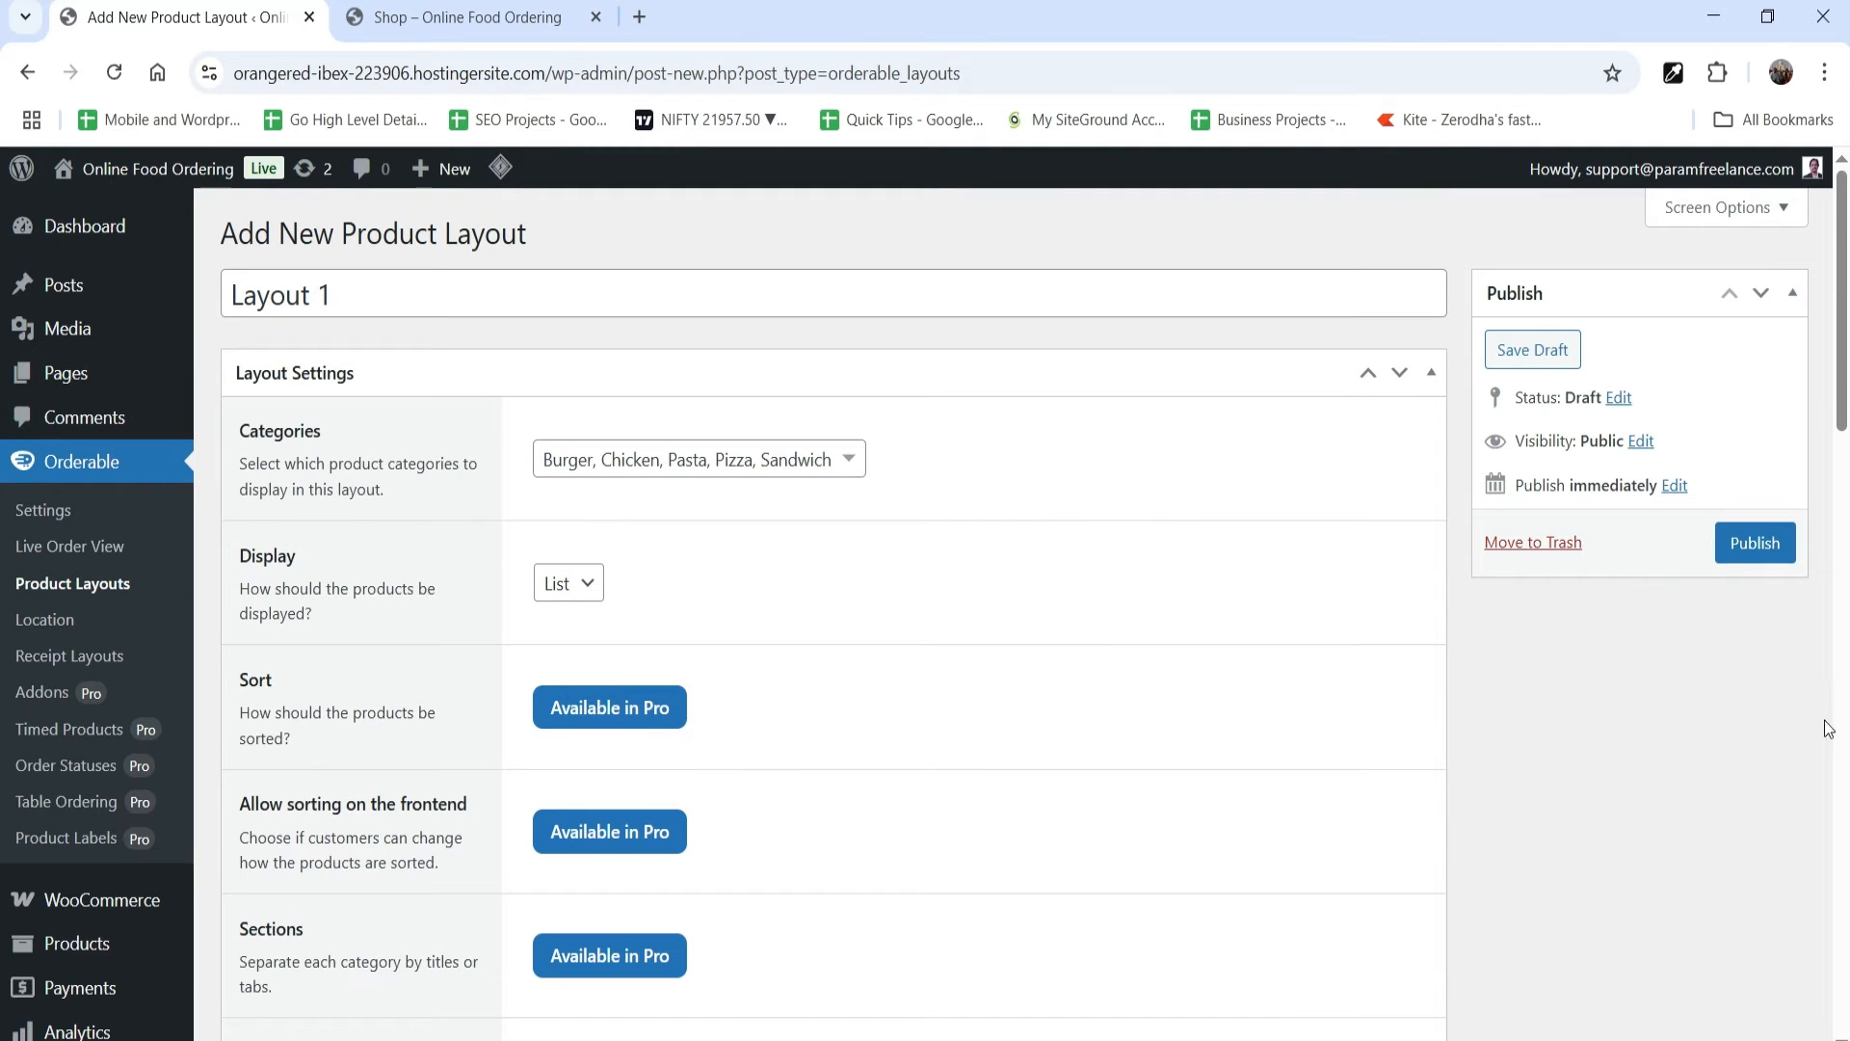
click(1735, 547)
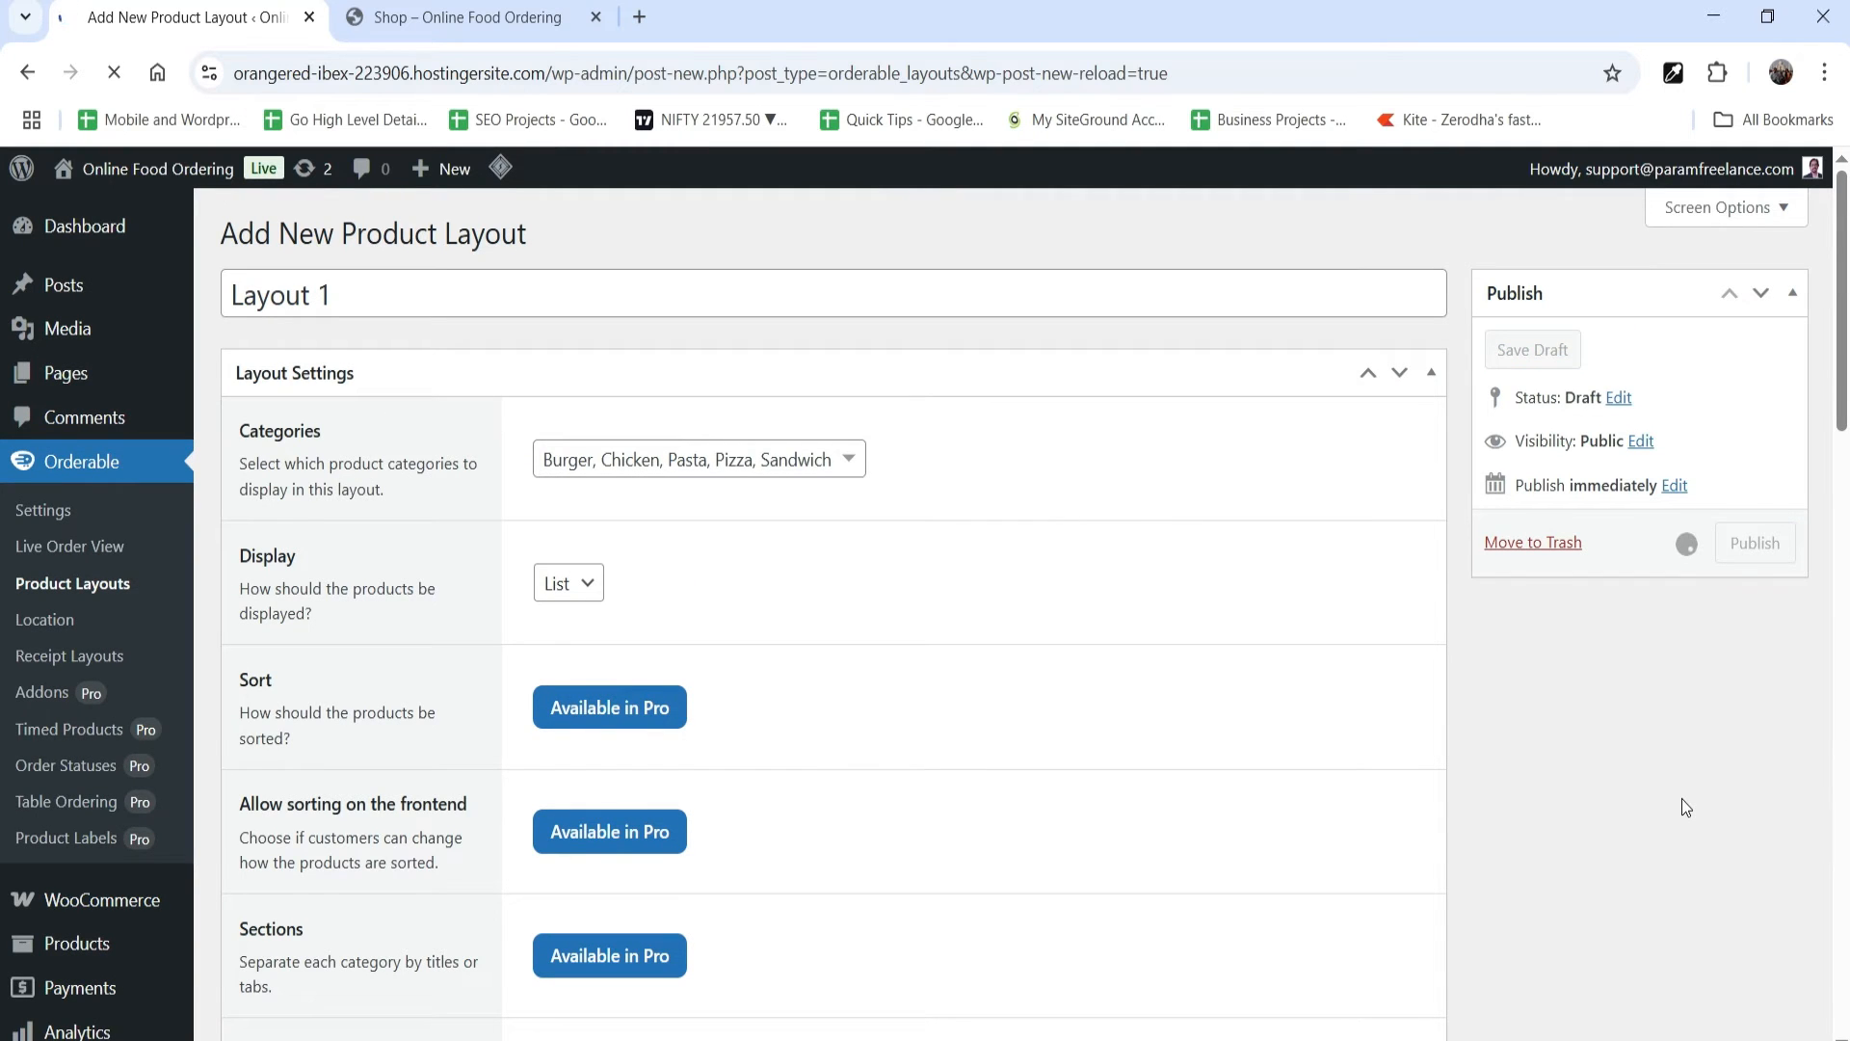
click(114, 585)
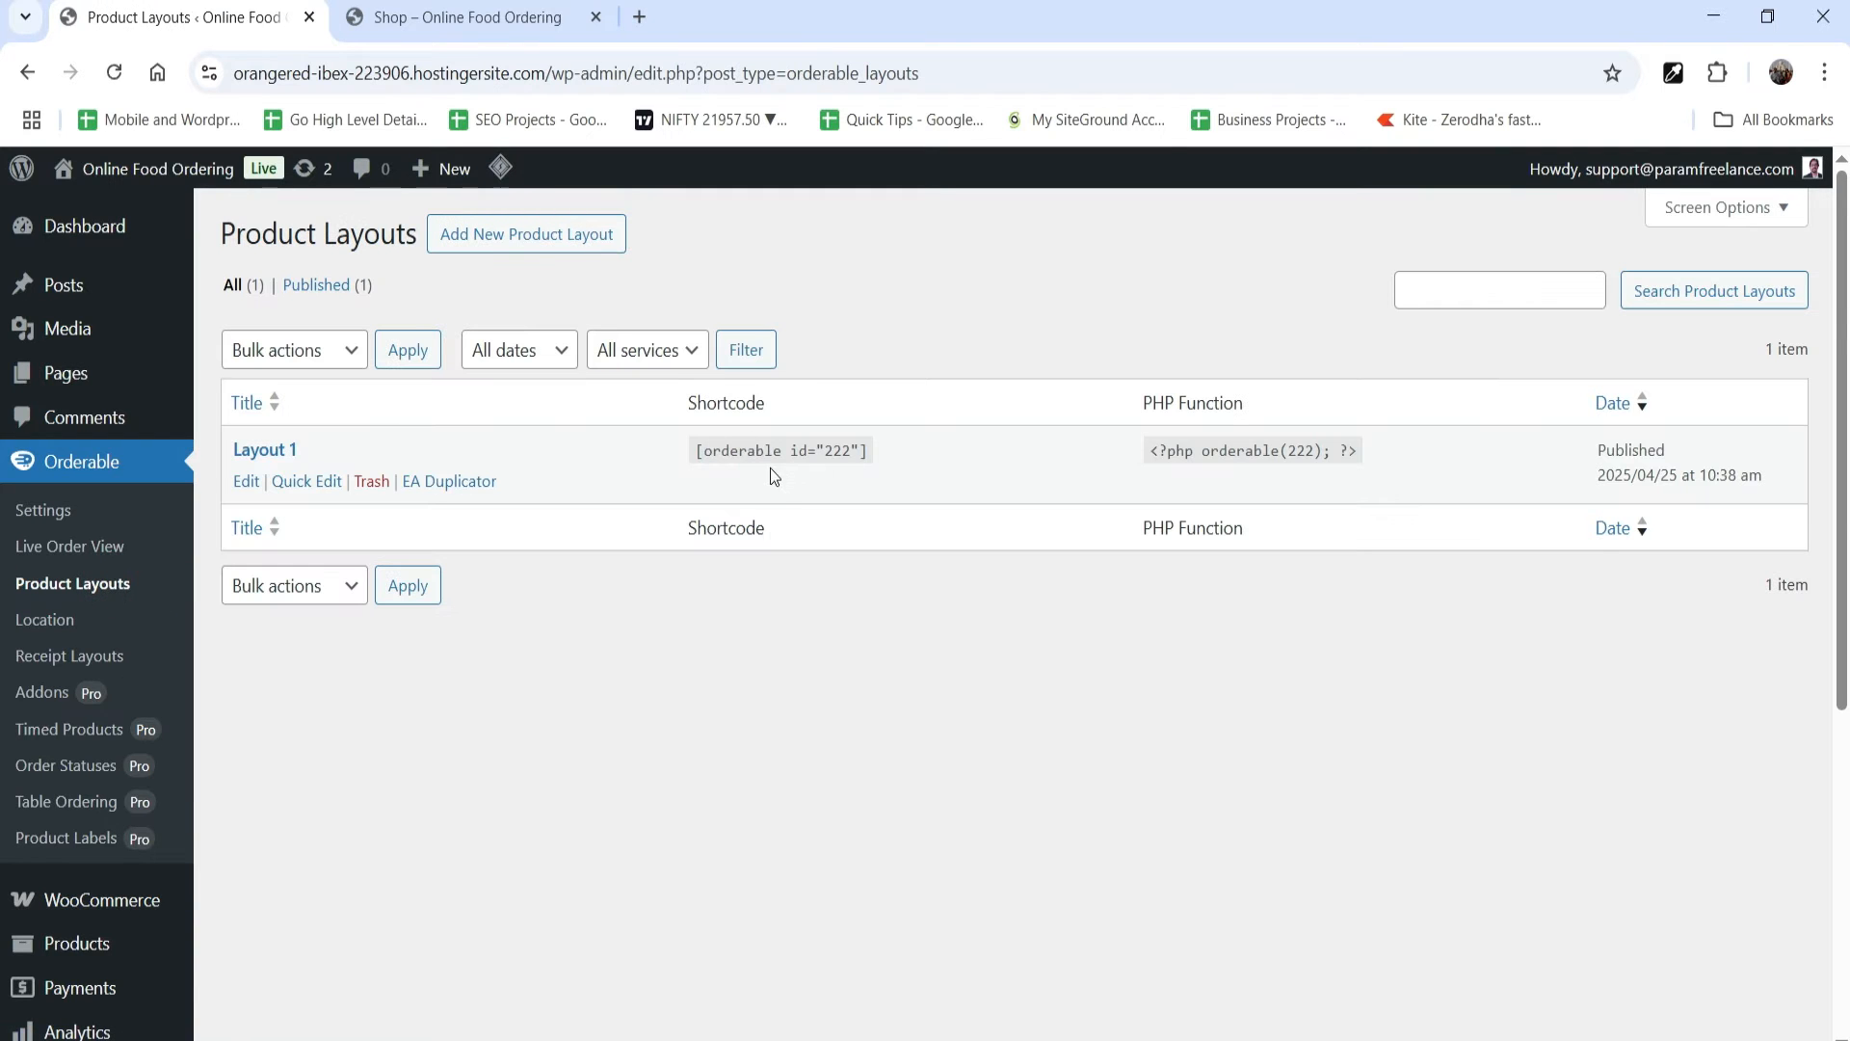
click(759, 459)
key(ctrl+c)
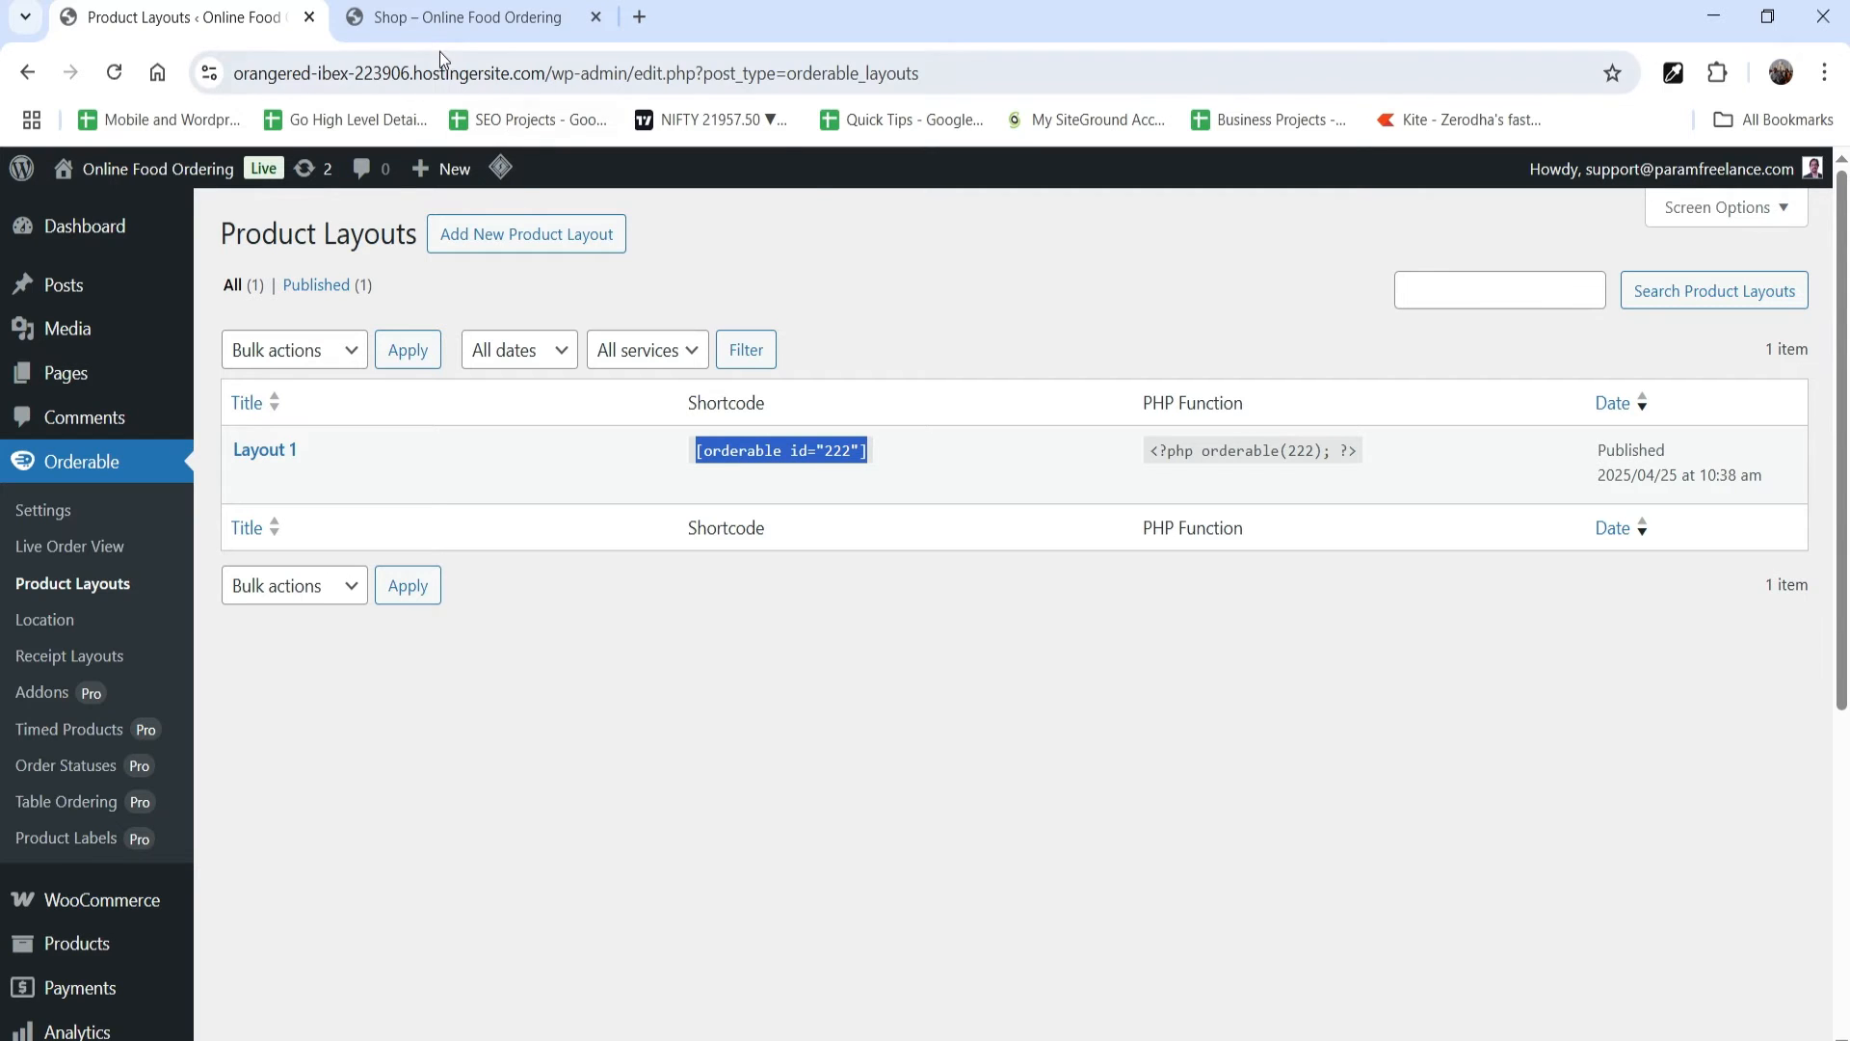
Step: Create a new page titled "Order Online" and publish it
click(433, 21)
mouse_move(564, 171)
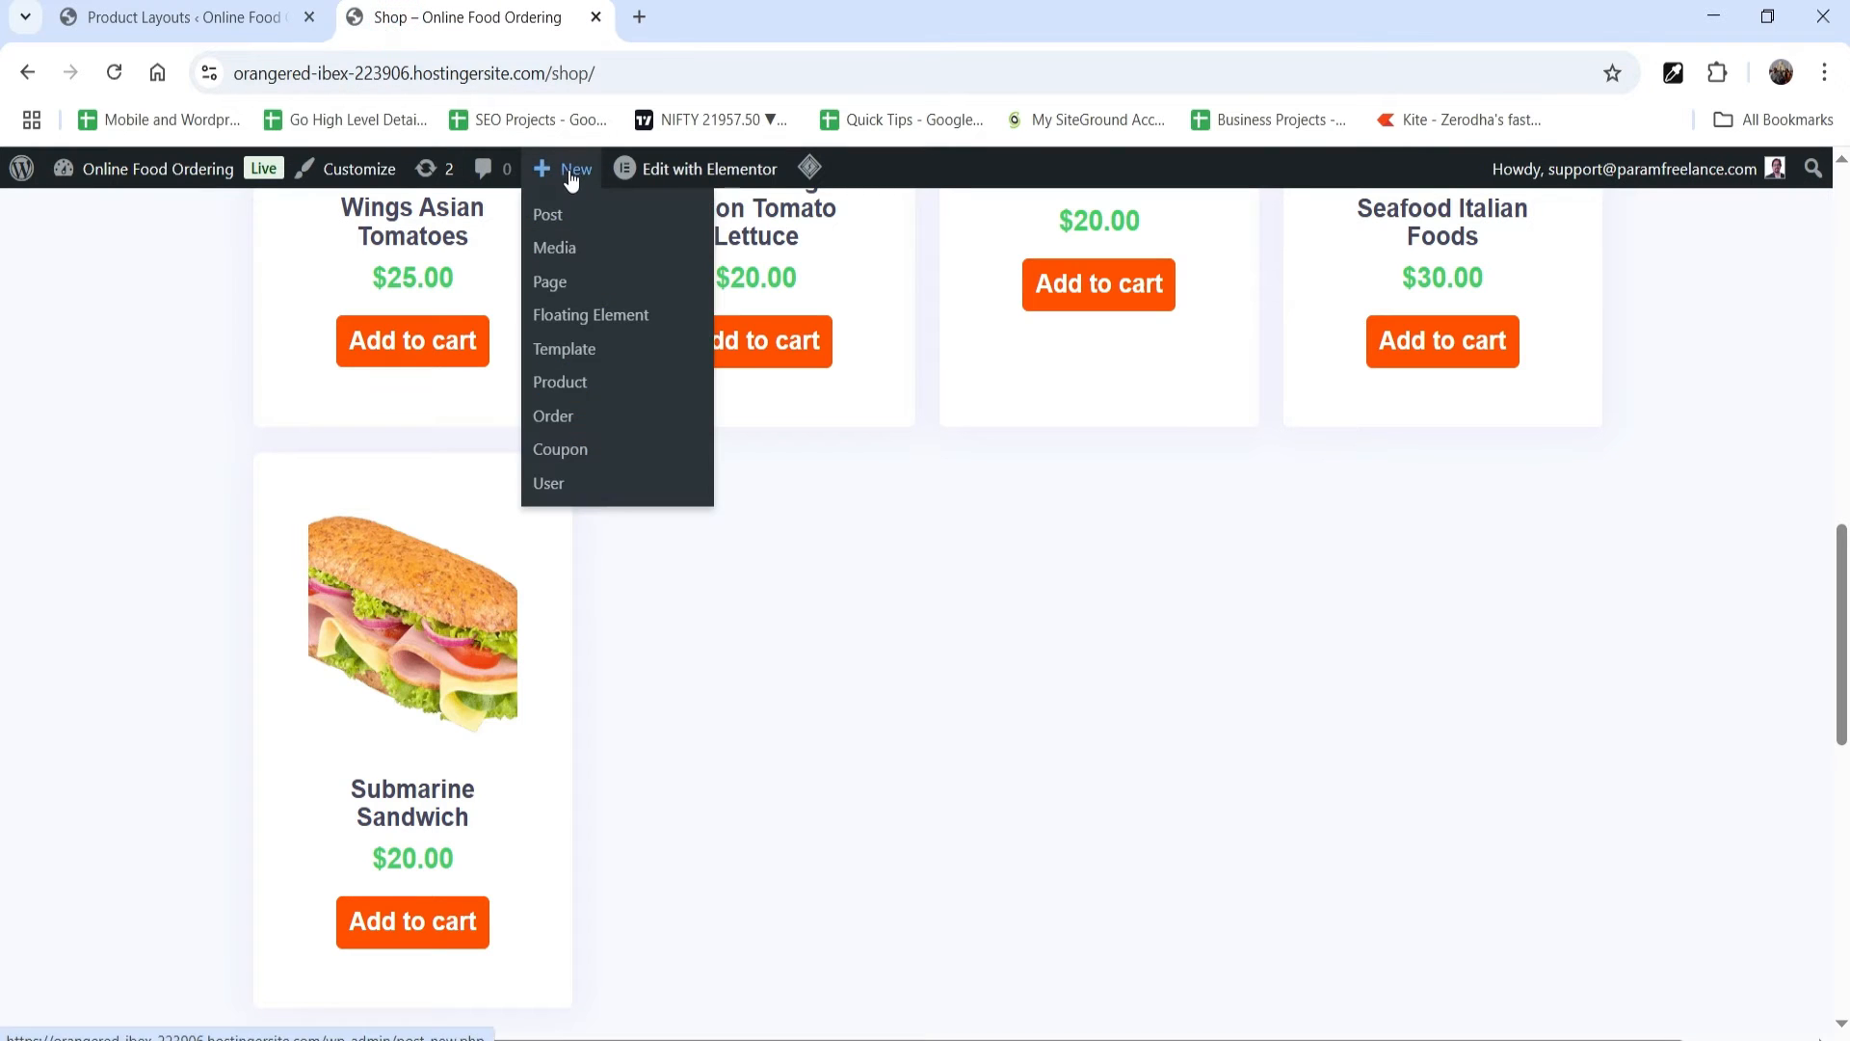
click(564, 285)
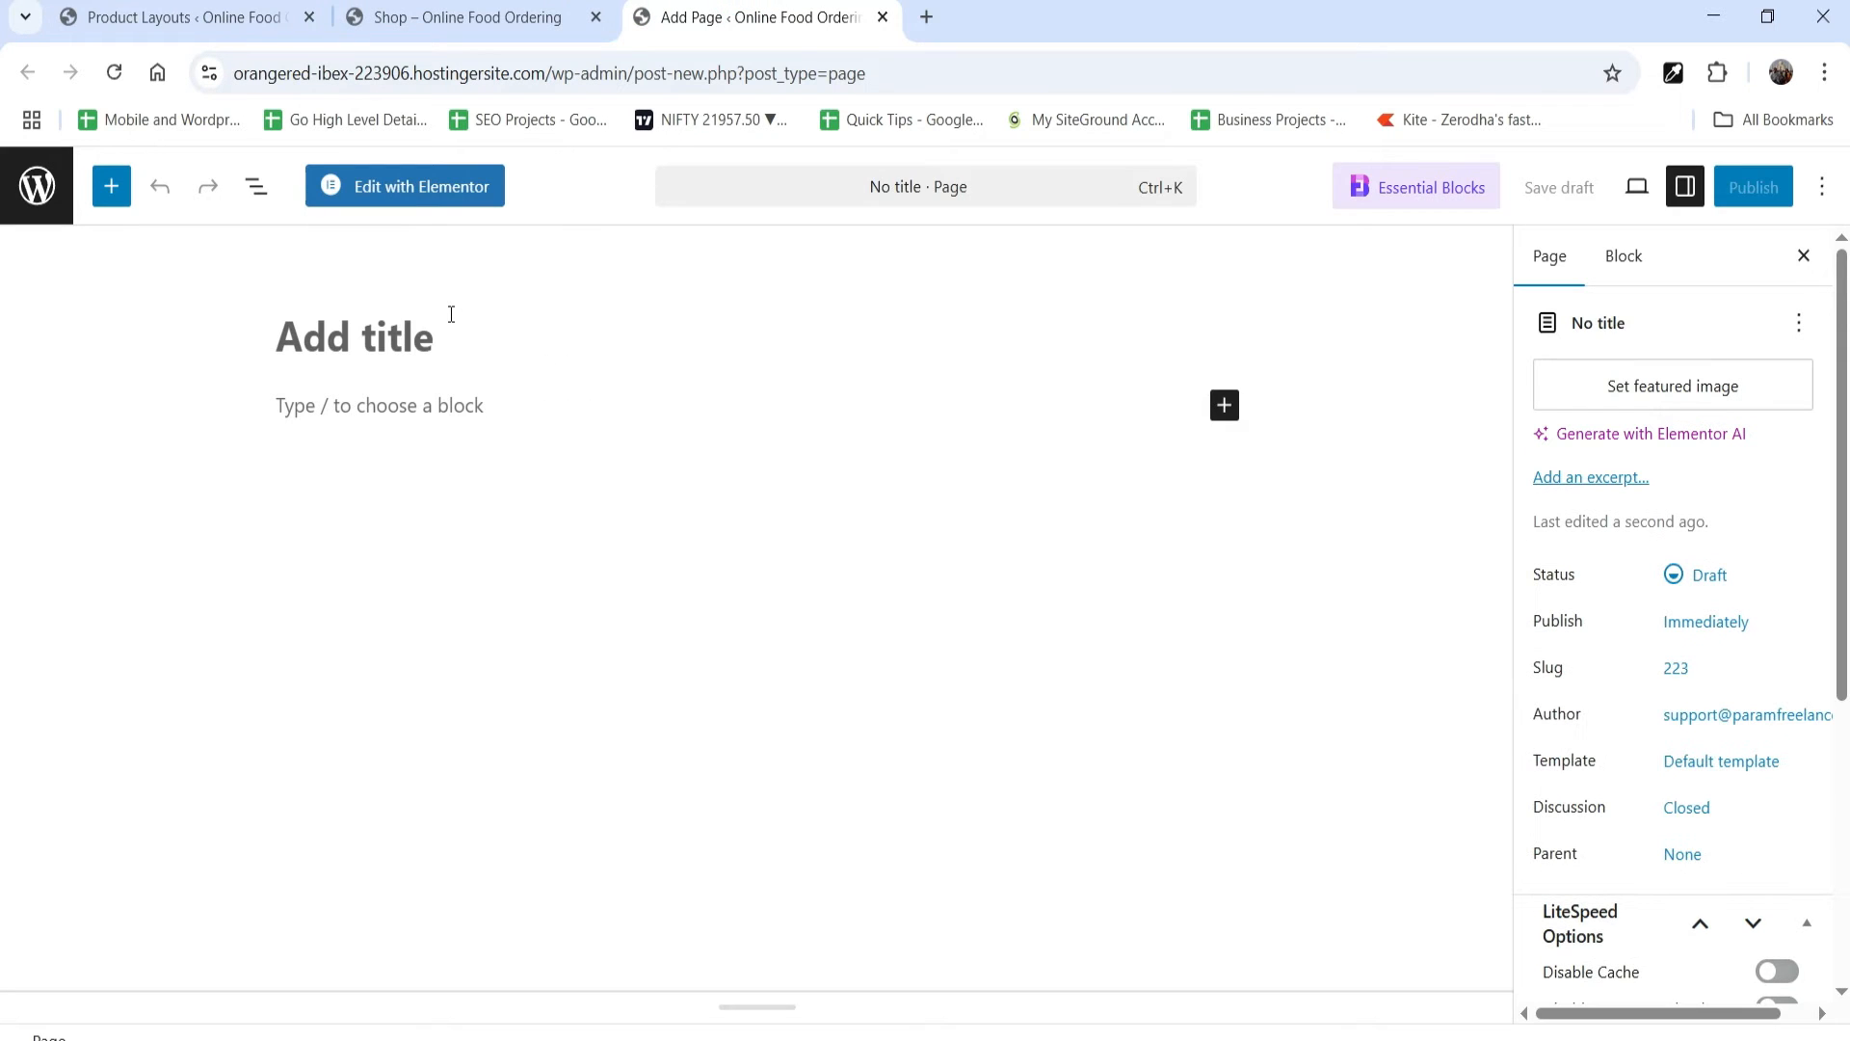
text(Order Online)
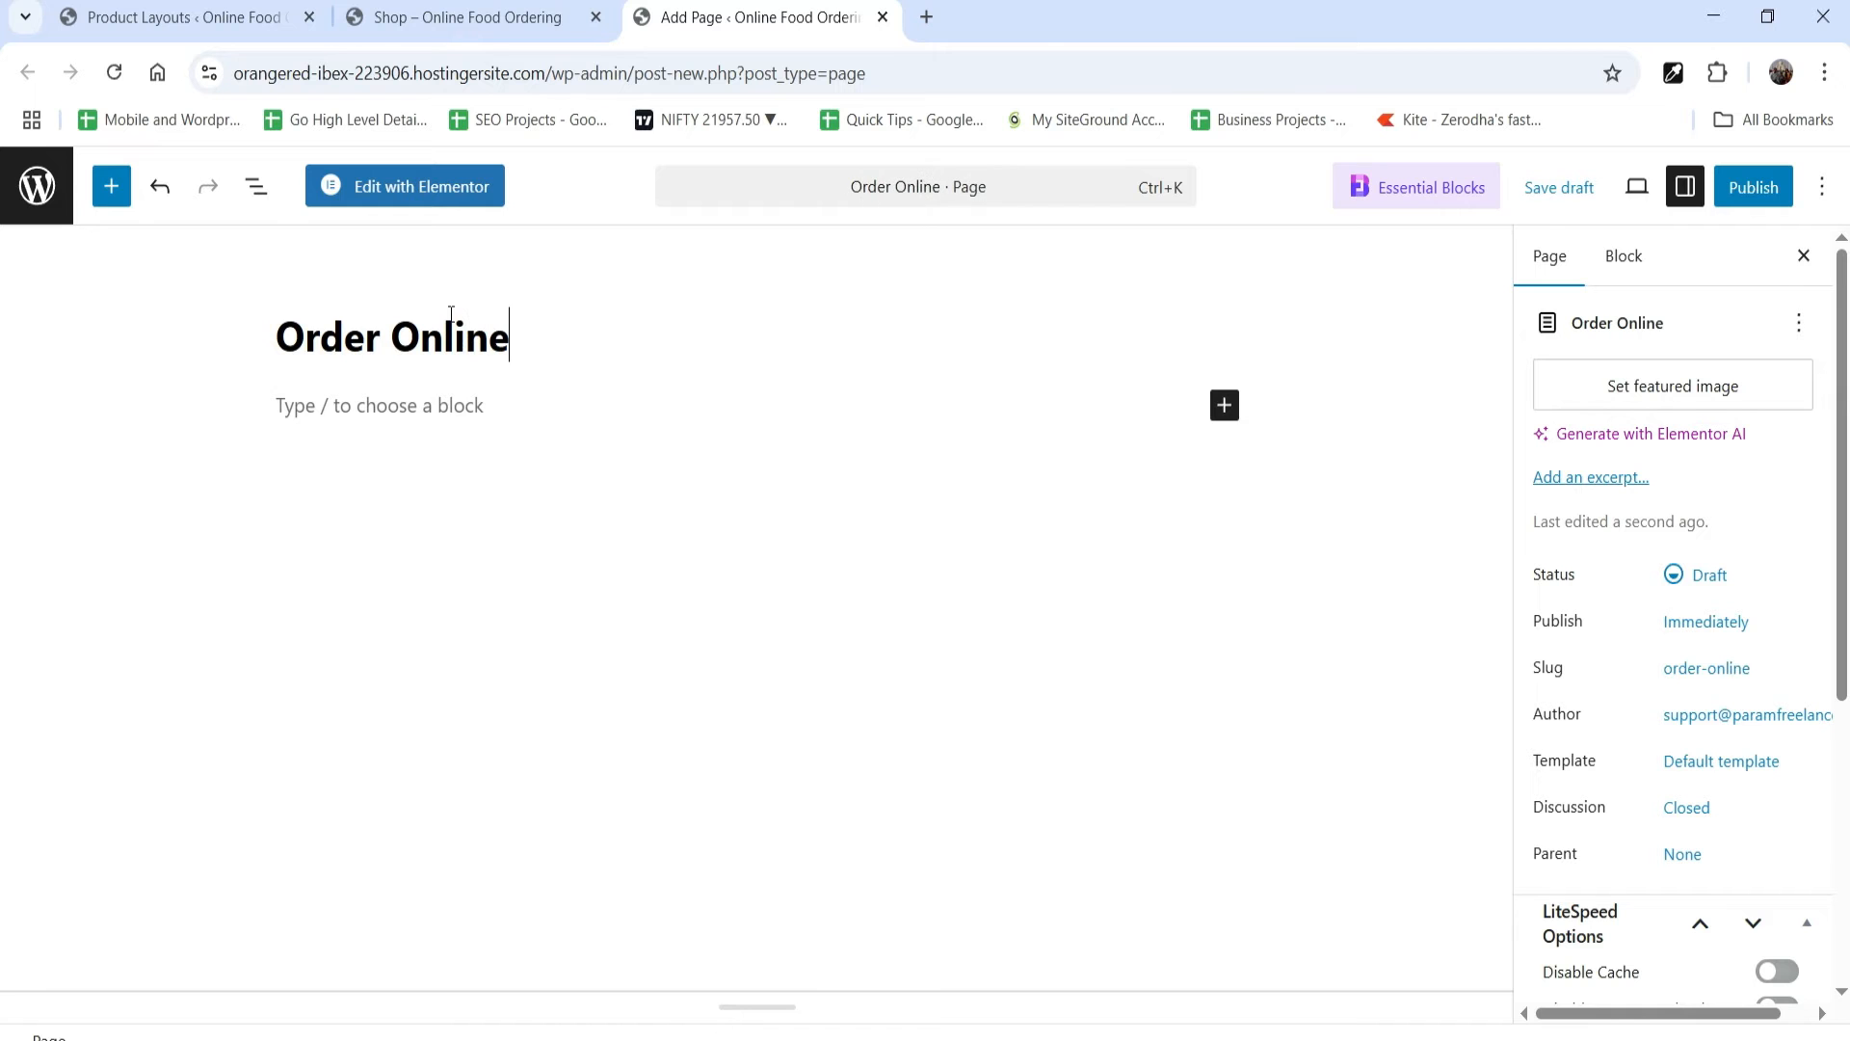
click(467, 16)
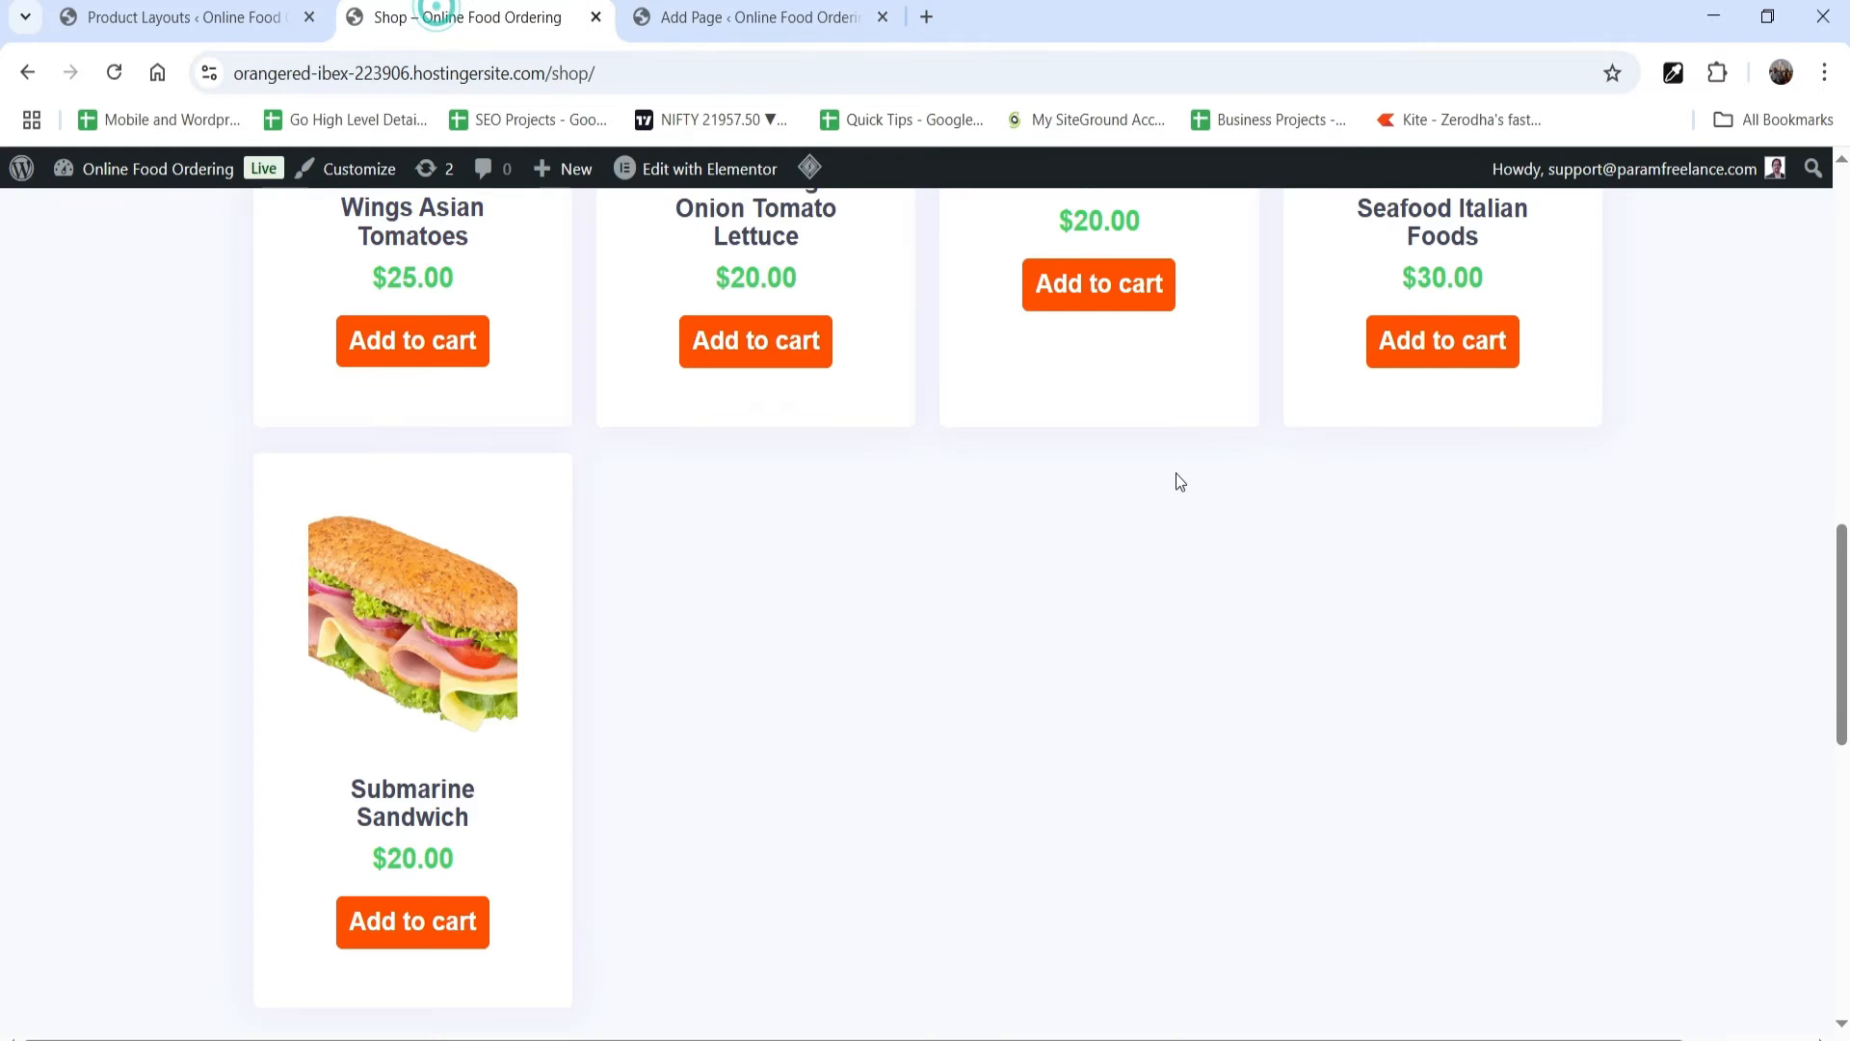
scroll(1176, 473, up, 10)
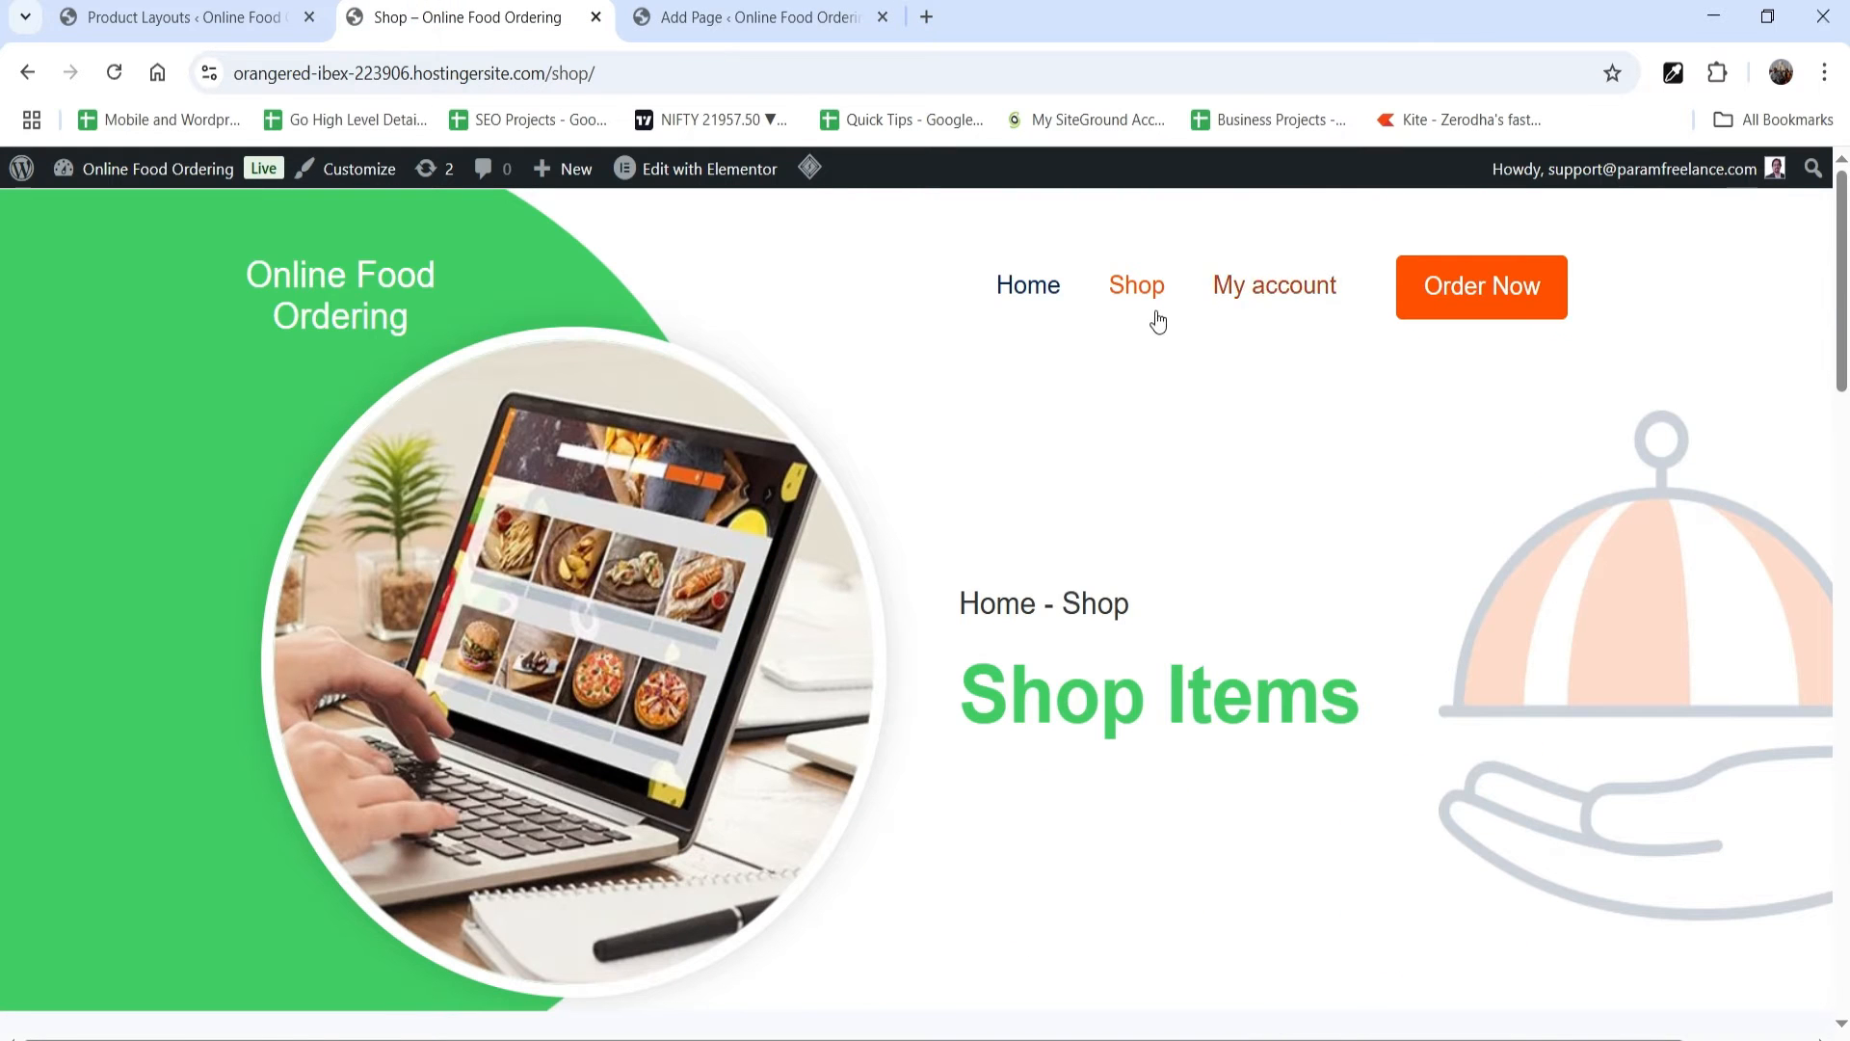
click(679, 17)
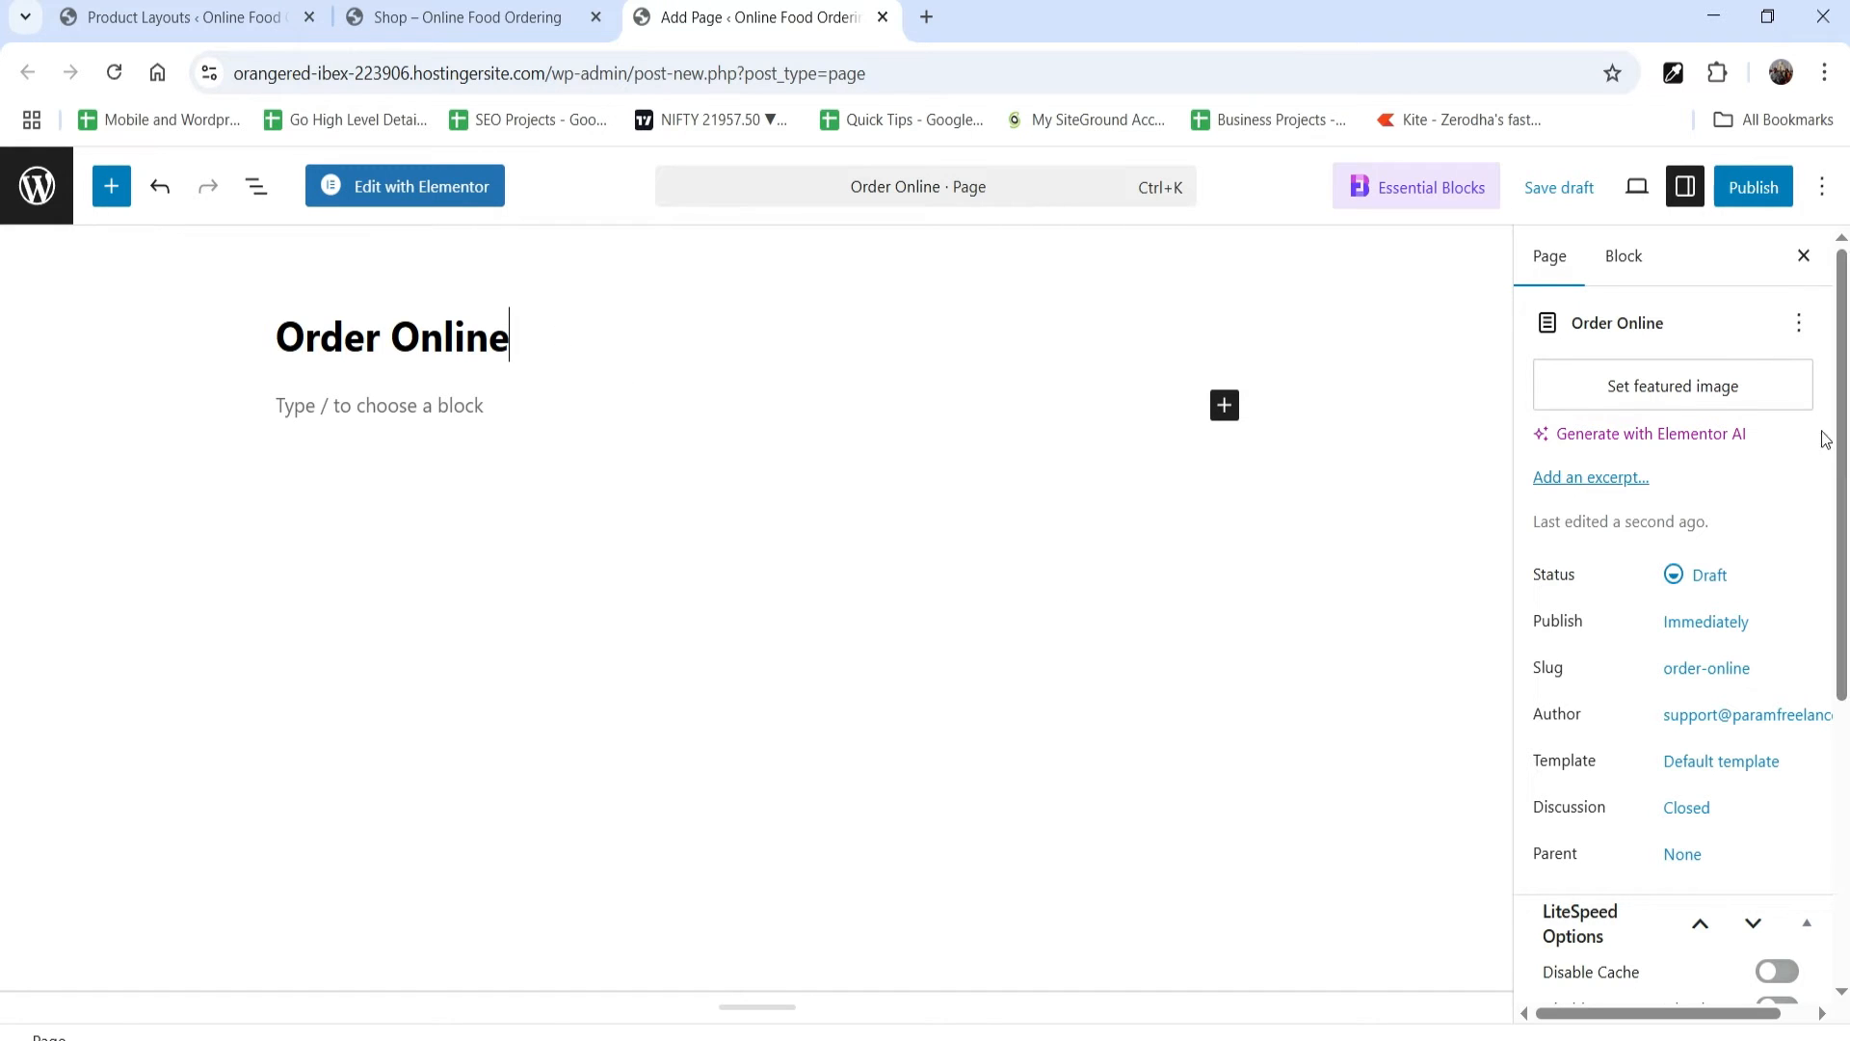
click(1754, 186)
click(1747, 187)
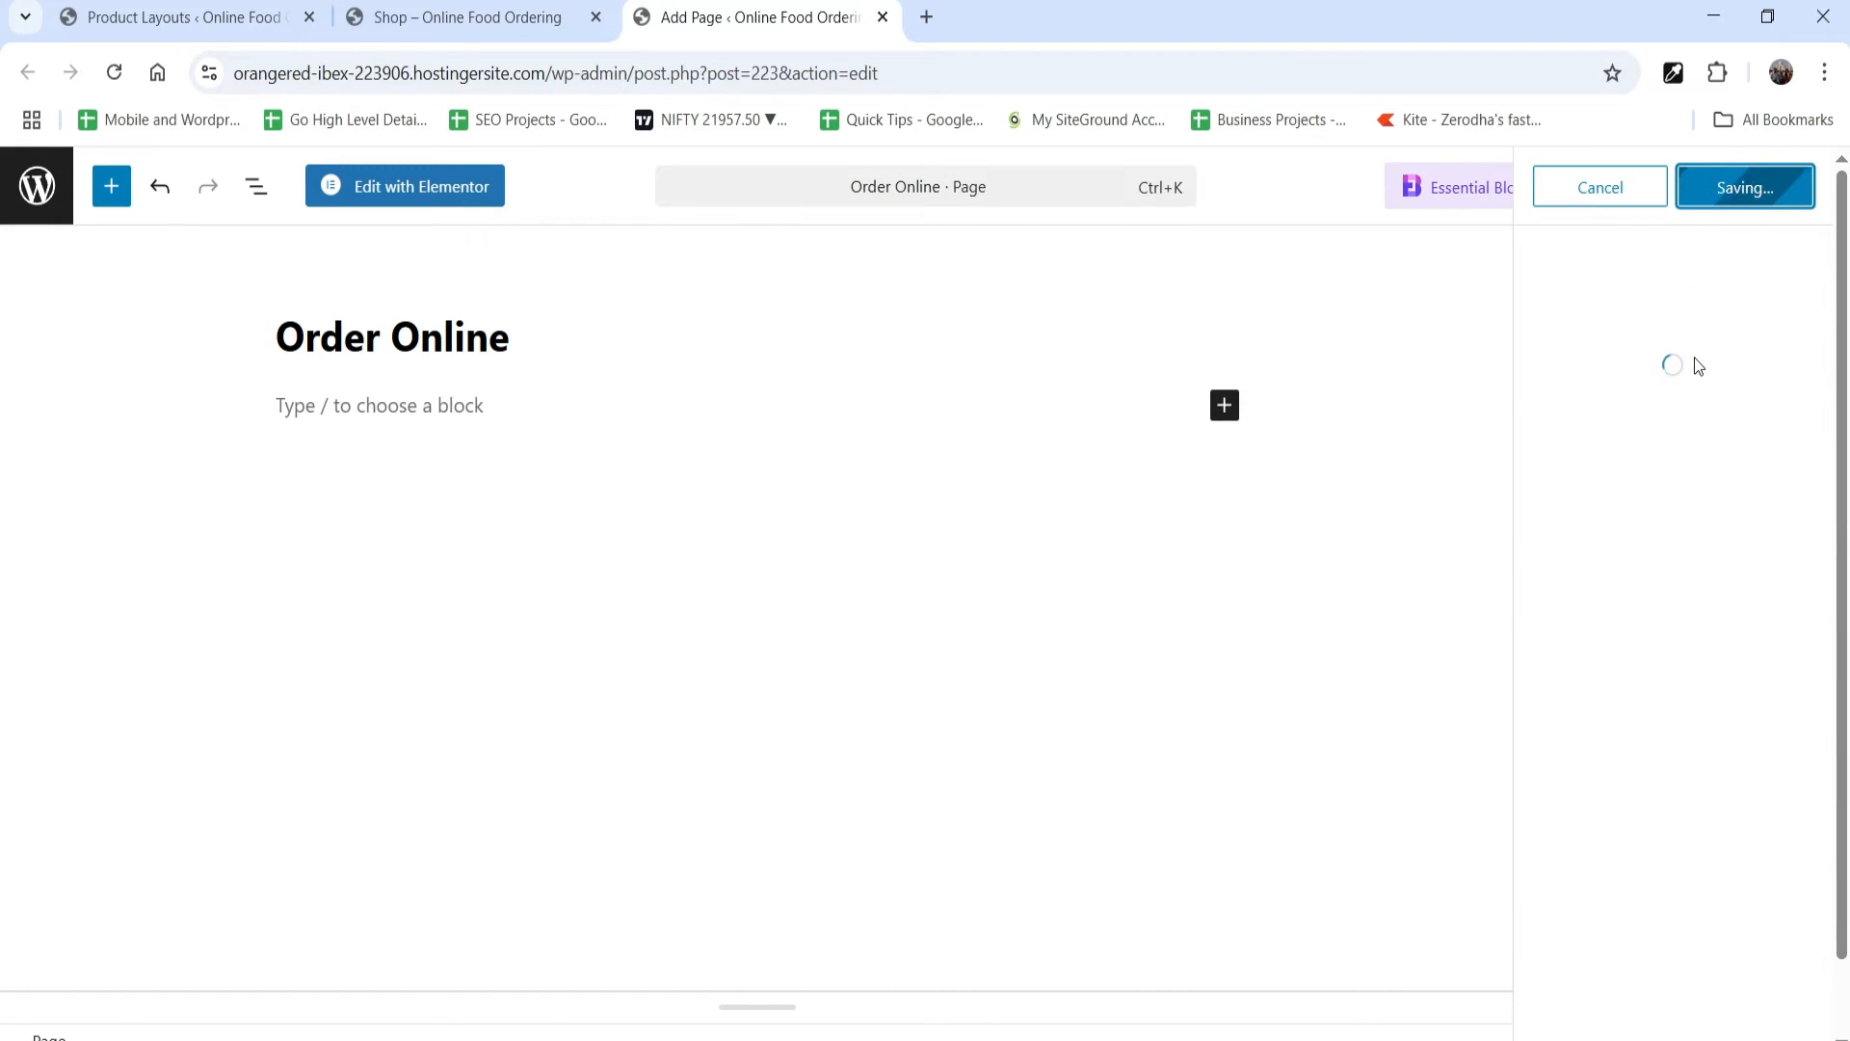
Step: Open the Order Online page in Elementor and add a single container with vertical direction below the page header
click(434, 193)
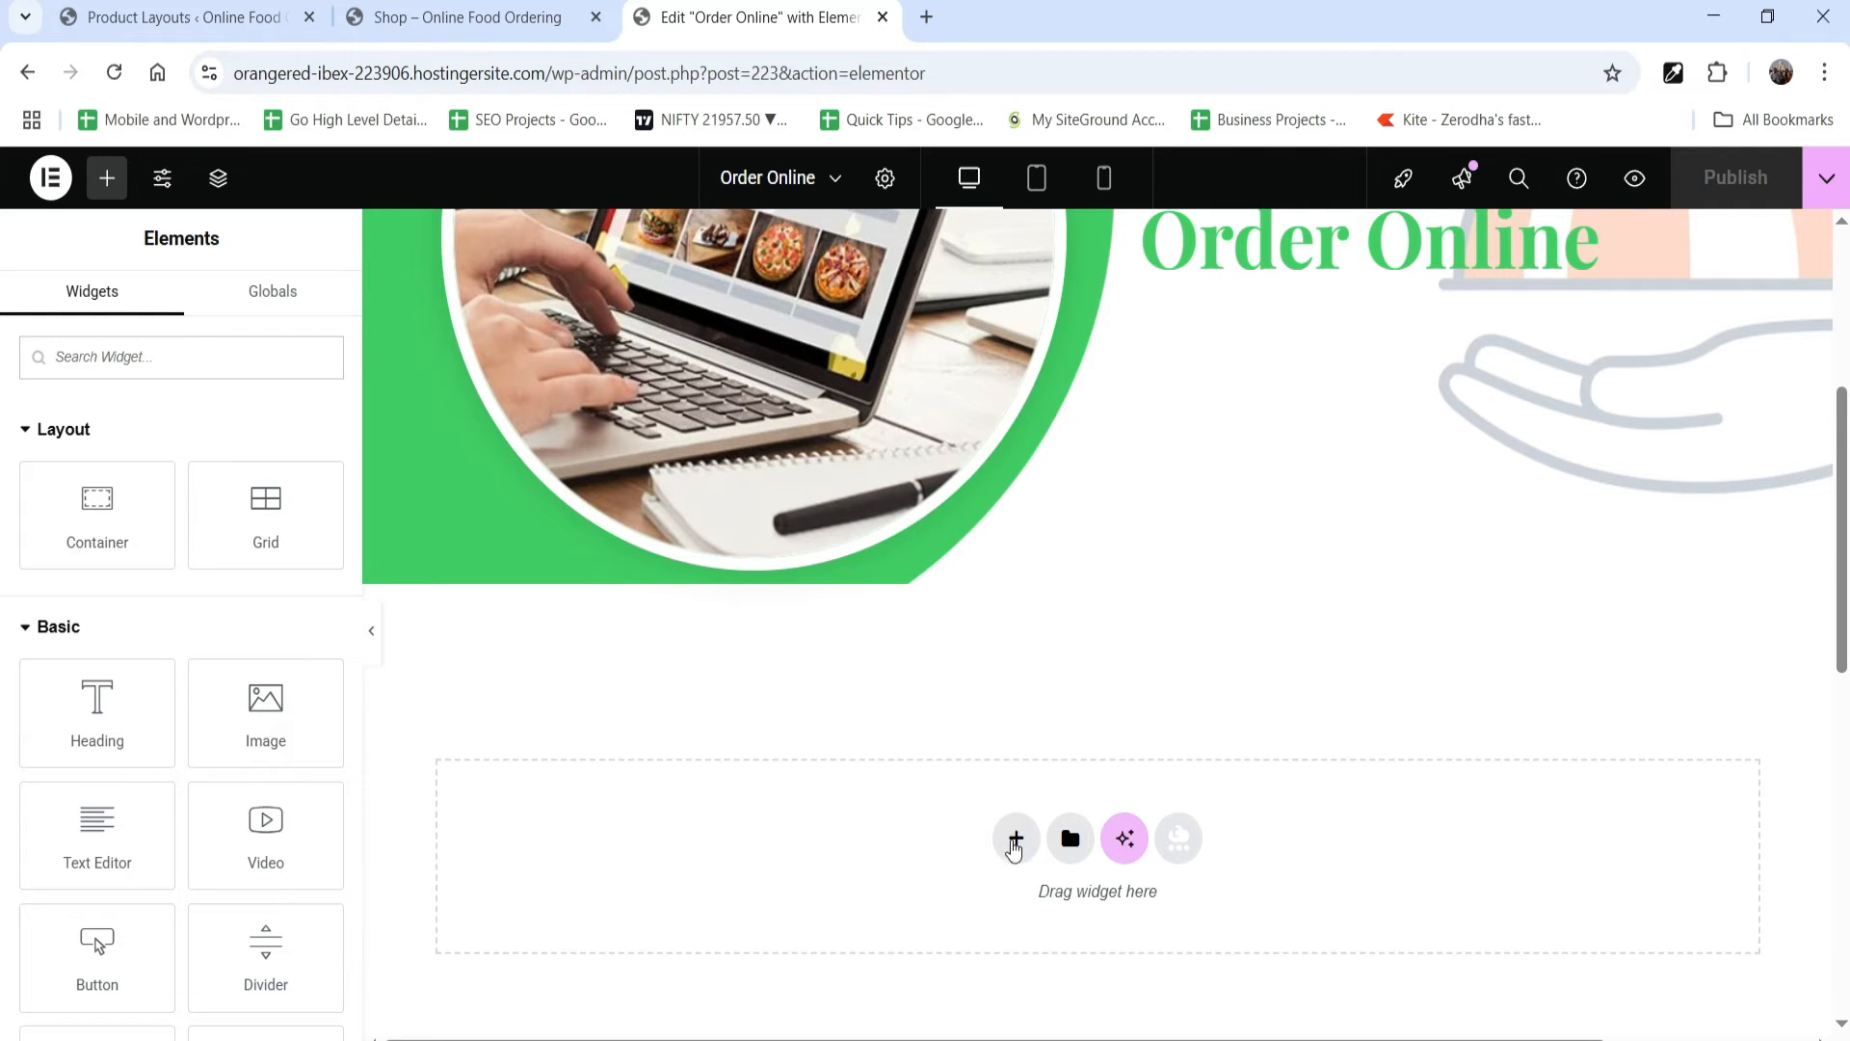
click(1016, 838)
click(985, 872)
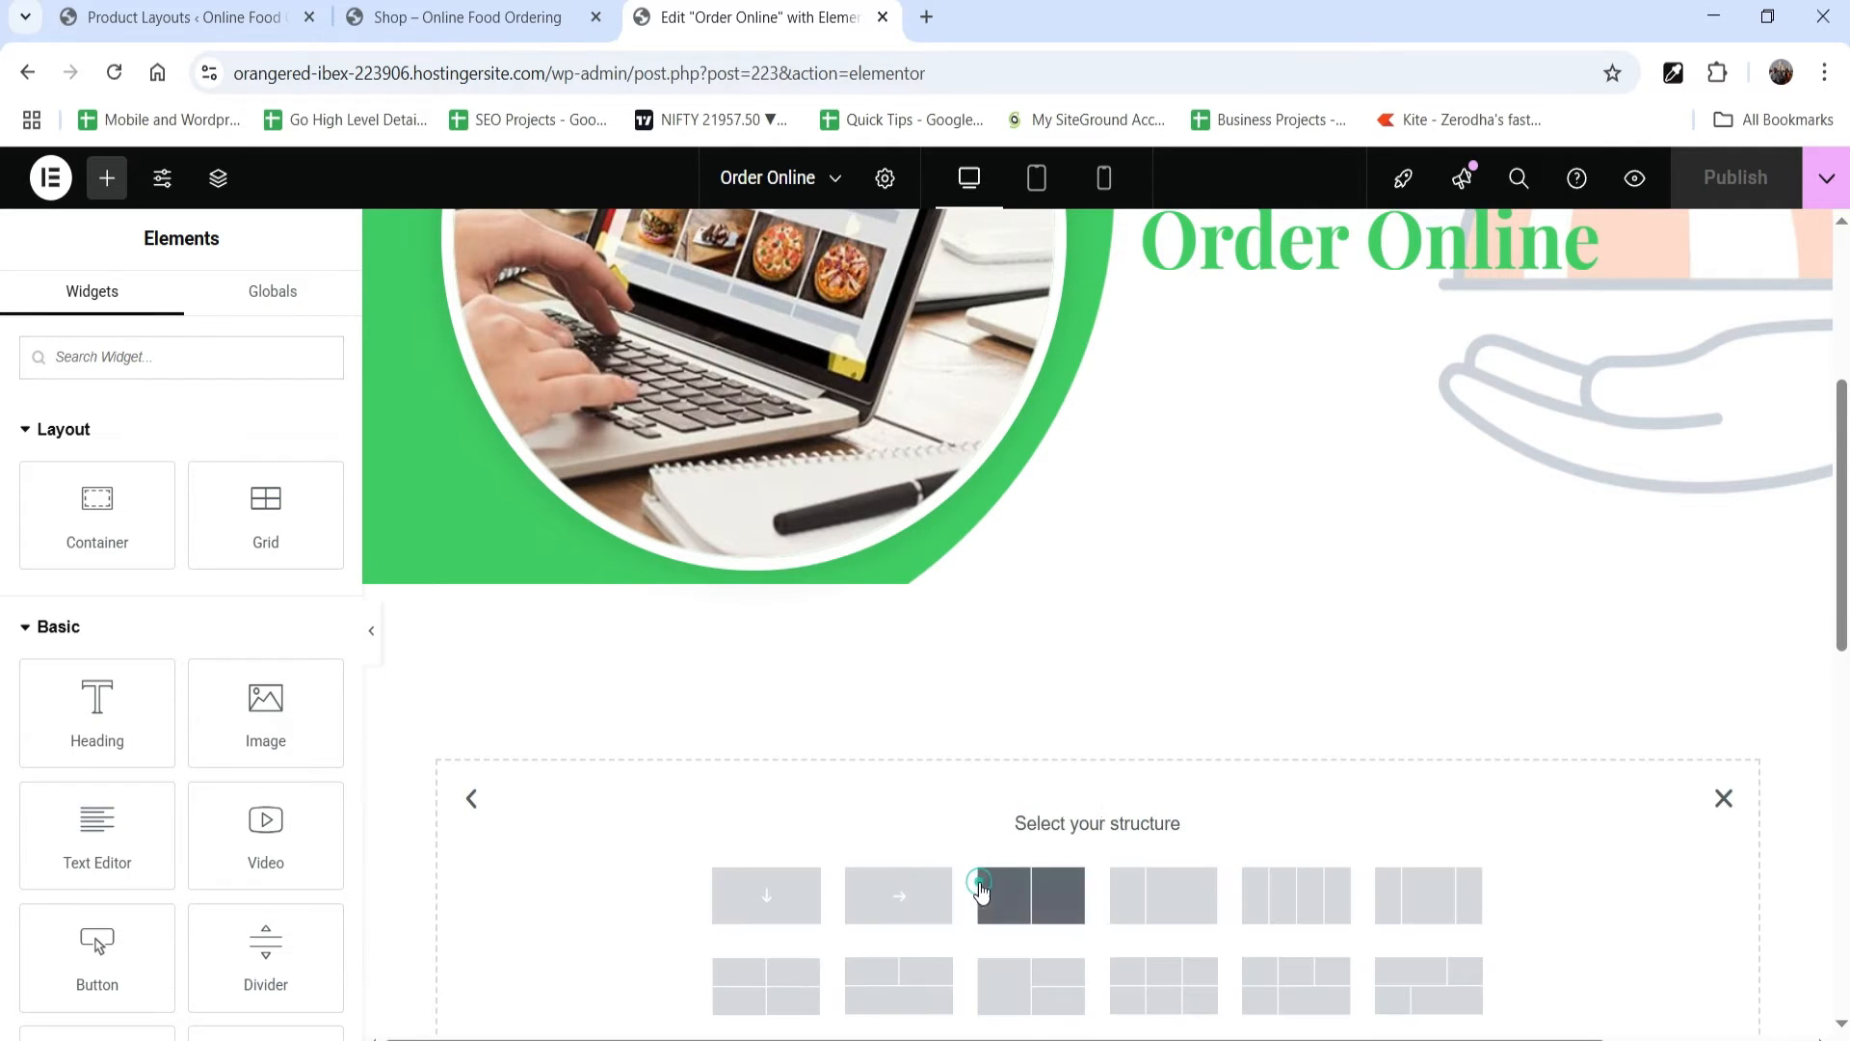
click(765, 904)
Step: Add a Shortcode widget to the new container, enter [orderable id="222"], and review the rendered product list
click(1095, 690)
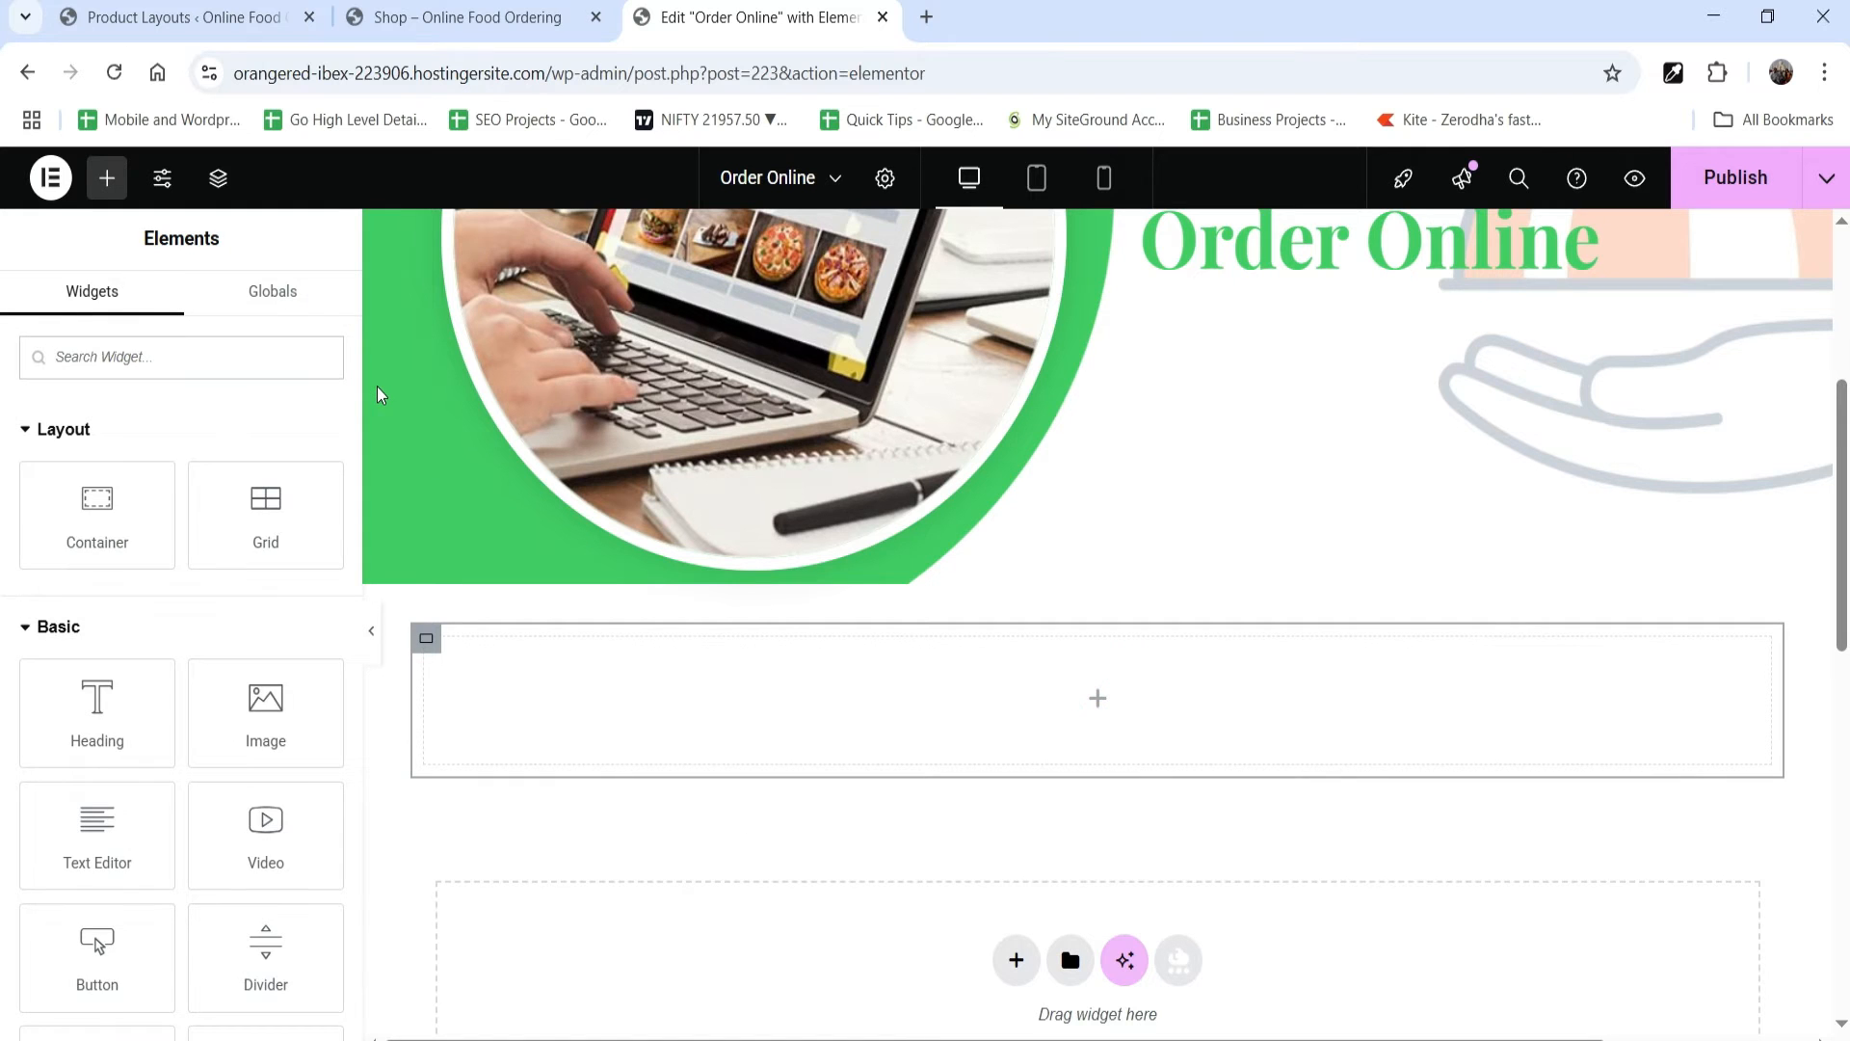
text(short)
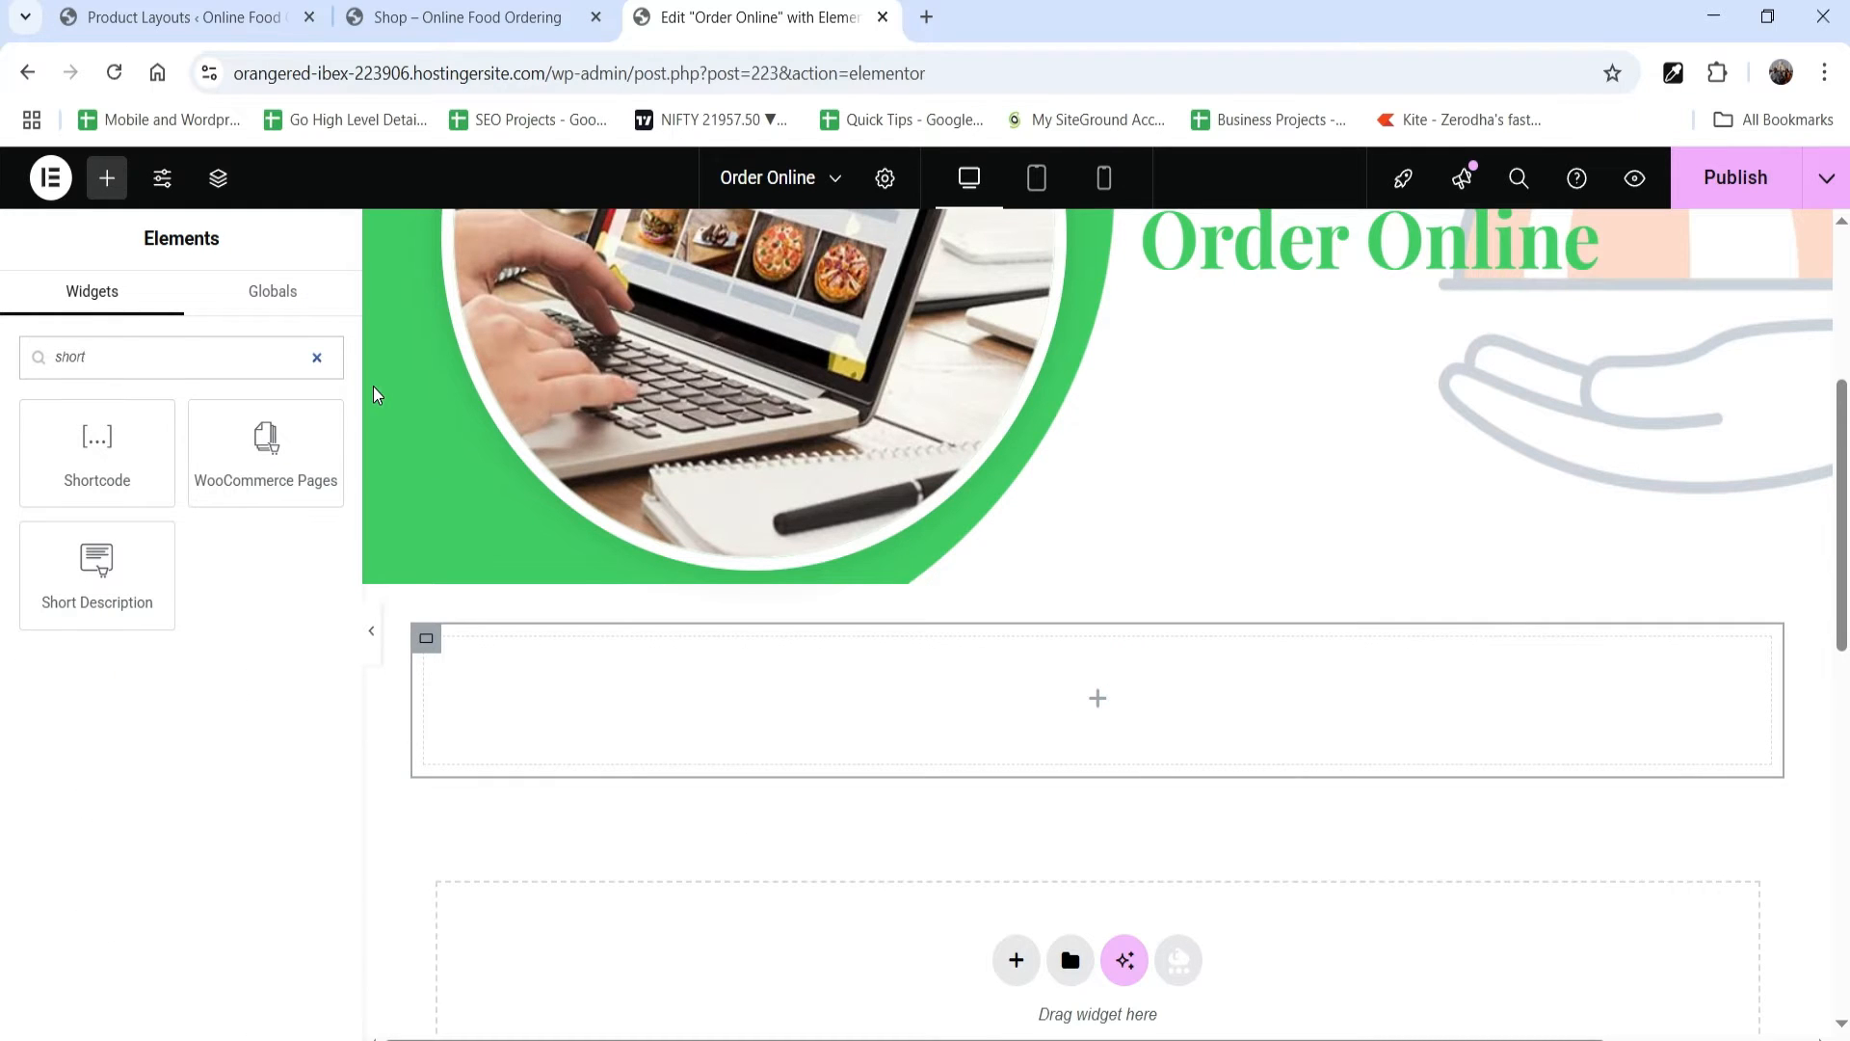
drag(112, 458, 1012, 733)
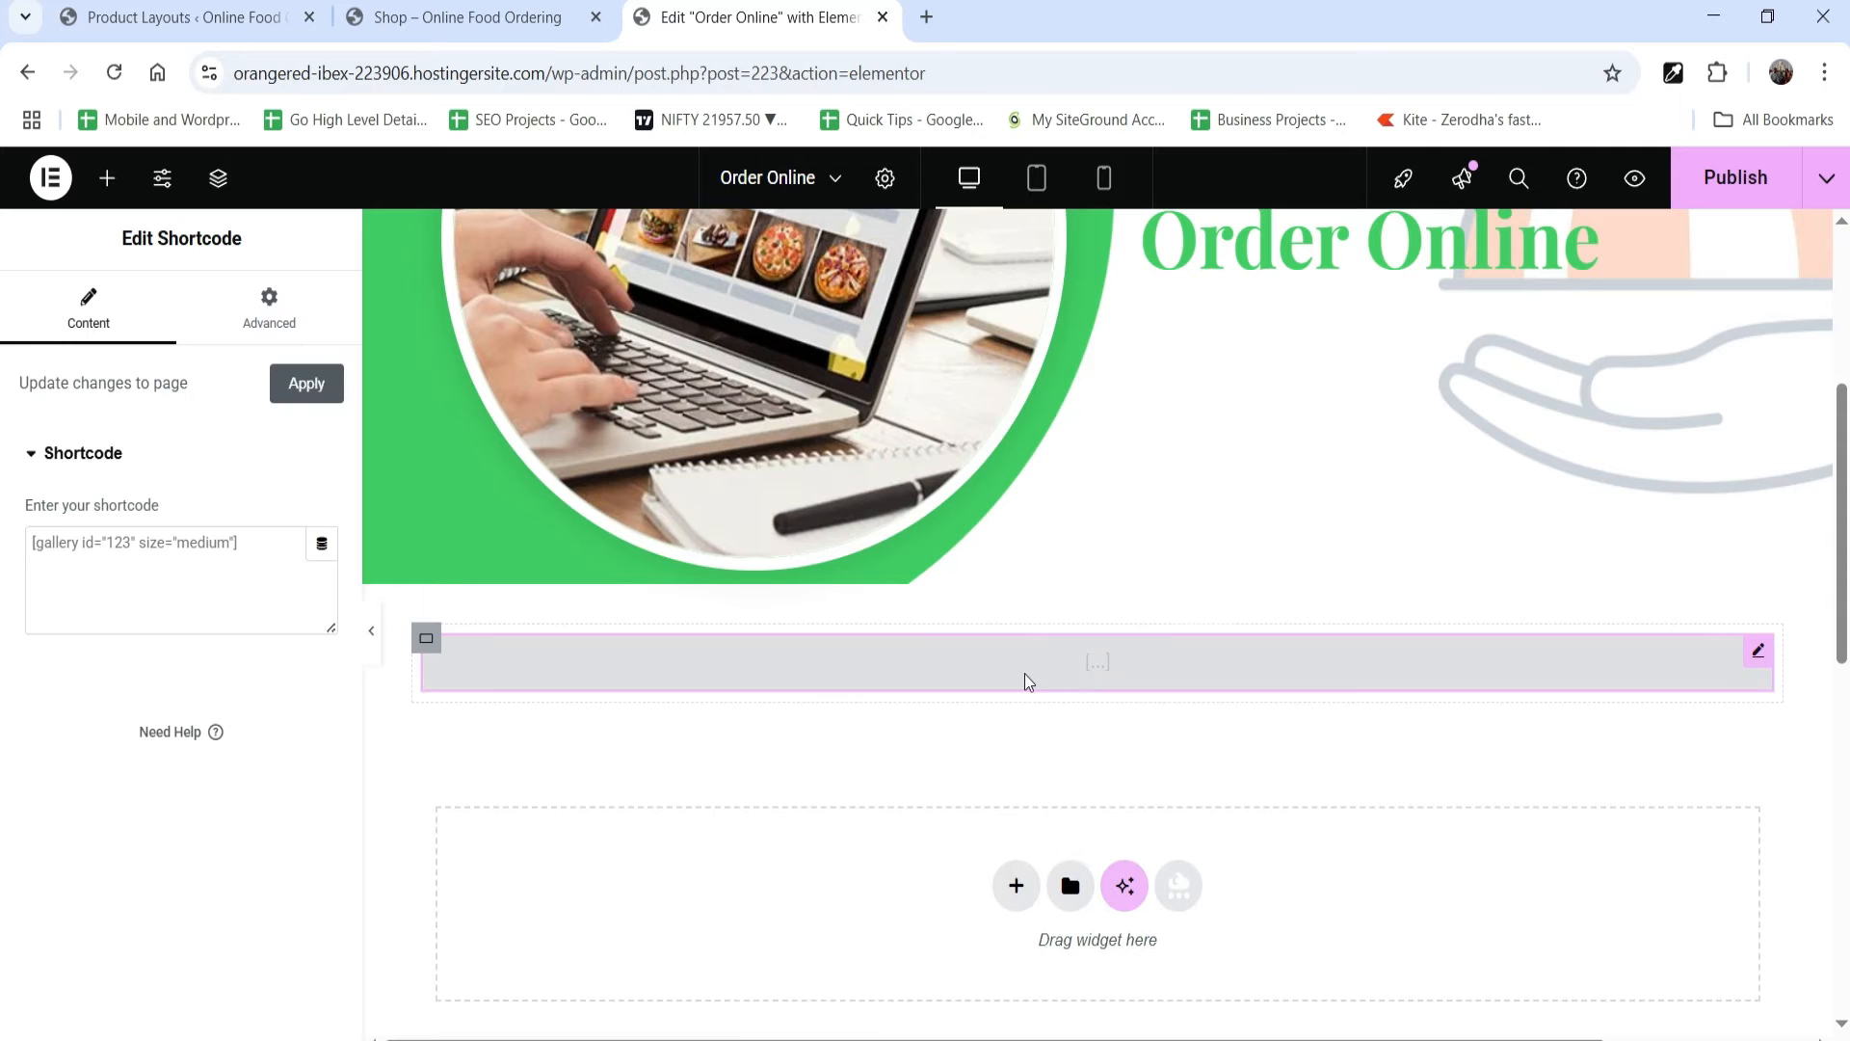
click(157, 540)
key(ctrl+v)
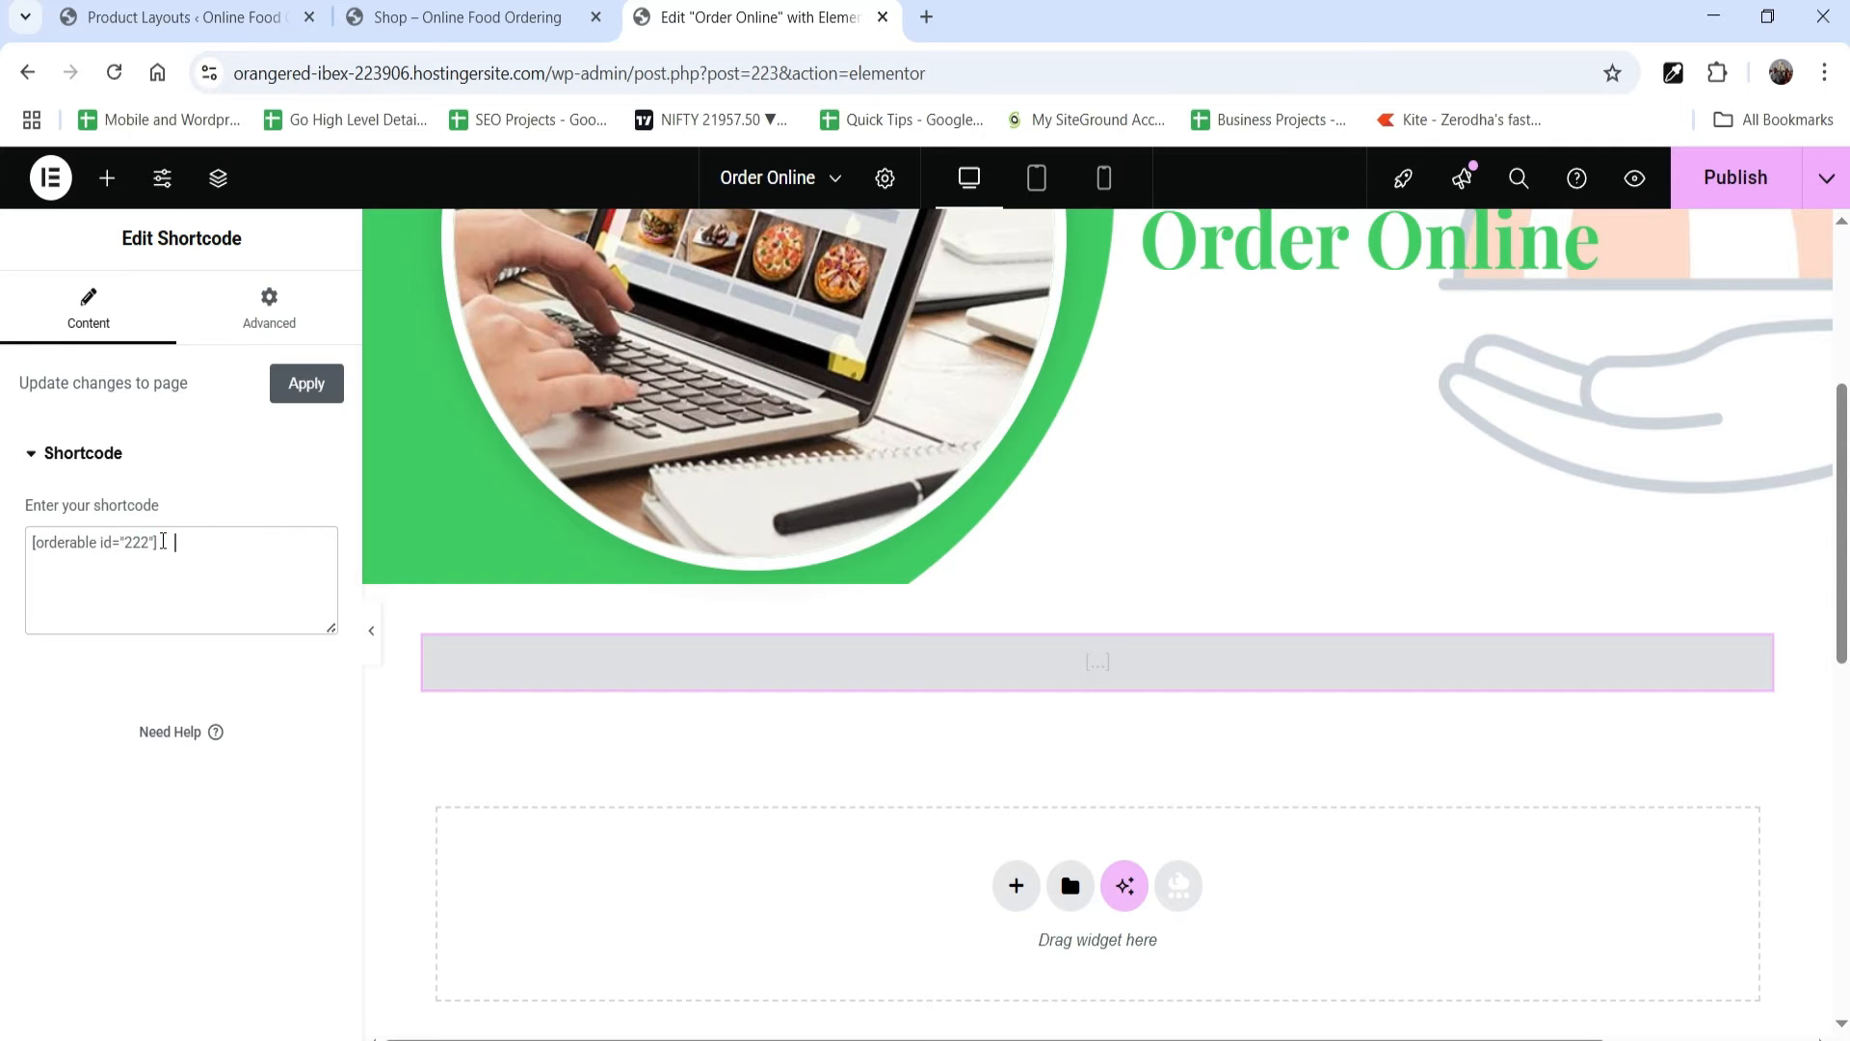
scroll(900, 554, down, 15)
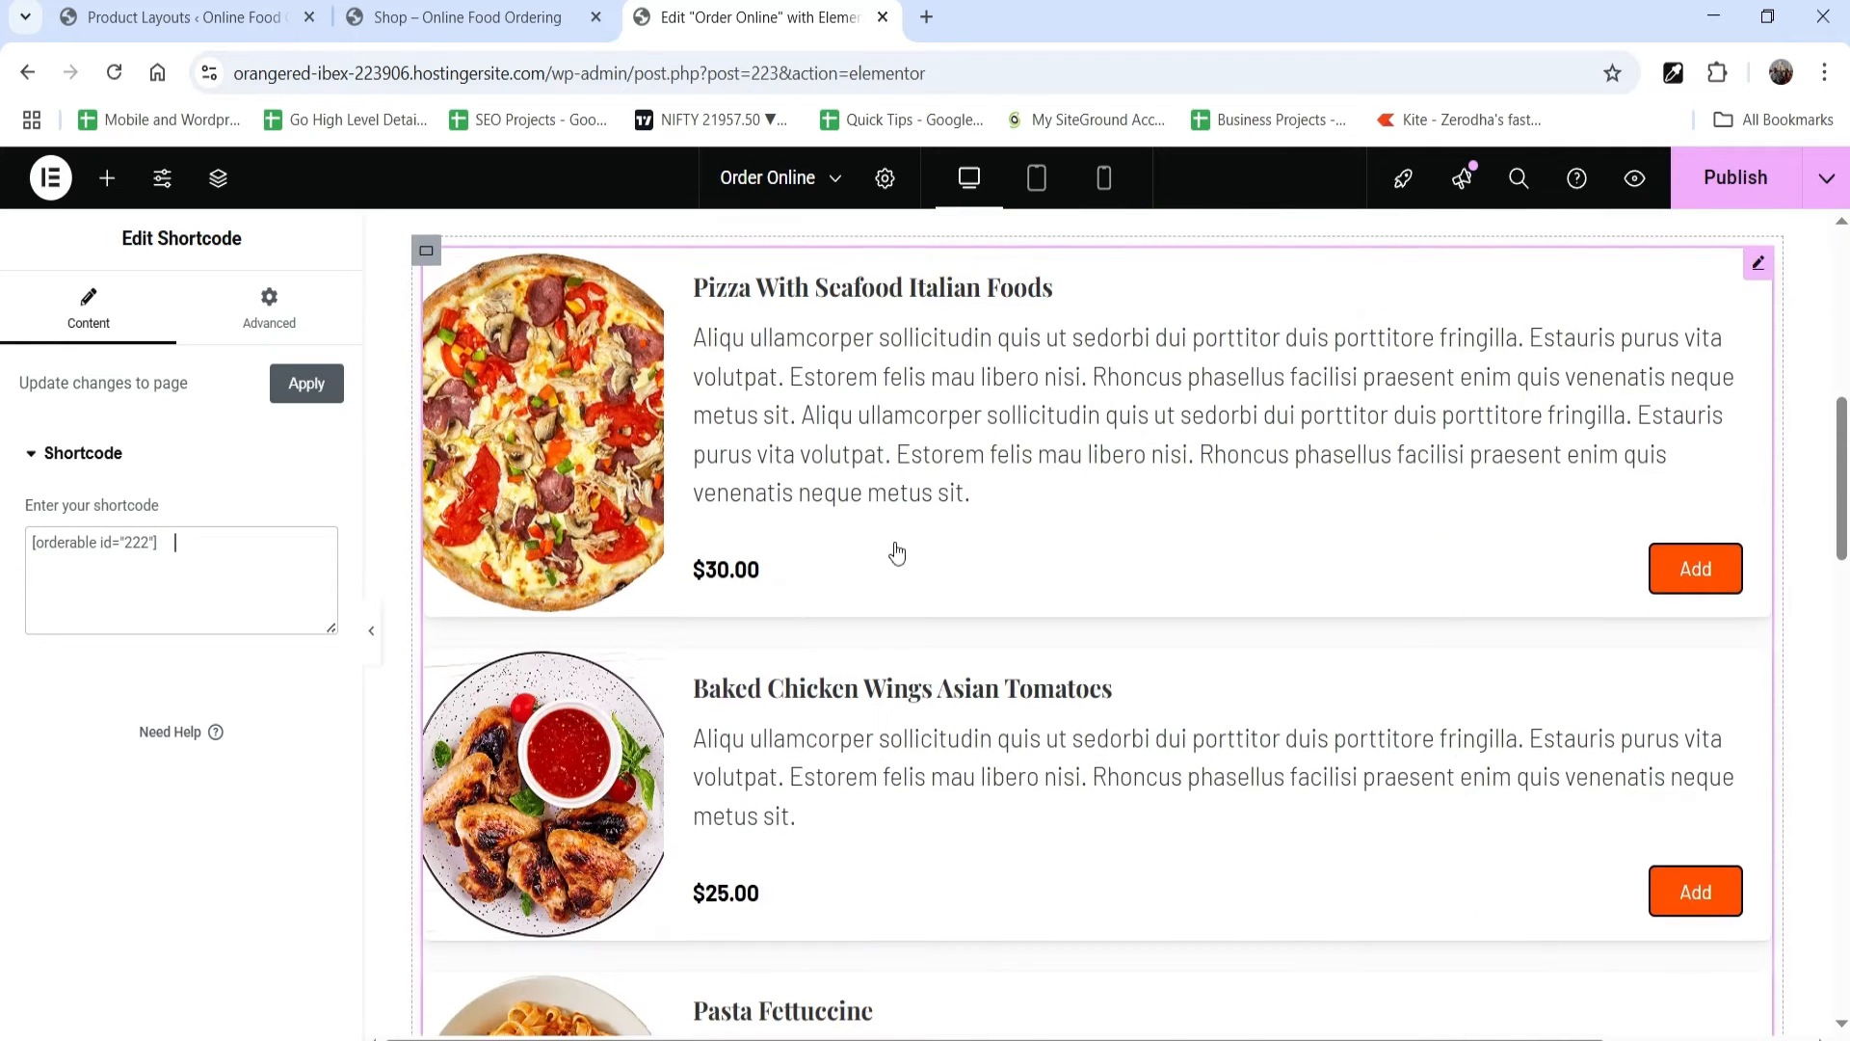
scroll(904, 557, up, 4)
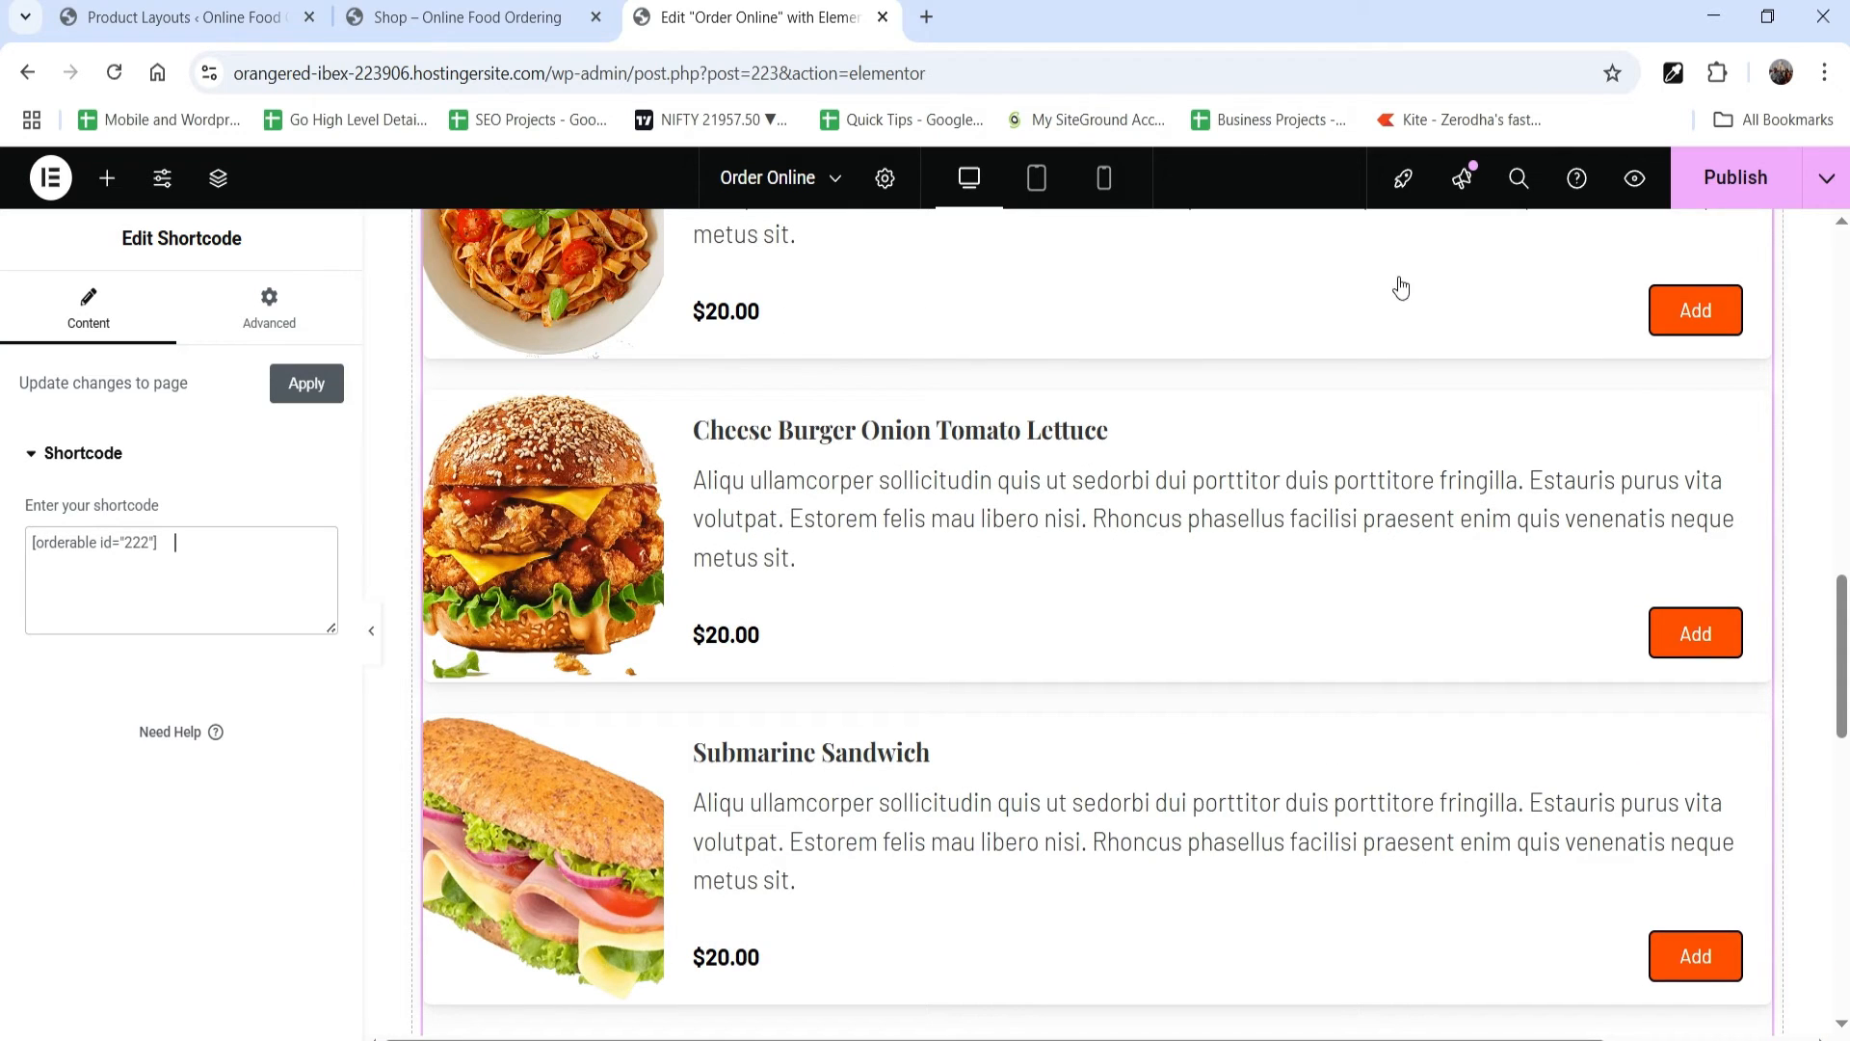
Step: Publish the Elementor changes and review the product list on the live Order Online page
click(1726, 178)
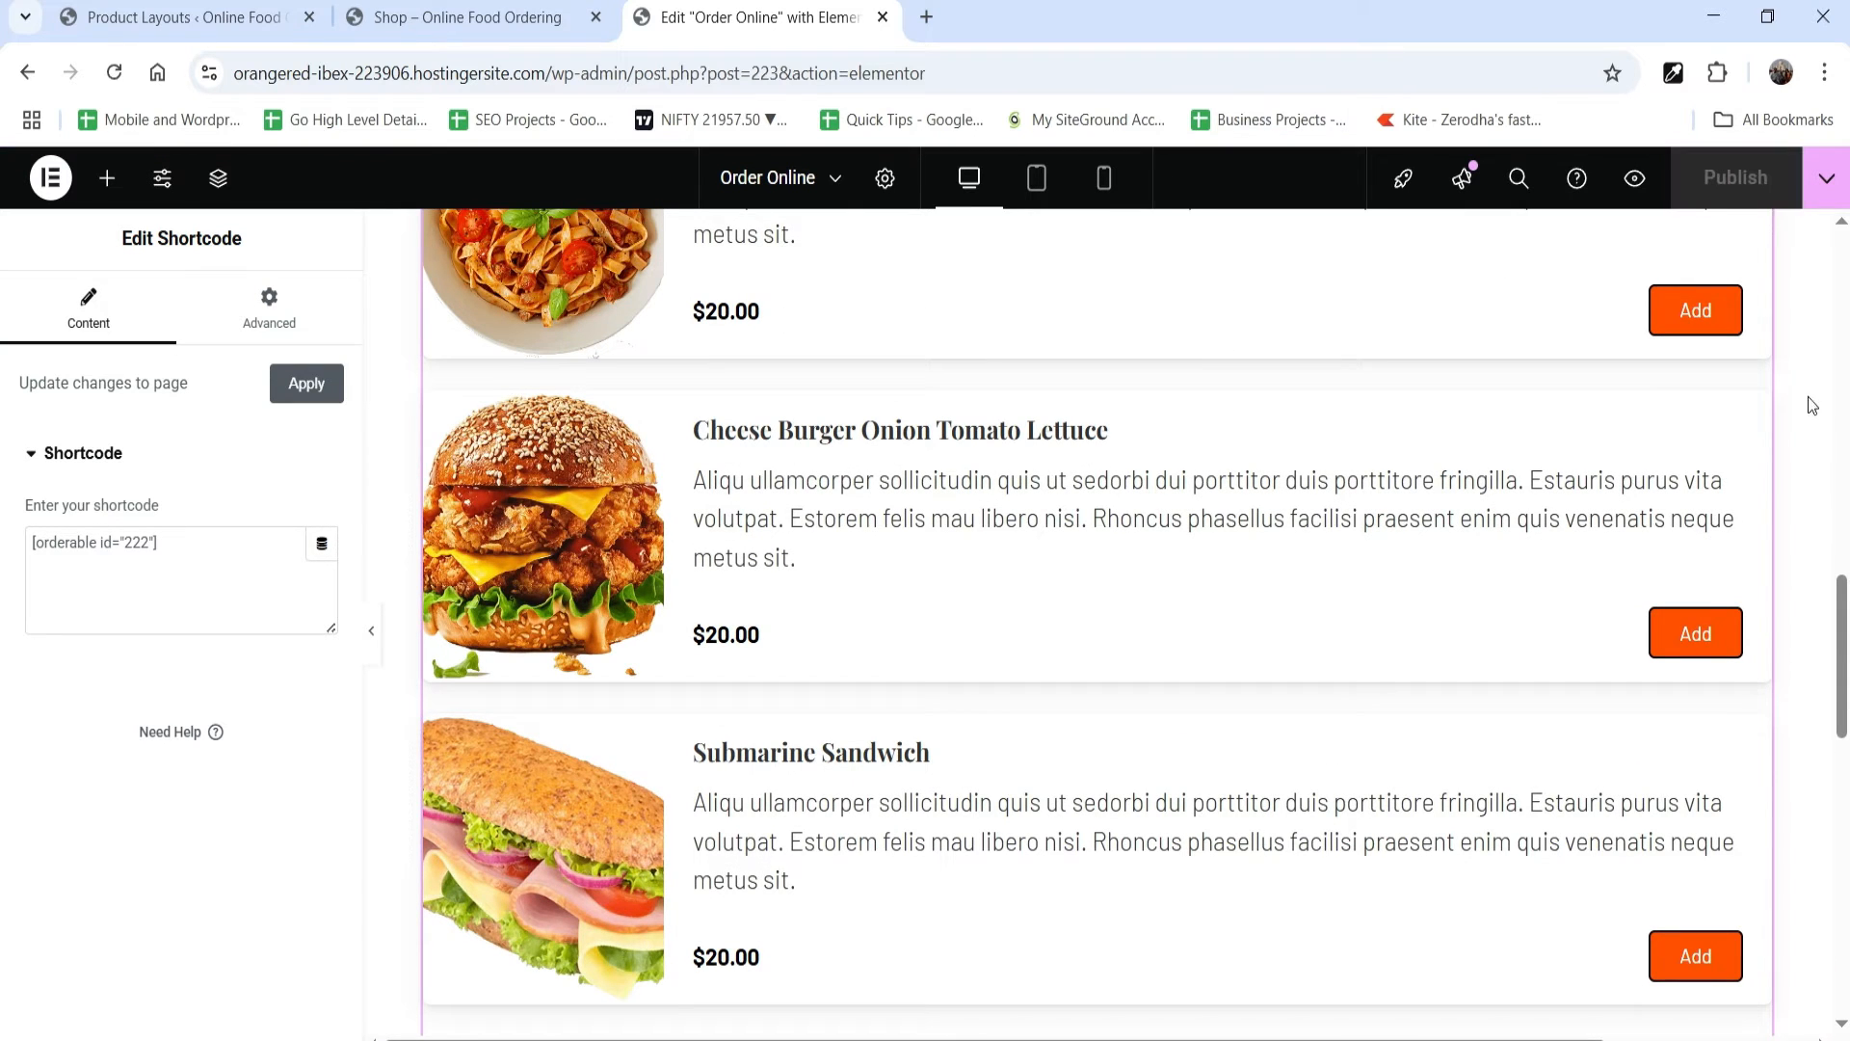
click(1827, 178)
click(1739, 370)
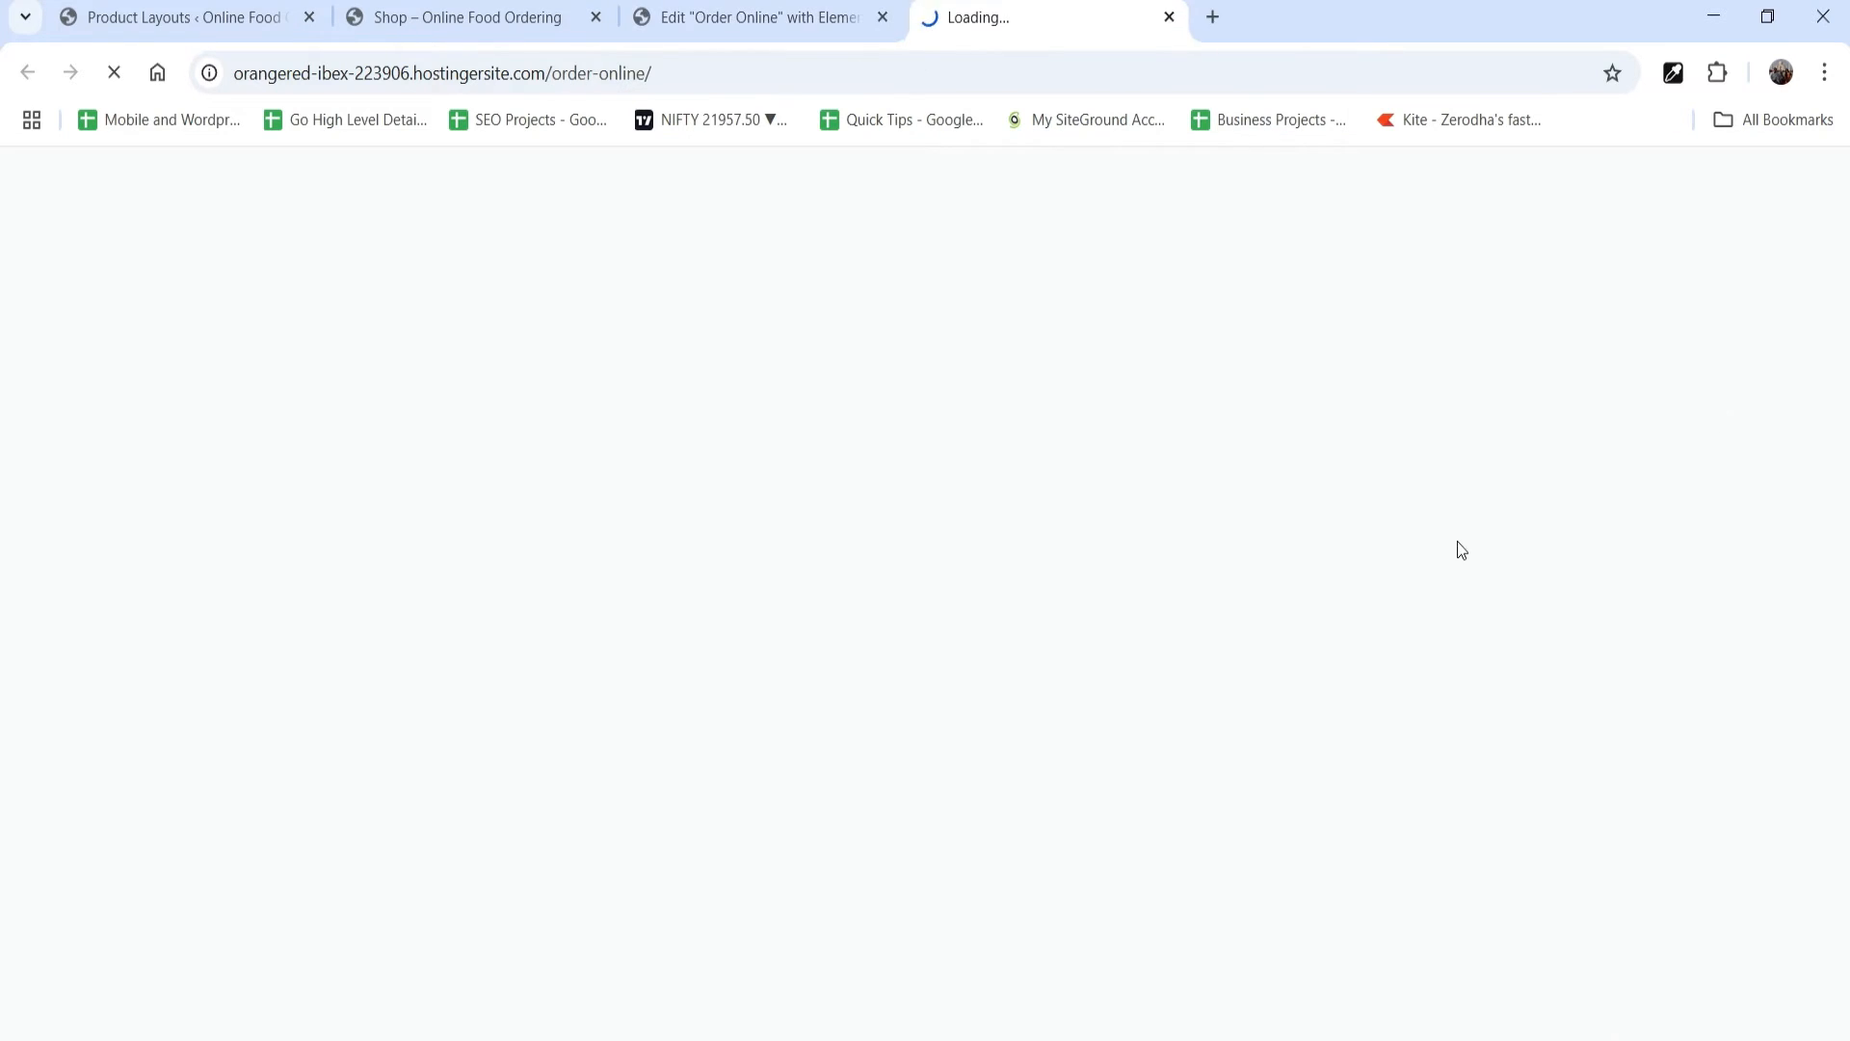
scroll(1457, 548, down, 10)
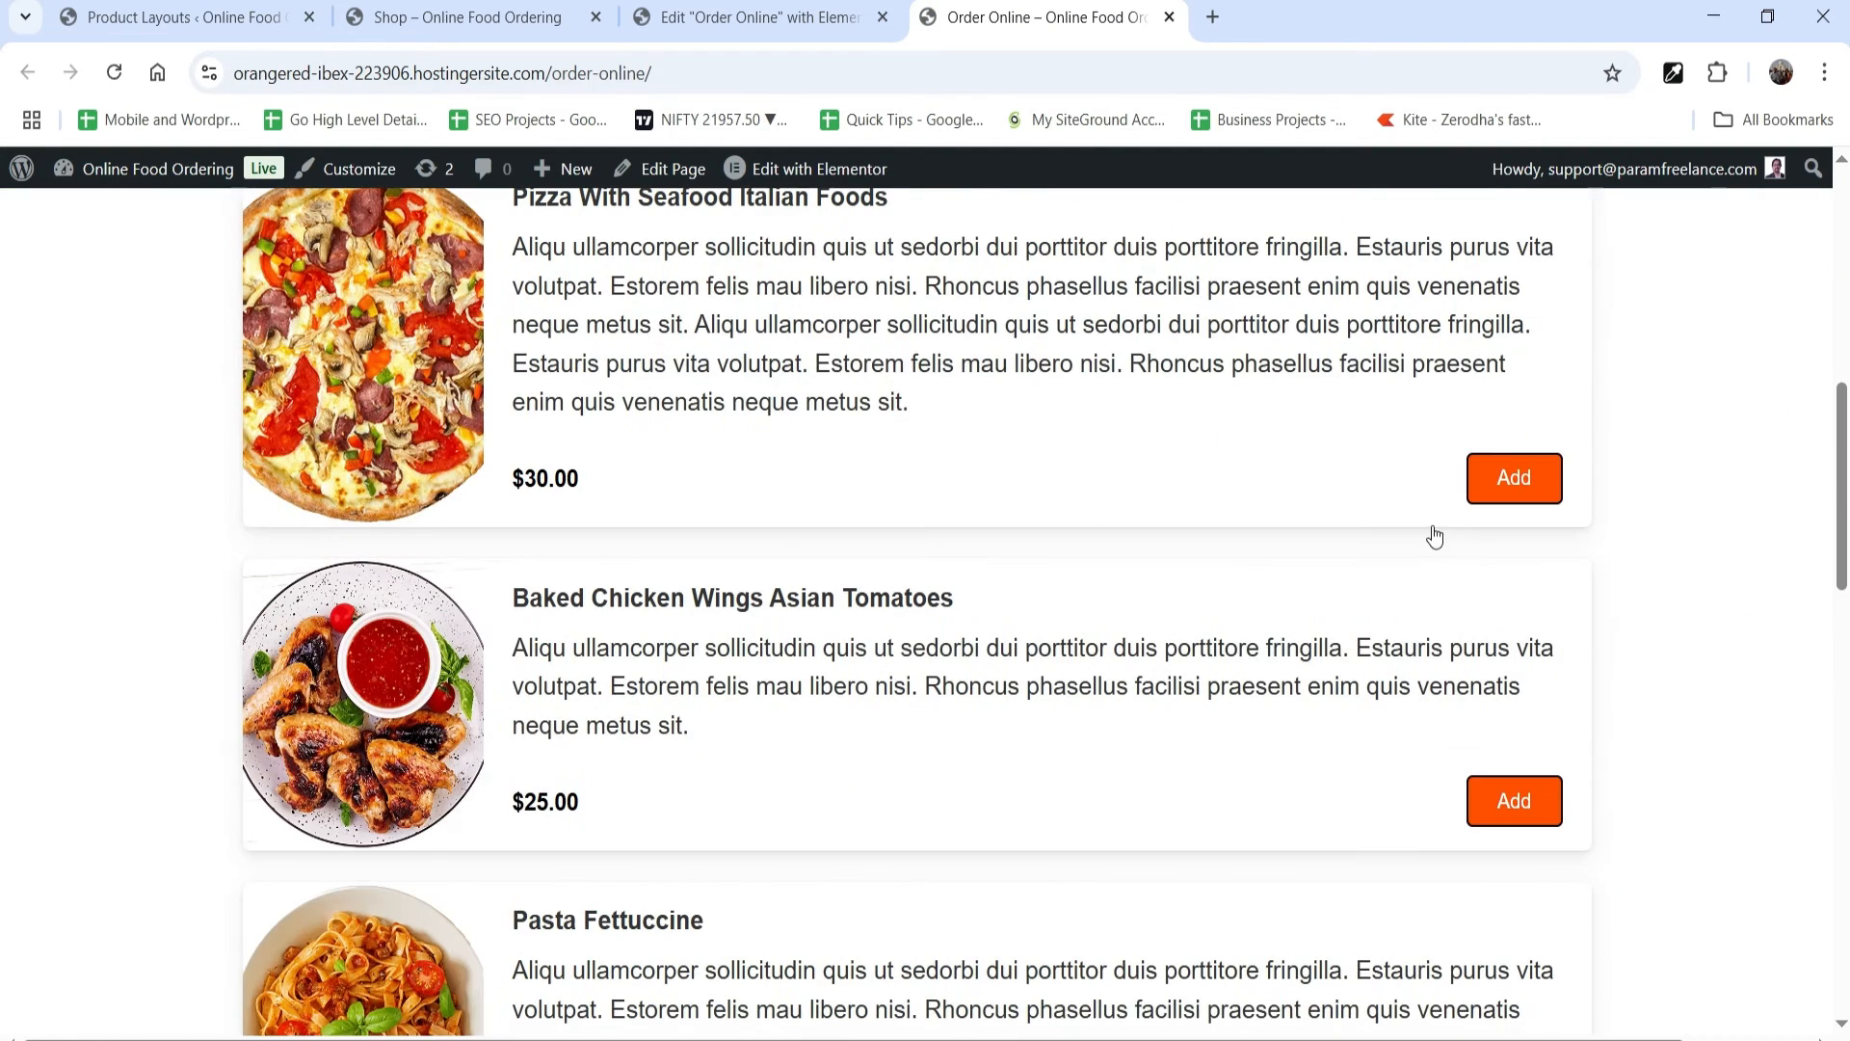
scroll(1060, 727, down, 4)
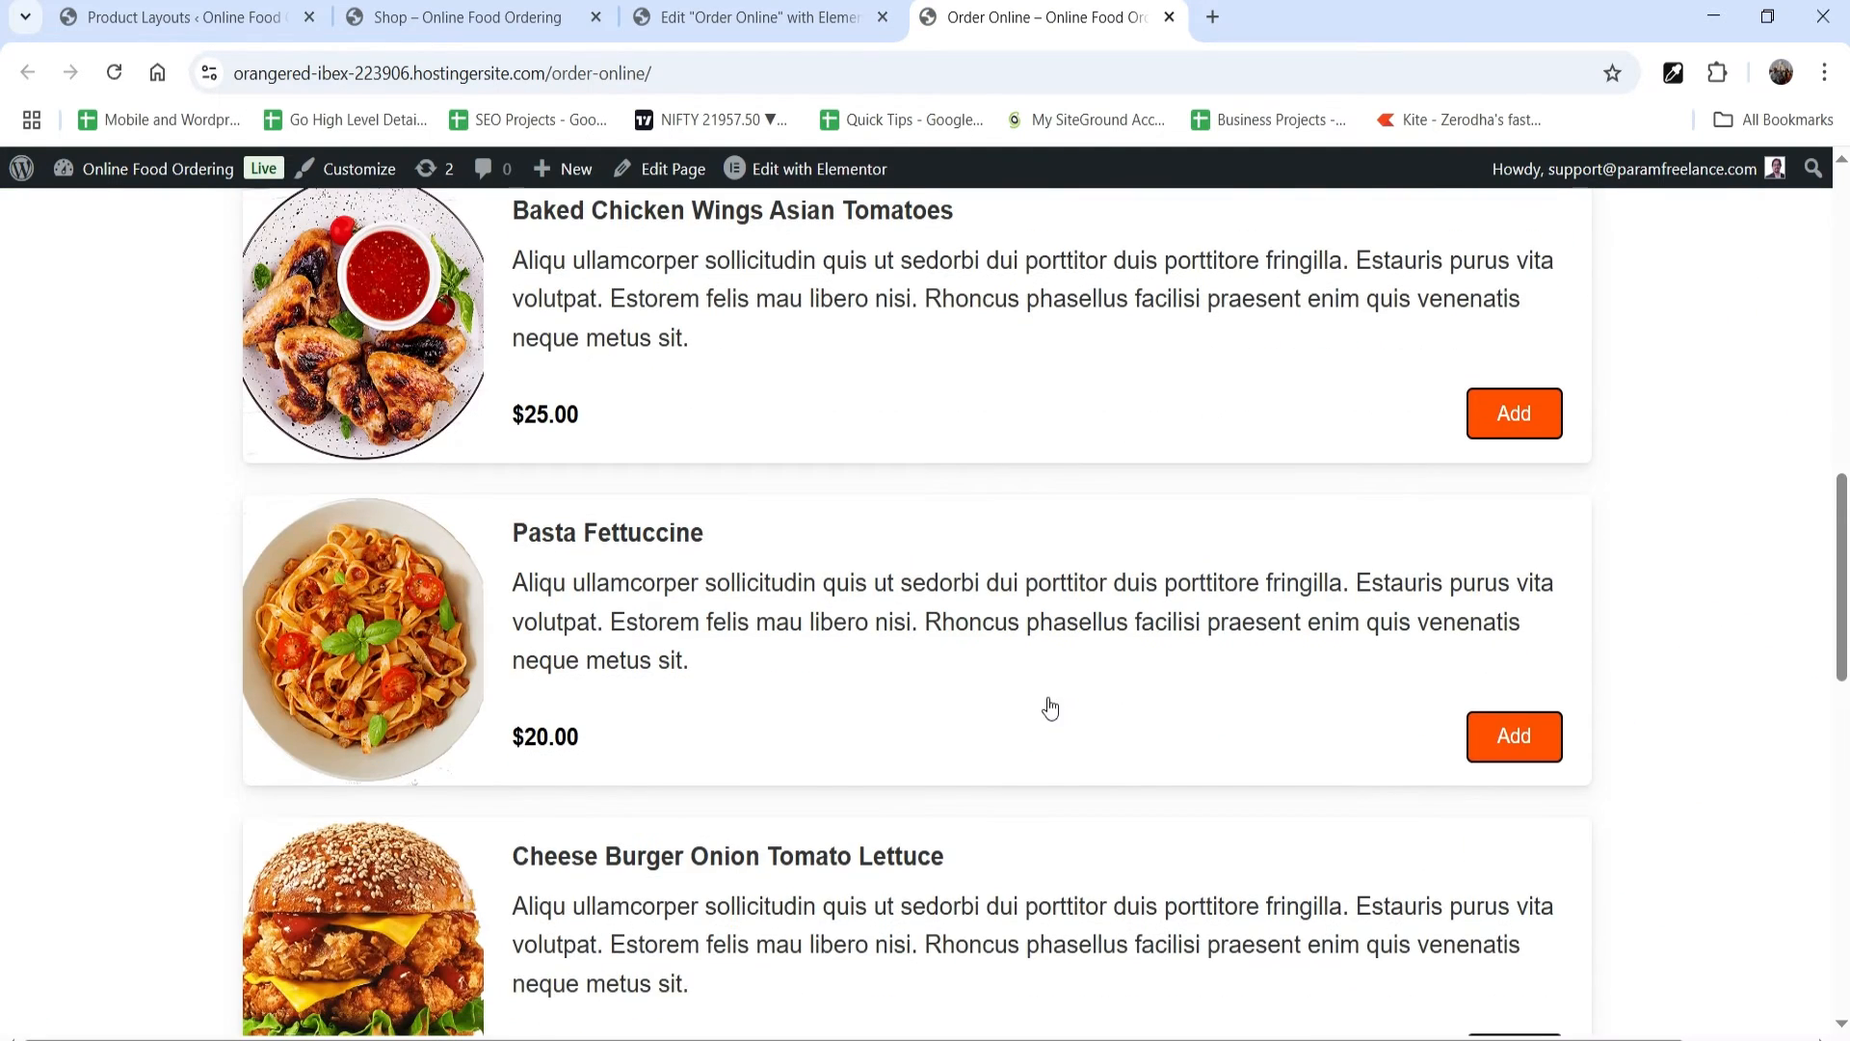
scroll(1049, 707, down, 1)
Step: Add Pasta Fettuccine and Cheese Burger Onion Tomato Lettuce to the order from the live page
click(1521, 615)
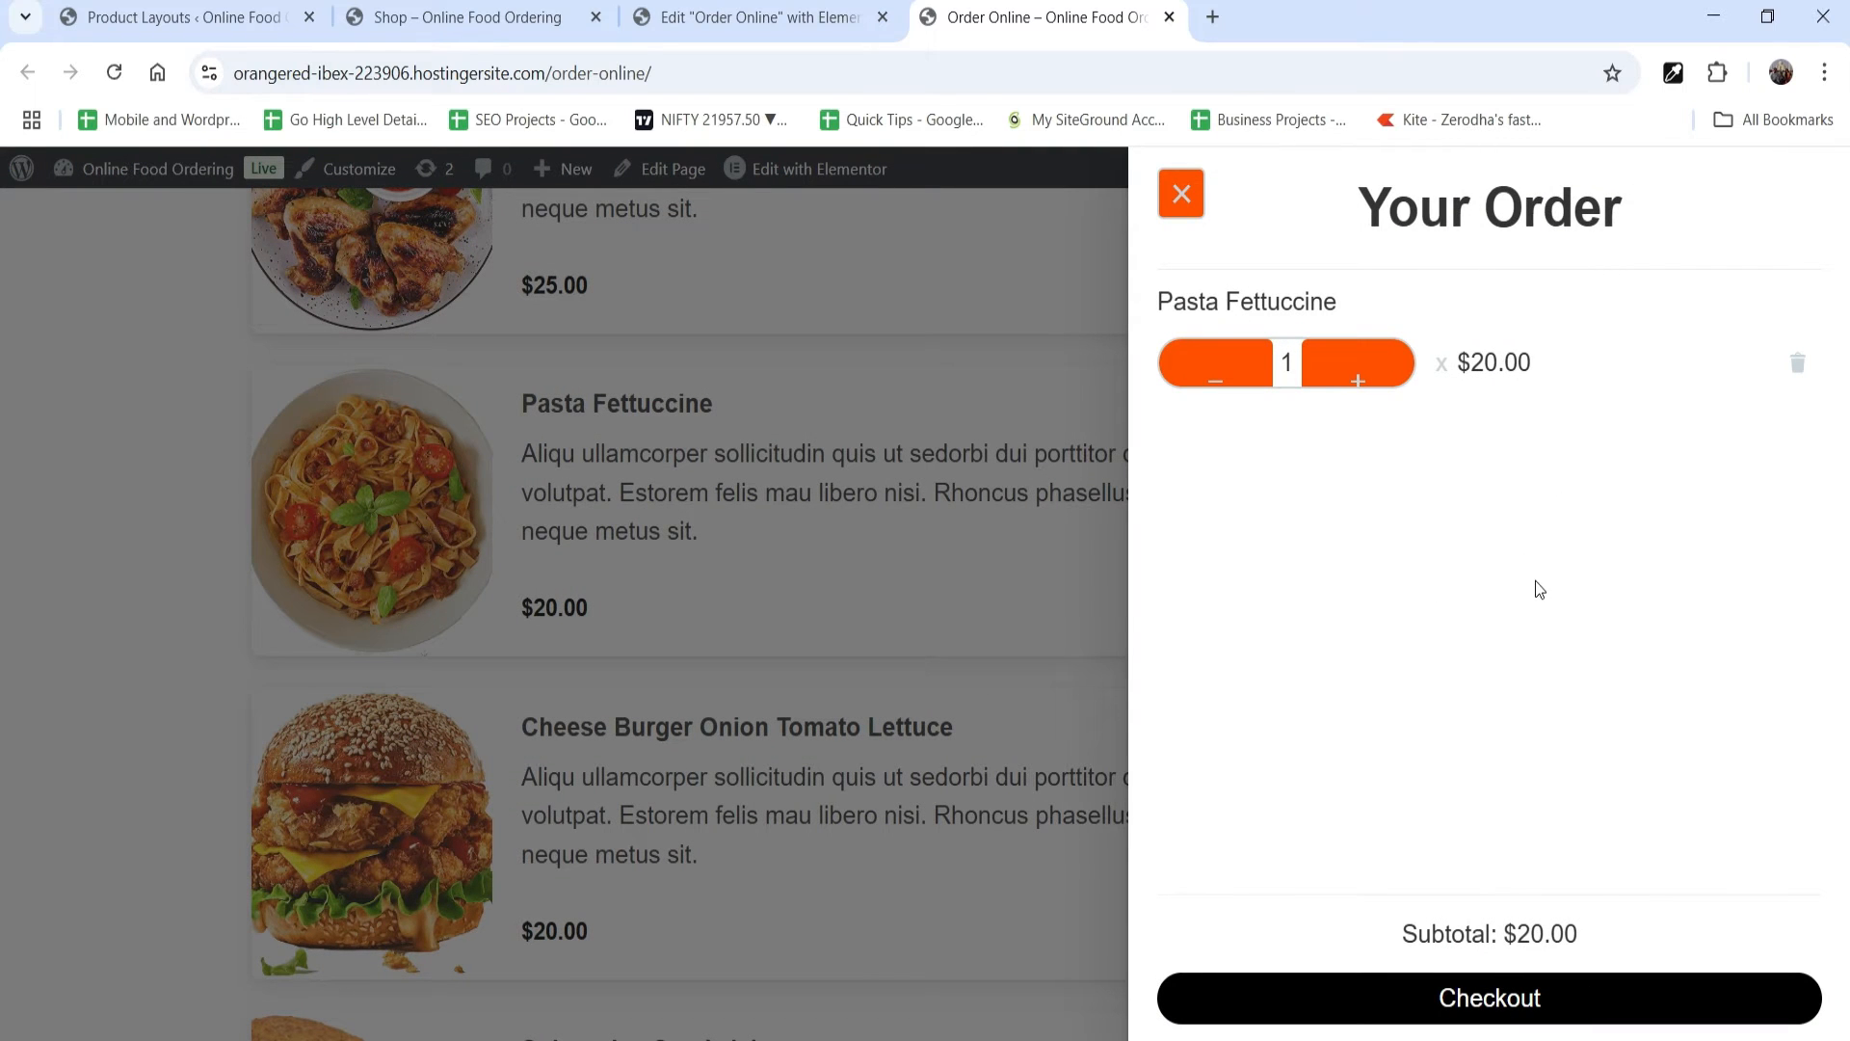
click(1182, 193)
click(1520, 953)
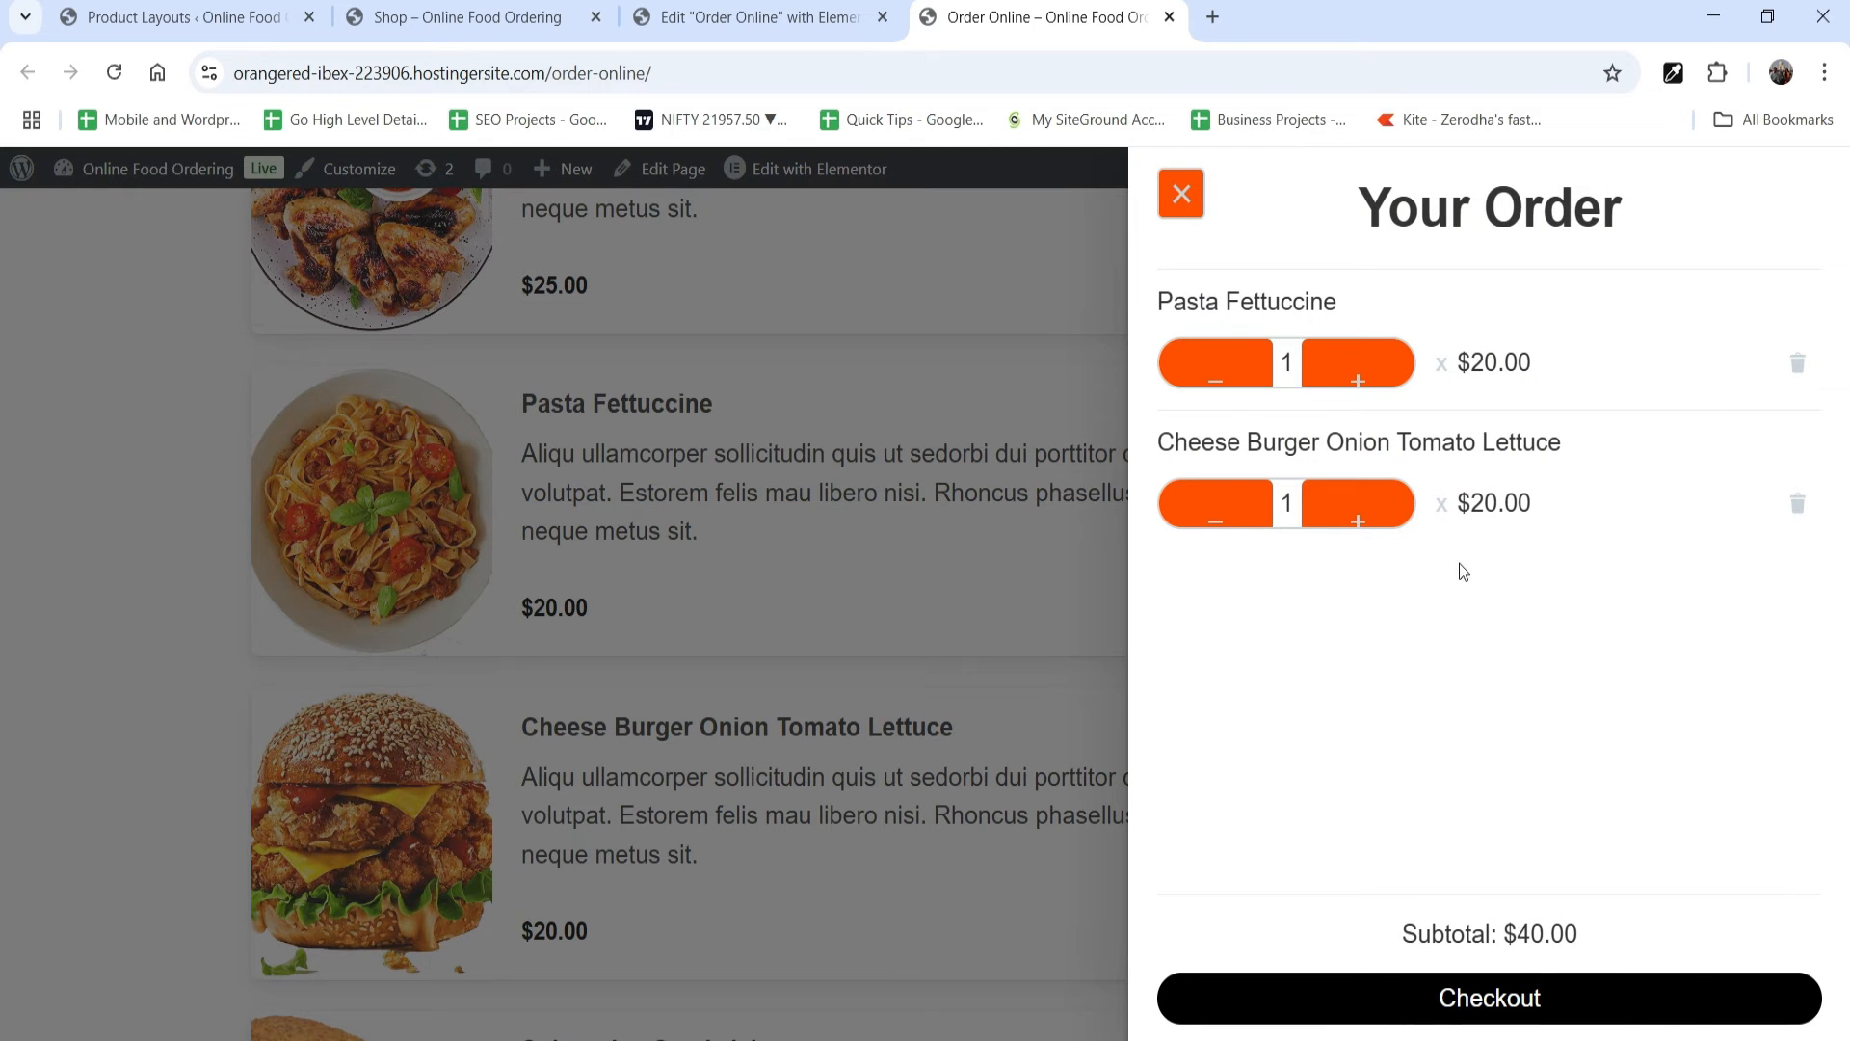
Step: Try increasing and decreasing the cheese burger's quantity in the order drawer, and close the drawer
click(1359, 521)
click(1200, 506)
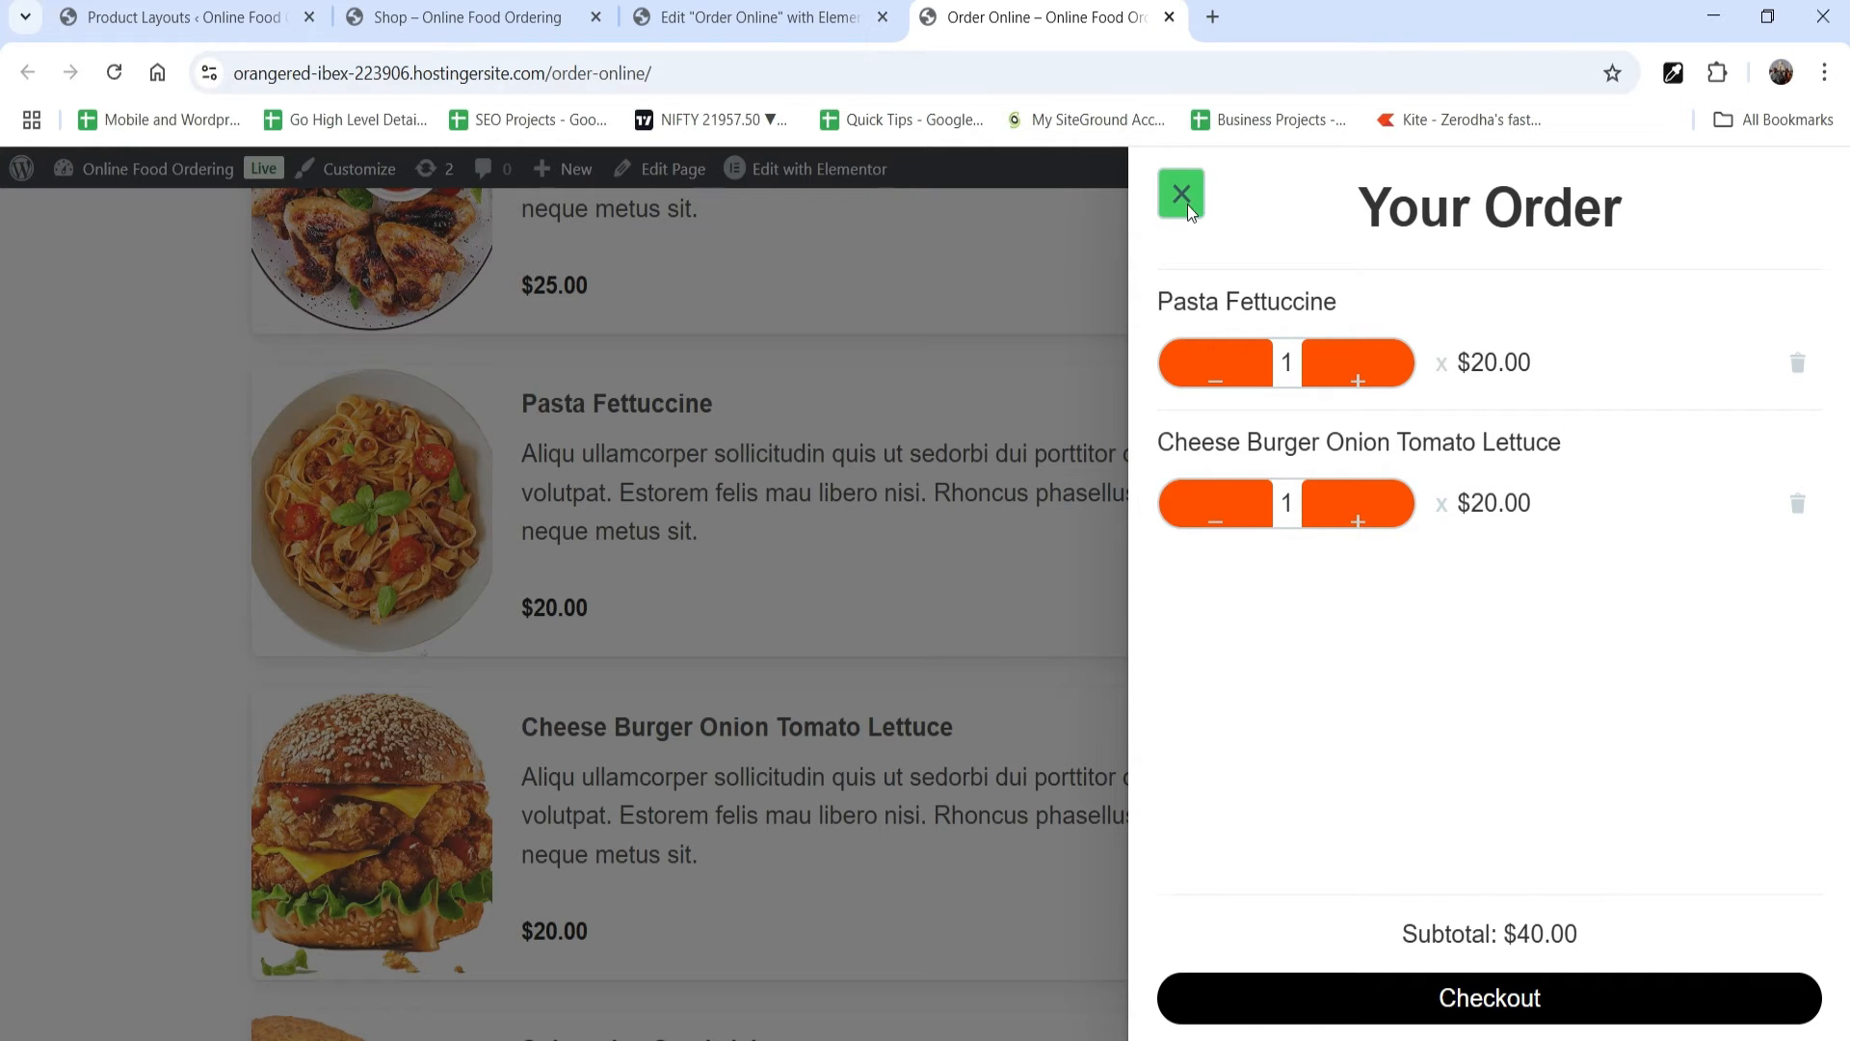
click(1184, 197)
Step: Open the quick view of Cheese Burger Onion Tomato Lettuce from its product card
scroll(776, 537, down, 3)
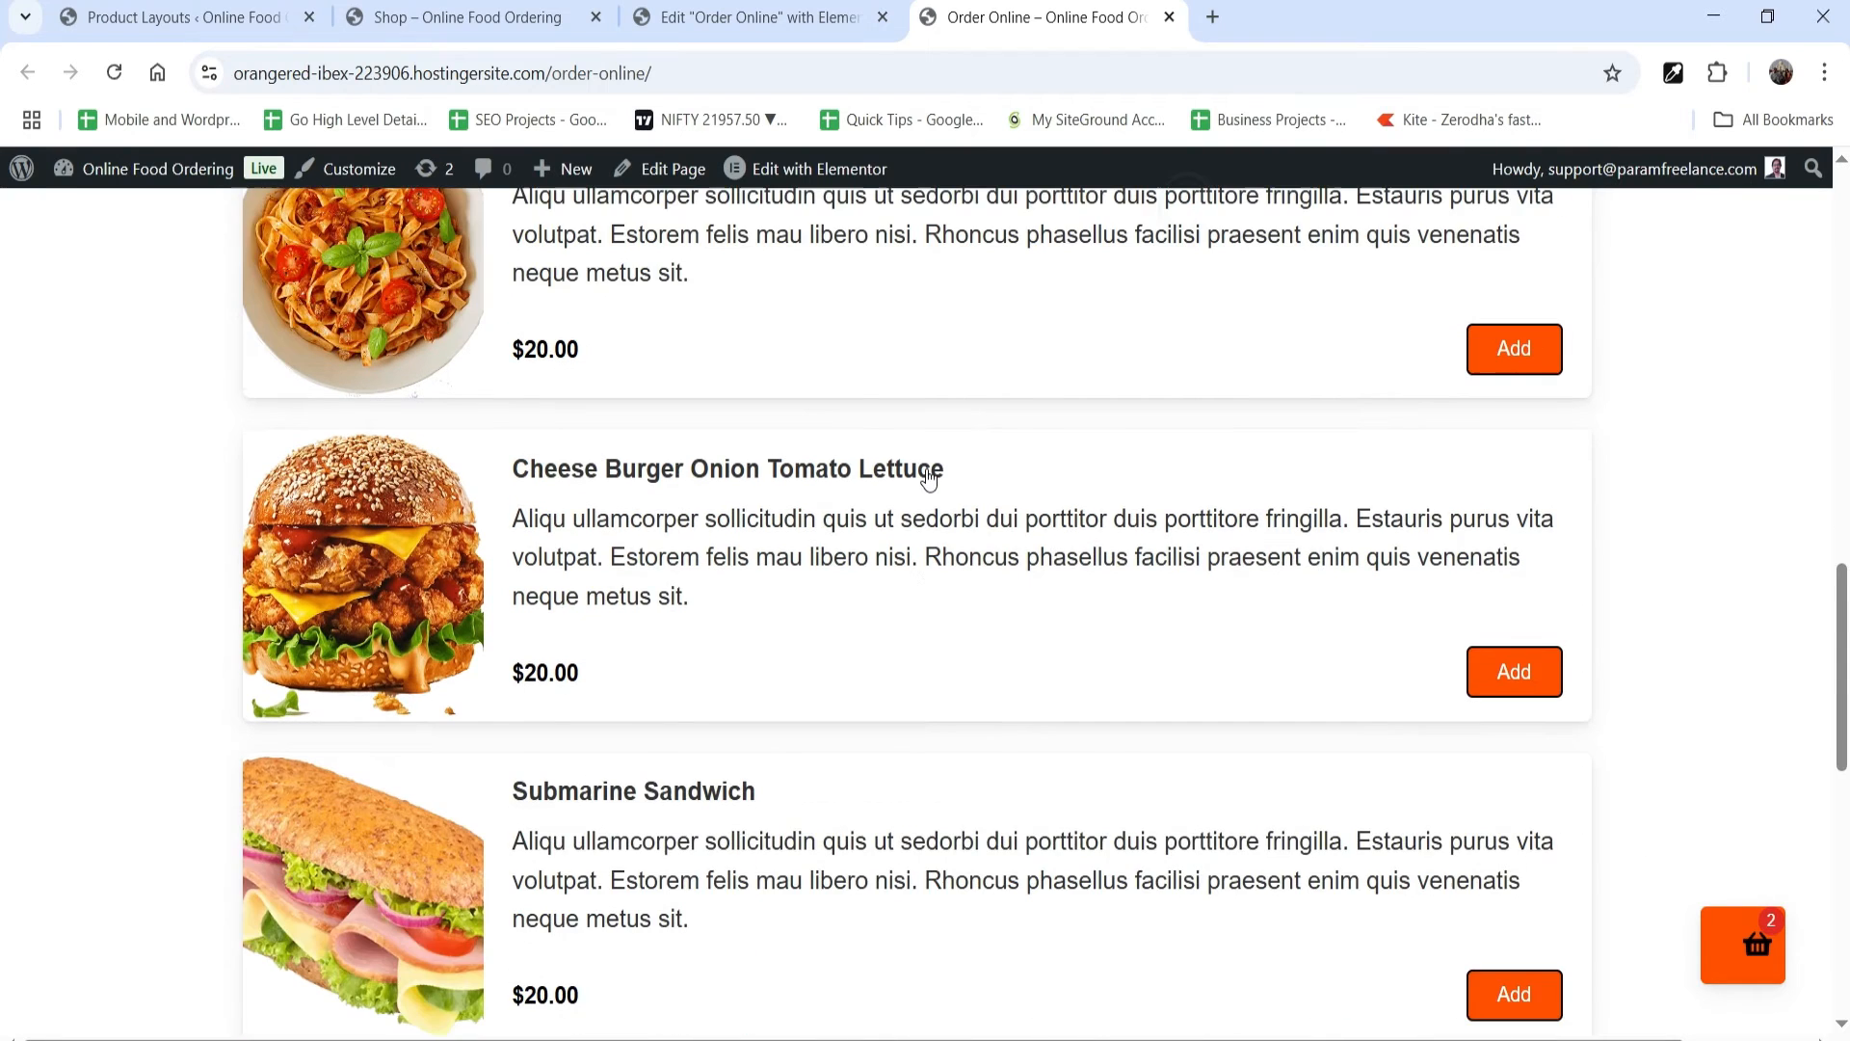
click(399, 521)
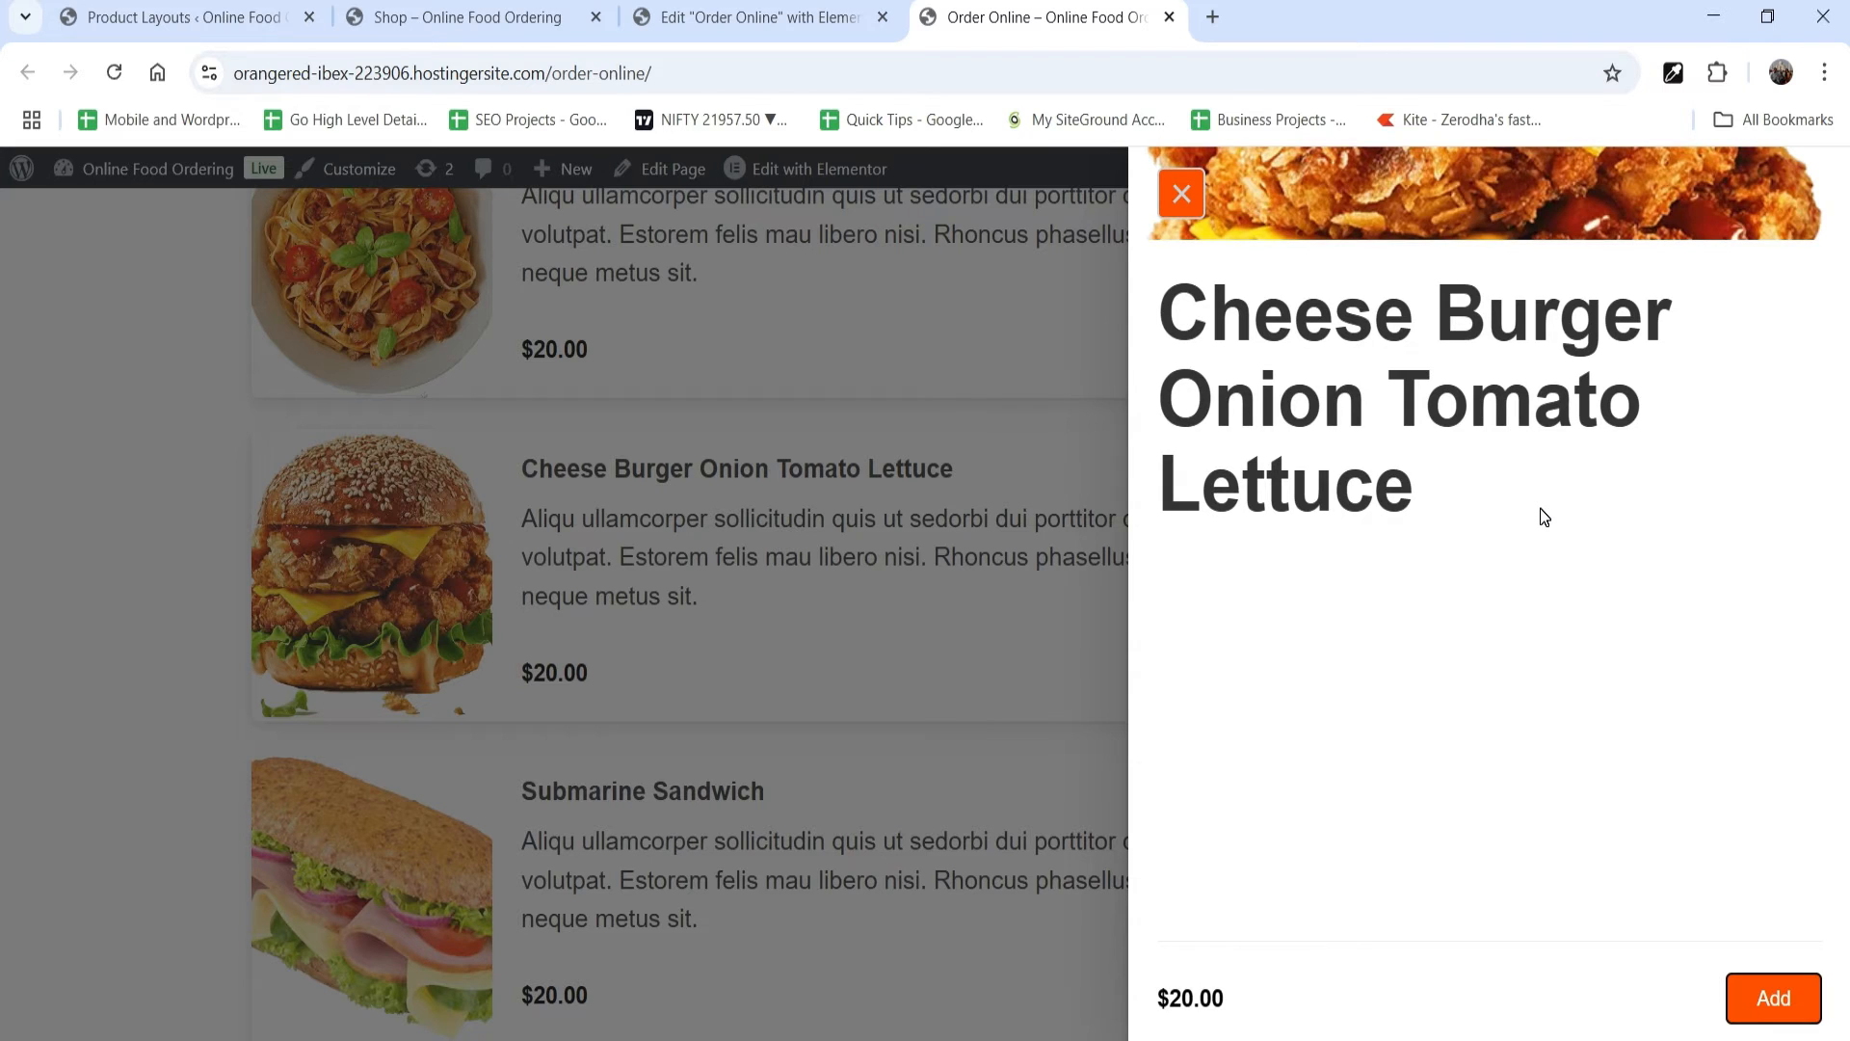
Step: Close the cheese burger quick view, open the Submarine Sandwich quick view from its product card, and close it
click(1182, 194)
scroll(1657, 546, down, 5)
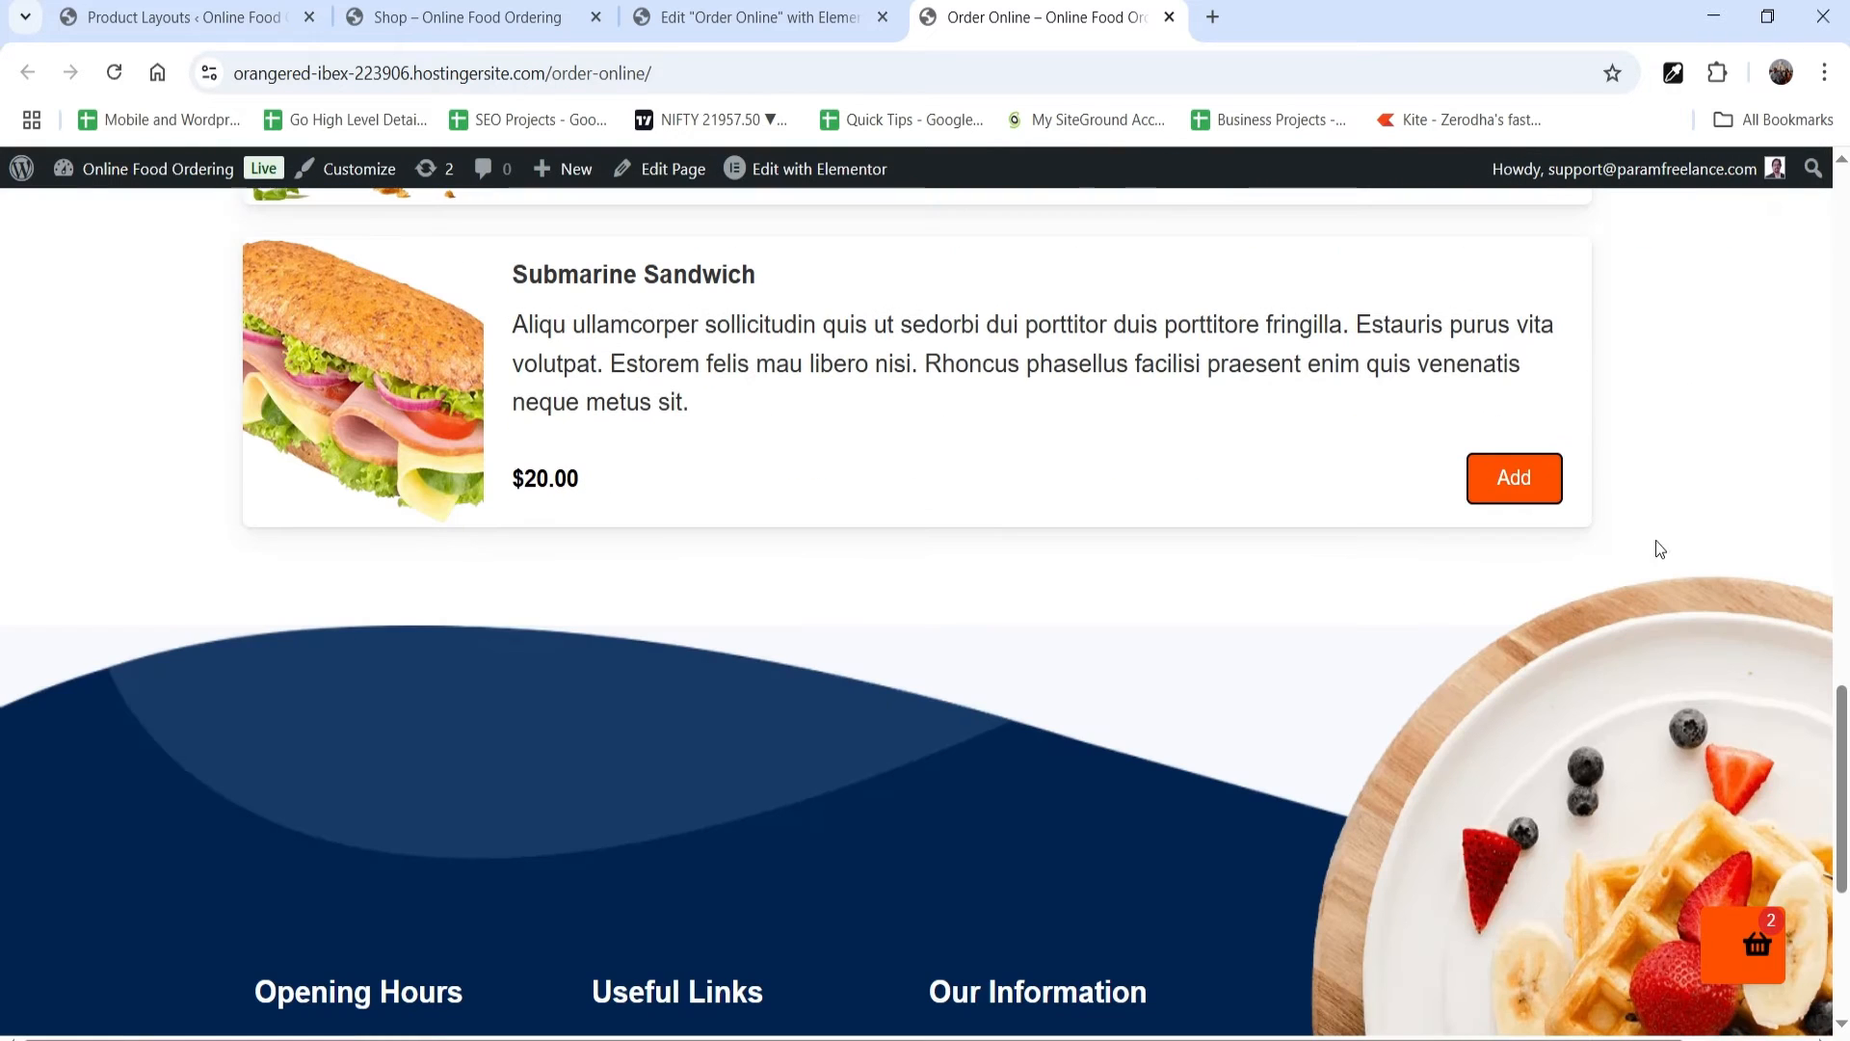
click(449, 378)
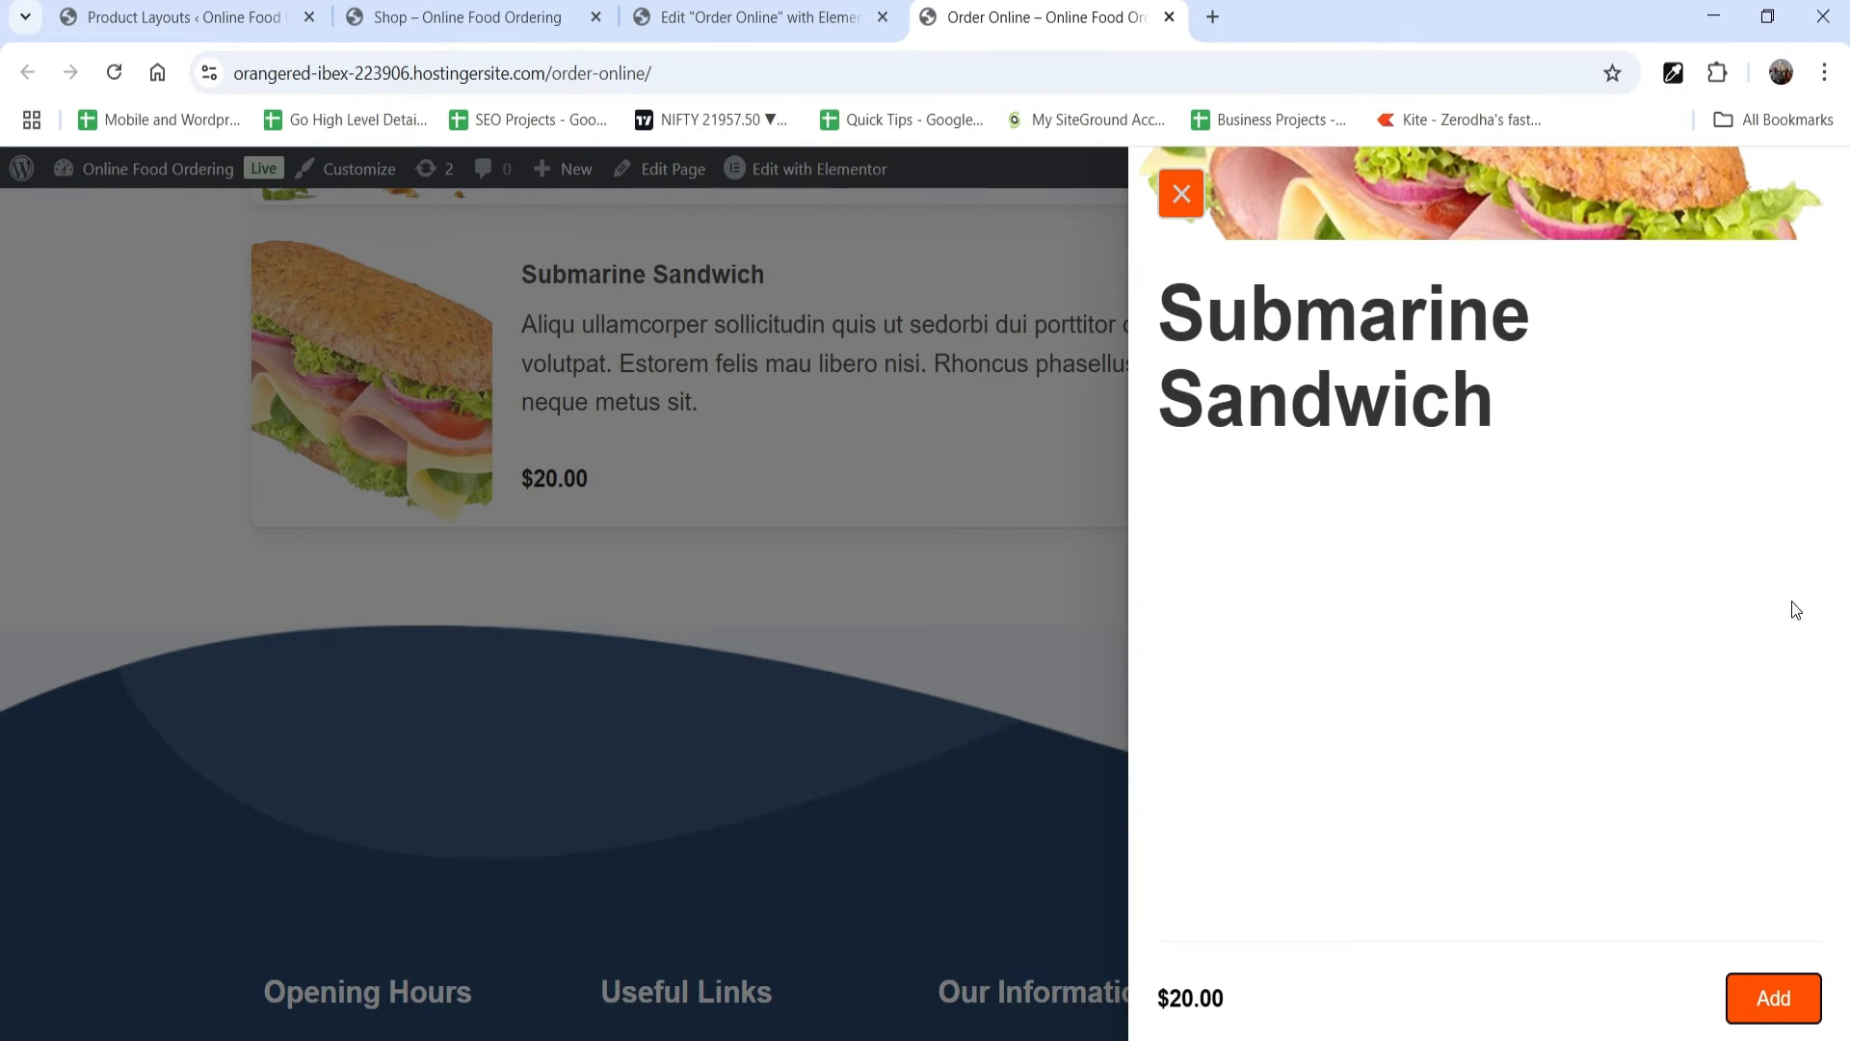
click(1182, 194)
scroll(1554, 565, up, 15)
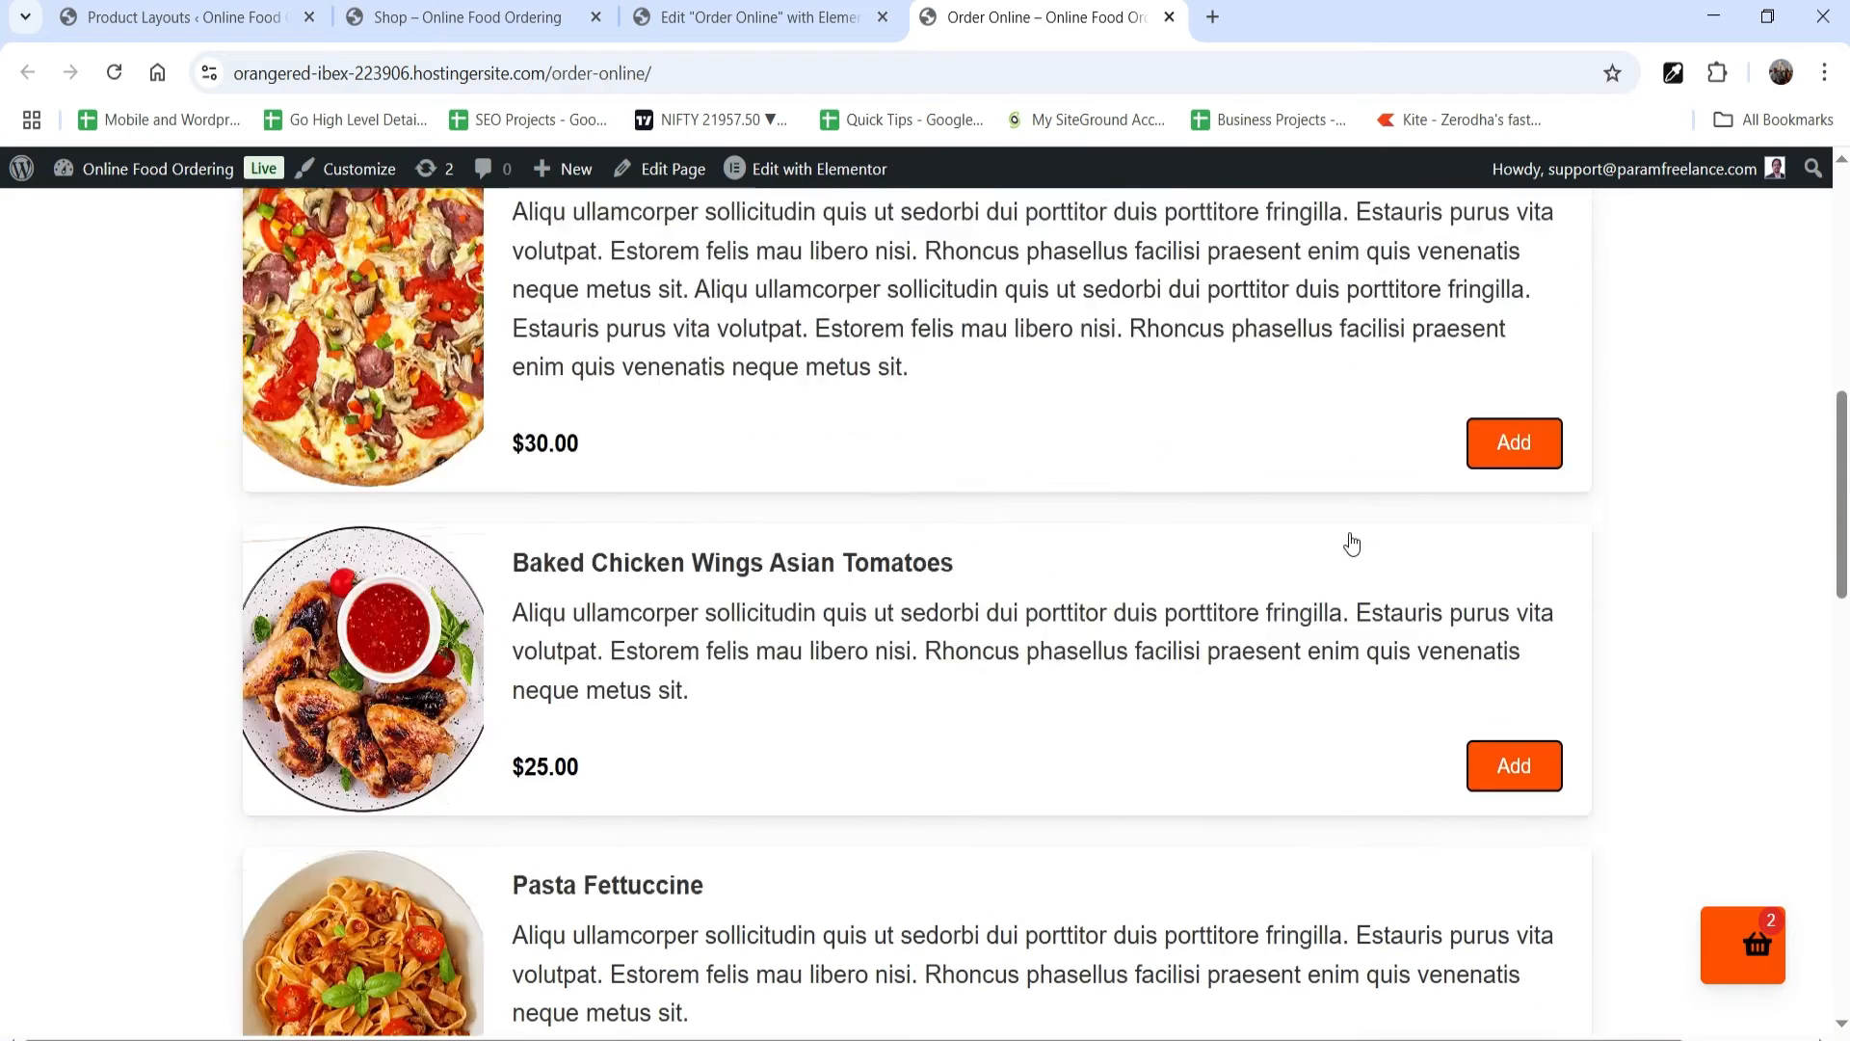
scroll(1352, 545, up, 6)
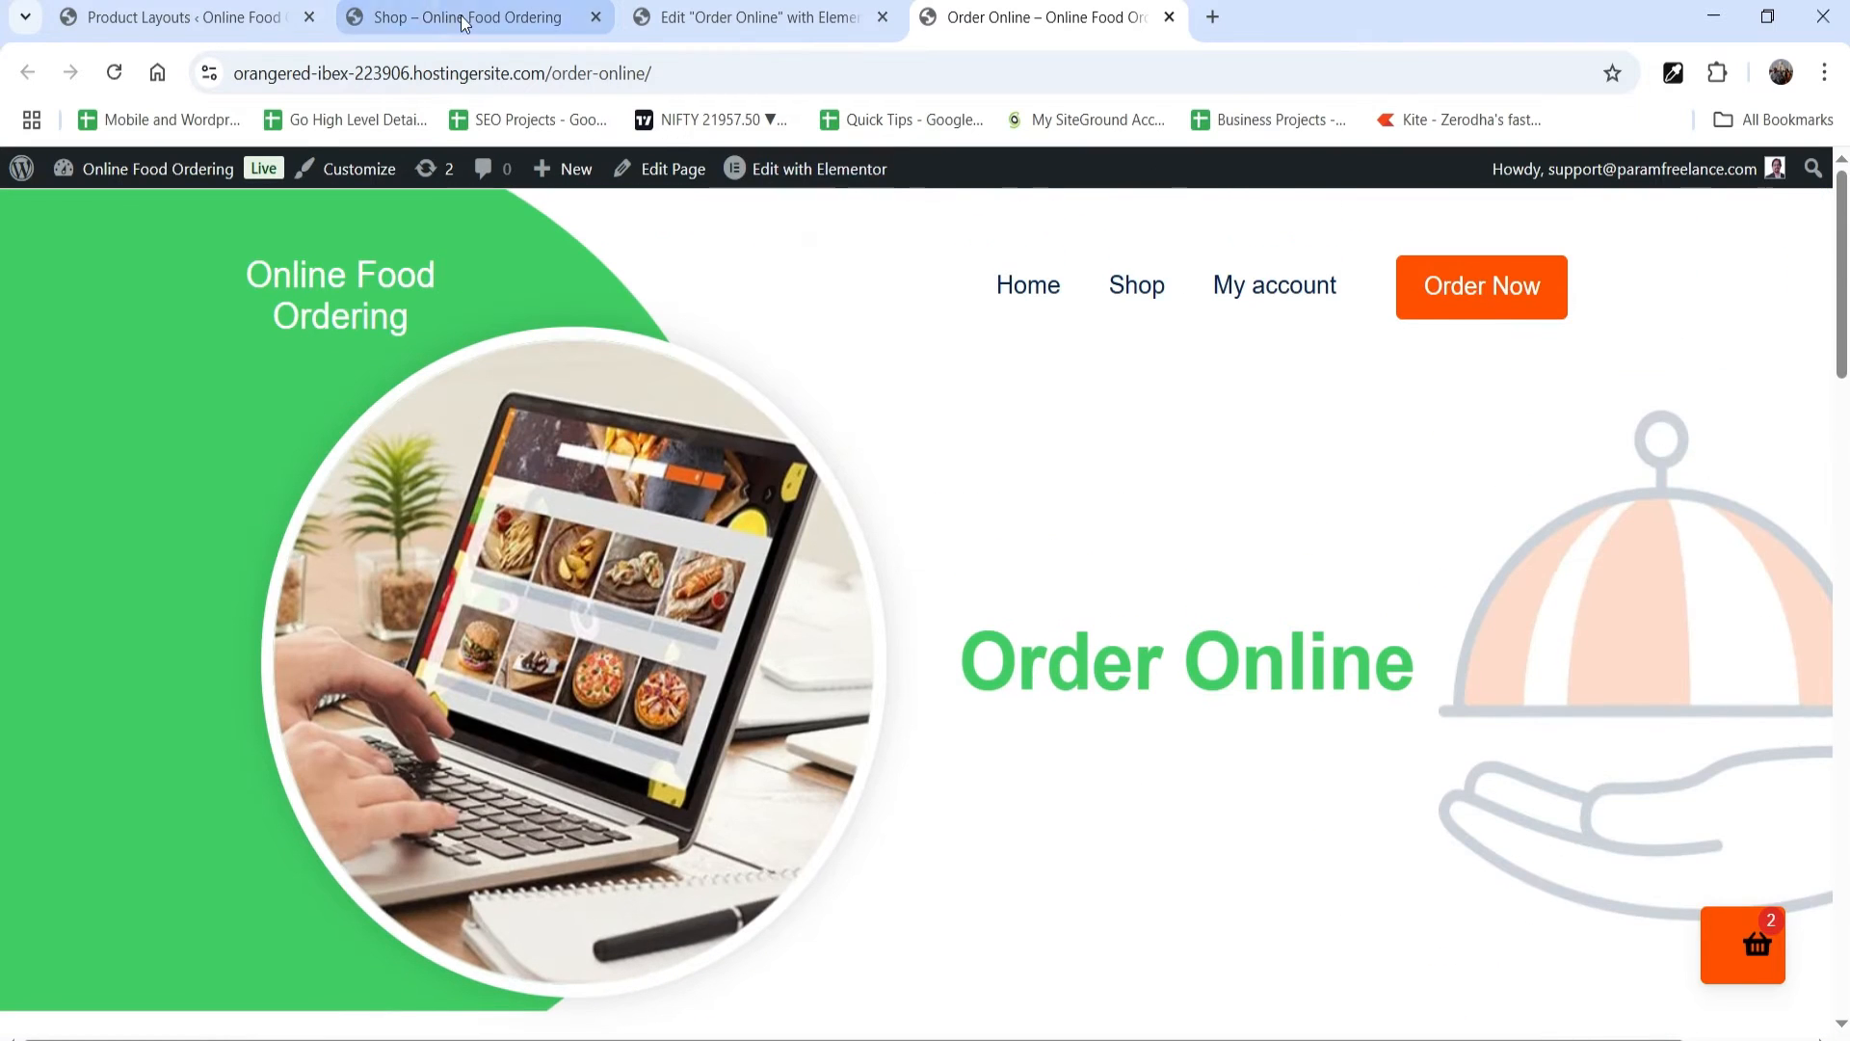
Step: Open the product layout Layout 1 for editing and try the Grid display in its preview
click(133, 19)
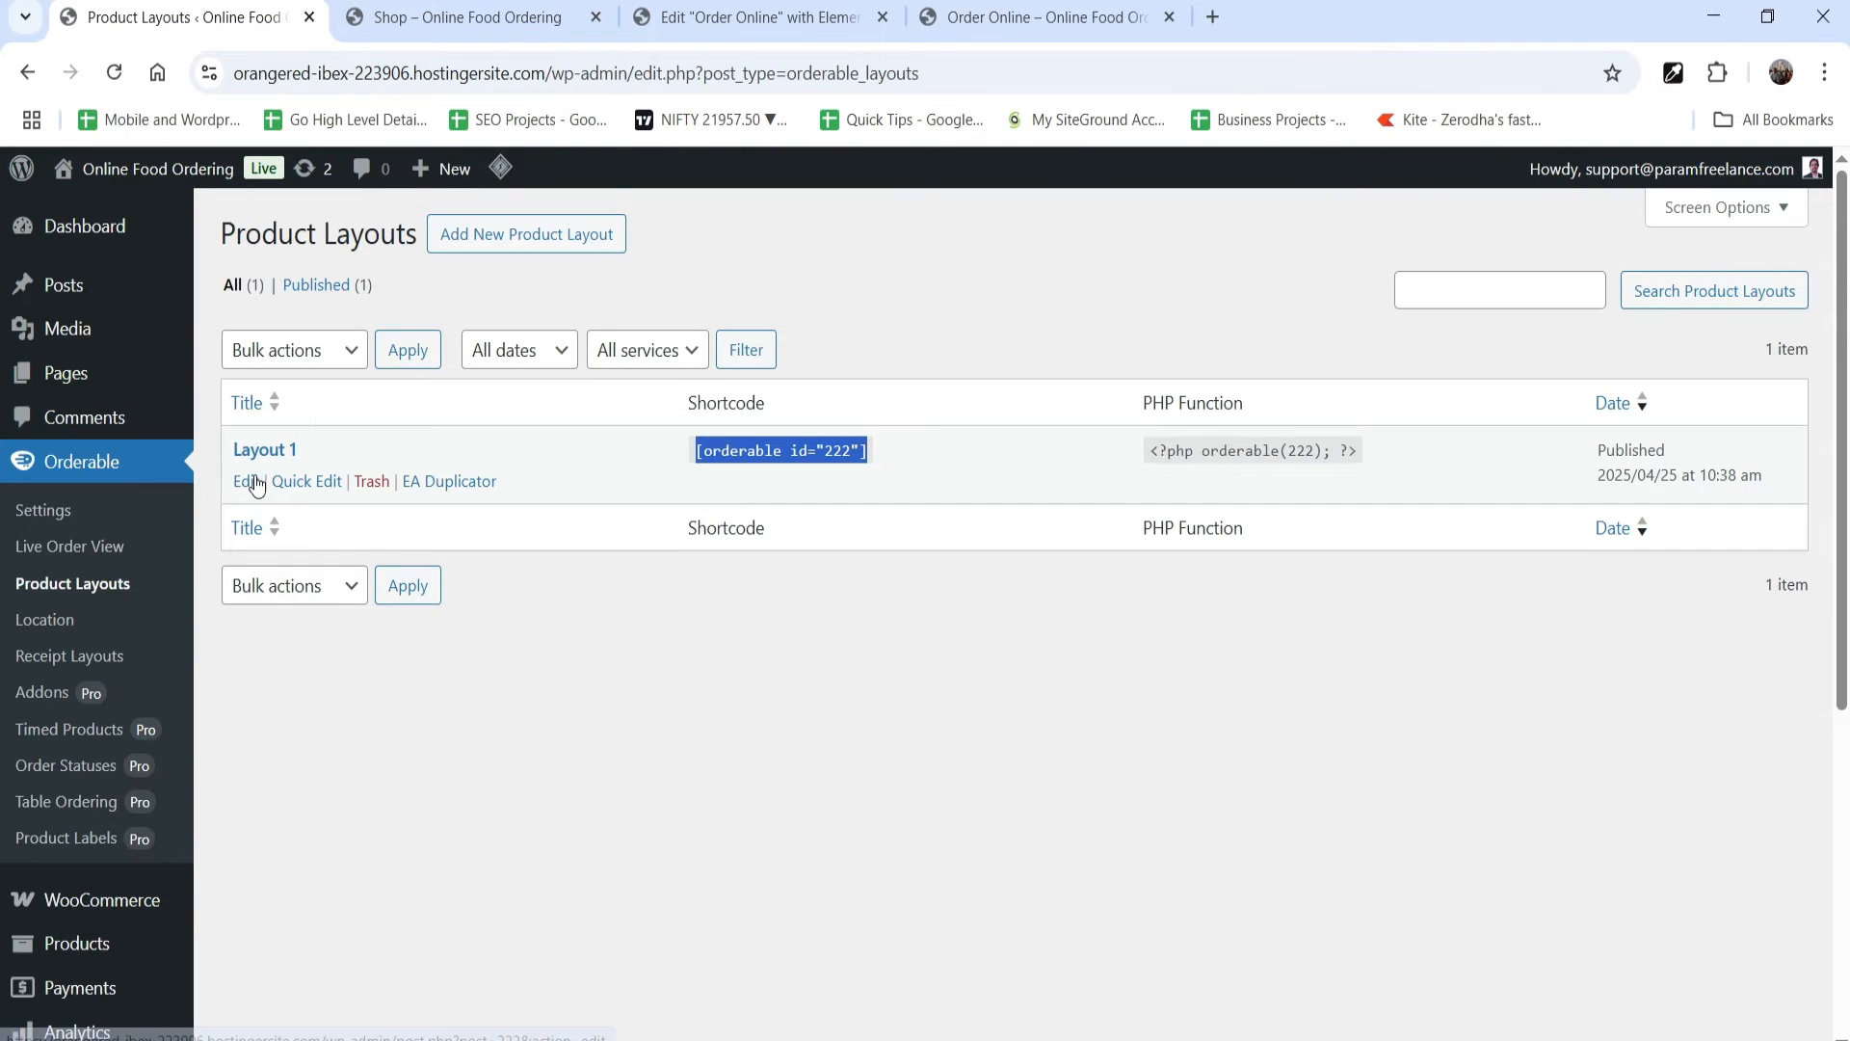
click(248, 480)
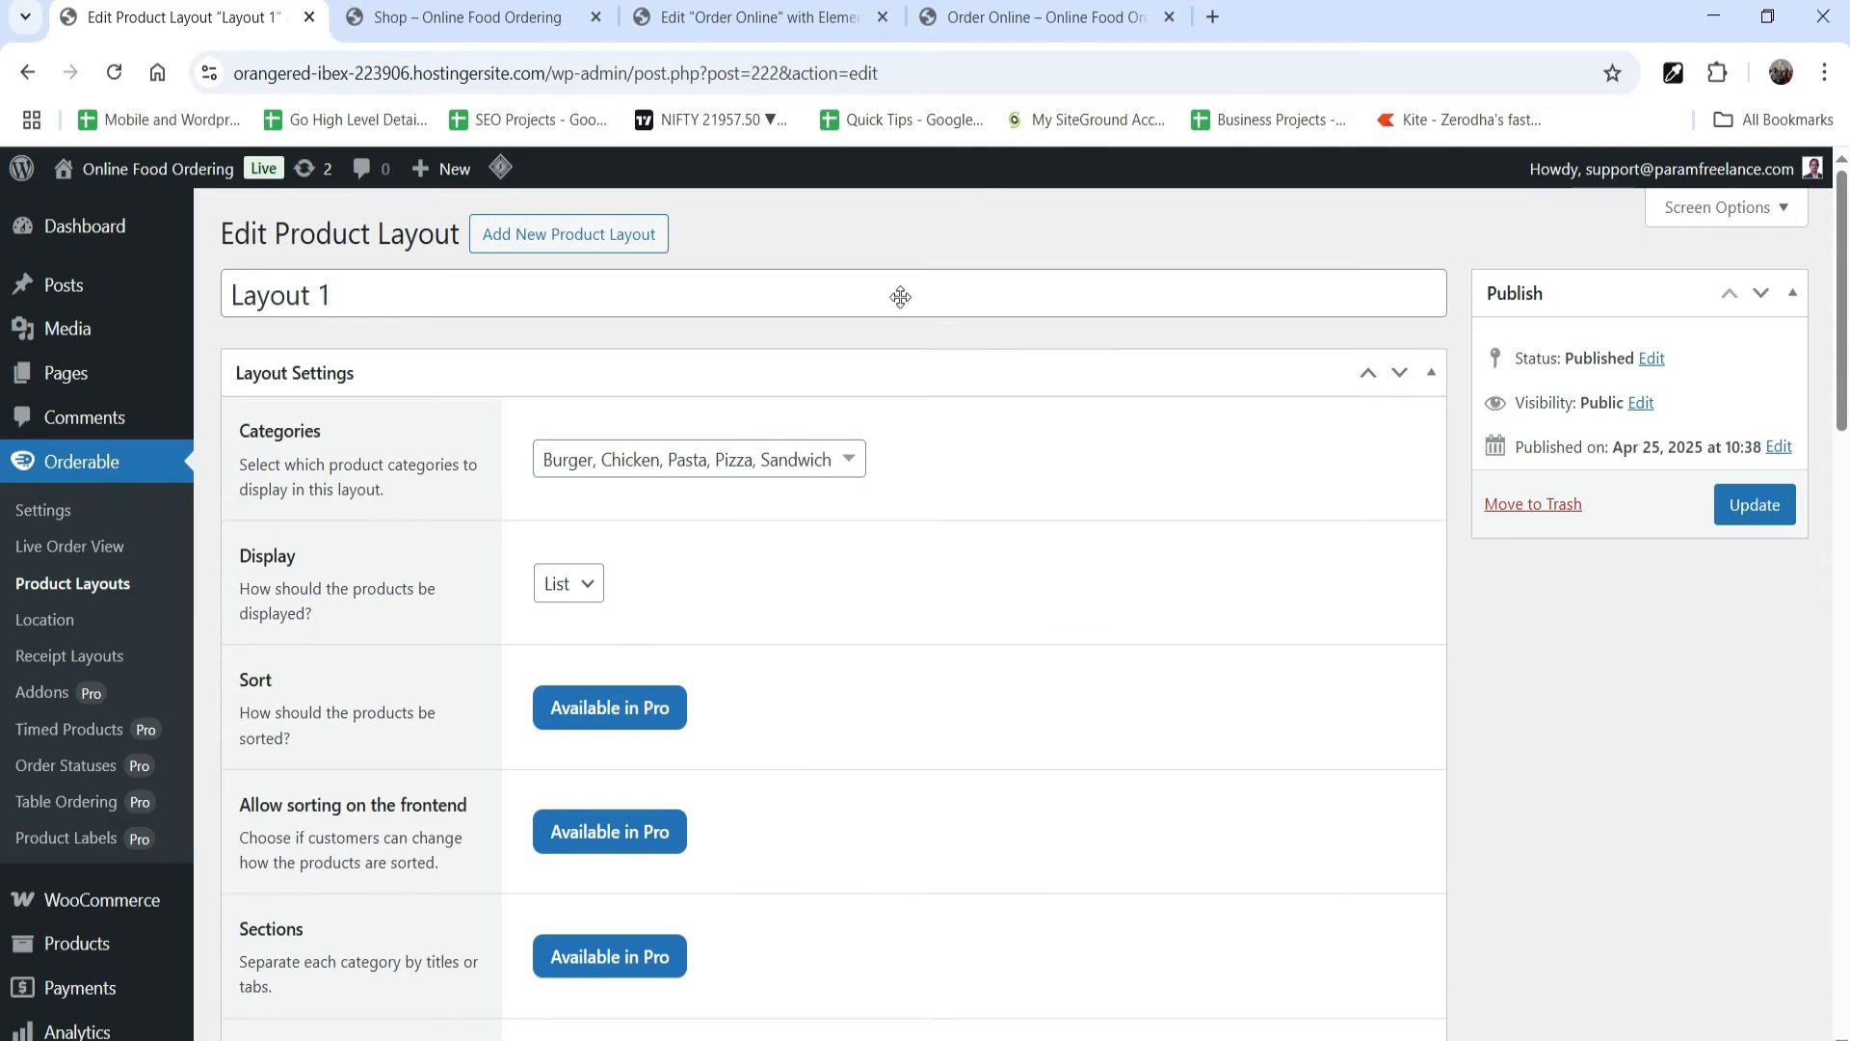
scroll(826, 620, down, 3)
click(583, 325)
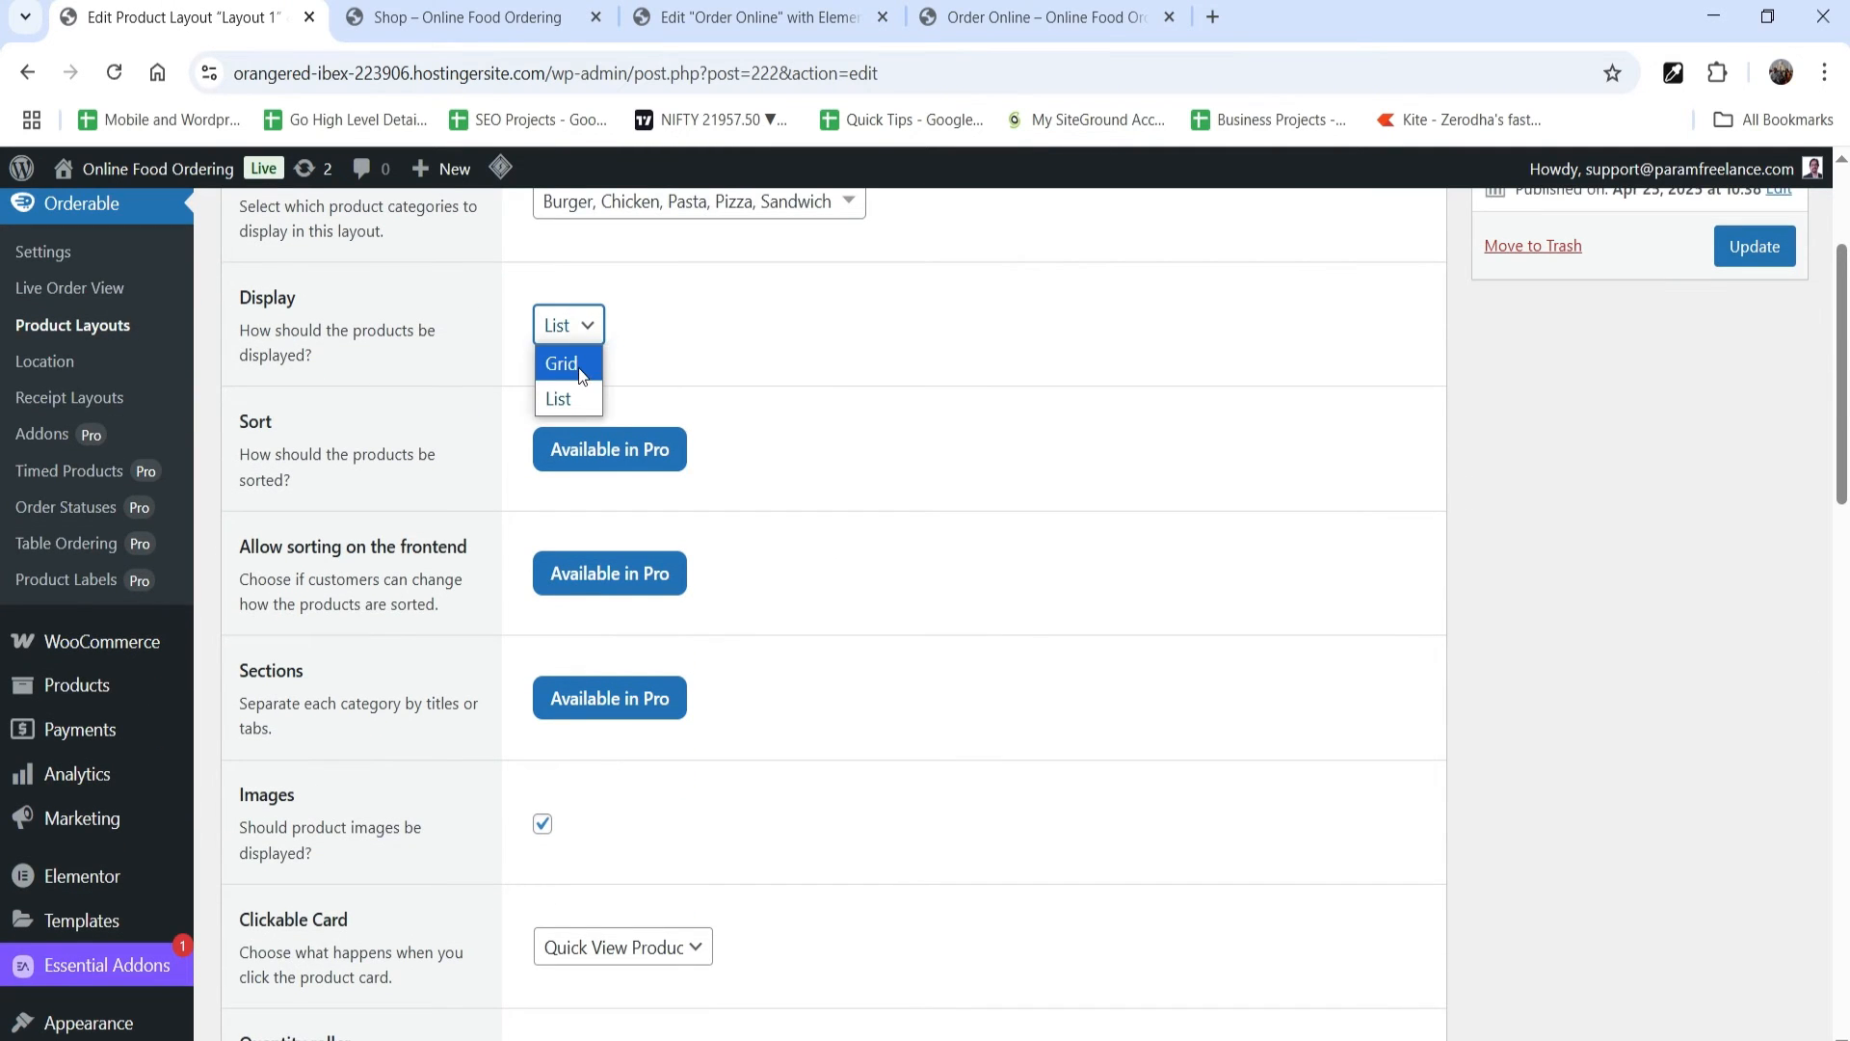
click(579, 368)
scroll(1642, 589, down, 12)
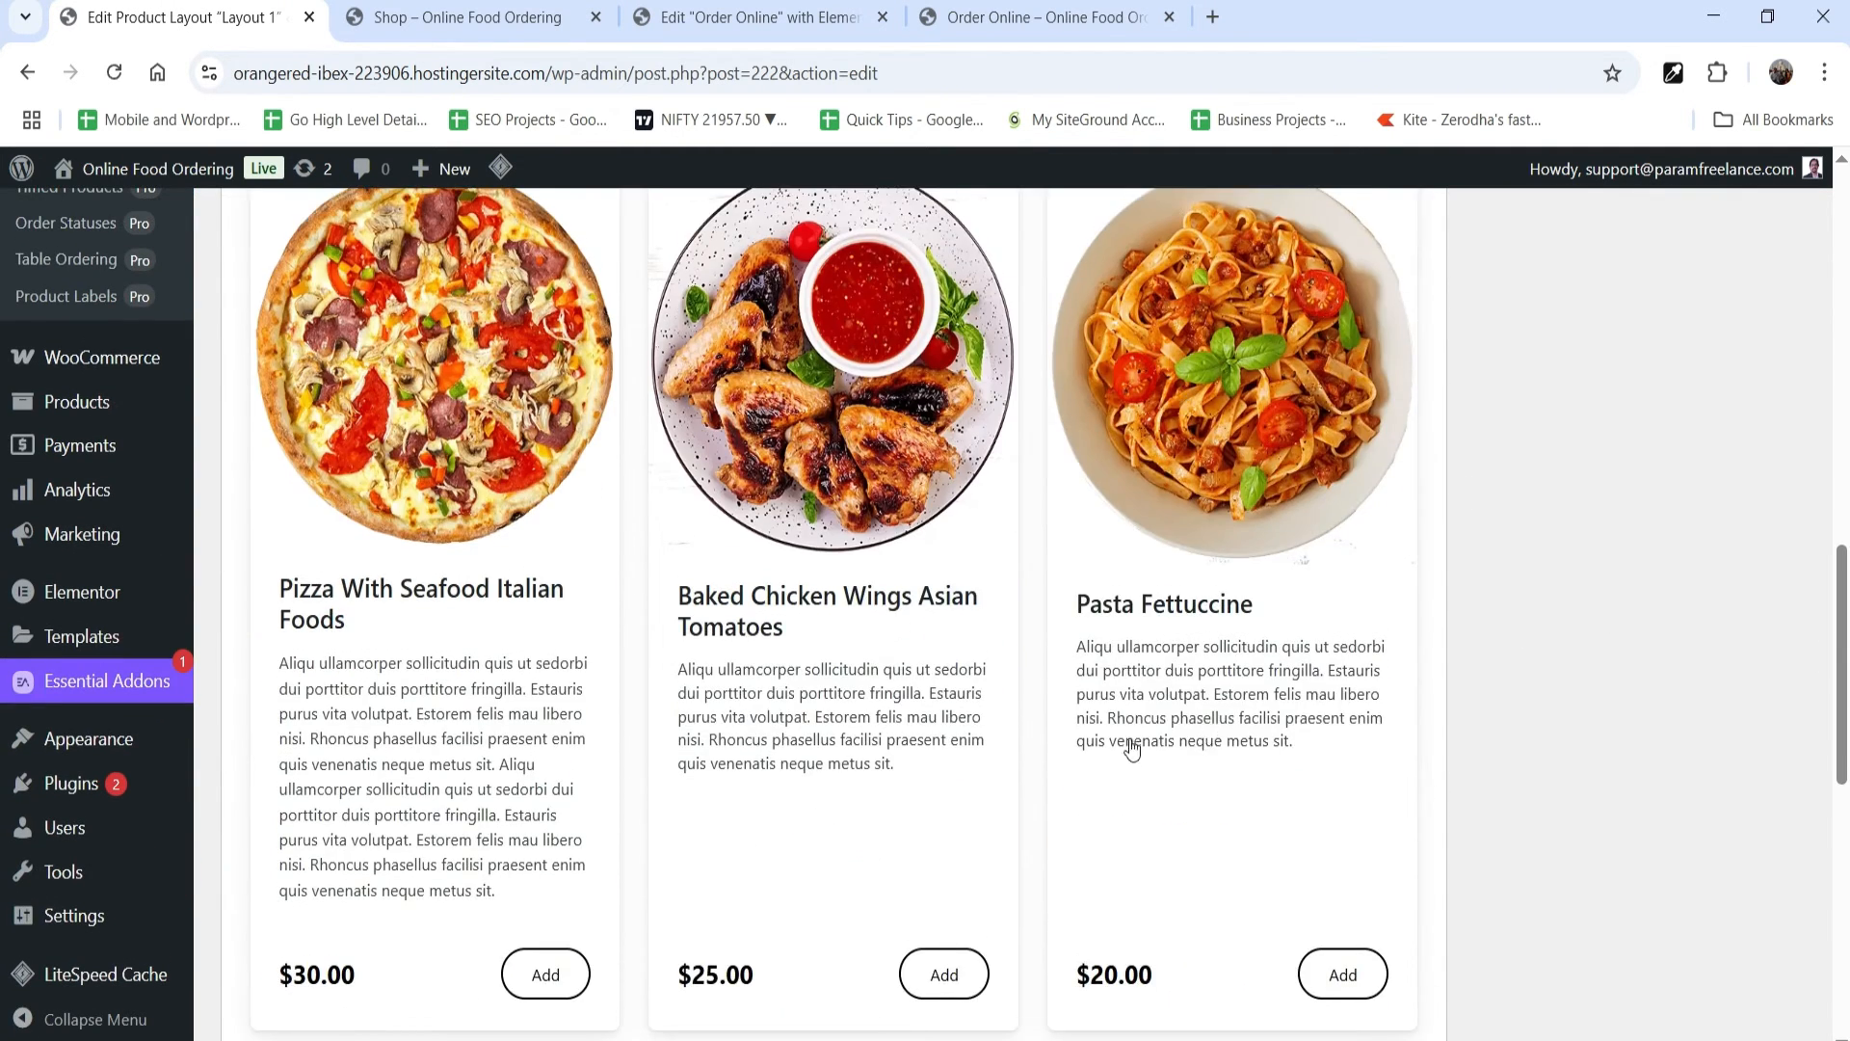
scroll(1132, 750, down, 3)
scroll(867, 710, up, 12)
Step: Return Layout 1's display to List and update the layout
click(569, 458)
click(559, 525)
click(1771, 594)
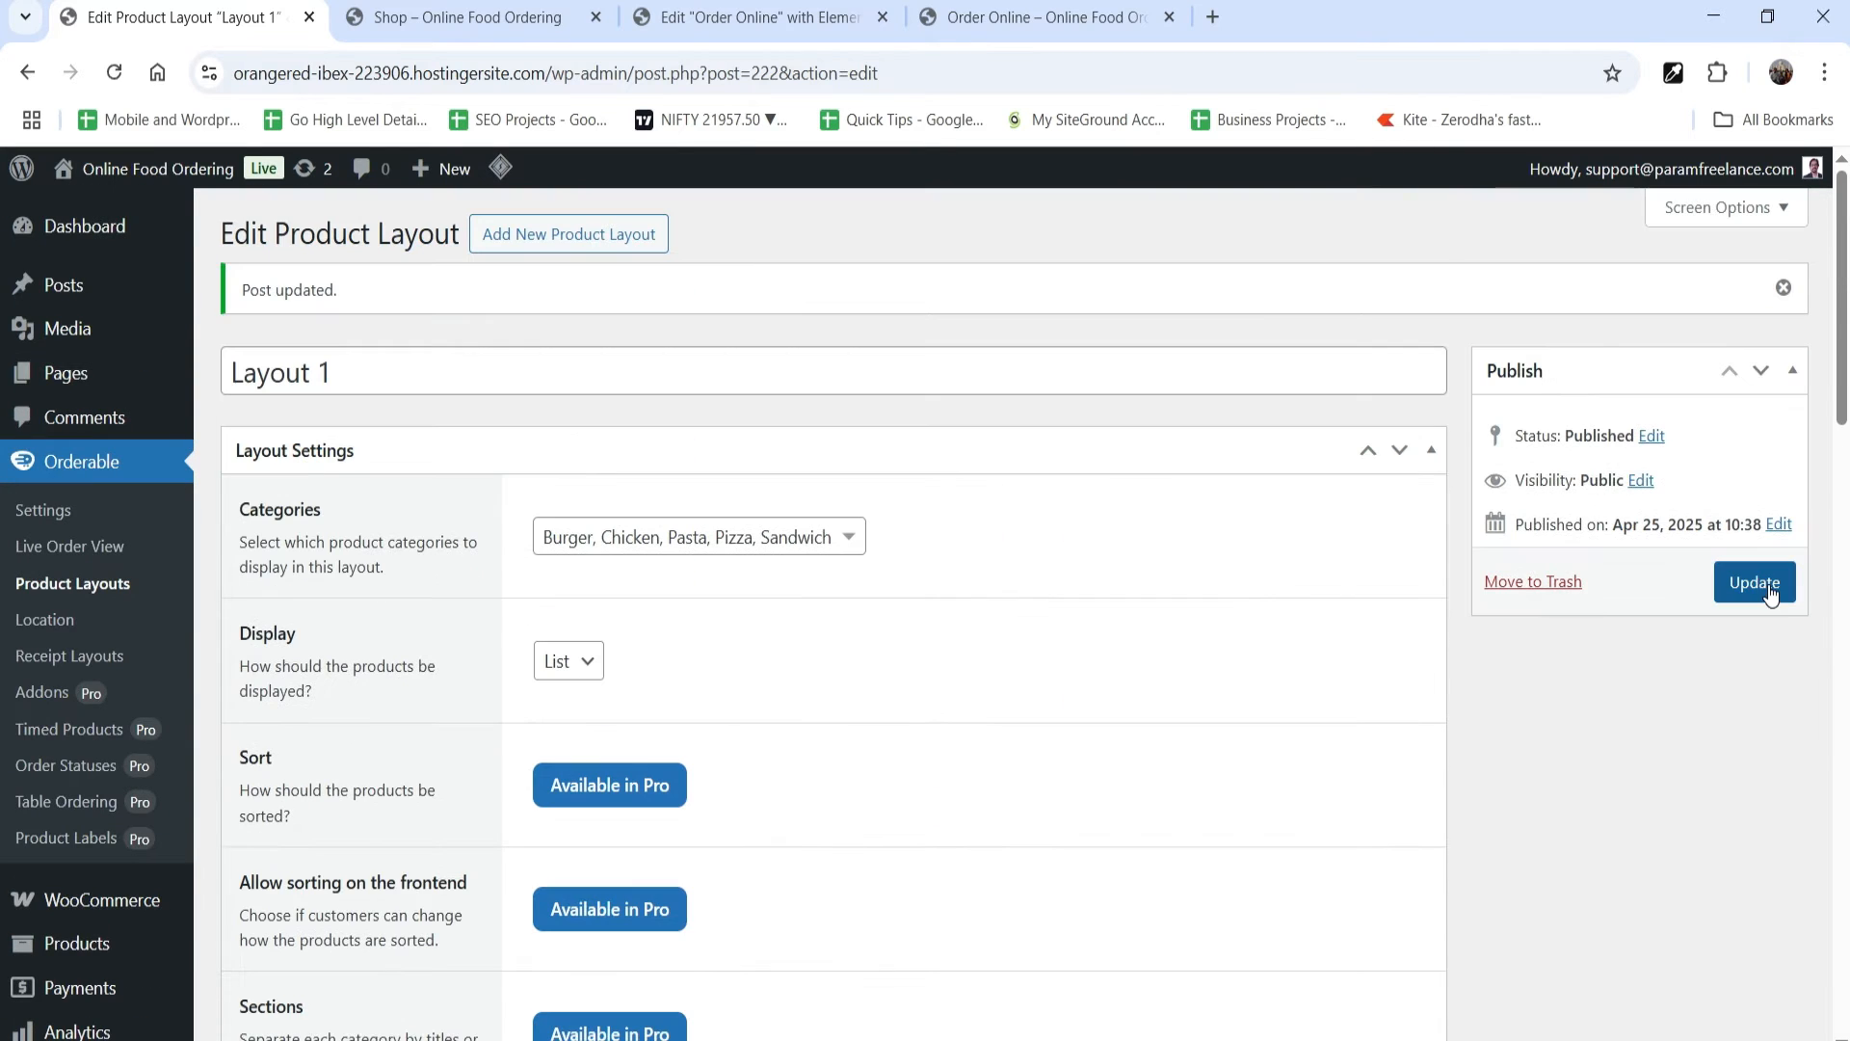
Step: Open Orderable's Location settings and set the address's Country / State to United States (US) — Texas
click(68, 628)
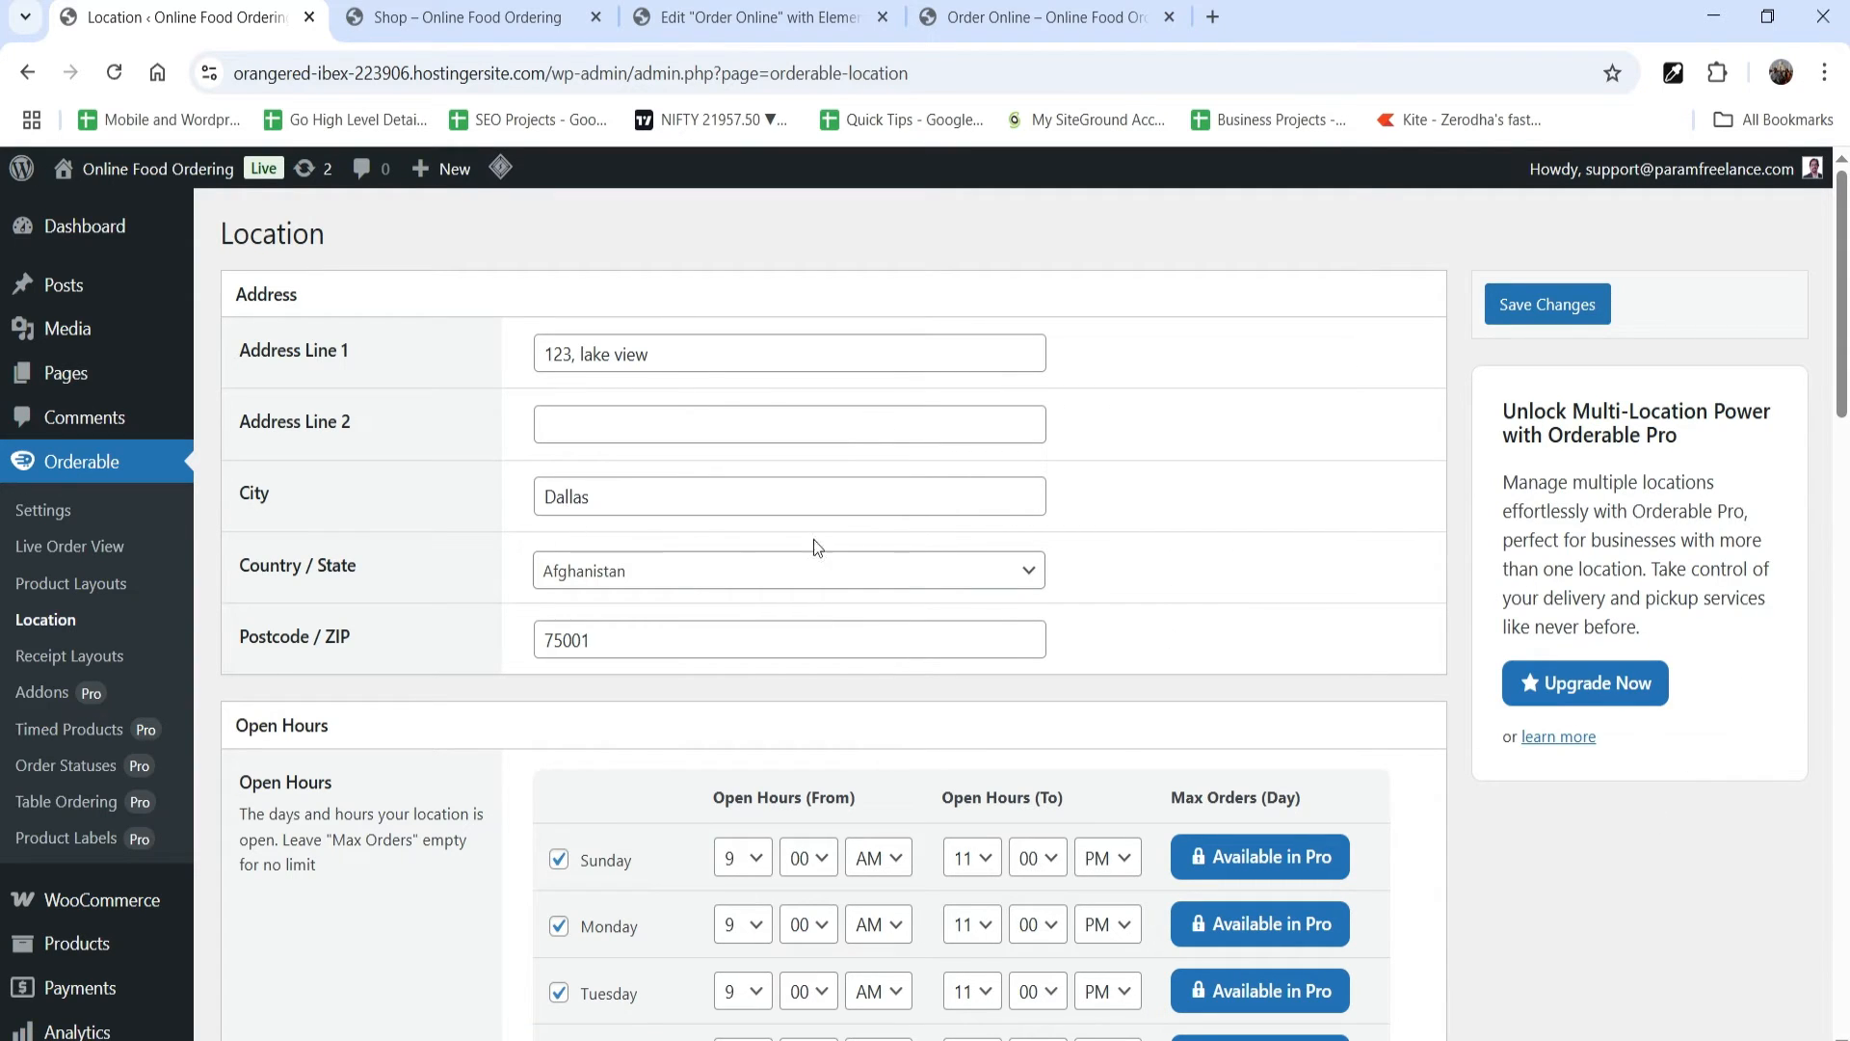
scroll(665, 568, down, 1)
click(721, 438)
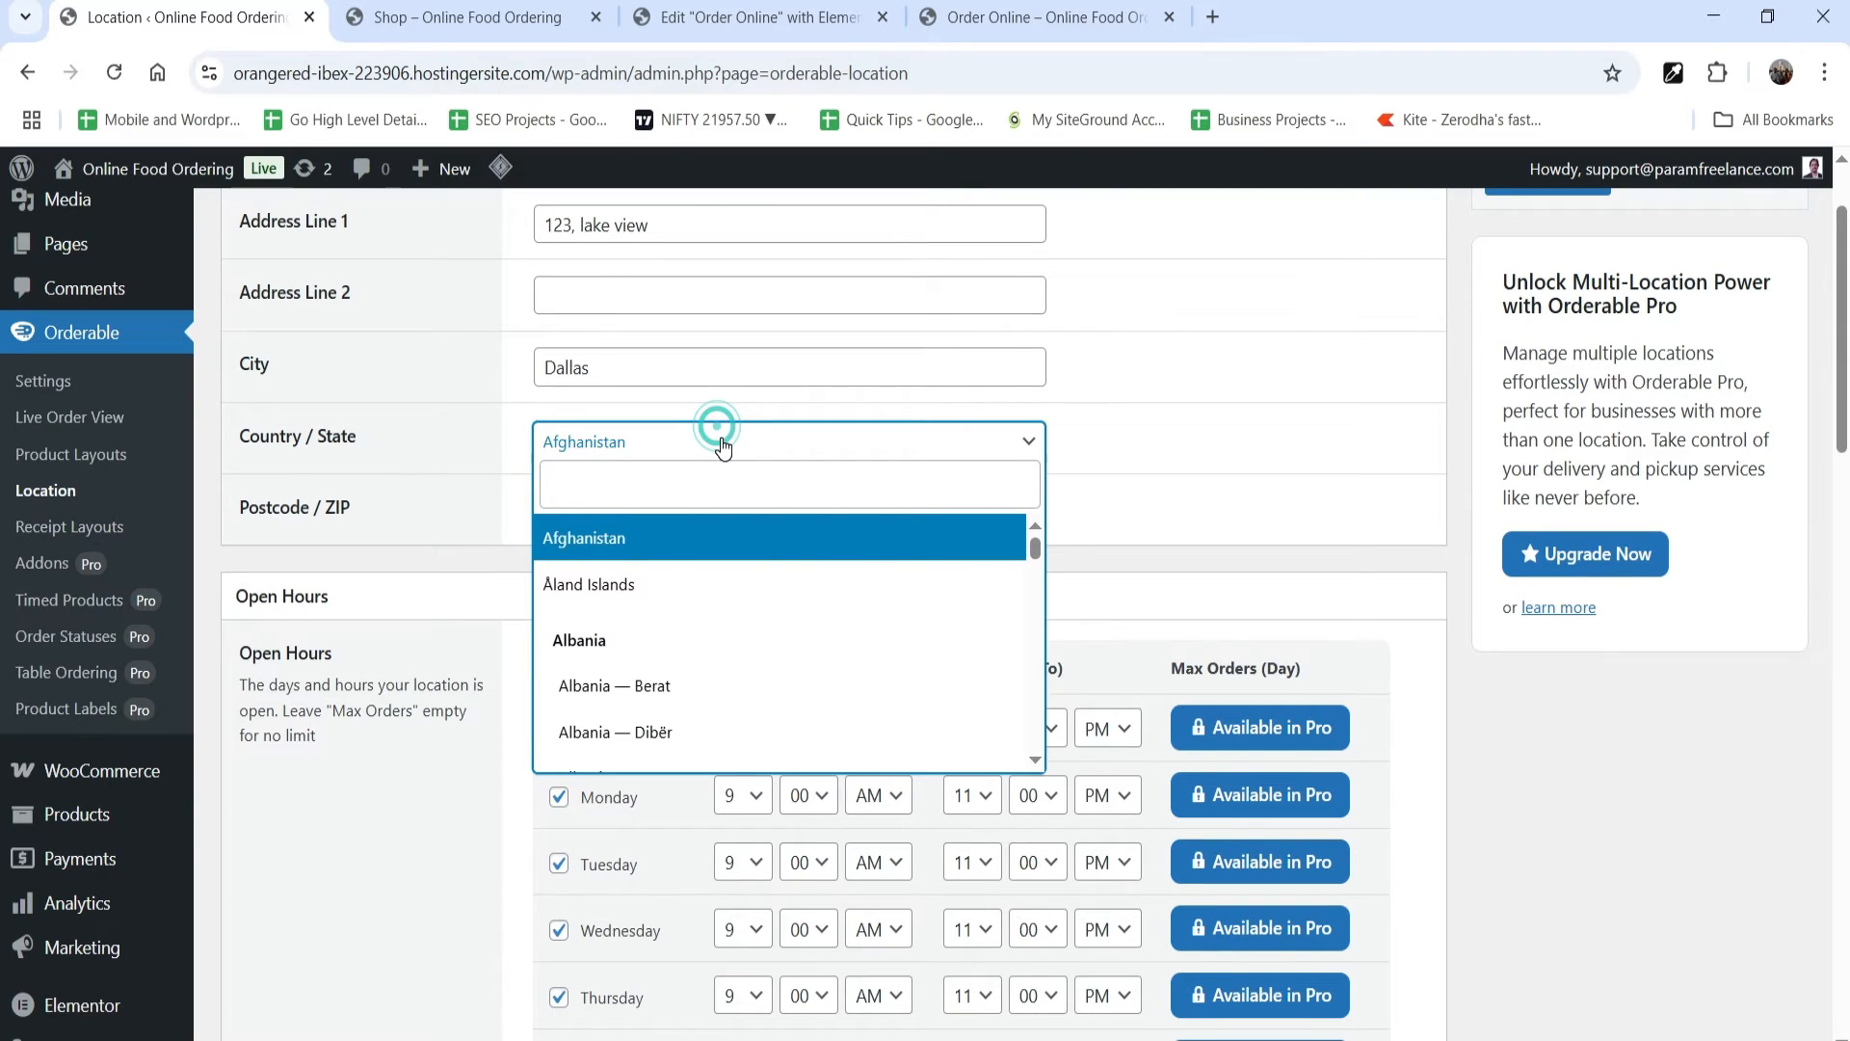
text(unit)
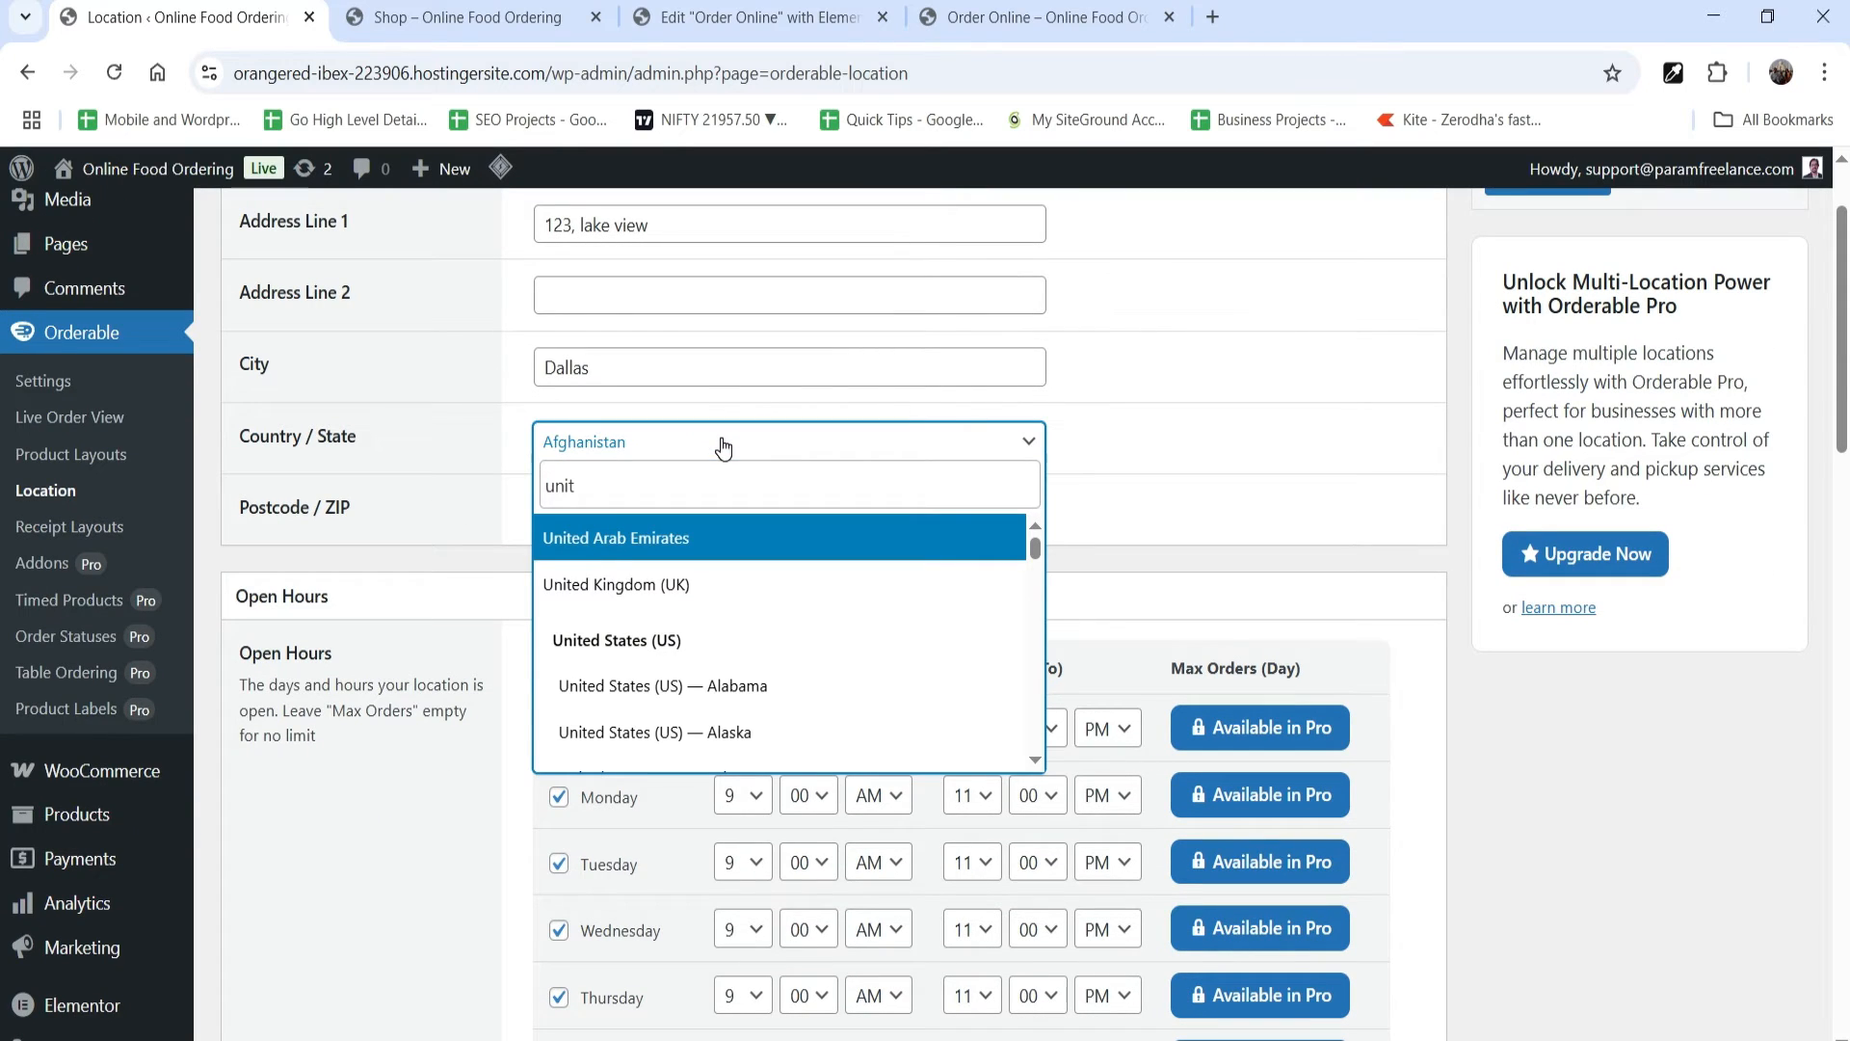
key(BackSpace)
key(BackSpace)
key(BackSpace)
key(BackSpace)
text(tex)
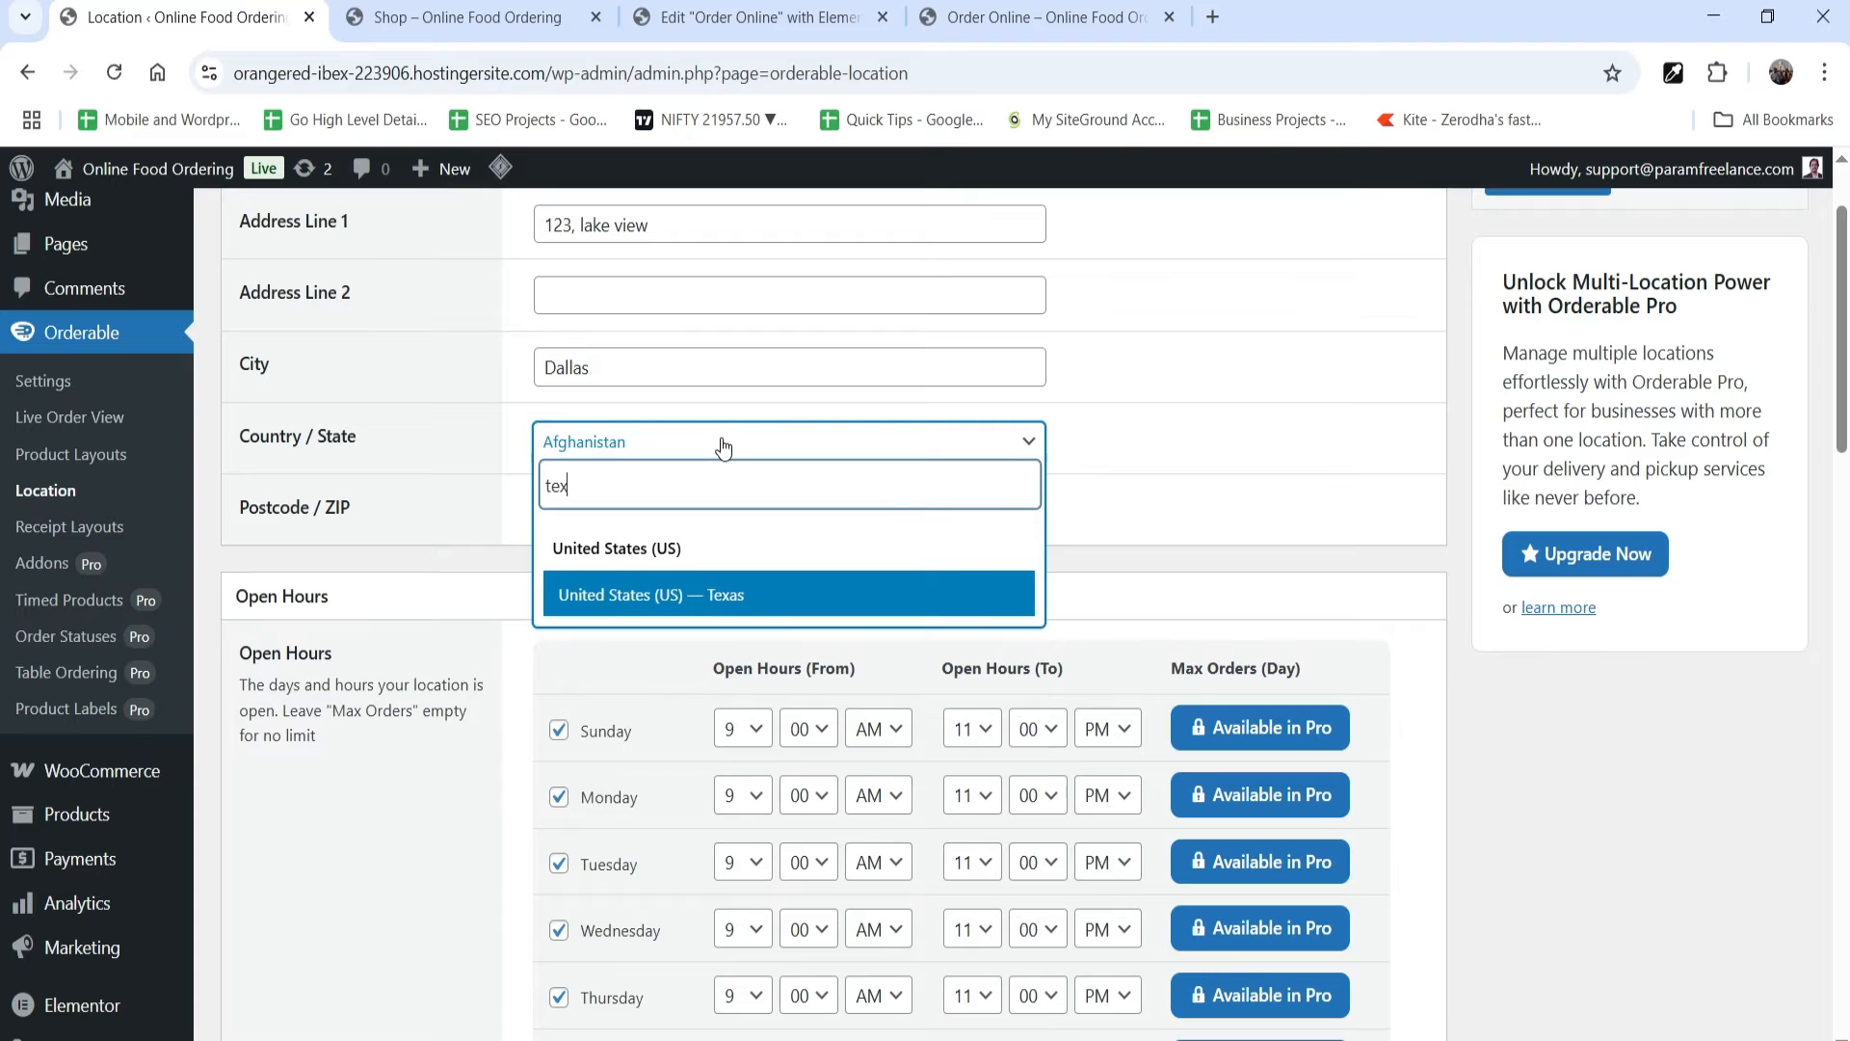
text(as)
click(737, 595)
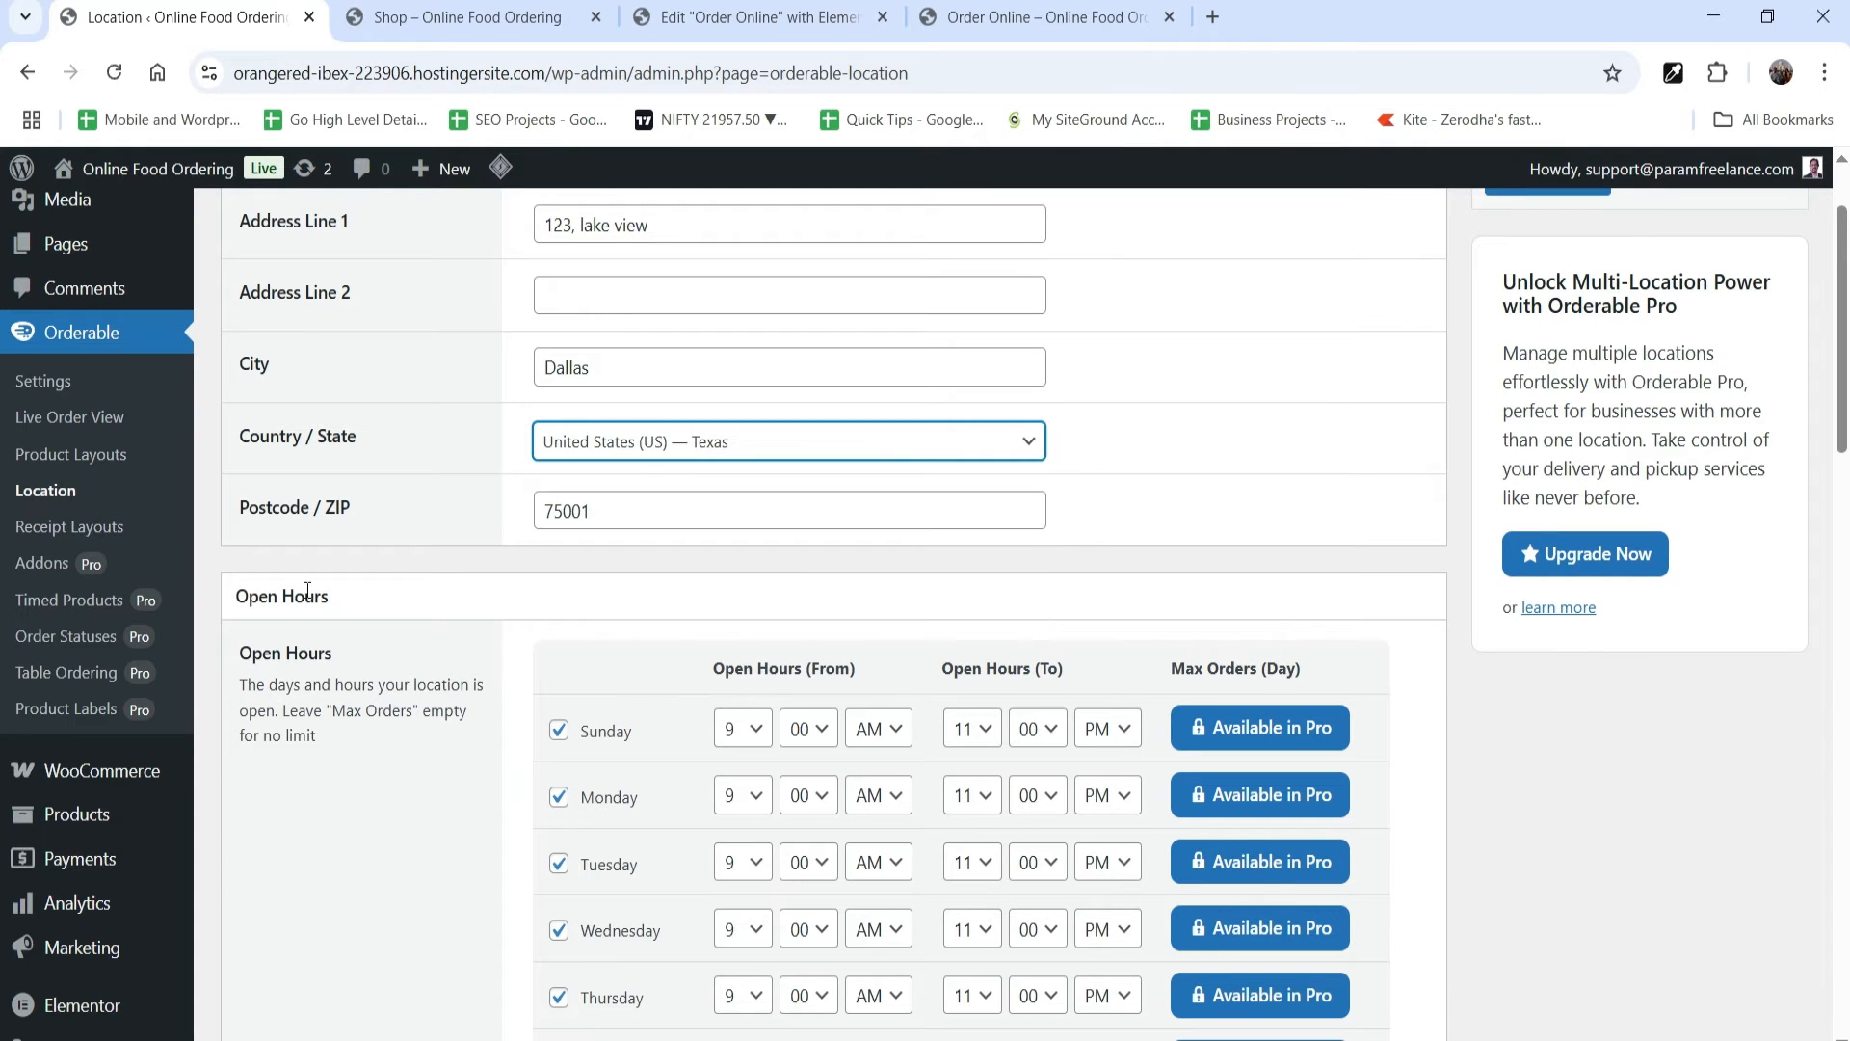
Step: Review the open hours, try the Time Slots period for the Delivery service hours, and return it to All Day
scroll(1545, 765, down, 1)
scroll(1540, 759, down, 5)
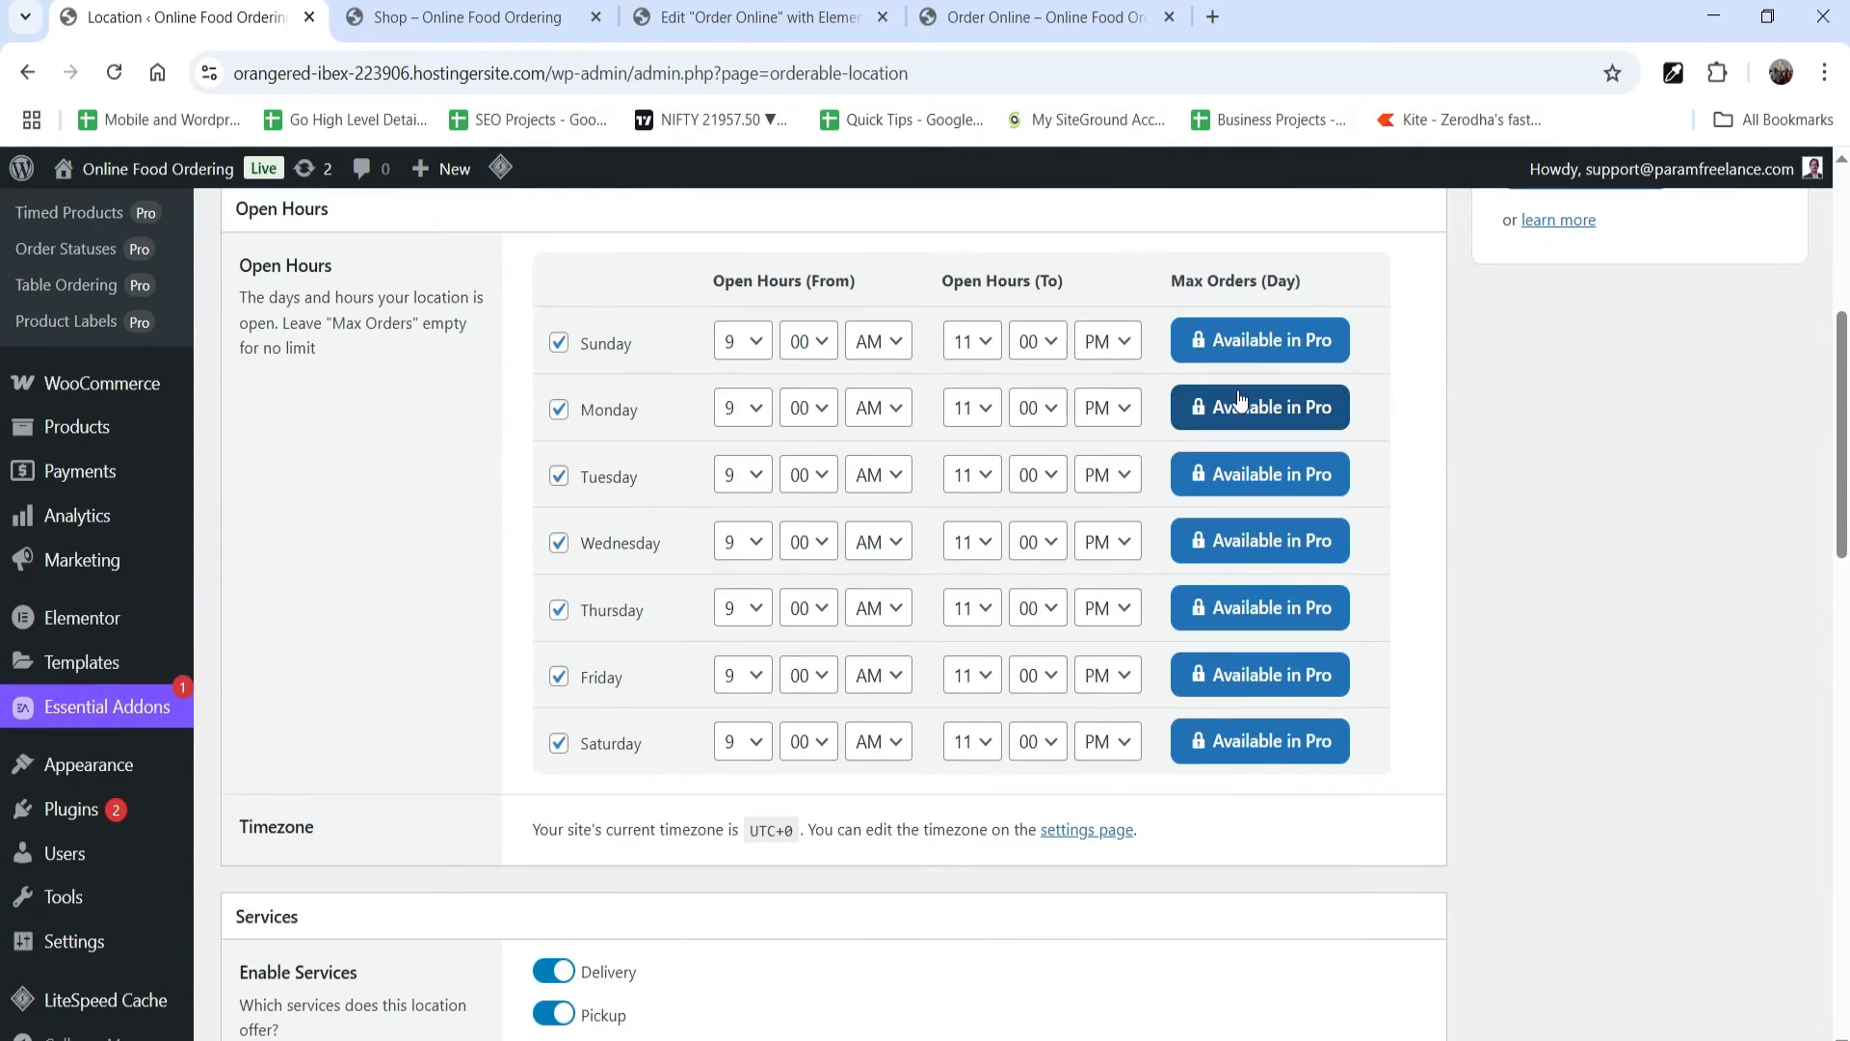
scroll(1637, 538, up, 4)
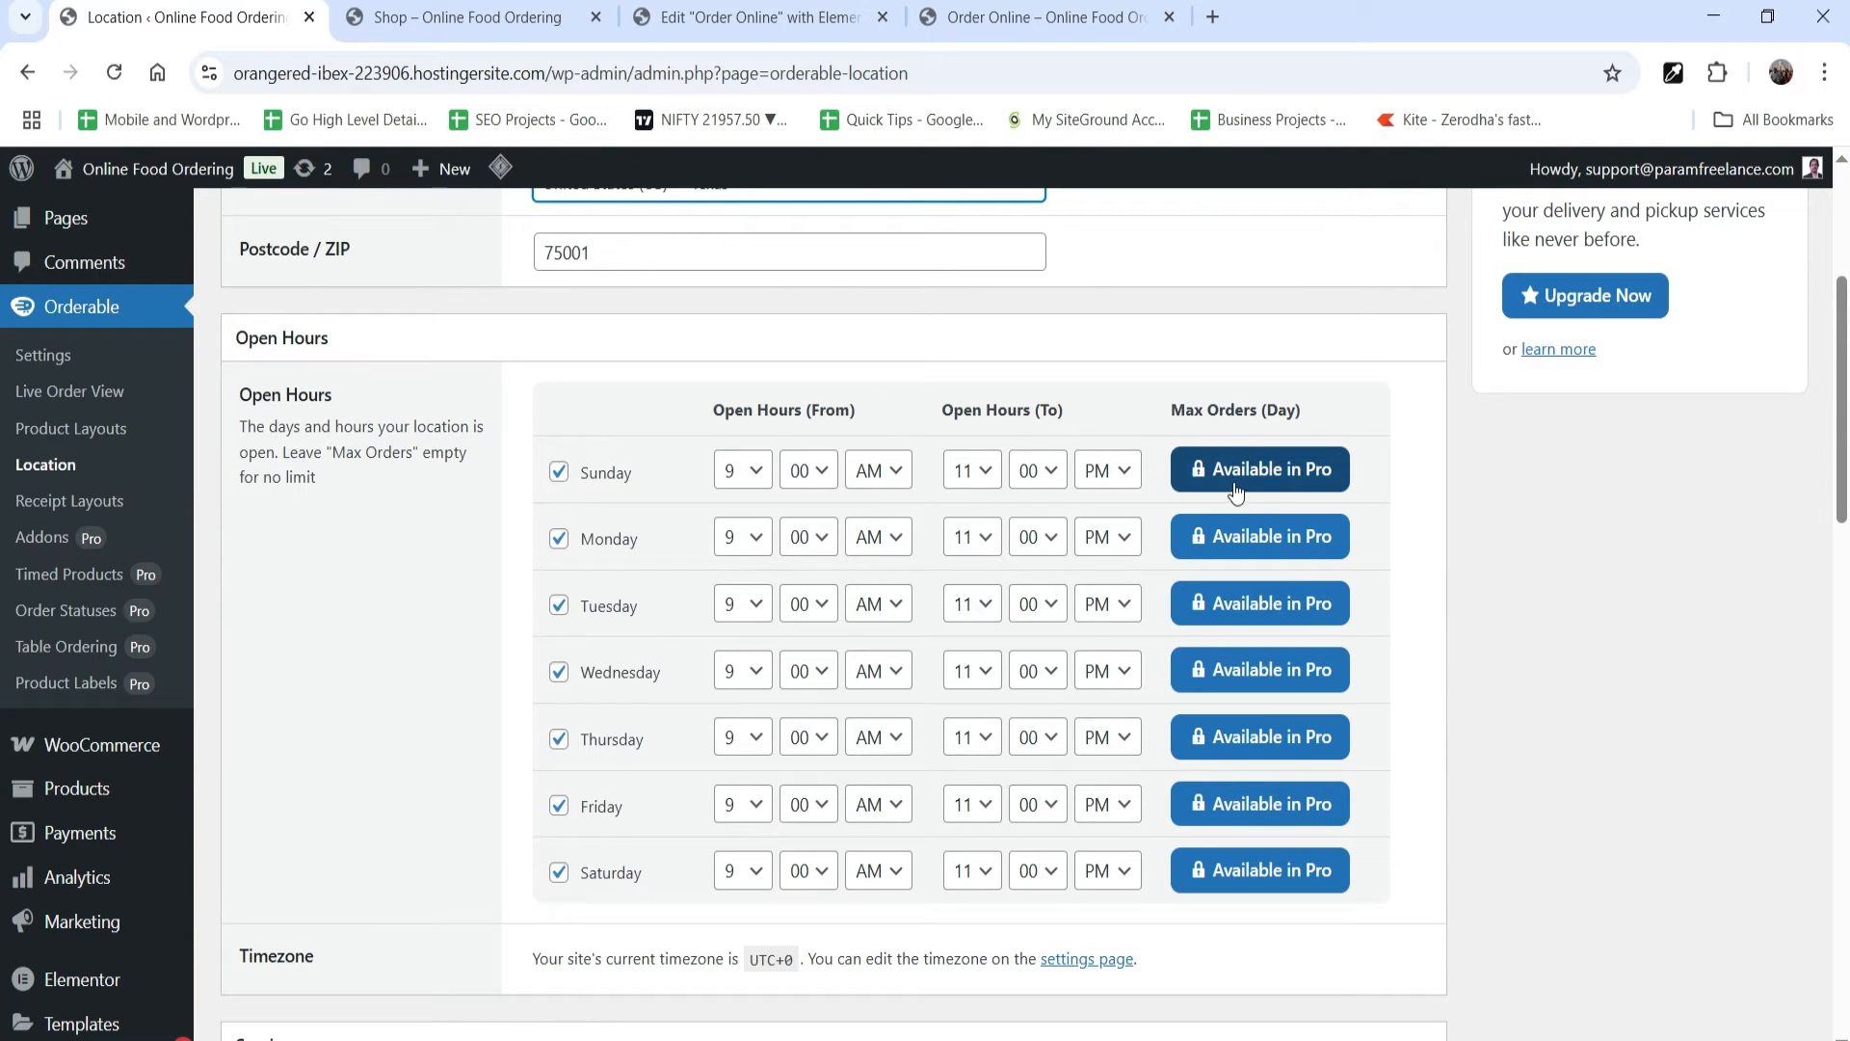
scroll(1543, 588, down, 6)
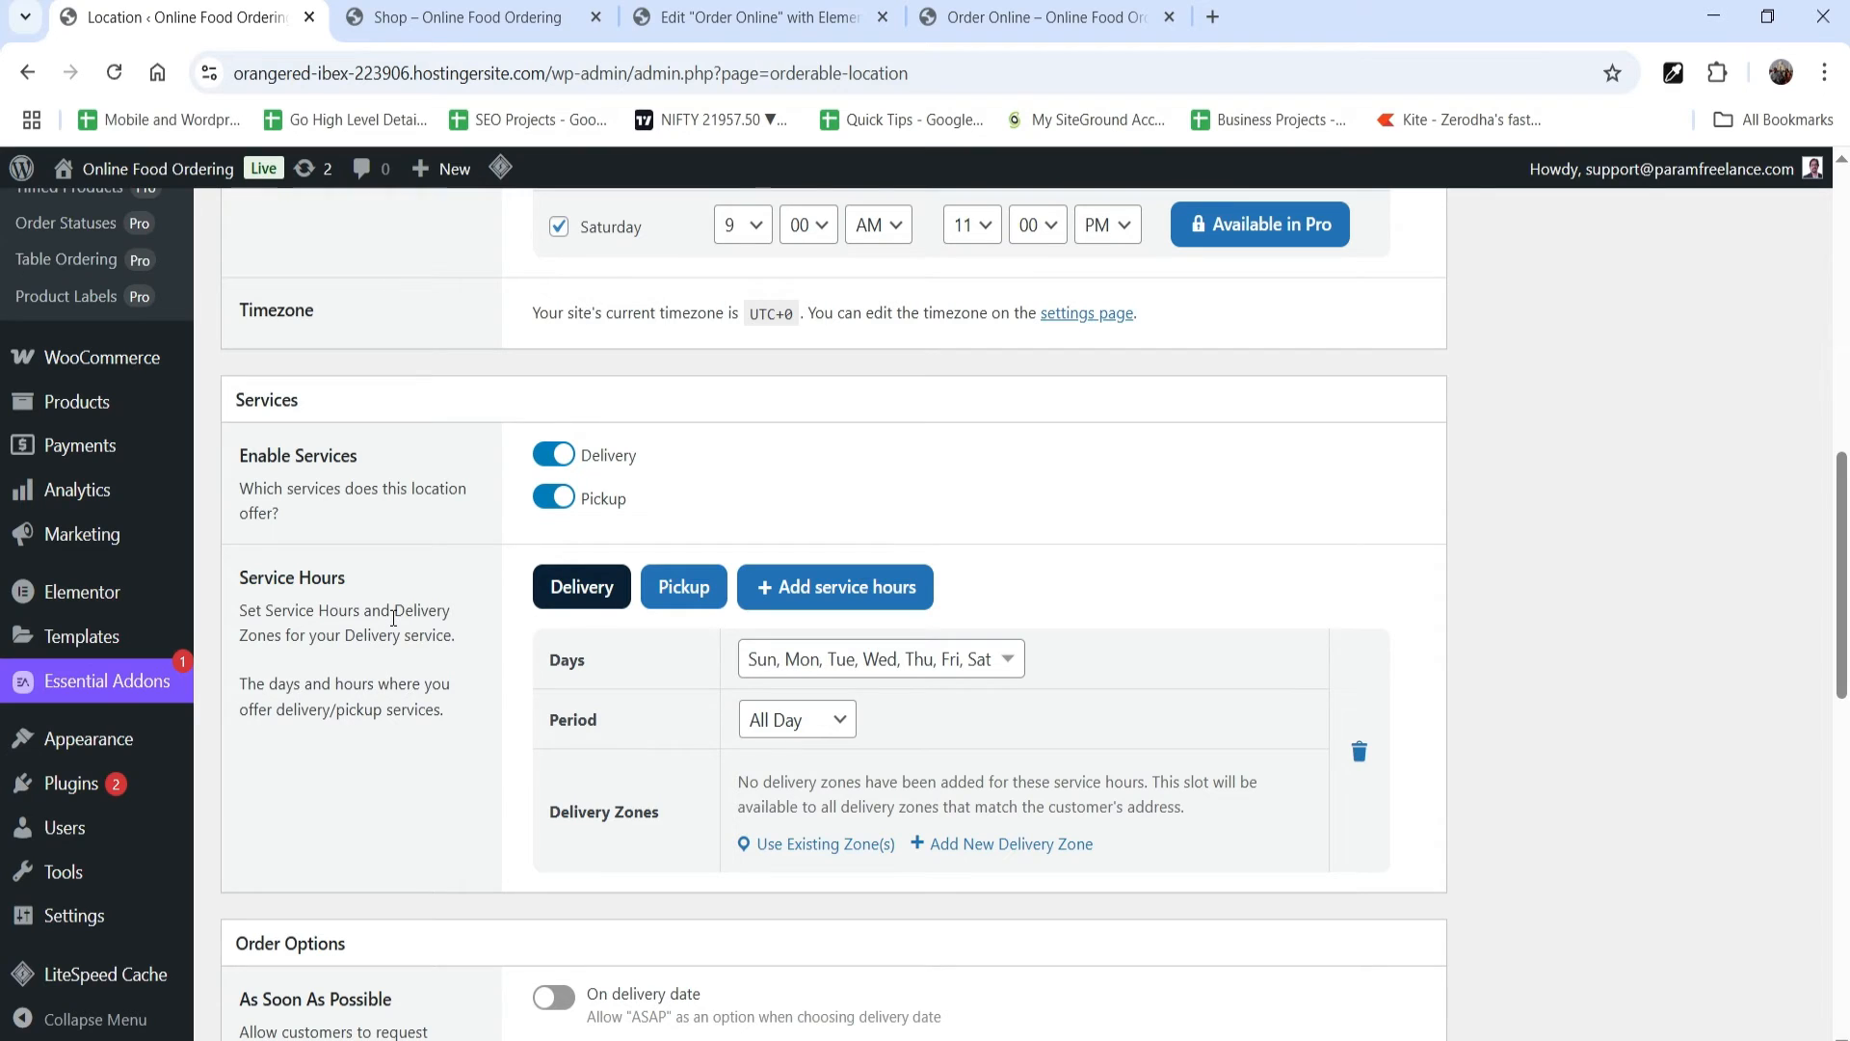
scroll(388, 626, down, 1)
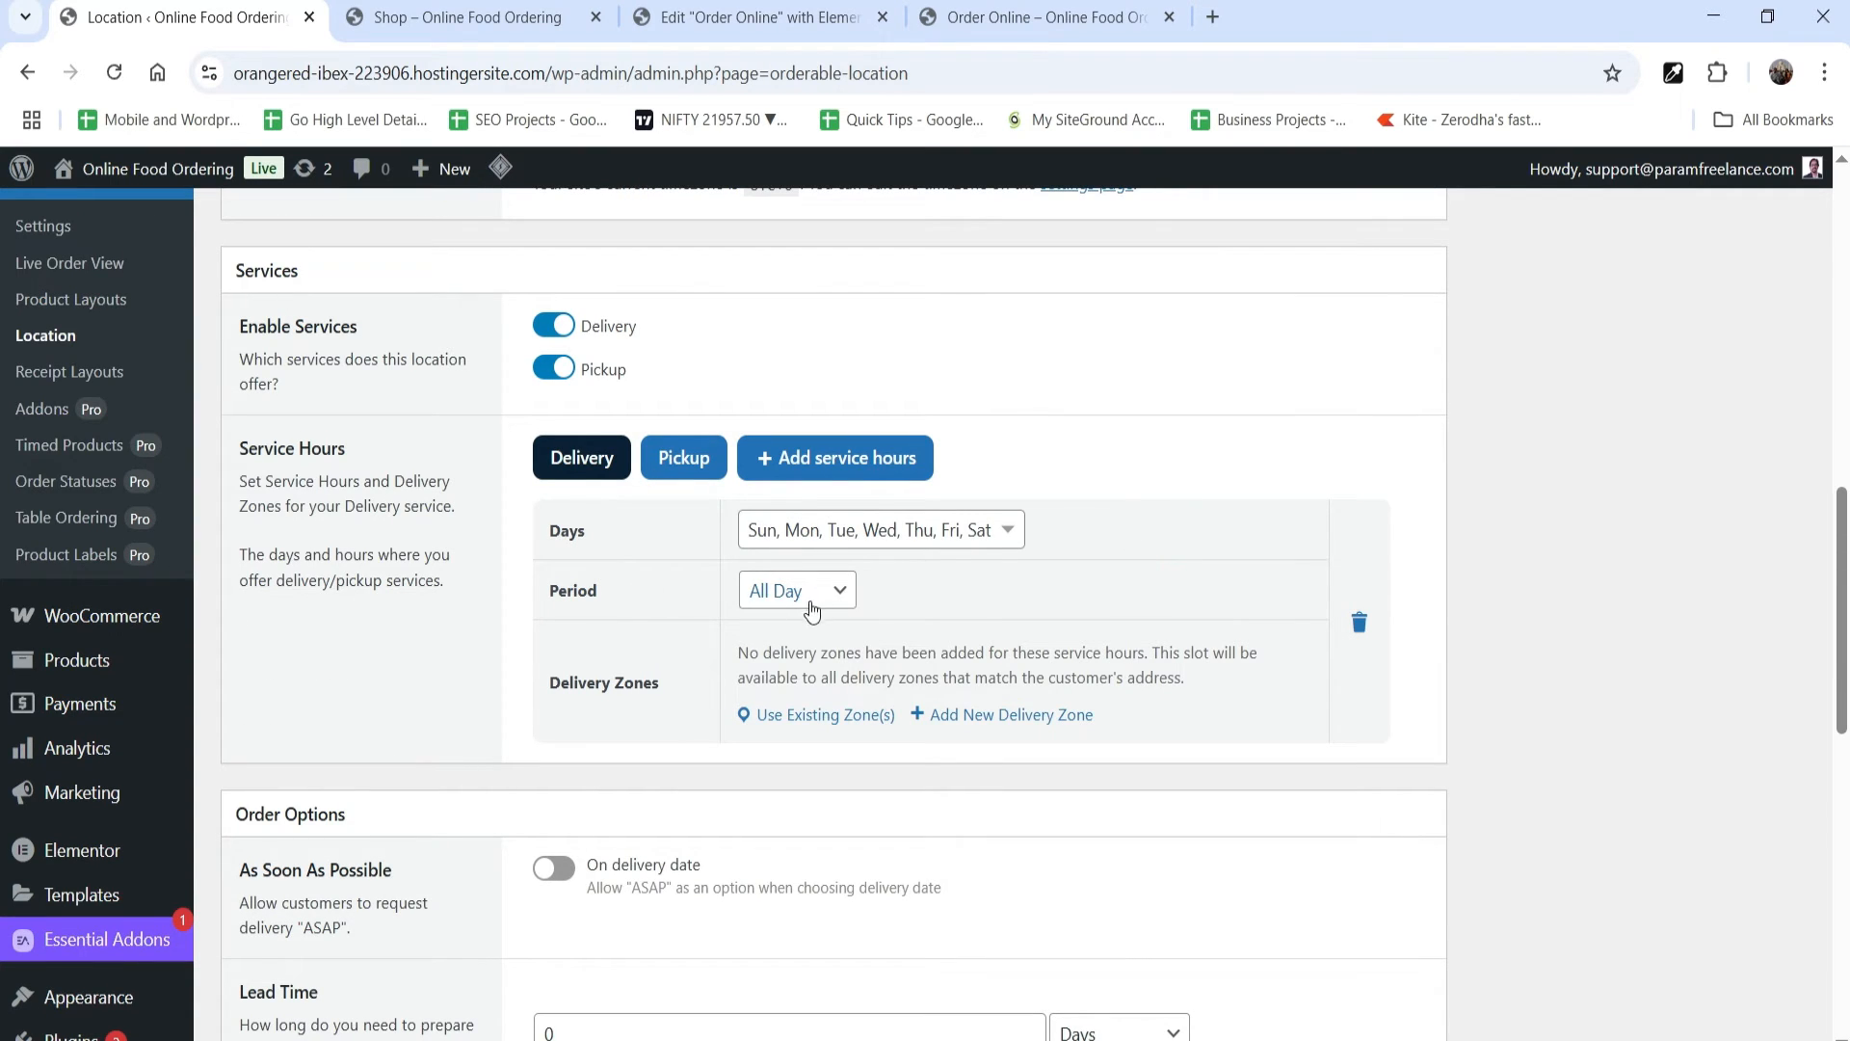
click(839, 591)
click(806, 663)
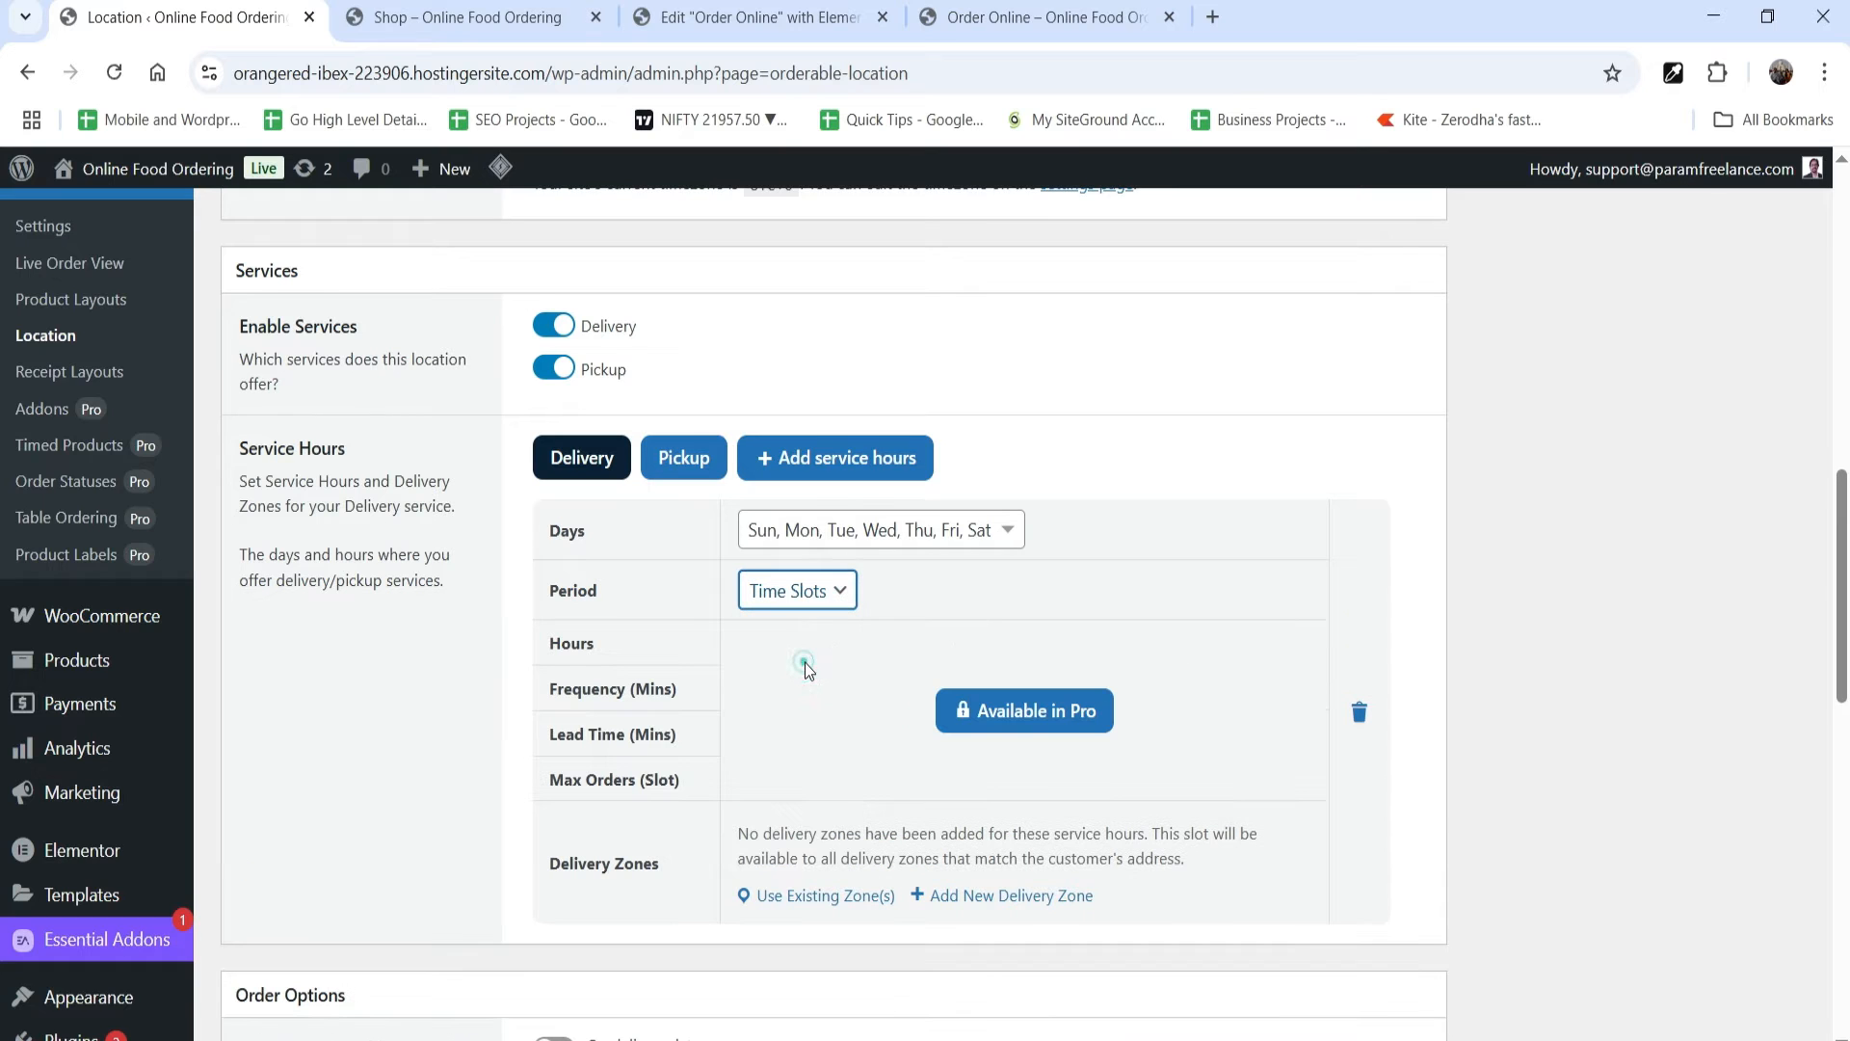
click(845, 592)
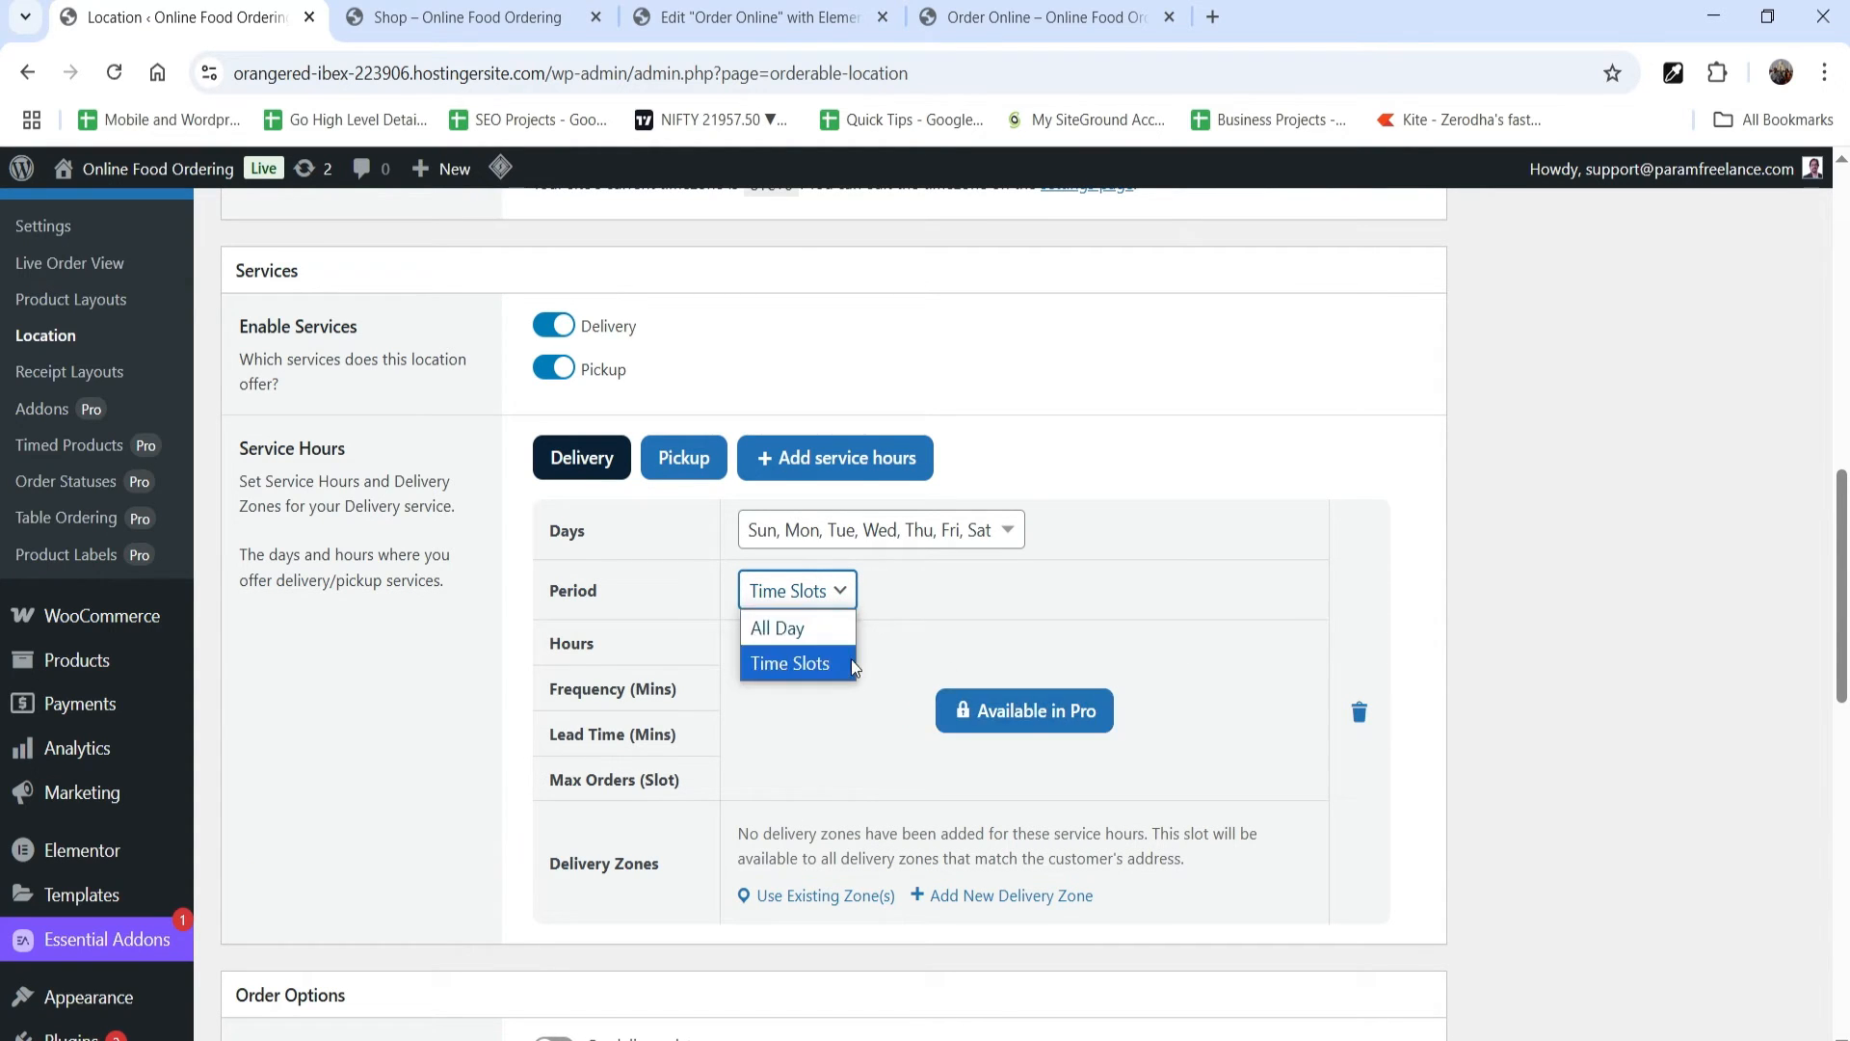
click(831, 640)
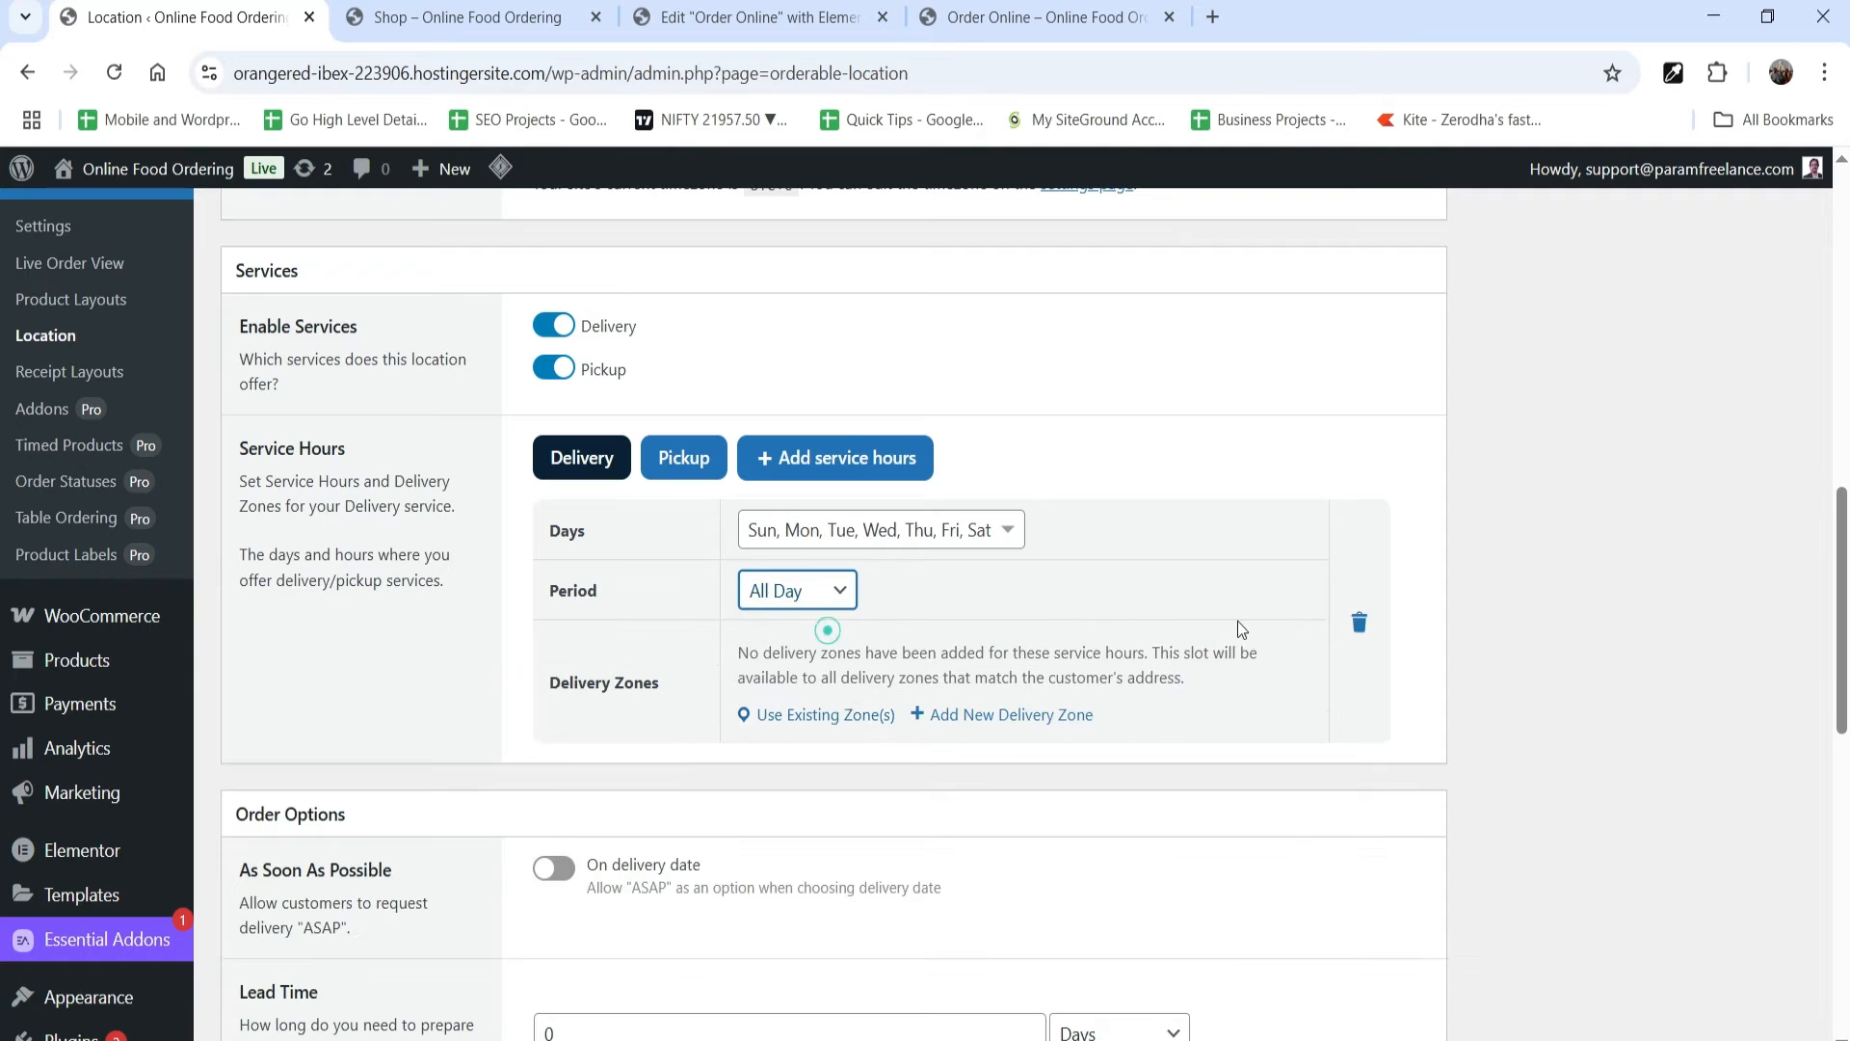
Step: Check which existing delivery zones can be assigned to the Delivery service hours, and cancel without adding one
click(834, 716)
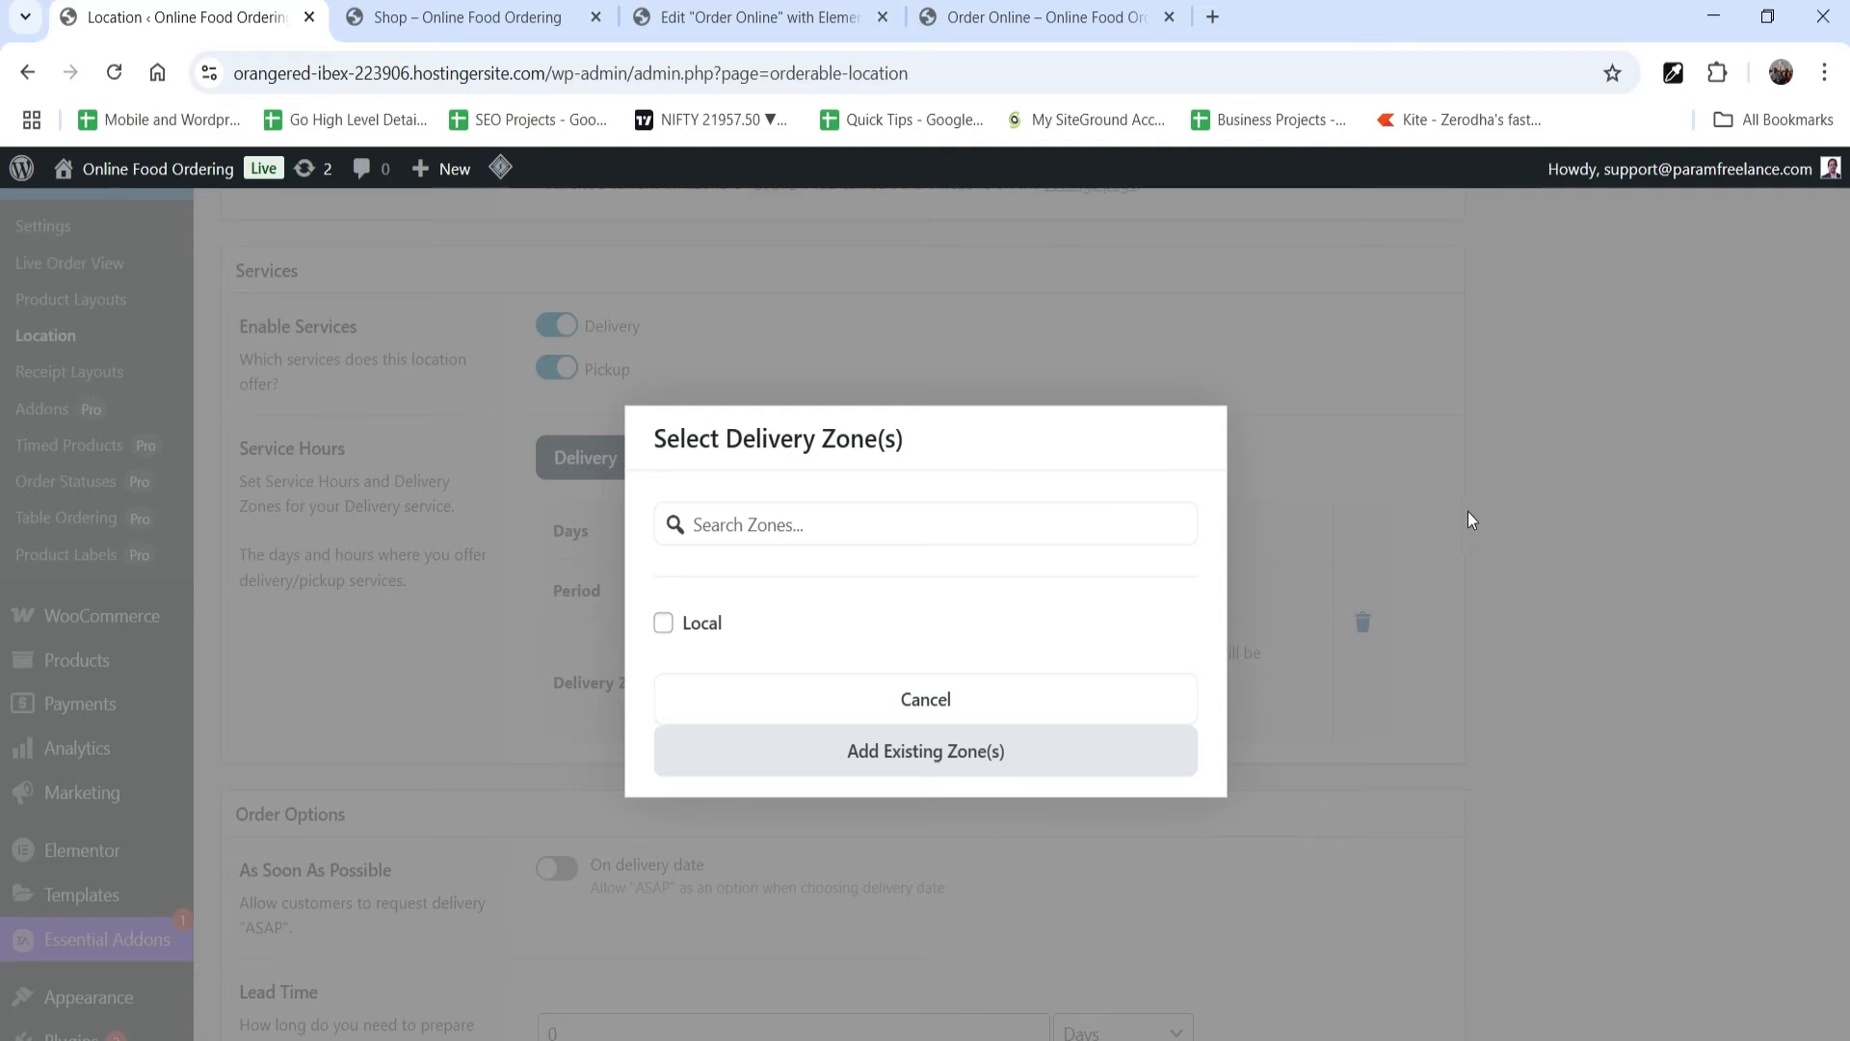
click(970, 703)
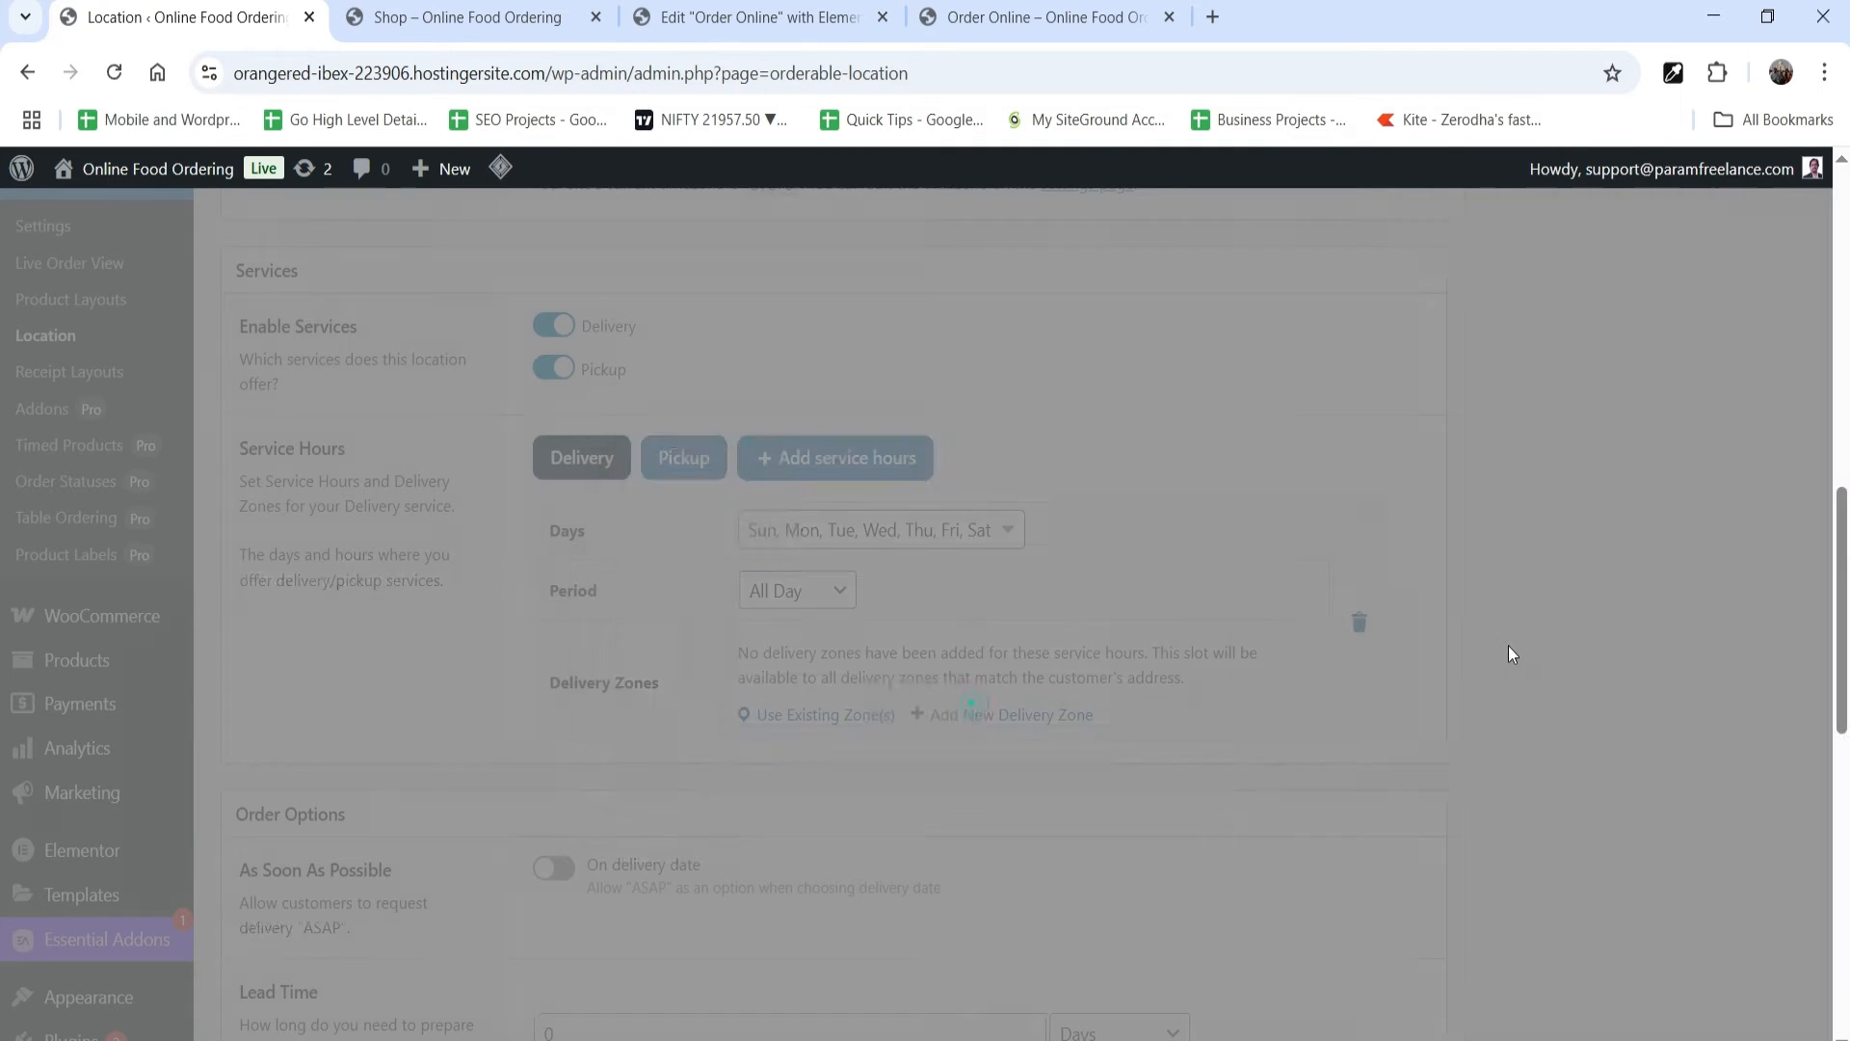
scroll(41, 691, up, 1)
scroll(41, 691, up, 5)
scroll(96, 598, down, 8)
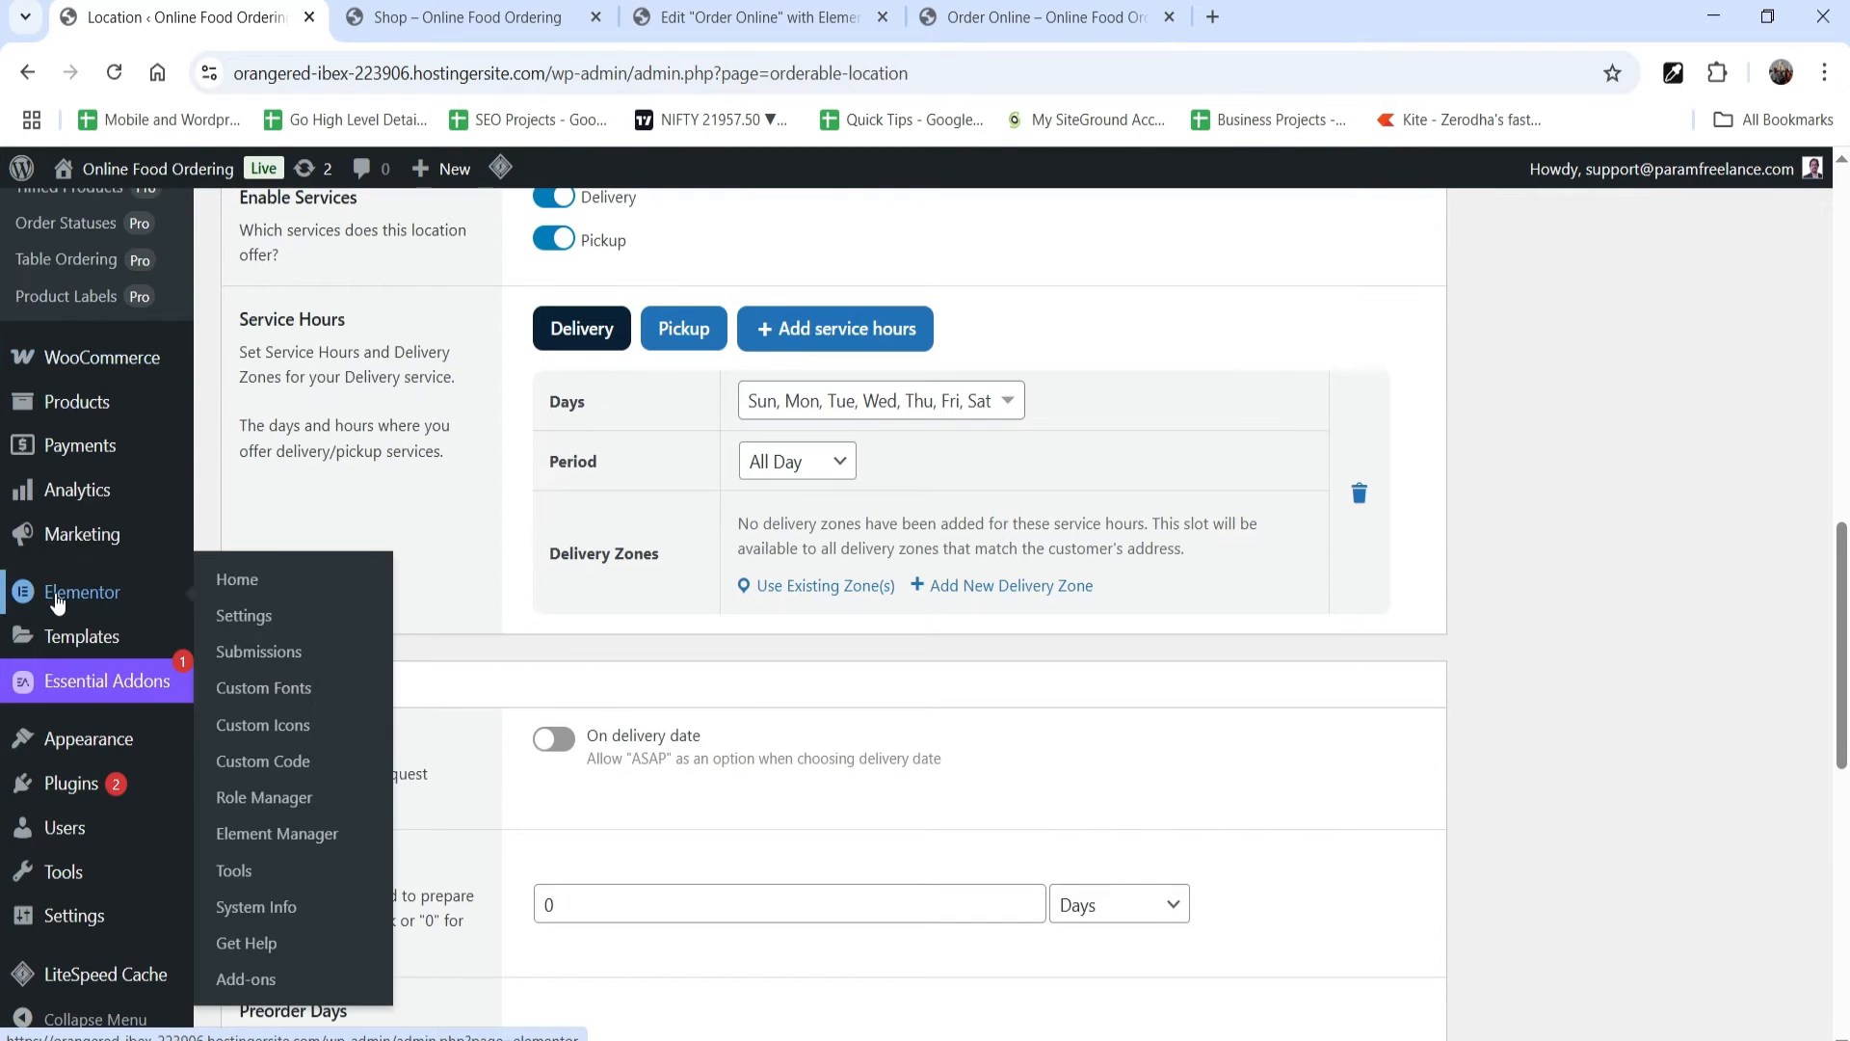
Step: Open the WooCommerce settings in a new browser tab and open the Local shipping zone for editing
mouse_move(116, 358)
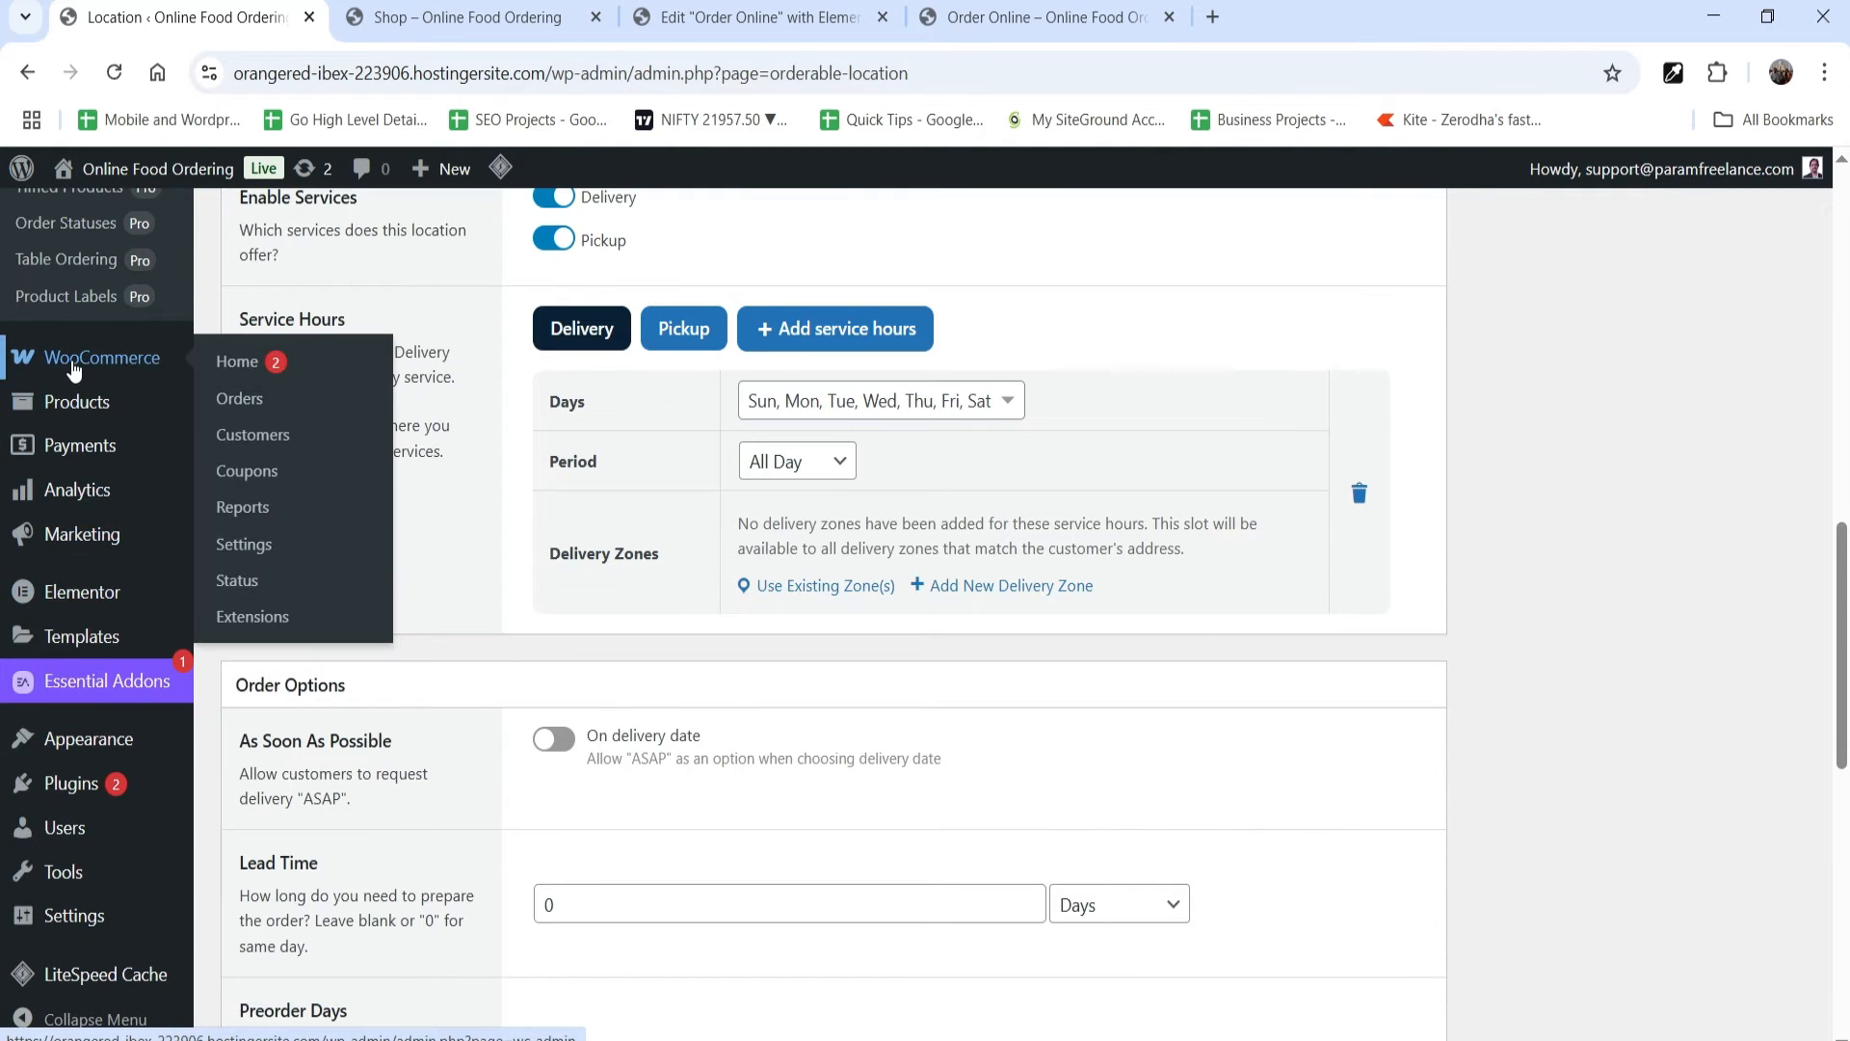
right_click(253, 543)
click(328, 566)
click(526, 36)
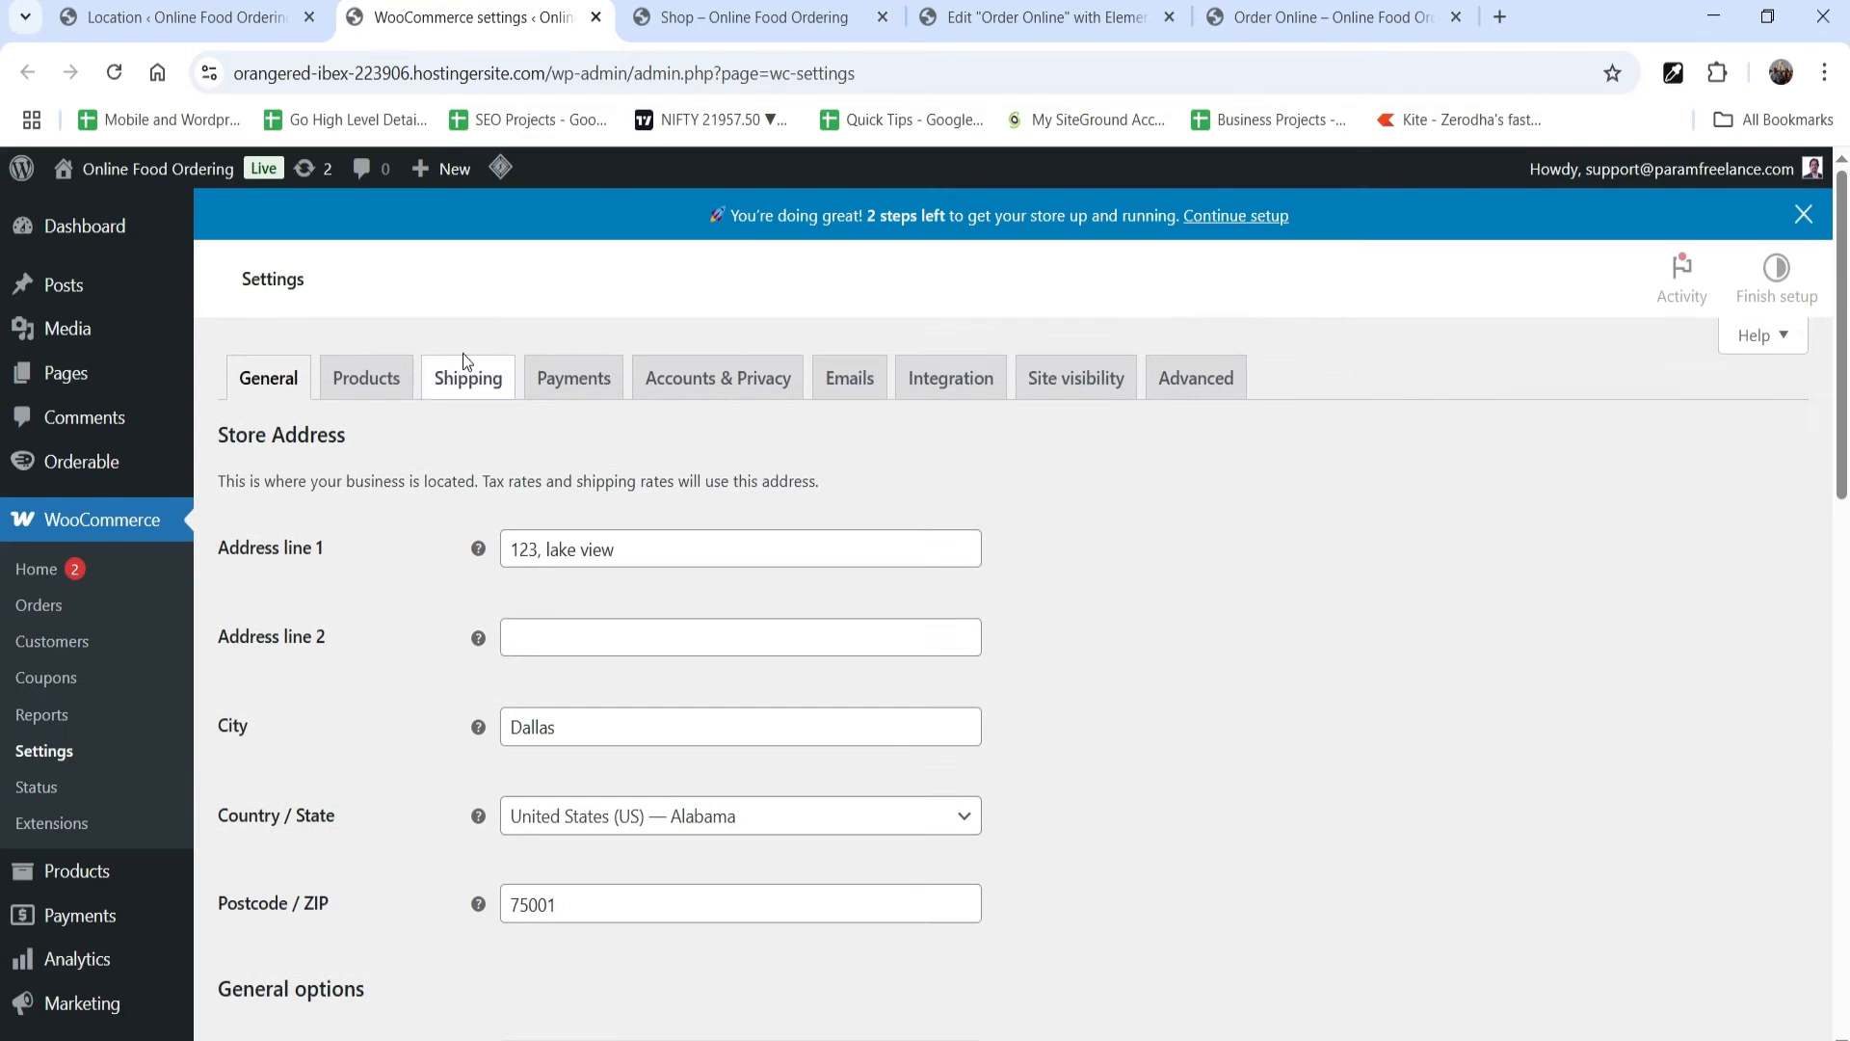
click(465, 394)
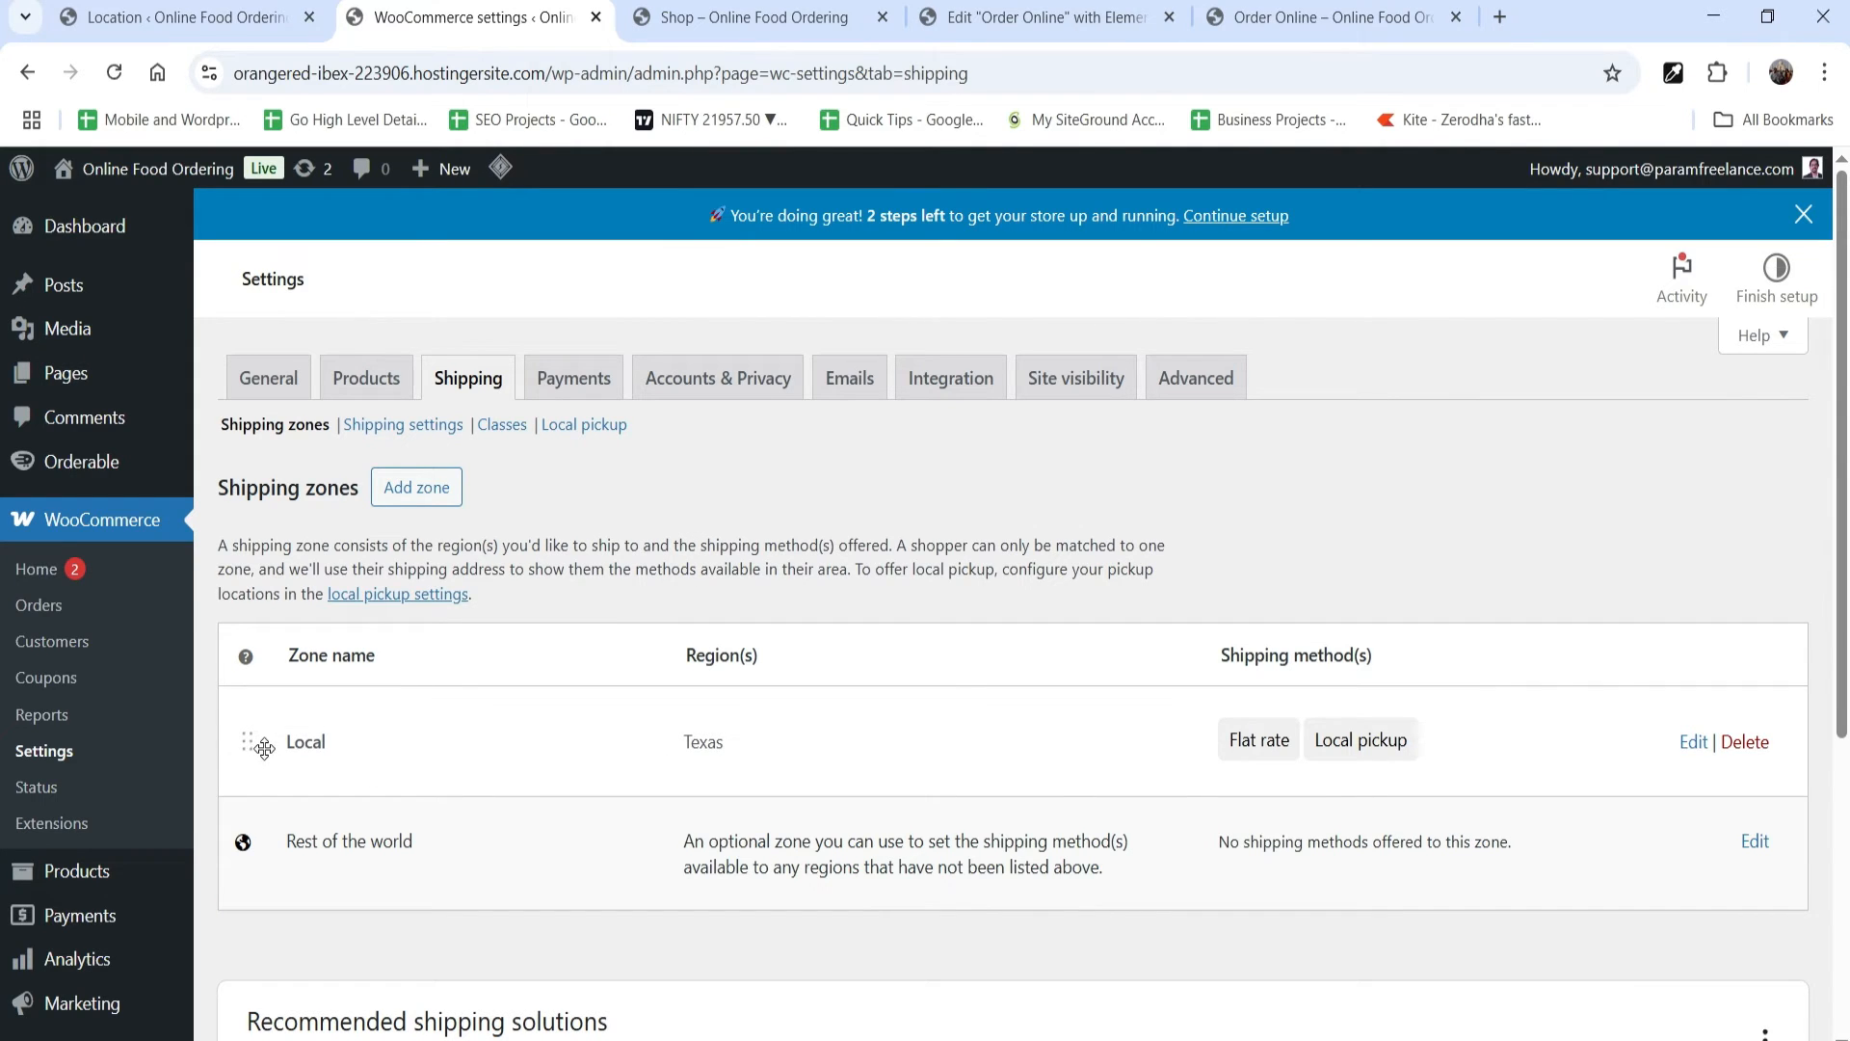
click(1693, 750)
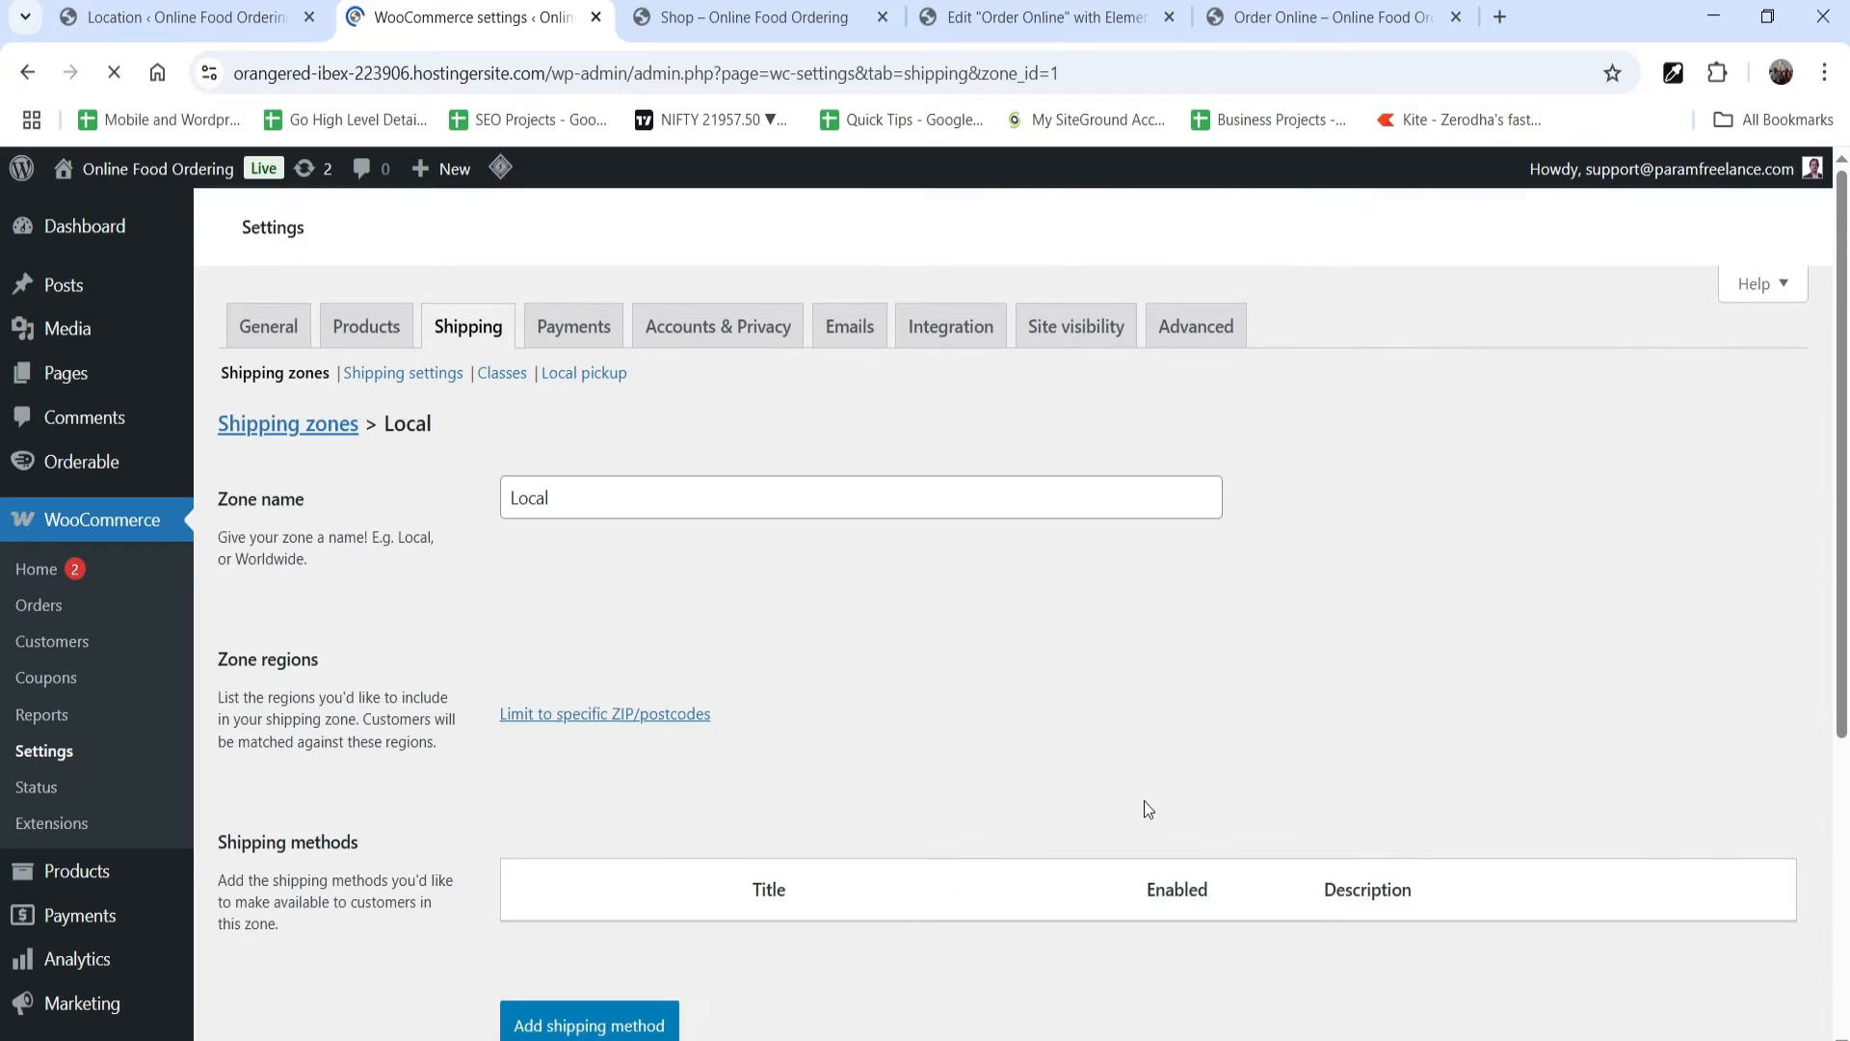
Step: Review the Local zone's regions and shipping methods, set the Flat rate cost to $2.99, and save it
scroll(1281, 569, down, 4)
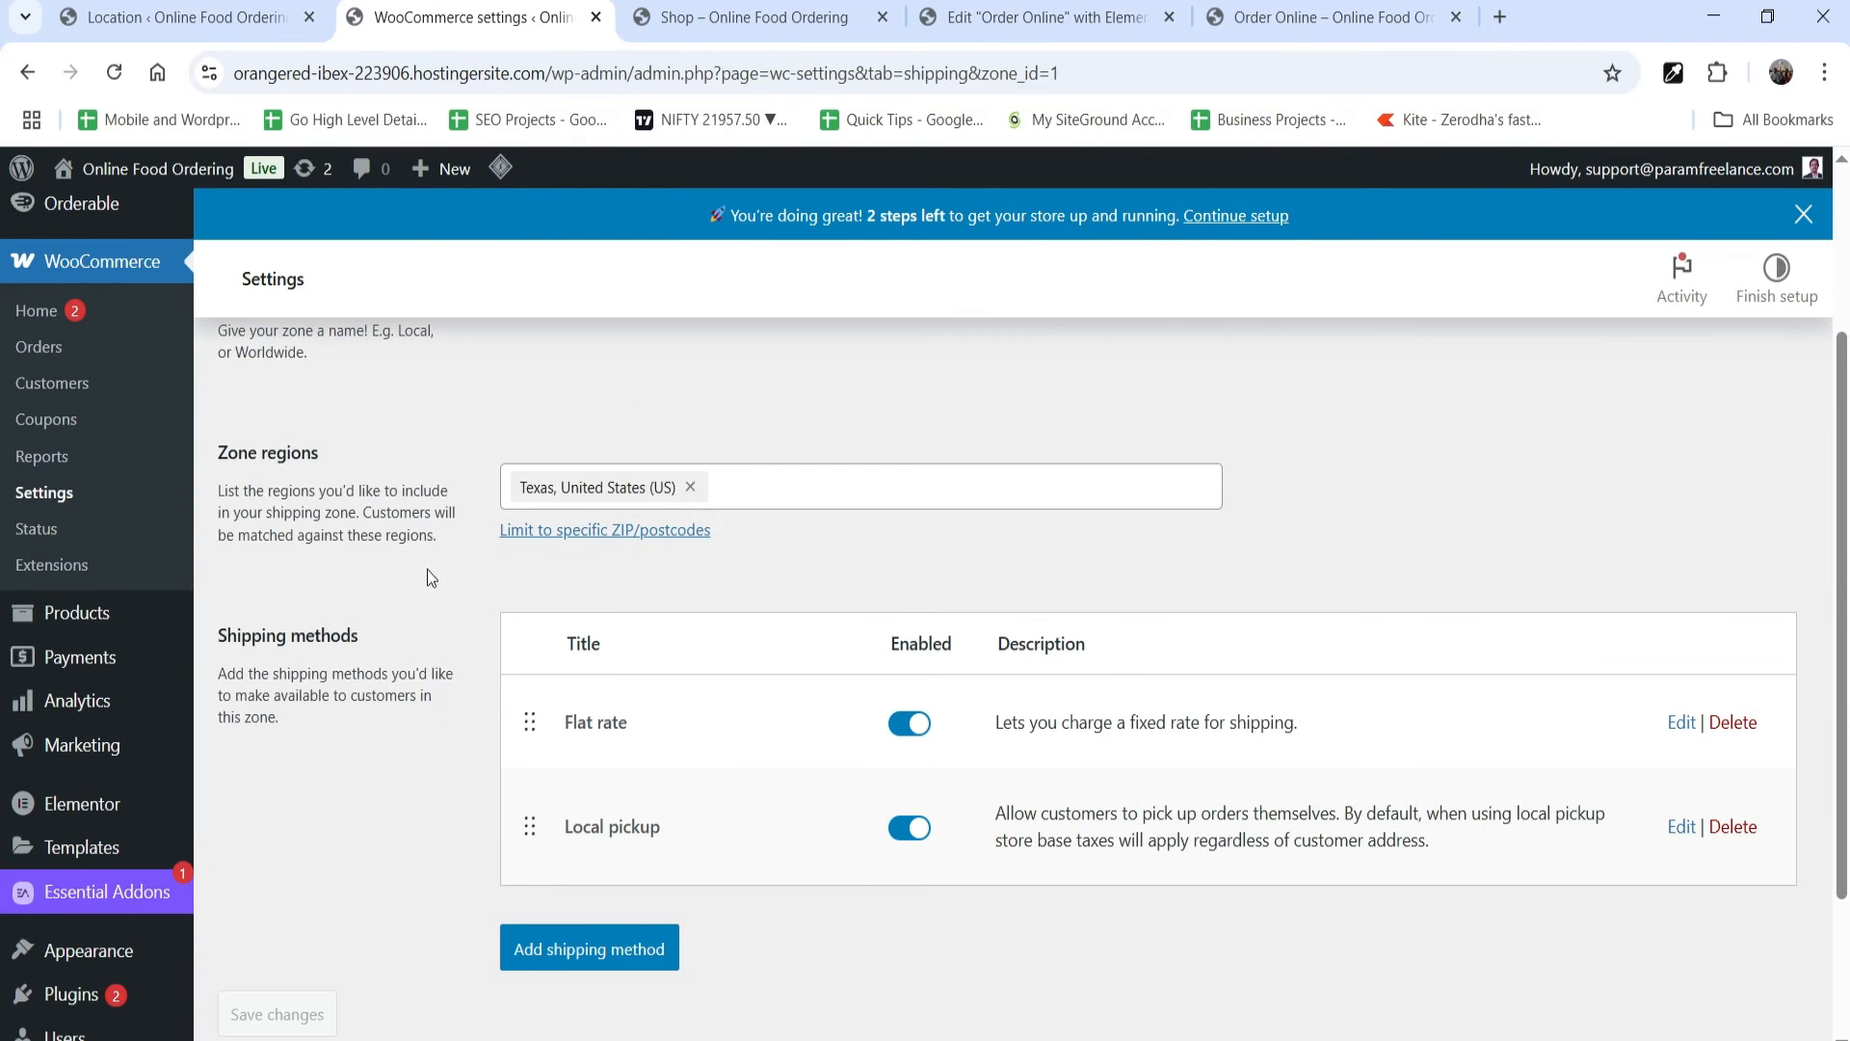
scroll(522, 438, up, 2)
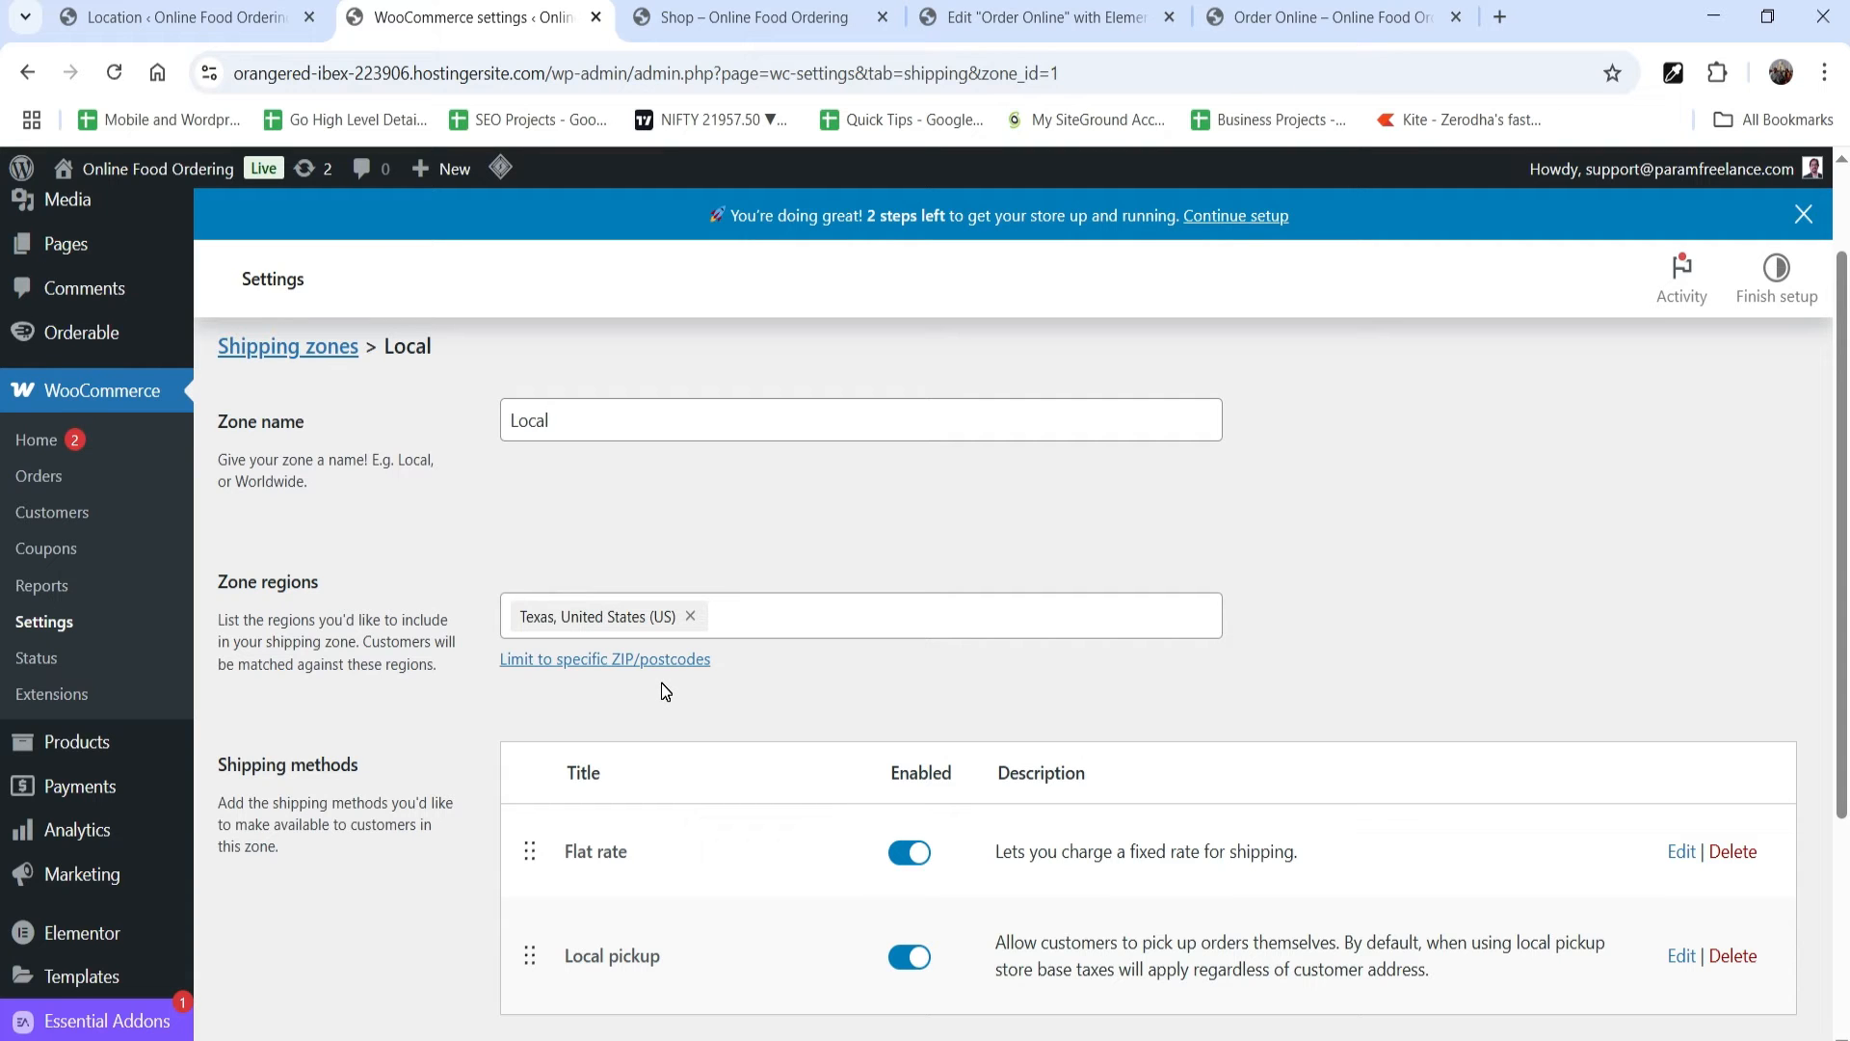
scroll(669, 684, down, 3)
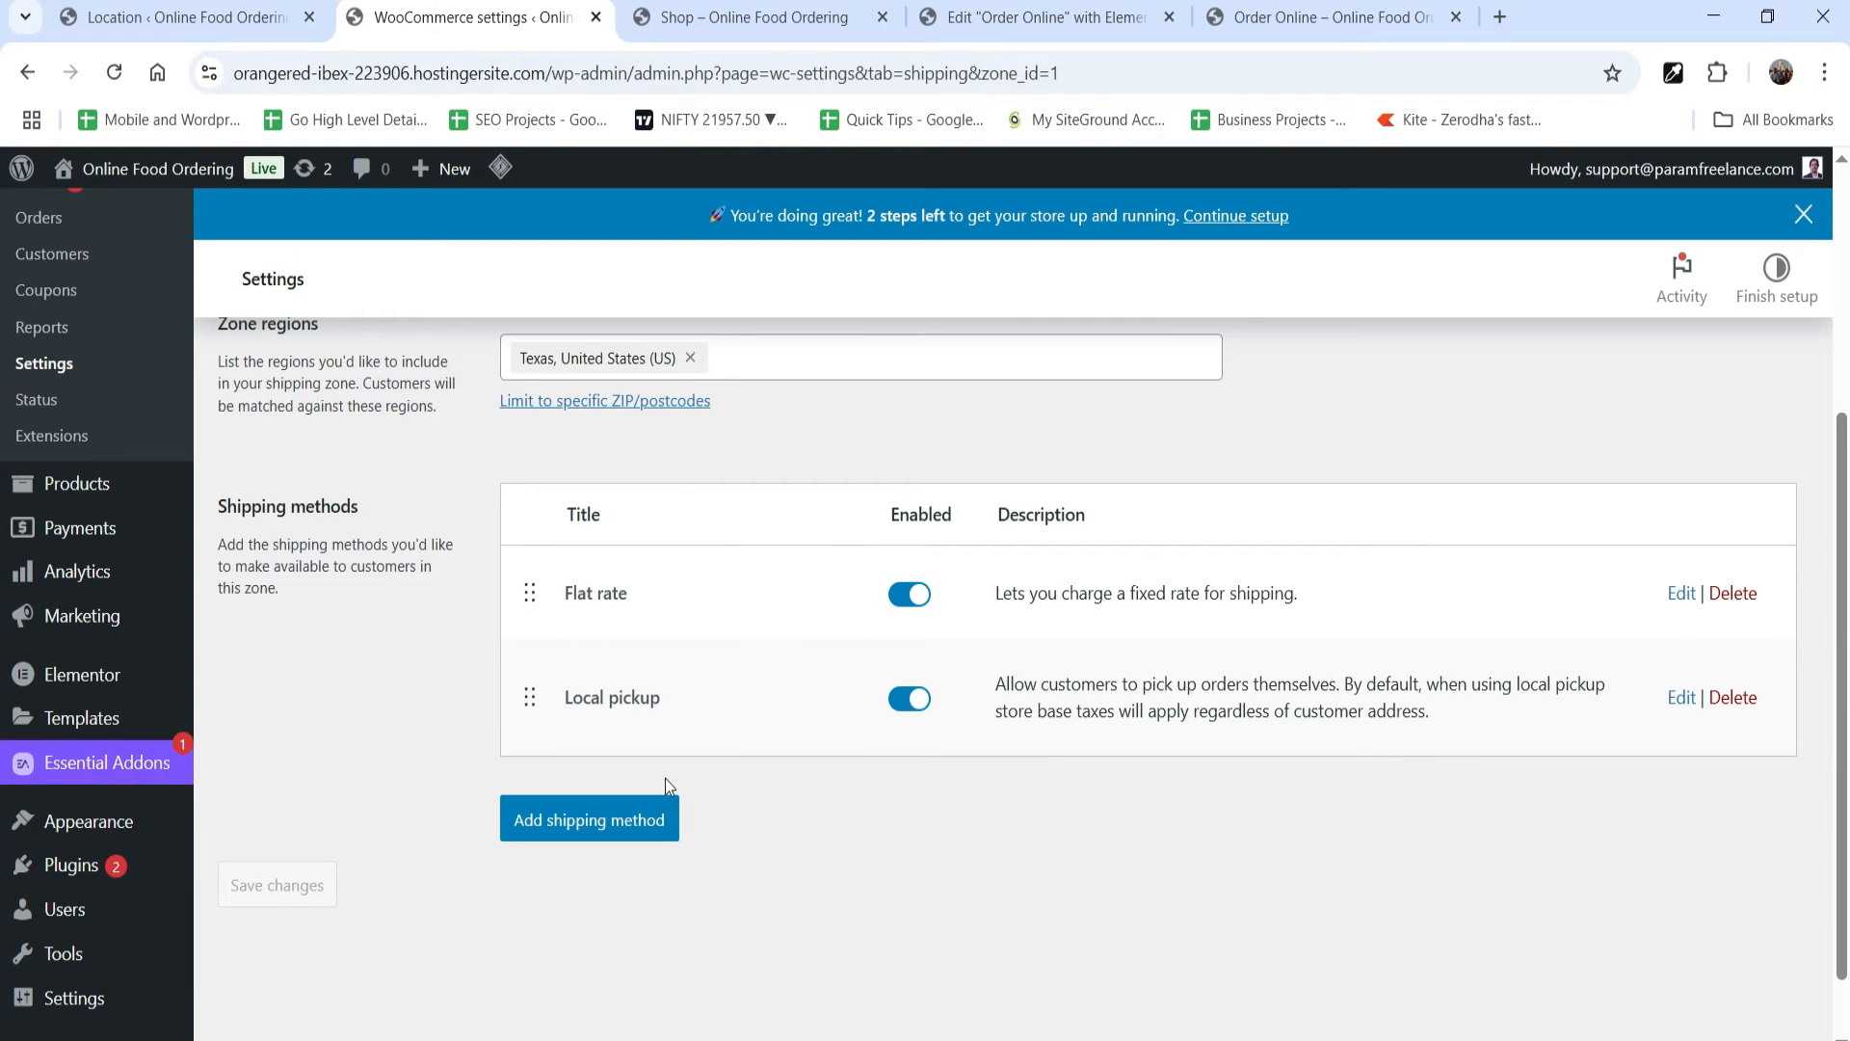
click(1682, 595)
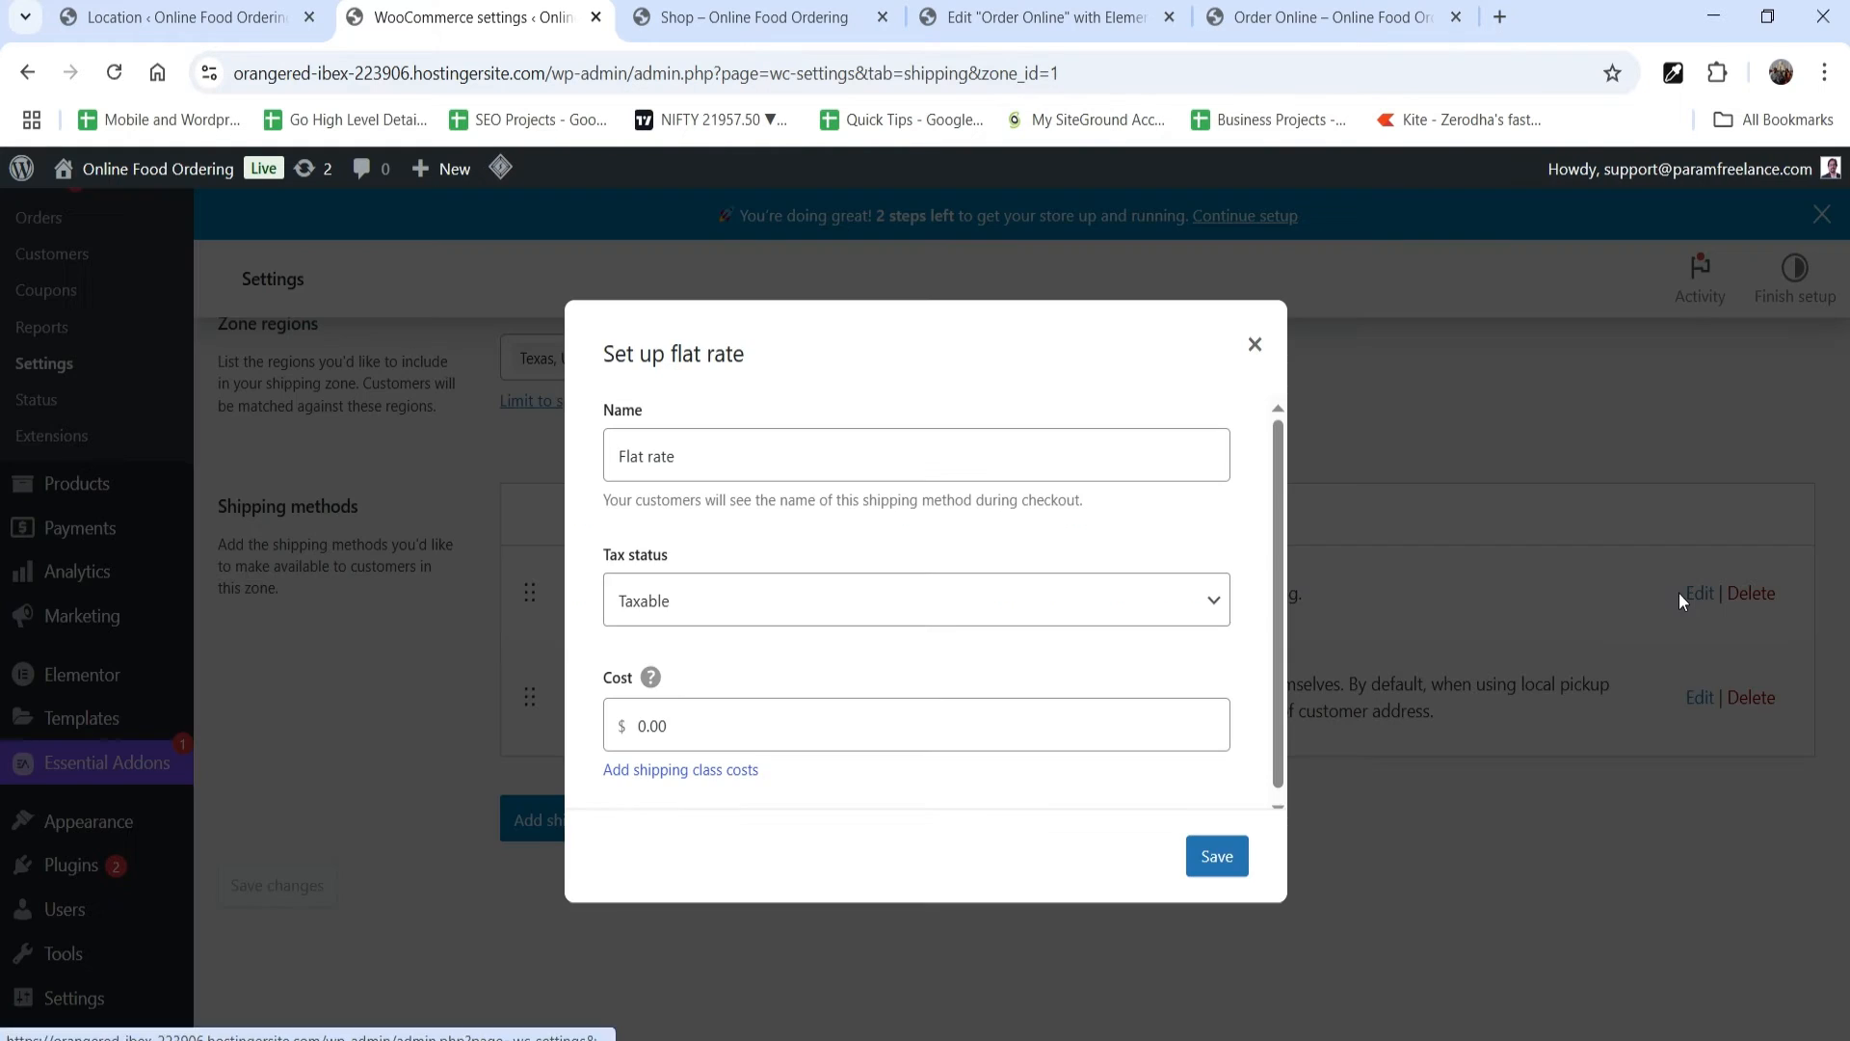
double_click(656, 725)
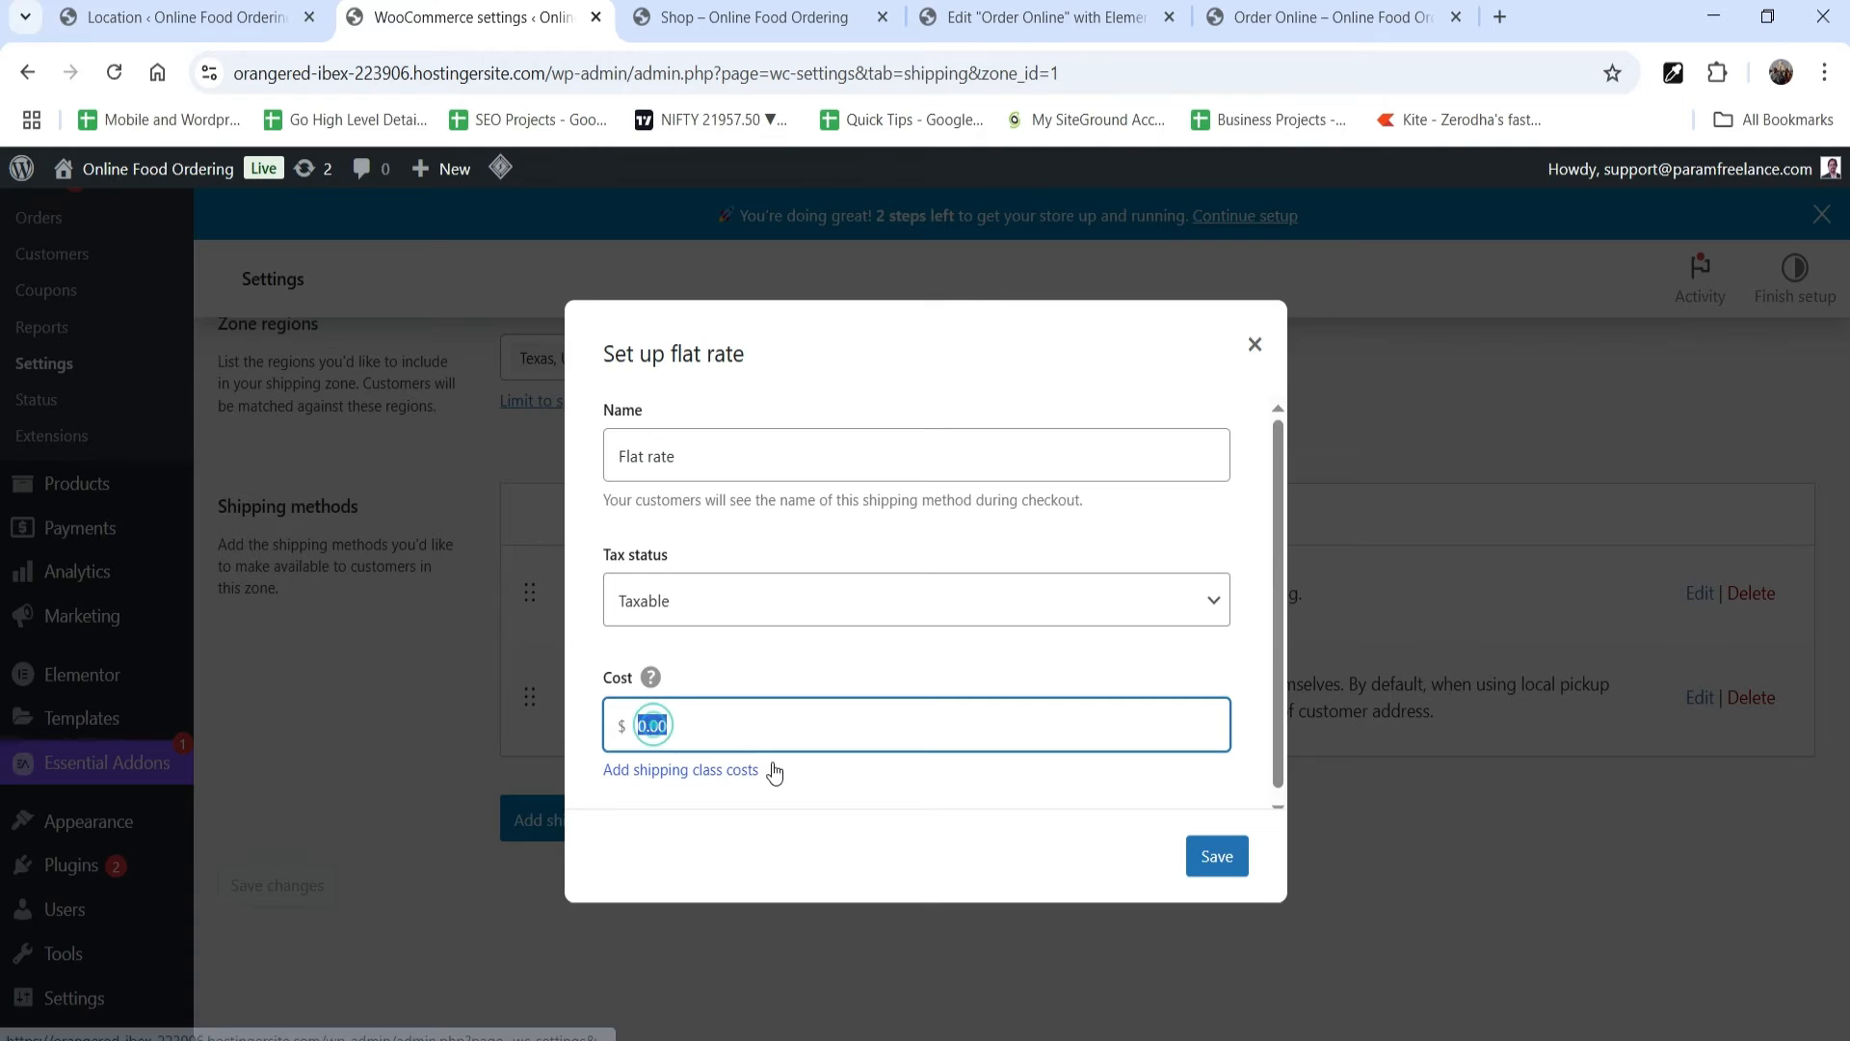
text(2.99)
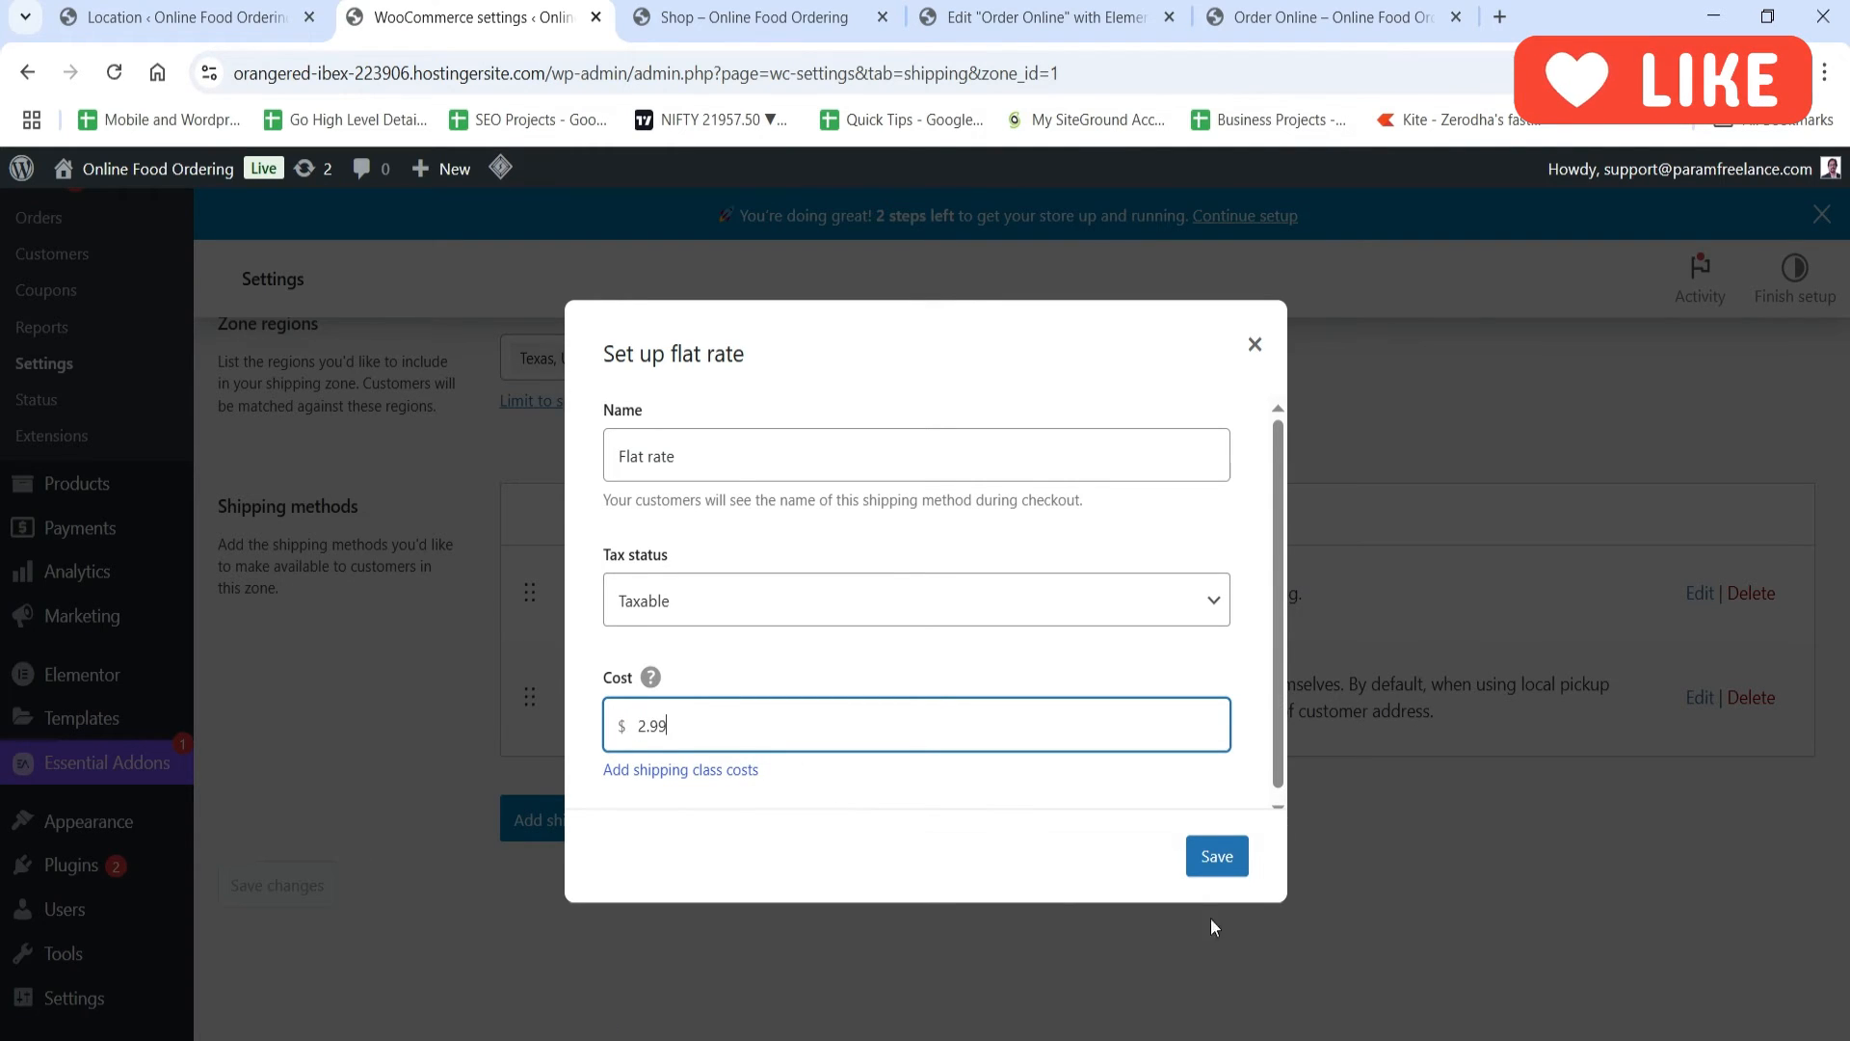
click(1239, 860)
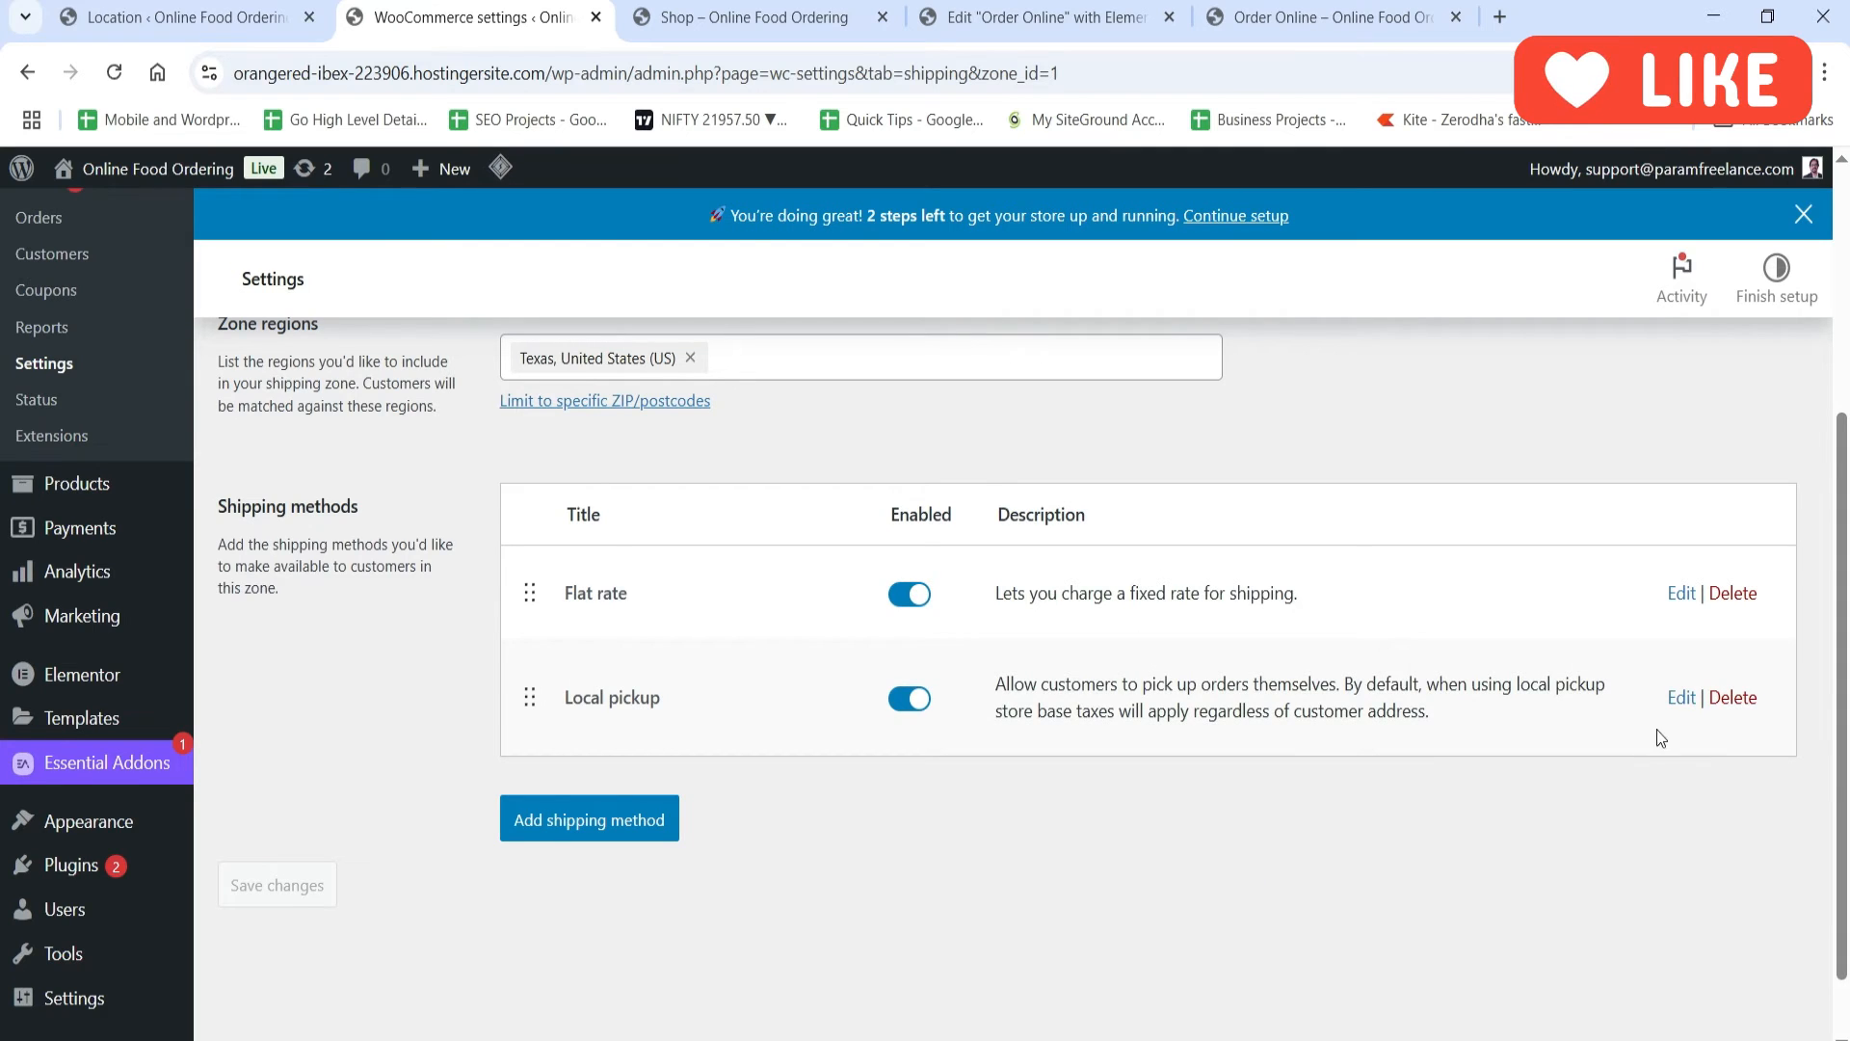
Step: Review the Local pickup method's name, tax status and cost settings in the Local zone, and close them without changes
click(1682, 698)
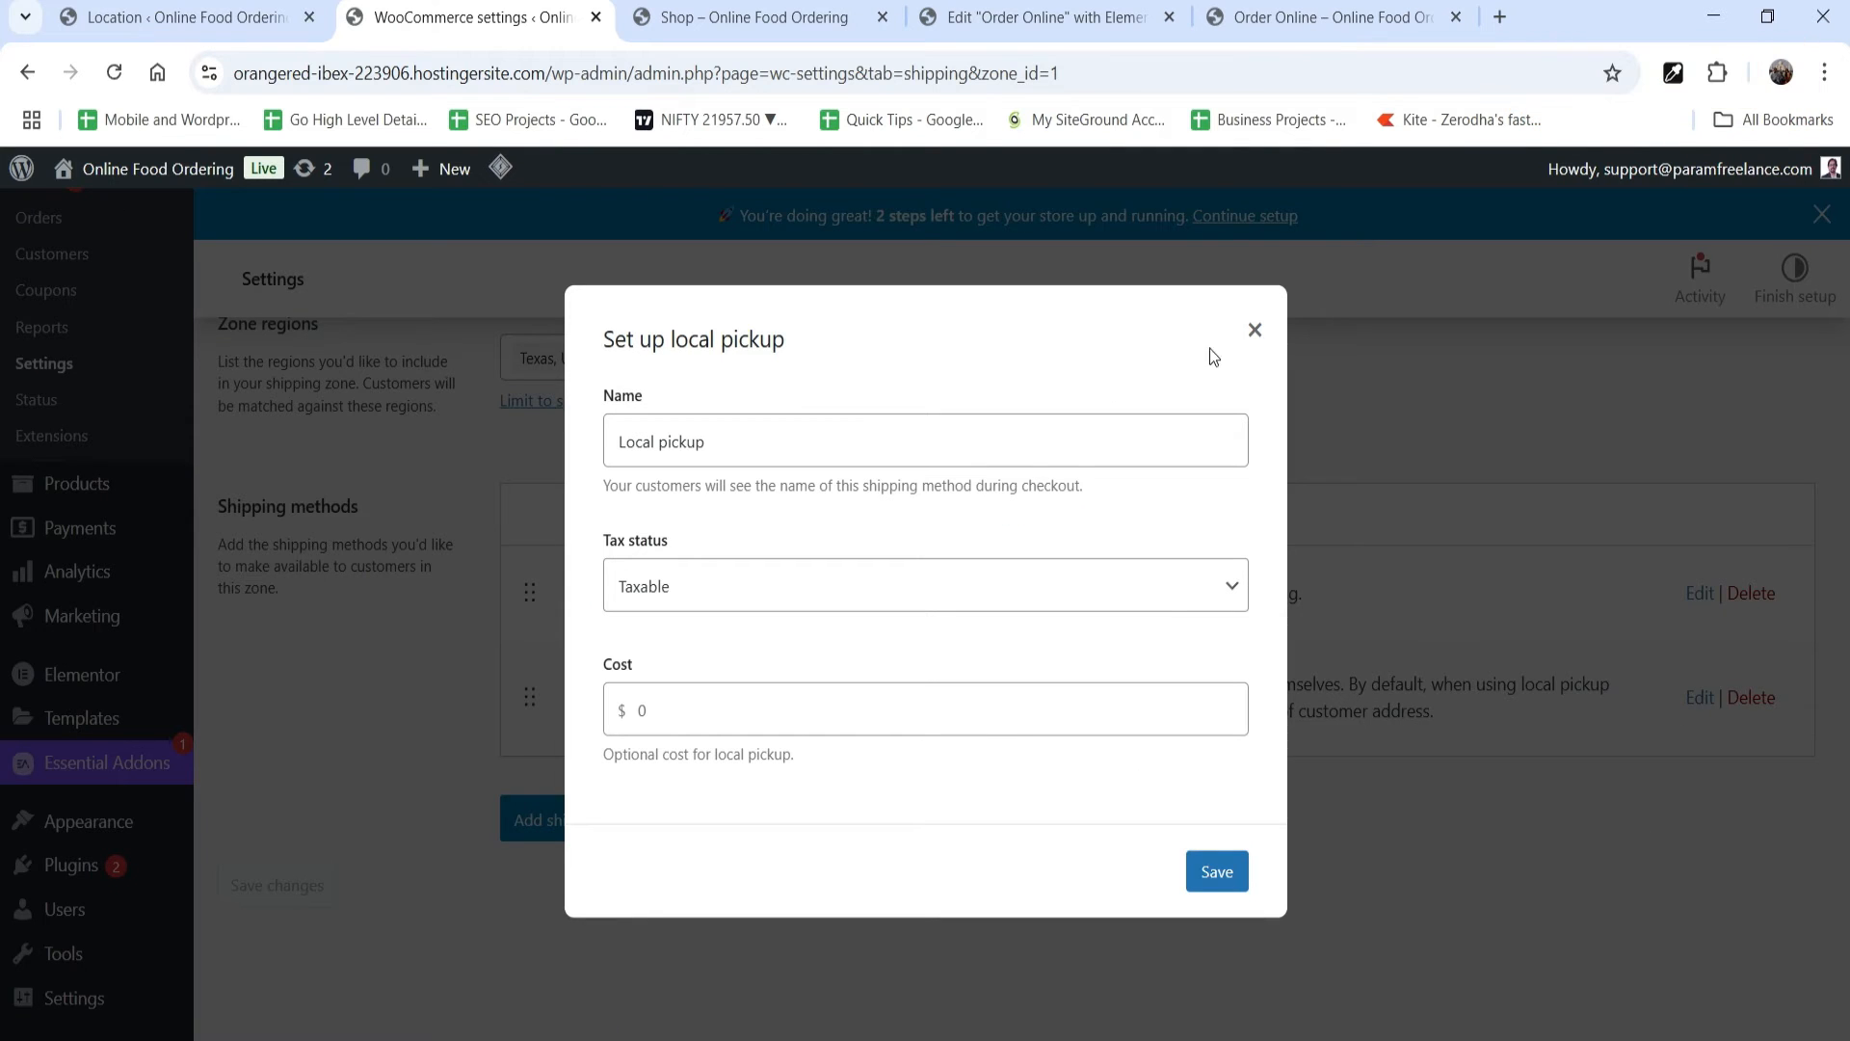
click(1253, 331)
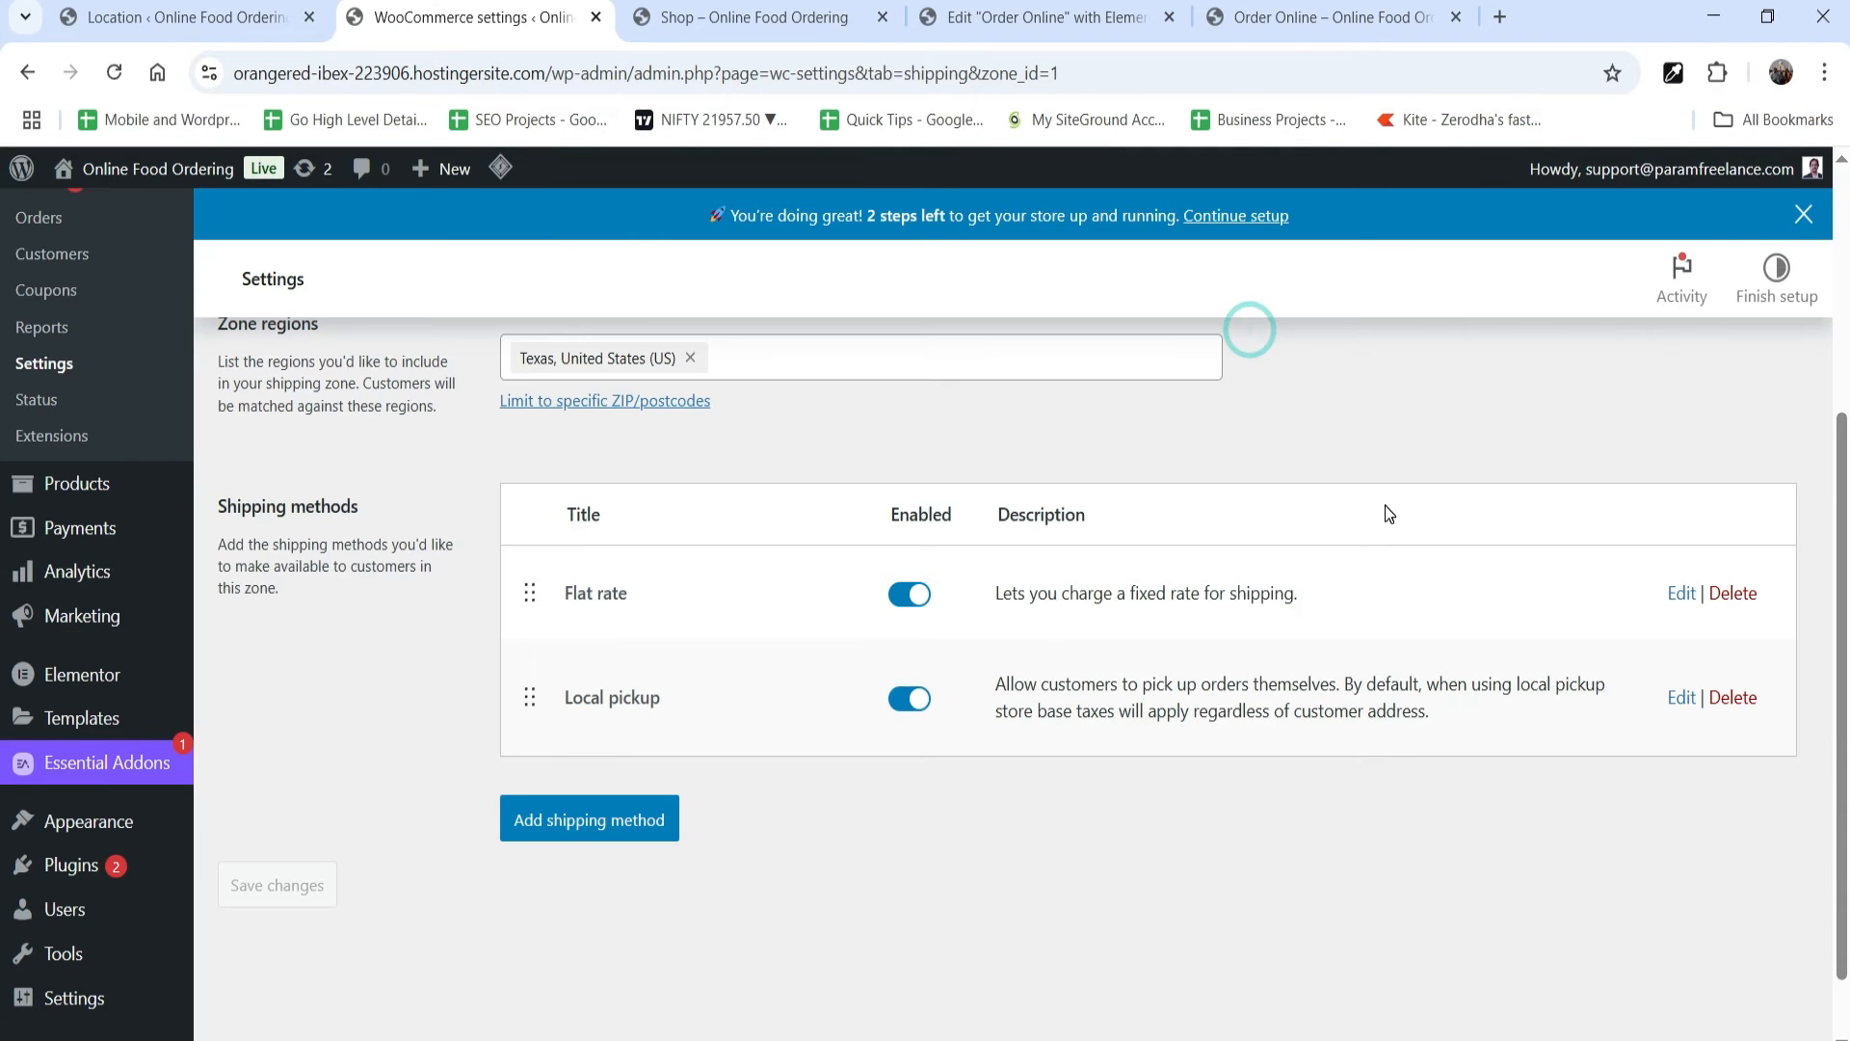
scroll(1079, 466, up, 4)
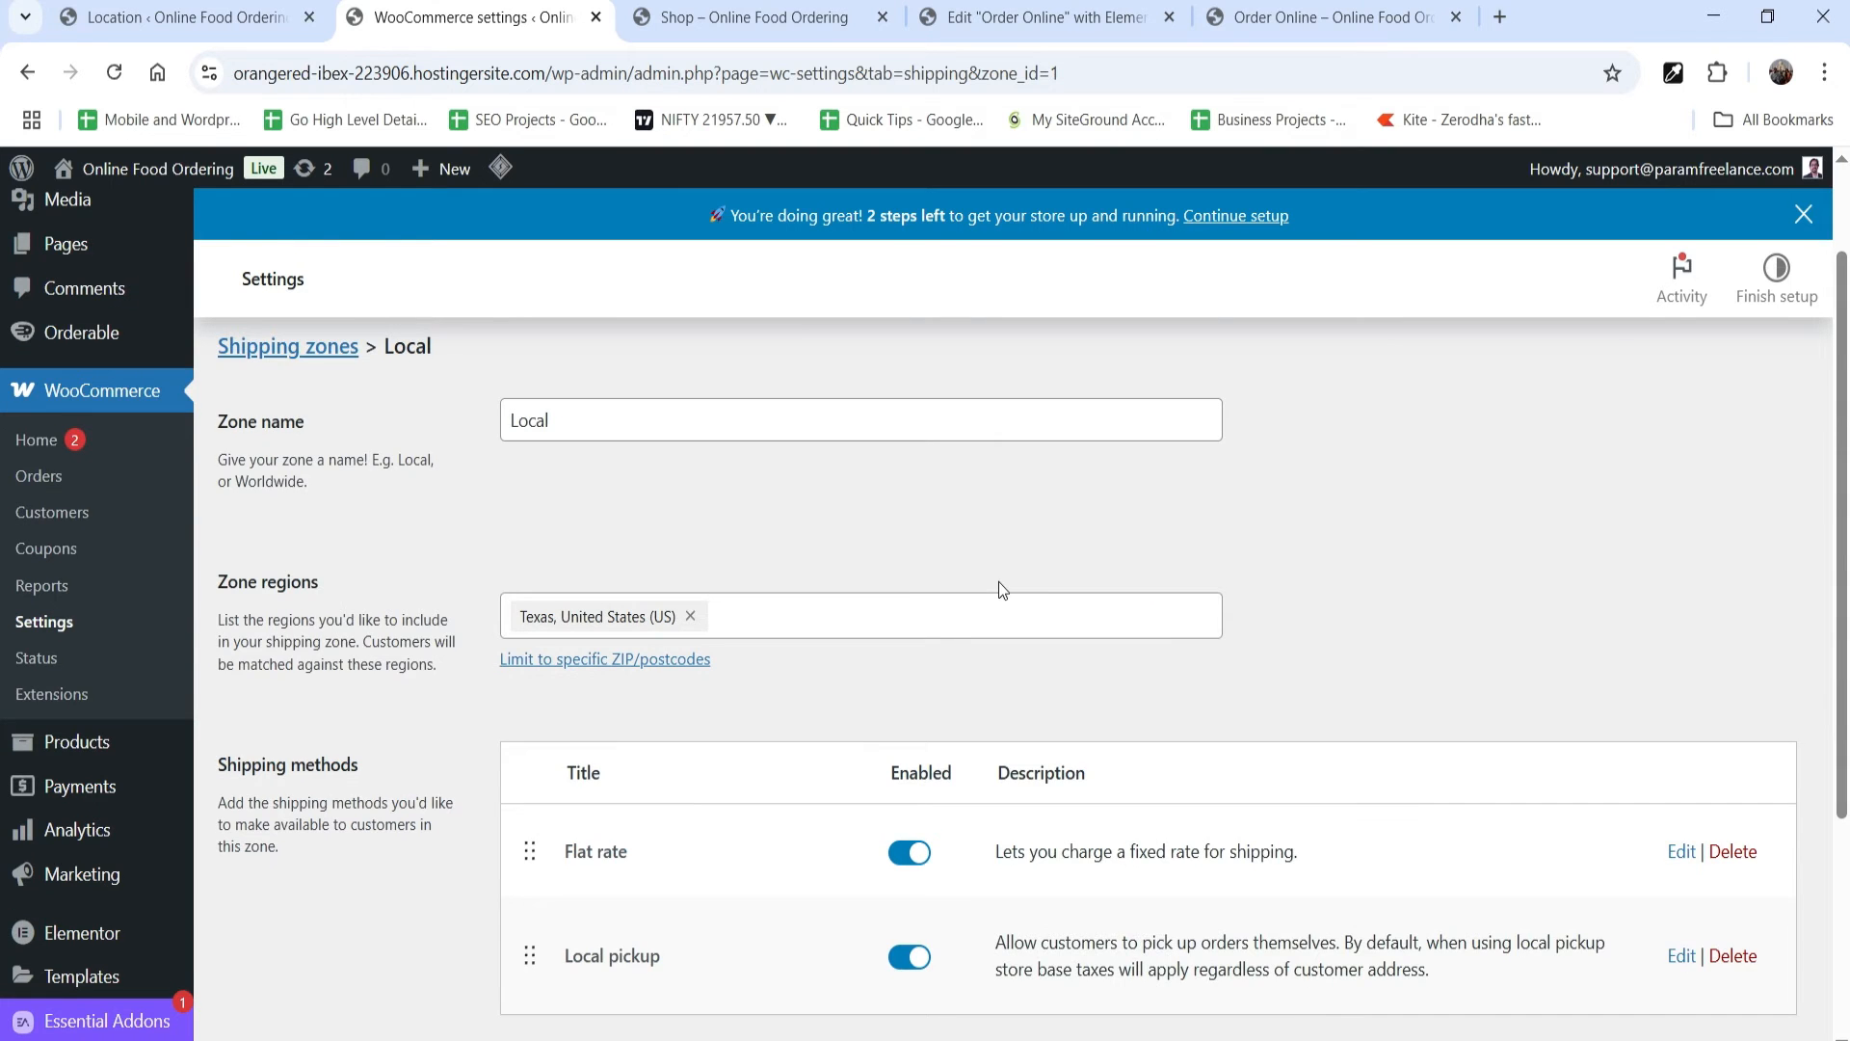
Step: Return to the Orderable Location page and assign the existing Local zone to the Delivery service hours
click(184, 16)
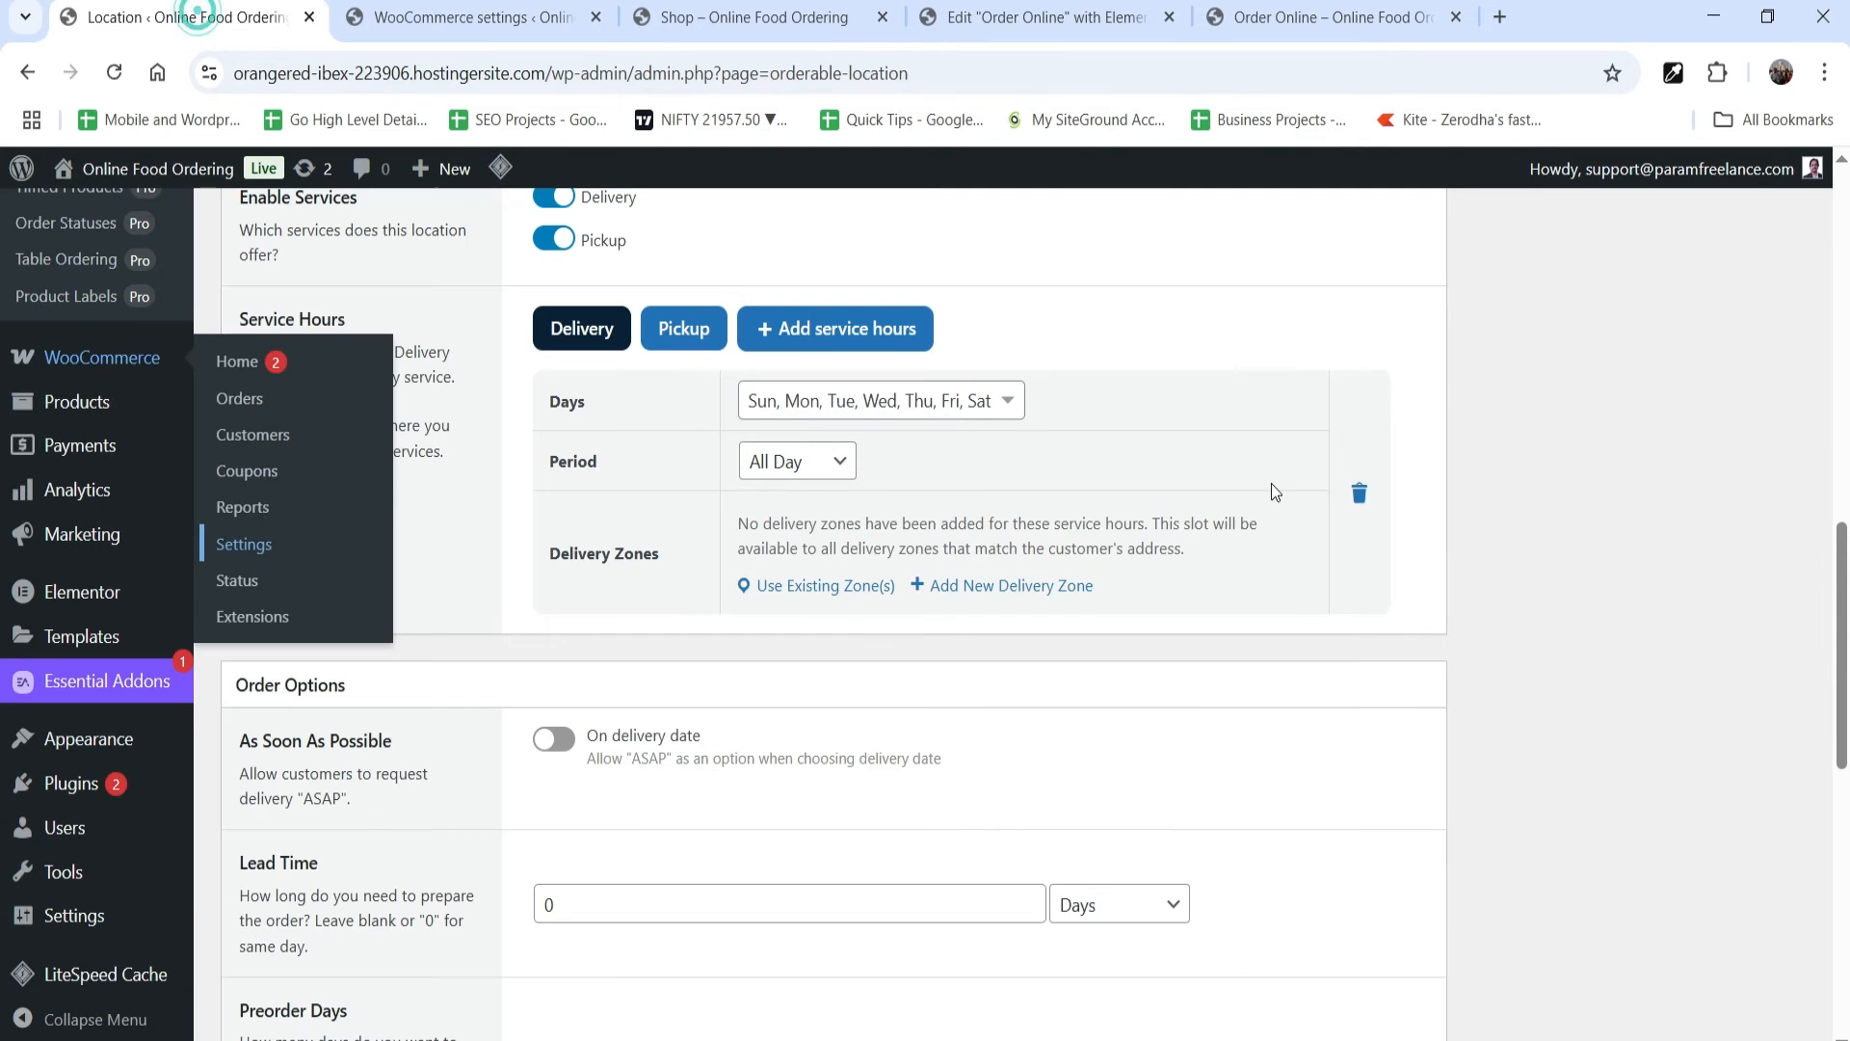
click(787, 589)
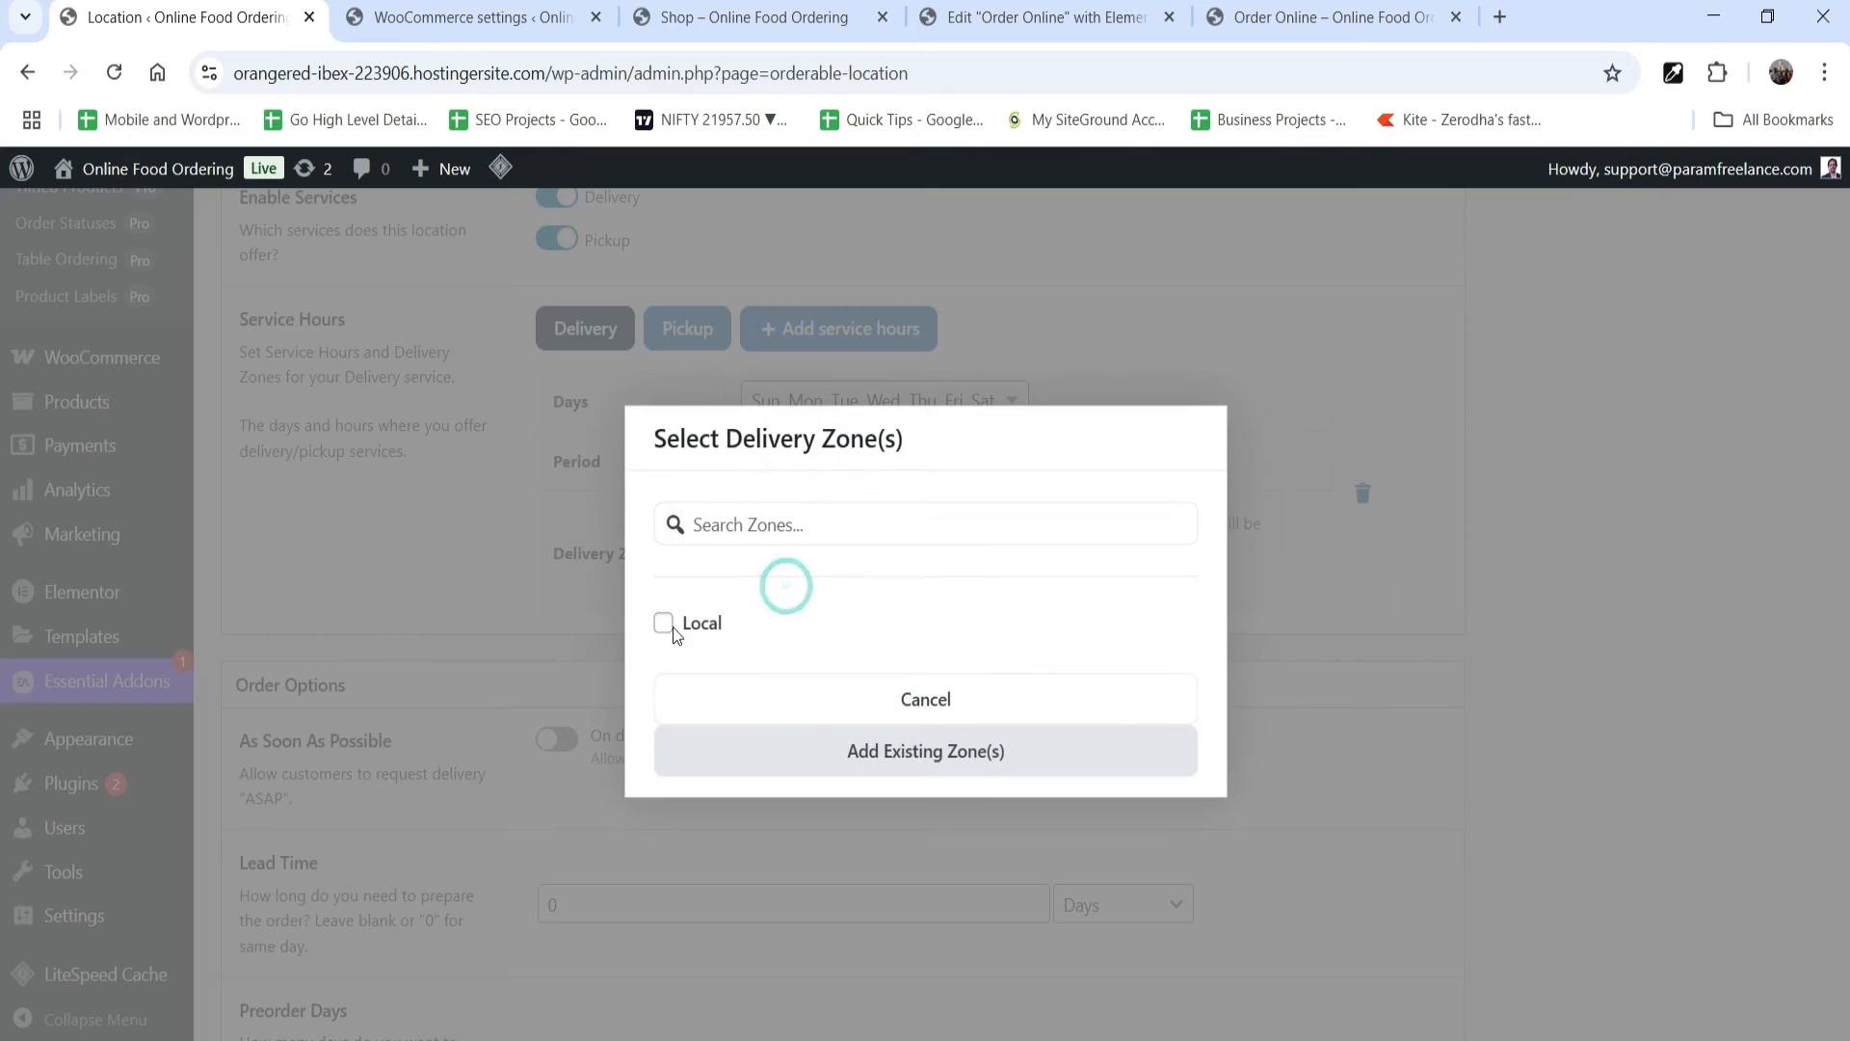
click(664, 625)
click(933, 759)
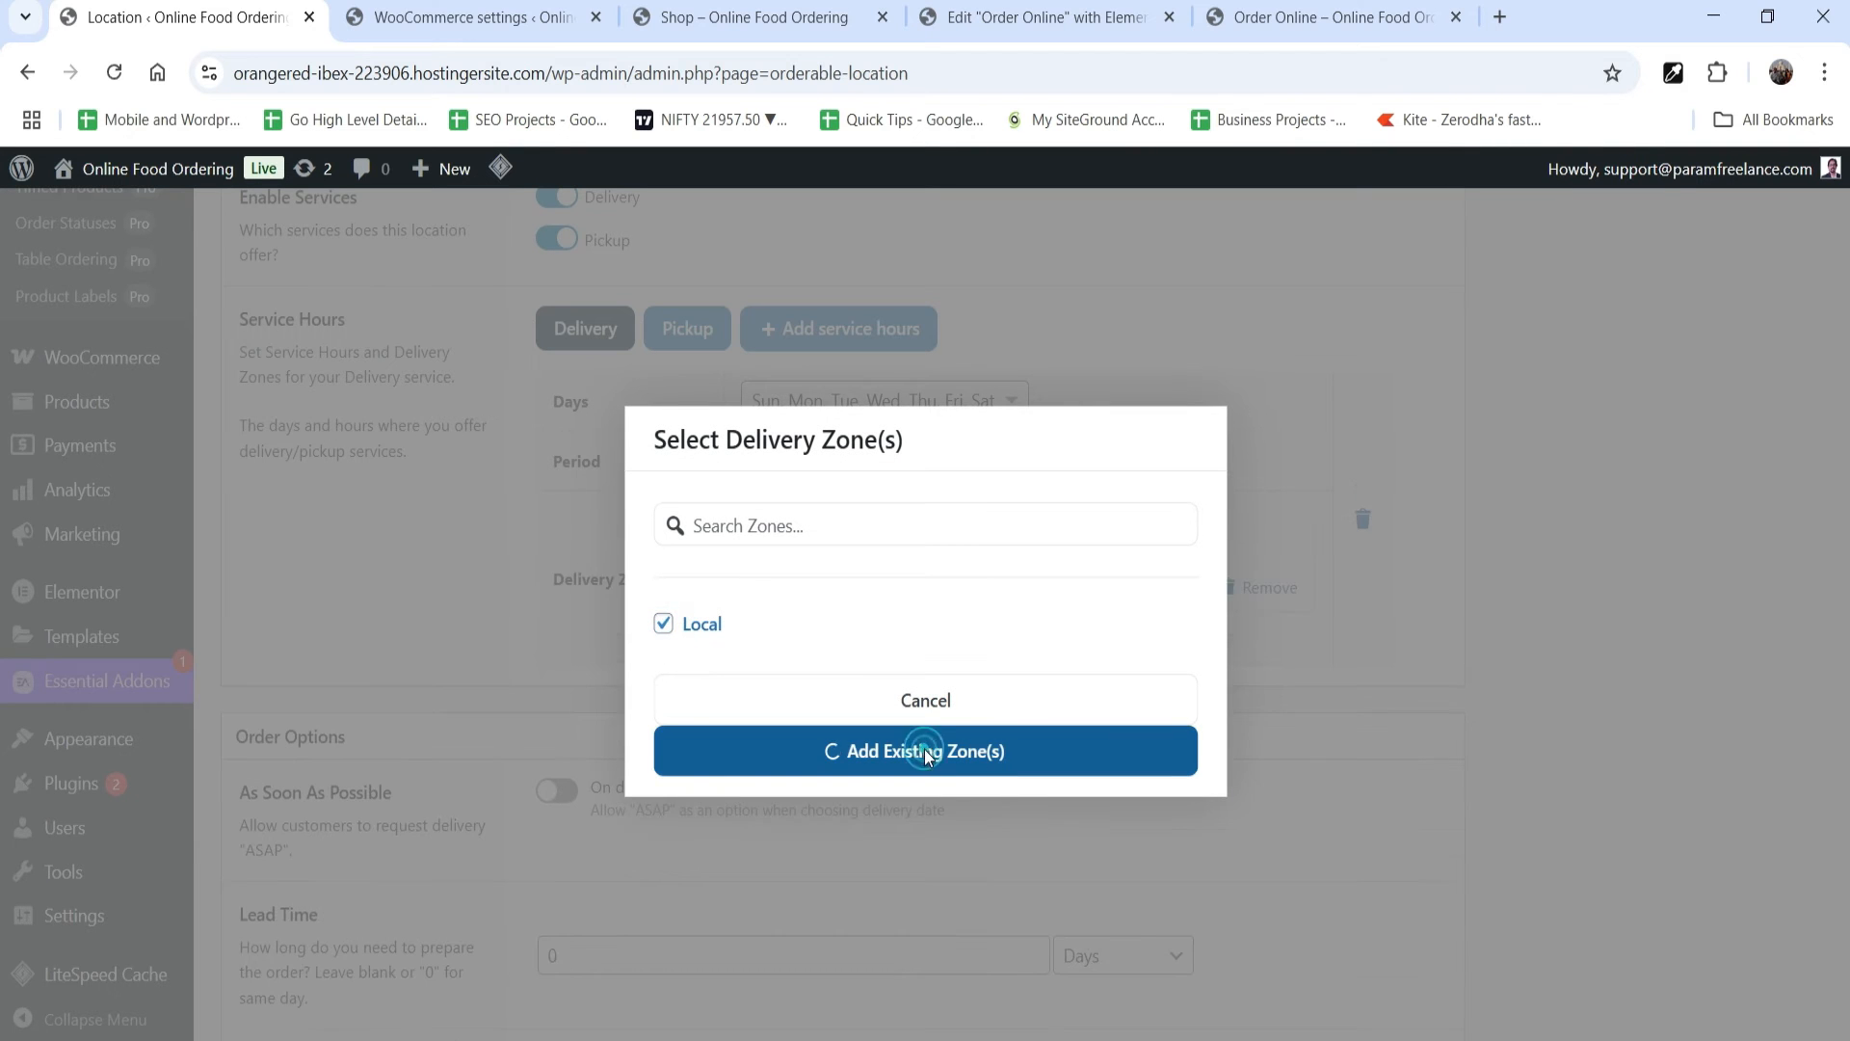
Step: Enable the As Soon As Possible option on the delivery date in the Order Options
scroll(1690, 558, down, 4)
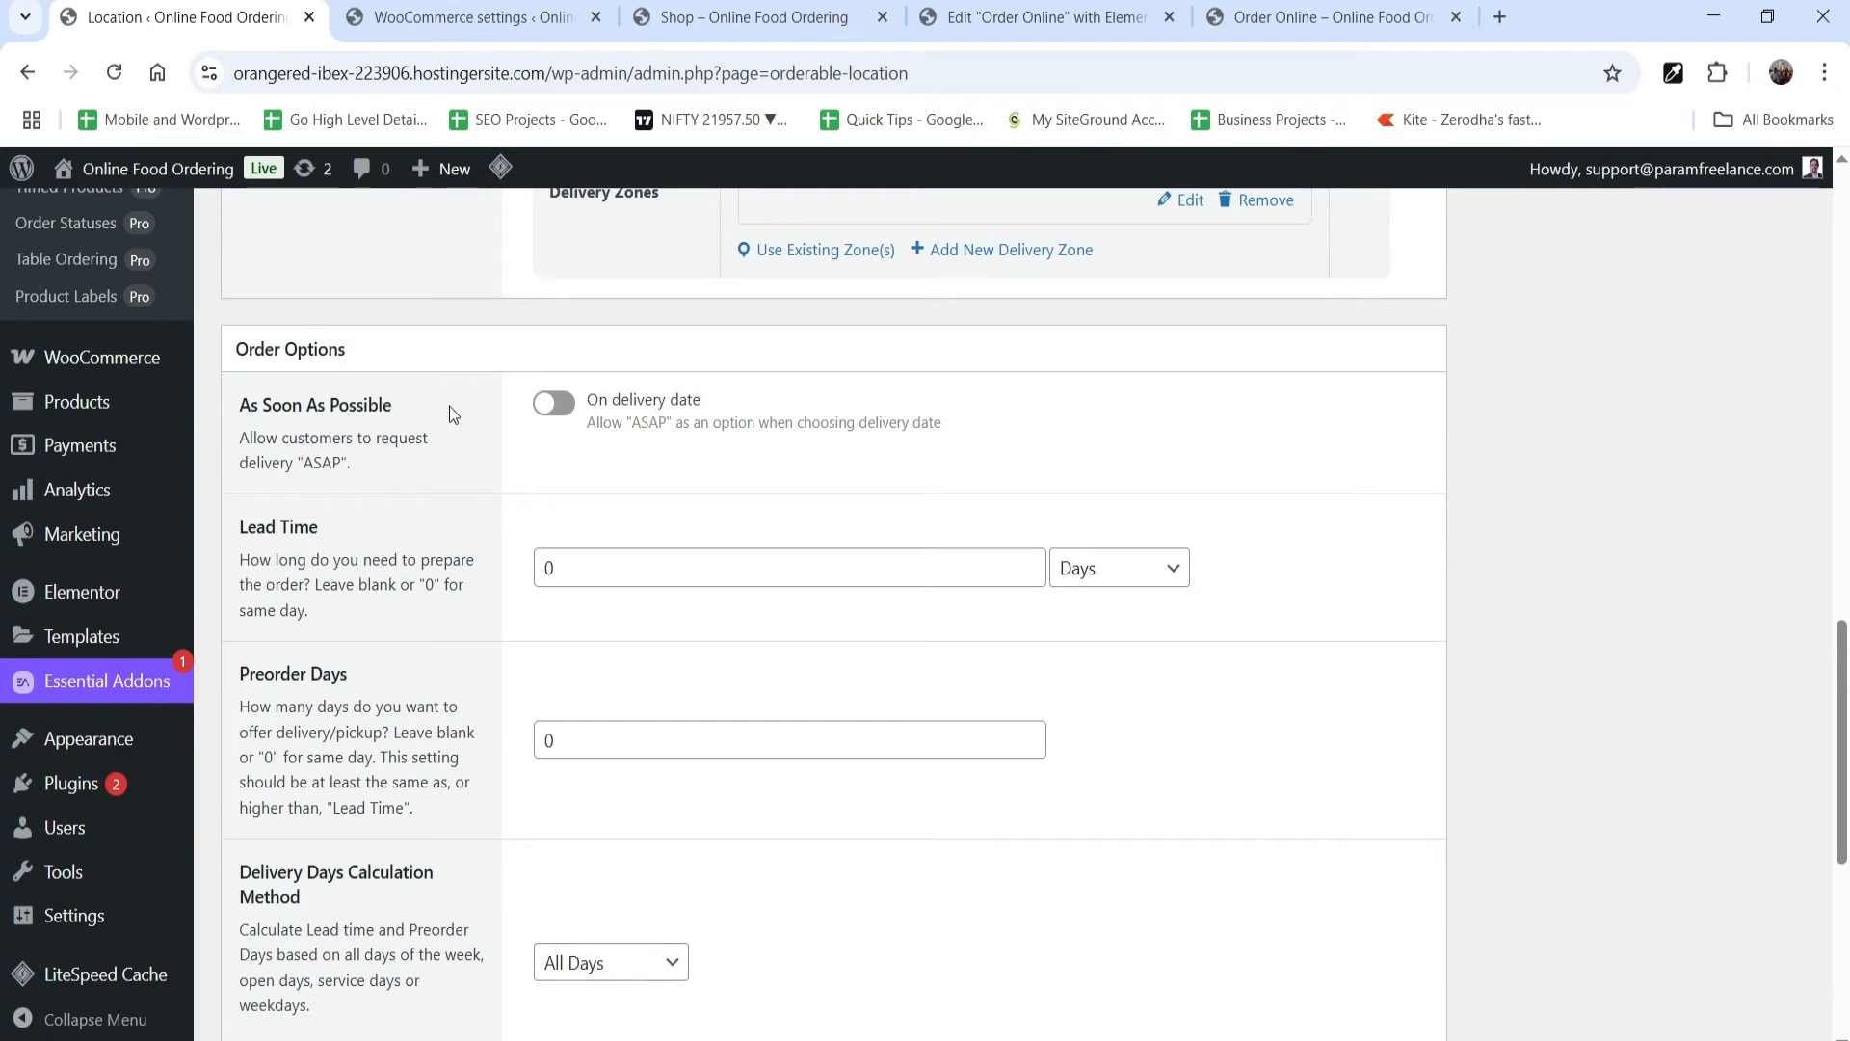
click(559, 405)
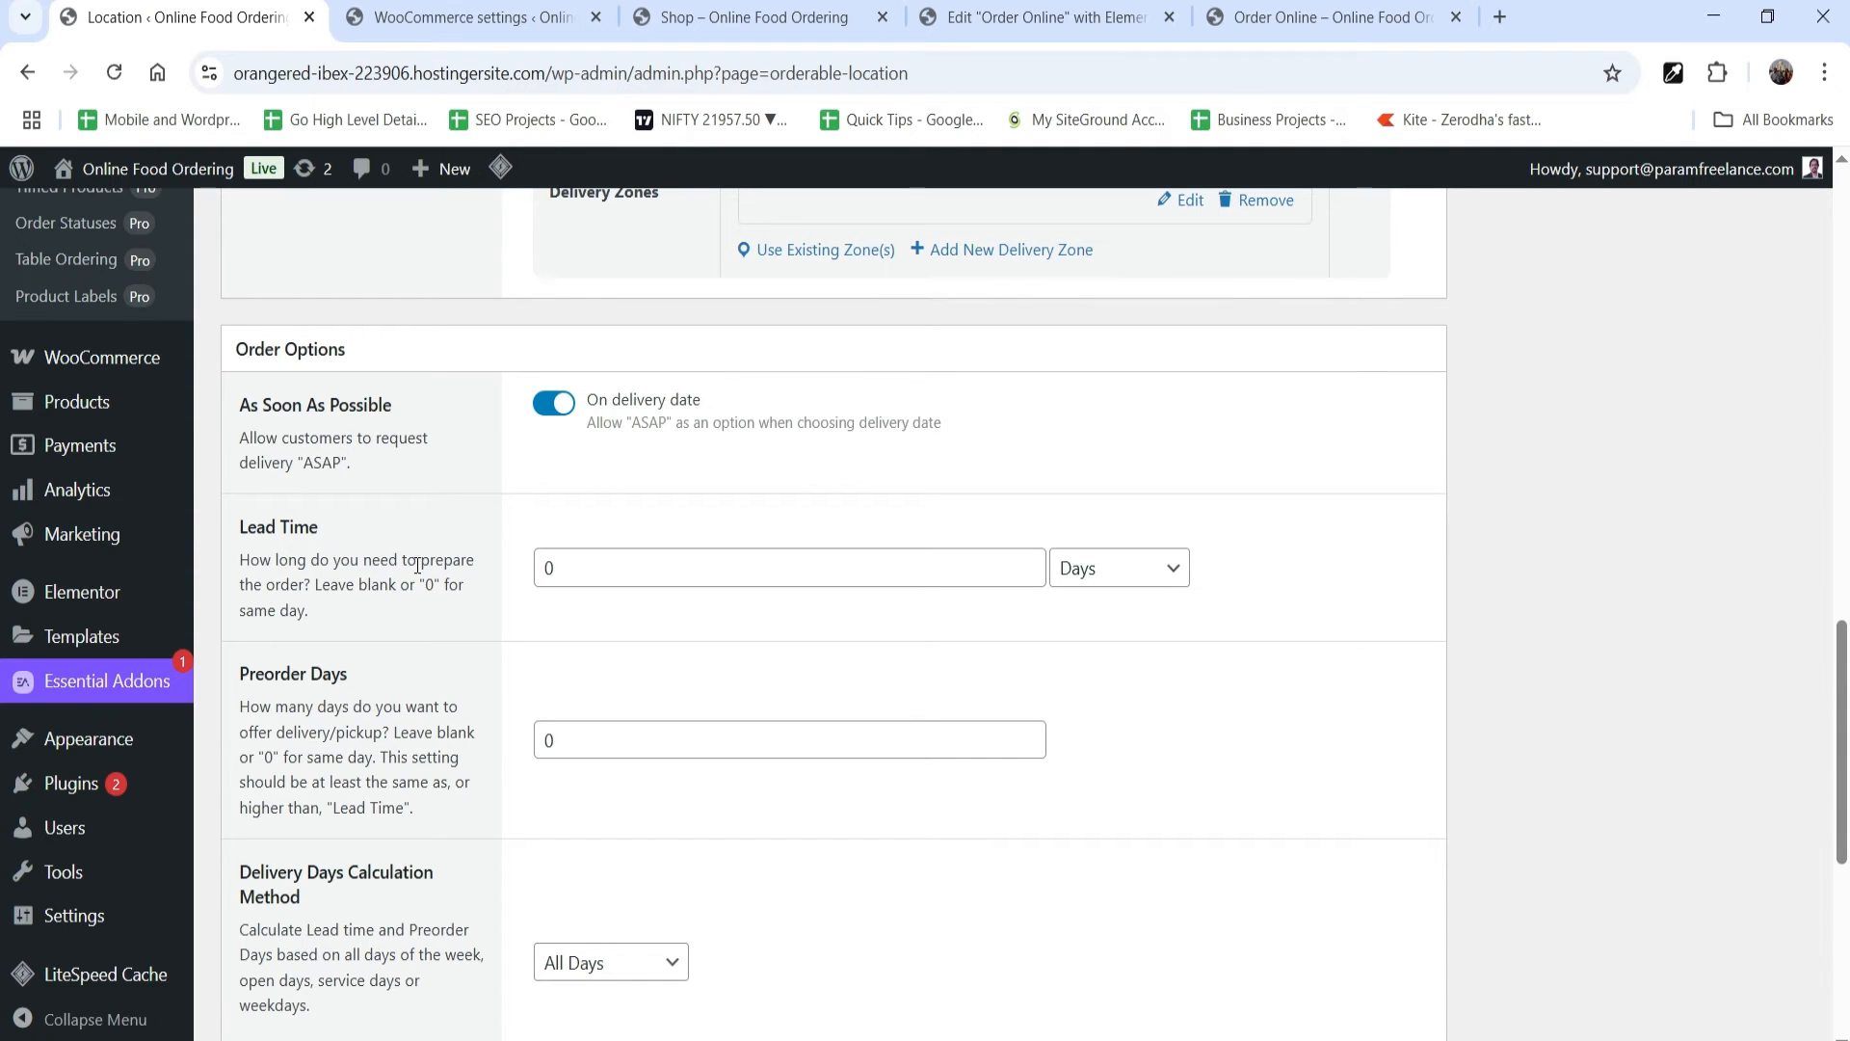
click(341, 566)
Step: Check the choices for the Delivery Days Calculation Method and keep All Days
scroll(371, 644, down, 4)
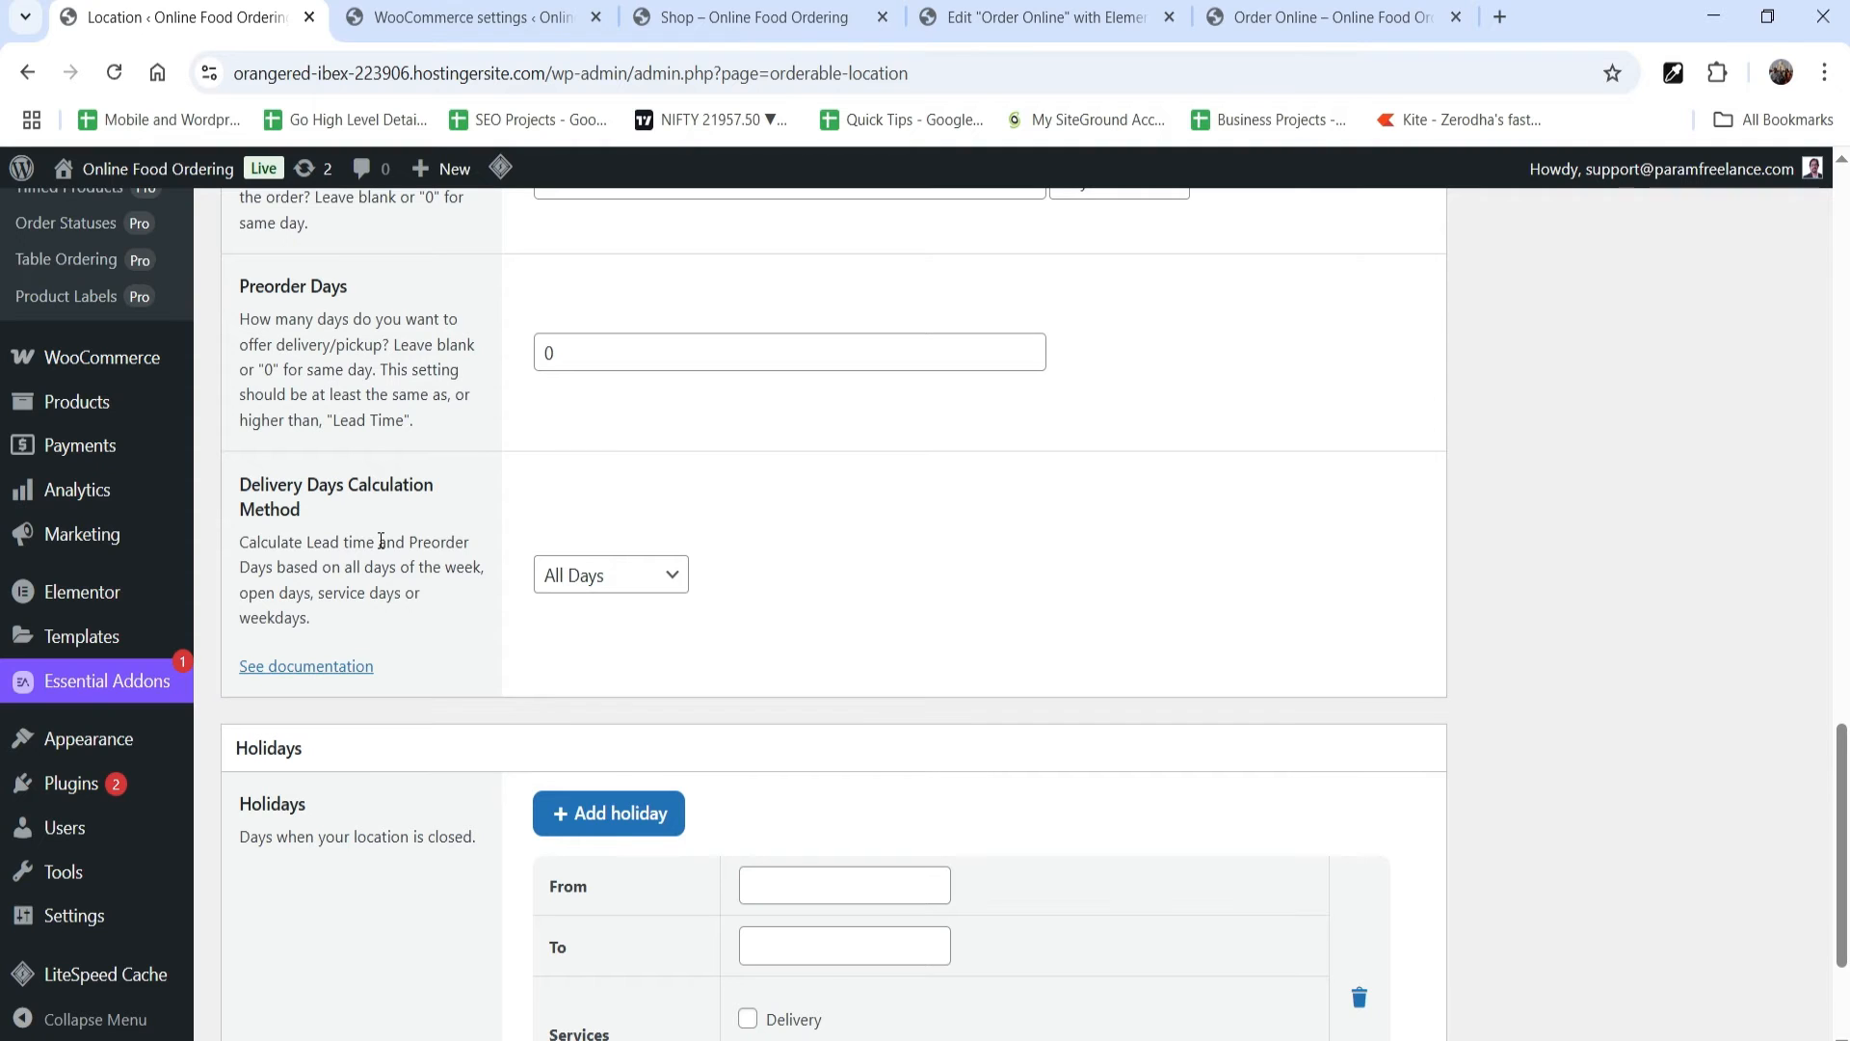
click(638, 582)
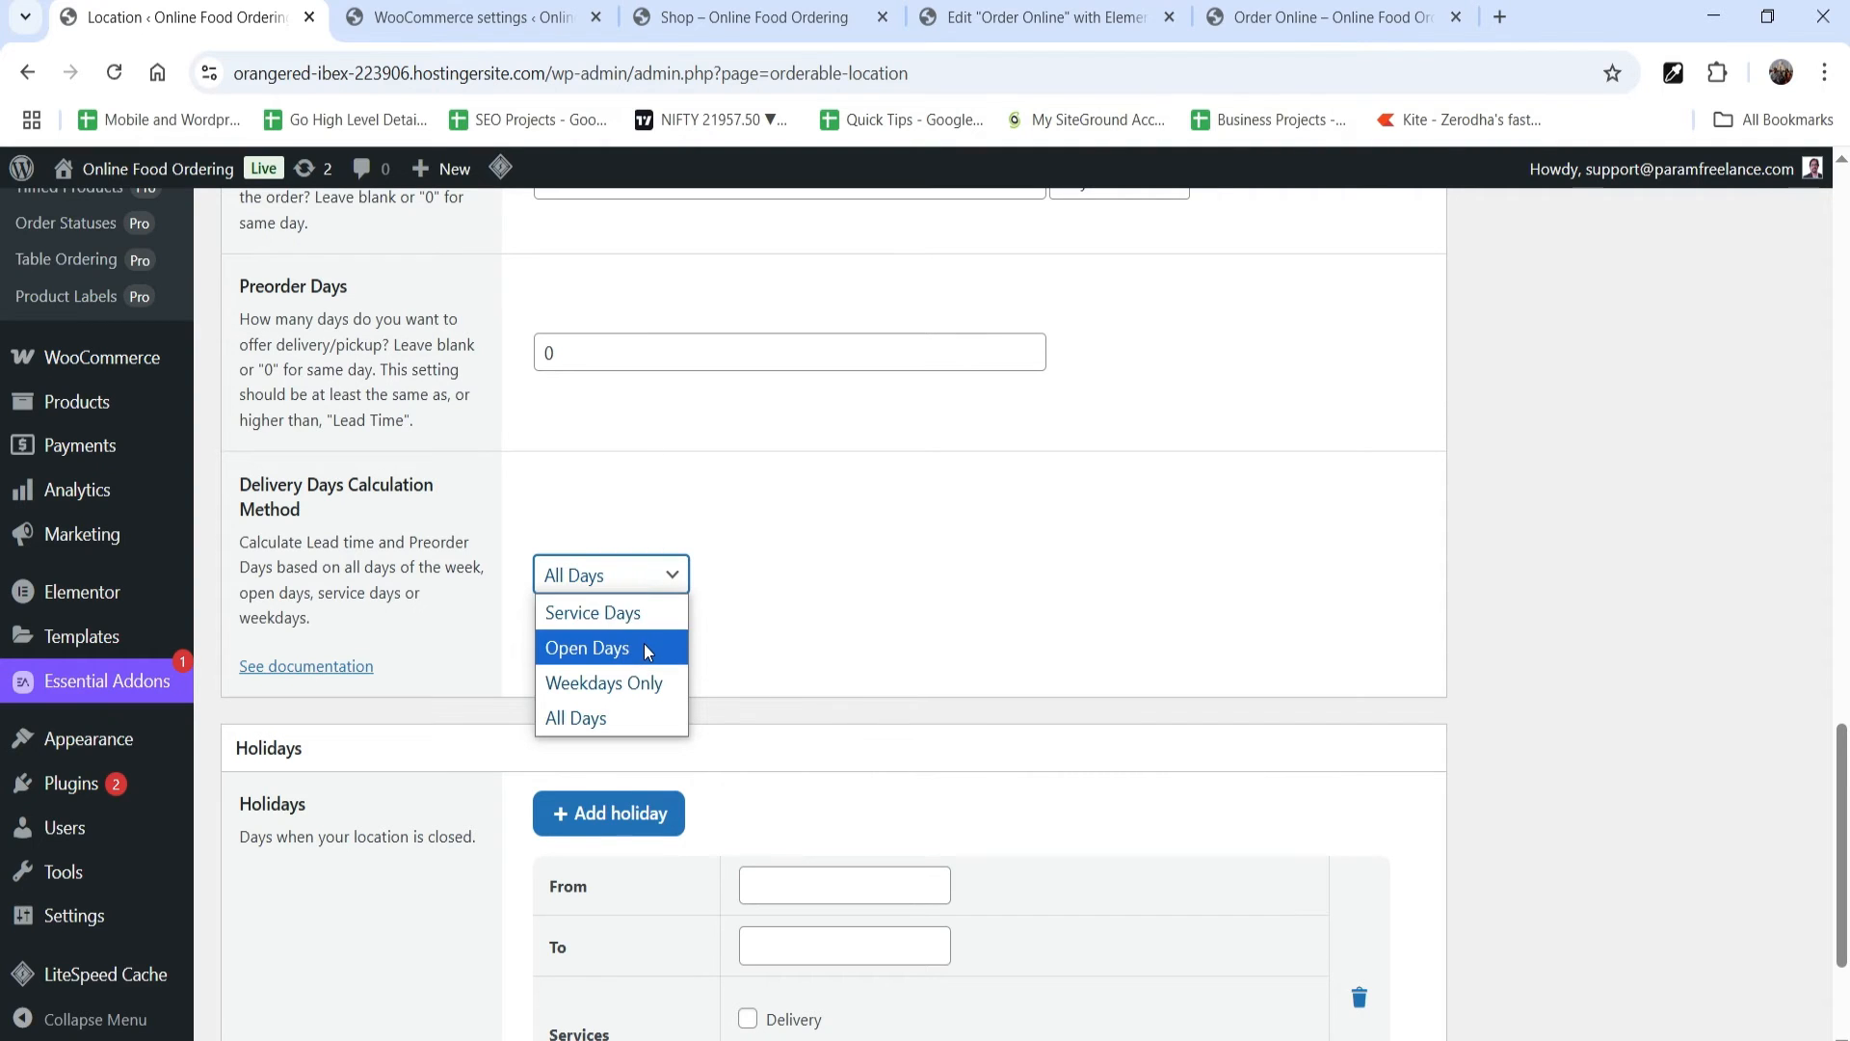
click(645, 715)
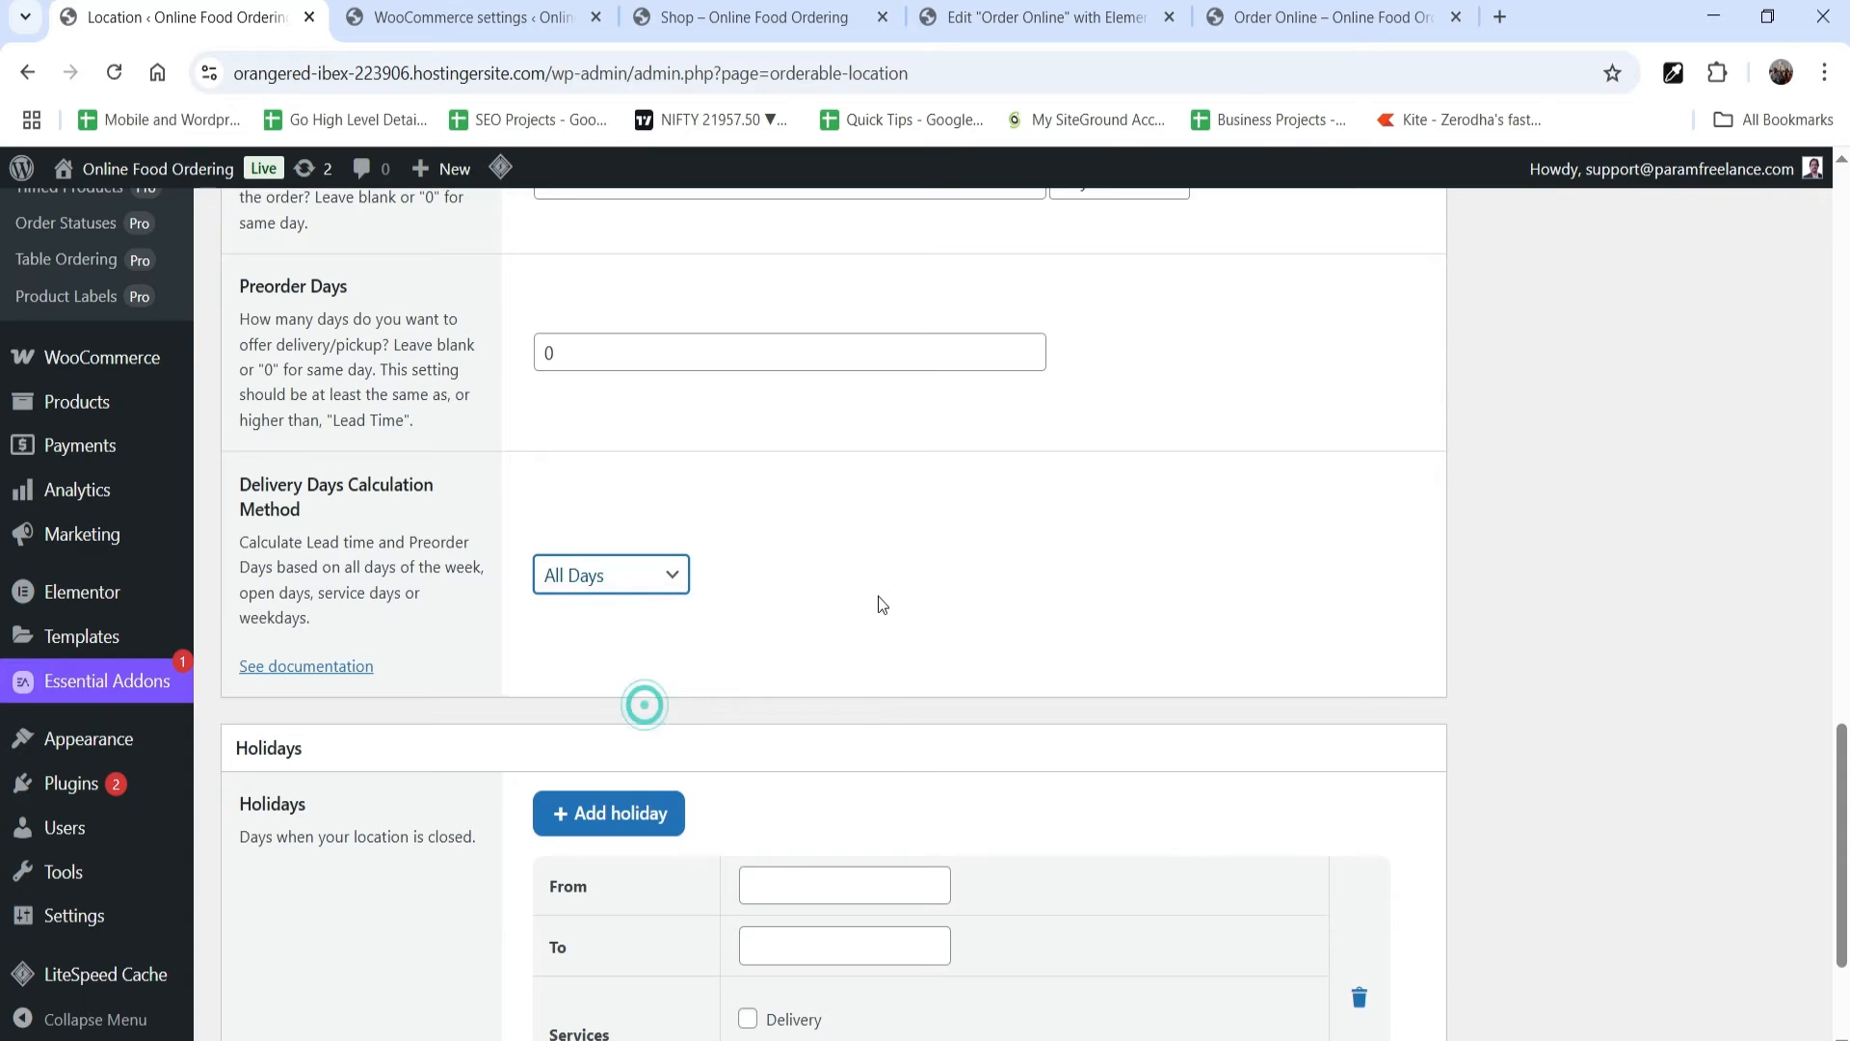
Step: Check the Holidays date selection without adding a holiday, and save the location settings
scroll(901, 597, down, 2)
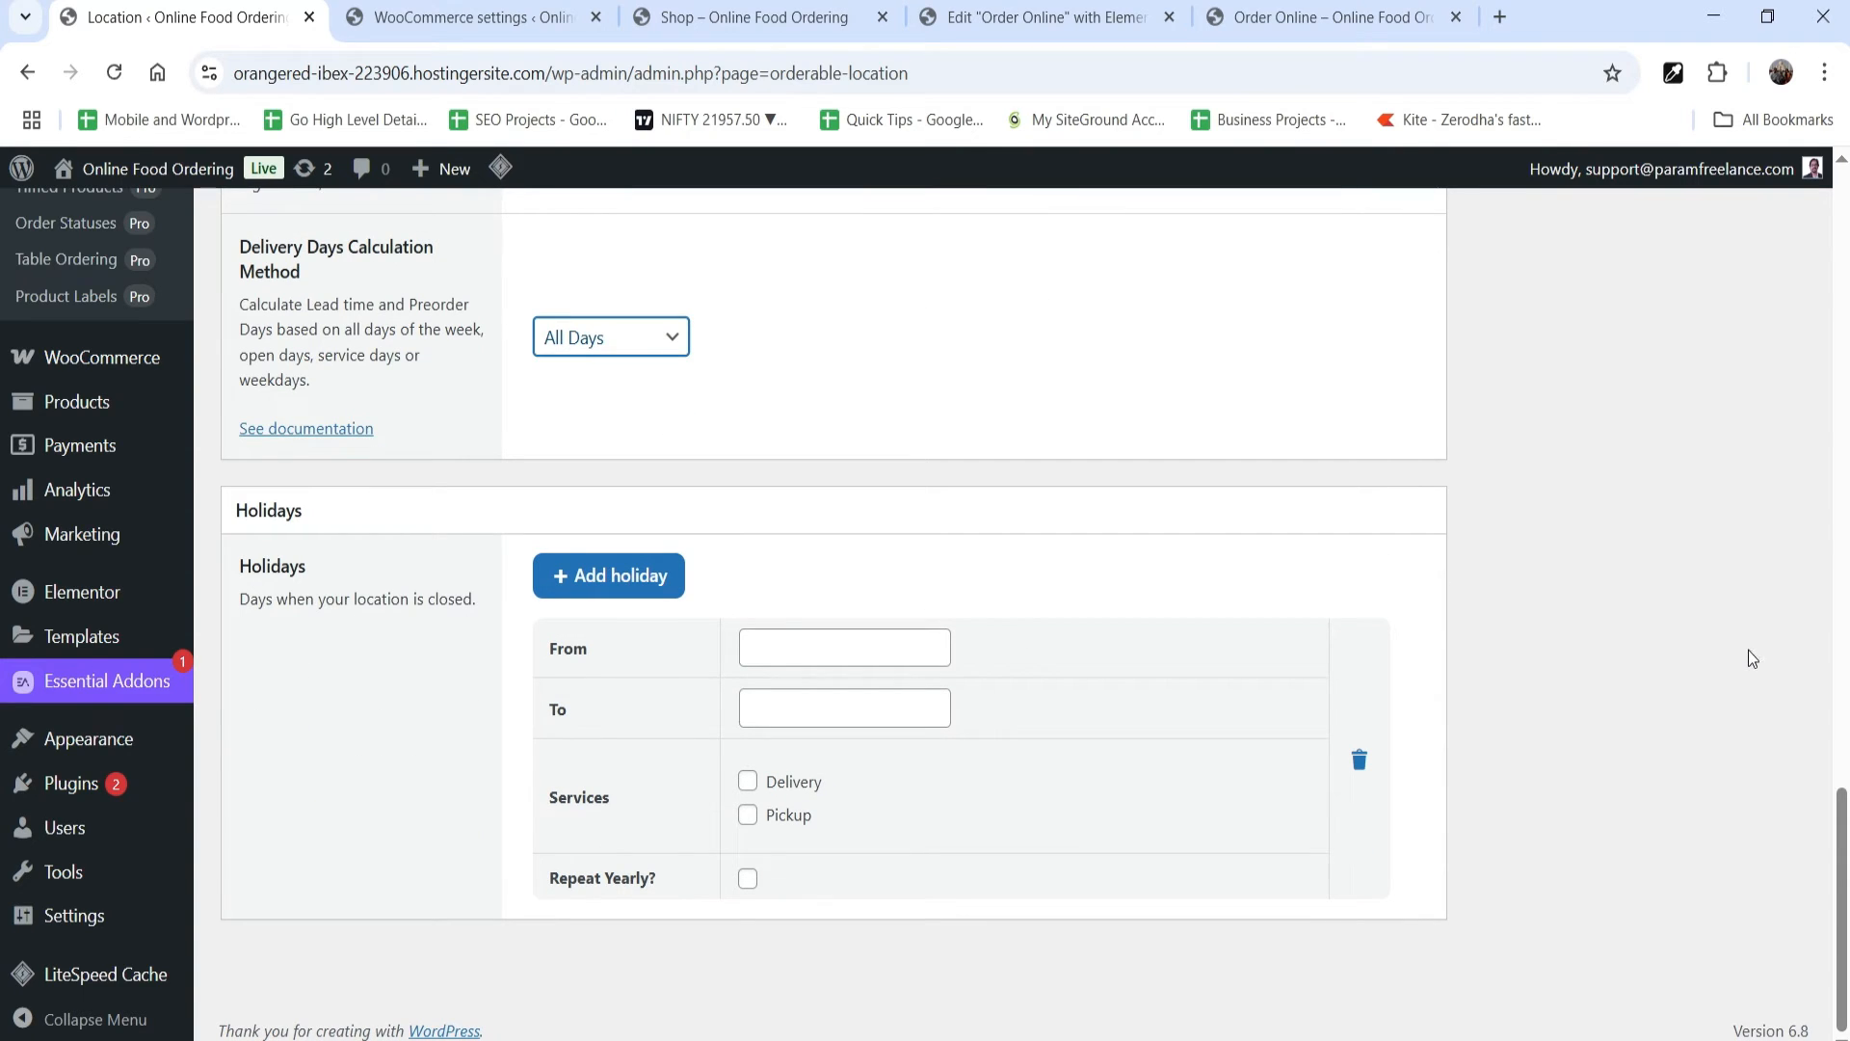
click(796, 661)
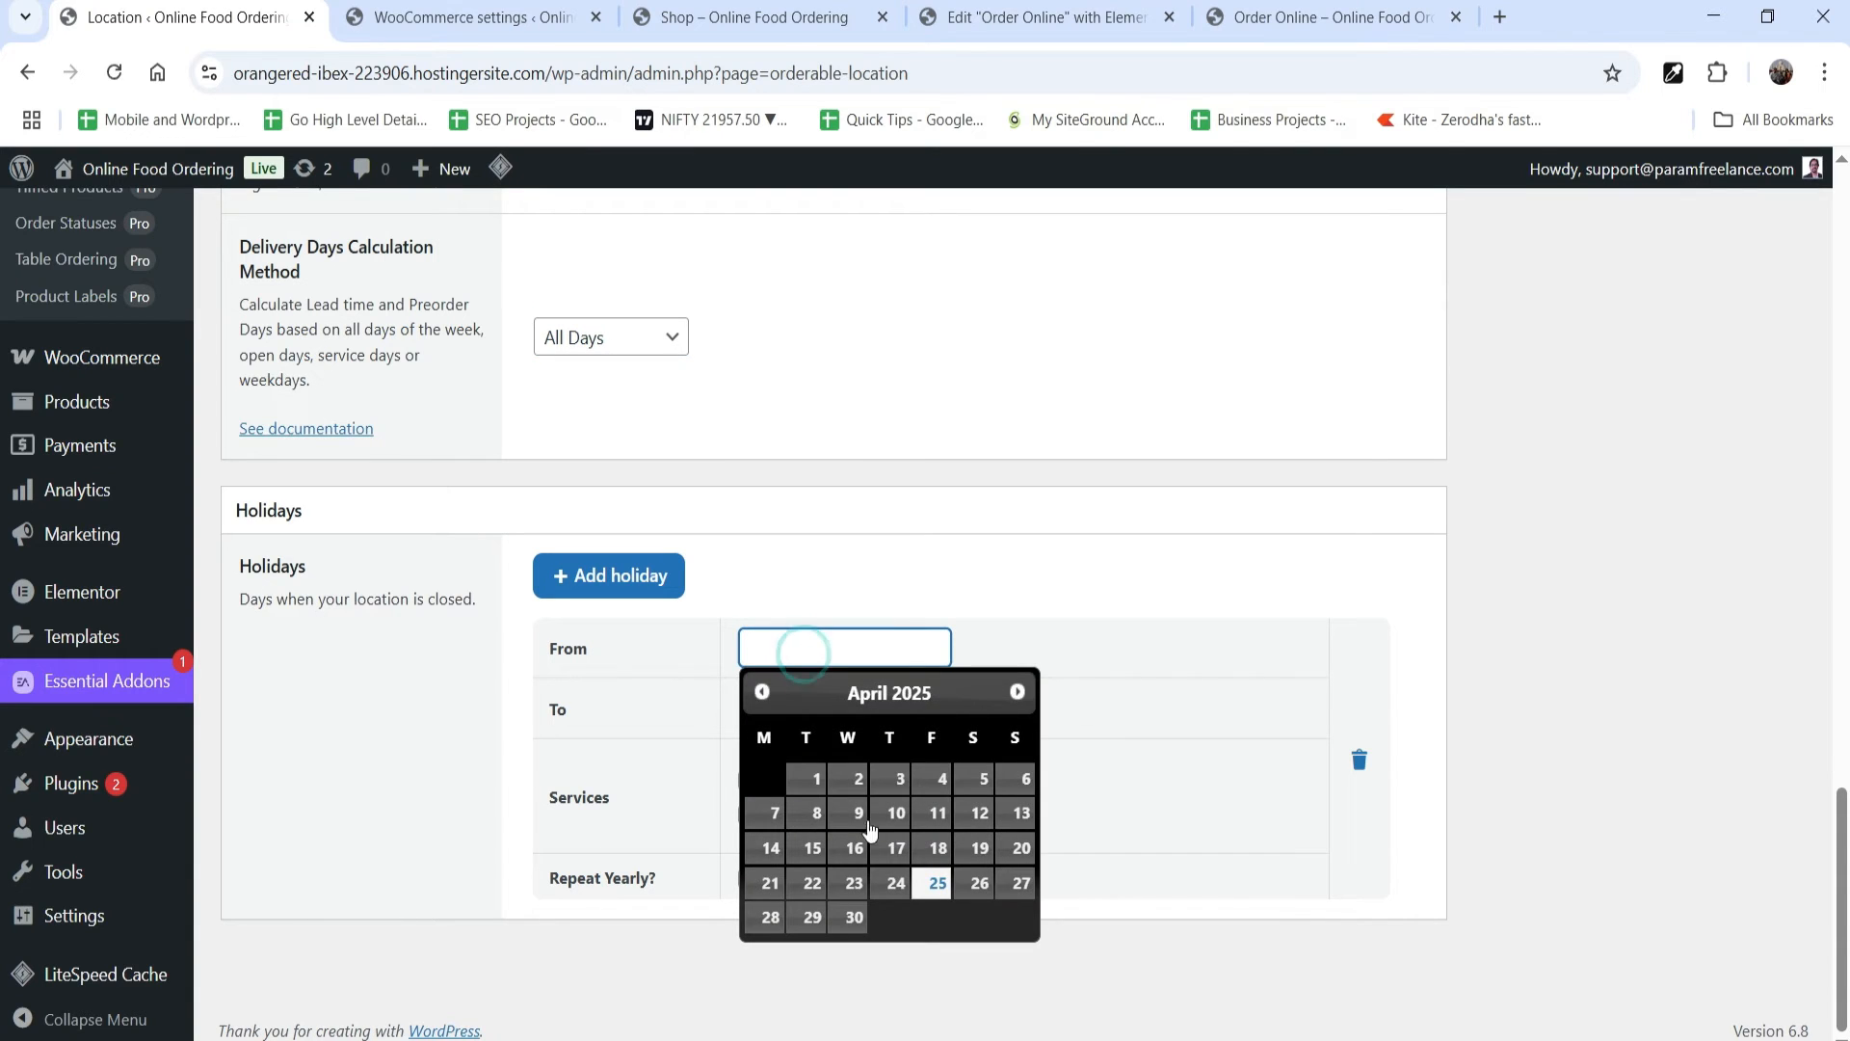
click(1543, 731)
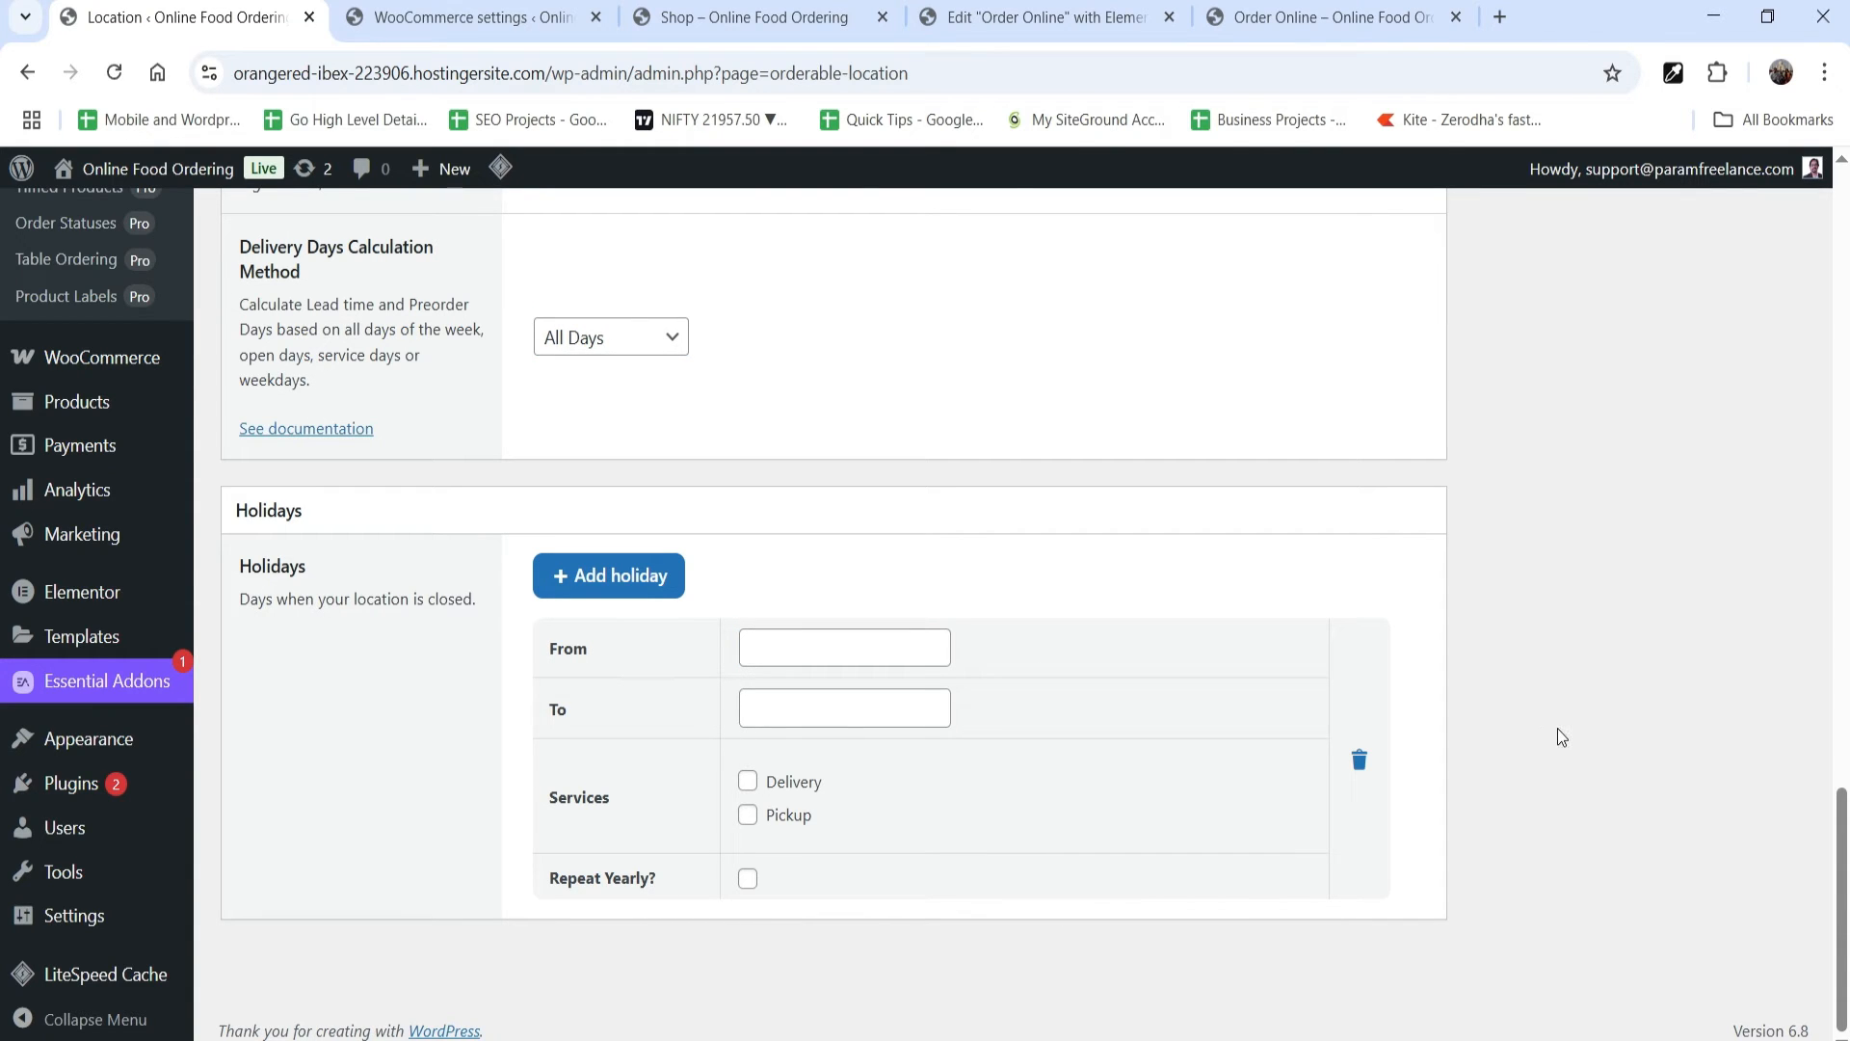
scroll(1627, 661, up, 20)
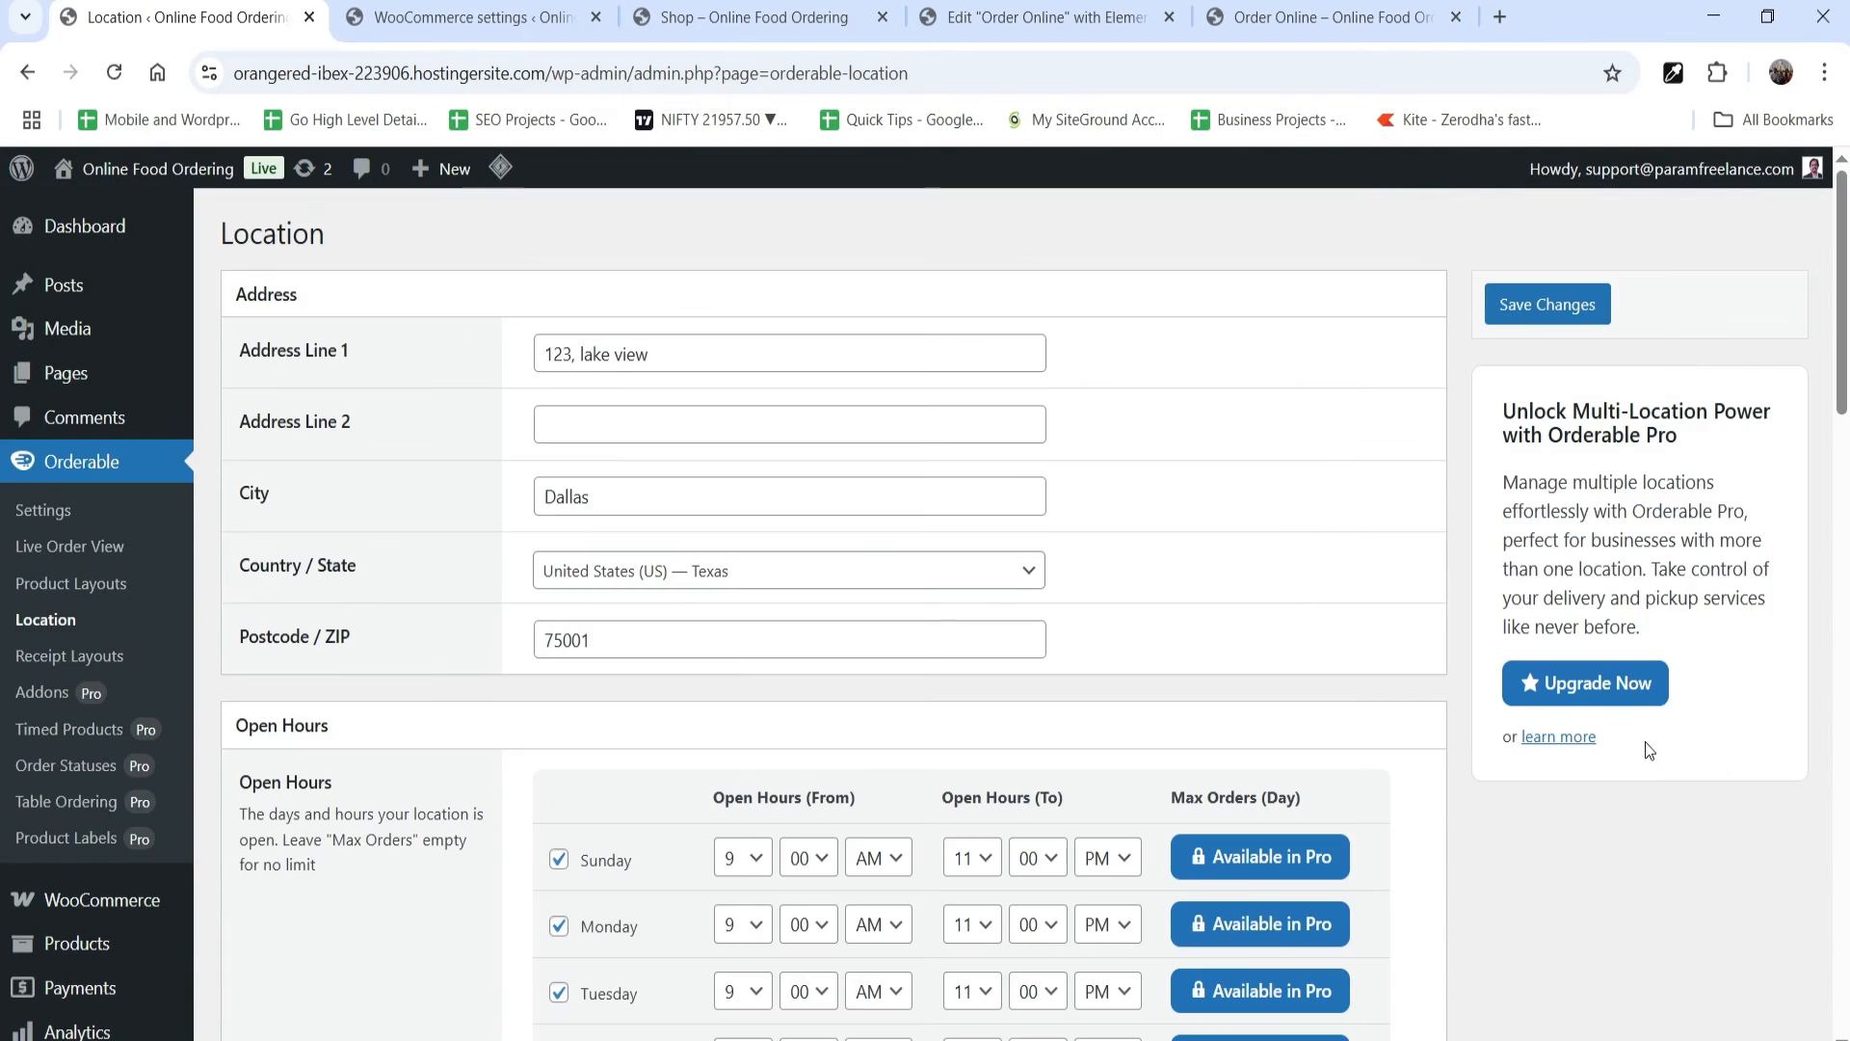
click(1547, 305)
Step: Review the Delivery Driver and Order Confirmation receipt layouts, and return to the Orderable settings
click(89, 660)
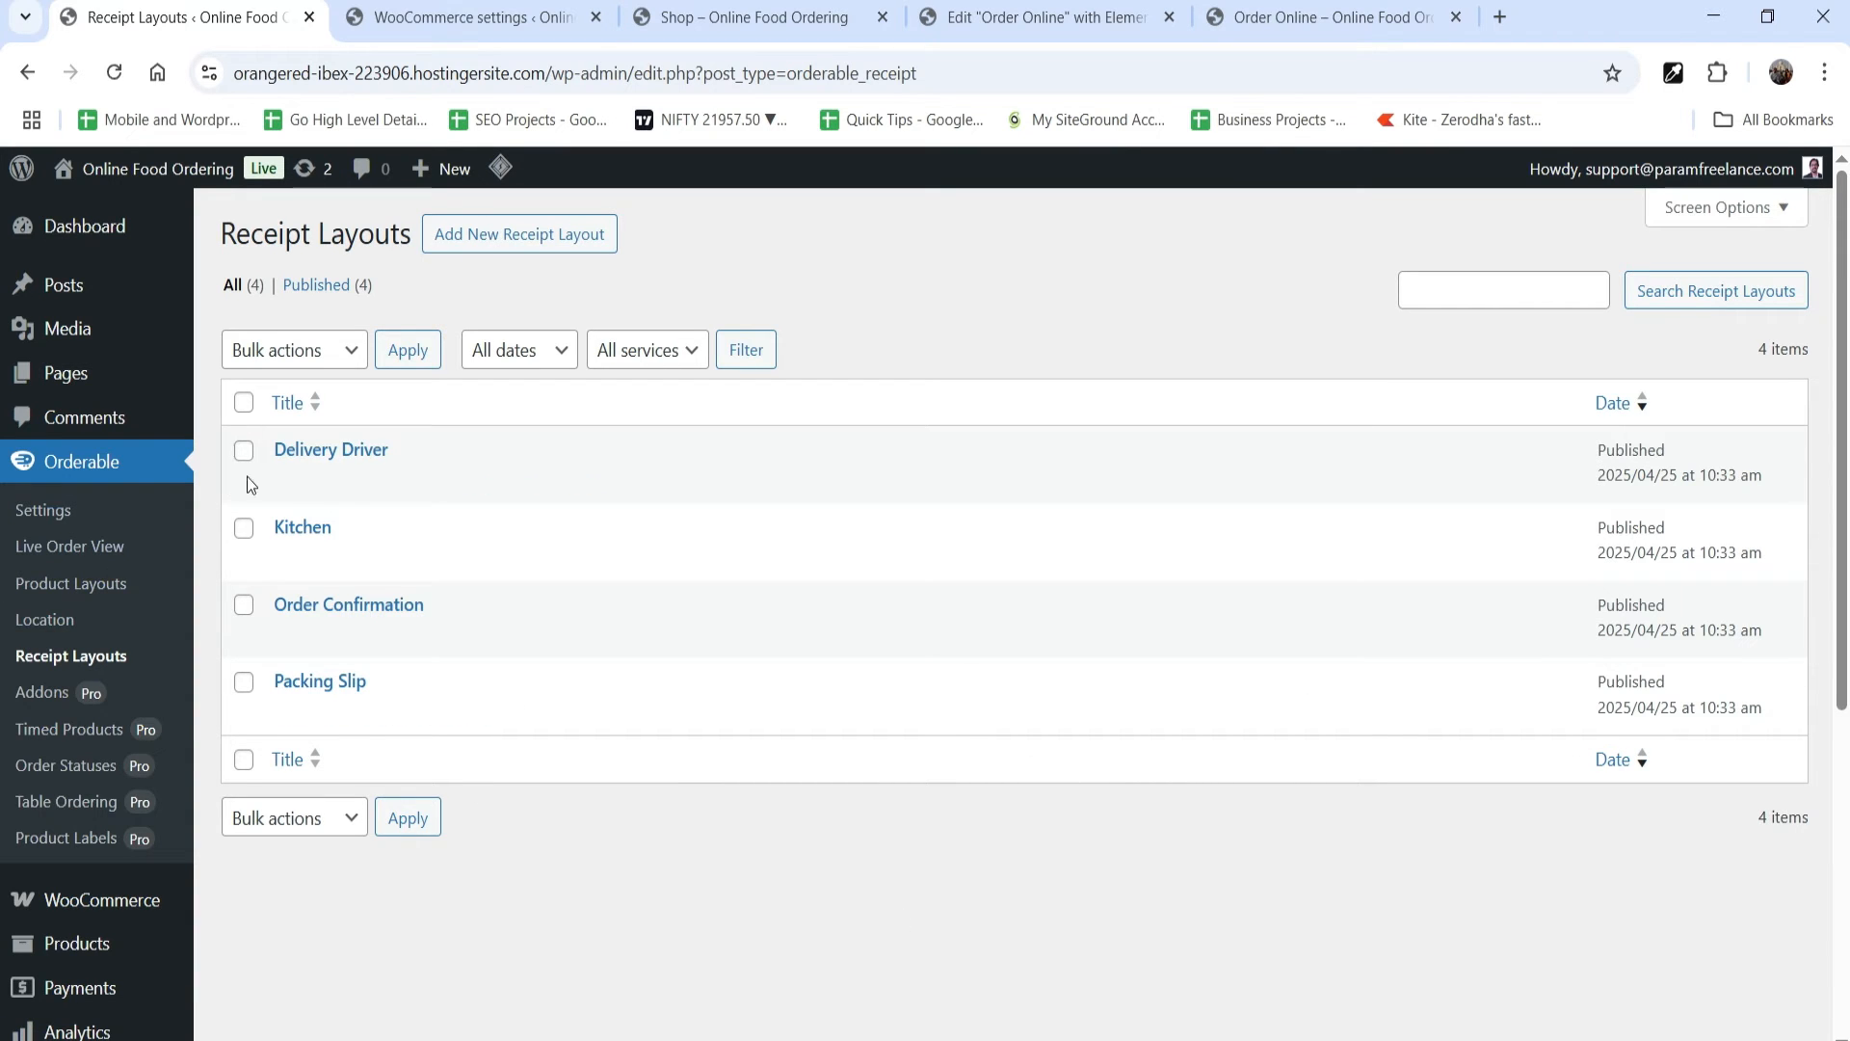
click(293, 478)
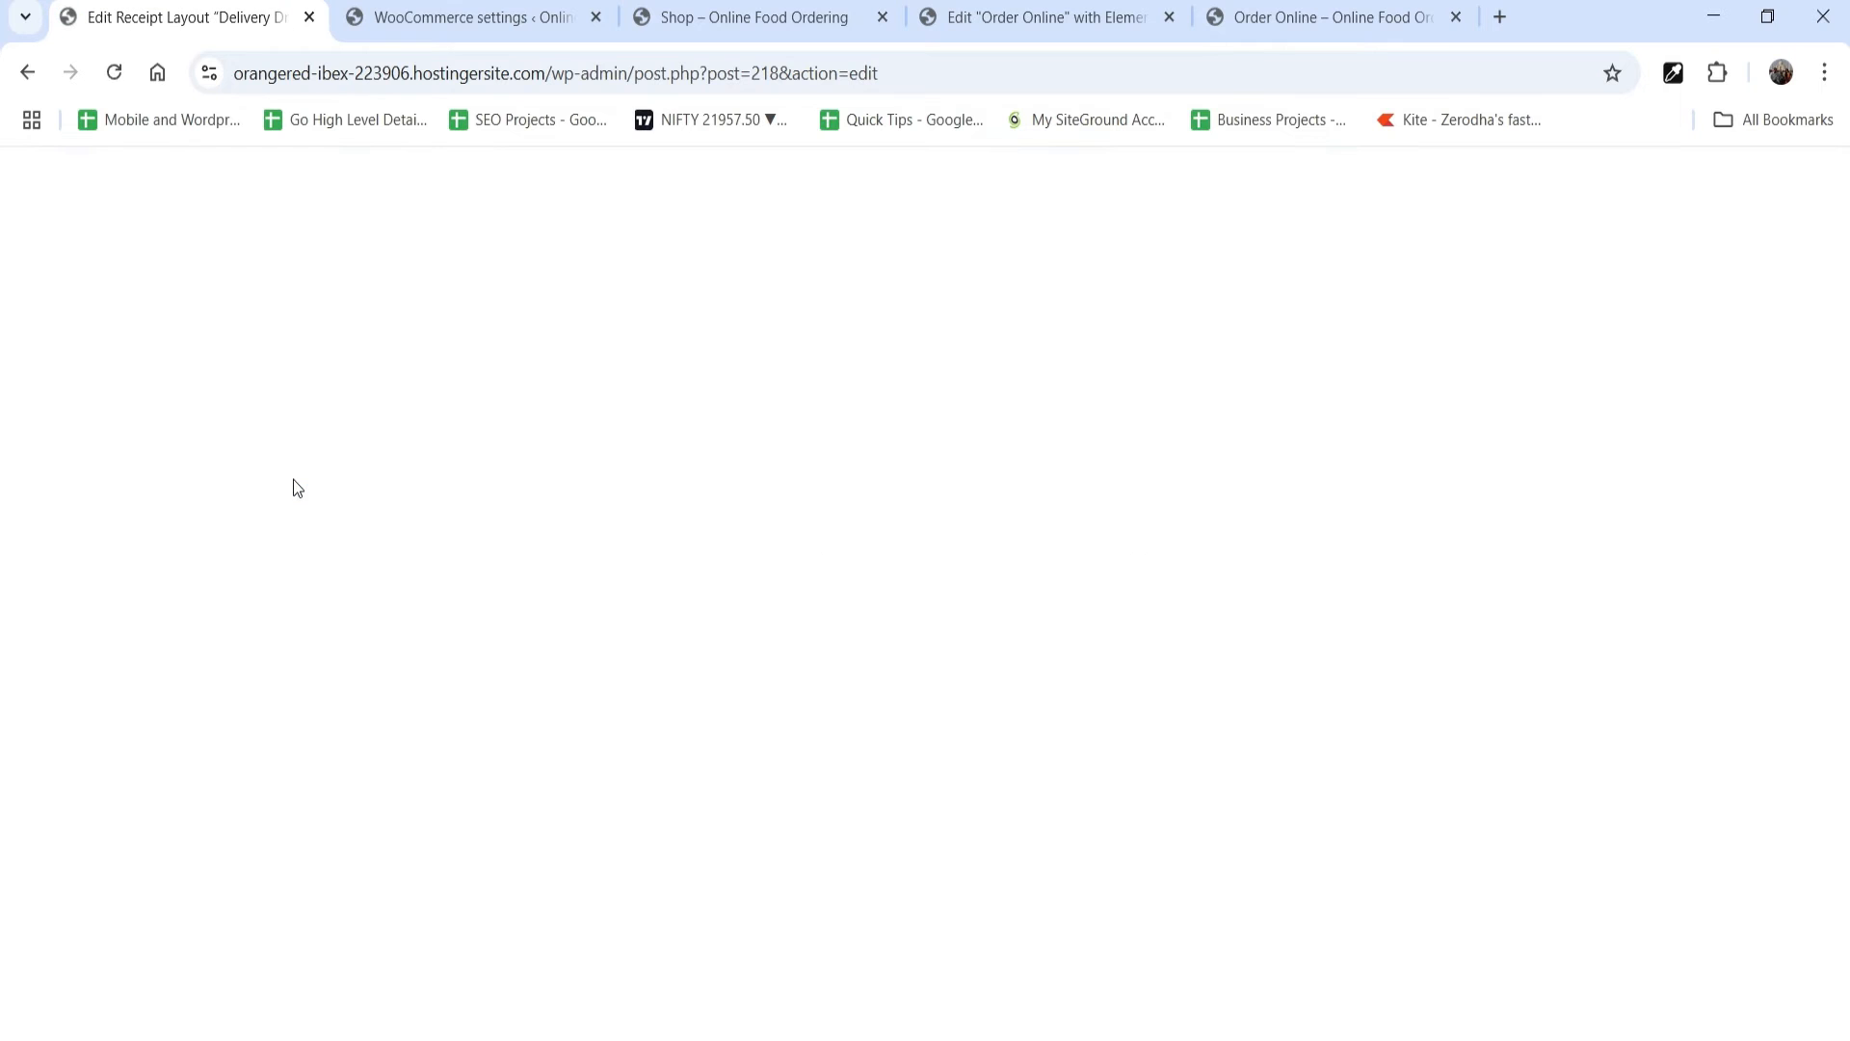
scroll(537, 605, down, 3)
scroll(535, 599, up, 3)
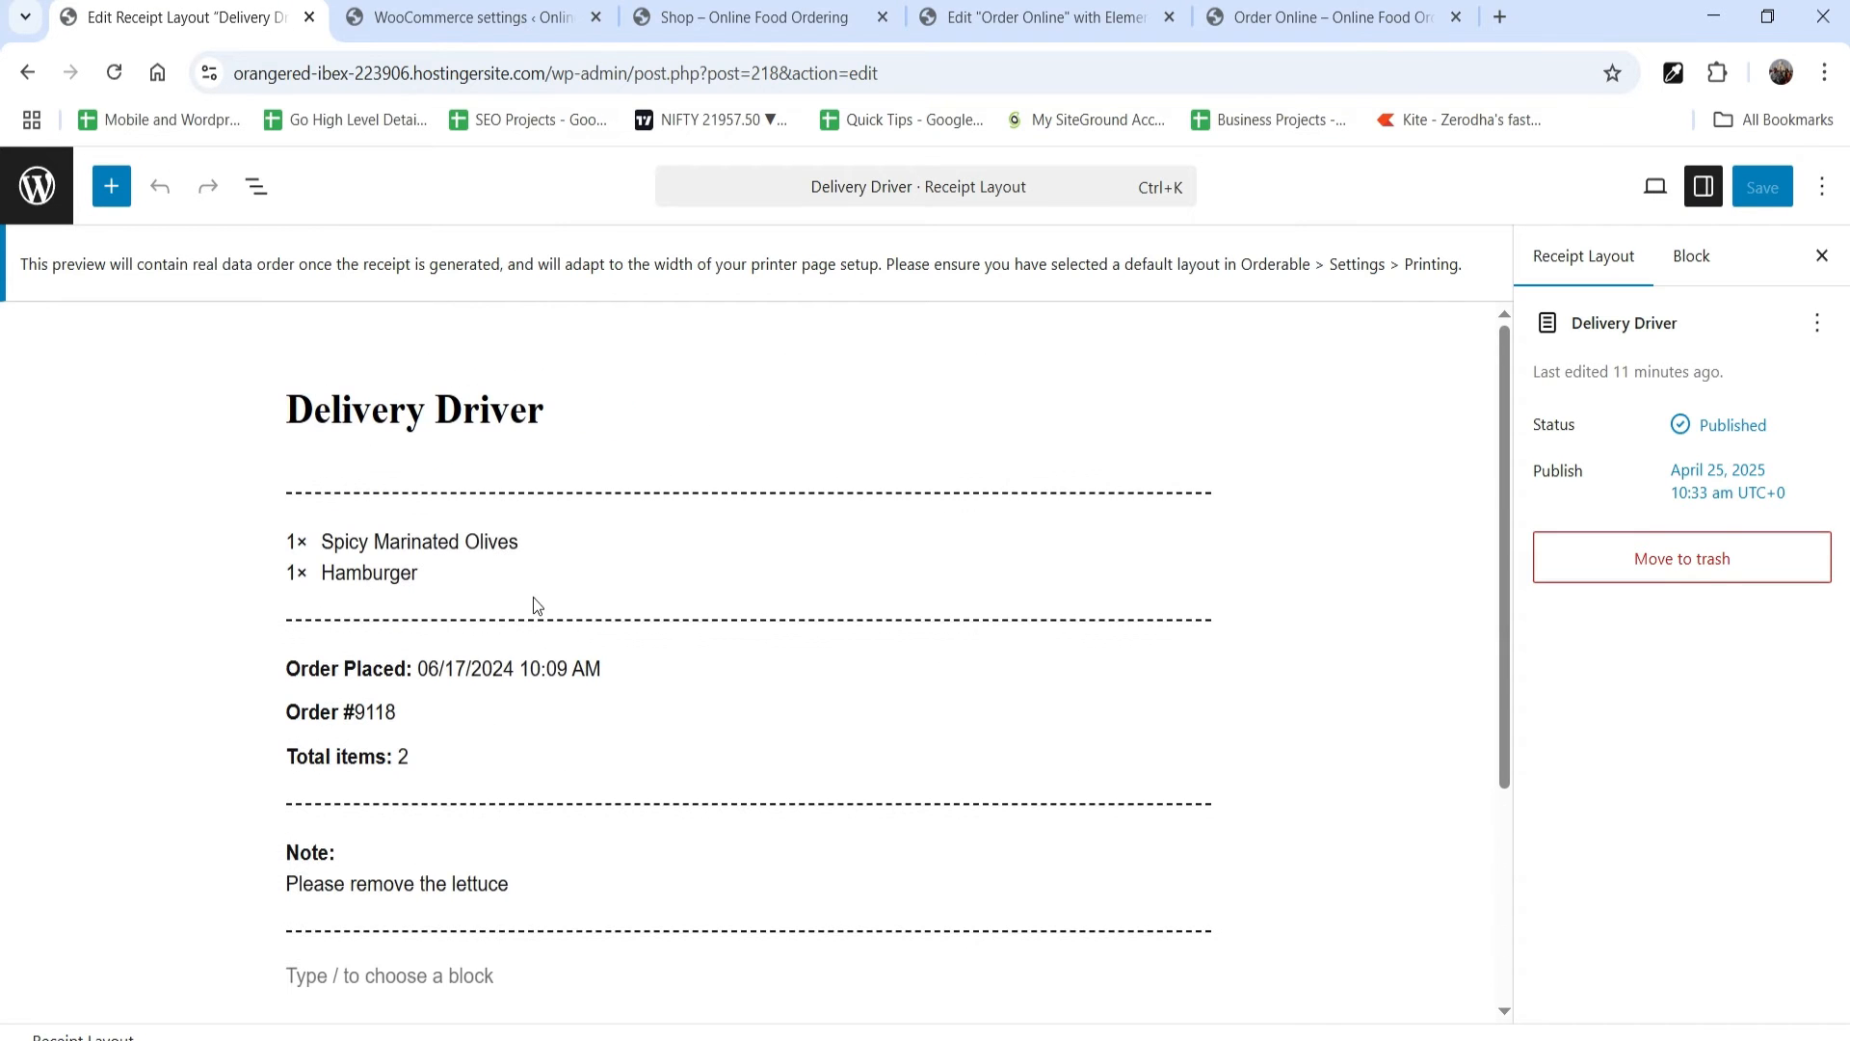
click(27, 72)
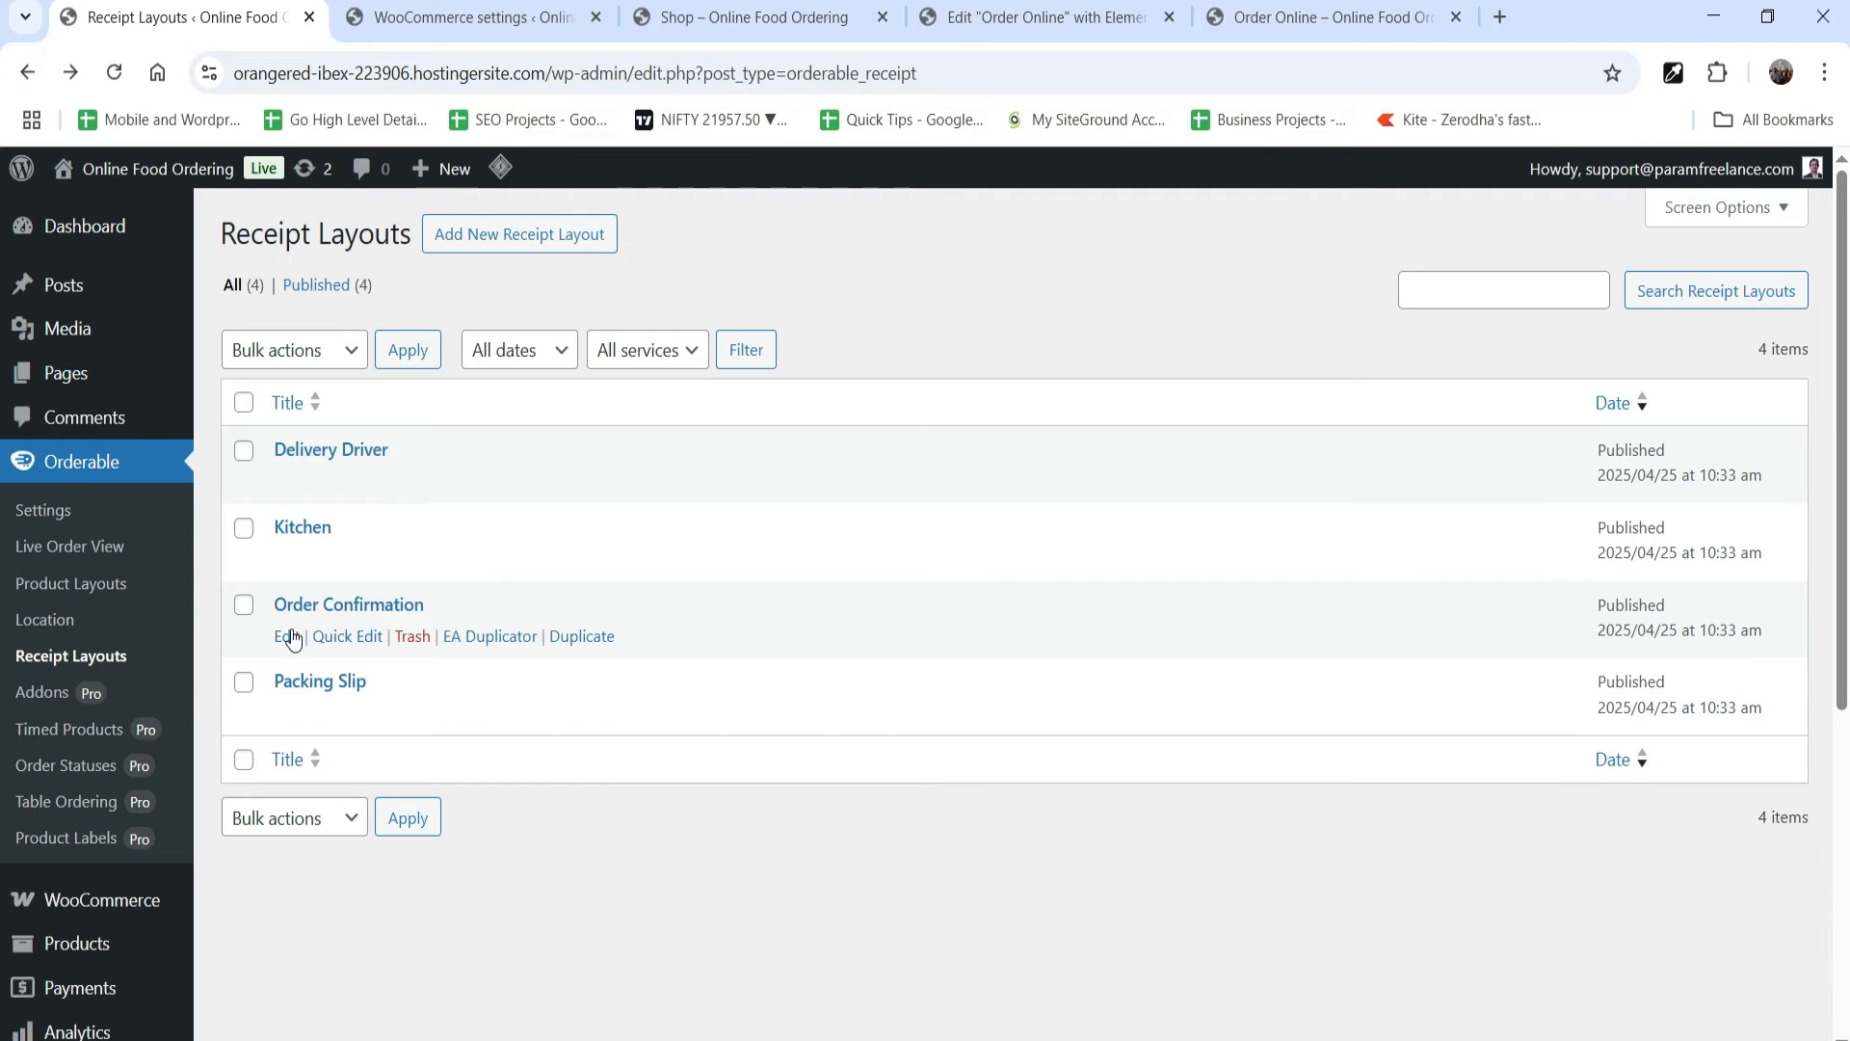
click(286, 636)
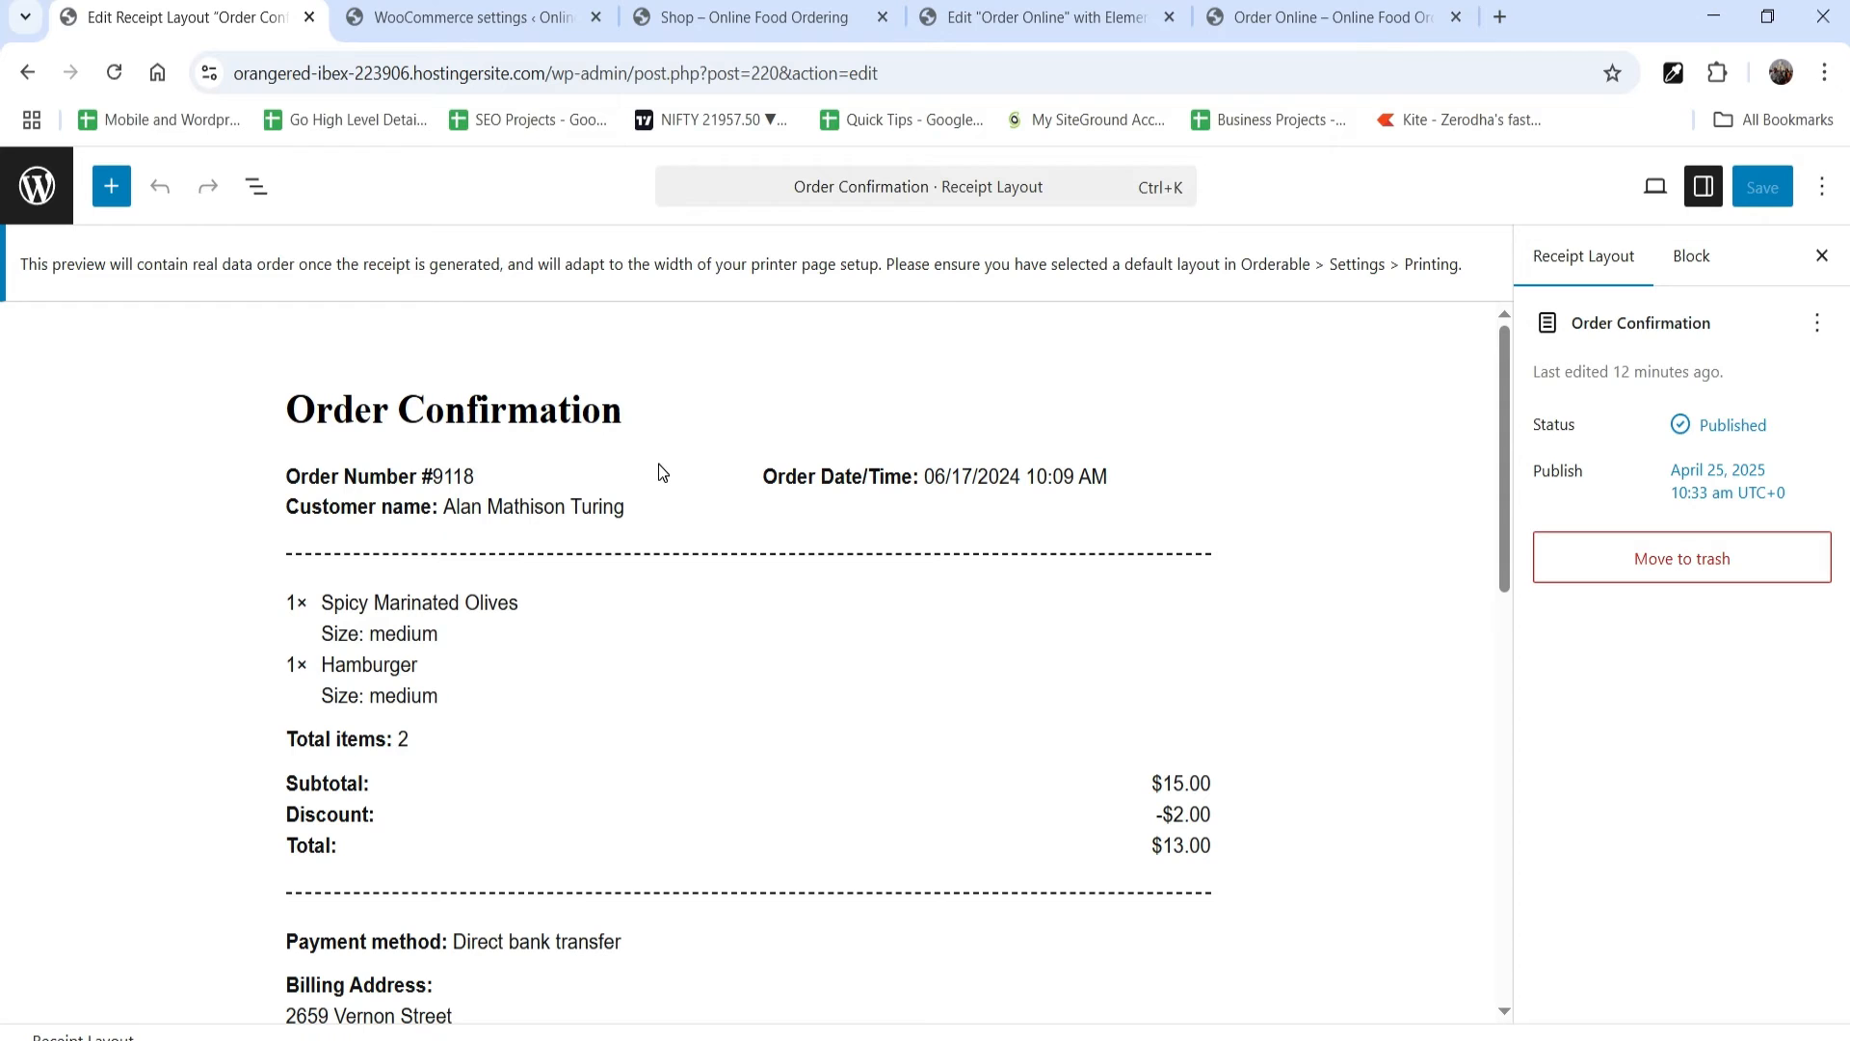
key(alt+Left)
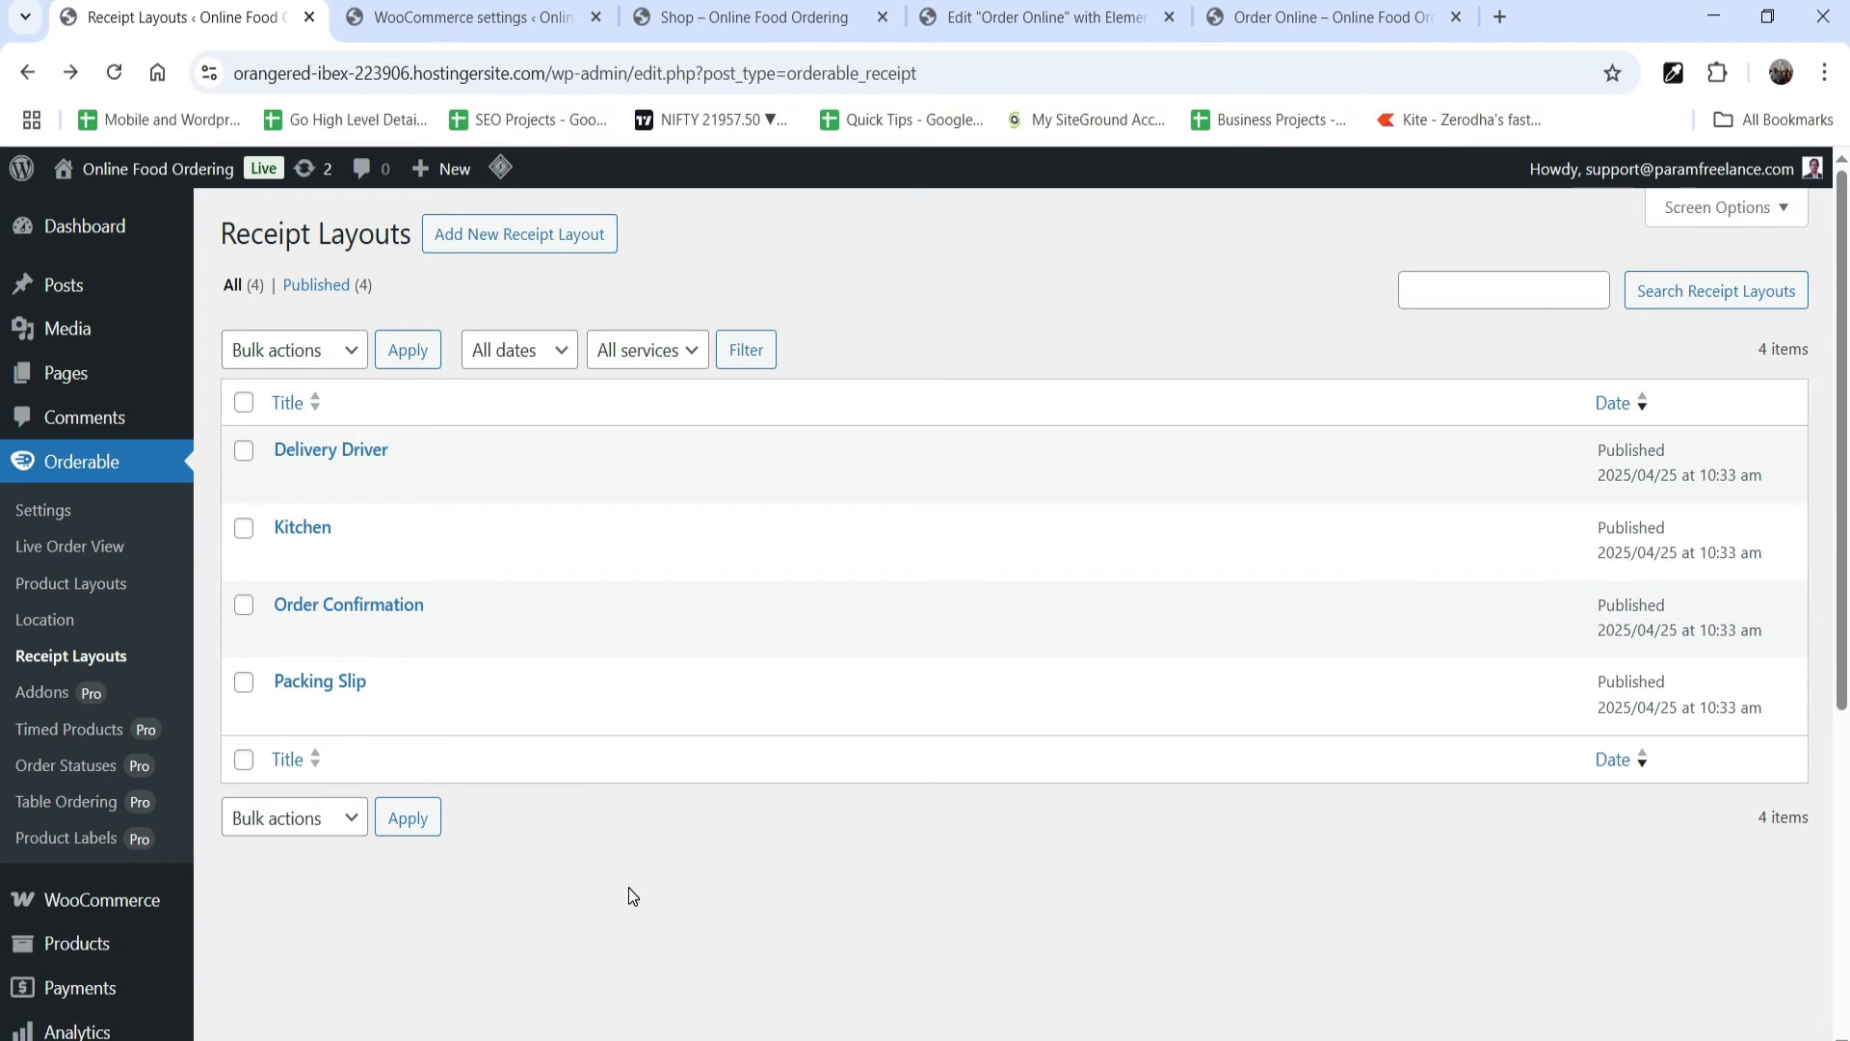
click(36, 511)
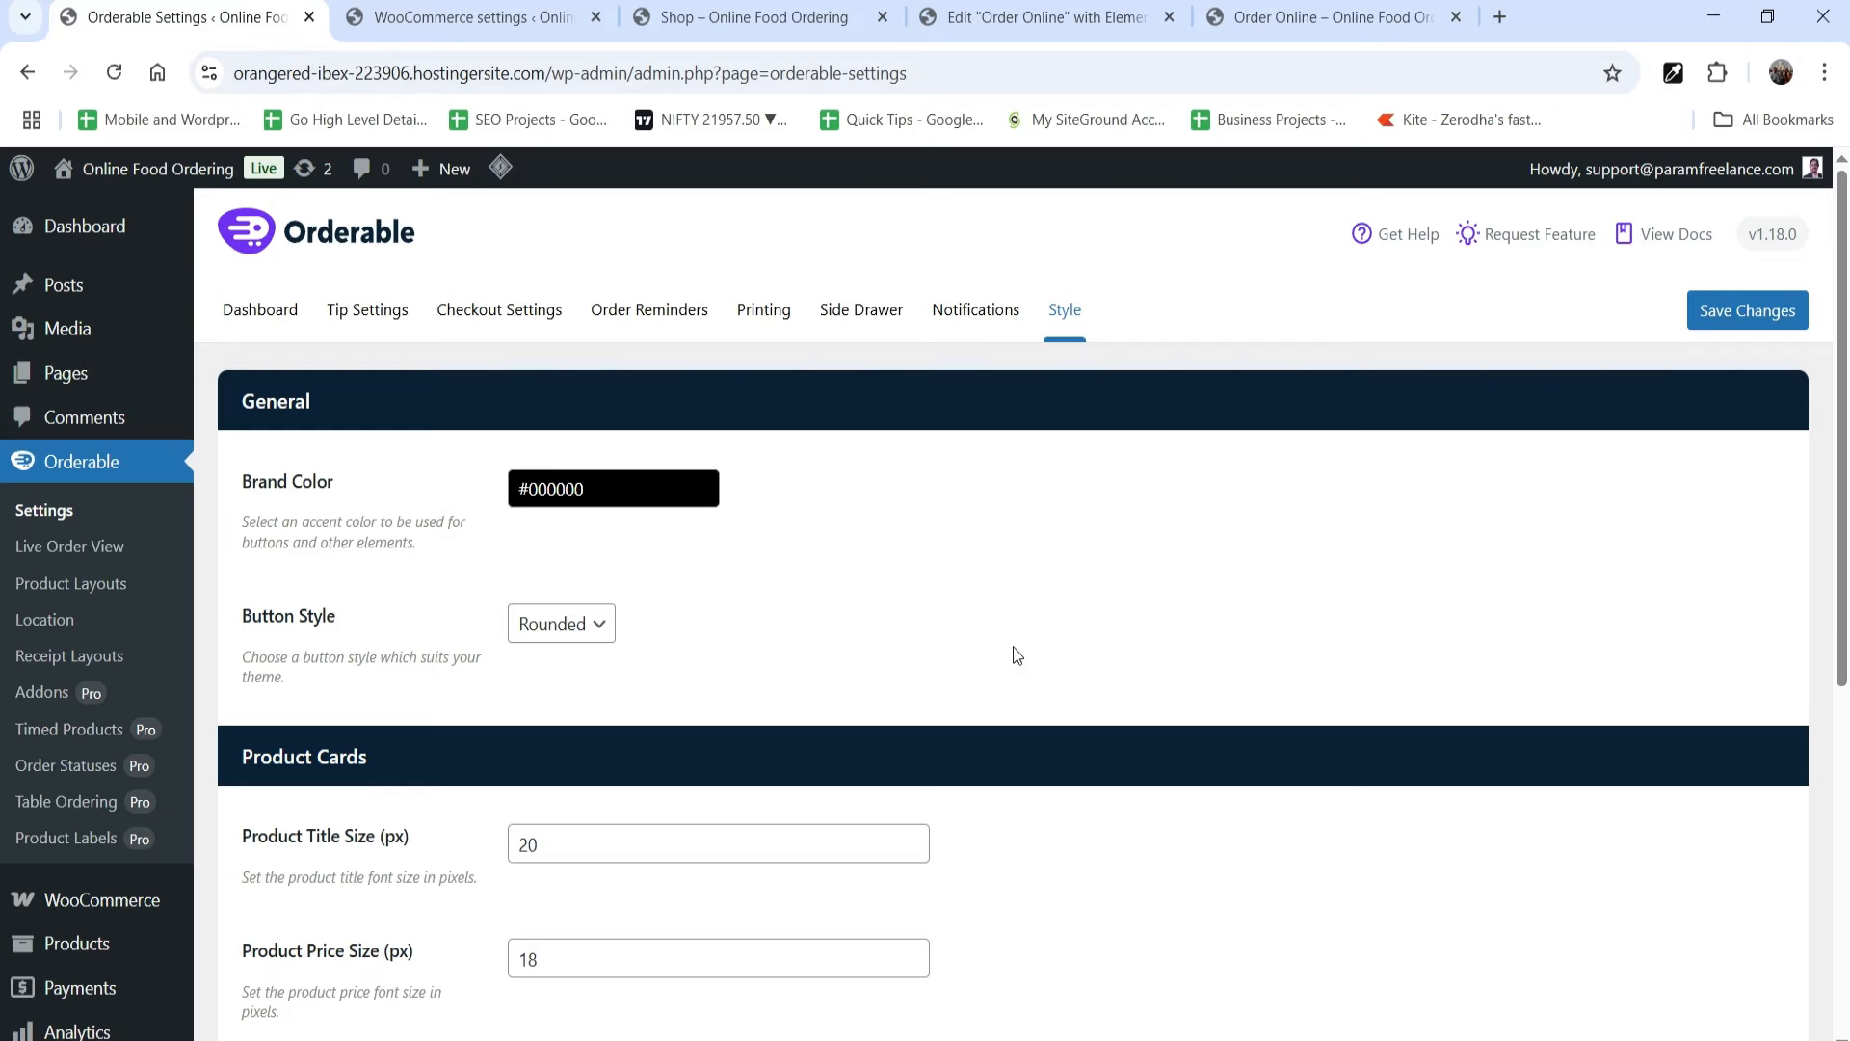
Step: Switch to the Order Online page, open the cart and proceed to the checkout form
click(1281, 17)
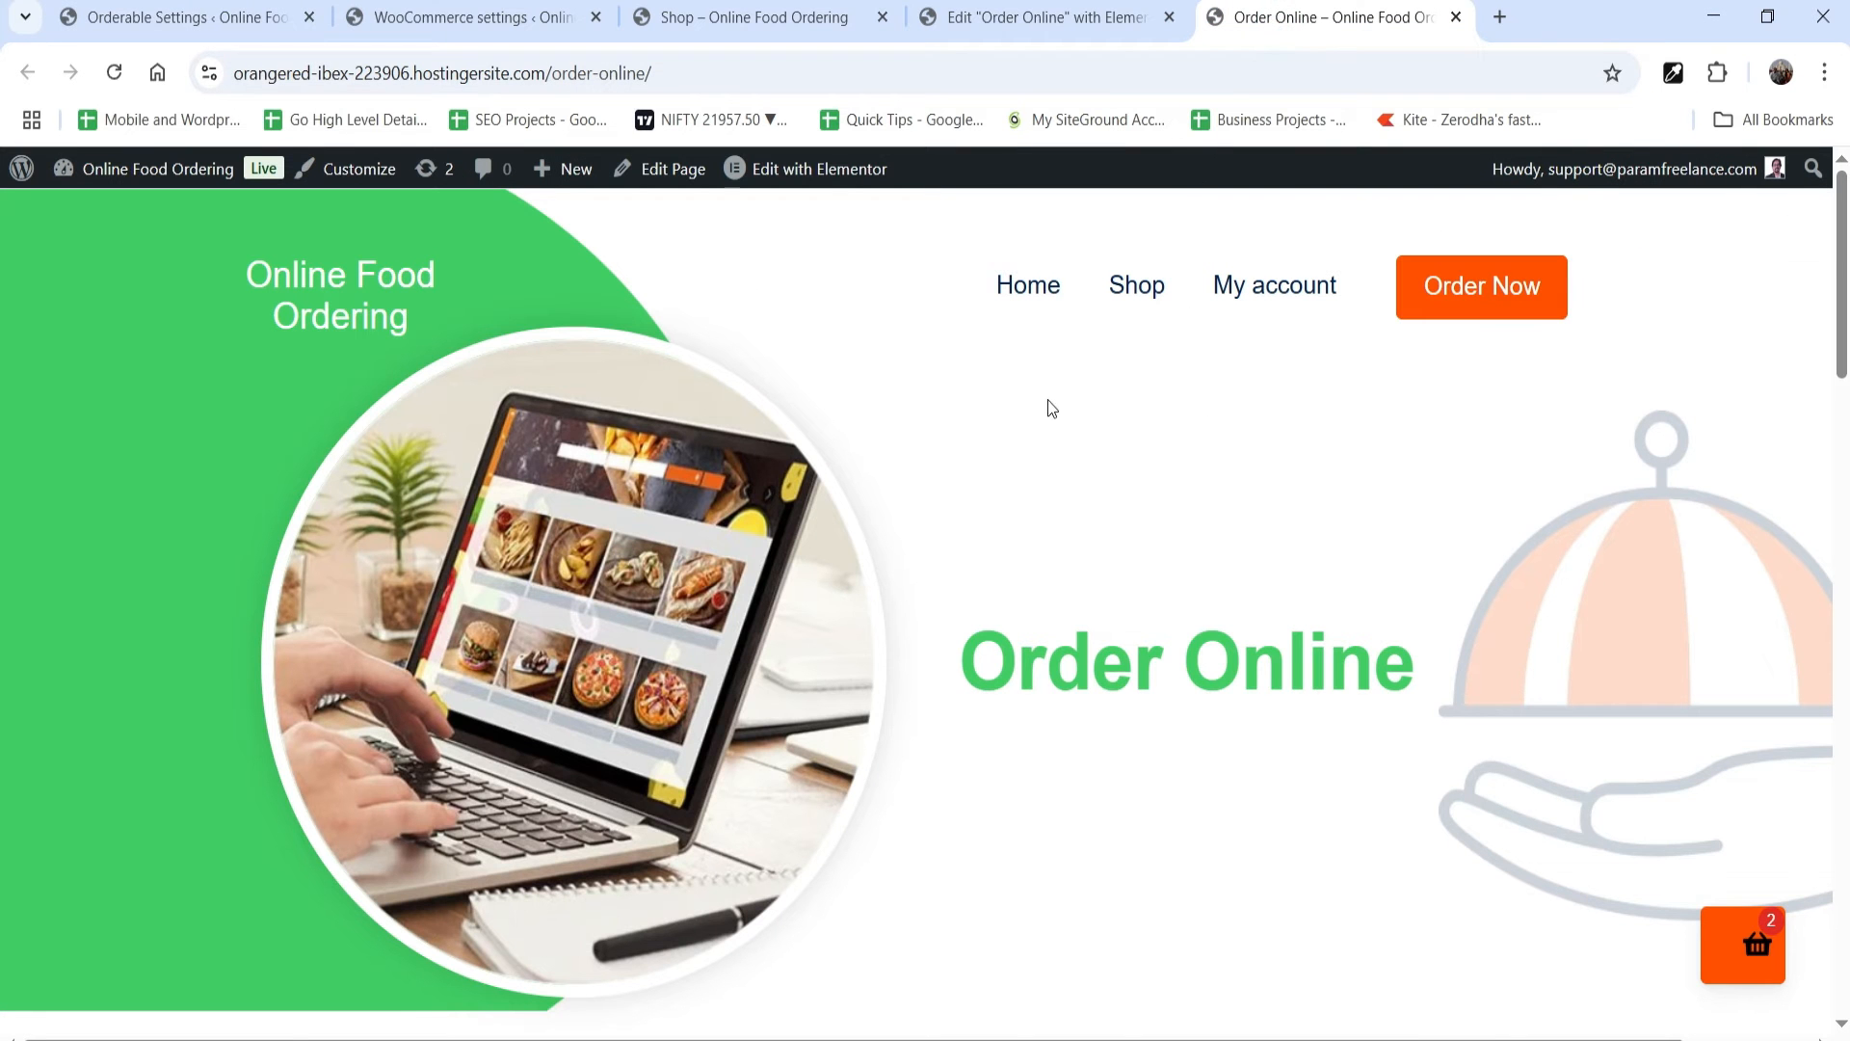
scroll(1051, 403, down, 8)
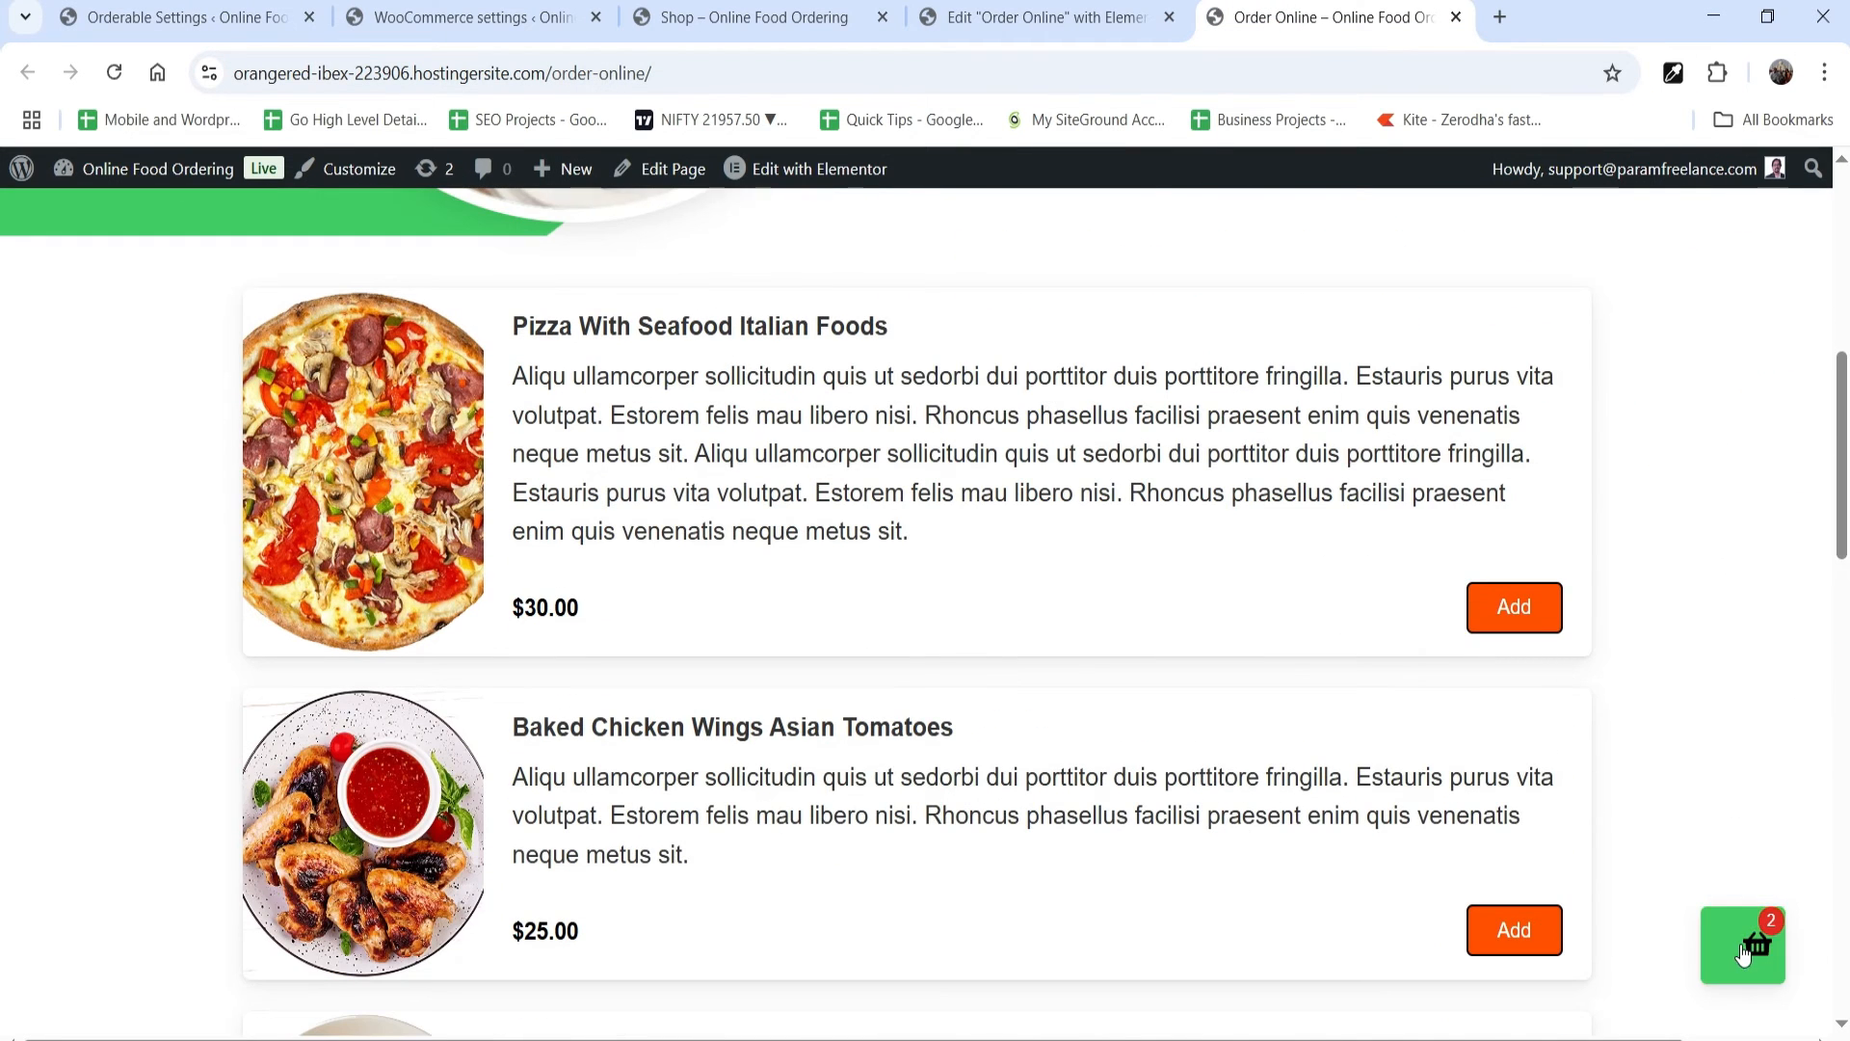
click(1745, 954)
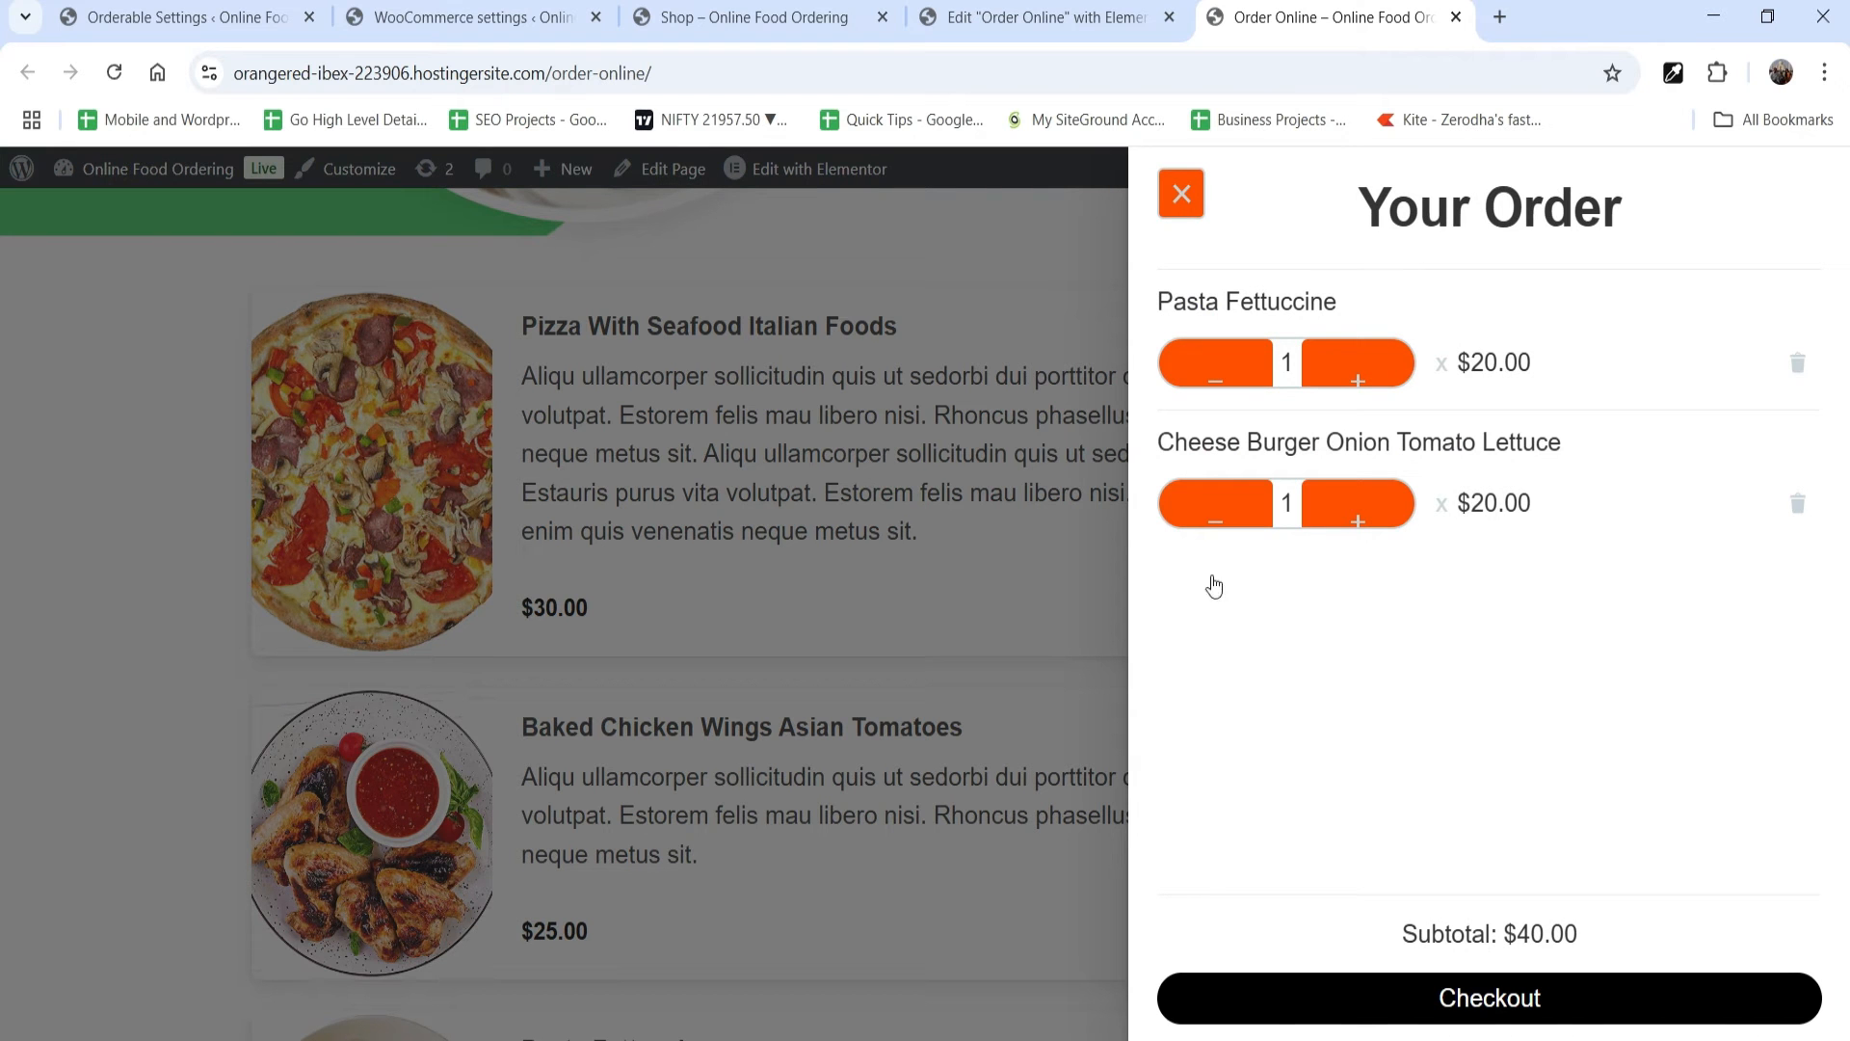
click(1500, 999)
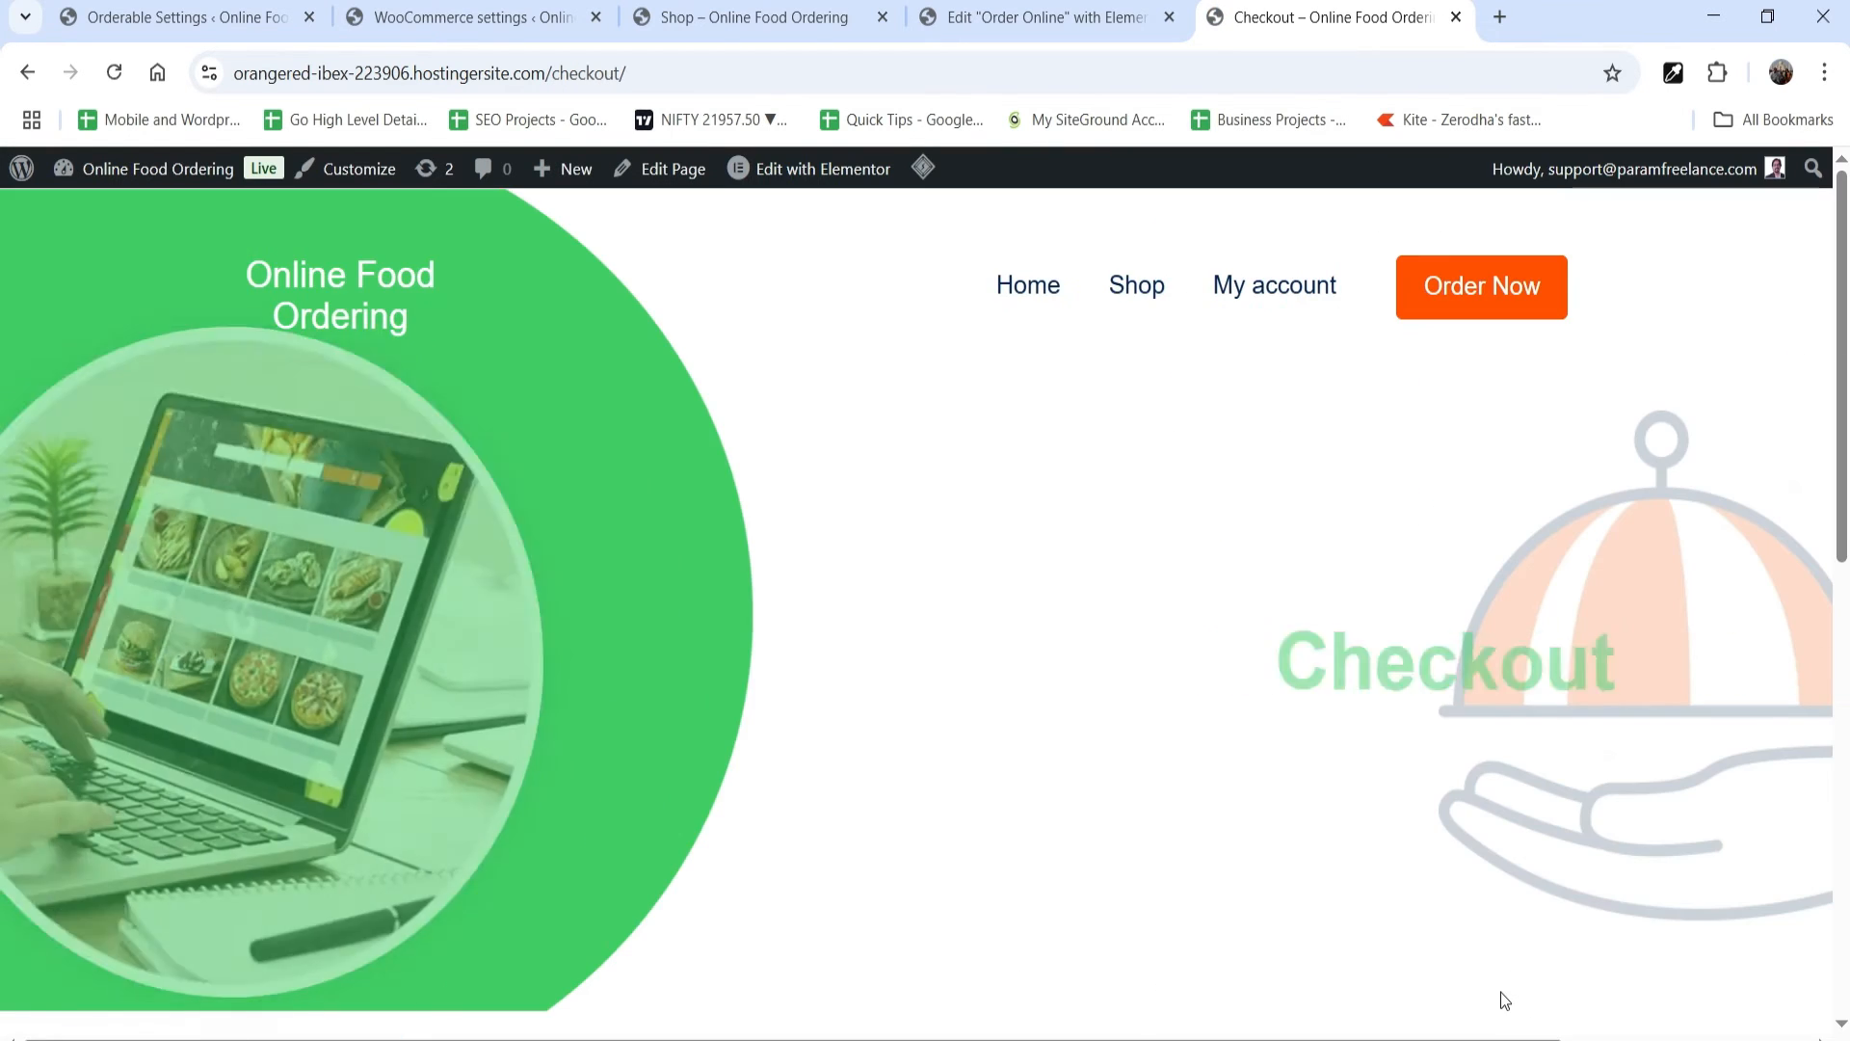
scroll(1238, 527, down, 6)
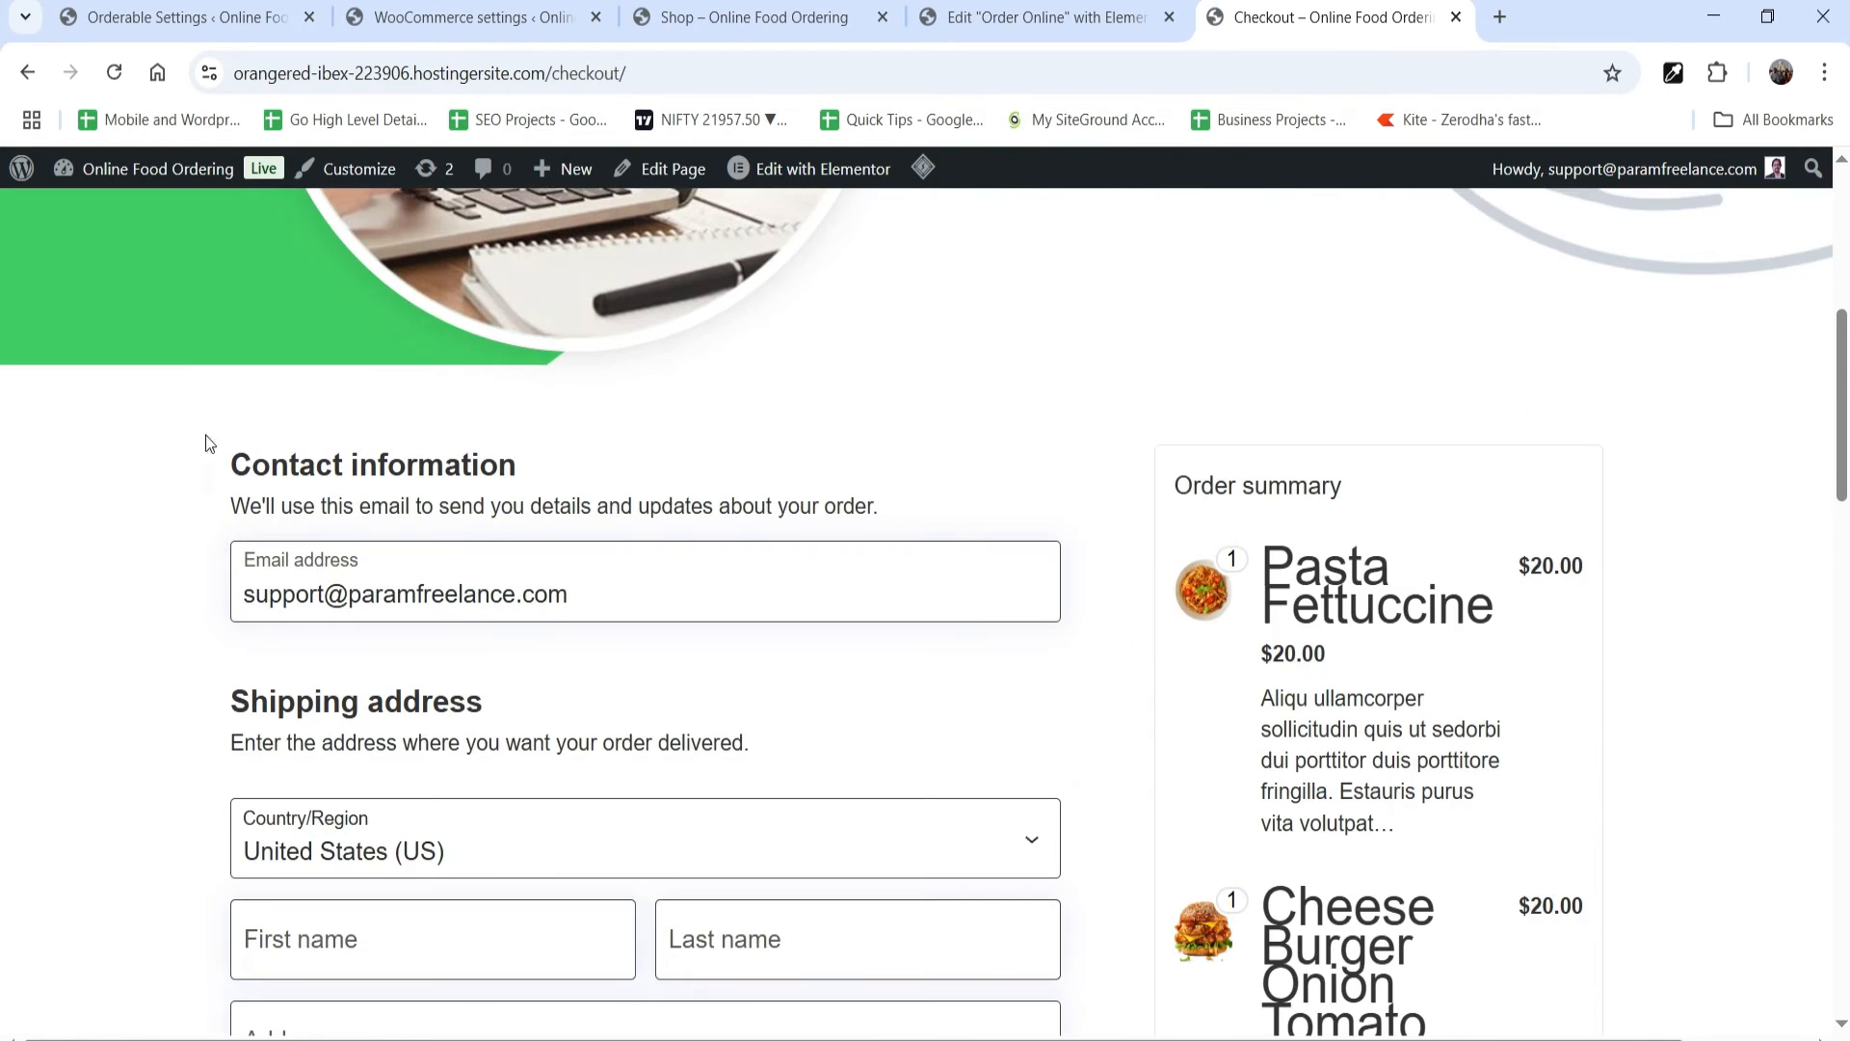
Step: Enter the store location's ZIP code in the checkout shipping address
scroll(599, 546, down, 12)
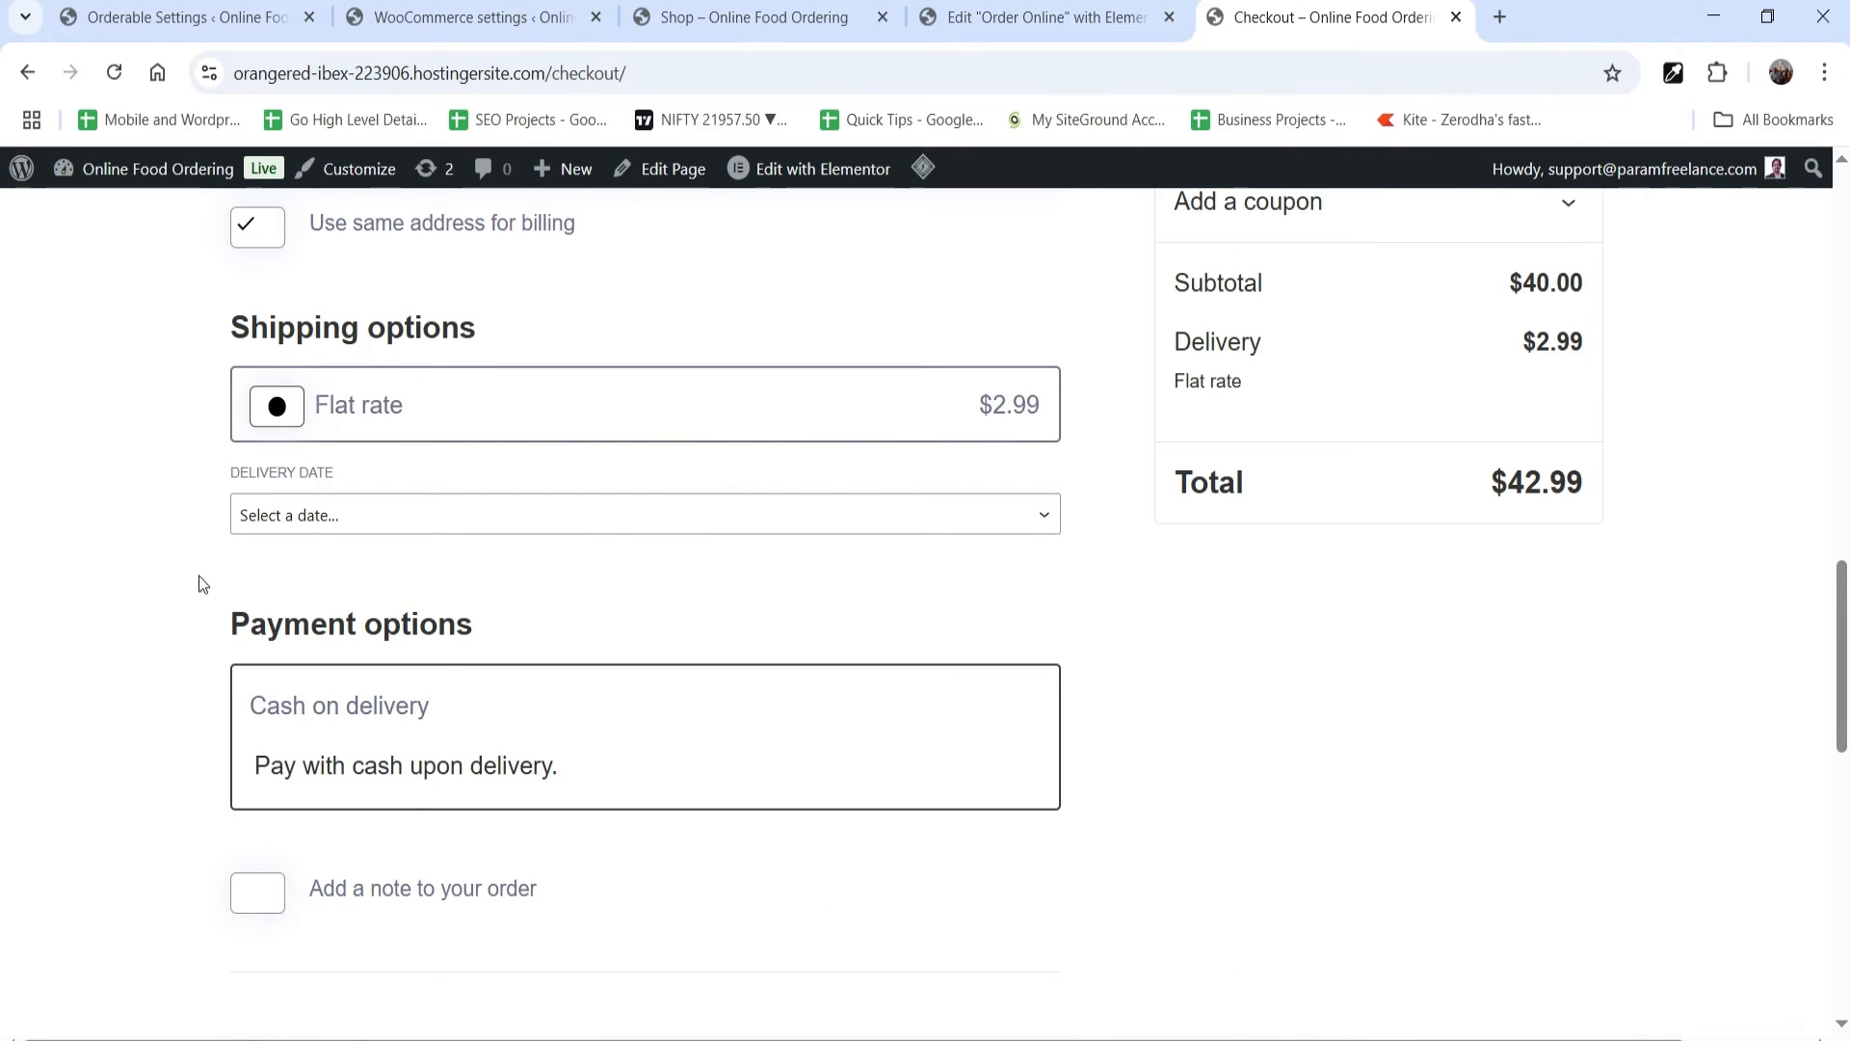
scroll(200, 575, up, 6)
click(351, 789)
text(75001)
scroll(357, 553, down, 4)
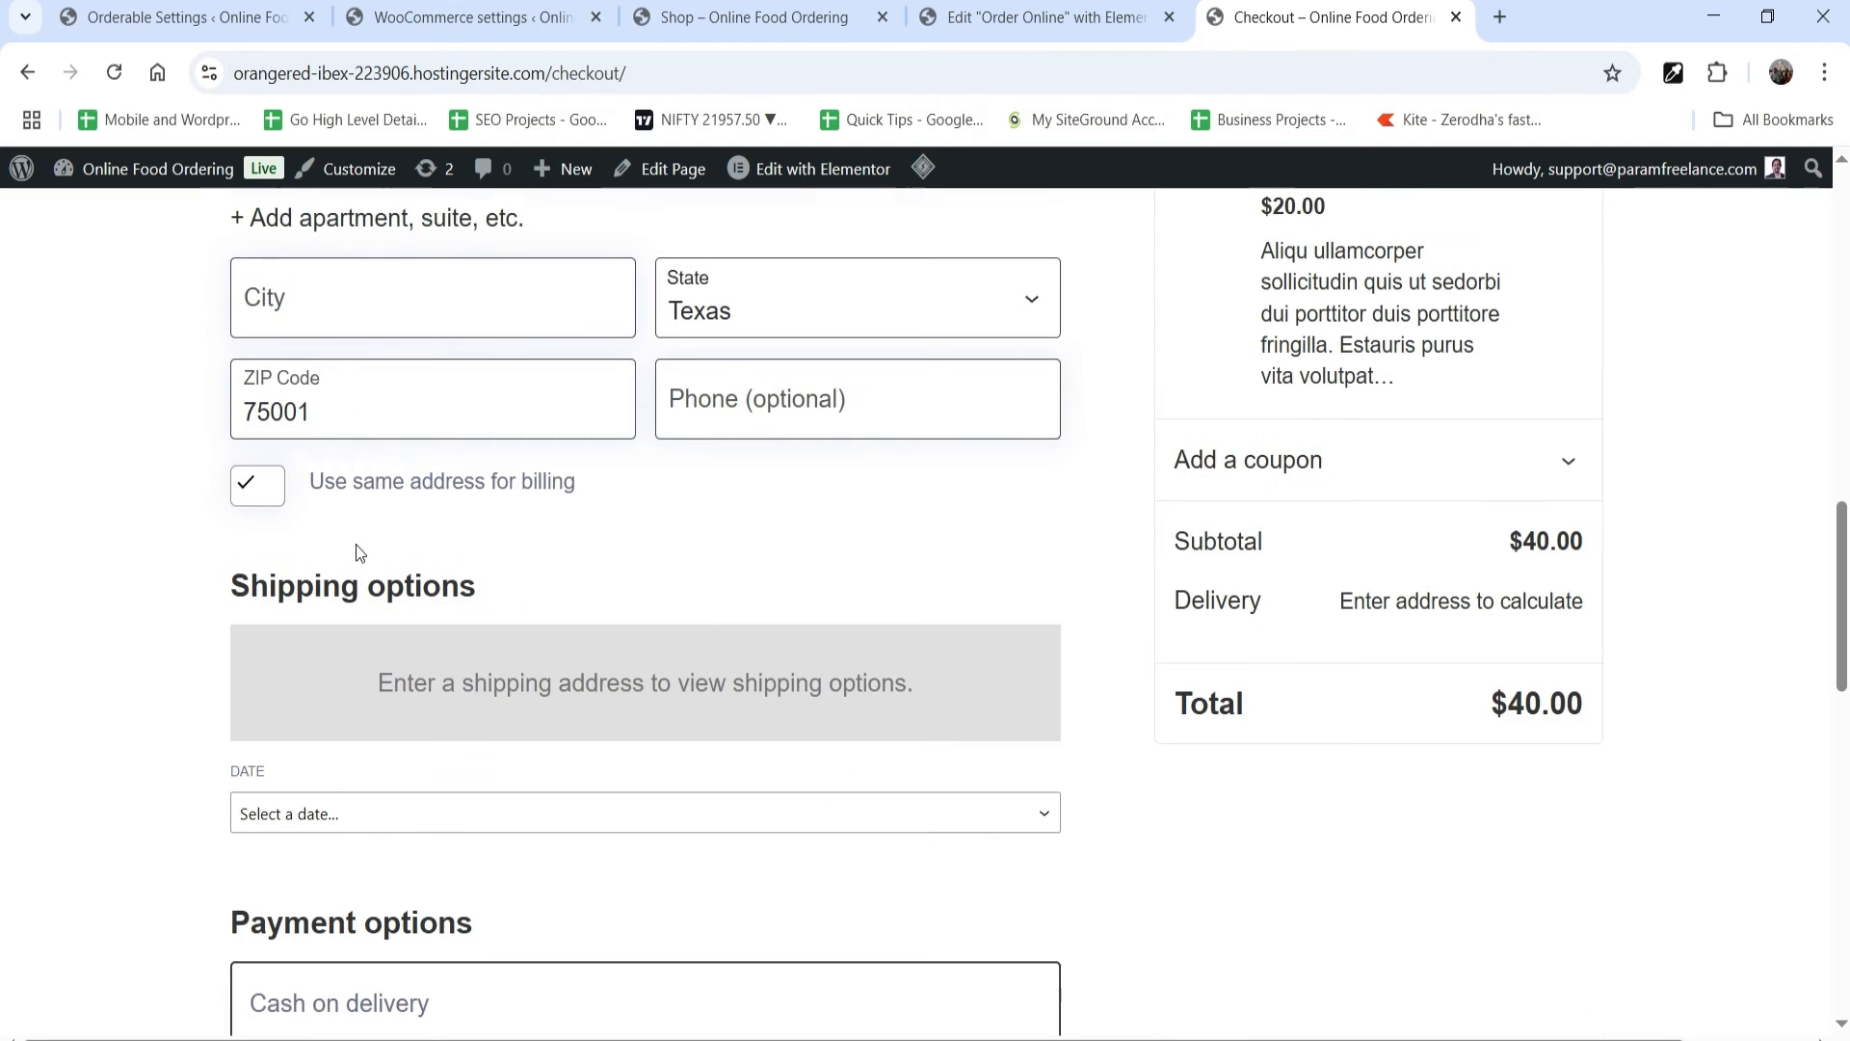
Step: Try Today as the order date, set it to As soon as possible, and review the rest of the checkout form
click(399, 818)
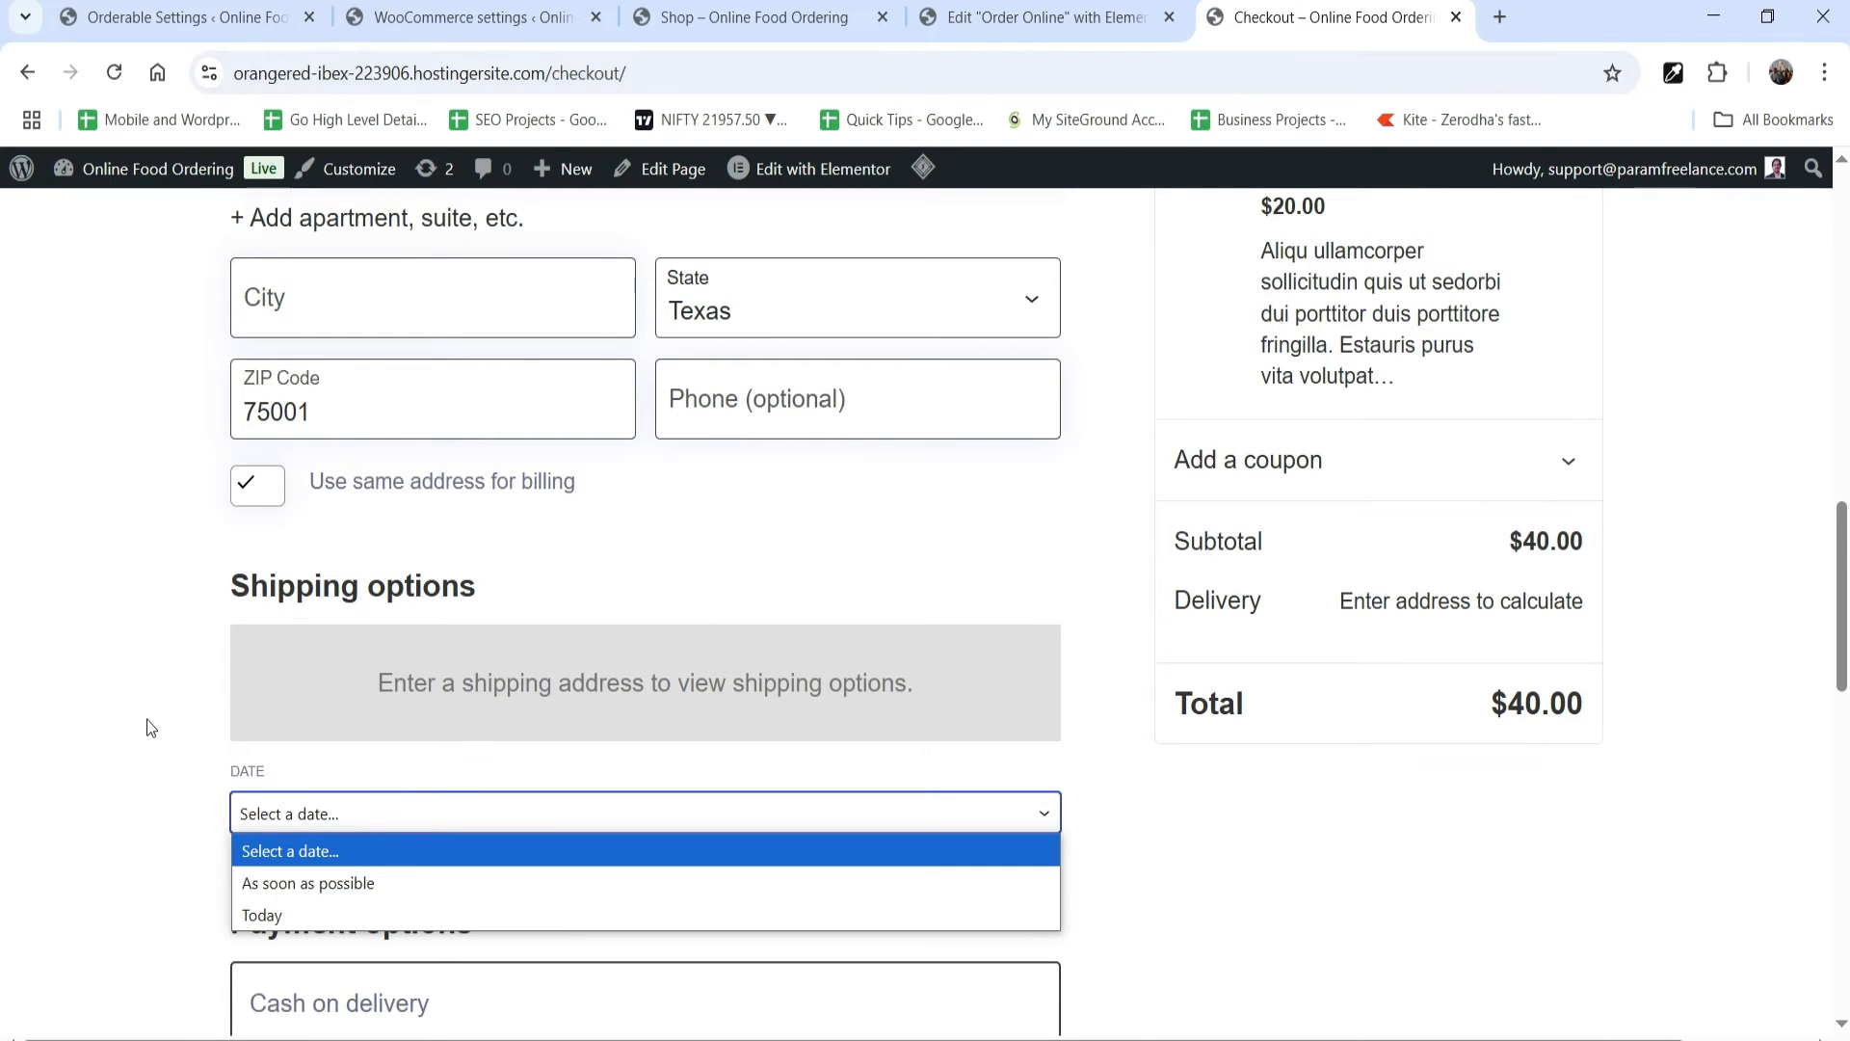
scroll(192, 674, down, 1)
click(347, 683)
click(328, 751)
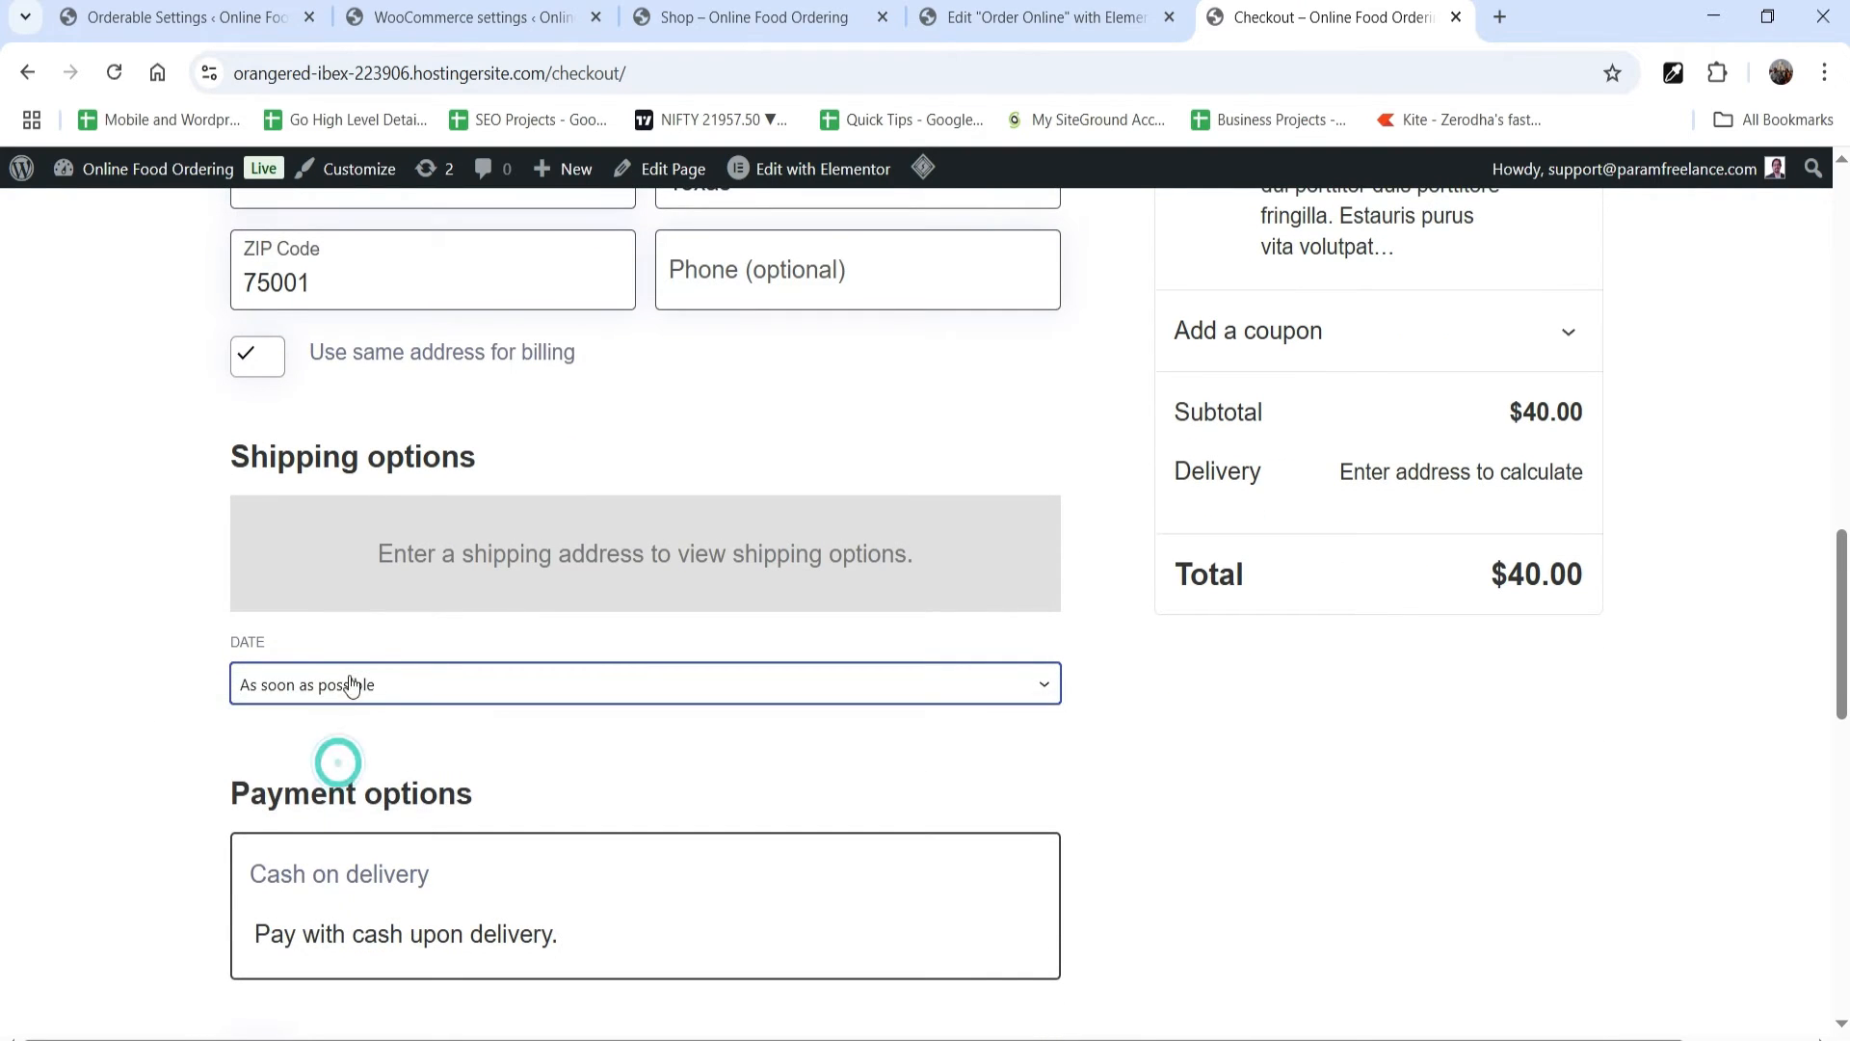
click(351, 684)
click(343, 785)
click(344, 686)
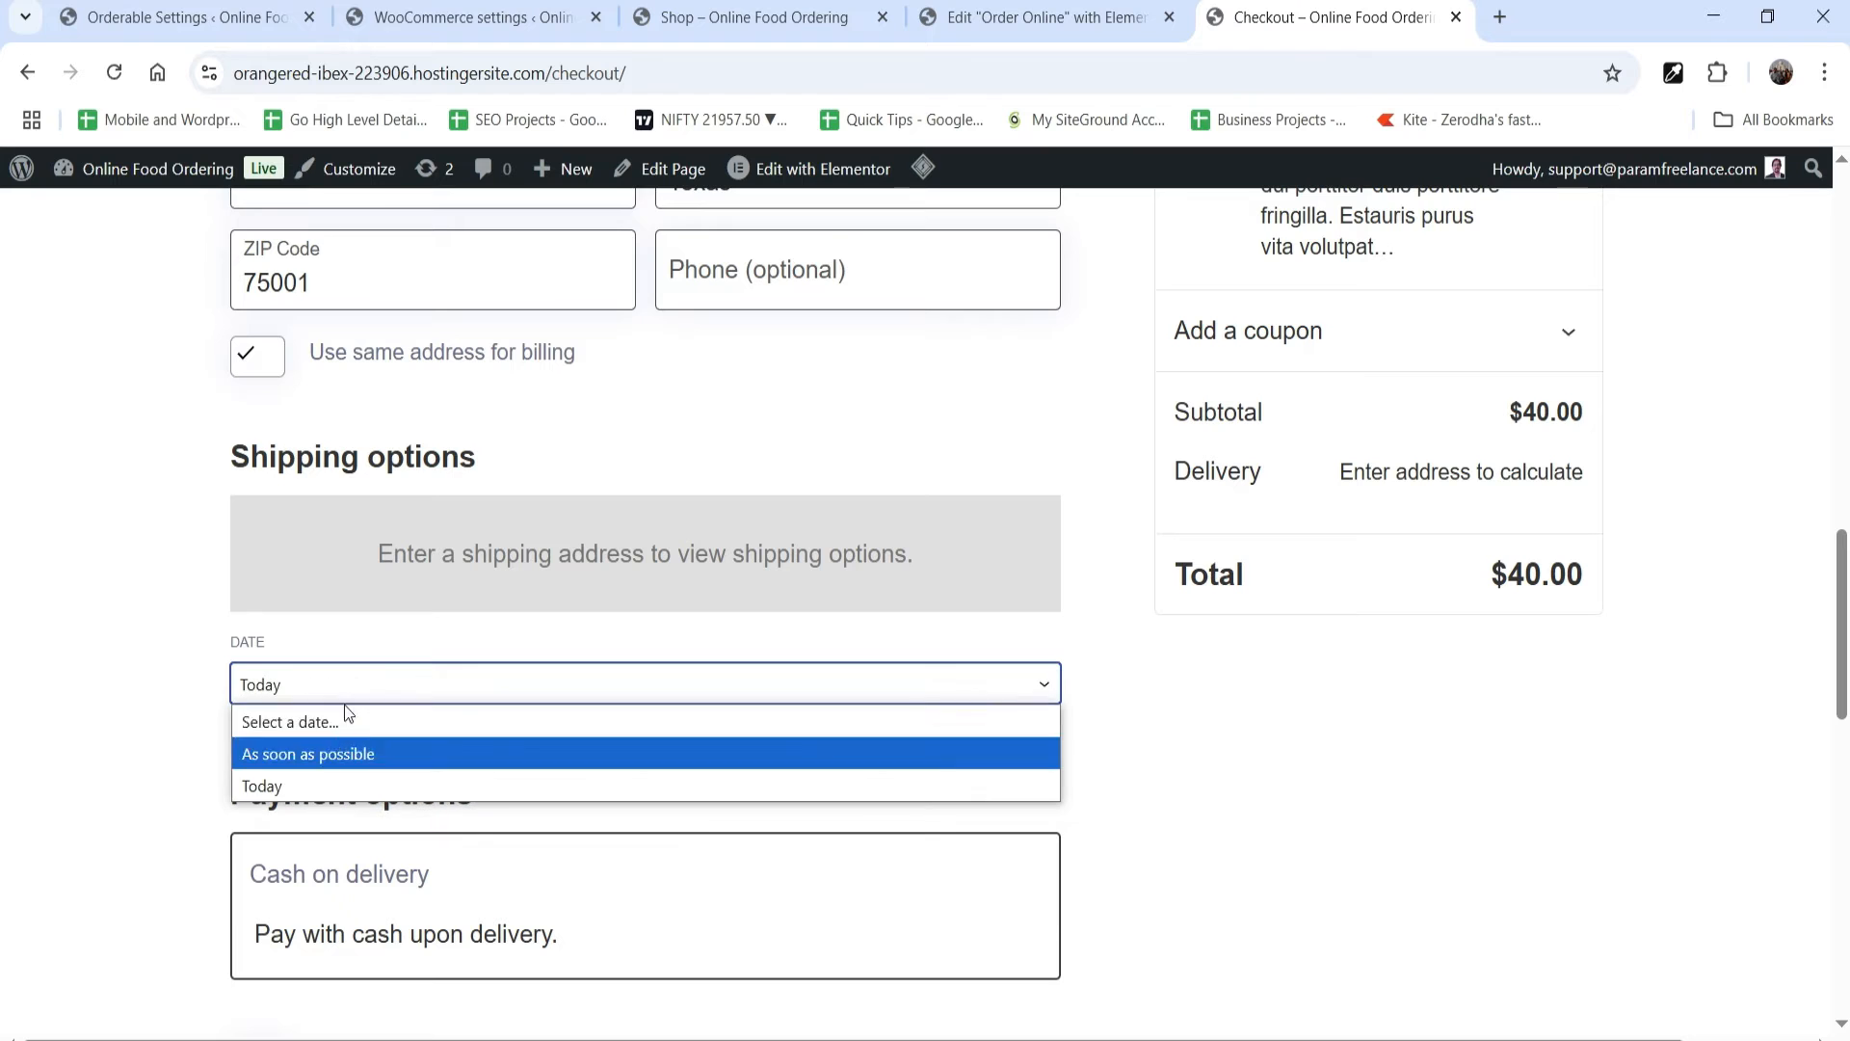
click(371, 761)
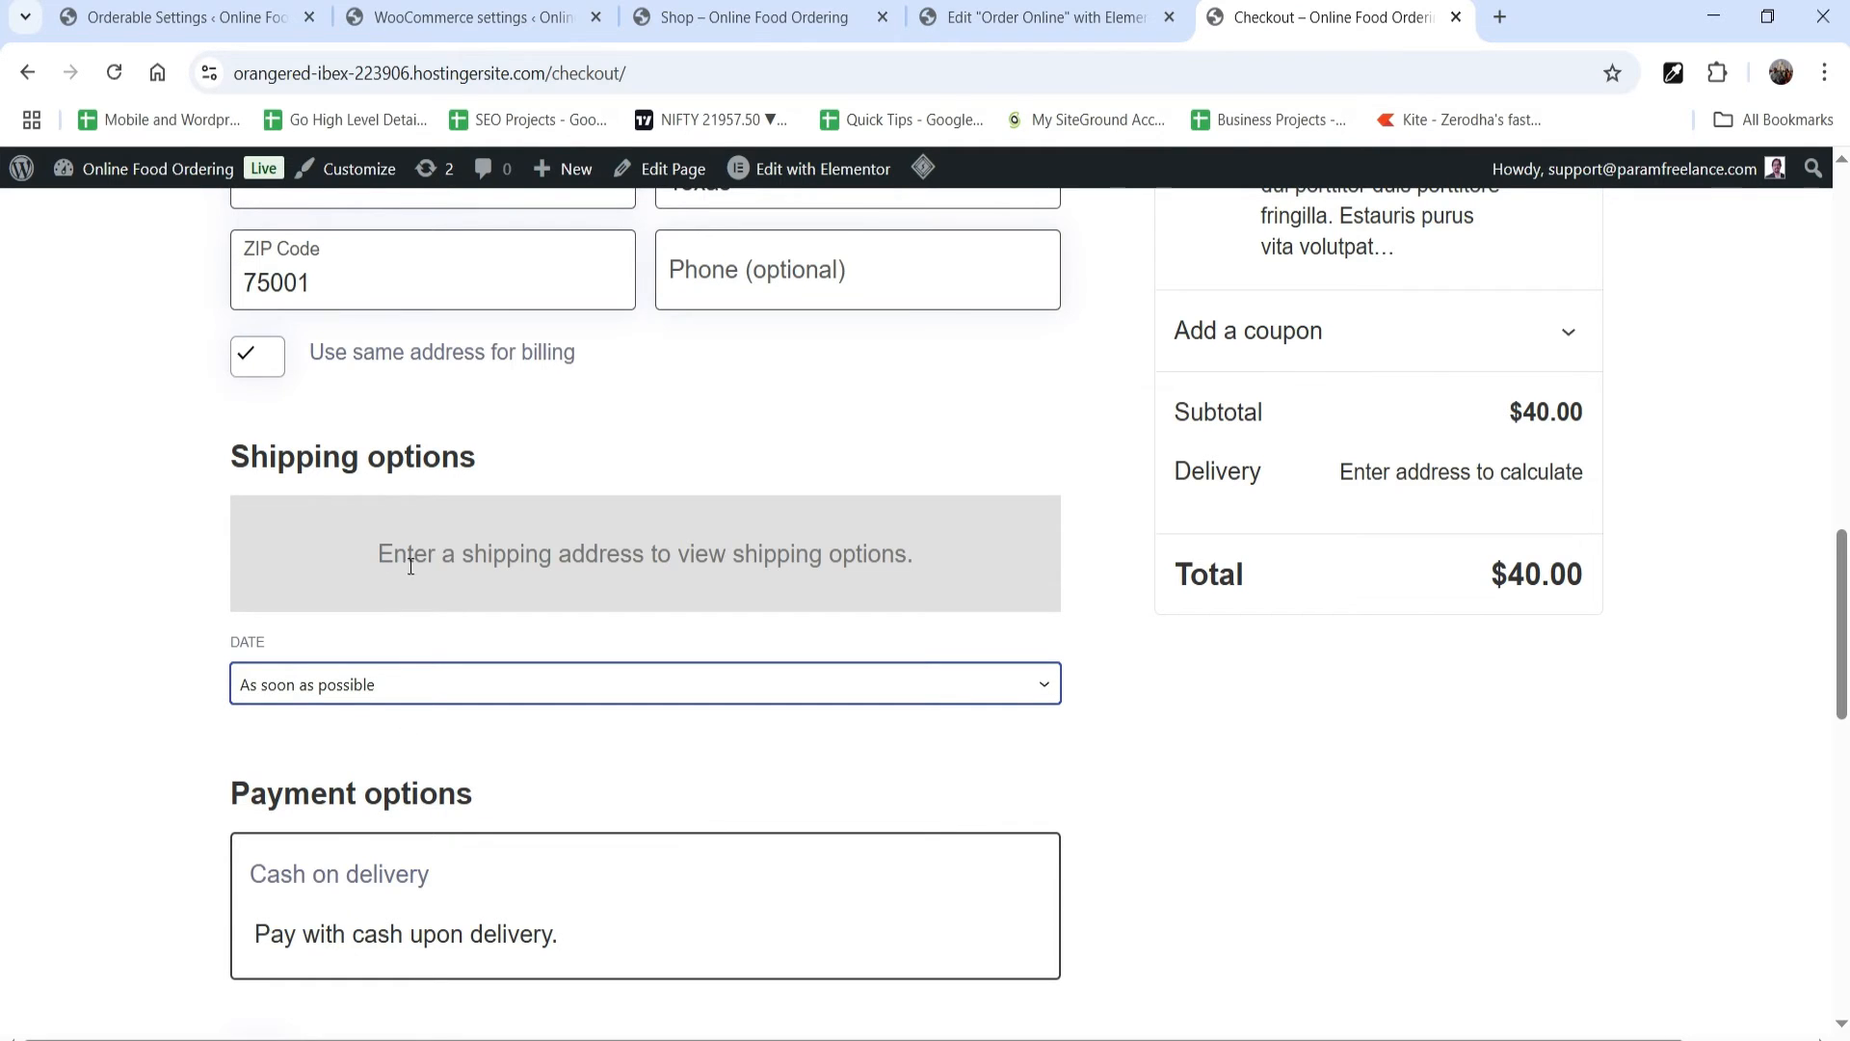
scroll(1524, 768, up, 3)
scroll(1525, 734, down, 7)
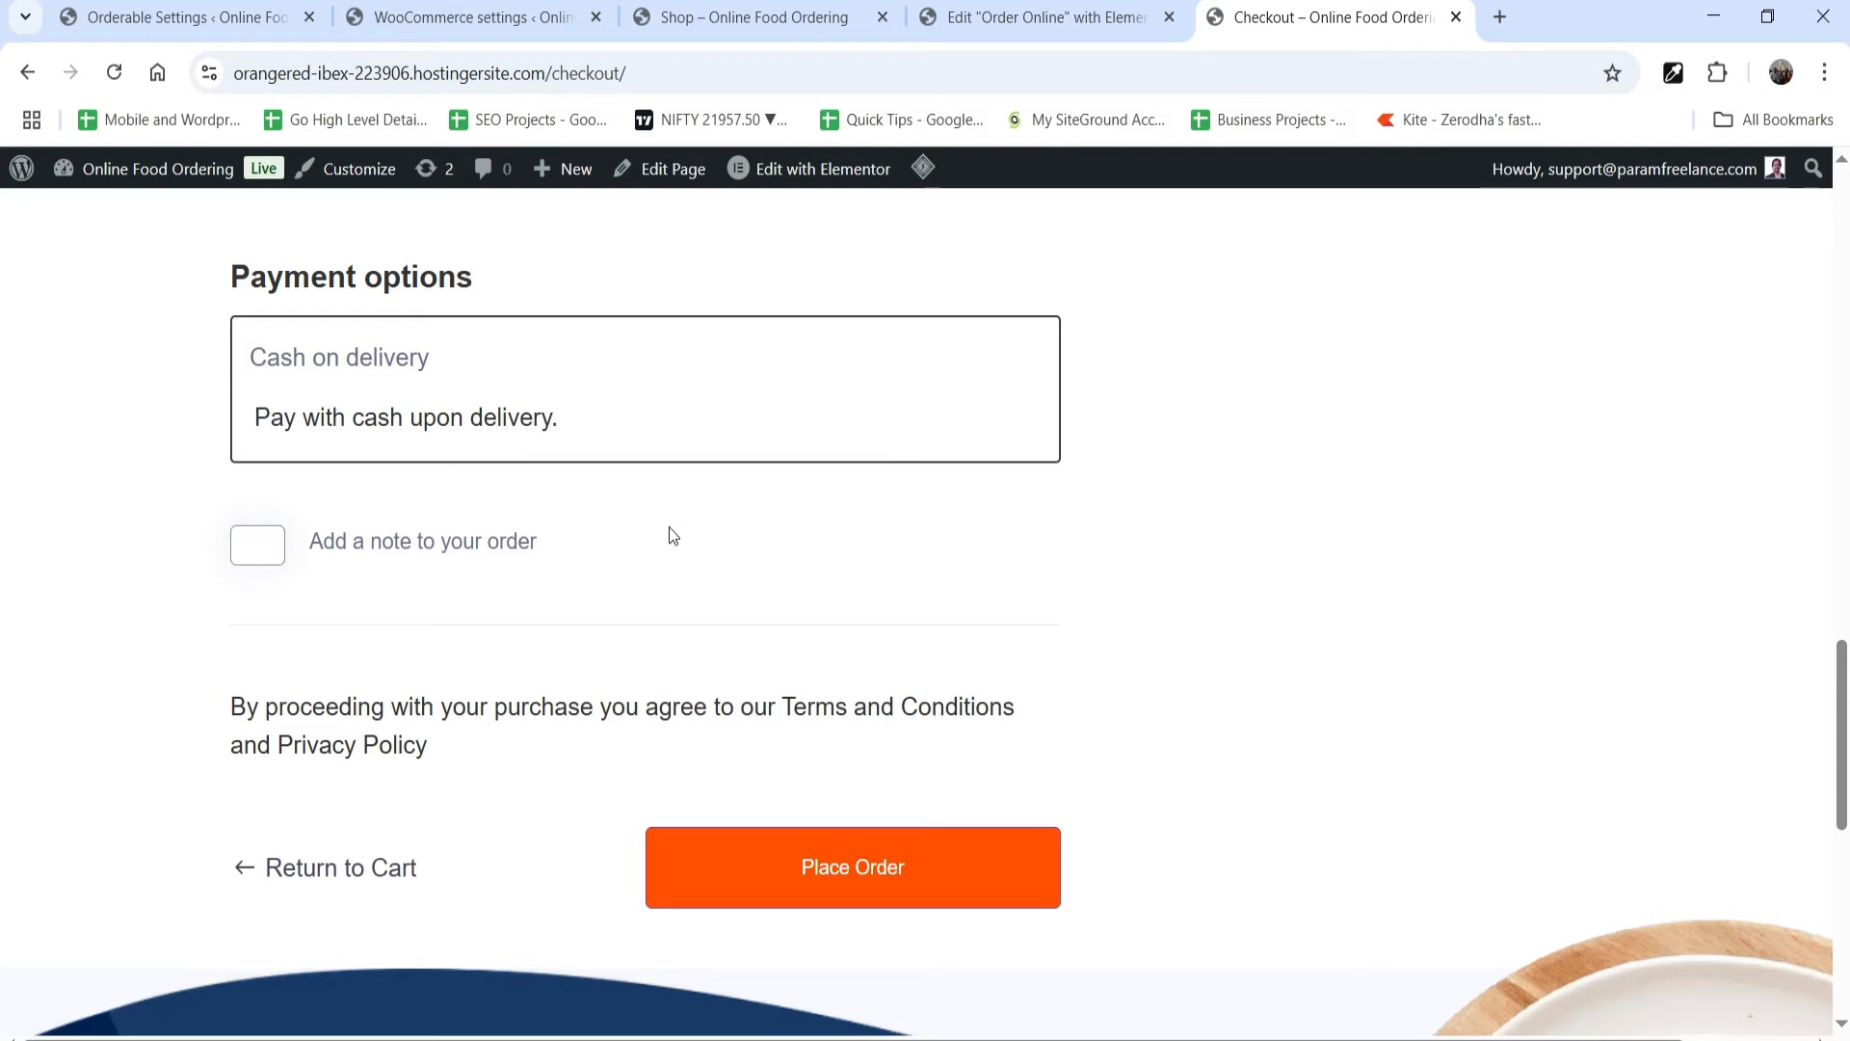
Step: Back in the WordPress admin, upload the orderable-pro-1.18.0.0 plugin archive from the Desktop, install it and activate it
click(166, 17)
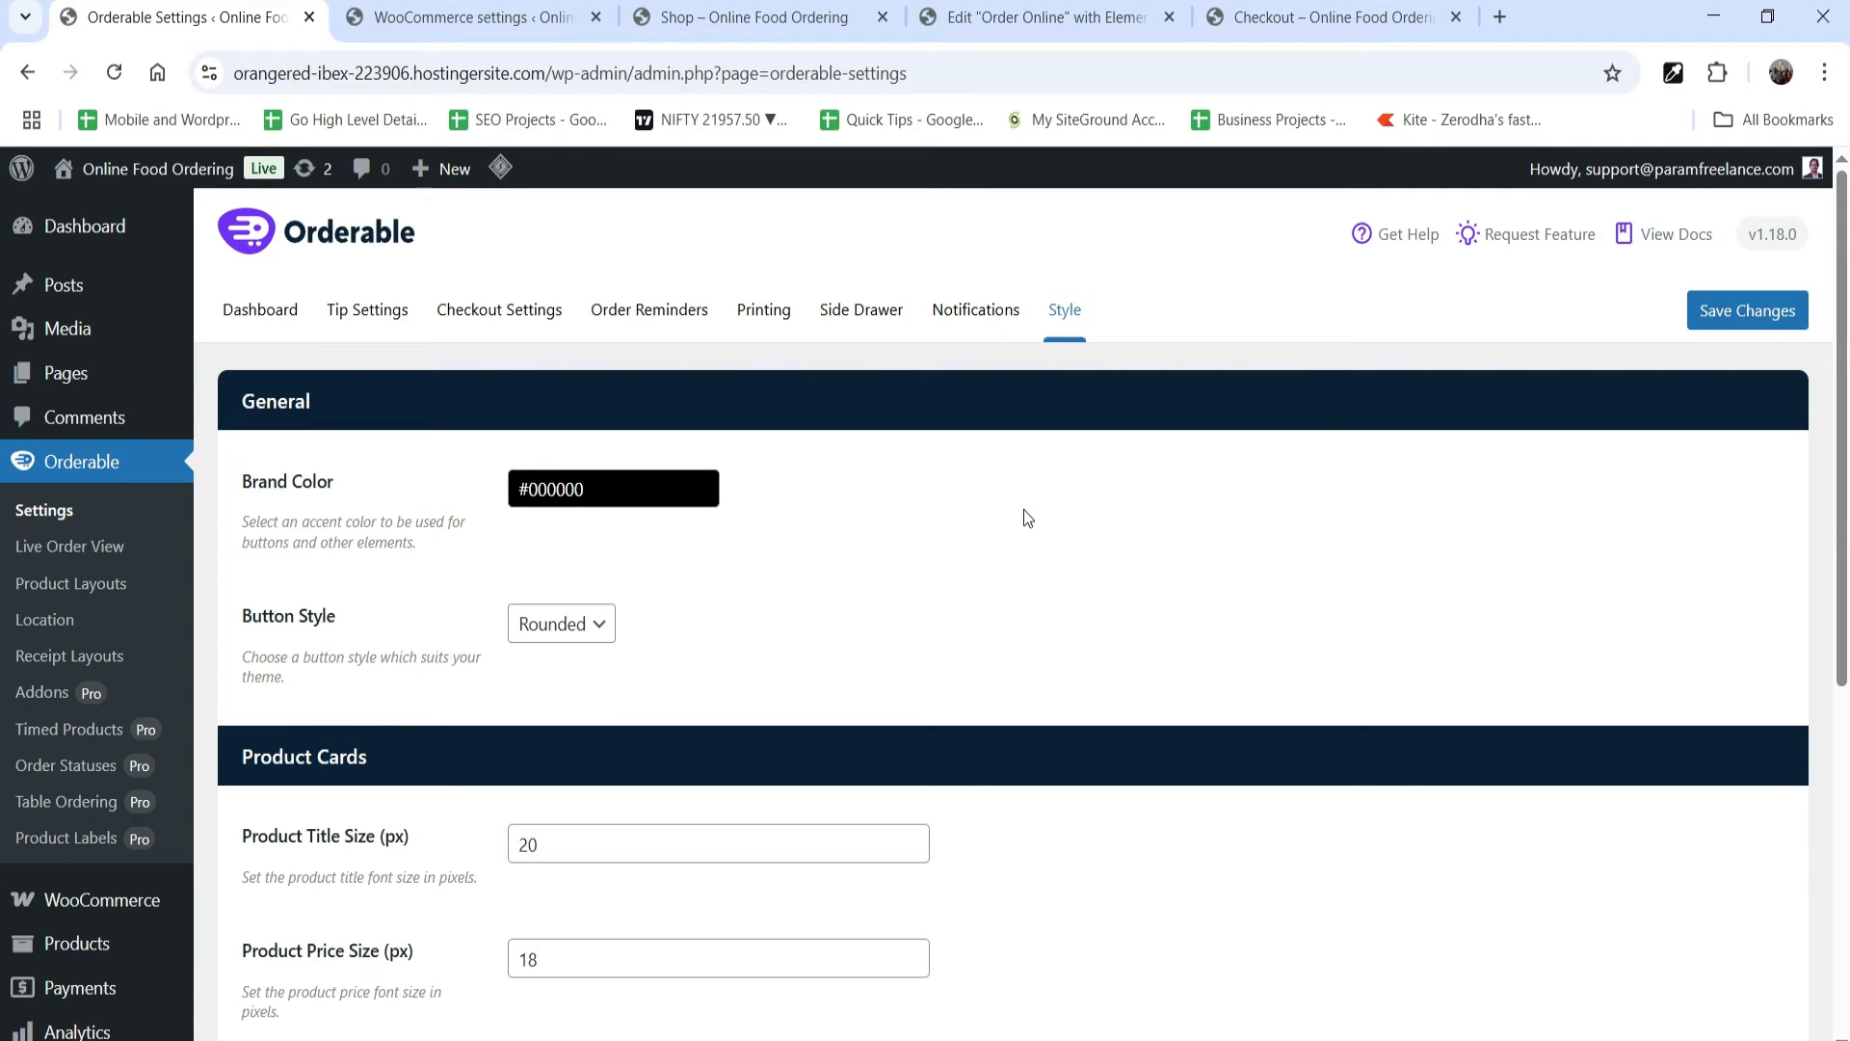
scroll(1024, 511, down, 6)
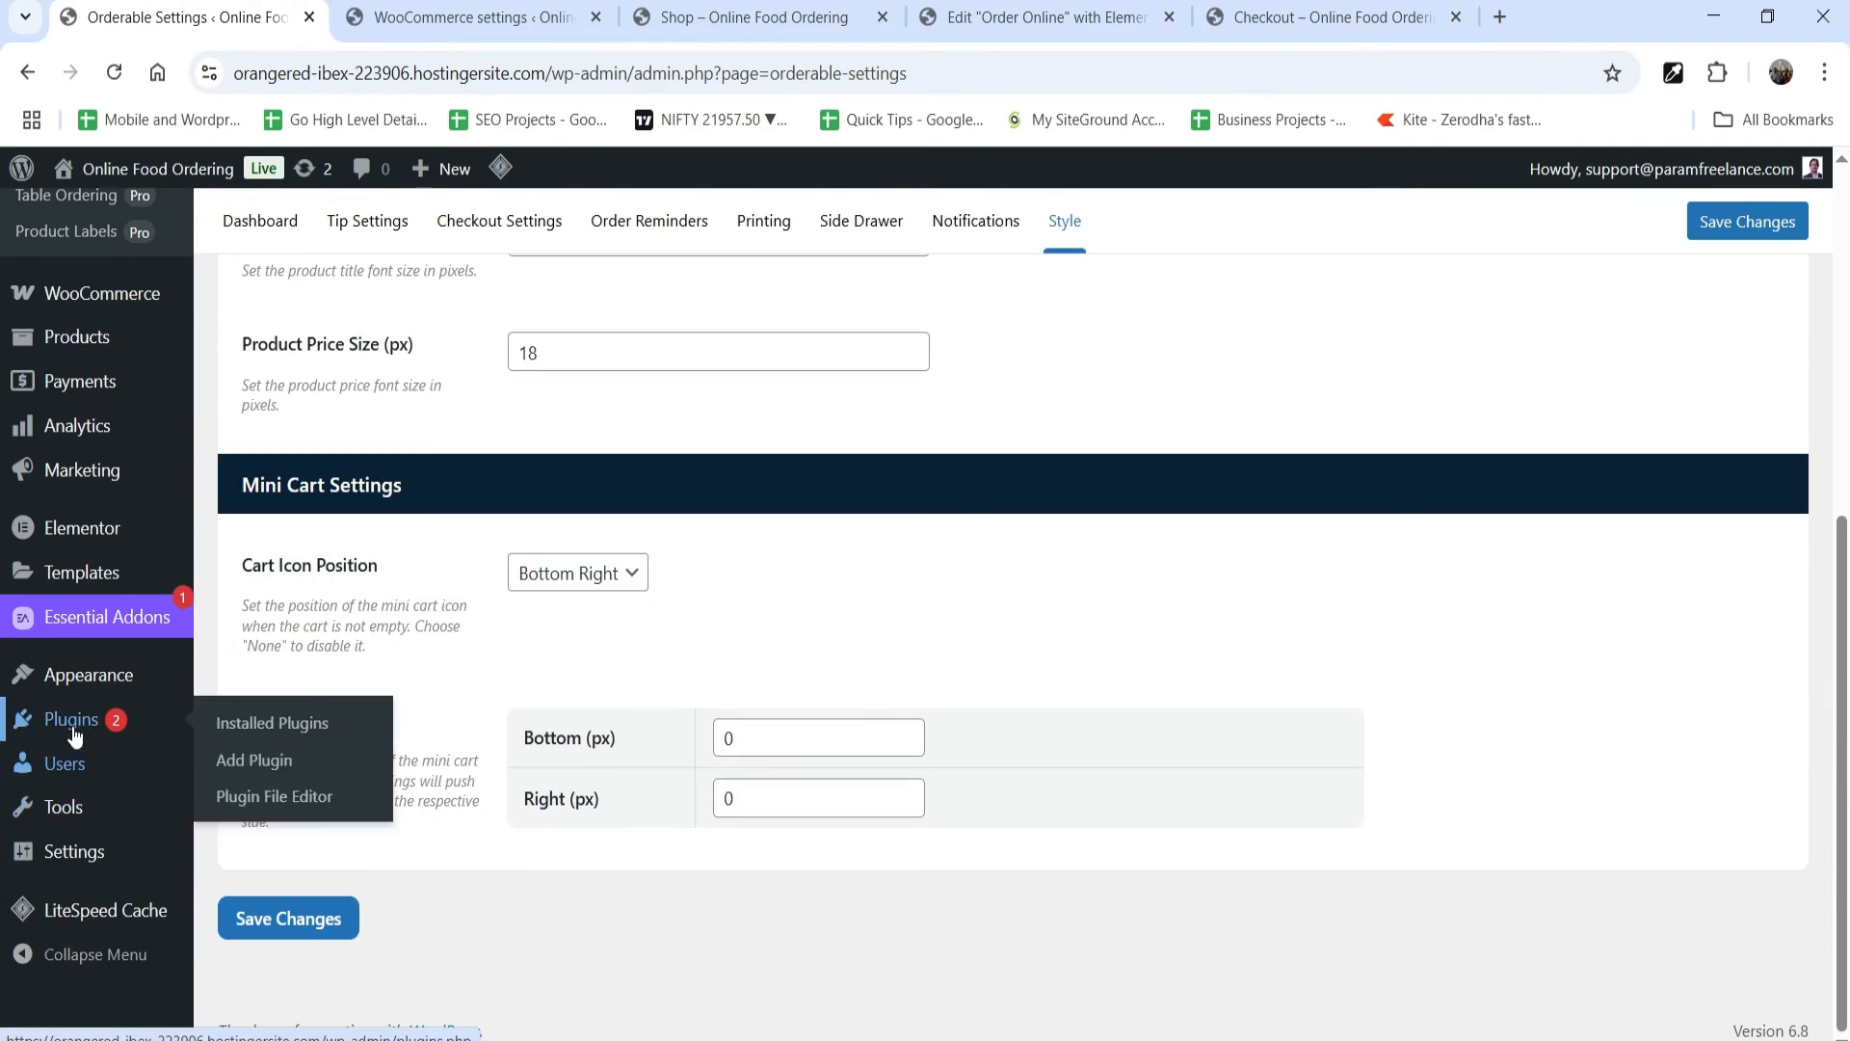
click(248, 760)
click(449, 235)
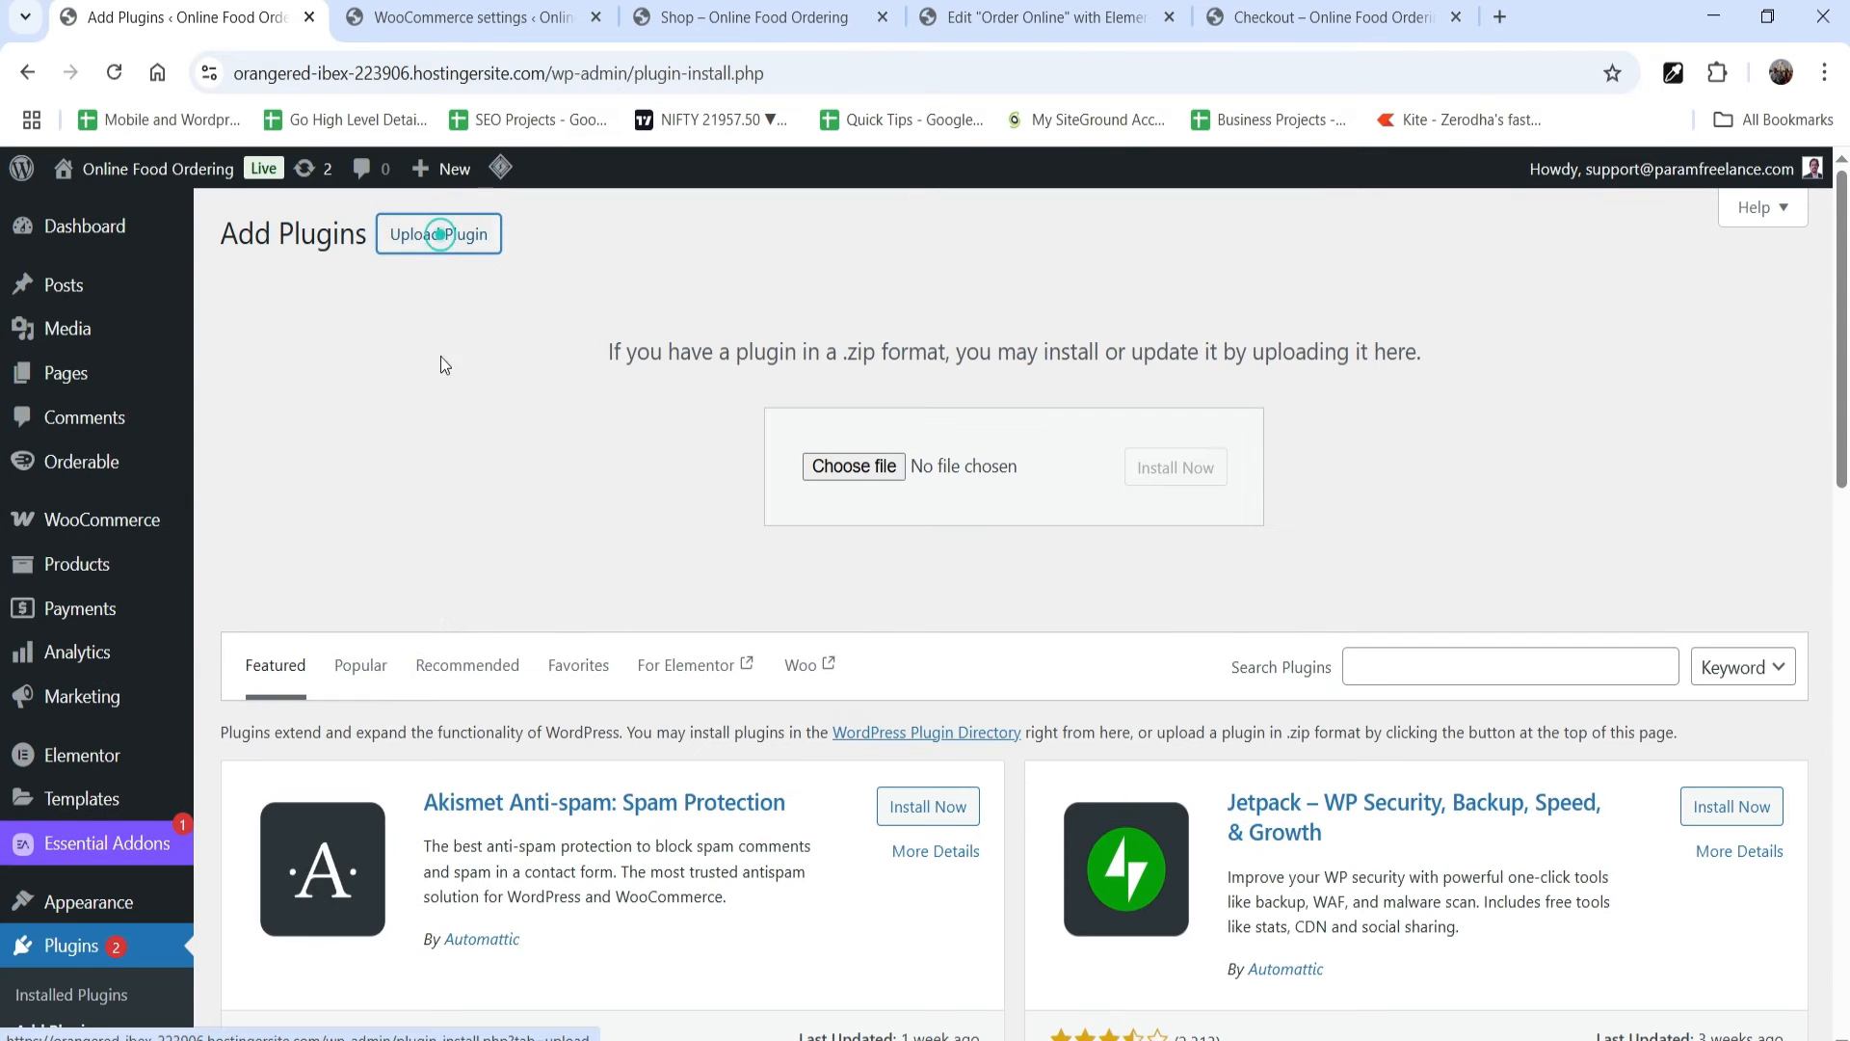
click(848, 462)
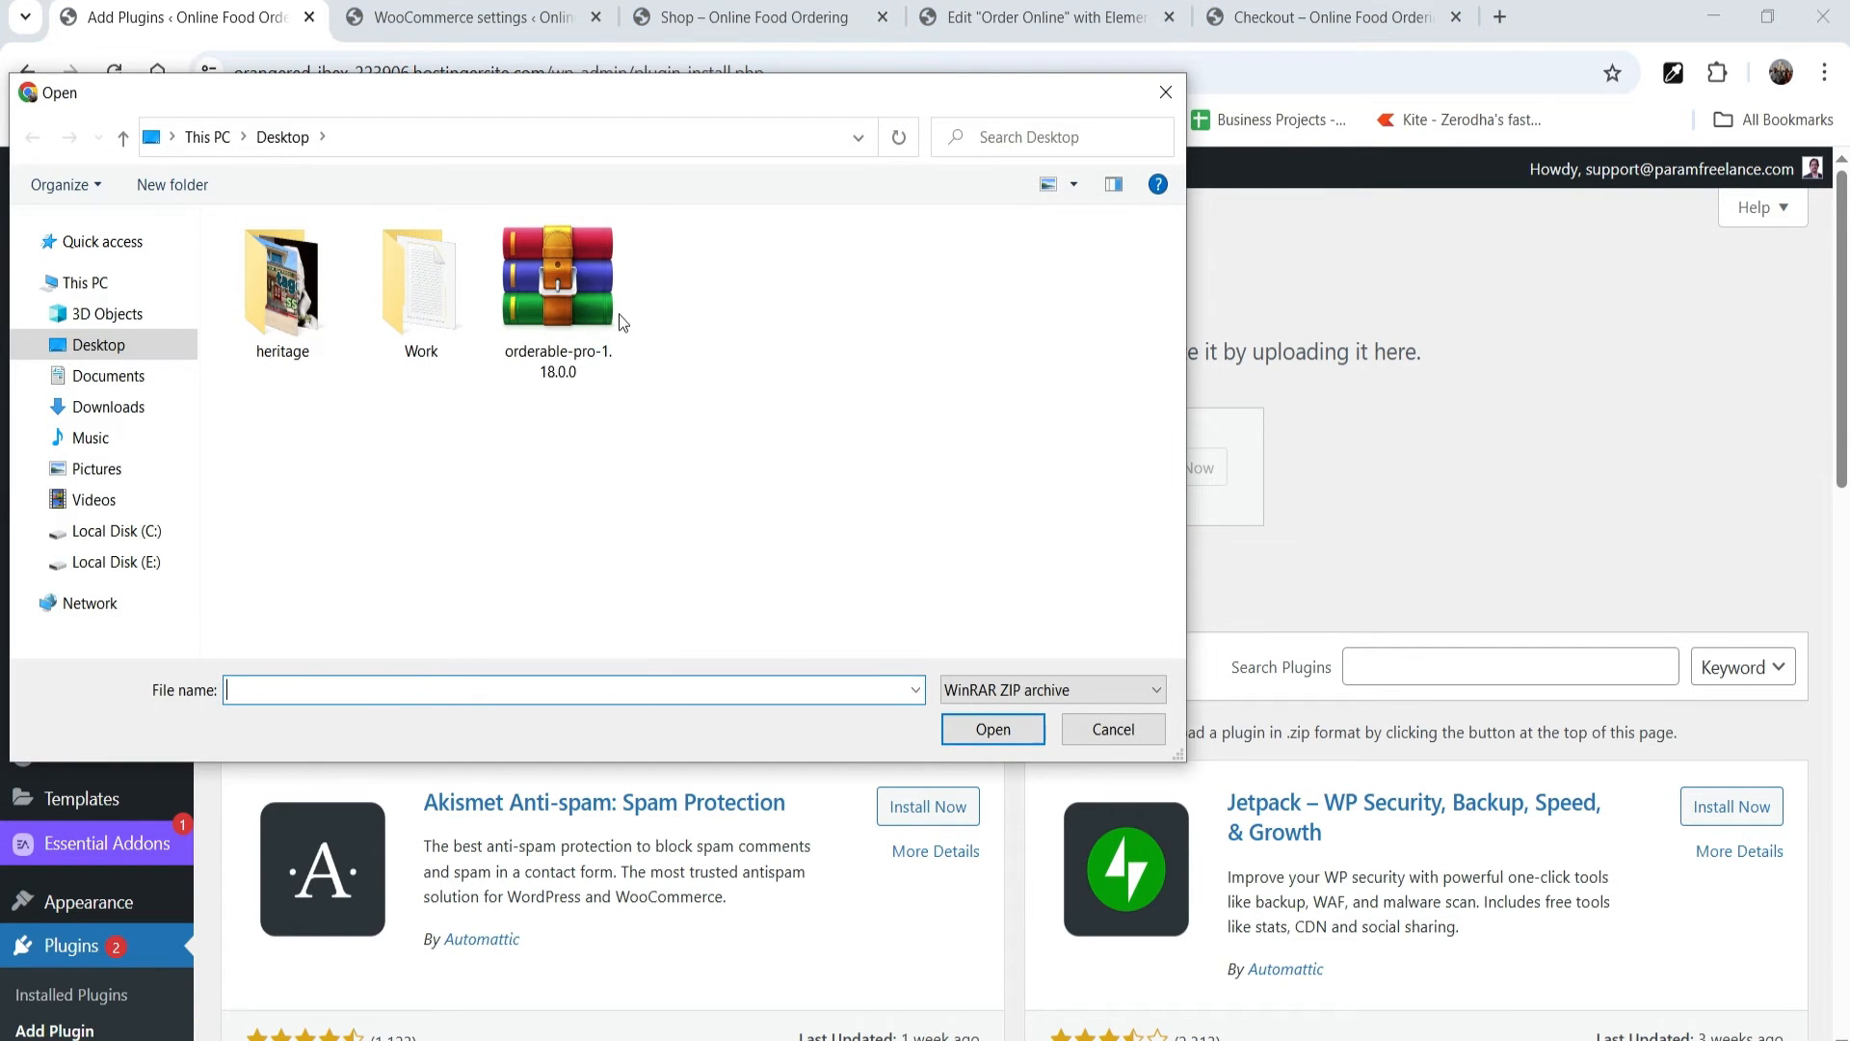
double_click(569, 281)
click(1175, 467)
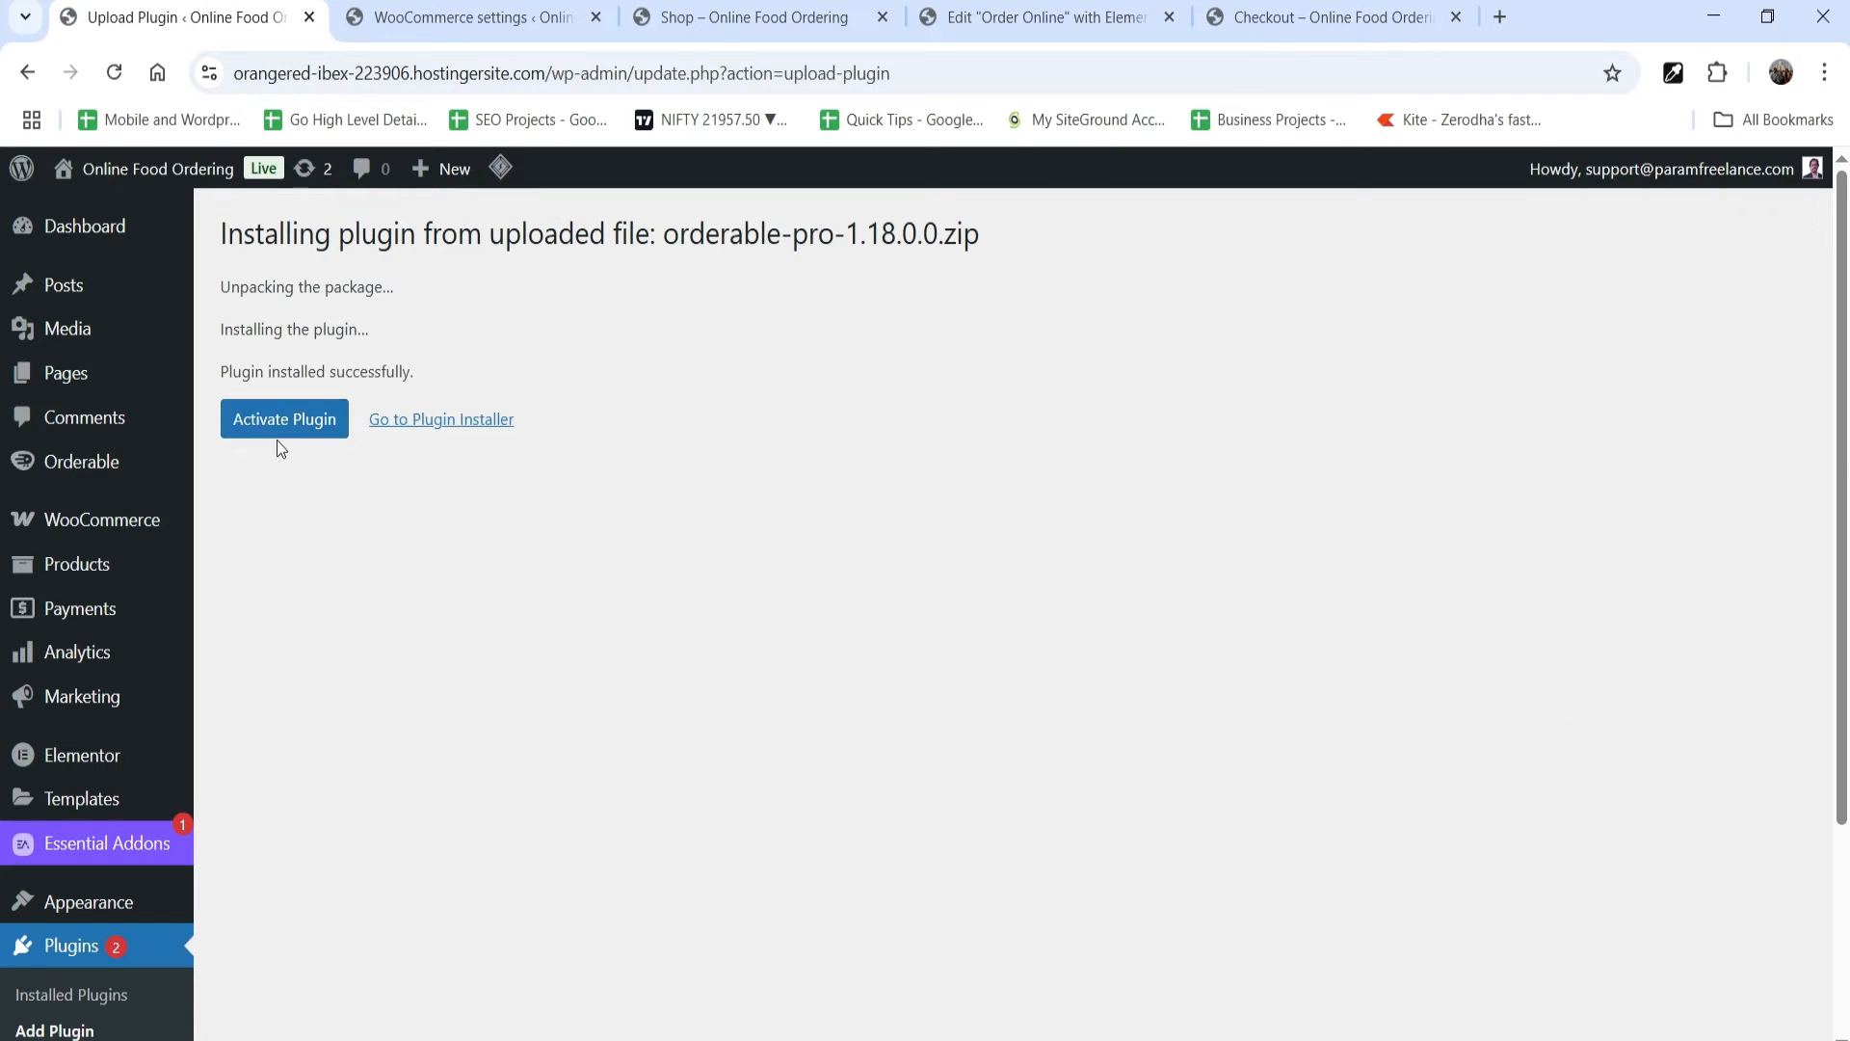
click(279, 436)
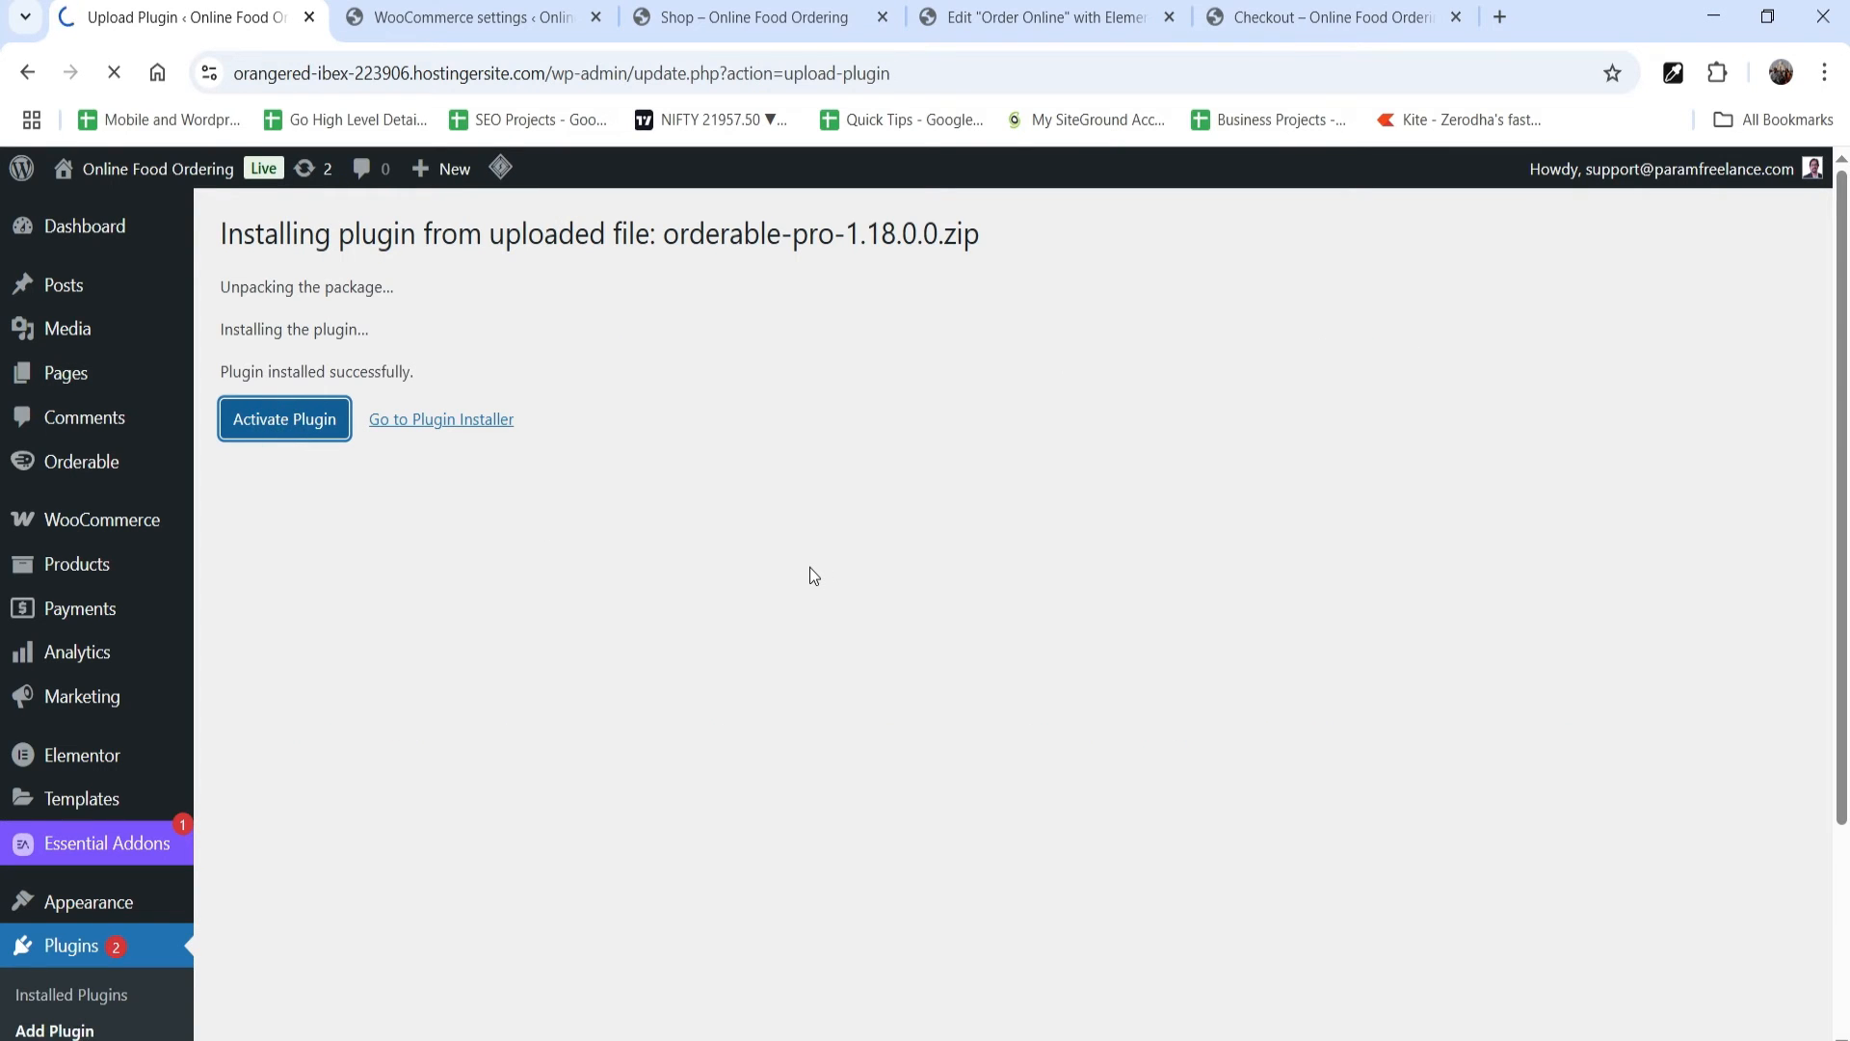
Step: Open the Orderable settings and review the default open hours for locations
mouse_move(55, 465)
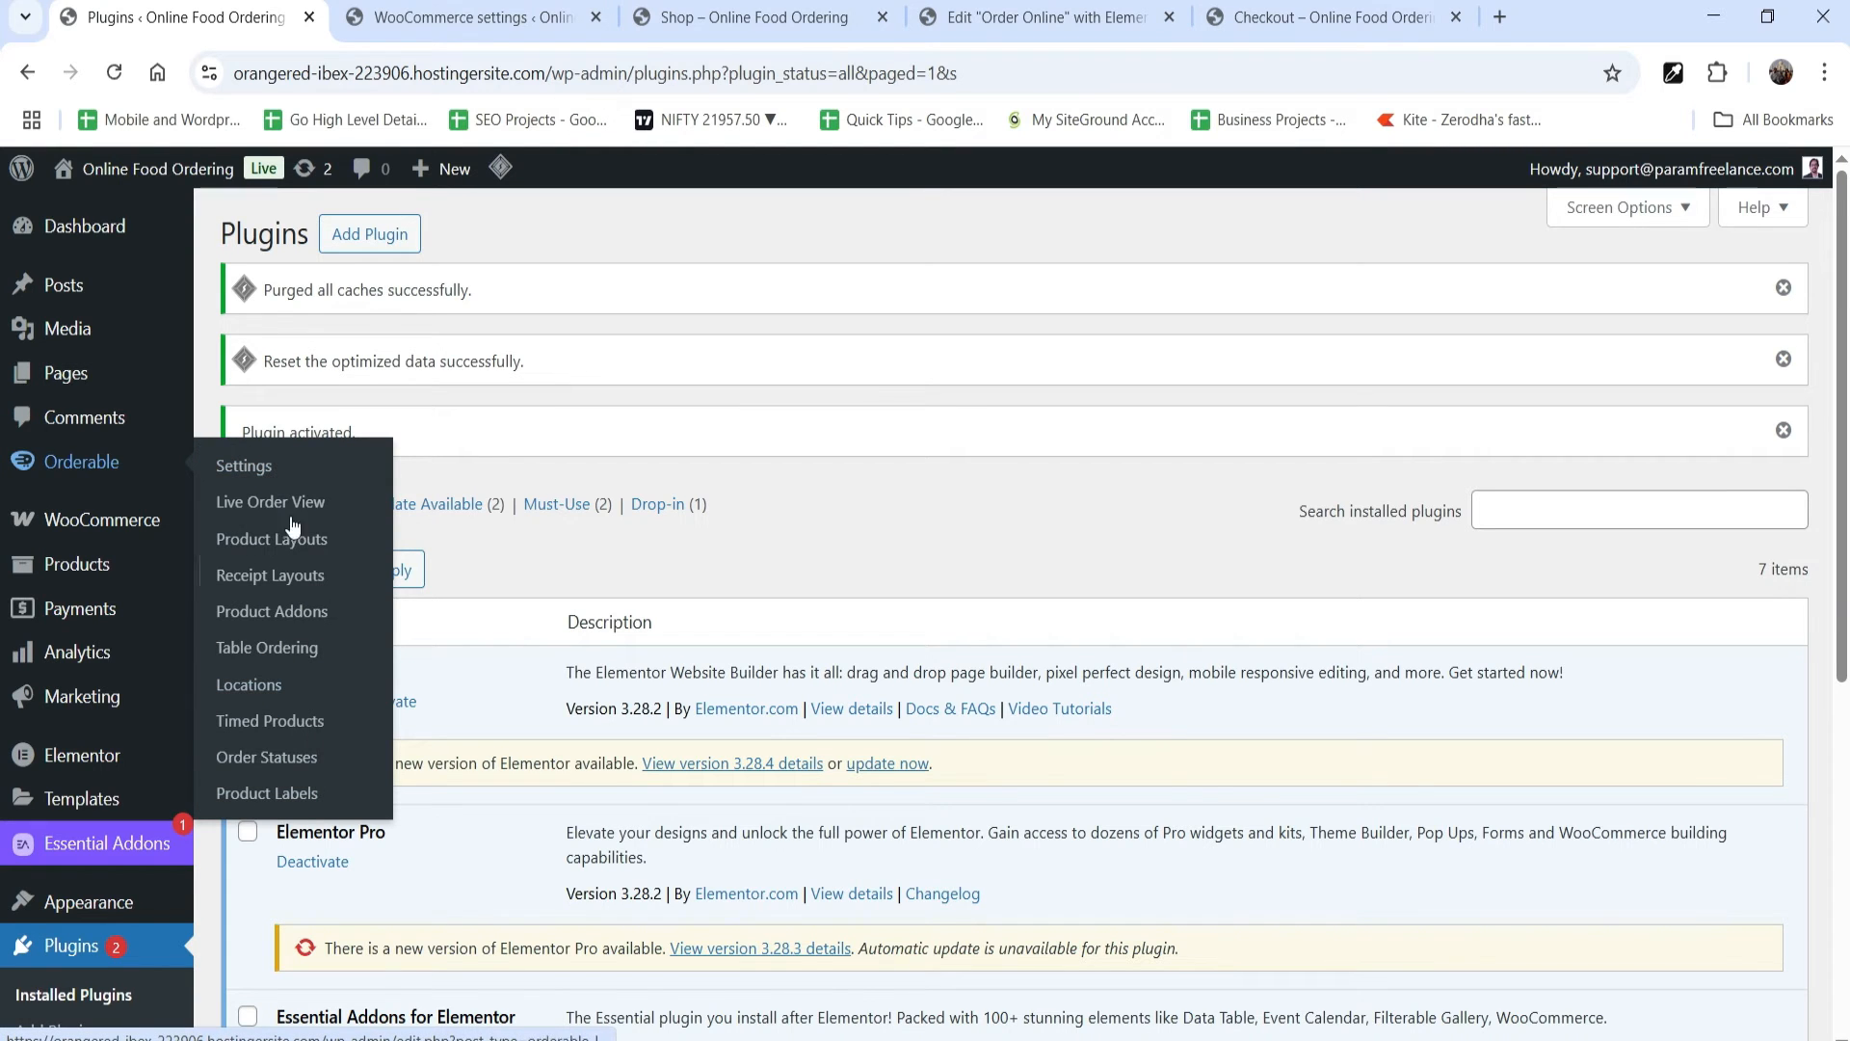
click(242, 465)
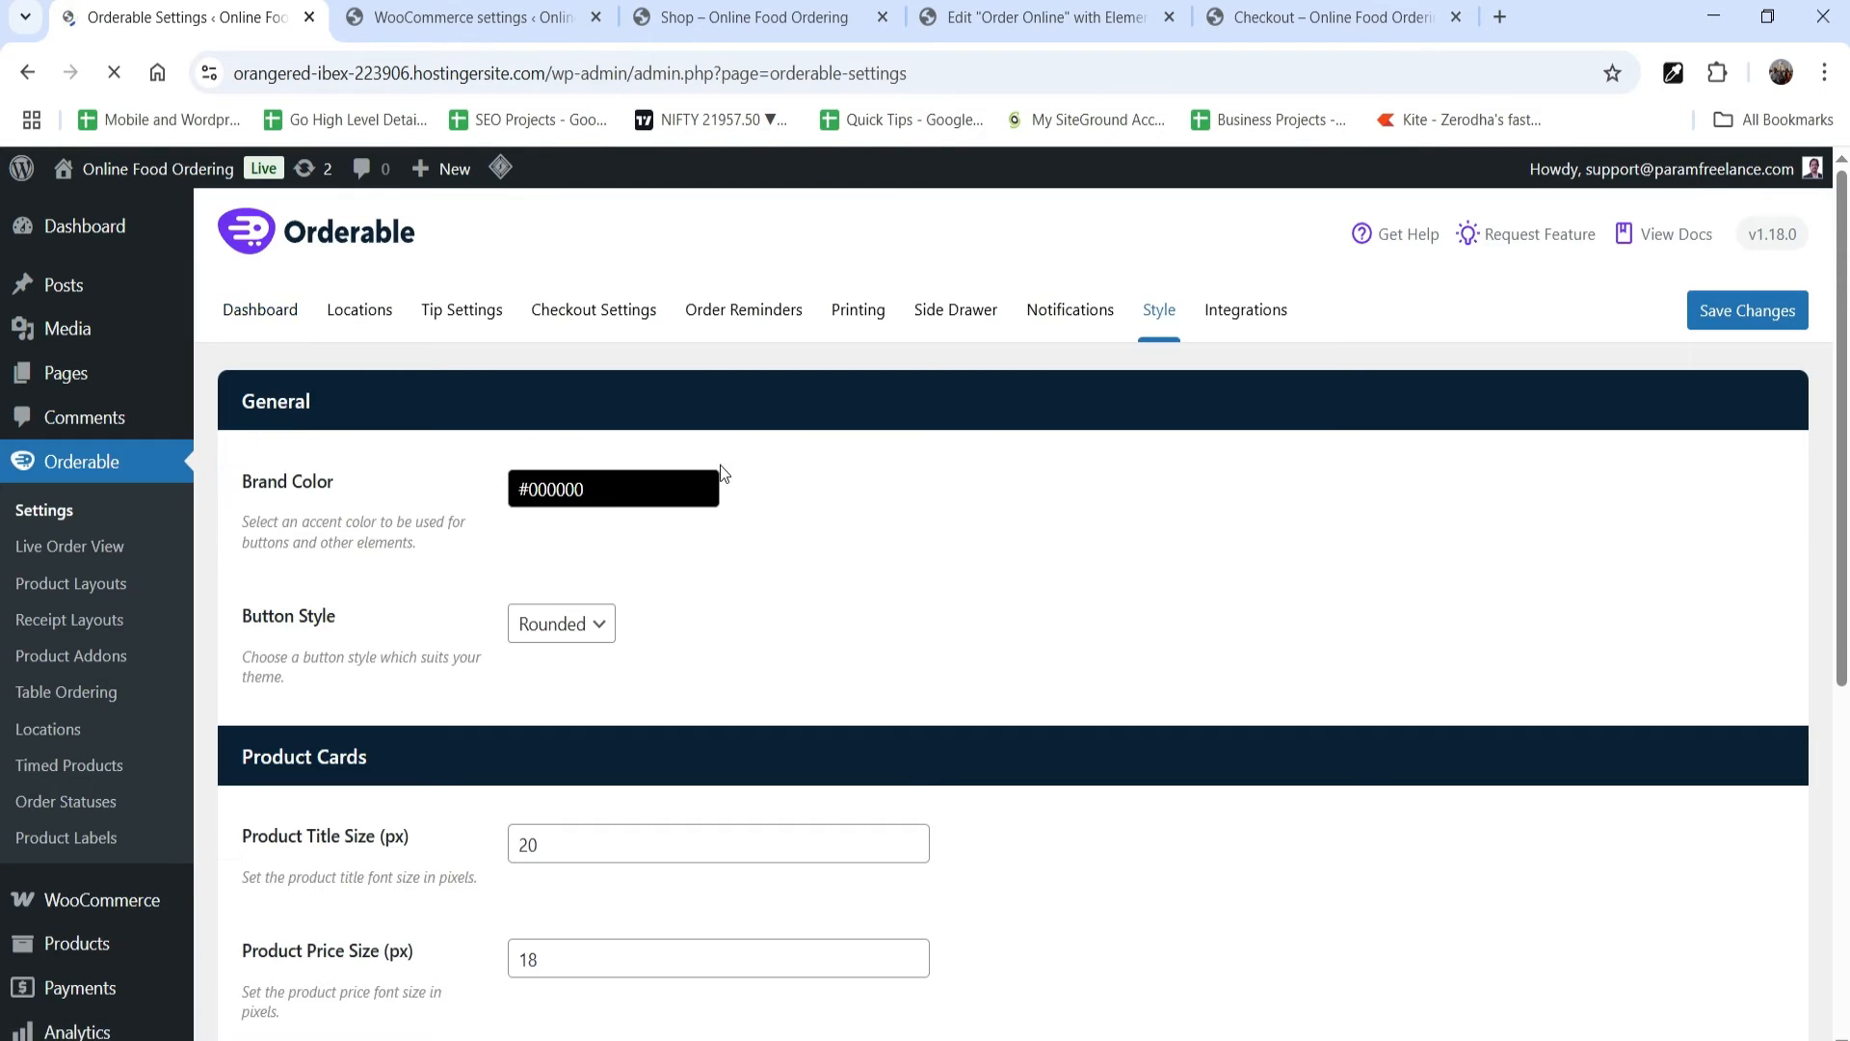
click(343, 314)
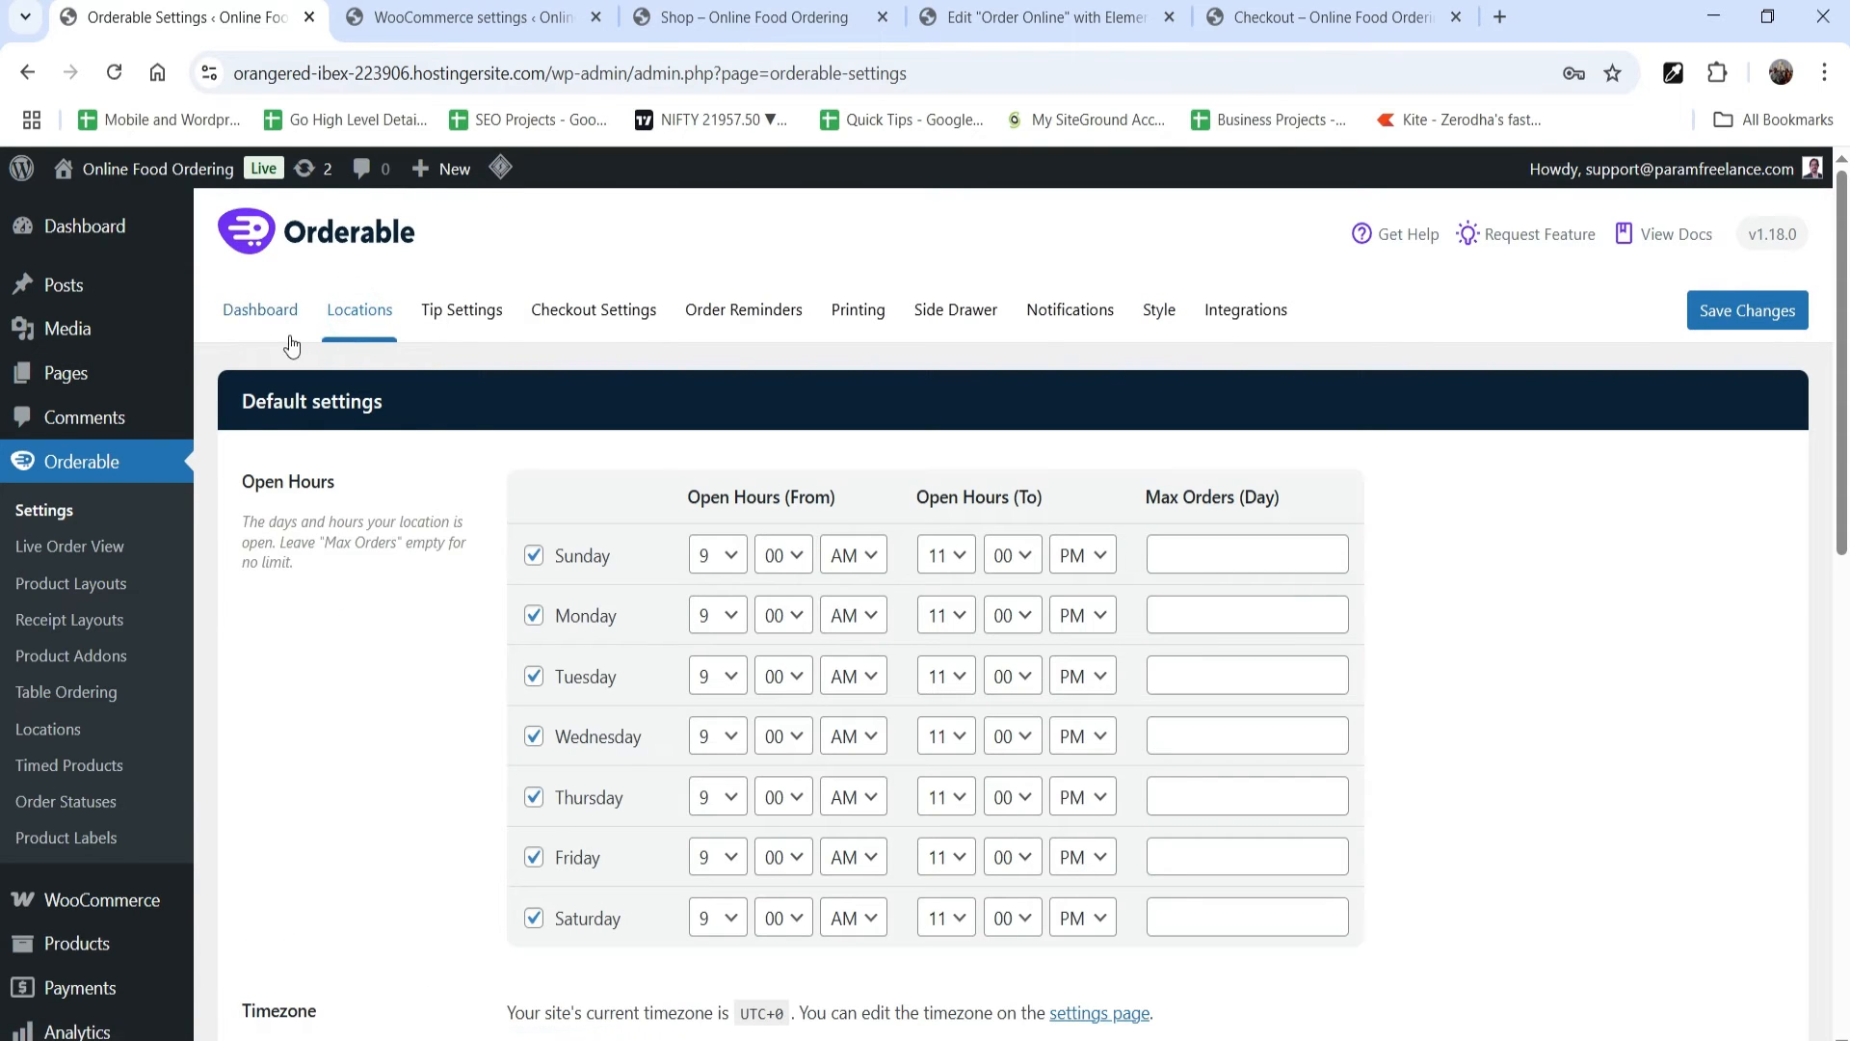
Step: Enable tipping at checkout and define a tip option labelled 10% with amount 10 and type Percentage
click(442, 322)
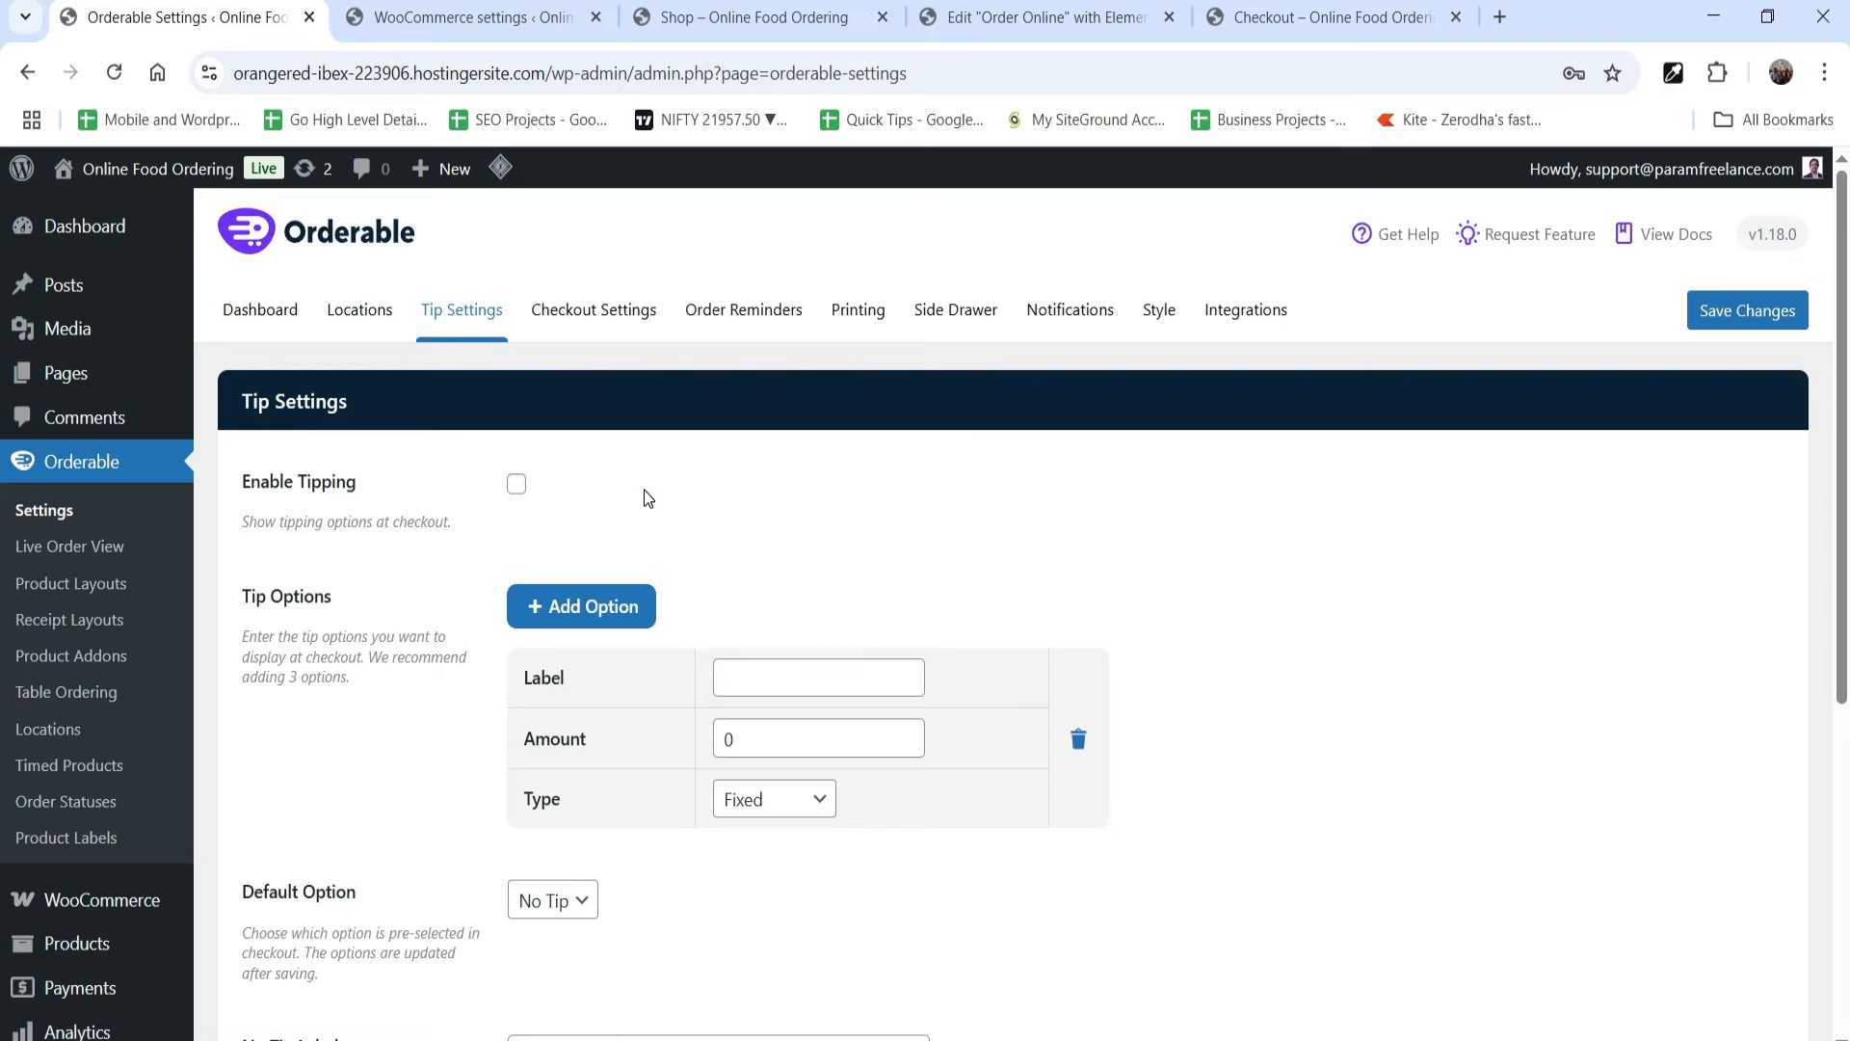
click(517, 482)
scroll(1053, 617, down, 1)
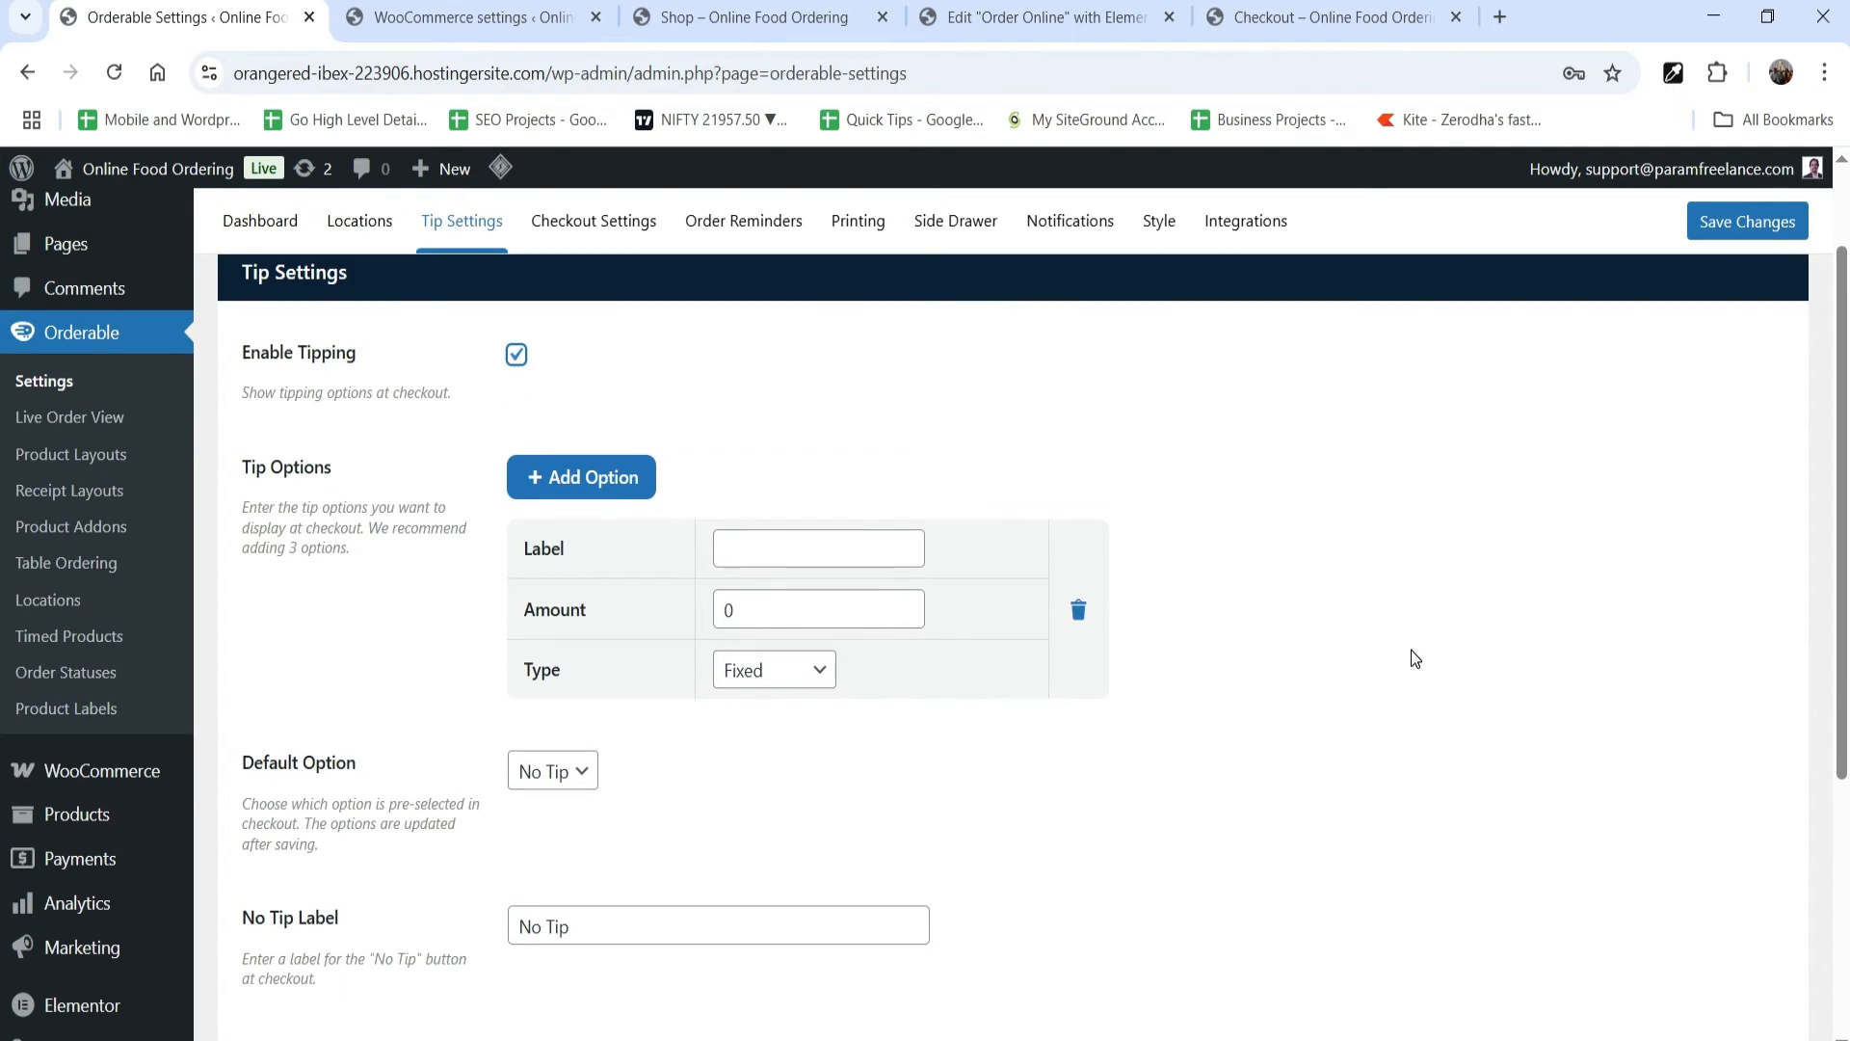
click(823, 550)
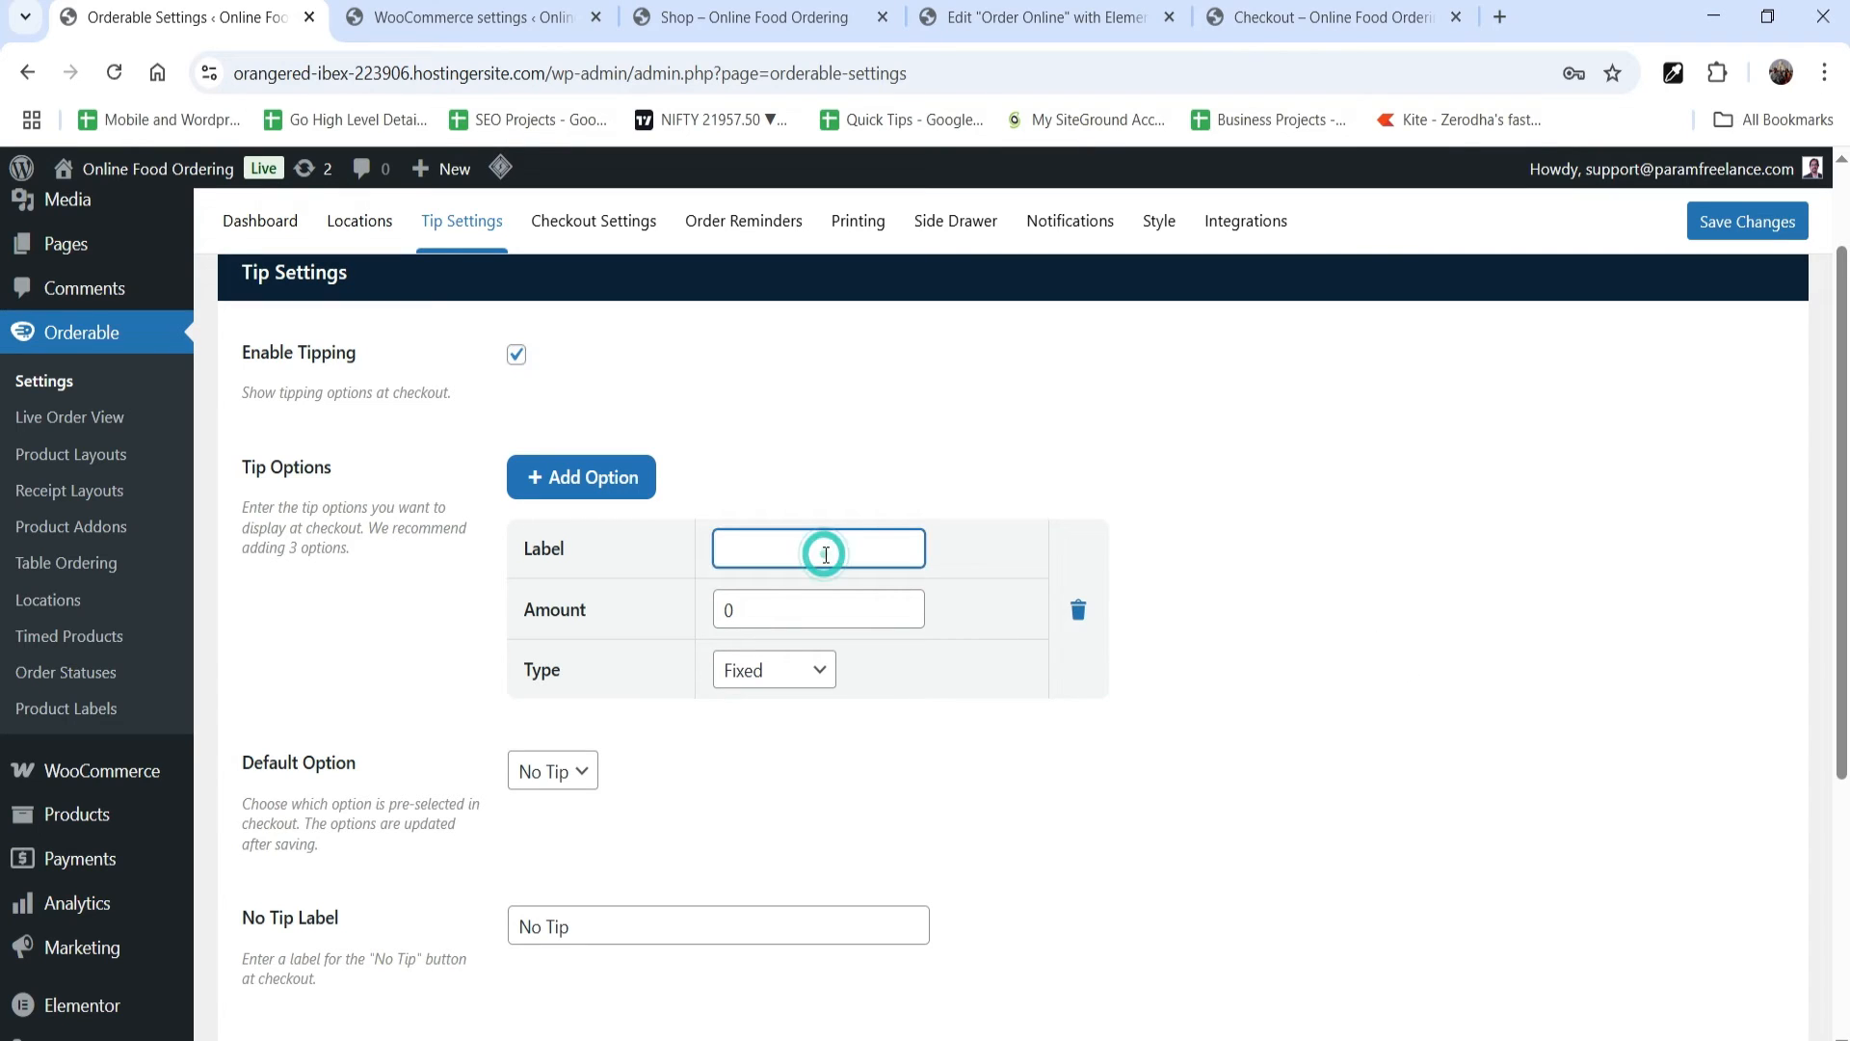
text(10)
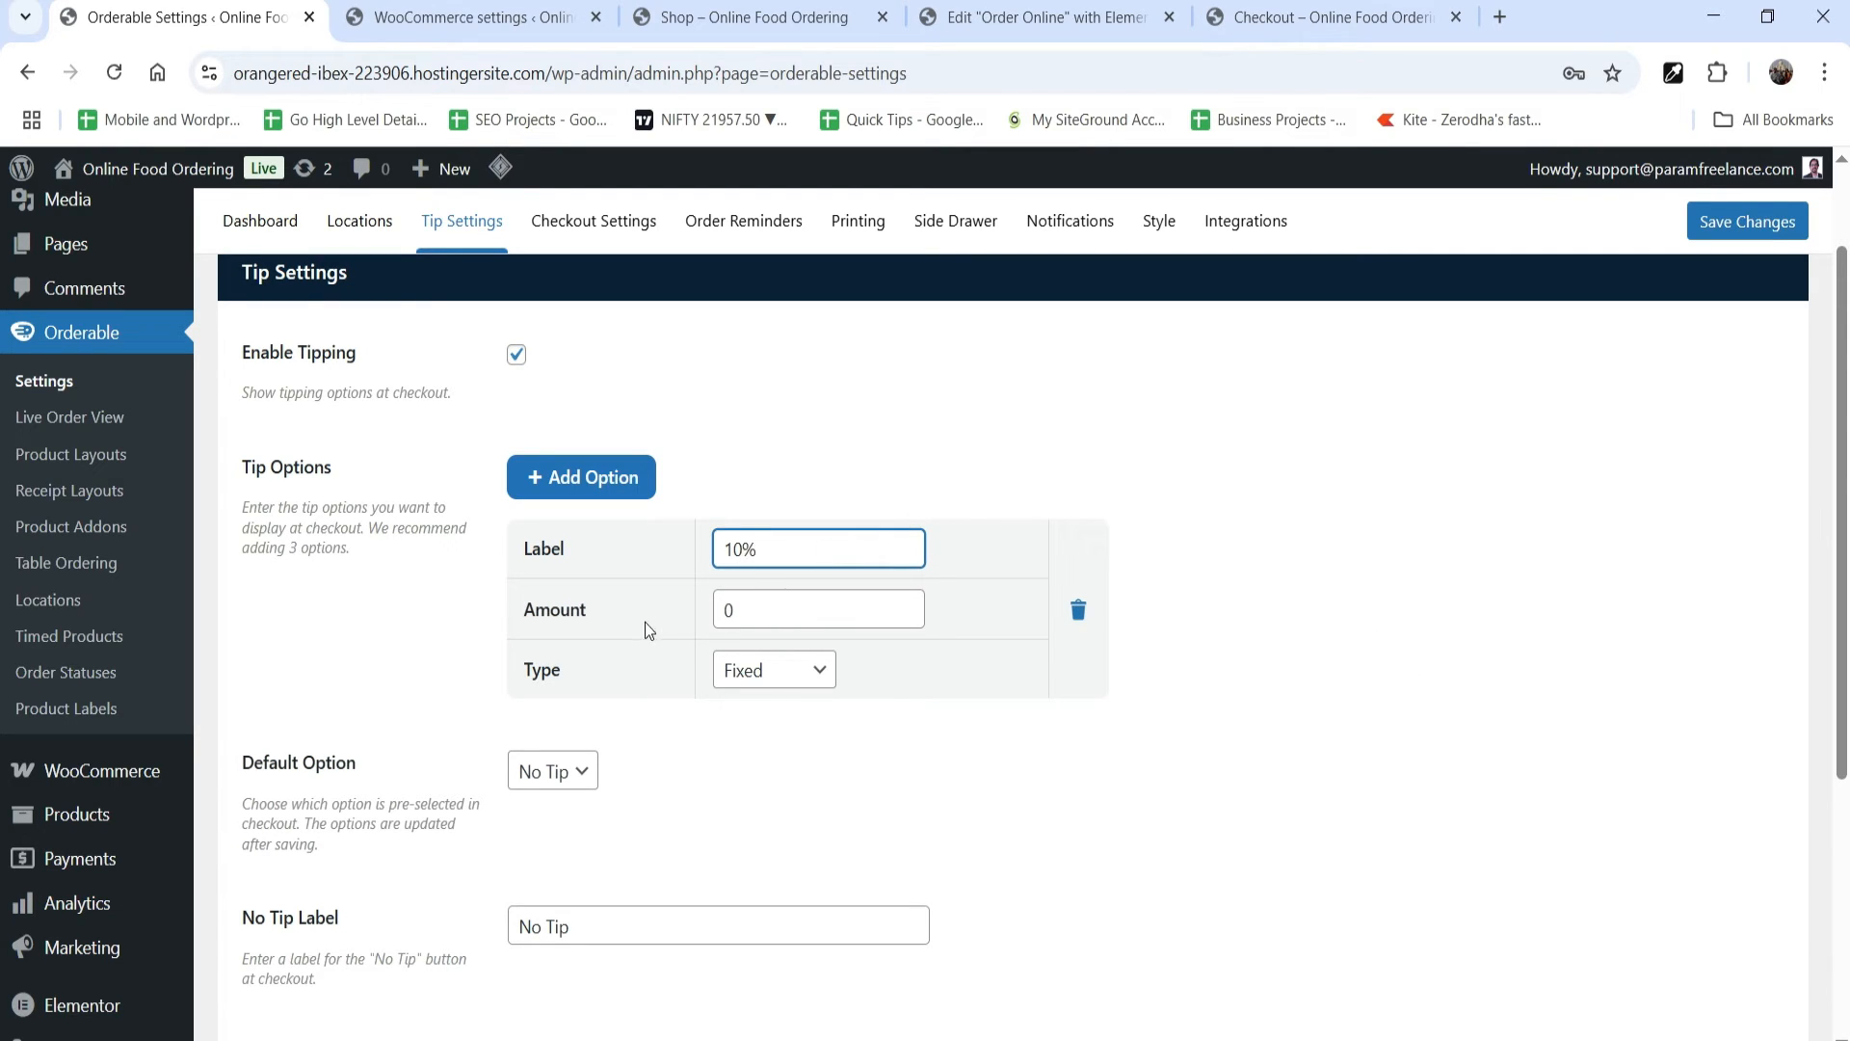
double_click(796, 603)
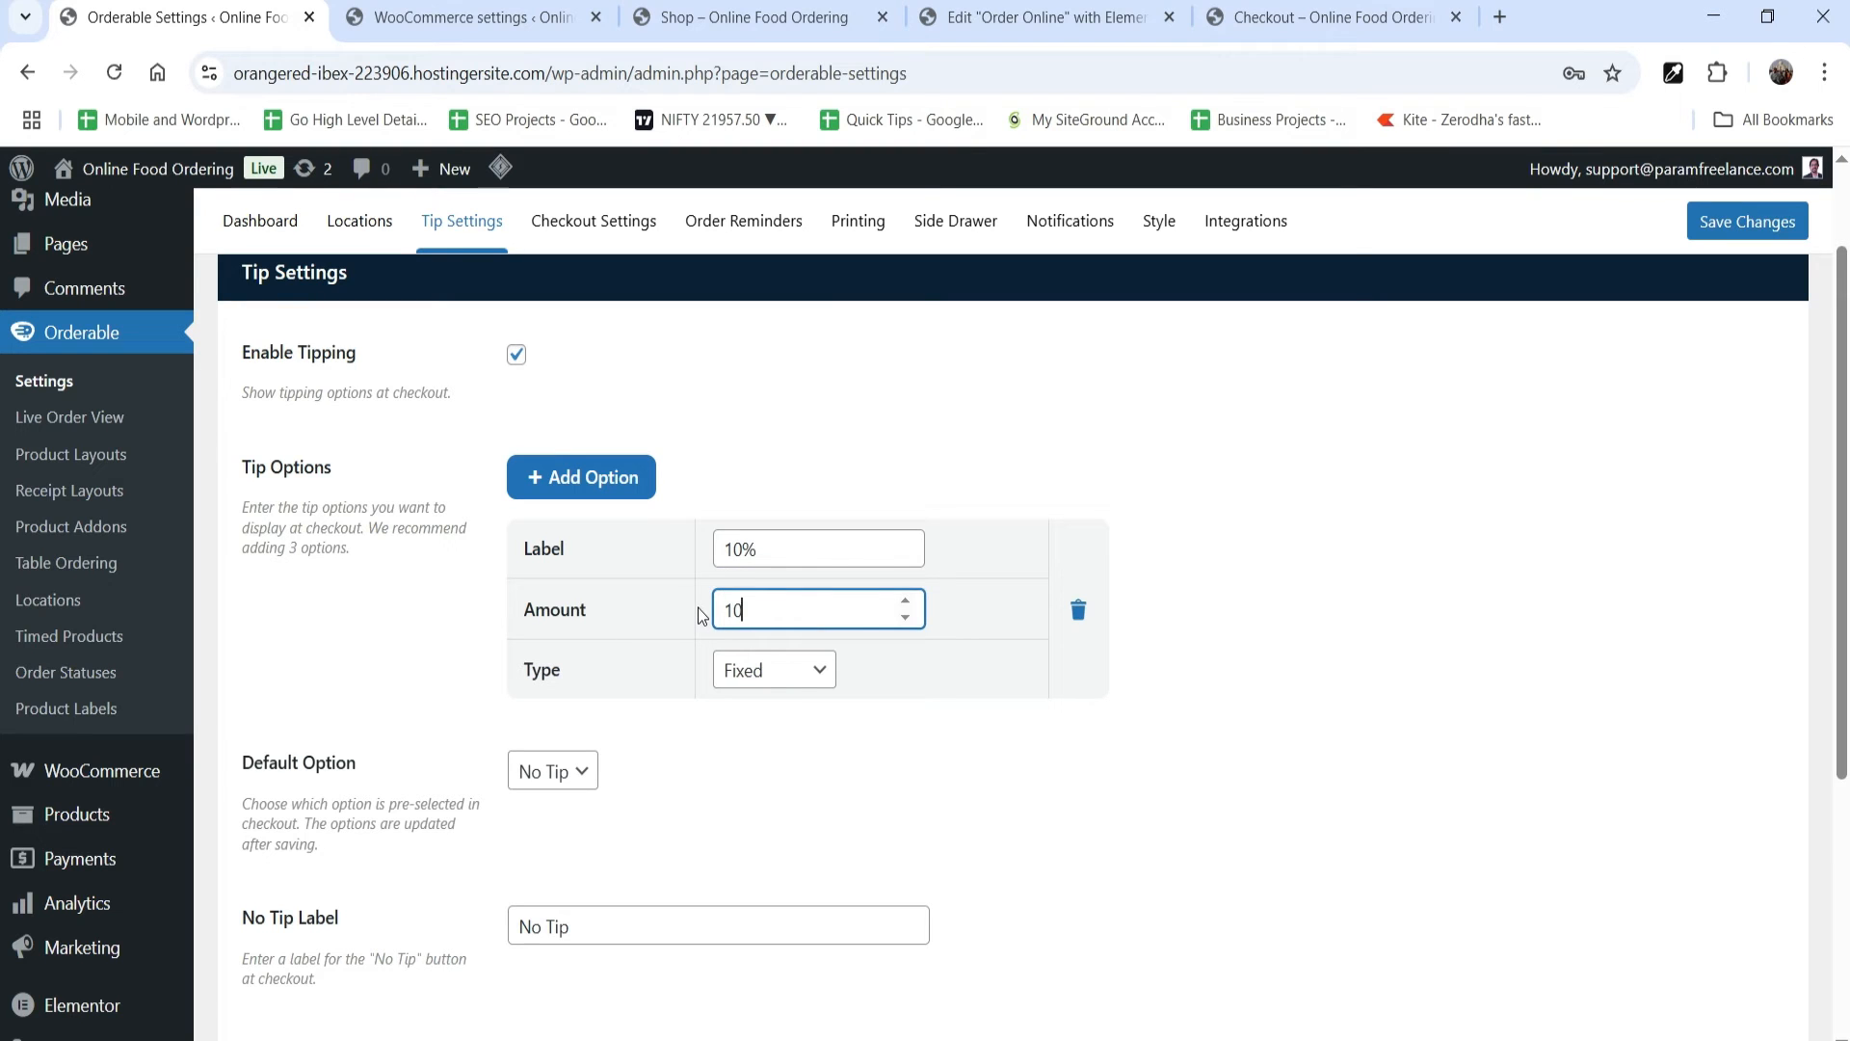
text(10)
click(793, 670)
click(786, 738)
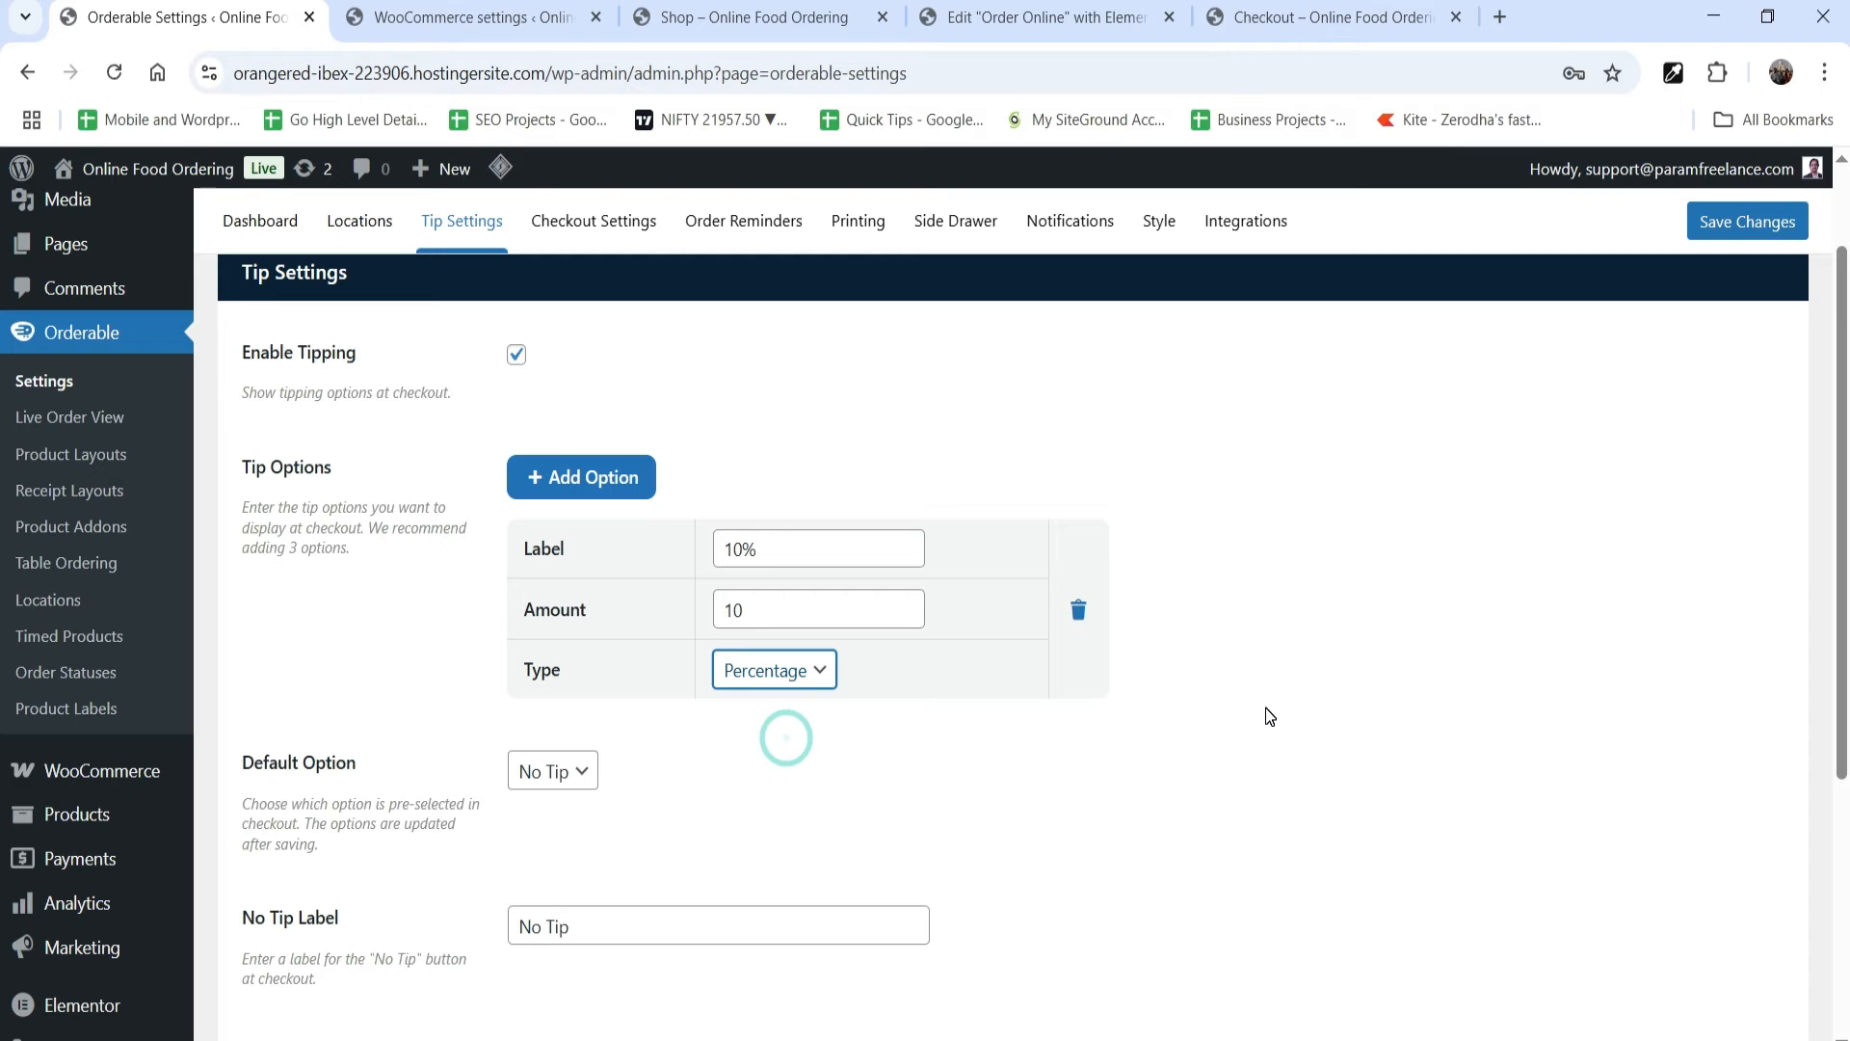
Step: Allow customers to enter a custom tip, keeping No Tip as the default option, and save the tip settings
scroll(512, 681, down, 2)
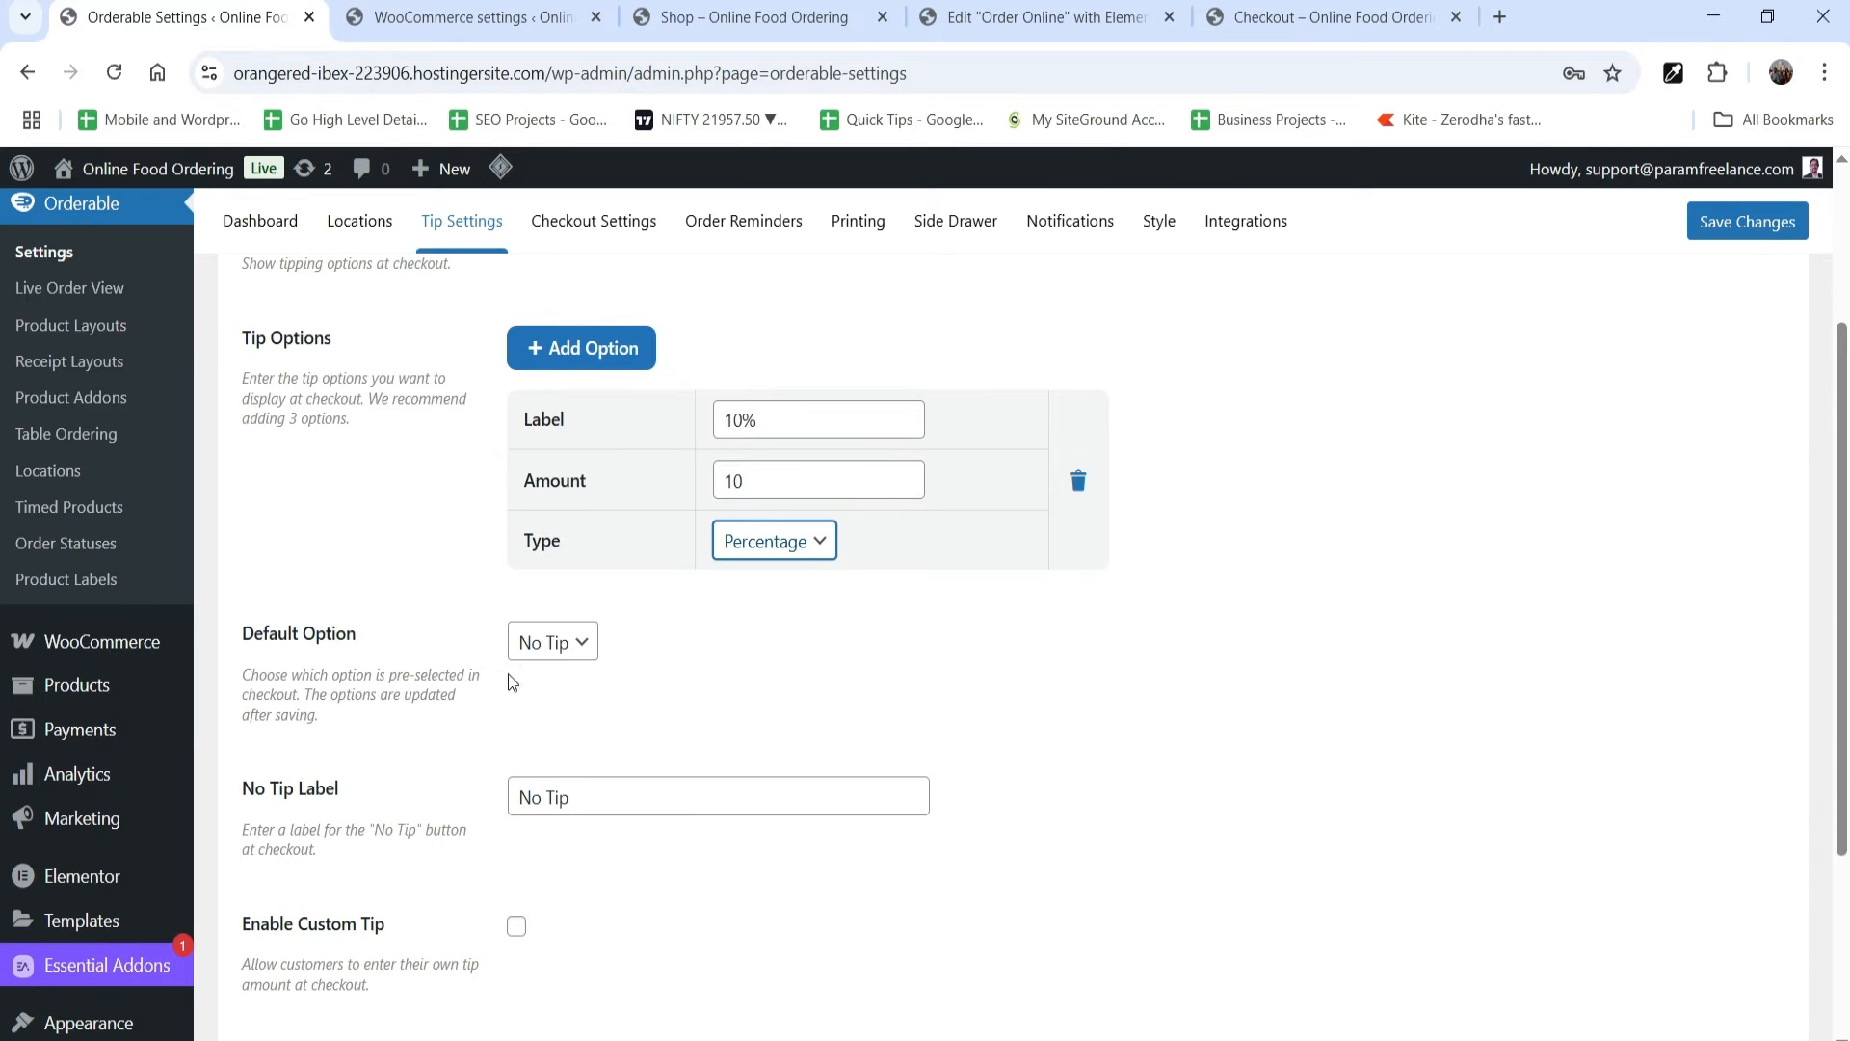
click(580, 645)
scroll(500, 803, down, 2)
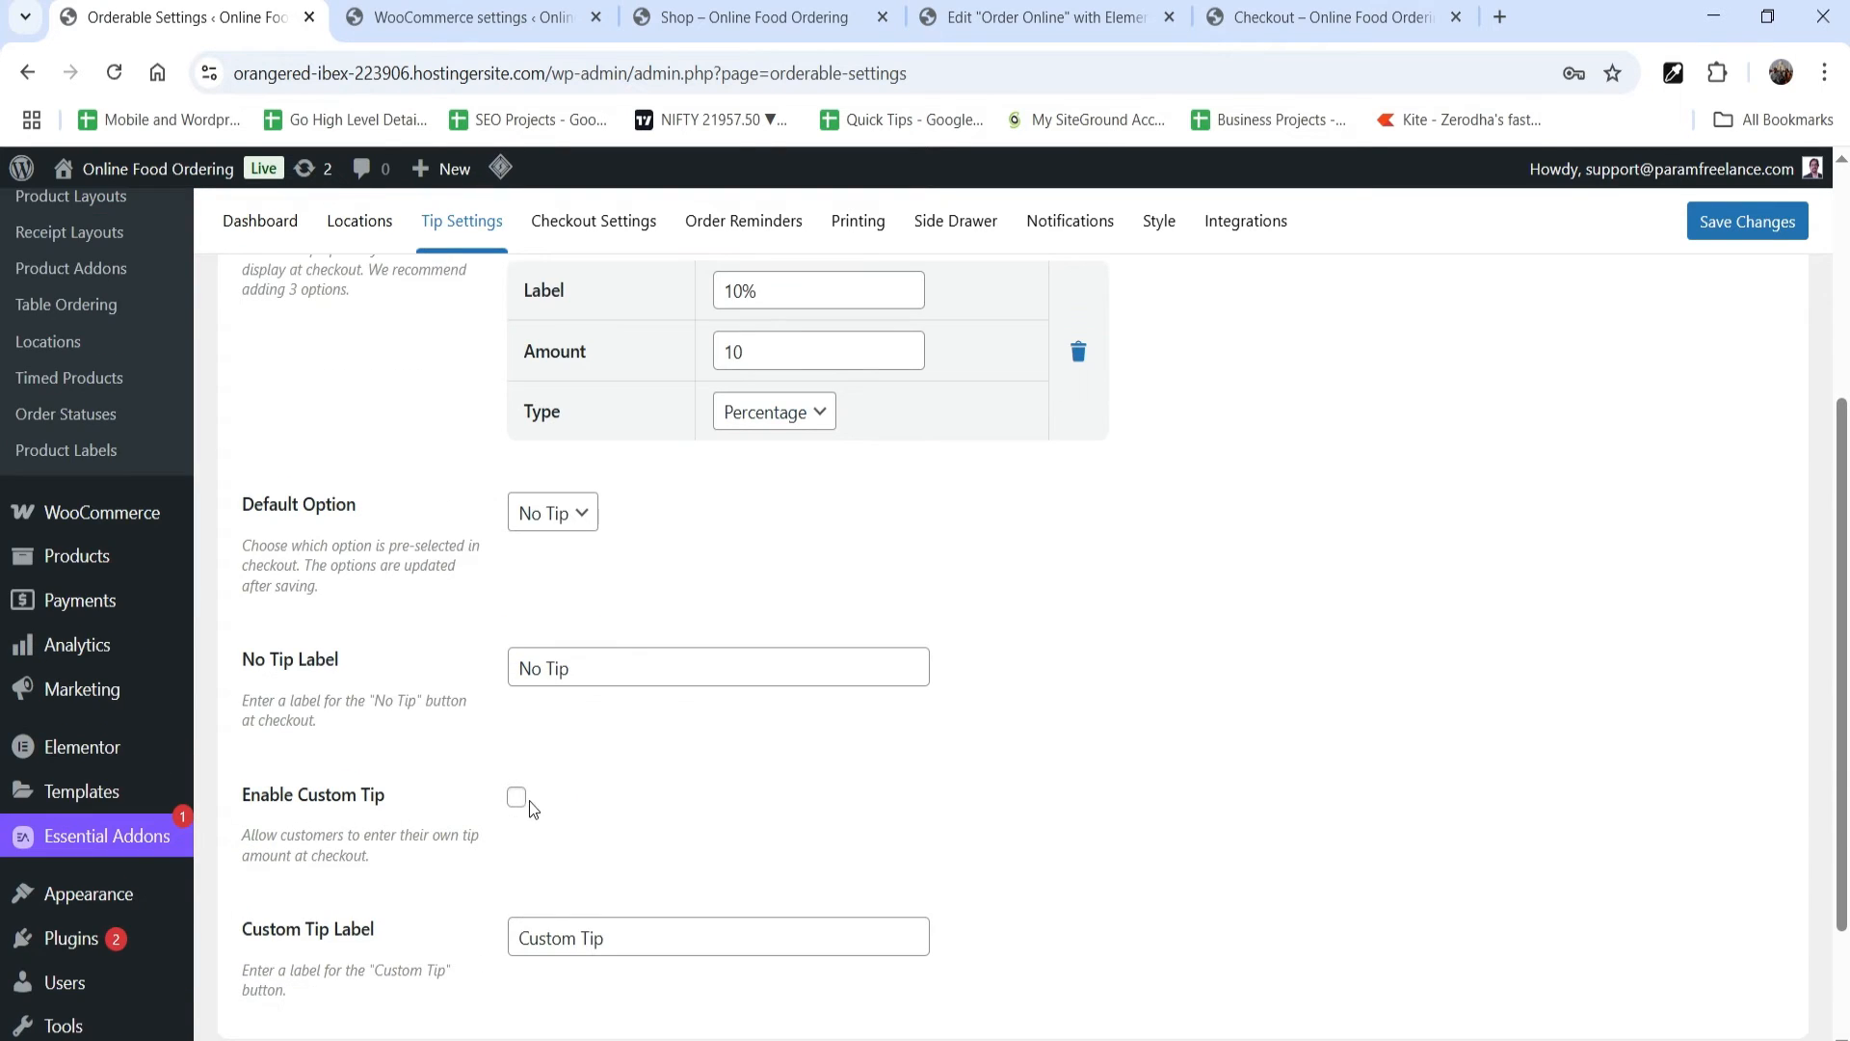
click(518, 798)
scroll(525, 804, down, 2)
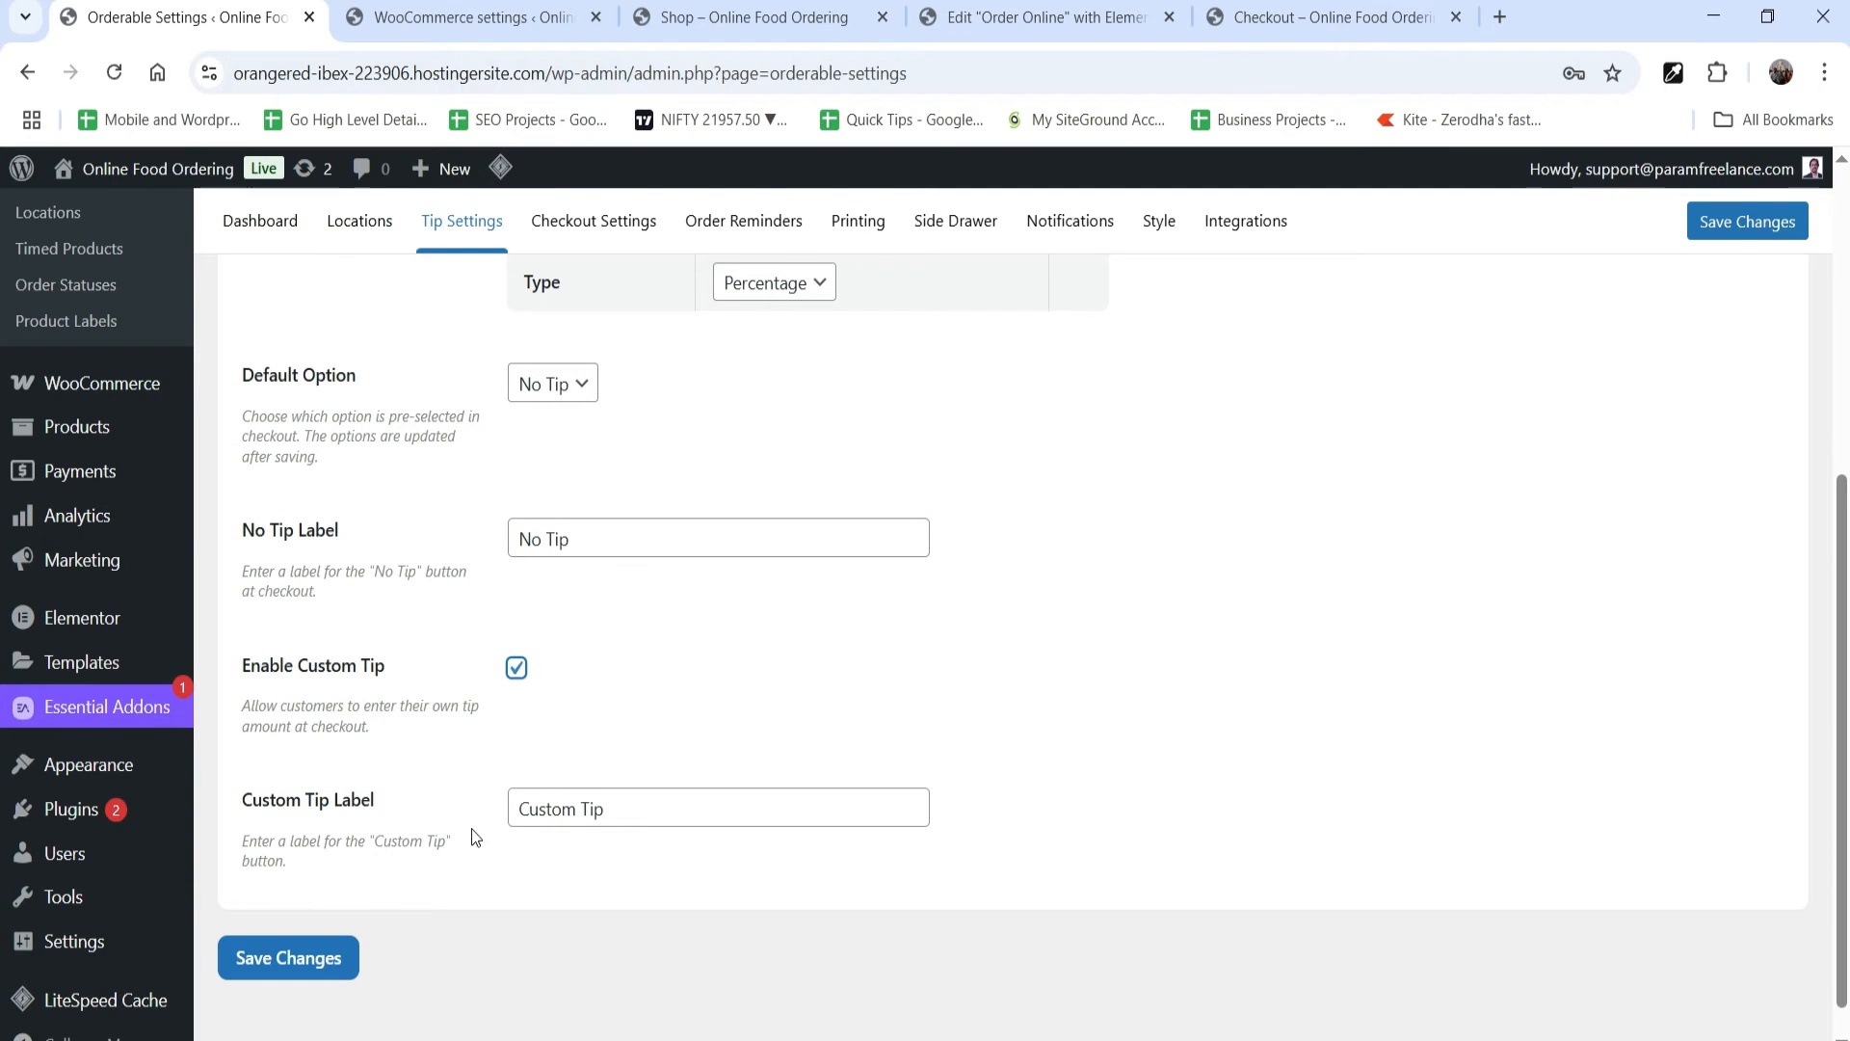
click(290, 959)
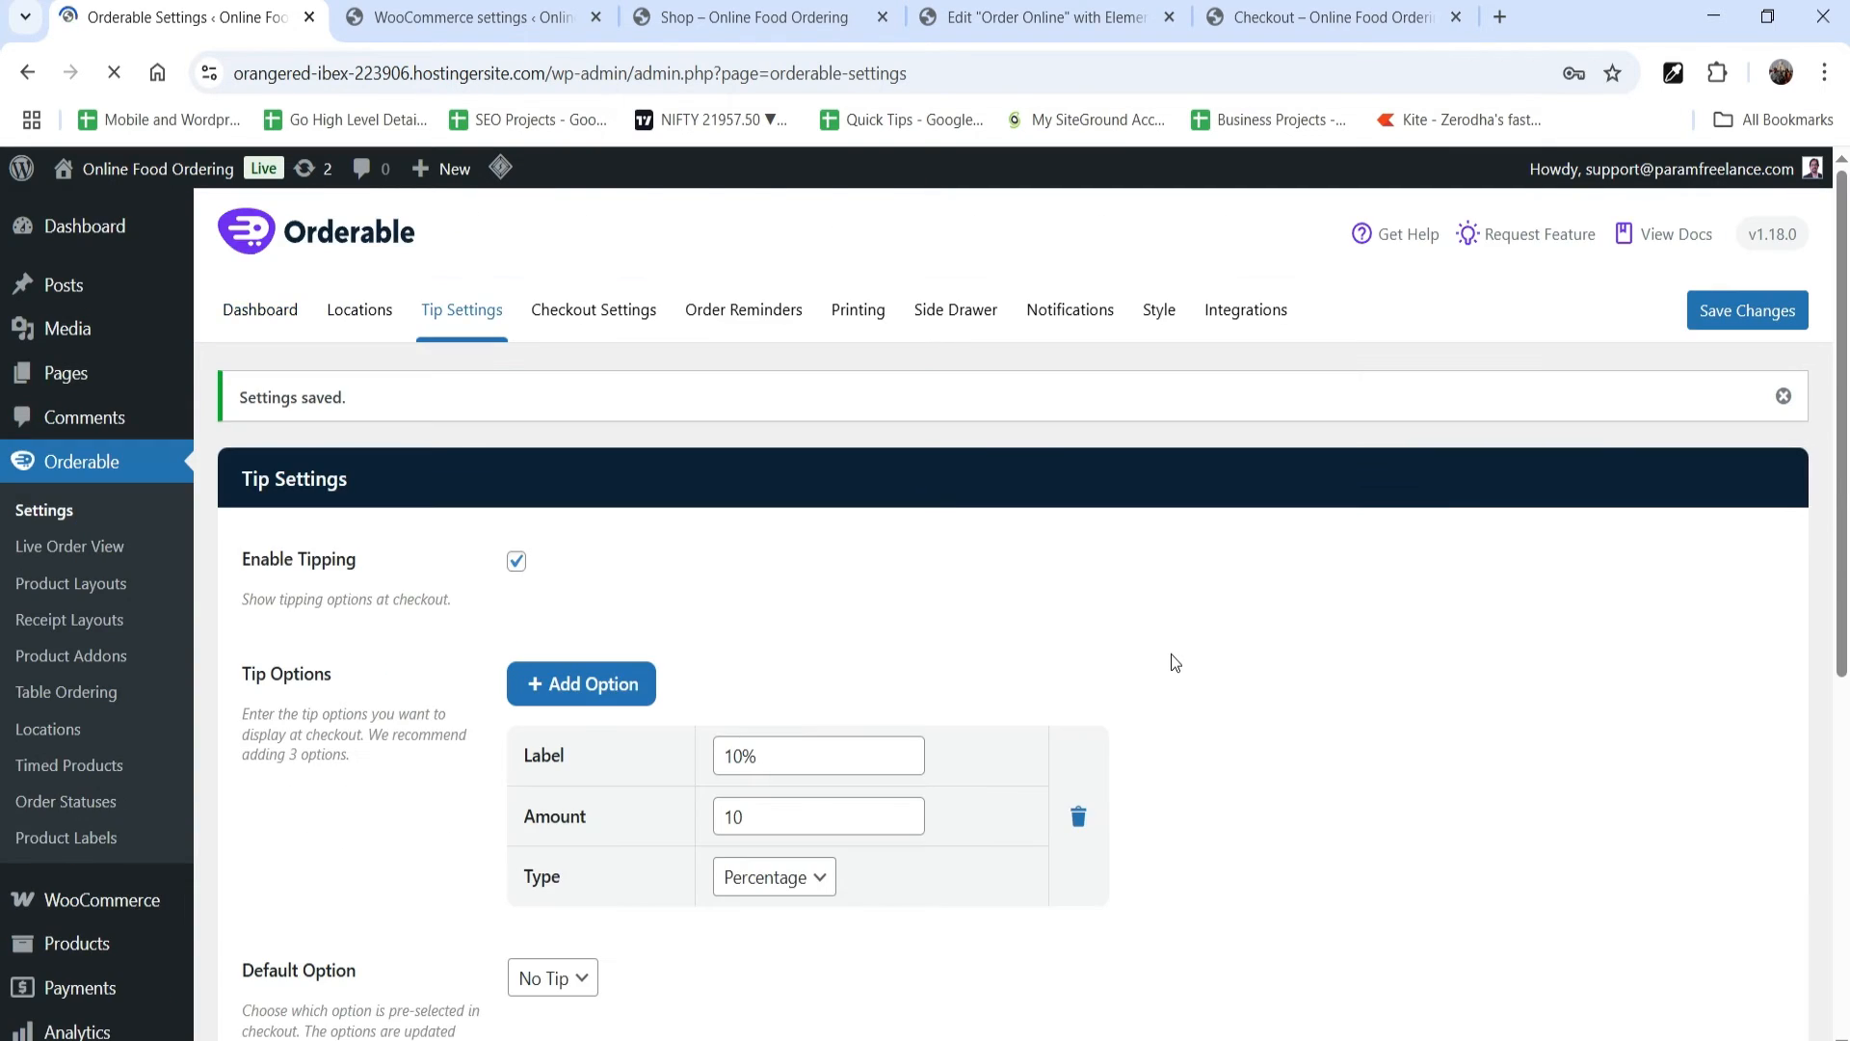
Step: Enable Orderable's custom checkout in the checkout settings and save the changes
click(623, 322)
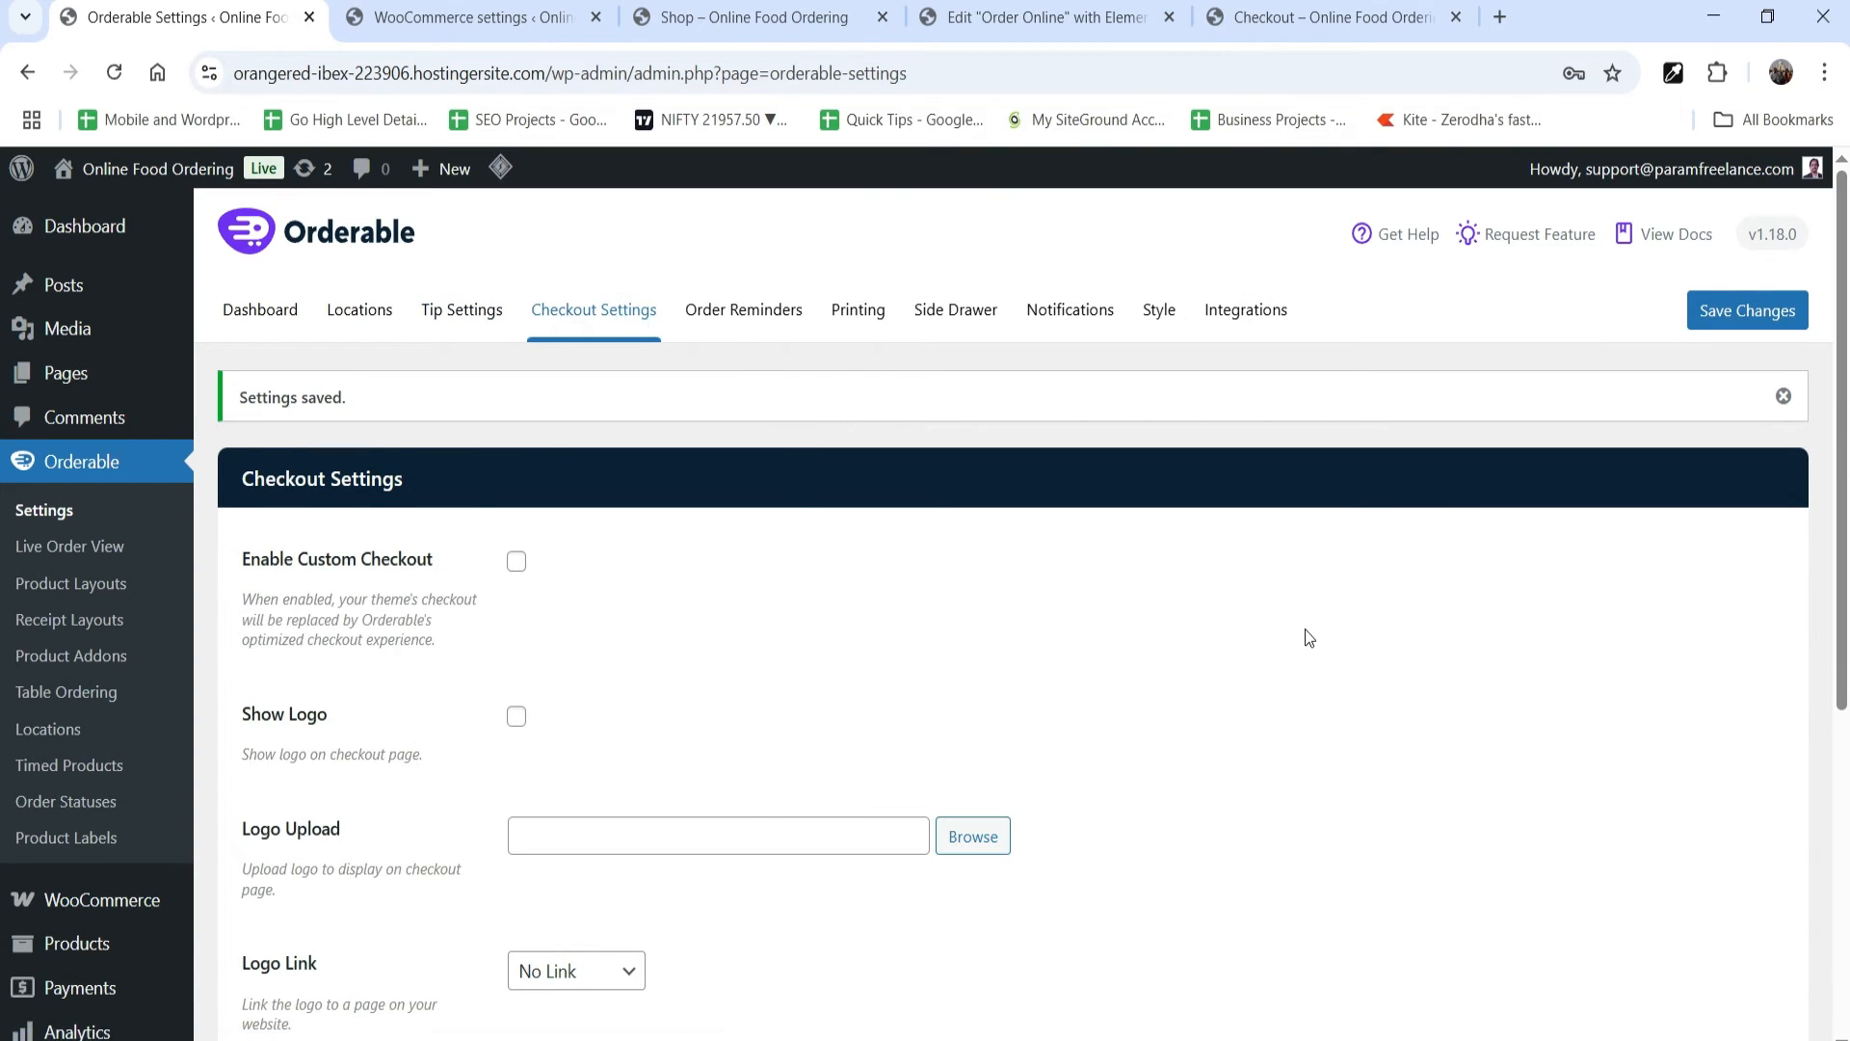
scroll(1305, 632, down, 2)
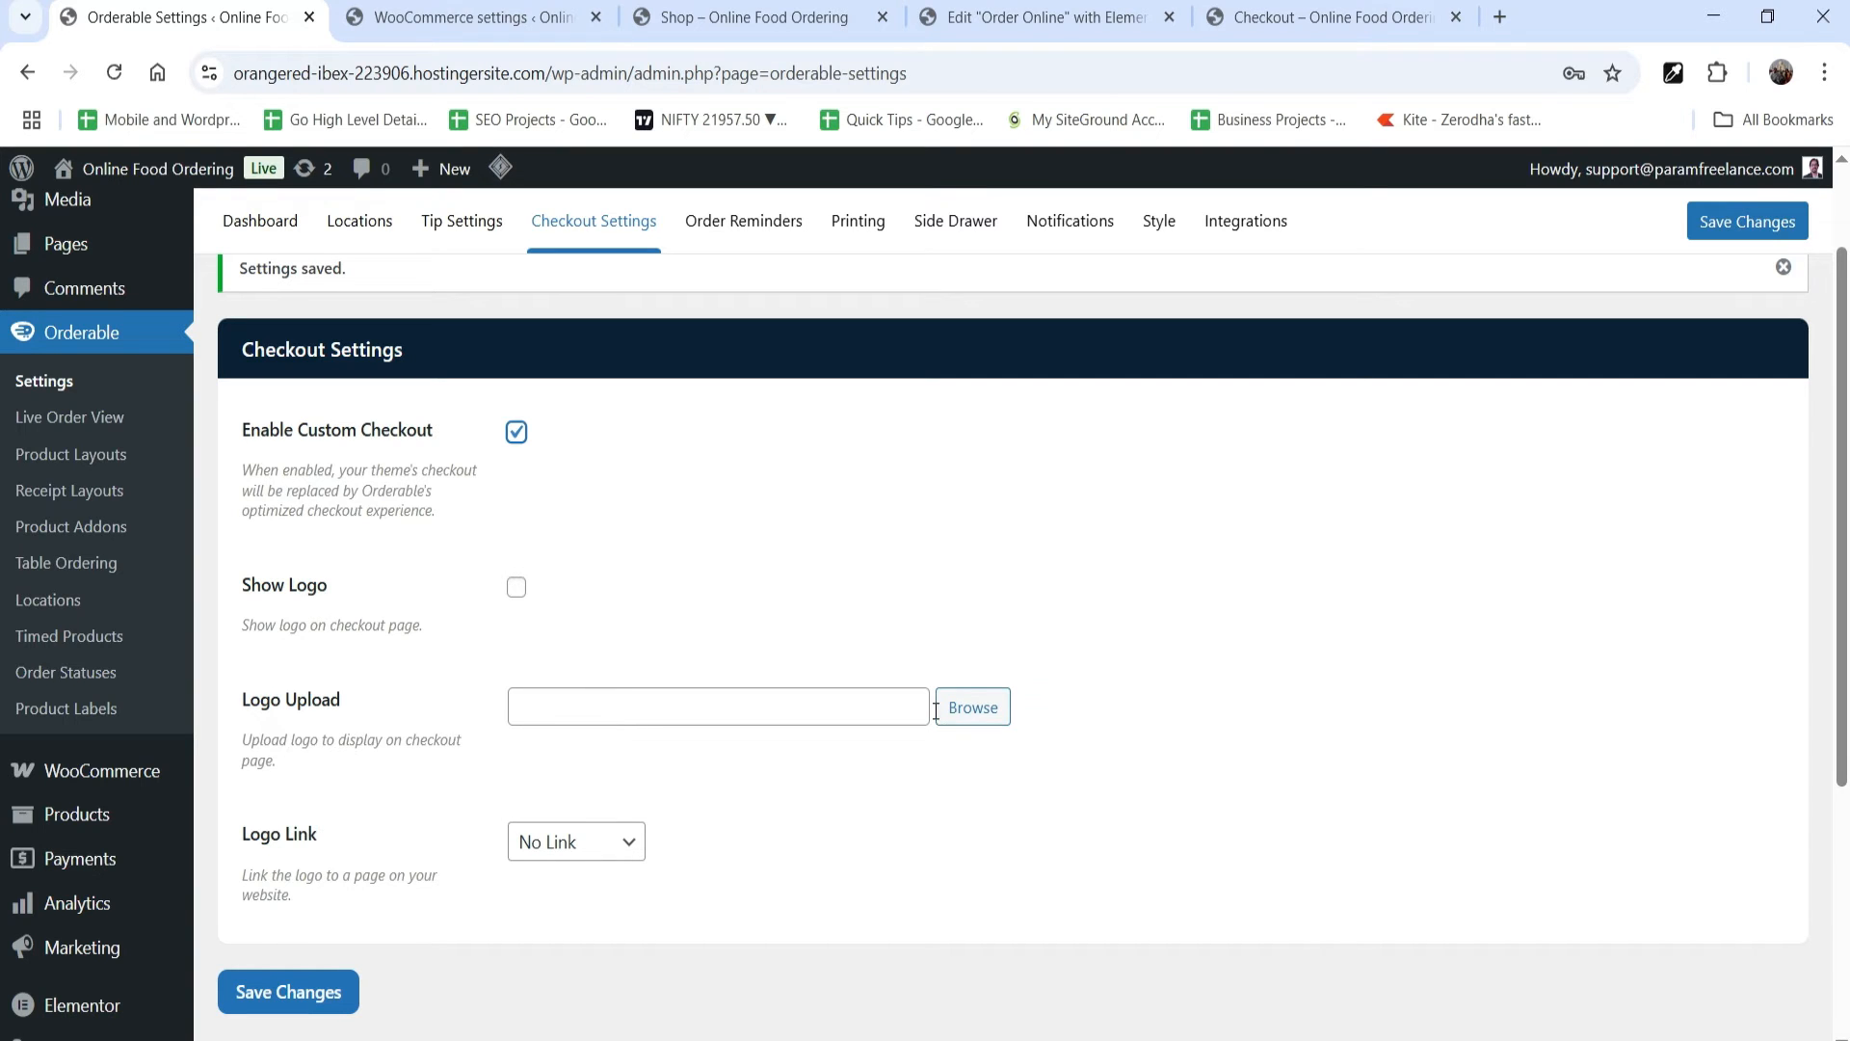
scroll(933, 709, up, 2)
scroll(422, 796, down, 4)
click(281, 786)
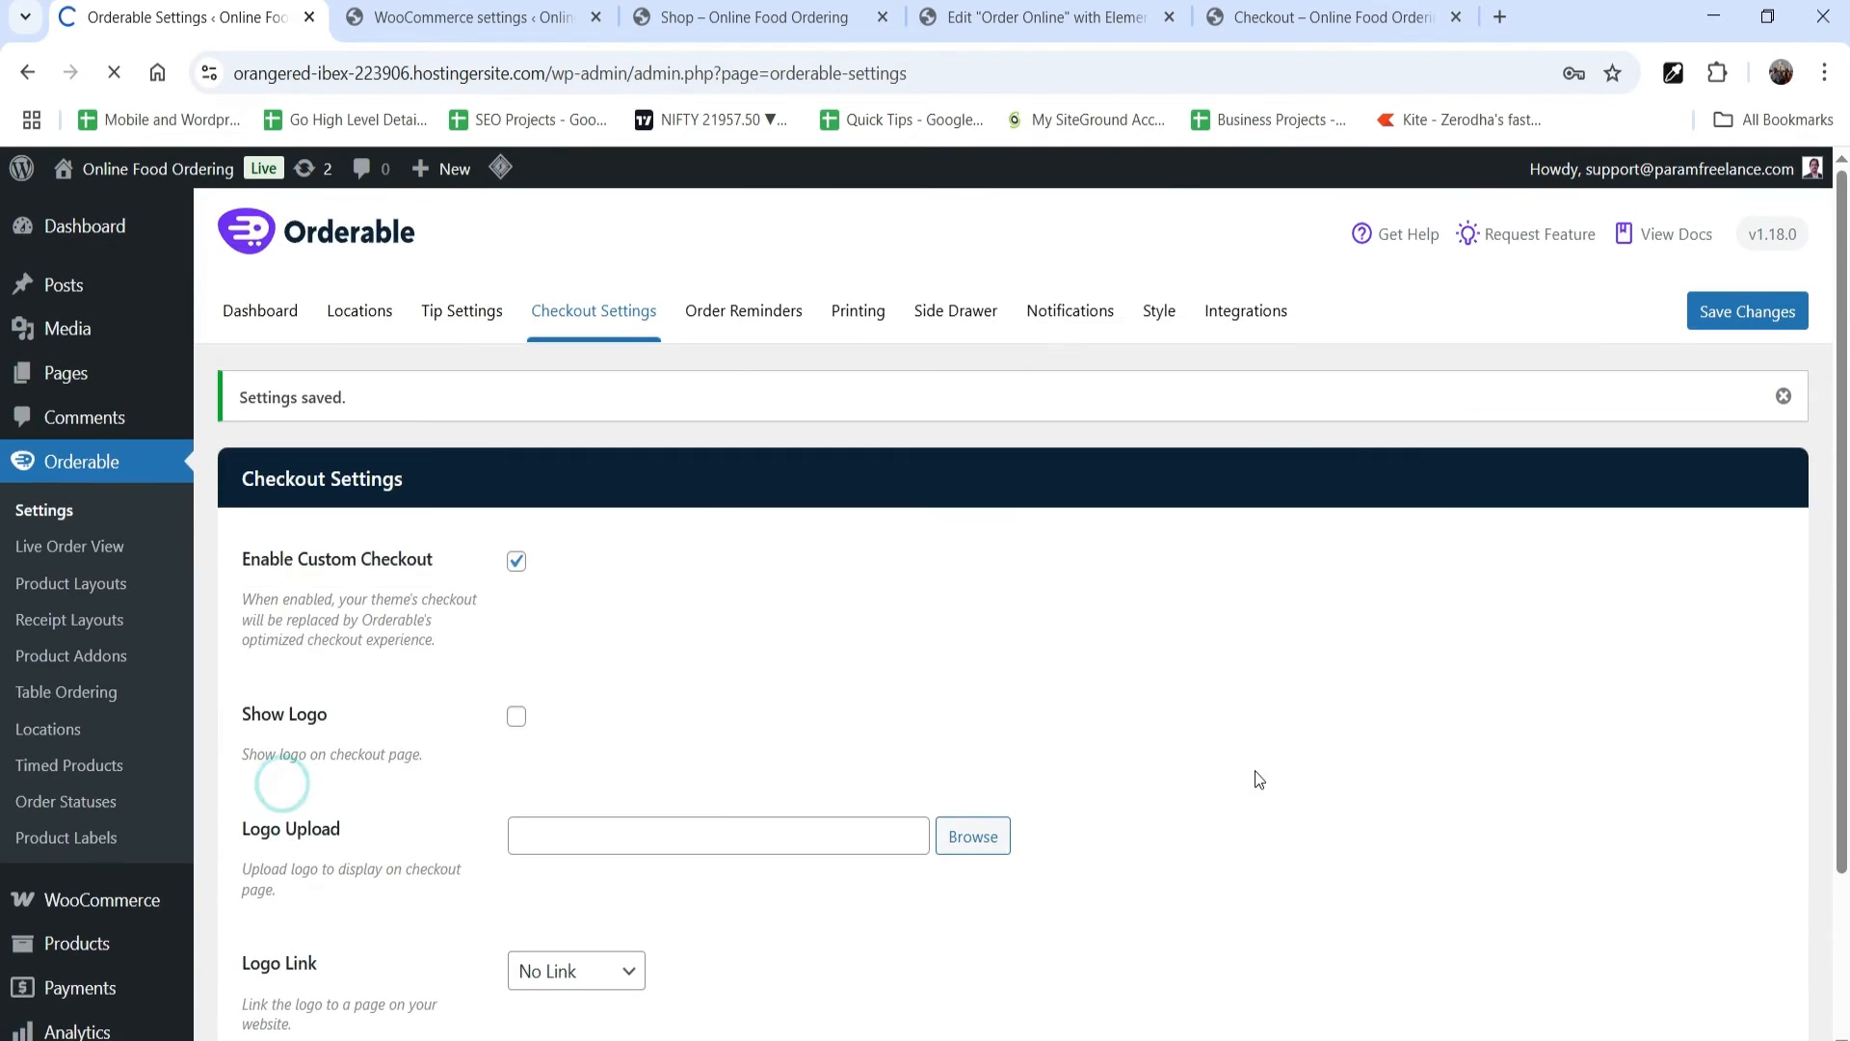
Step: Review the Order Reminders, Printing and Side Drawer settings, including the accordion position choices, and save the settings
click(755, 333)
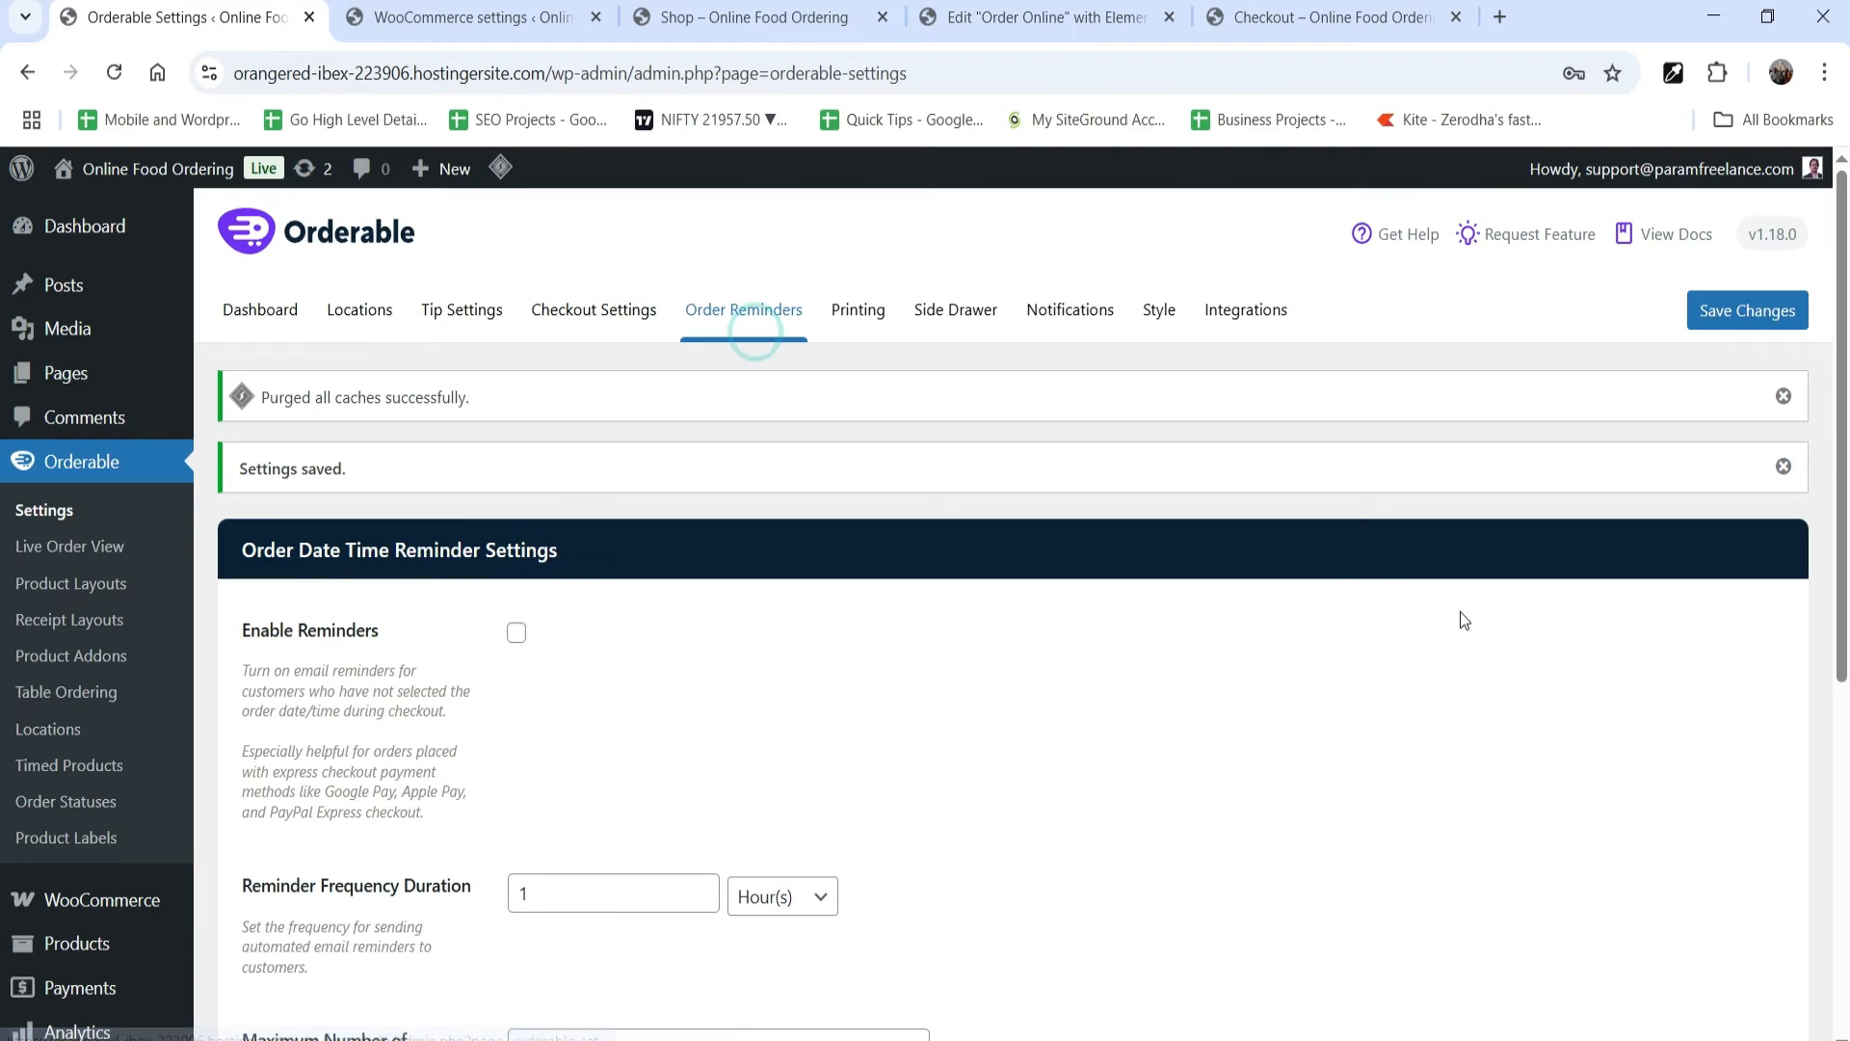
click(857, 313)
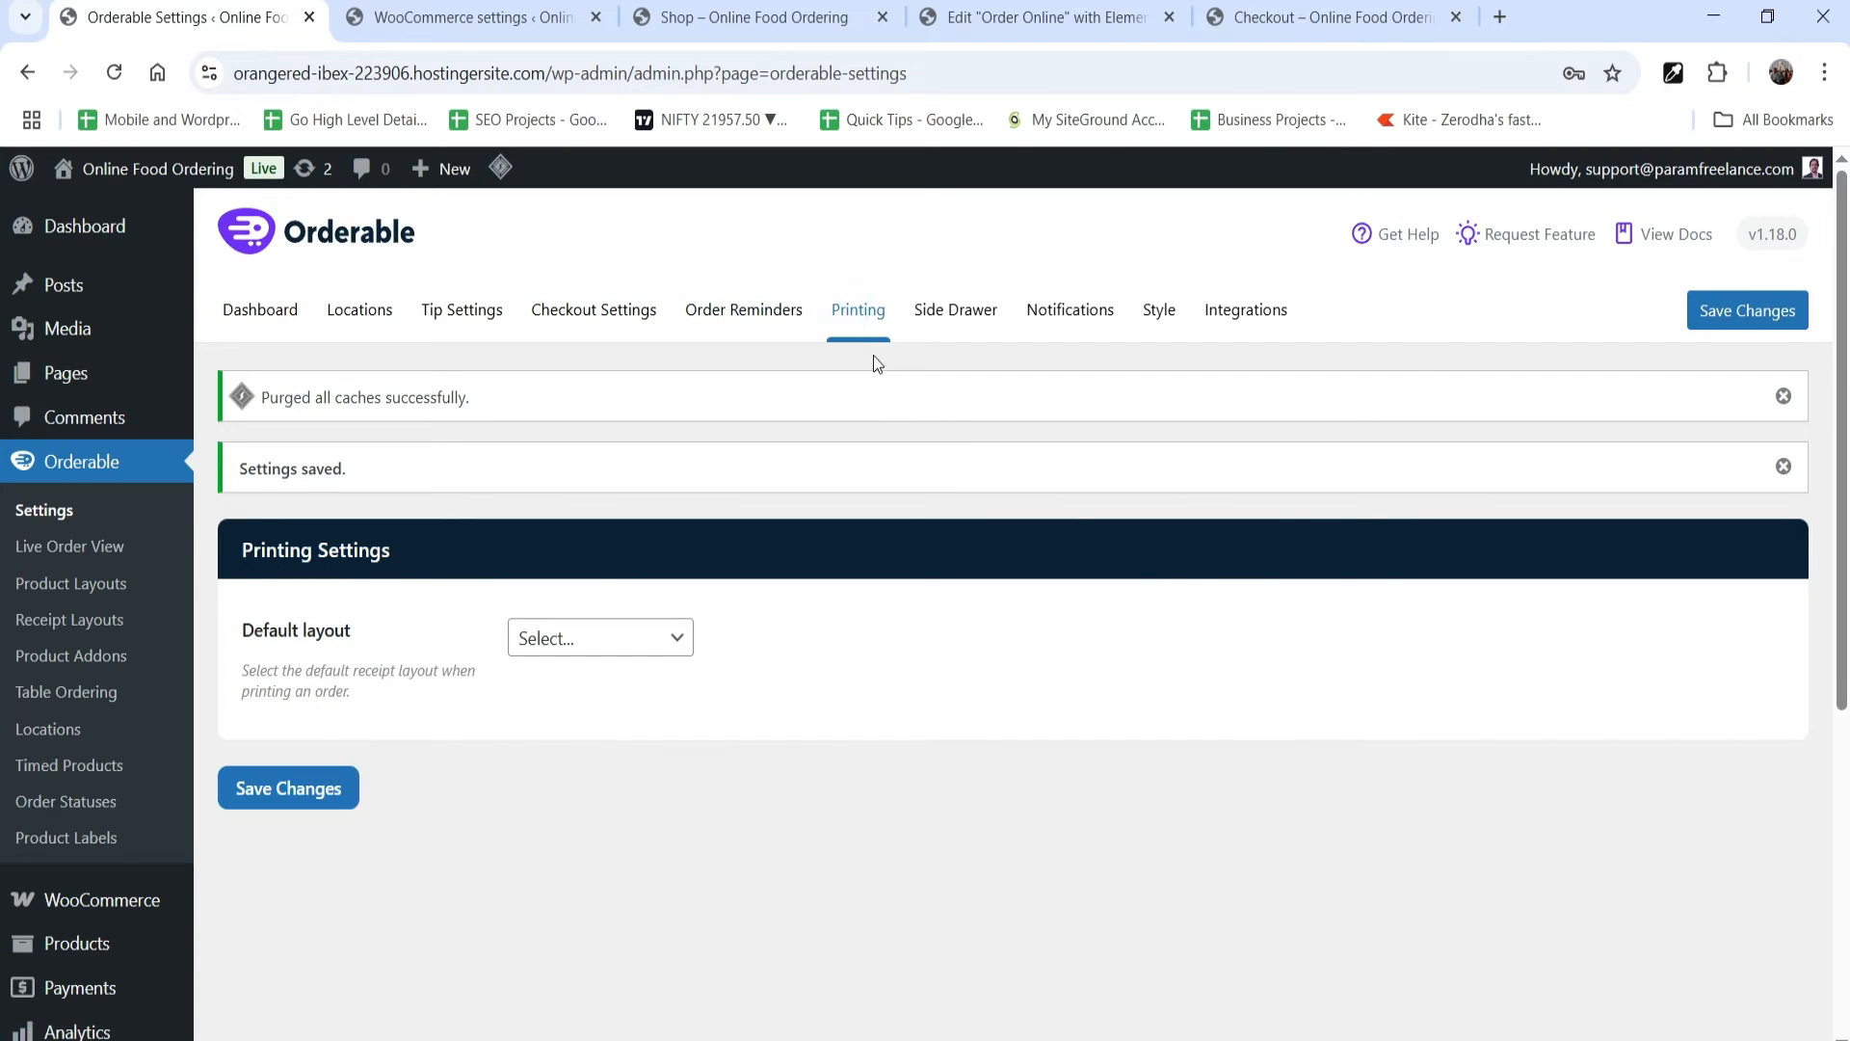
click(927, 309)
scroll(1321, 689, down, 2)
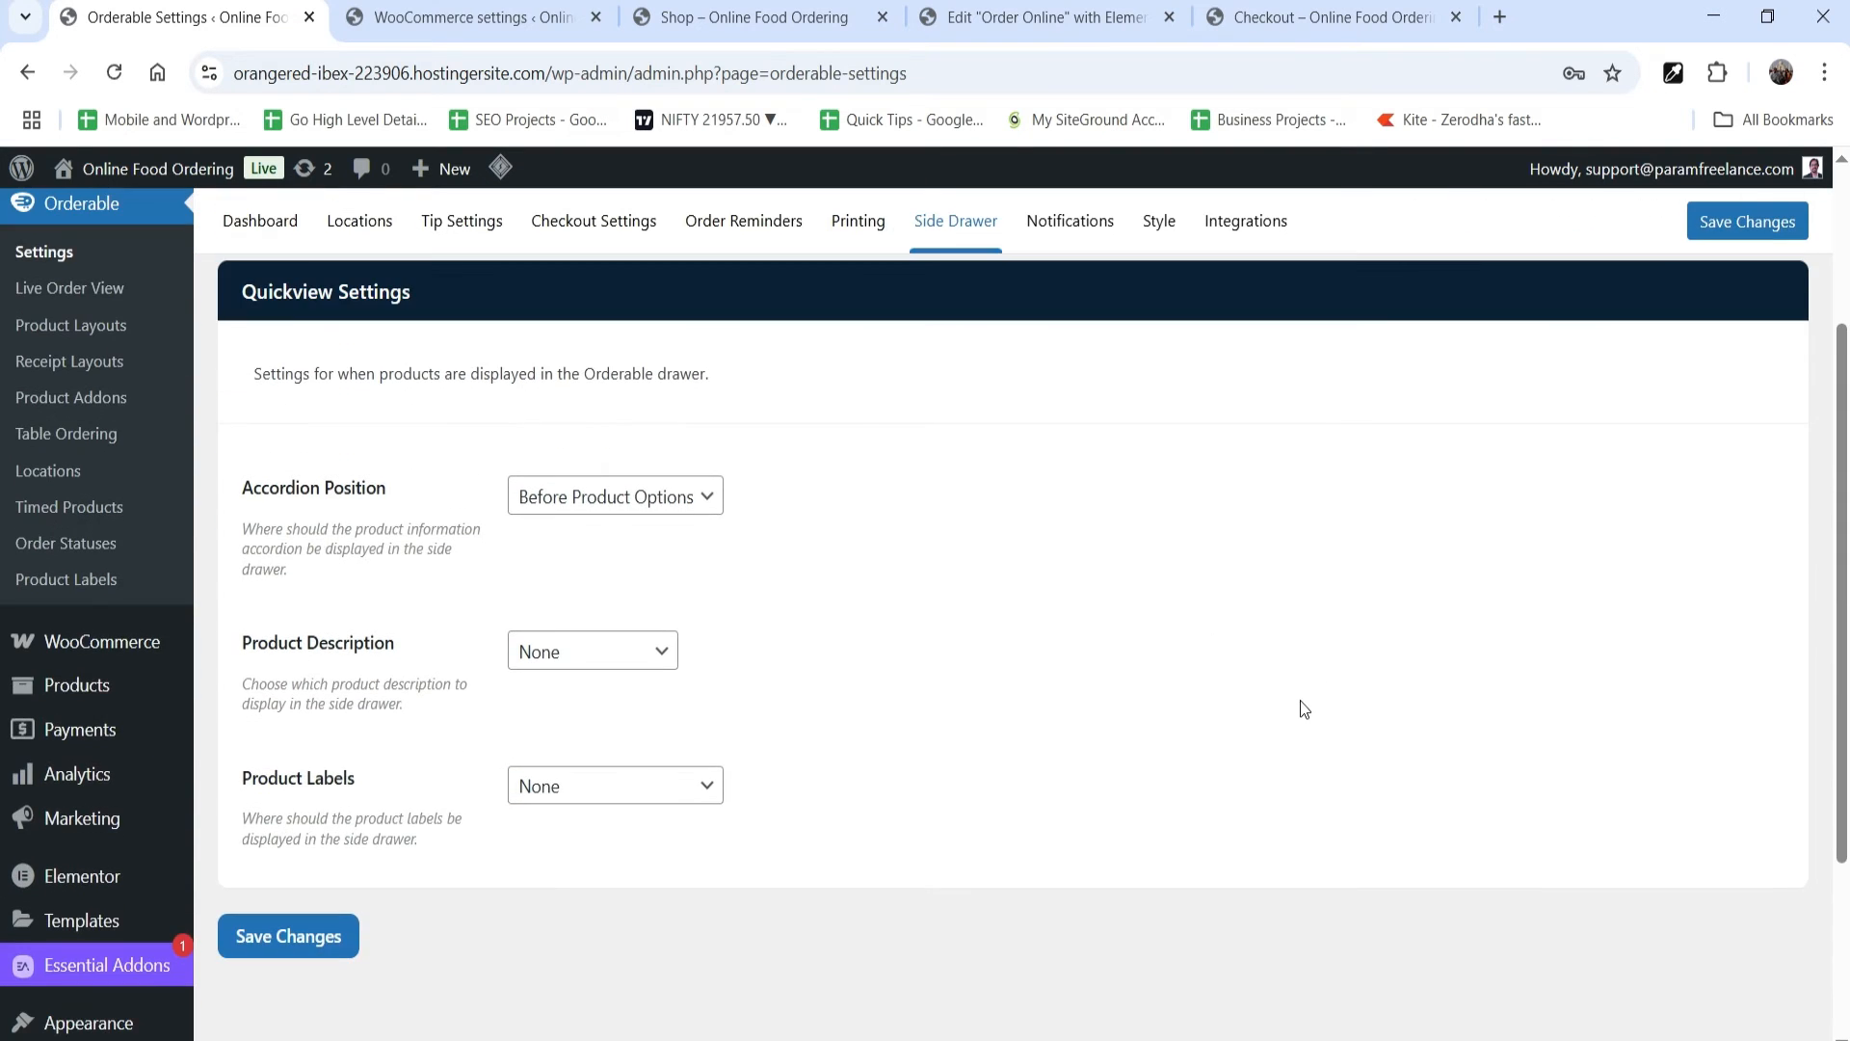
click(681, 514)
click(1028, 569)
drag(305, 375, 916, 418)
click(926, 409)
click(289, 937)
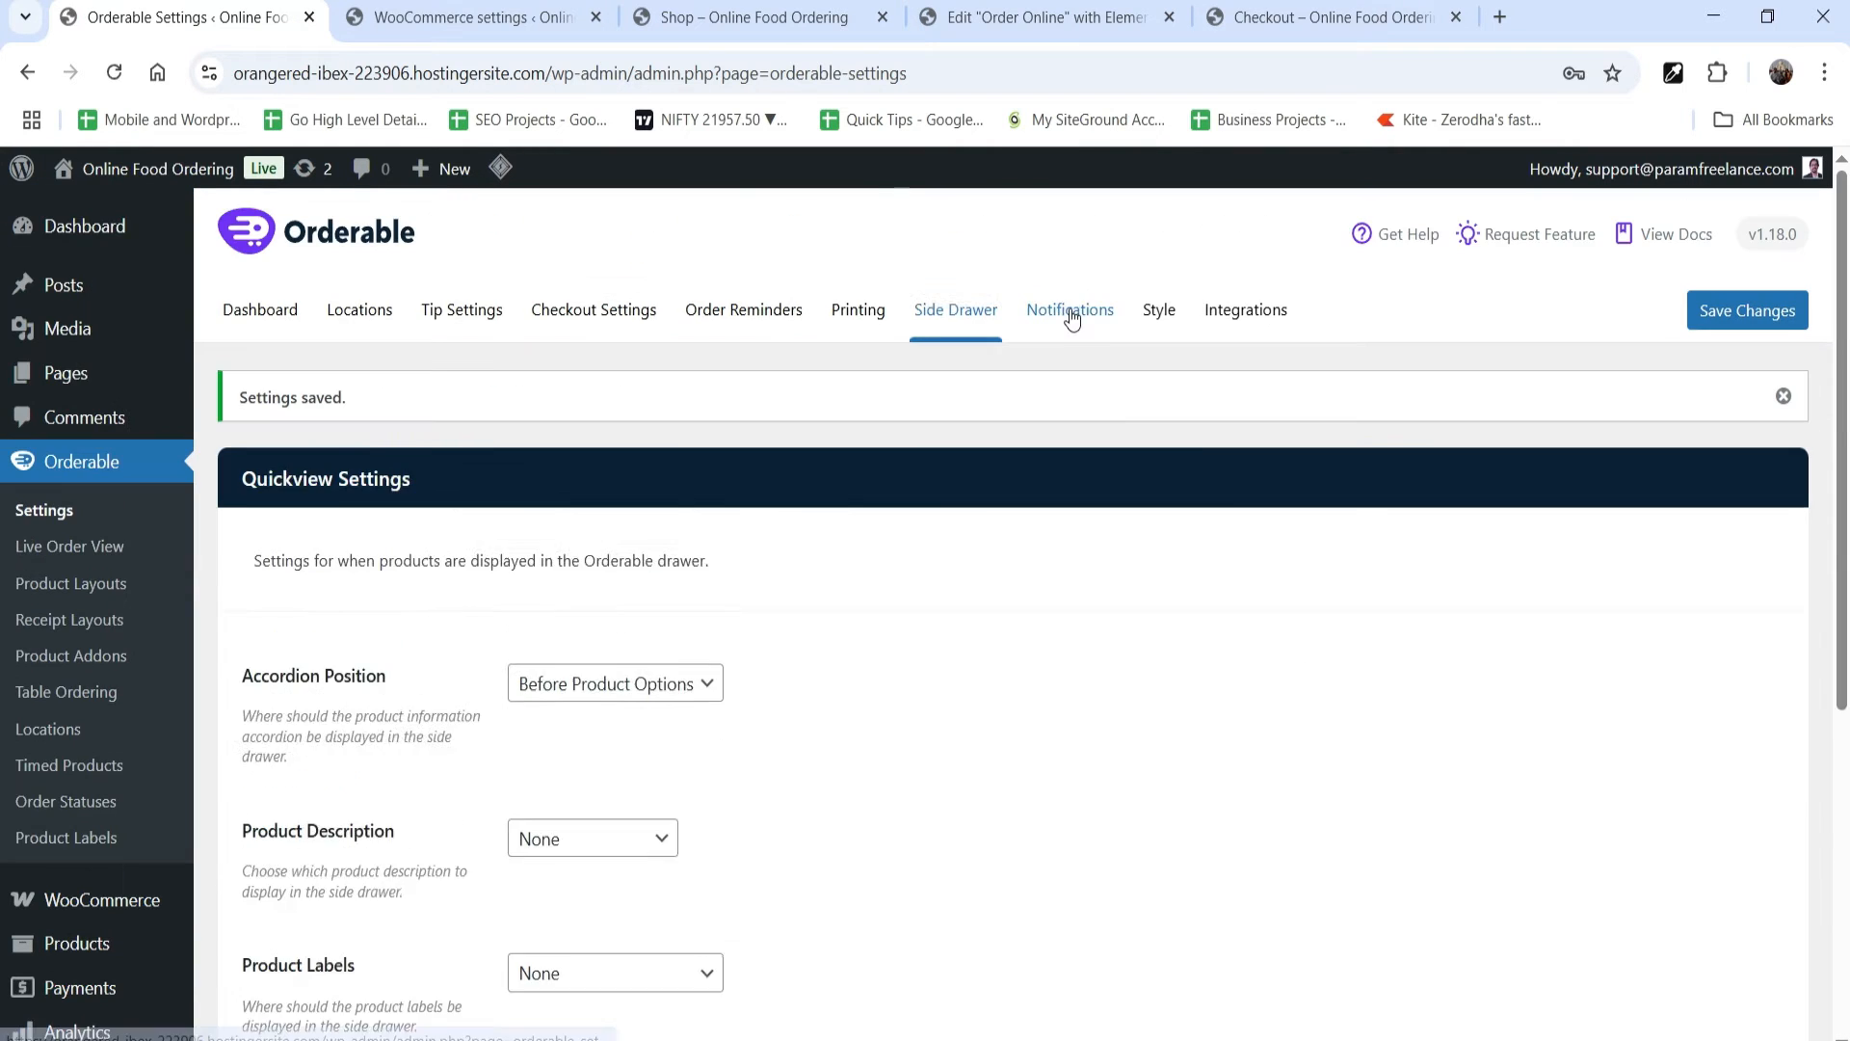
Step: Review the notification settings, including the opt-in field, Twilio integration and WhatsApp integration sections
click(1073, 311)
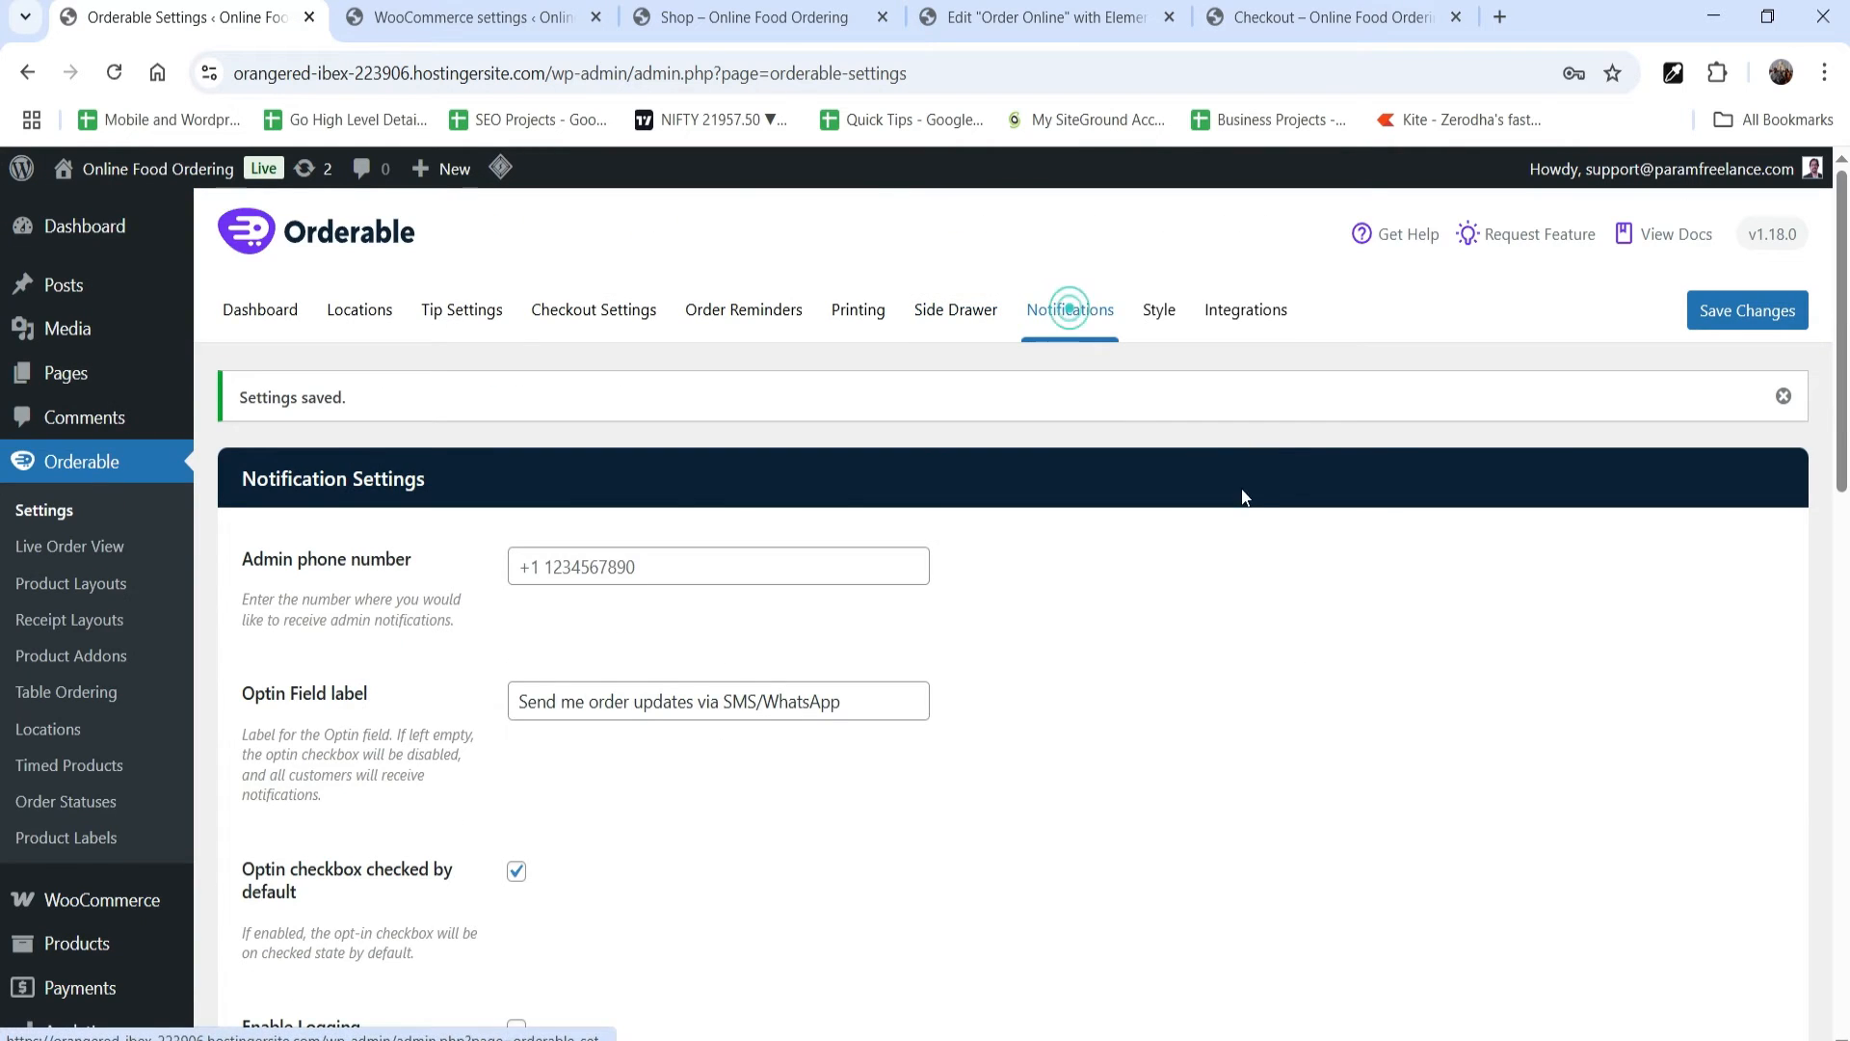
scroll(487, 466, down, 6)
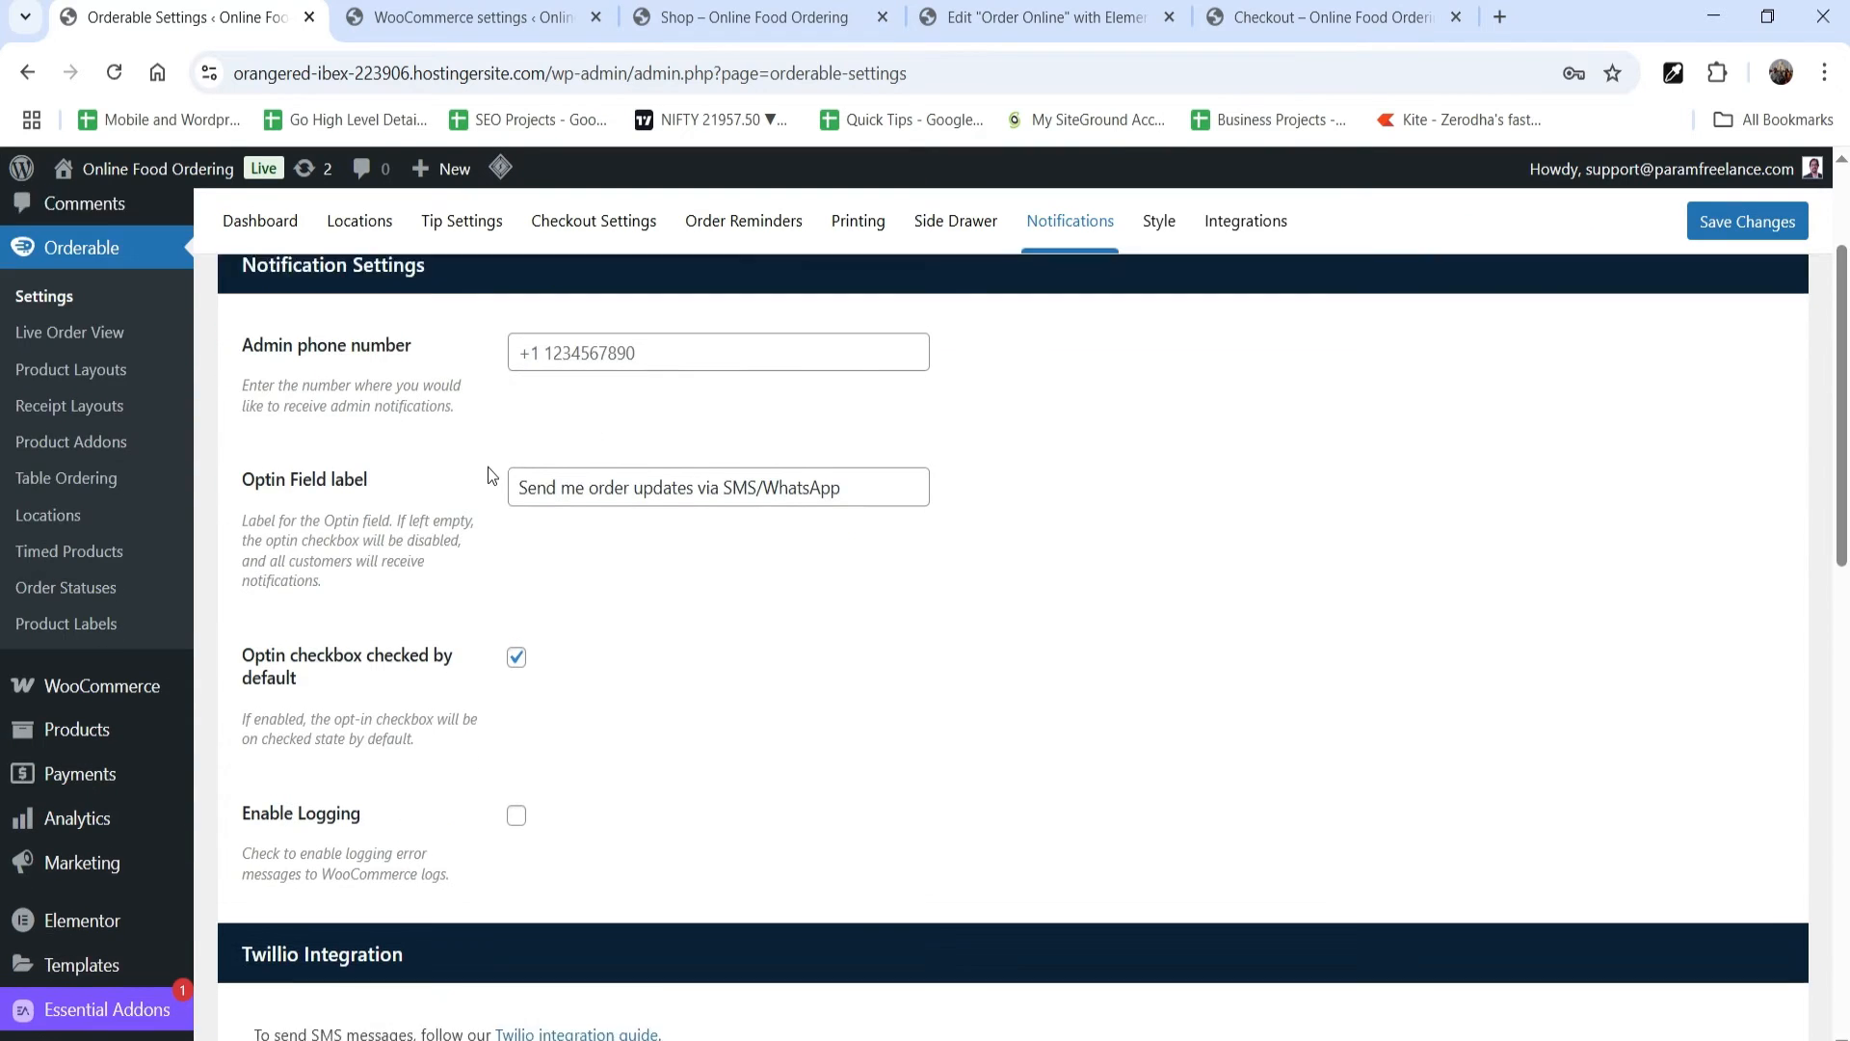
scroll(805, 550, down, 5)
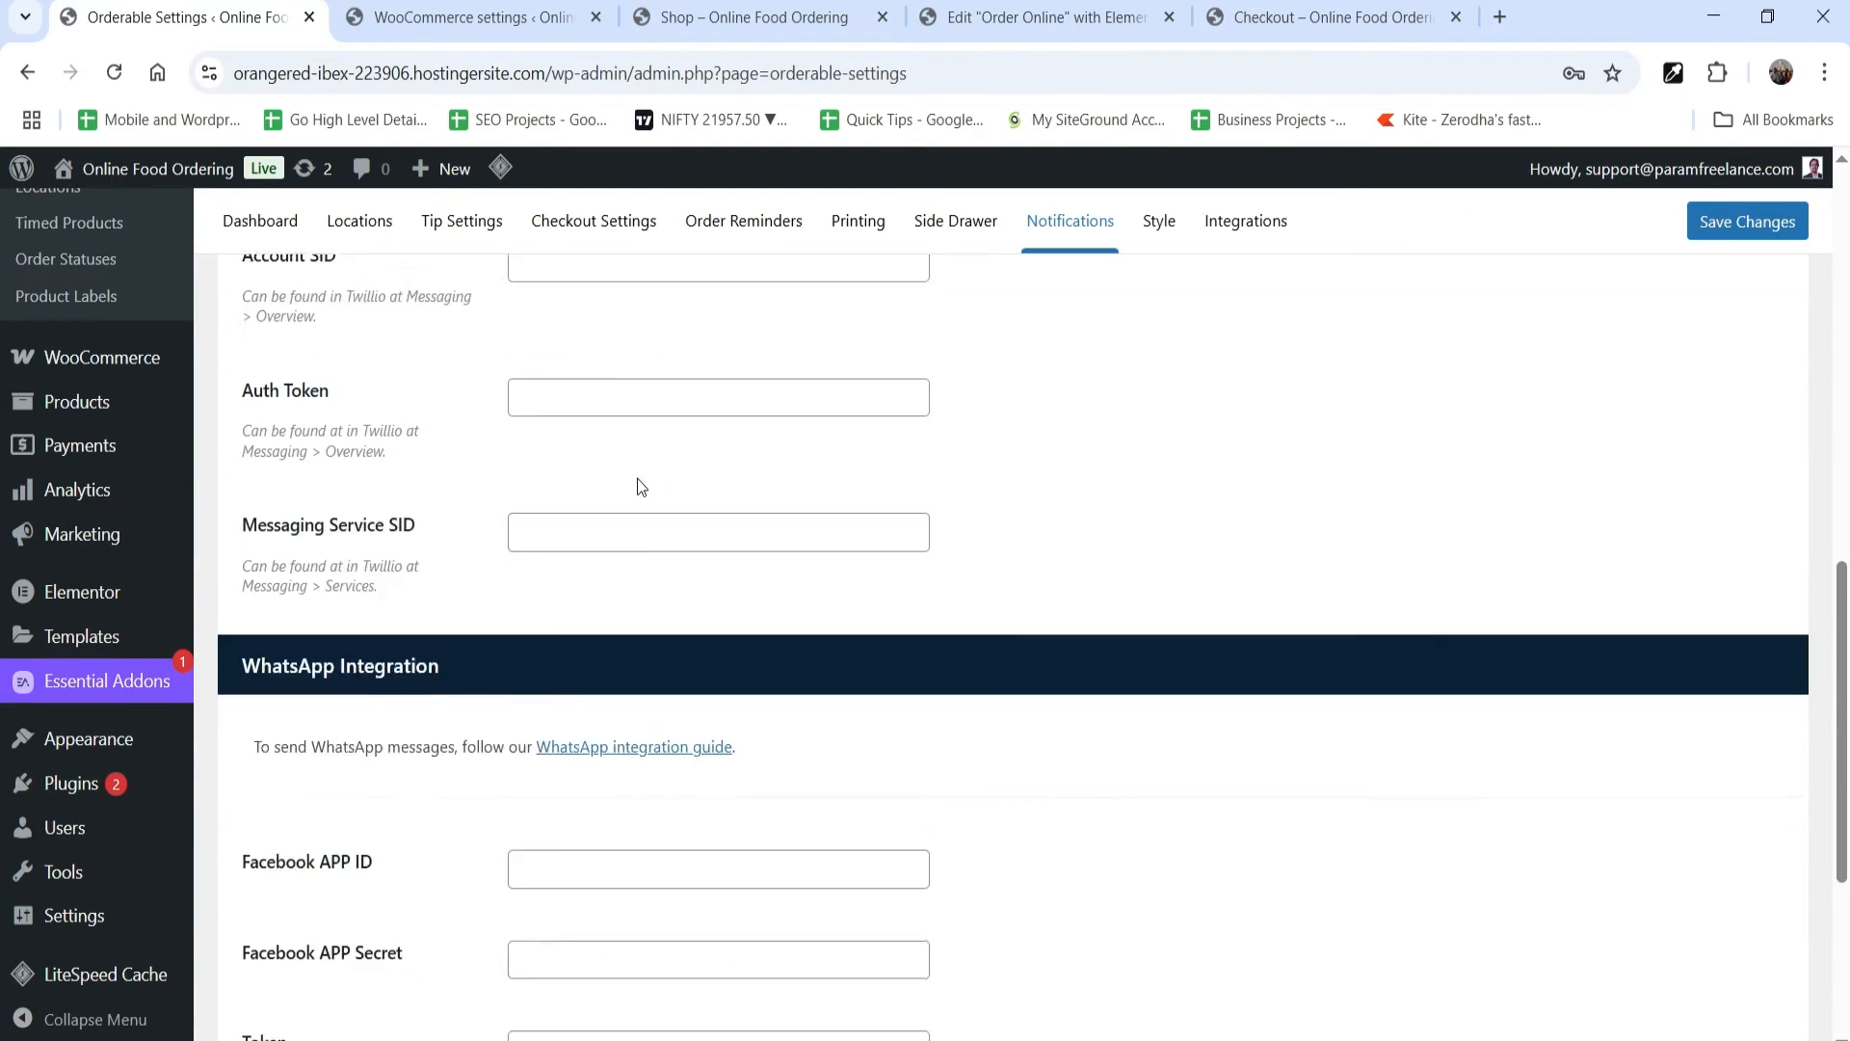
scroll(511, 592, down, 4)
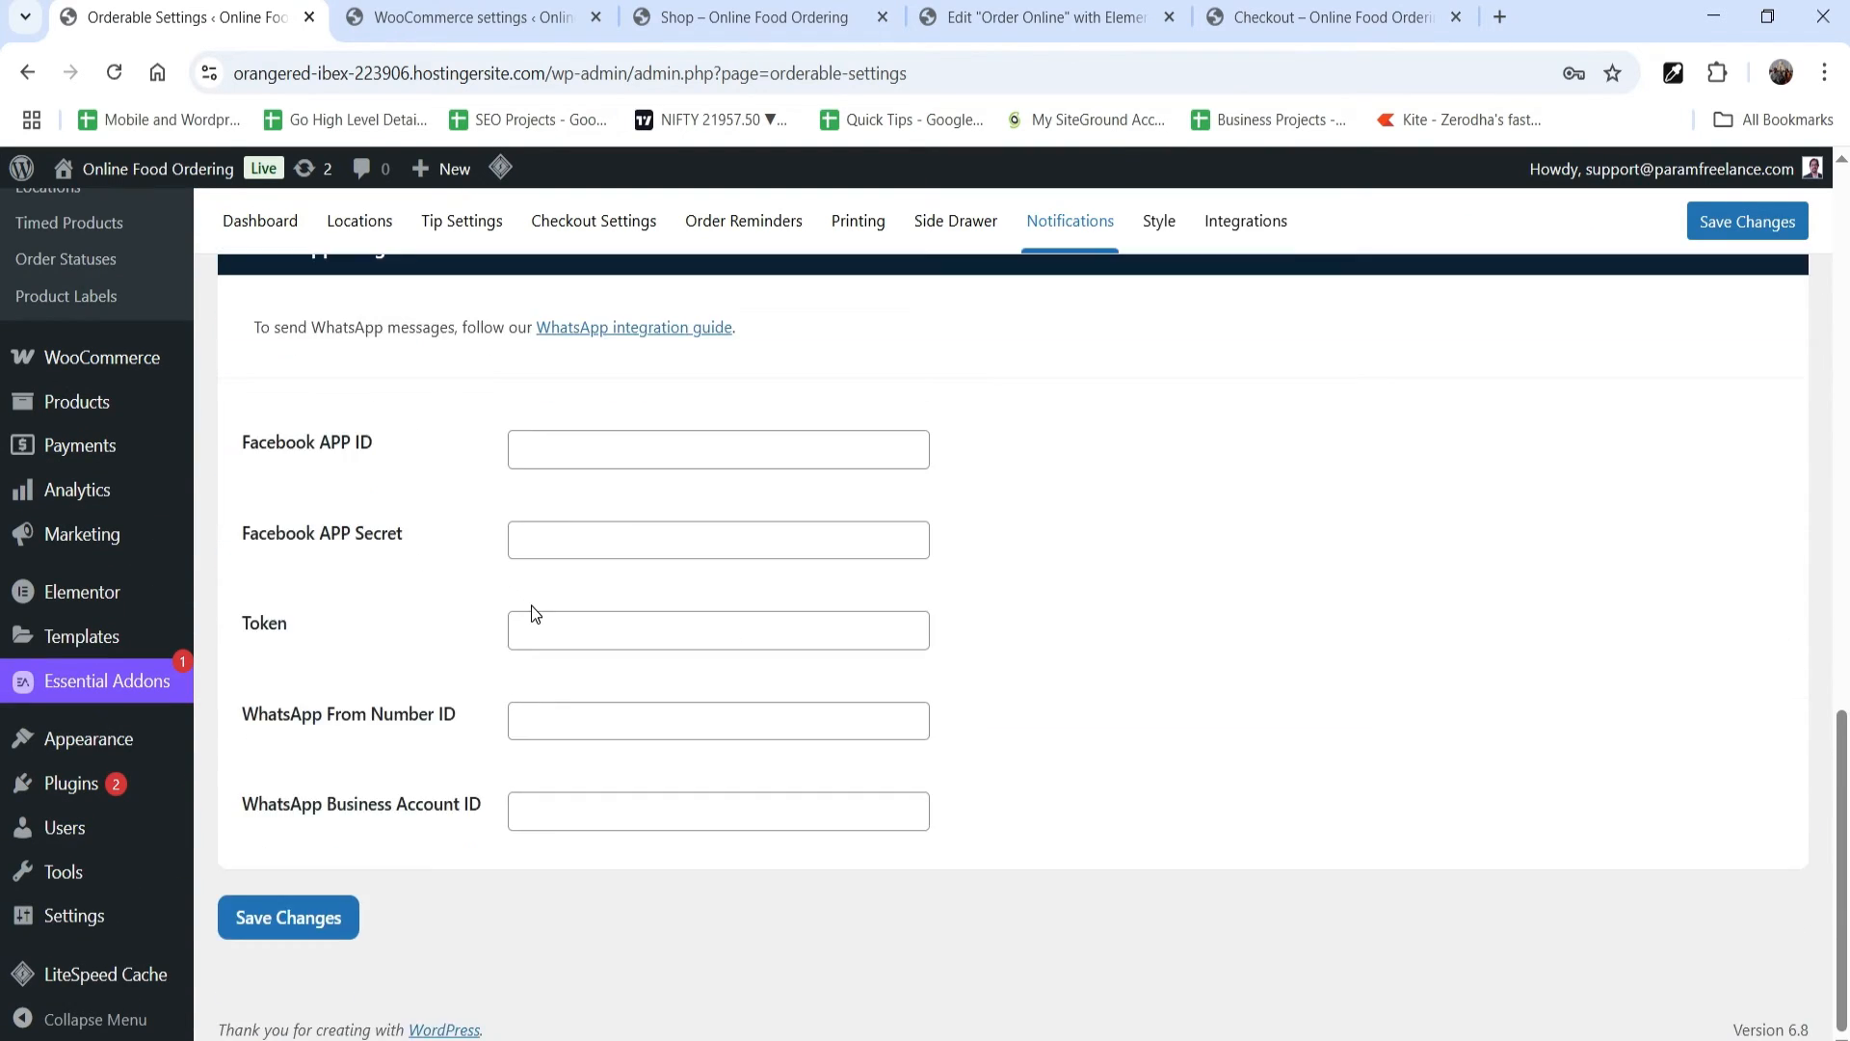
scroll(1425, 550, up, 1)
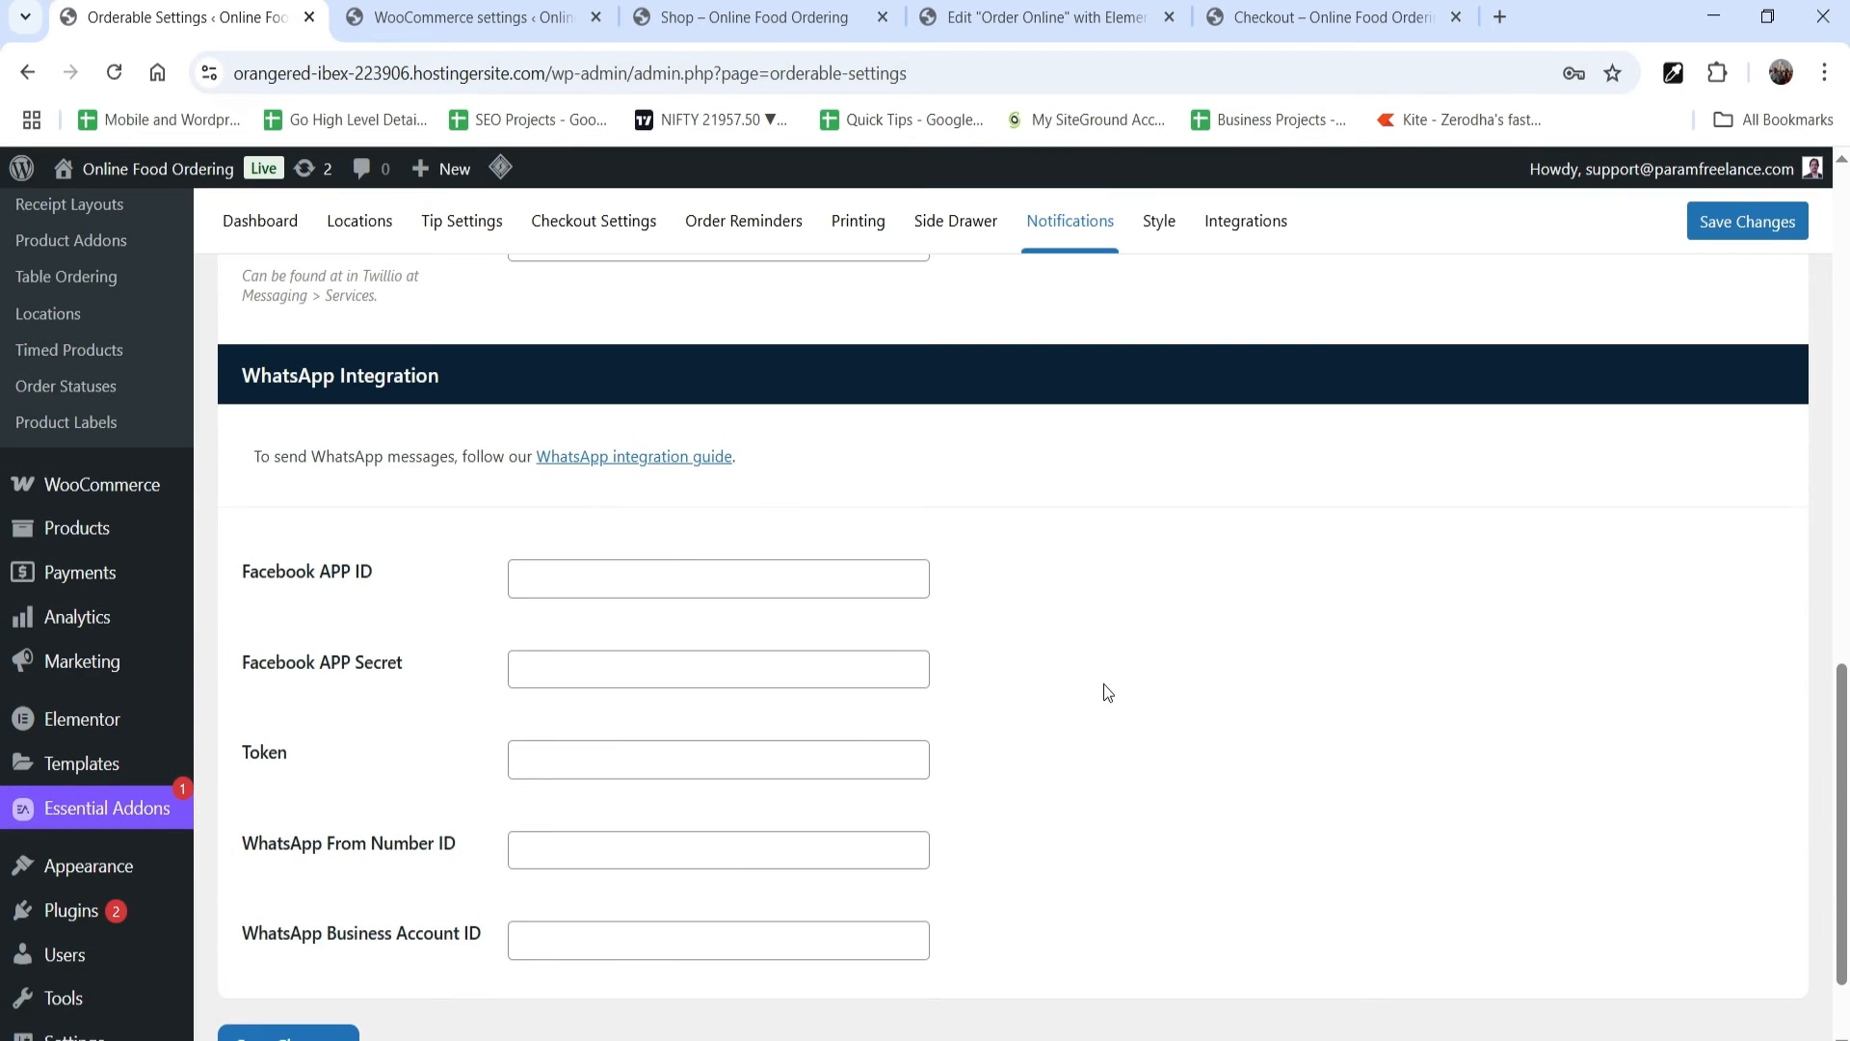
scroll(1108, 692, up, 10)
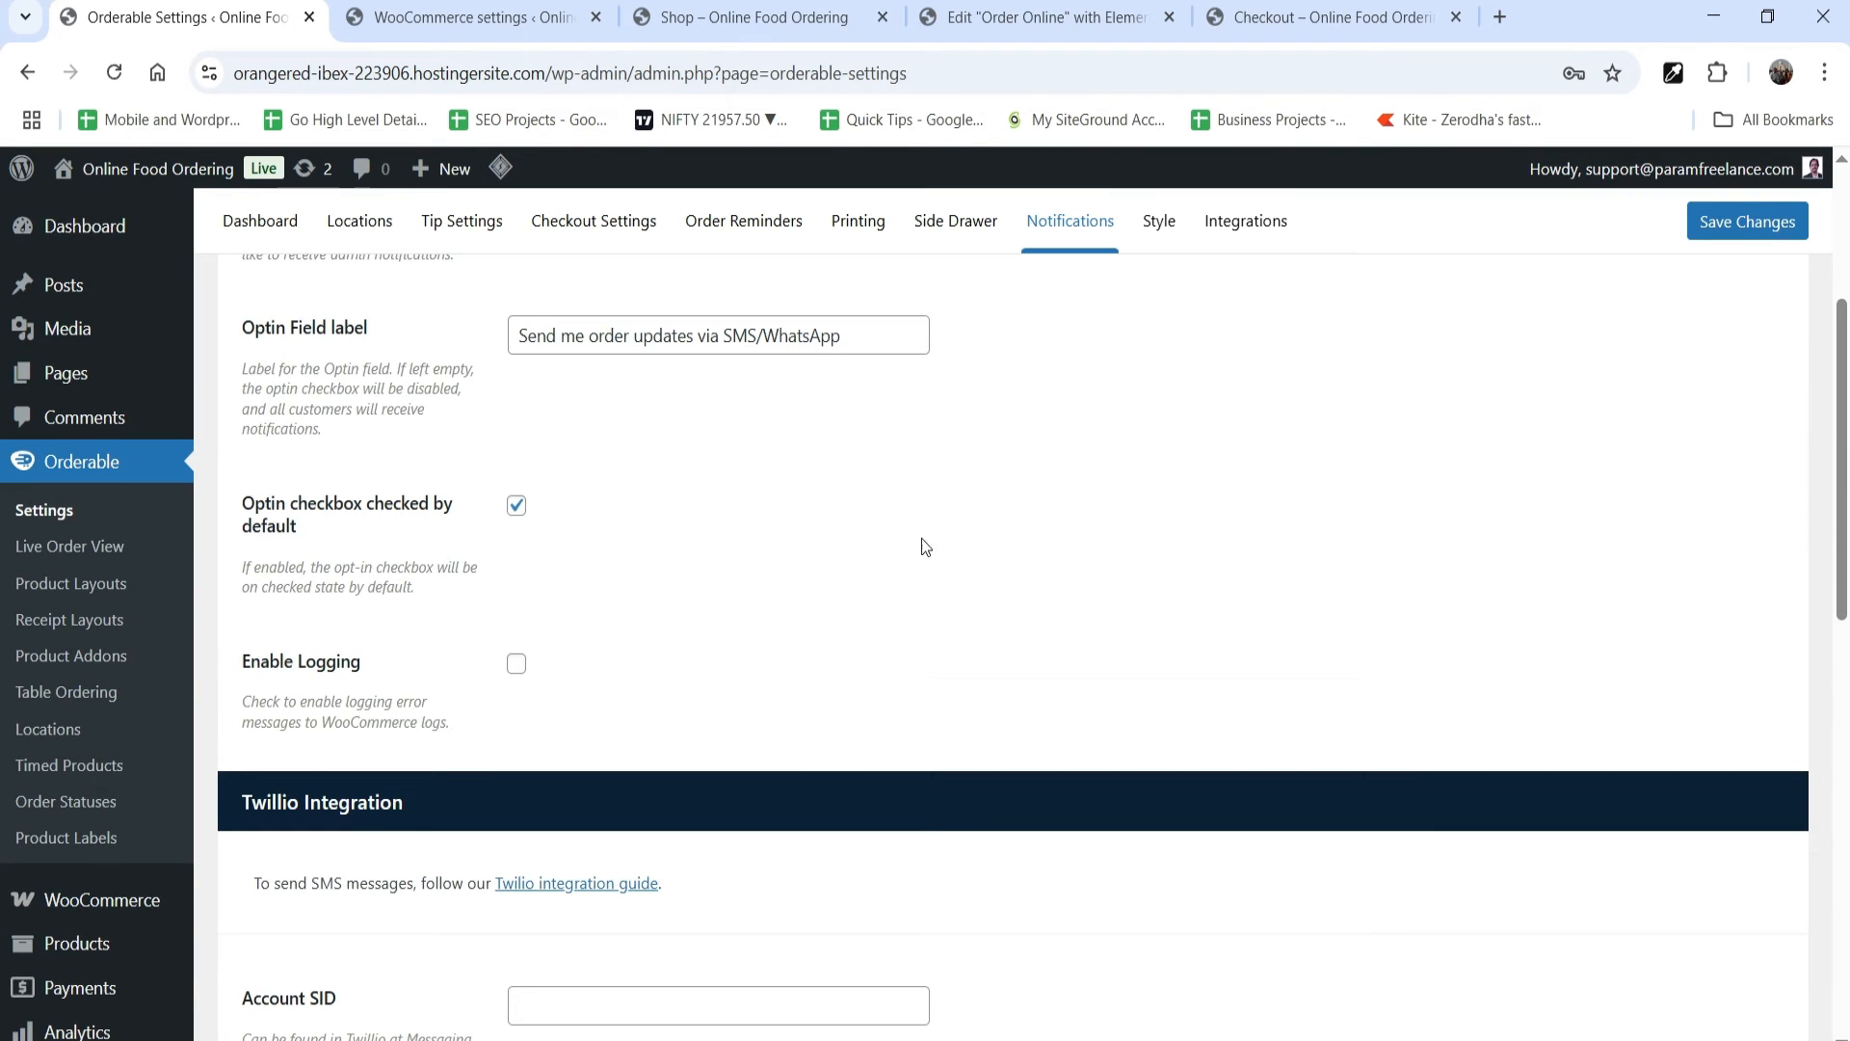
scroll(1357, 554, up, 1)
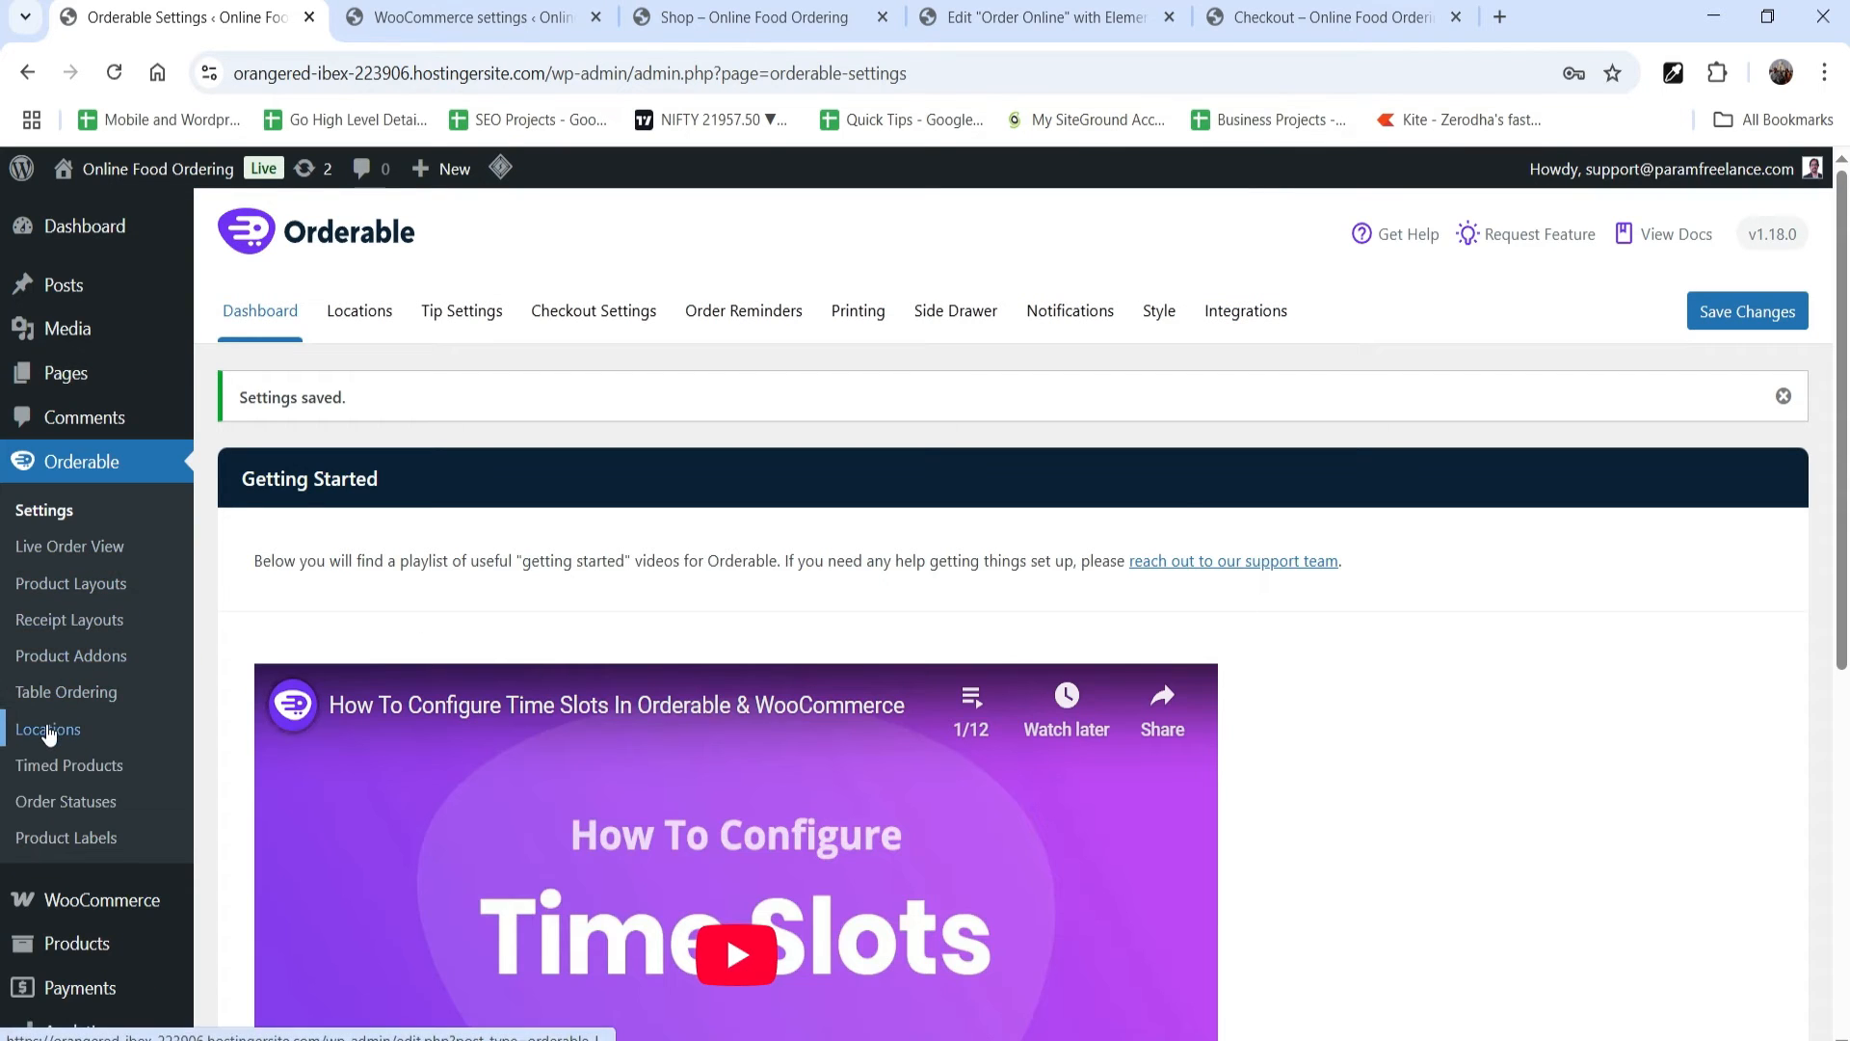
Step: Open Main Location for editing, review its open hours and services, and update the location
click(46, 731)
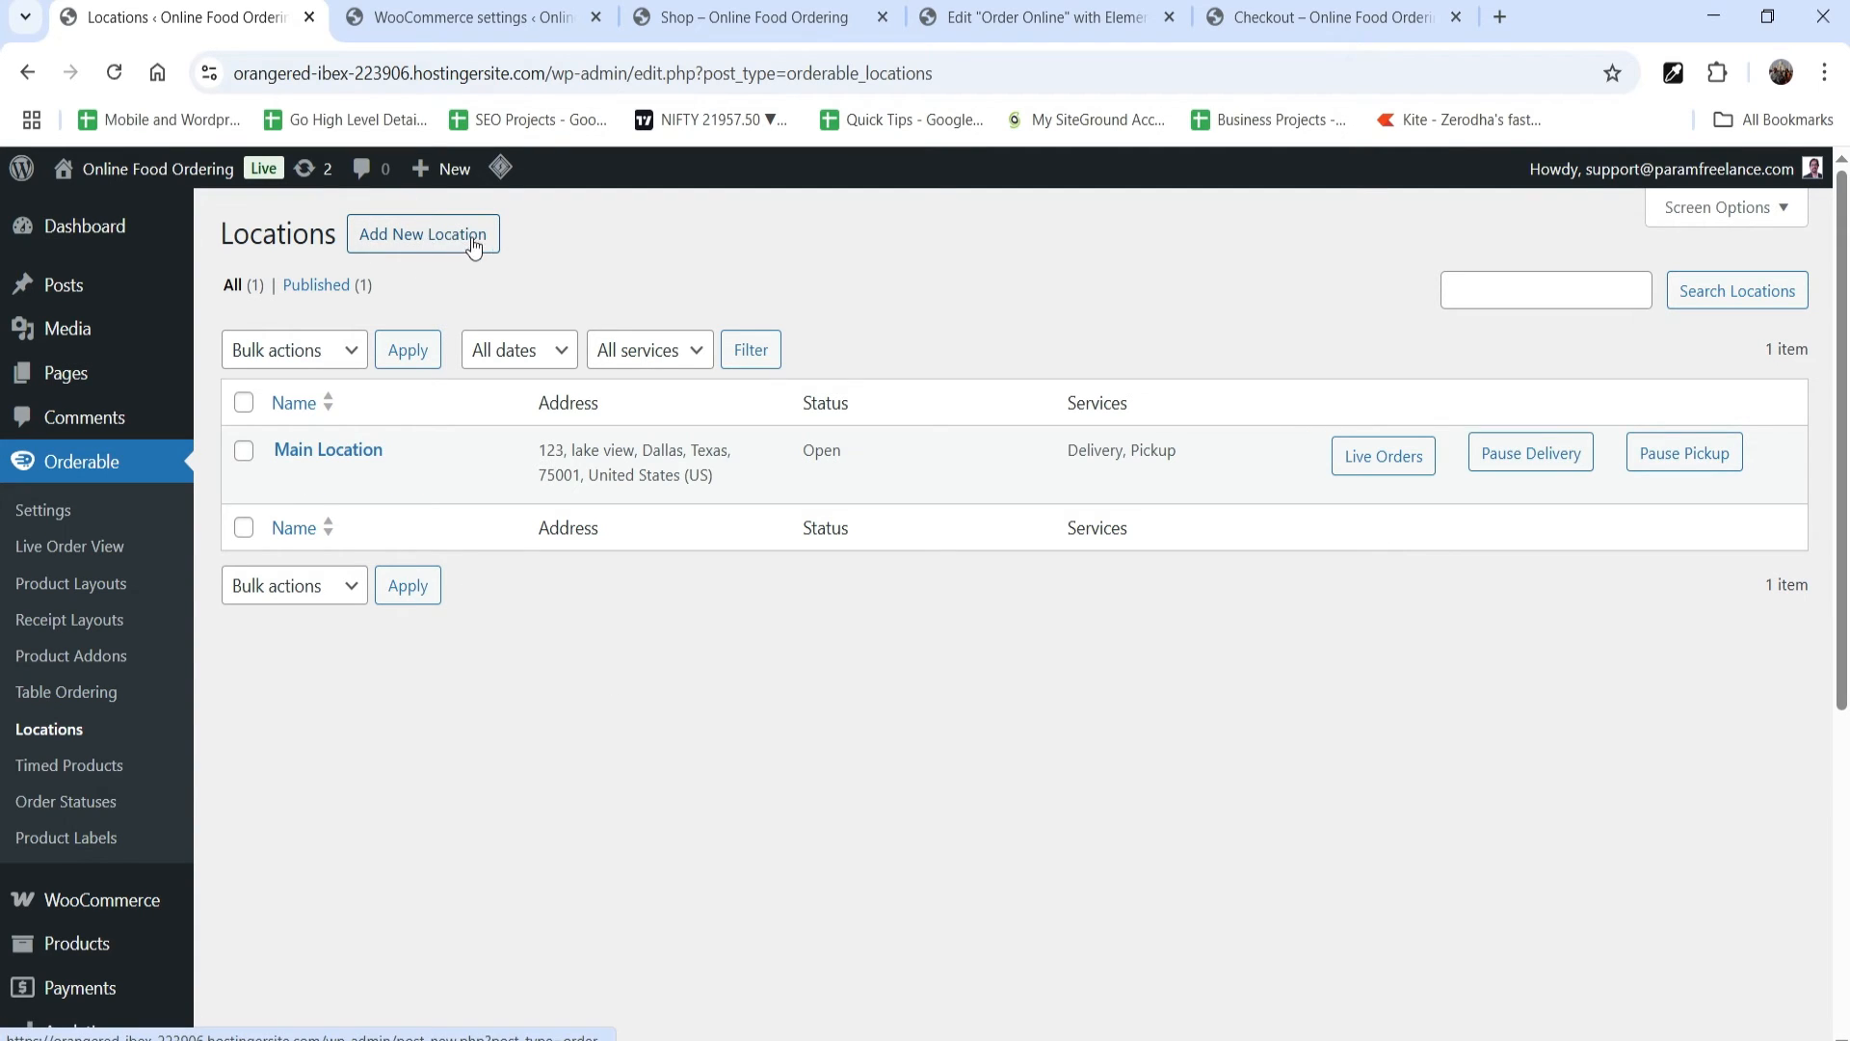
click(287, 481)
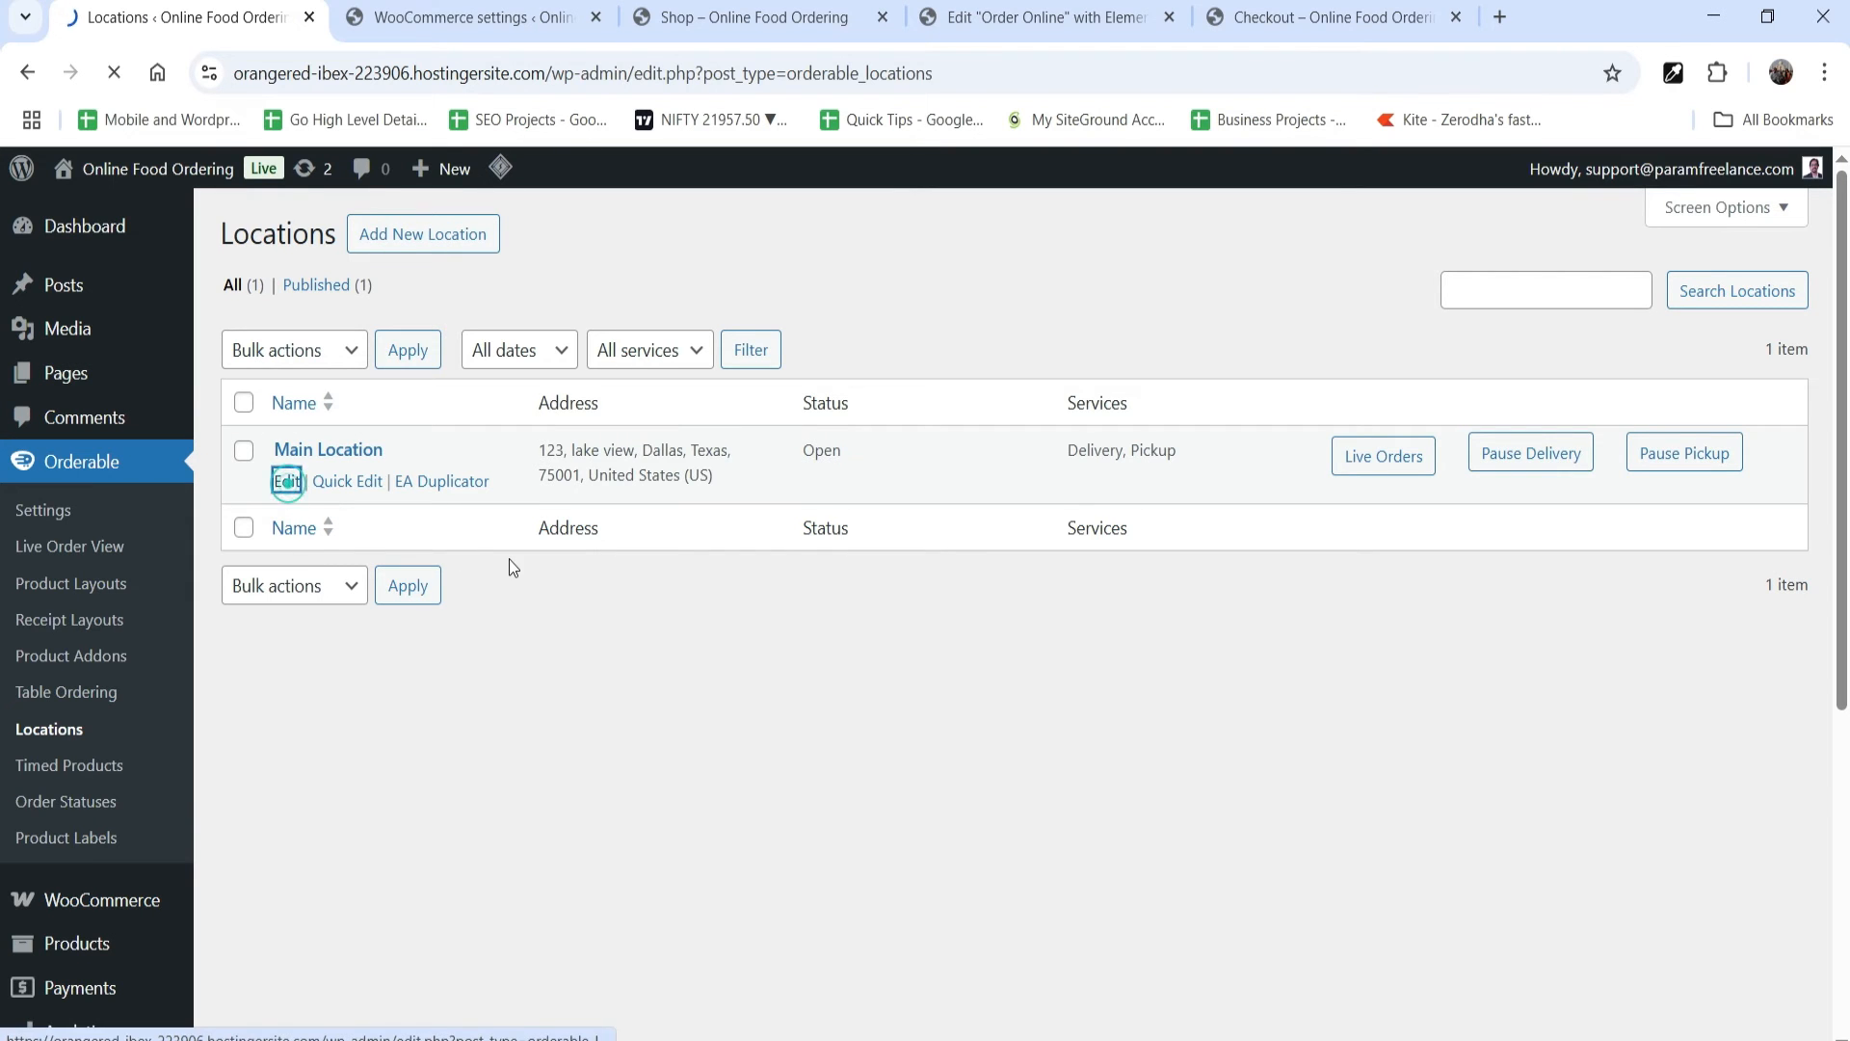
scroll(1055, 652, down, 10)
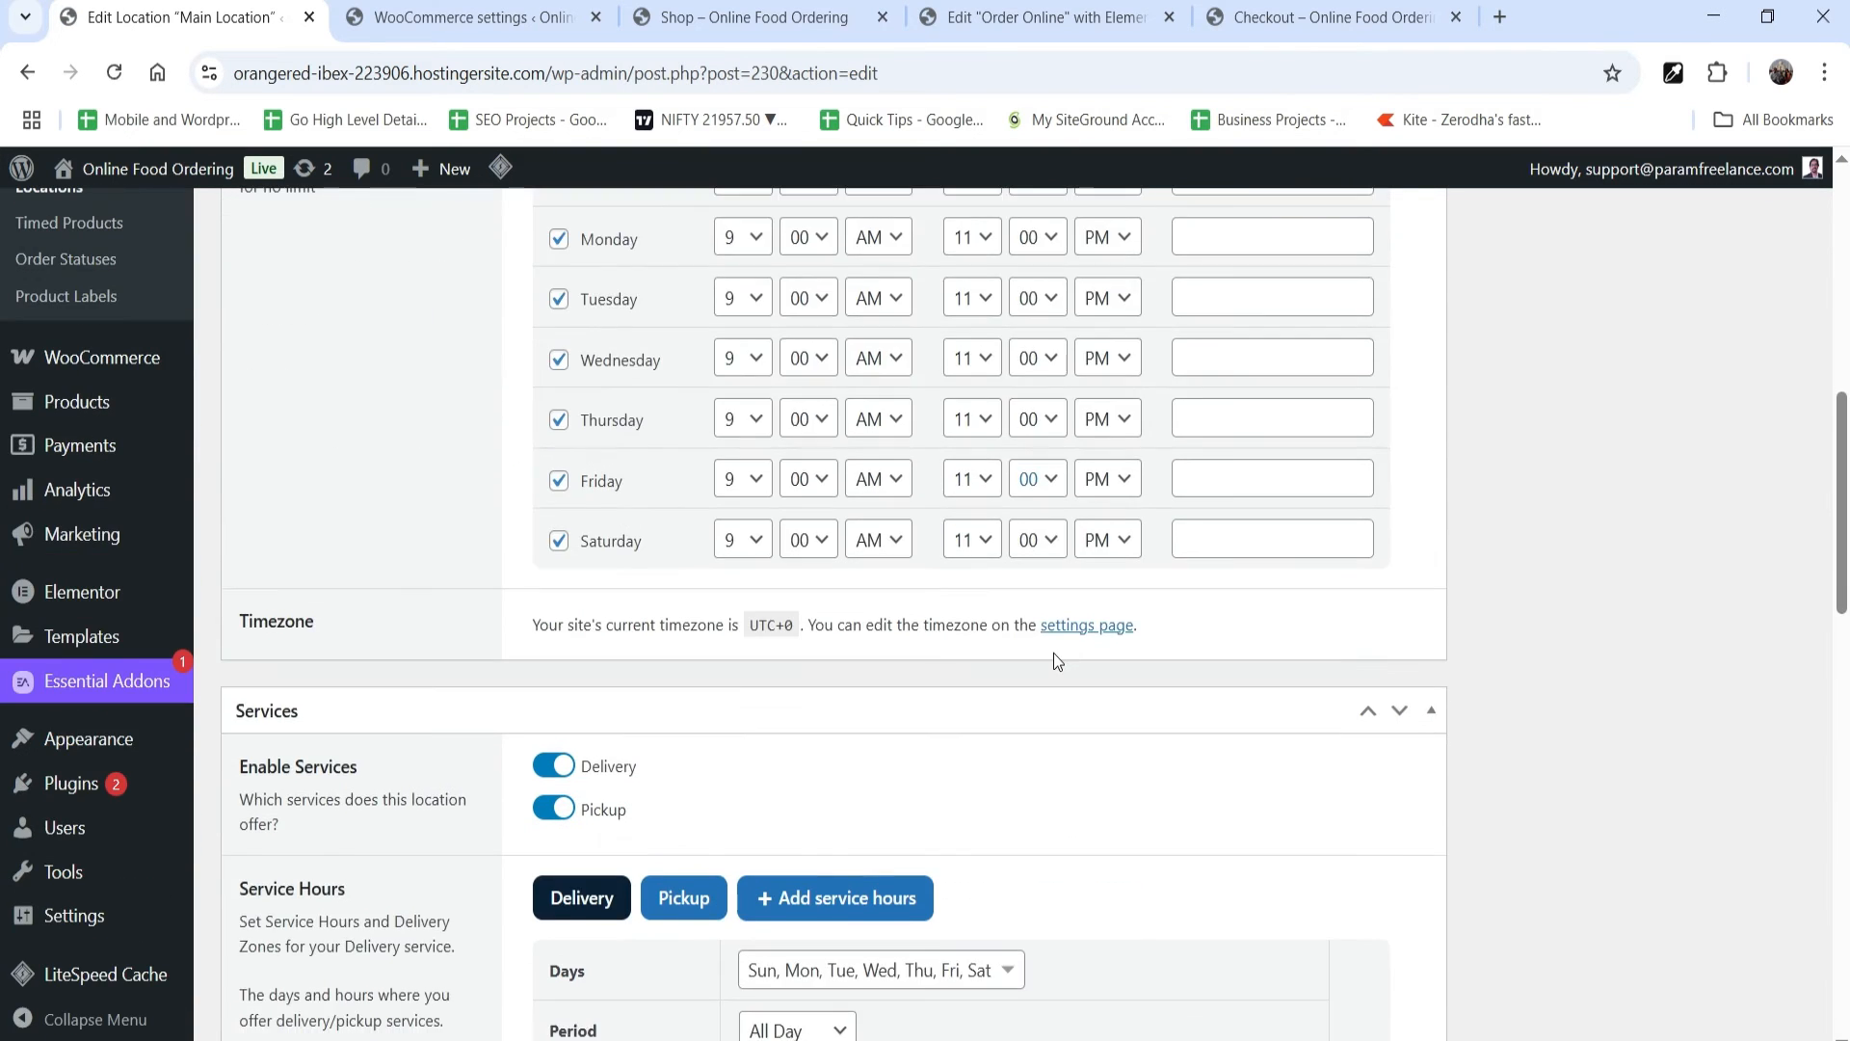
scroll(1055, 656, down, 5)
scroll(1054, 655, up, 15)
click(1756, 505)
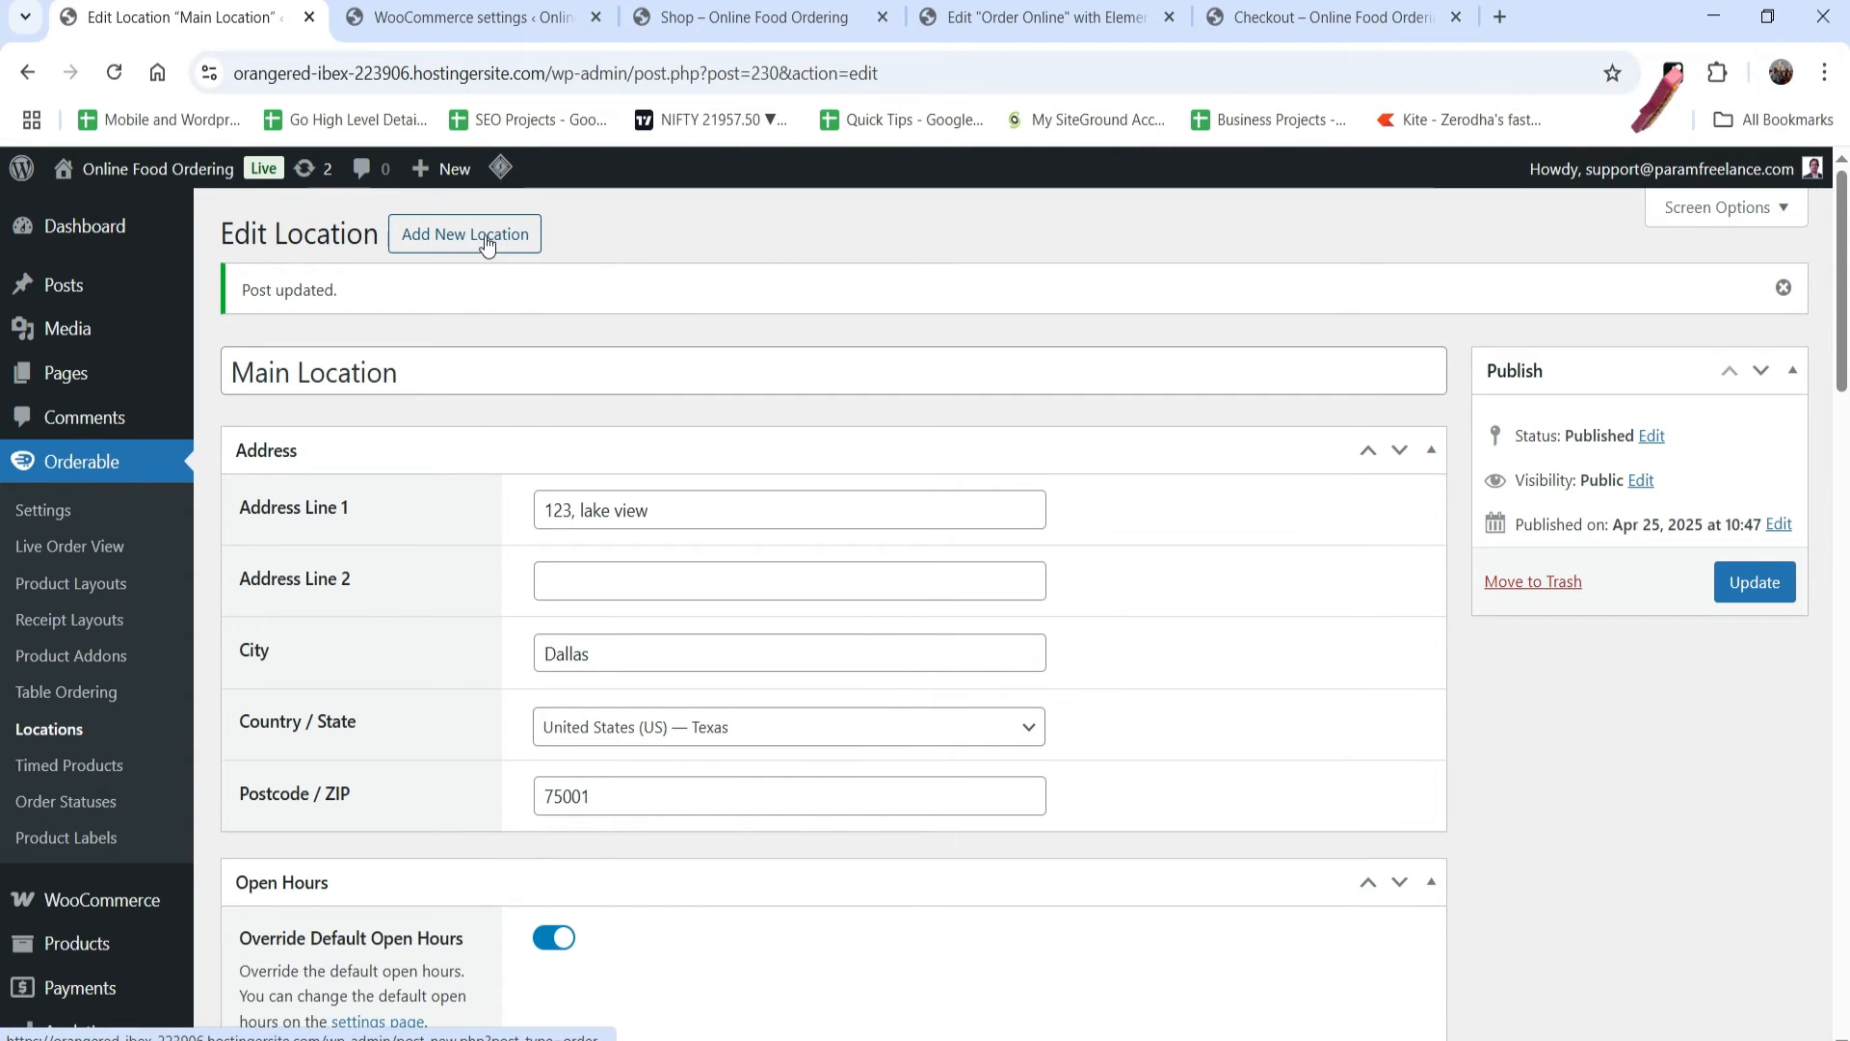
Step: Open Orderable's Product Addons list
click(69, 657)
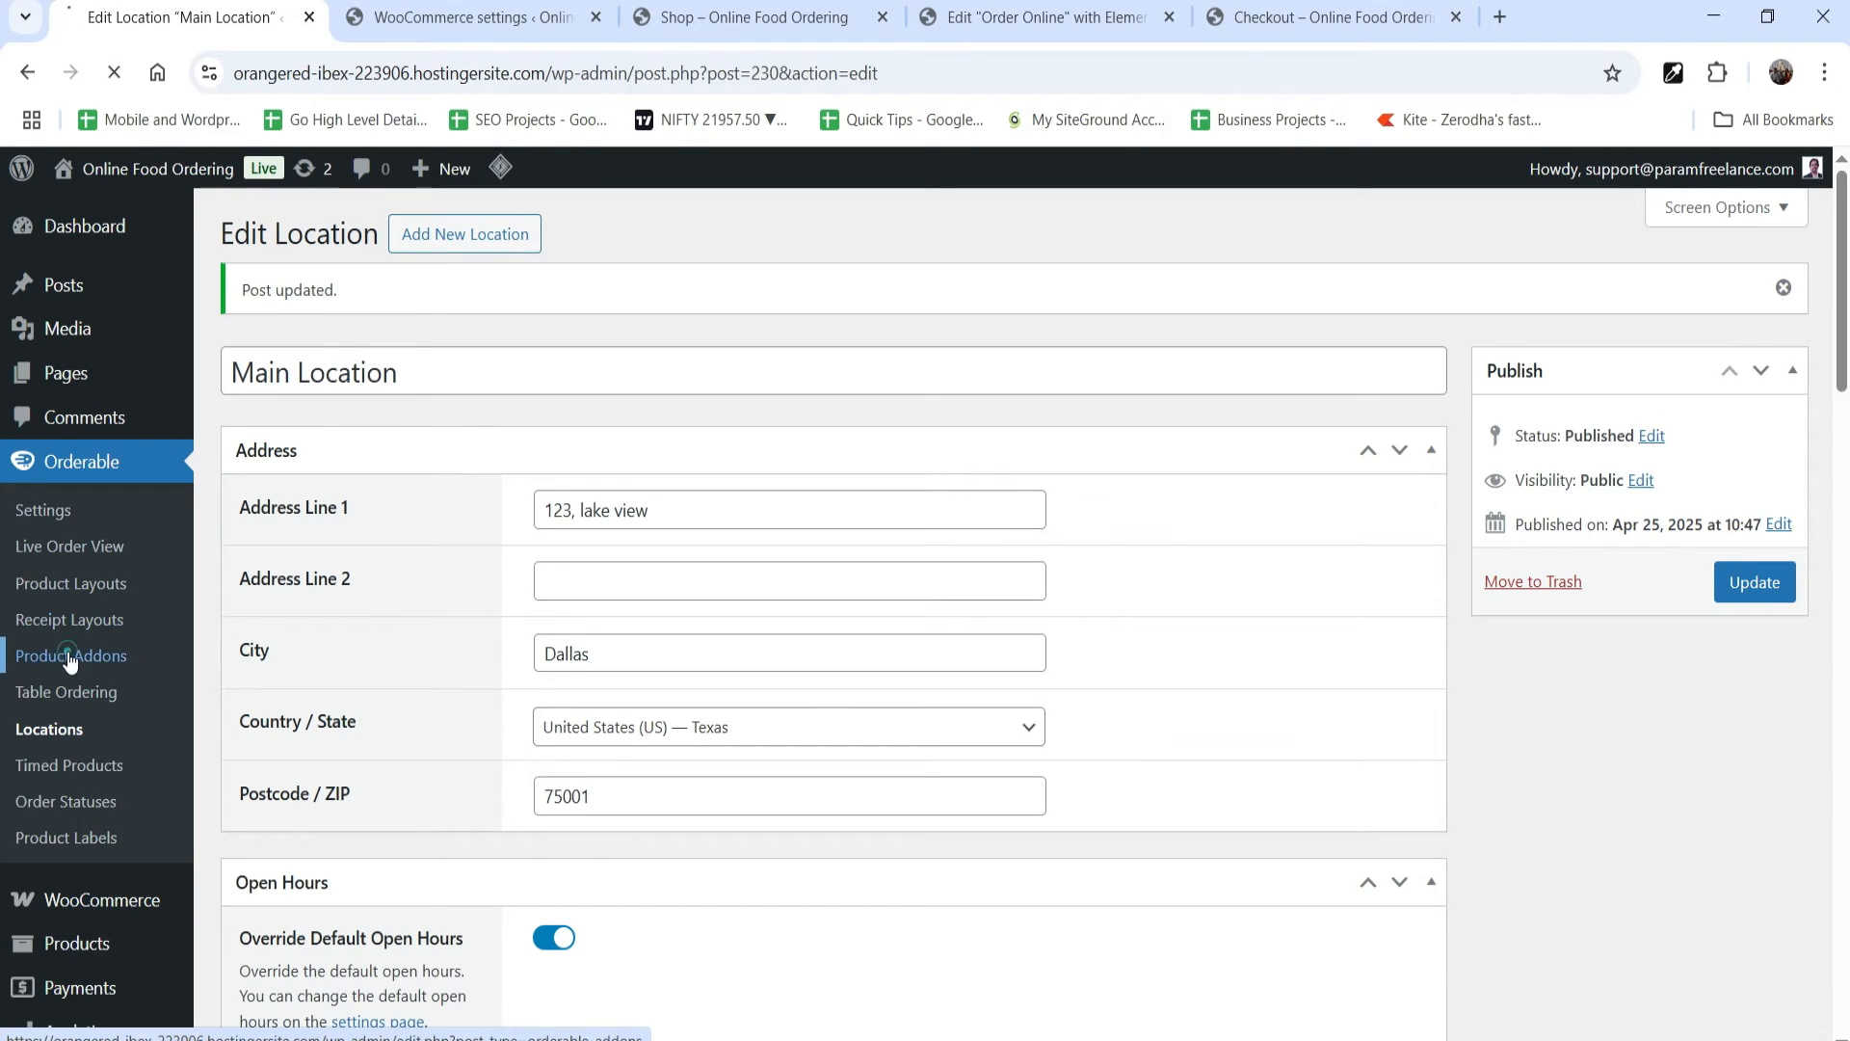
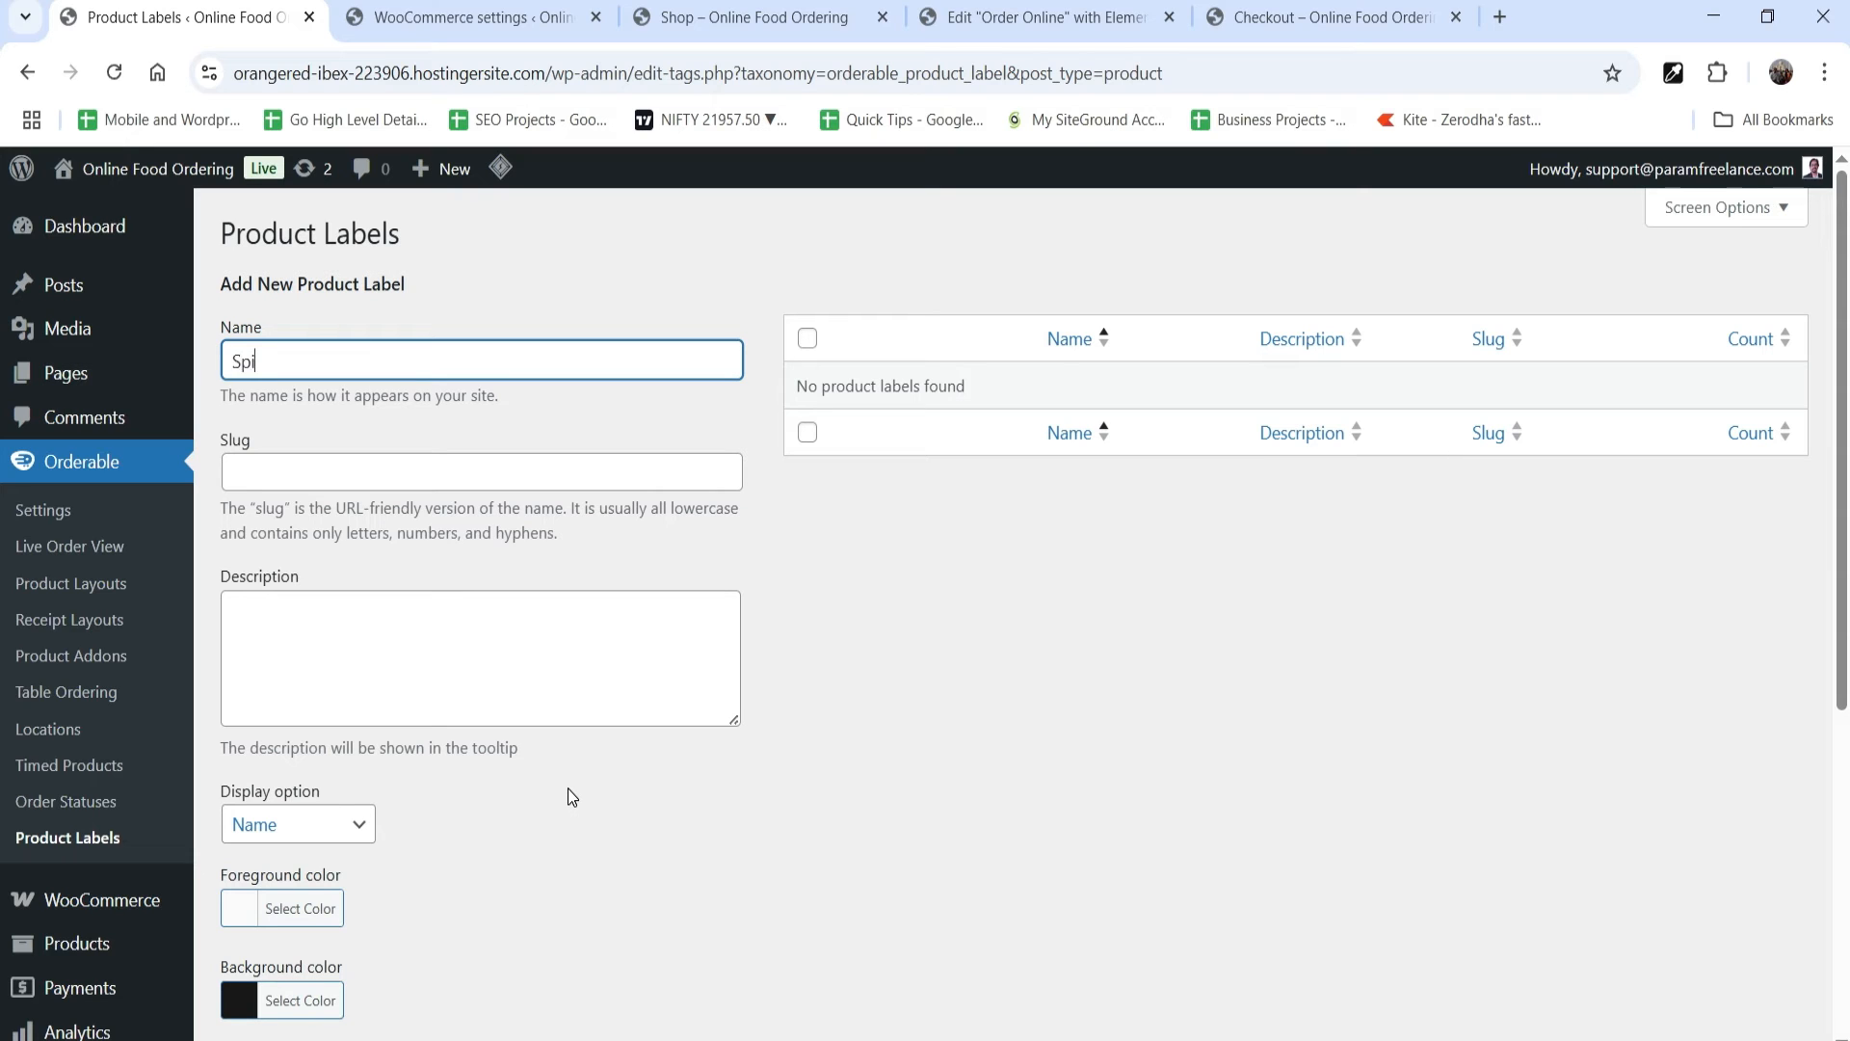
Step: Set the Spicy label's display option to Icon and Name and choose the second Orderable icon found by searching "spicy"
scroll(364, 694, down, 1)
click(359, 694)
click(294, 803)
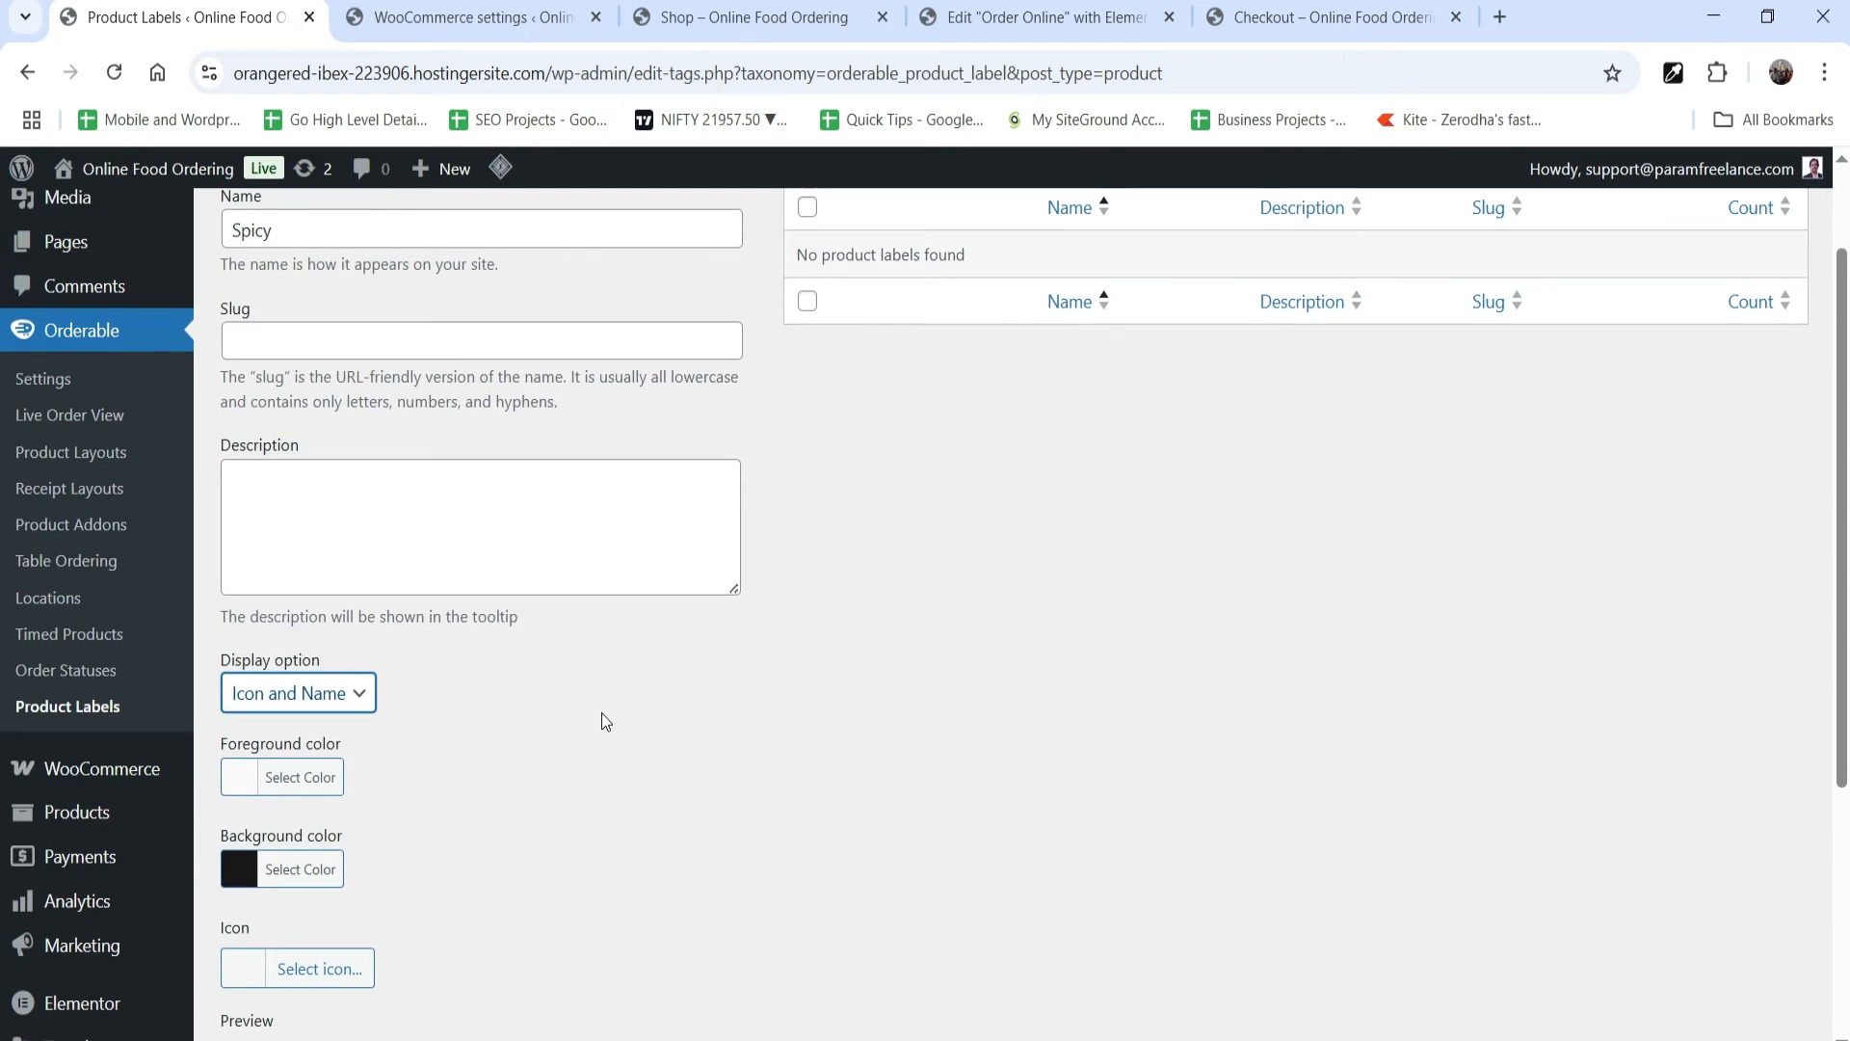
scroll(599, 723, down, 3)
click(240, 721)
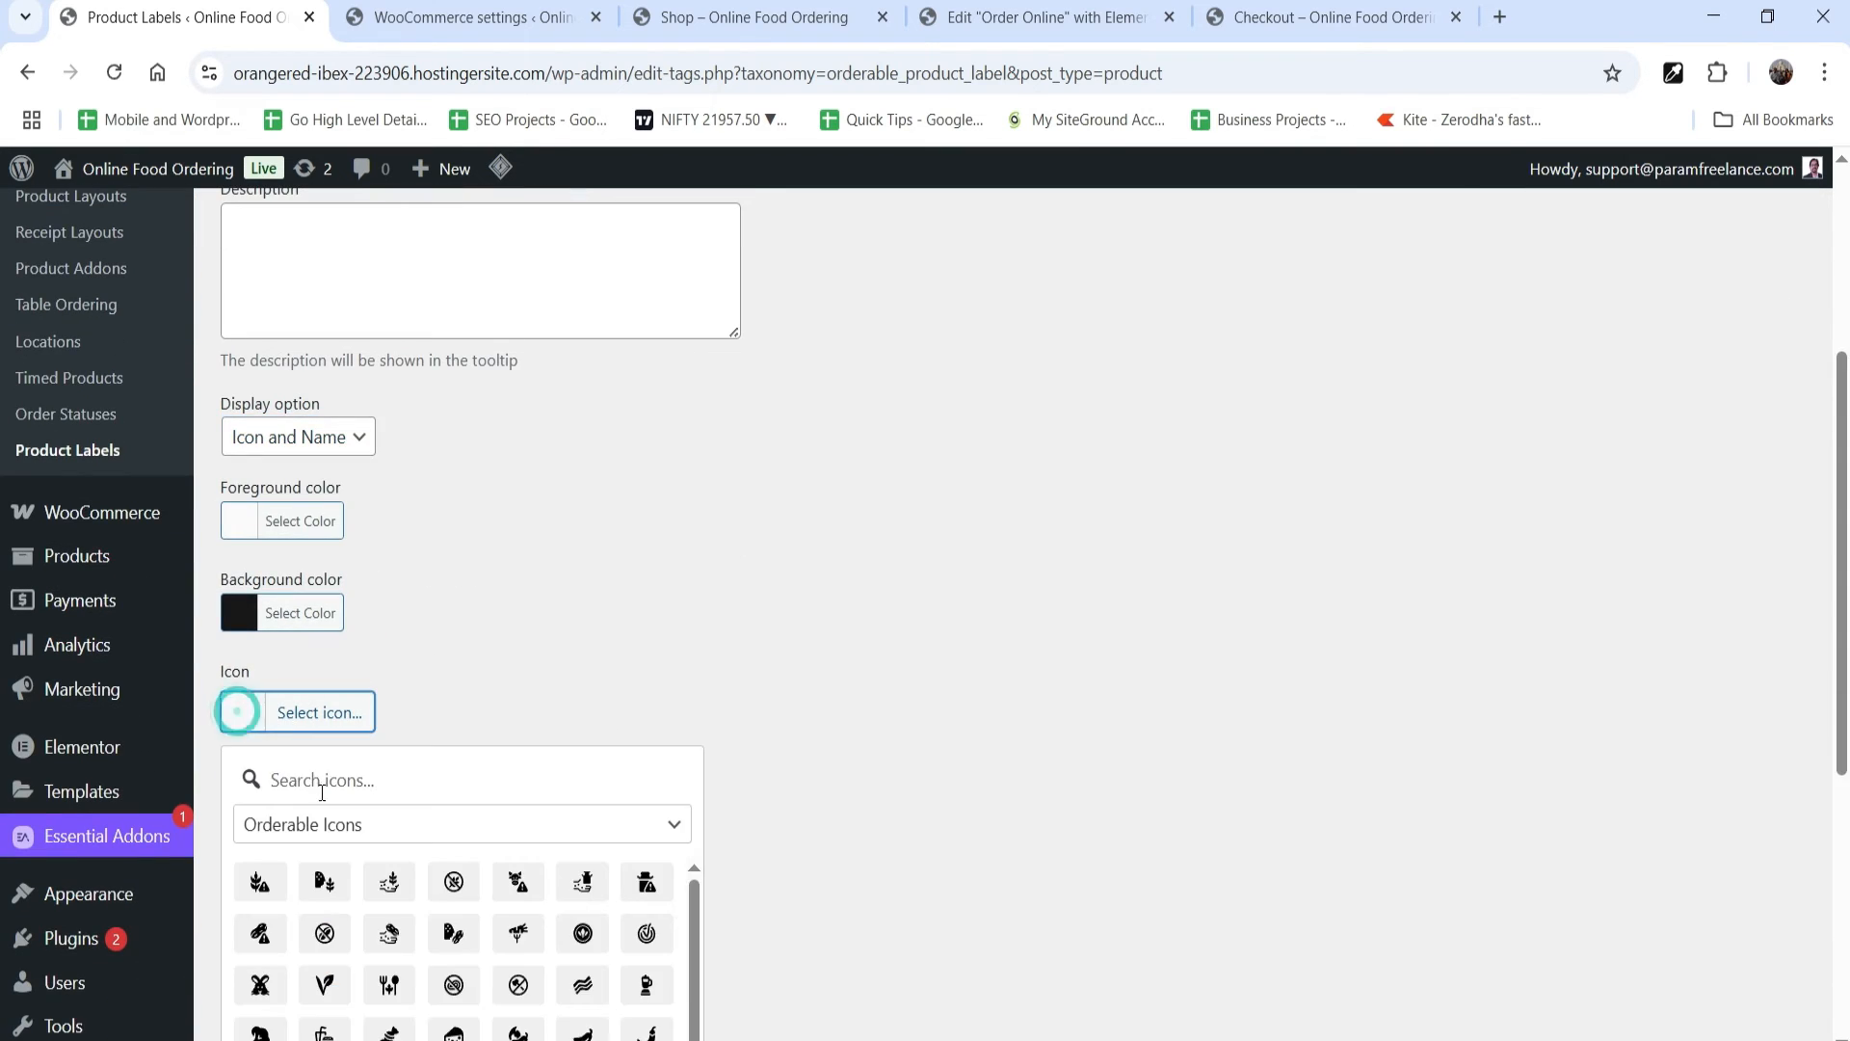
click(308, 823)
click(309, 776)
text(s)
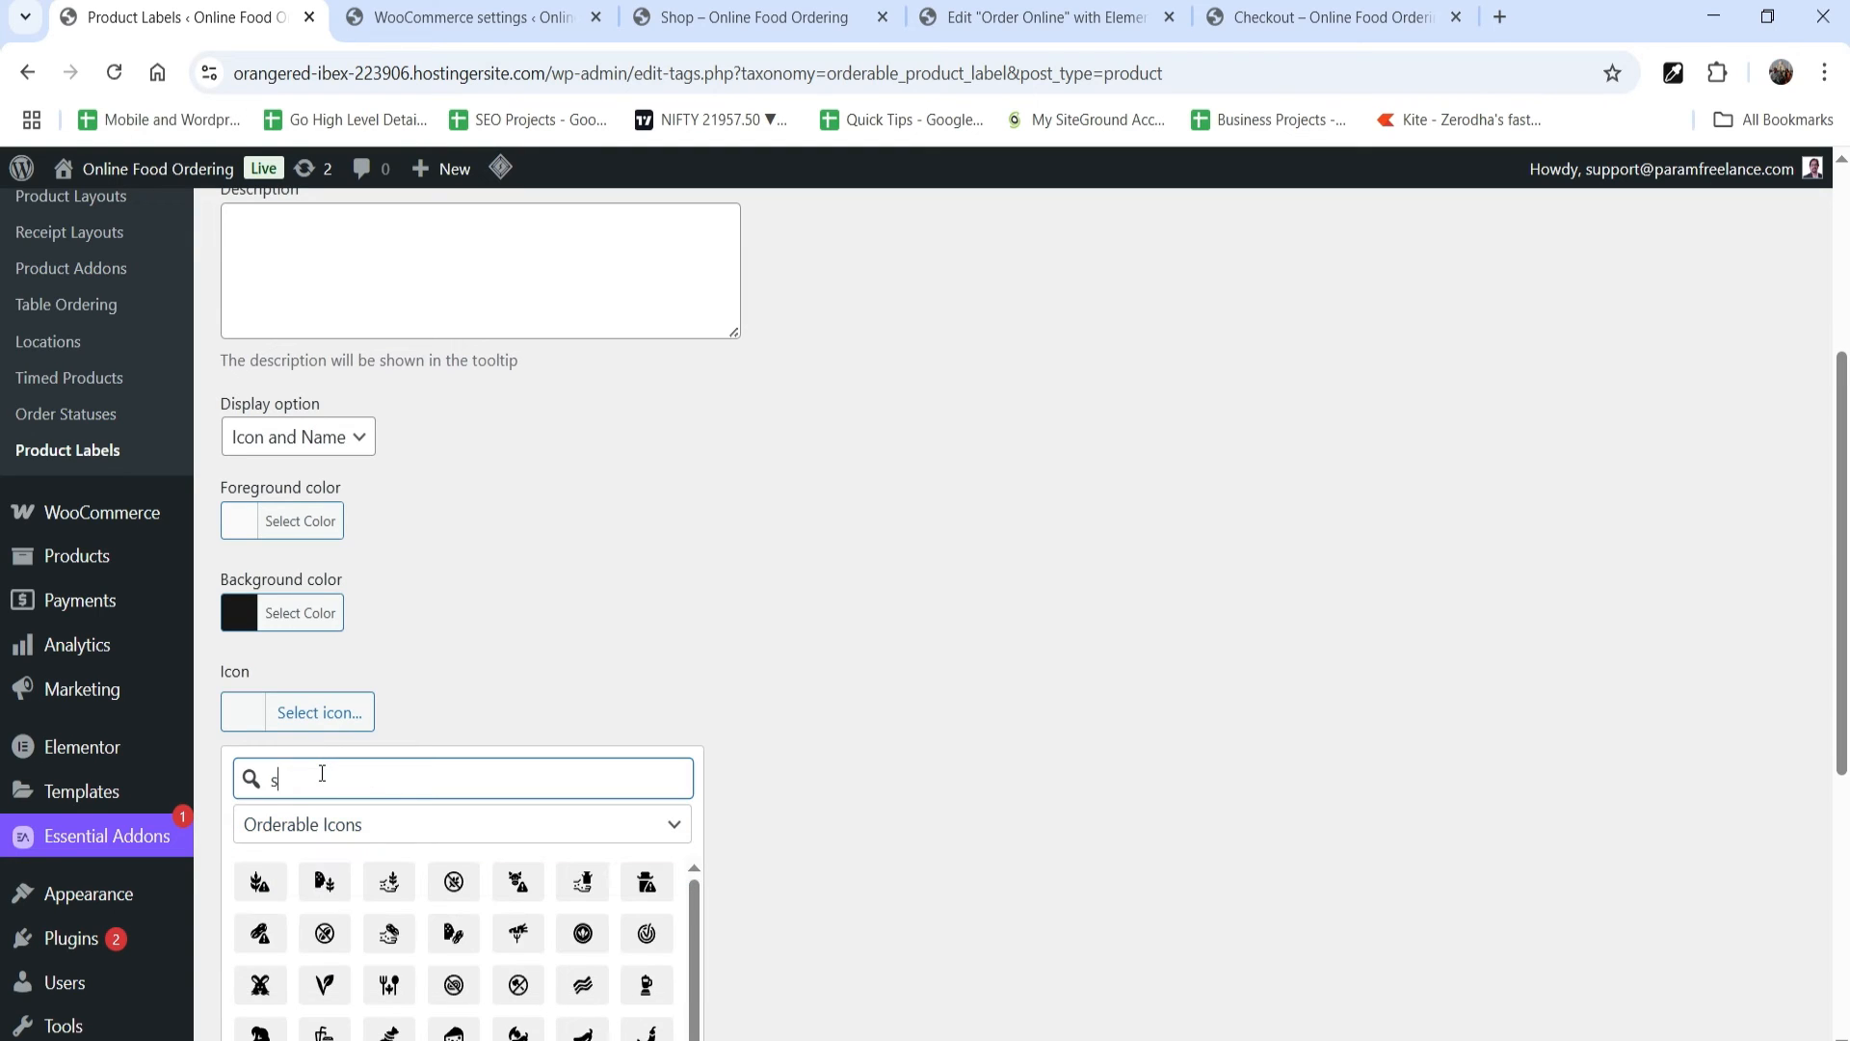
text(picy)
click(325, 882)
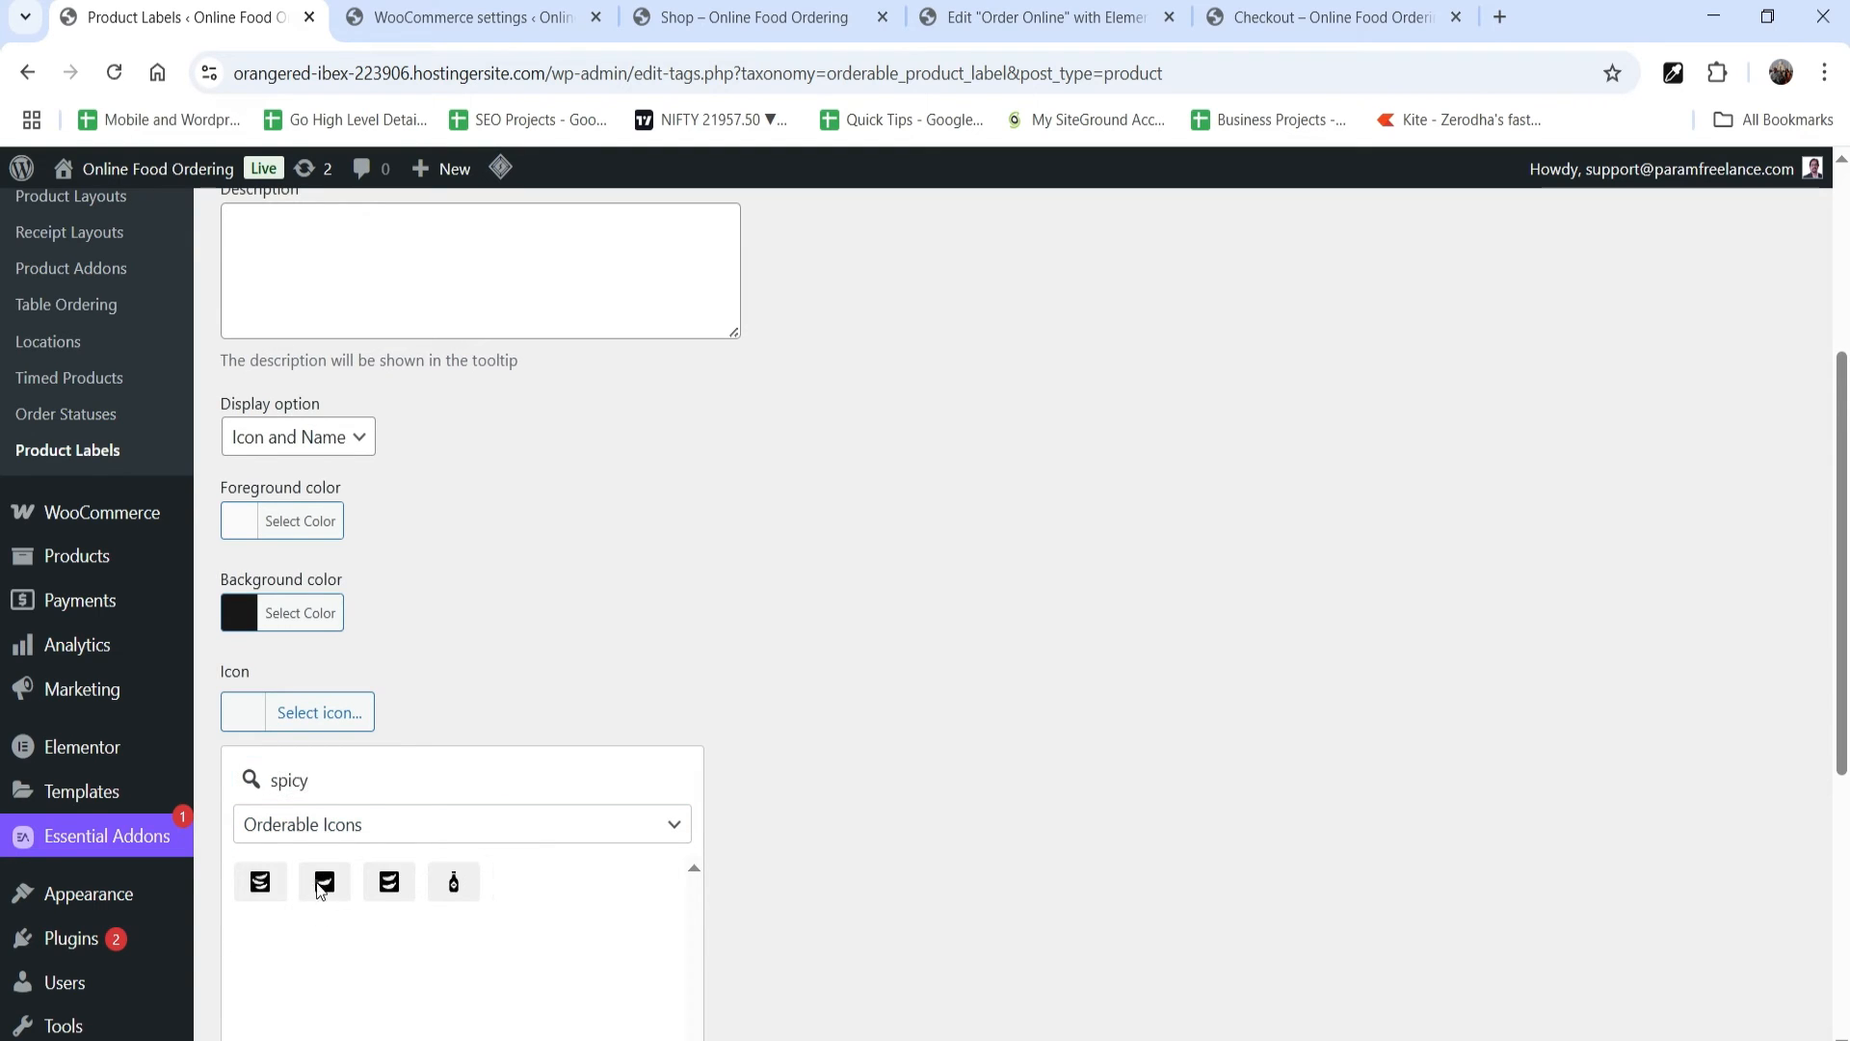
Step: Give the Spicy label a strong red background colour and add it as a new product label
click(285, 613)
click(299, 915)
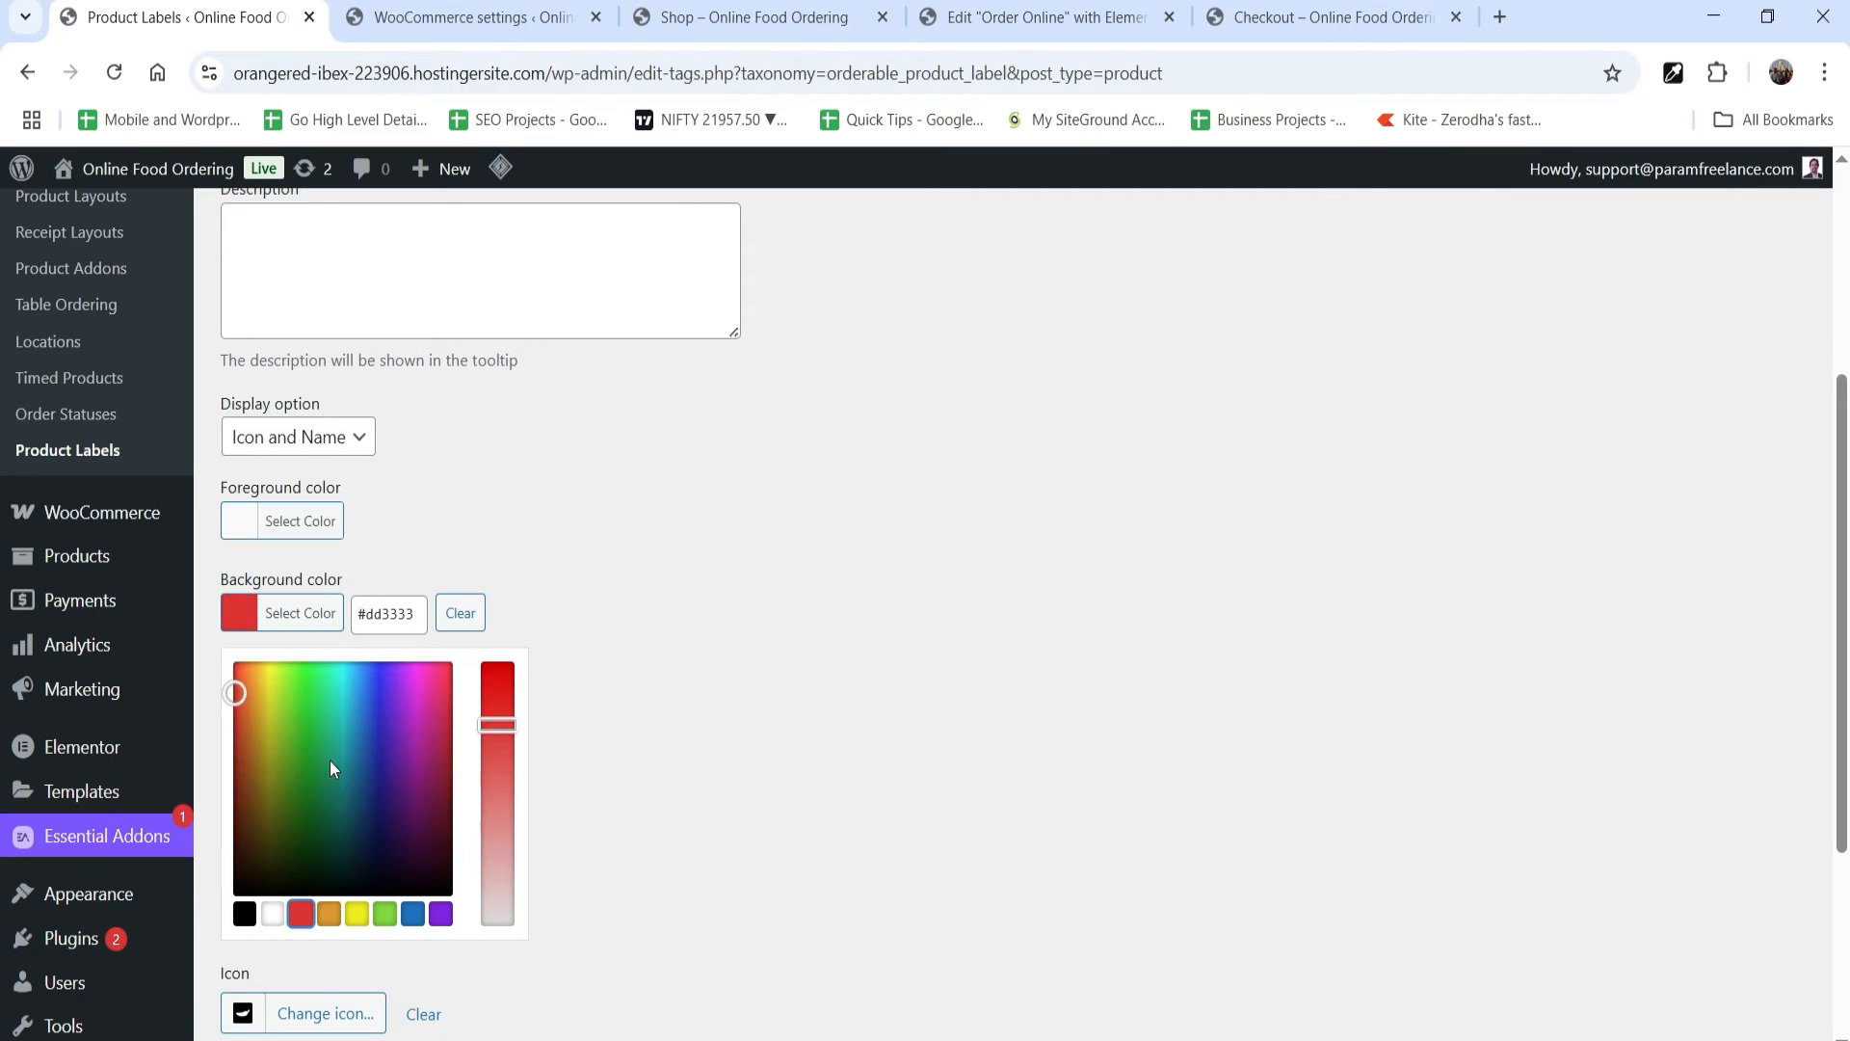
drag(501, 722, 503, 681)
click(690, 638)
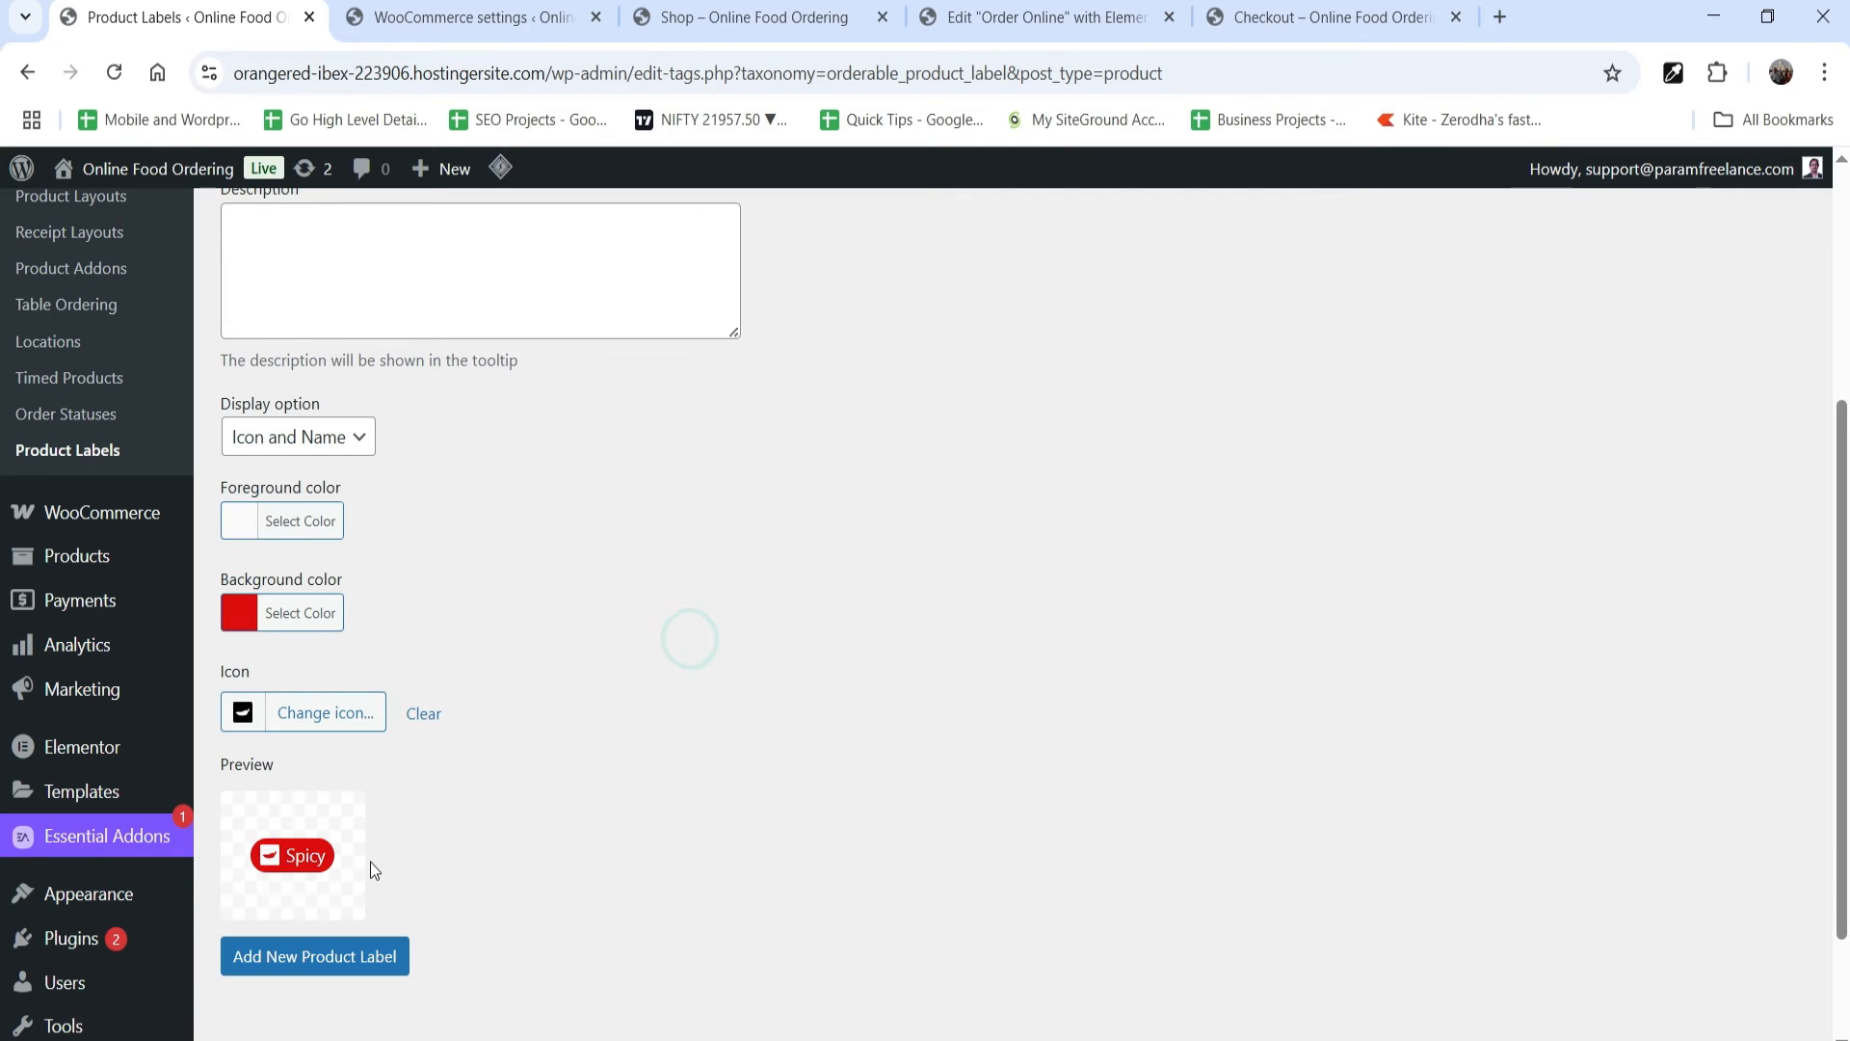
click(280, 957)
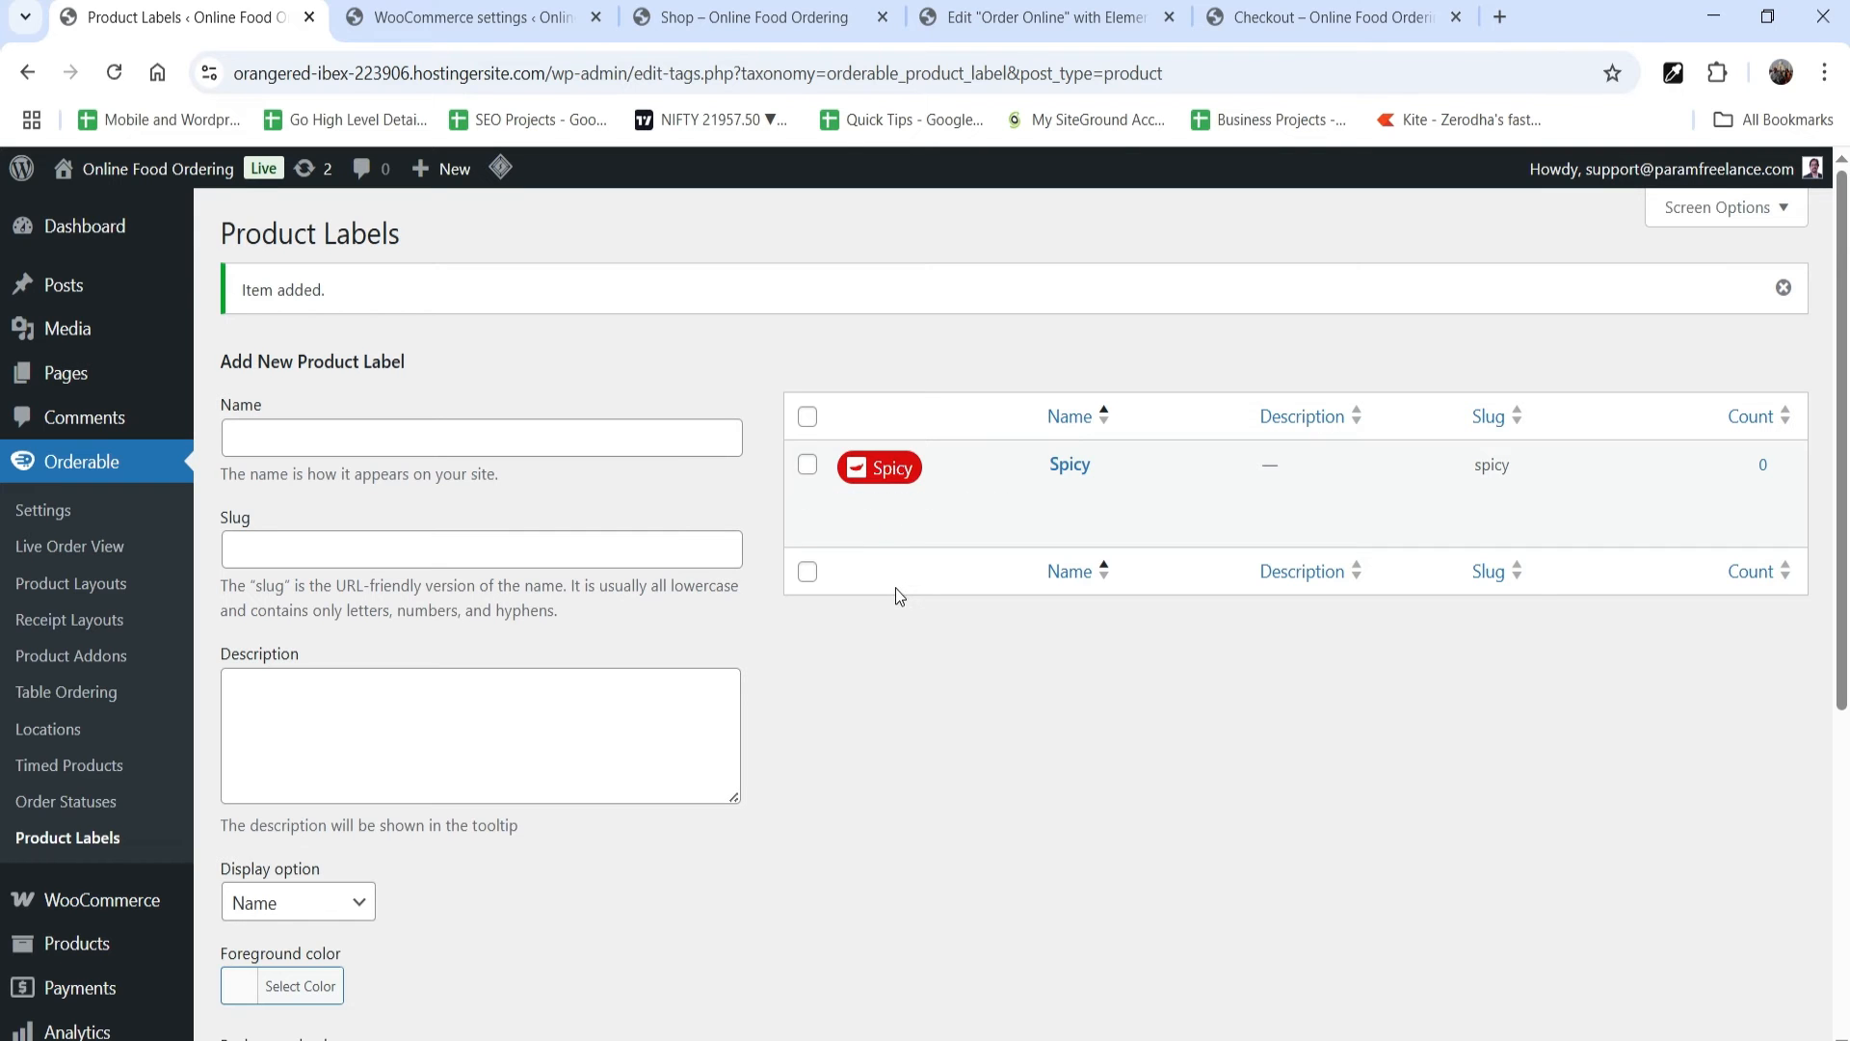
Step: Open the Baked Chicken Wings Asian Tomatoes product from the shop page for editing
click(796, 16)
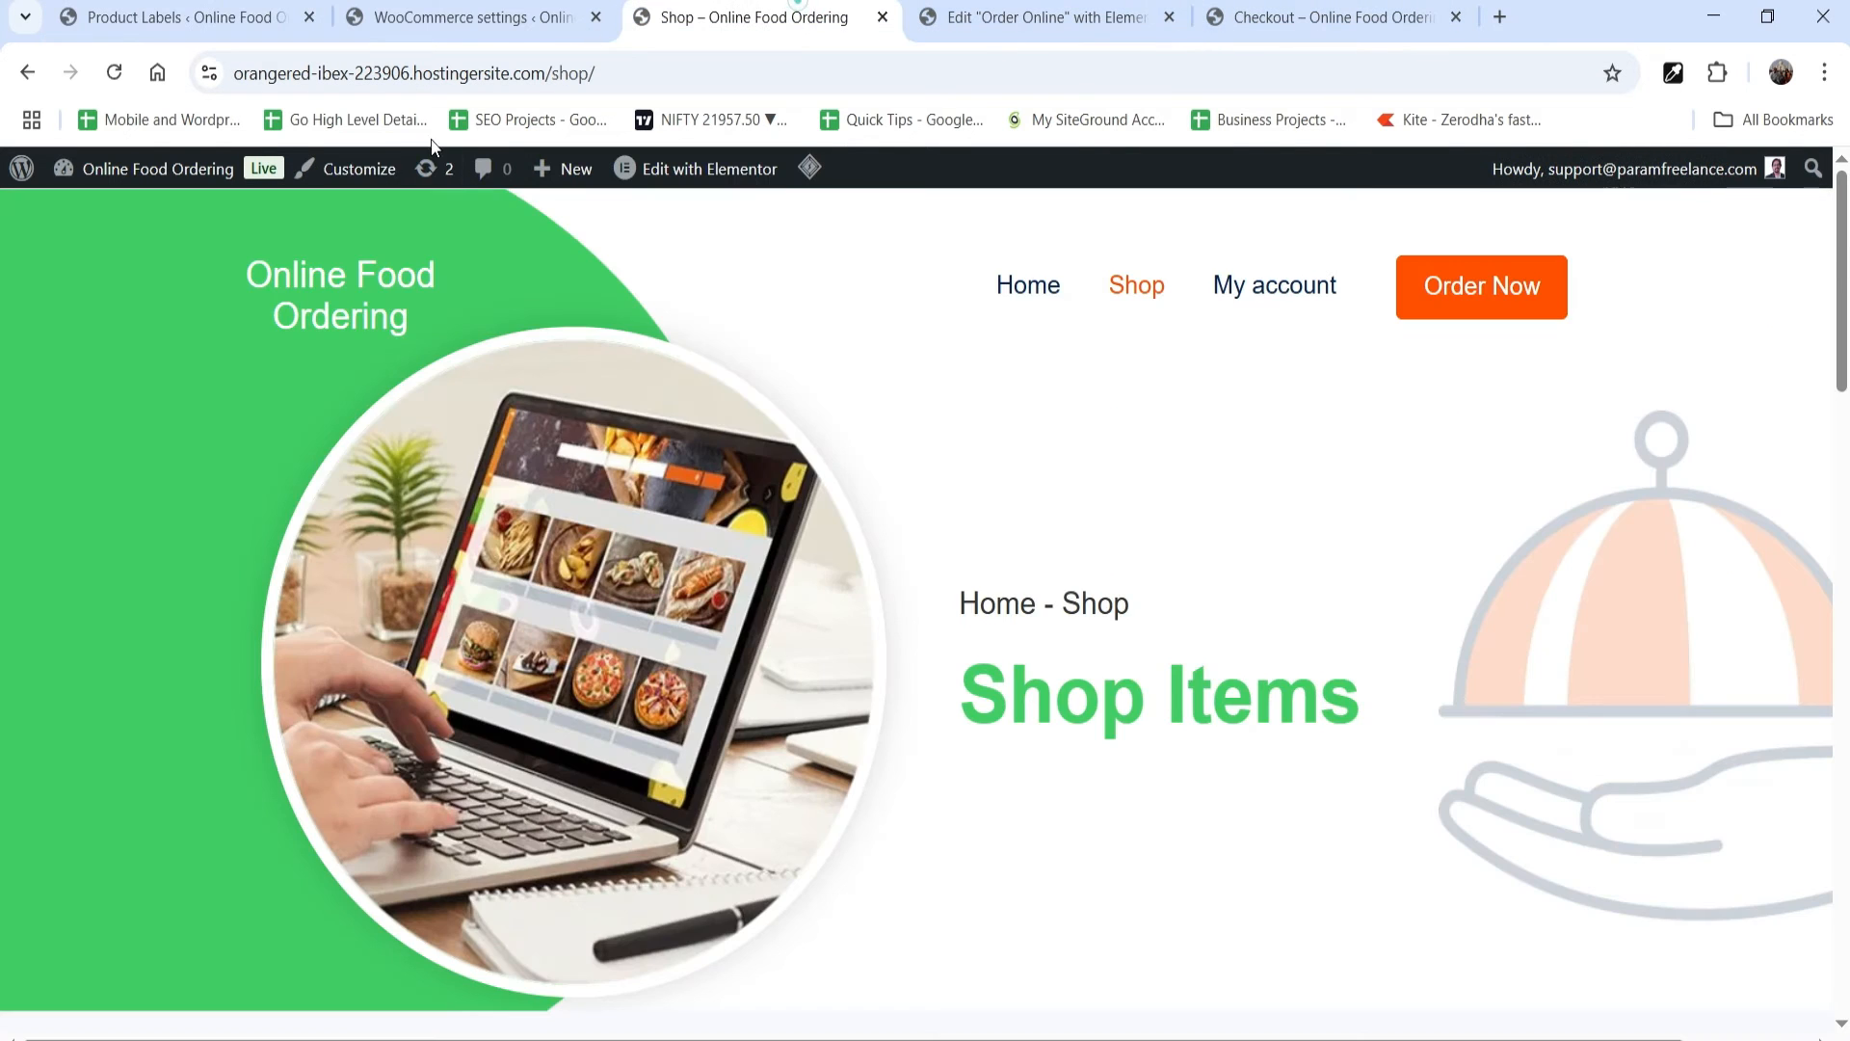
scroll(999, 461, down, 4)
scroll(996, 453, down, 4)
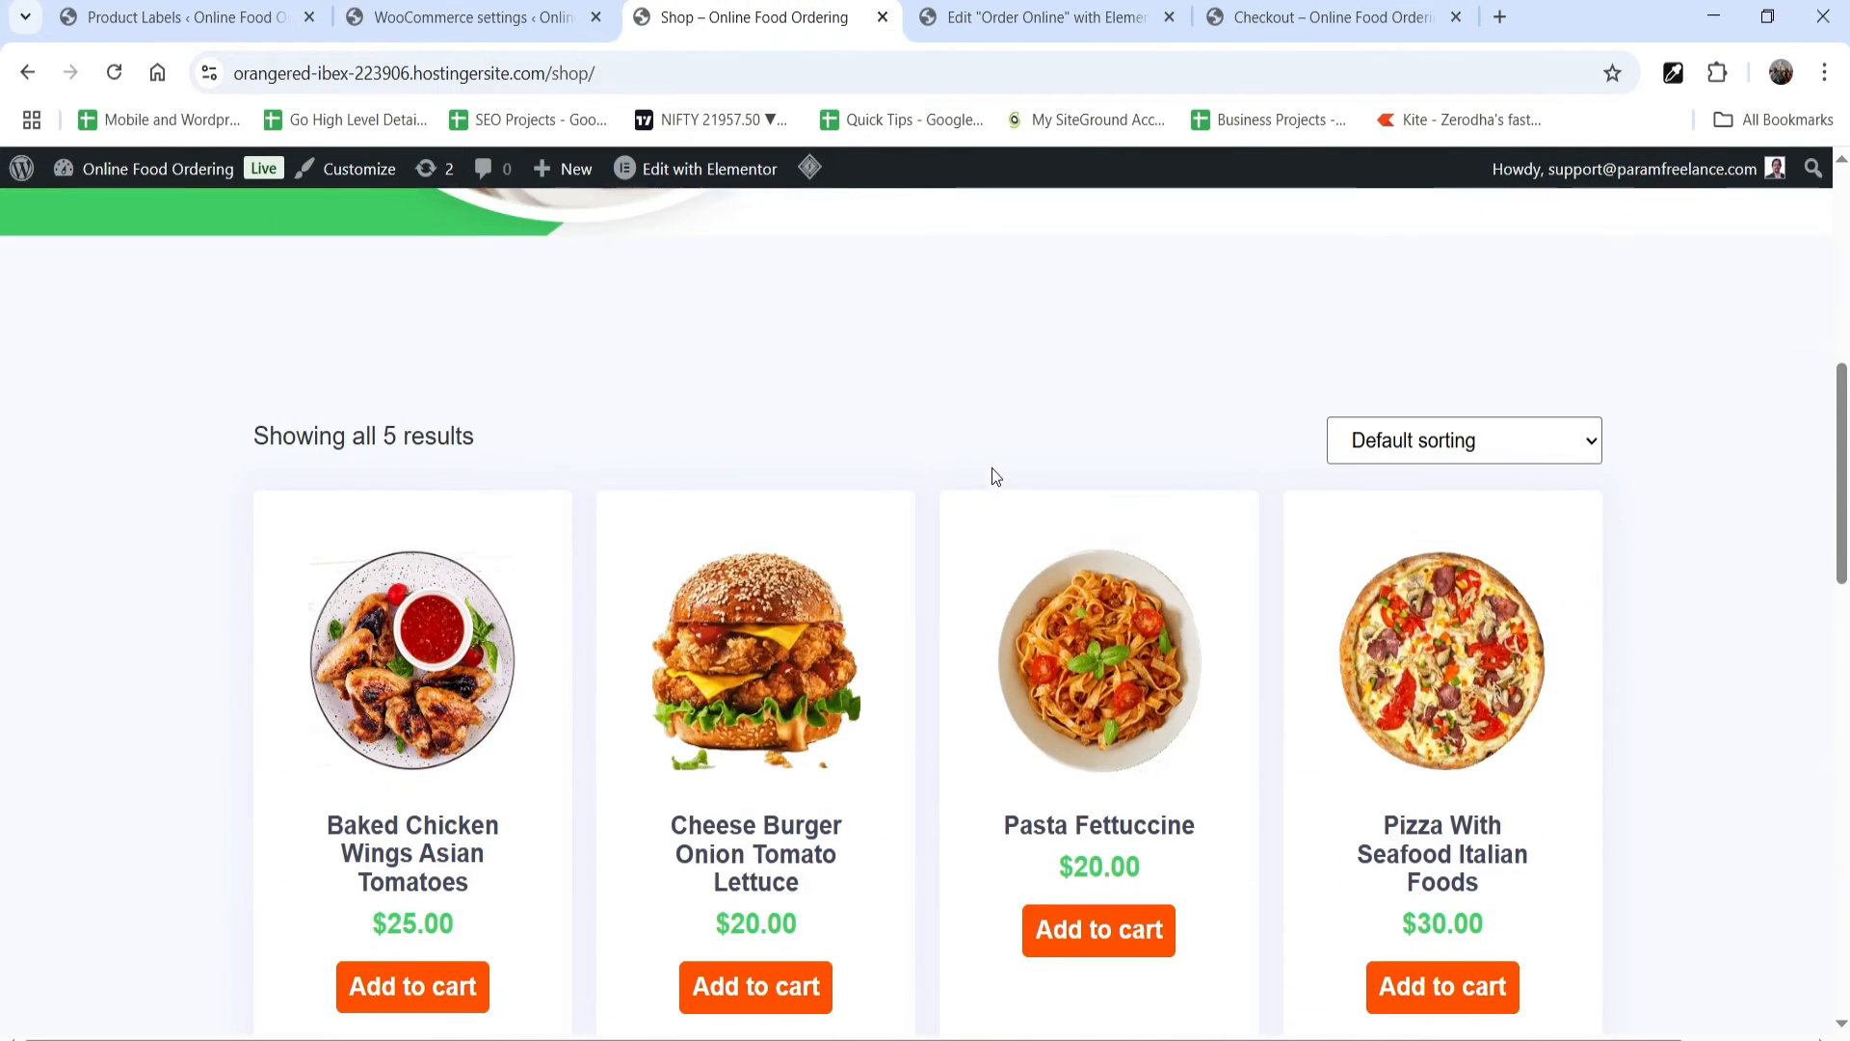
click(416, 719)
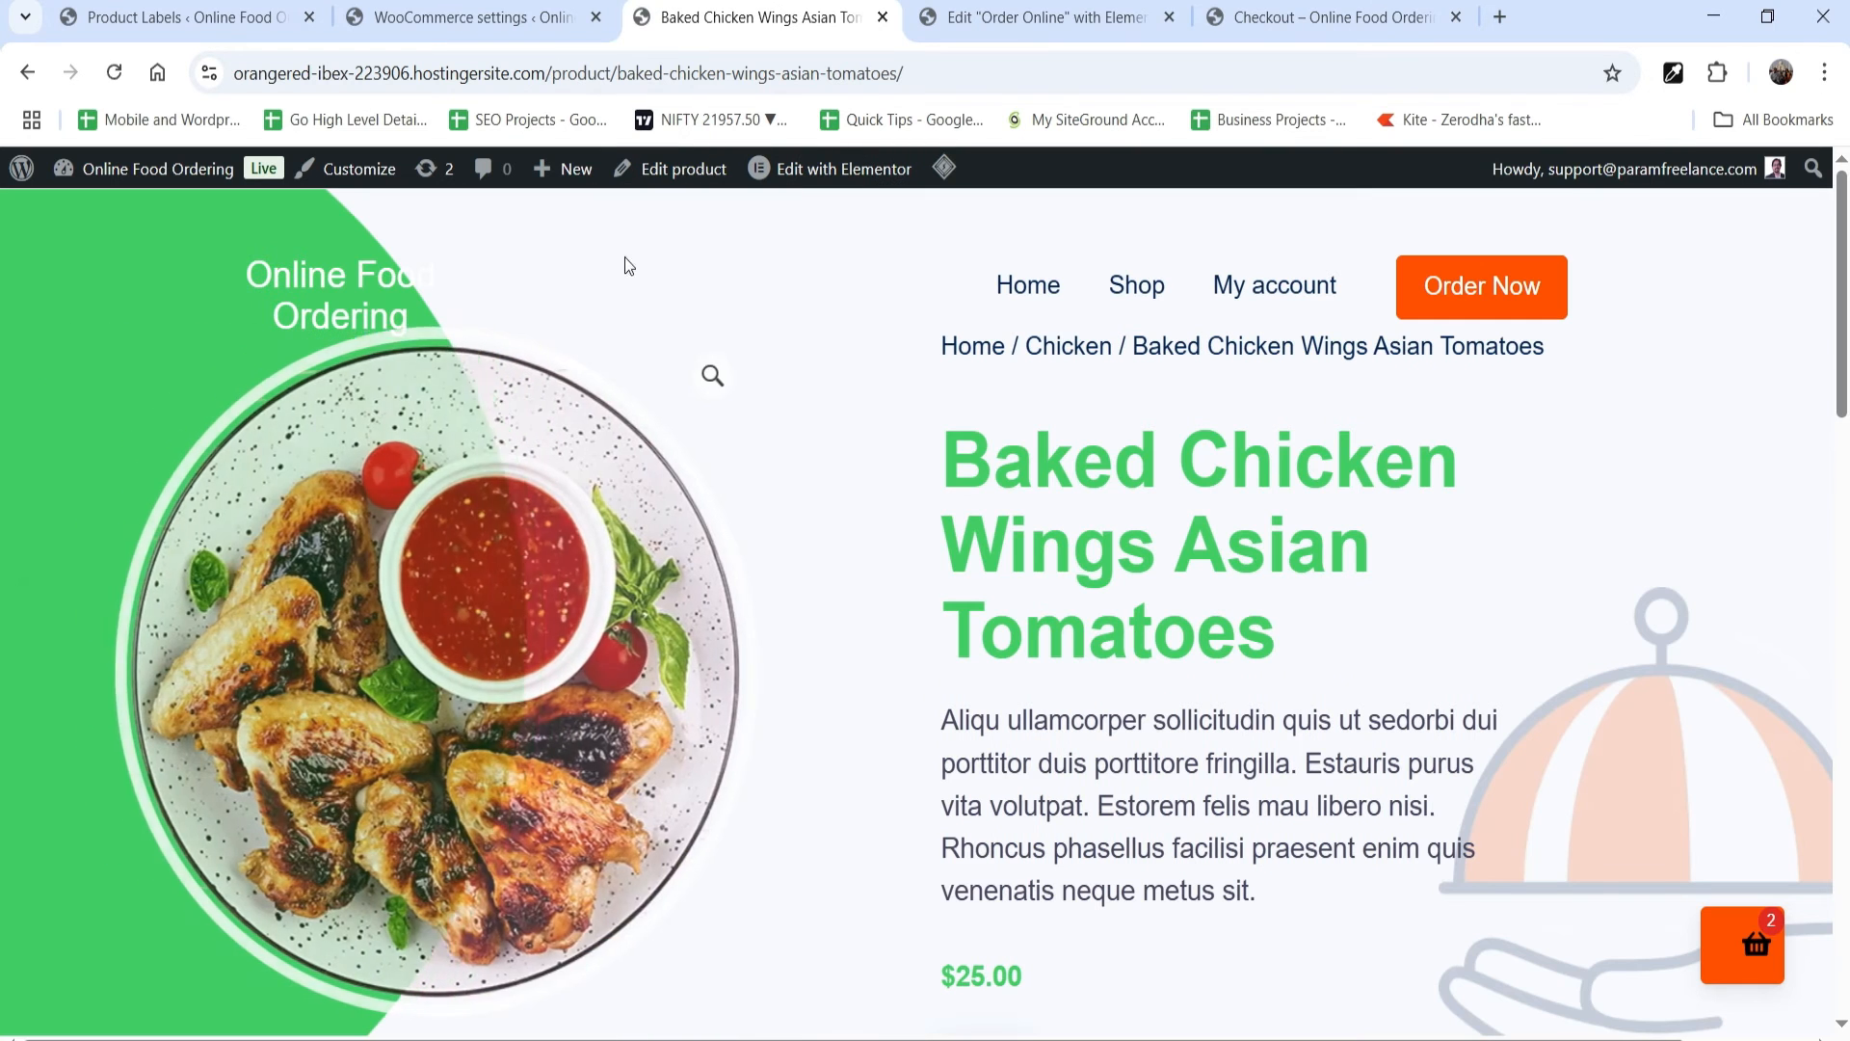
click(681, 173)
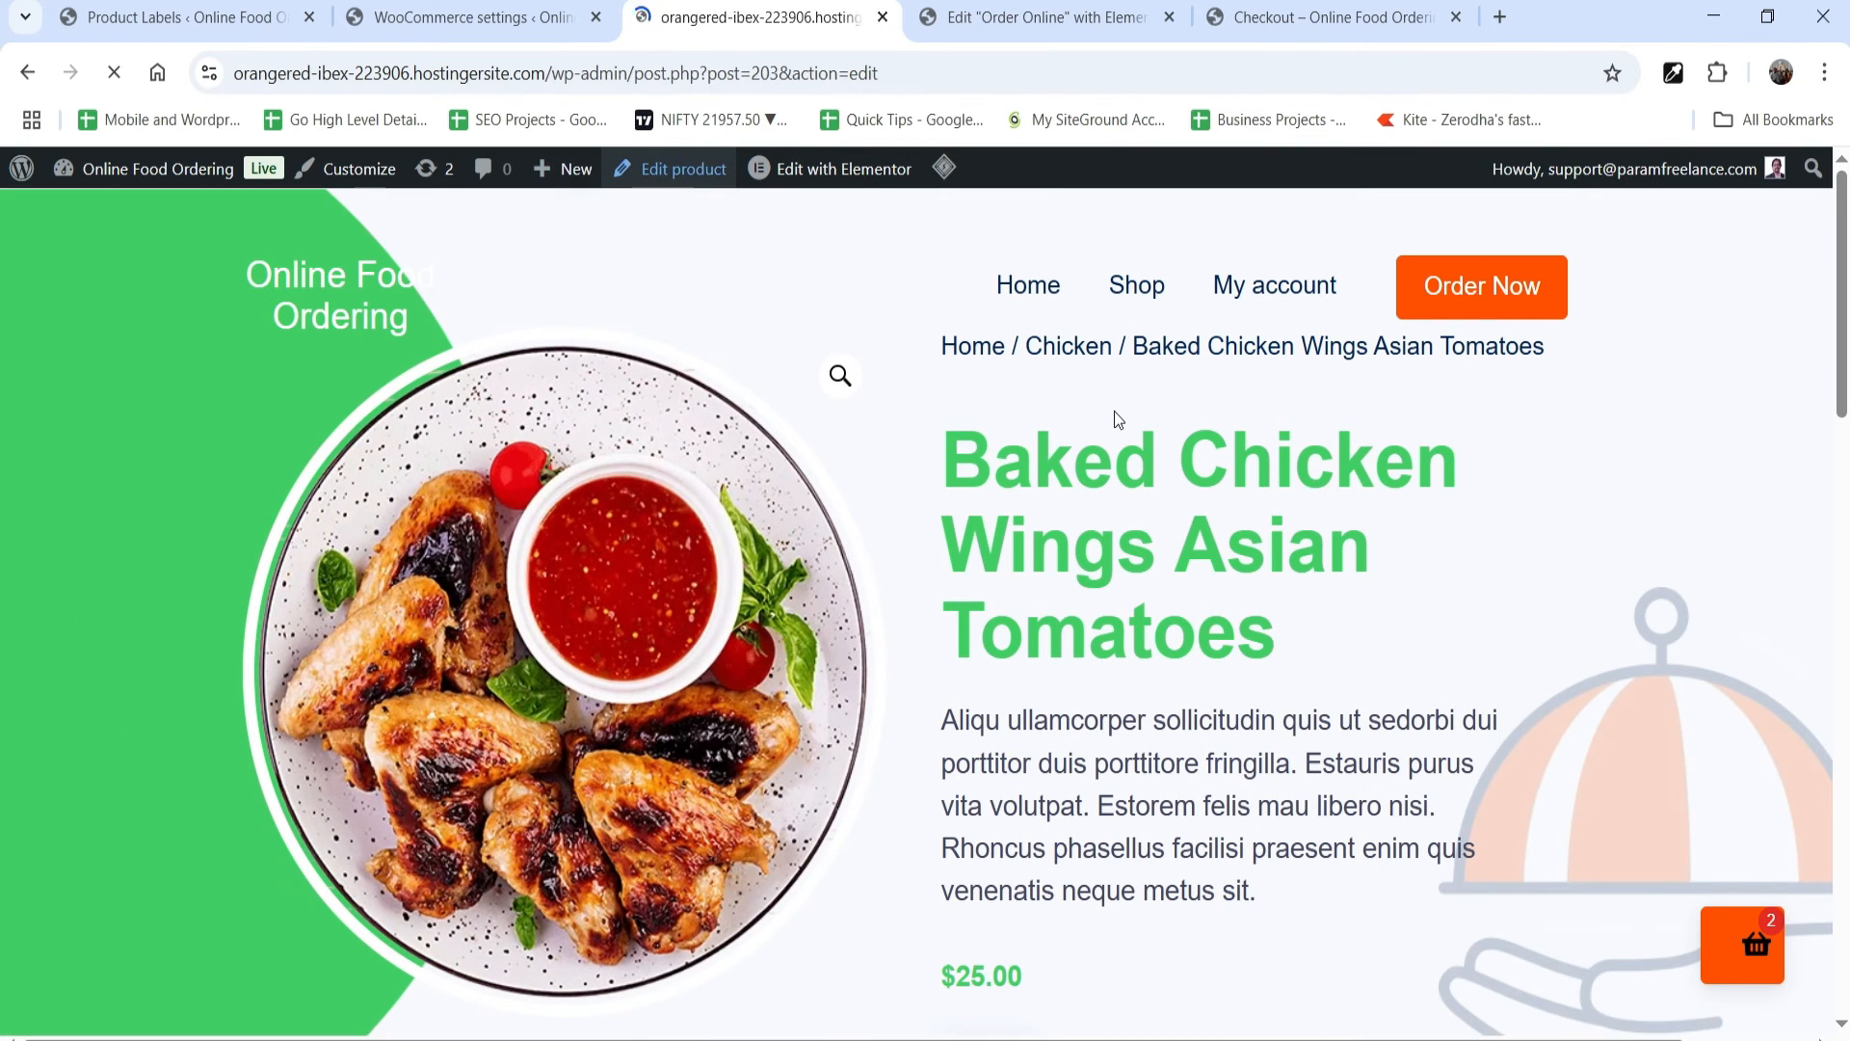
Step: Enter the existing Spicy label in the product's Product Labels and update the product
scroll(1828, 639, down, 8)
scroll(1828, 639, down, 8)
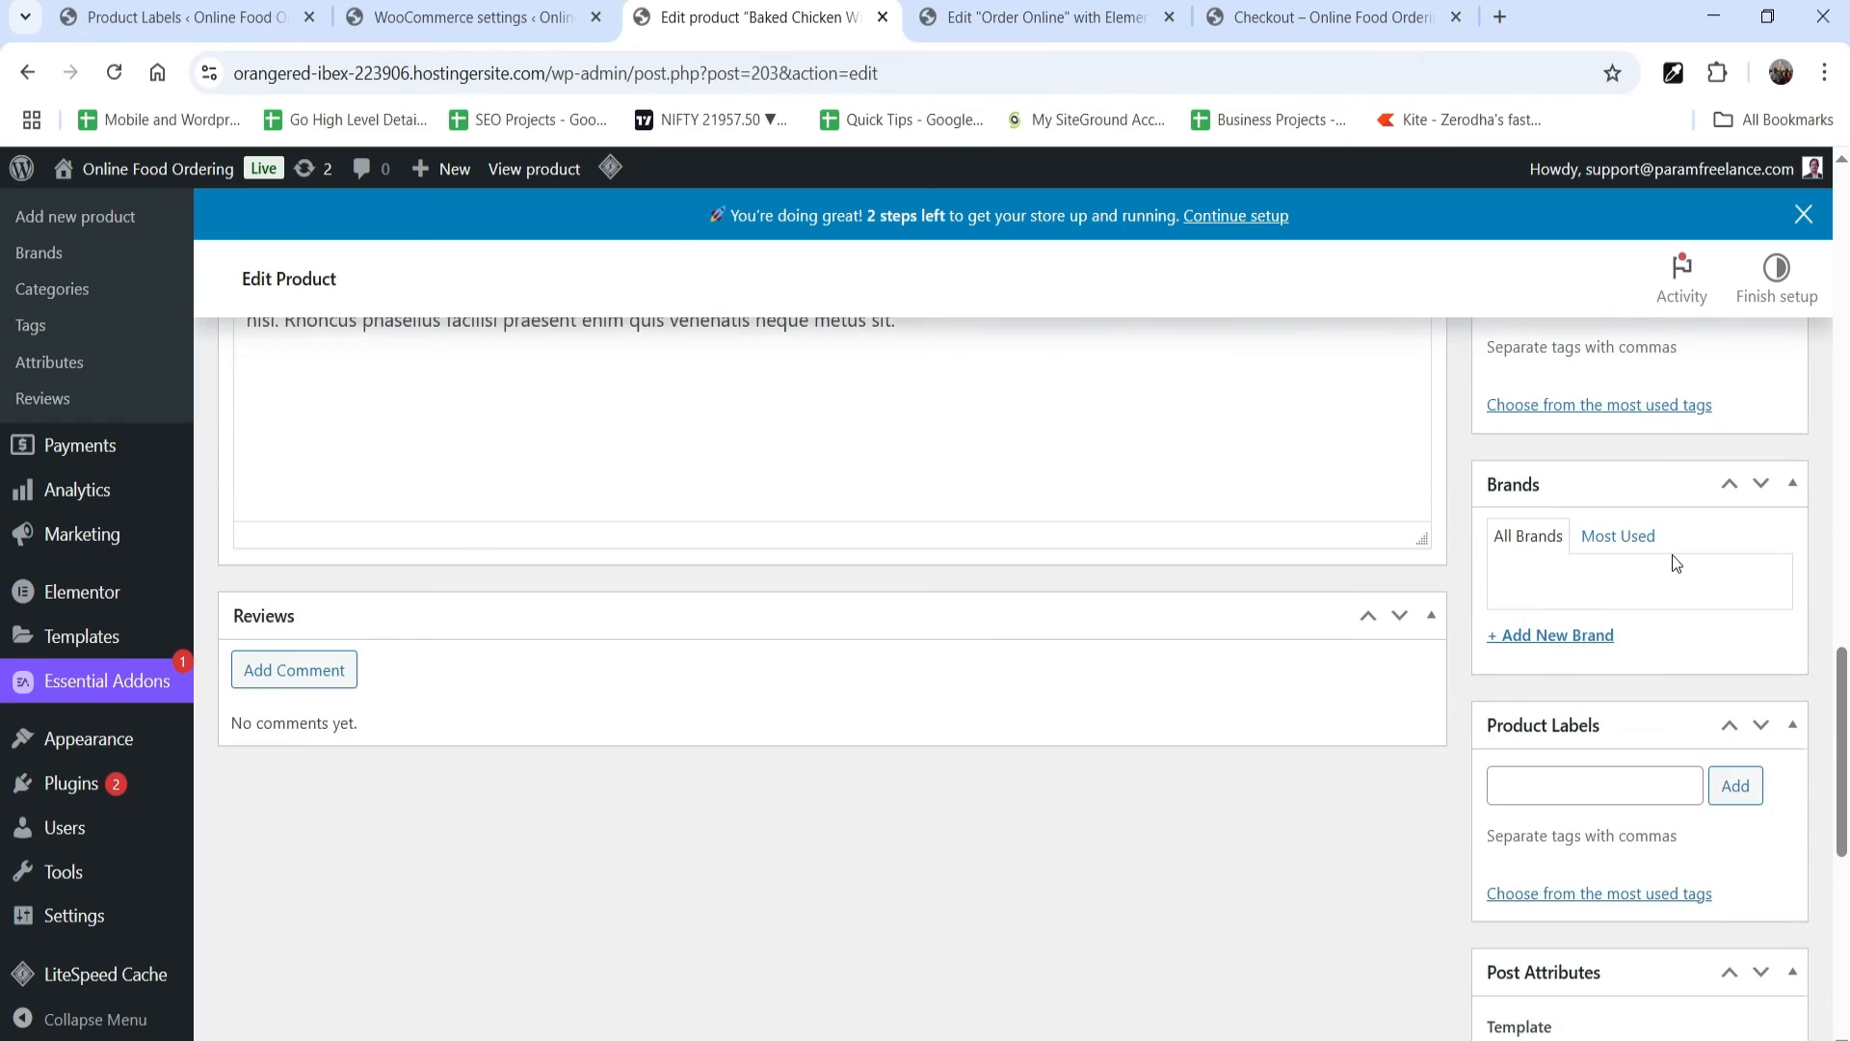
scroll(1665, 561, up, 2)
scroll(1666, 559, down, 2)
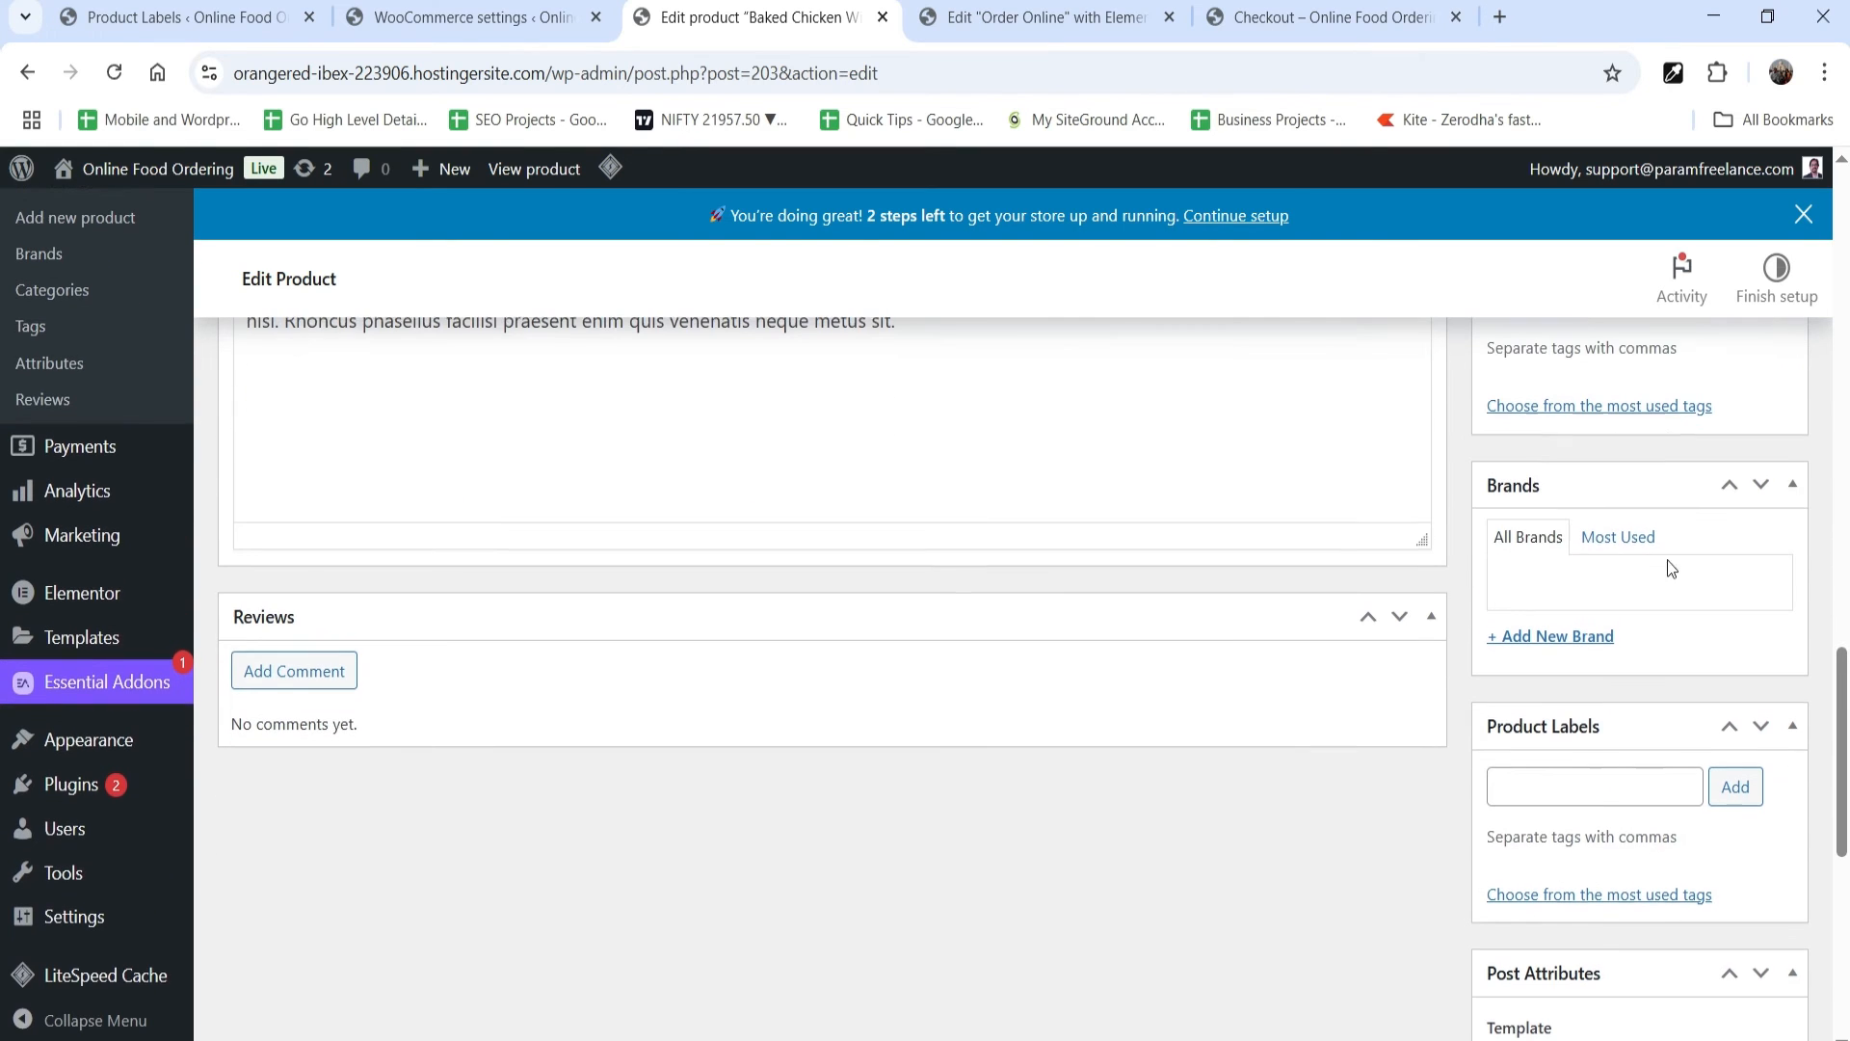
click(1559, 802)
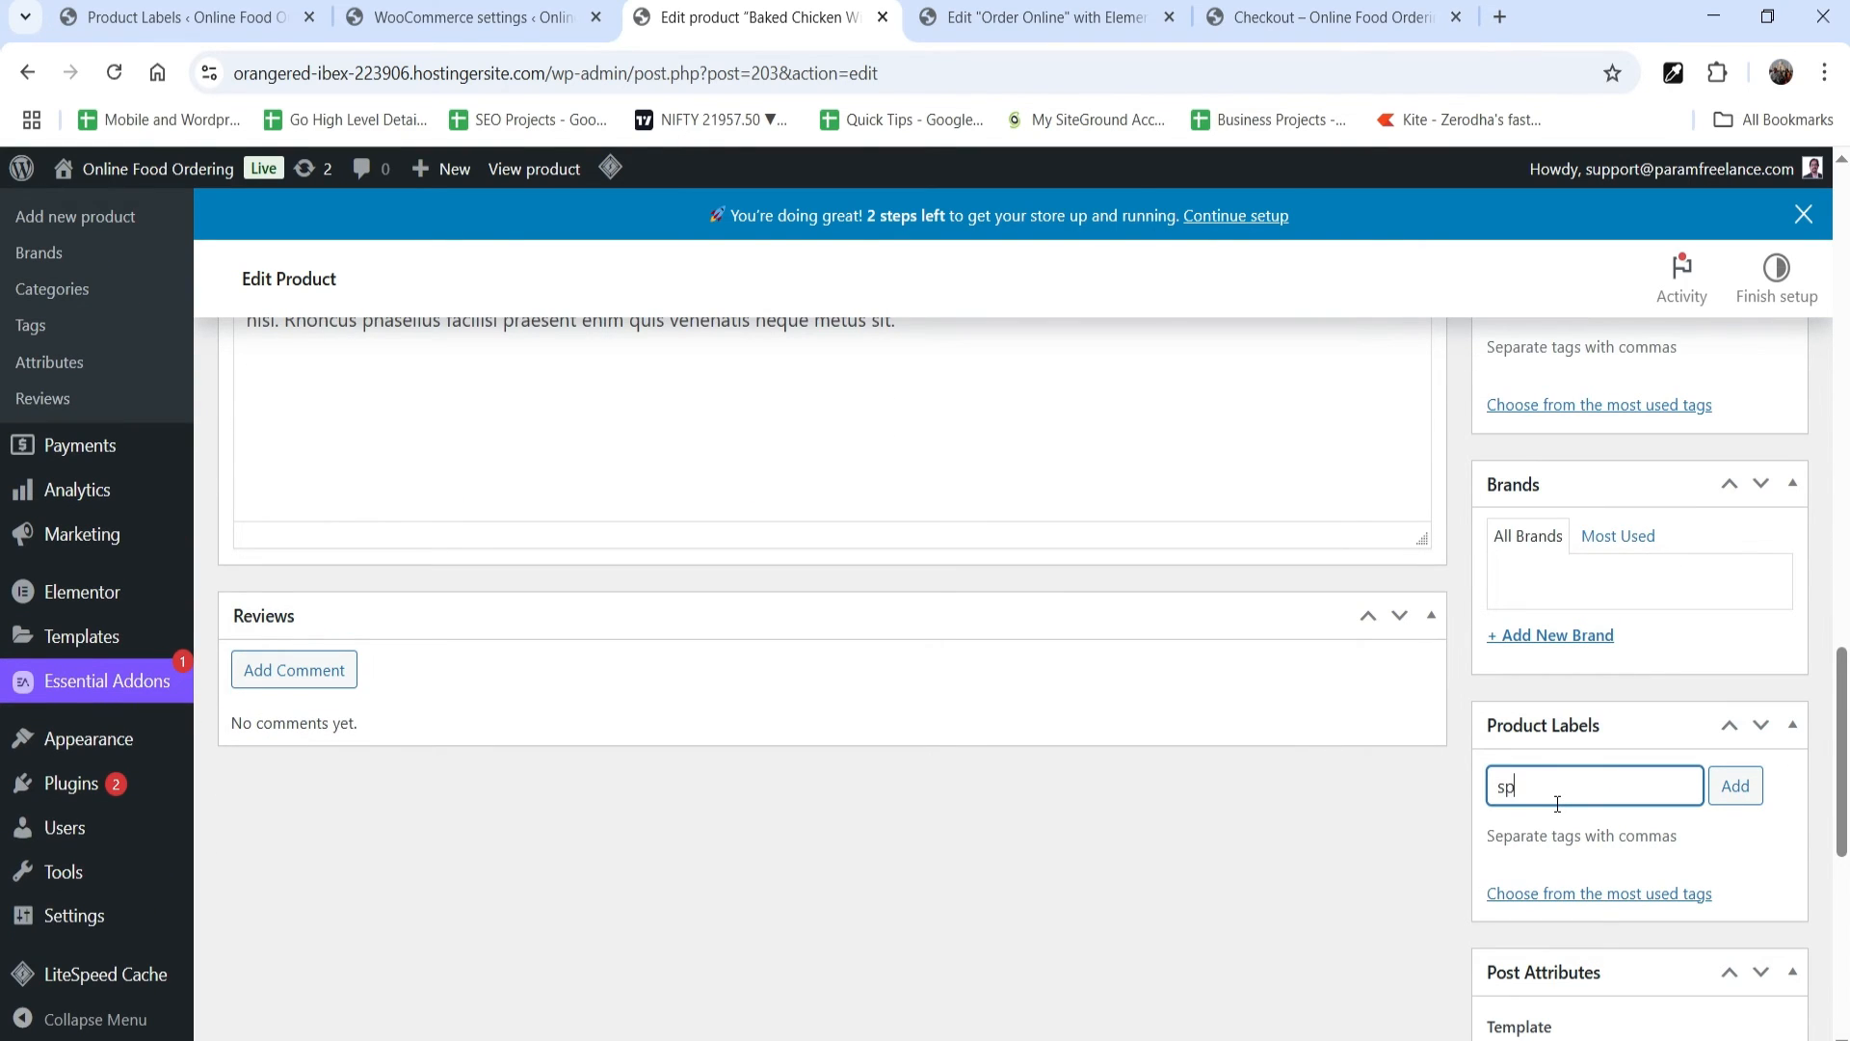
text(spicy)
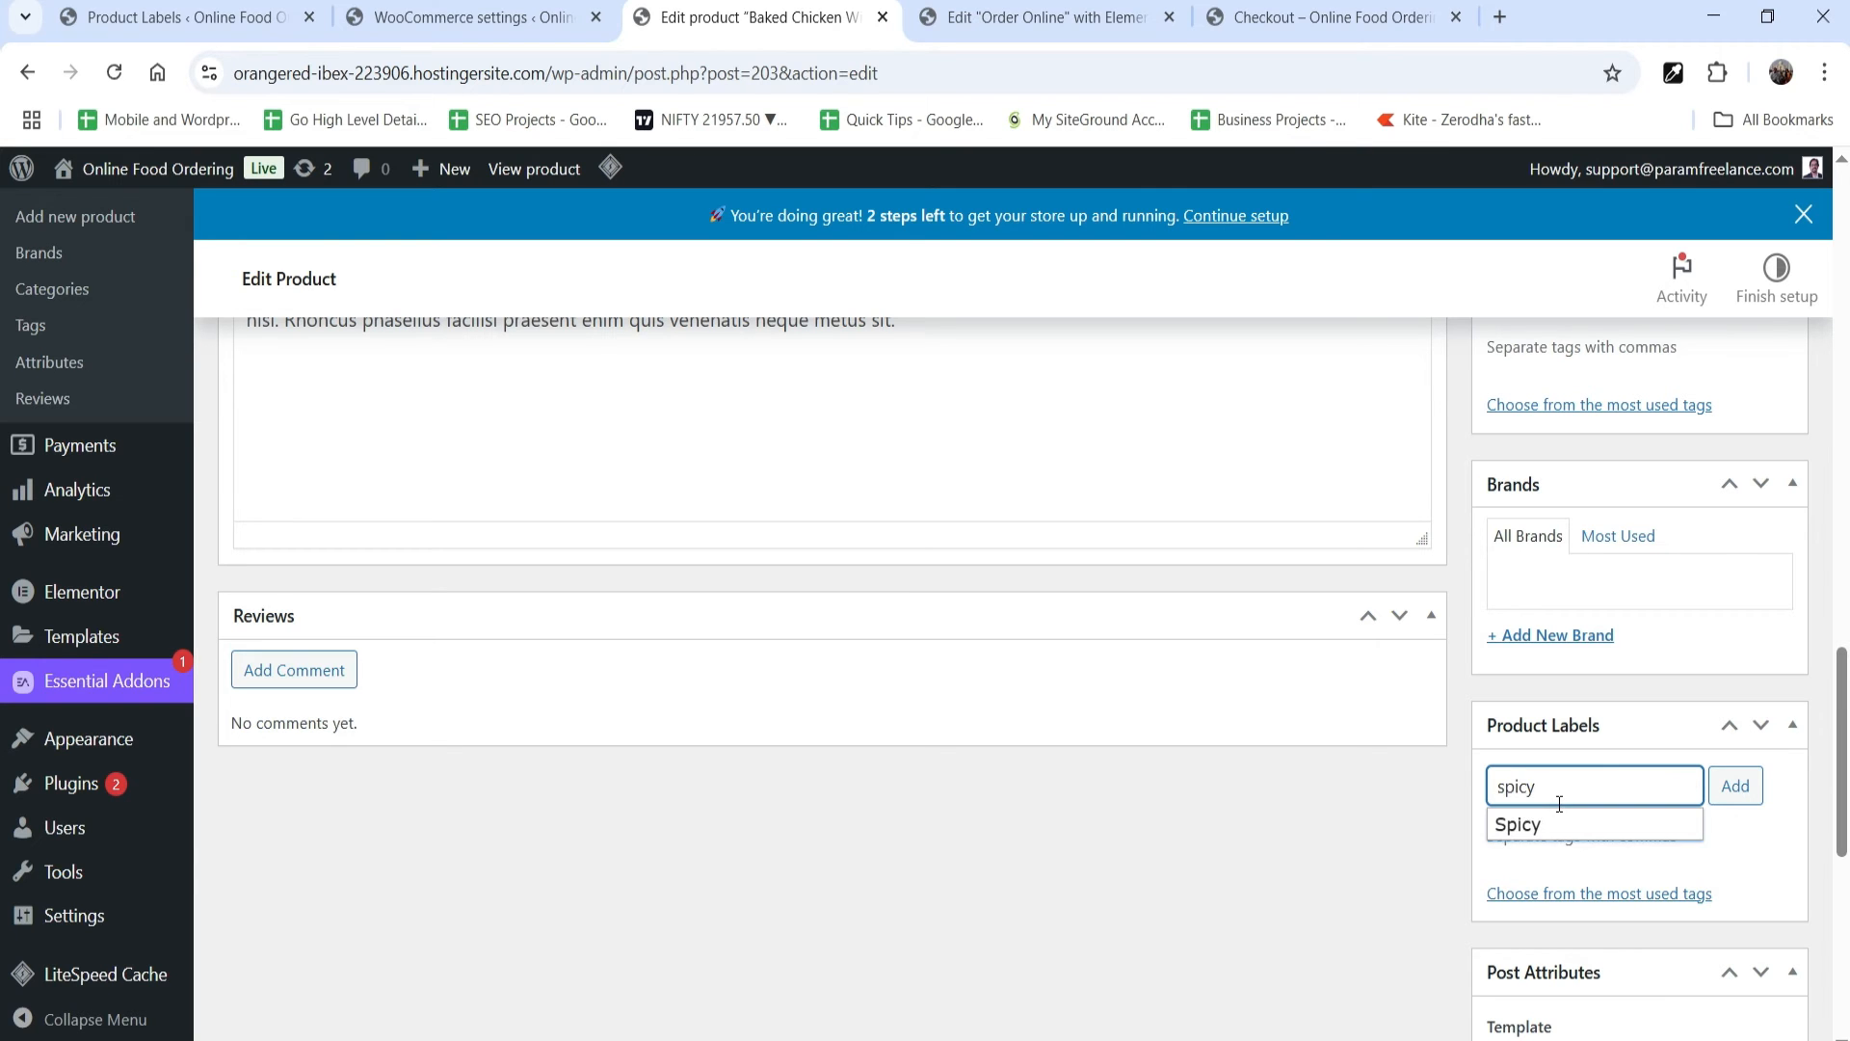
click(1558, 825)
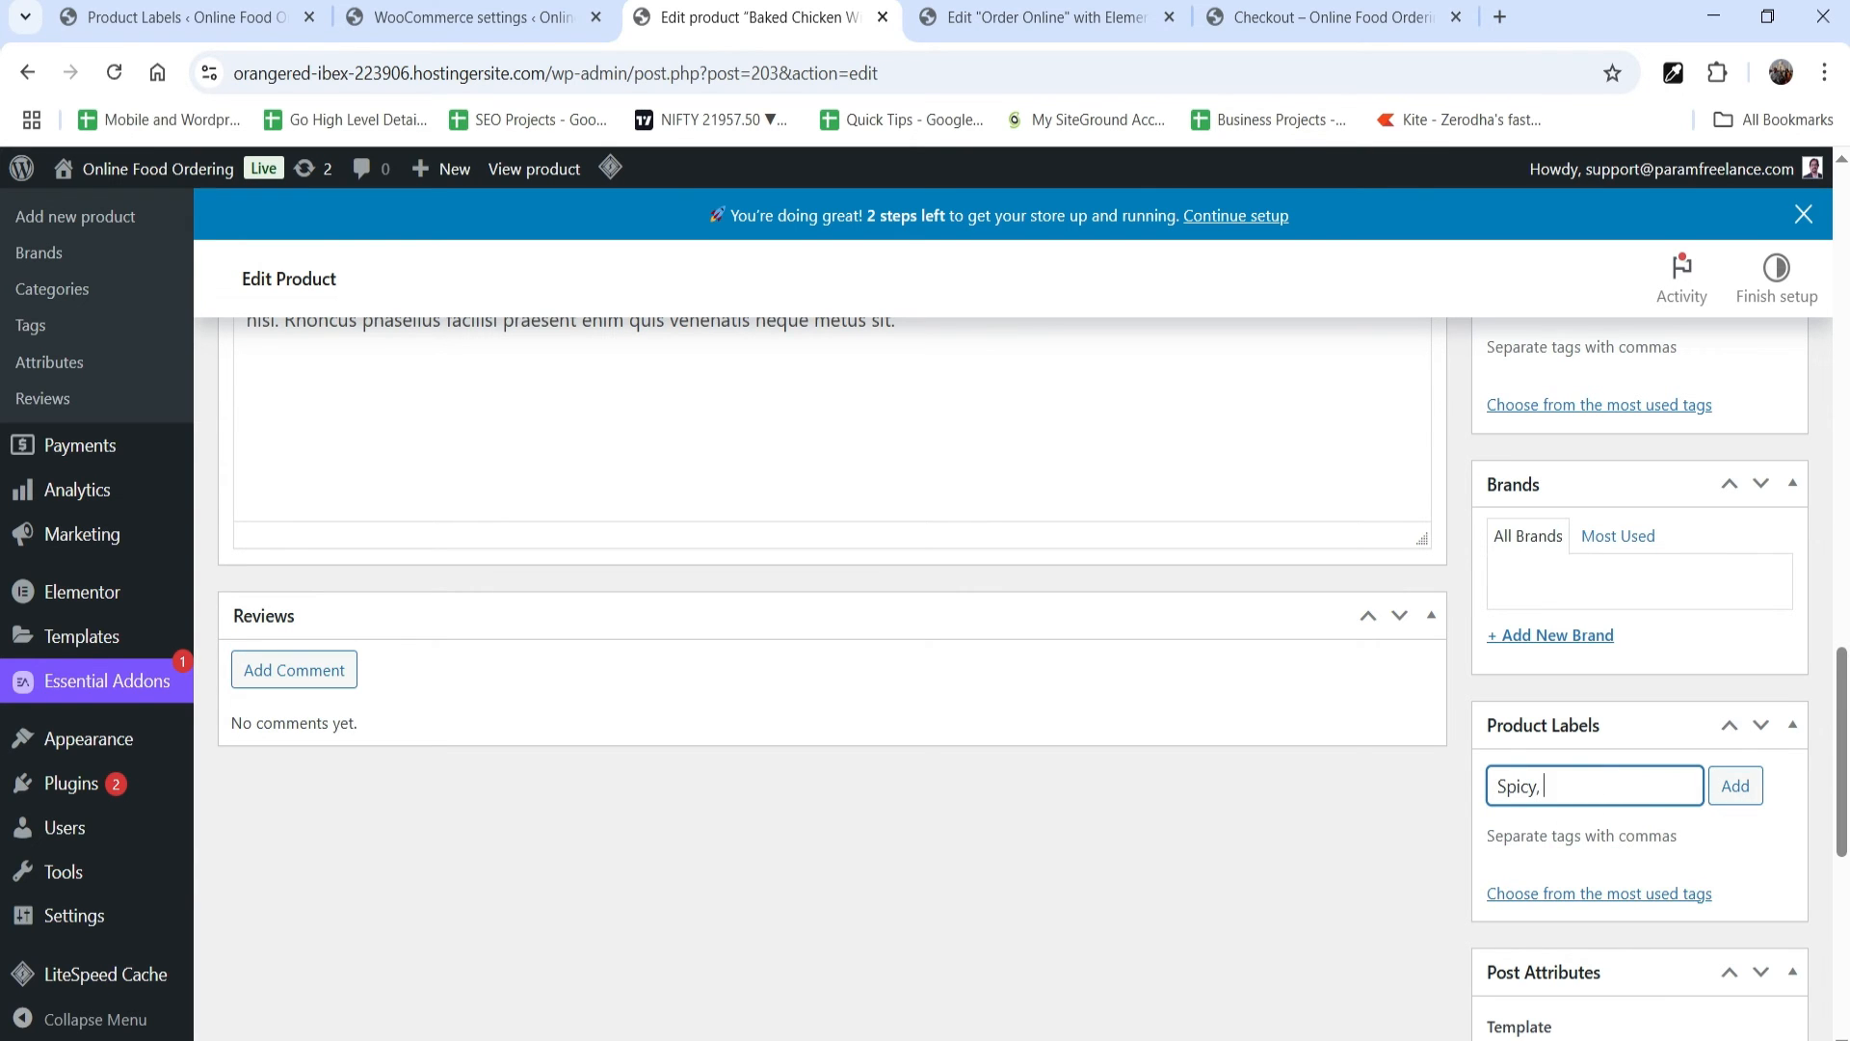
scroll(1754, 706, up, 15)
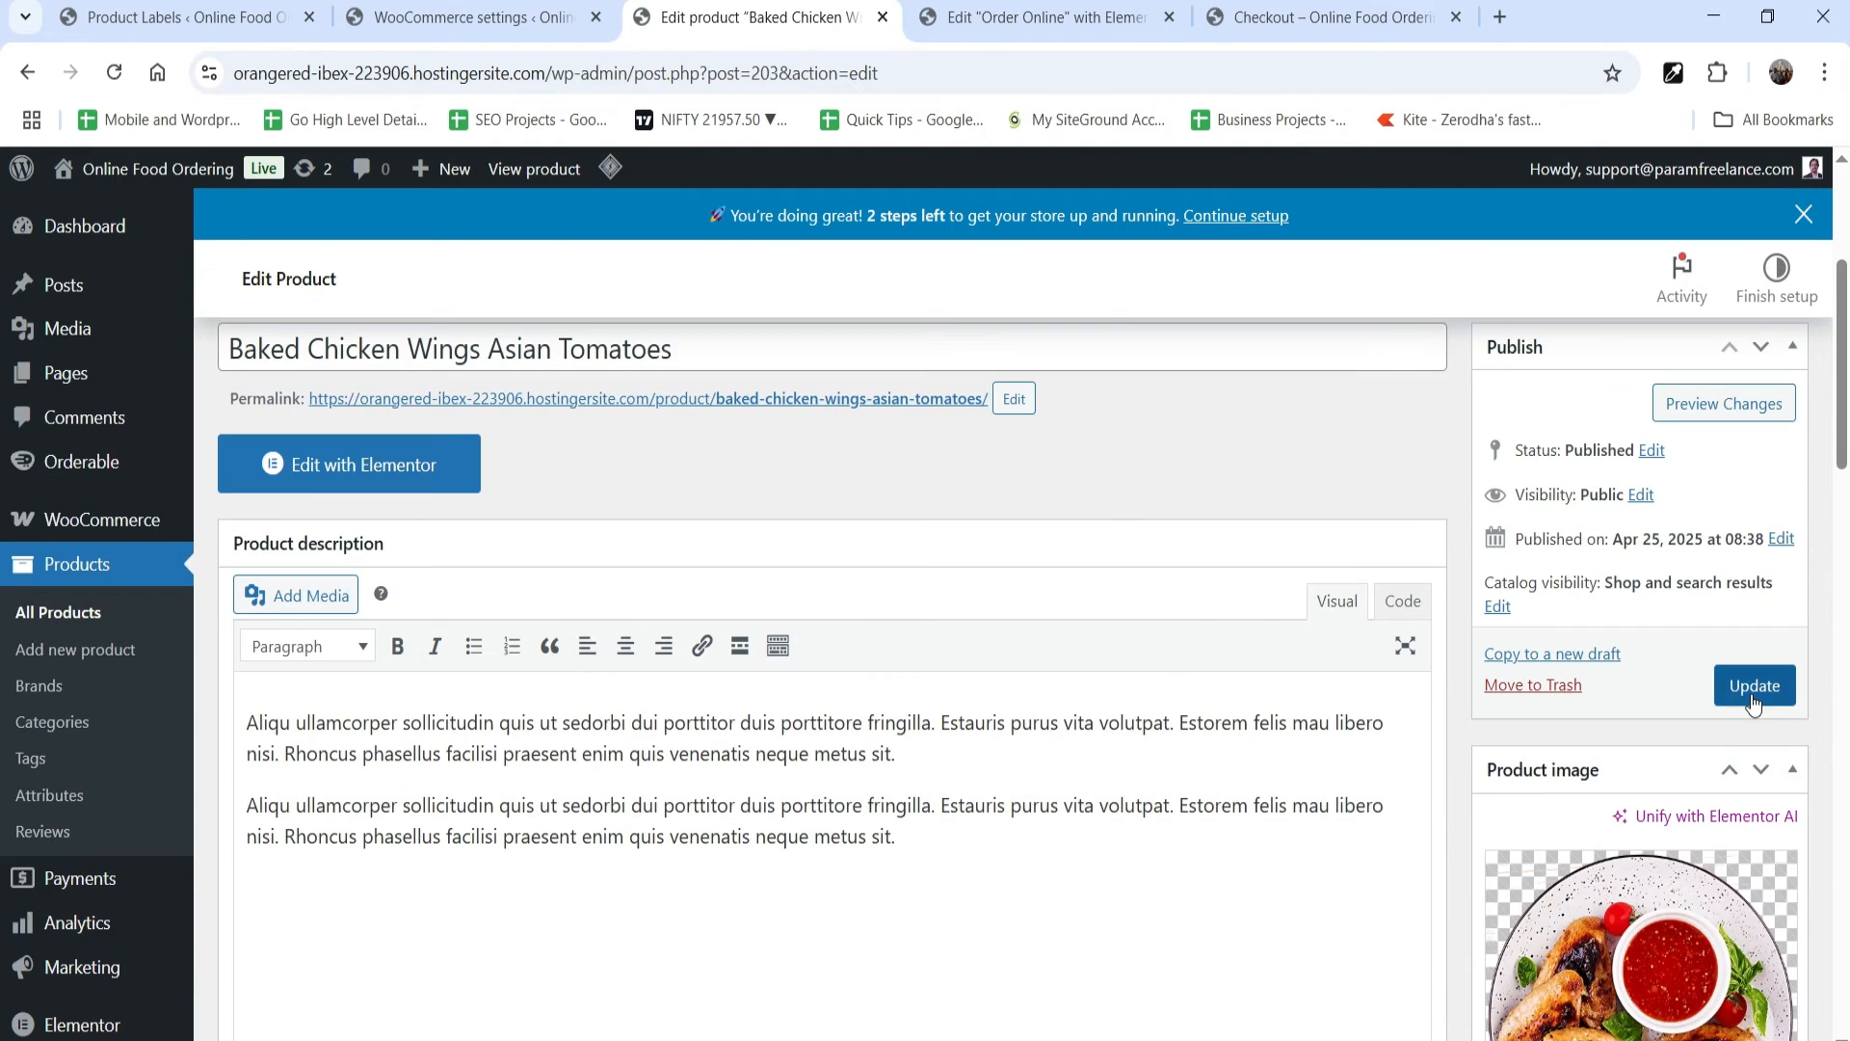
click(1751, 695)
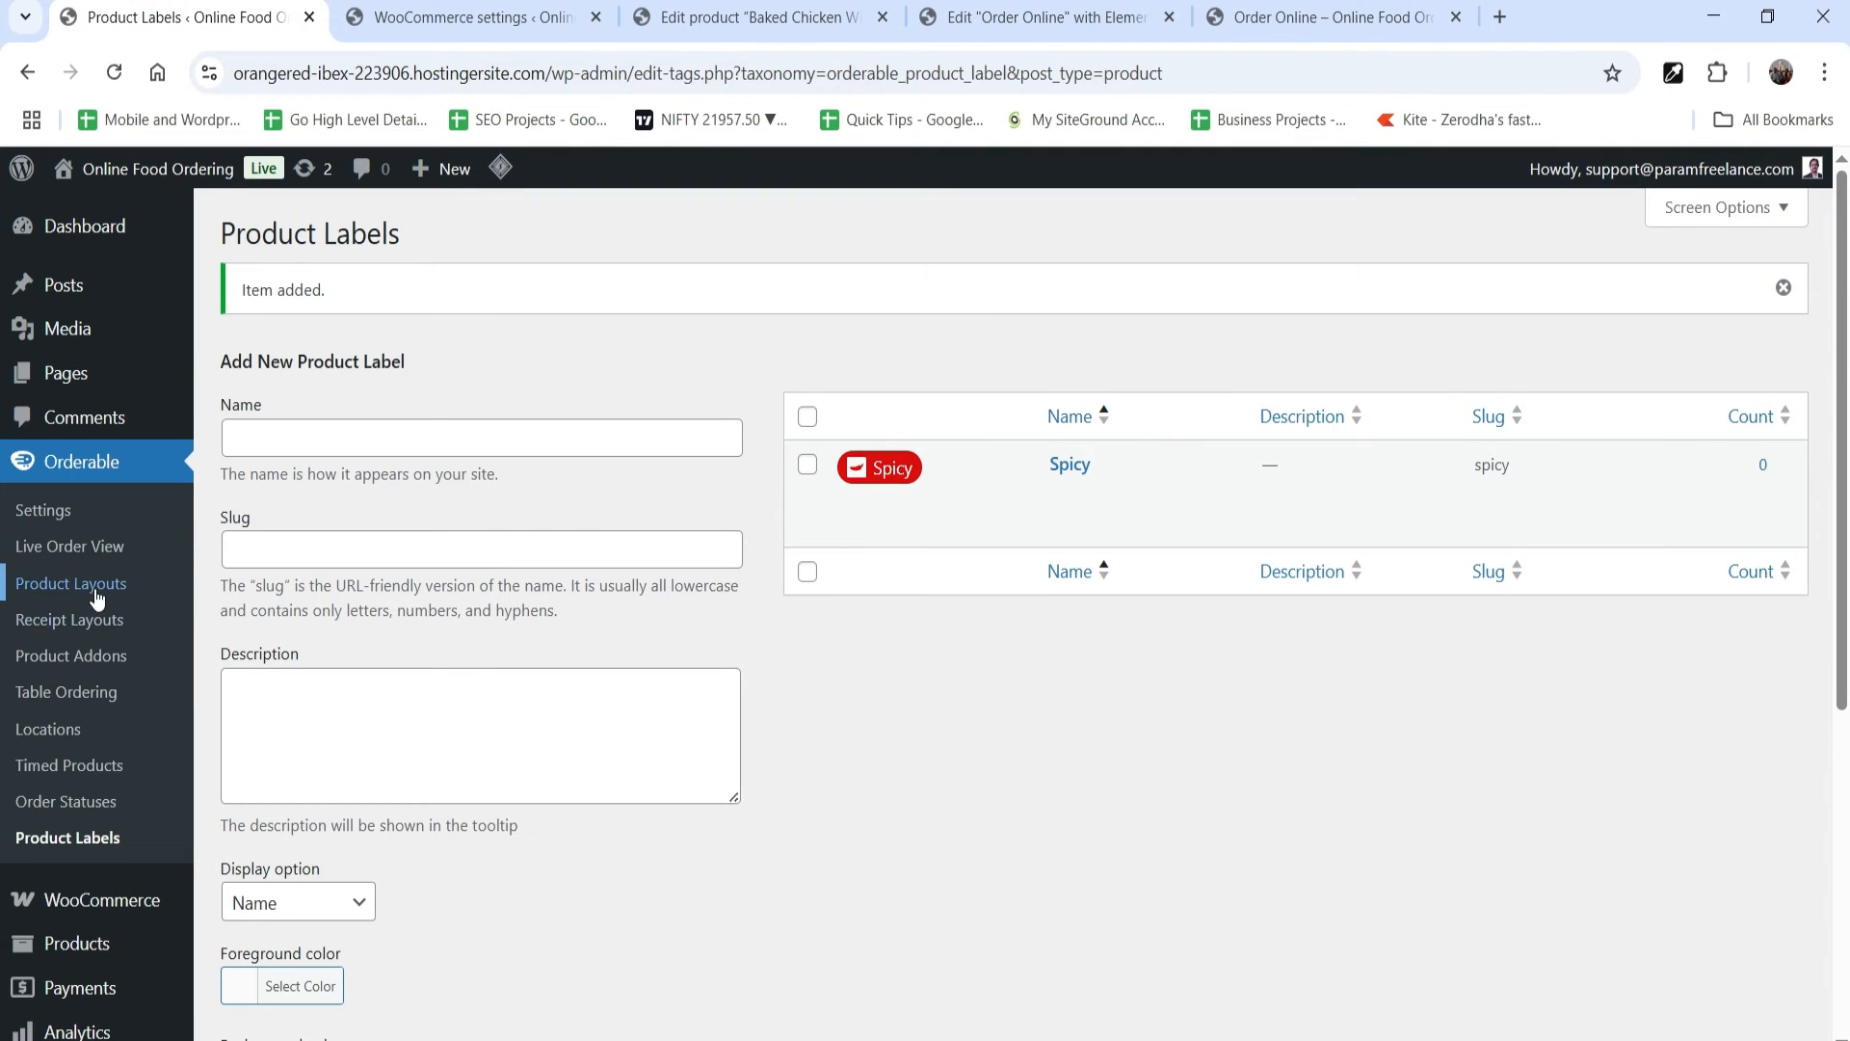
Step: Set the label position in product layout Layout 1 to Before price, check the layout preview, and update the layout
click(93, 585)
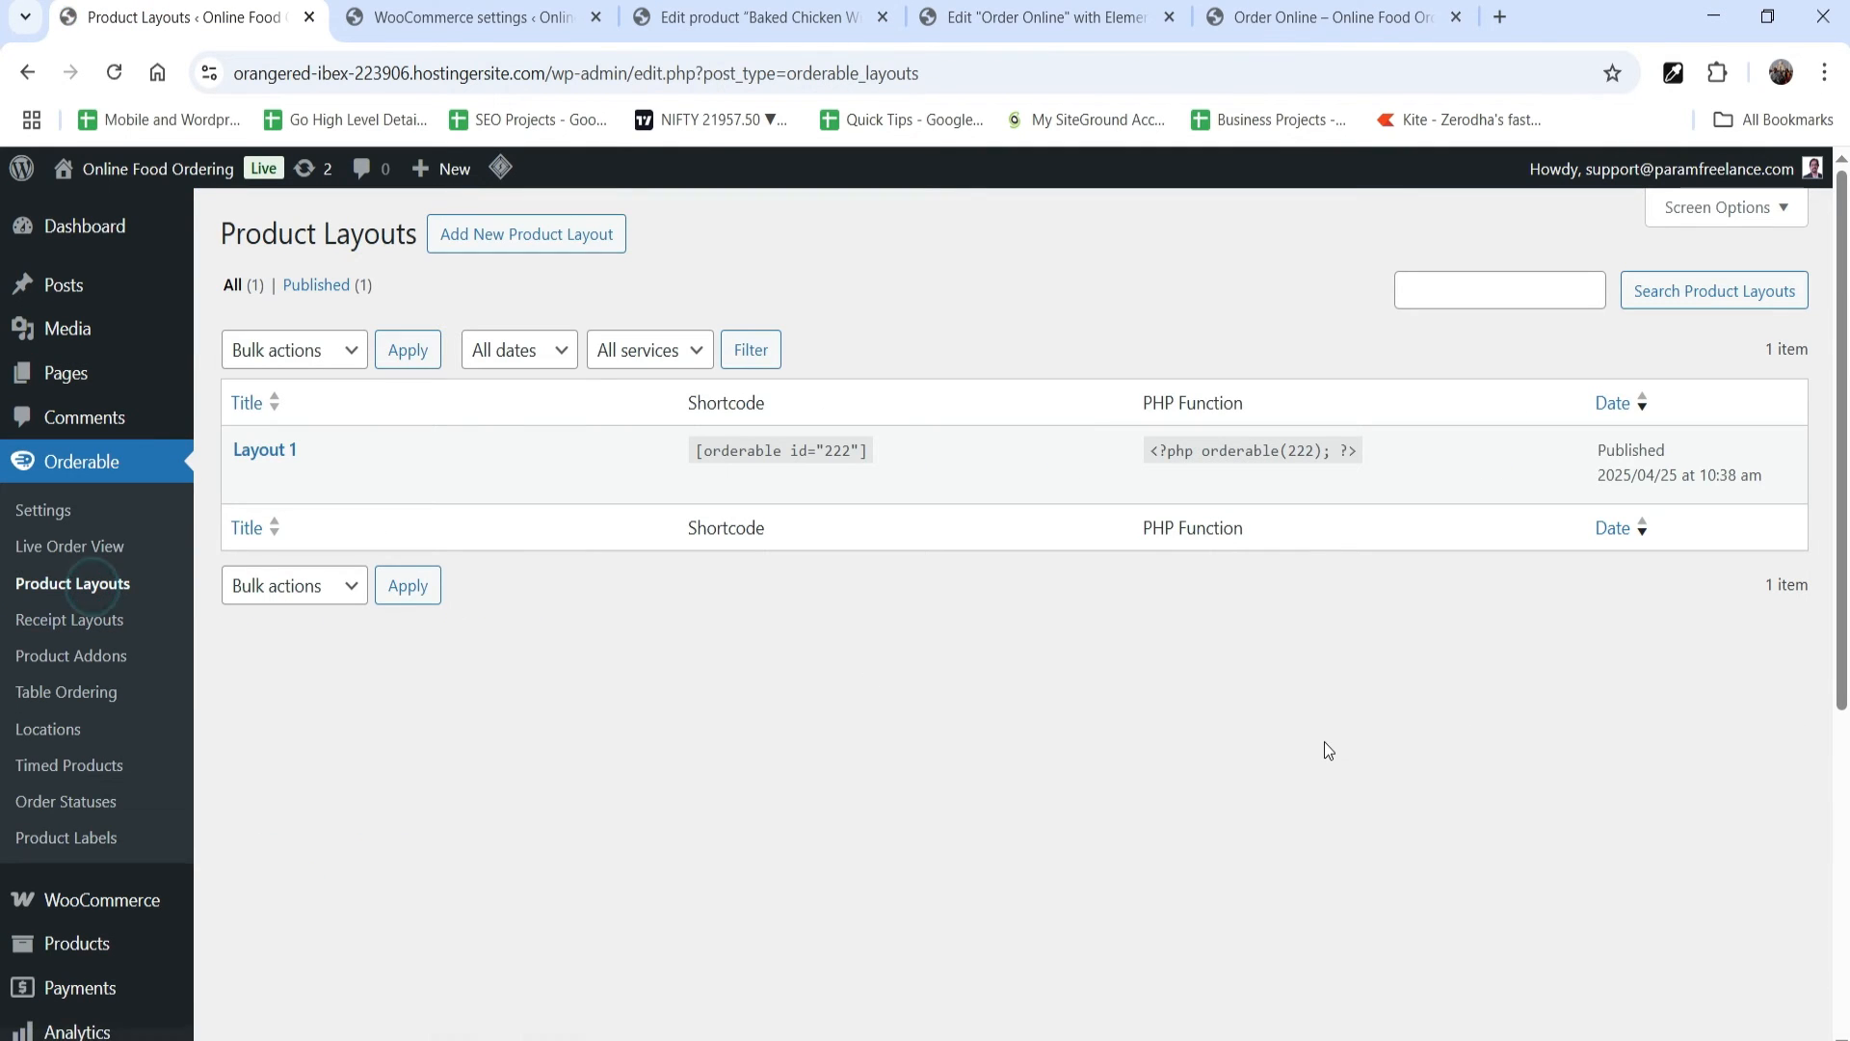
click(244, 481)
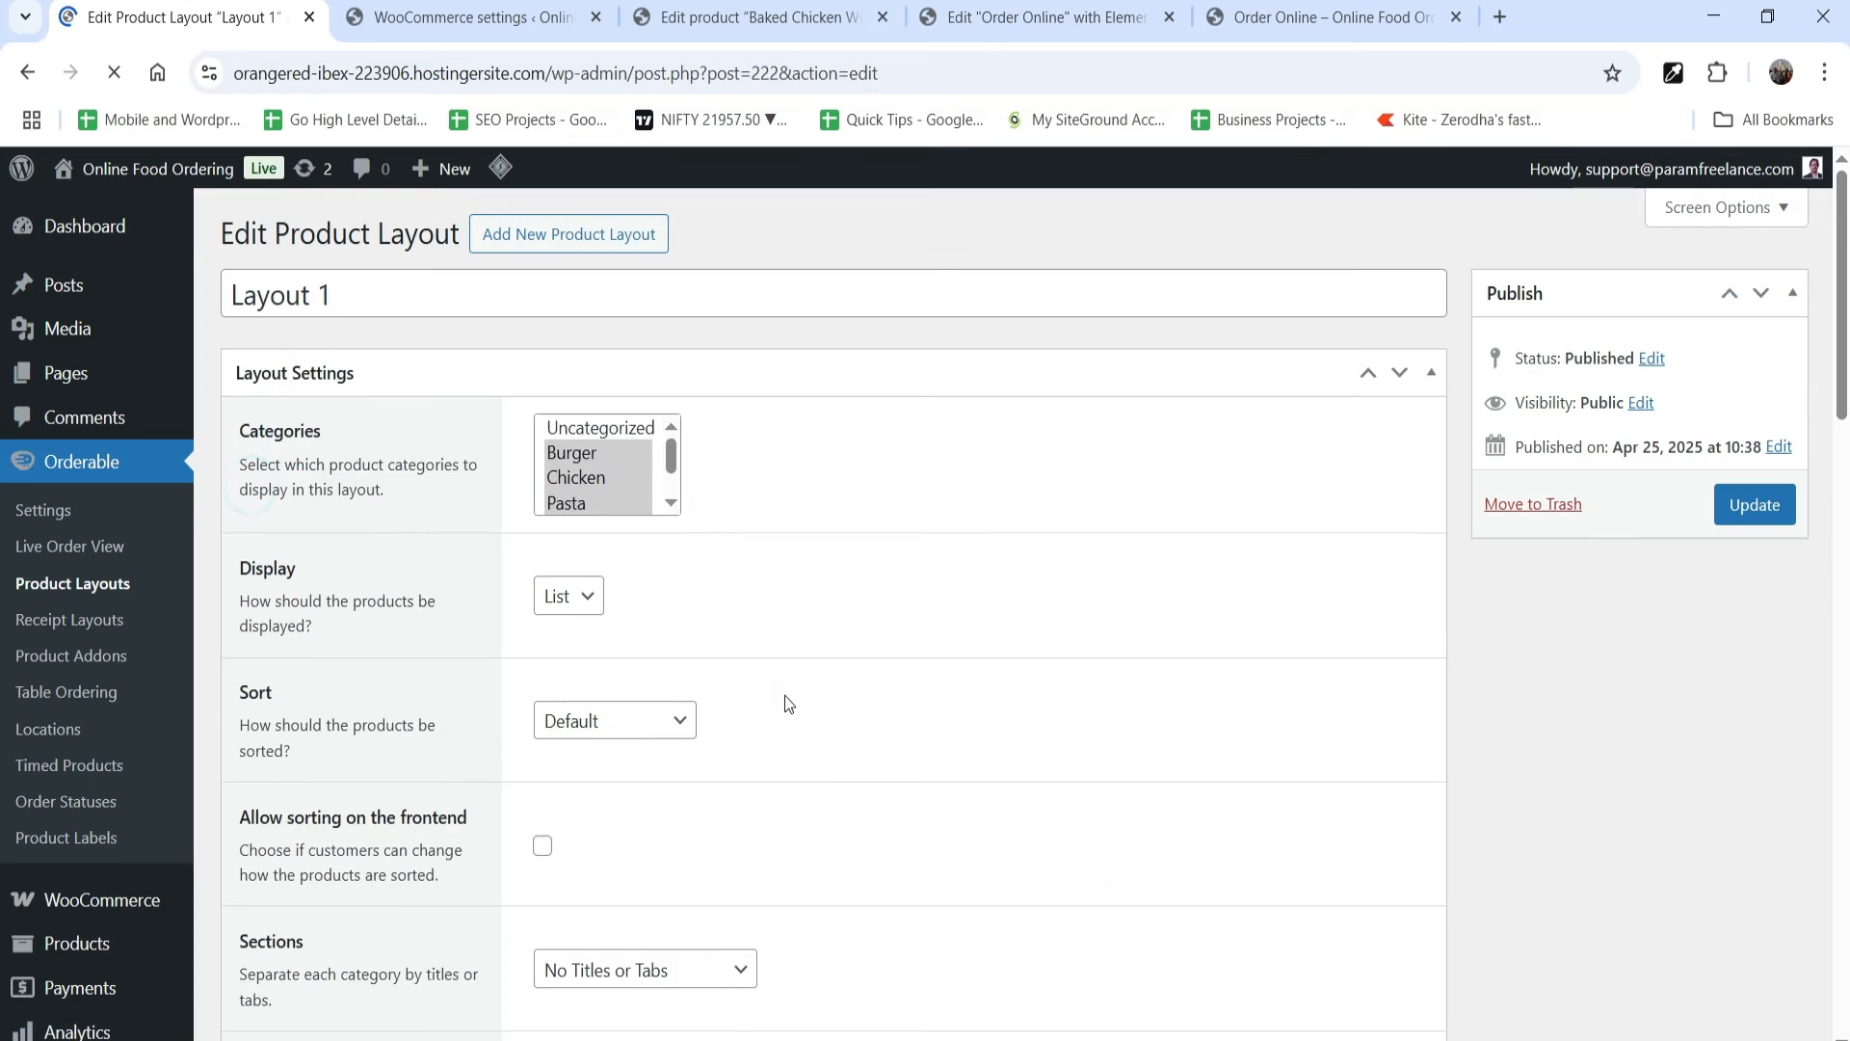
scroll(827, 632, down, 10)
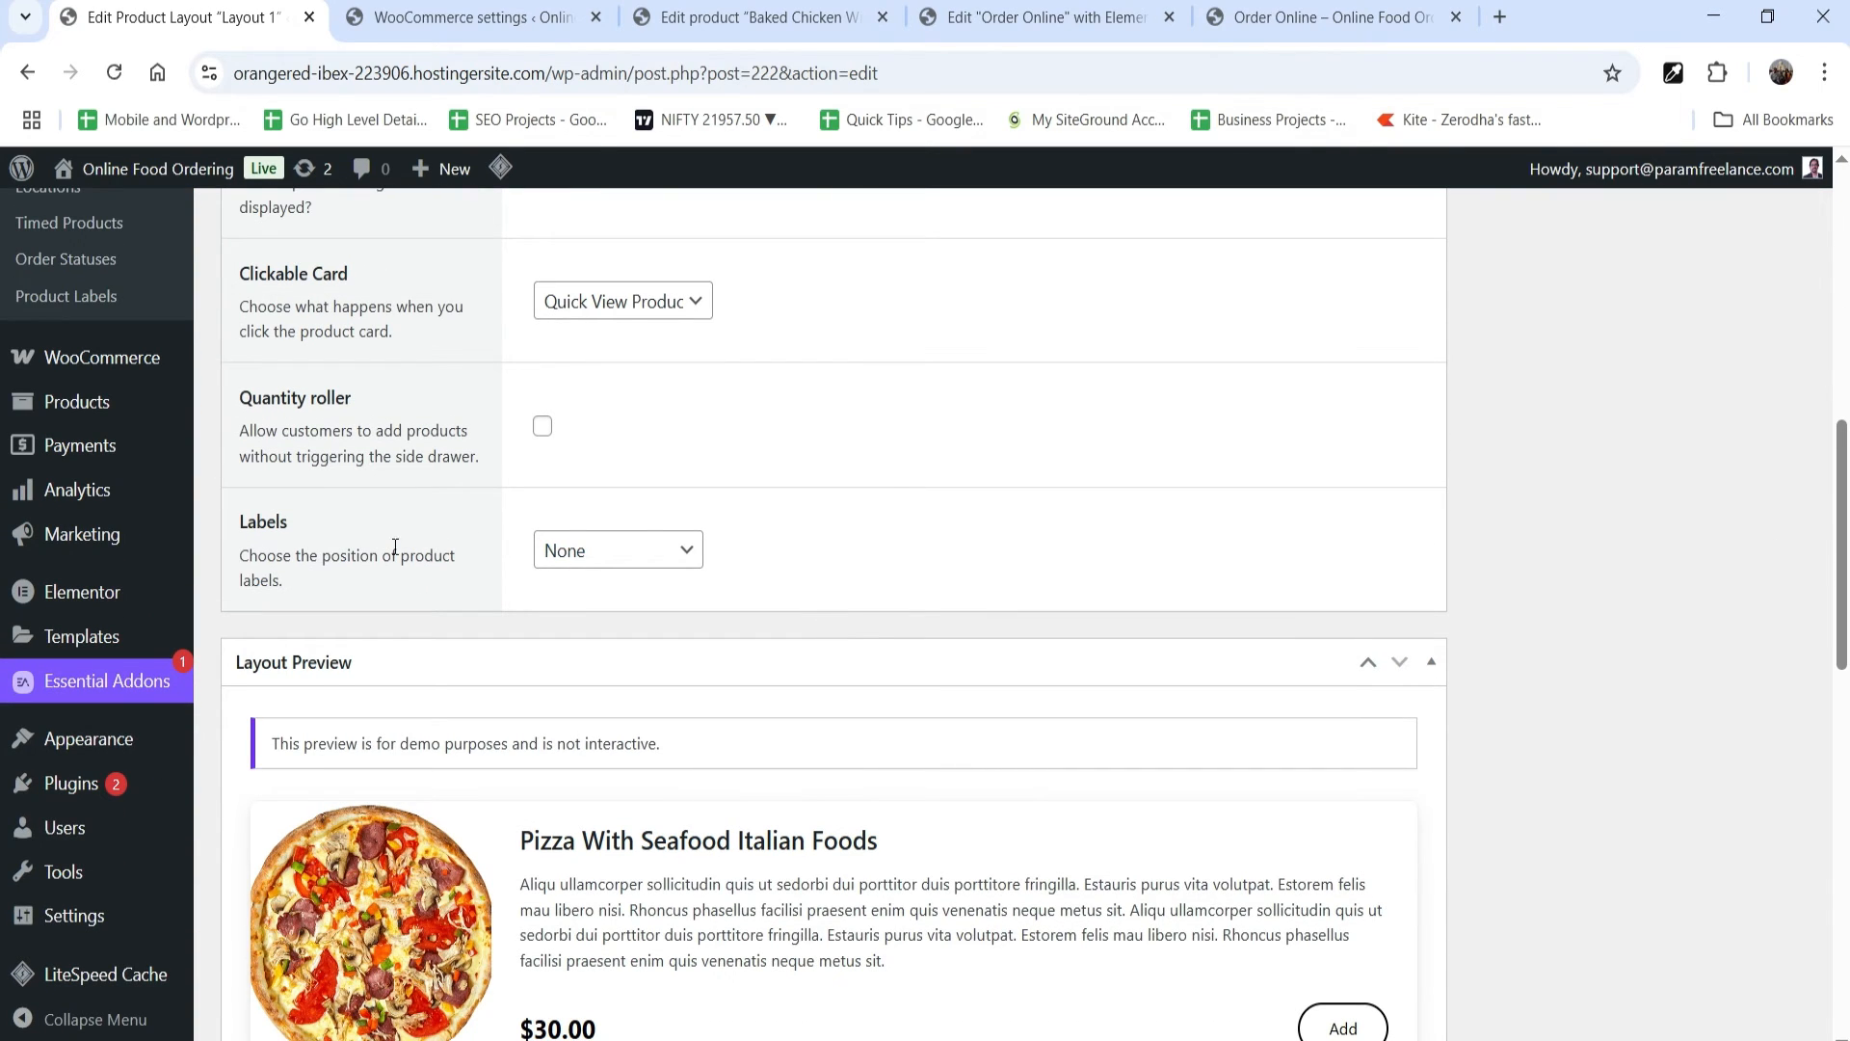
scroll(887, 497, down, 2)
click(622, 424)
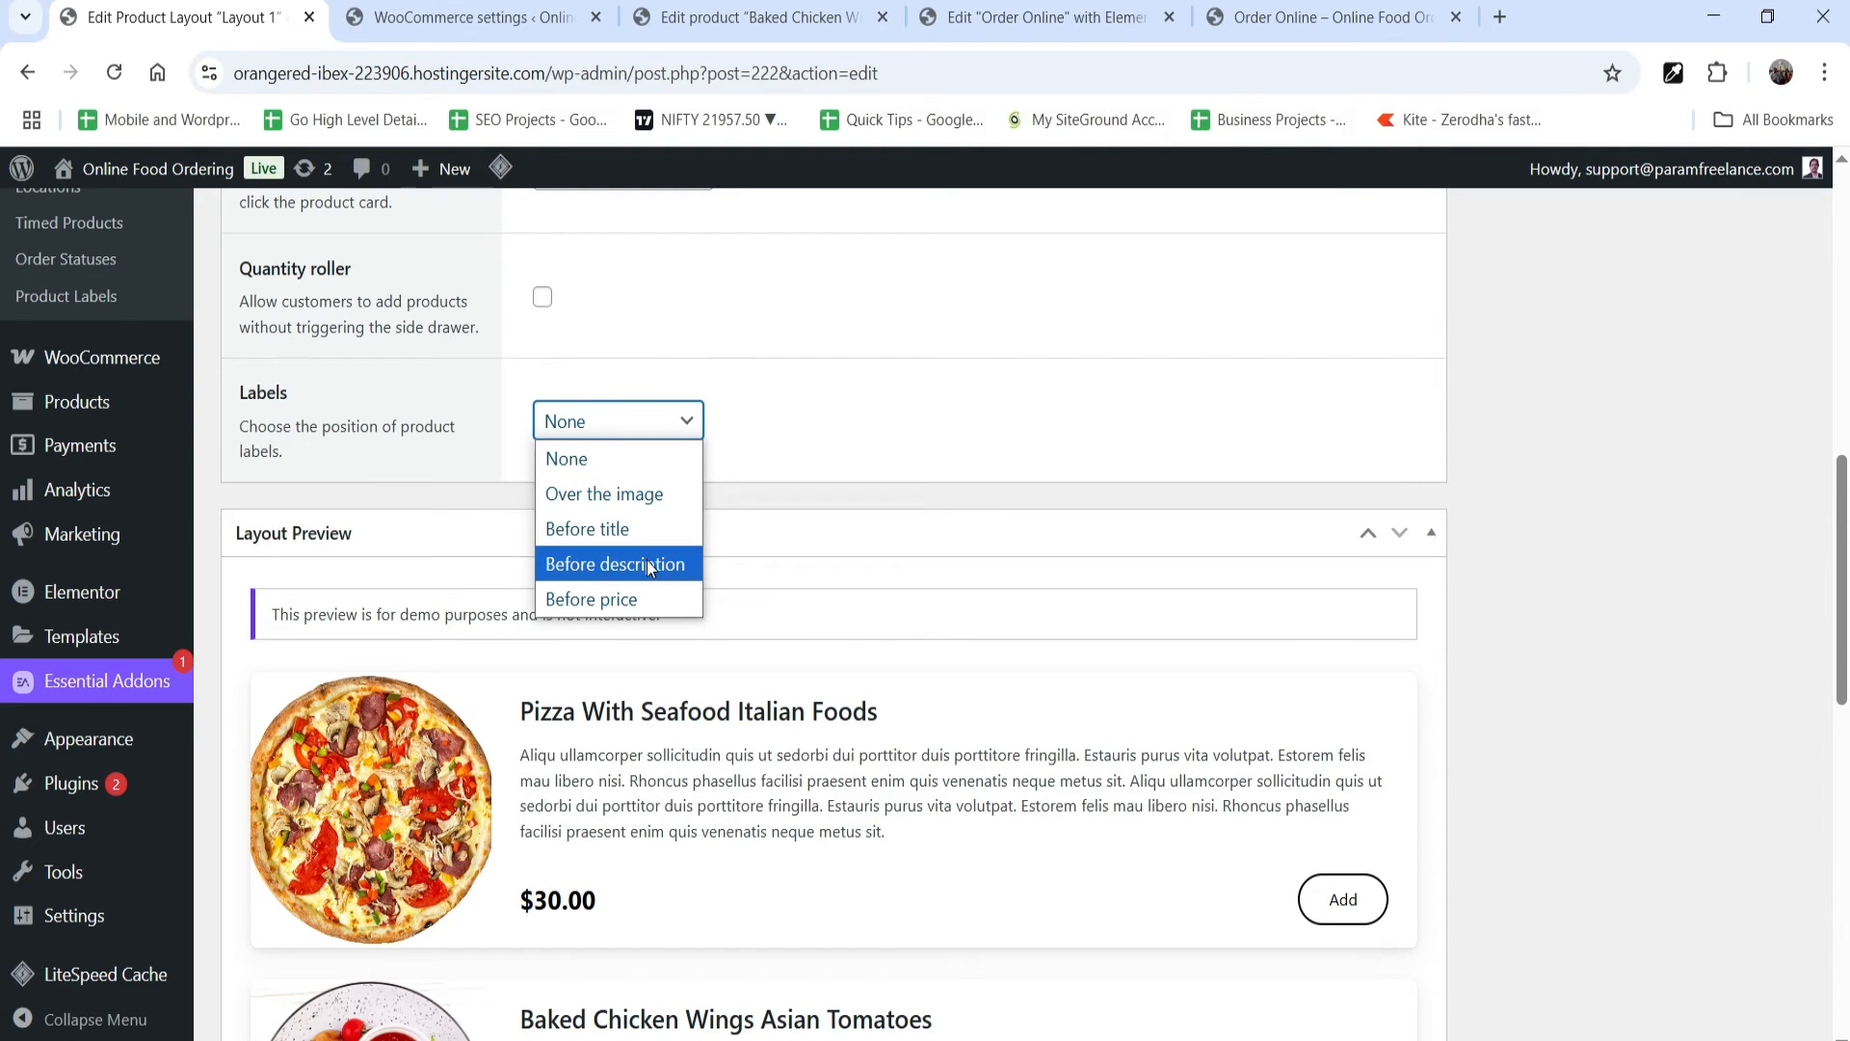
click(633, 598)
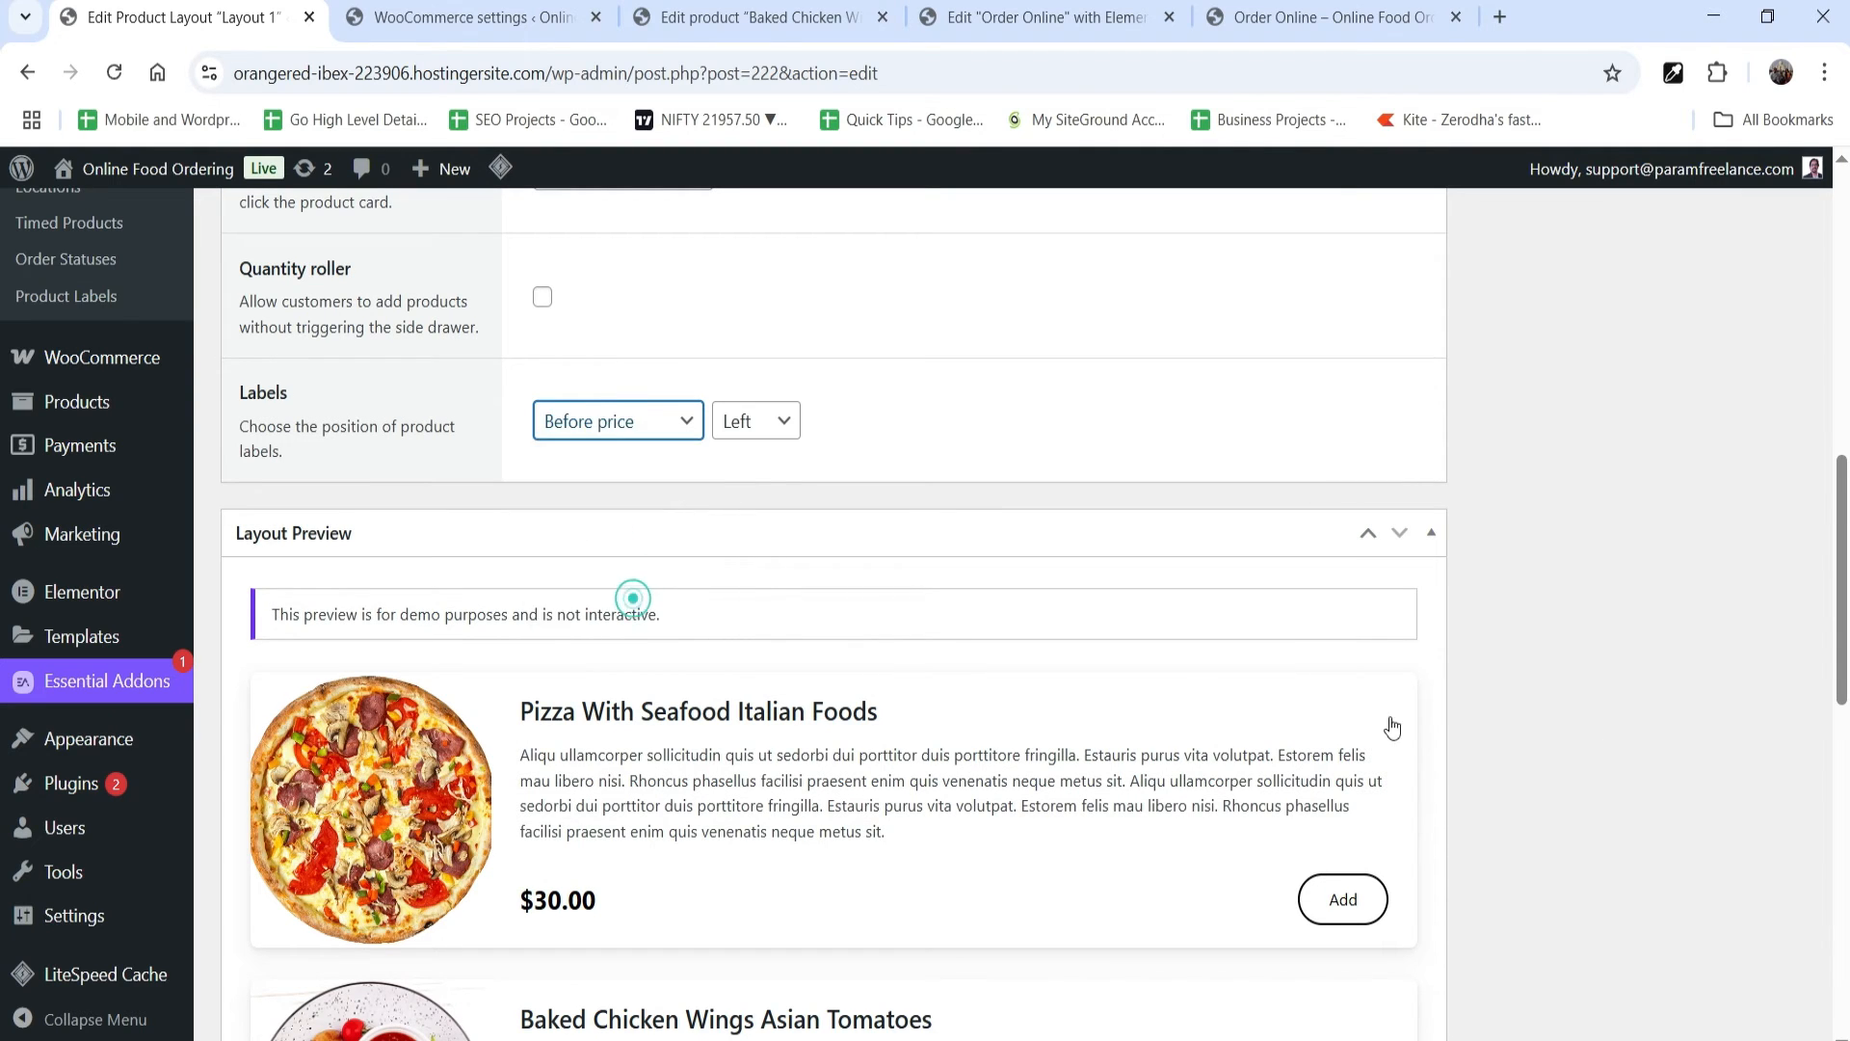
scroll(1662, 672, down, 3)
scroll(673, 861, down, 2)
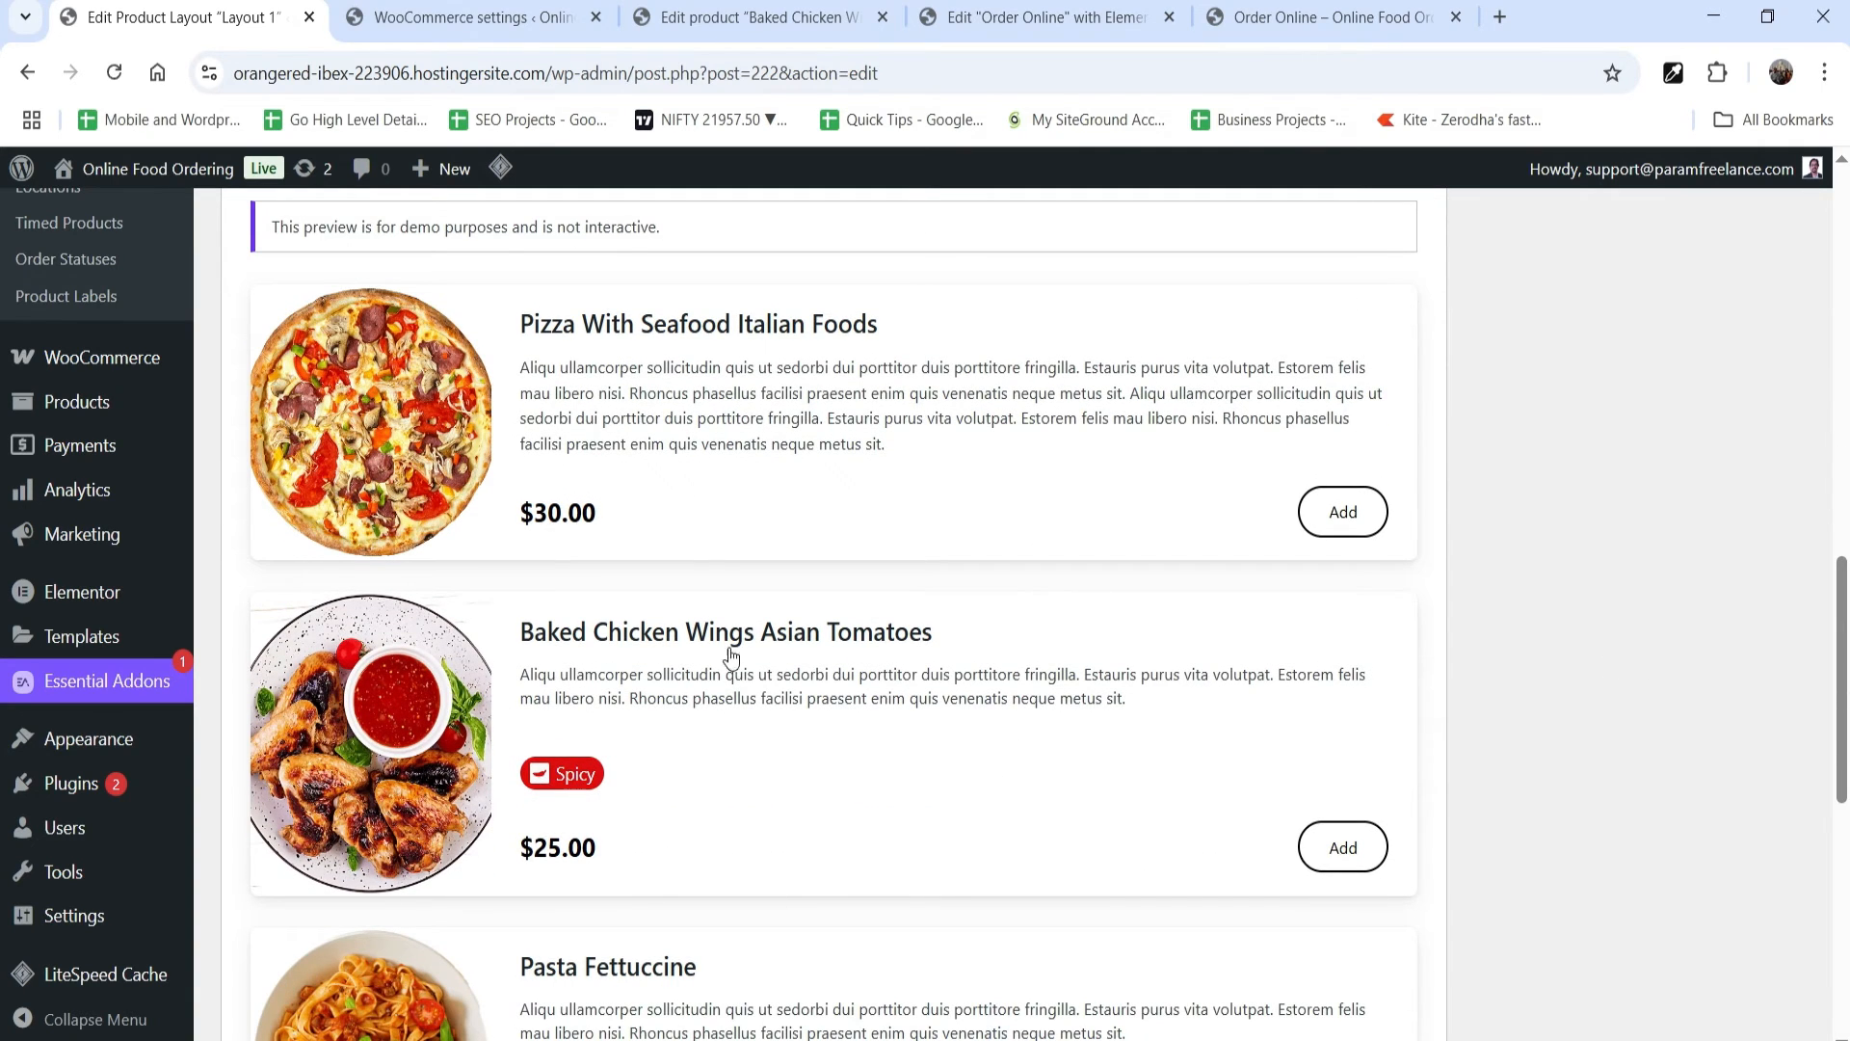
scroll(1765, 507, up, 10)
click(1760, 507)
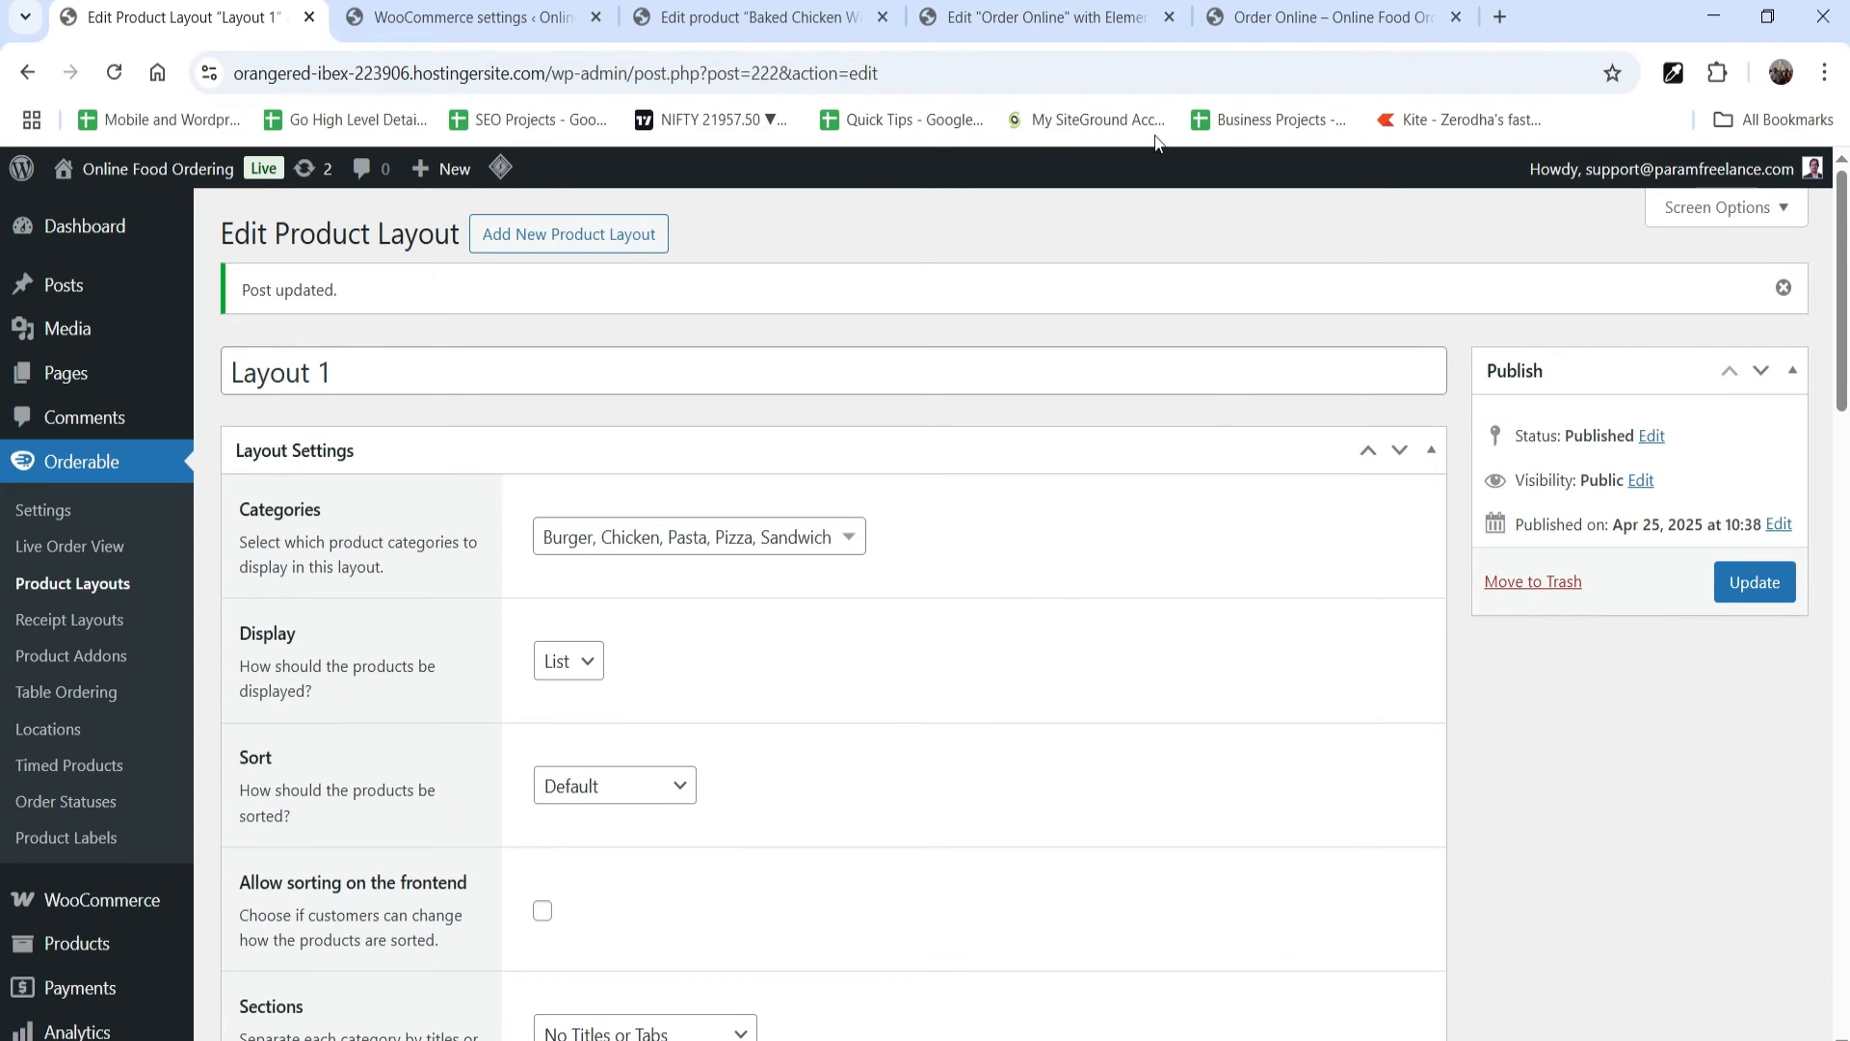
Step: Reload the Order Online page to check the product label on the chicken wings, and return to the Layout 1 settings
click(1315, 19)
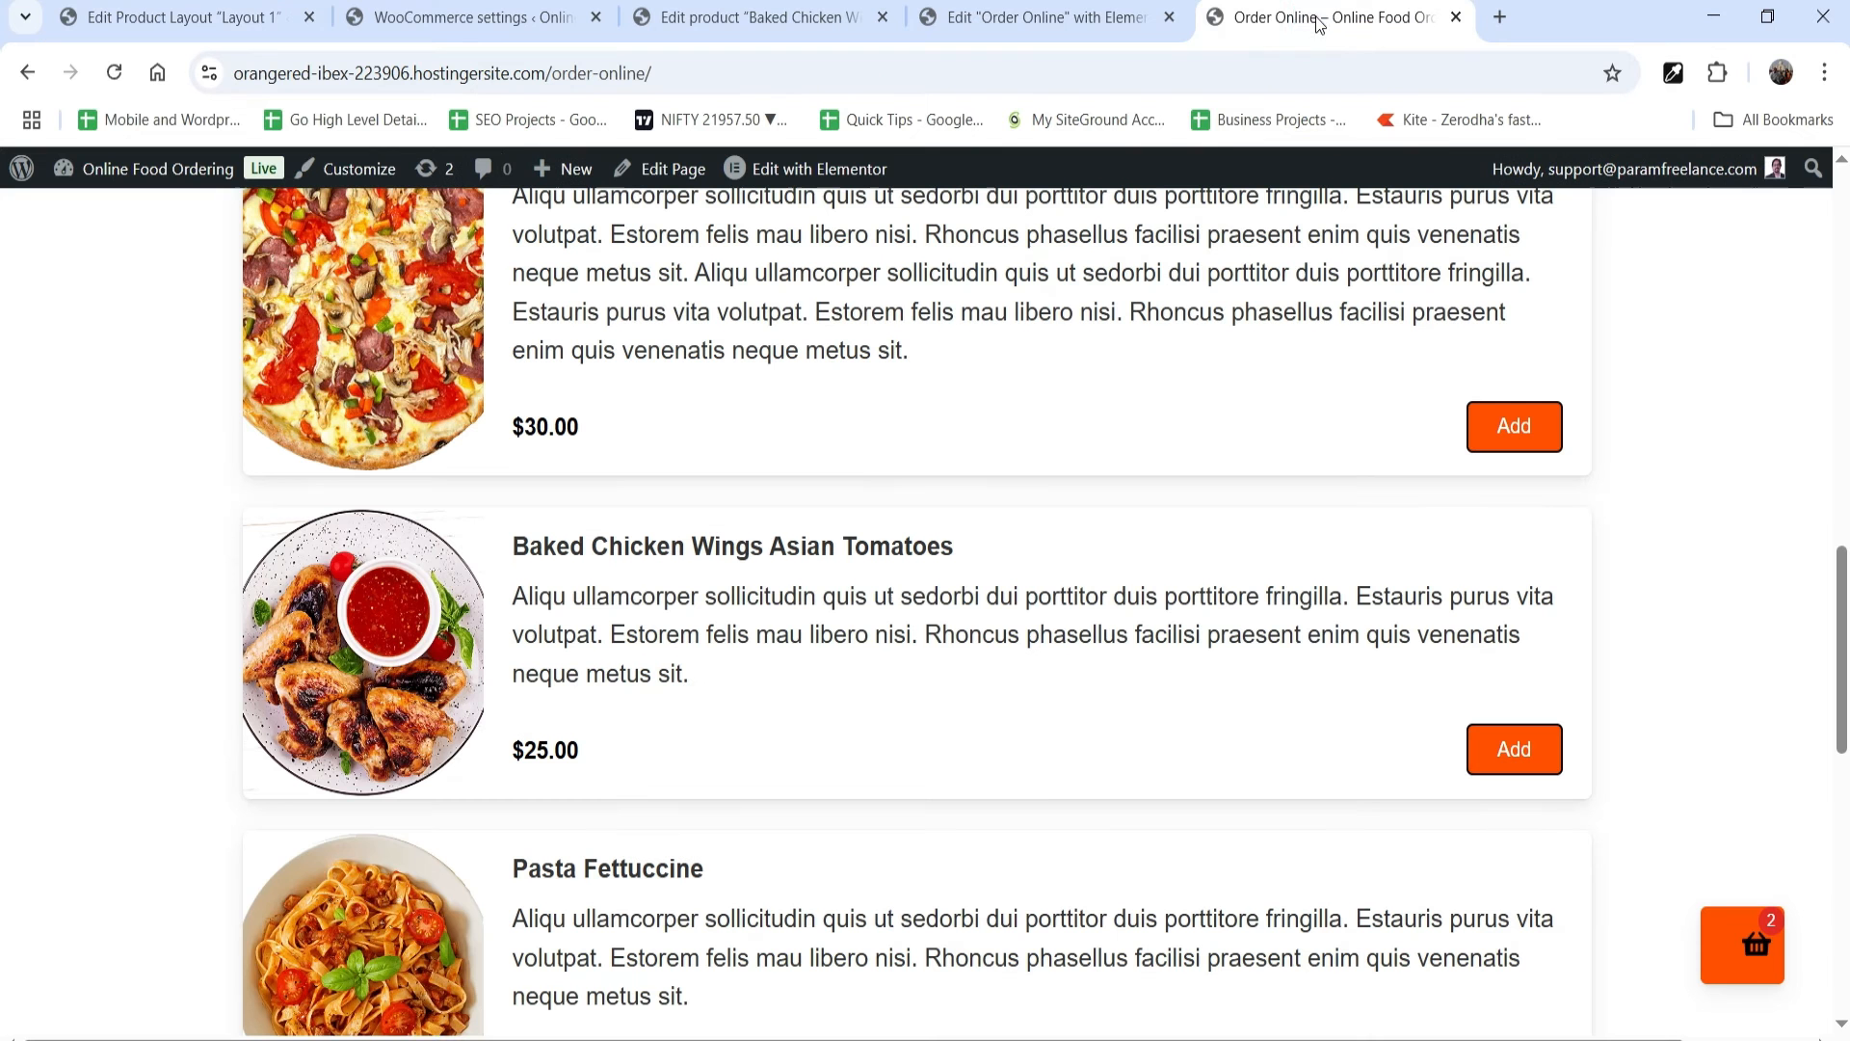
click(113, 74)
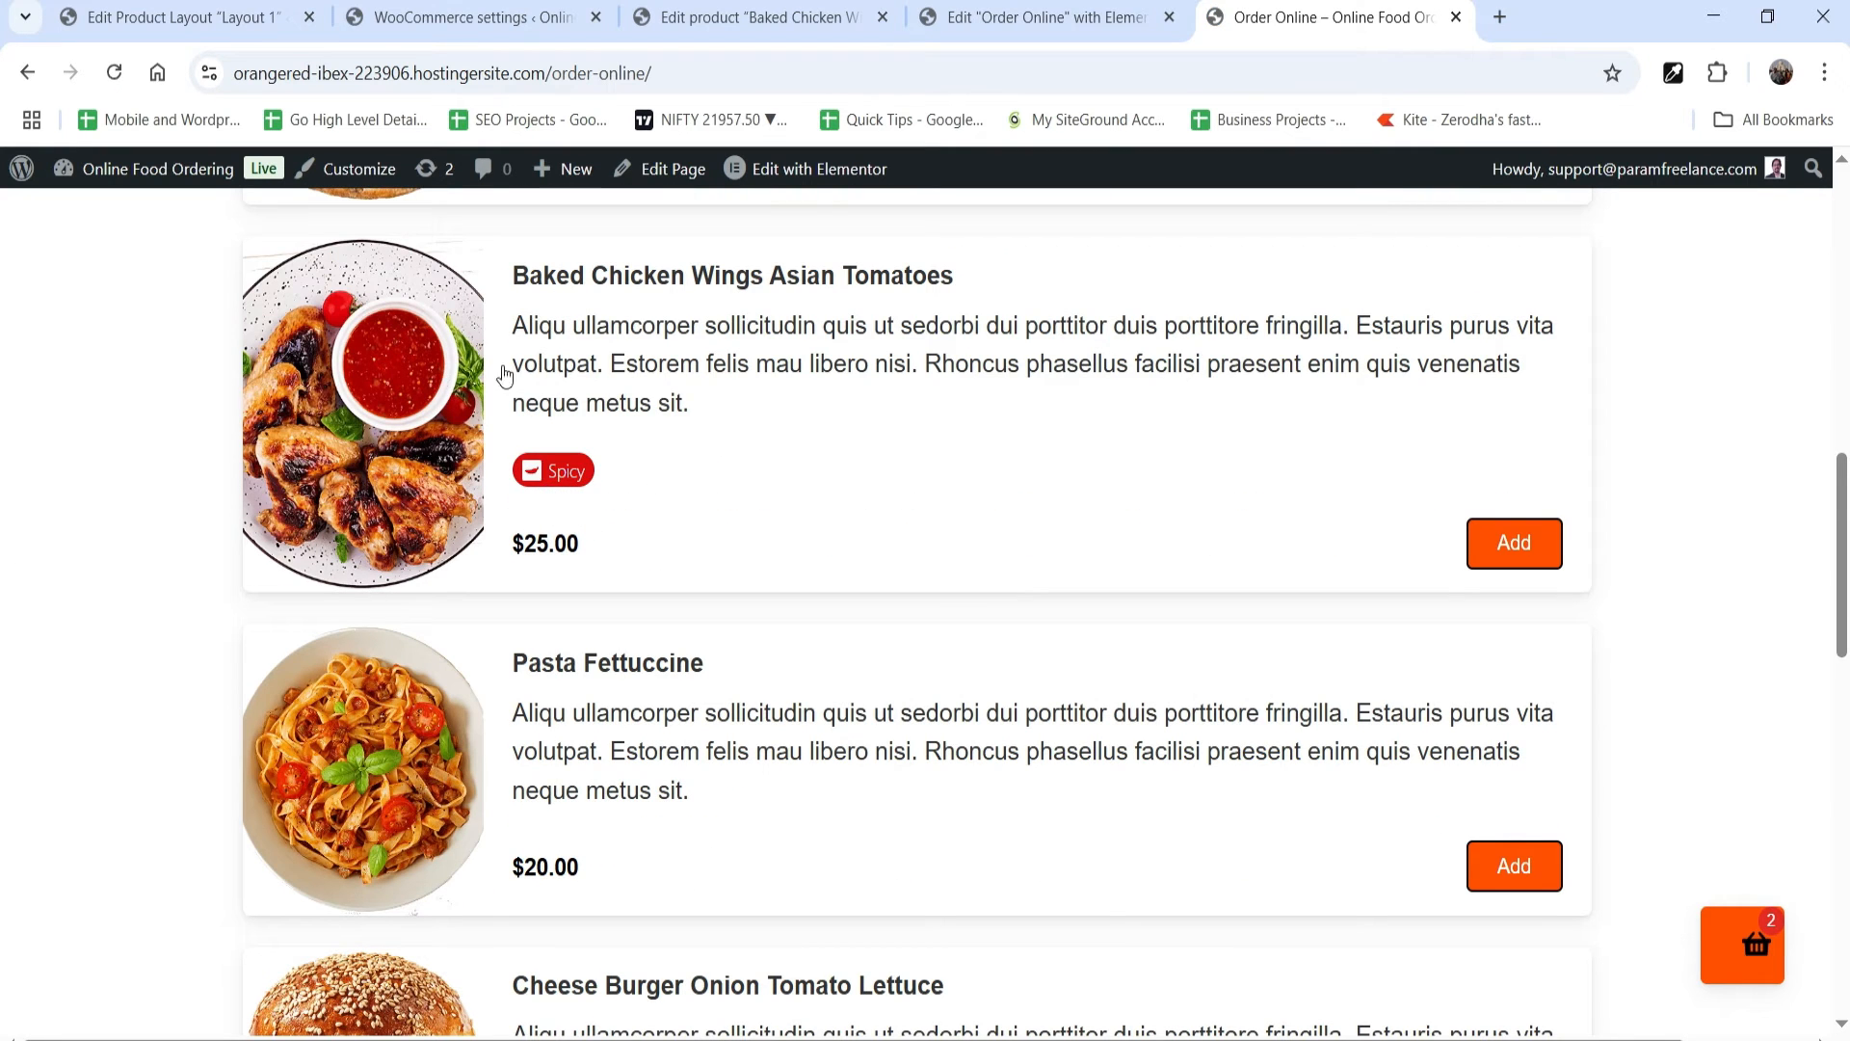
click(189, 25)
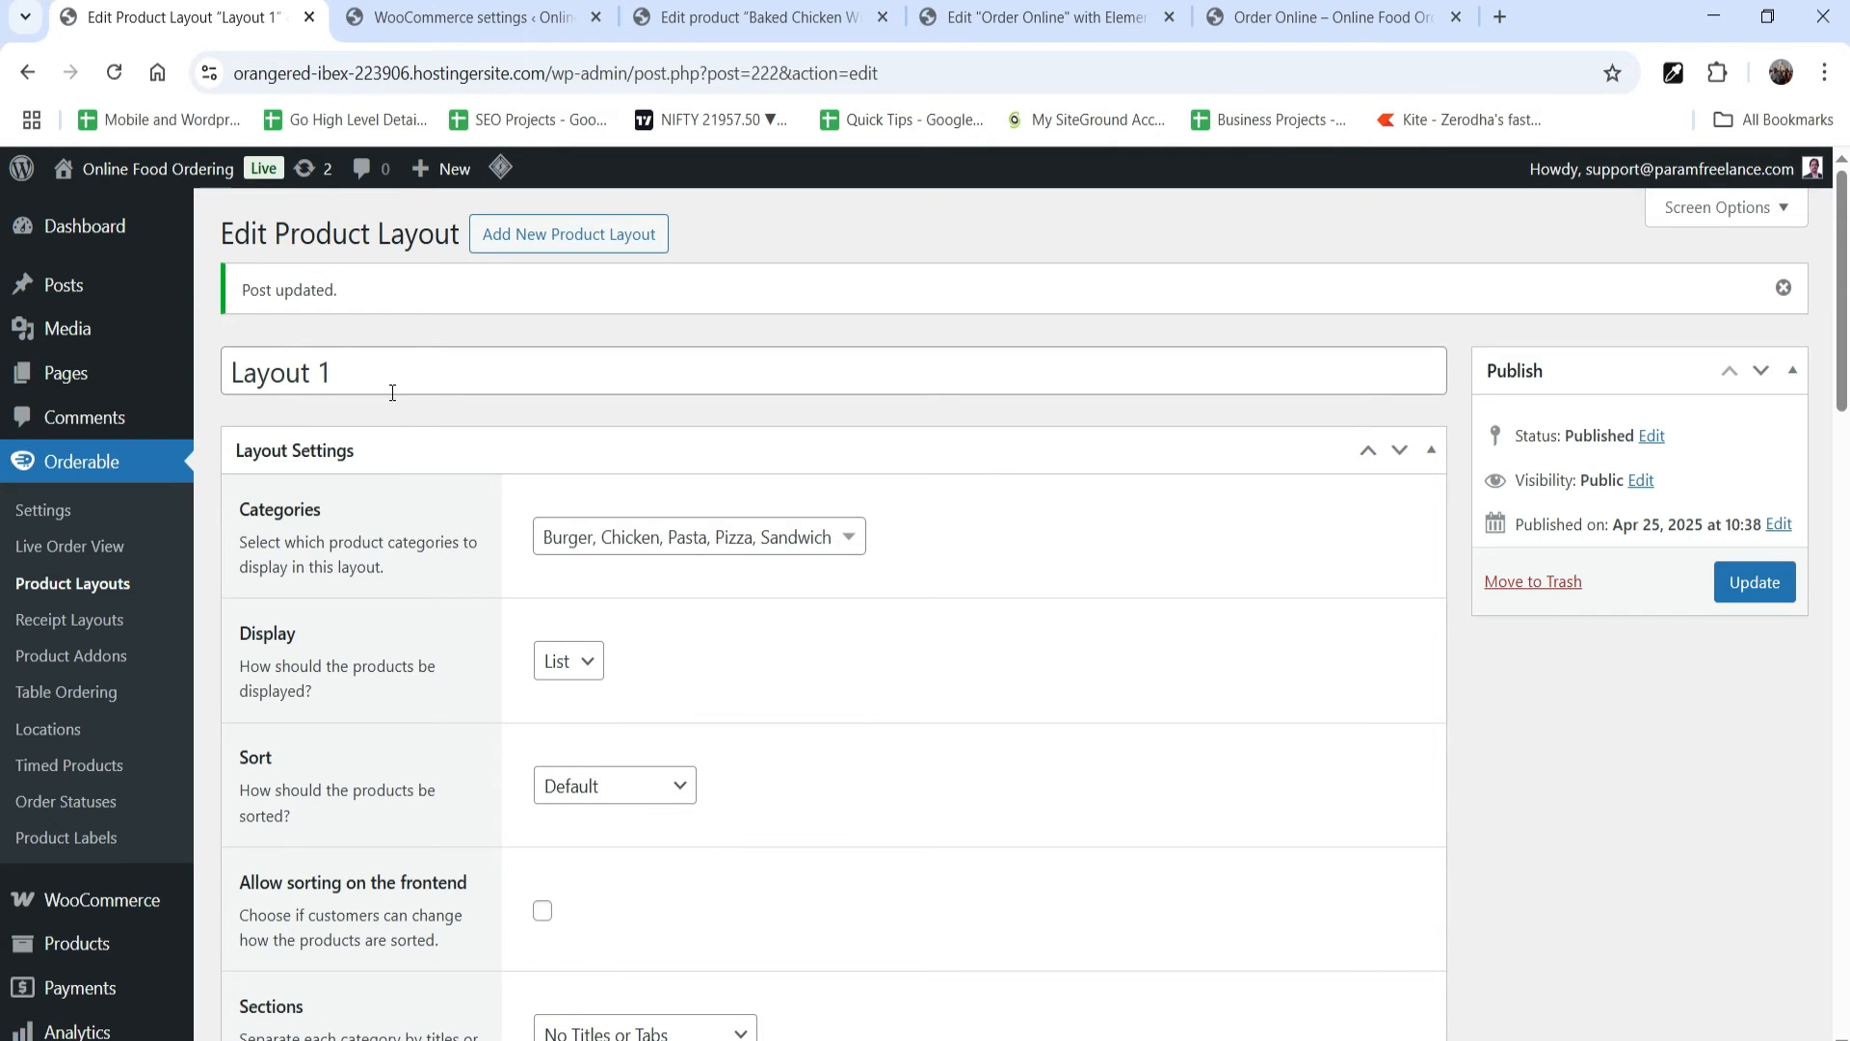
Step: Review the available Display and Sort choices in Layout 1 without changing them
scroll(944, 497, down, 4)
click(571, 274)
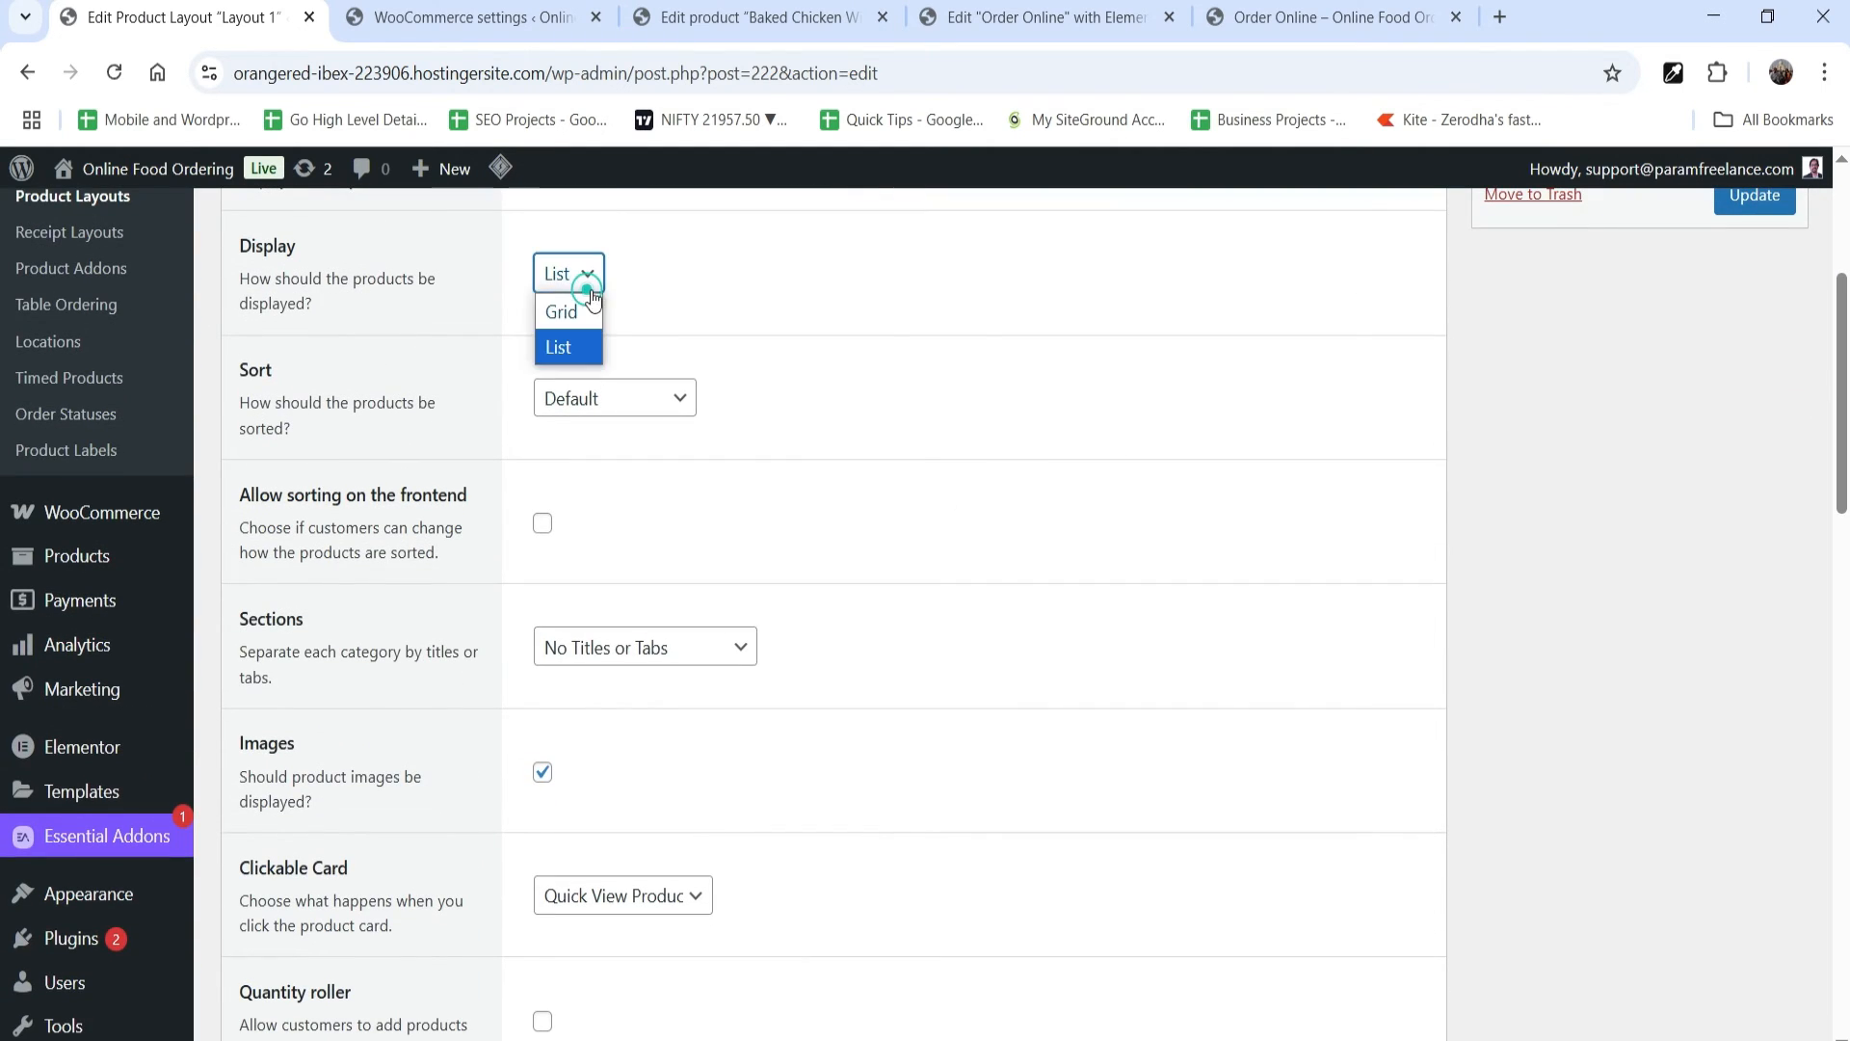
click(1284, 487)
click(636, 403)
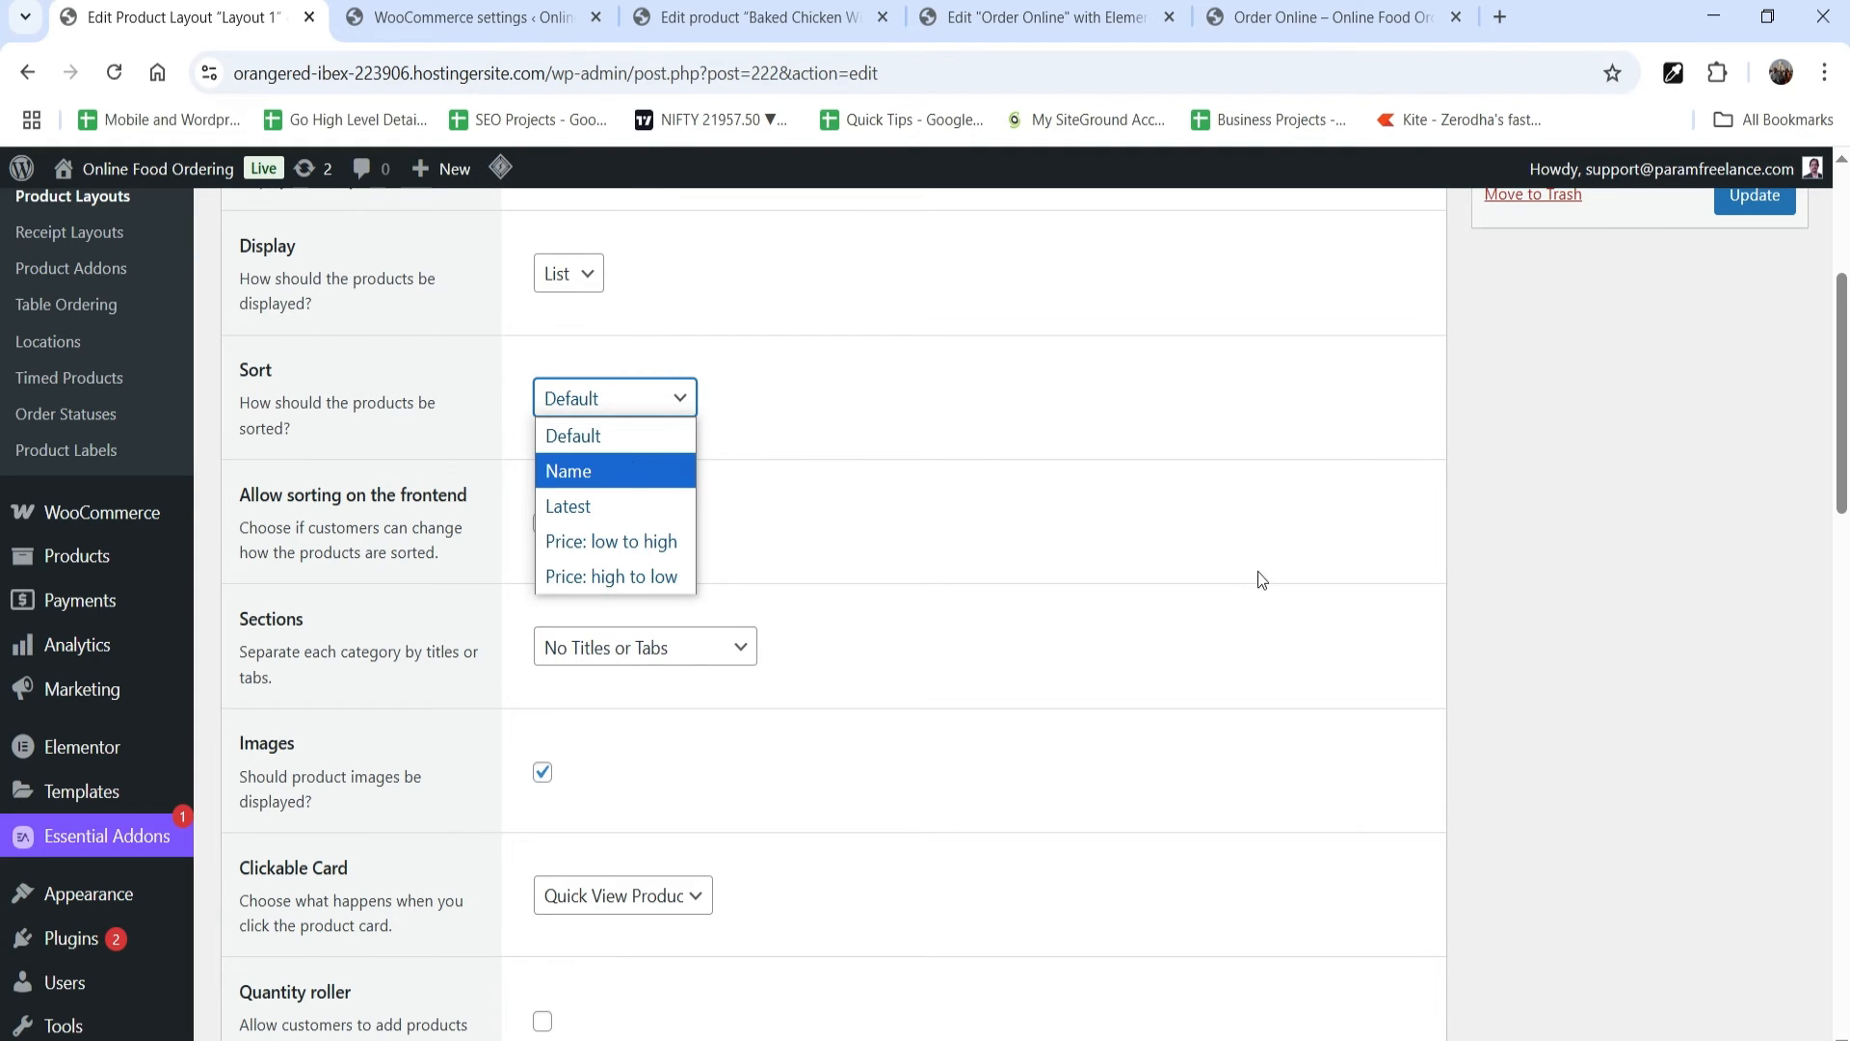
click(1232, 527)
Step: Set Layout 1's Sections option to Top Tabs and update the layout
scroll(1027, 480, down, 1)
scroll(1028, 480, down, 1)
click(659, 520)
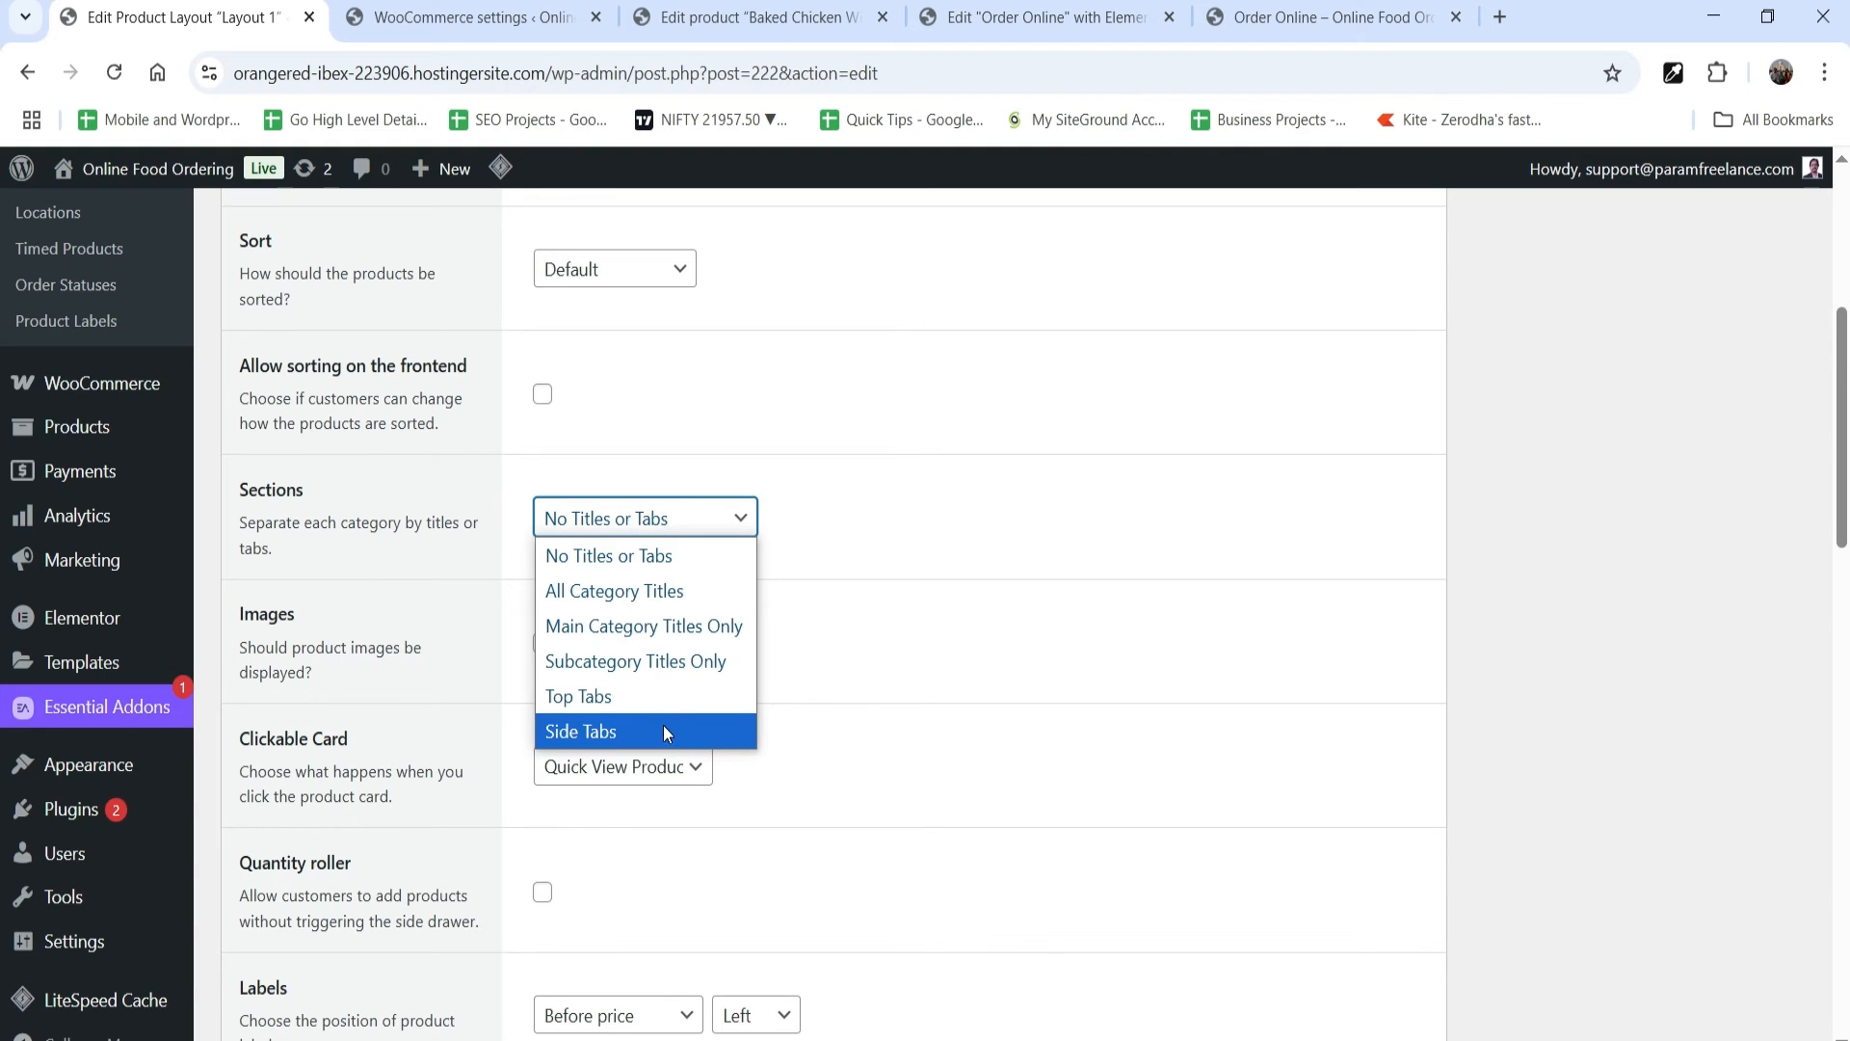
click(661, 698)
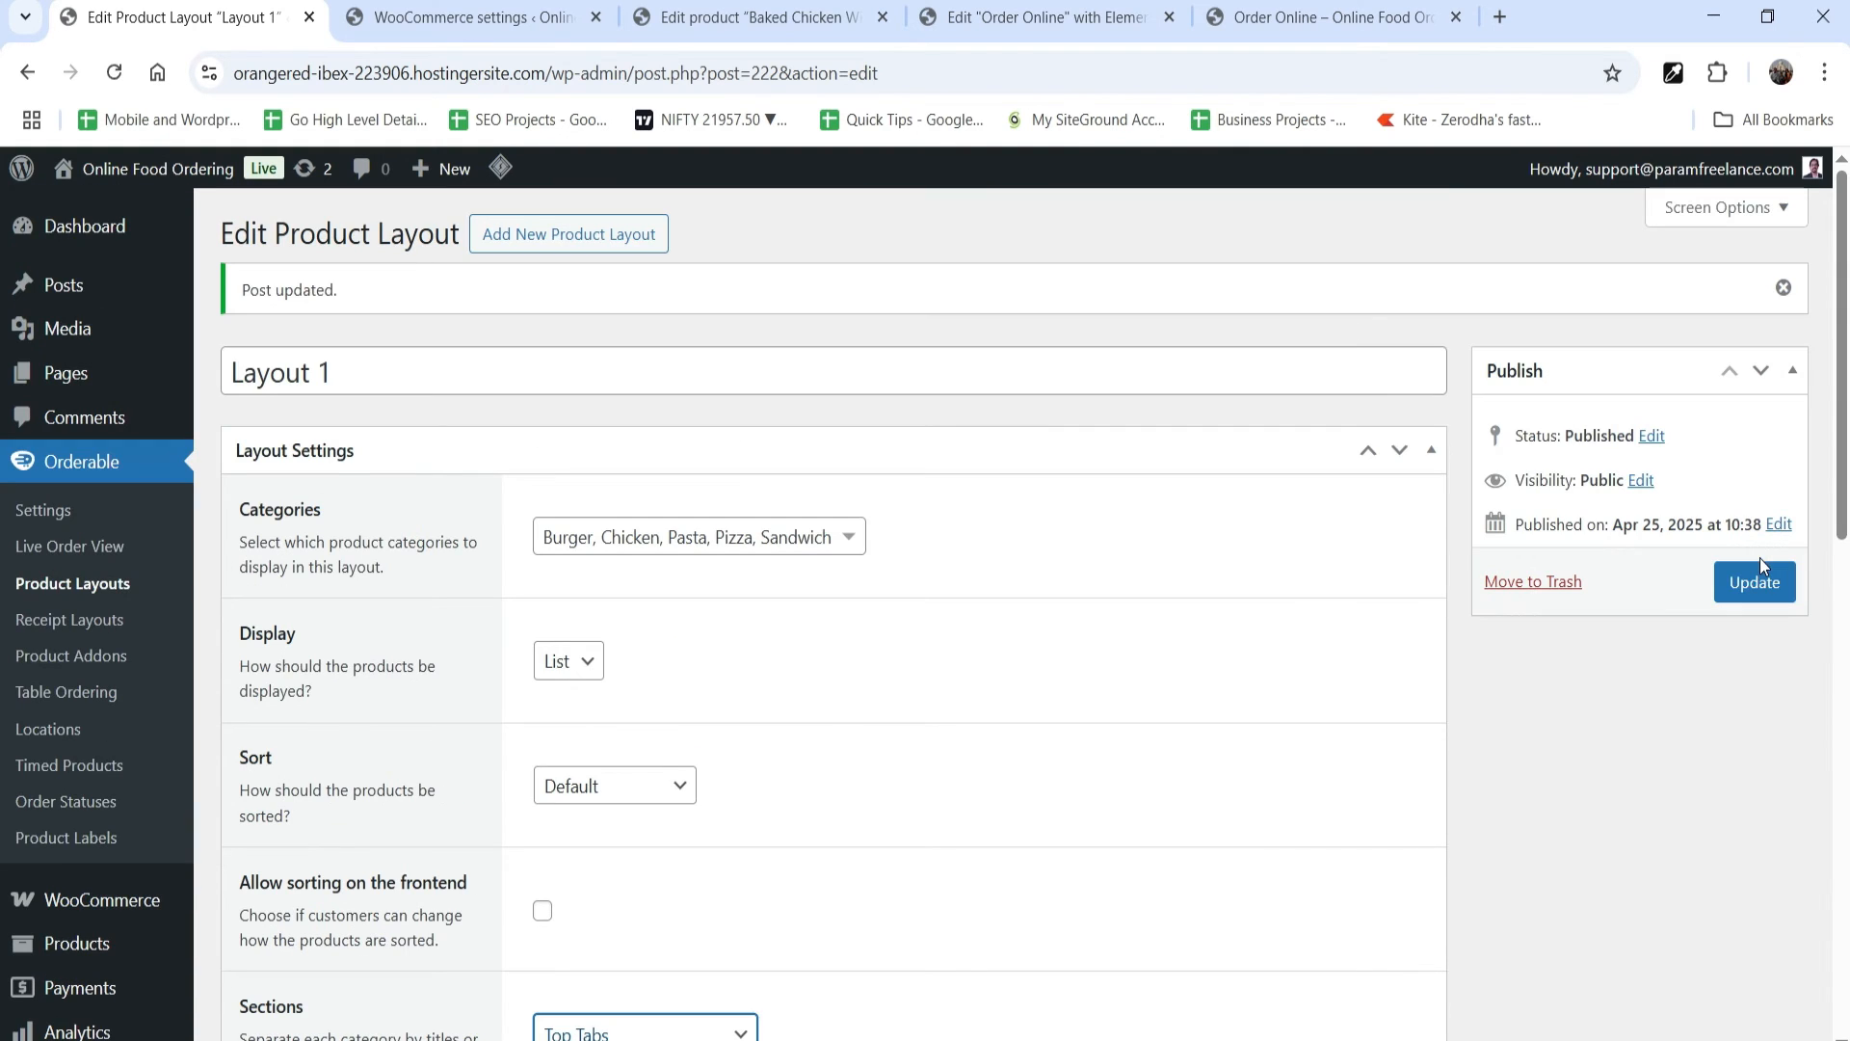
click(1771, 586)
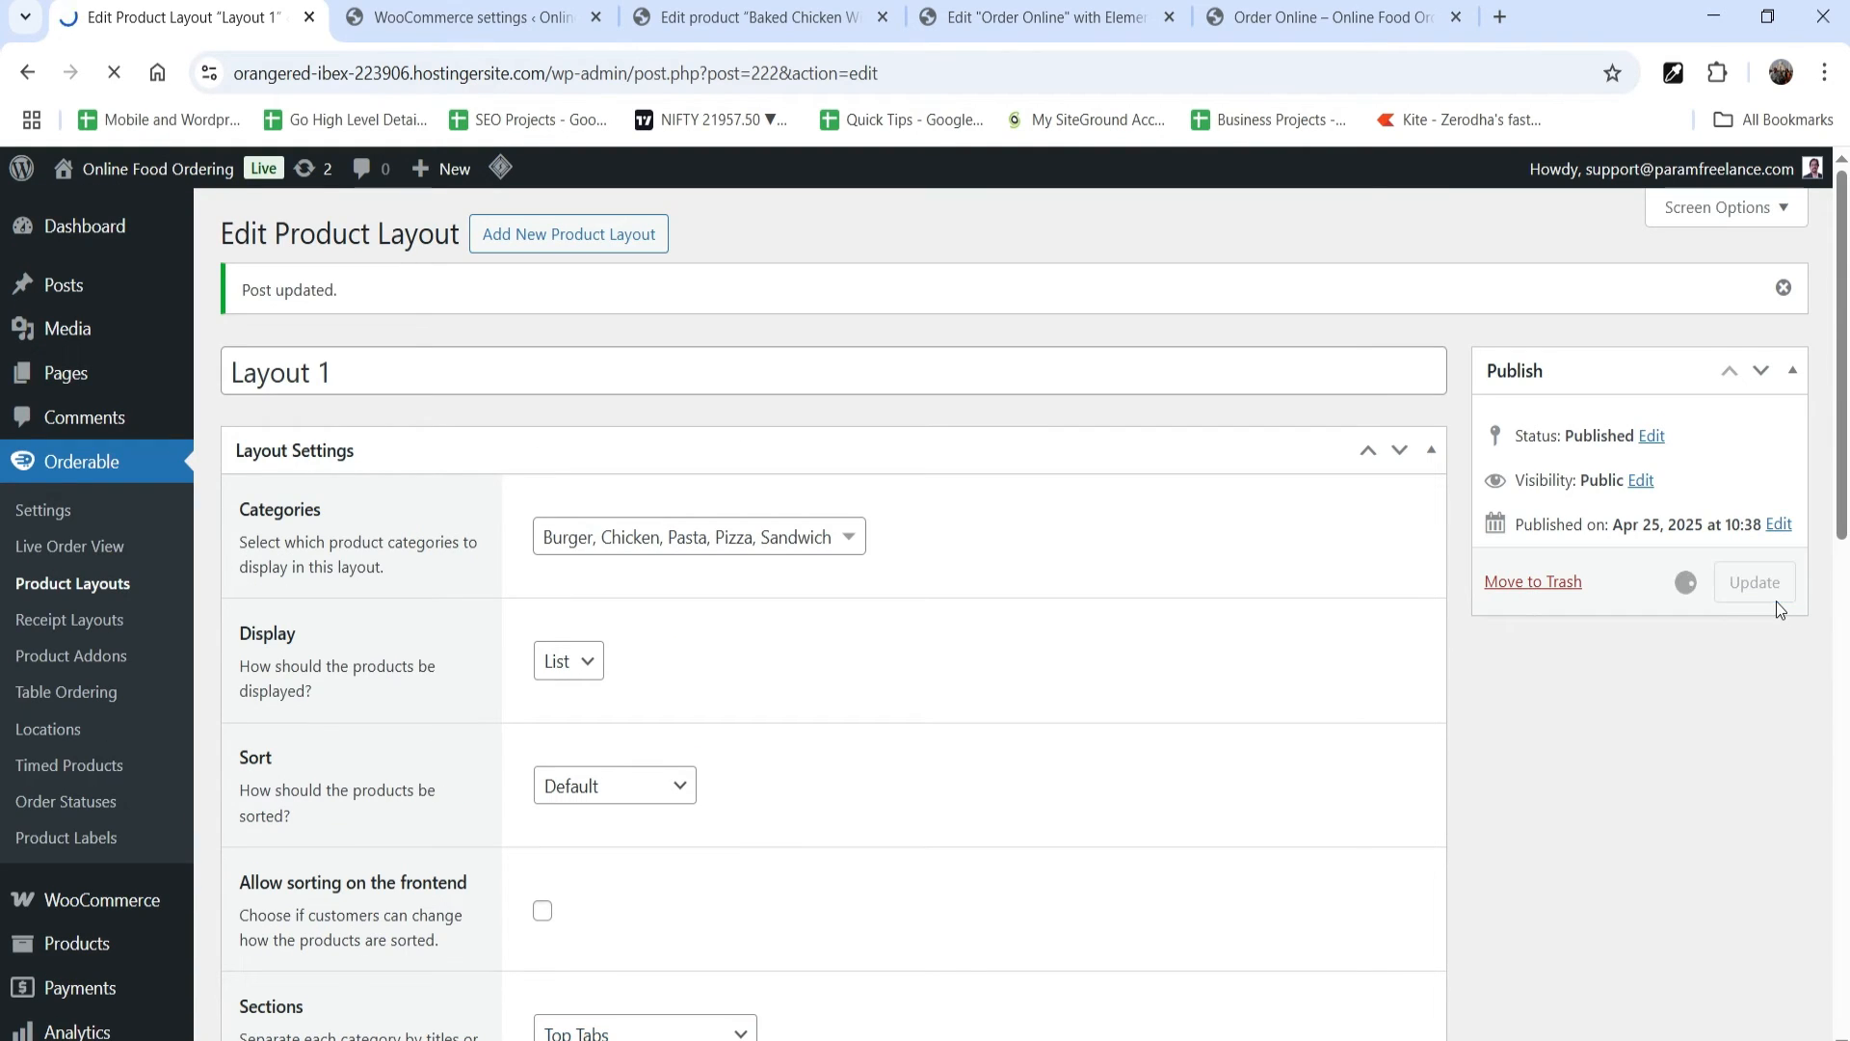
Step: Reload the Order Online page to check how the product categories are separated
click(1272, 19)
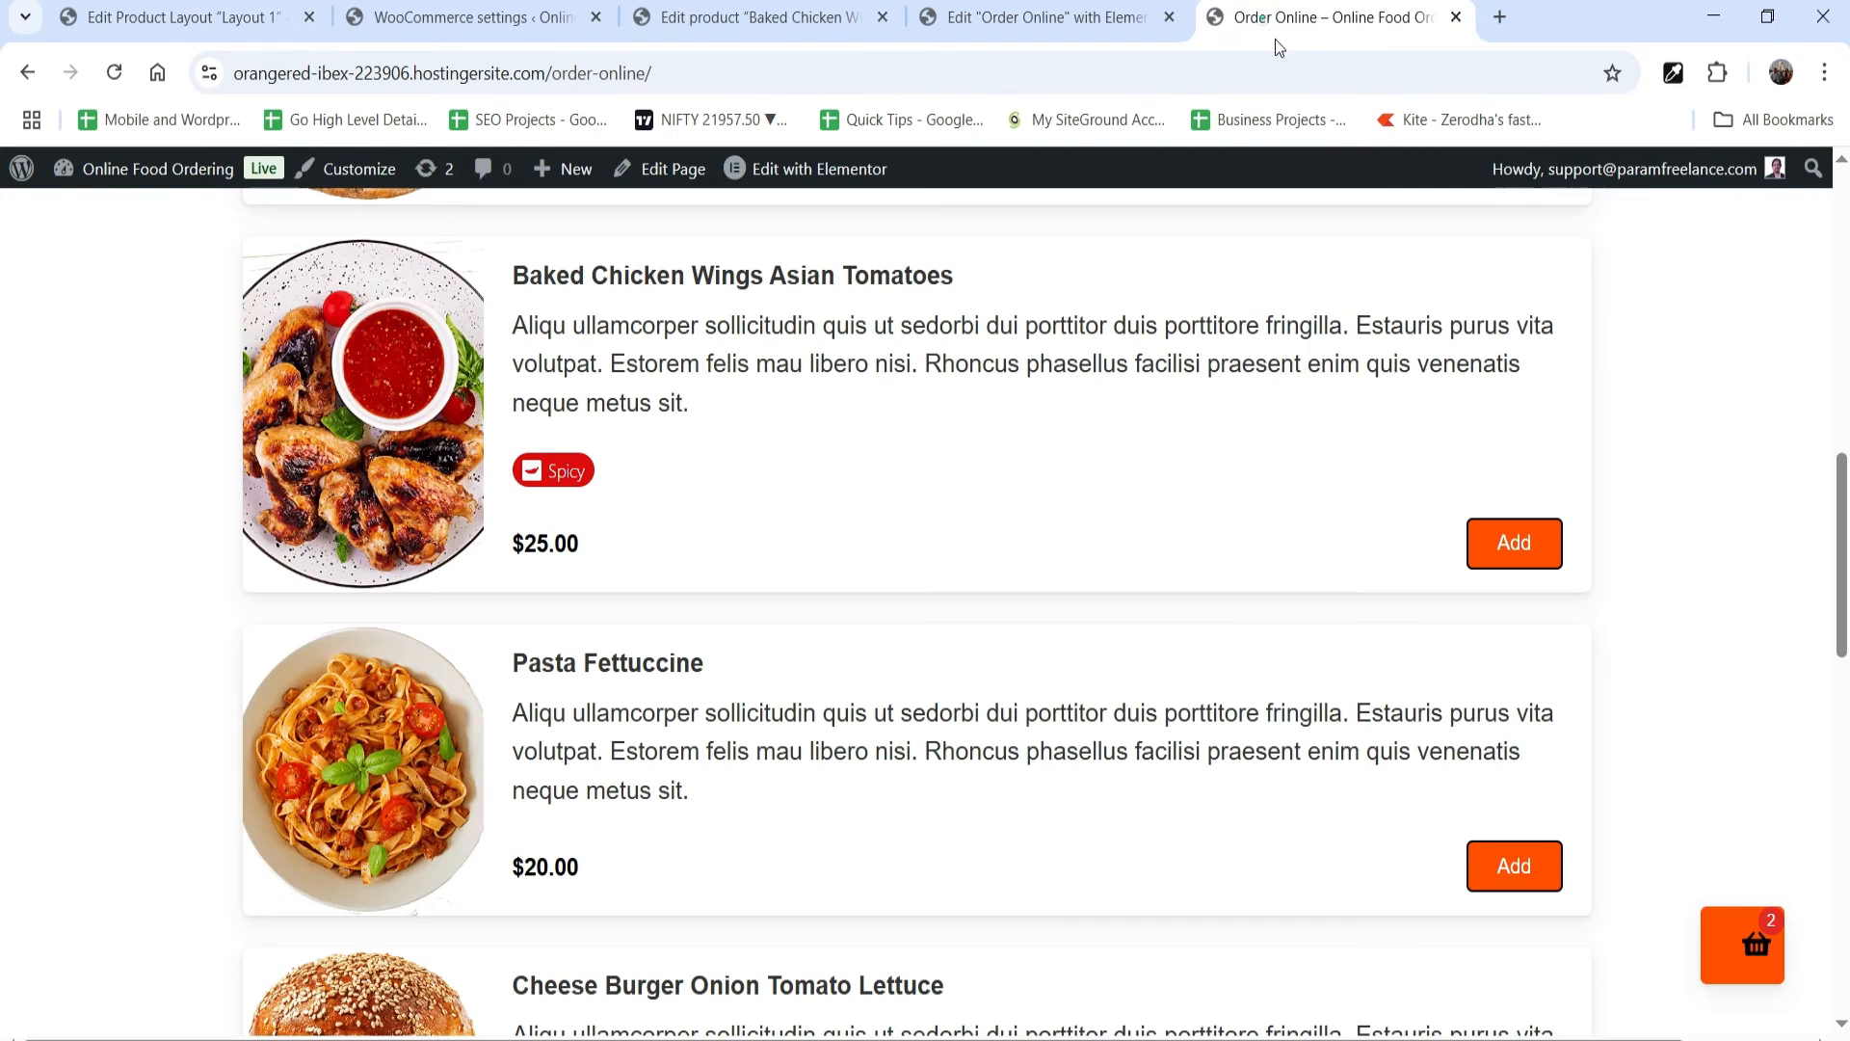
scroll(357, 420, up, 5)
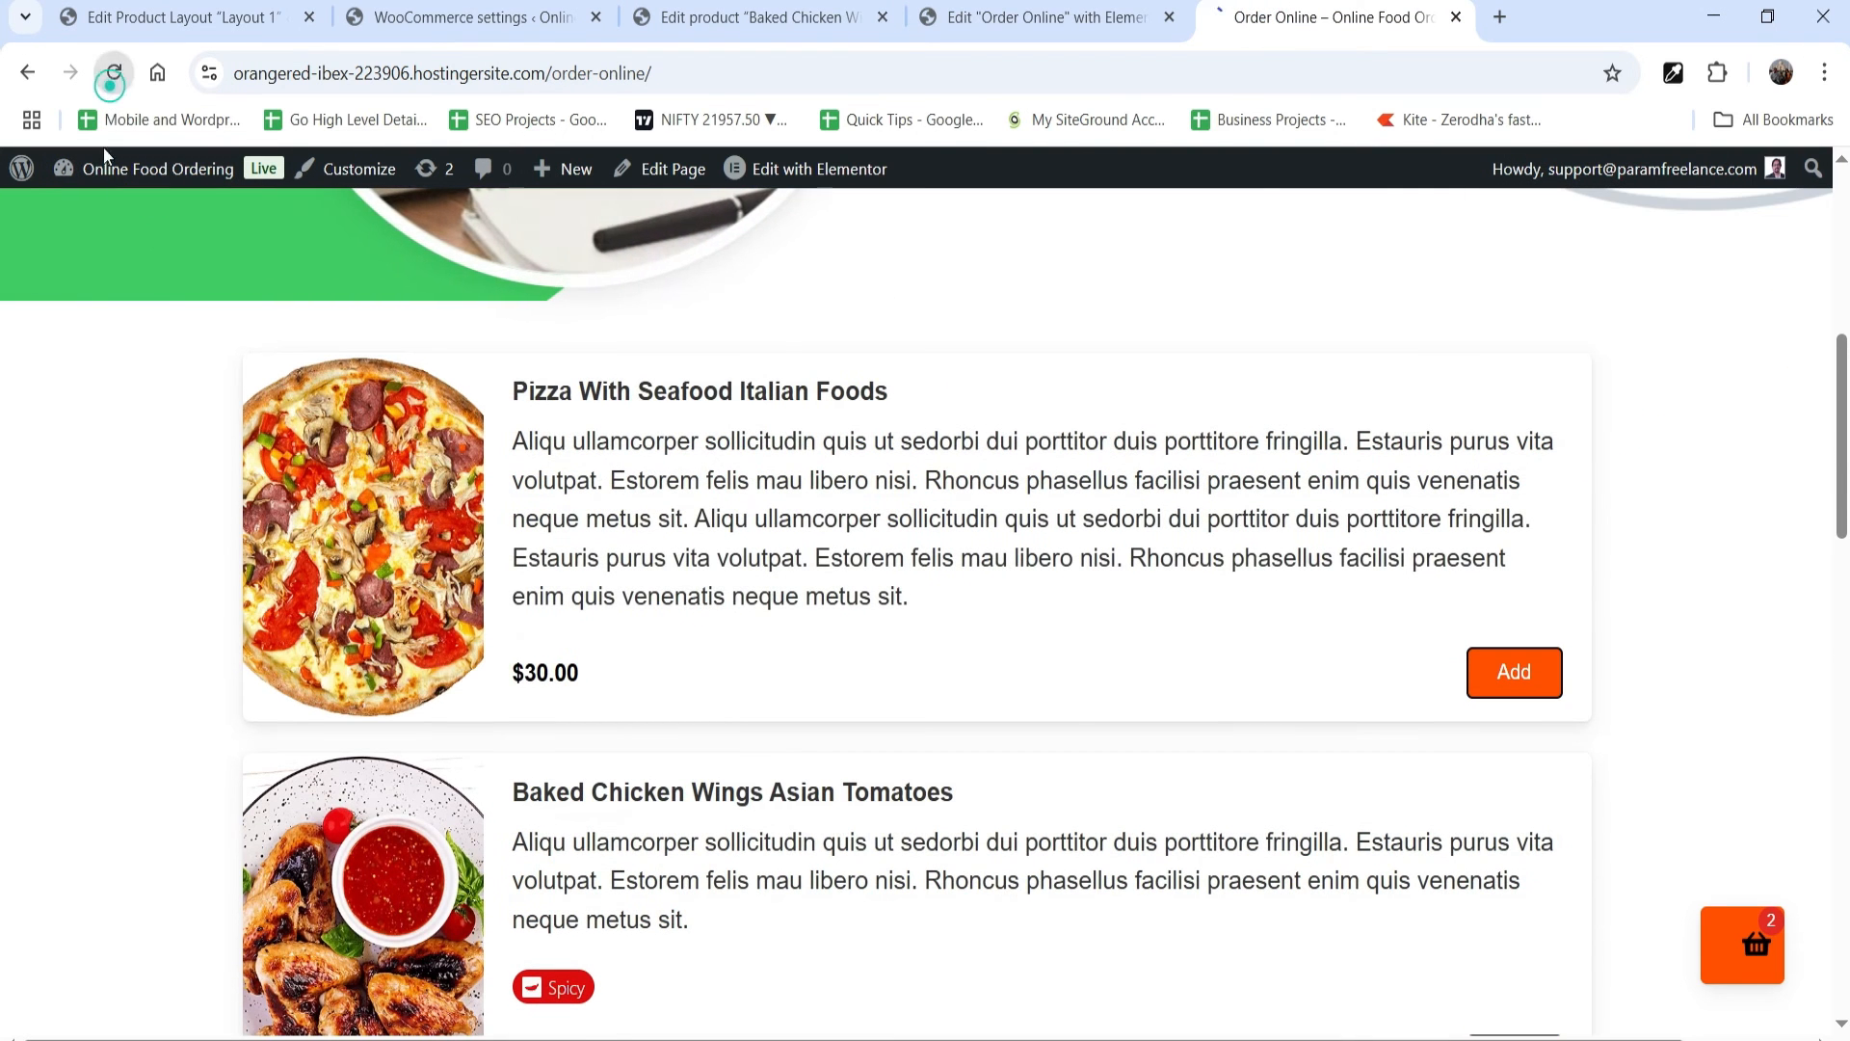
click(114, 72)
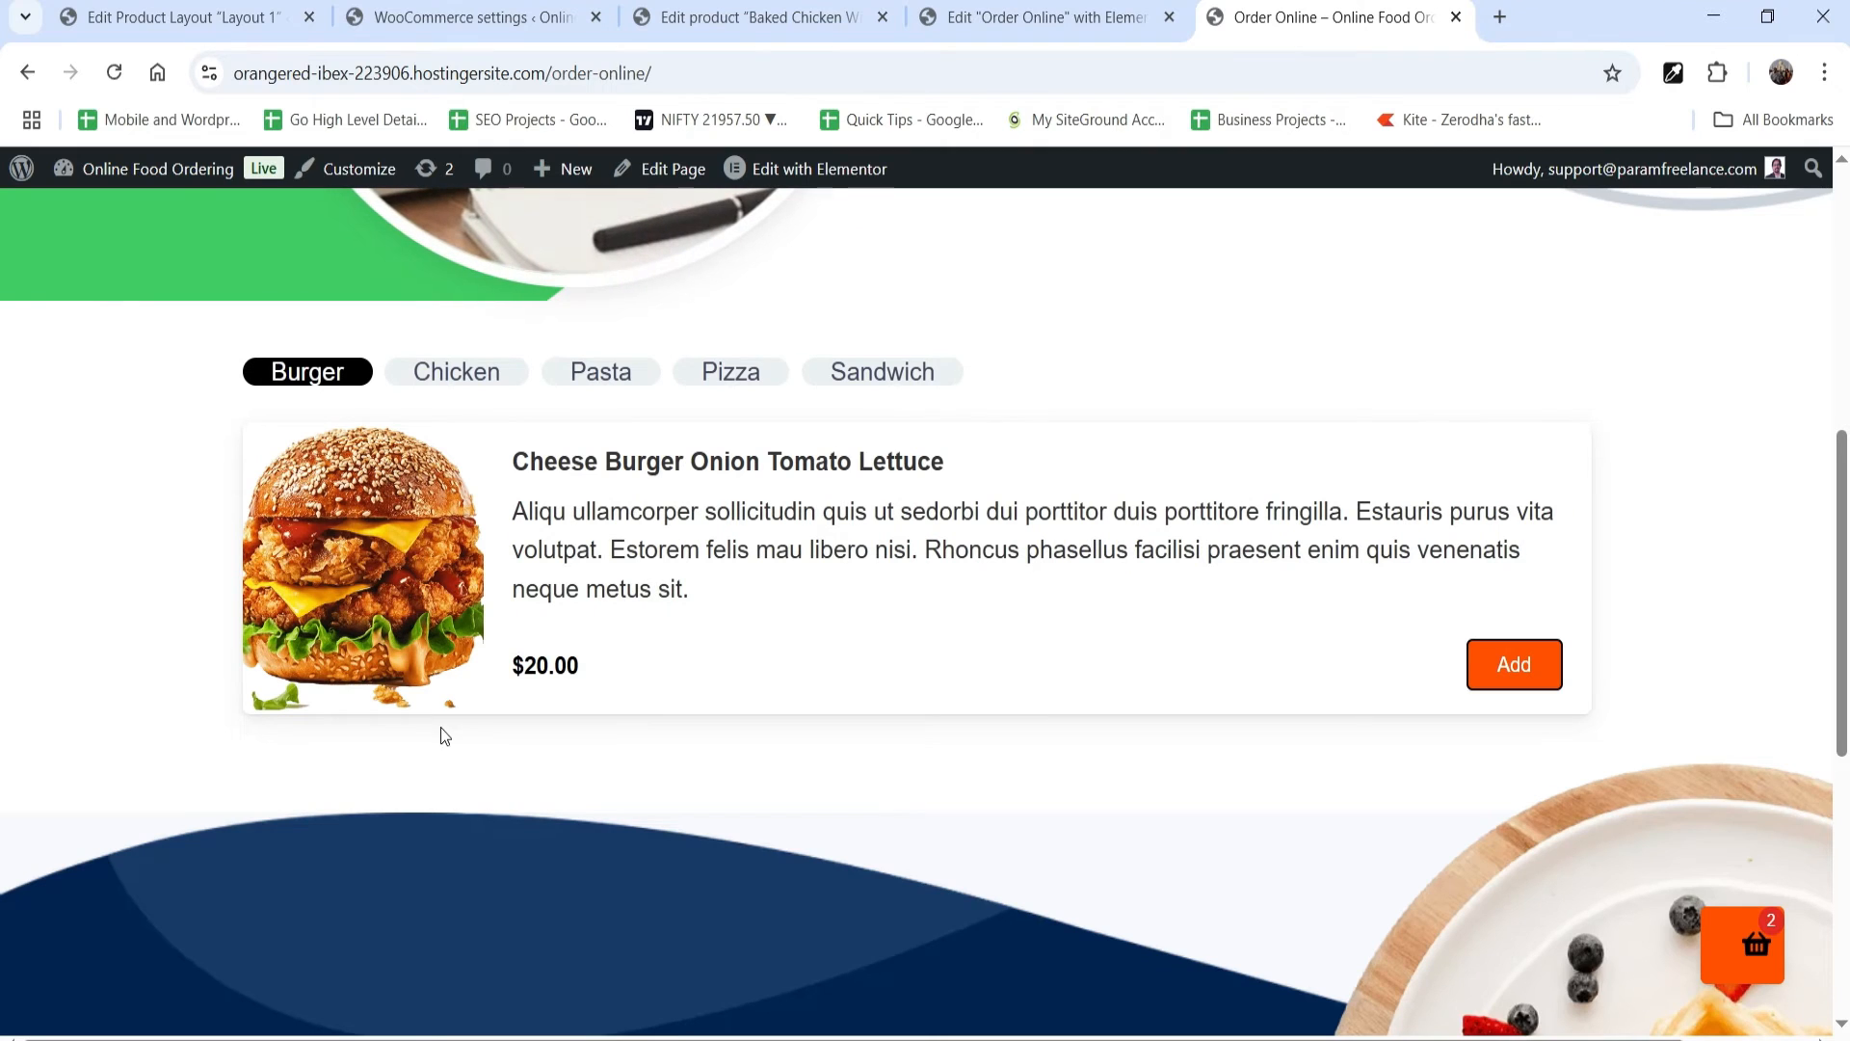
Step: View the Chicken, Pasta, Burger and Sandwich category tabs on the Order Online page to check their products
click(477, 374)
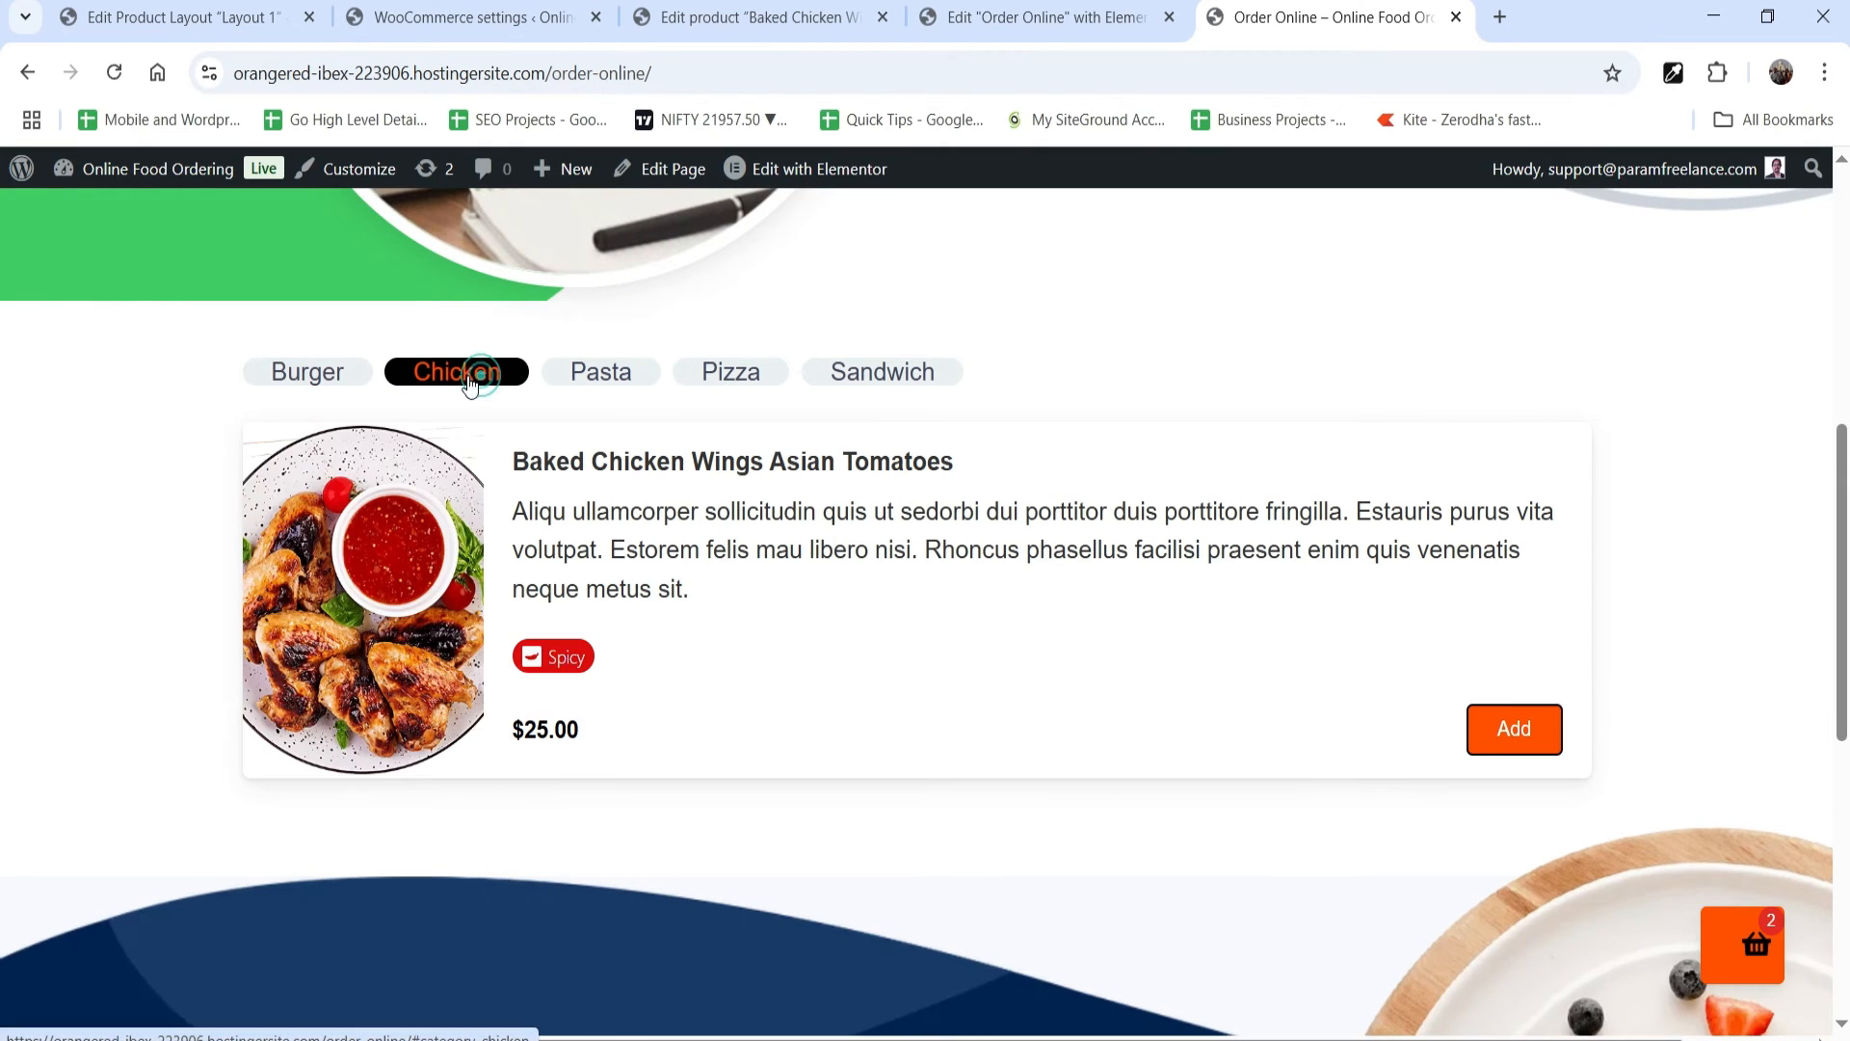
click(618, 370)
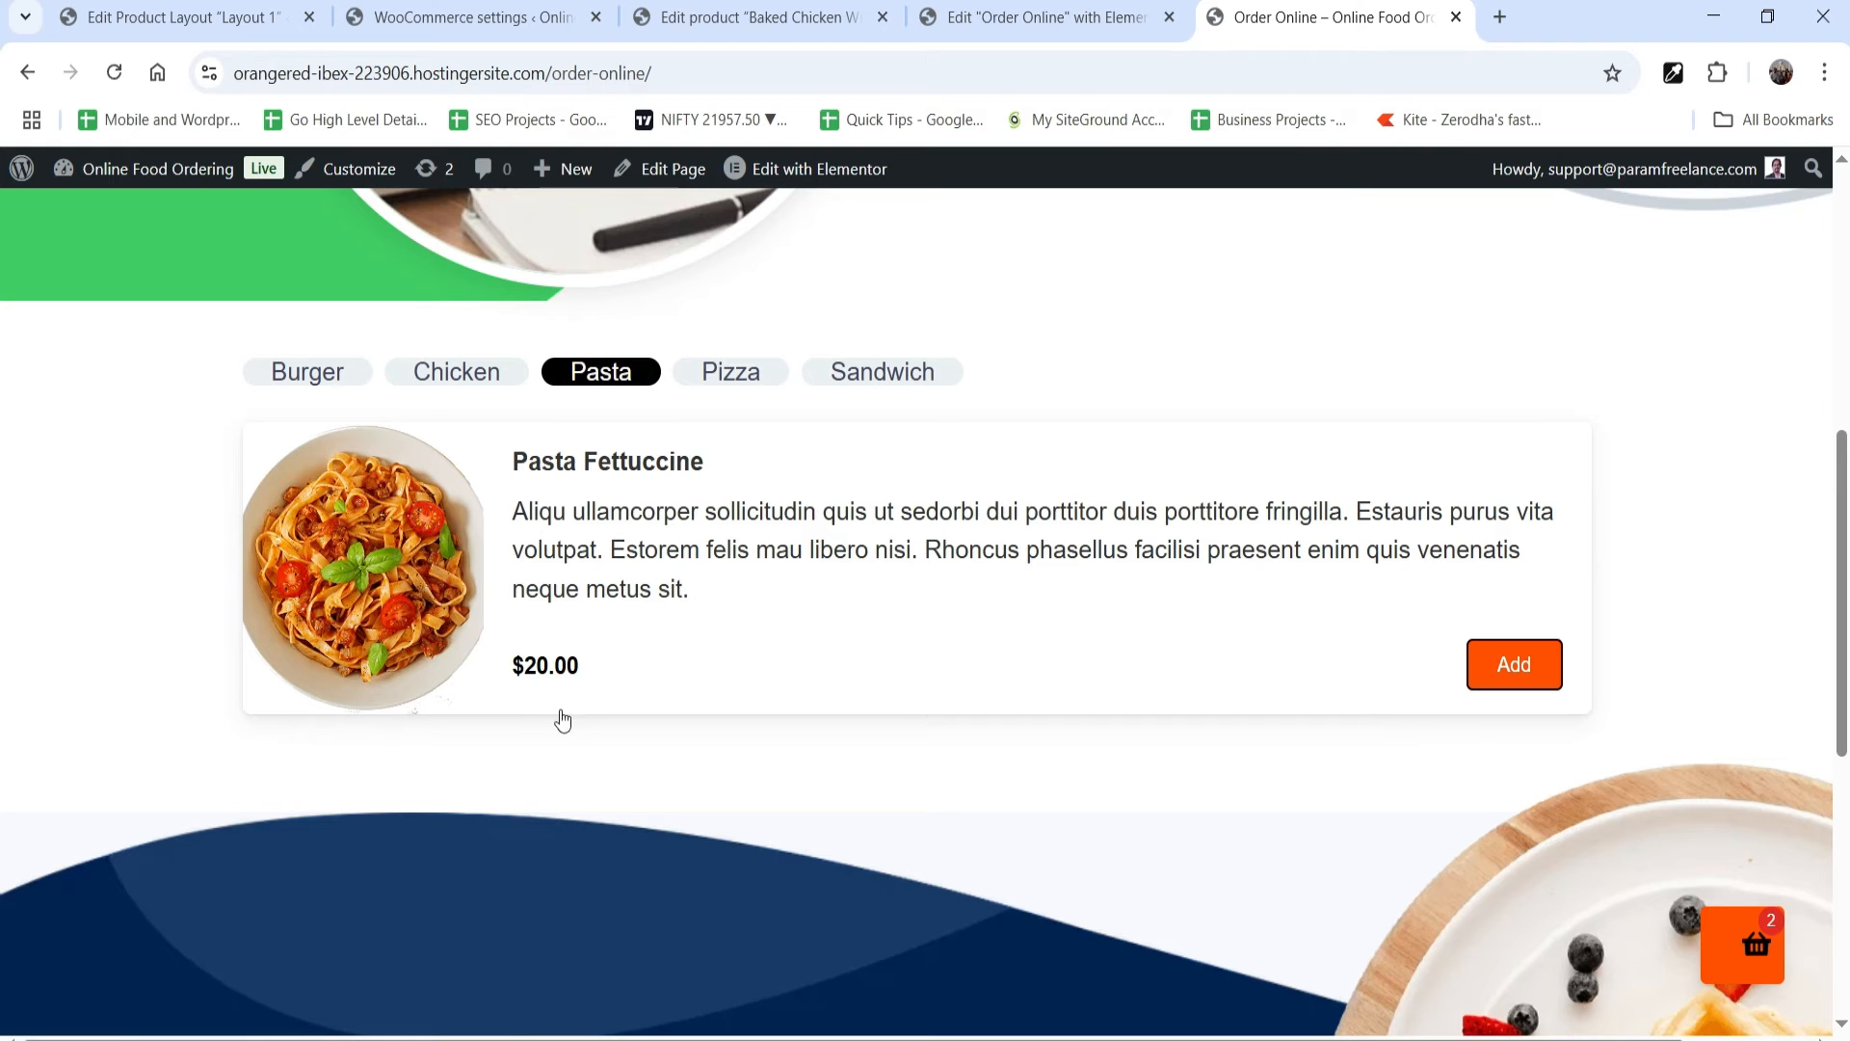
click(308, 372)
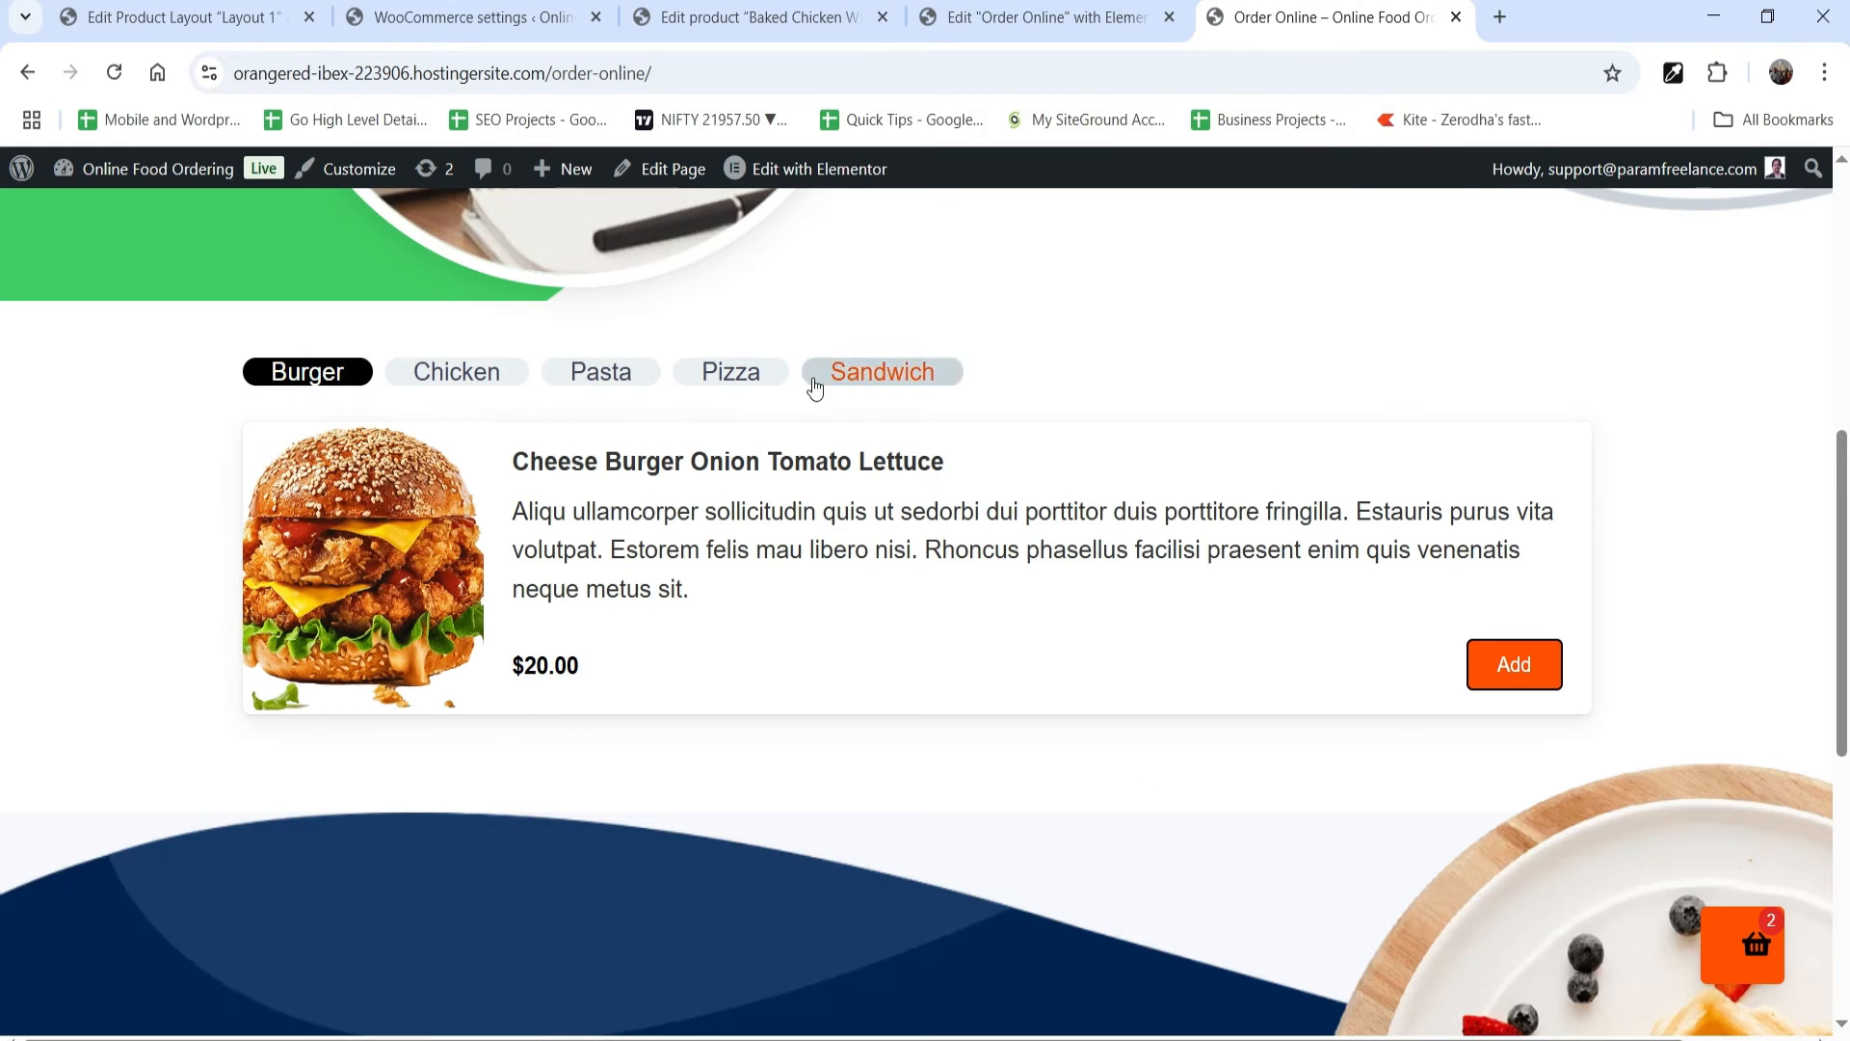
click(819, 383)
Step: Return to the Layout 1 settings and review the available Sections choices without changing the selection
click(151, 19)
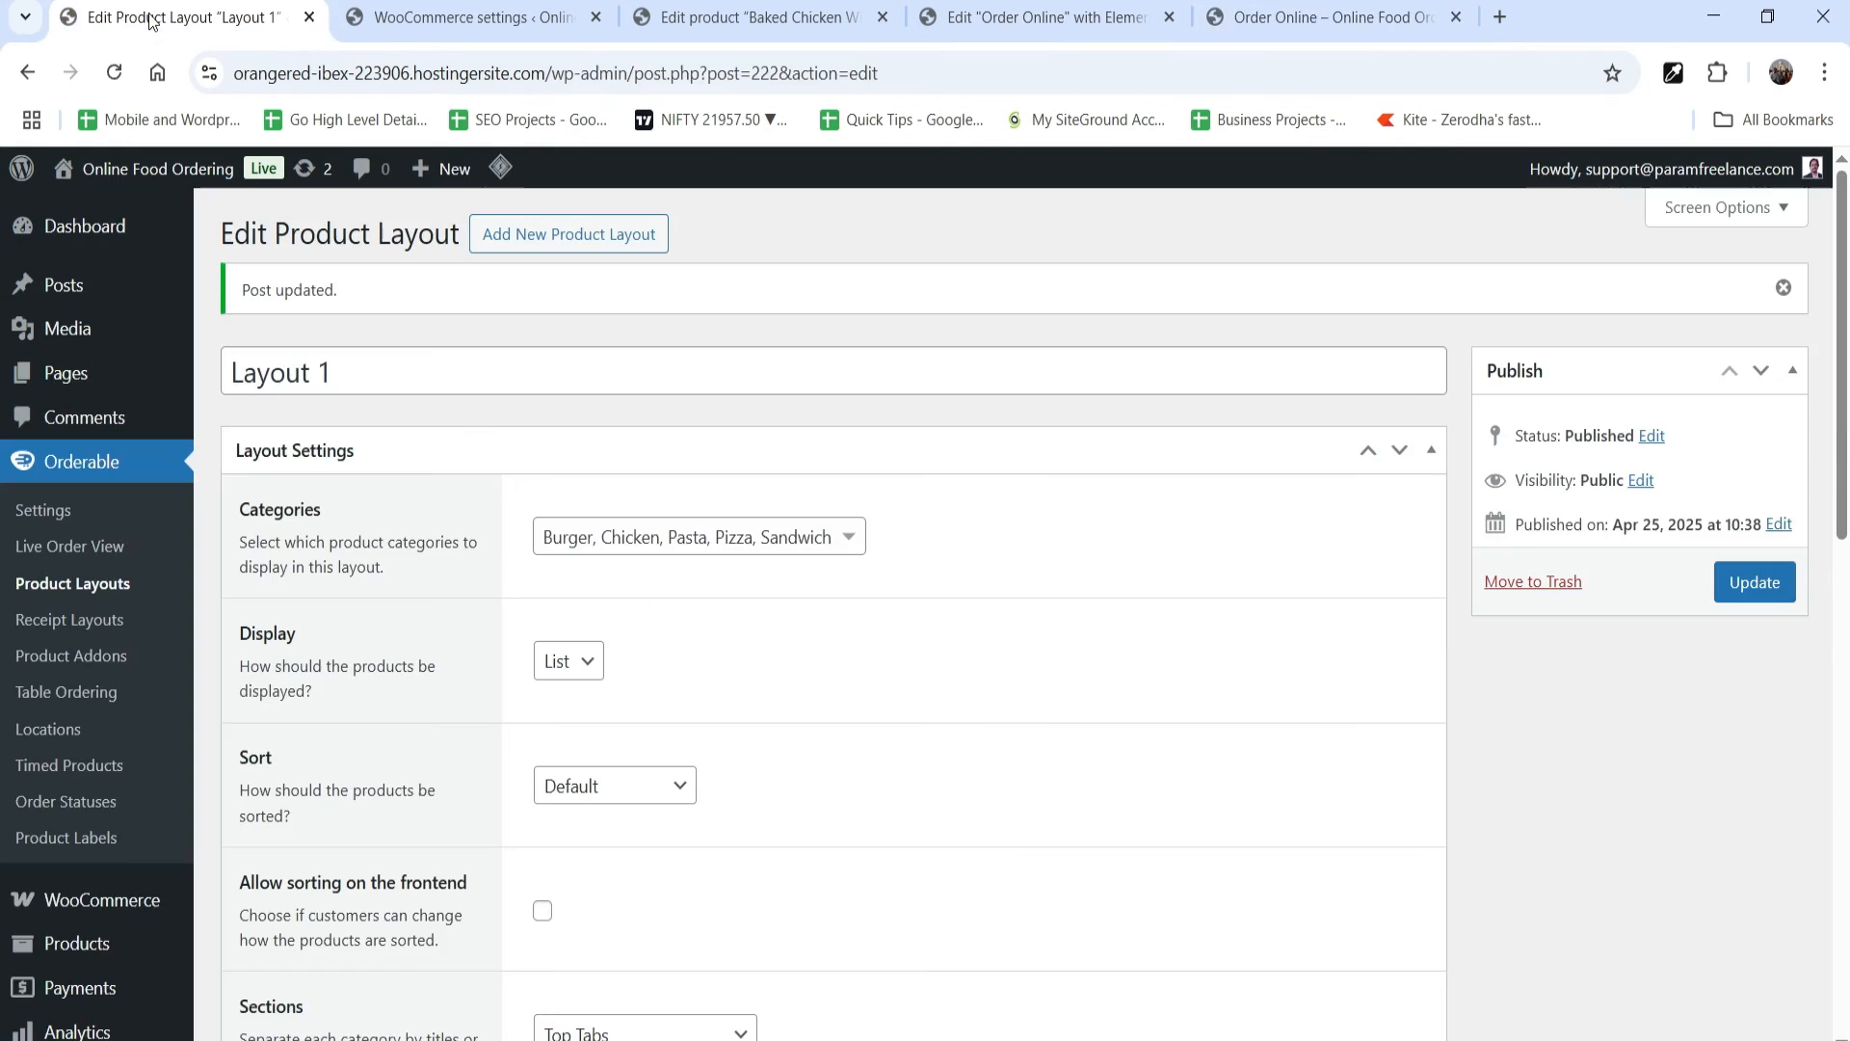
scroll(1027, 602, down, 2)
scroll(733, 568, down, 3)
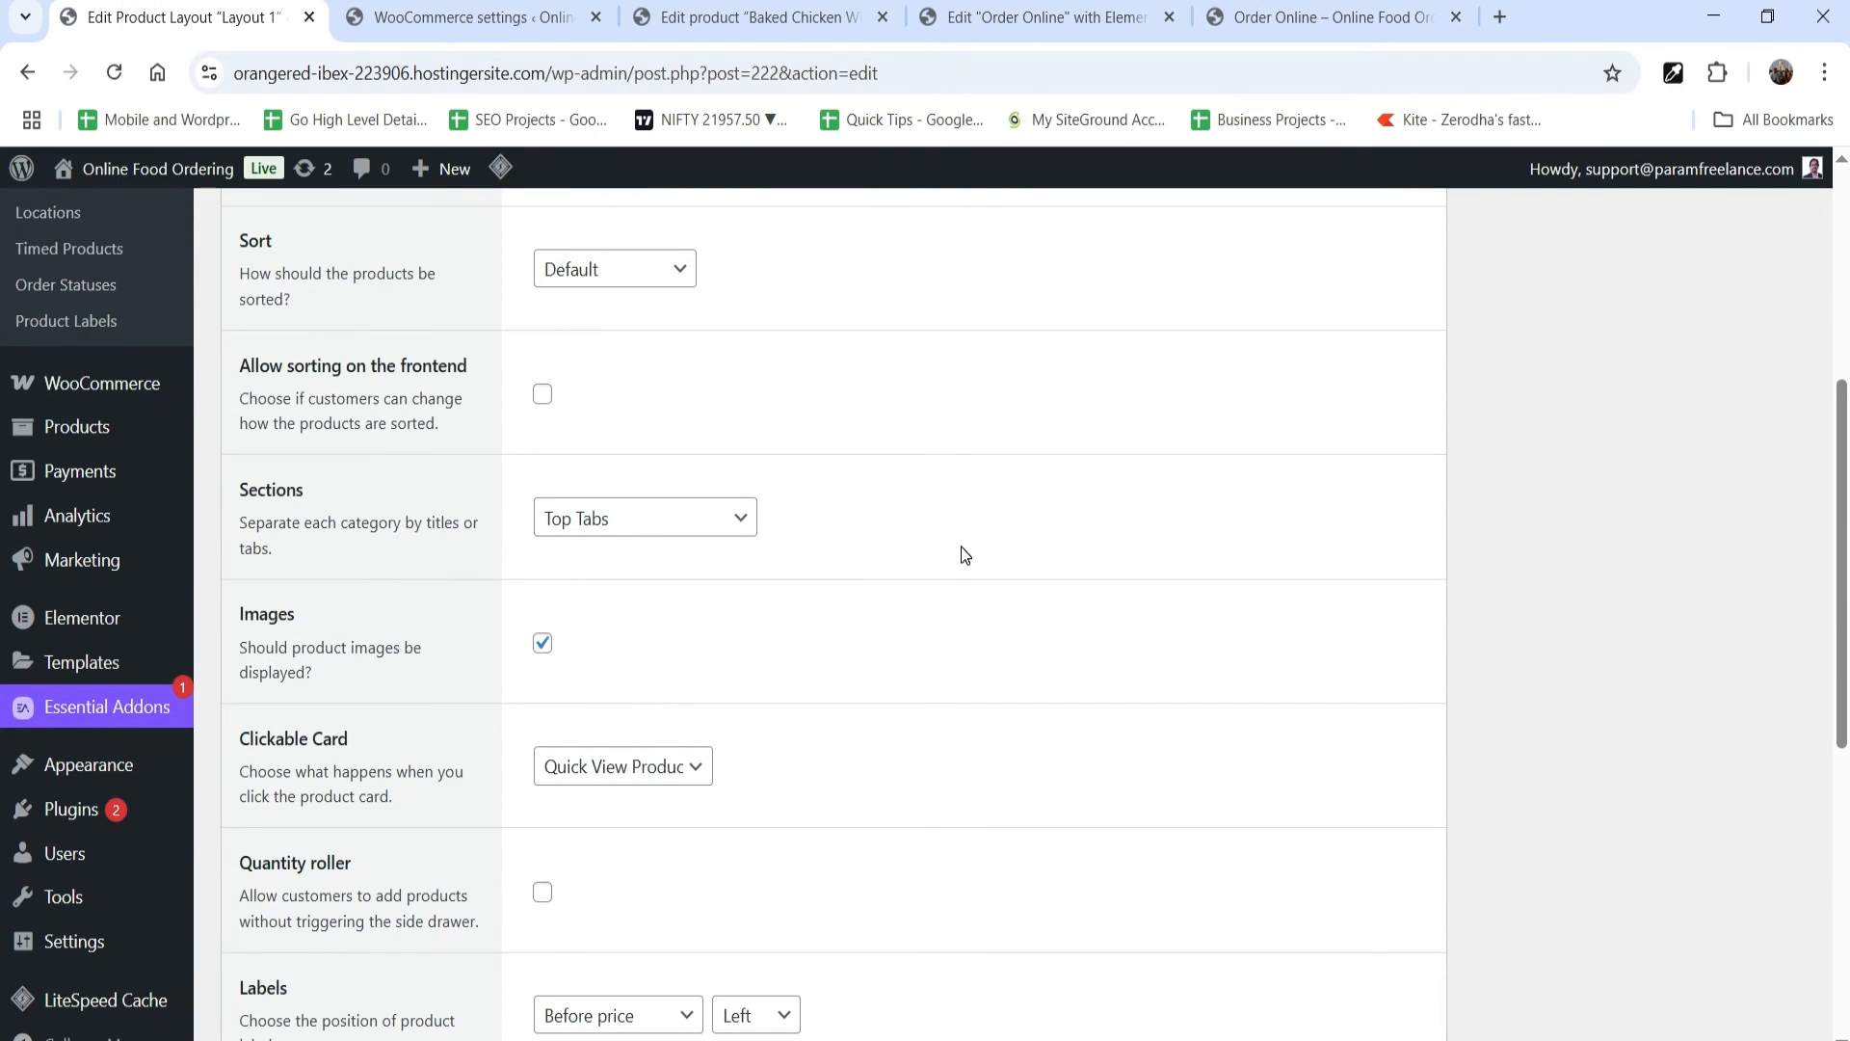
click(678, 530)
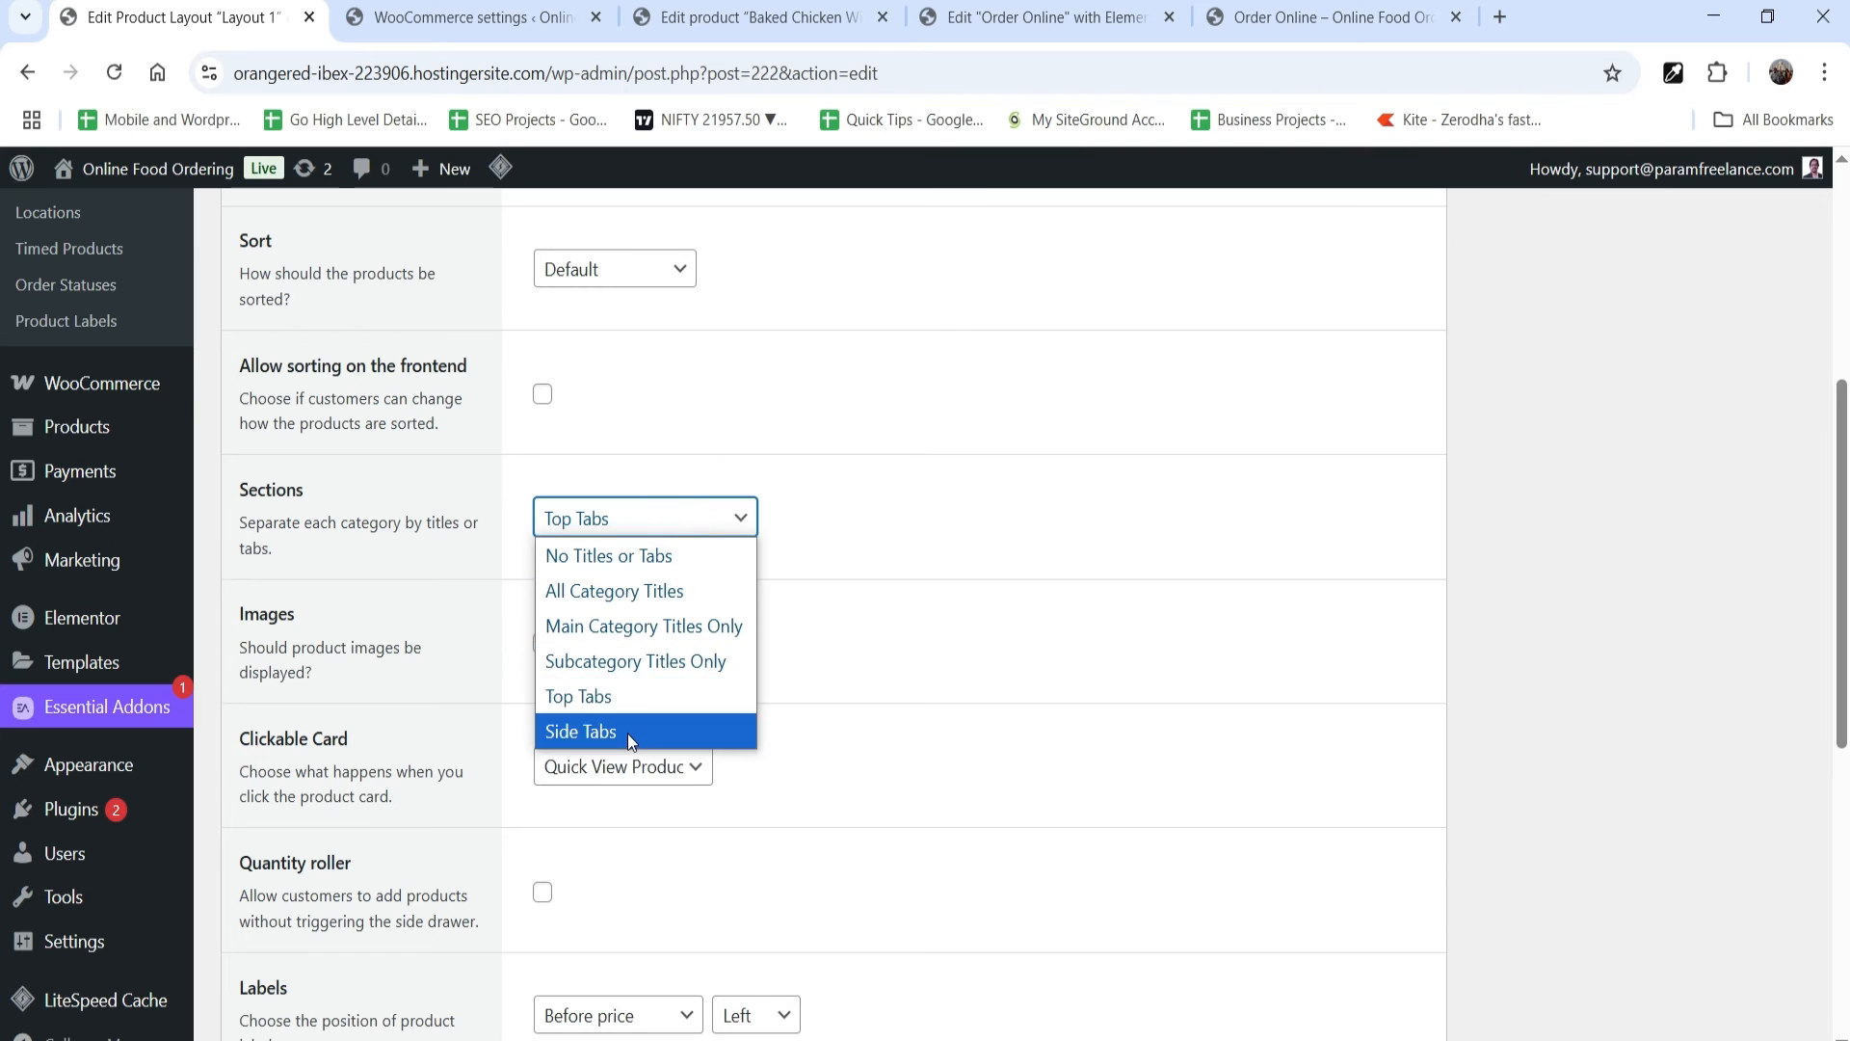
click(1038, 636)
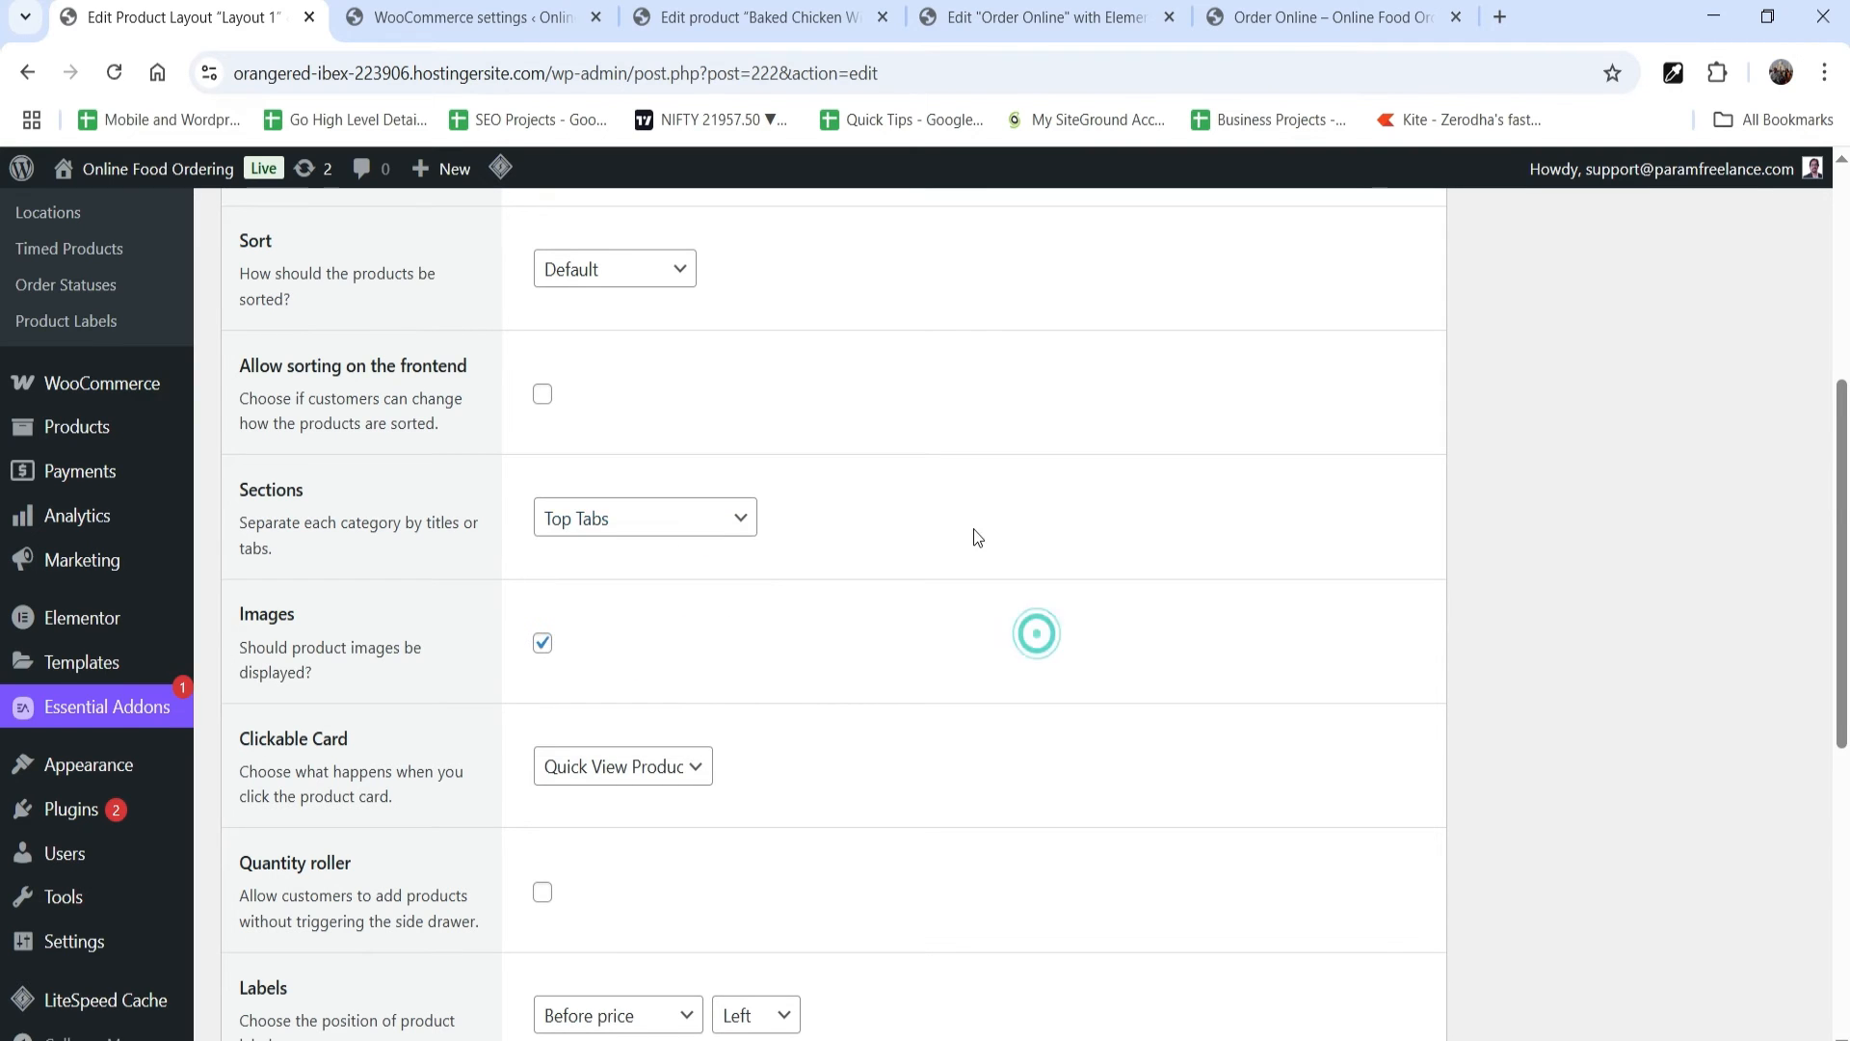
Step: Review Layout 1's Clickable Card choices and try the Chicken category in the layout preview
scroll(974, 537, down, 3)
click(633, 521)
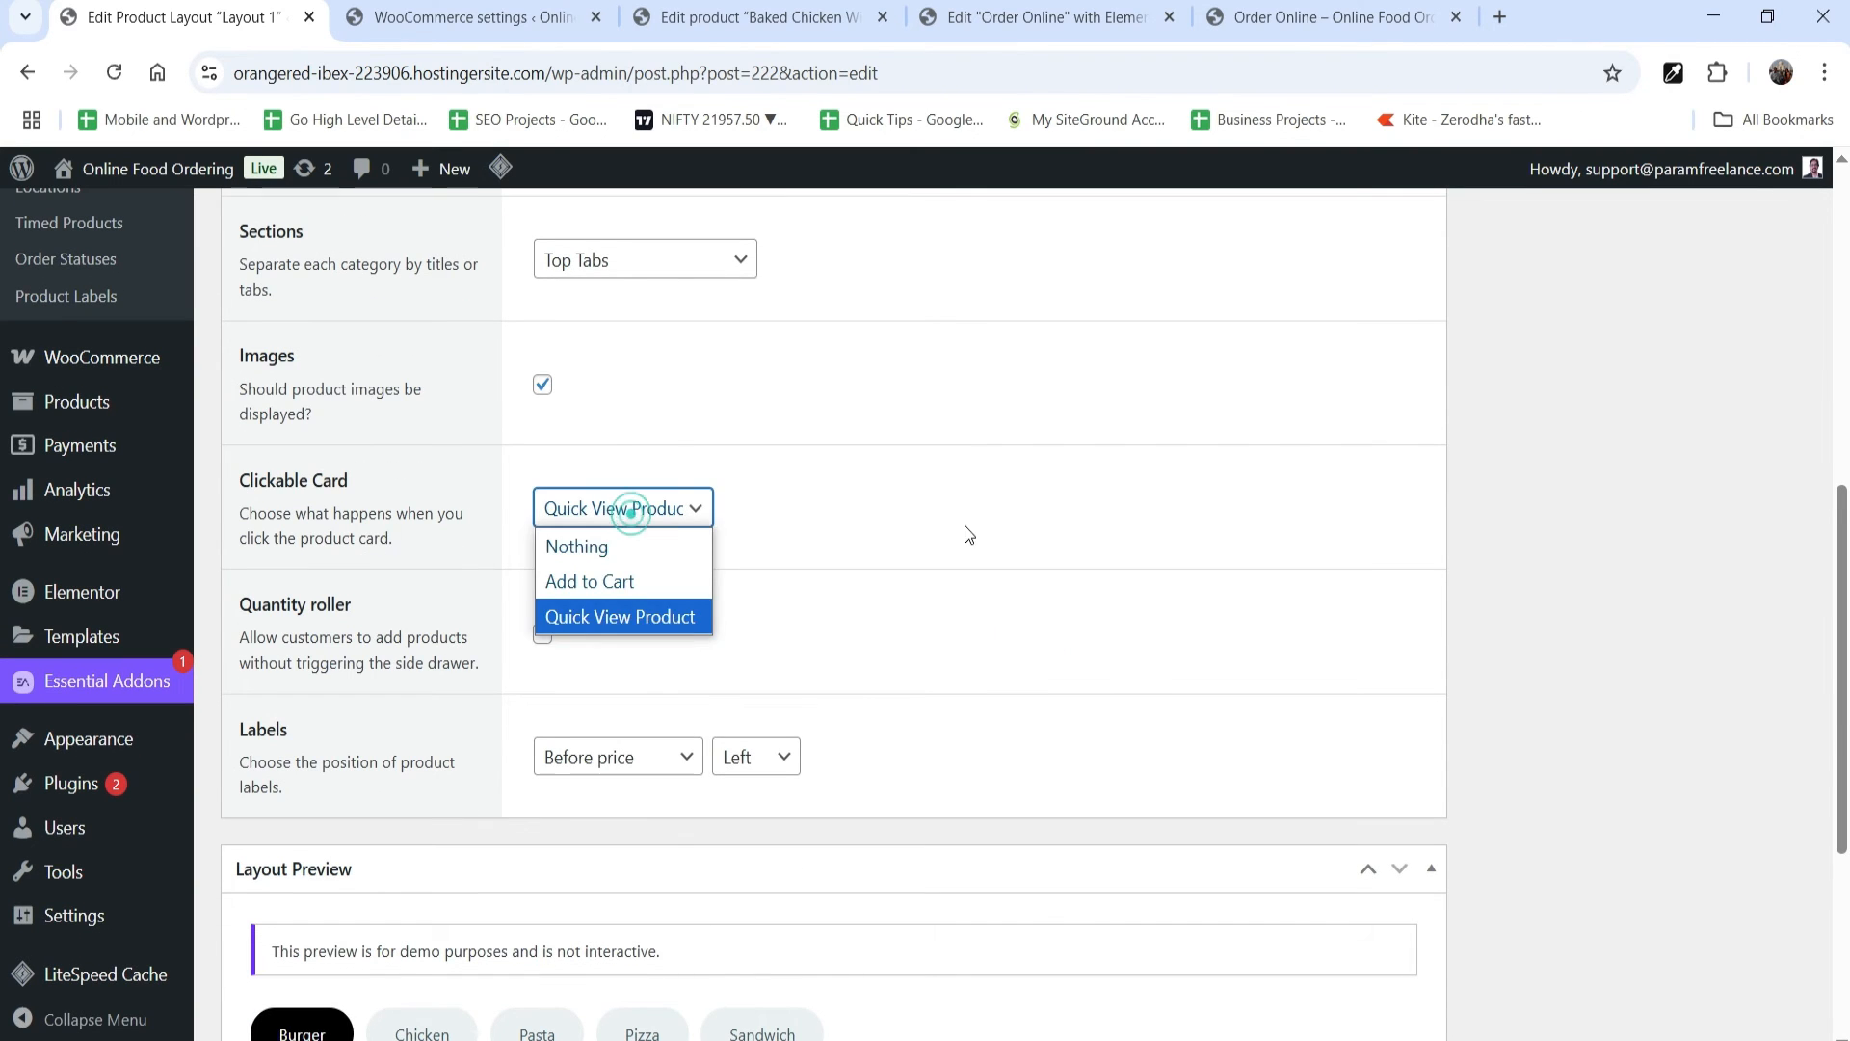
click(967, 521)
scroll(360, 696, down, 1)
scroll(549, 506, down, 5)
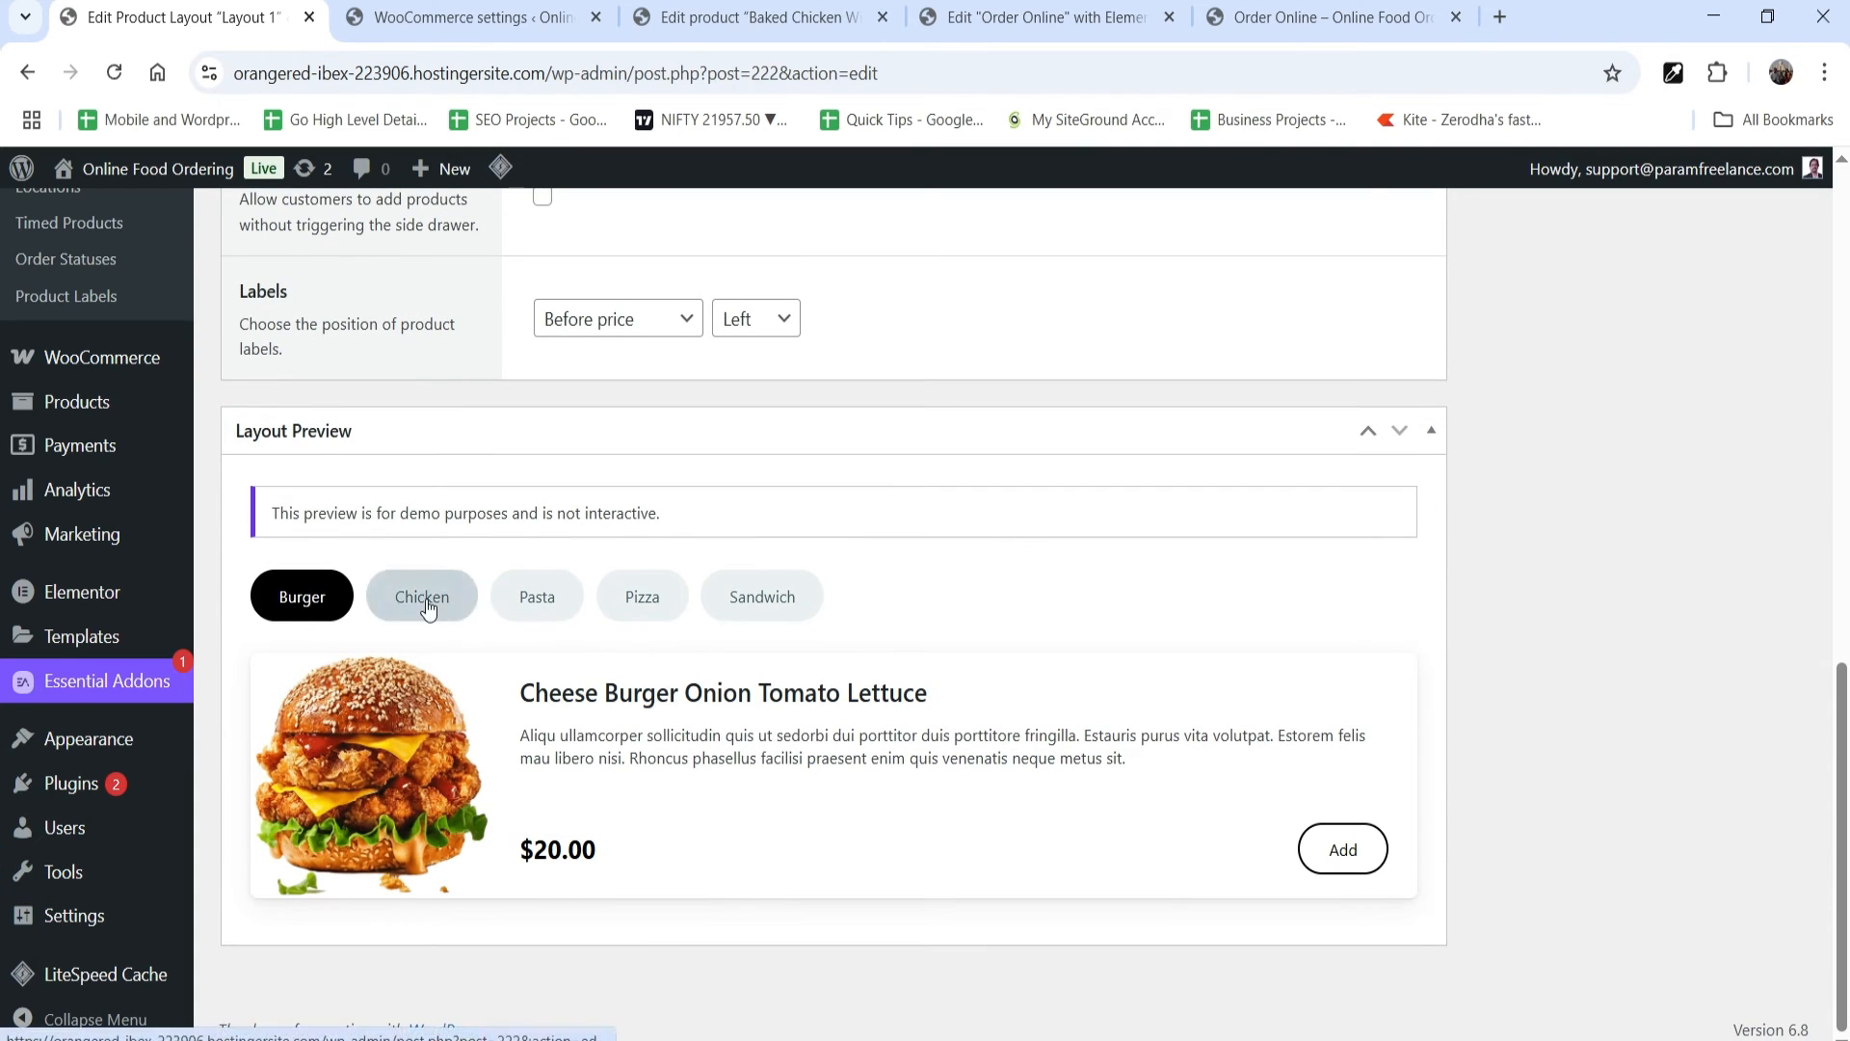
click(424, 599)
Step: Set Layout 1's Sections option to Main Category Titles Only
scroll(655, 569, up, 4)
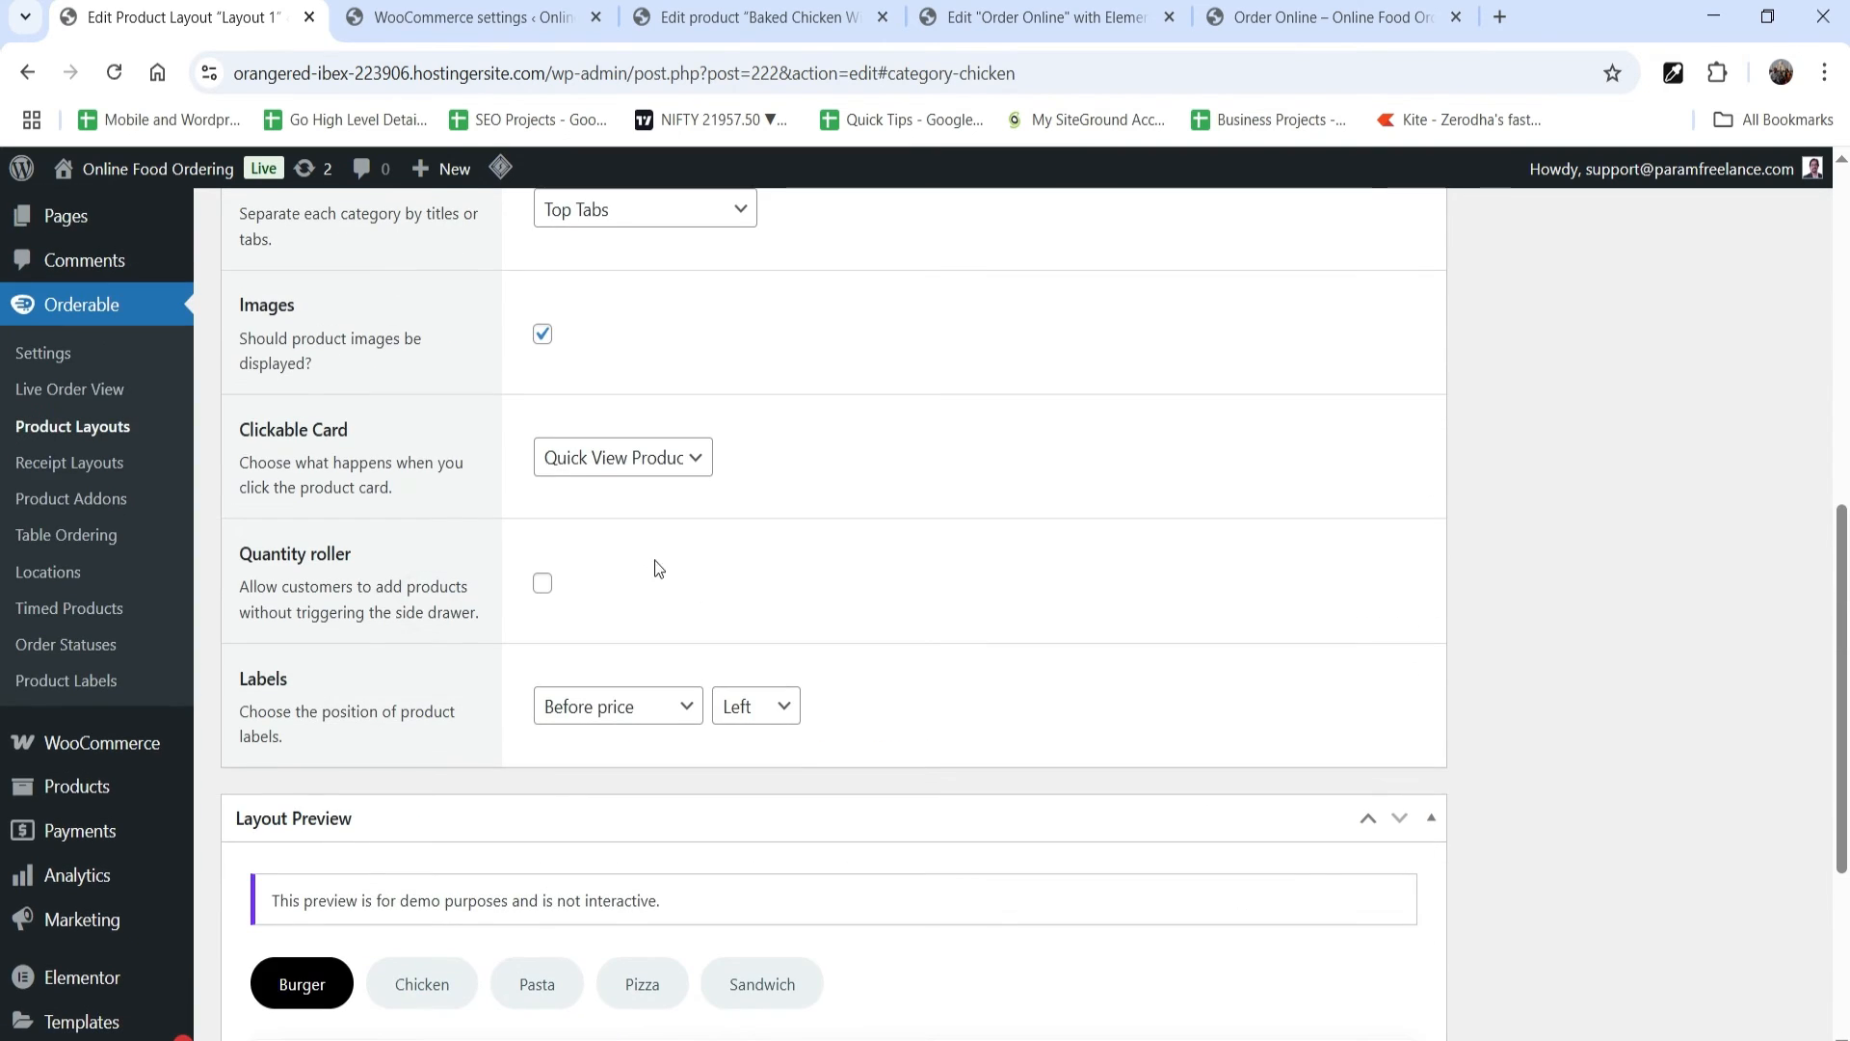
click(632, 224)
click(611, 415)
scroll(1436, 627, down, 4)
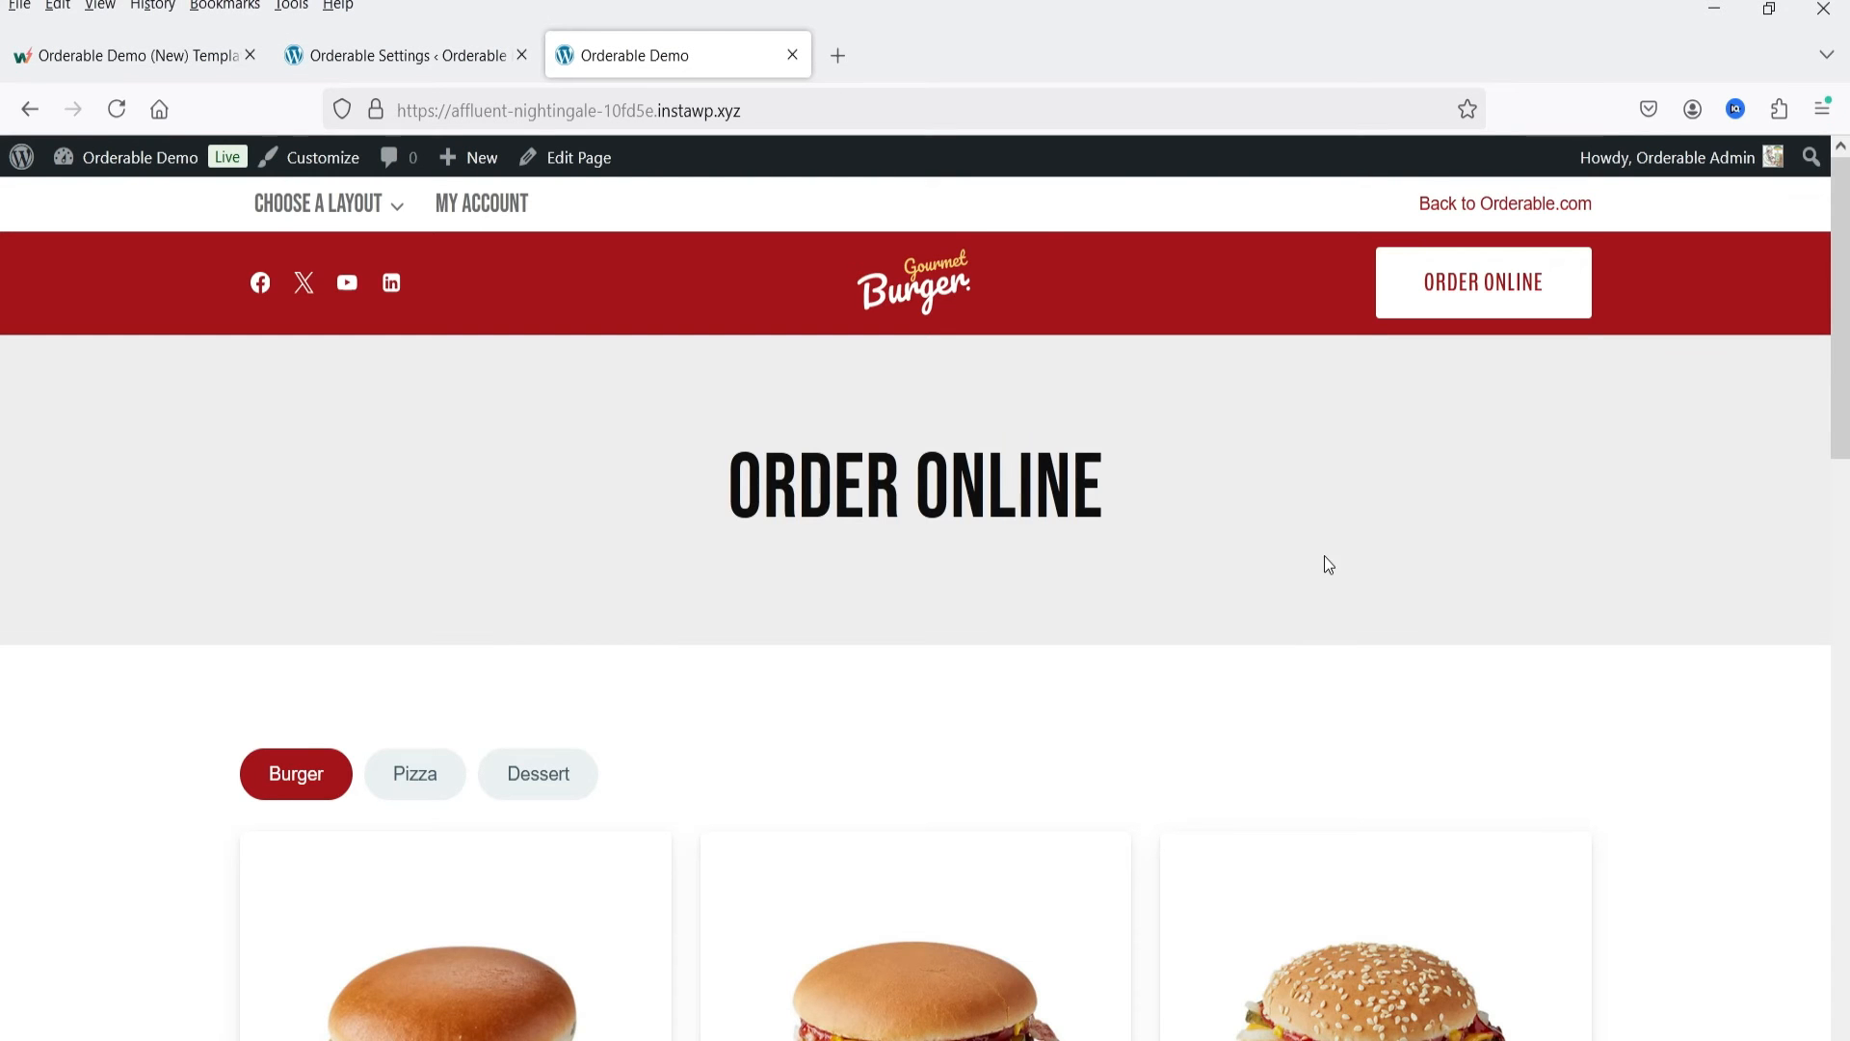
Step: Look over the burger product cards and category tabs on the Orderable Demo storefront
scroll(1493, 544, down, 4)
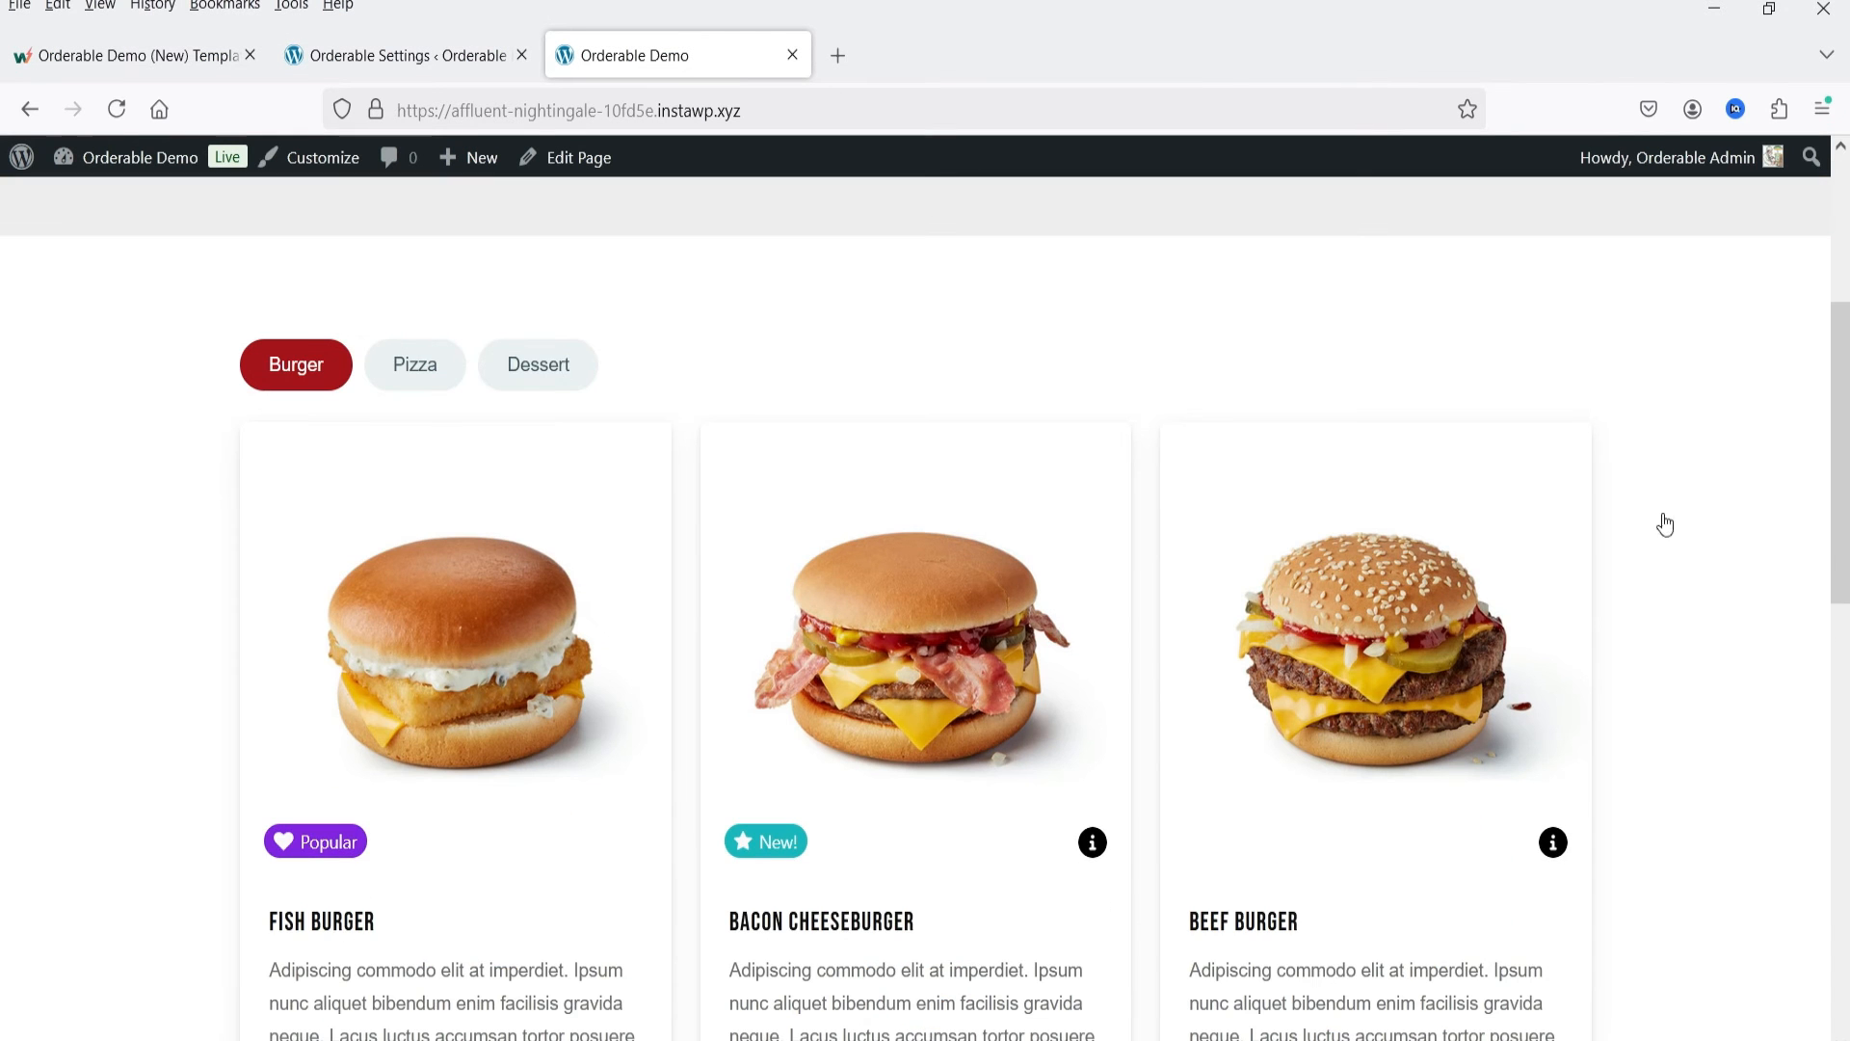
scroll(1780, 512, down, 8)
scroll(1749, 569, up, 7)
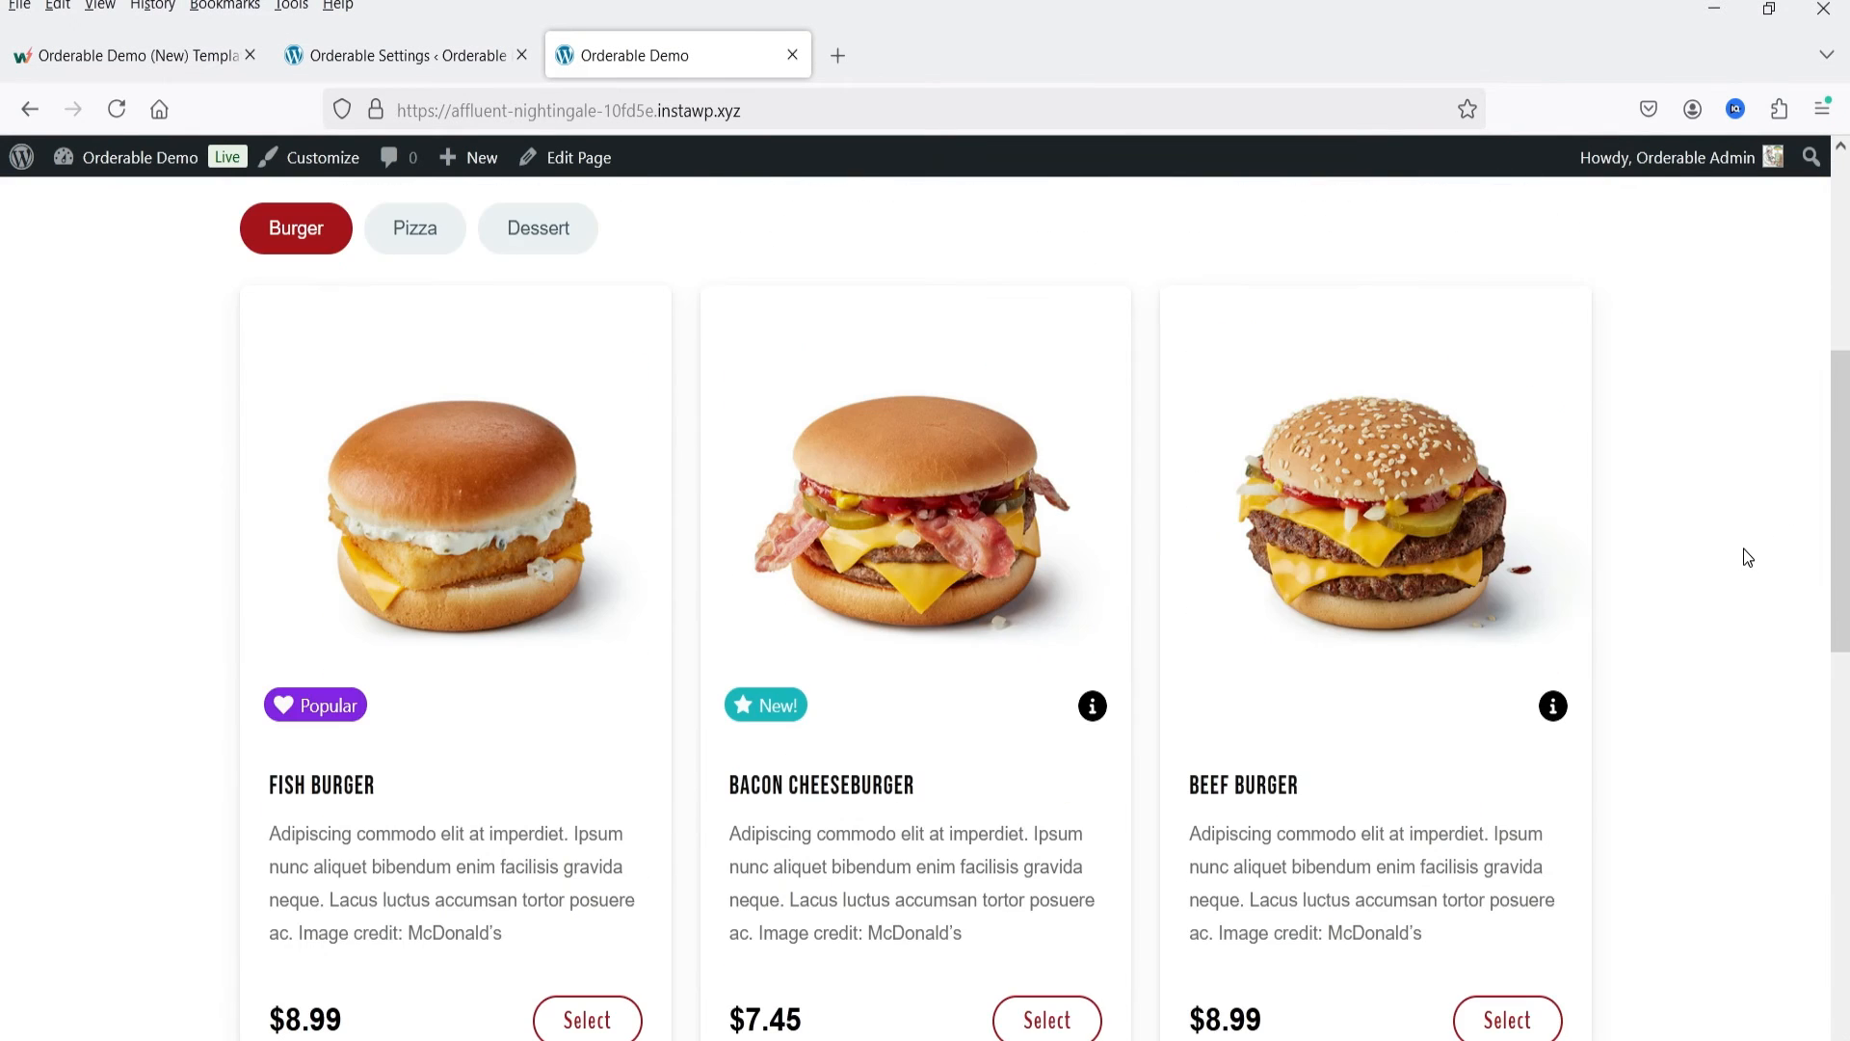
Step: Open the Burger Toppings product addon for editing in the Orderable Demo admin
click(390, 60)
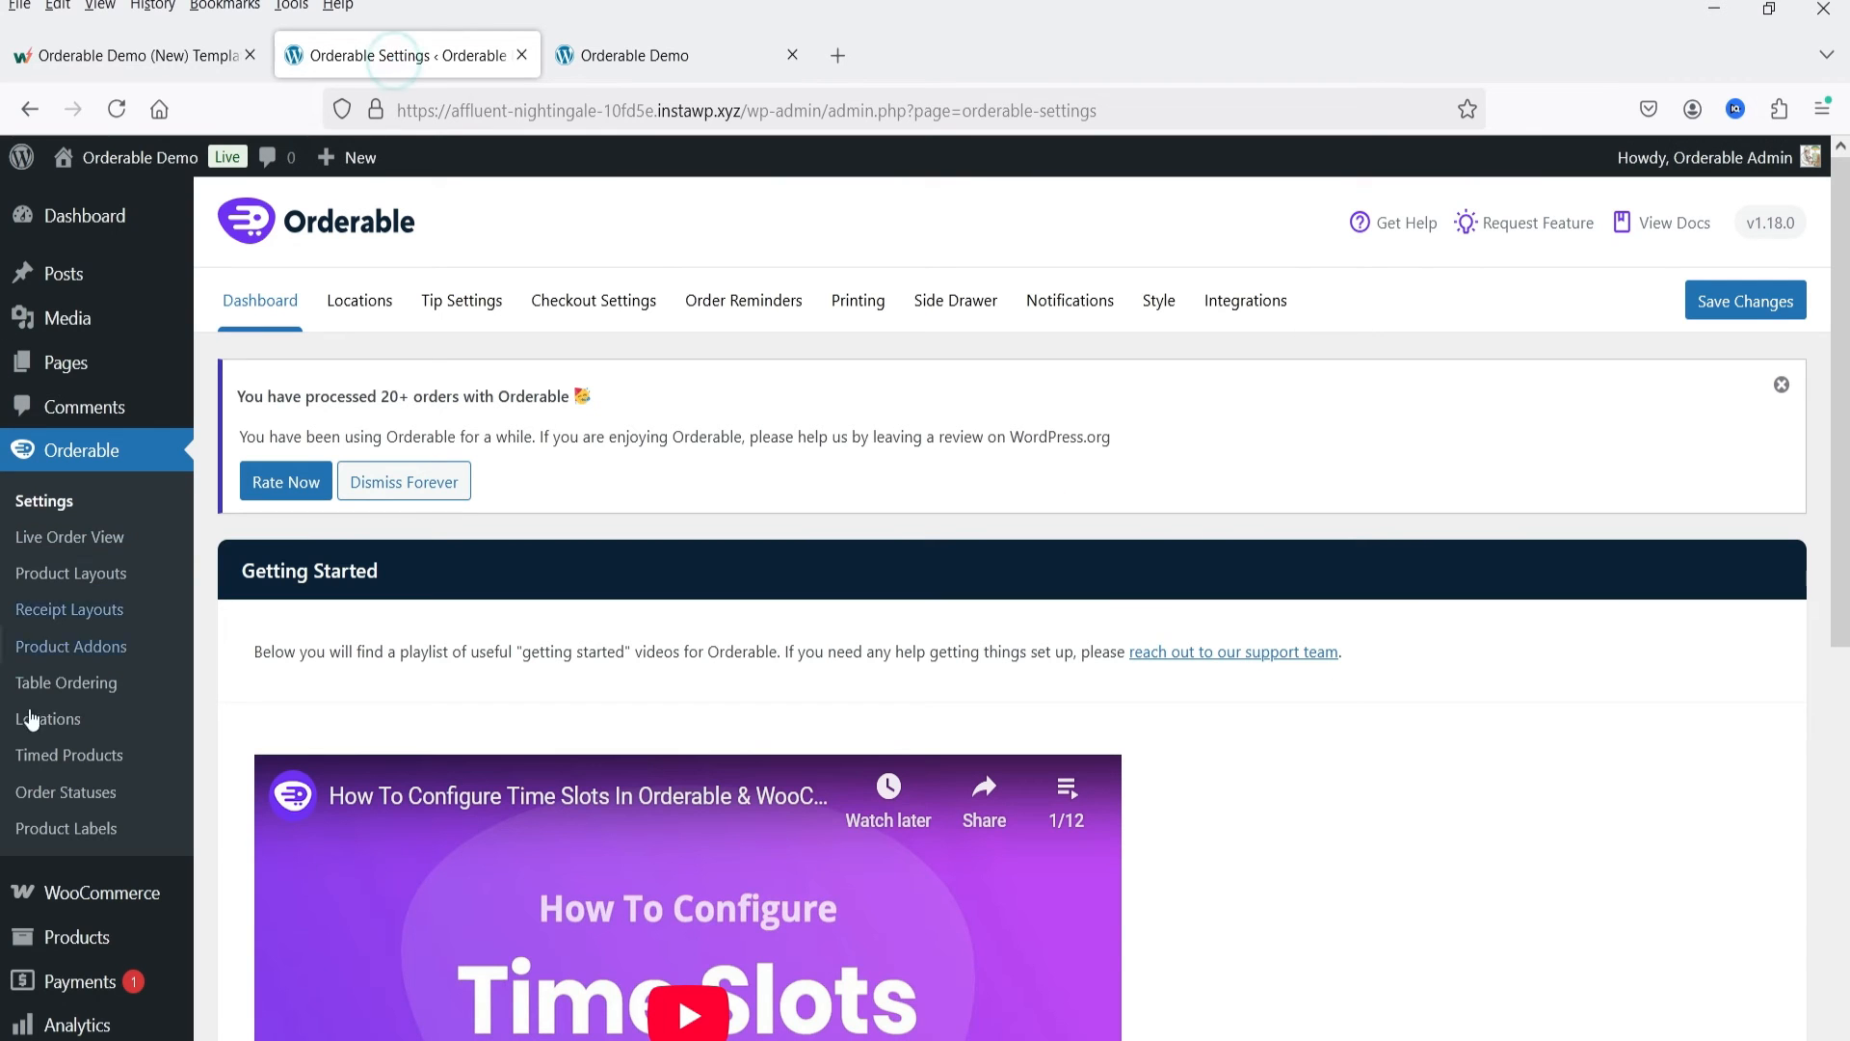
click(79, 646)
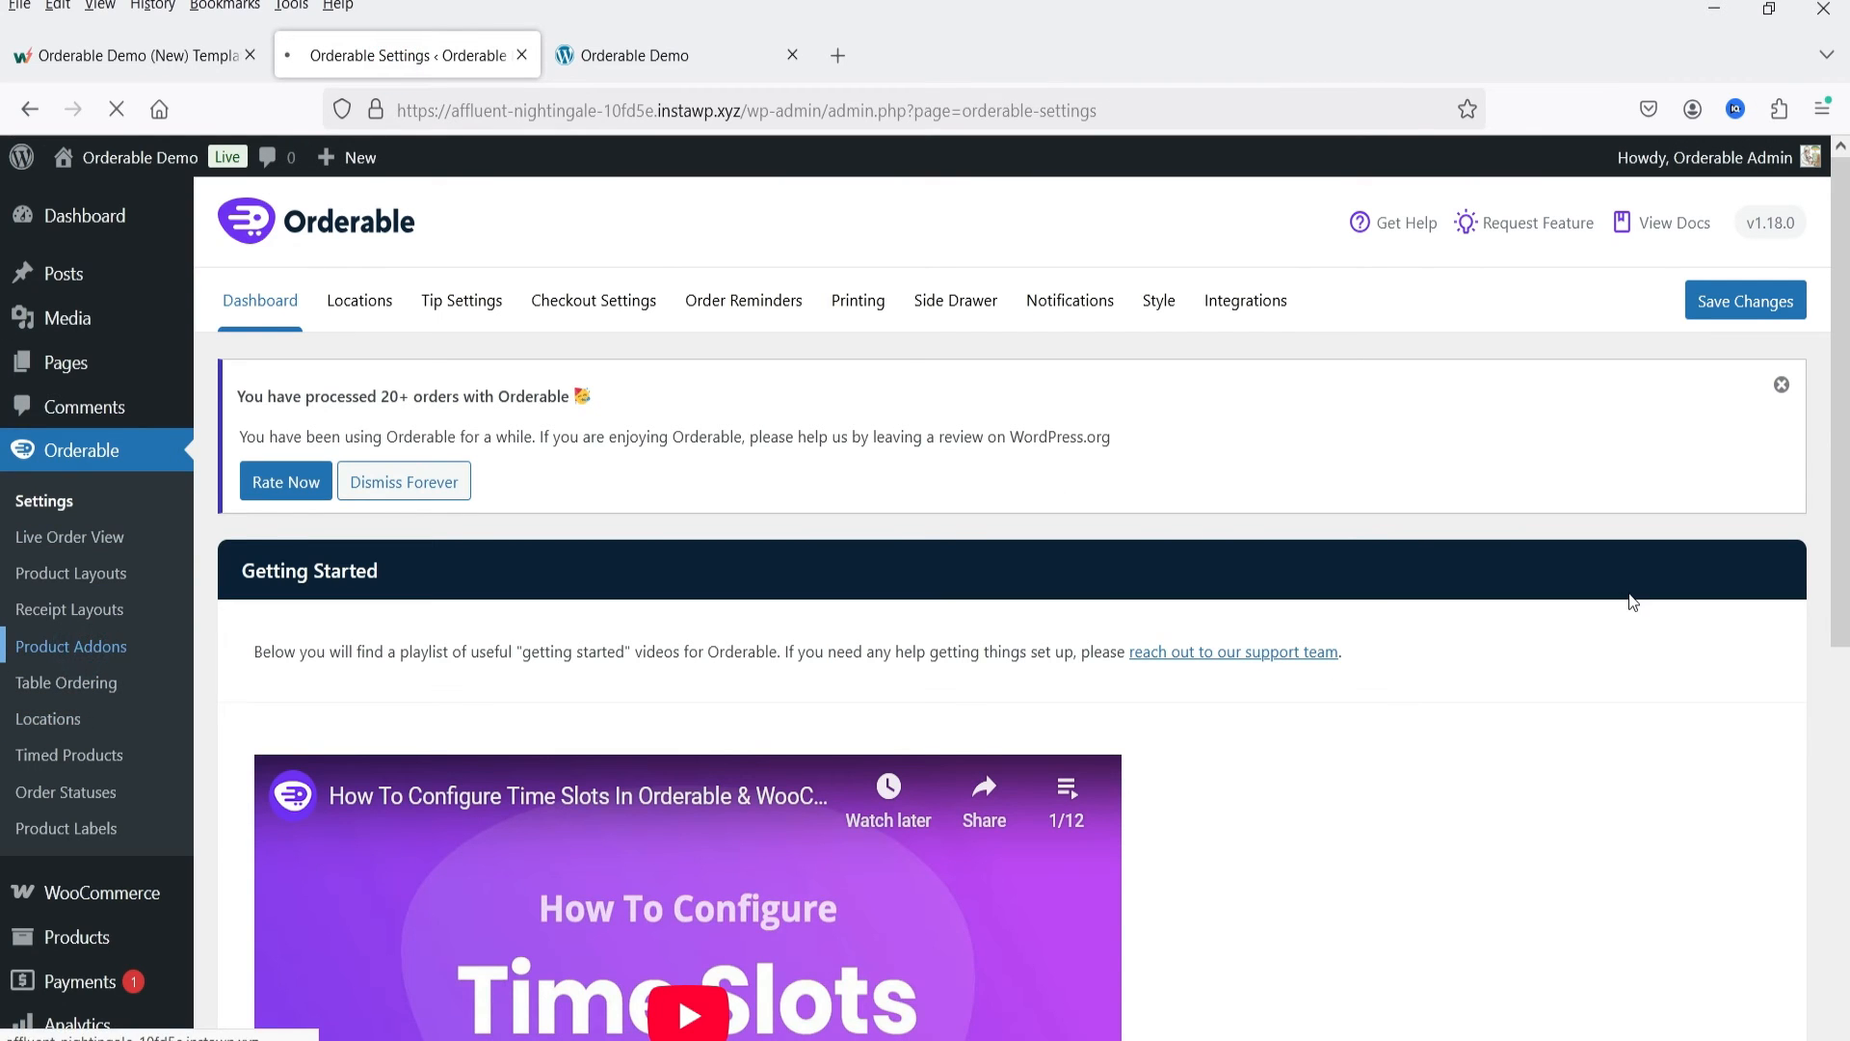
scroll(491, 424, down, 3)
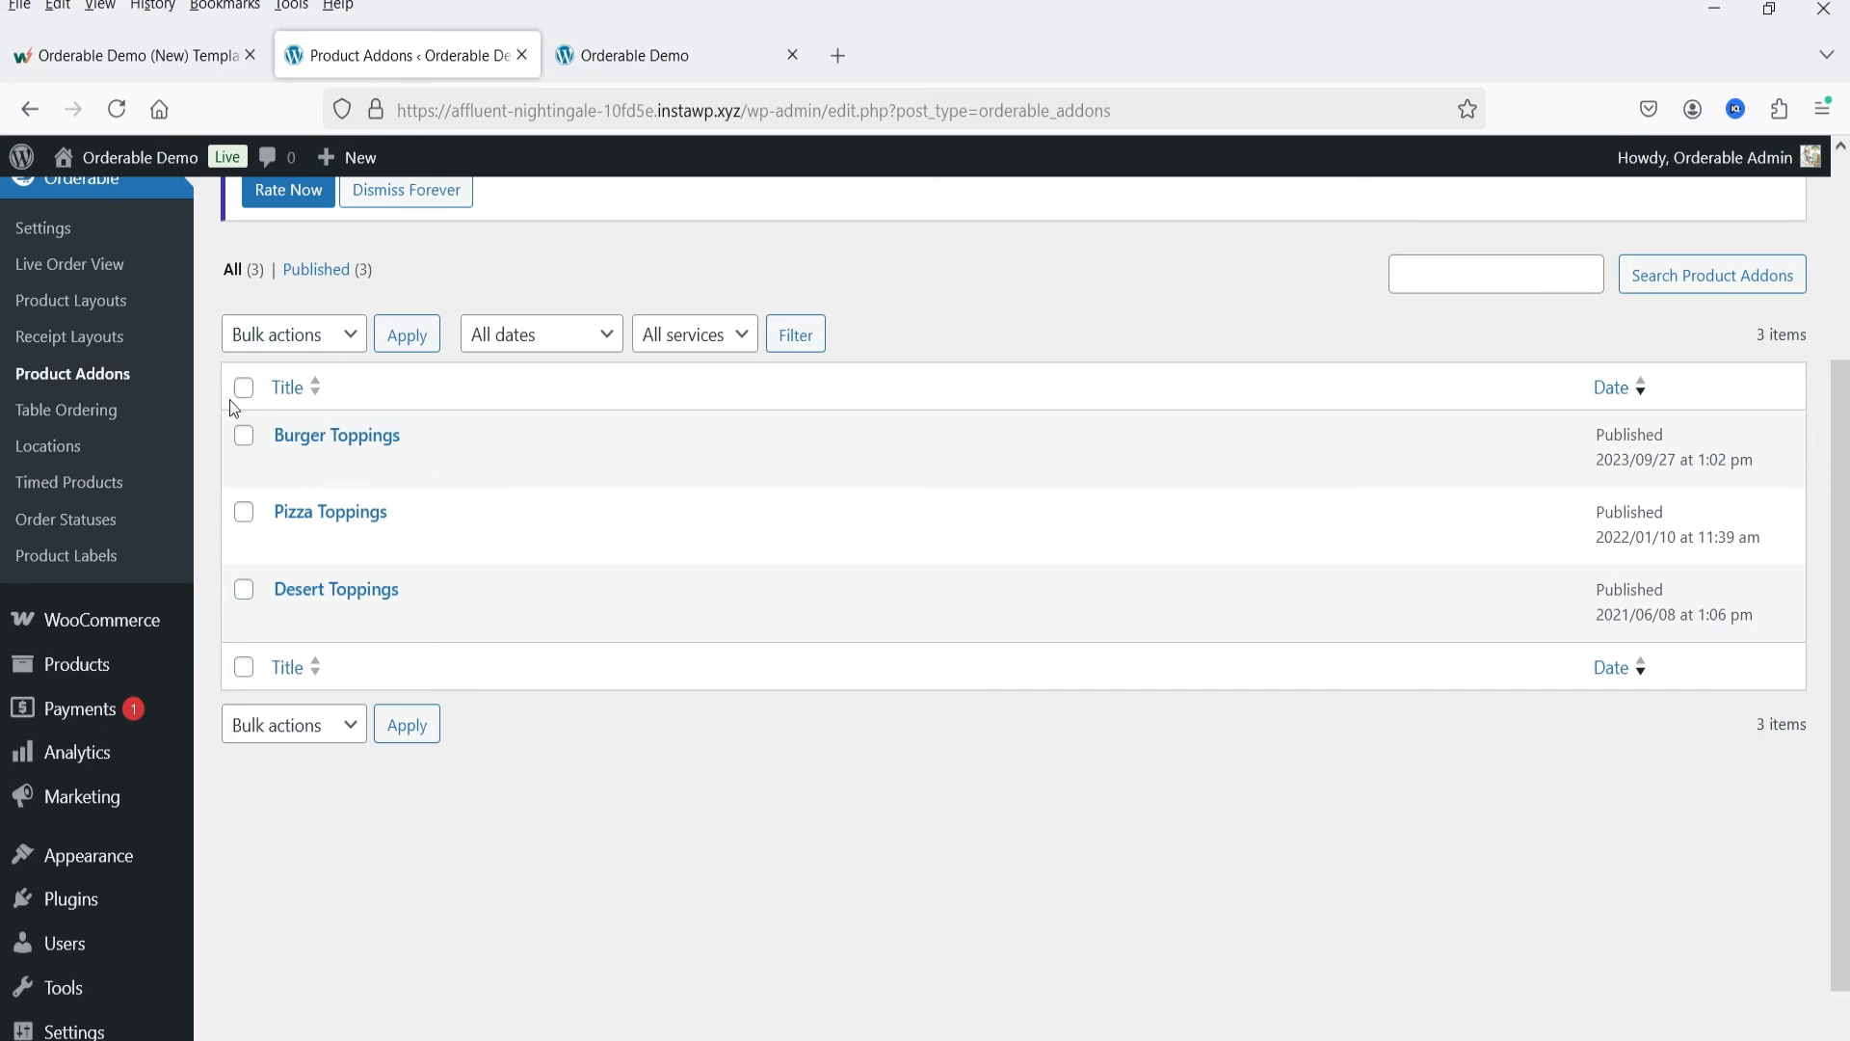
click(286, 466)
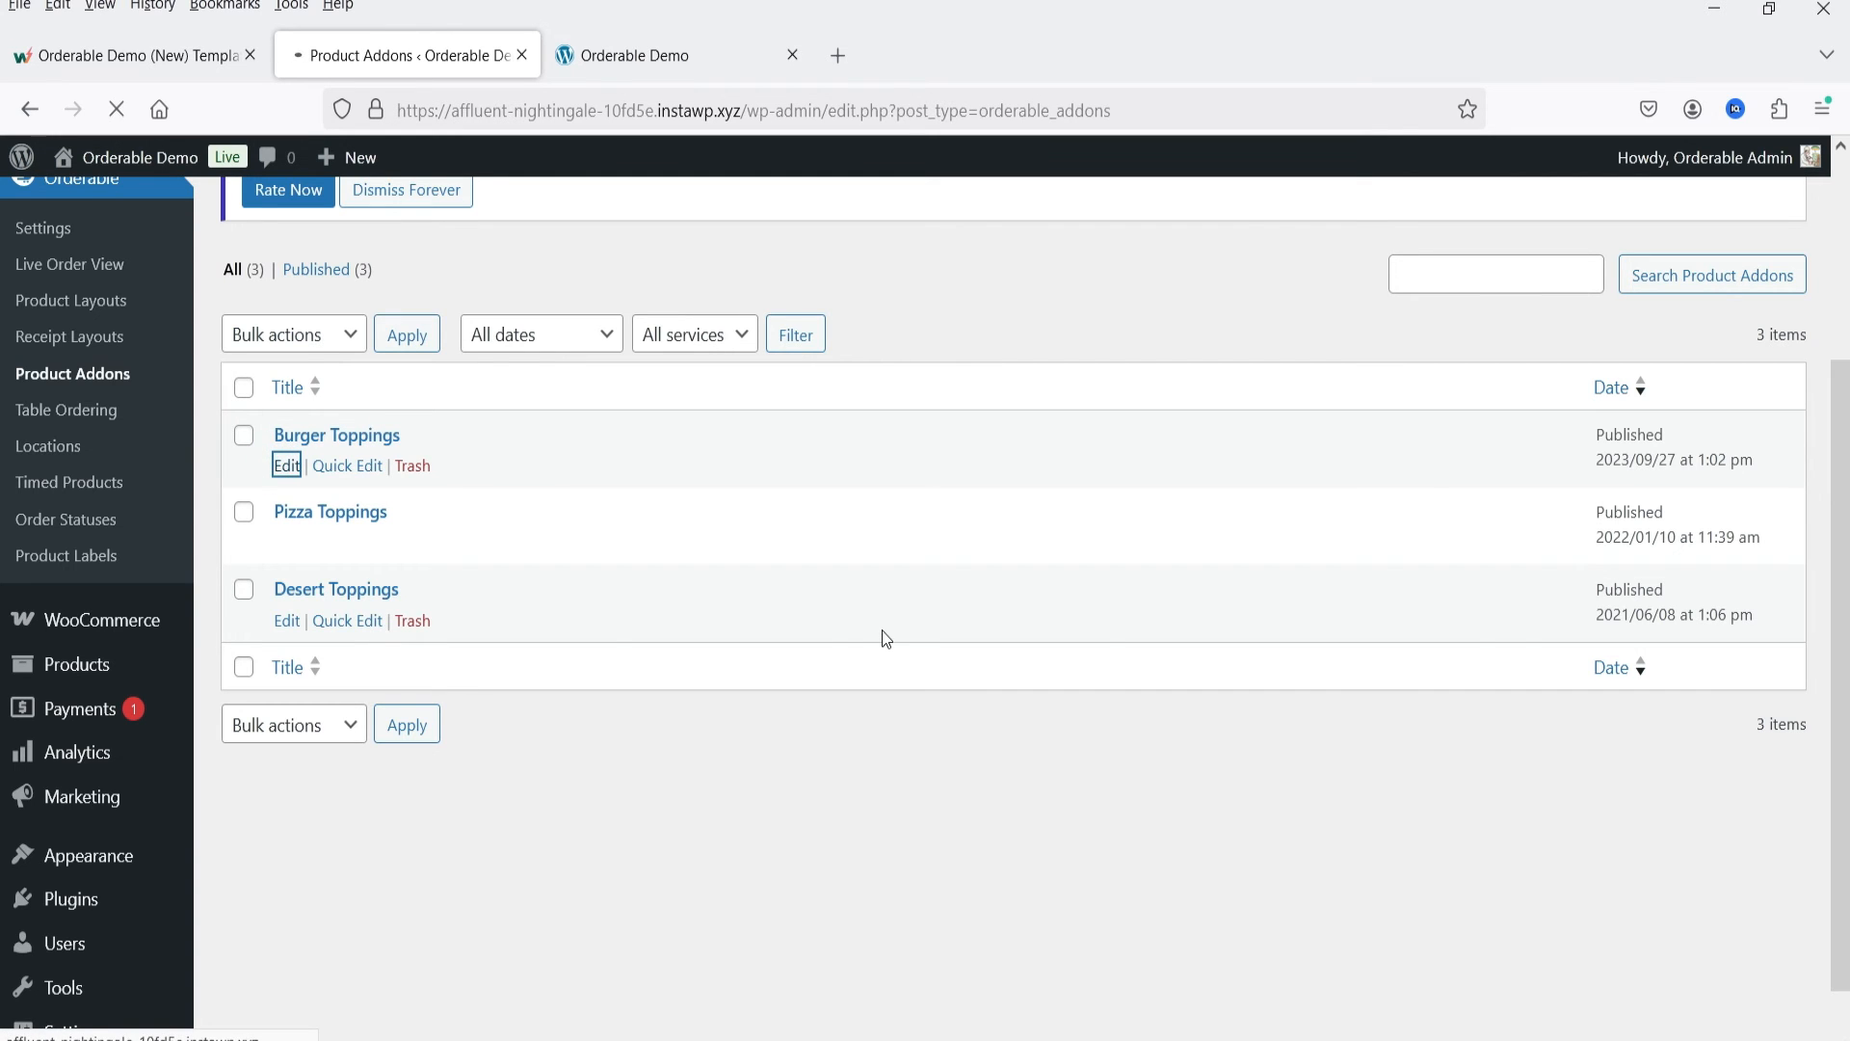
Step: Expand the Cheese field of Burger Toppings and examine its type, option labels, images and prices
scroll(910, 495, down, 2)
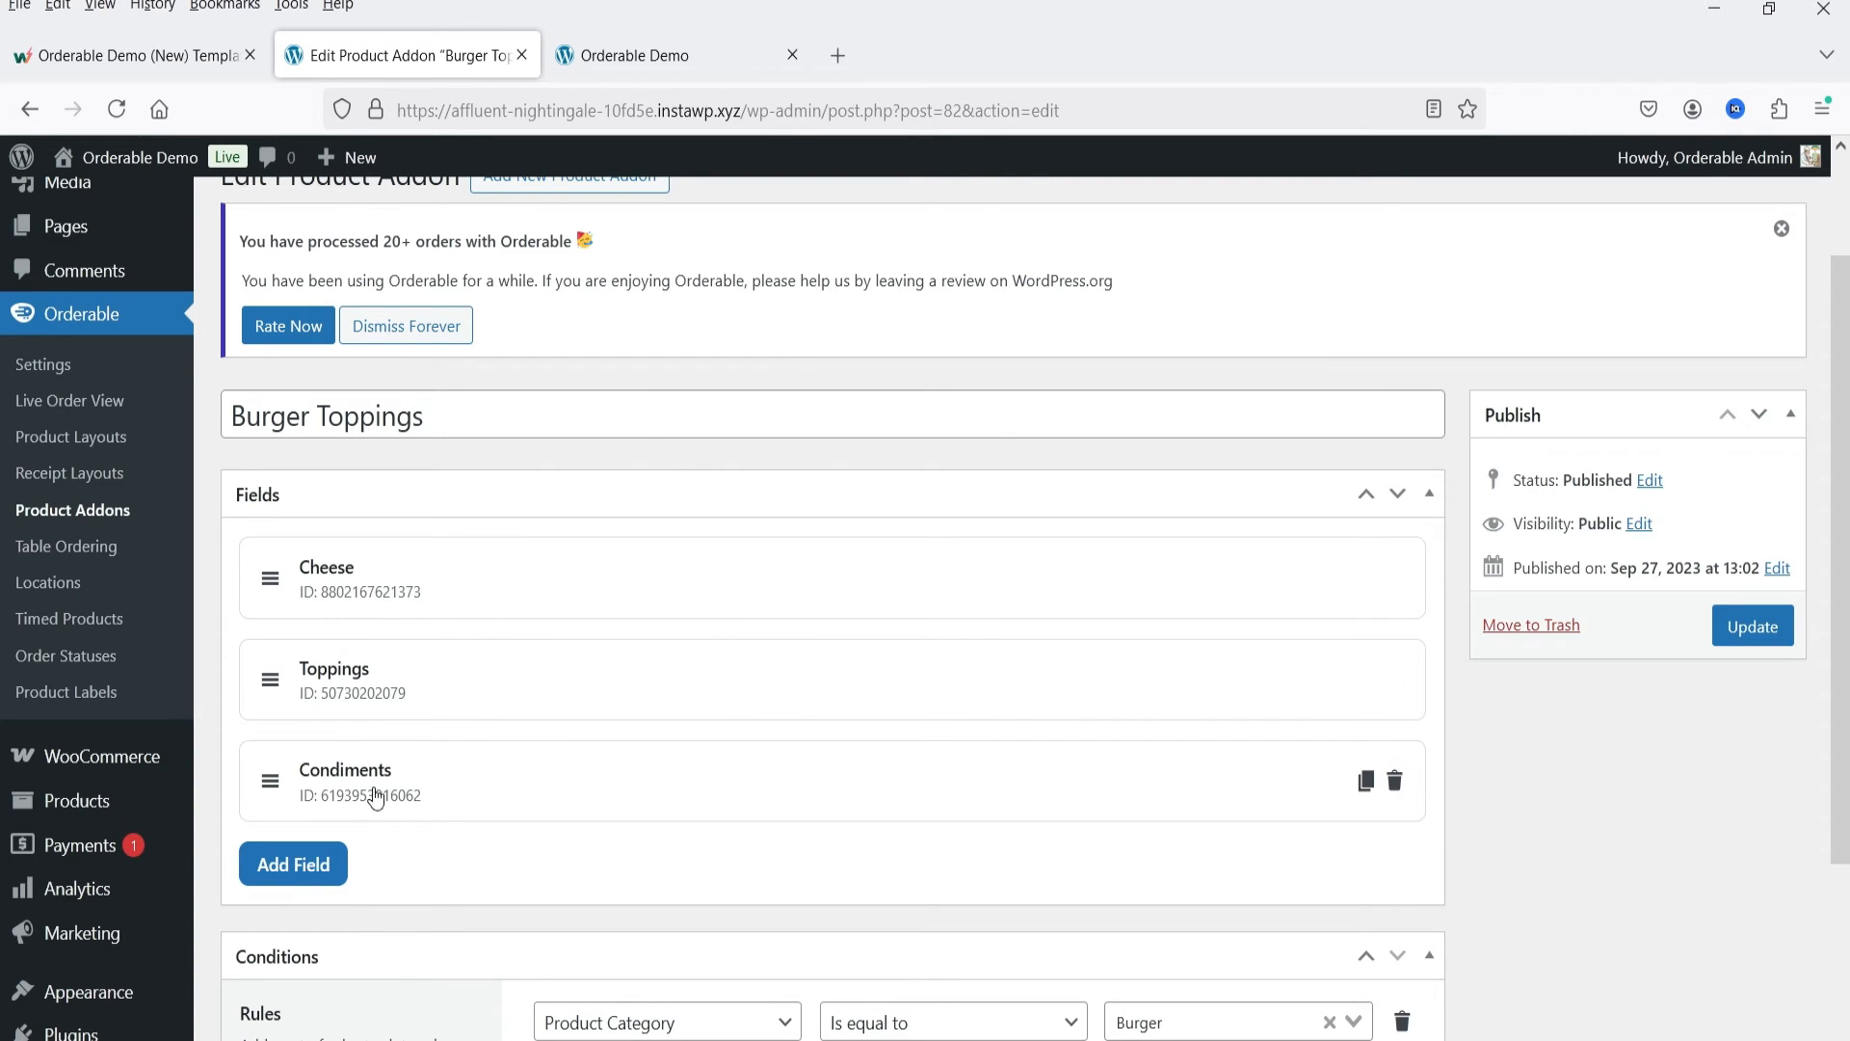
click(512, 590)
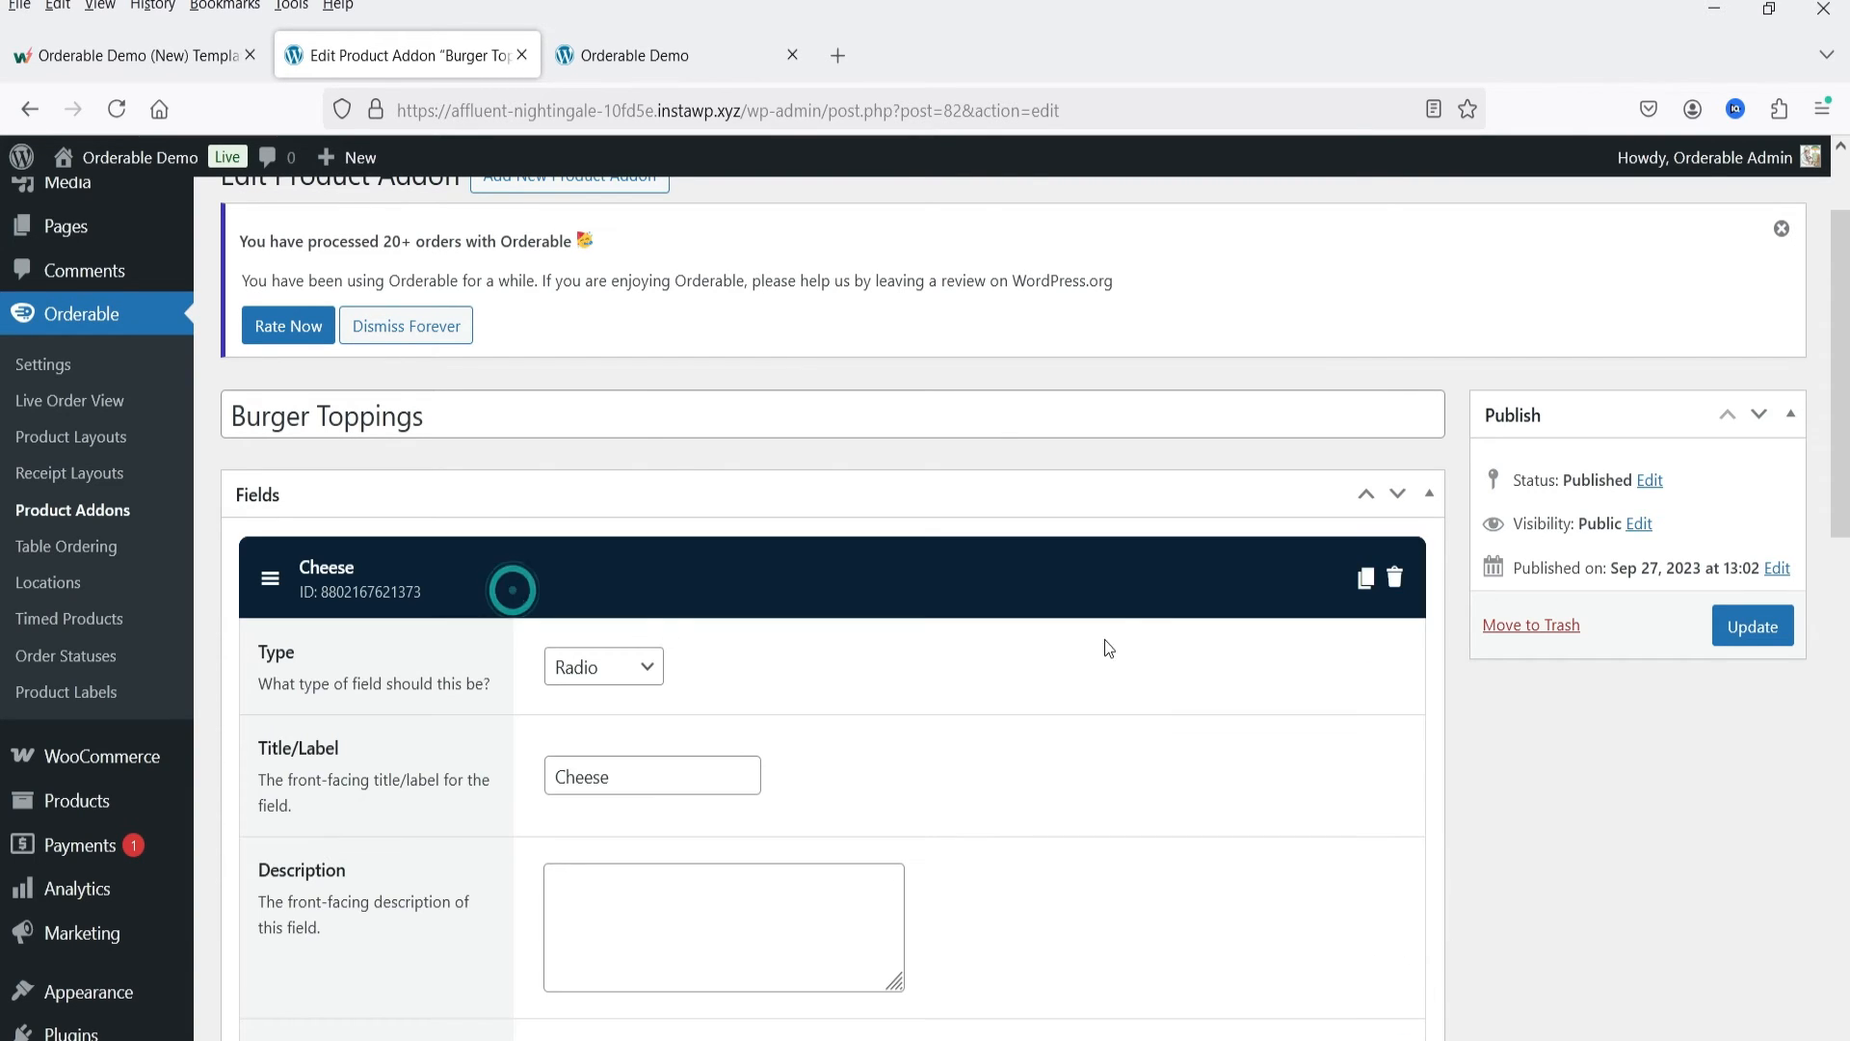
scroll(1109, 647, down, 7)
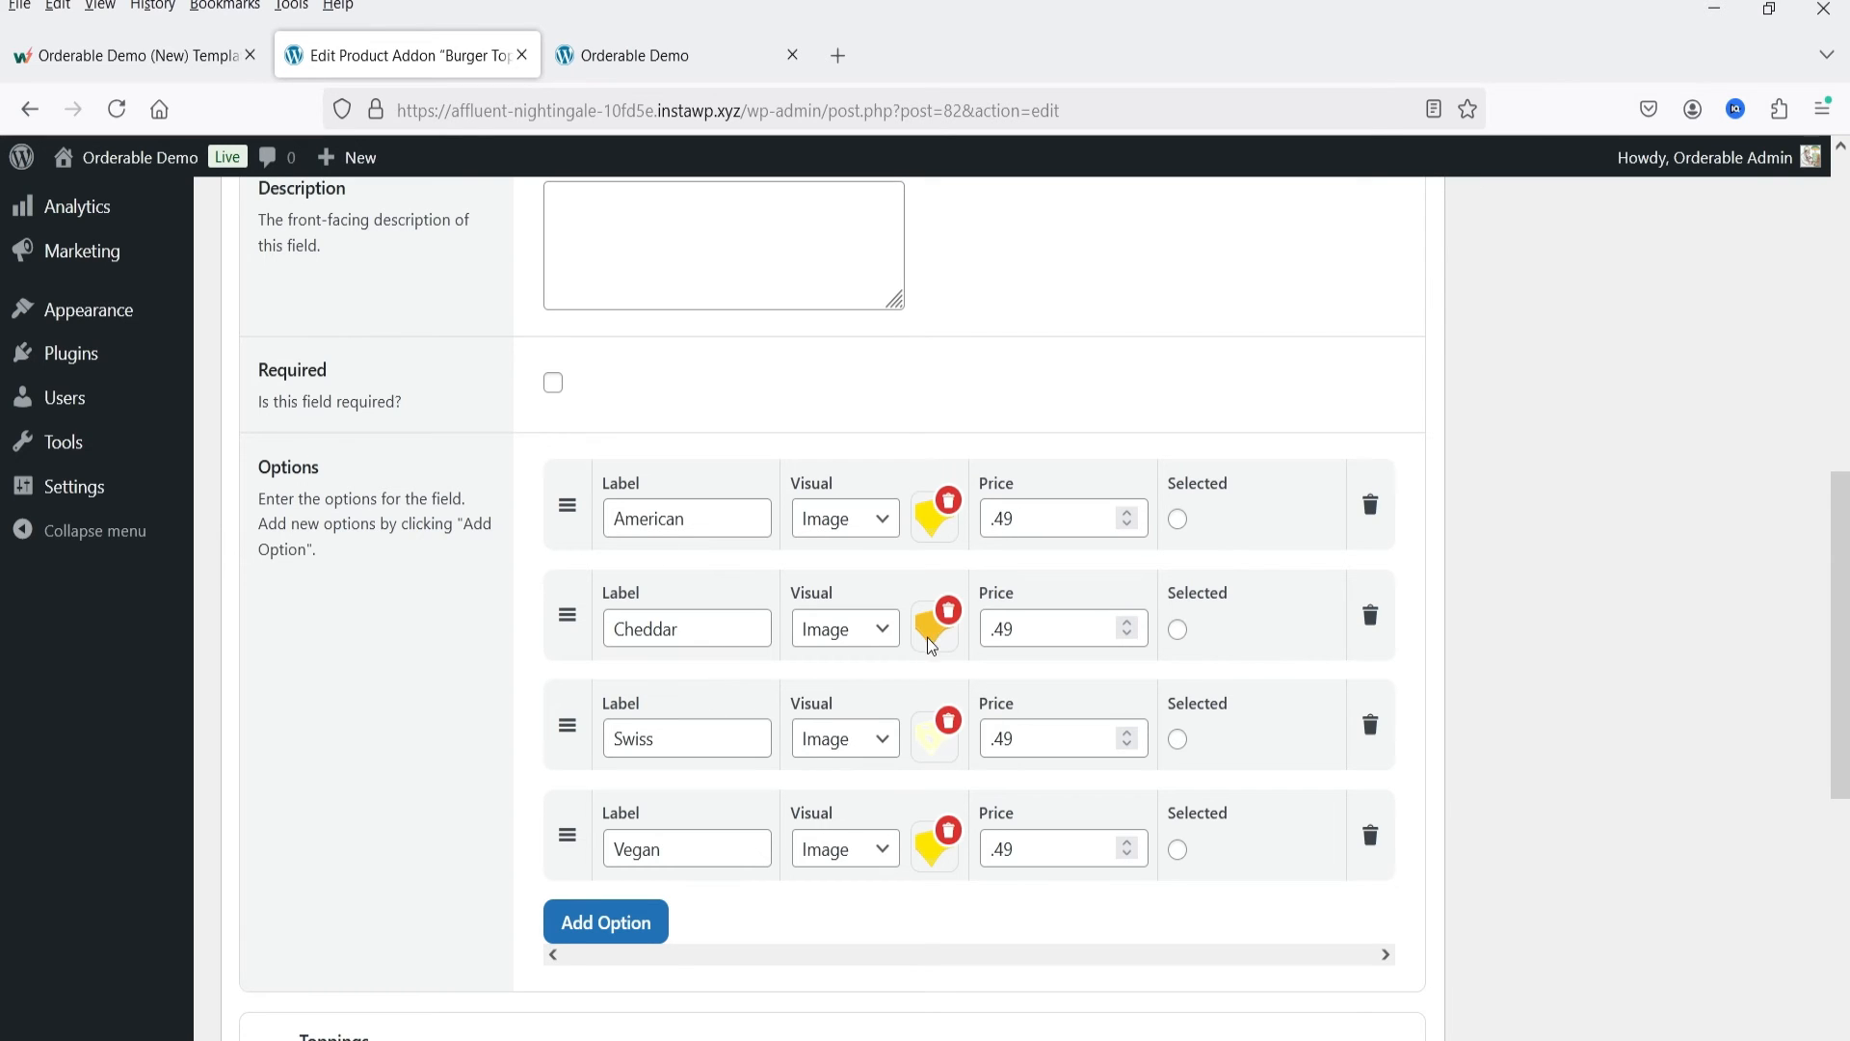
double_click(1035, 628)
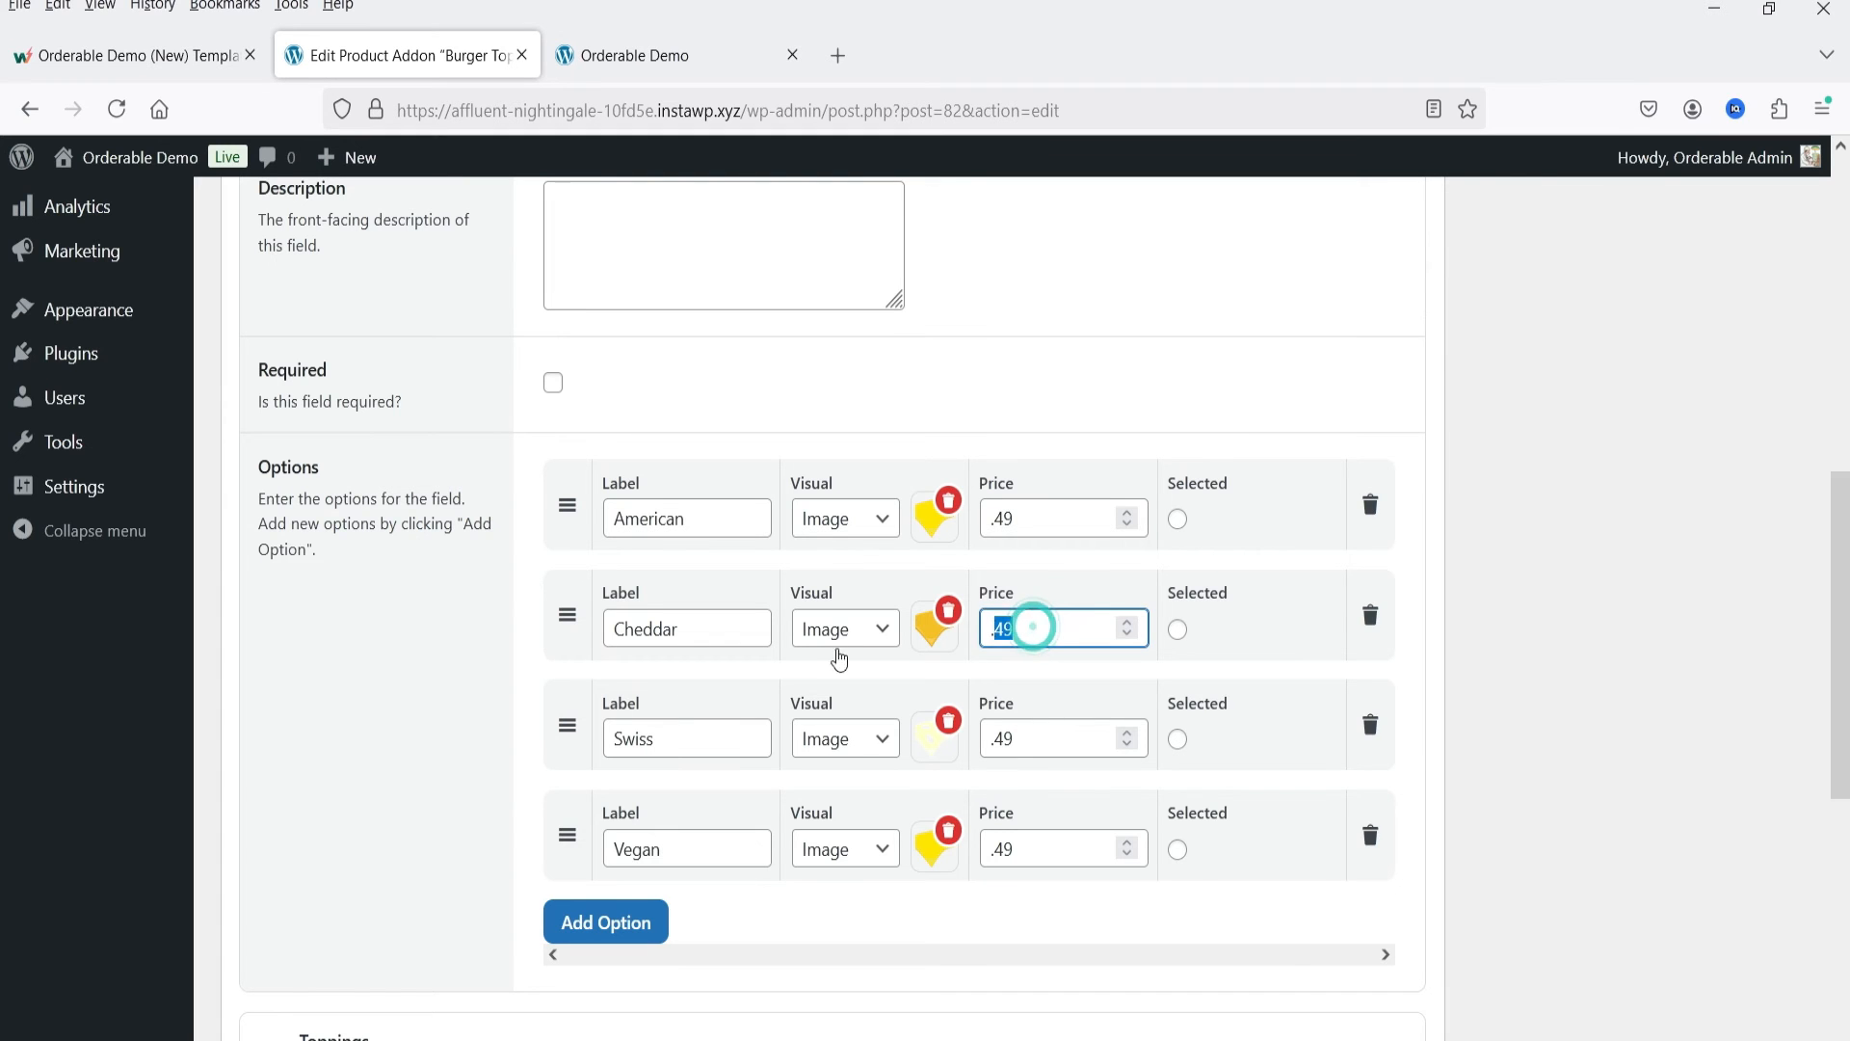
click(327, 739)
scroll(782, 683, down, 3)
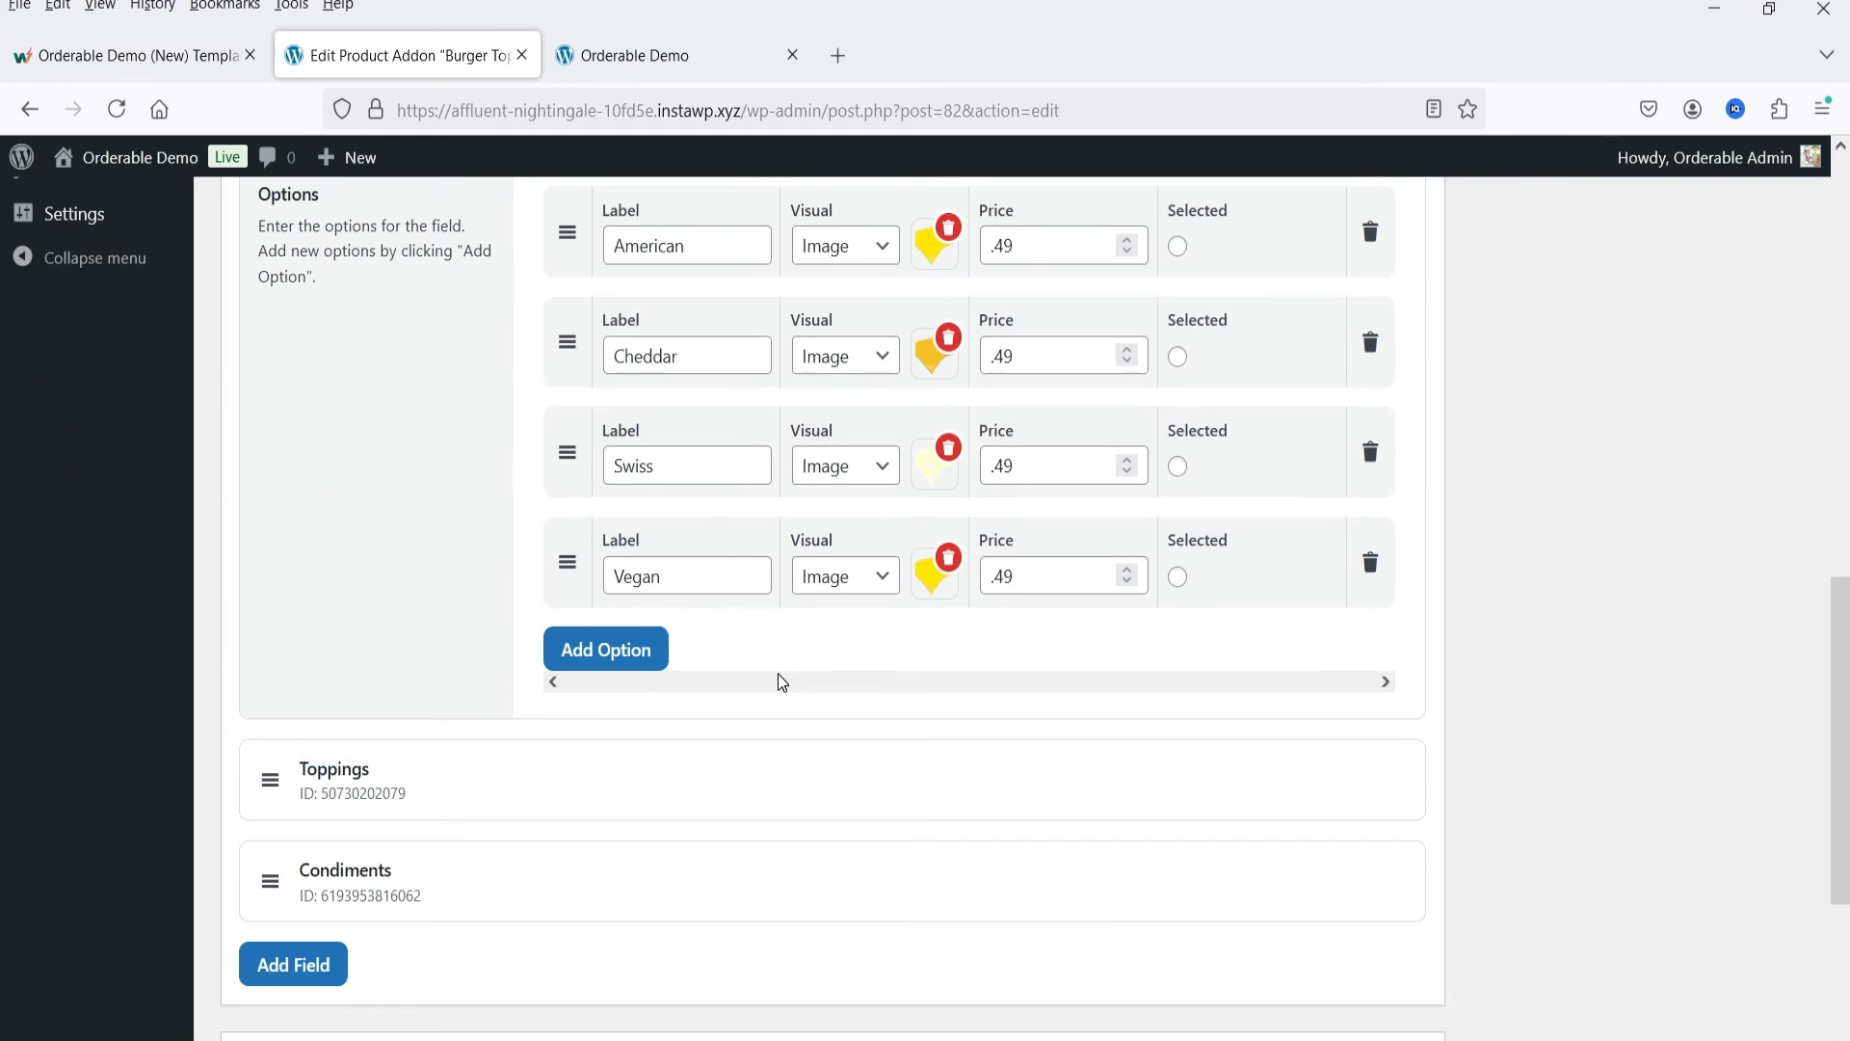
scroll(871, 739, up, 2)
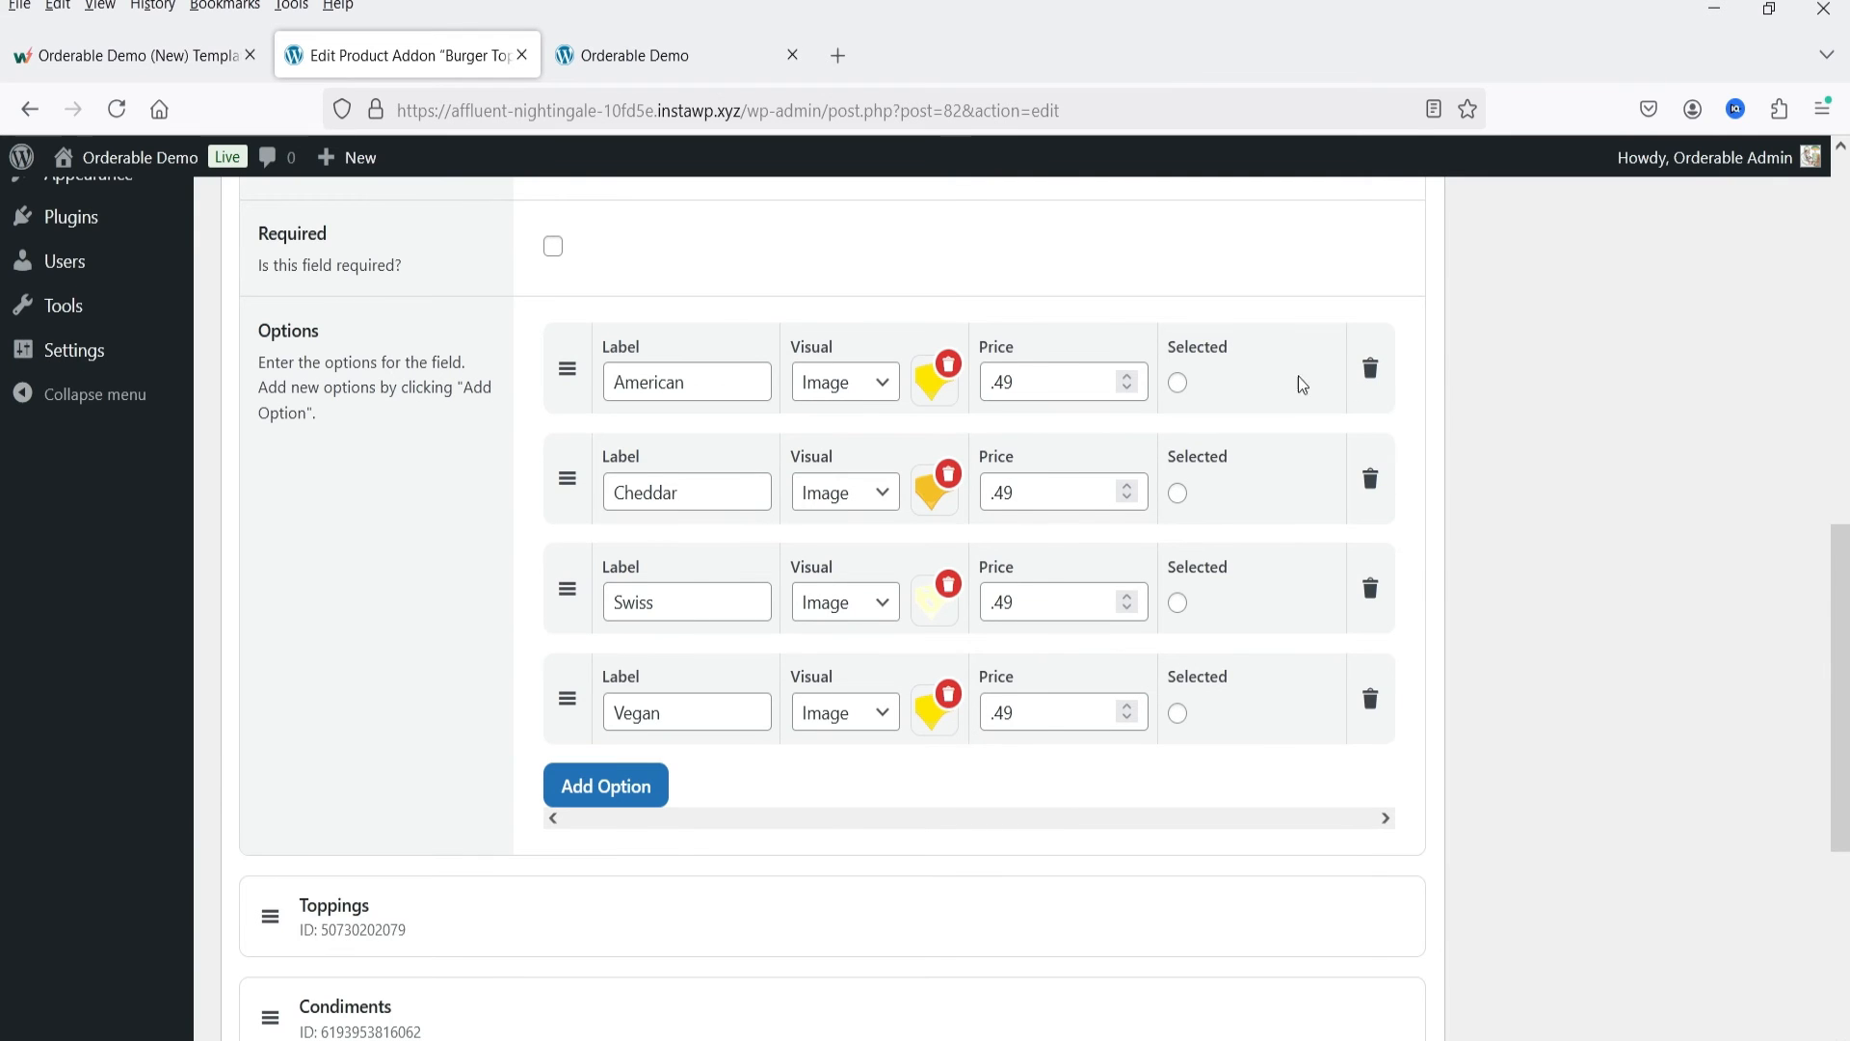
Step: Expand the Toppings field and examine its options, prices and preselected choices
scroll(1789, 624, down, 2)
click(489, 815)
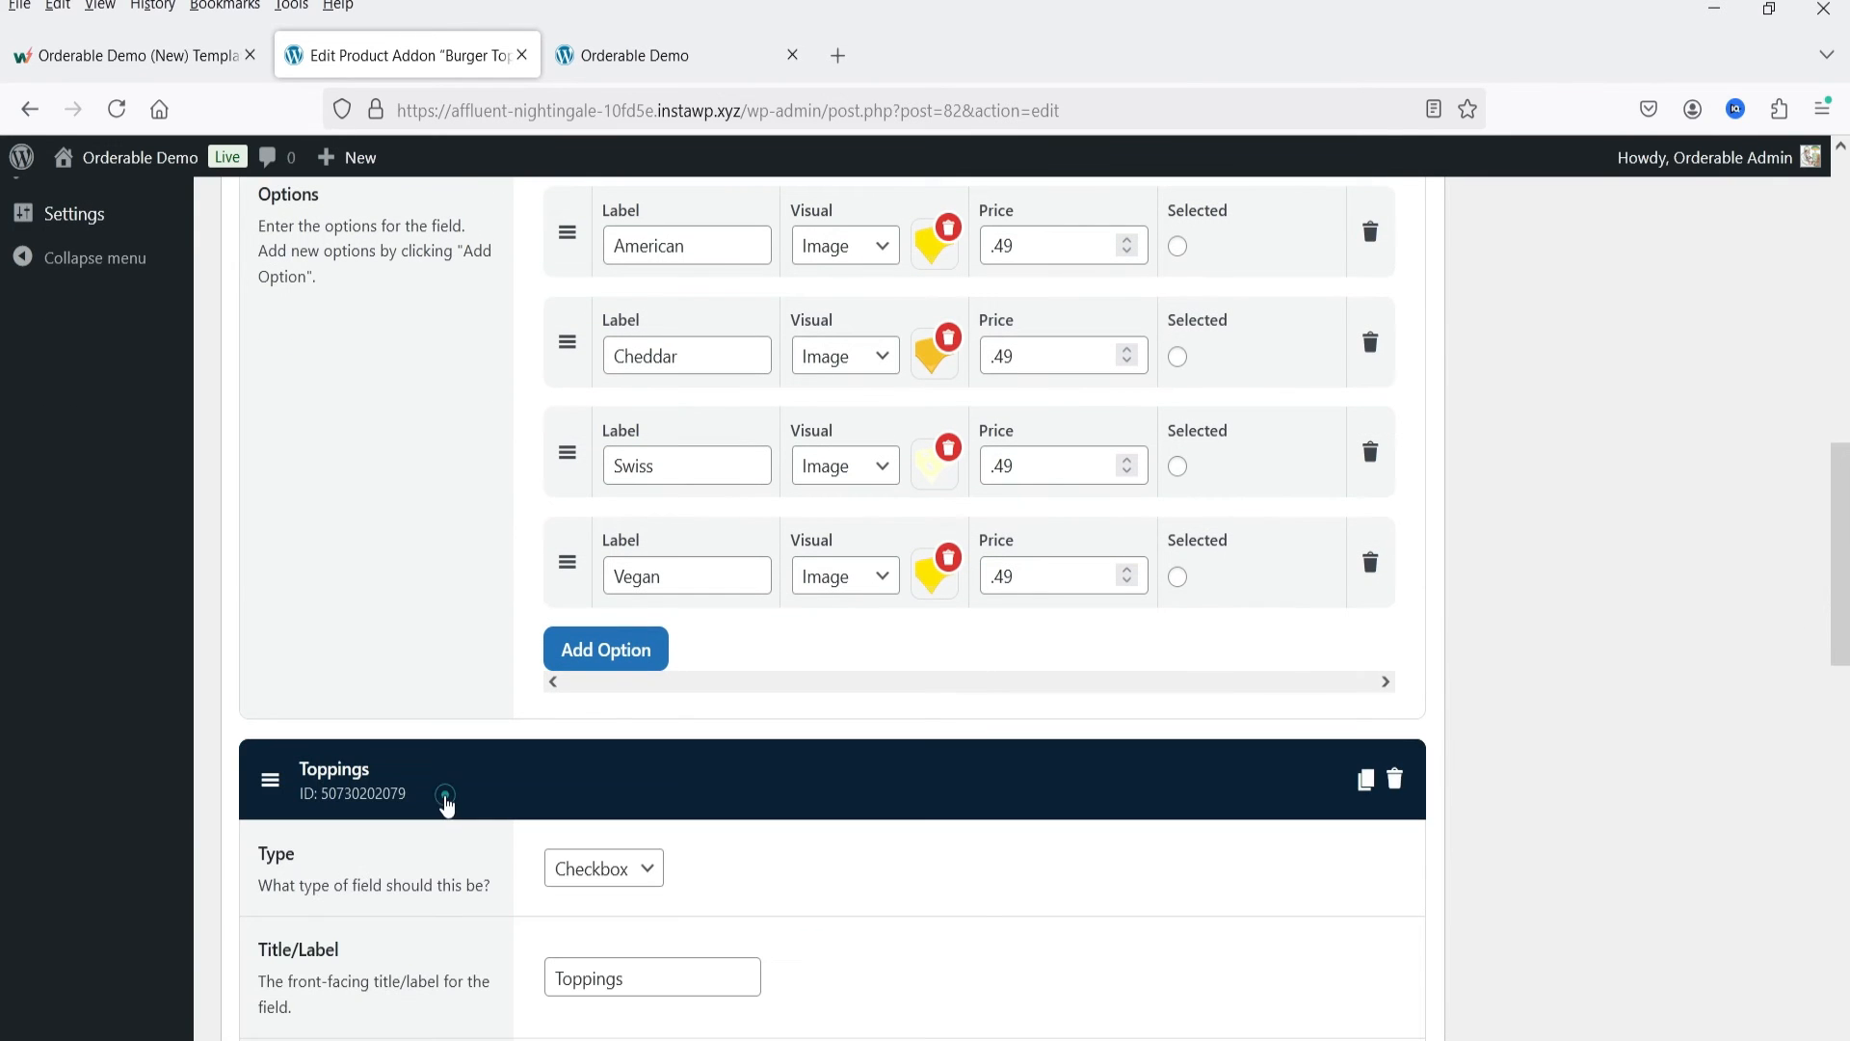
scroll(349, 644, down, 5)
scroll(359, 646, down, 10)
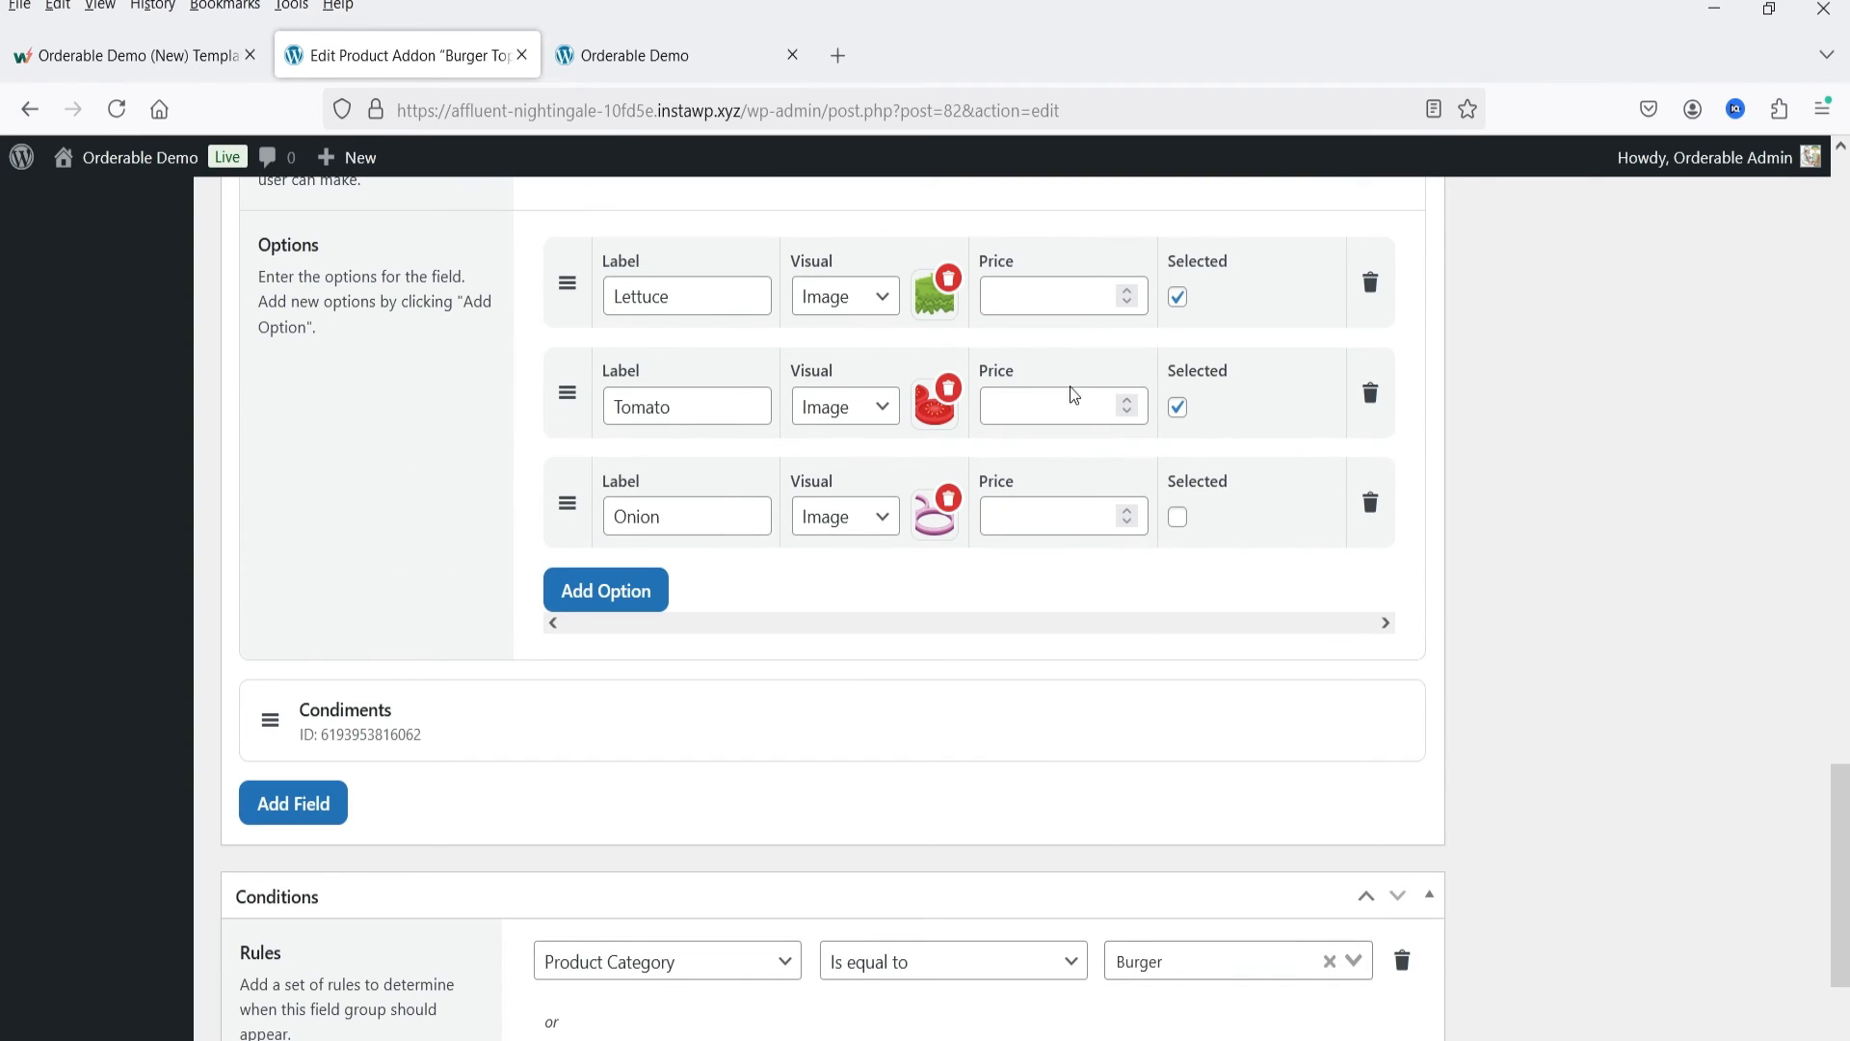
Step: Expand the Condiments field, examine its options and show the Visual choices for Ketchup
scroll(1642, 454, down, 2)
click(434, 564)
scroll(490, 522, down, 7)
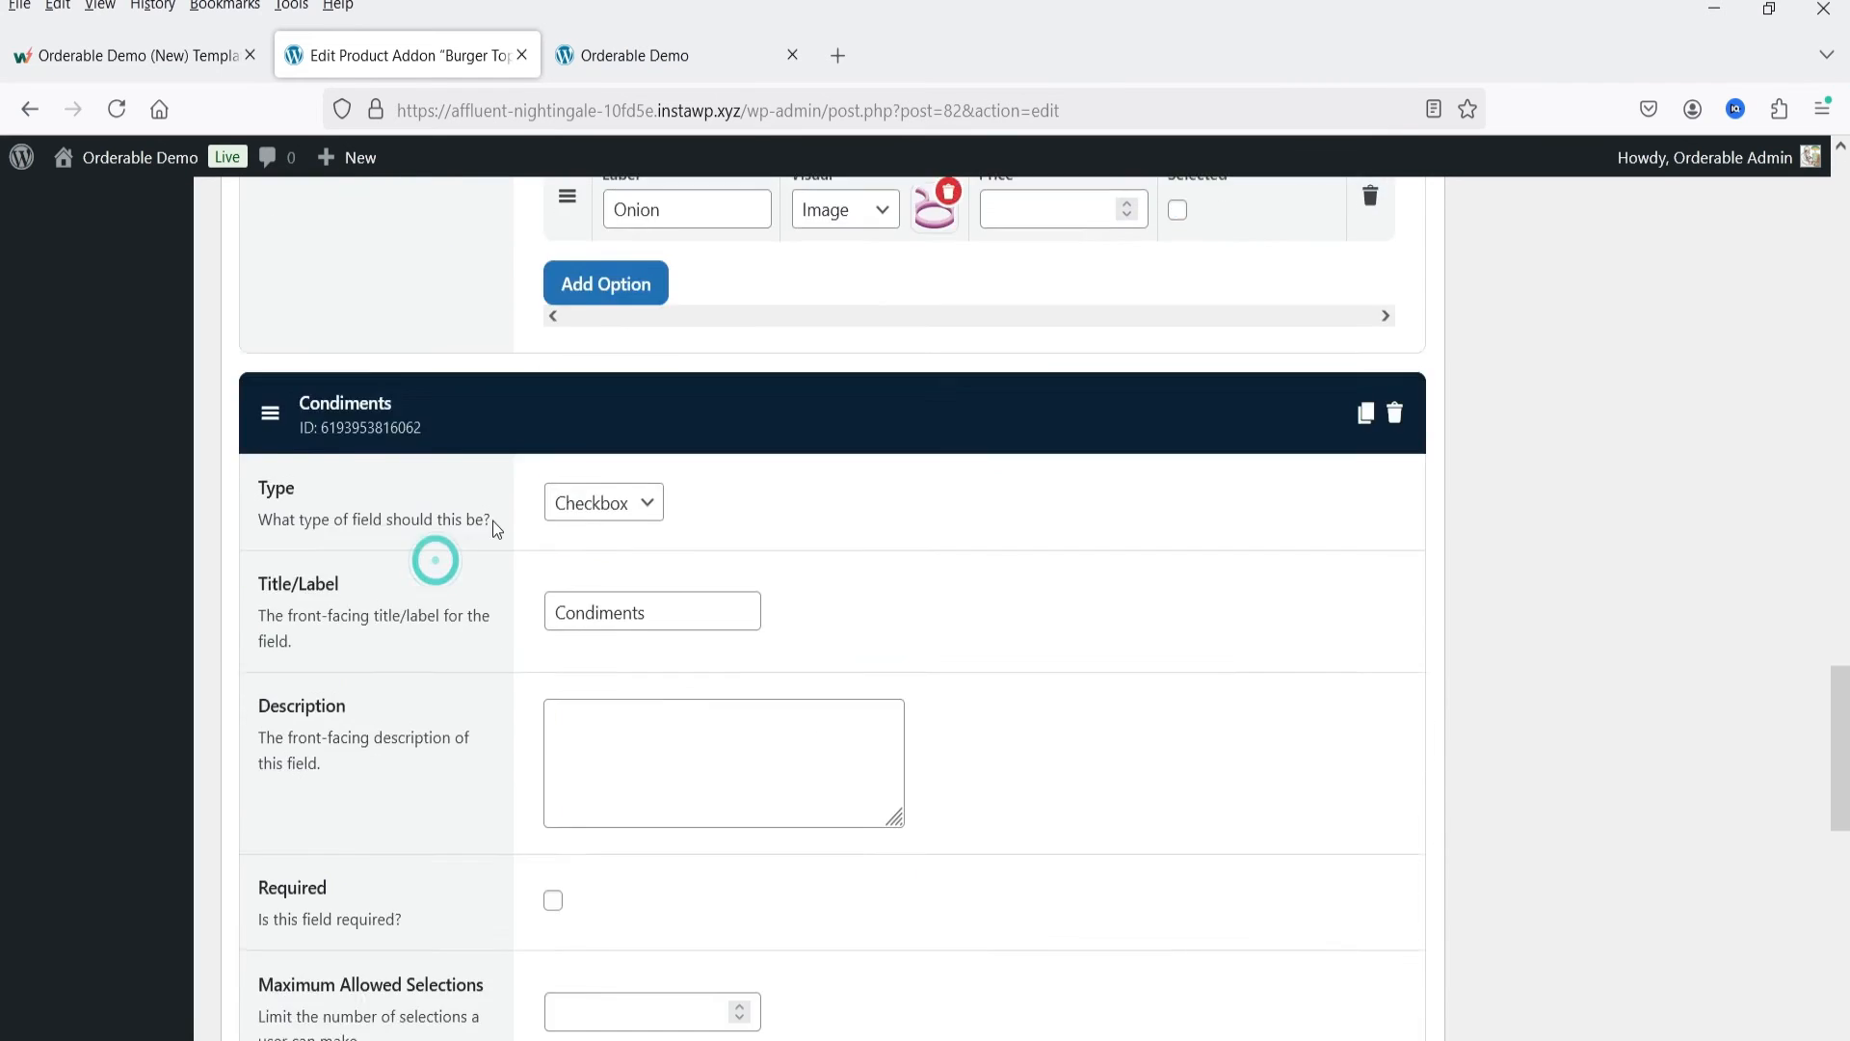
scroll(487, 526, down, 3)
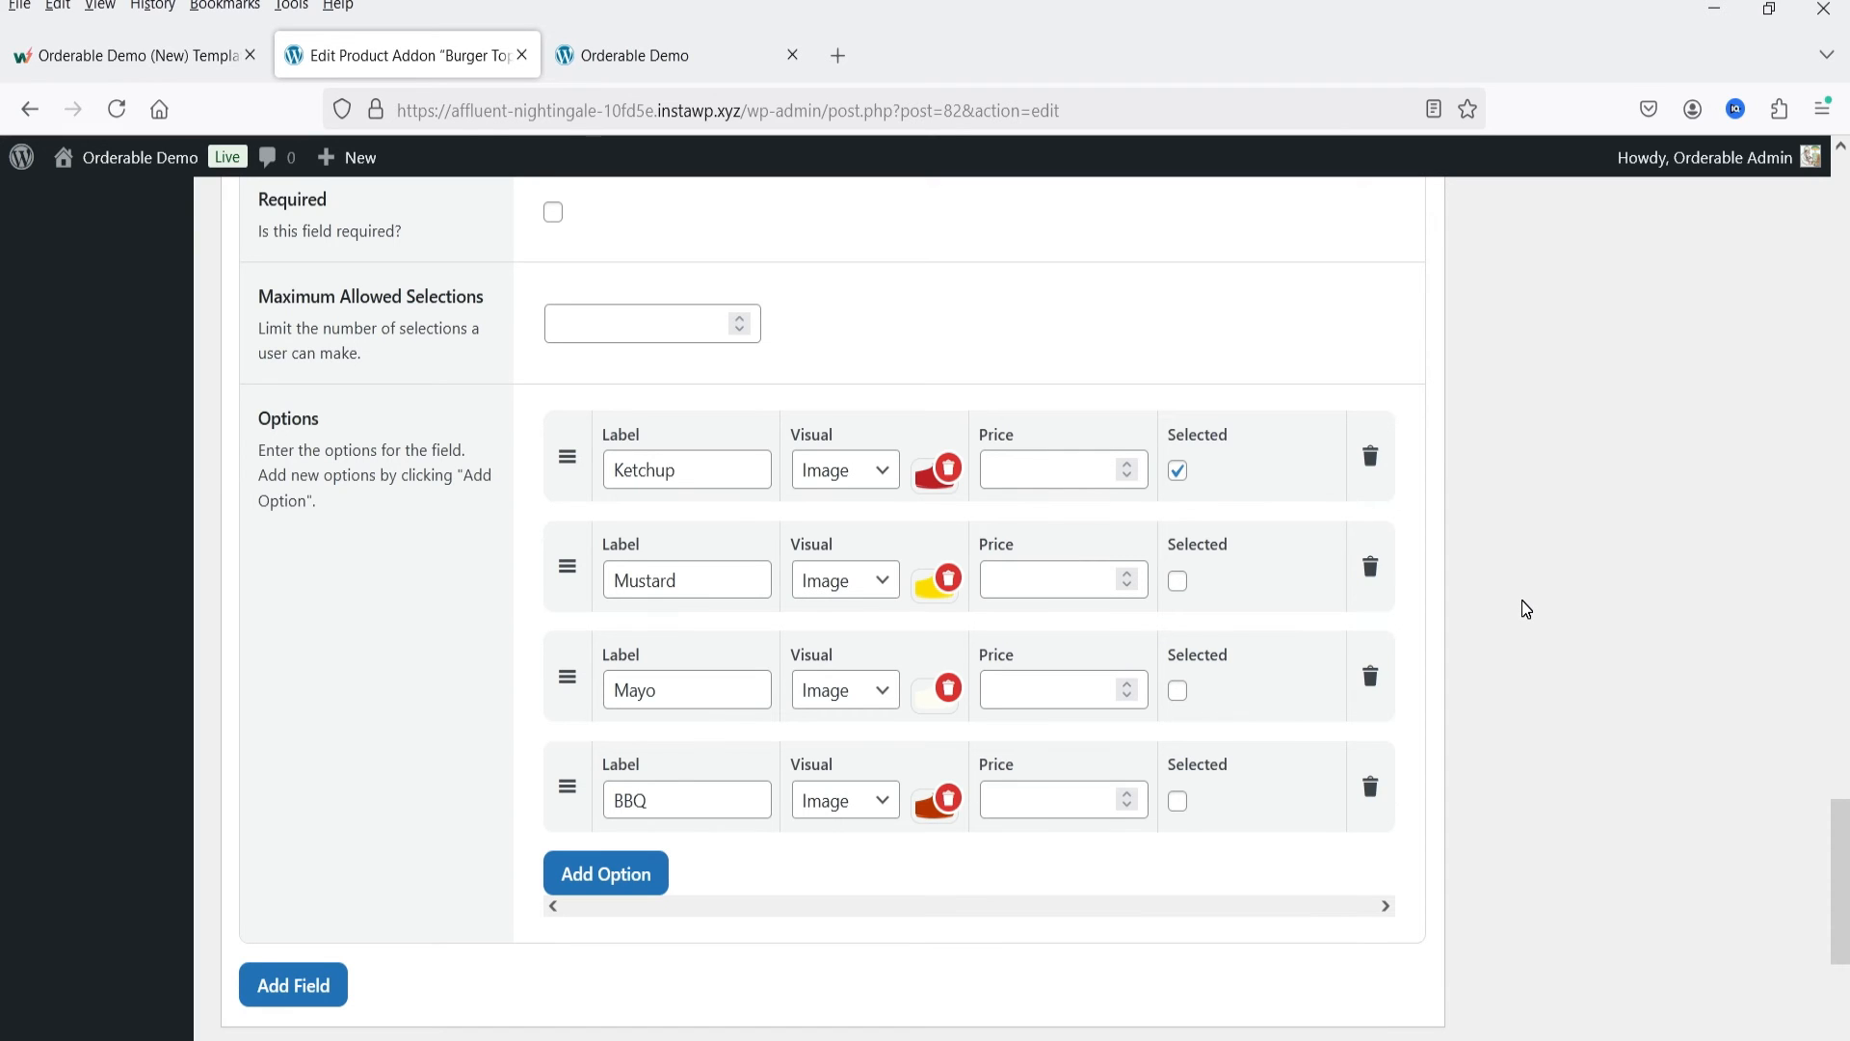
click(843, 470)
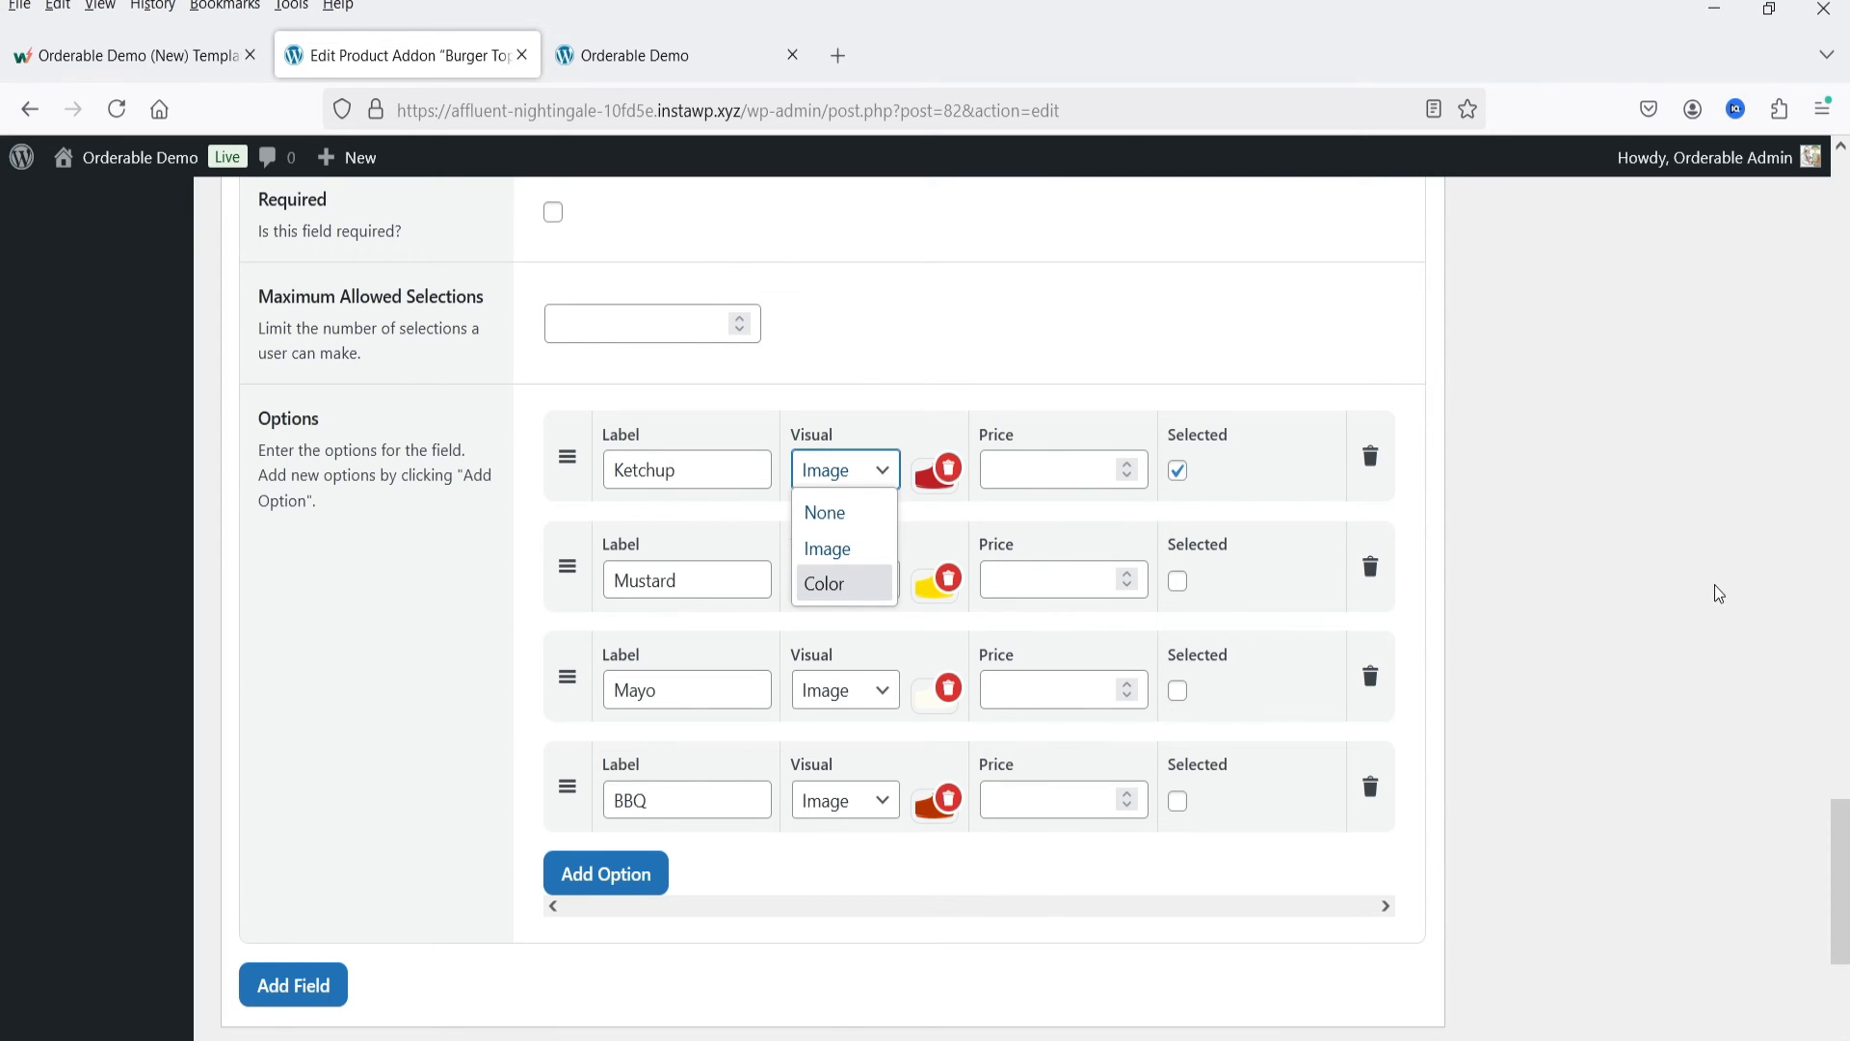
Step: Review the available field types for Condiments without changing the selected type
scroll(981, 867, up, 5)
scroll(891, 651, up, 6)
scroll(871, 641, down, 5)
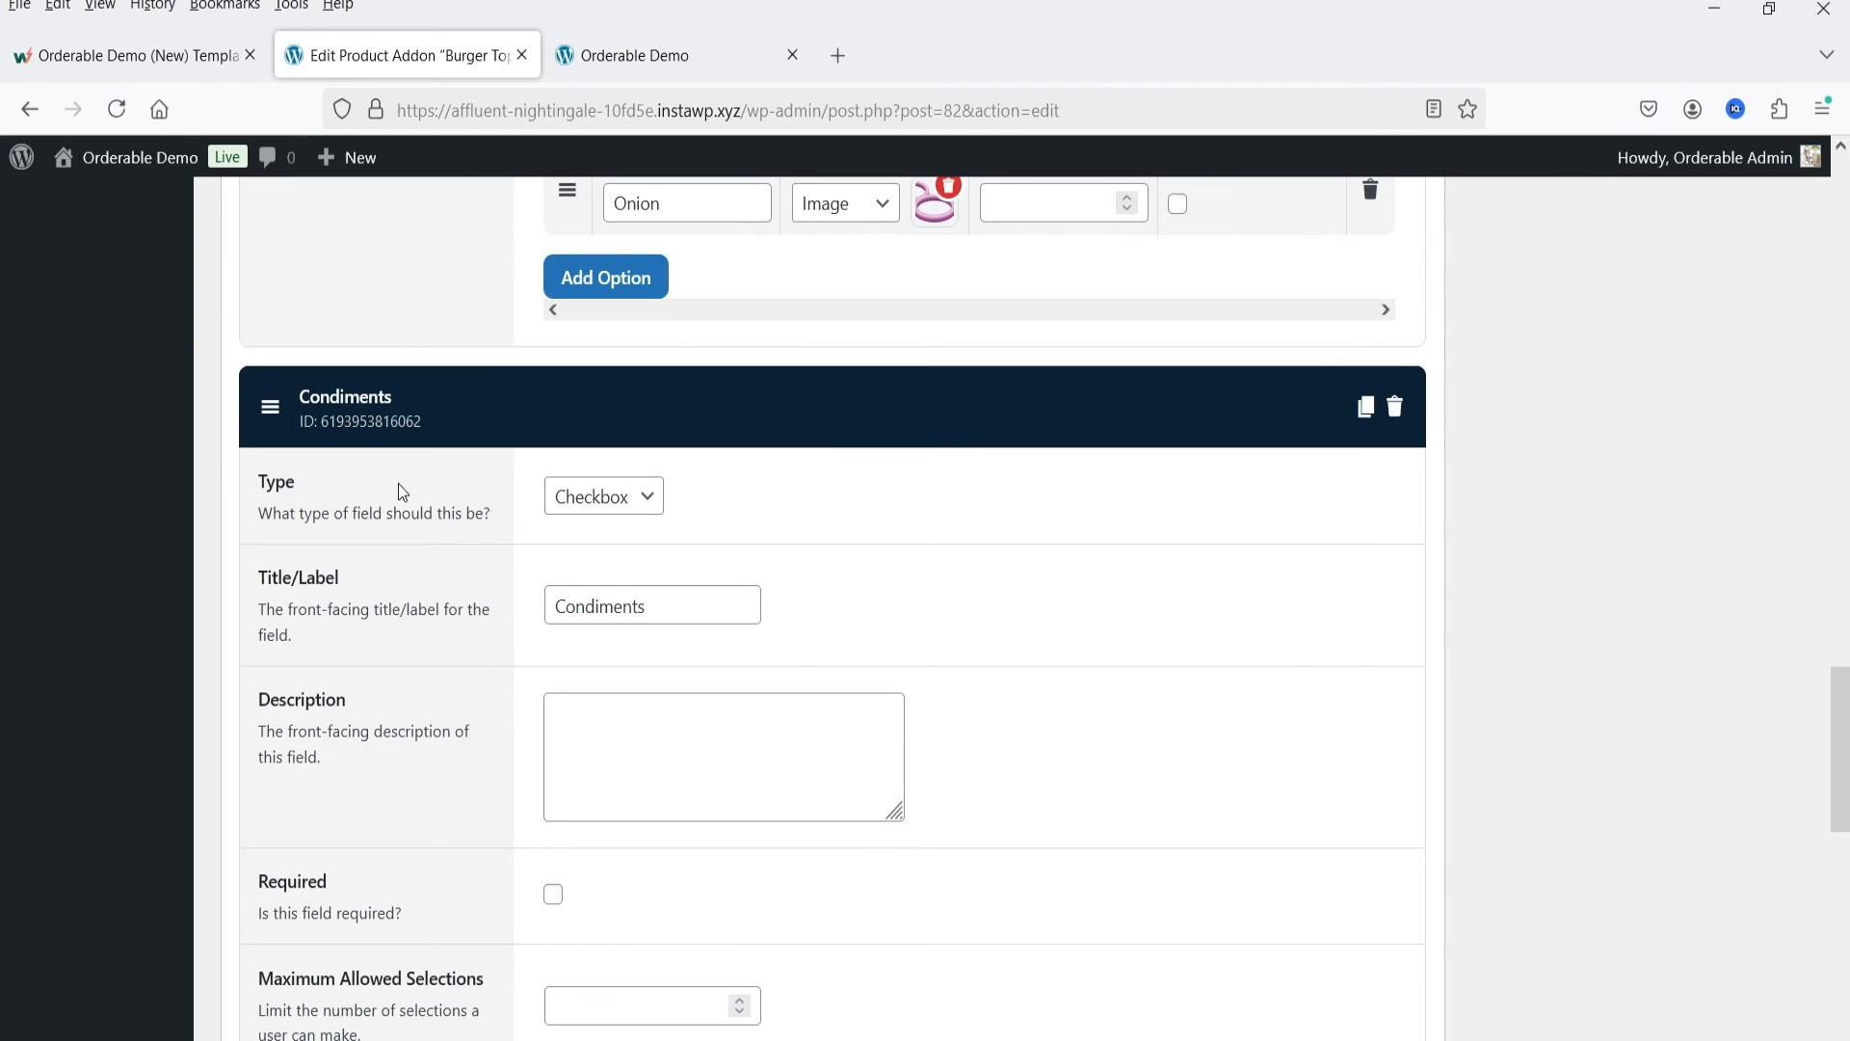
click(596, 508)
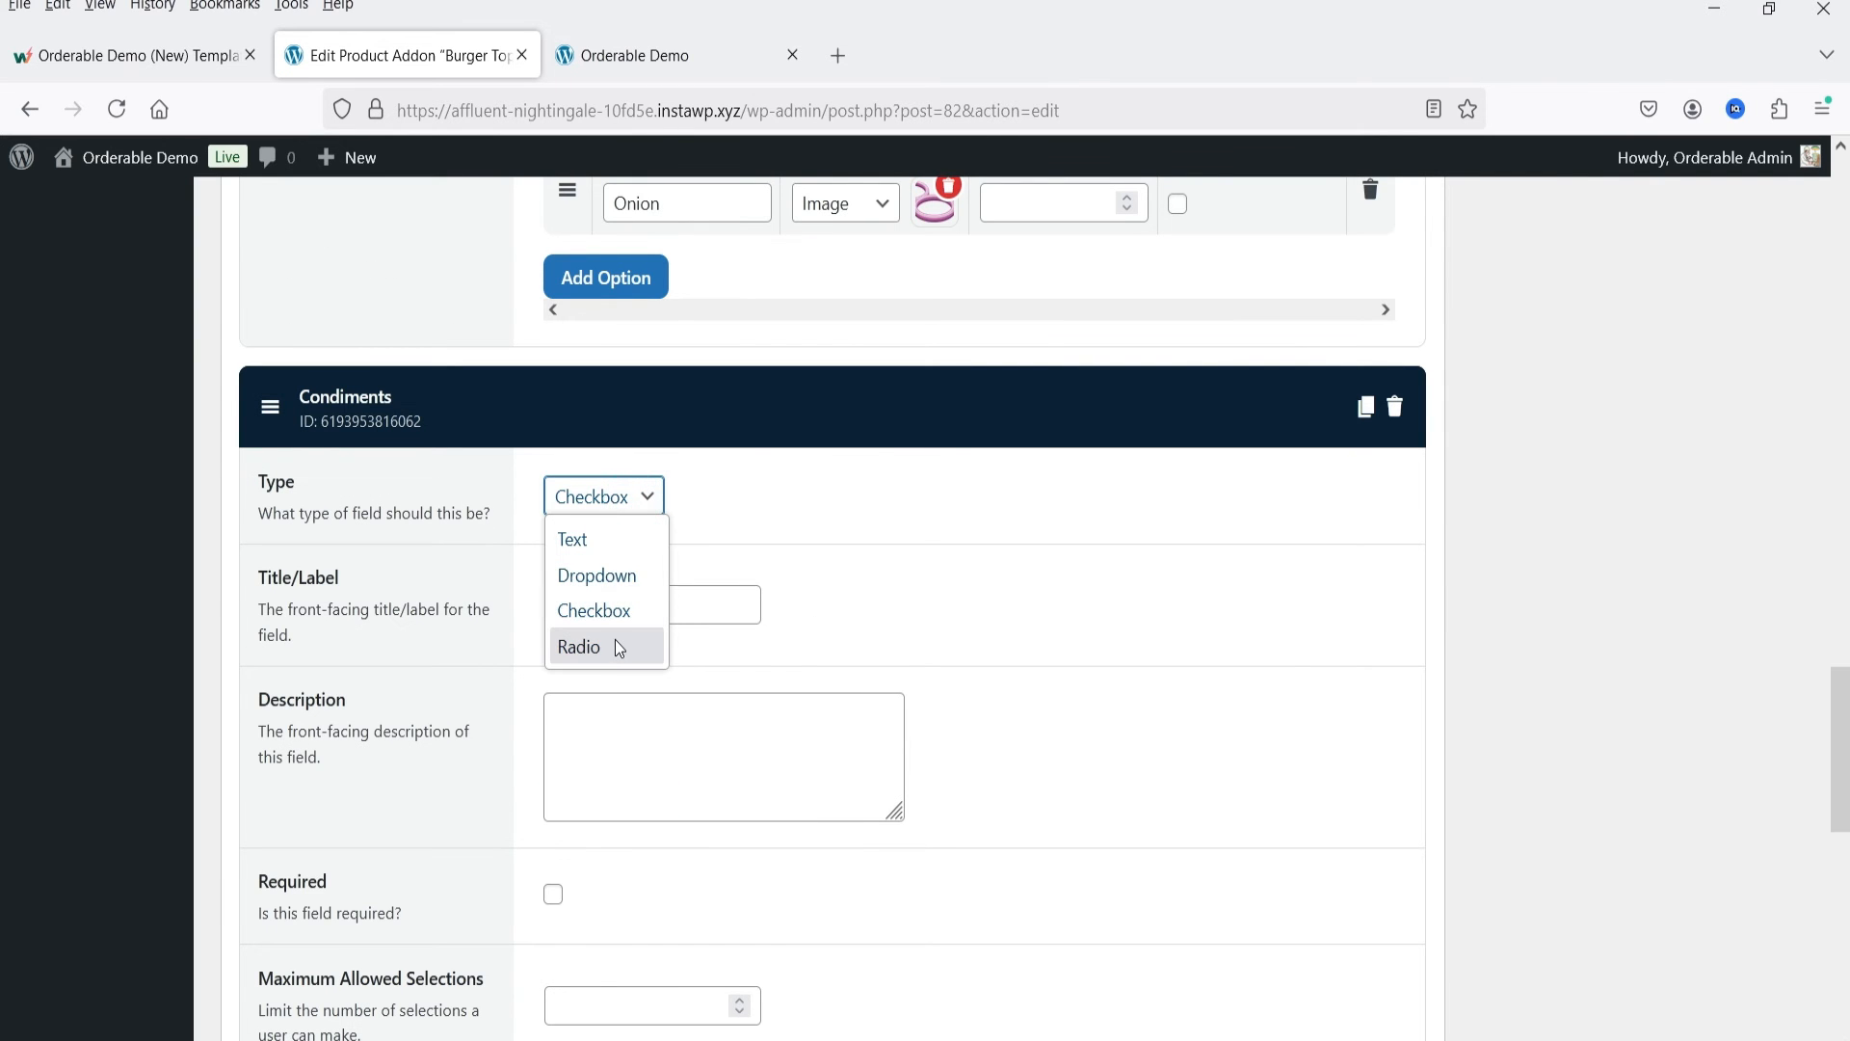
click(1777, 542)
scroll(1247, 479, up, 1)
scroll(1246, 480, up, 14)
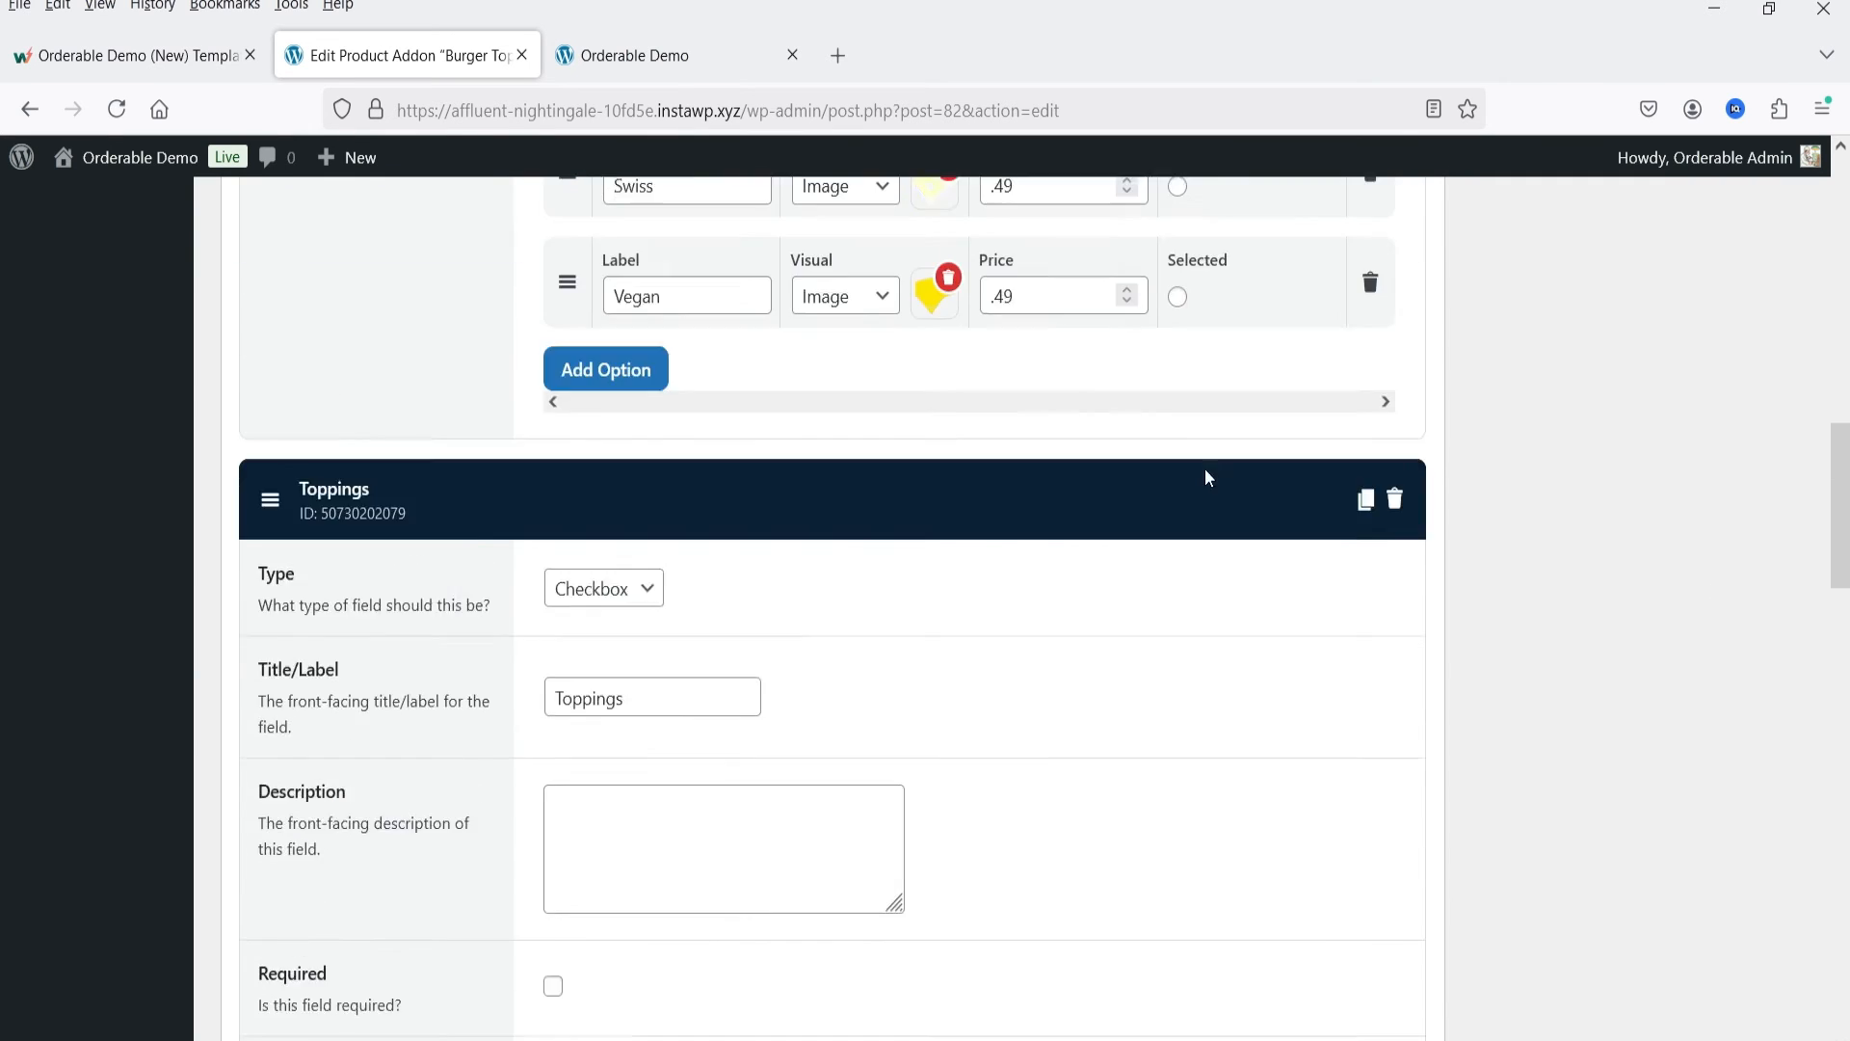
Step: Open the Bacon Cheeseburger on the demo storefront and examine its cheese, toppings and condiments addon choices
click(631, 67)
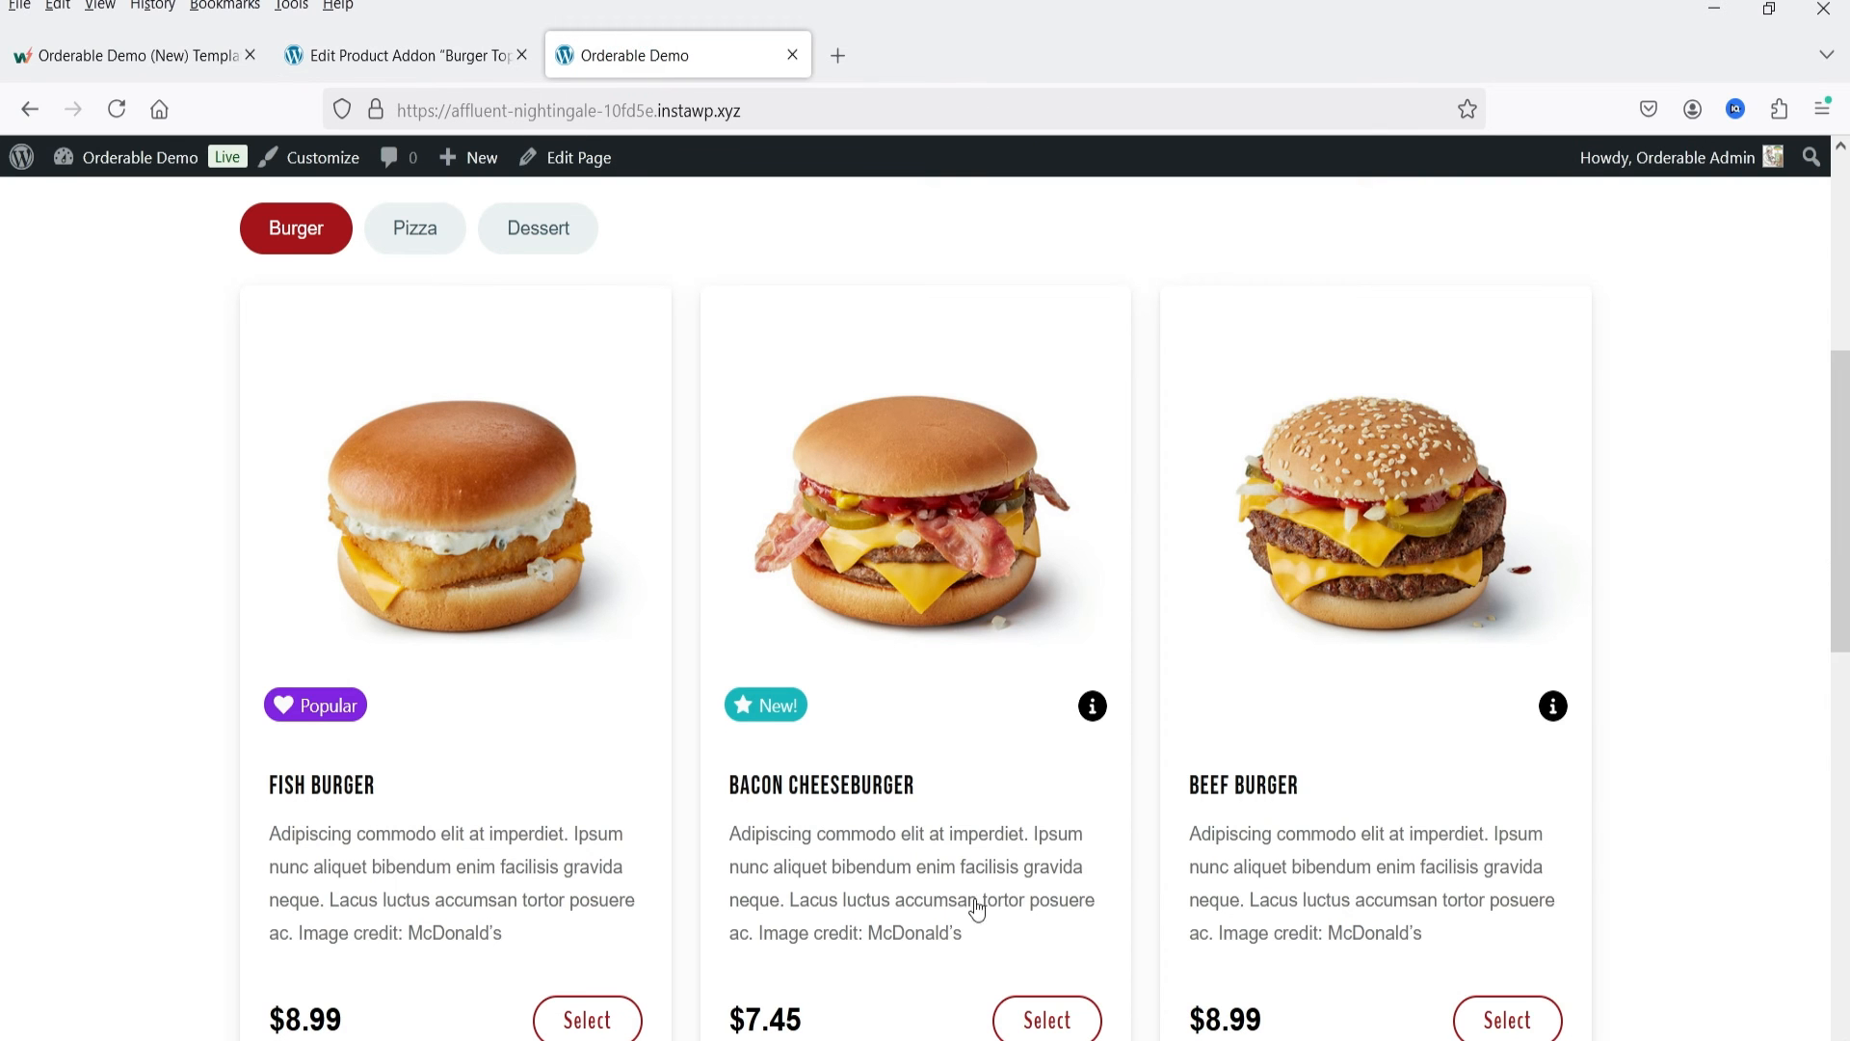
click(904, 541)
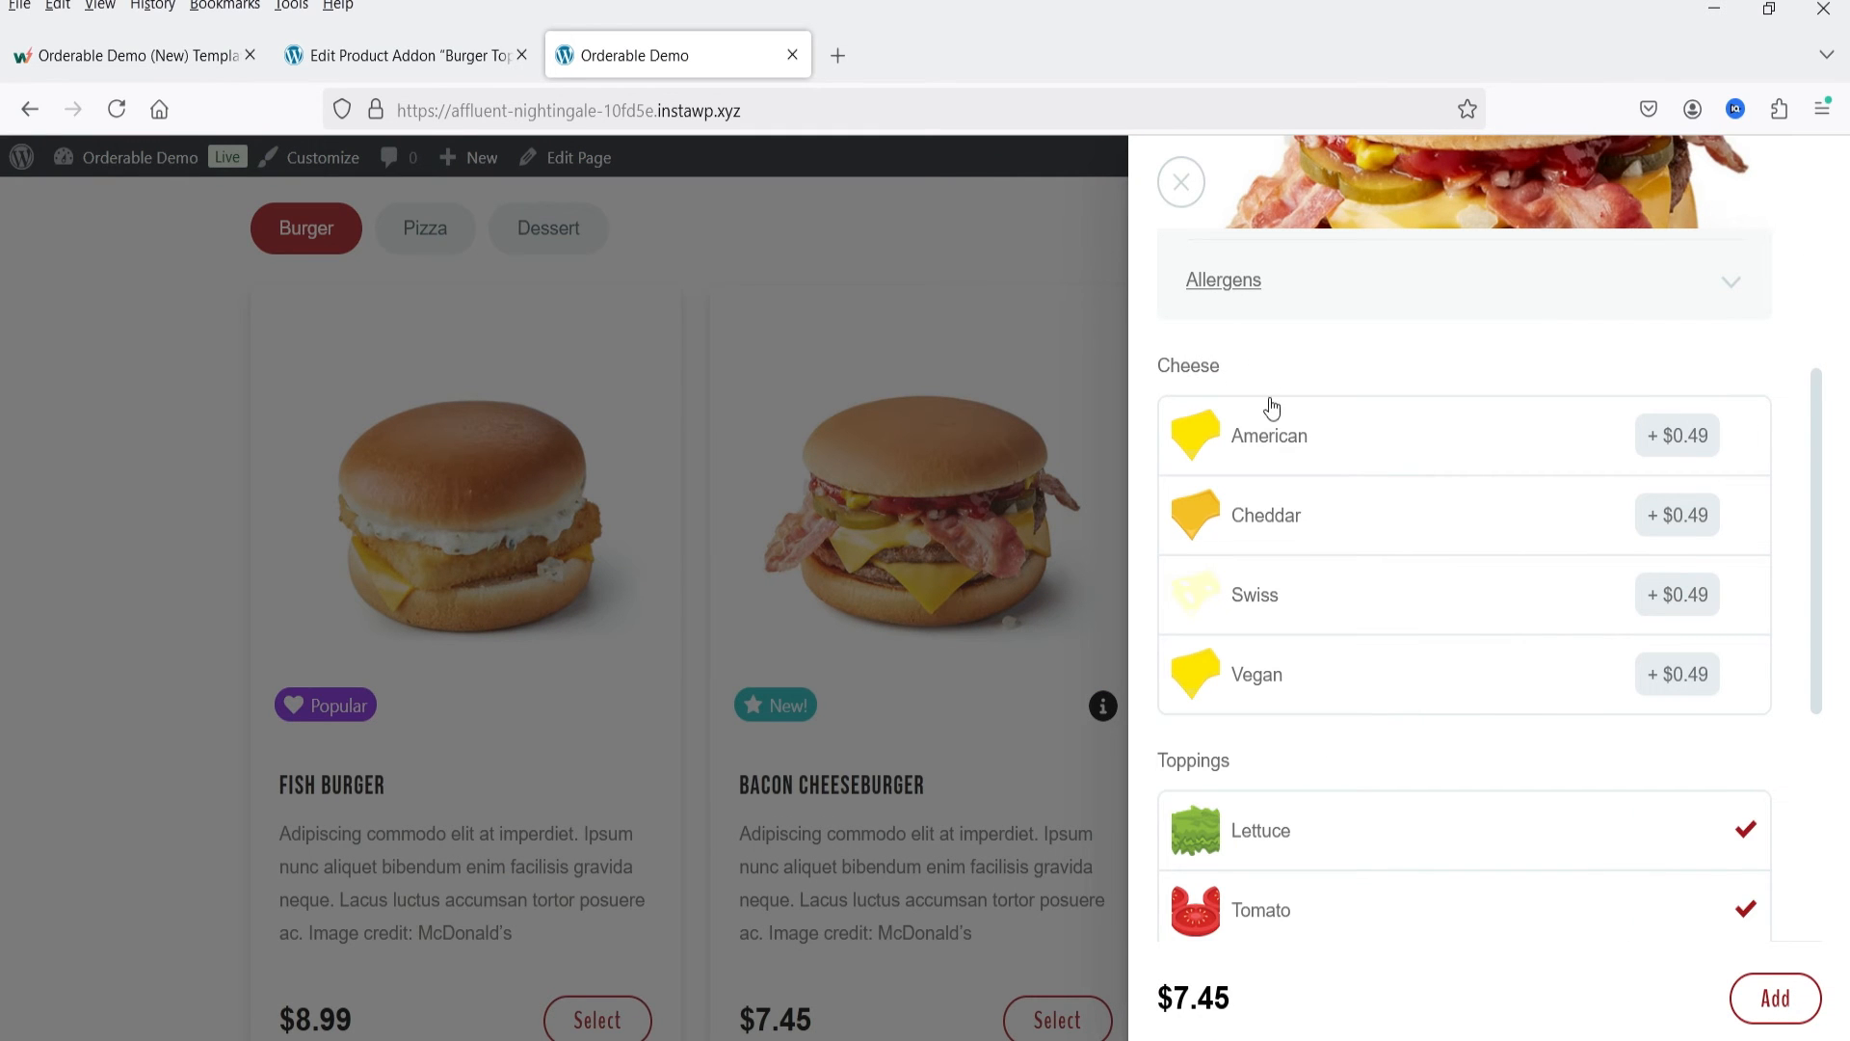
scroll(1350, 578, down, 4)
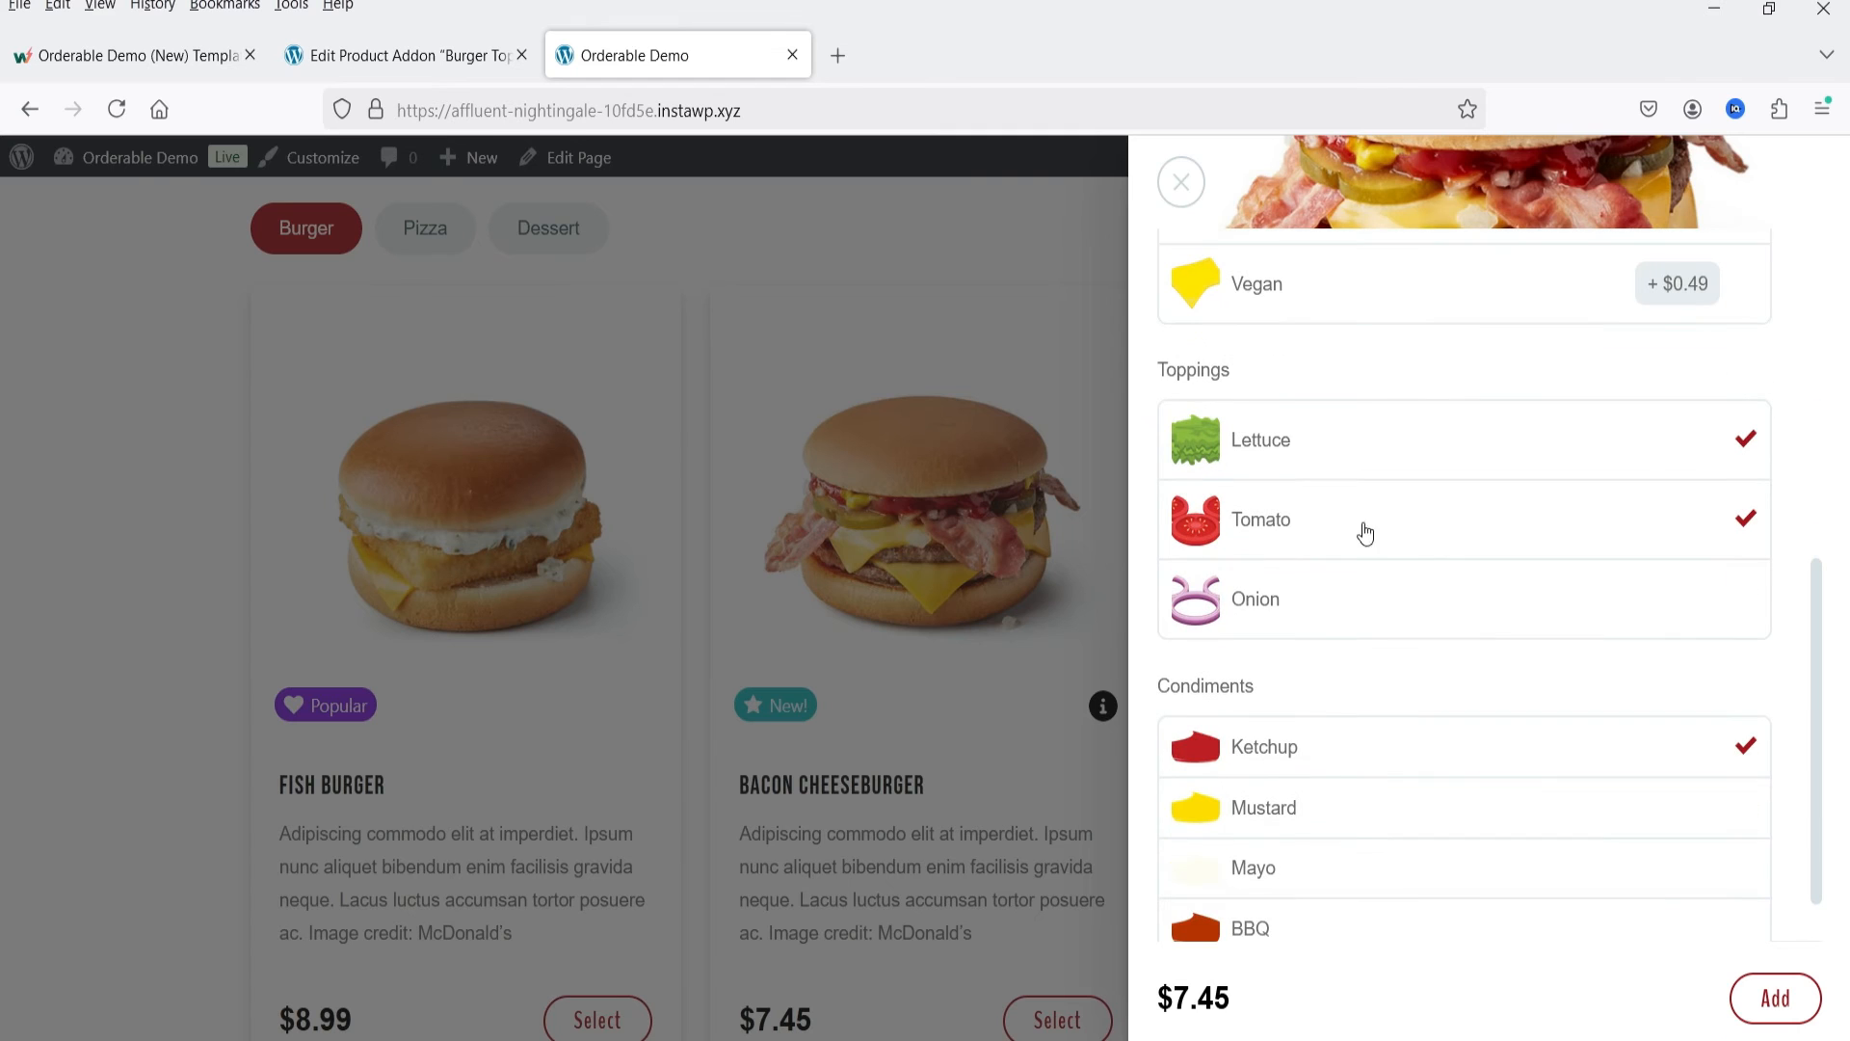
scroll(1382, 690, up, 4)
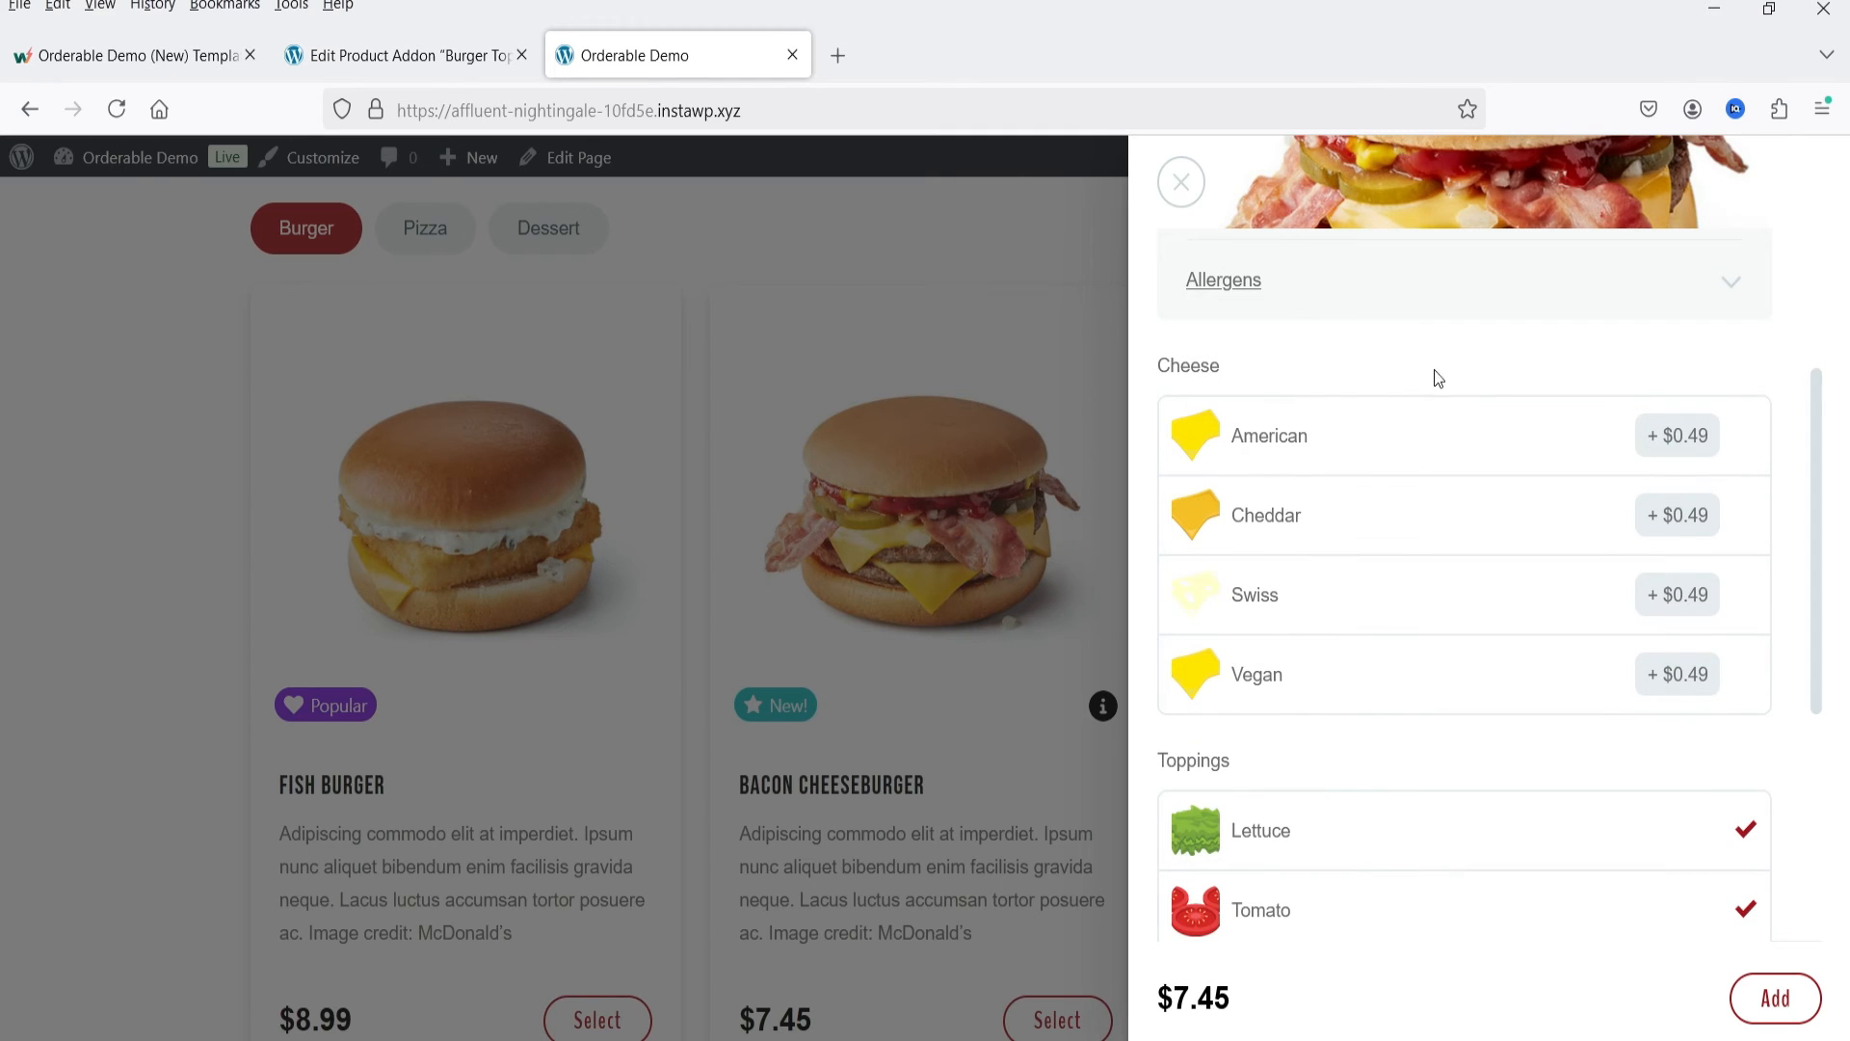
Step: Customise the Bacon Cheeseburger with American cheese, the Onion topping, and the Mustard, Mayo and BBQ condiments
click(1660, 445)
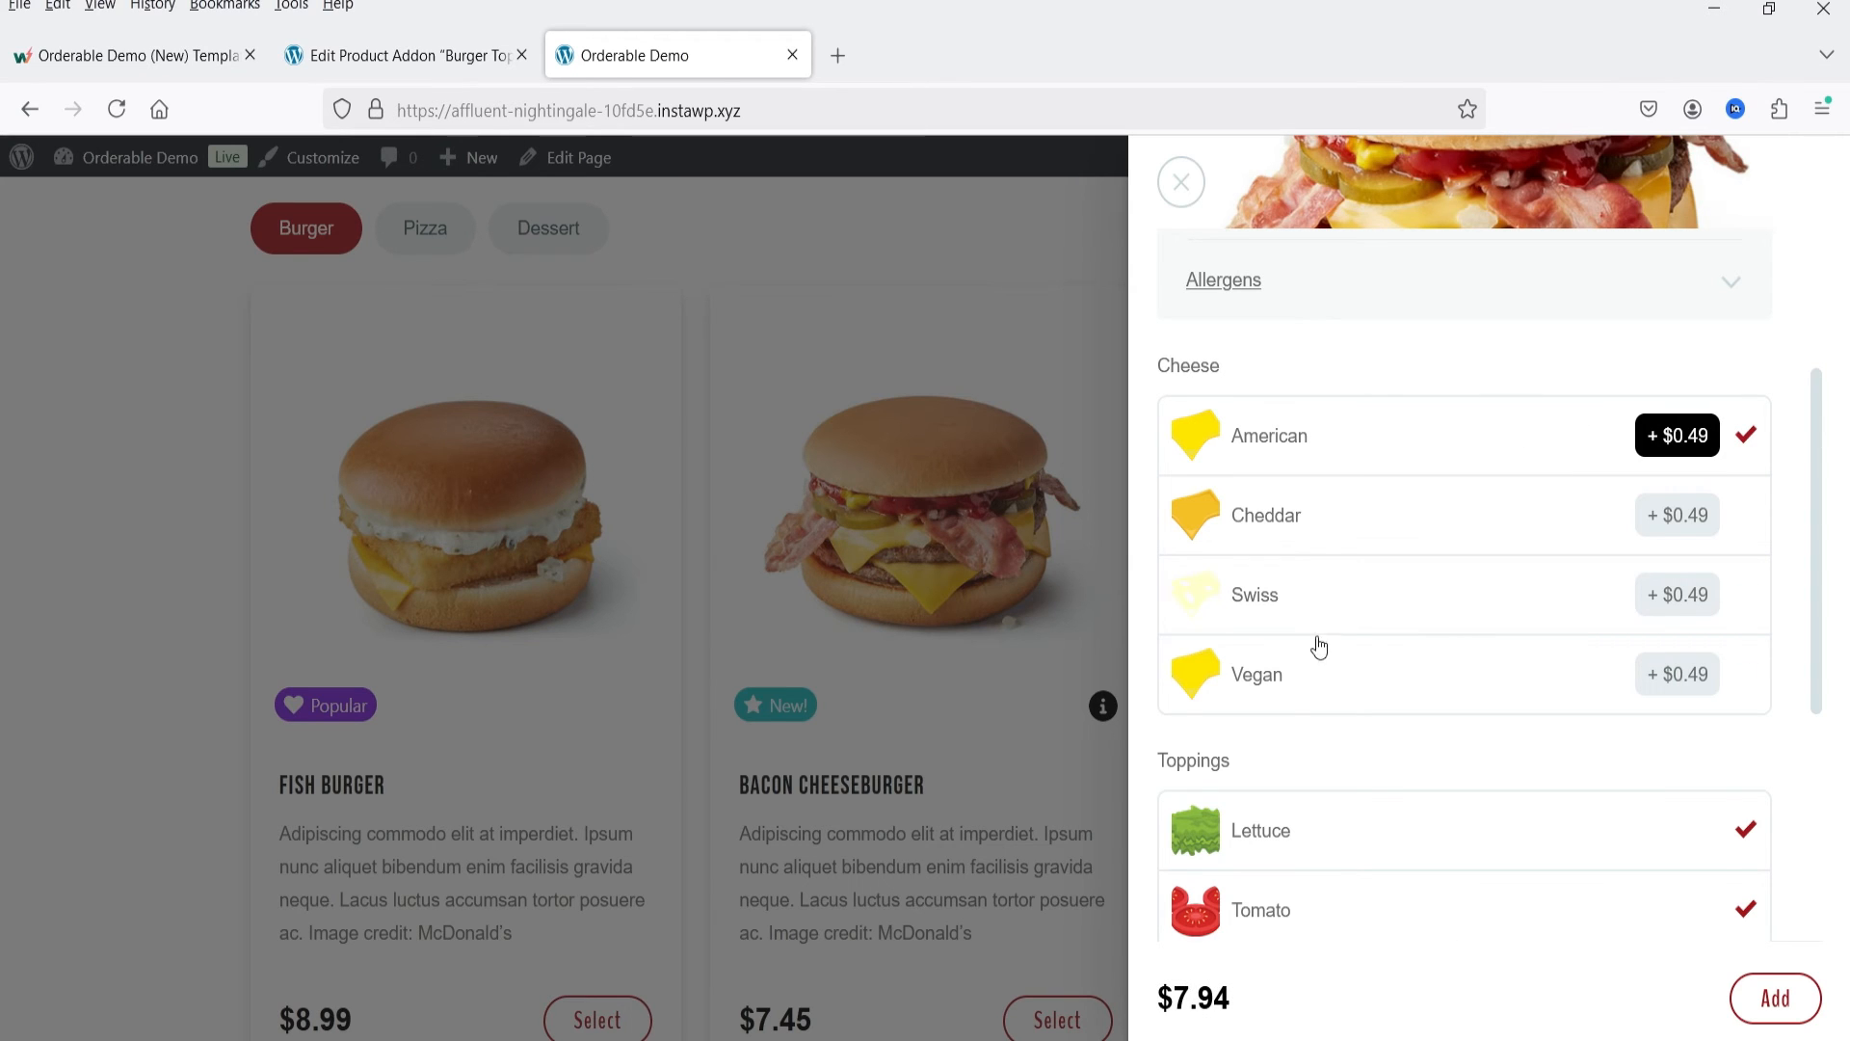
scroll(1319, 647, down, 3)
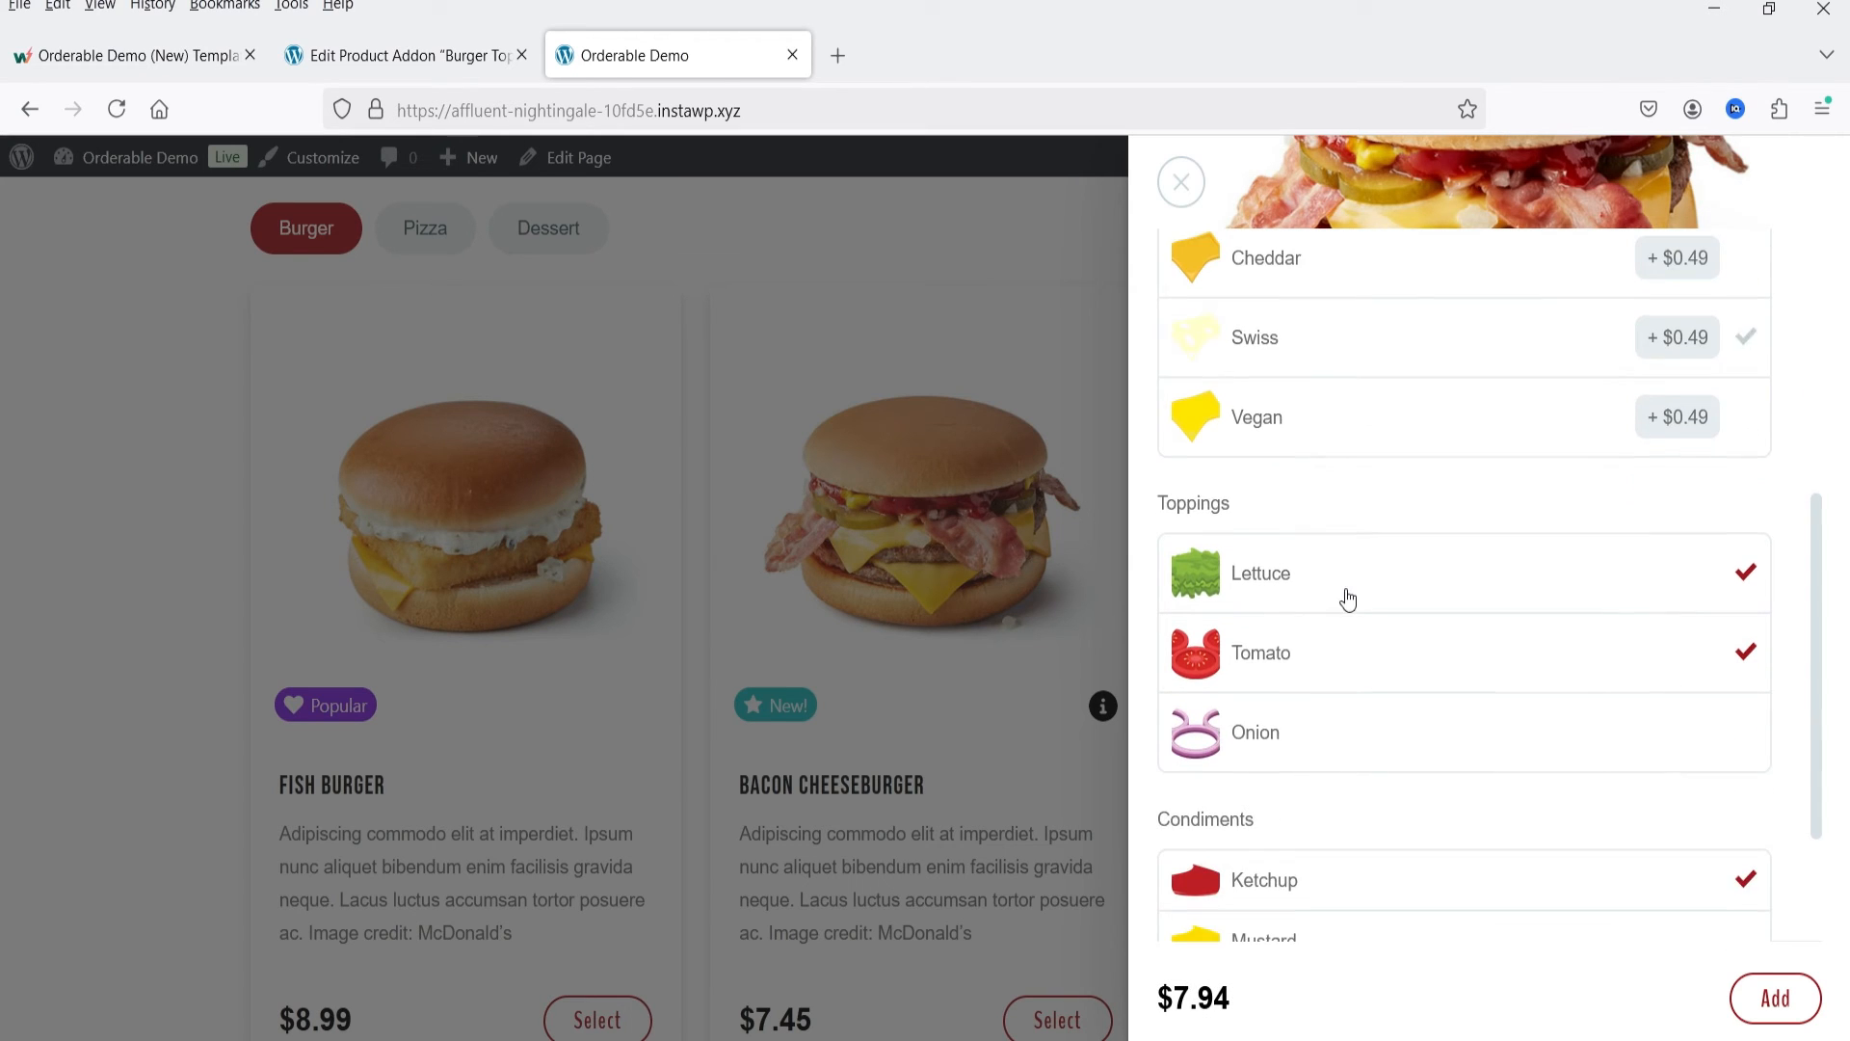
click(1279, 740)
scroll(1397, 640, down, 2)
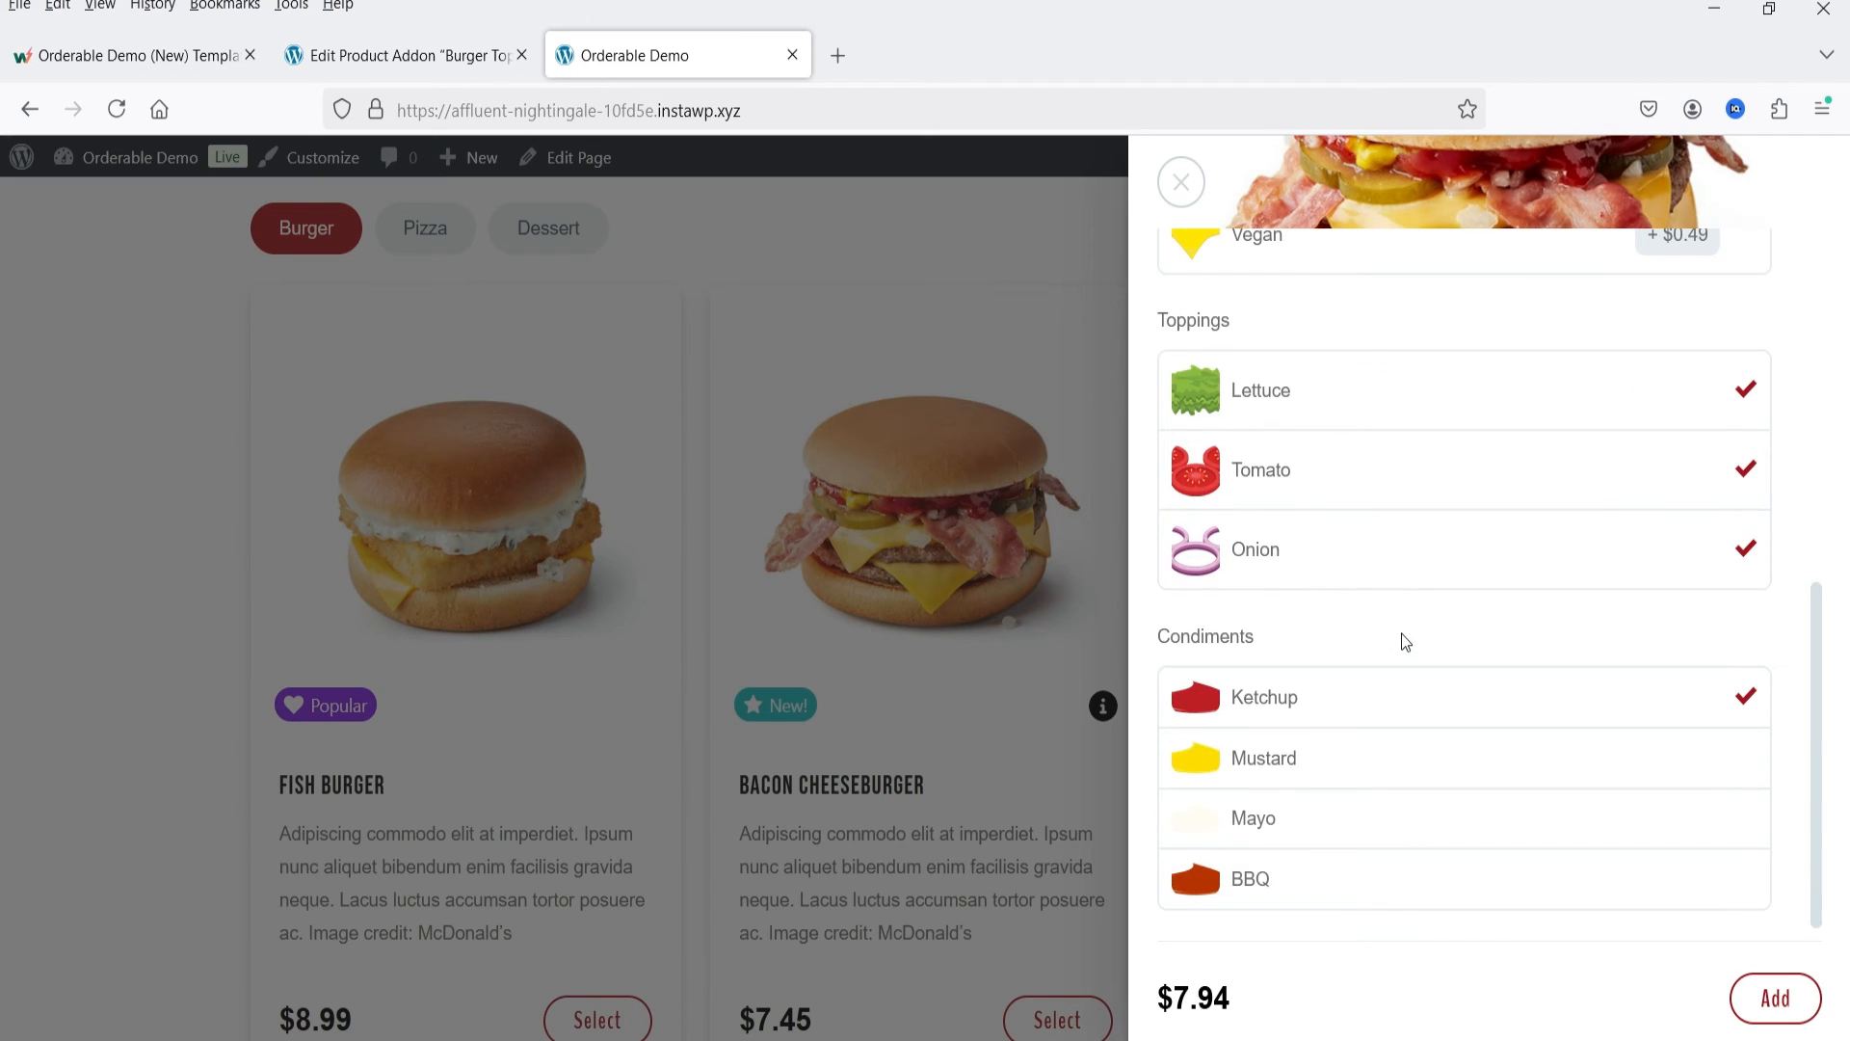
click(1395, 760)
click(1363, 818)
click(1376, 882)
Step: Switch the Bacon Cheeseburger's cheese choice to Vegan and back to American
scroll(1382, 747, up, 7)
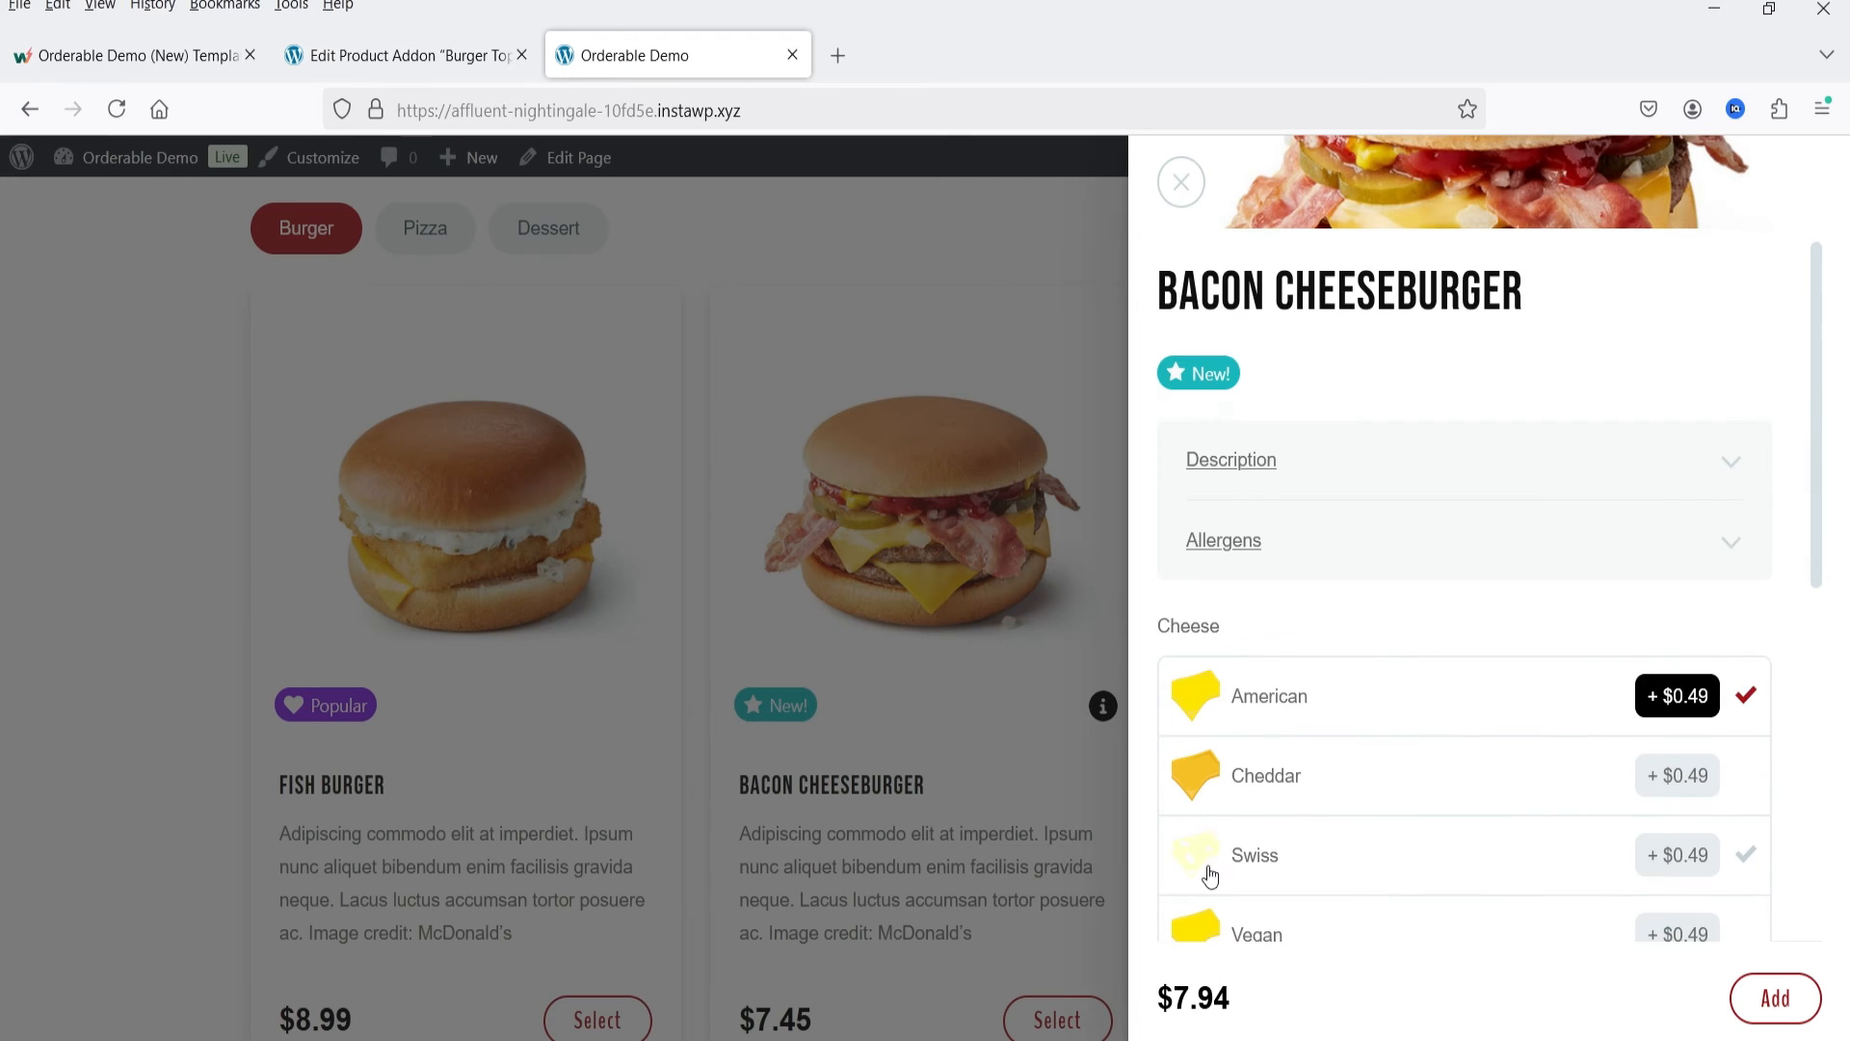
click(1349, 950)
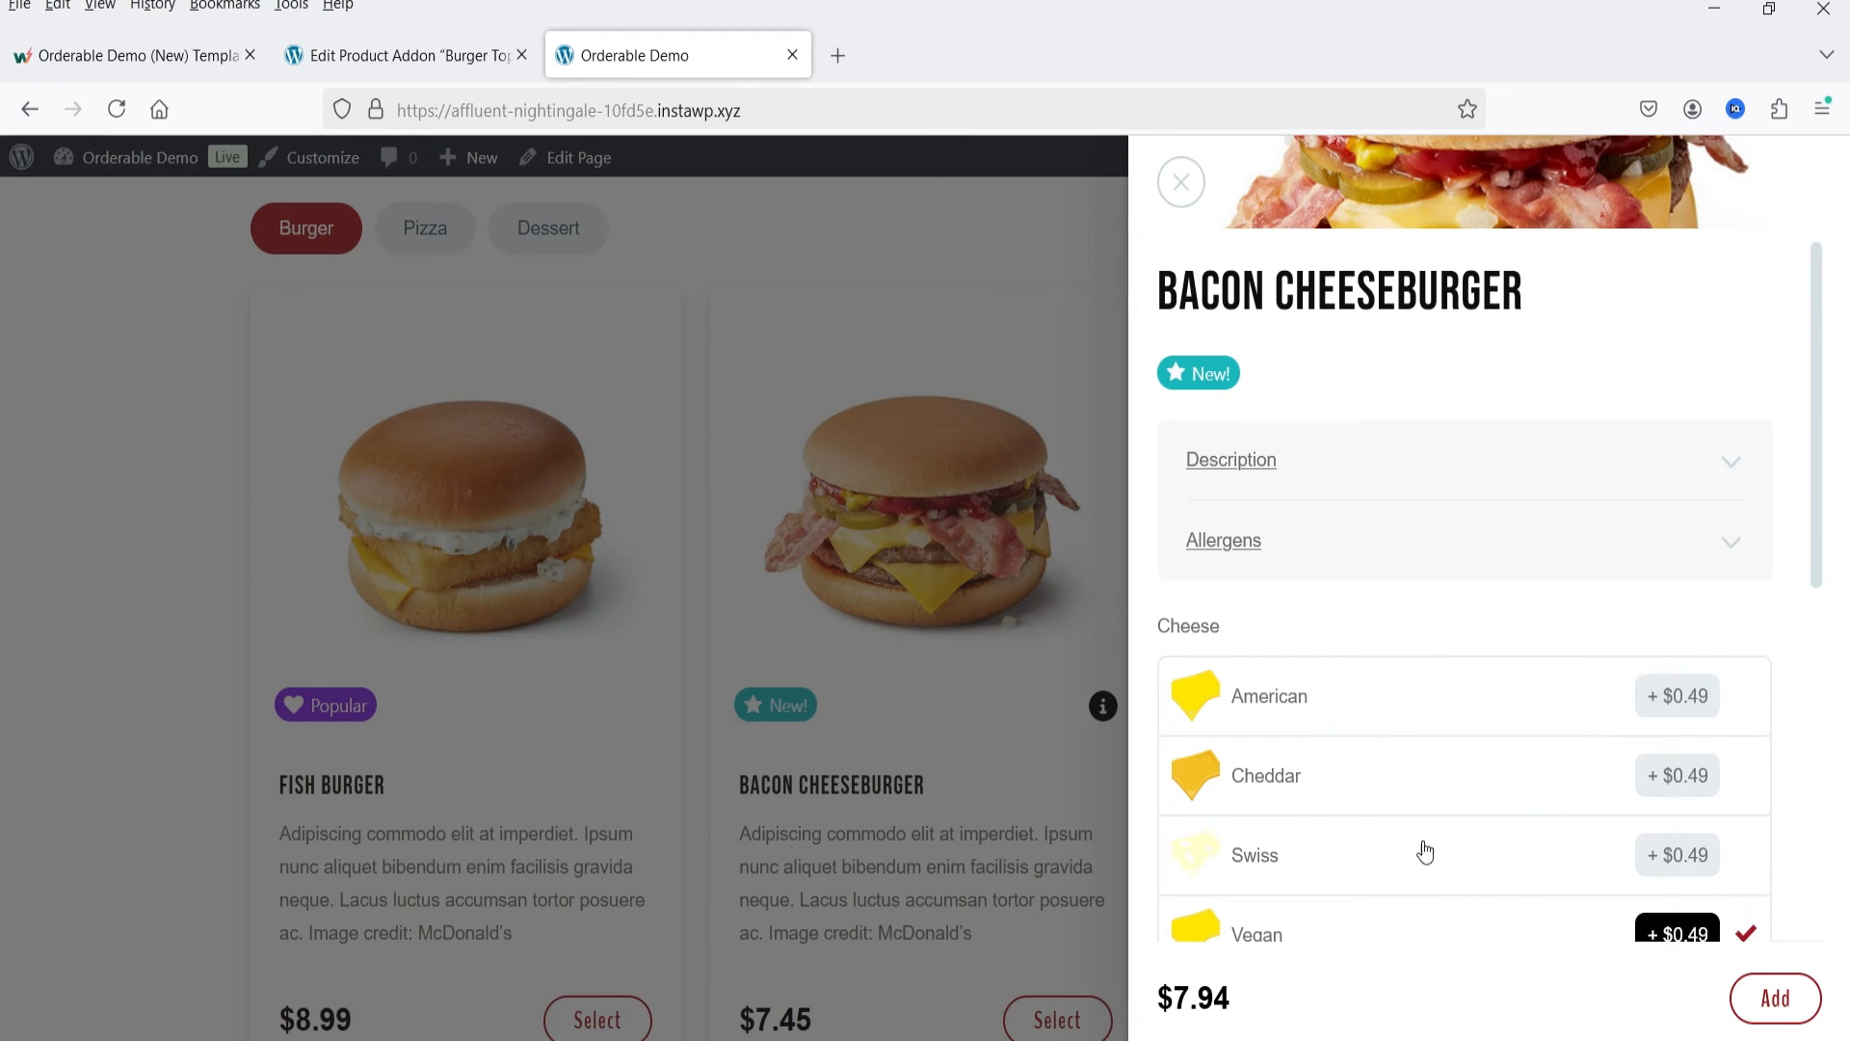
scroll(1424, 851, down, 2)
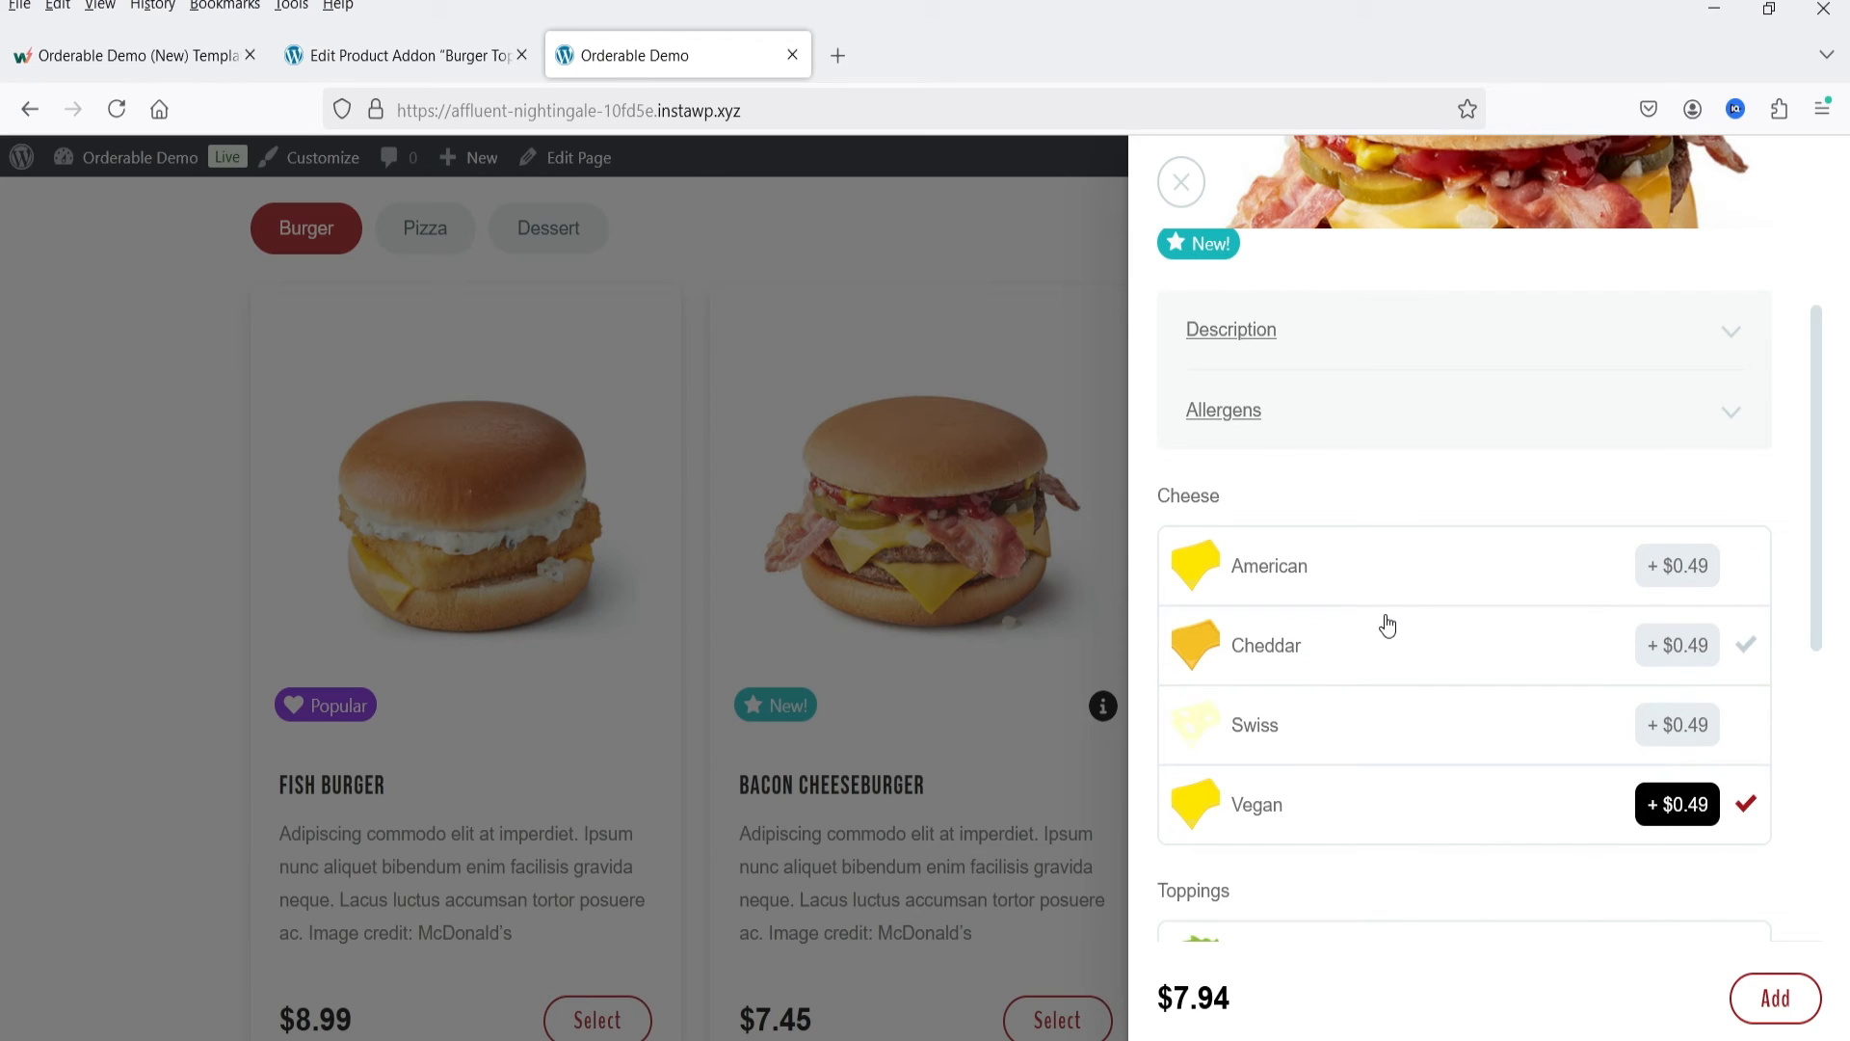
click(1385, 584)
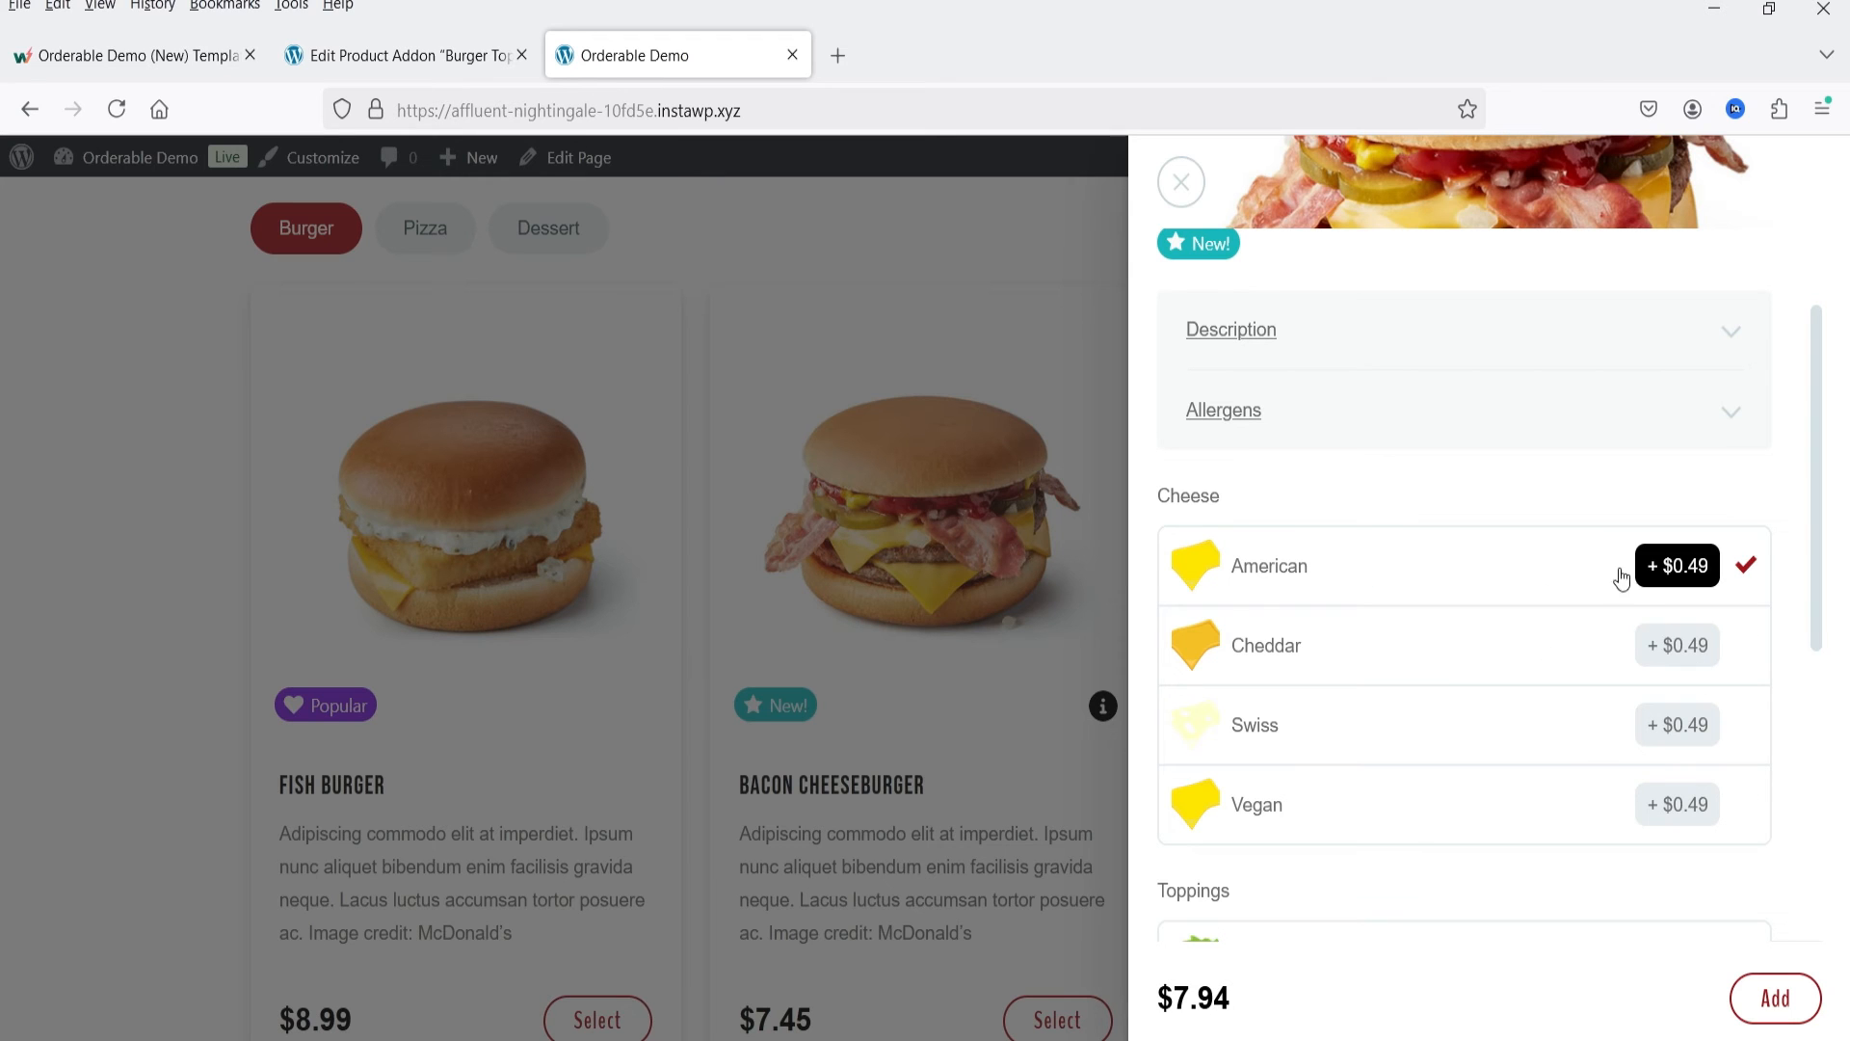
Step: Add the customised Bacon Cheeseburger to the order, review its chosen toppings and condiments, and close the order summary
scroll(1487, 690, up, 1)
scroll(1478, 682, down, 5)
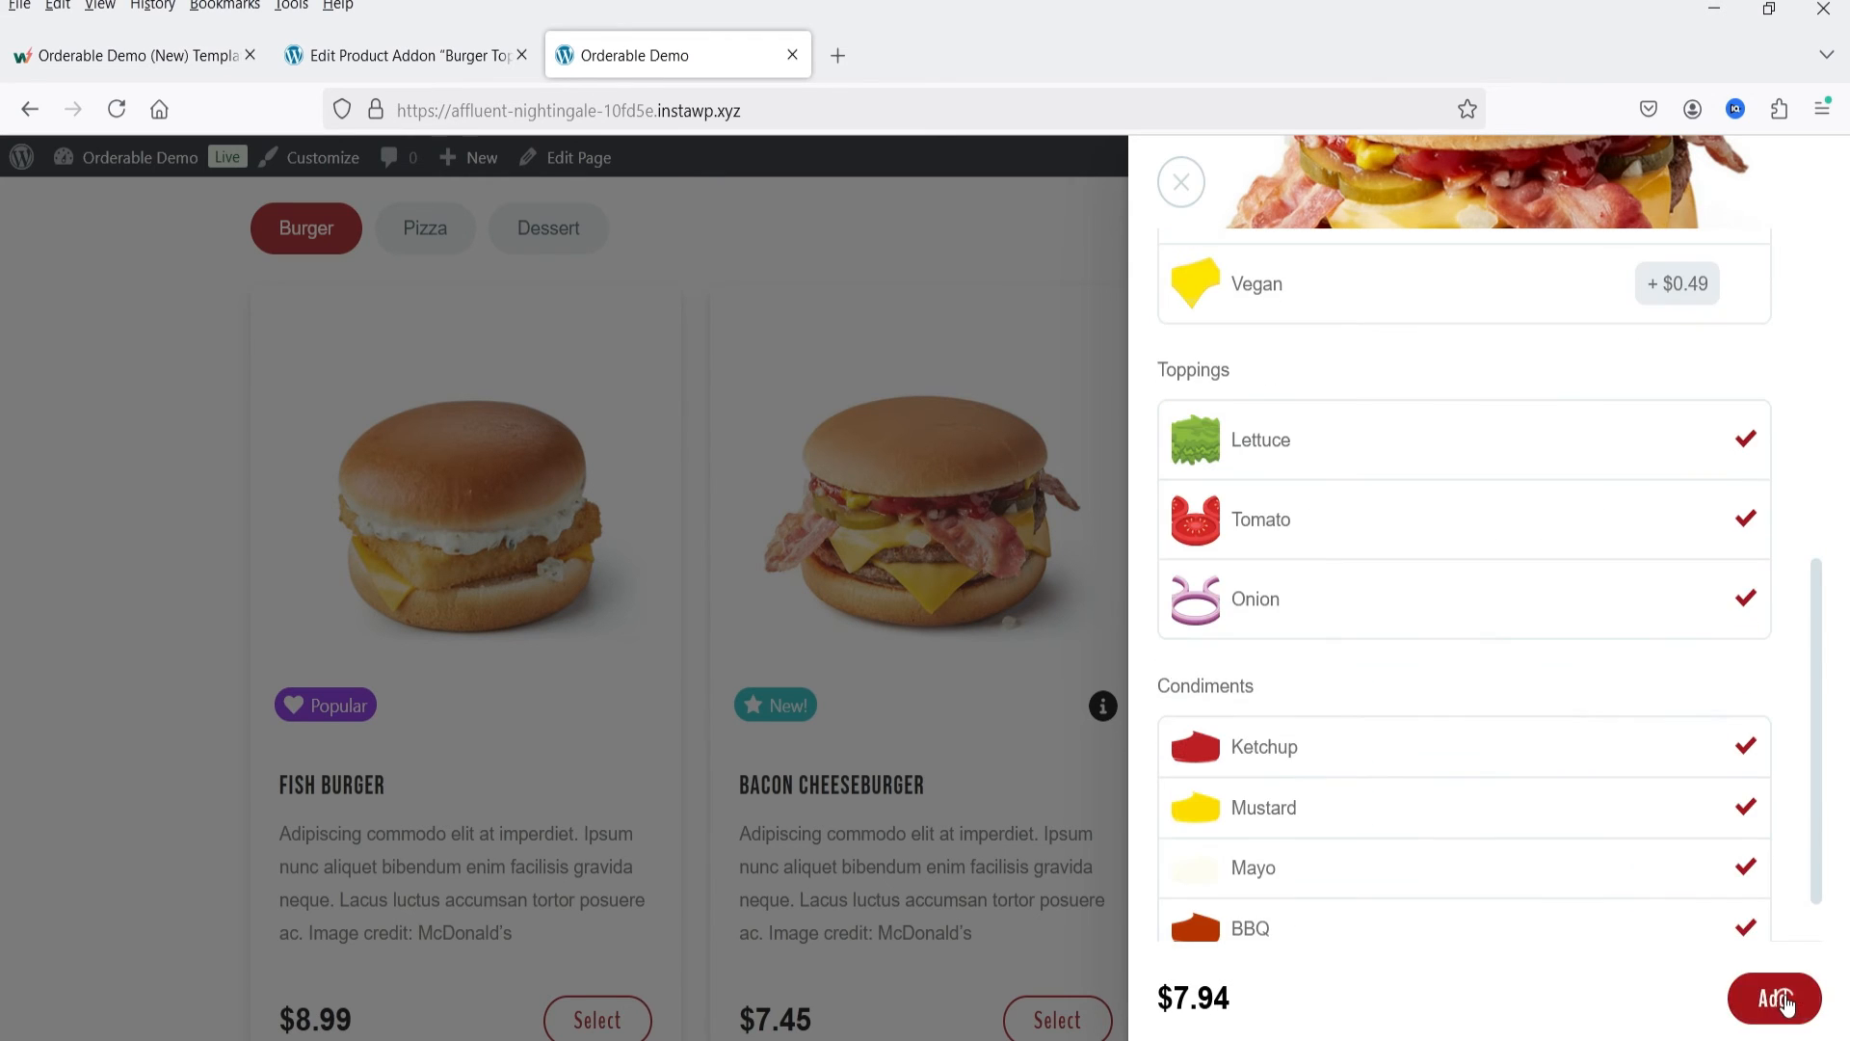
click(1776, 997)
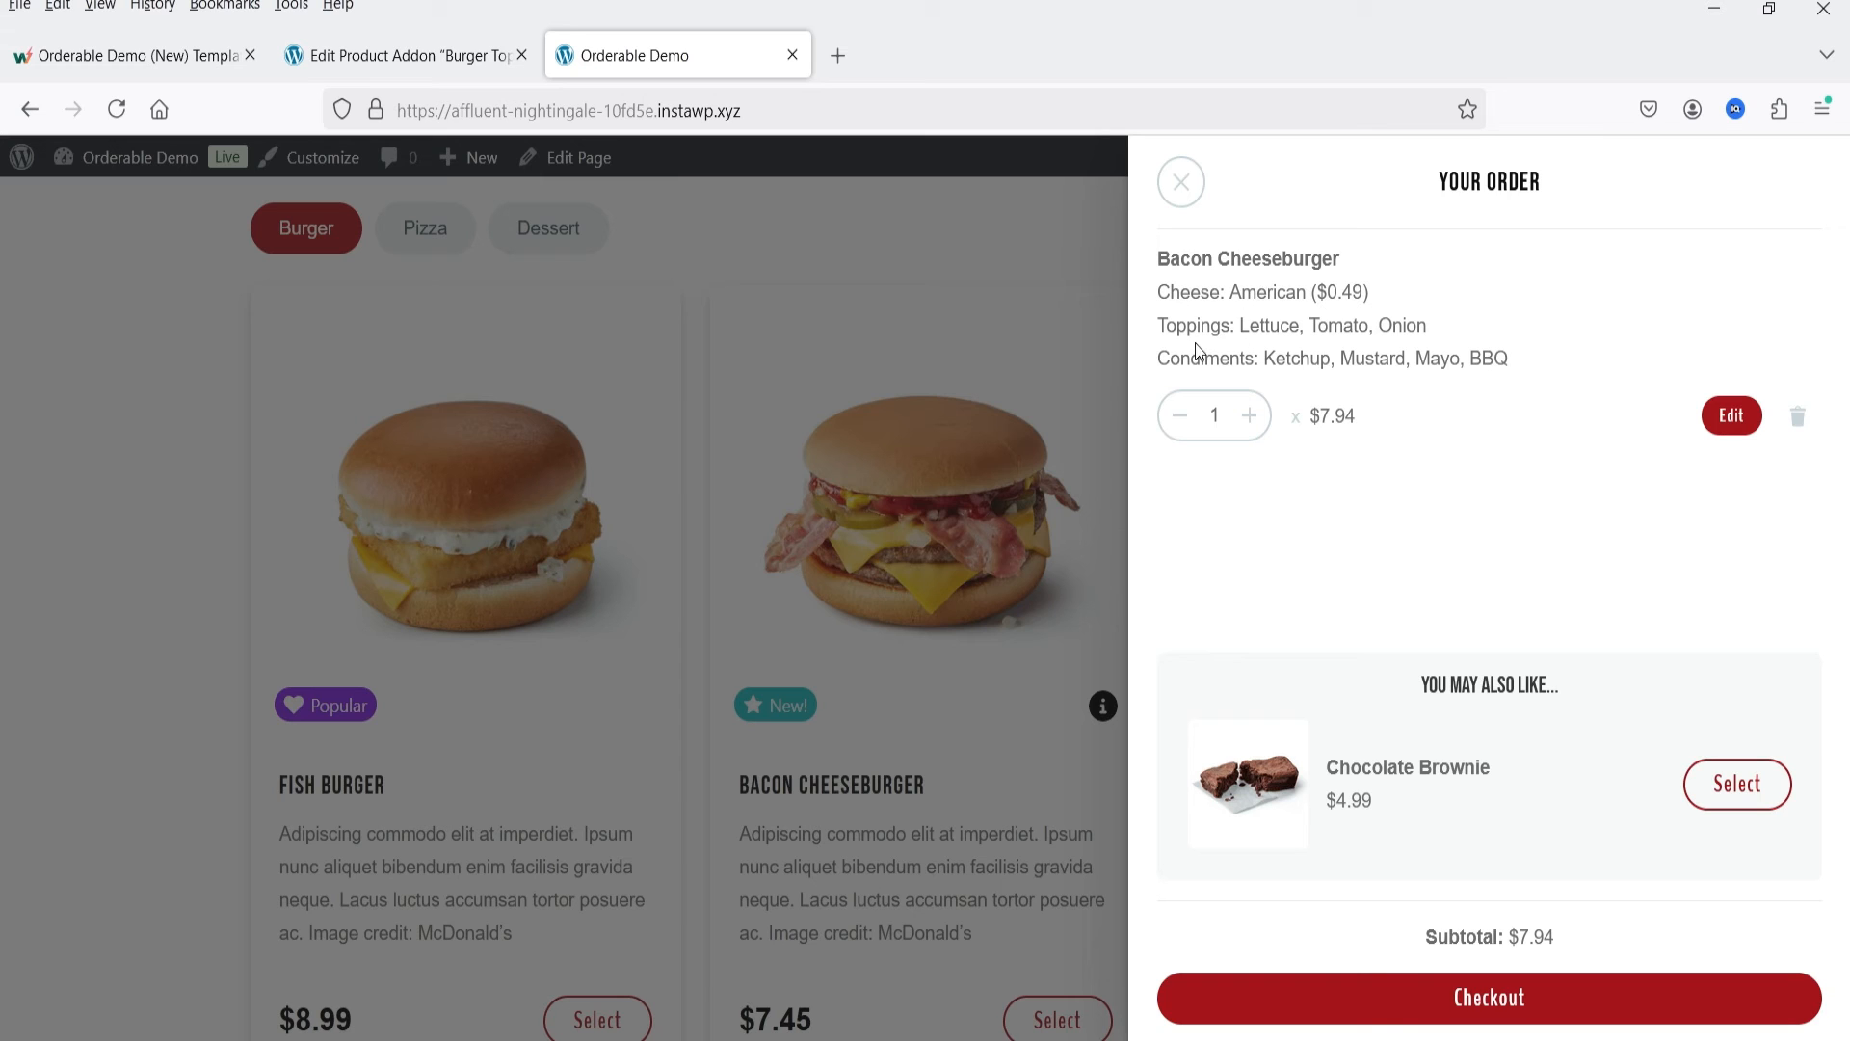
drag(1243, 319, 1508, 322)
click(1274, 359)
drag(1274, 360, 1536, 396)
click(1521, 349)
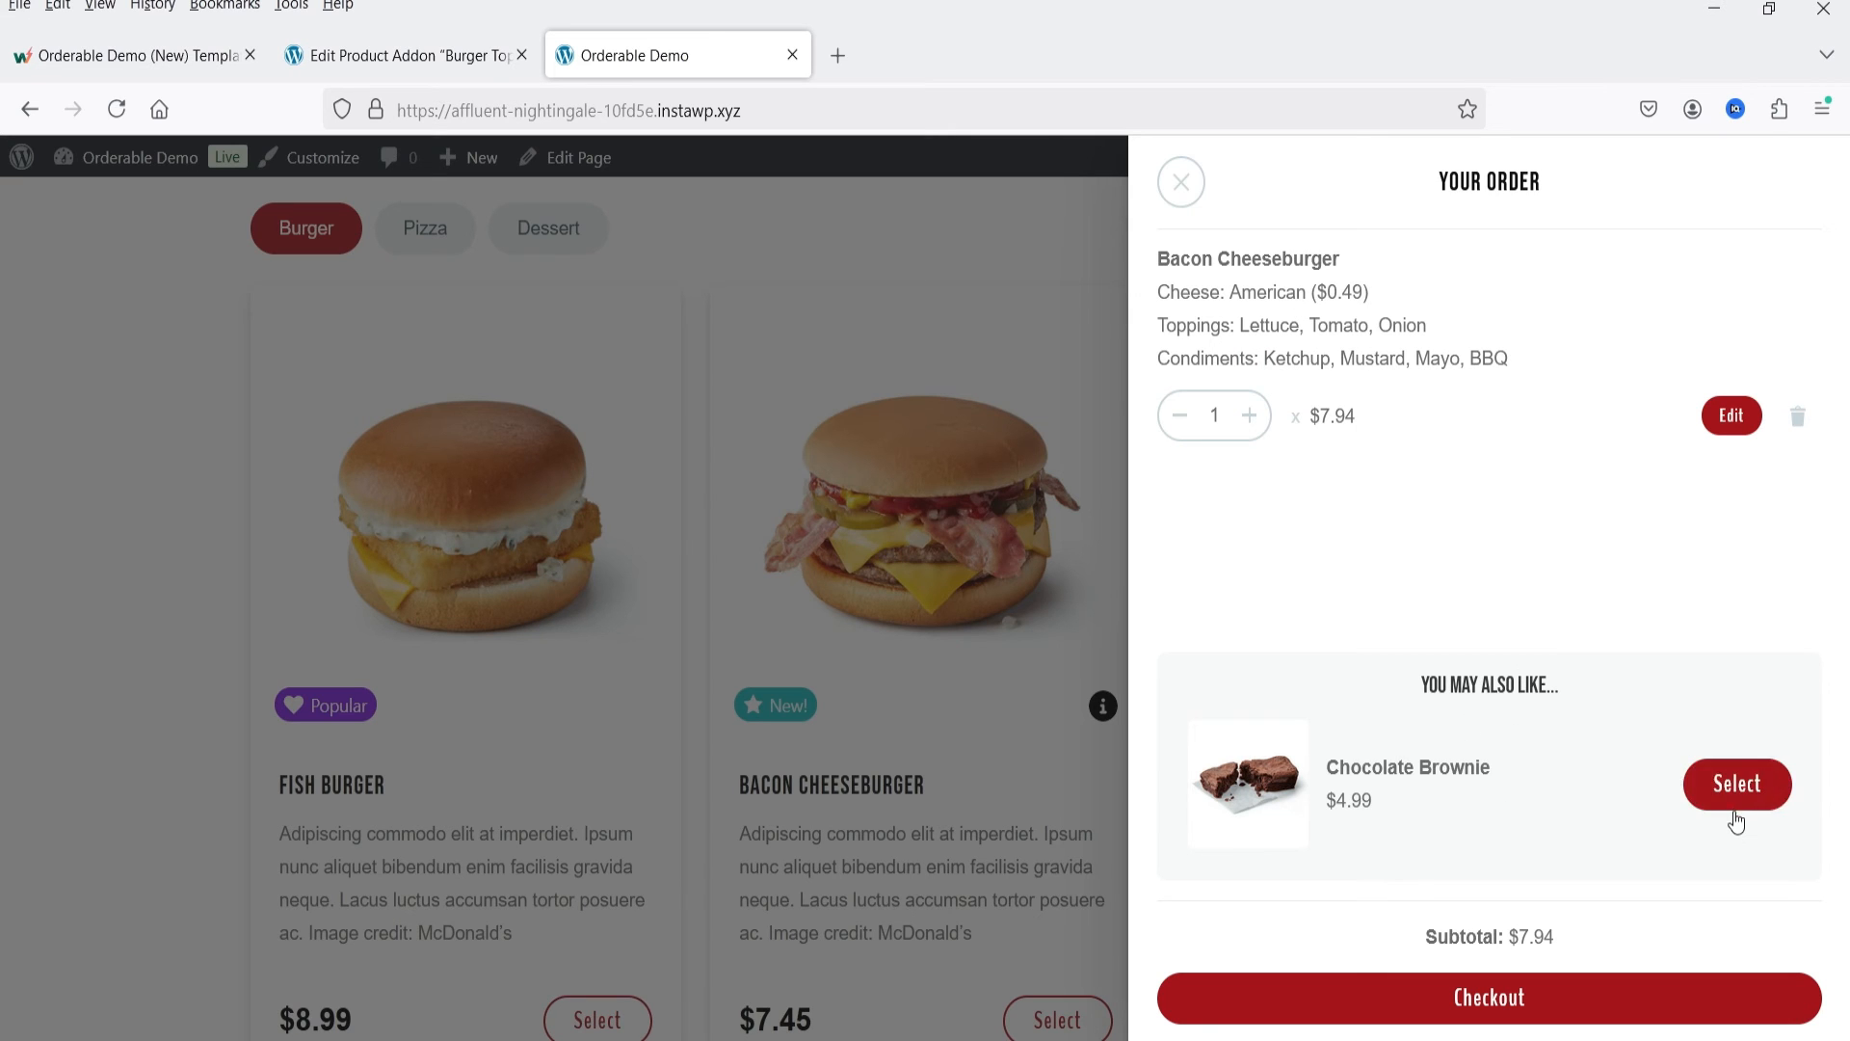
click(1180, 183)
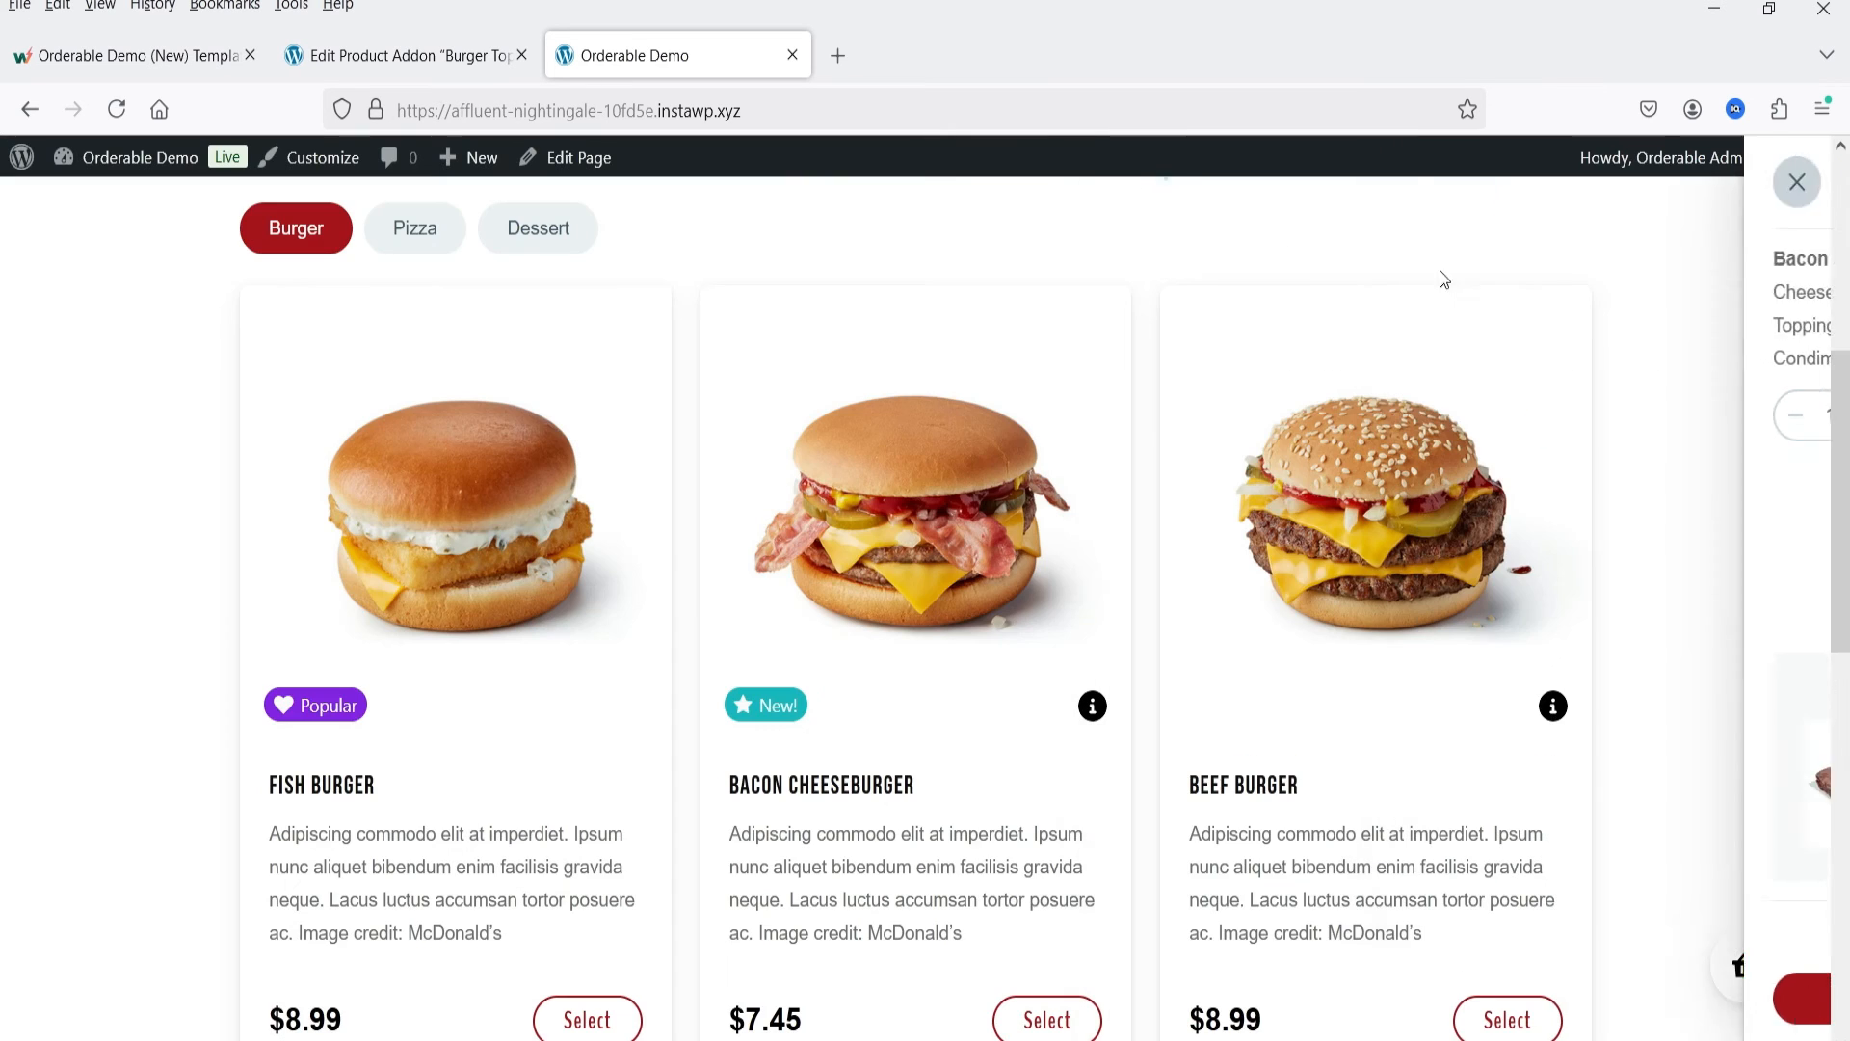
Step: Show the Dessert category and open the Mixed Berry Muffin to examine its sauces and toppings addons
scroll(1052, 566, down, 3)
scroll(1052, 565, up, 4)
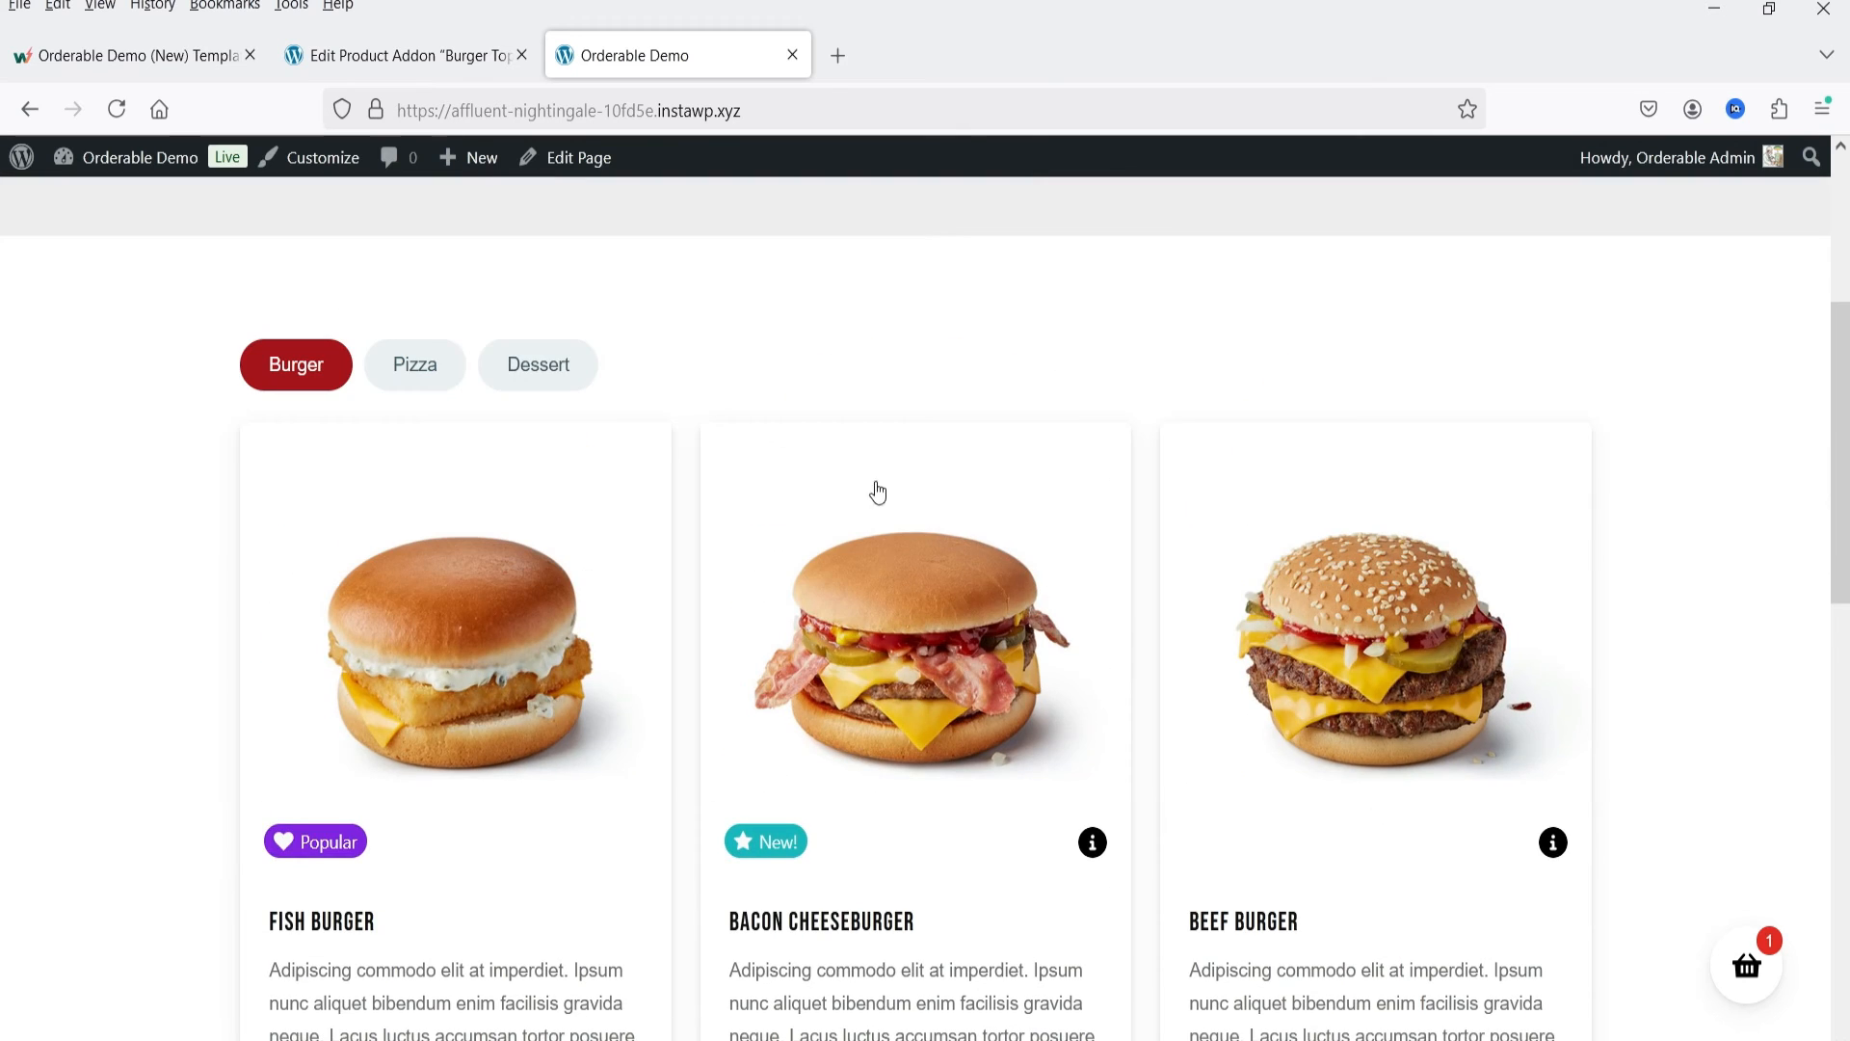
click(537, 364)
scroll(1160, 659, down, 1)
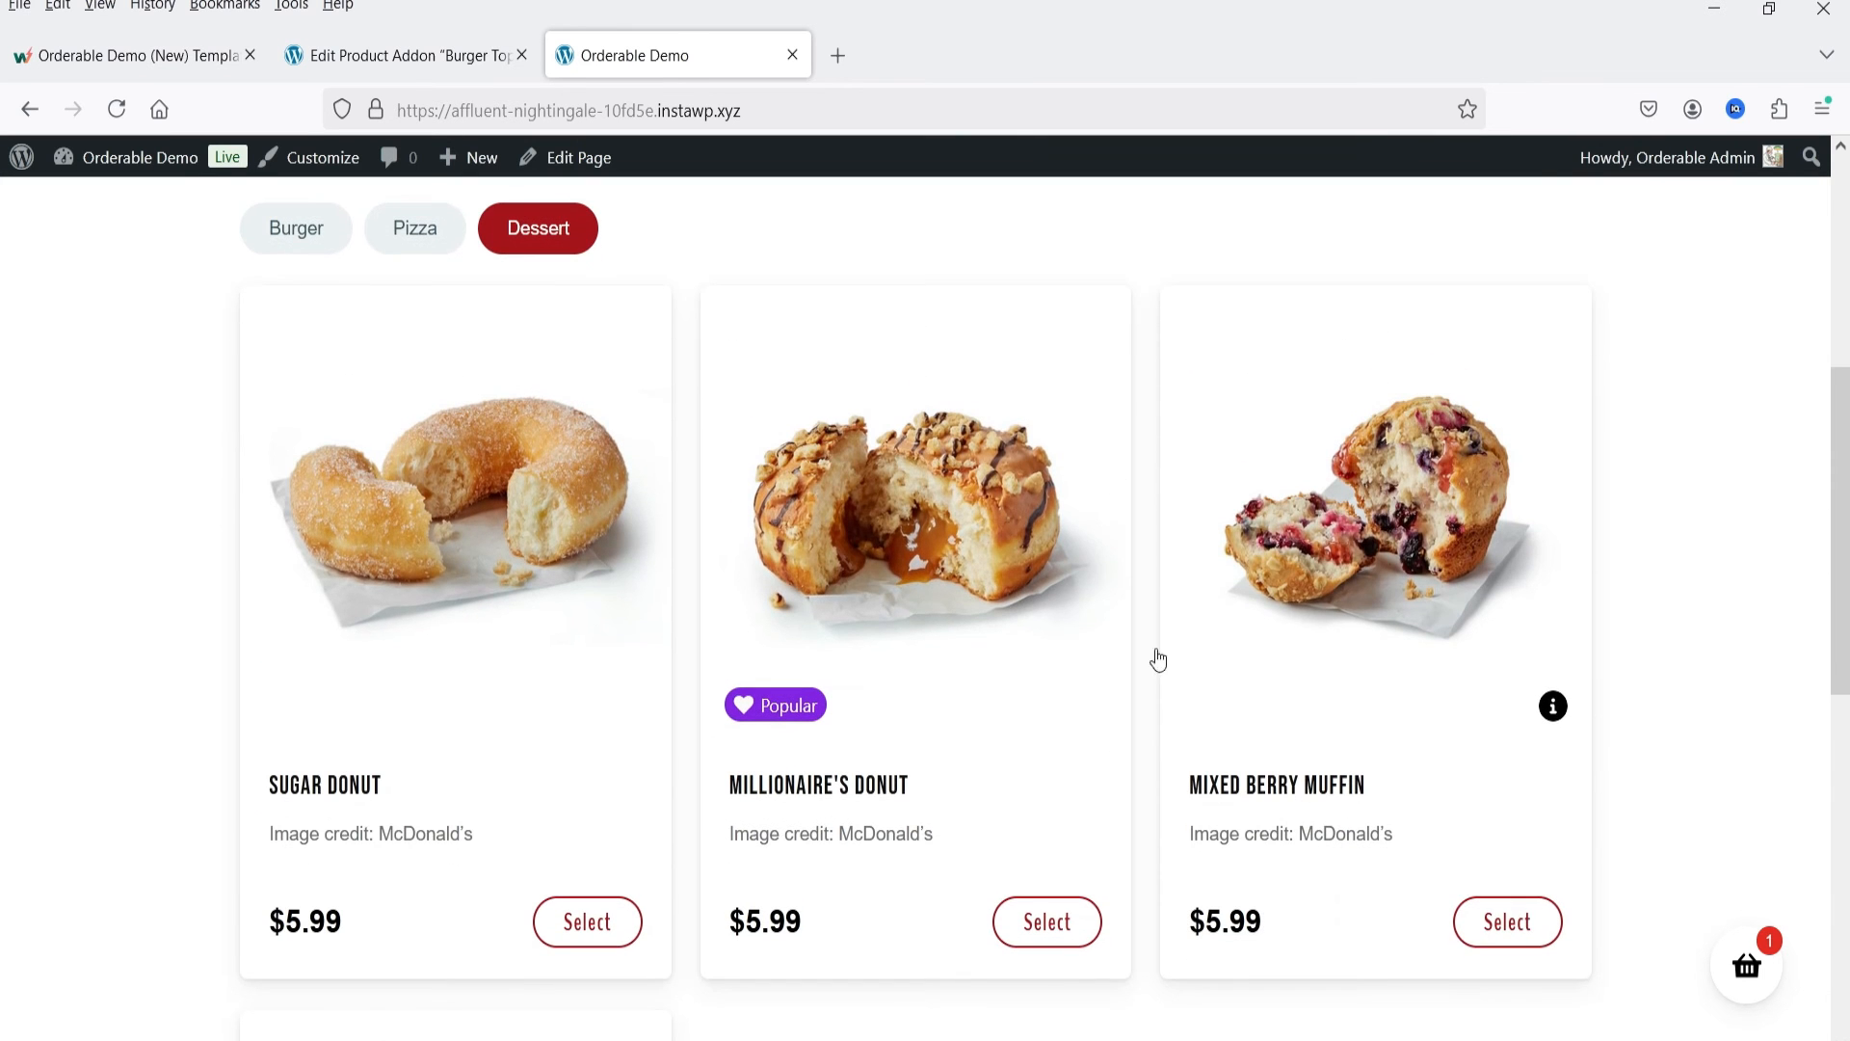
click(1374, 539)
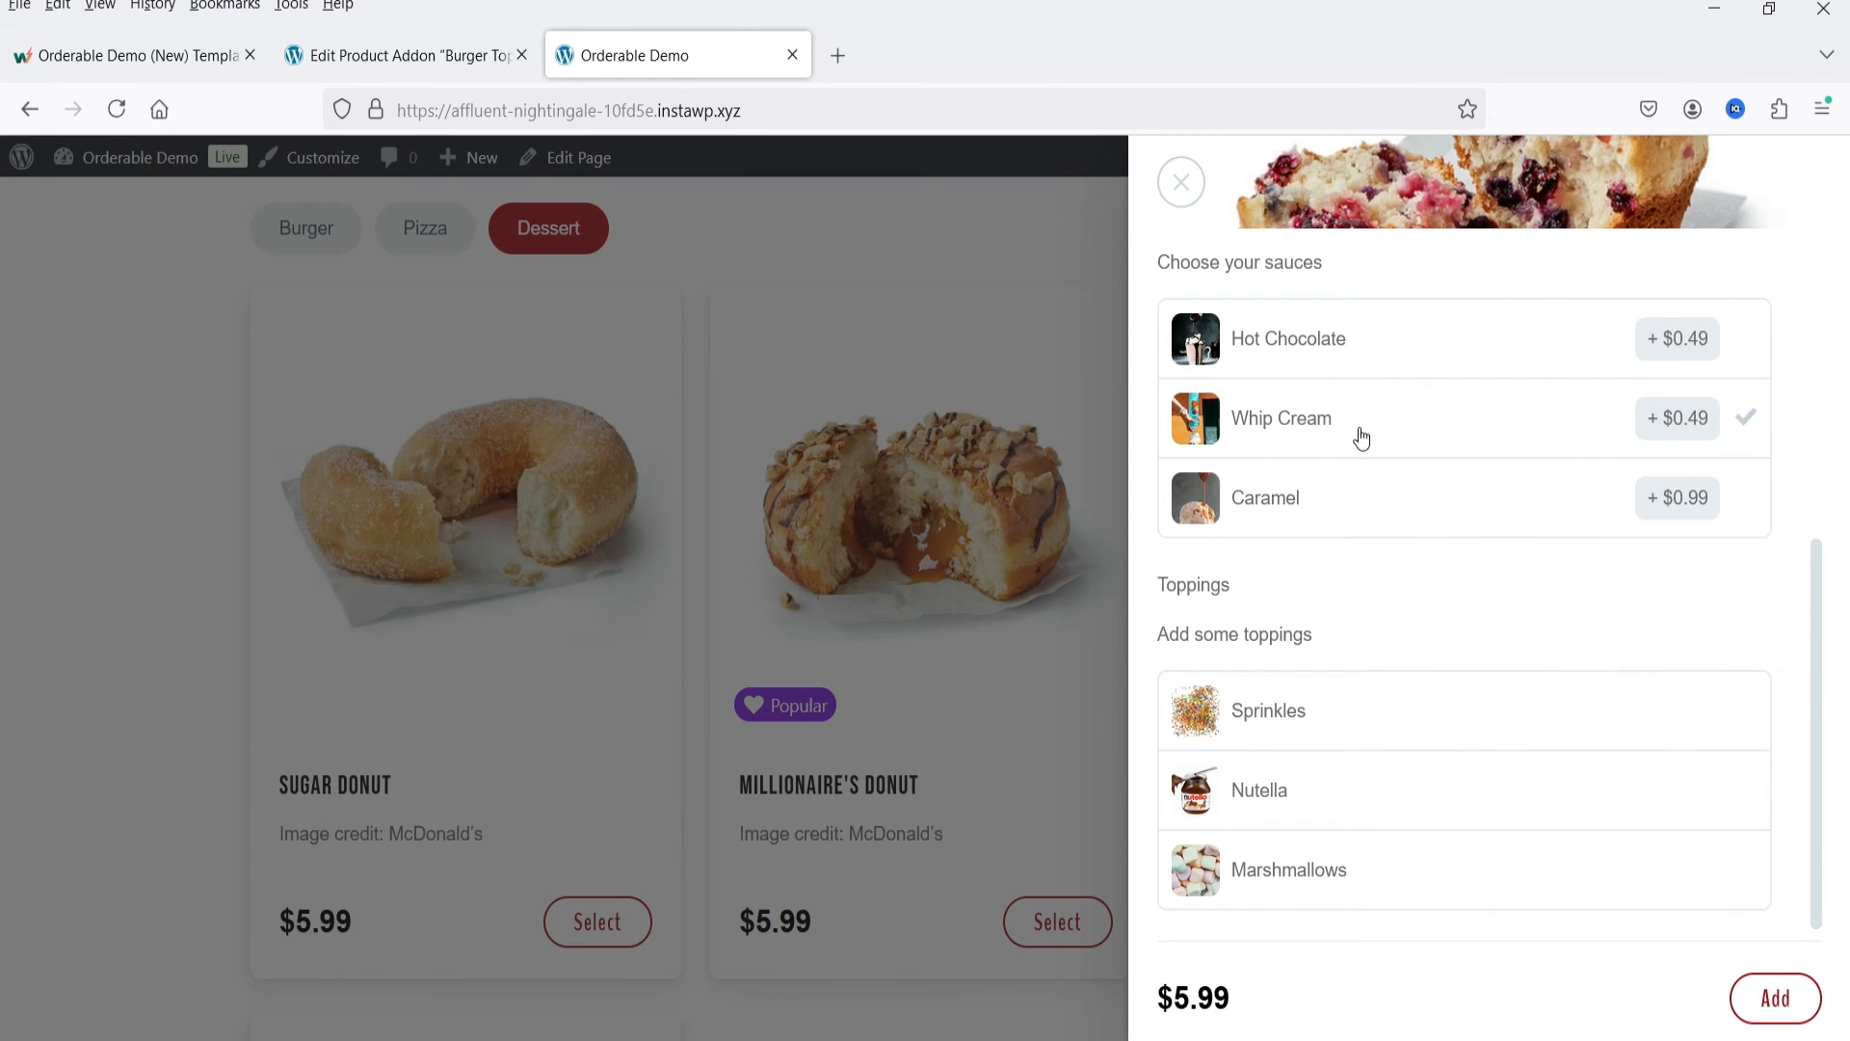
Step: Read the Mixed Berry Muffin's Nutritional Information and expand its Description
scroll(1266, 578, up, 5)
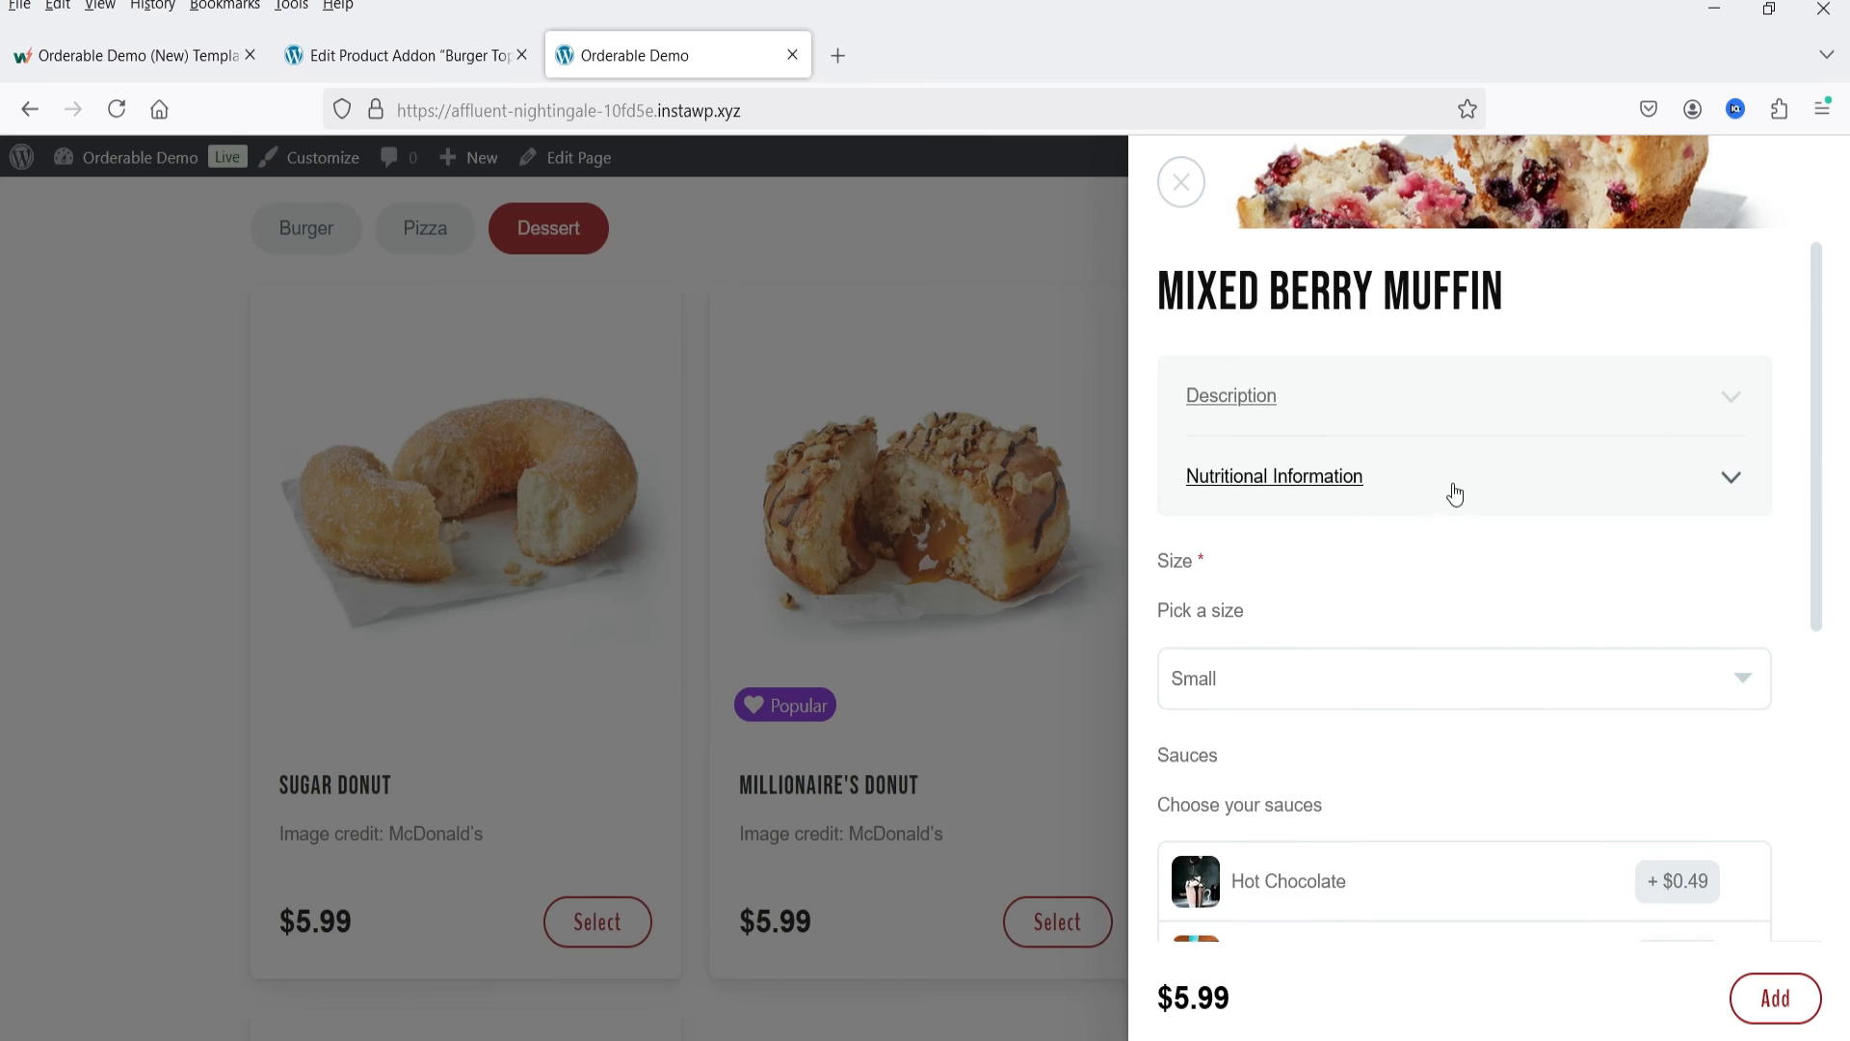
click(1651, 479)
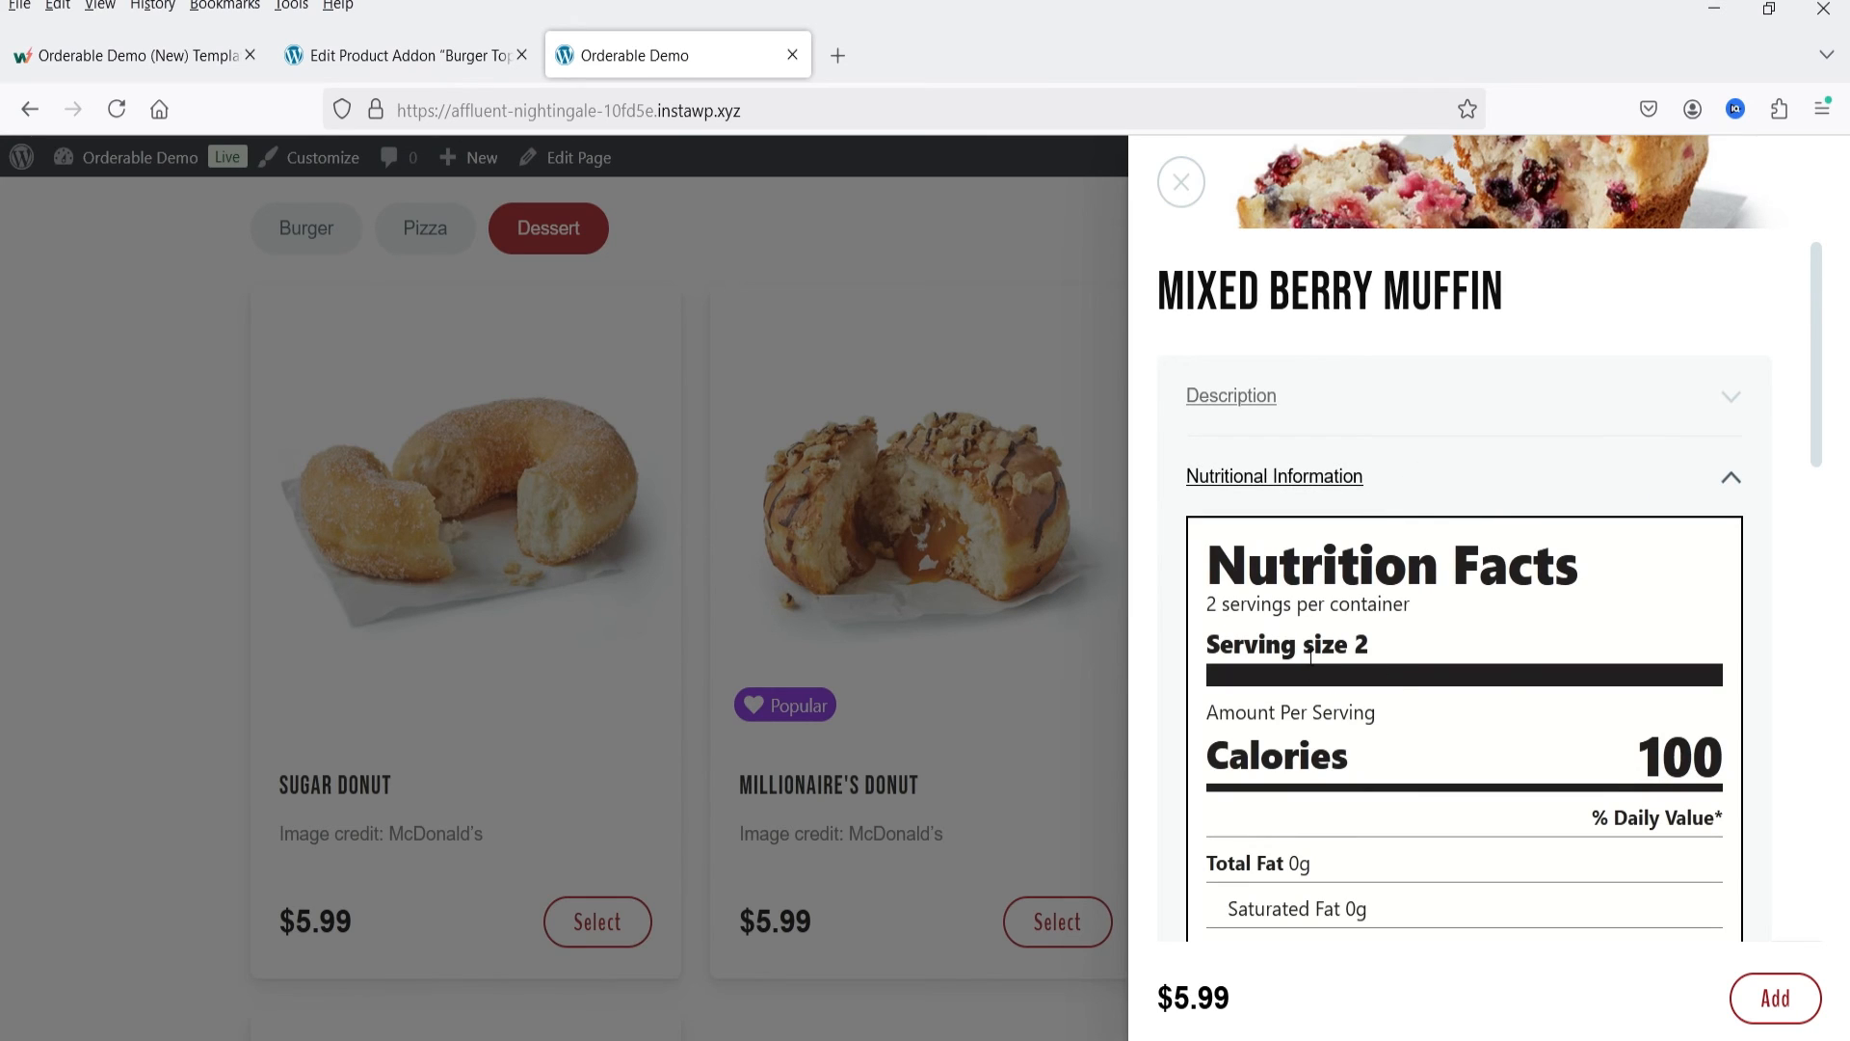
scroll(1496, 775, down, 7)
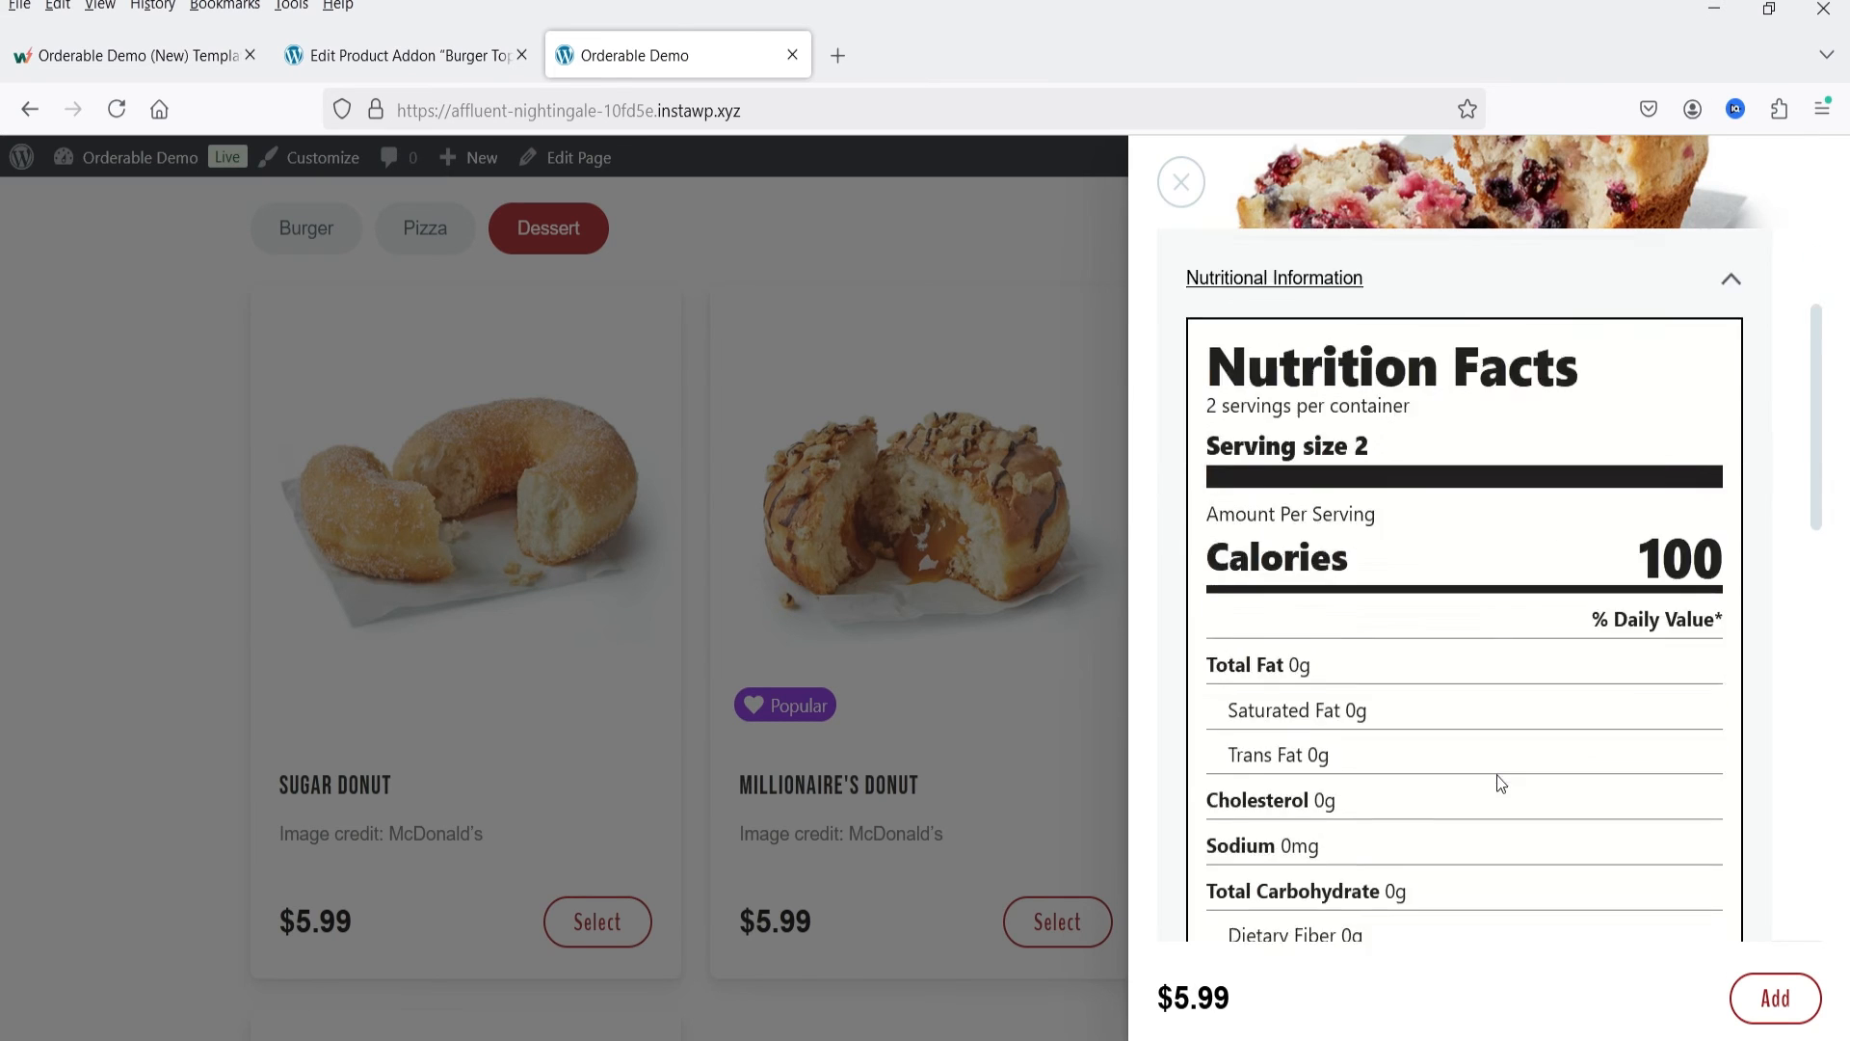
scroll(1448, 655, up, 4)
scroll(1451, 654, up, 4)
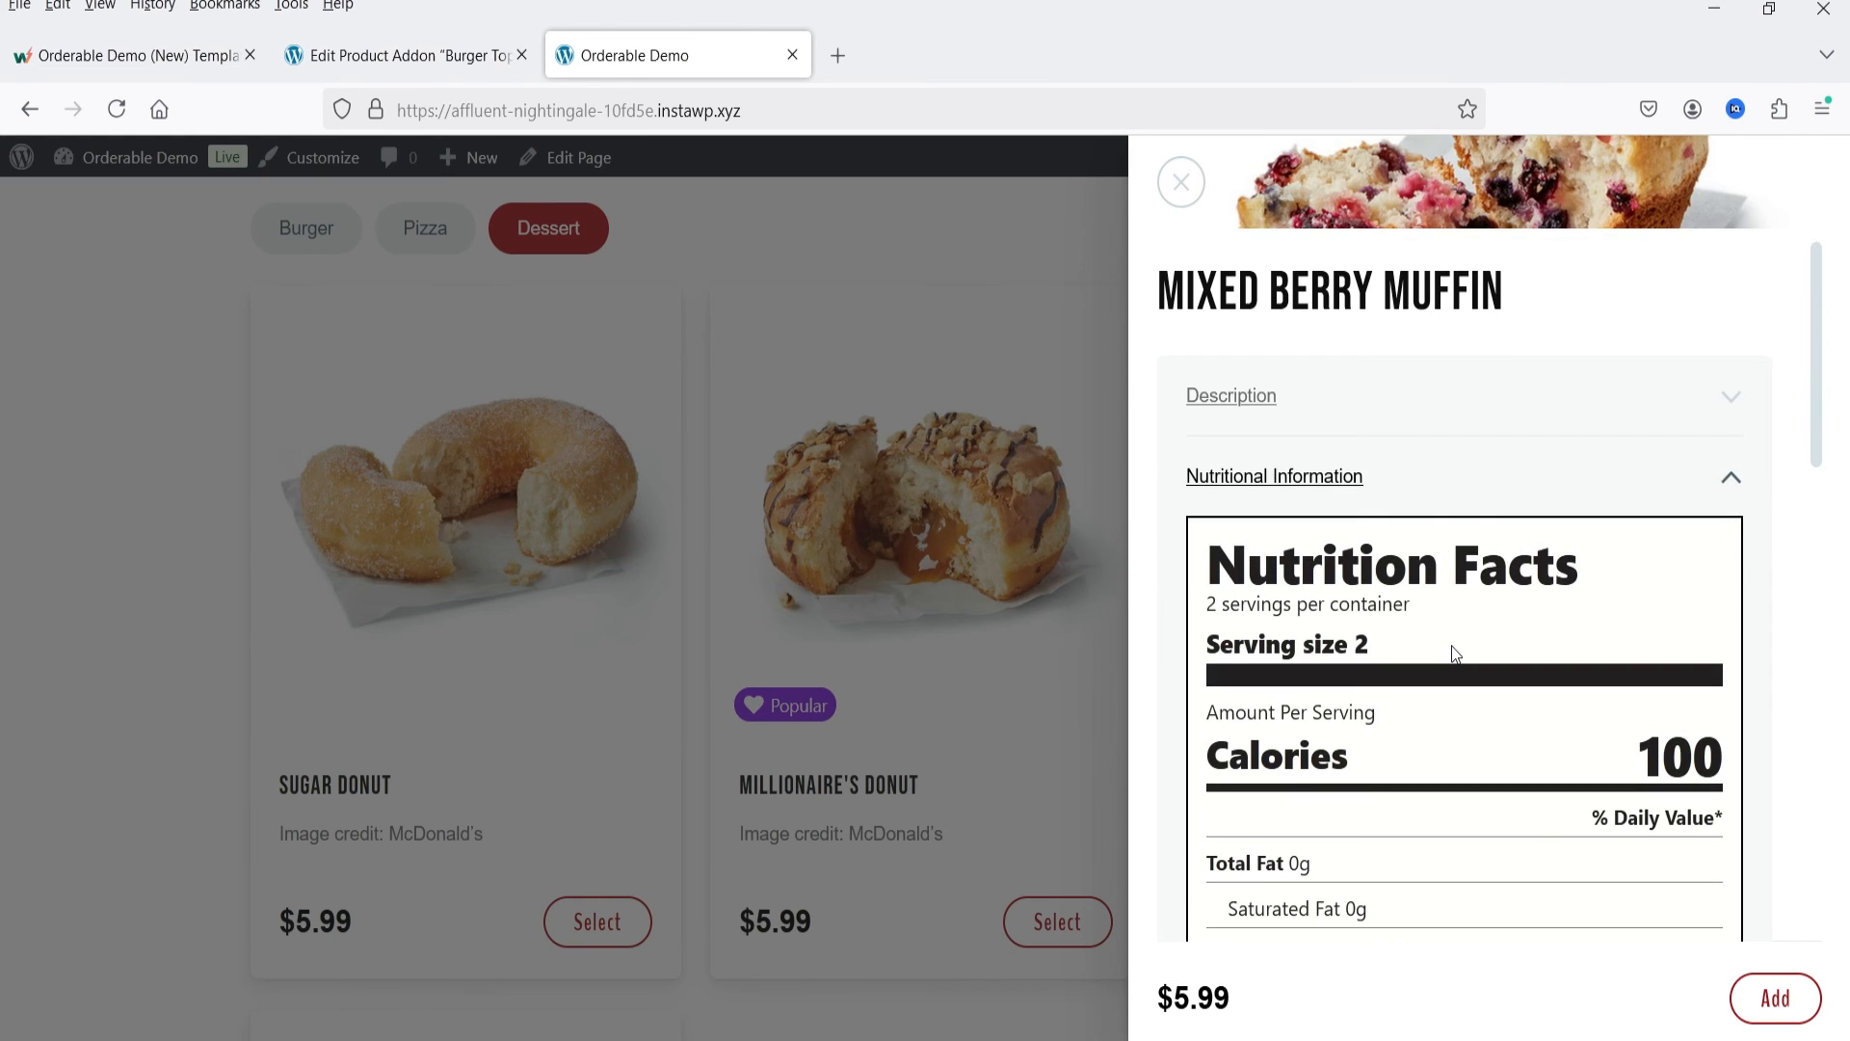
click(1375, 405)
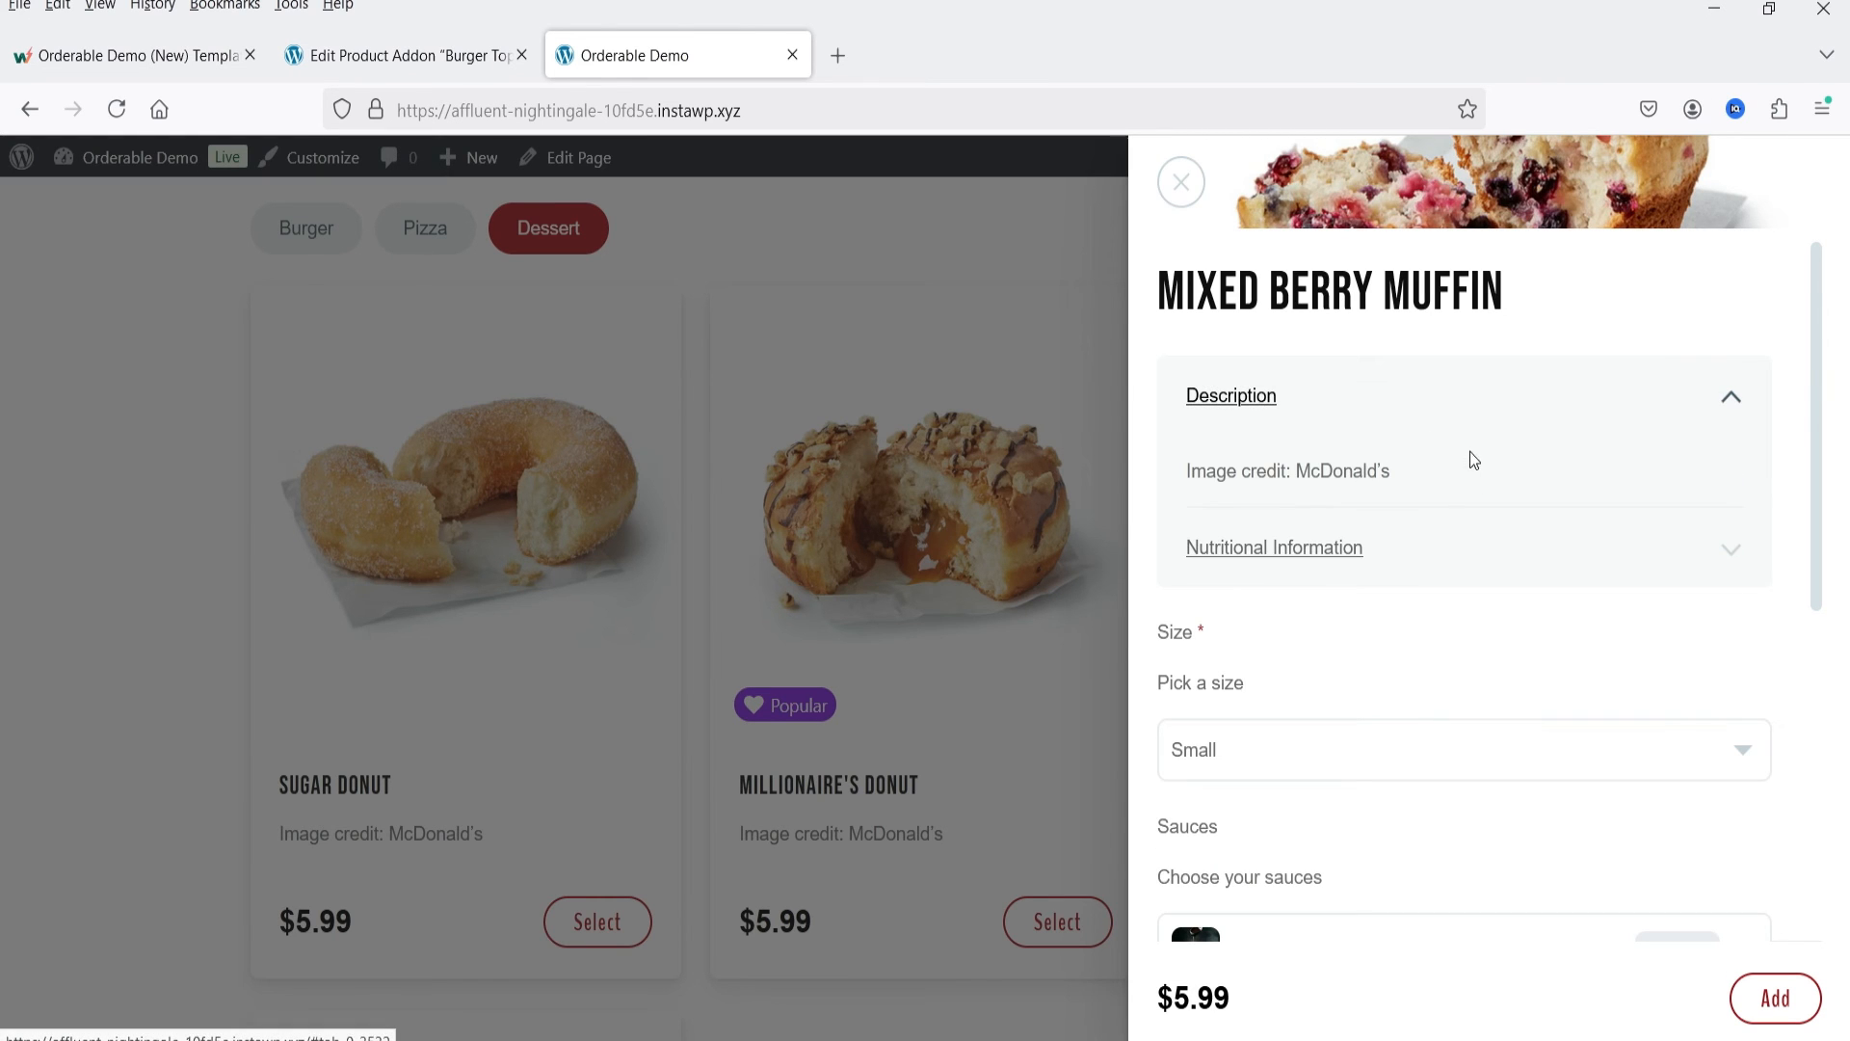
Step: Return to the Burger Toppings addon editor, collapse the Toppings field and review the rule that controls where the addon appears
click(405, 55)
click(305, 405)
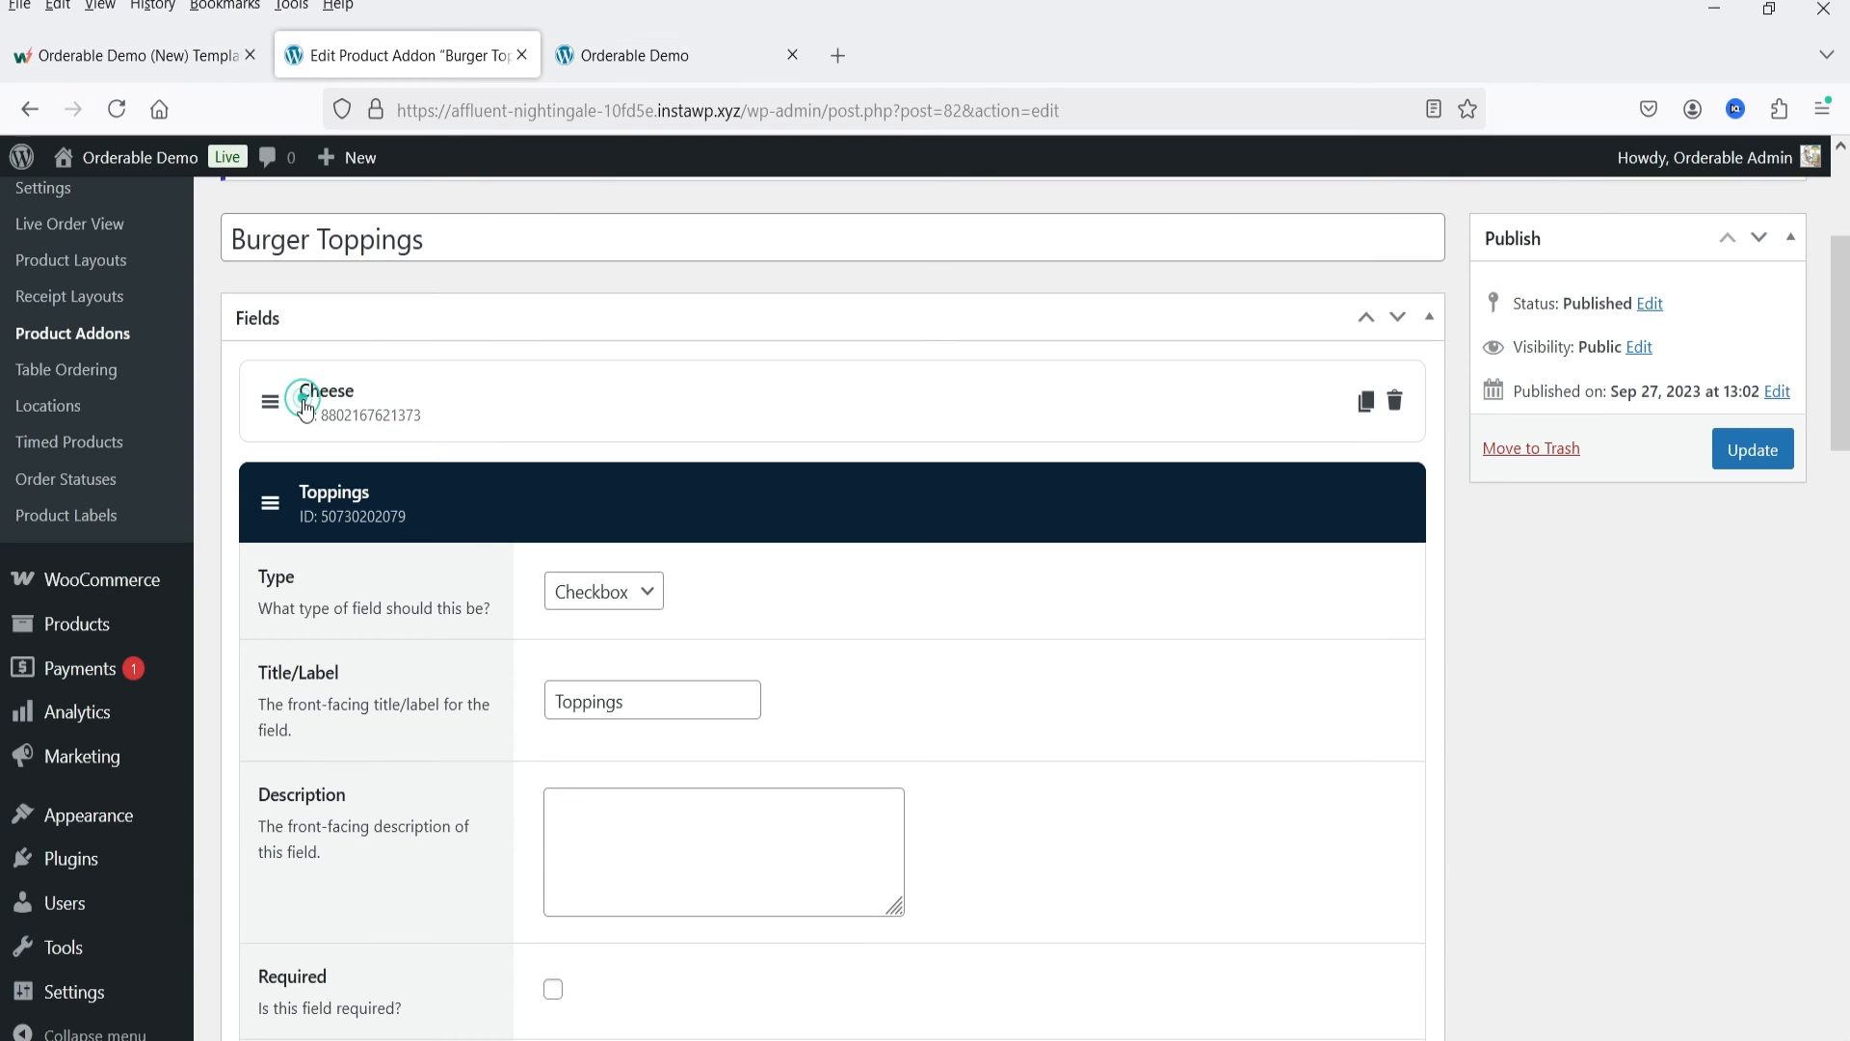
click(278, 521)
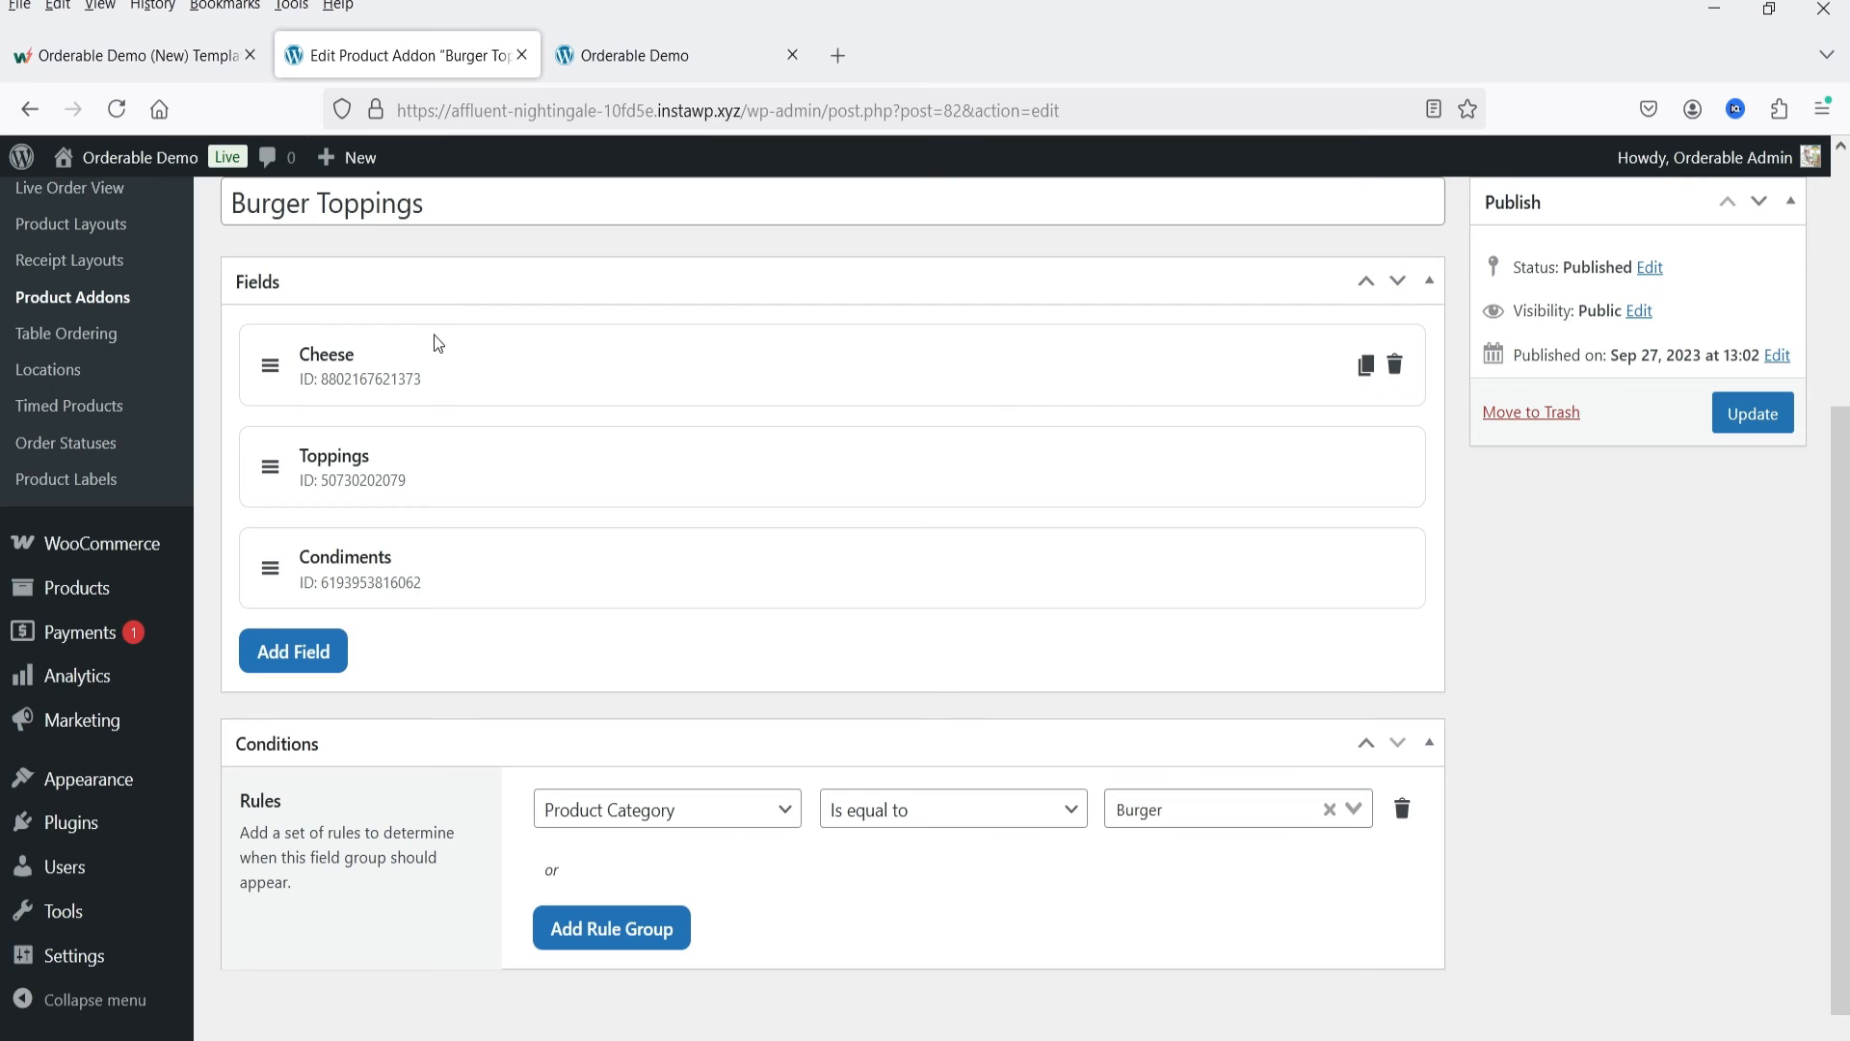
scroll(780, 443, down, 1)
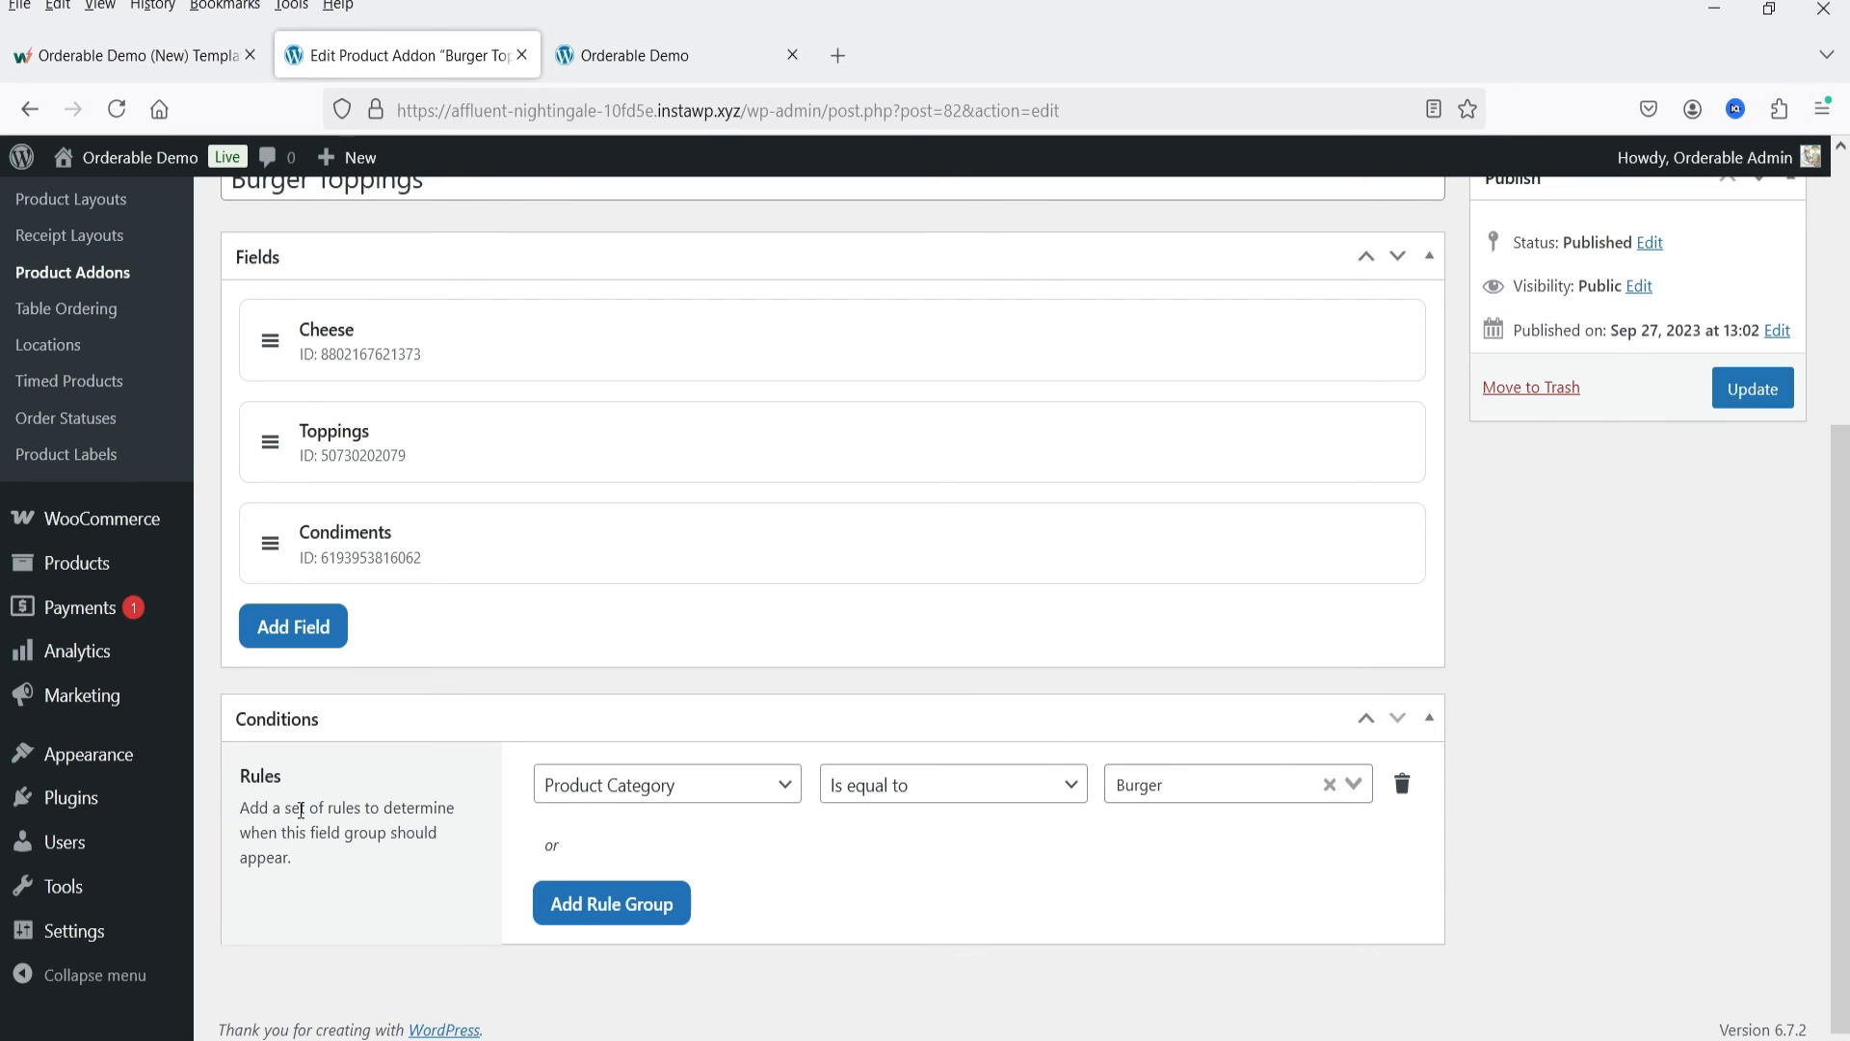
scroll(422, 367, up, 2)
scroll(482, 357, down, 2)
Step: Show the Burger category on the demo storefront and open the Fish Burger to examine its addon choices
click(641, 55)
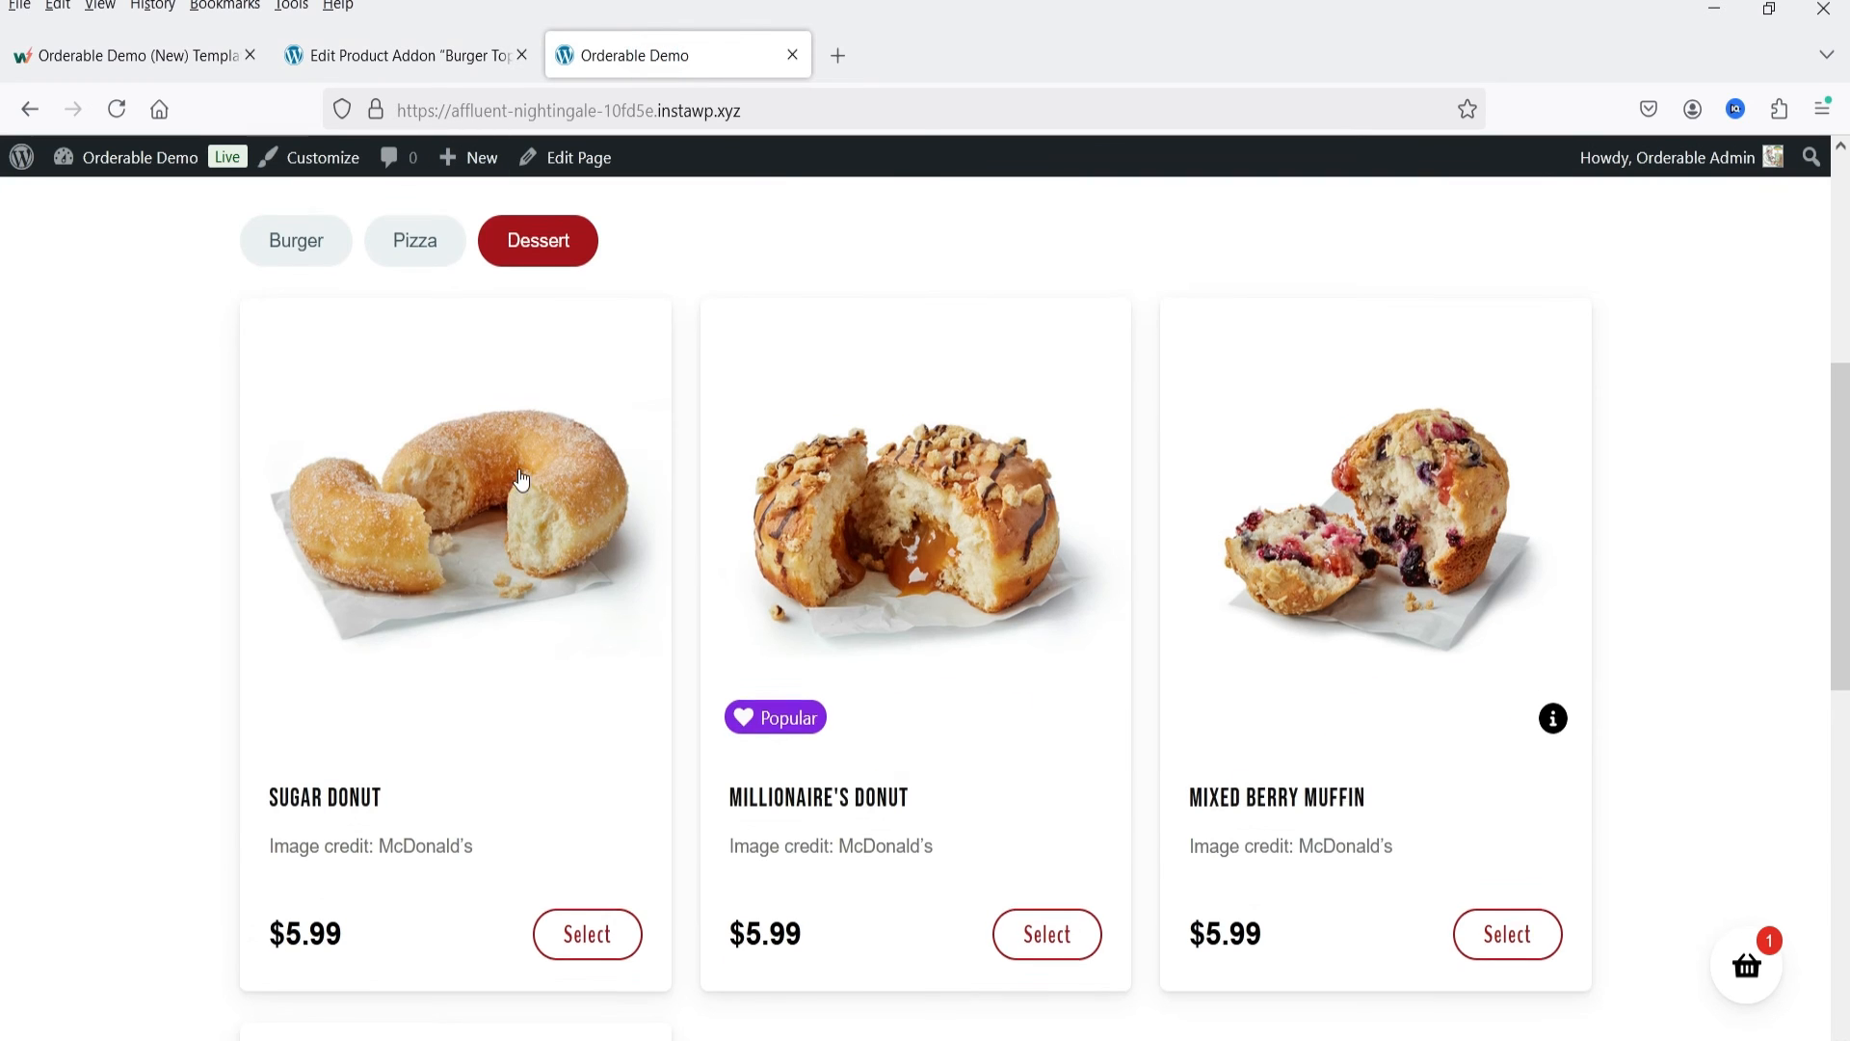
scroll(338, 834, up, 5)
click(291, 773)
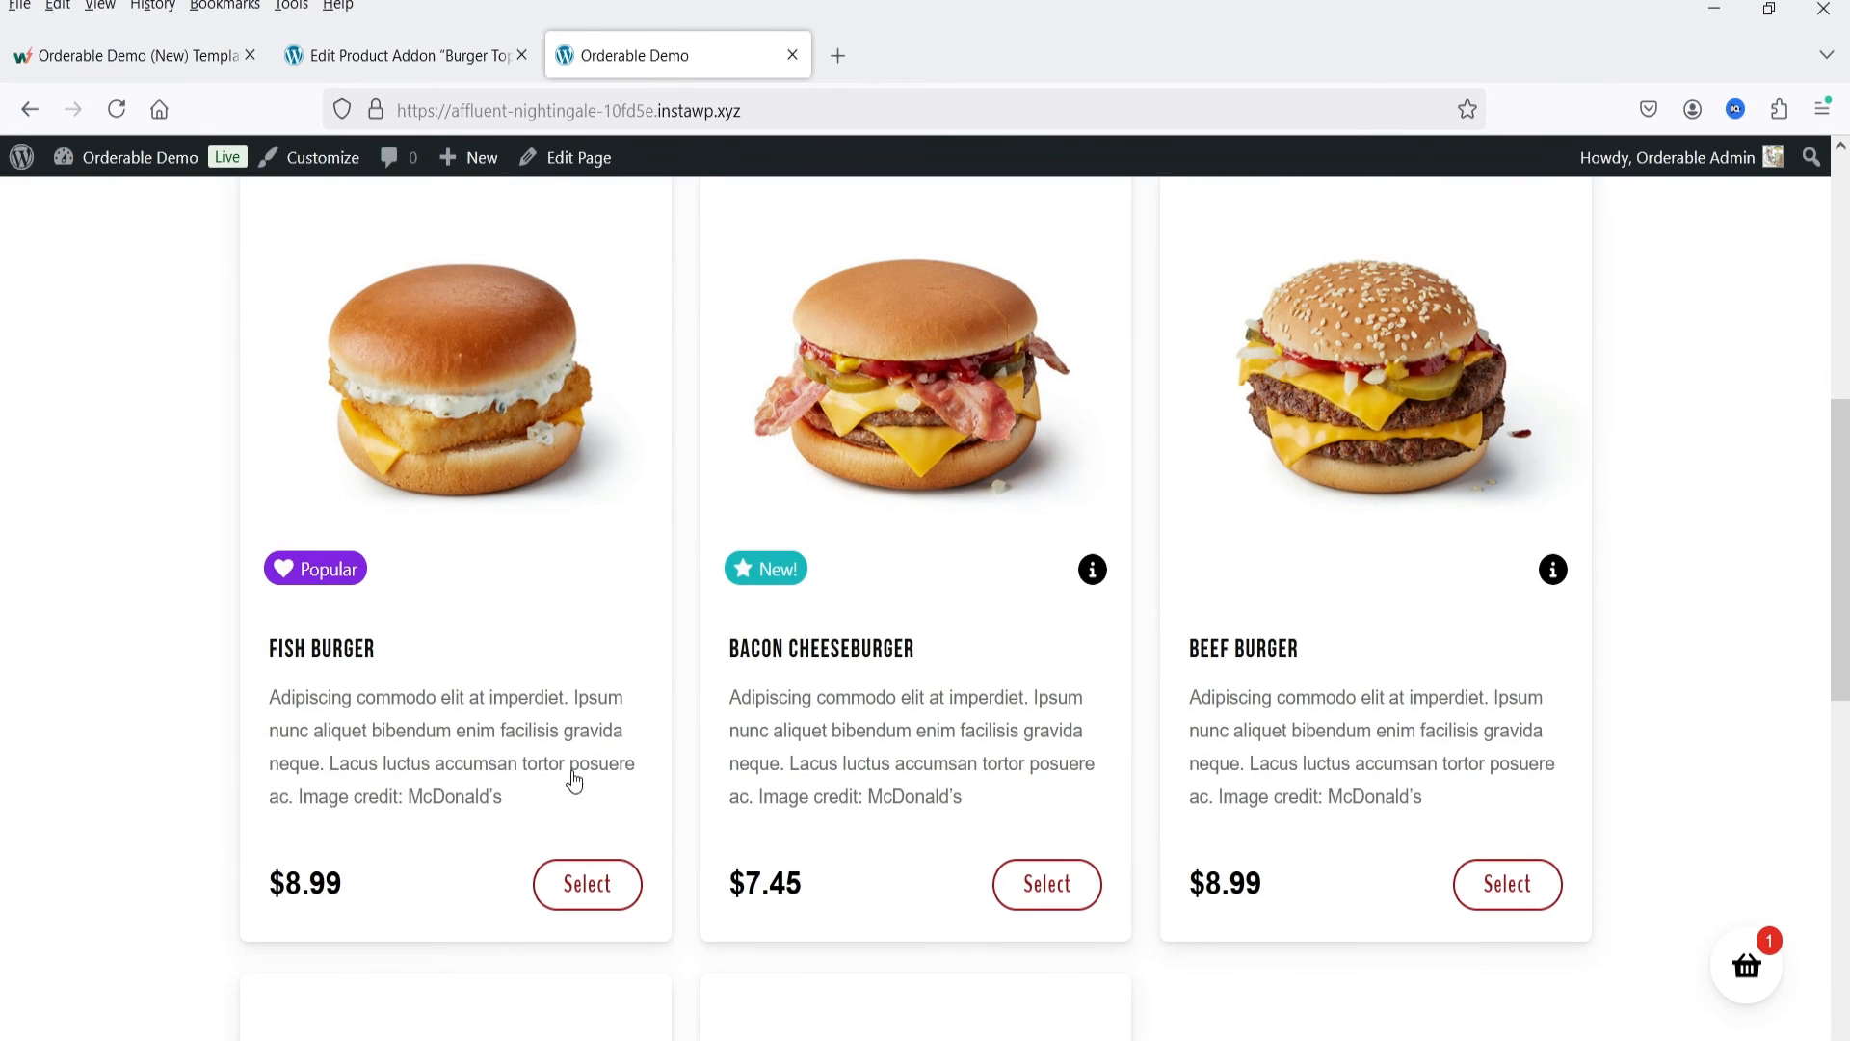
click(582, 443)
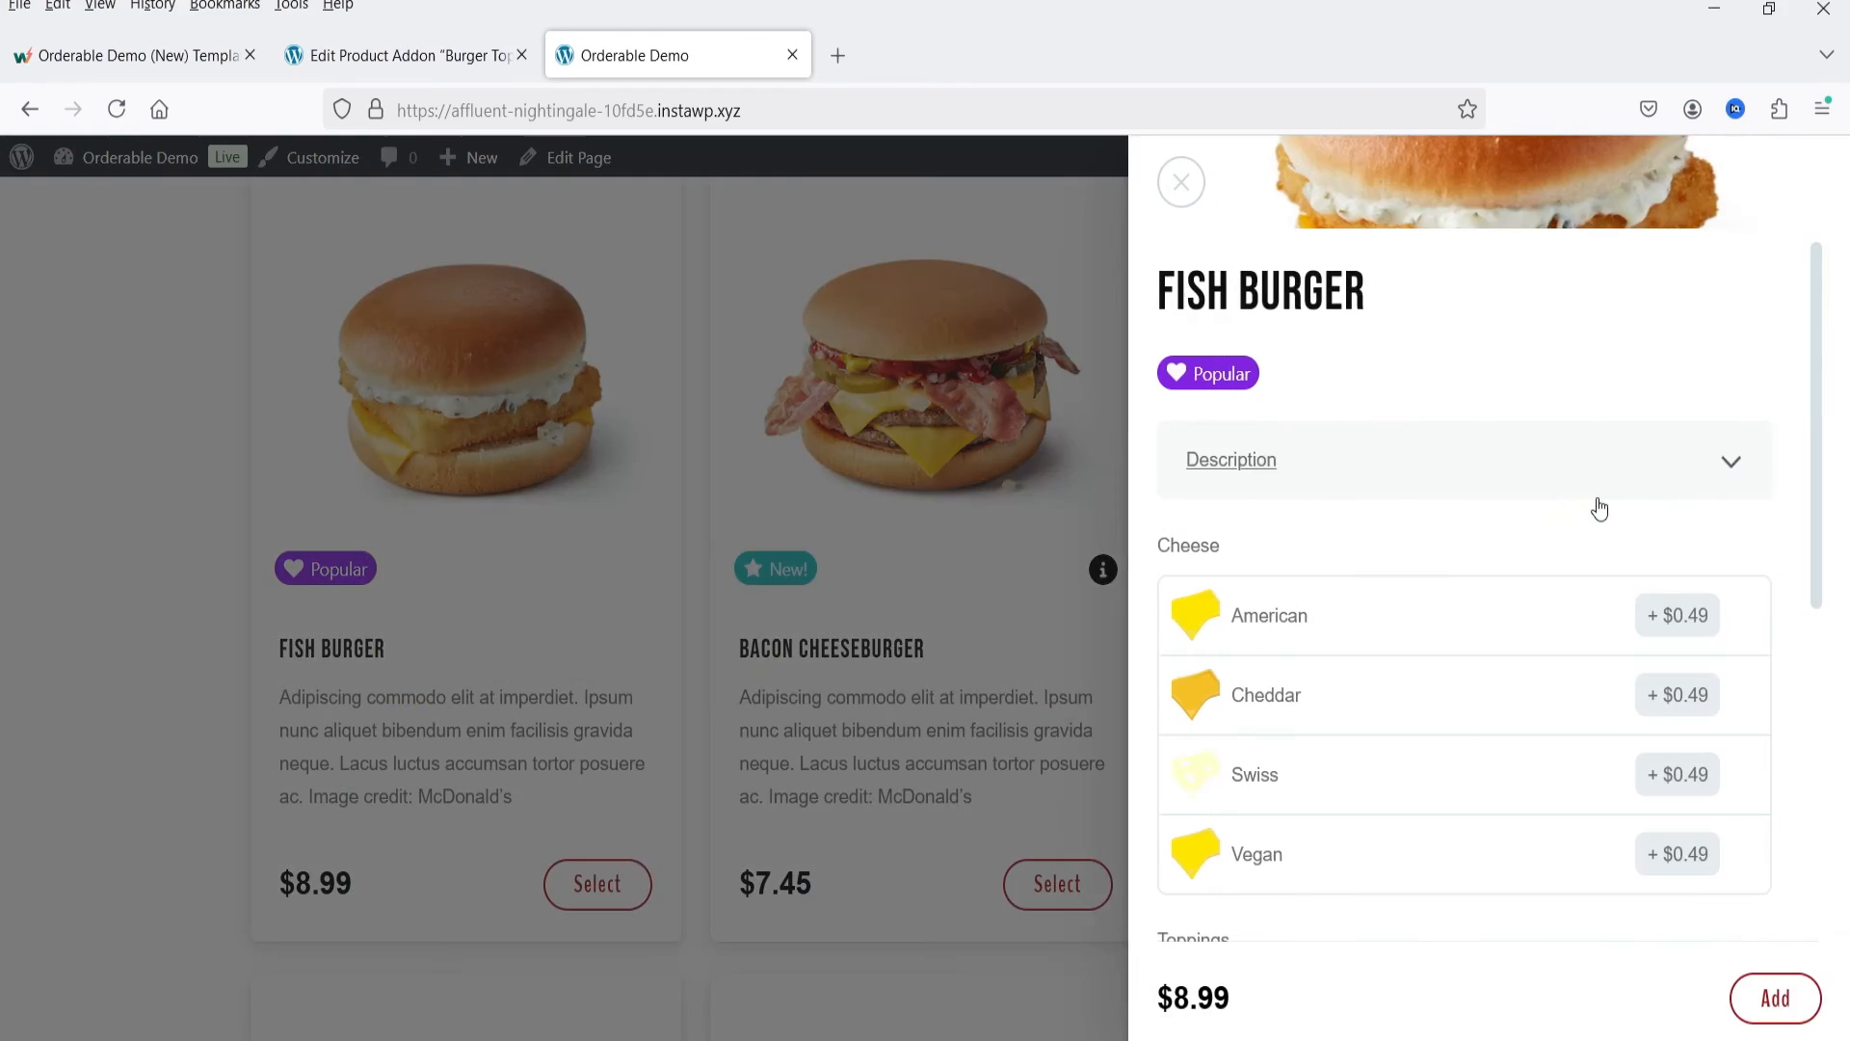
scroll(1350, 617, down, 5)
scroll(1437, 621, up, 5)
Step: Open the Pizza Toppings product addon for editing and review its fields and category condition
click(394, 55)
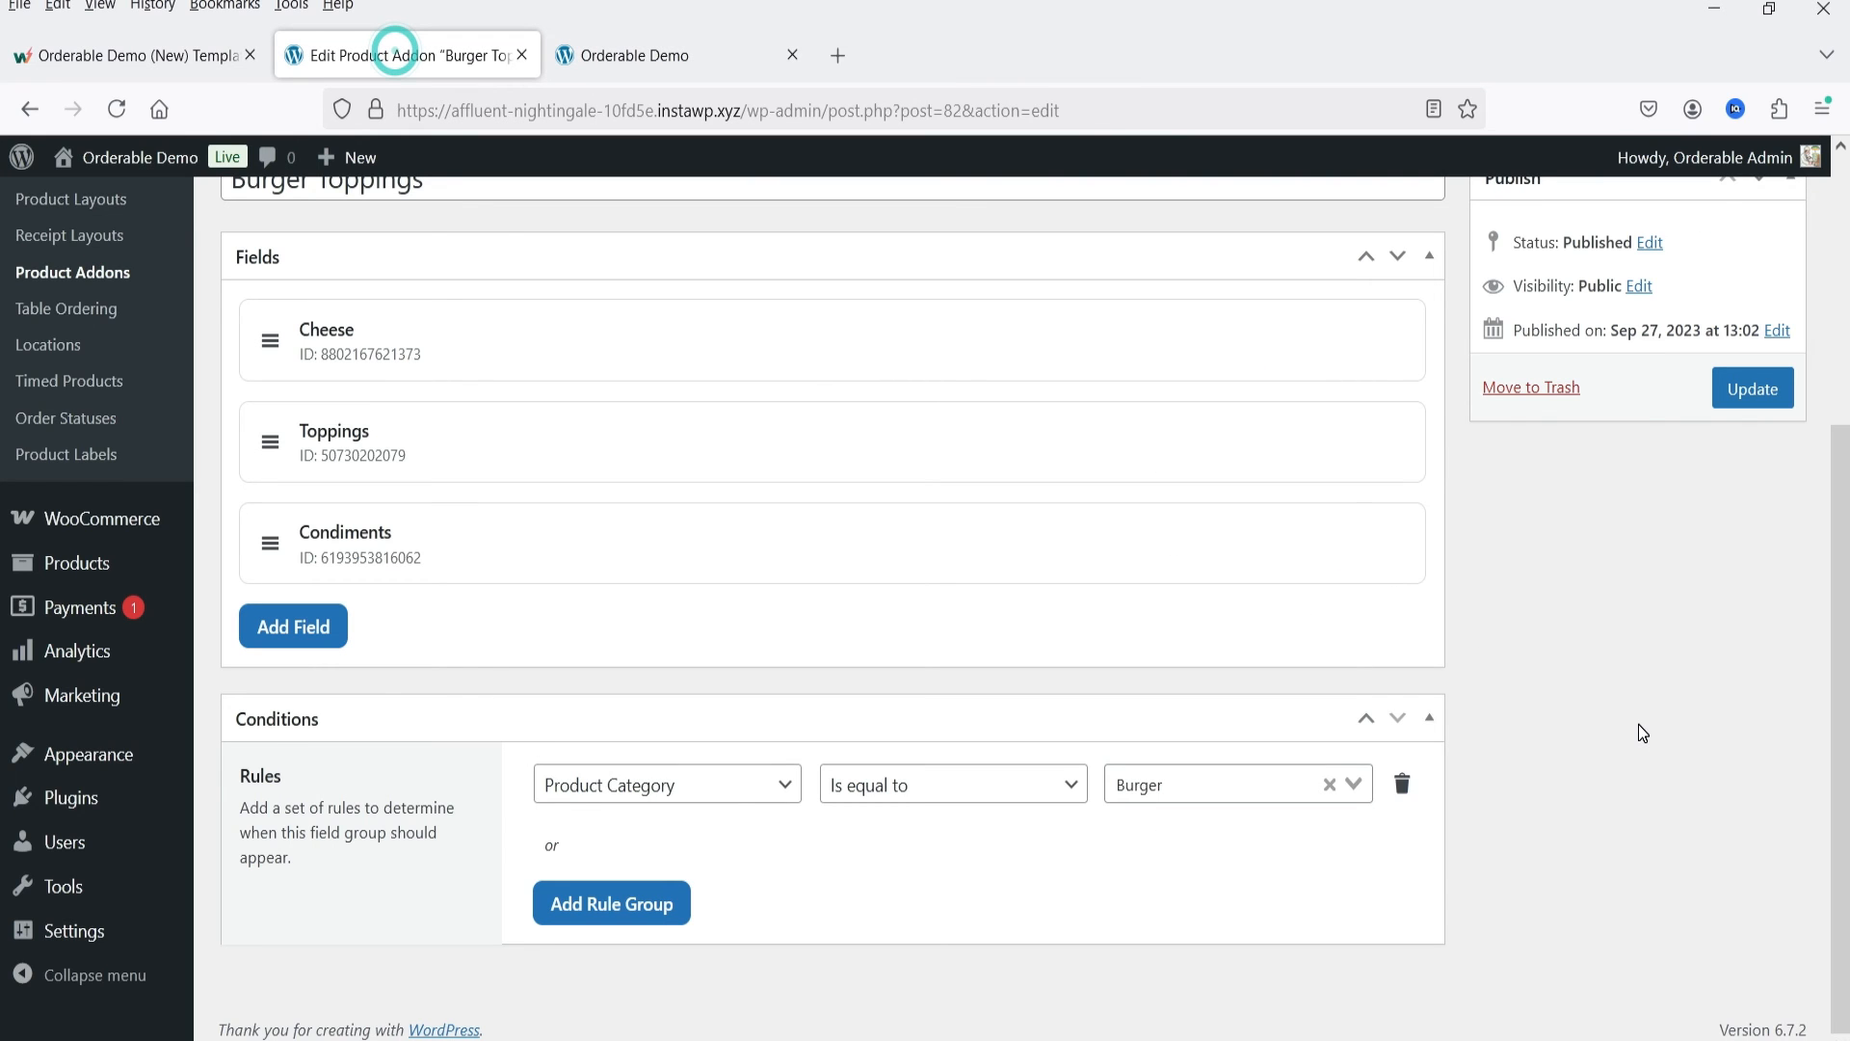
scroll(1638, 725, up, 4)
click(97, 647)
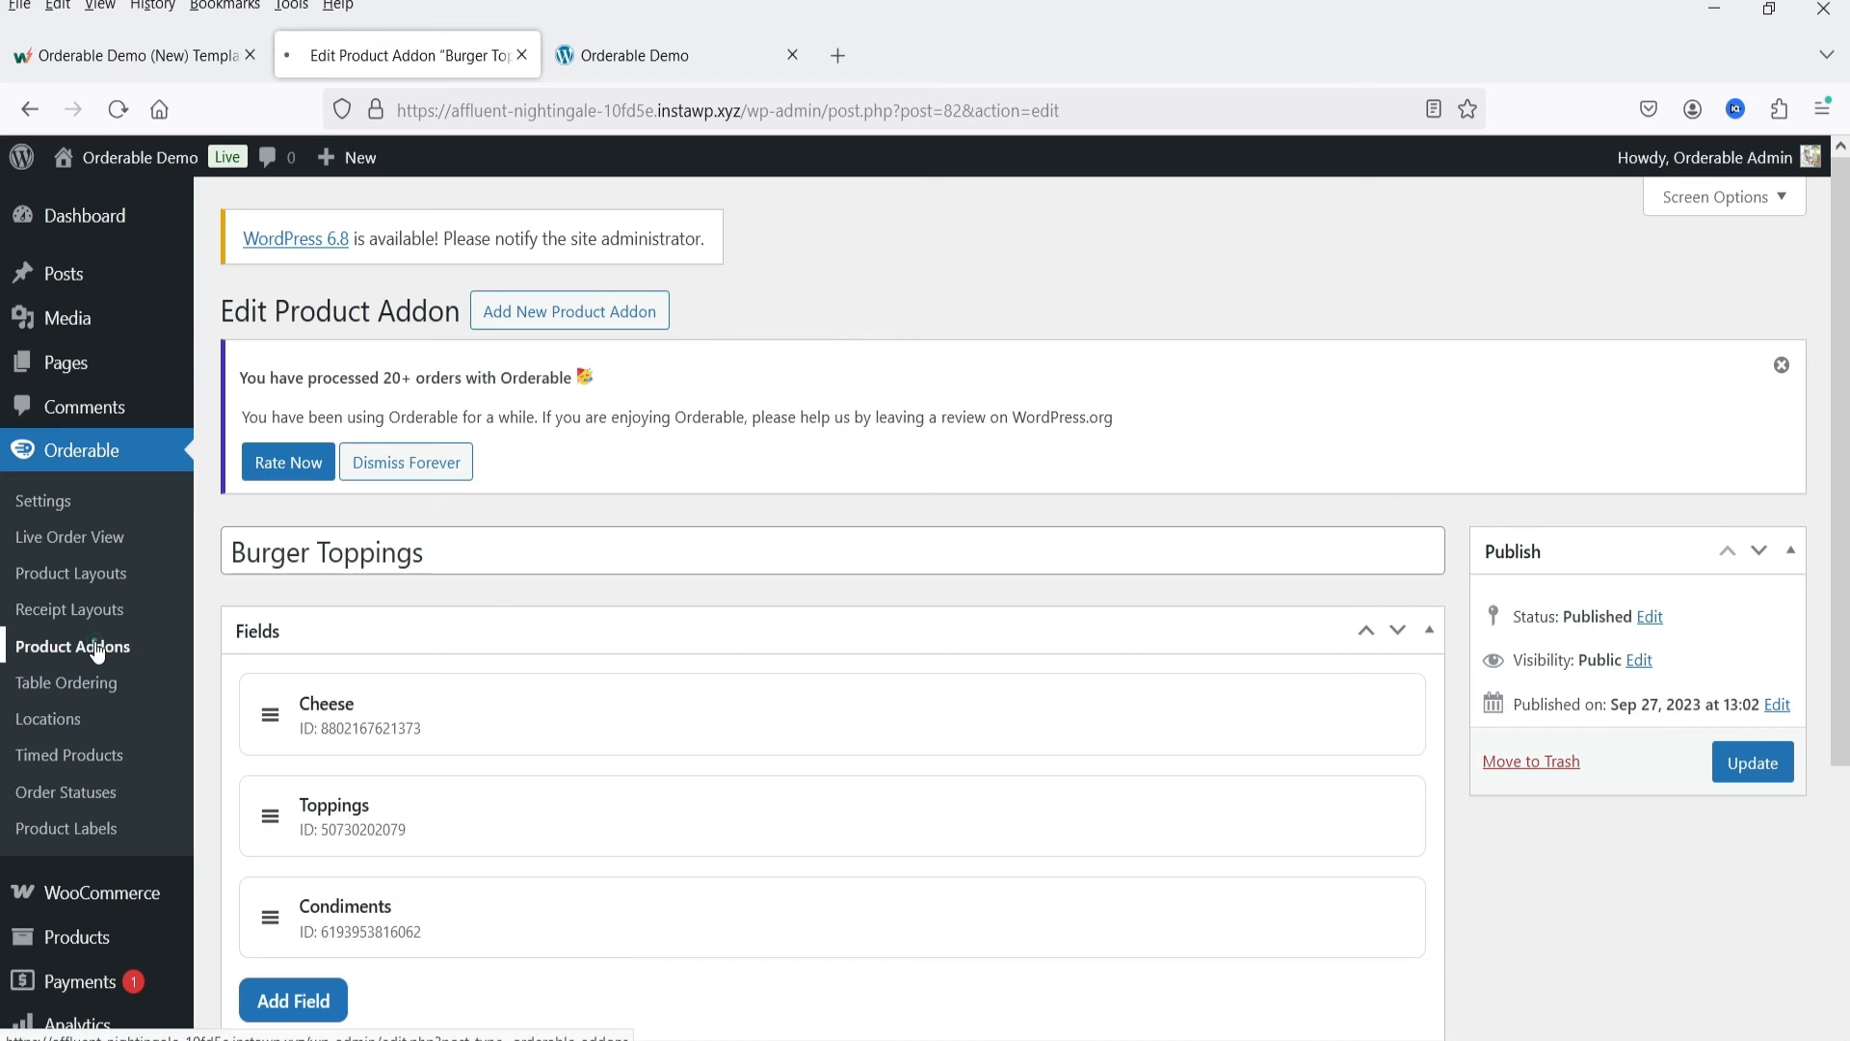
scroll(311, 362, down, 3)
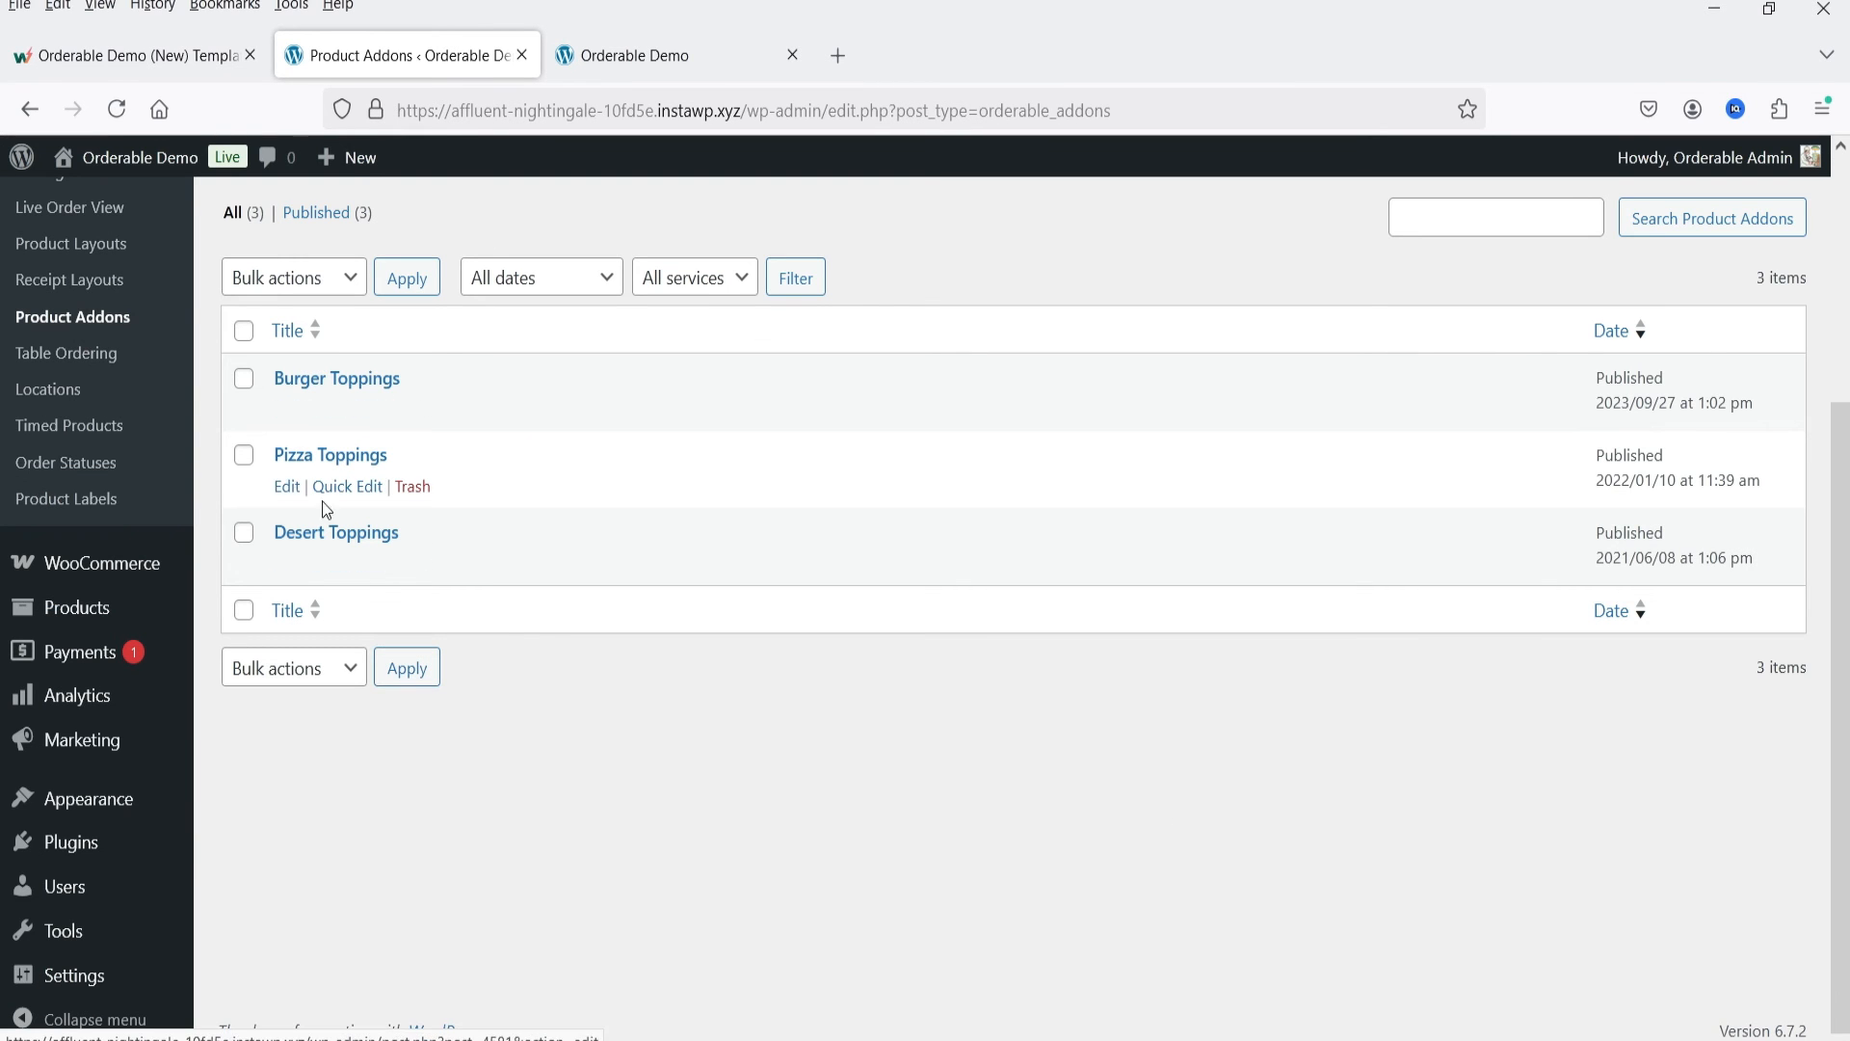
click(287, 486)
scroll(932, 548, down, 3)
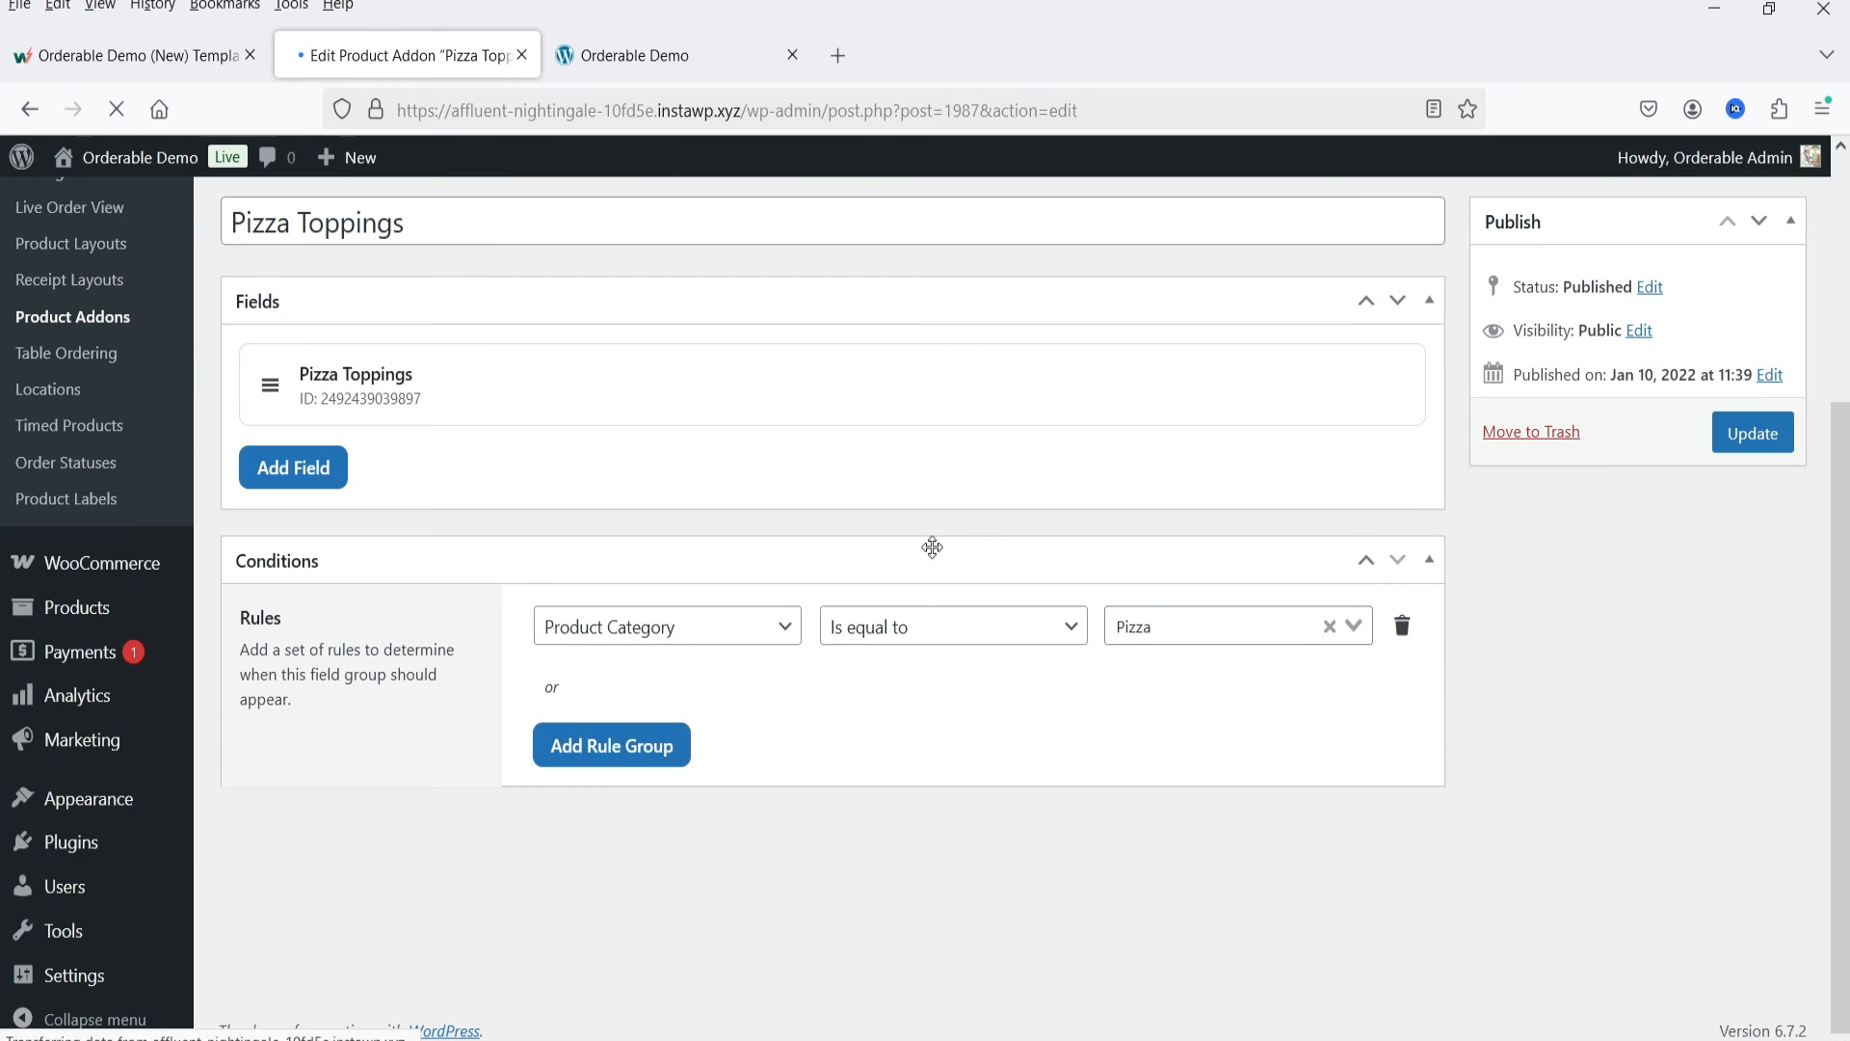
Step: Show the Pizza category on the demo storefront and open Anchovi Supreme to examine its Pizza Toppings choices and prices
click(694, 55)
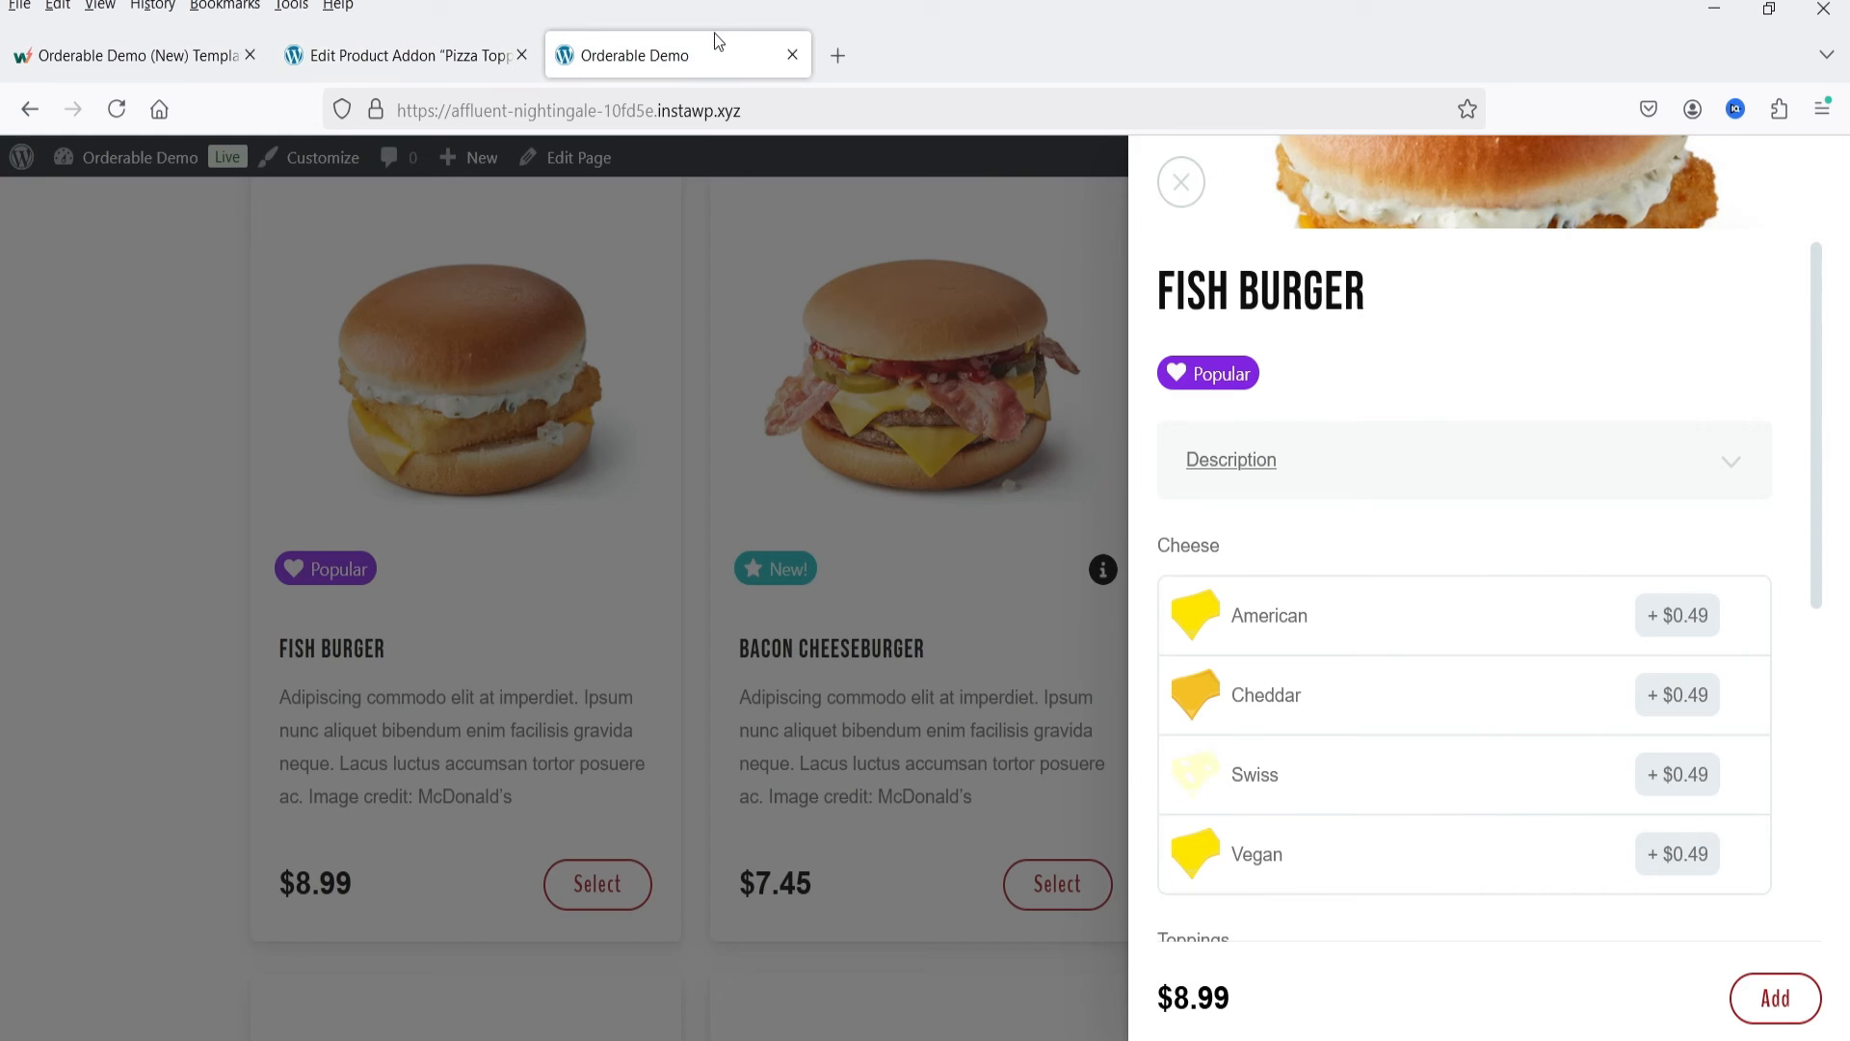
click(1179, 182)
scroll(603, 727, up, 5)
click(414, 646)
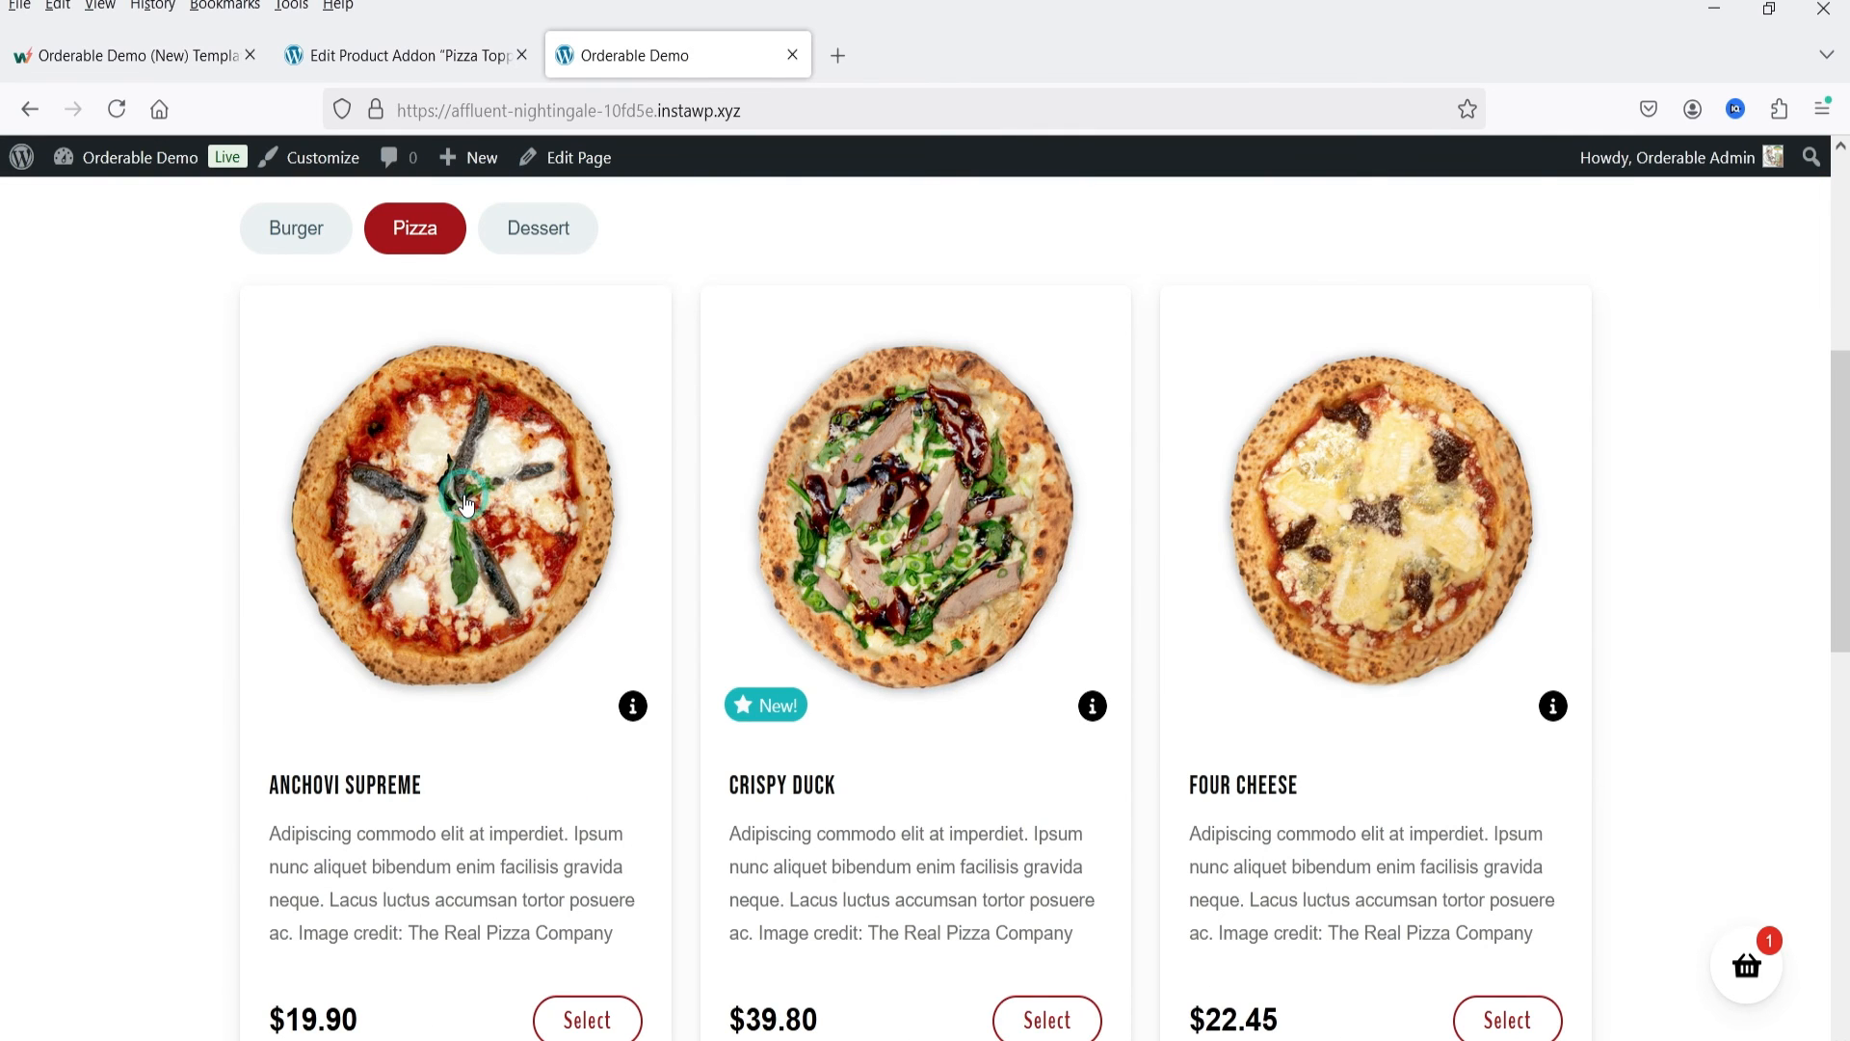
click(465, 503)
scroll(1252, 349, down, 3)
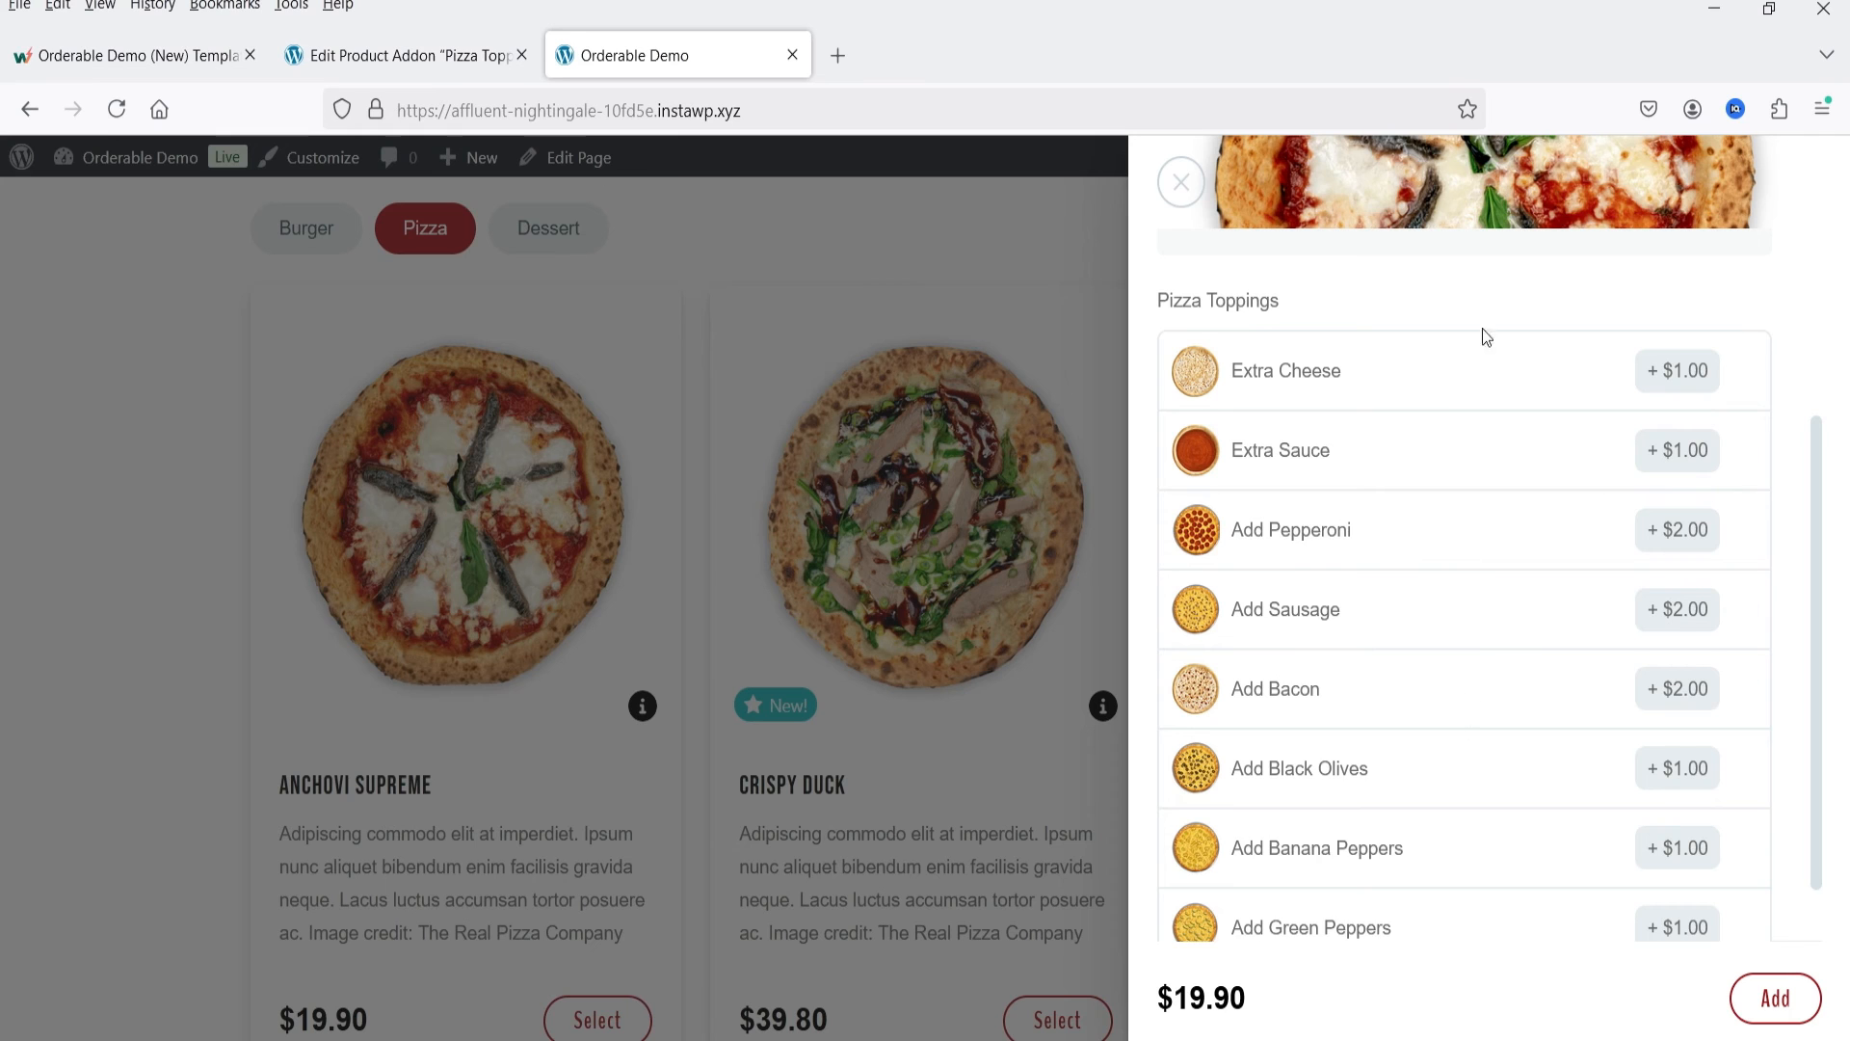
scroll(1487, 337, down, 1)
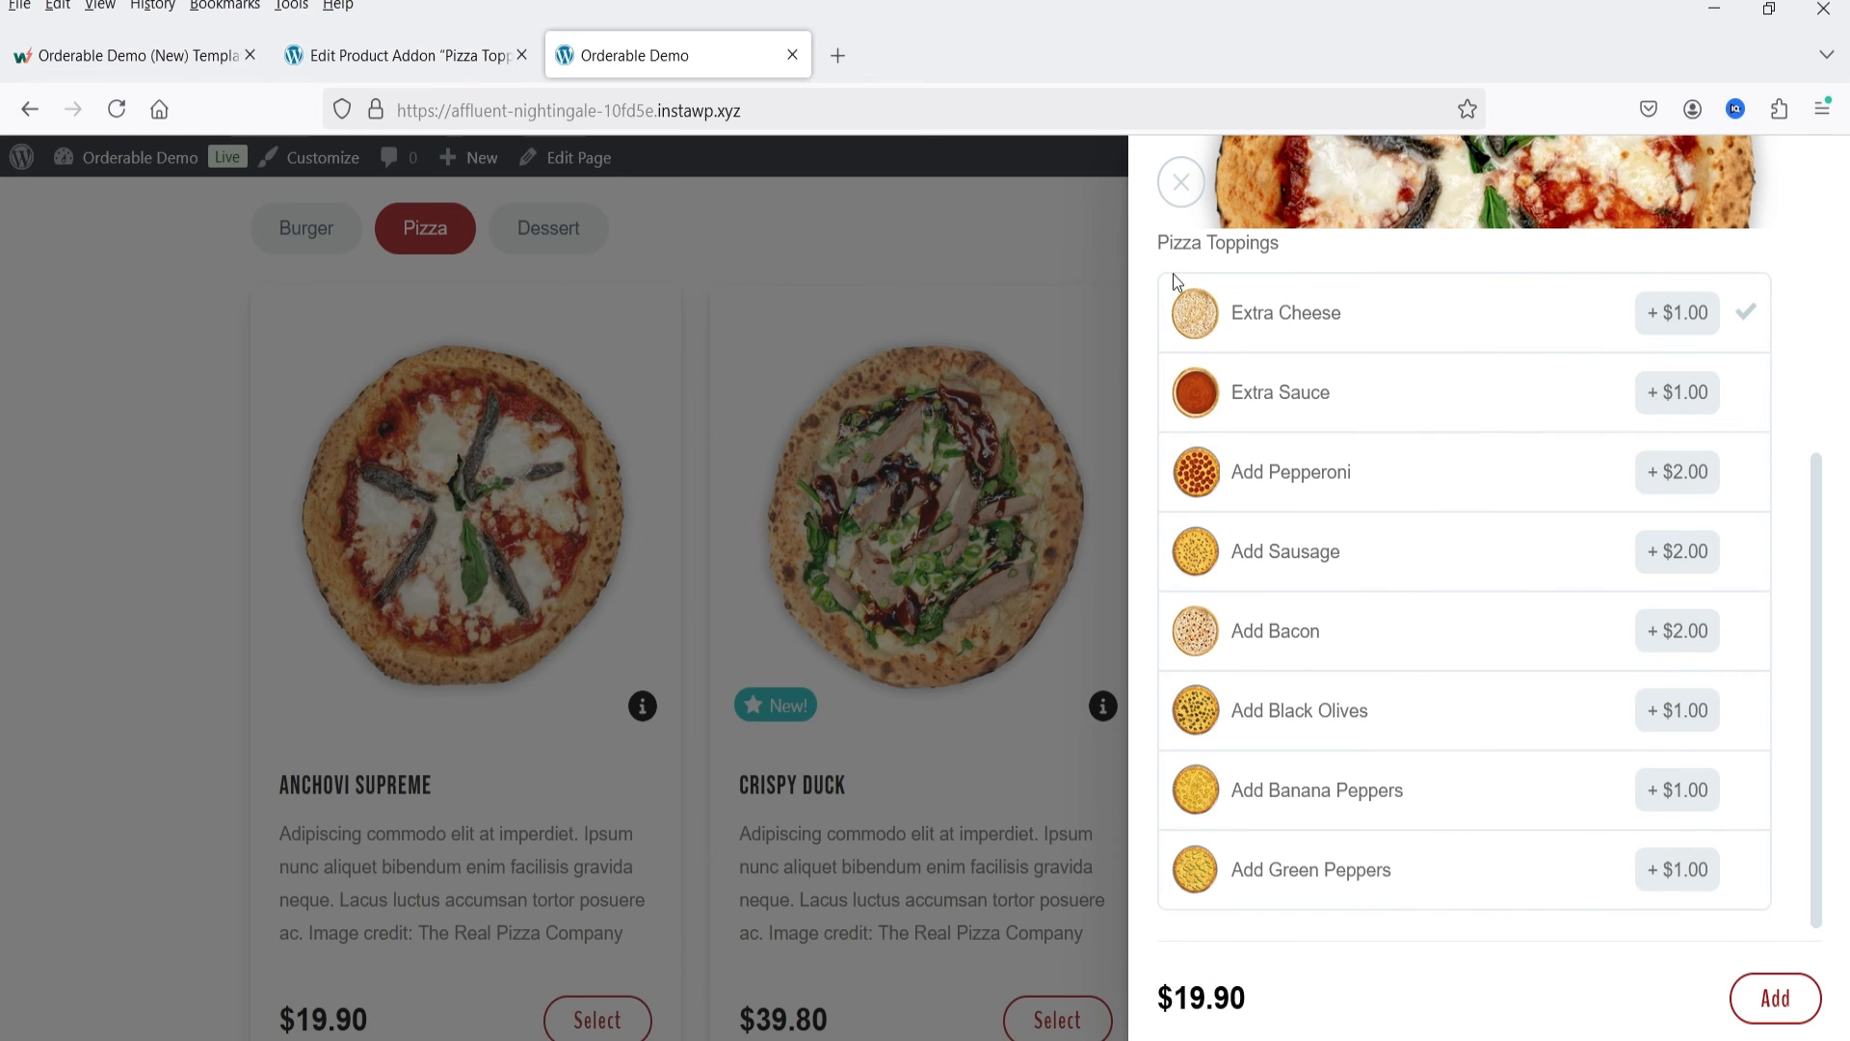
Step: Return to the Pizza Toppings addon editor, expand the Pizza Toppings field and examine its settings and options
key(ctrl+shift+Tab)
click(364, 391)
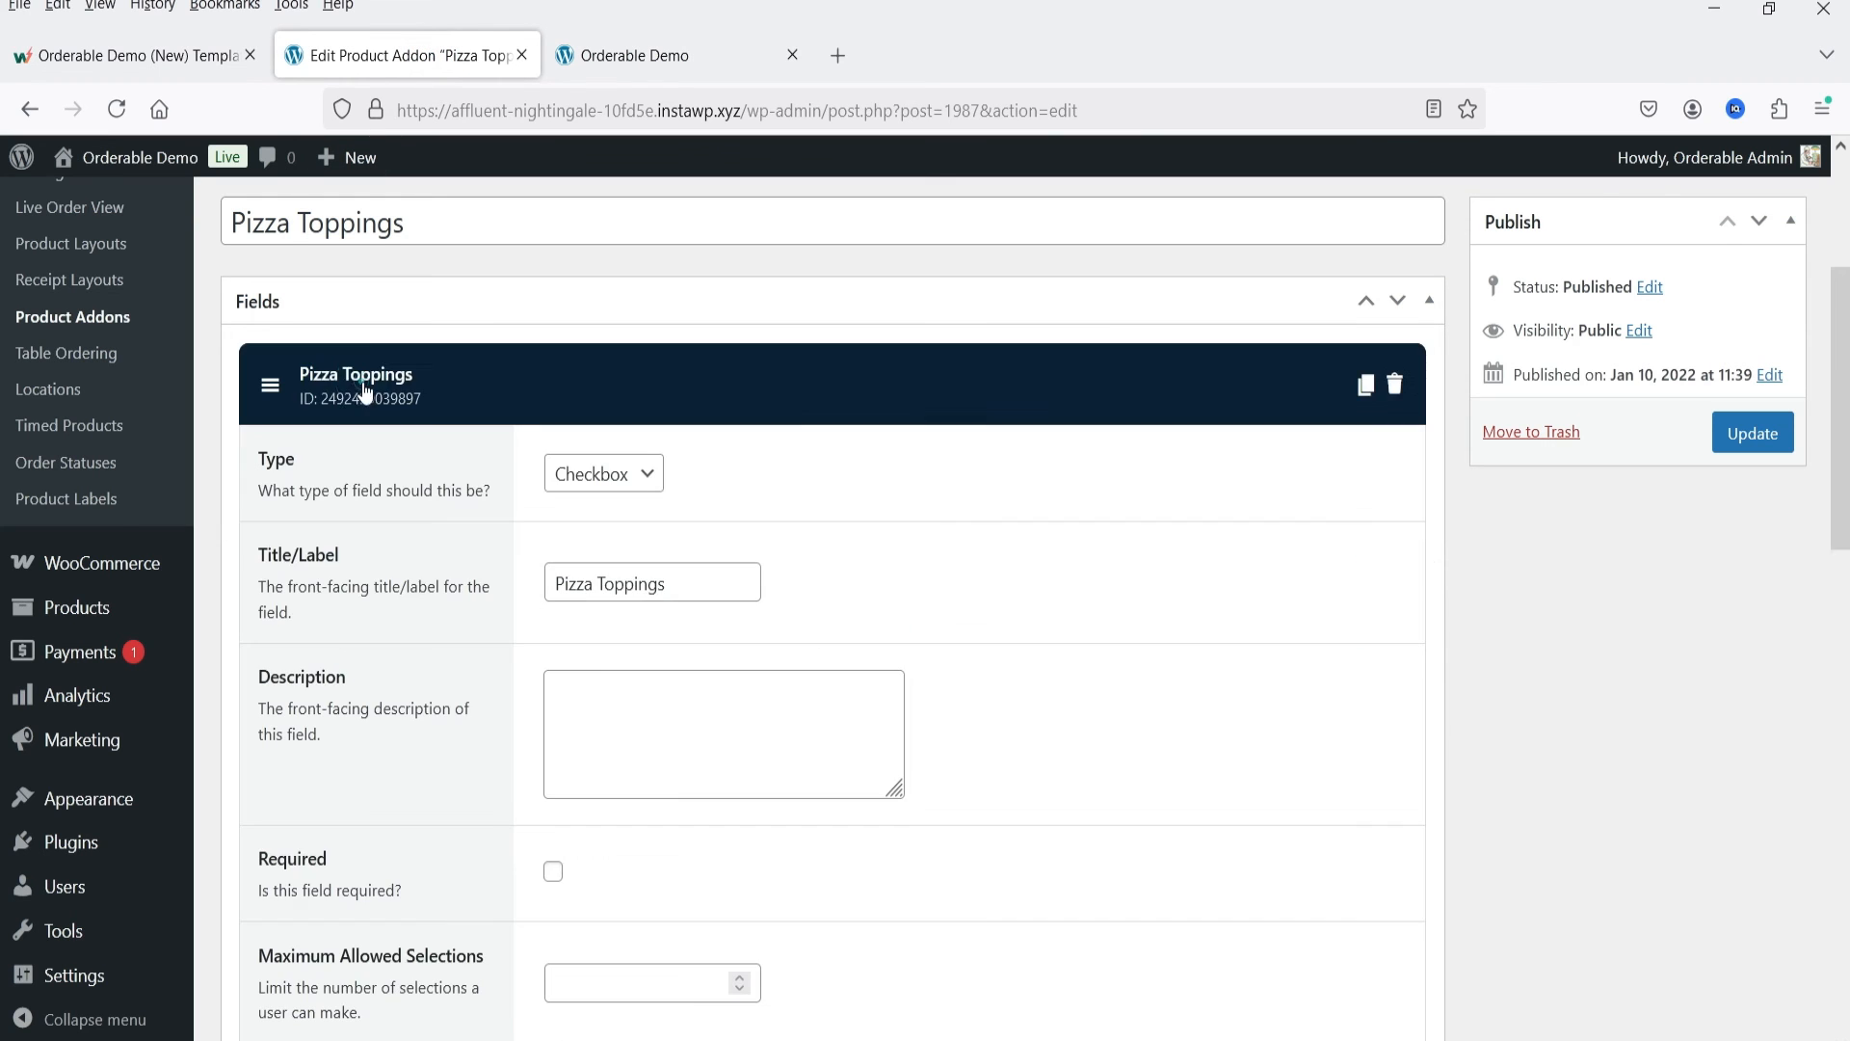
scroll(918, 495, down, 4)
scroll(918, 495, up, 3)
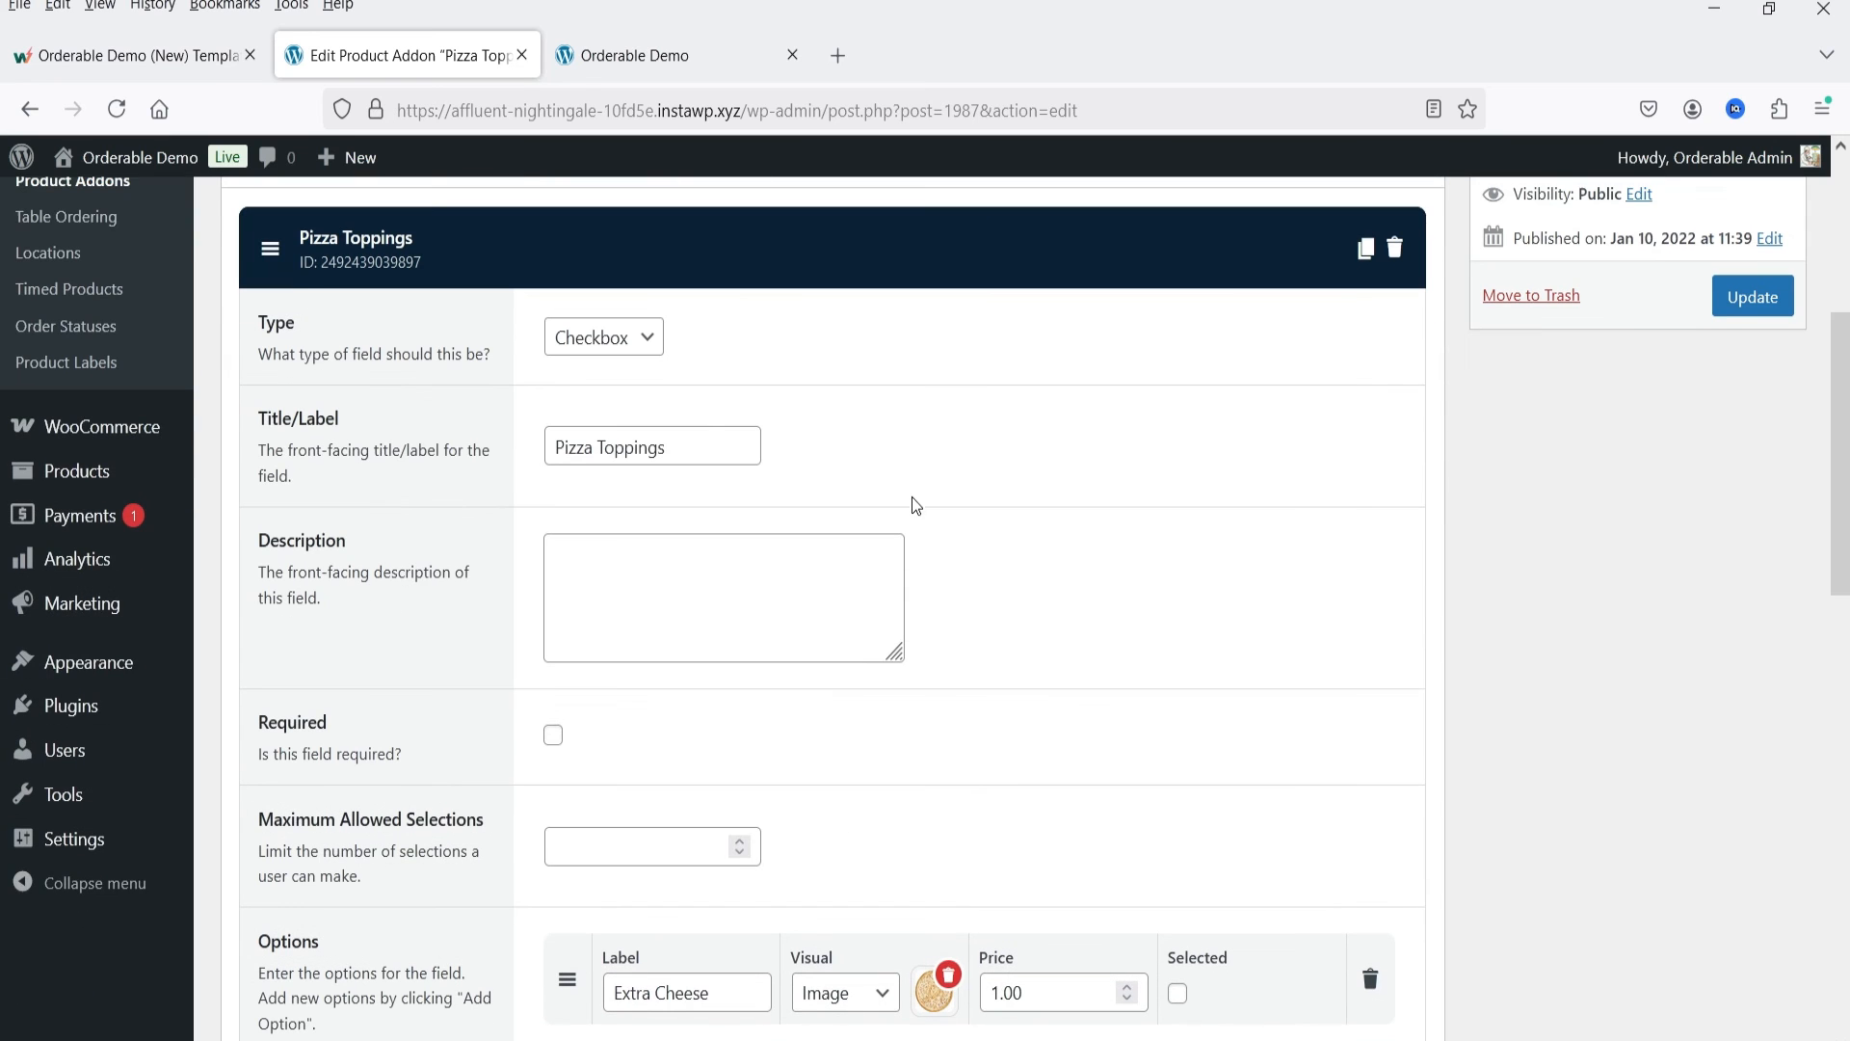
Step: Select the Extra Sauce, Add Pepperoni, Add Sausage and Add Bacon toppings for the Anchovi Supreme pizza on the storefront
scroll(950, 418, down, 5)
click(617, 38)
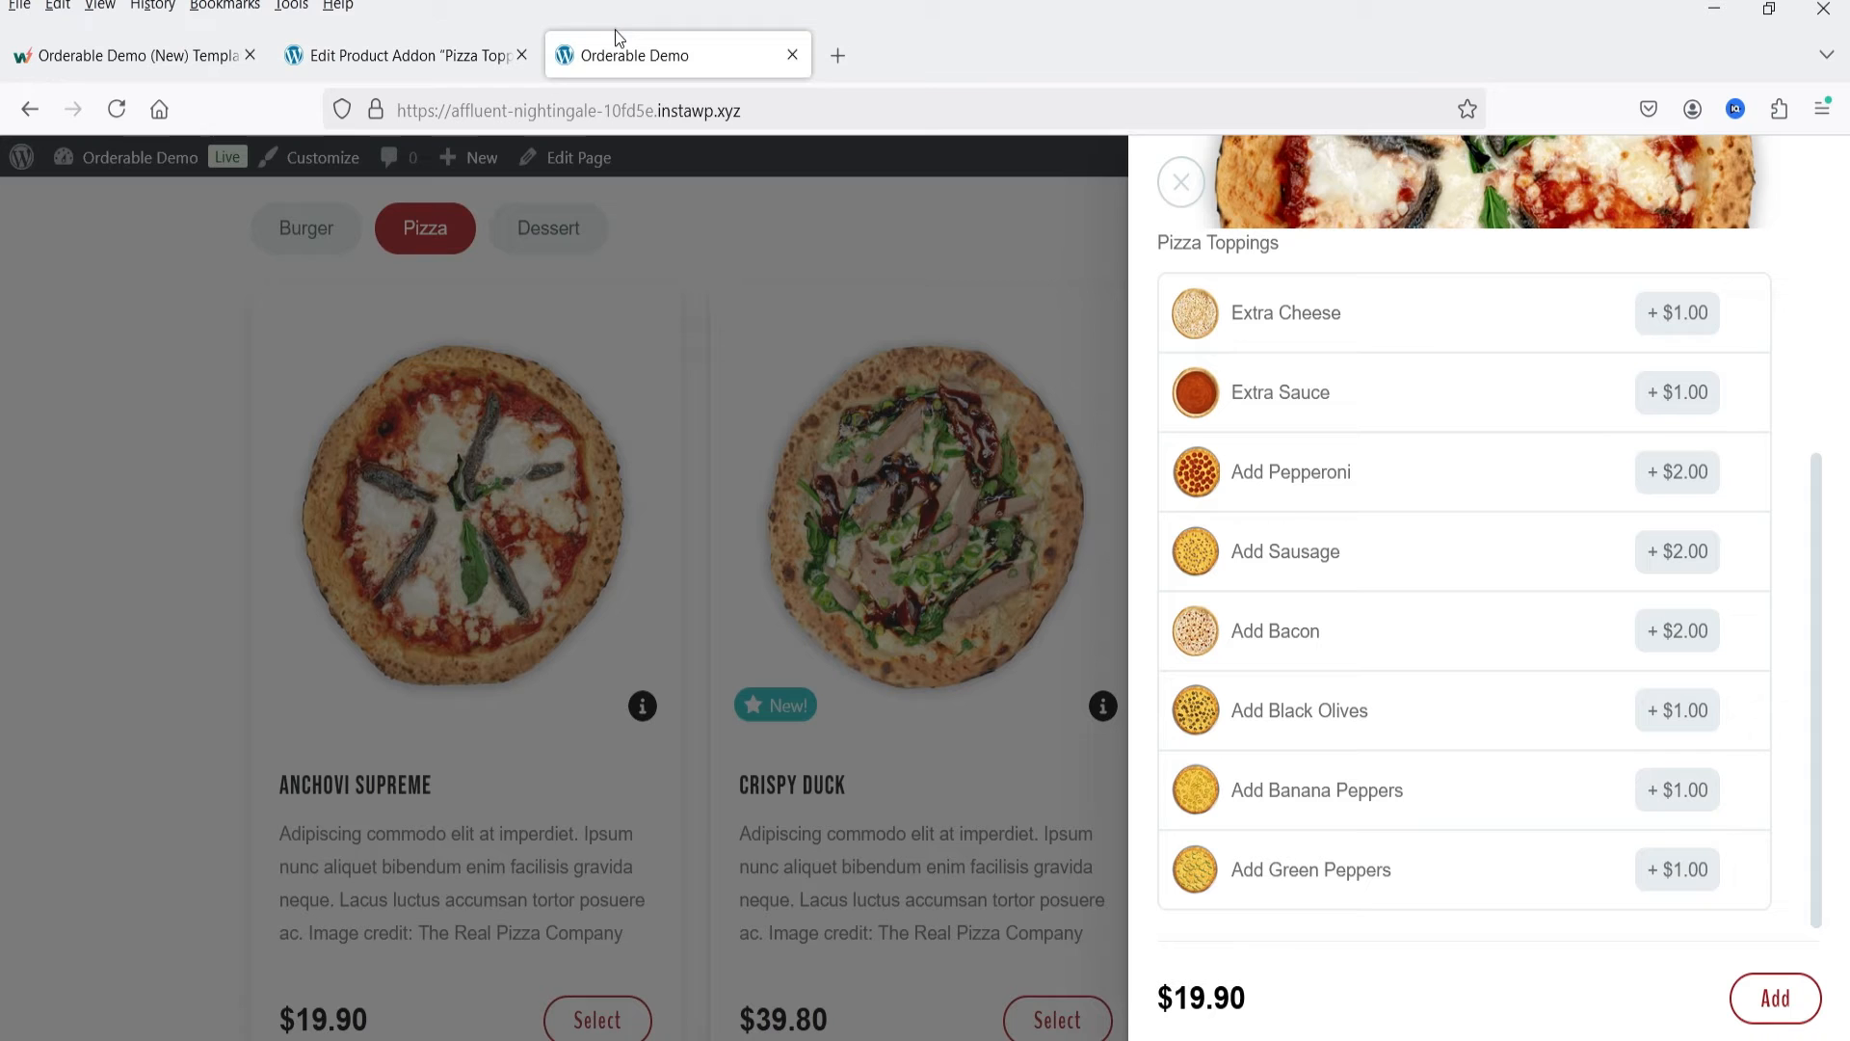
click(1404, 403)
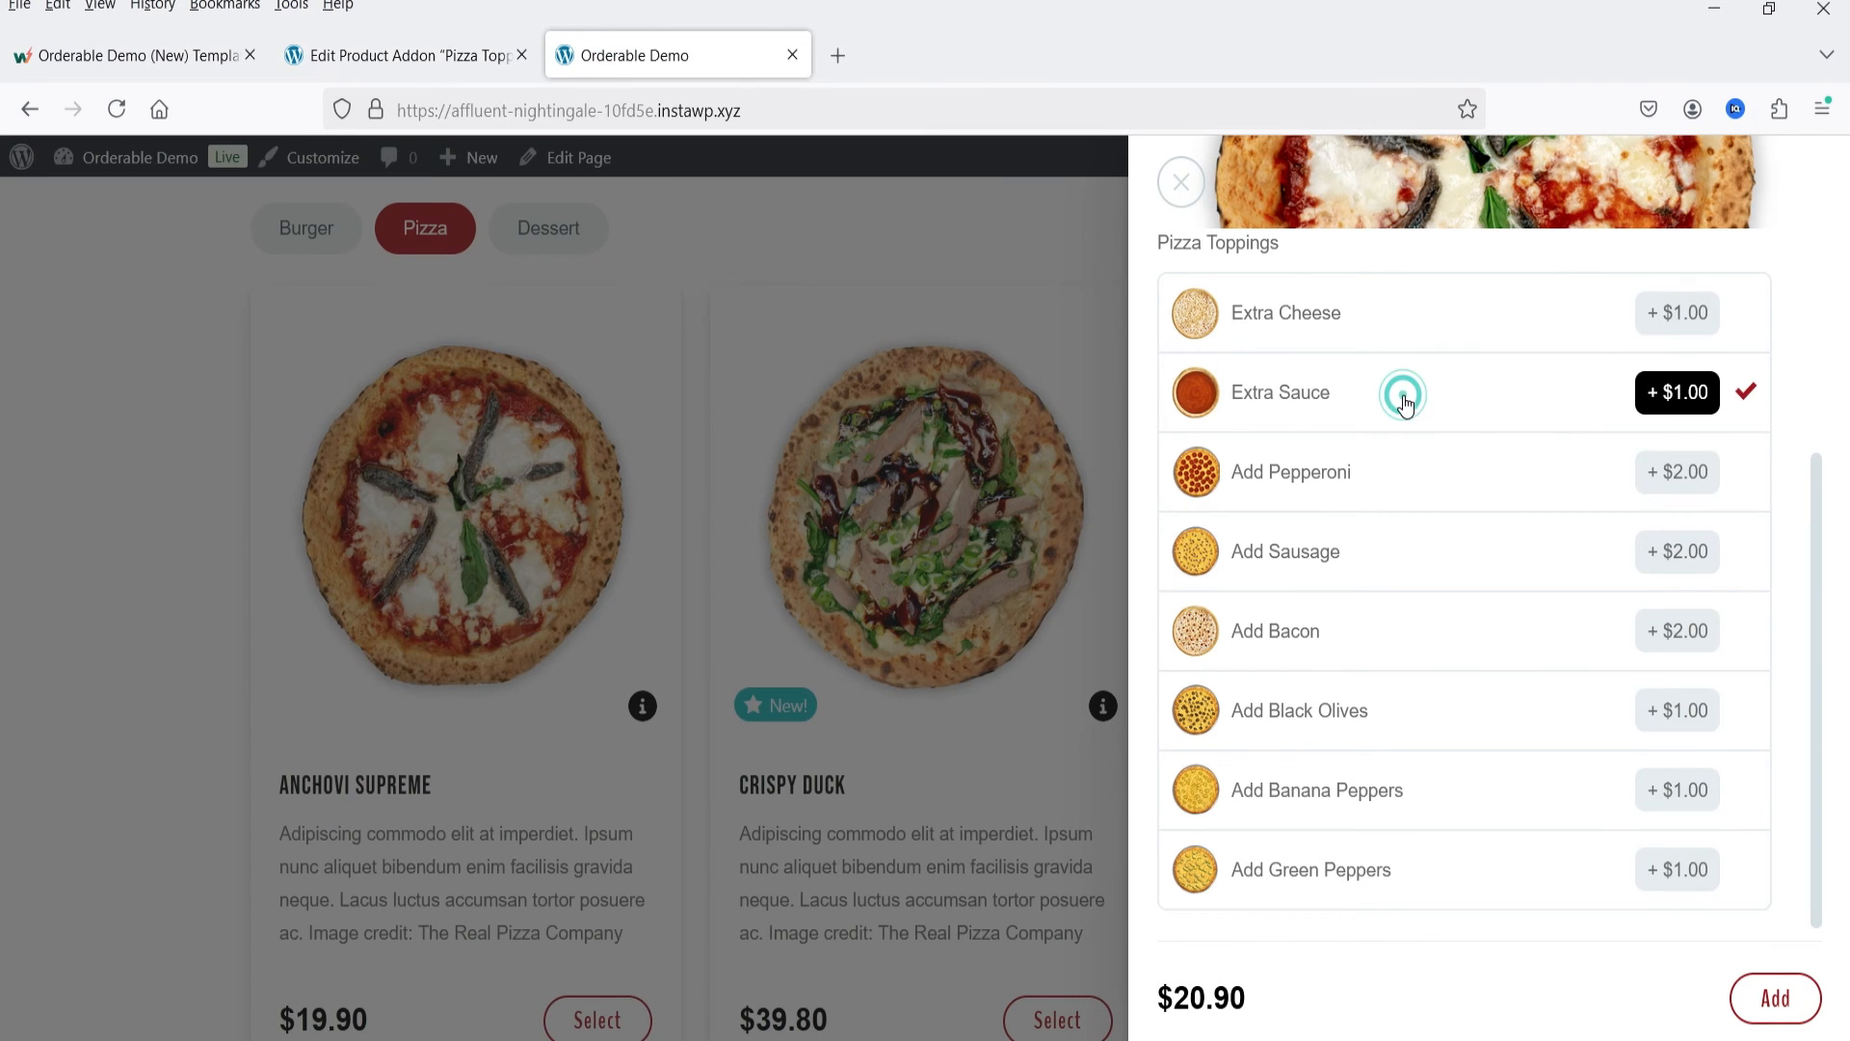
click(1436, 497)
click(1427, 543)
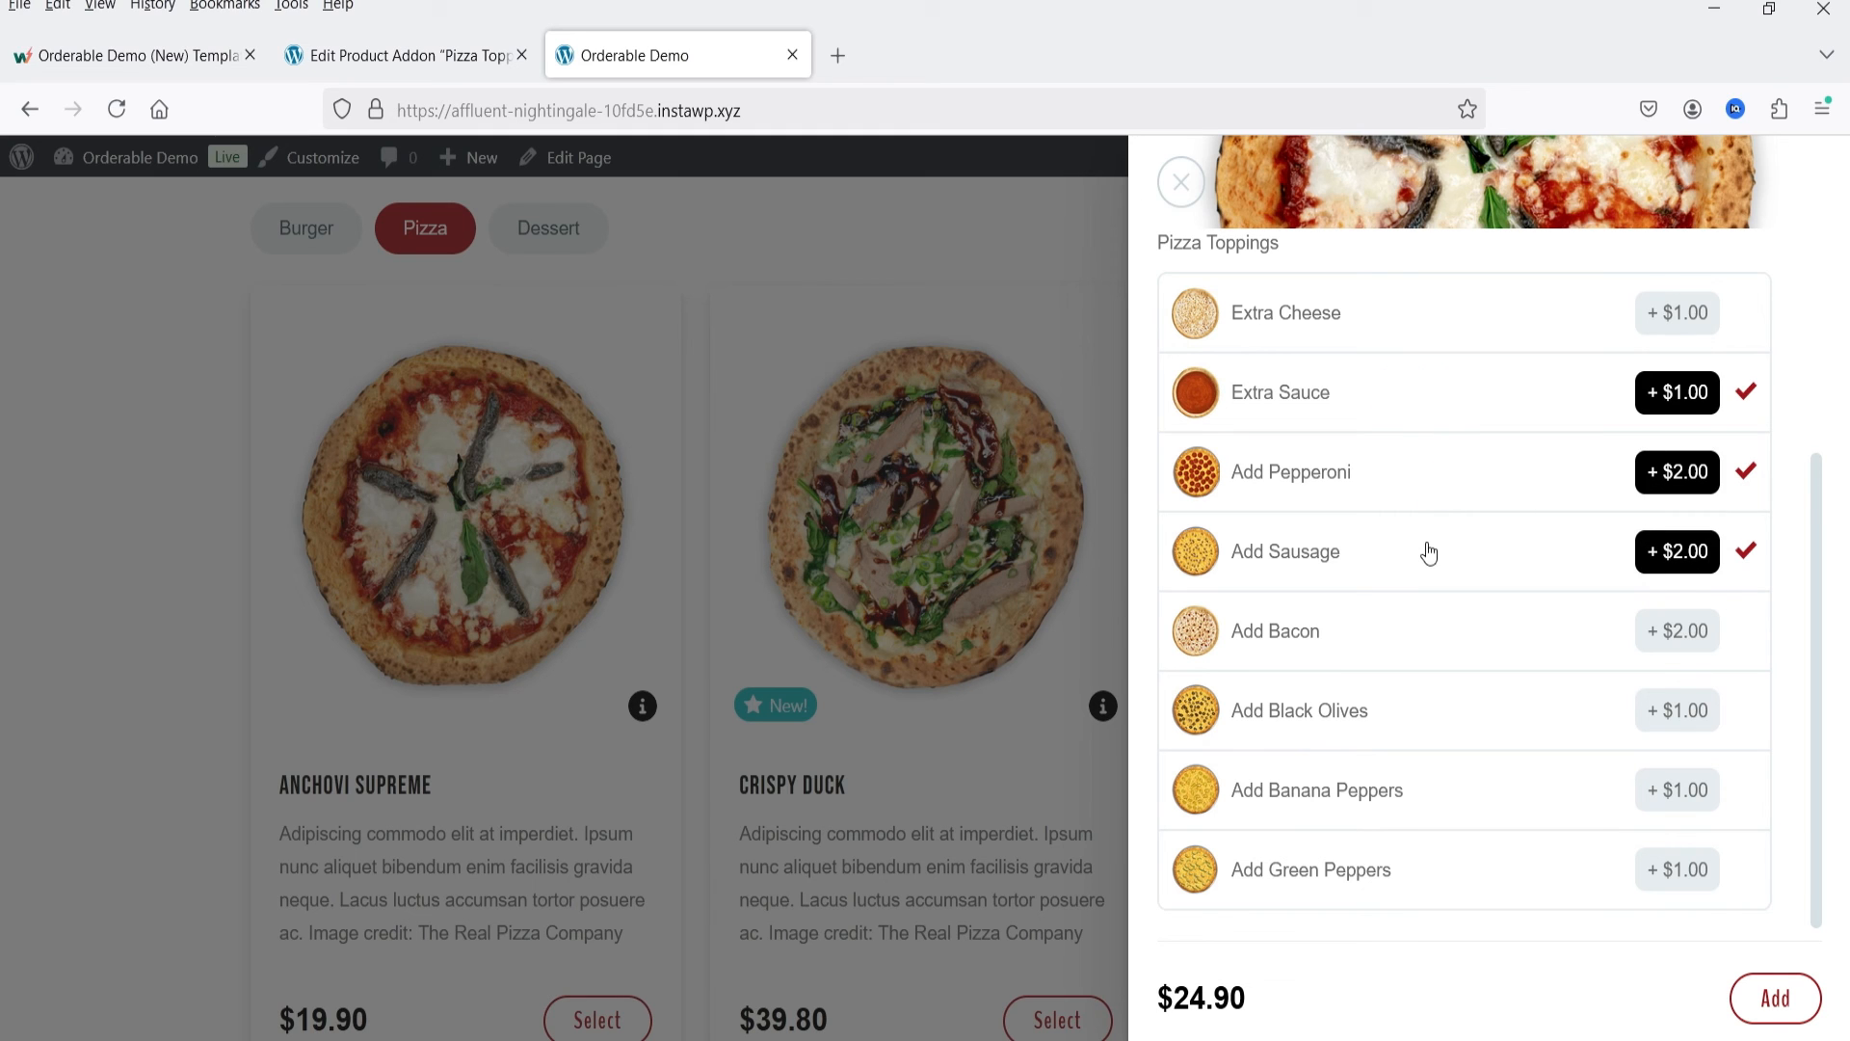
click(1424, 635)
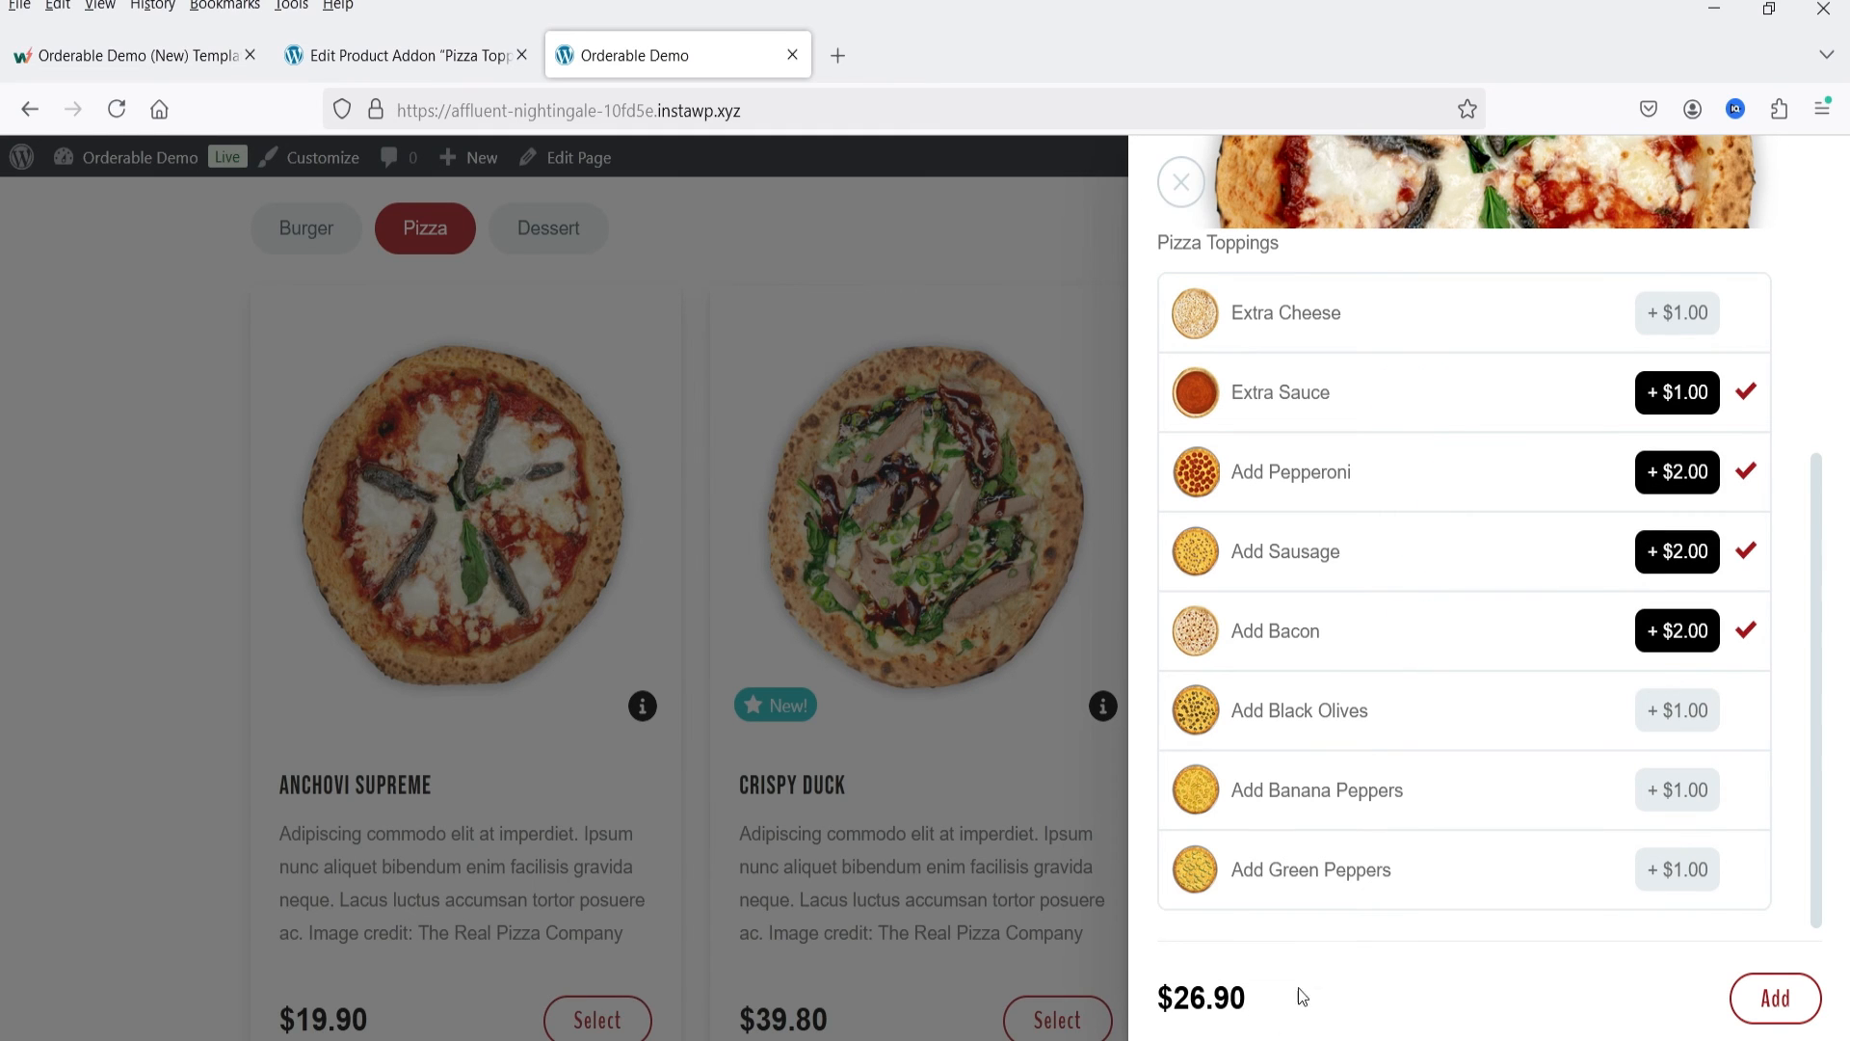
Step: Return to the Pizza Toppings addon editor and compare the topping options' images and prices with the storefront choices
key(ctrl+shift+Tab)
scroll(765, 451, down, 2)
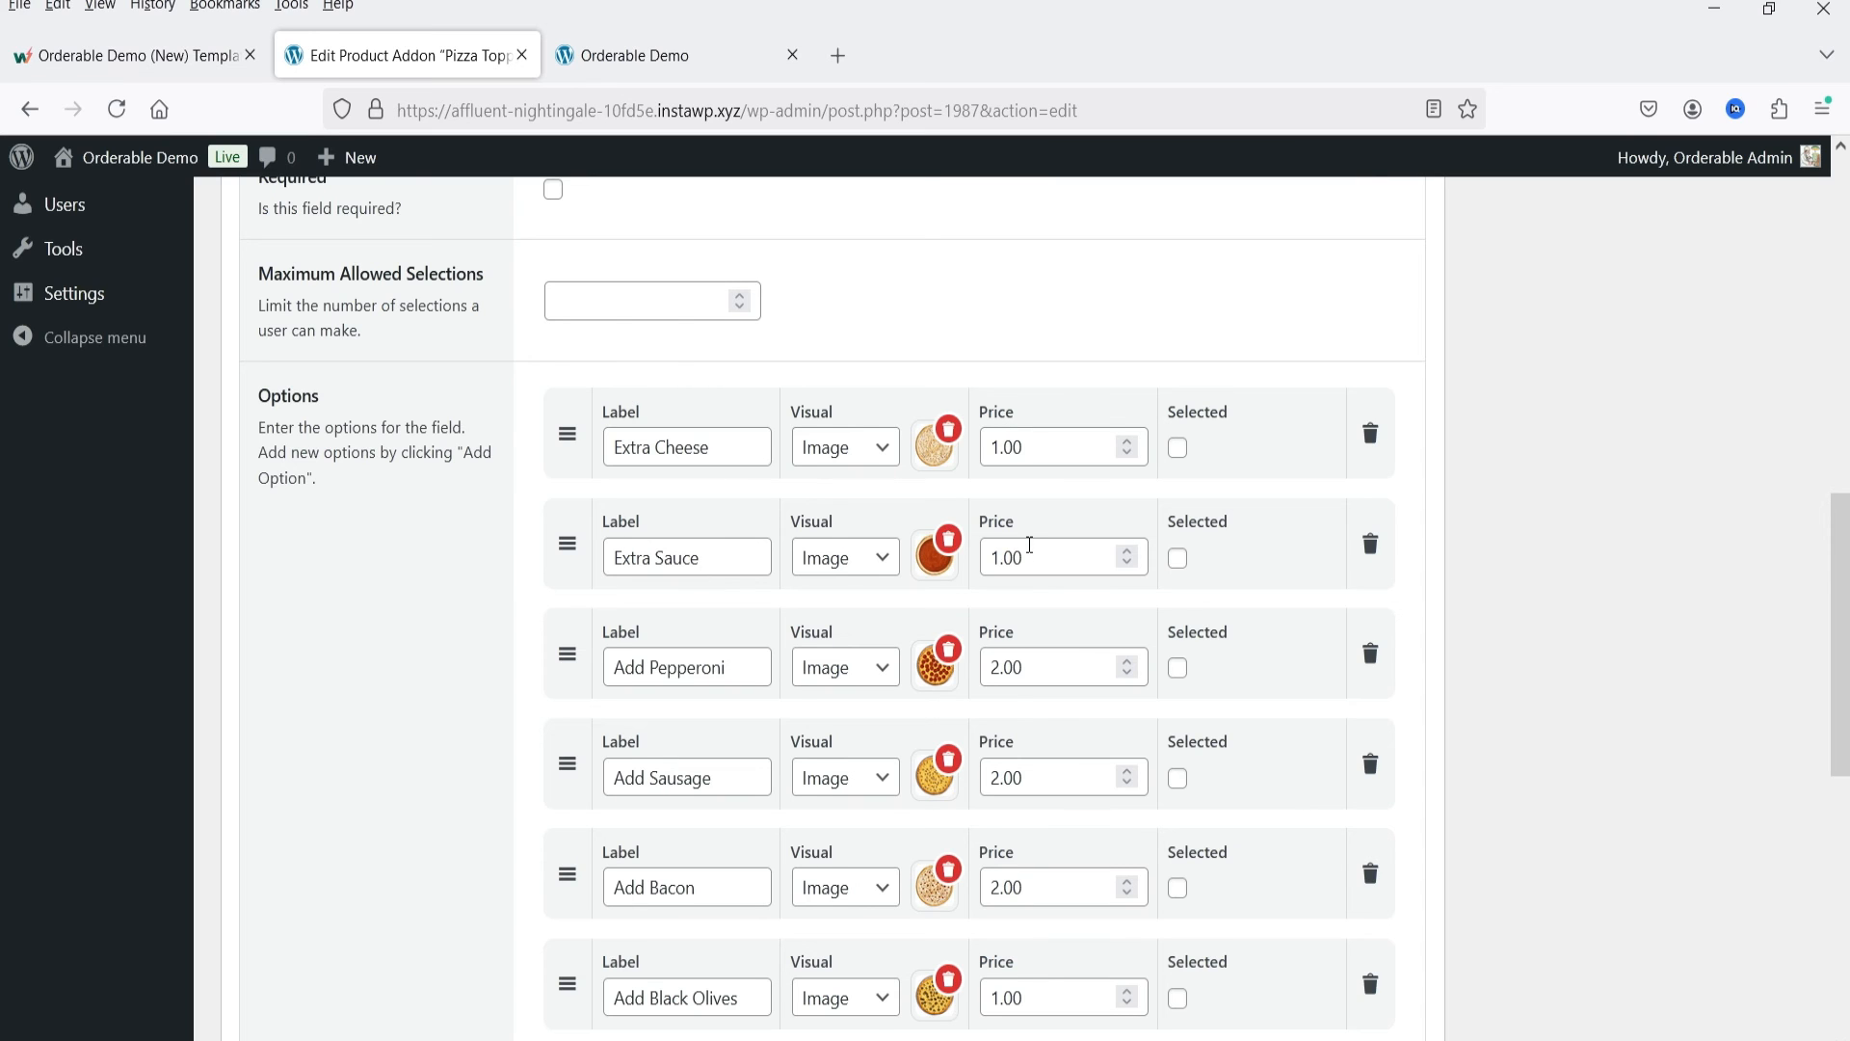
scroll(549, 424, down, 4)
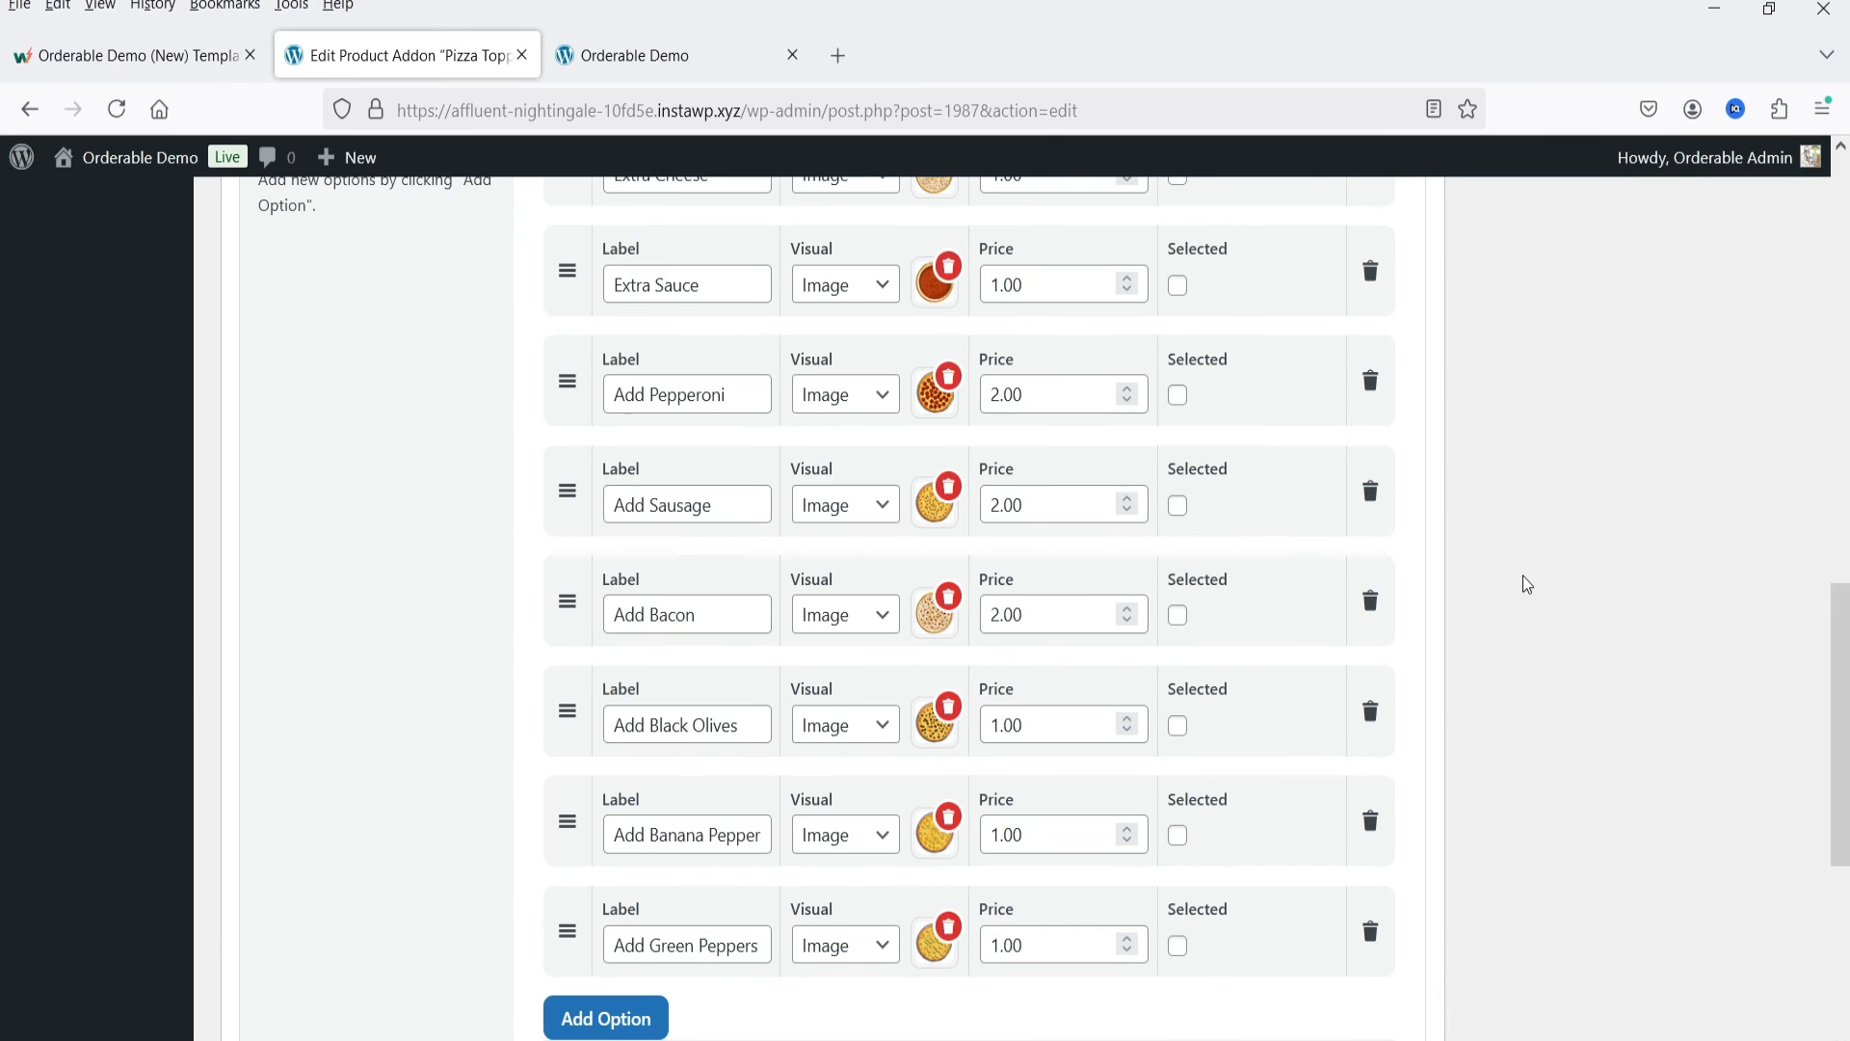
scroll(1240, 658, up, 10)
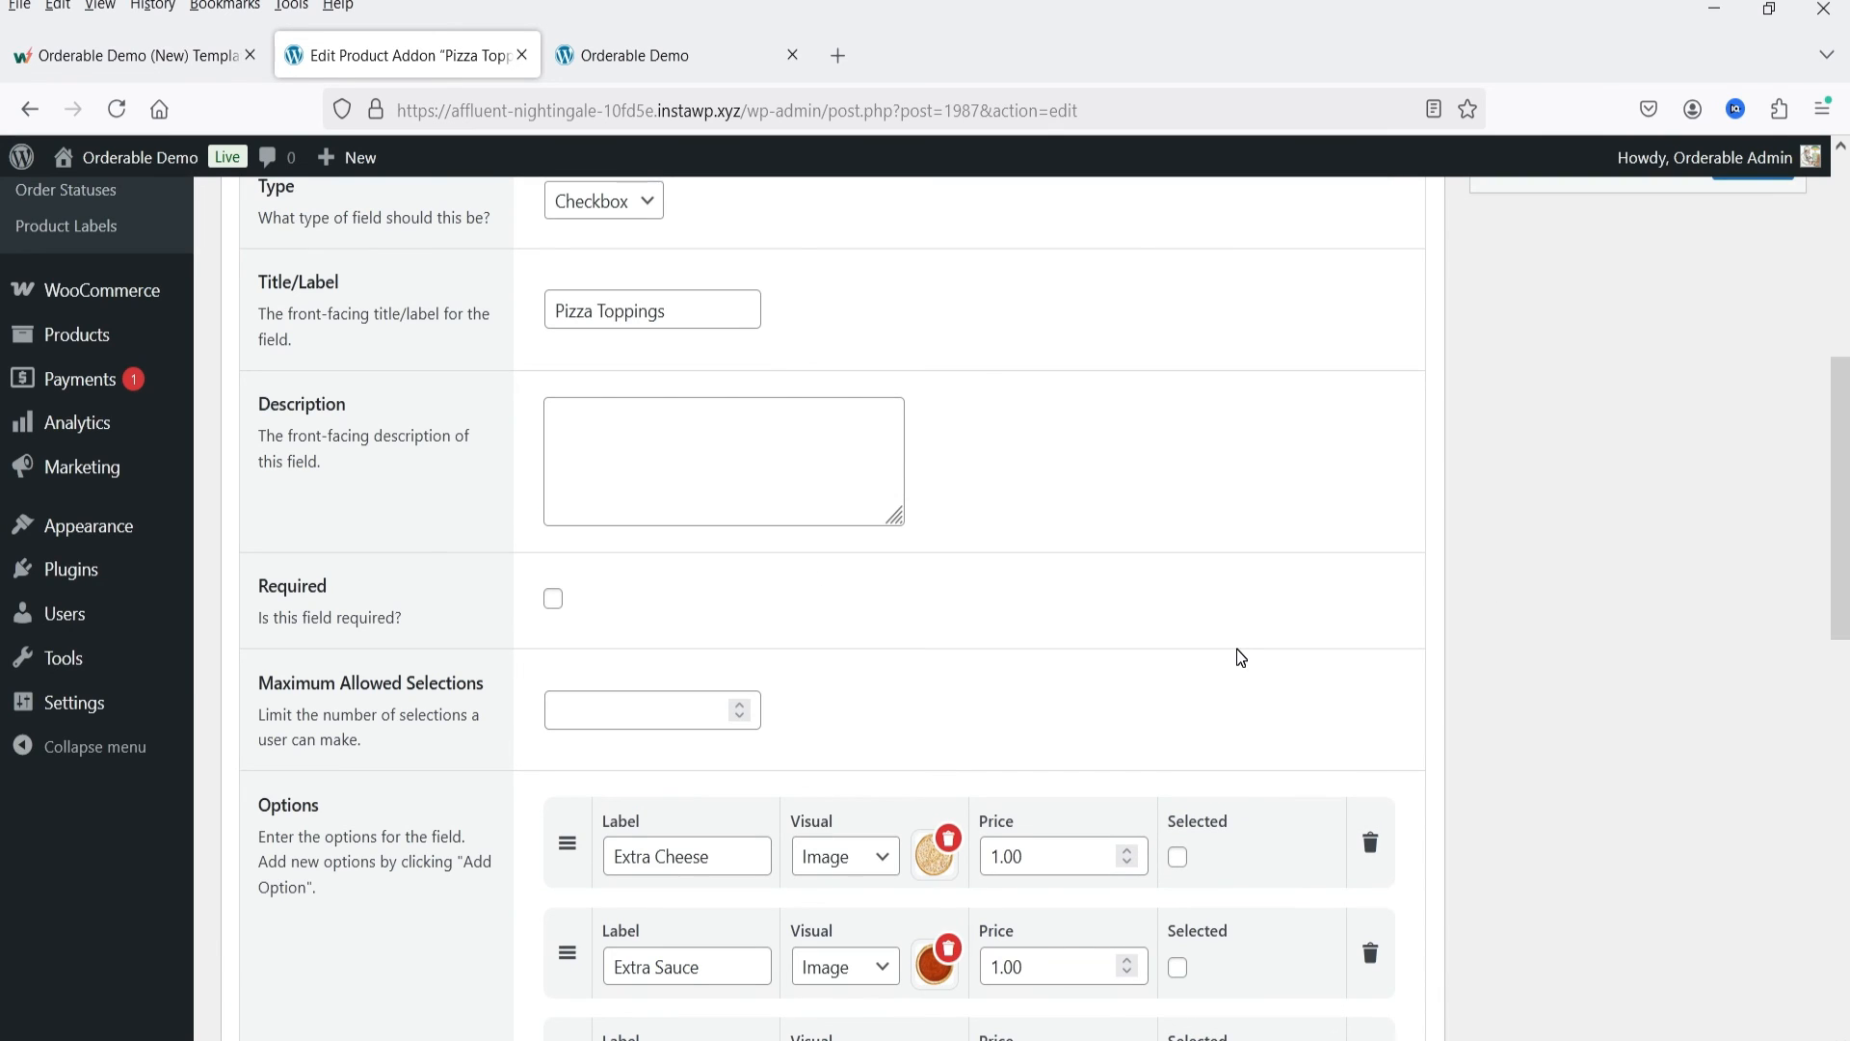
Step: Return to the storefront, add the customized Anchovi Supreme to the order and proceed to checkout
click(641, 60)
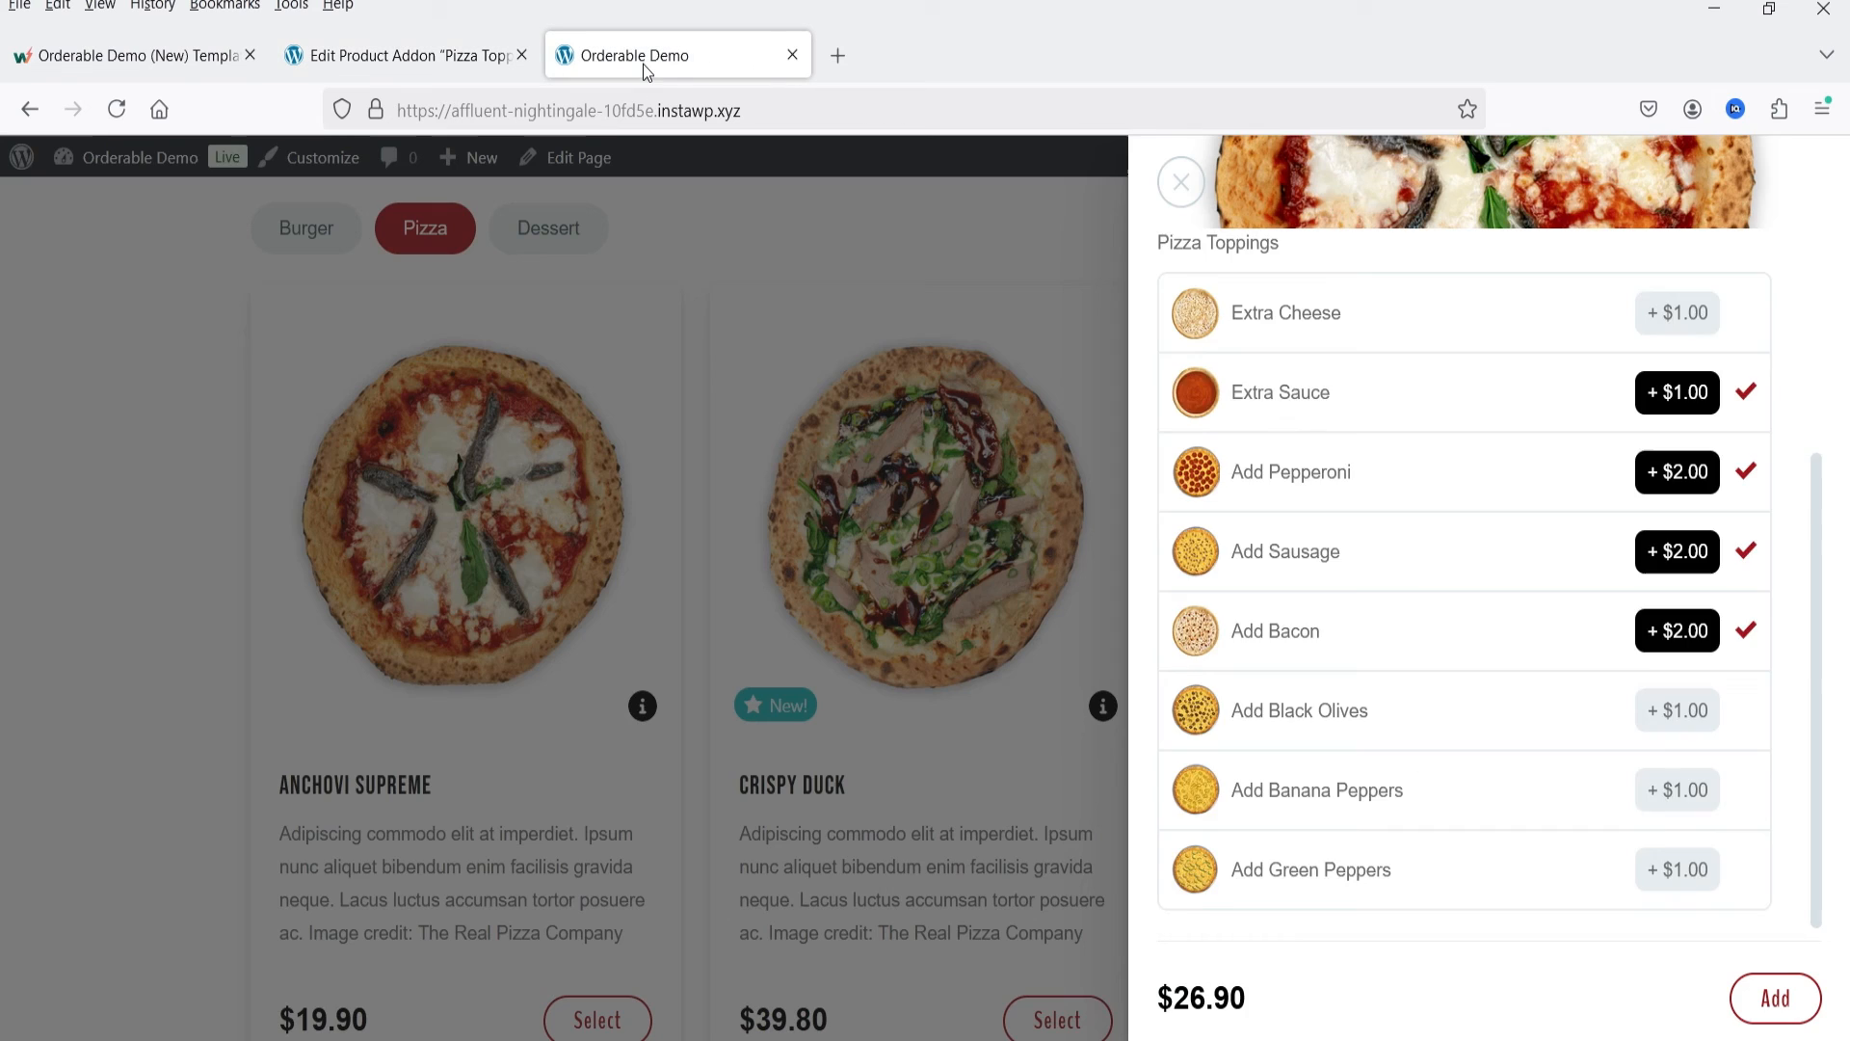
scroll(1549, 570, up, 3)
scroll(1549, 569, down, 3)
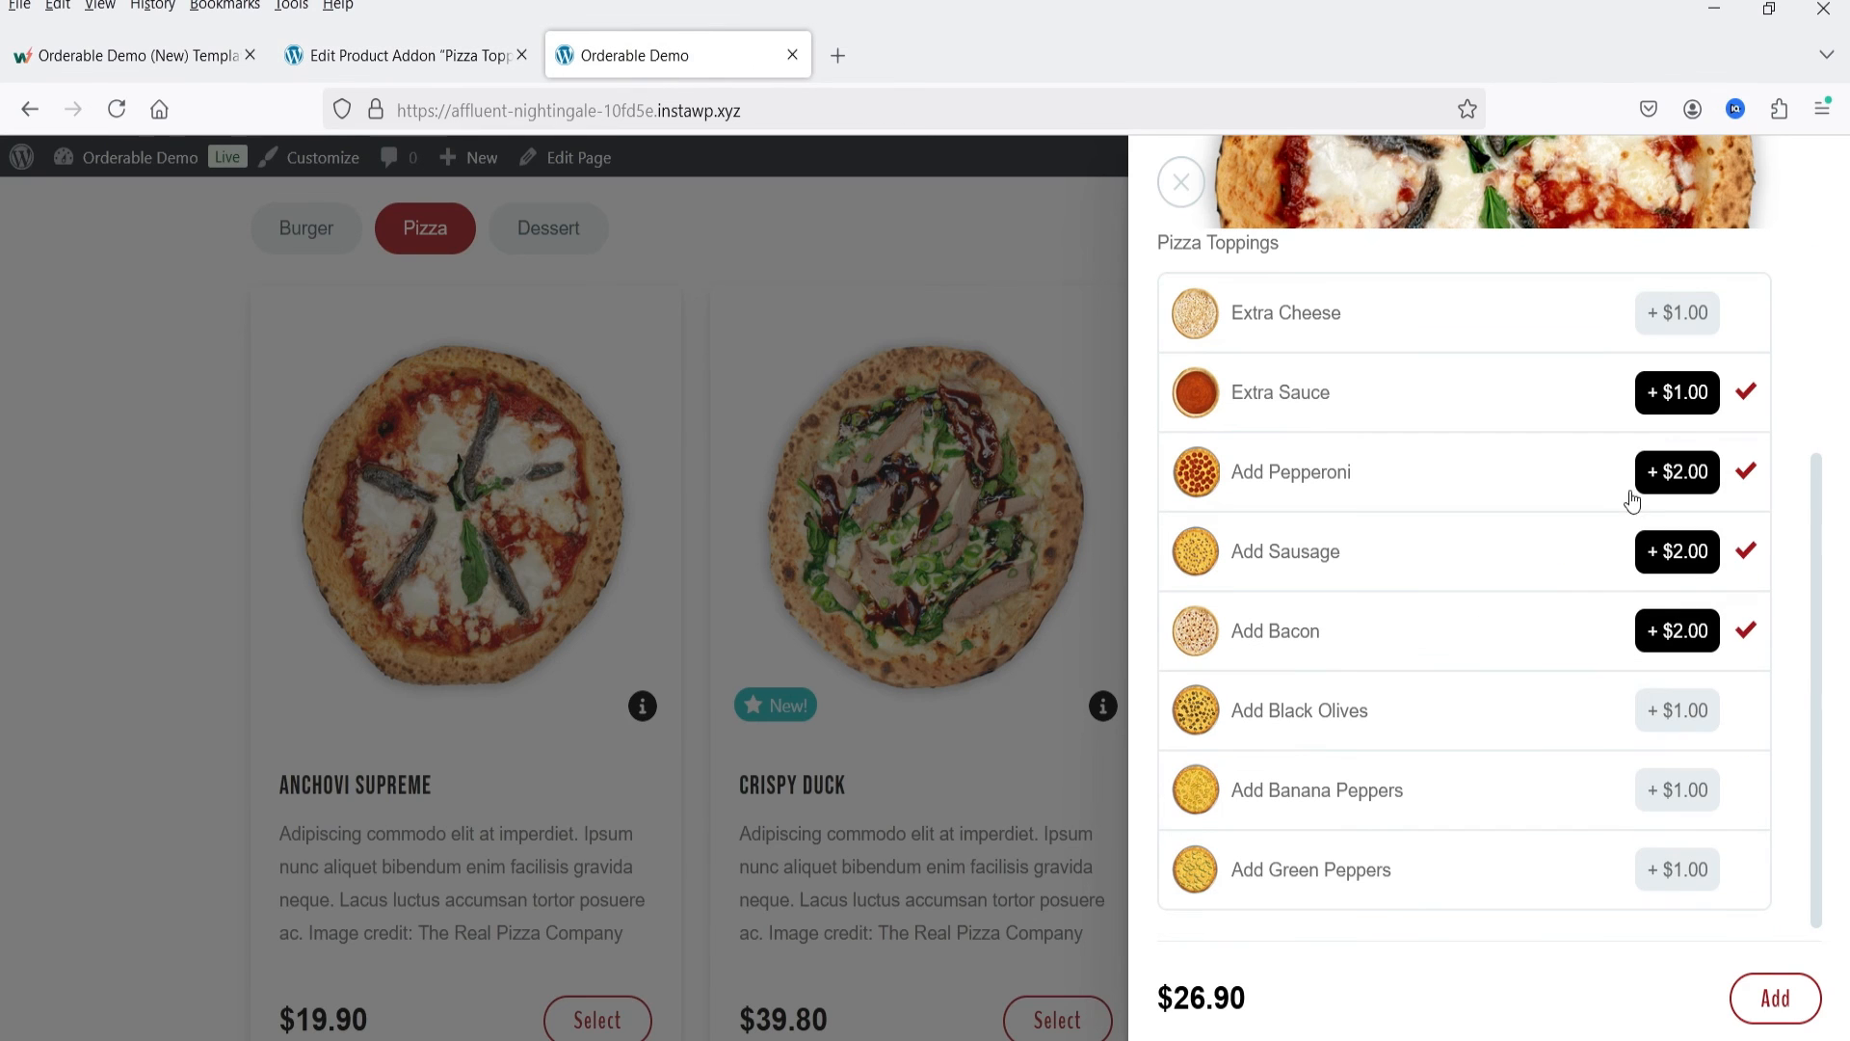
click(1793, 1001)
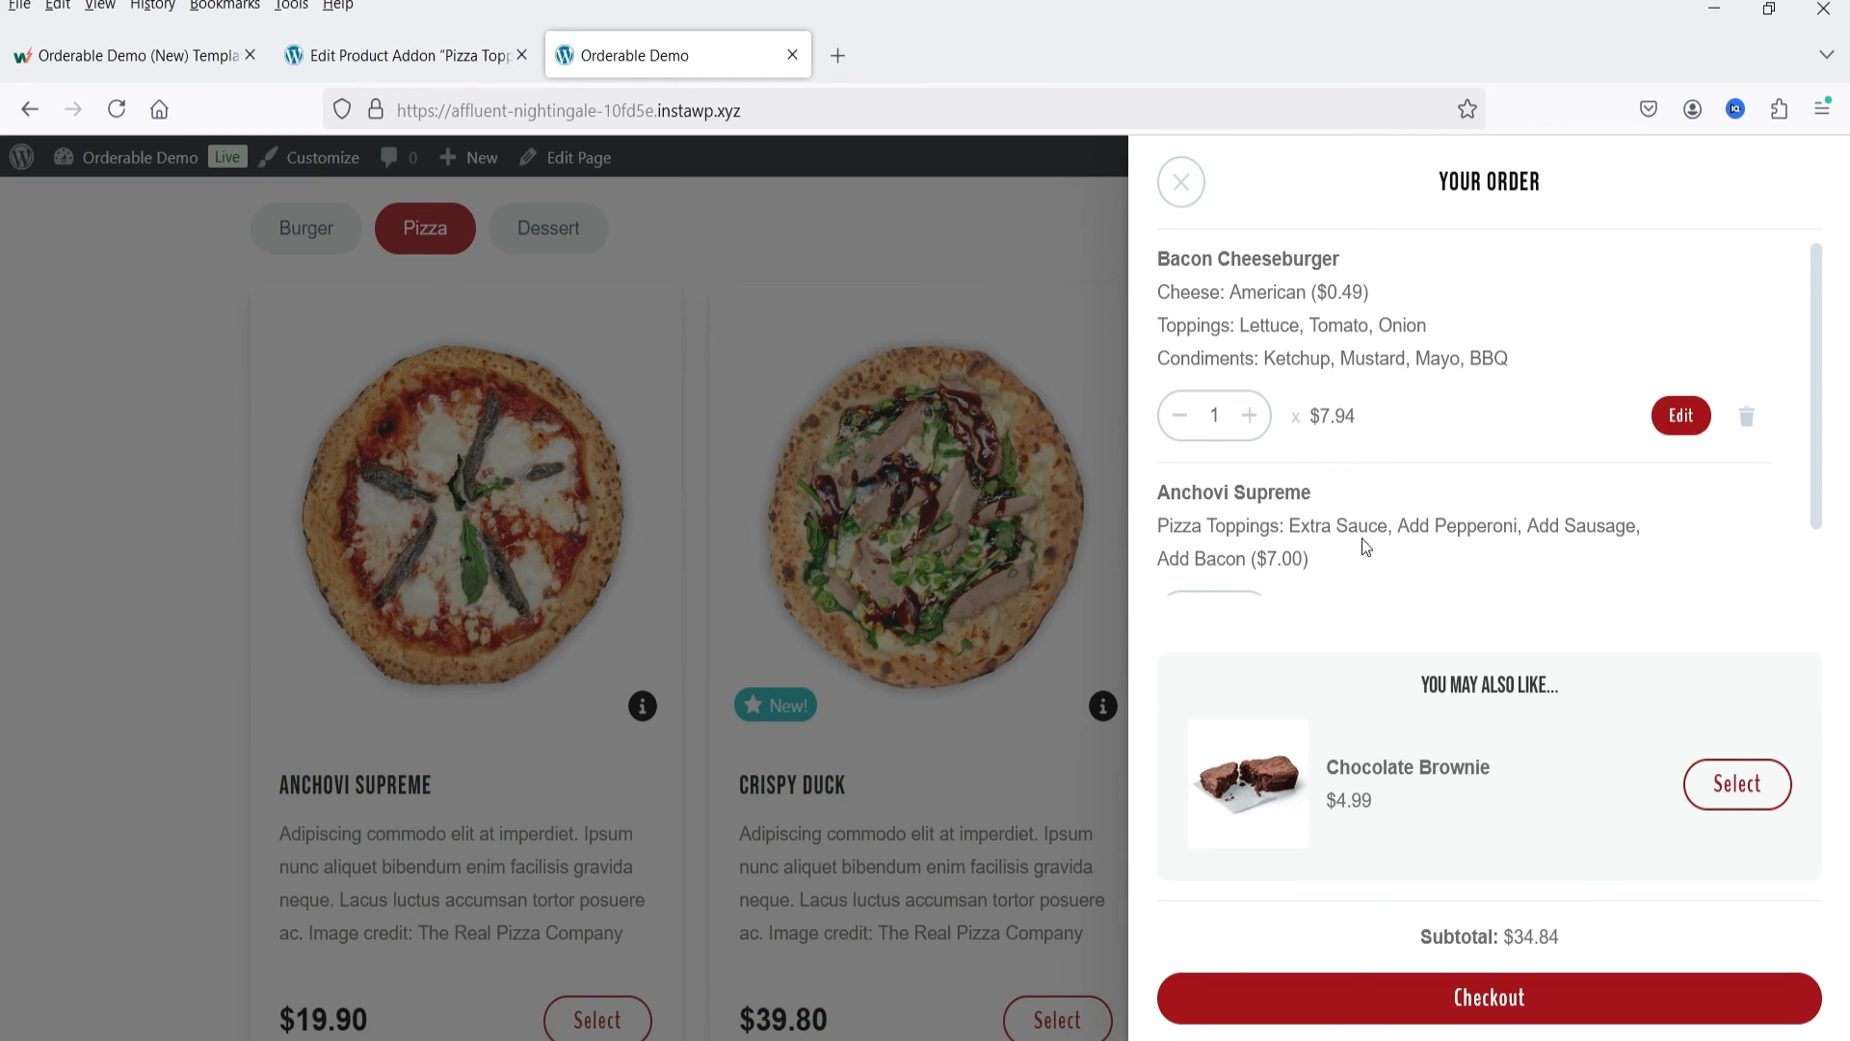
scroll(1367, 546, down, 1)
click(1489, 1000)
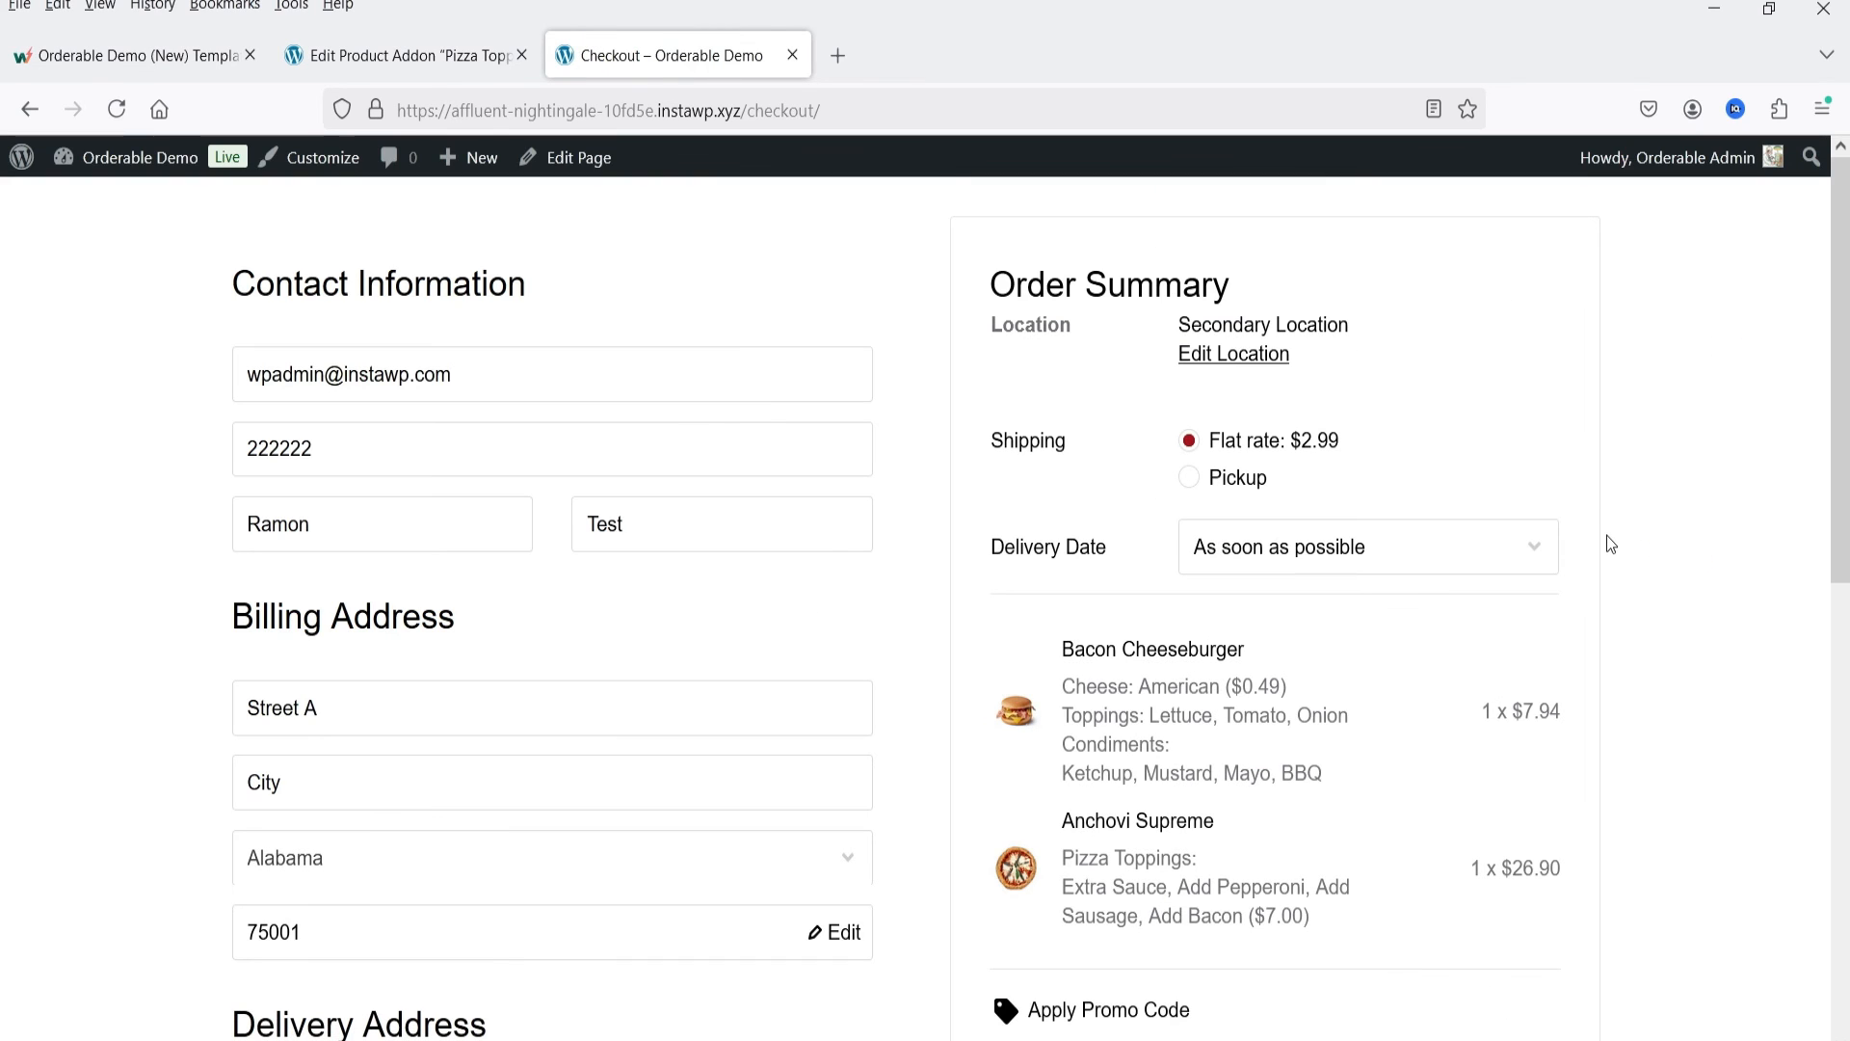
Step: Choose Pickup as the shipping method at checkout and examine the order totals
scroll(1495, 506, down, 2)
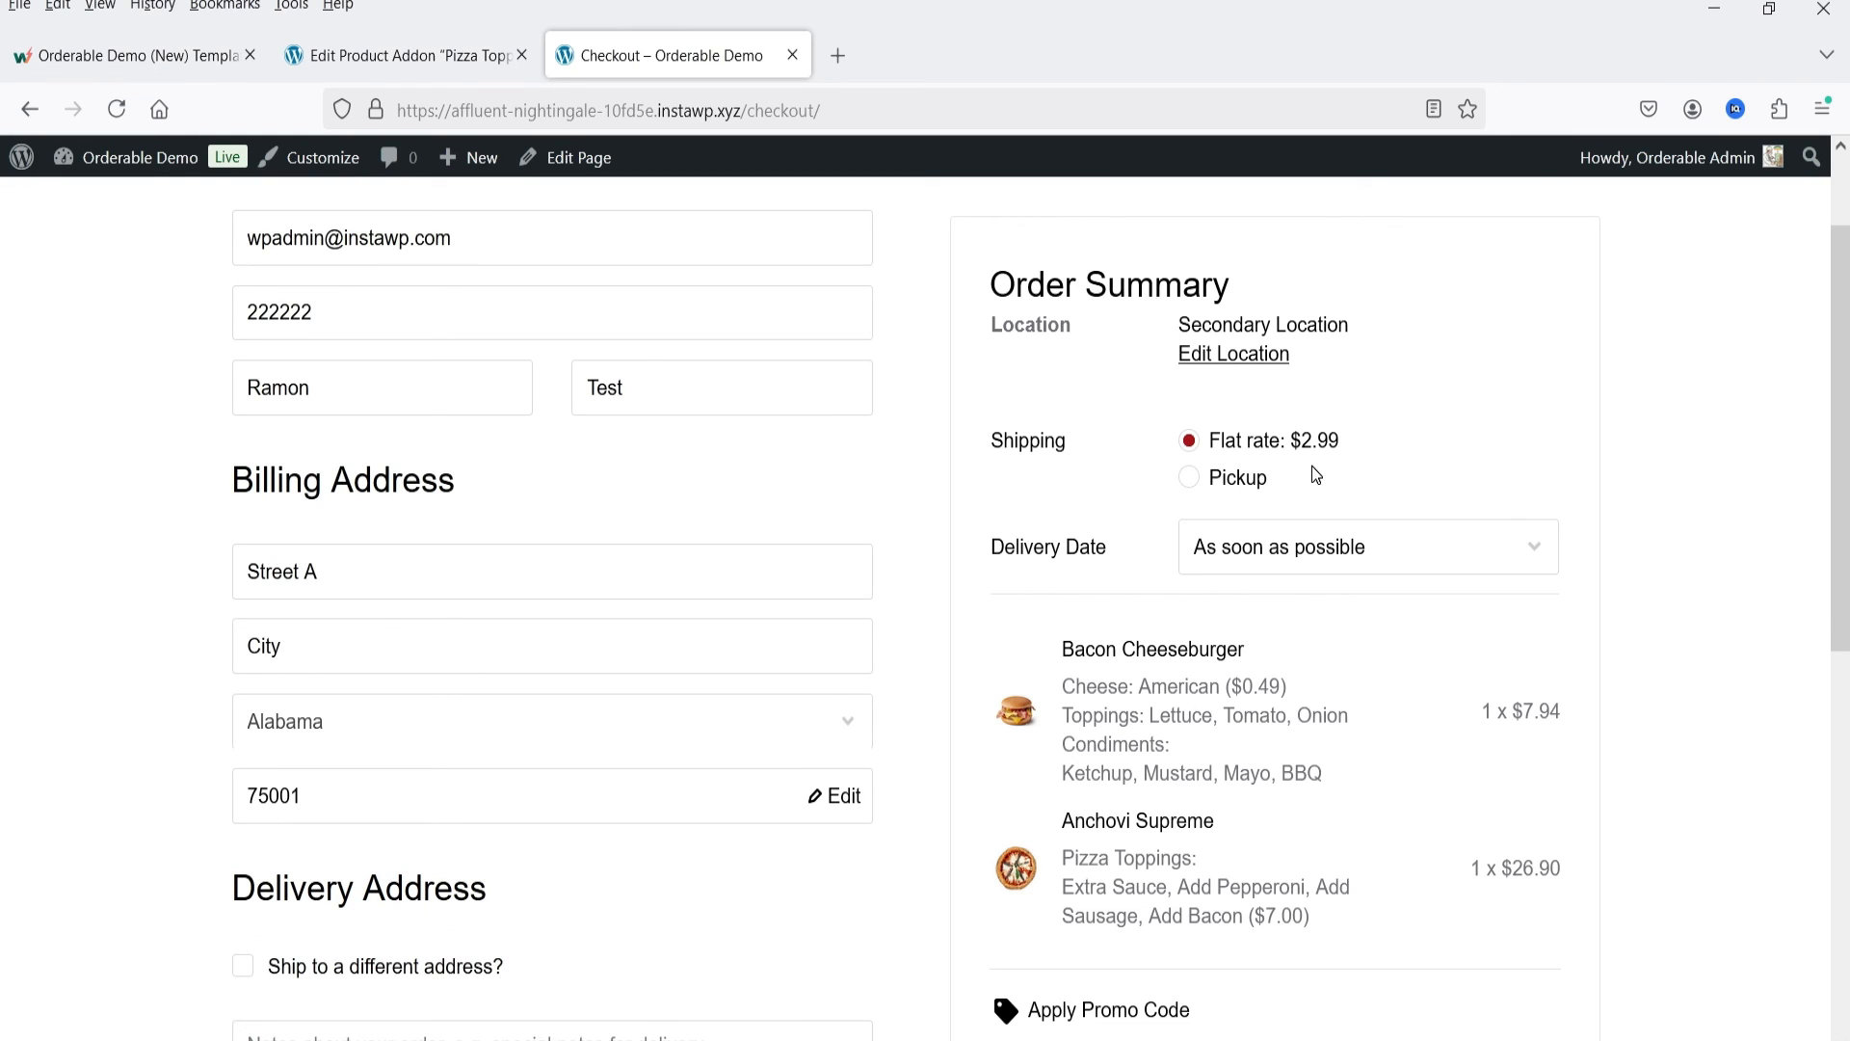
click(1190, 477)
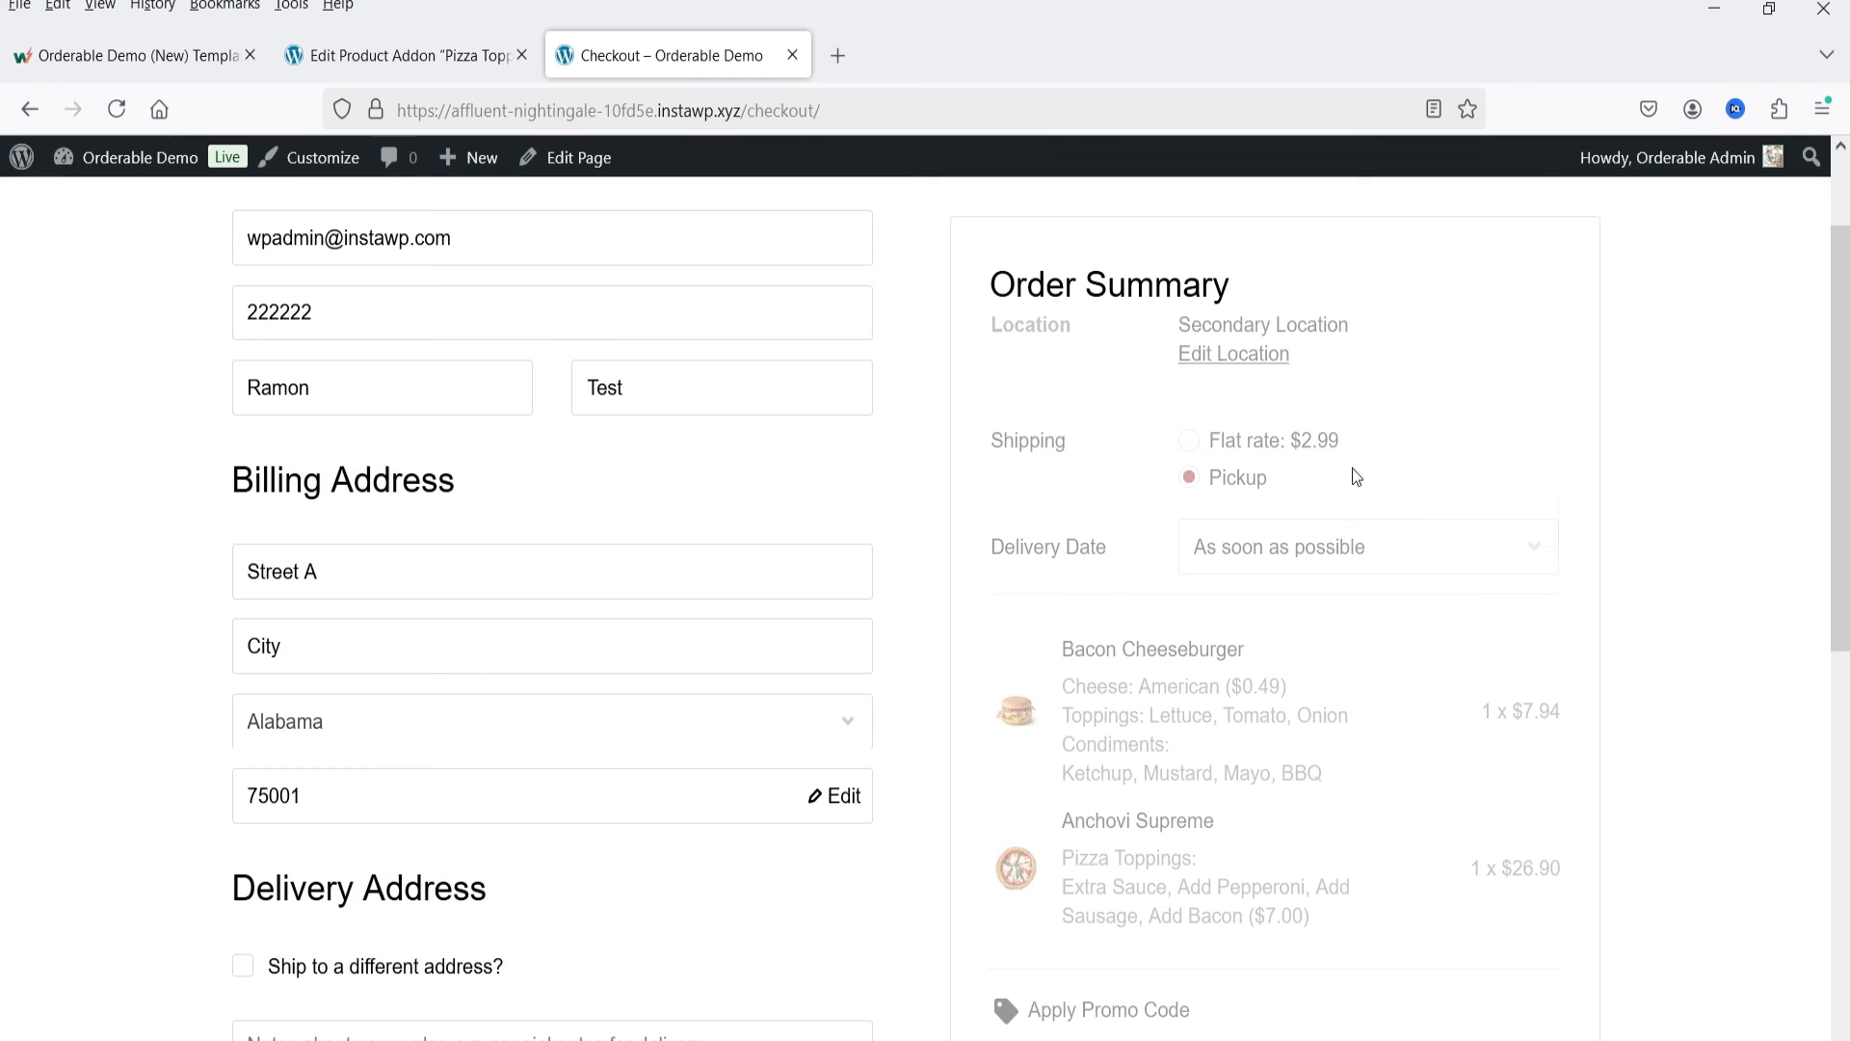
scroll(1691, 505, down, 4)
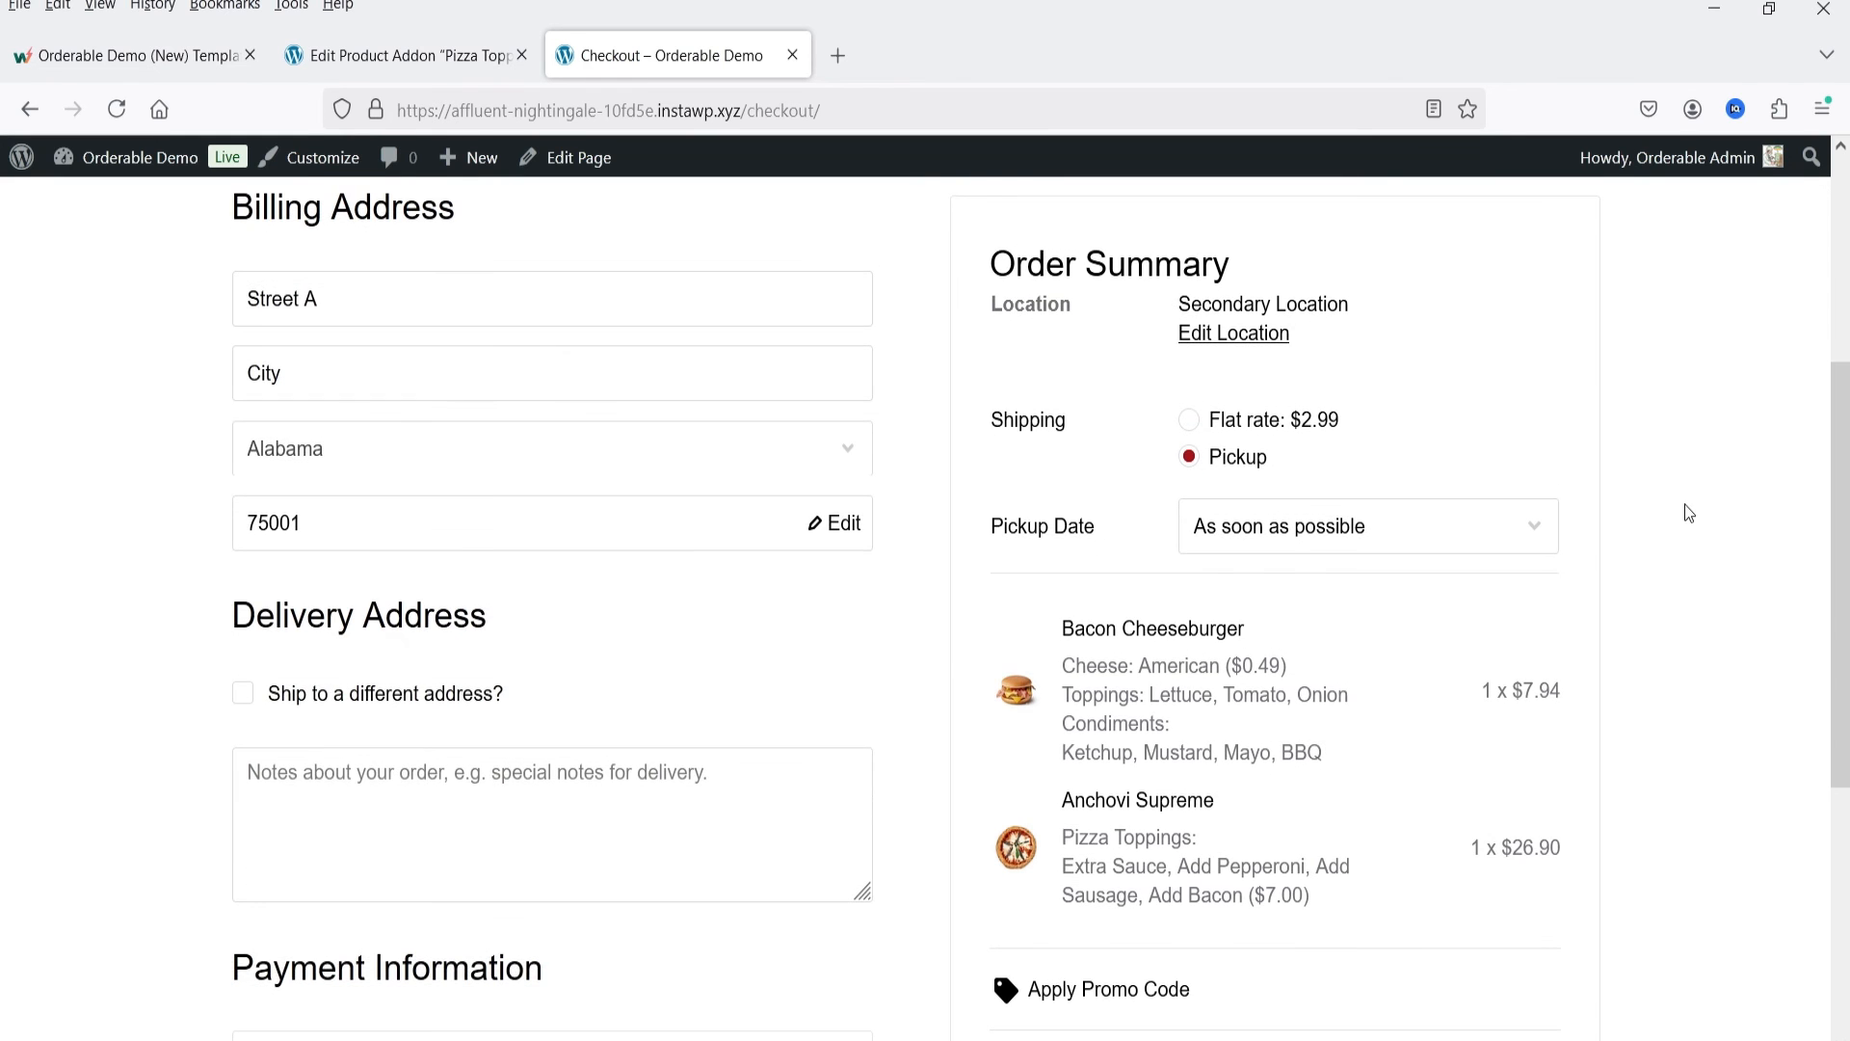
scroll(1377, 628, down, 5)
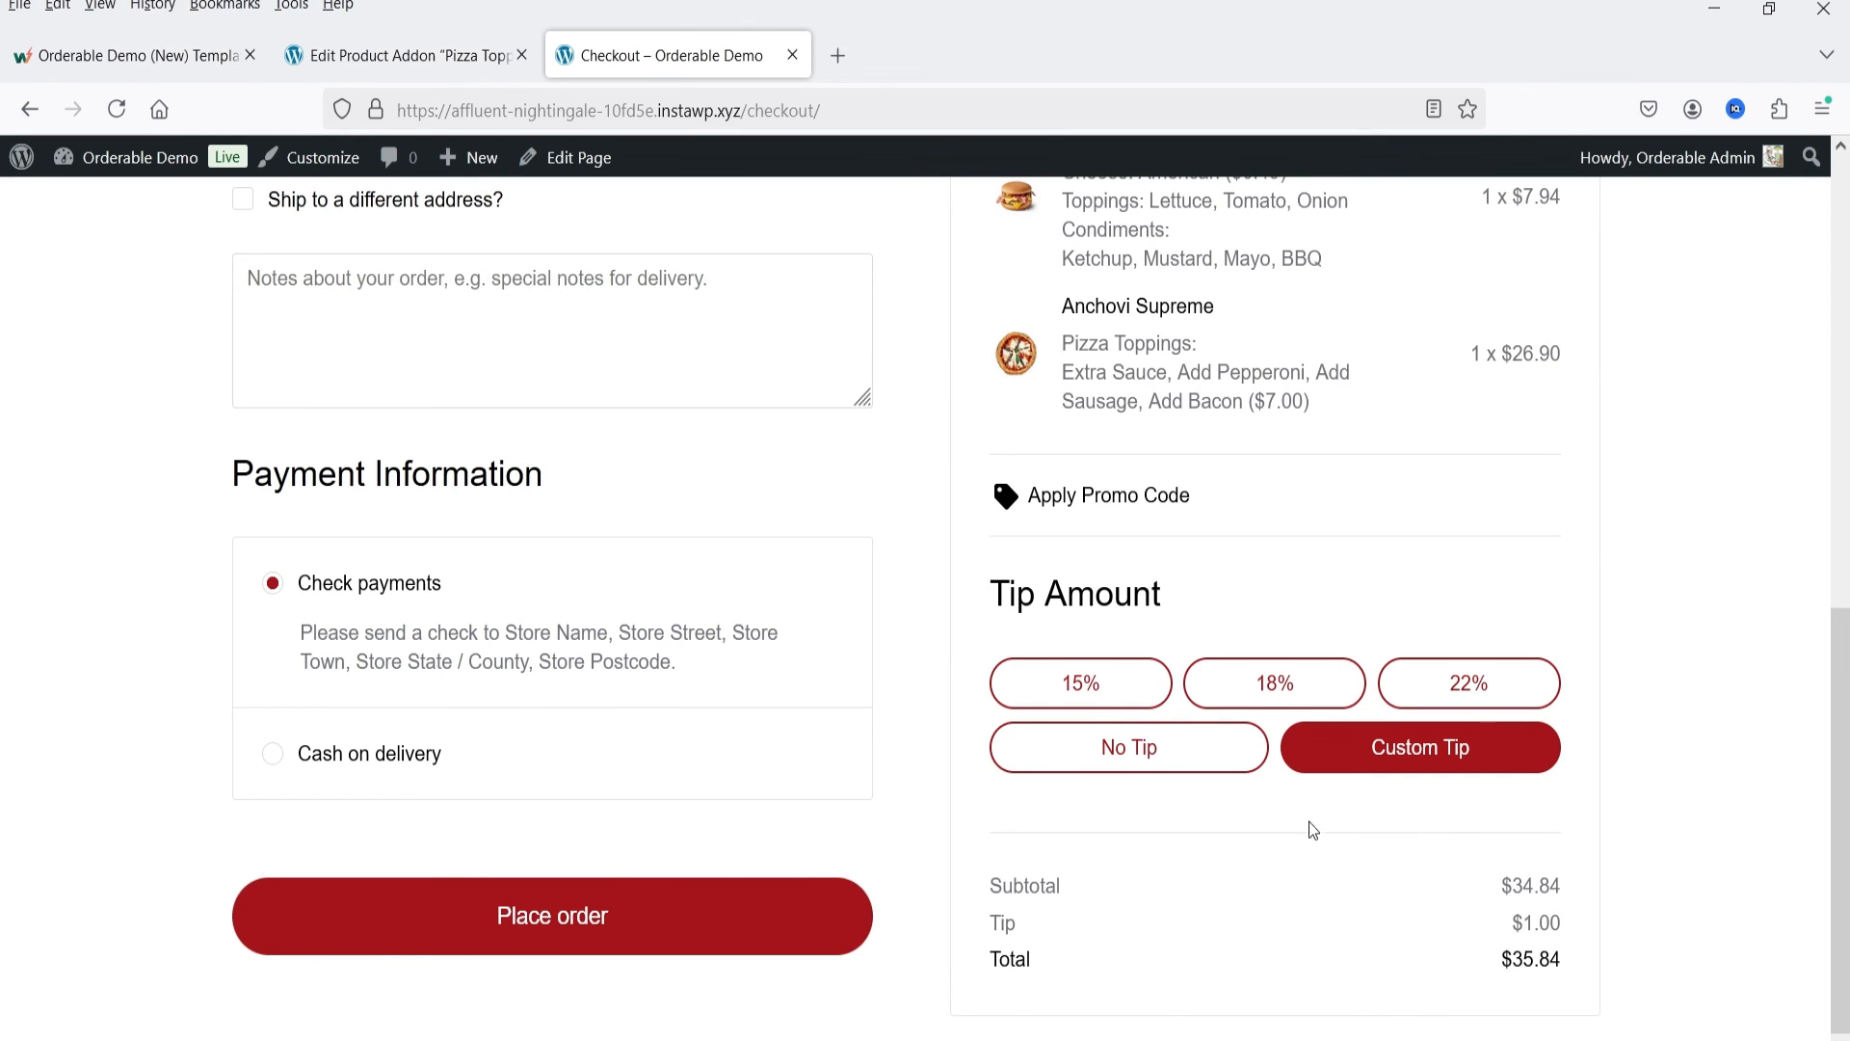
Step: Set the order's shipping method to Flat rate and check the shipping charge in the totals
scroll(1309, 826, up, 4)
click(1190, 335)
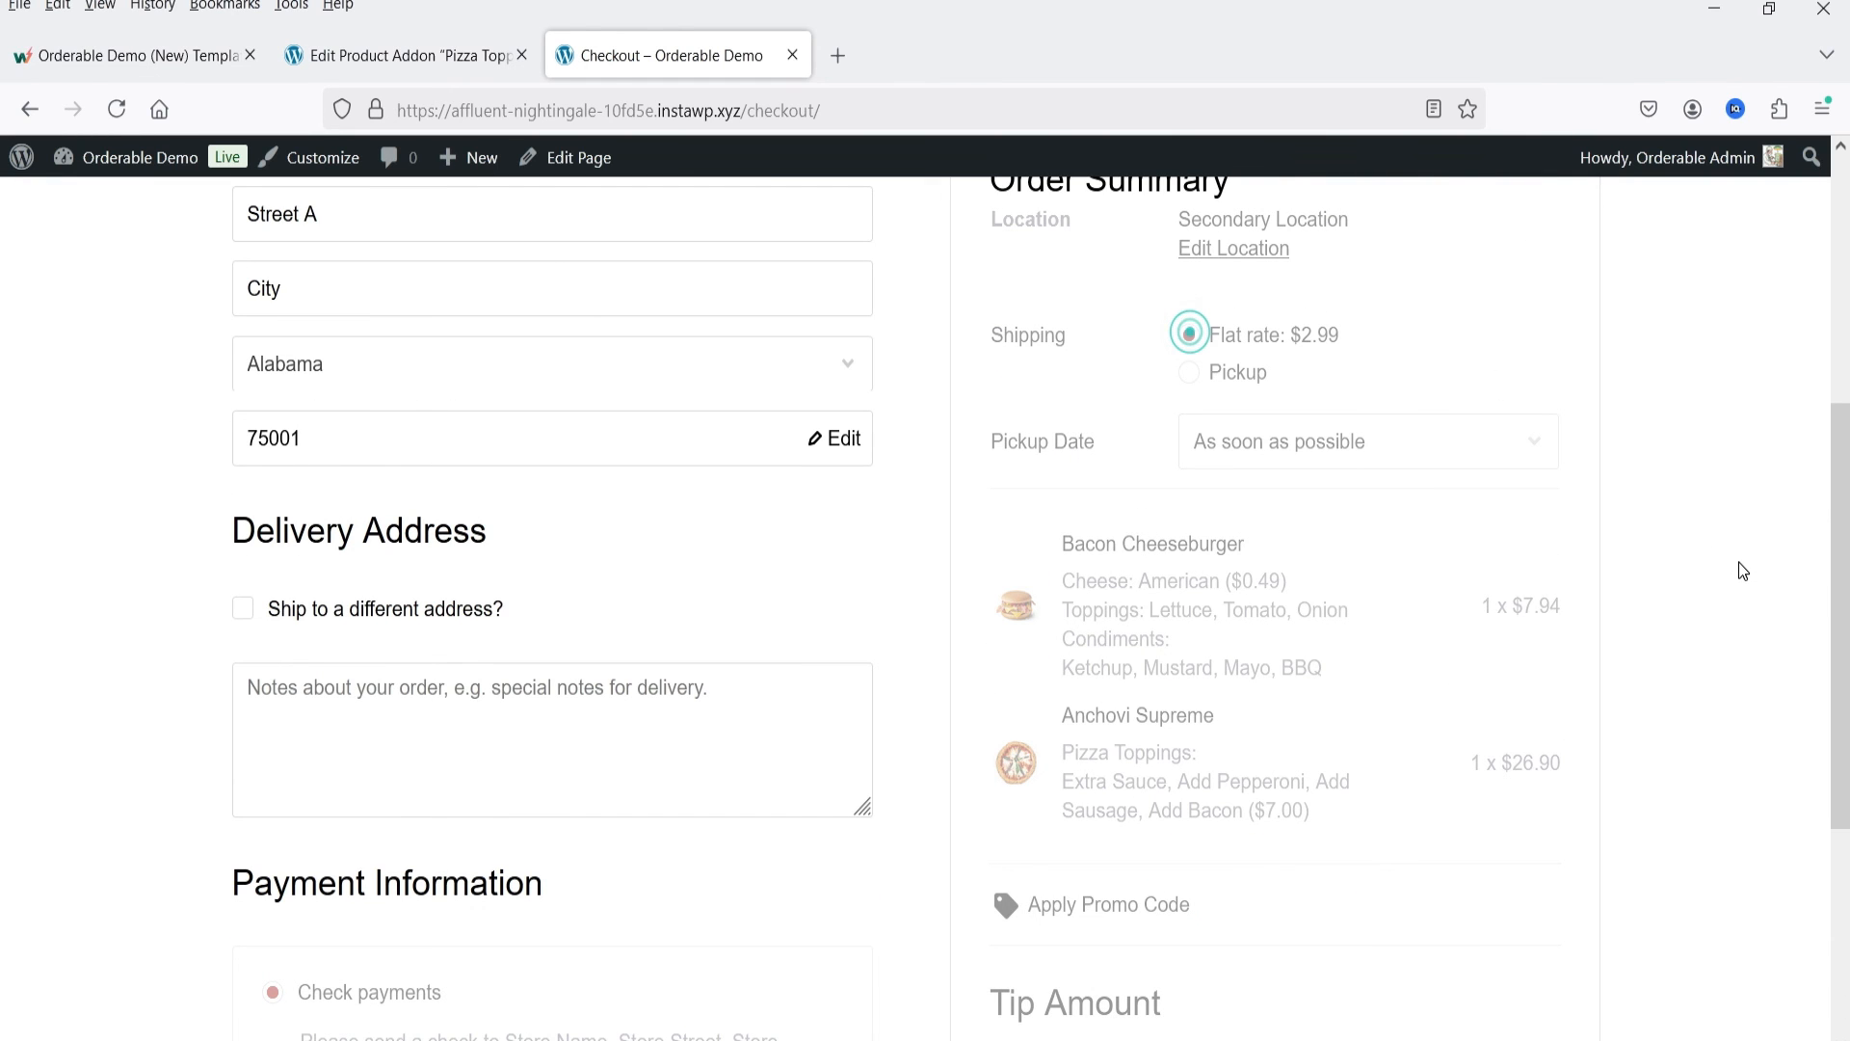
scroll(1686, 554, down, 4)
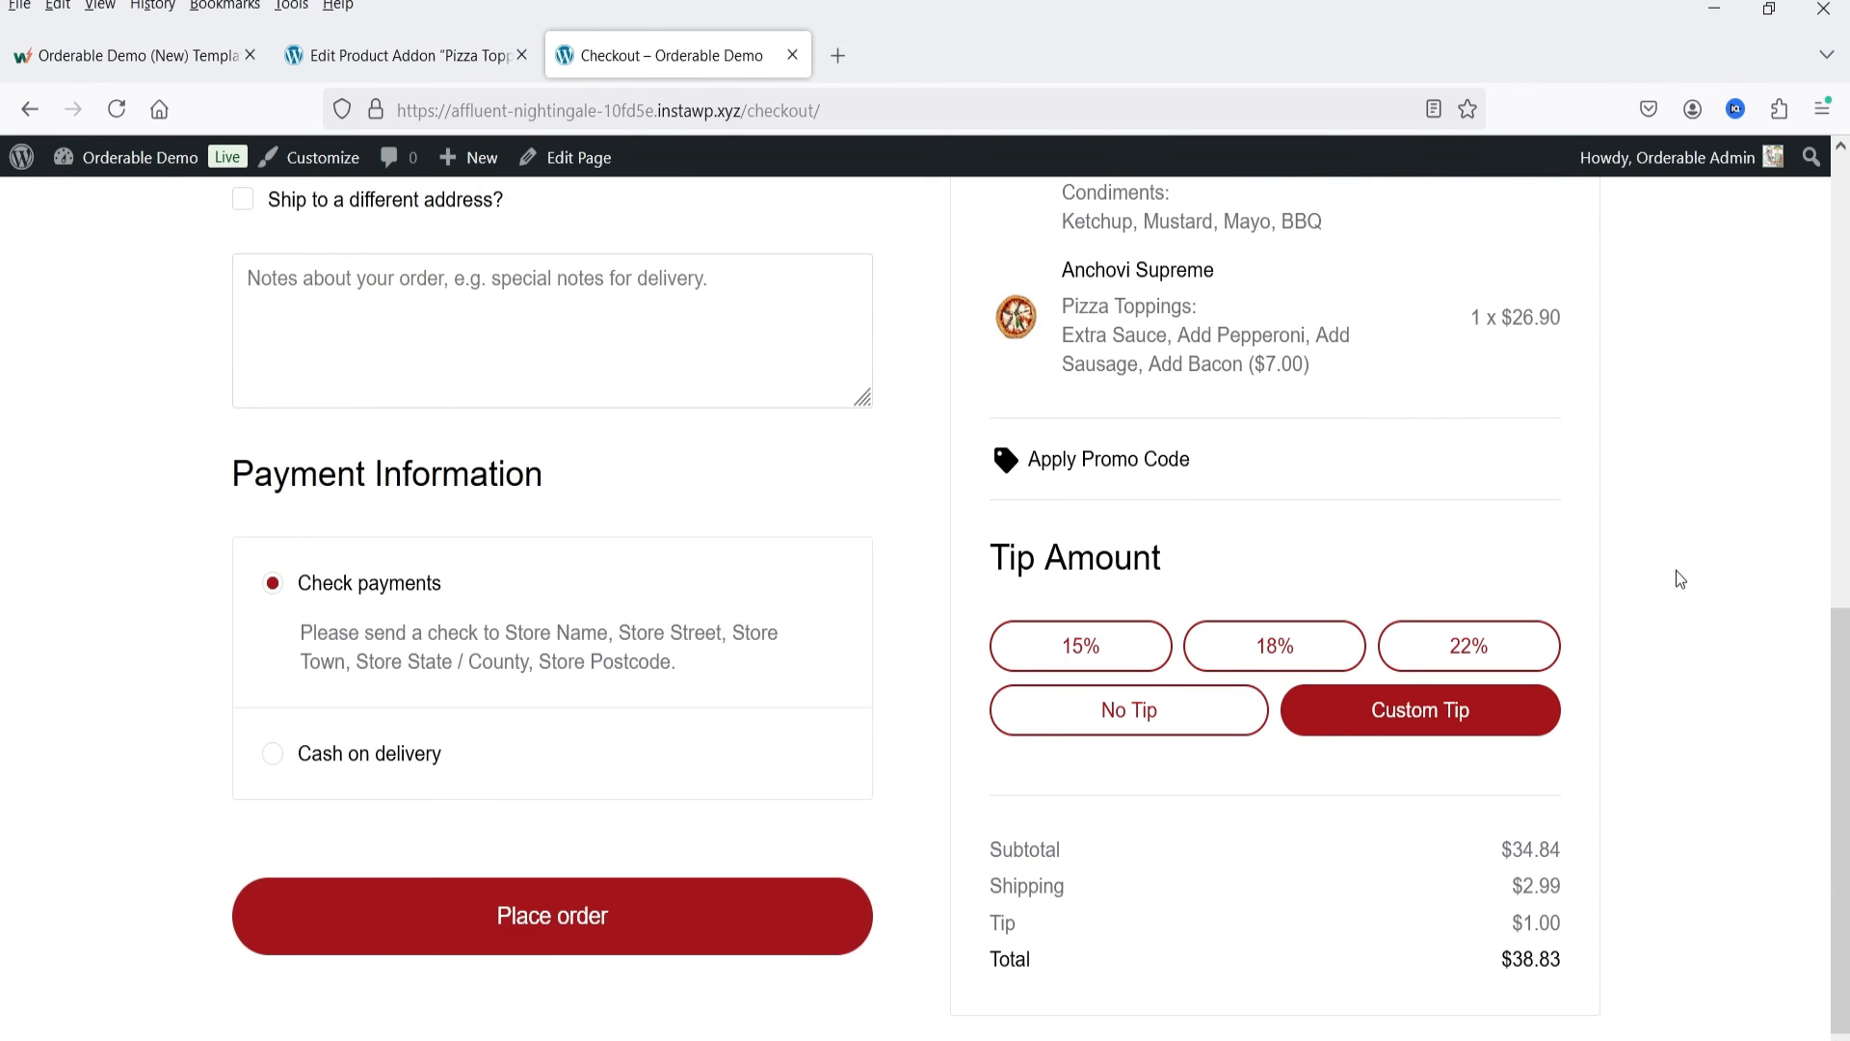
drag(993, 888, 1566, 888)
click(1738, 844)
Step: Schedule the order's delivery with the date Today and the time 4:00 pm
scroll(1731, 792, up, 6)
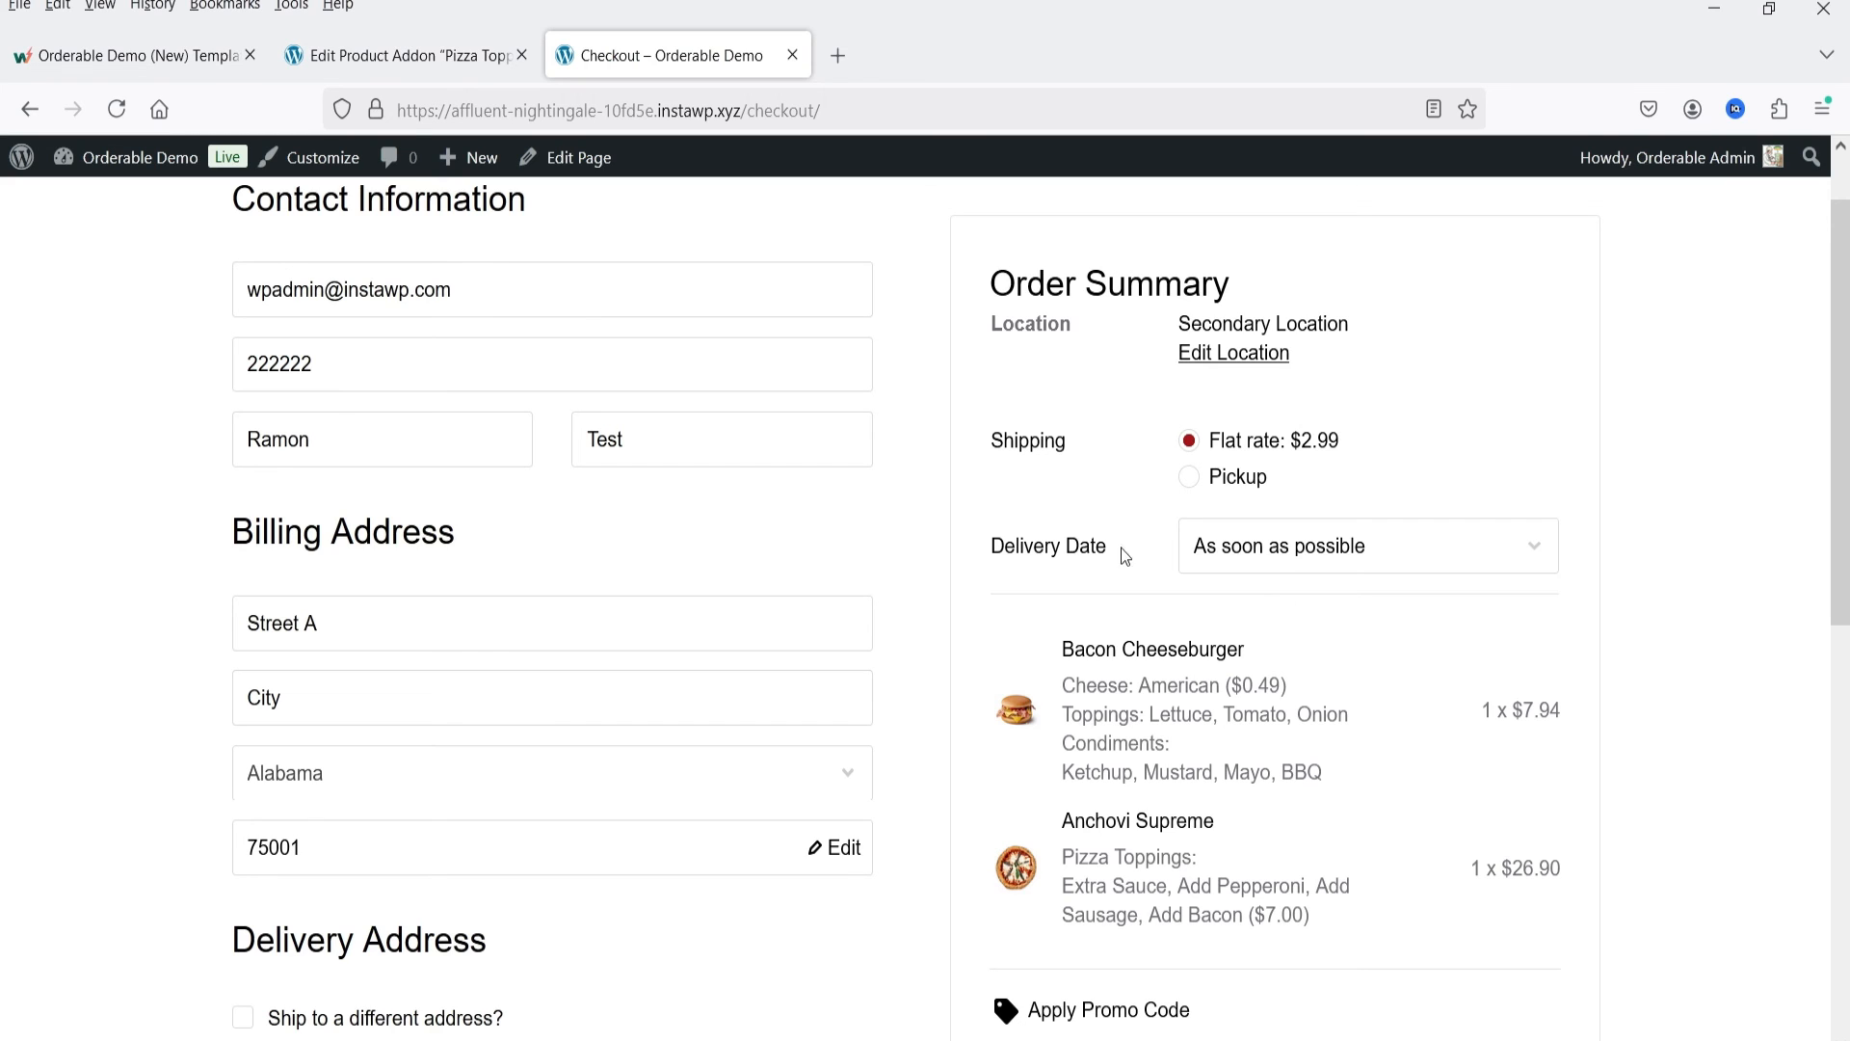
click(1283, 567)
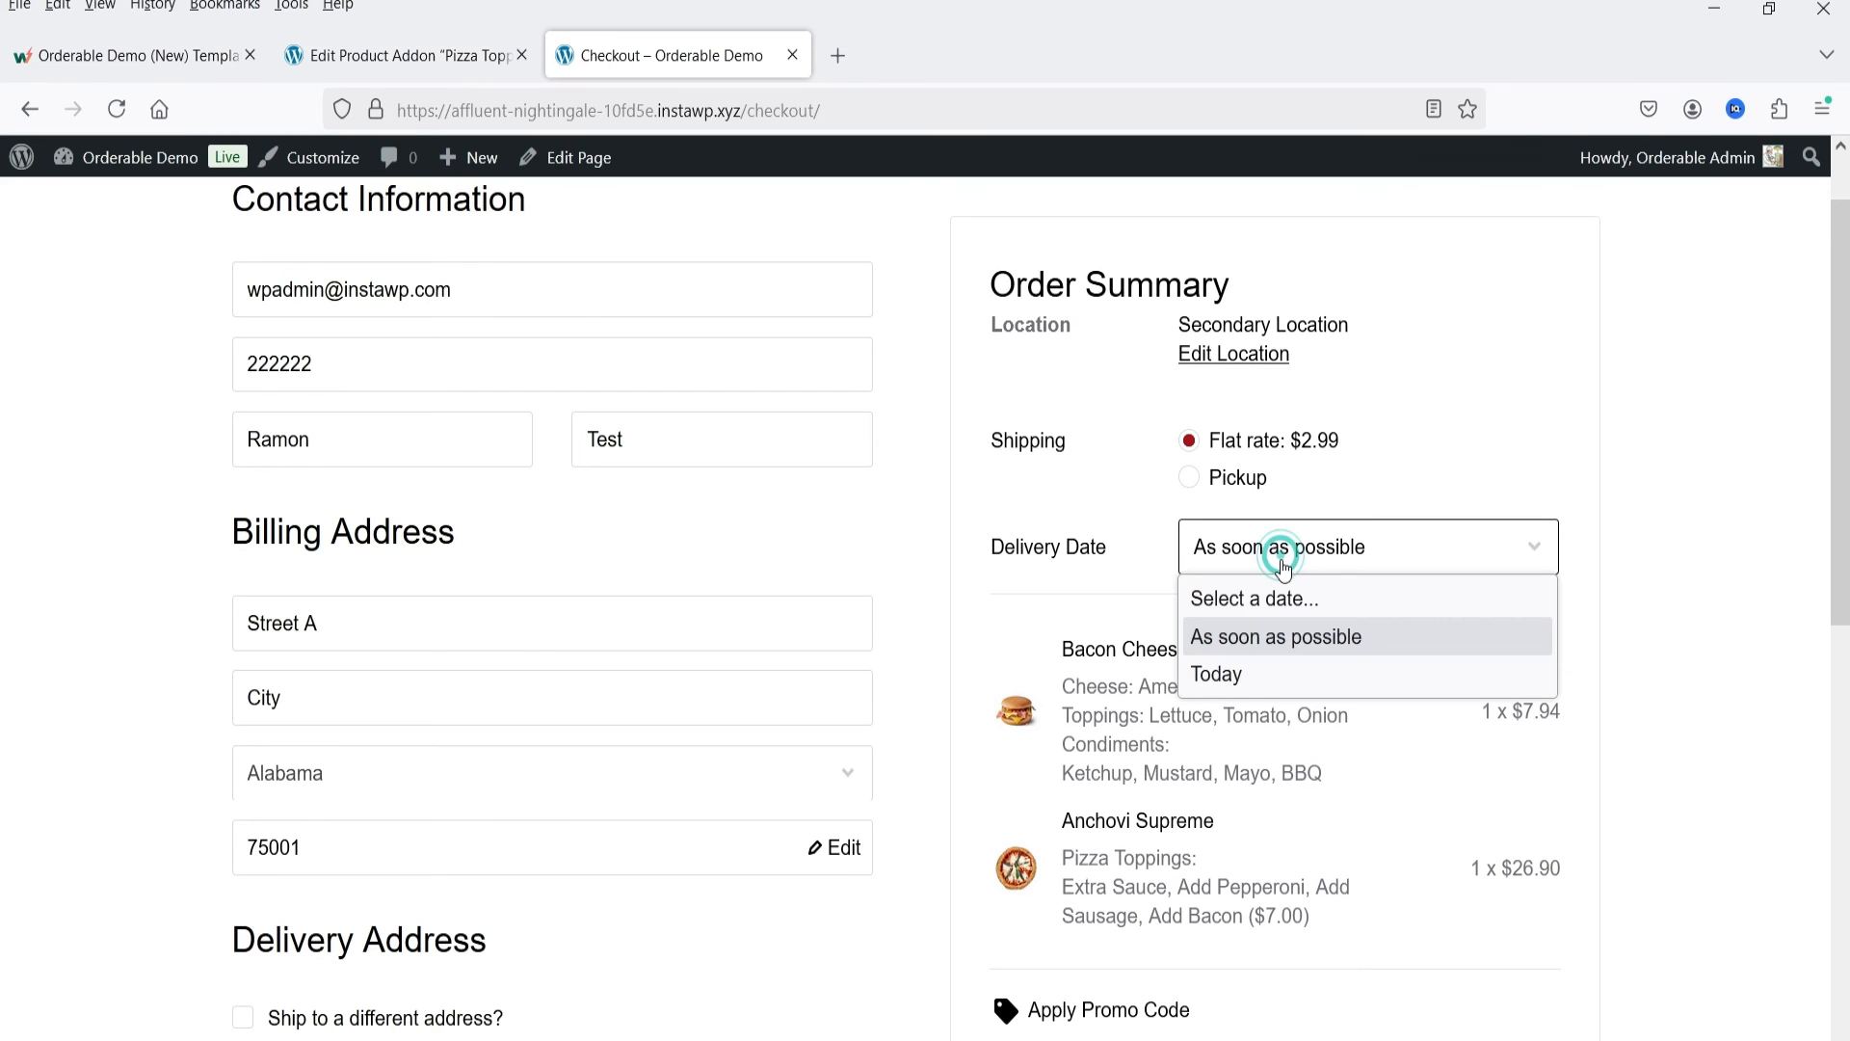
click(1262, 678)
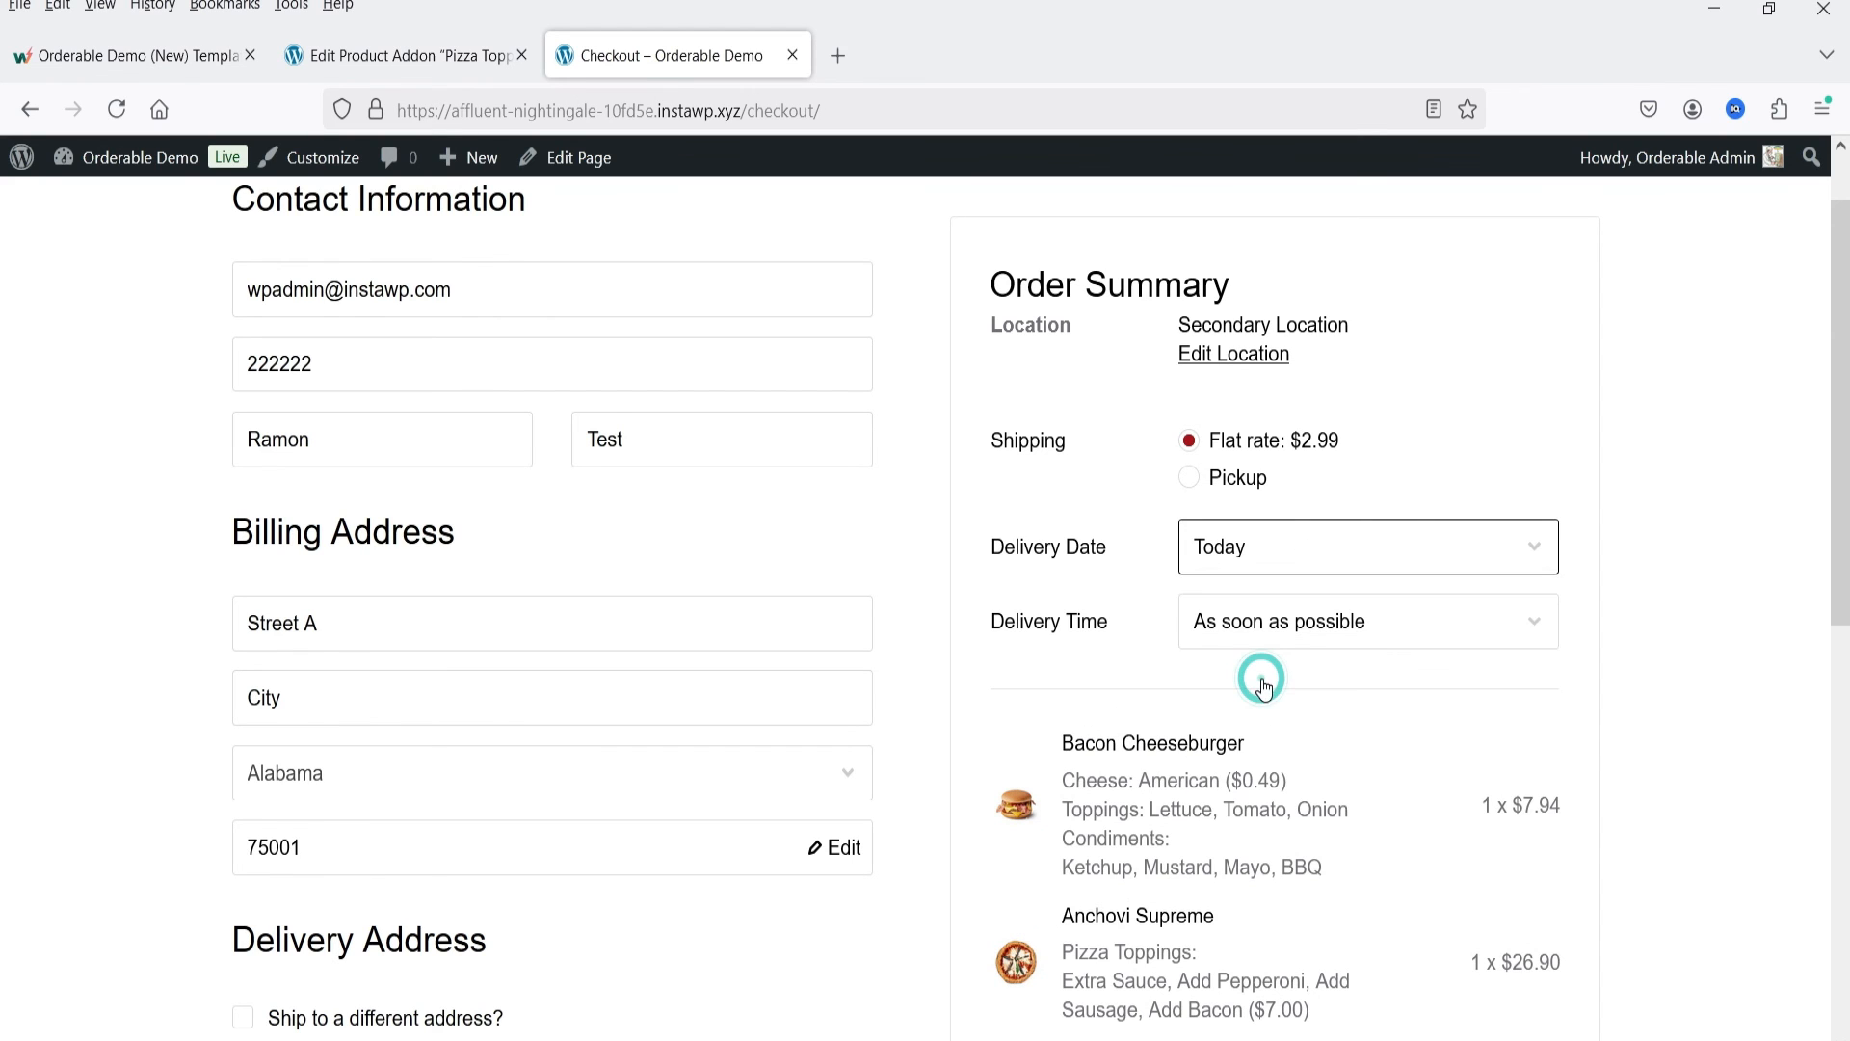
click(1279, 622)
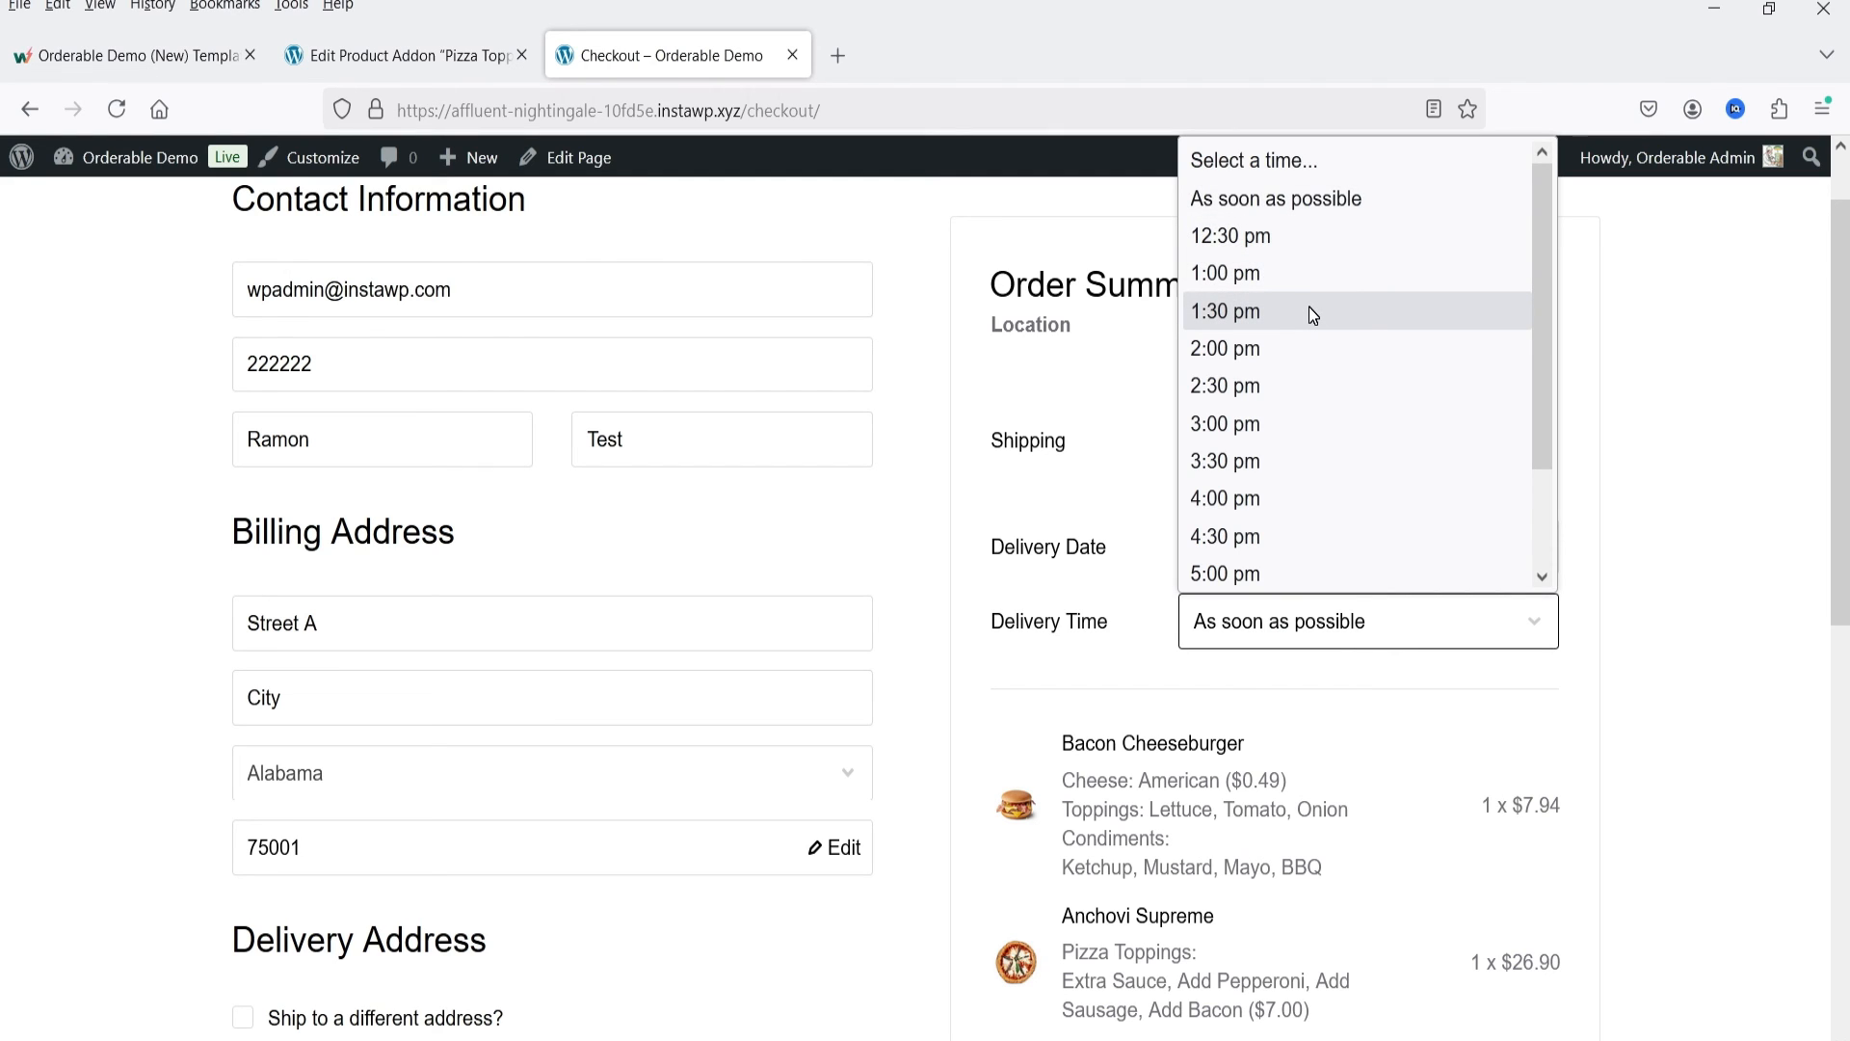
click(1289, 493)
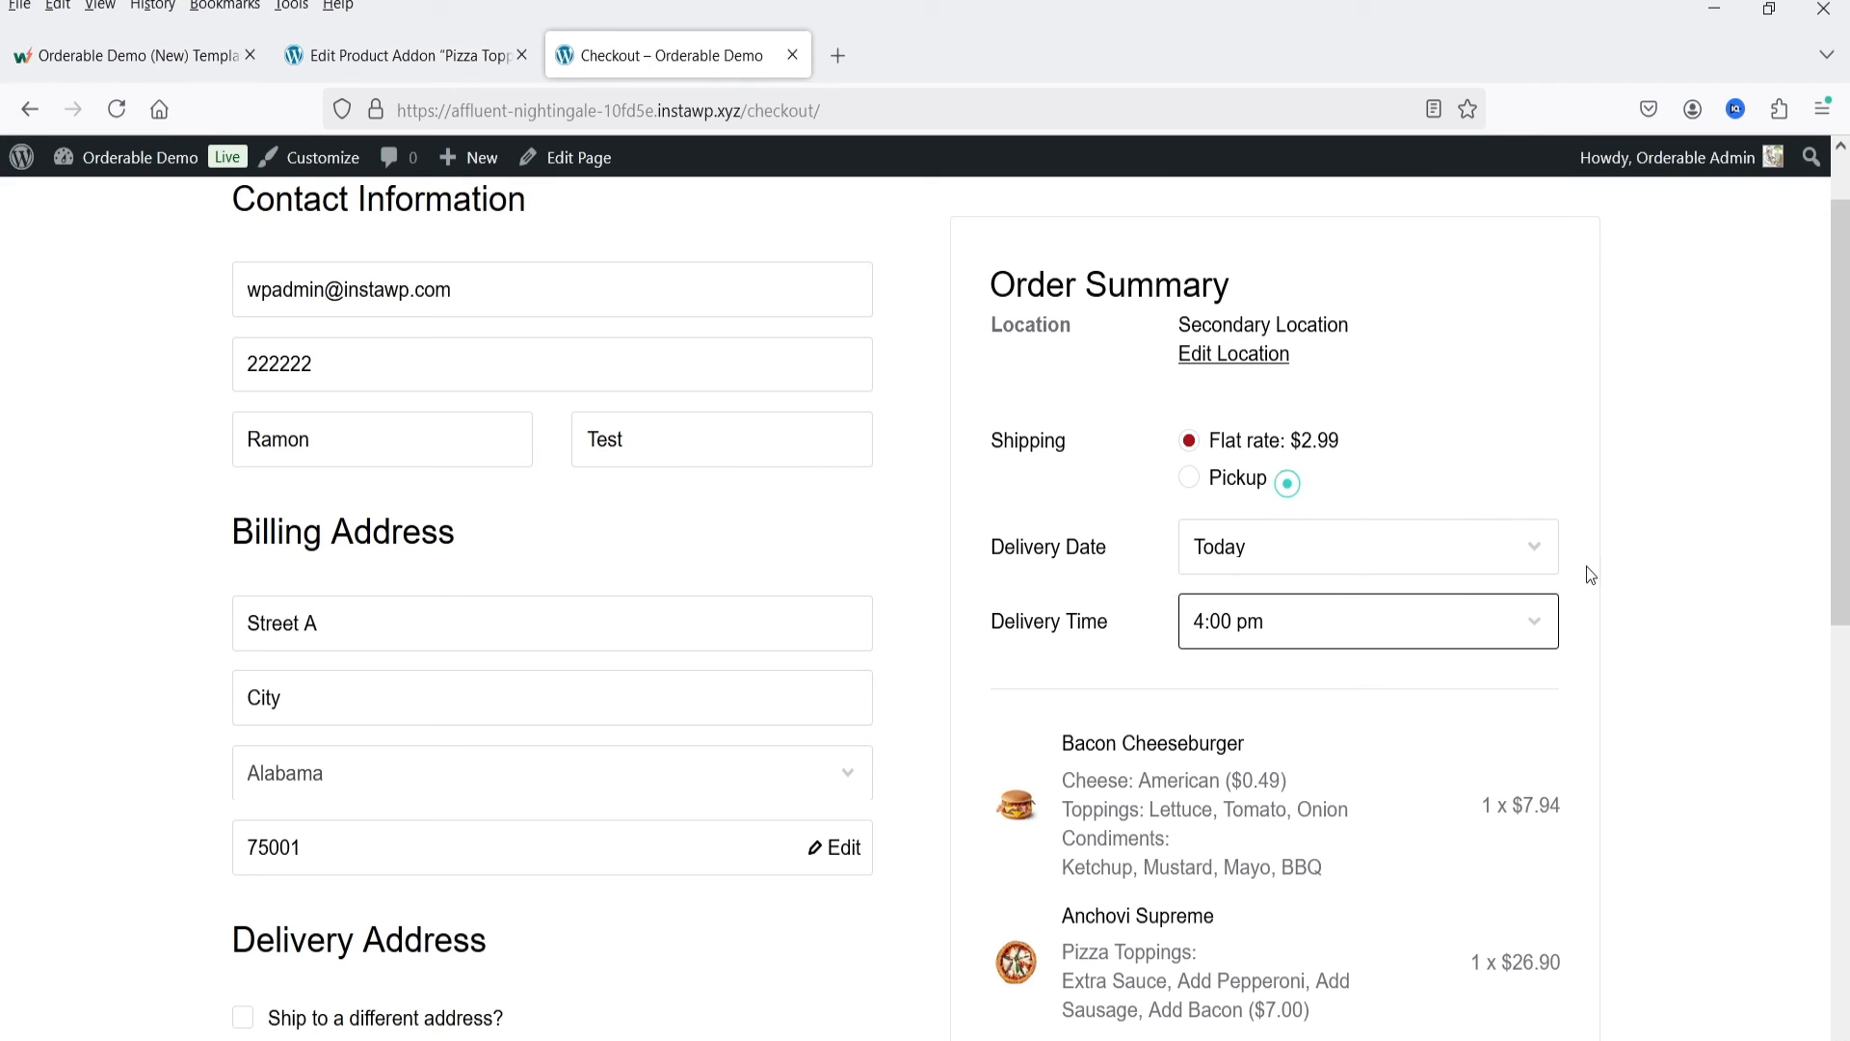
click(1699, 684)
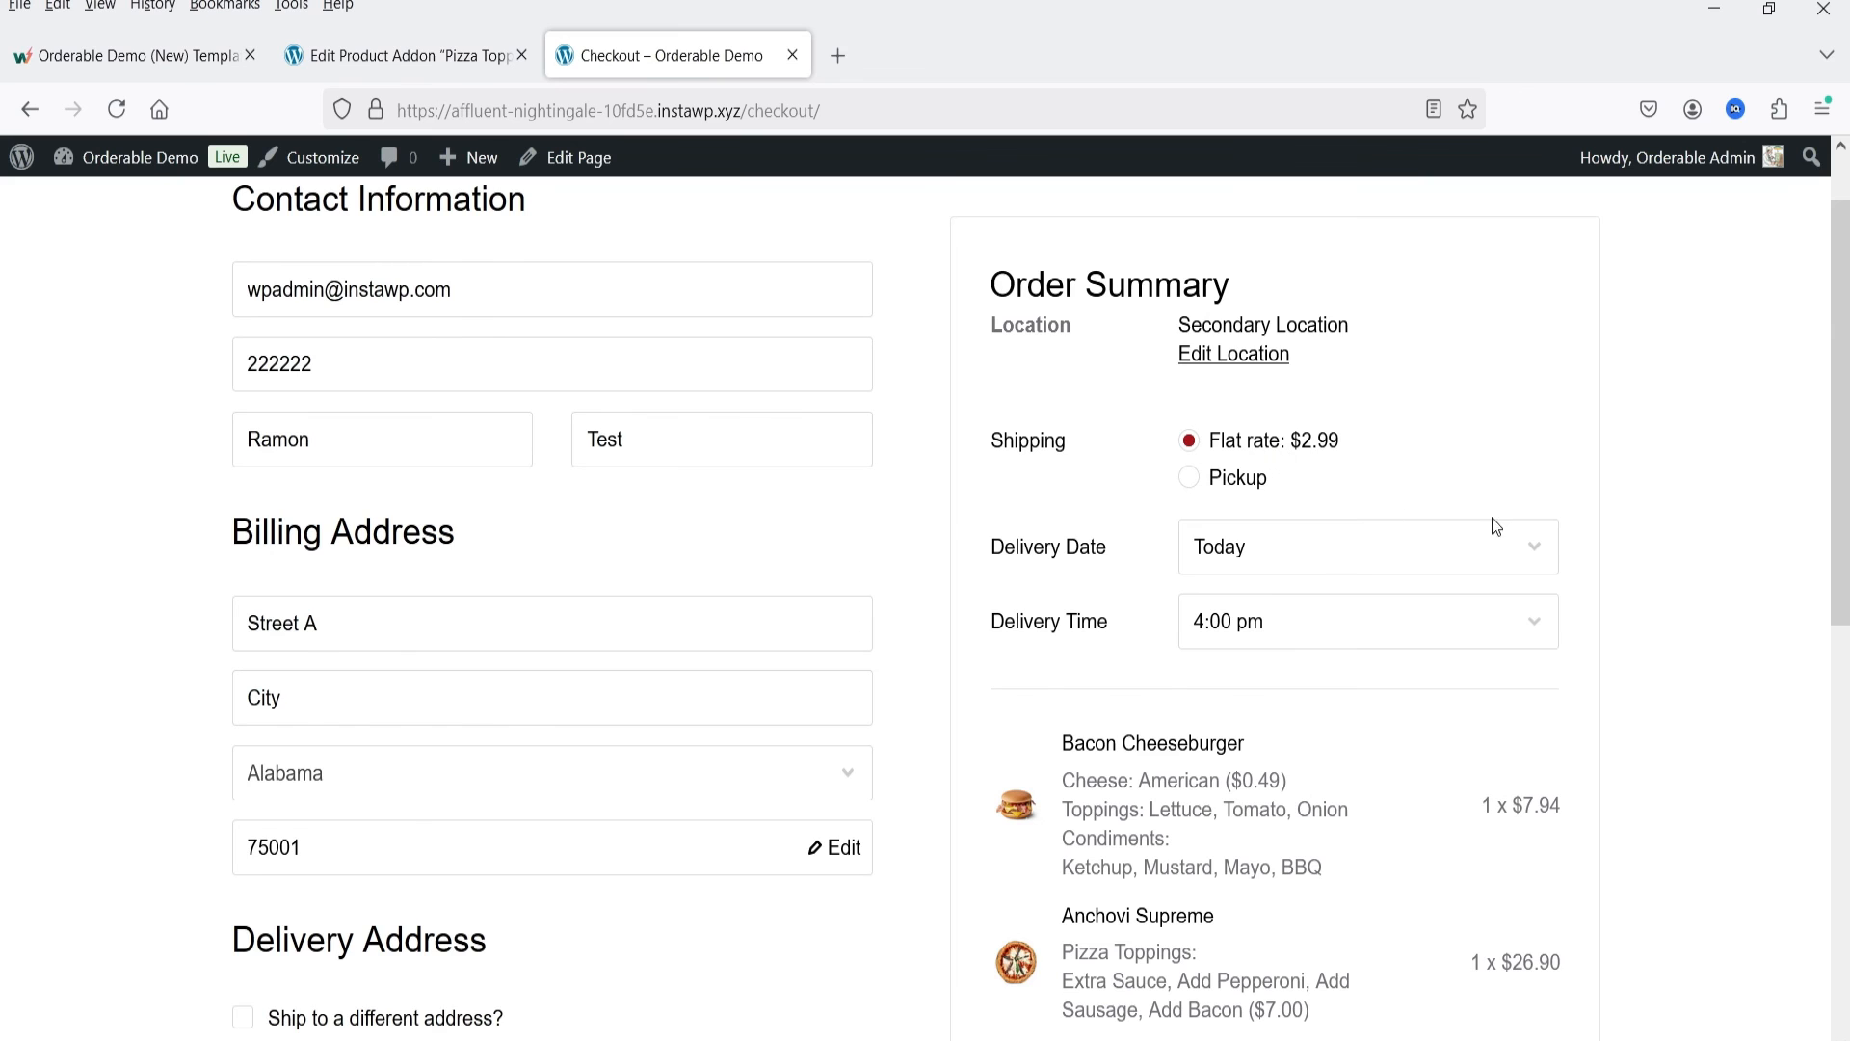
Step: Try the 15% tip and the No Tip option, checking the tip amount in the order totals
scroll(1514, 578, down, 8)
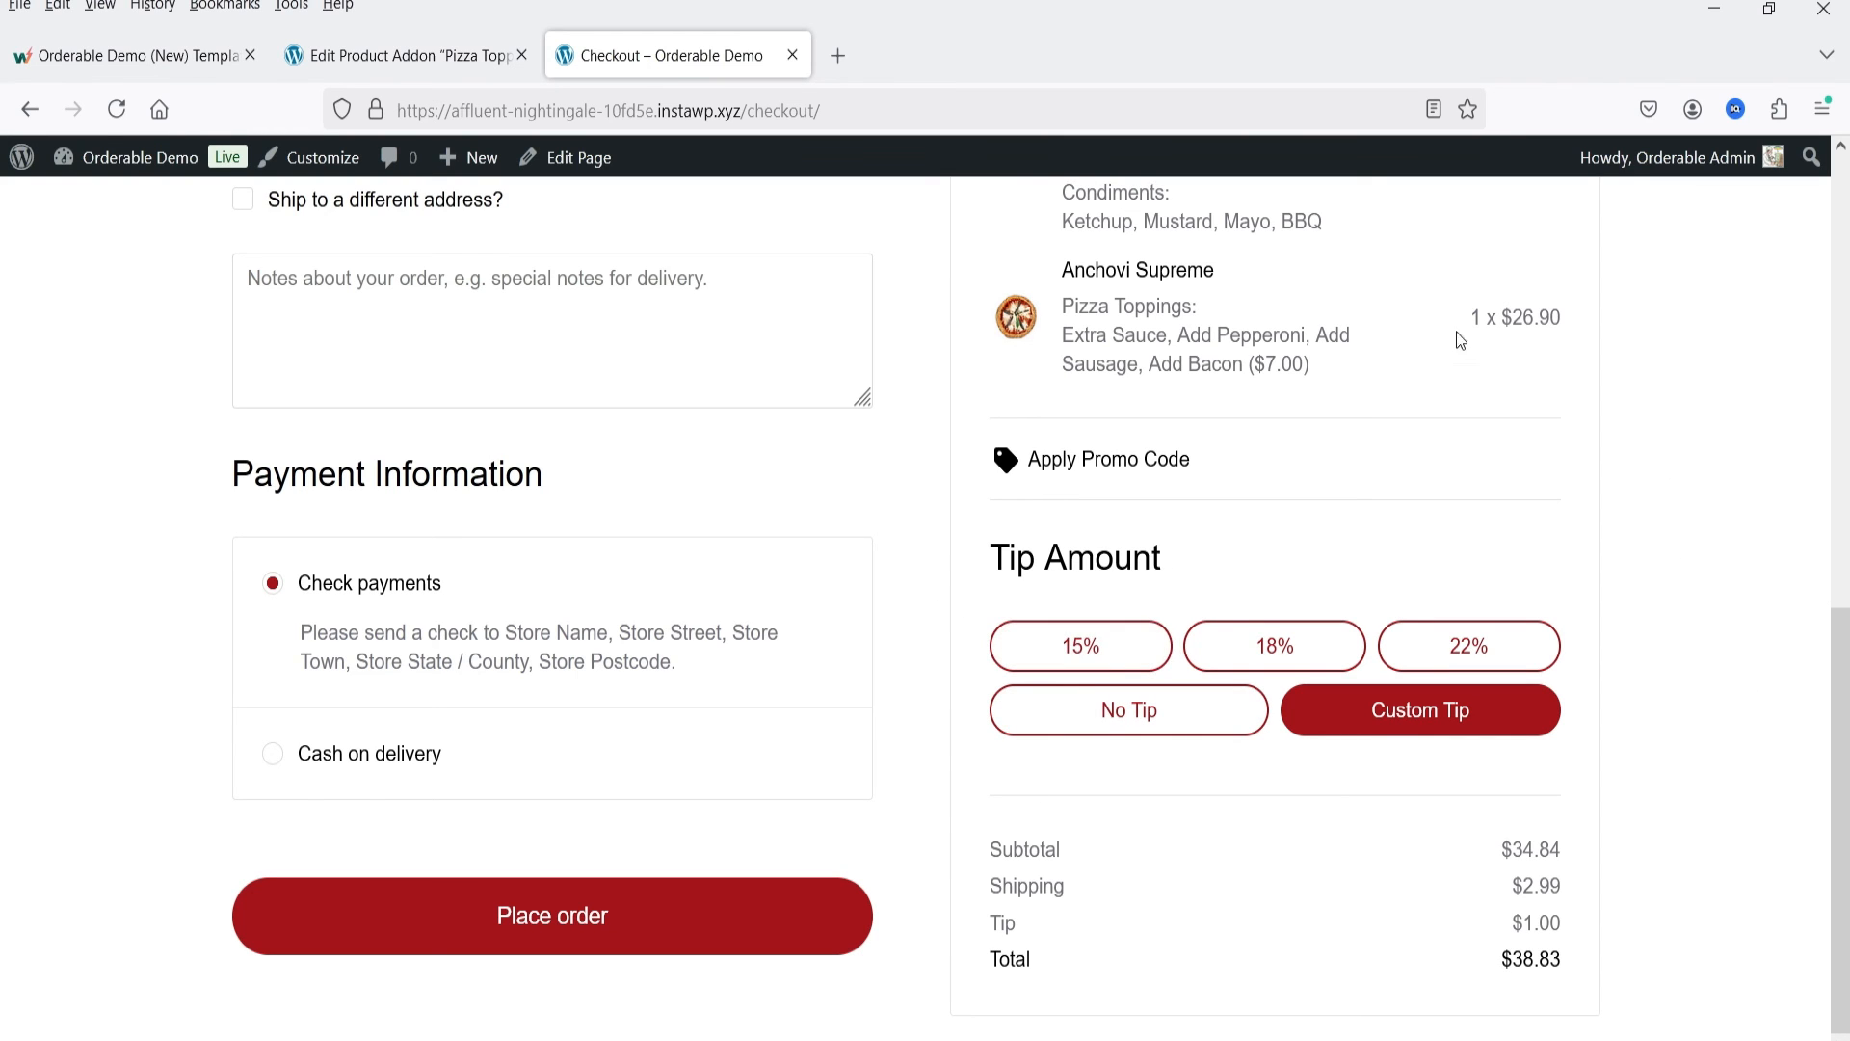
click(1115, 644)
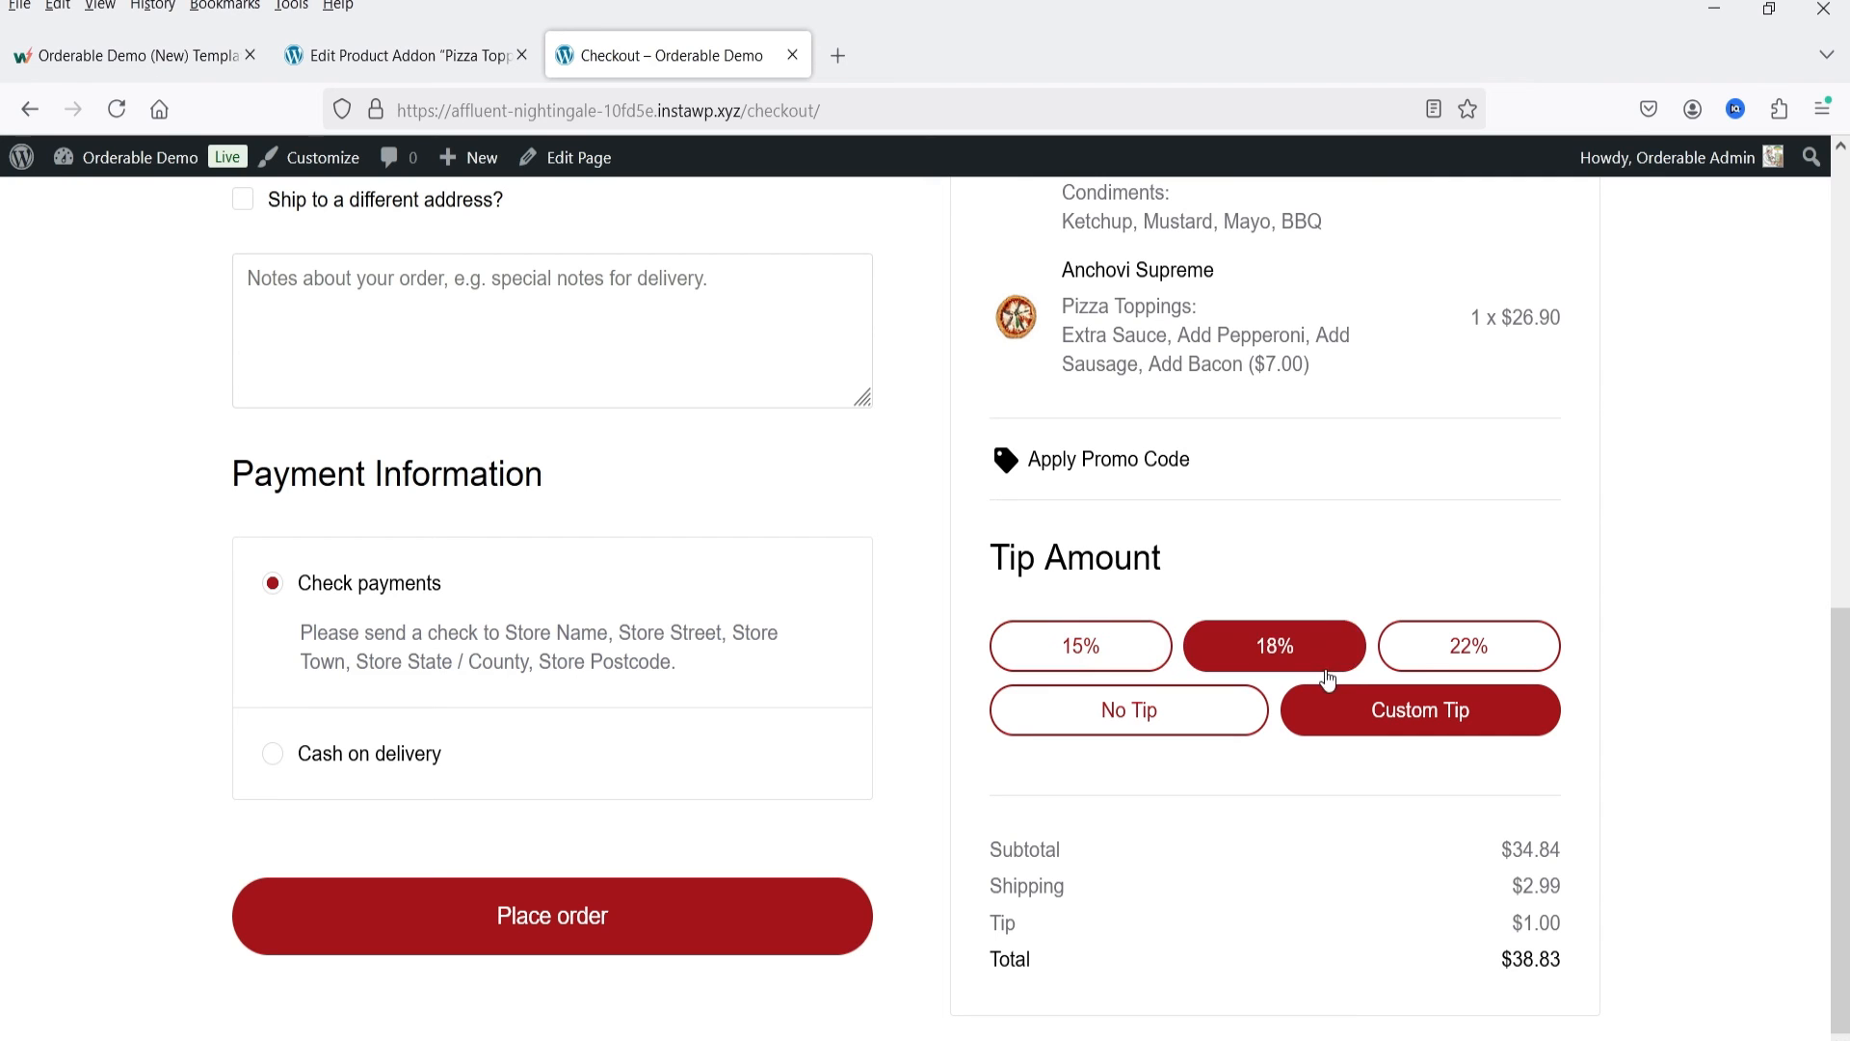
click(1091, 644)
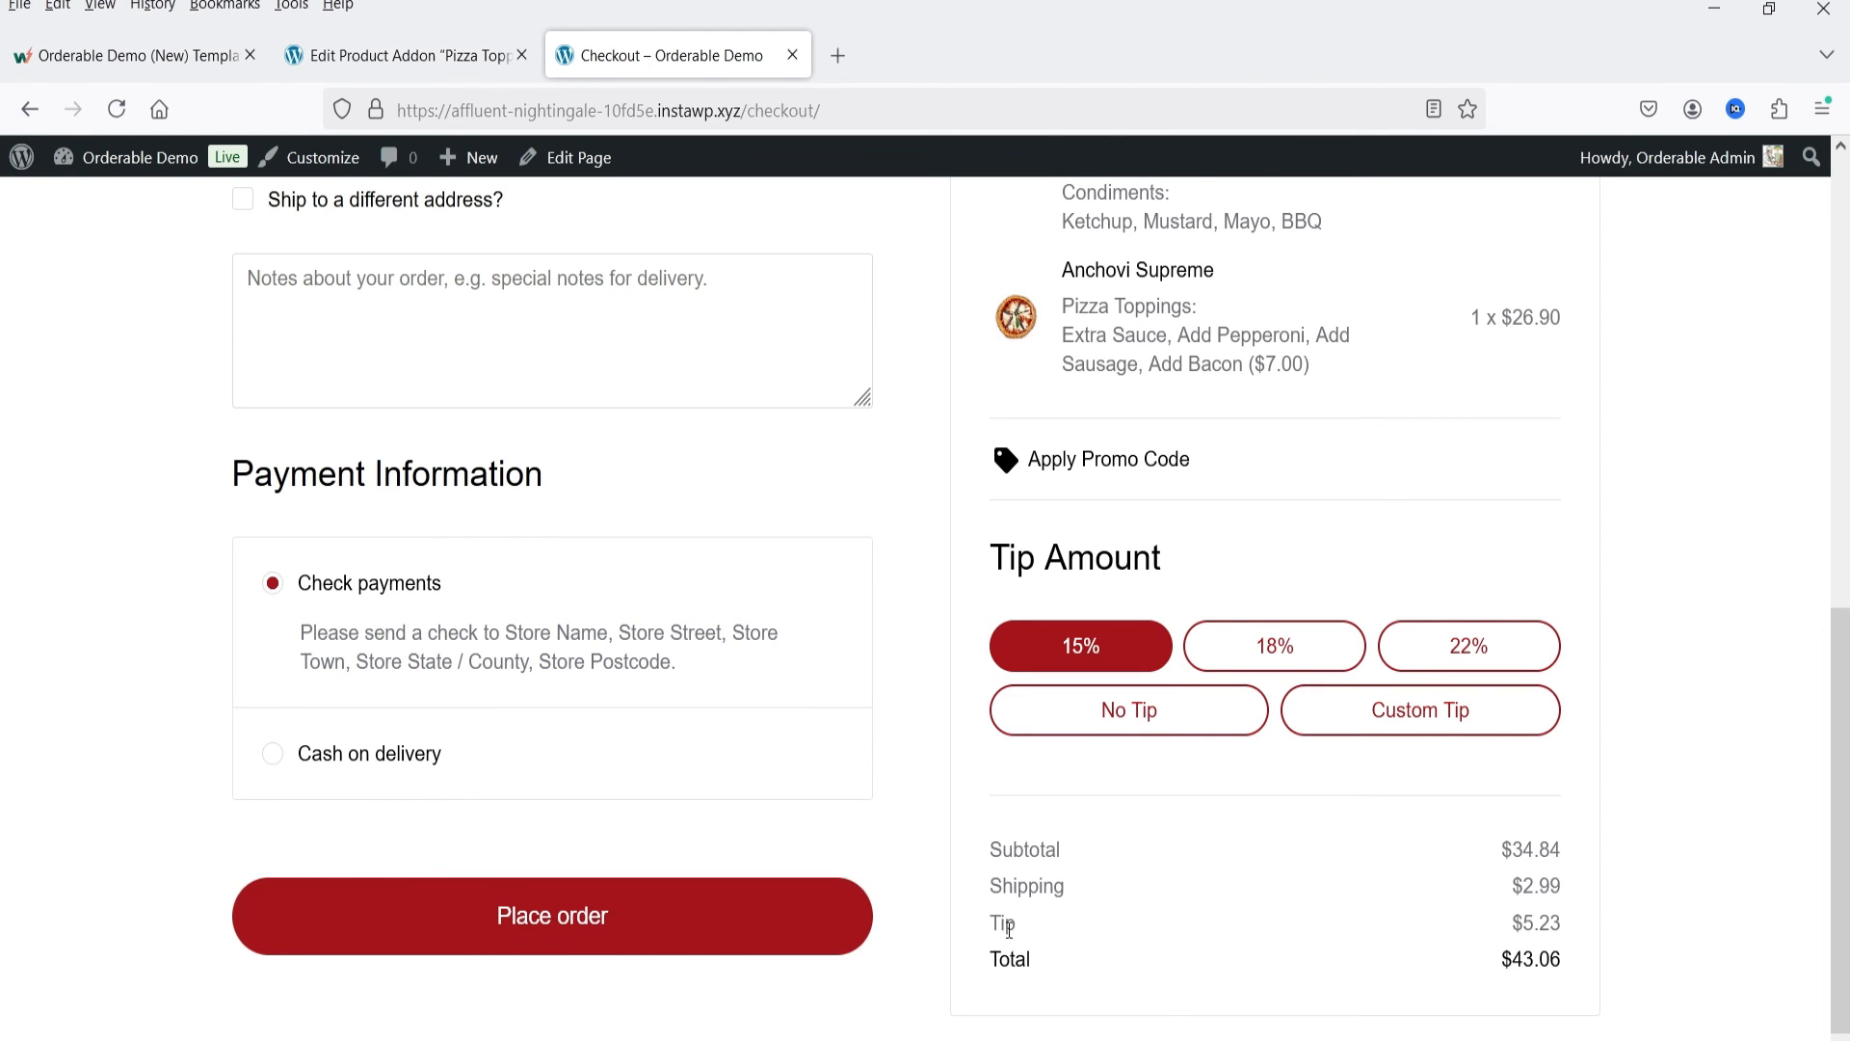
drag(1508, 923, 1570, 923)
click(1102, 724)
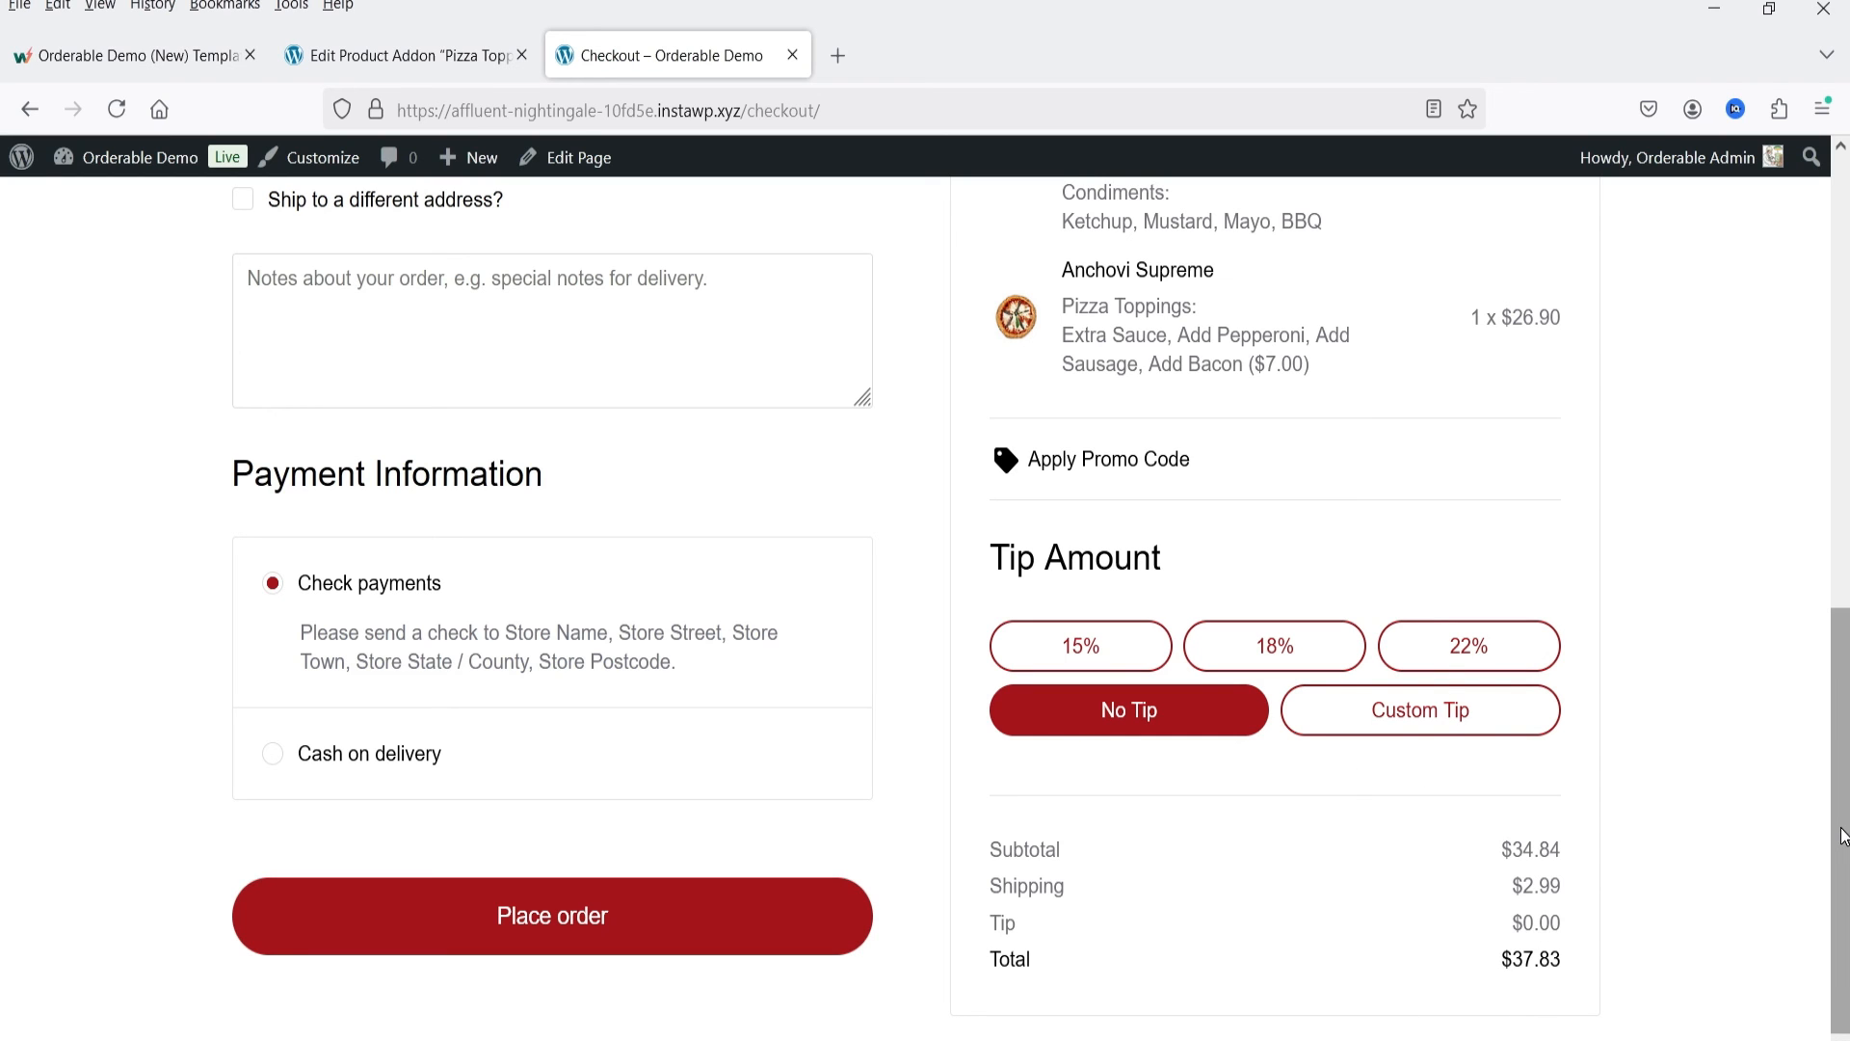
Step: Apply a custom tip of $2 to the order and check it in the totals
click(1369, 710)
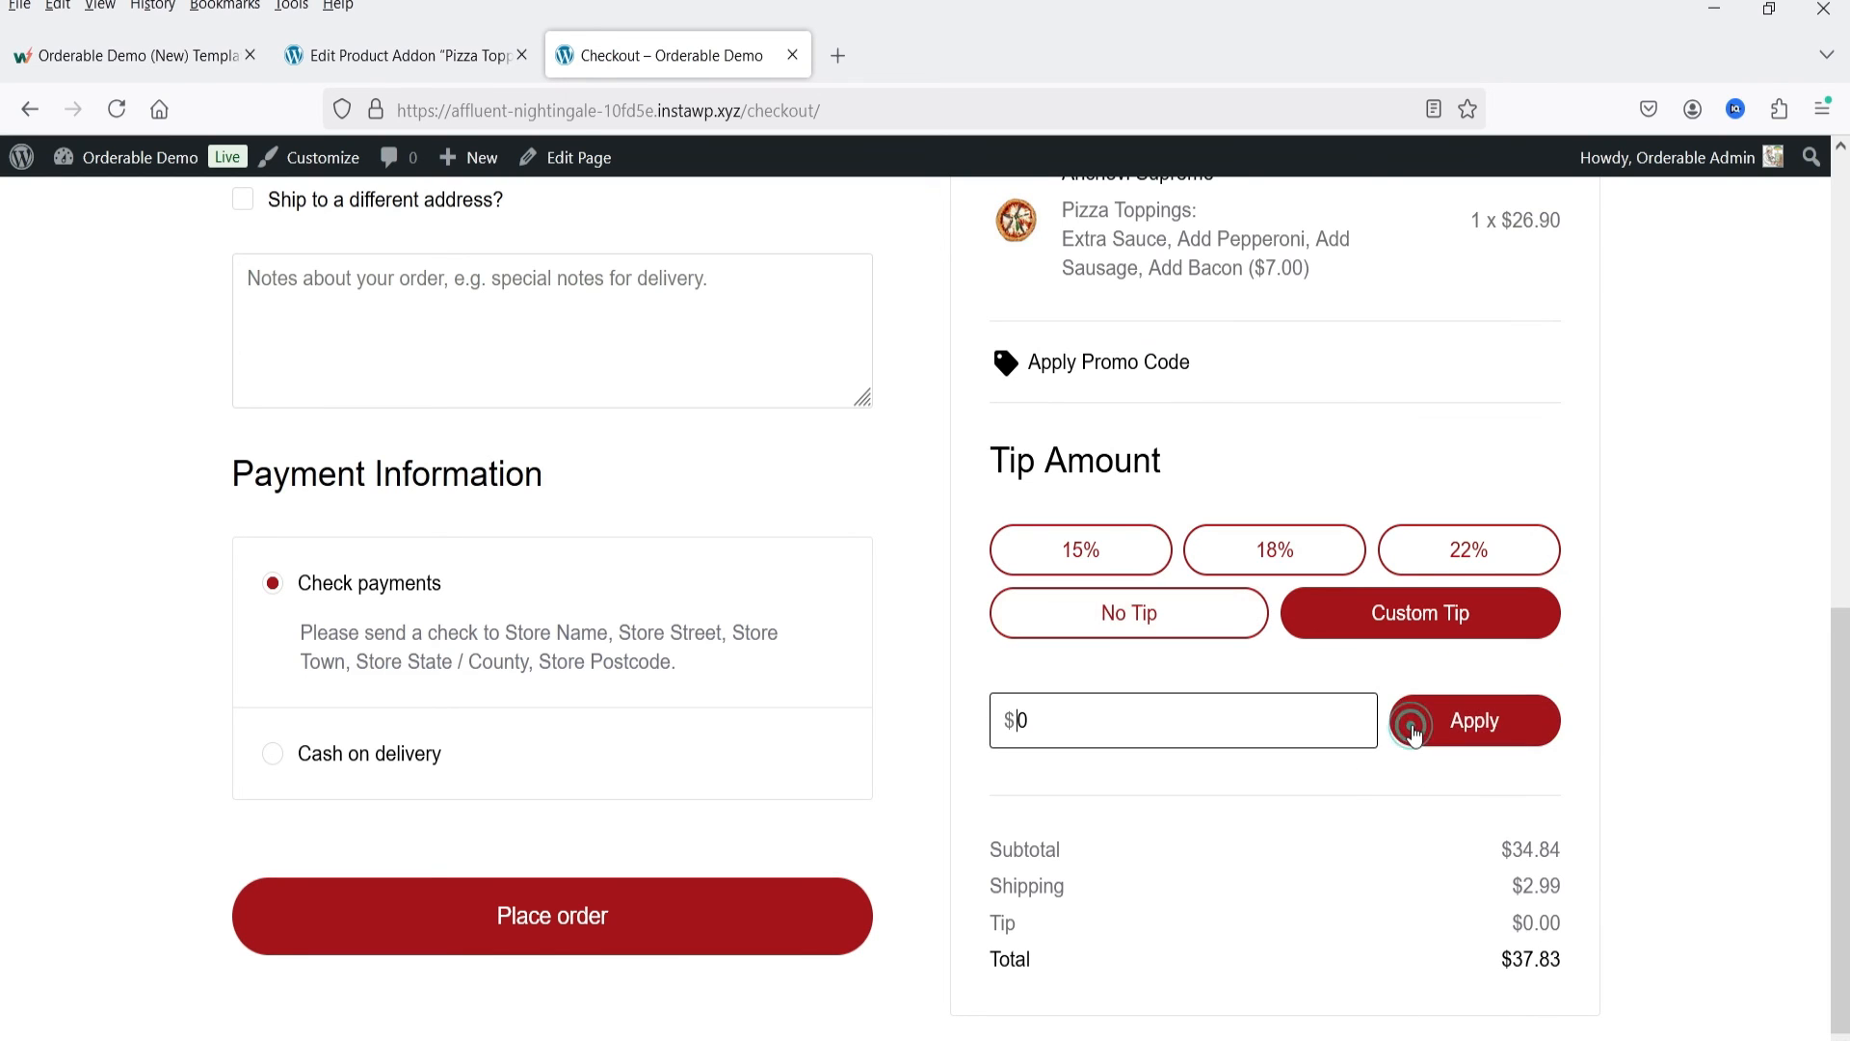
double_click(1117, 722)
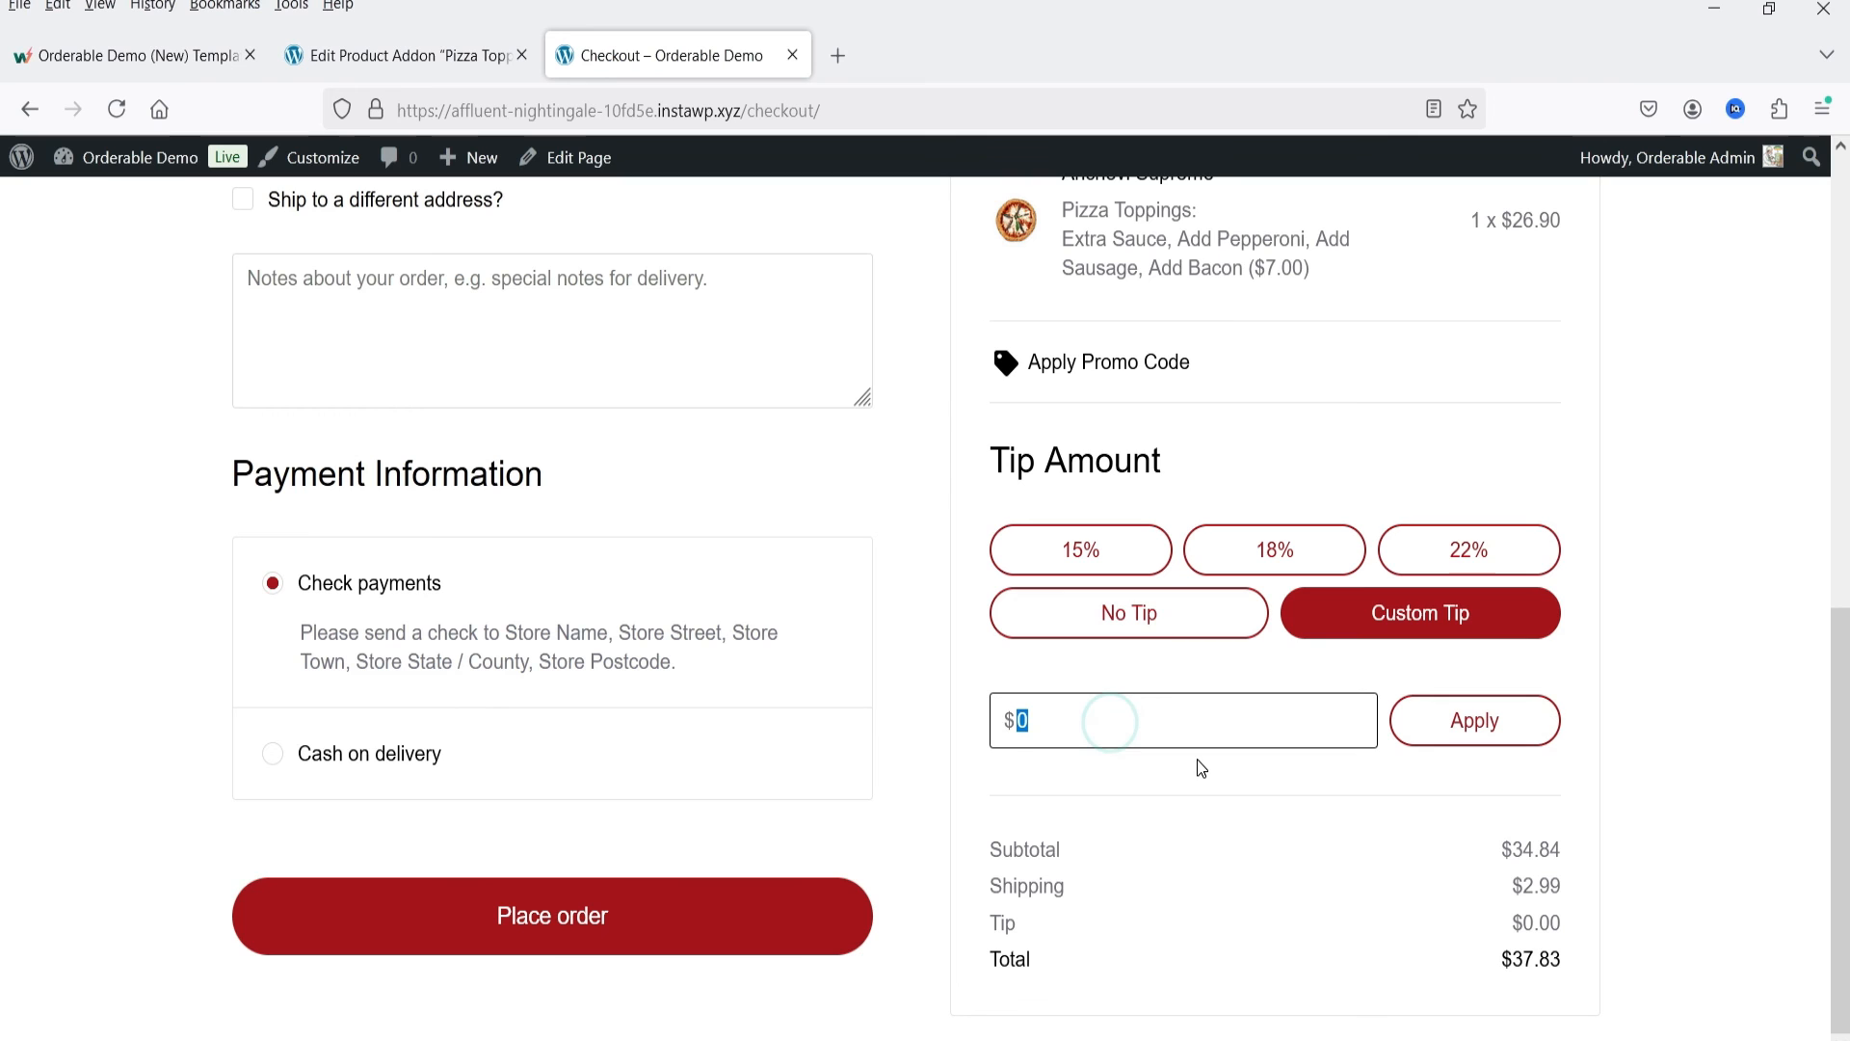
text(2)
click(1513, 735)
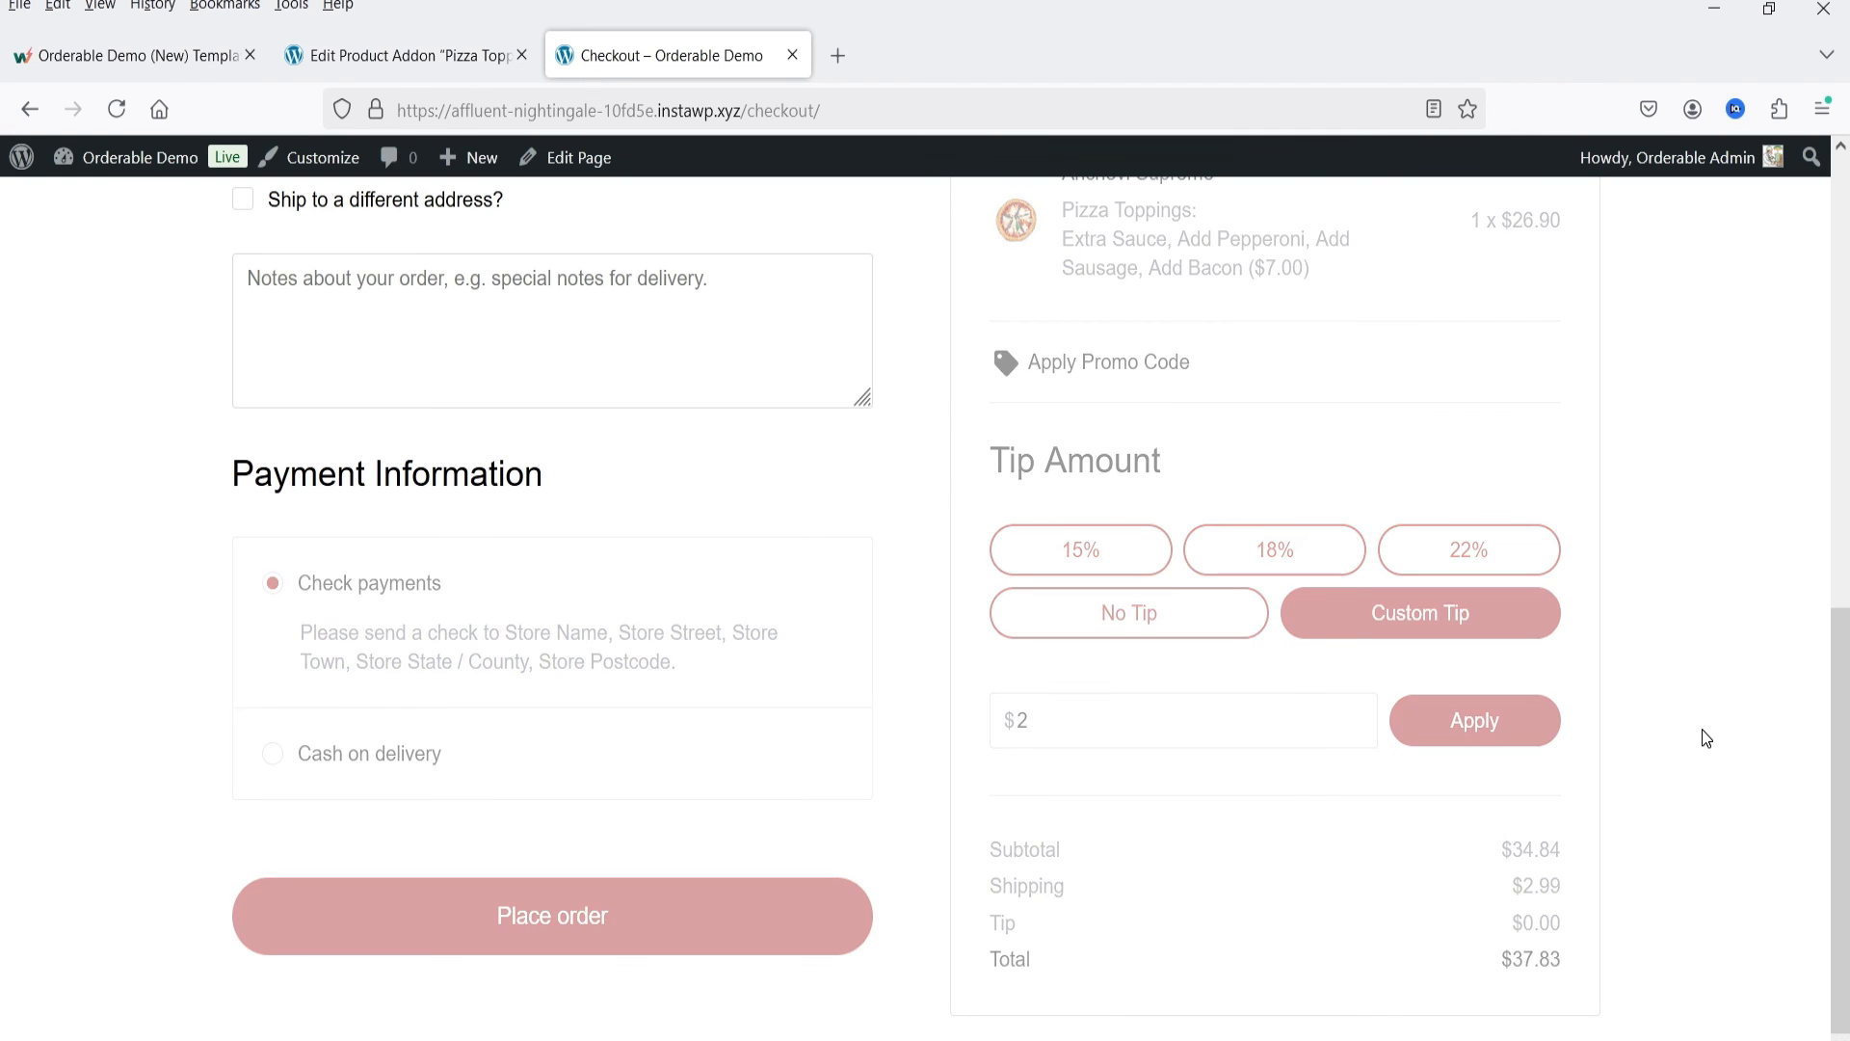
double_click(1517, 922)
click(1663, 931)
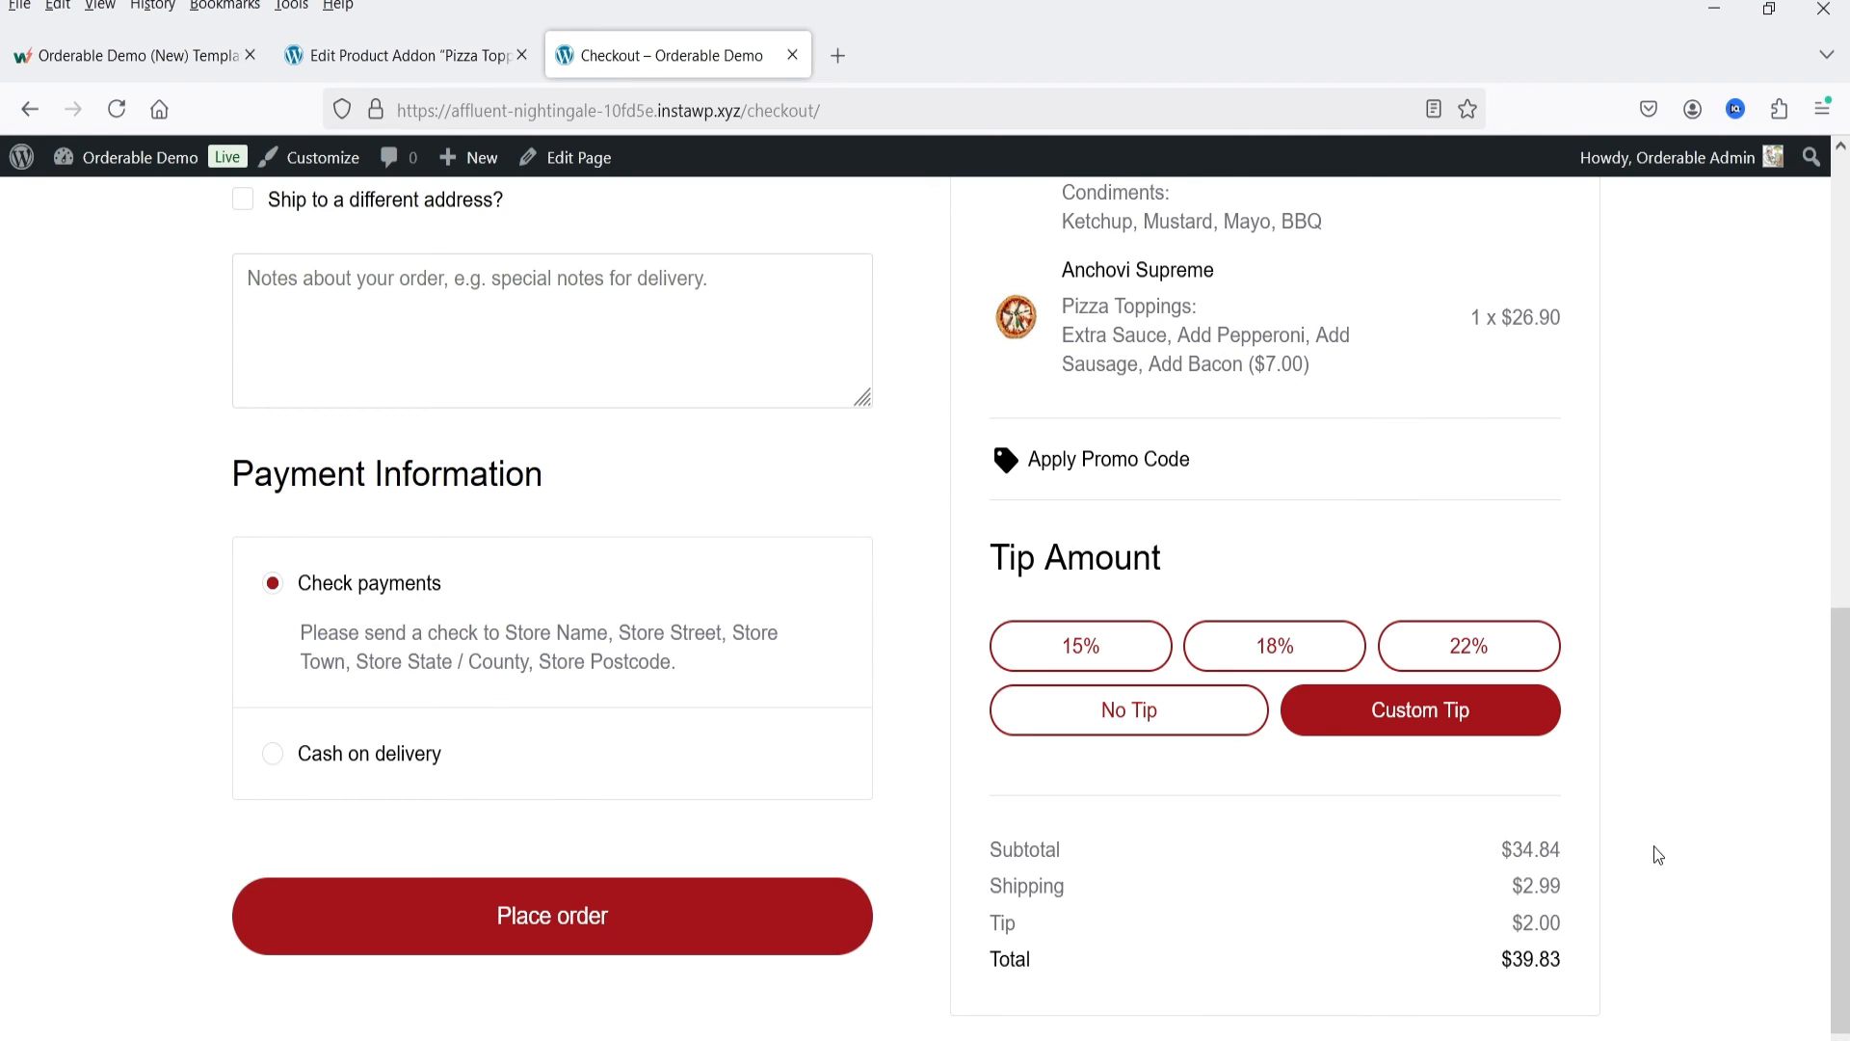
Step: Check the order's final total and place the order with check payments
drag(1501, 957, 1698, 954)
click(1697, 954)
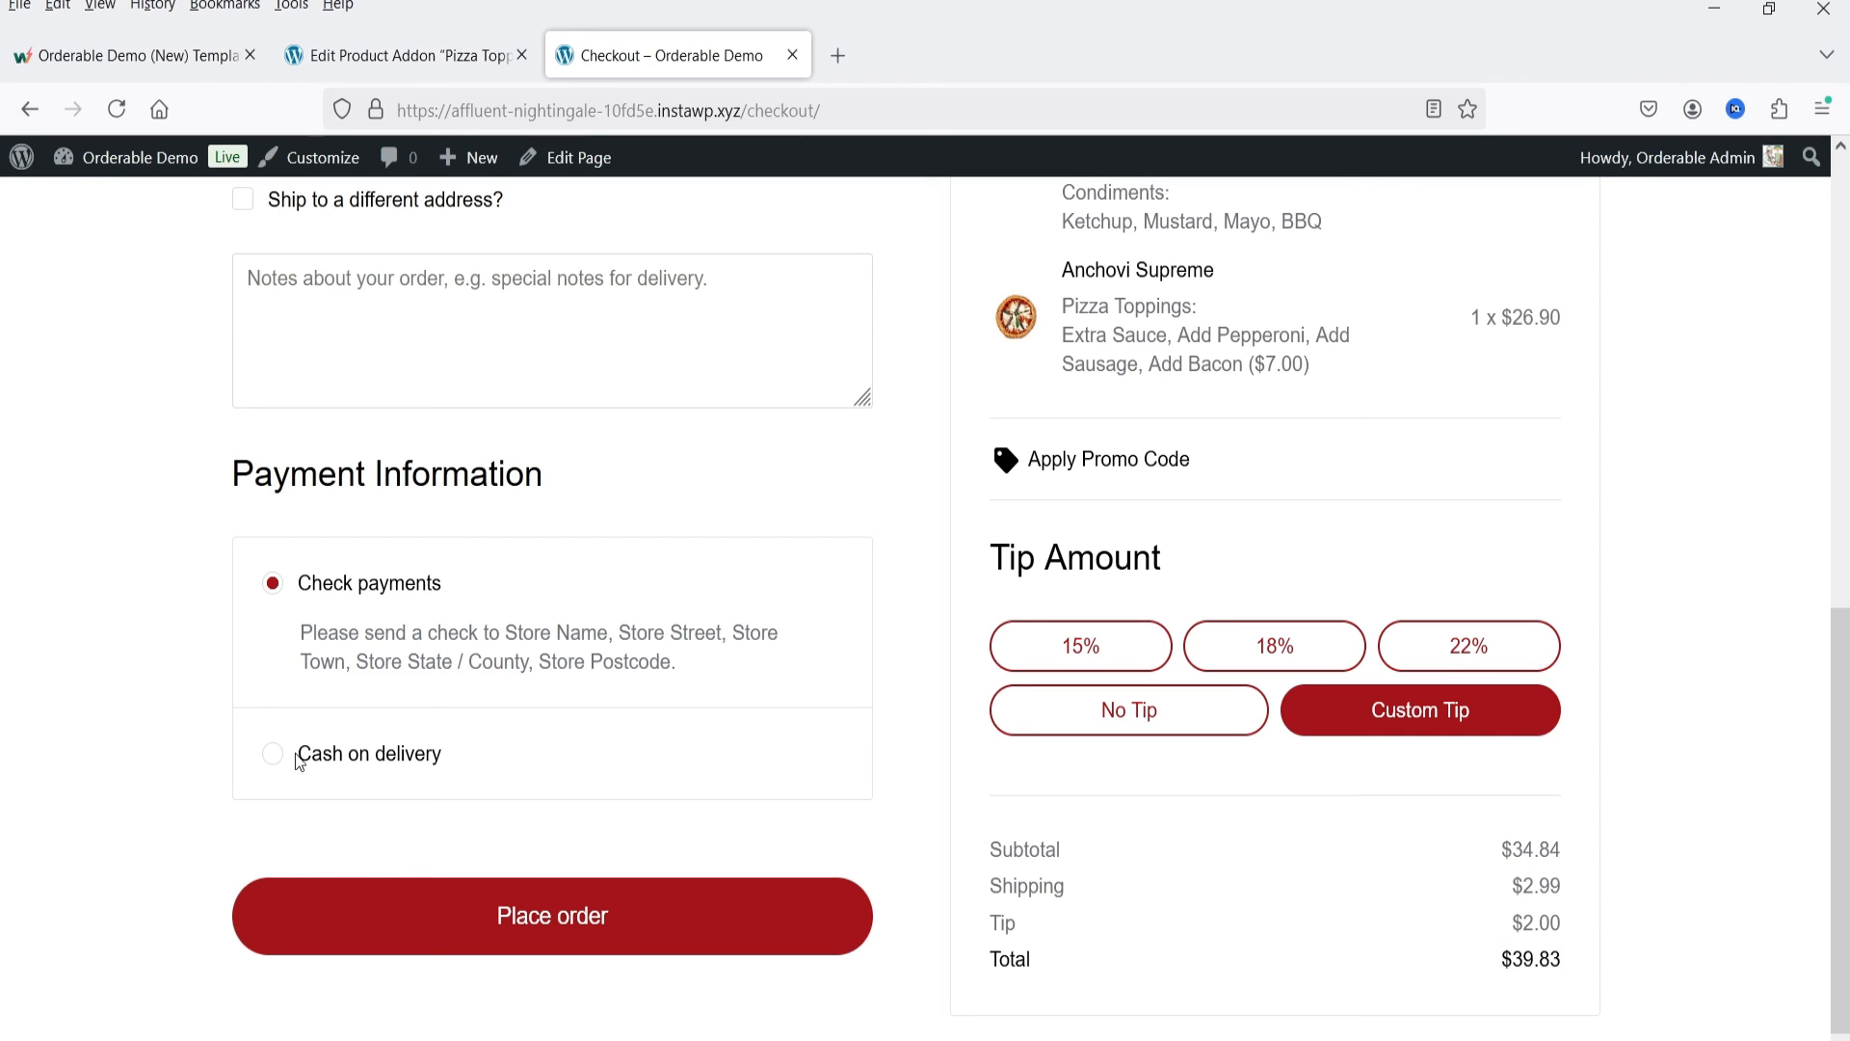
click(536, 934)
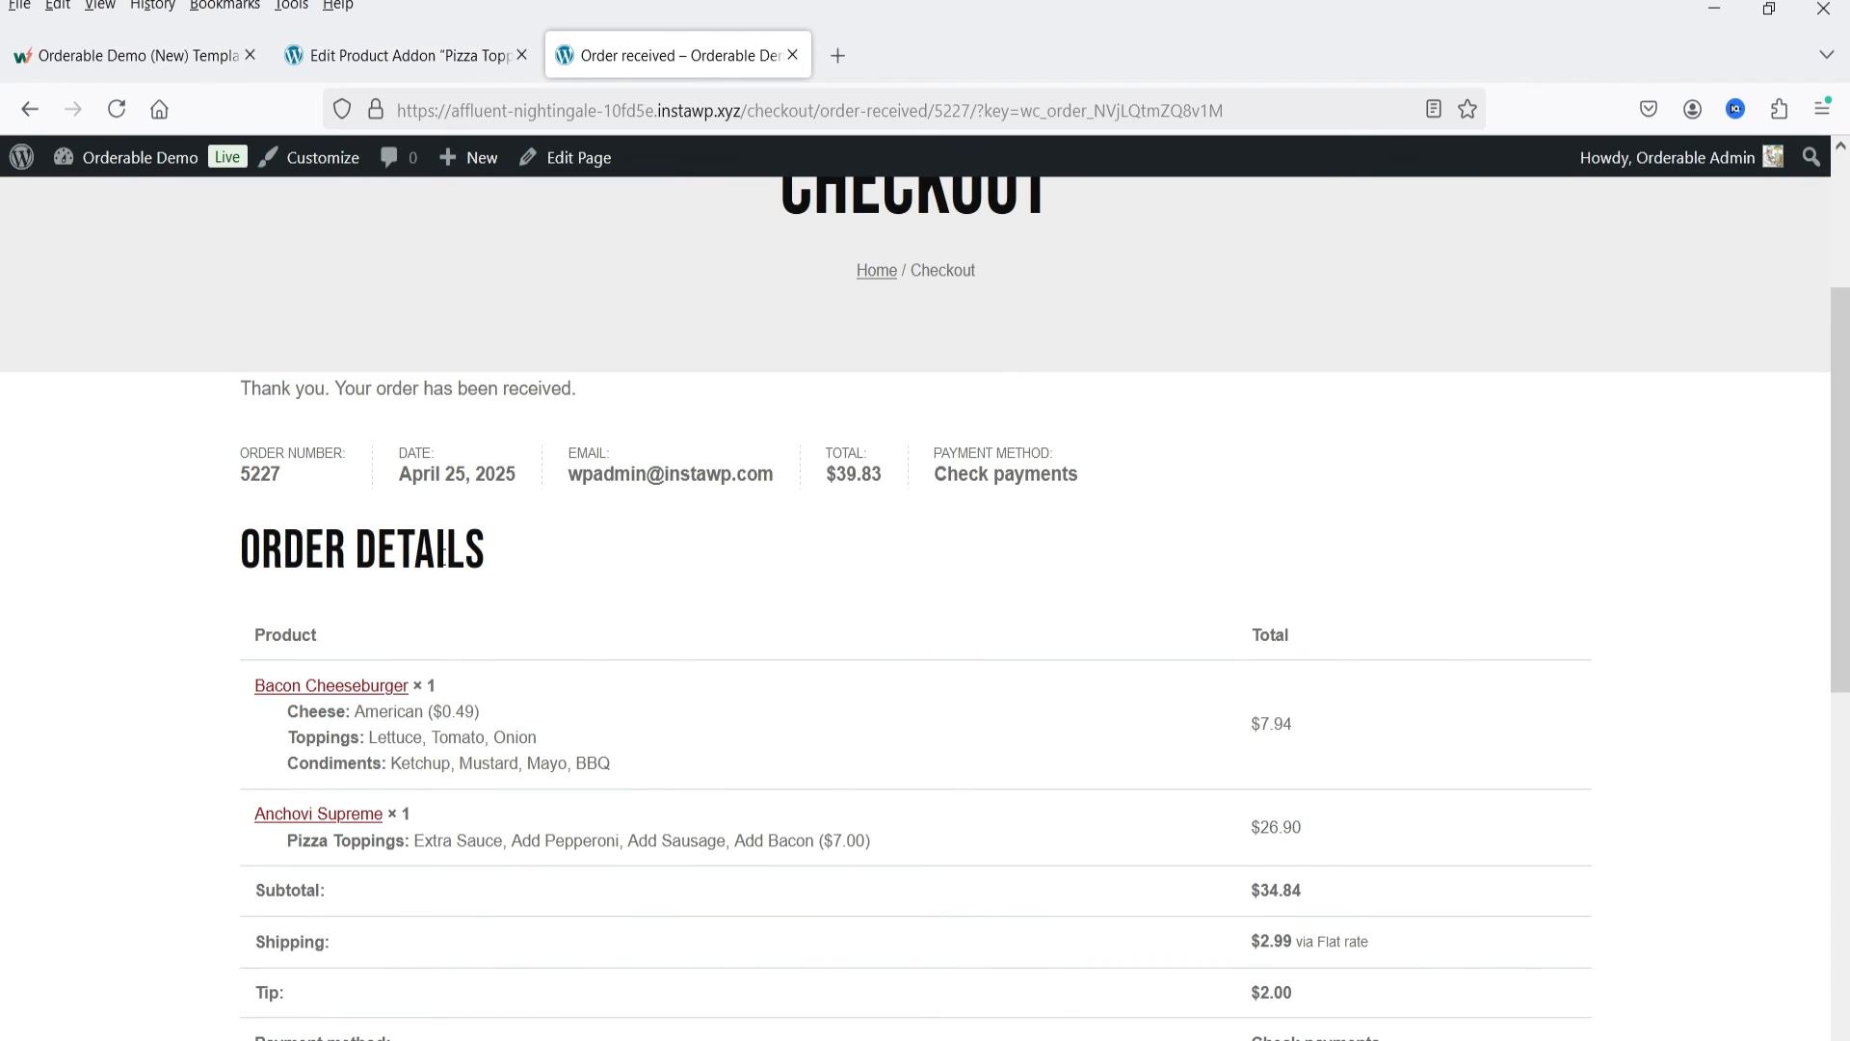
Step: Review the received order's items, delivery details and addresses, and return to the Pizza Toppings addon editor
scroll(489, 524, down, 4)
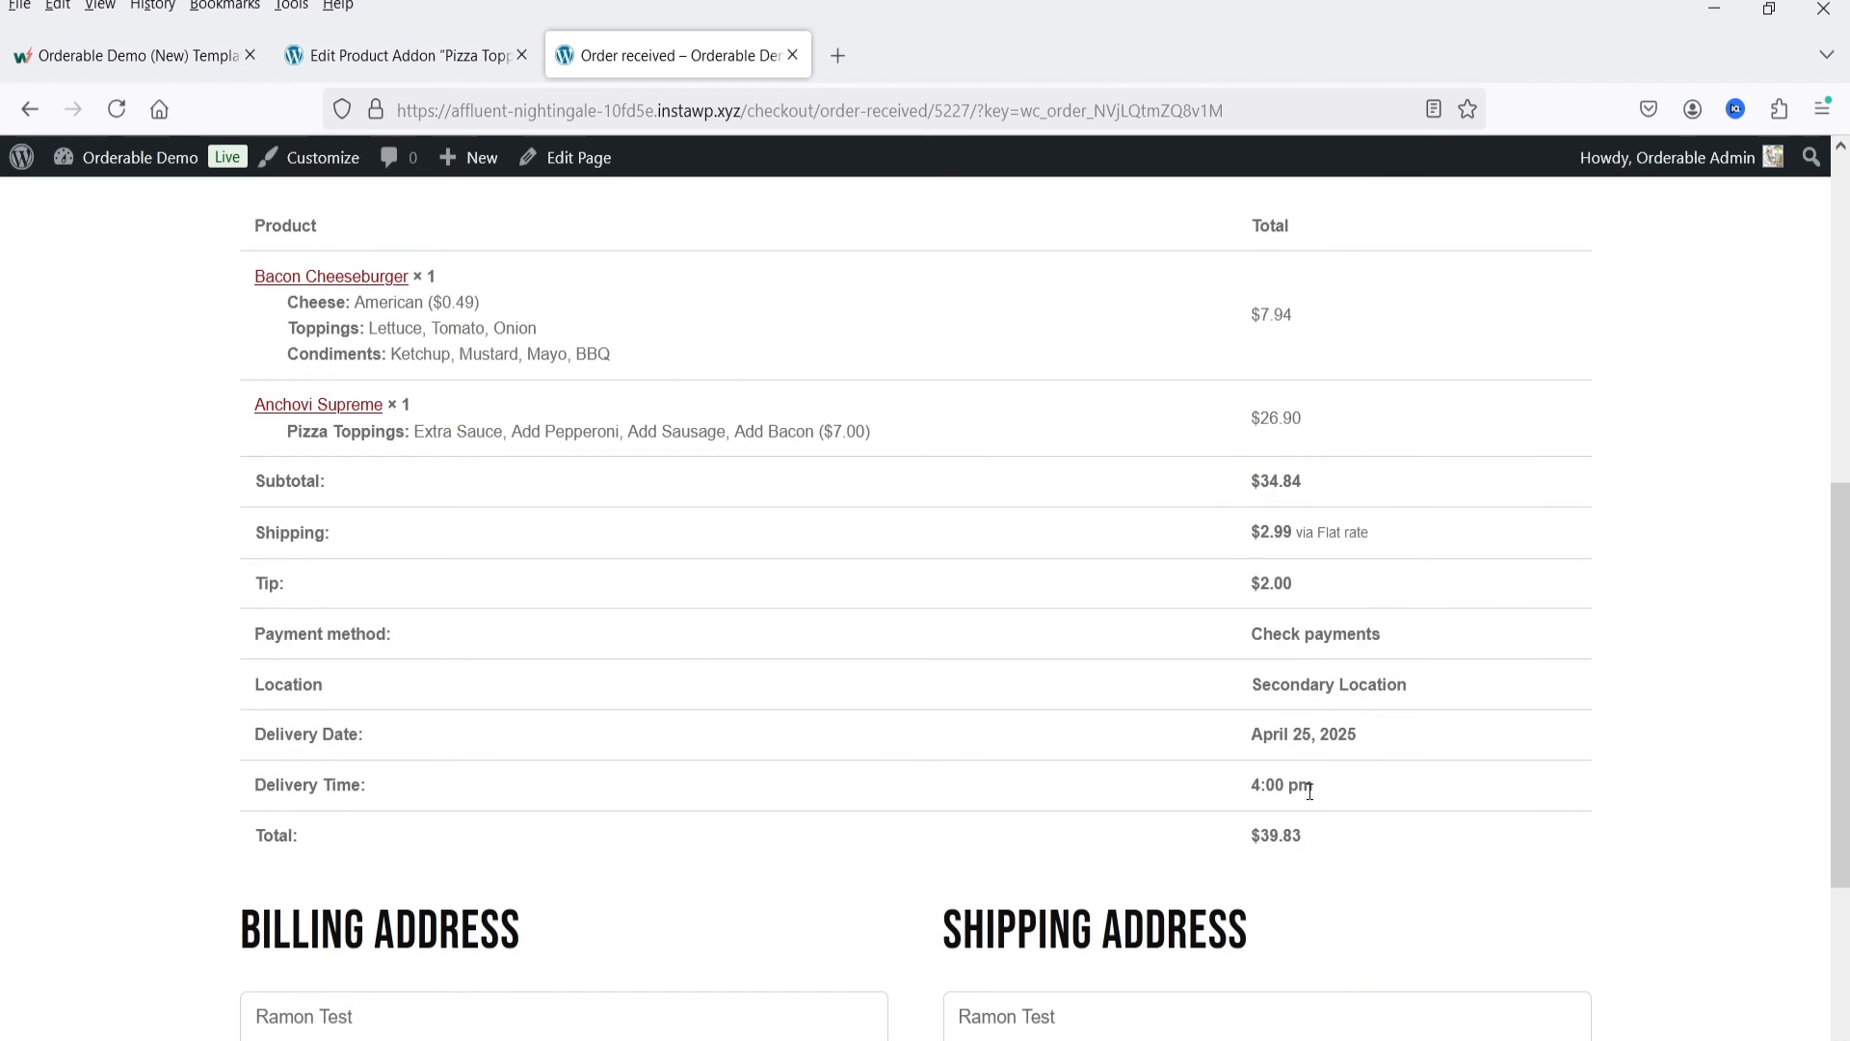
scroll(1265, 879, down, 4)
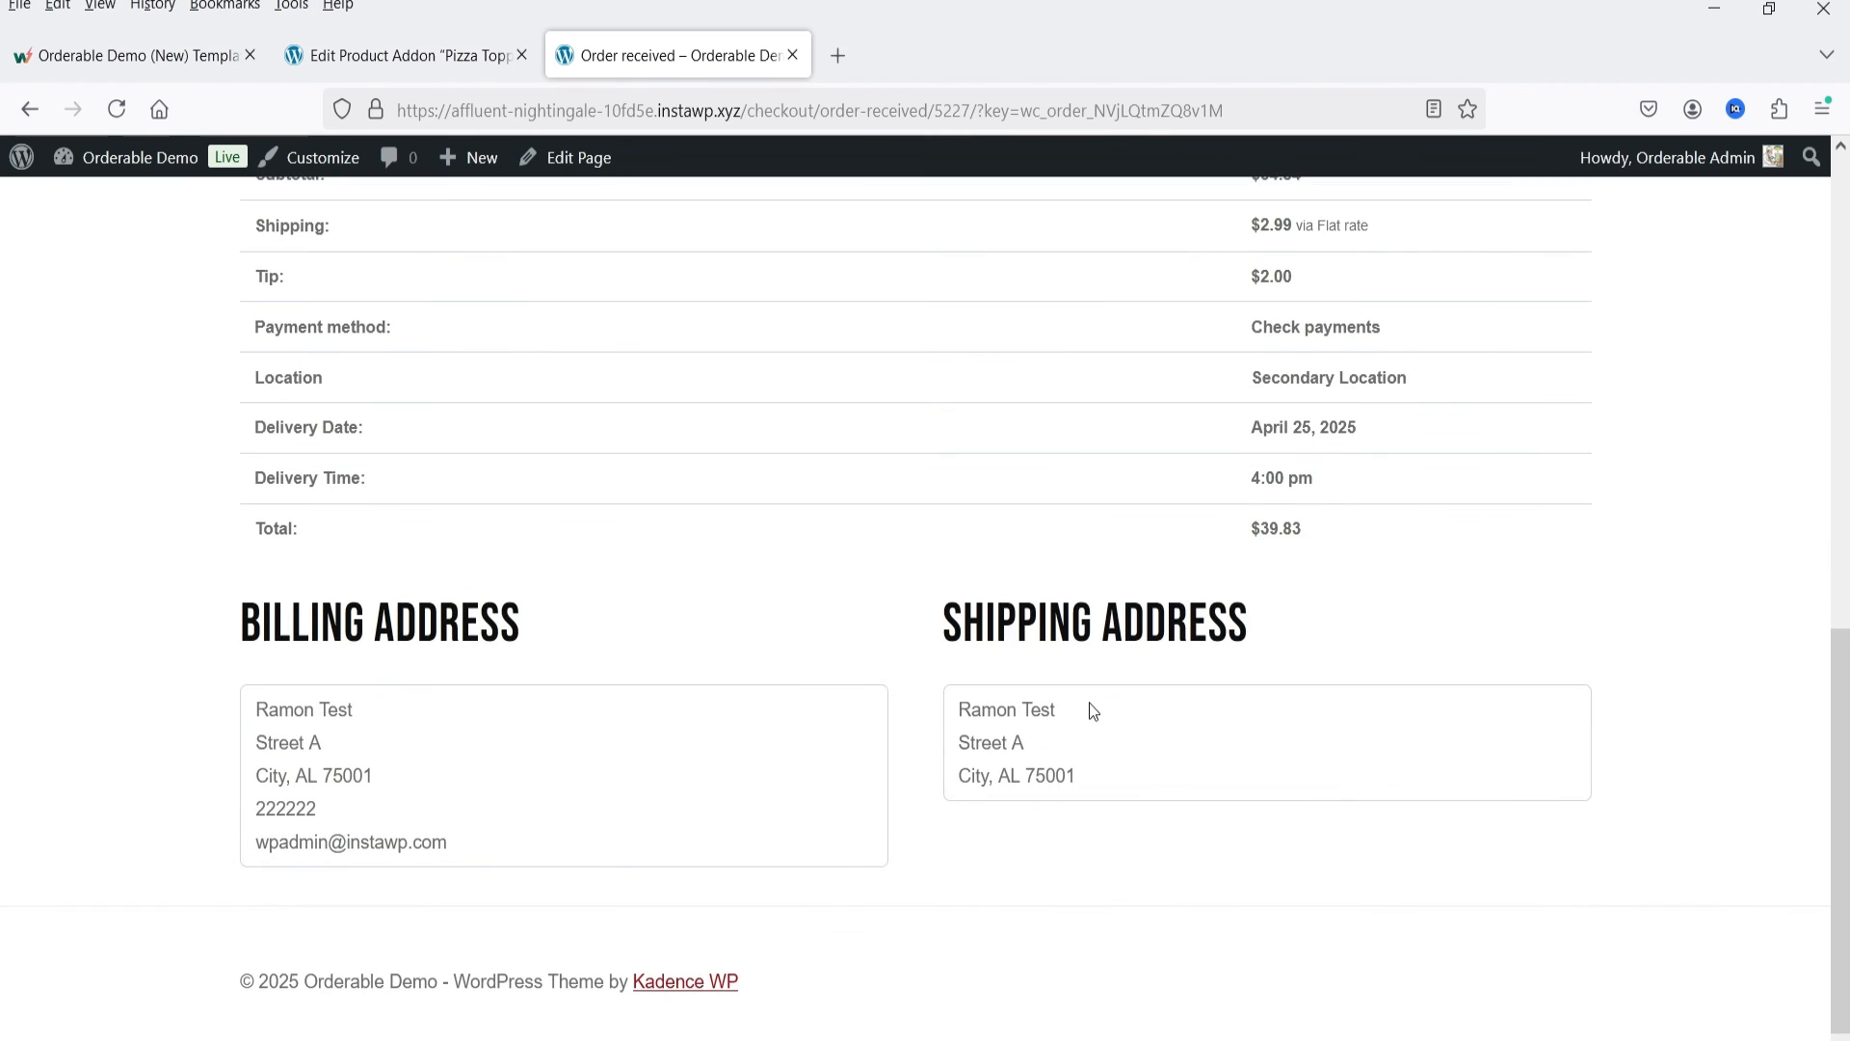
scroll(1084, 701, up, 6)
scroll(1075, 691, up, 5)
click(414, 53)
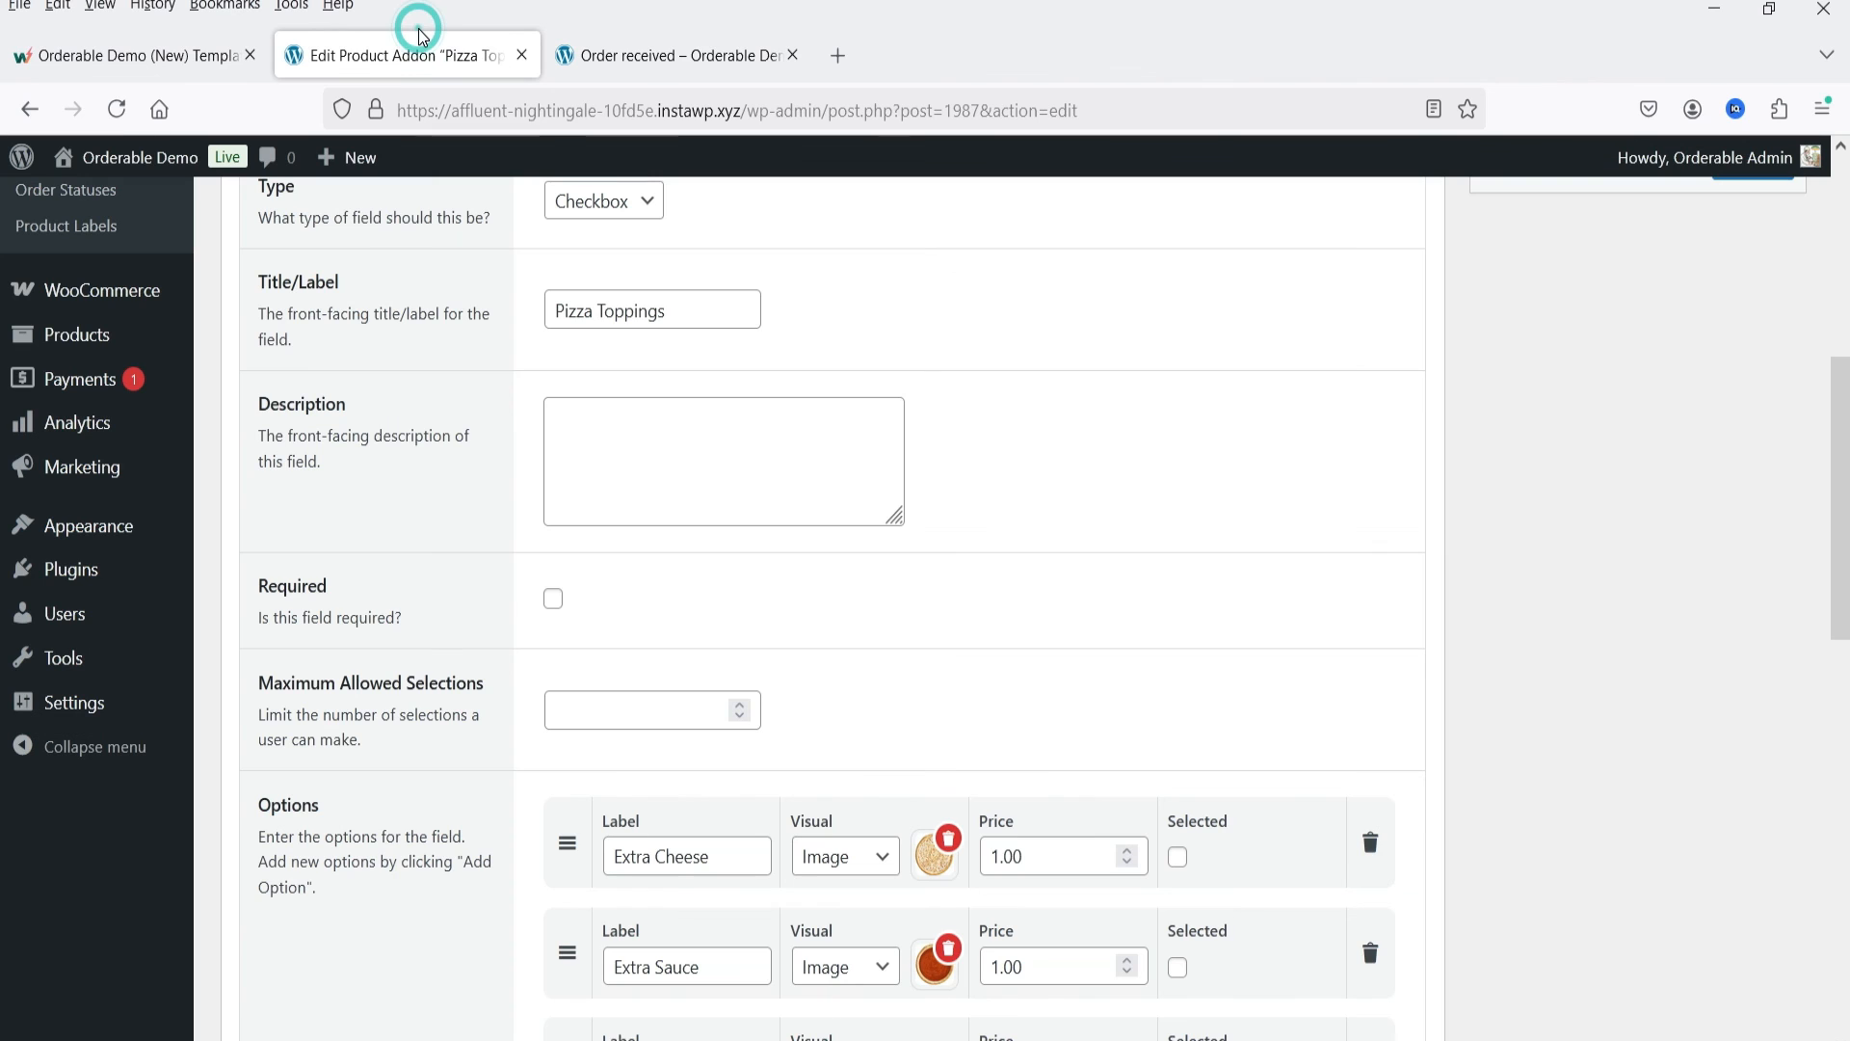
Step: Open Orderable's Live Order View and examine the newest order's status, service, due time and location
scroll(20, 702, up, 5)
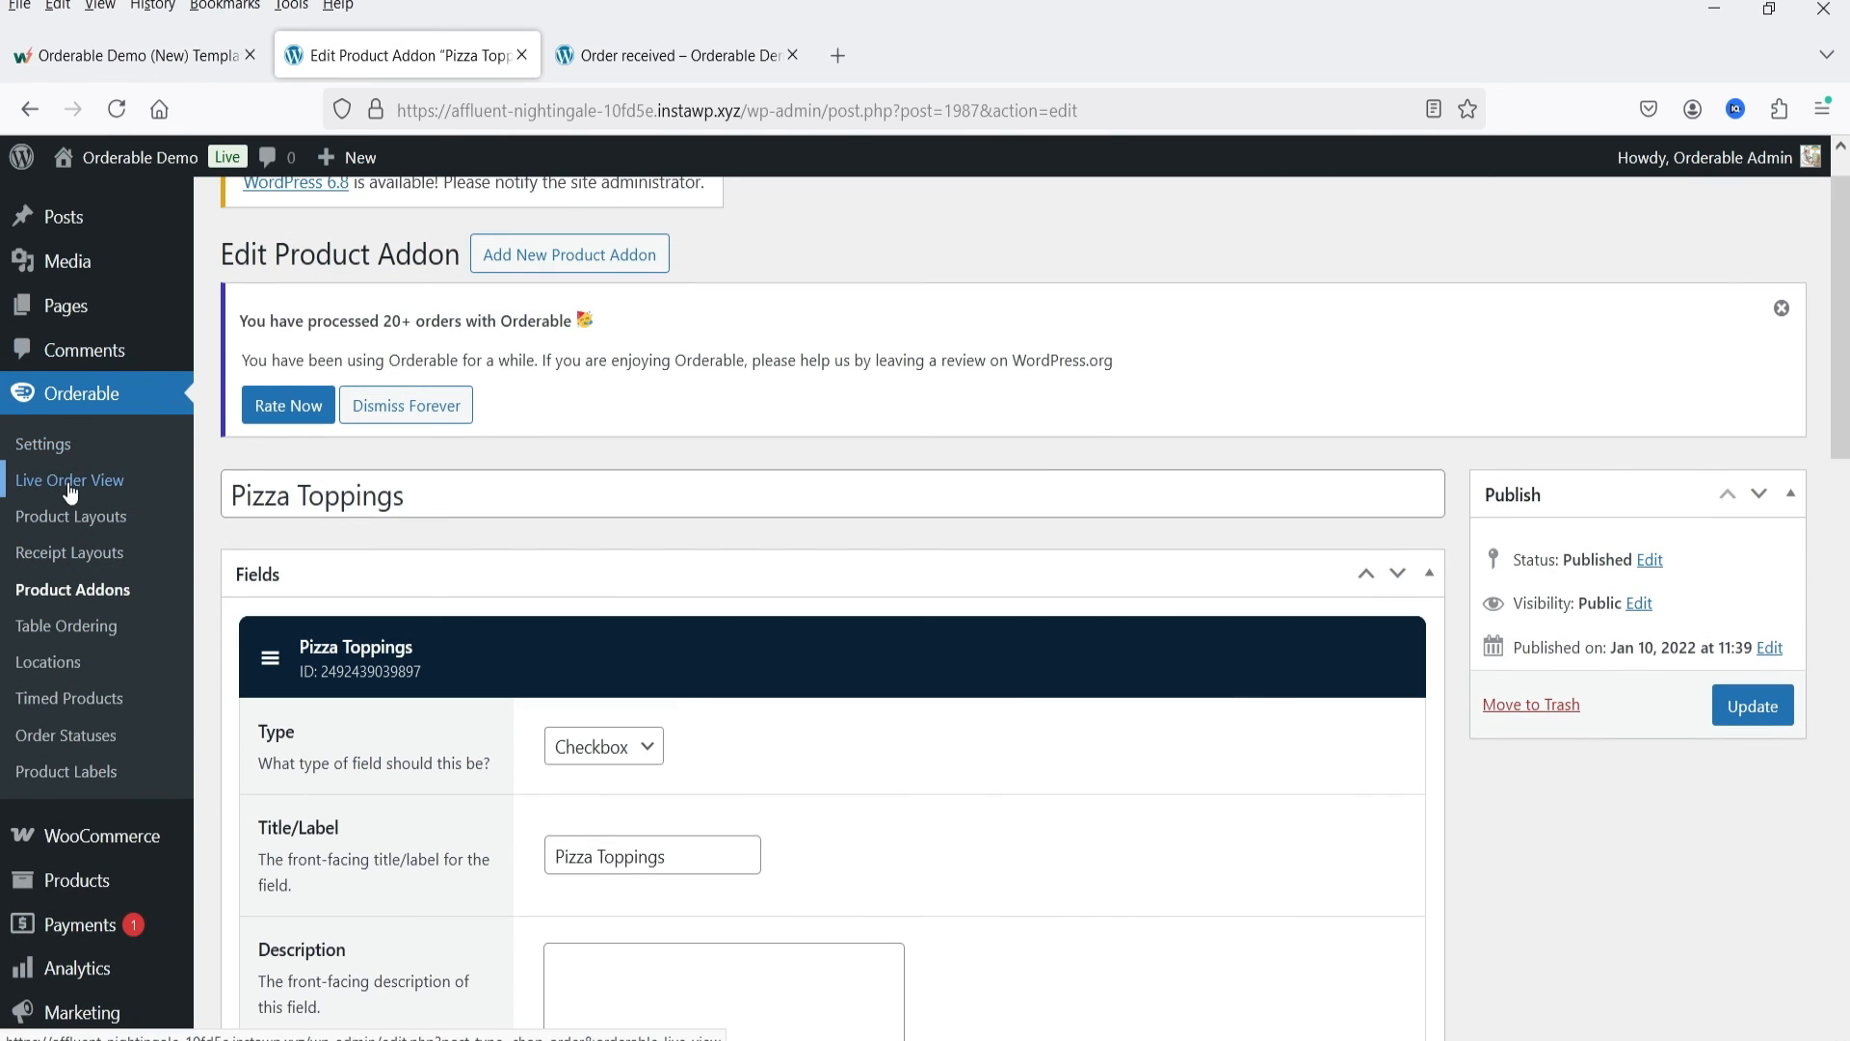
click(67, 479)
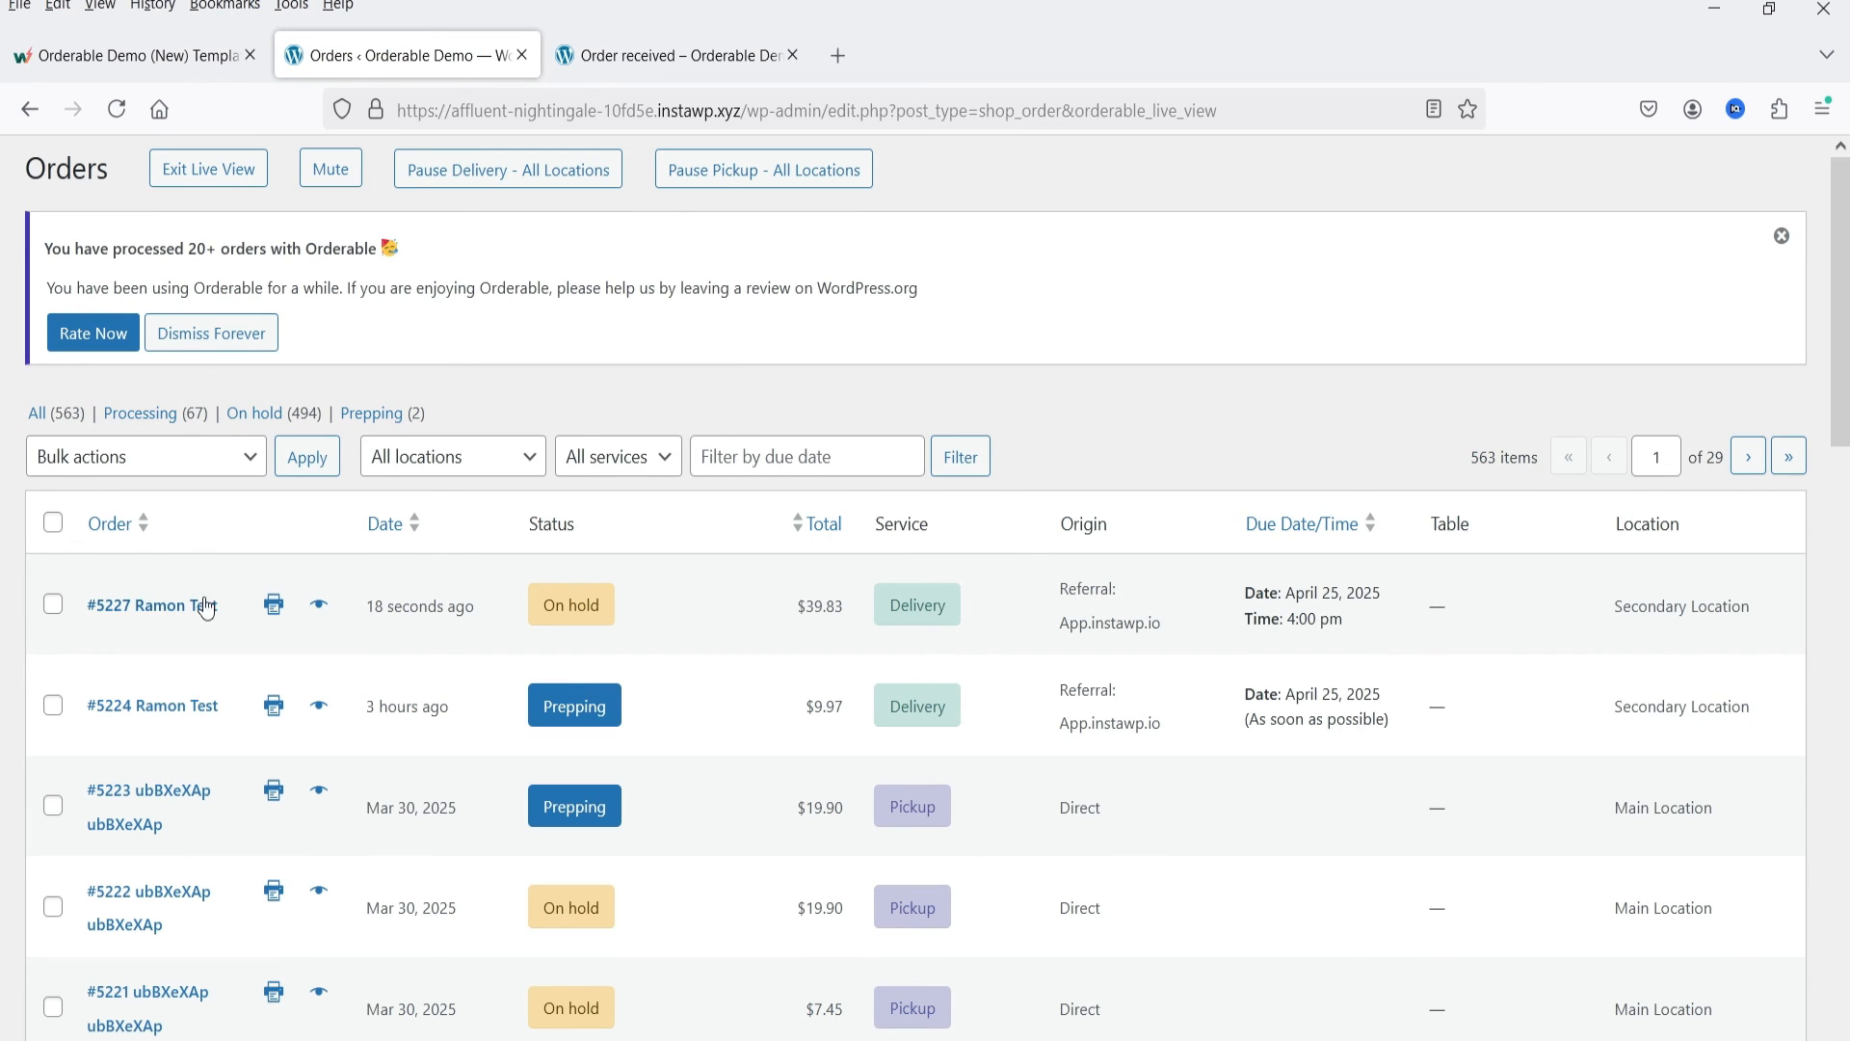
mouse_move(581, 625)
Step: Return to the storefront's List View – Categories layout, add a Fish Burger with its default addons to the cart, and proceed to checkout
mouse_move(659, 65)
scroll(974, 485, up, 1)
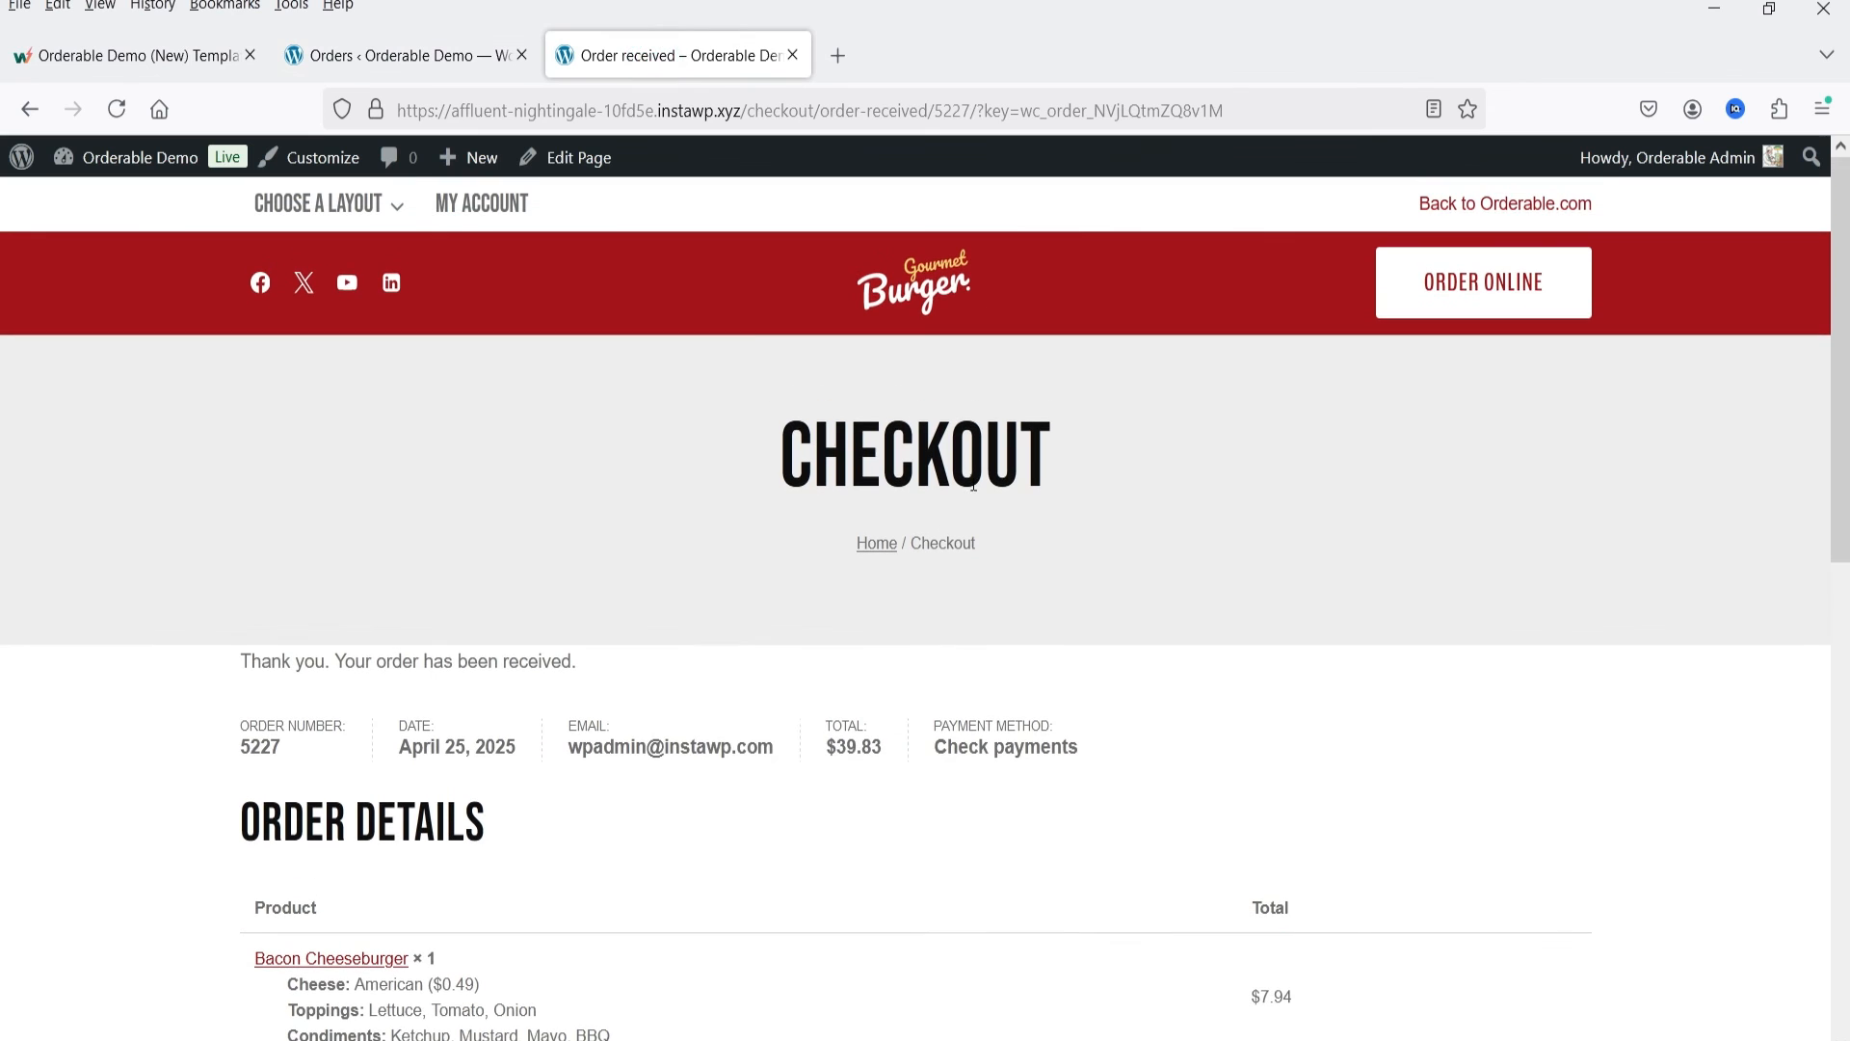
mouse_move(366, 207)
click(363, 260)
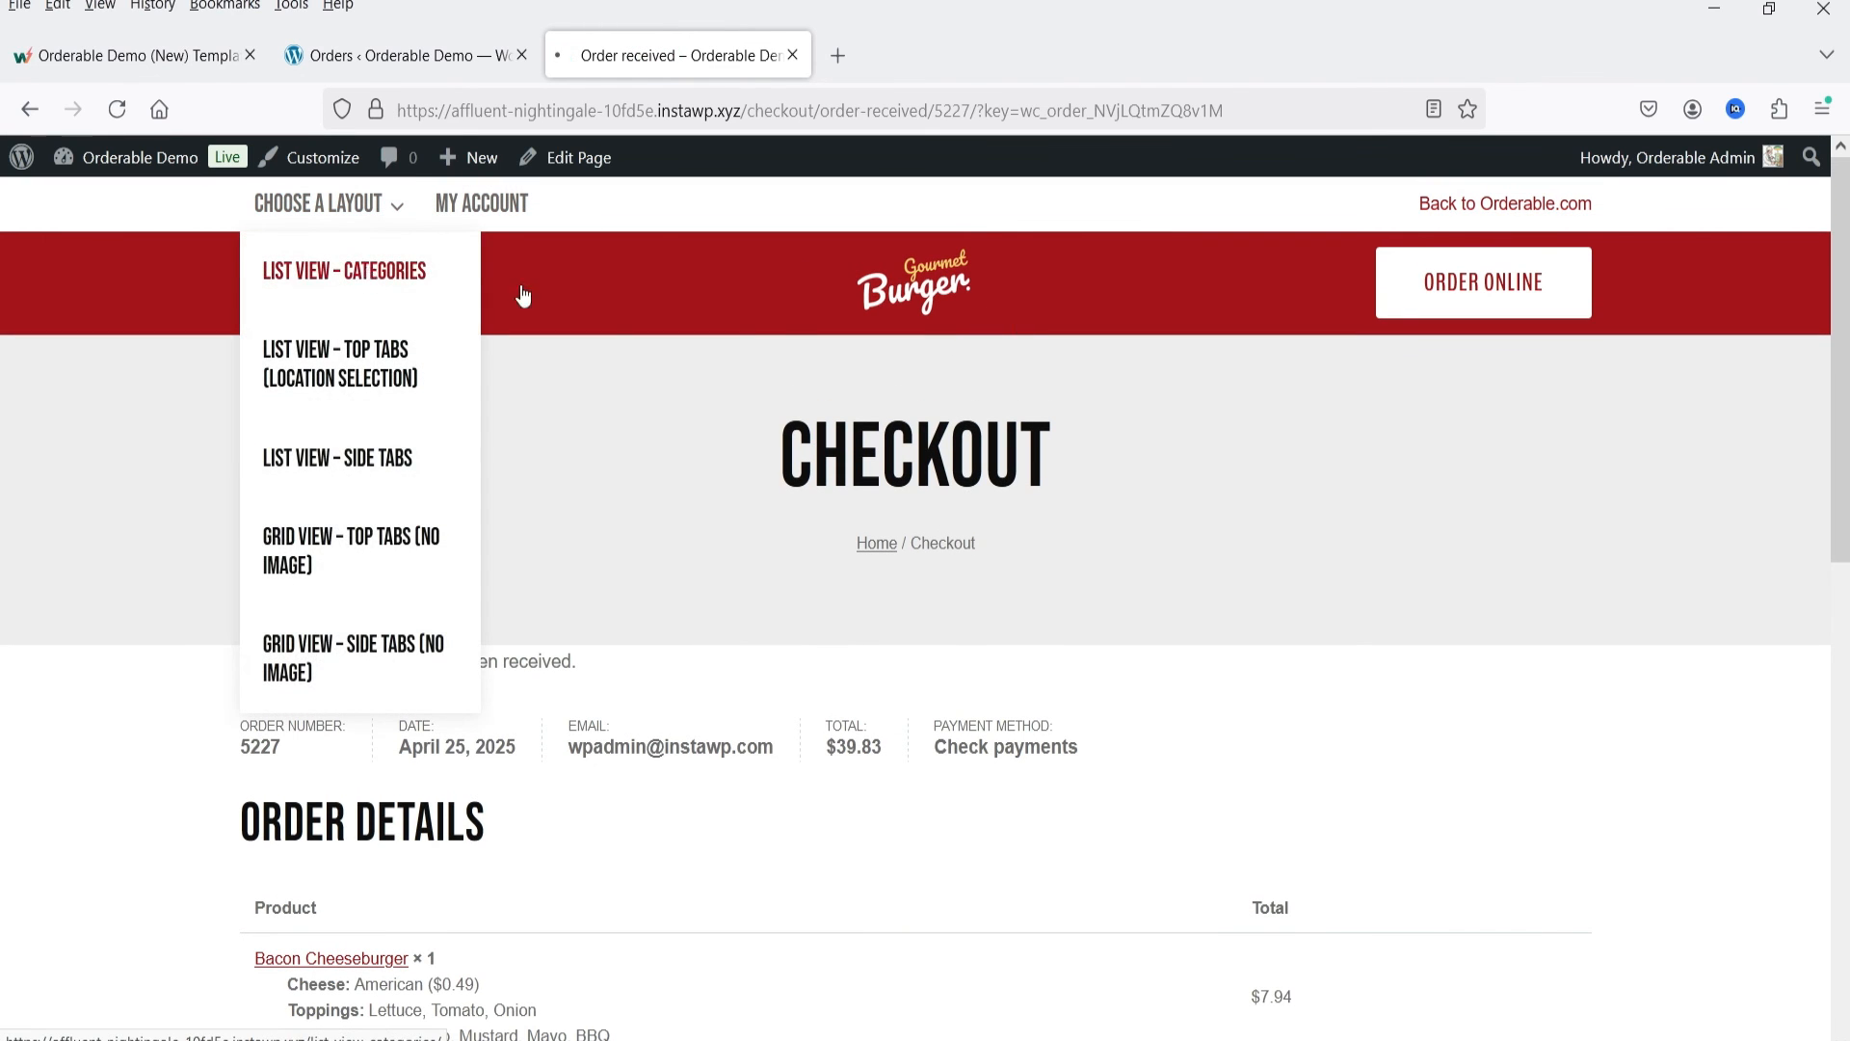
scroll(1631, 578, down, 5)
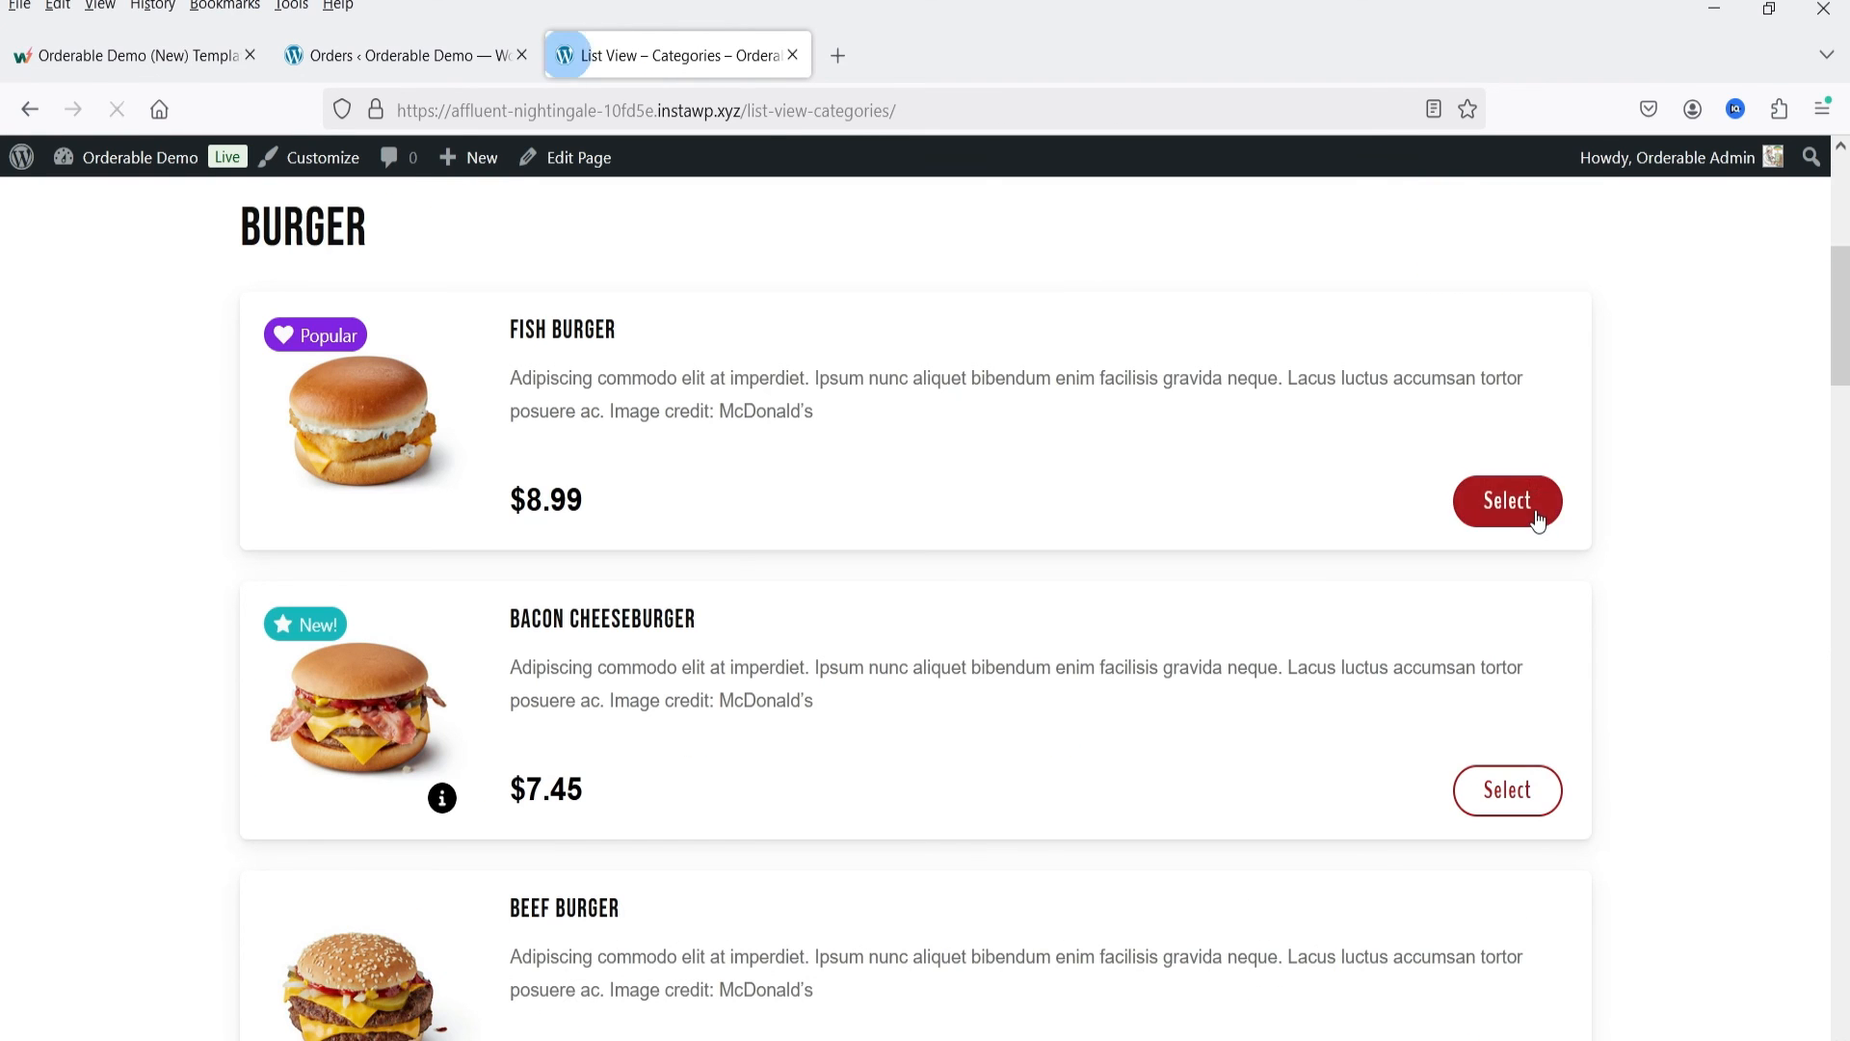
click(1536, 511)
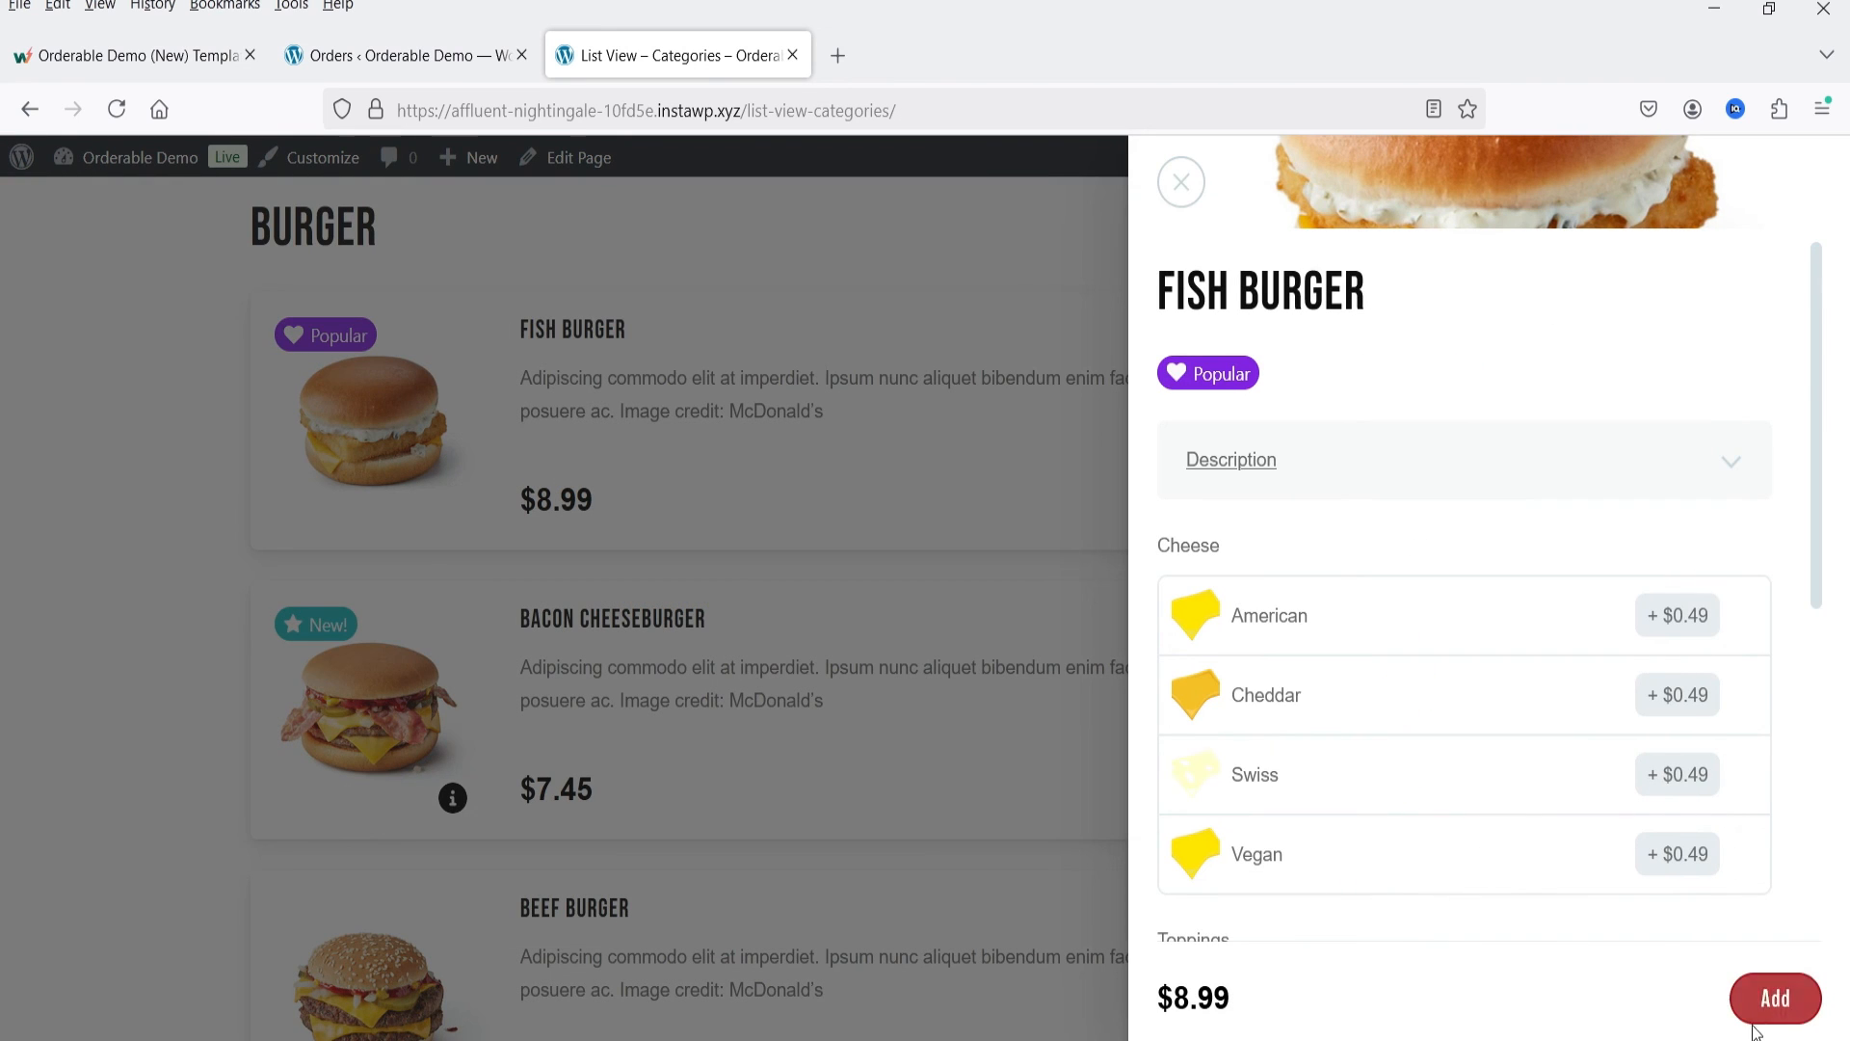
click(1515, 1007)
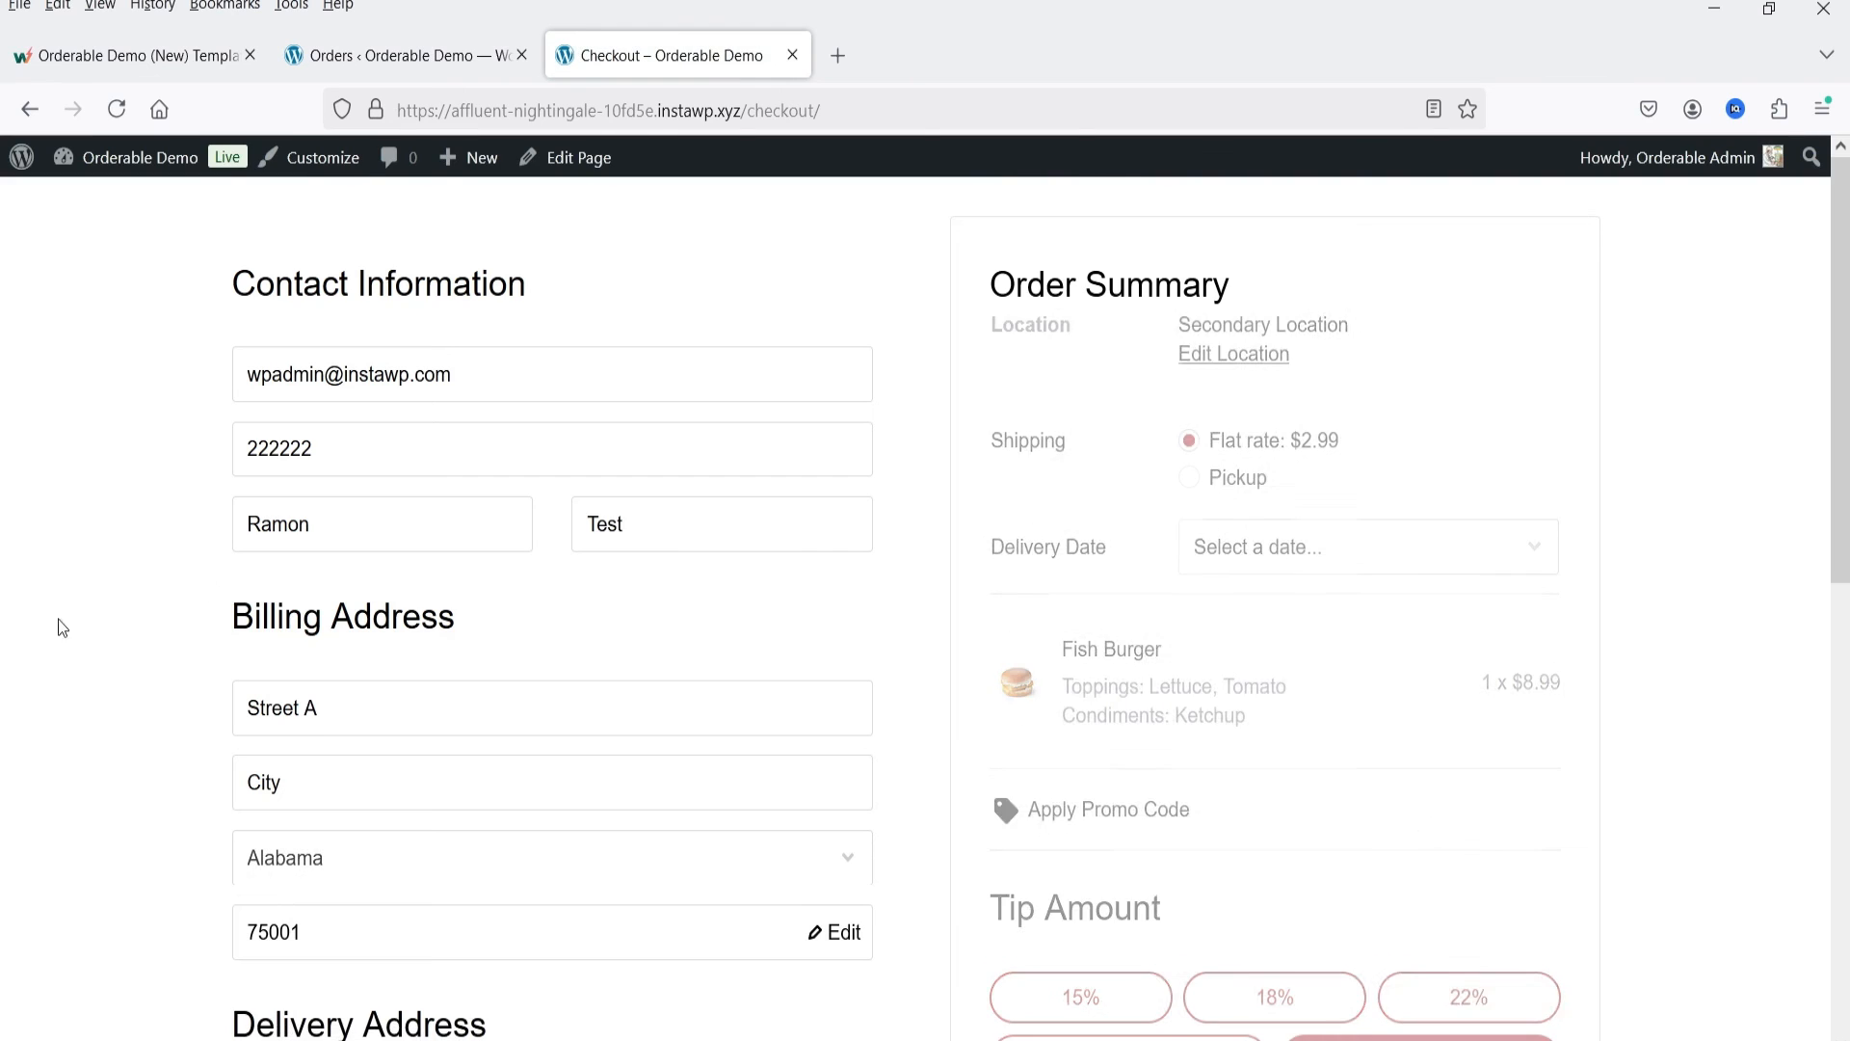
Step: Edit the checkout postcode, search for store locations near 90001, and choose pickup at the Main Location
scroll(145, 530, down, 6)
double_click(276, 388)
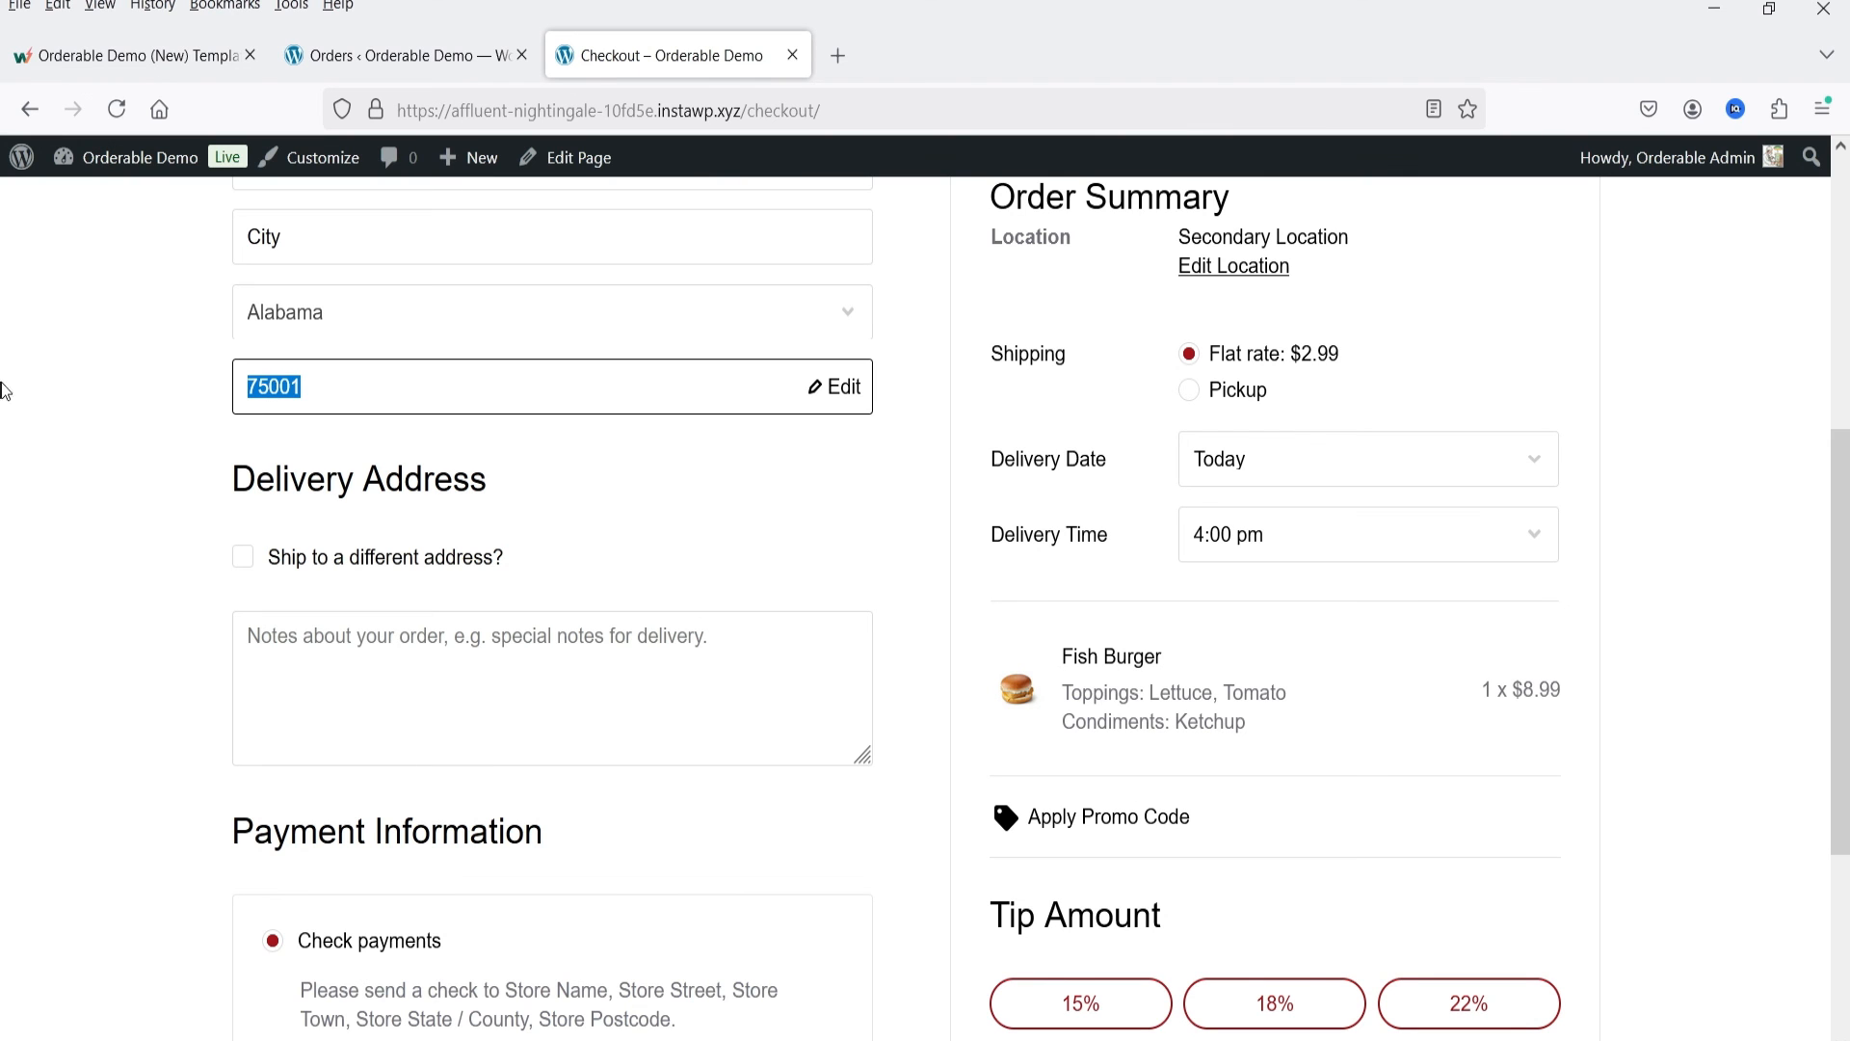
double_click(356, 386)
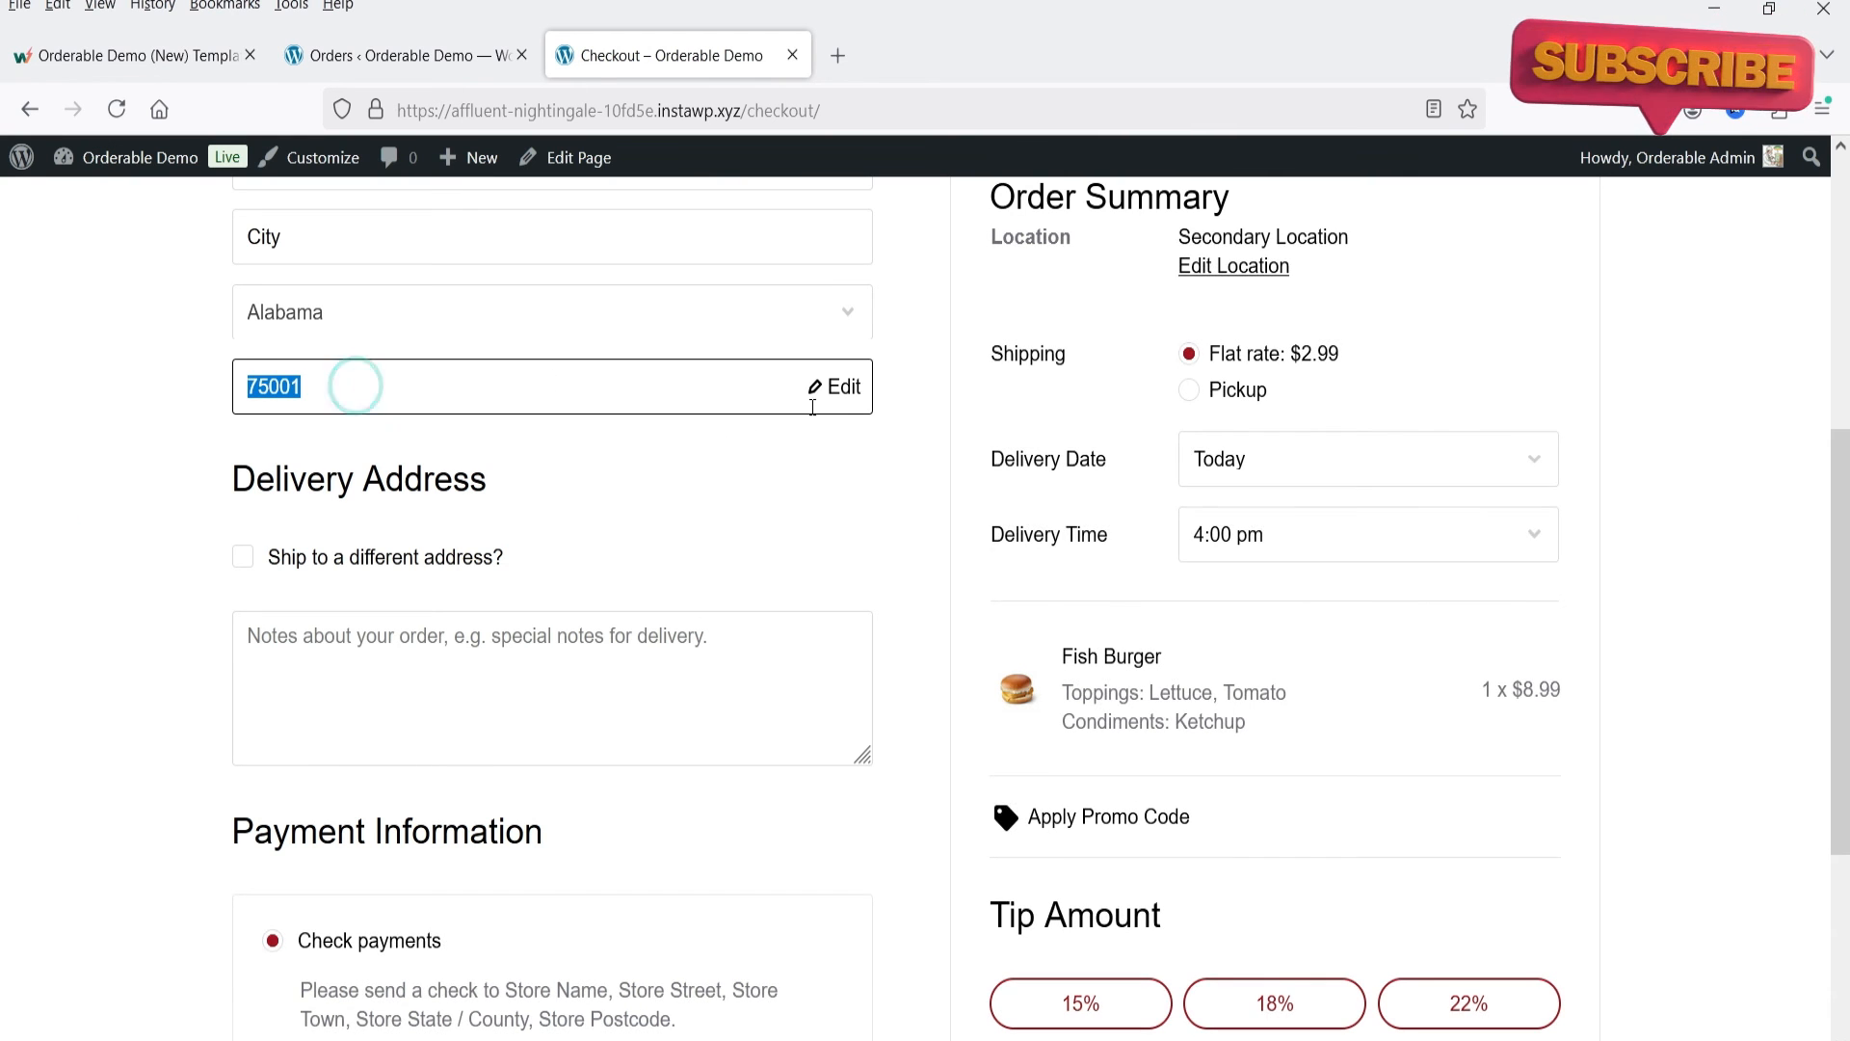
click(824, 390)
click(823, 710)
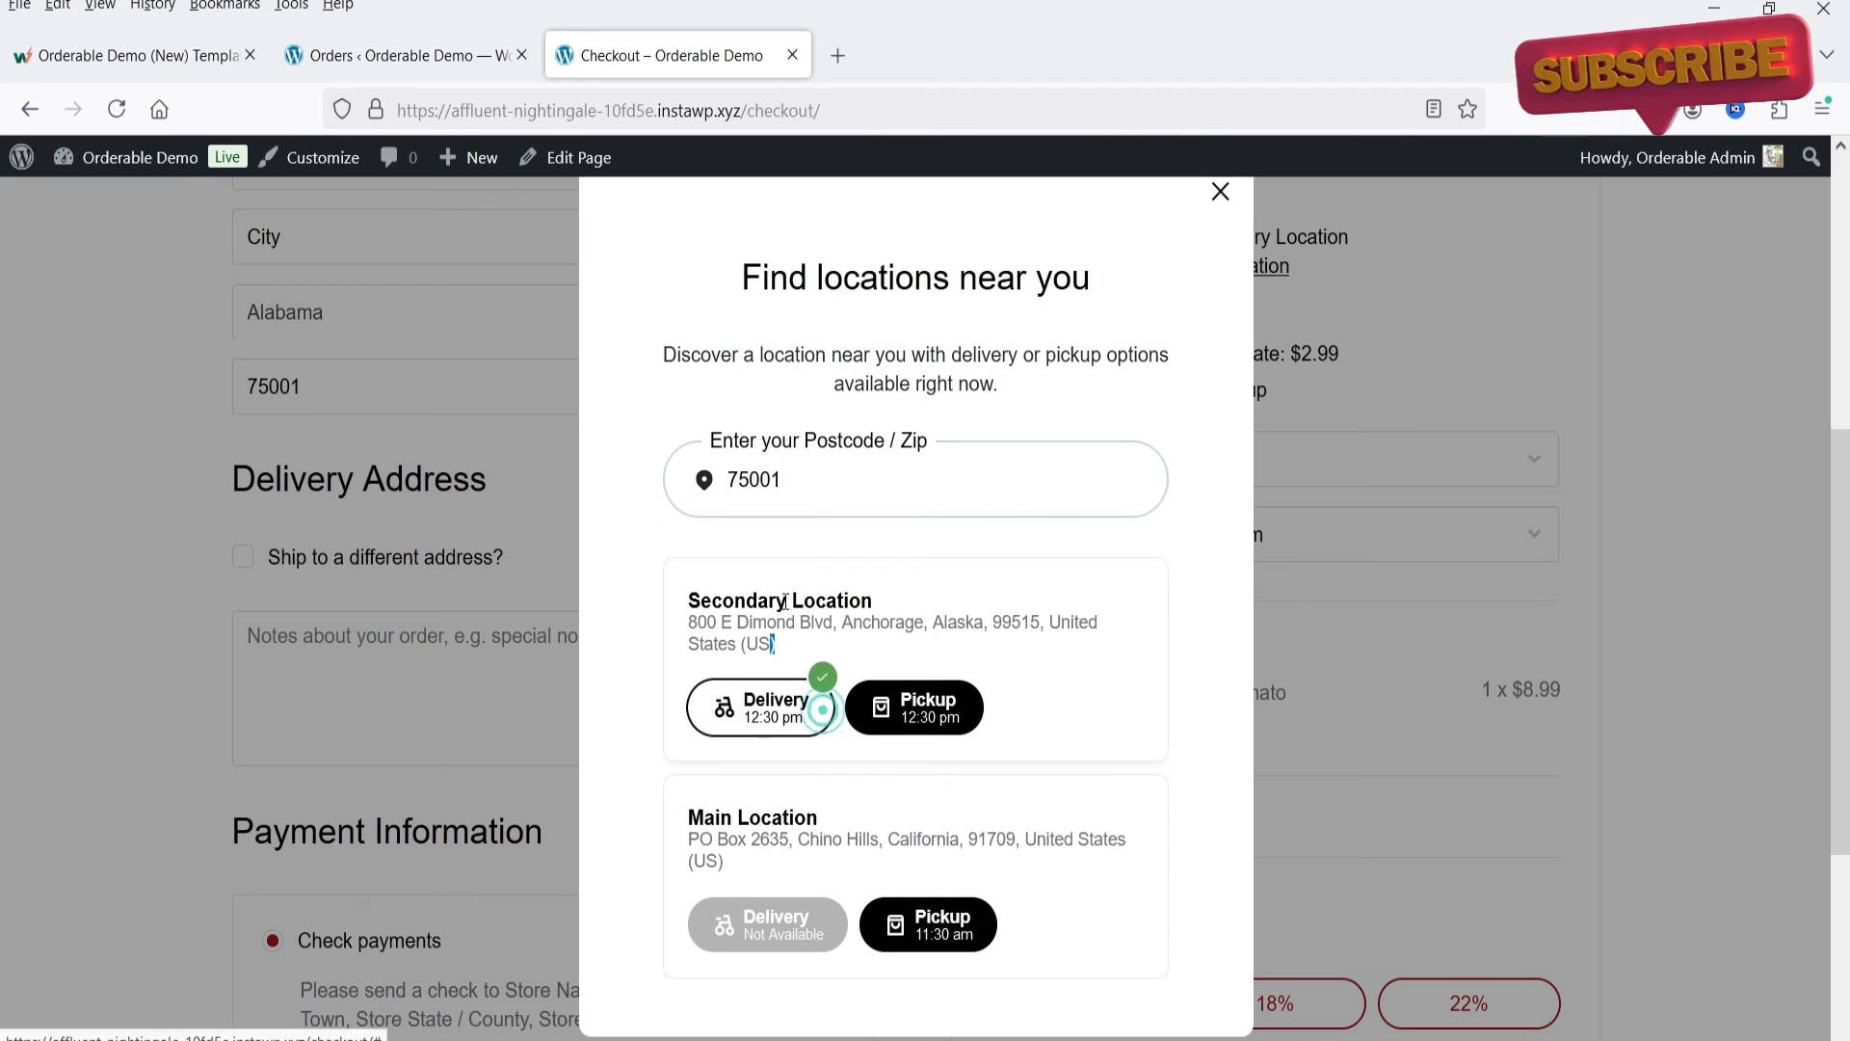
click(838, 492)
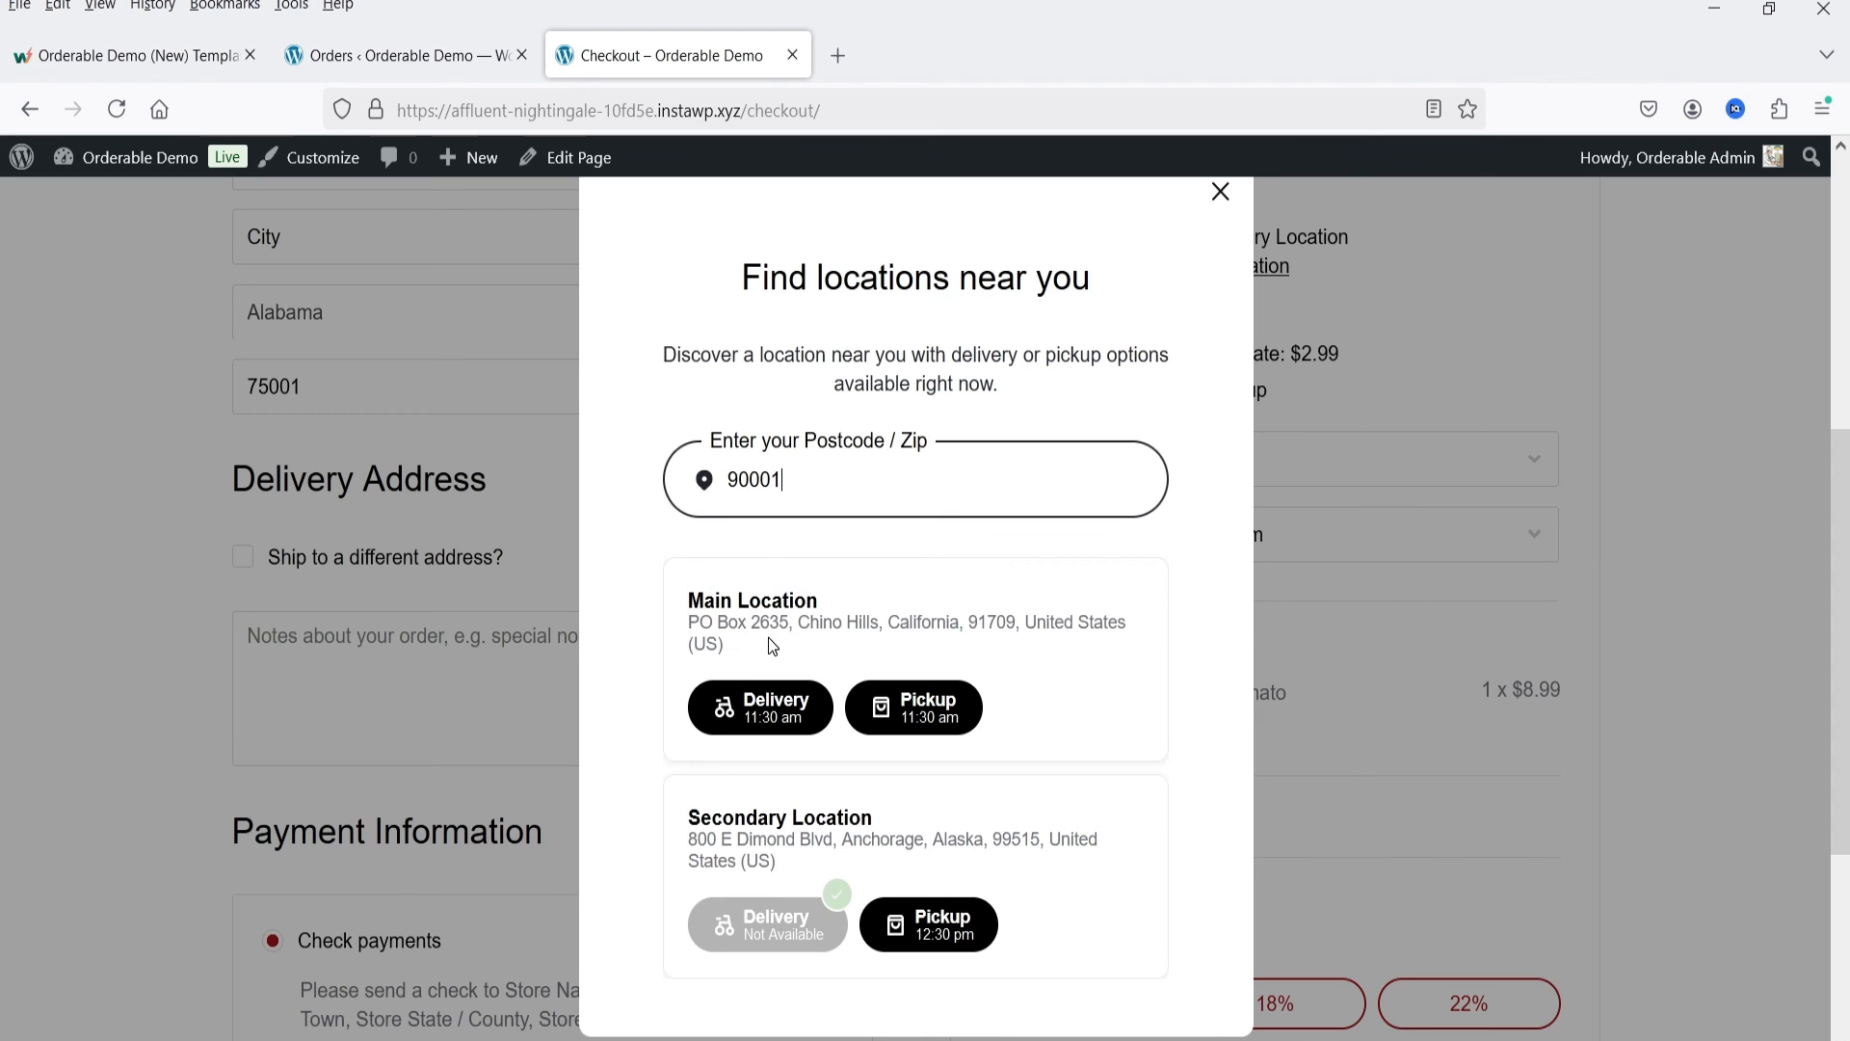
scroll(767, 638, down, 2)
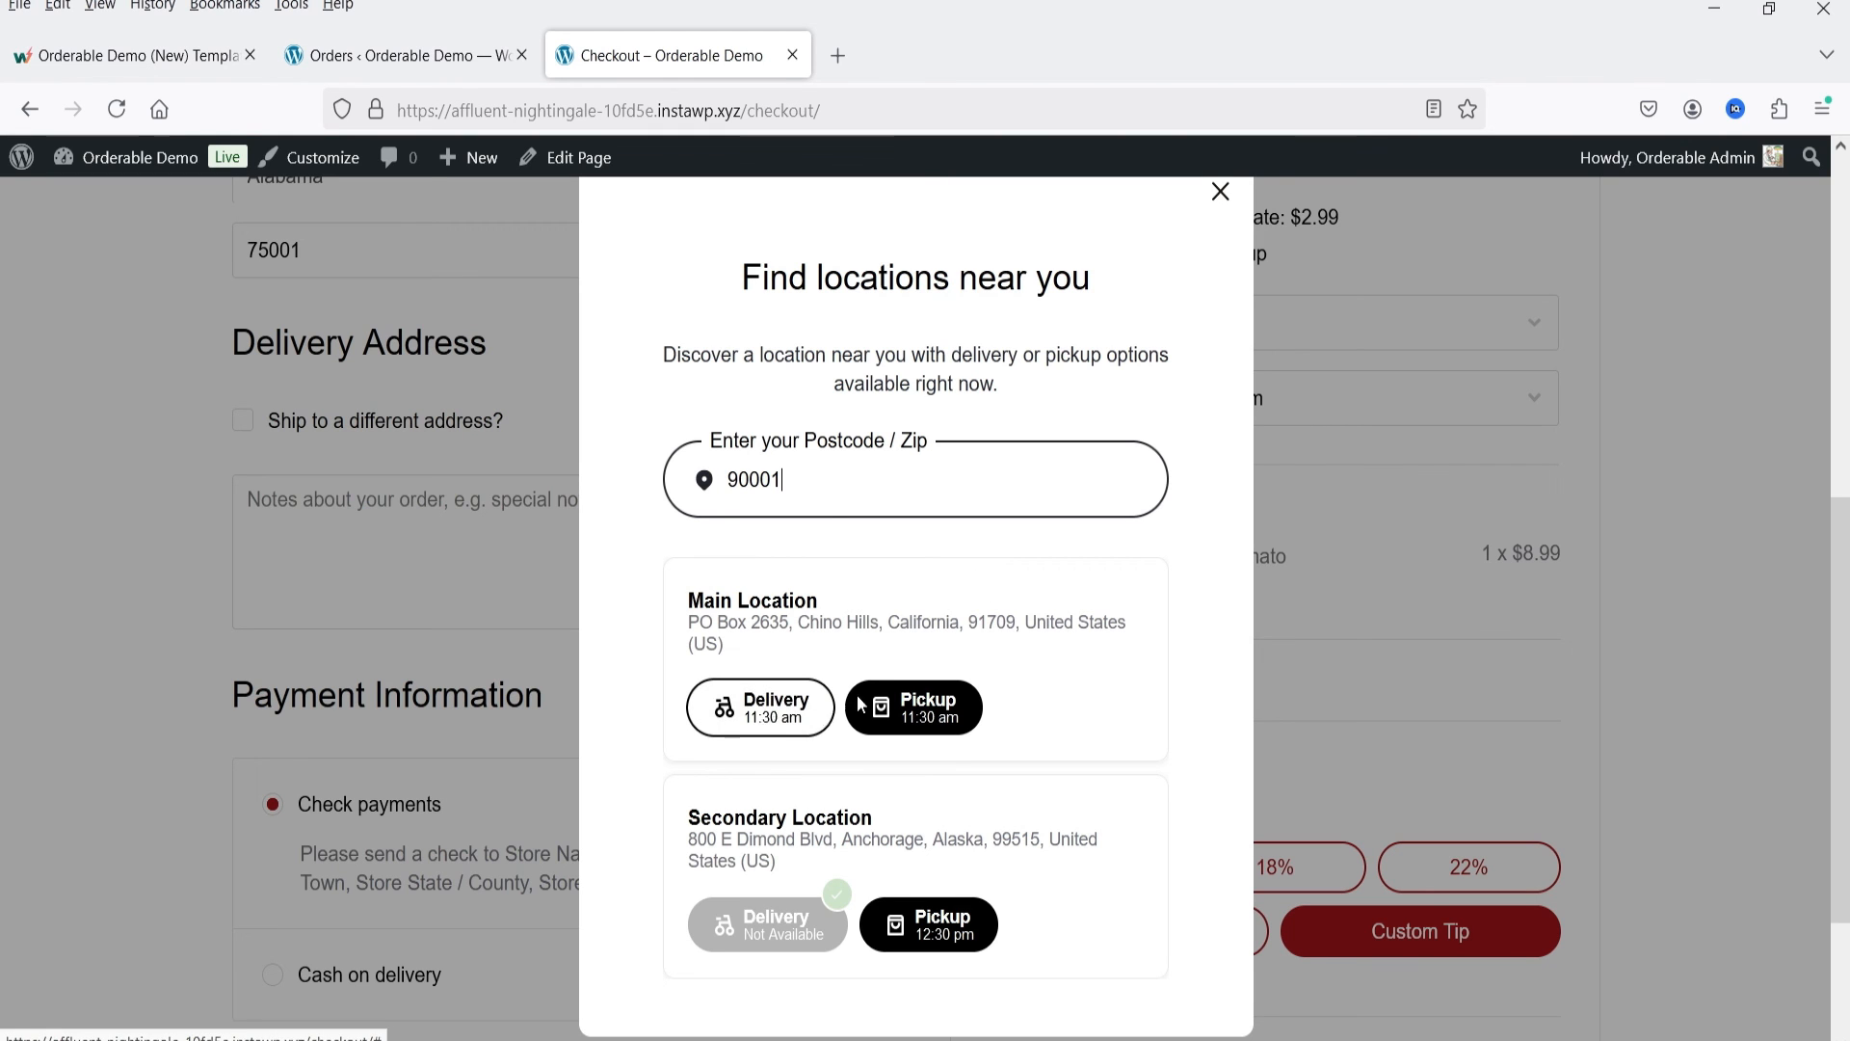
click(935, 723)
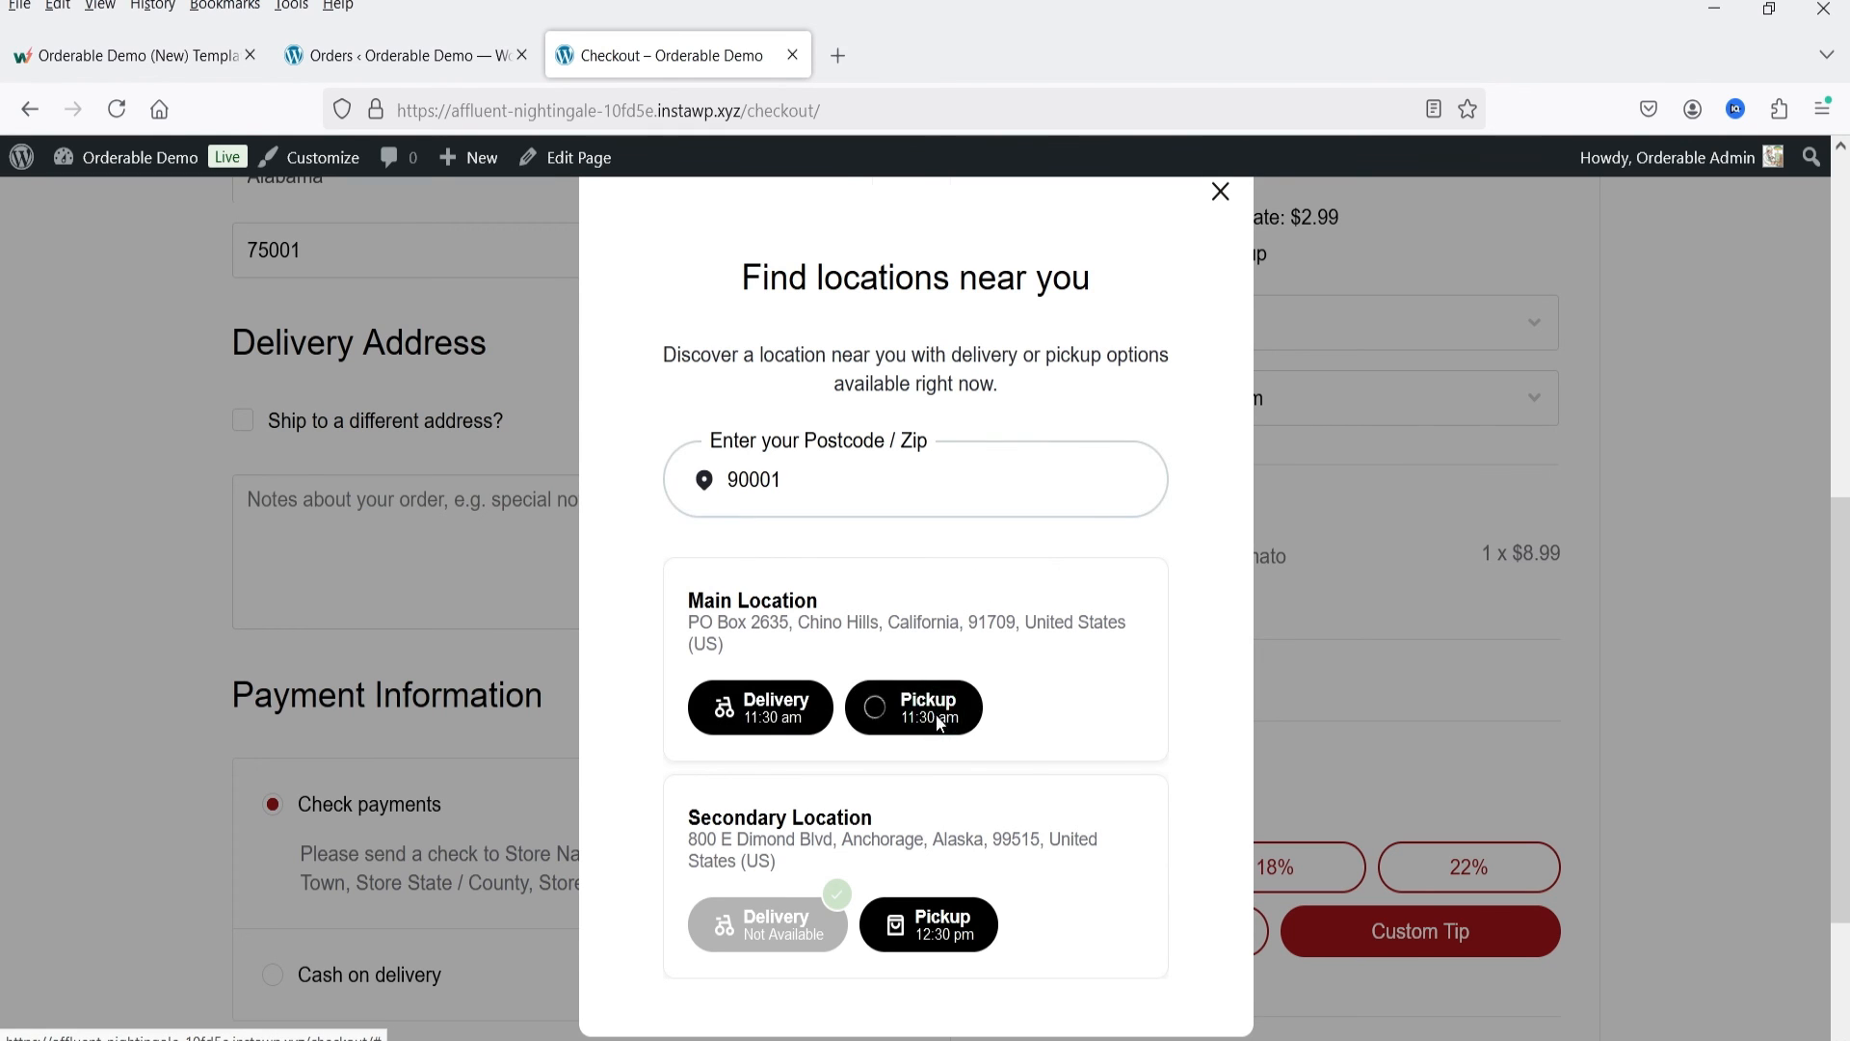
Step: Open the newest order from the live order list, set its status to Prepping, and save the order
scroll(1650, 572, up, 3)
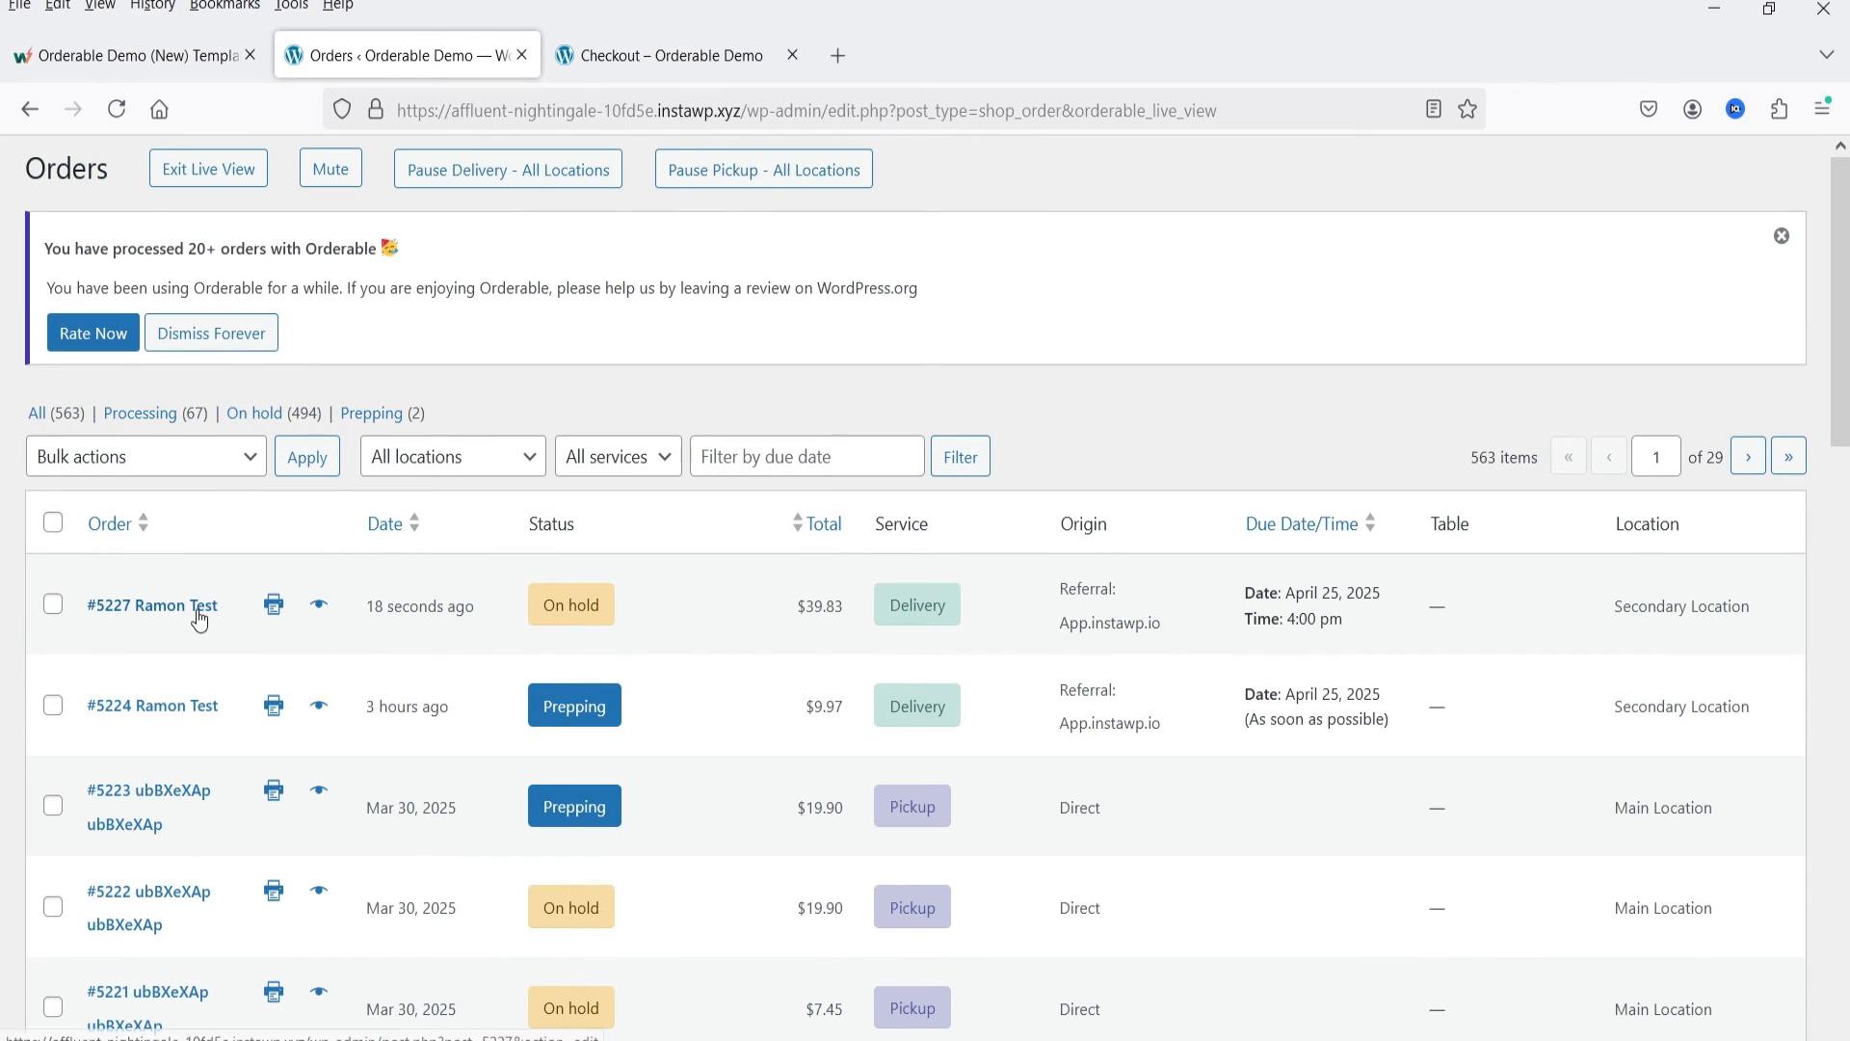
click(581, 605)
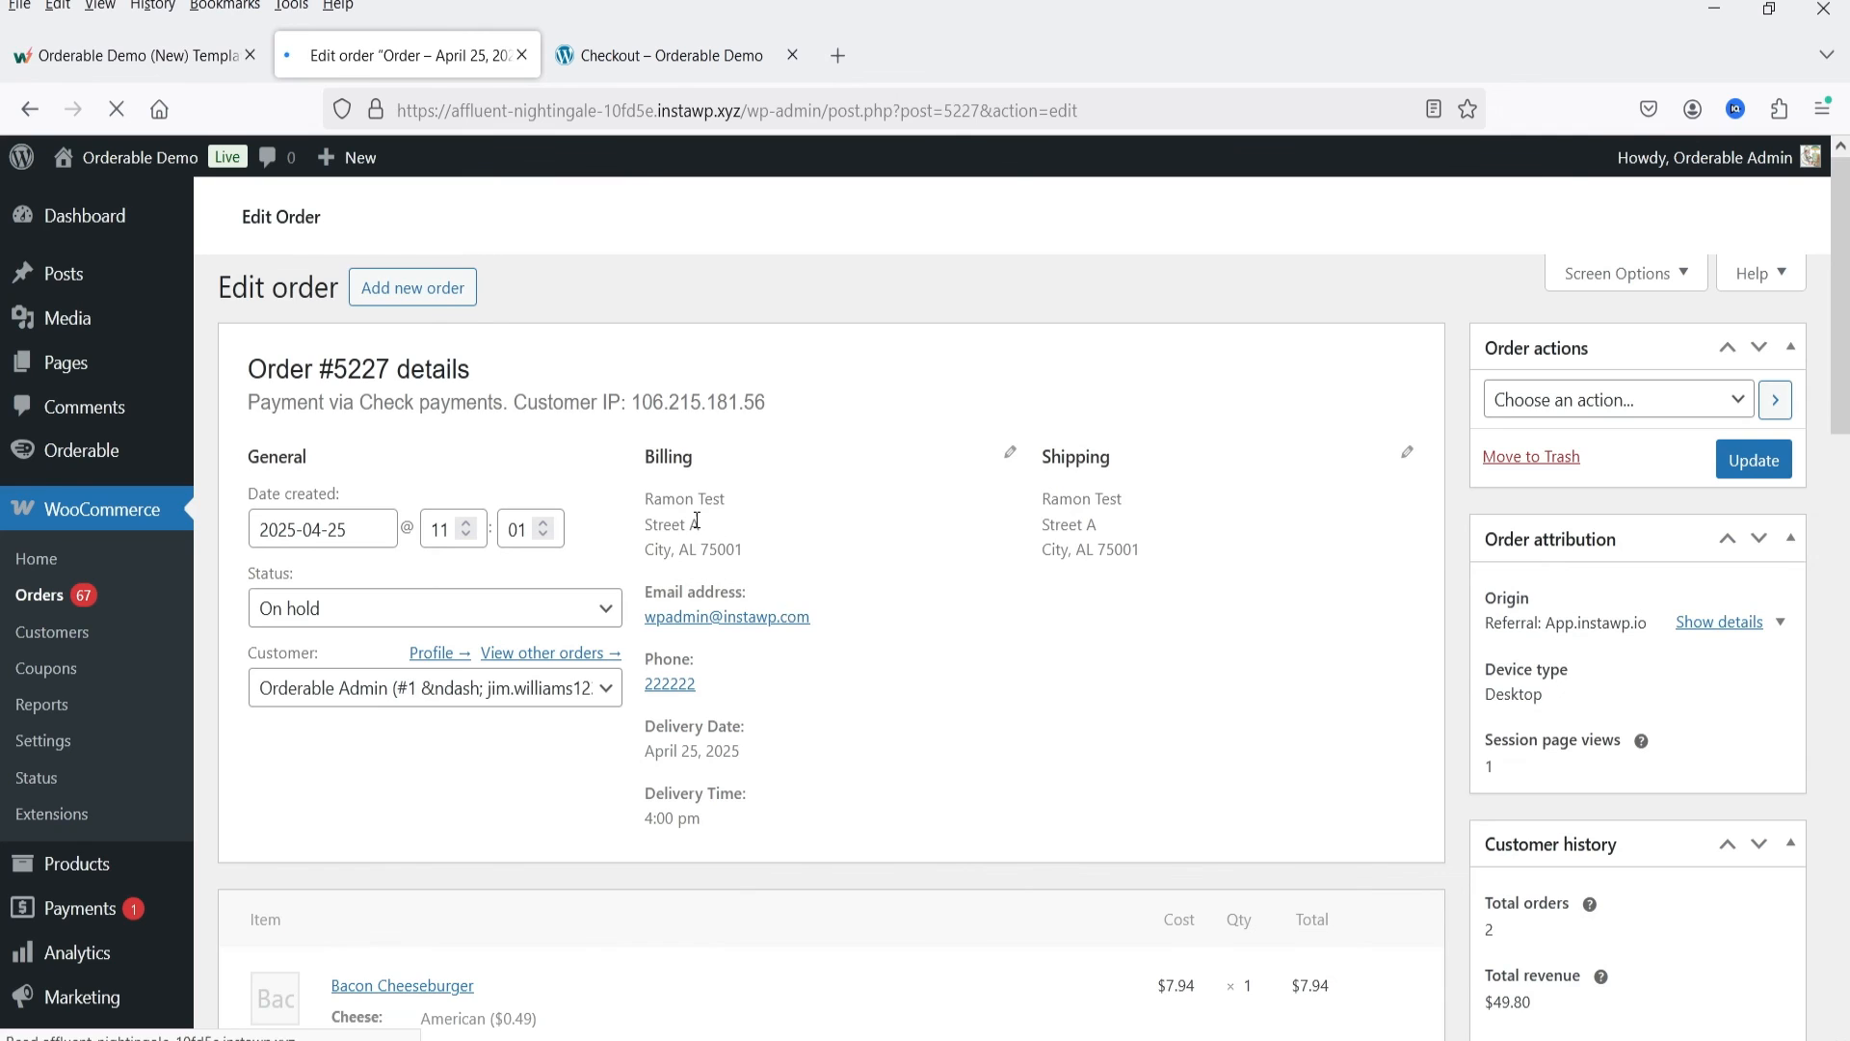
click(409, 672)
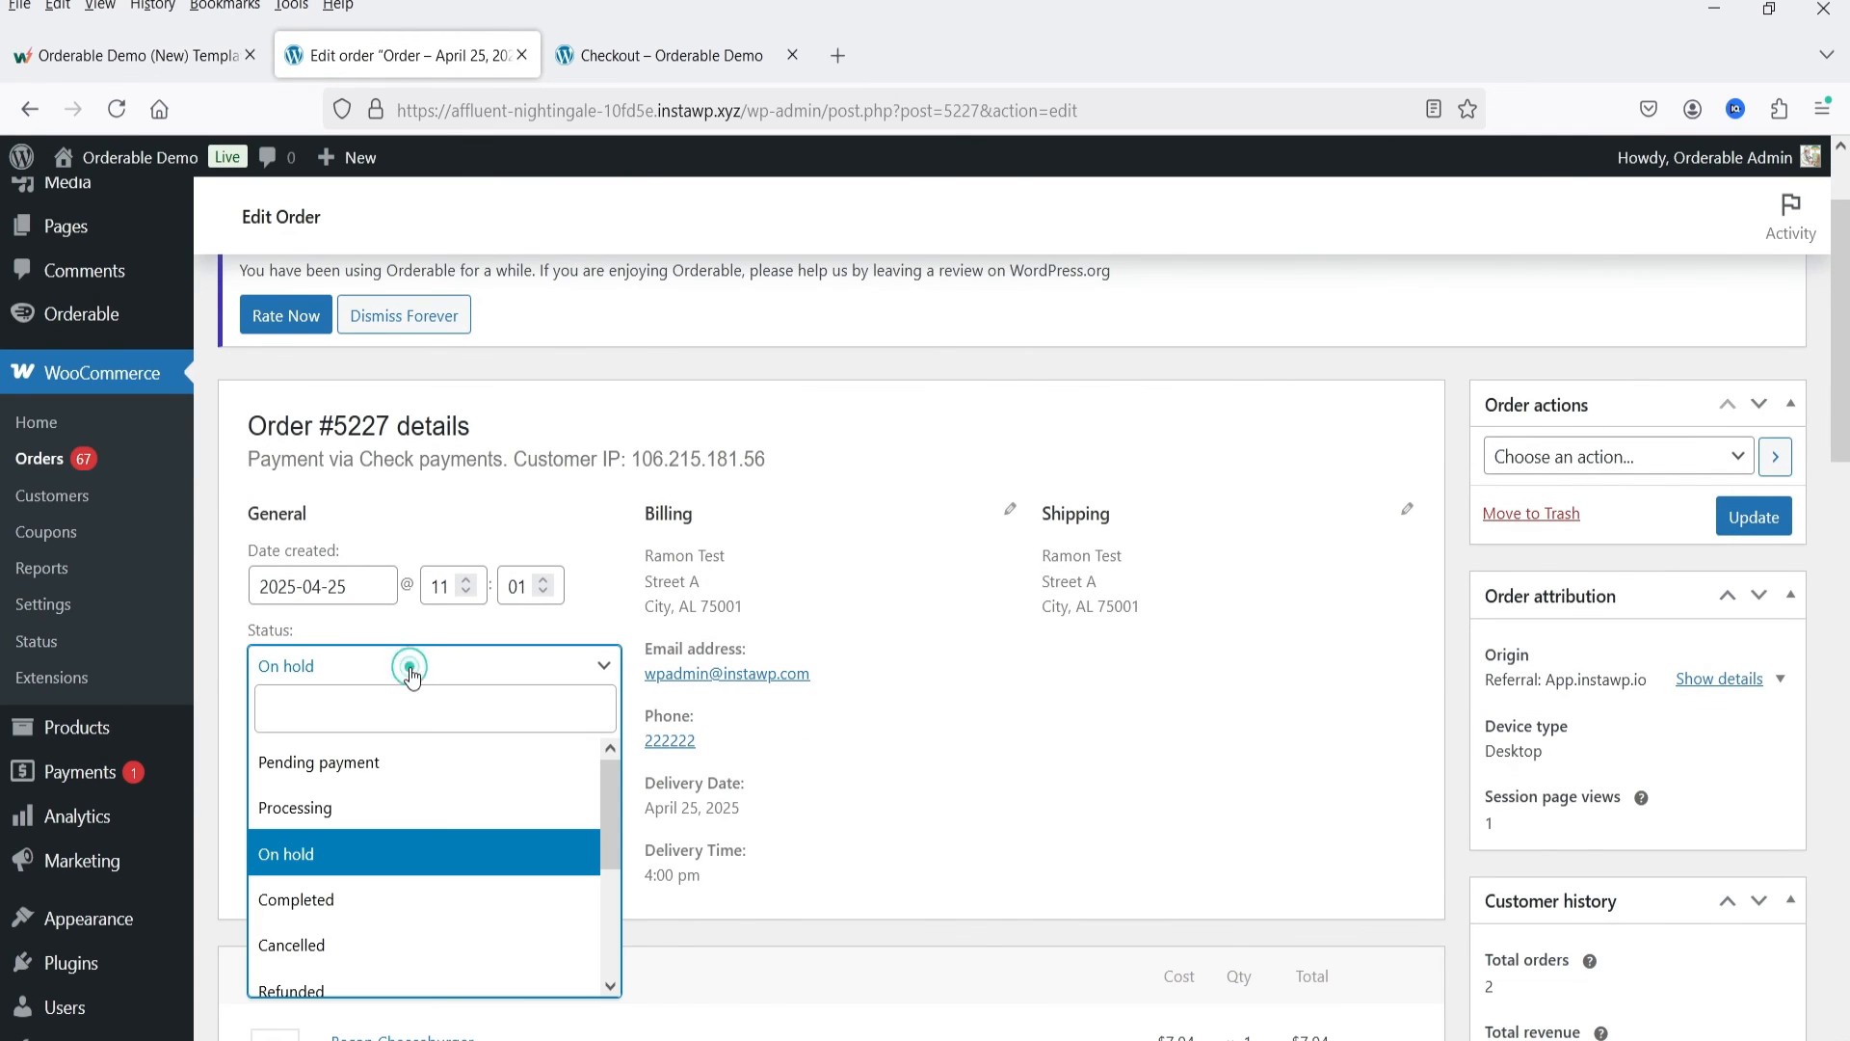
scroll(512, 855, down, 3)
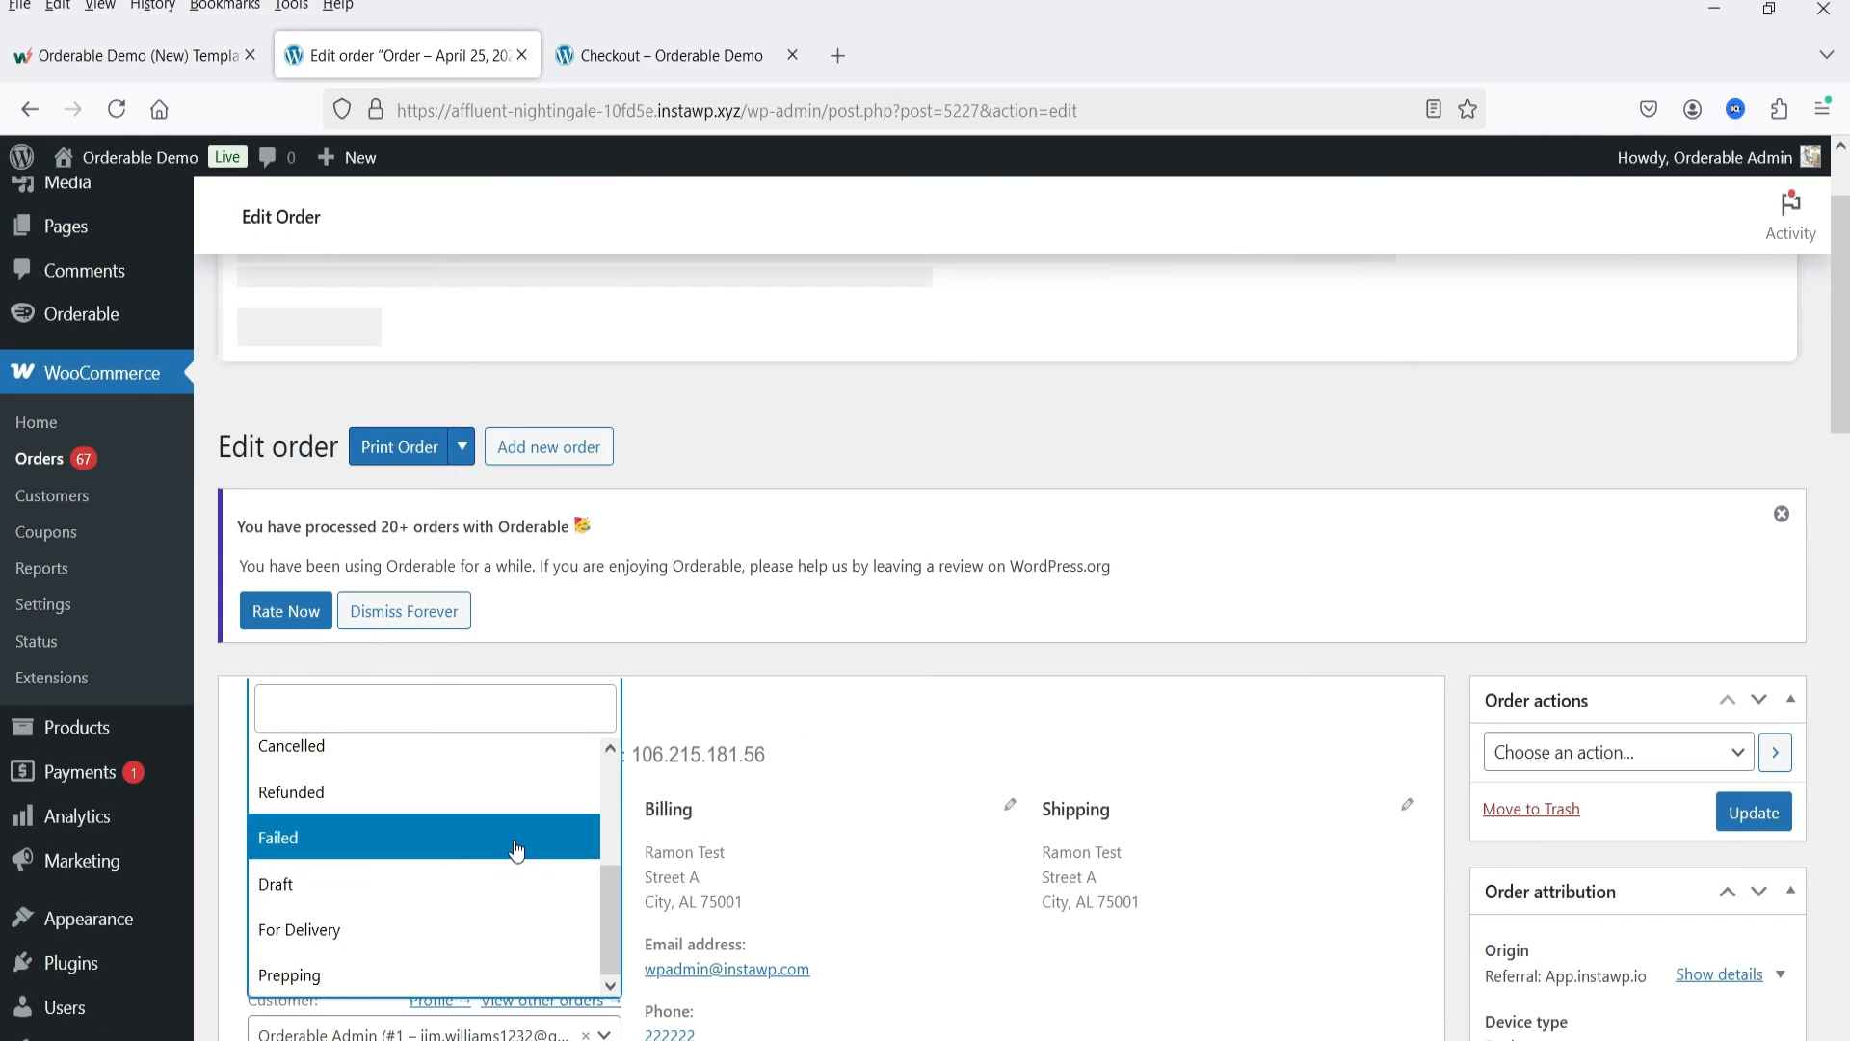
click(381, 975)
scroll(1061, 674, down, 4)
click(1752, 404)
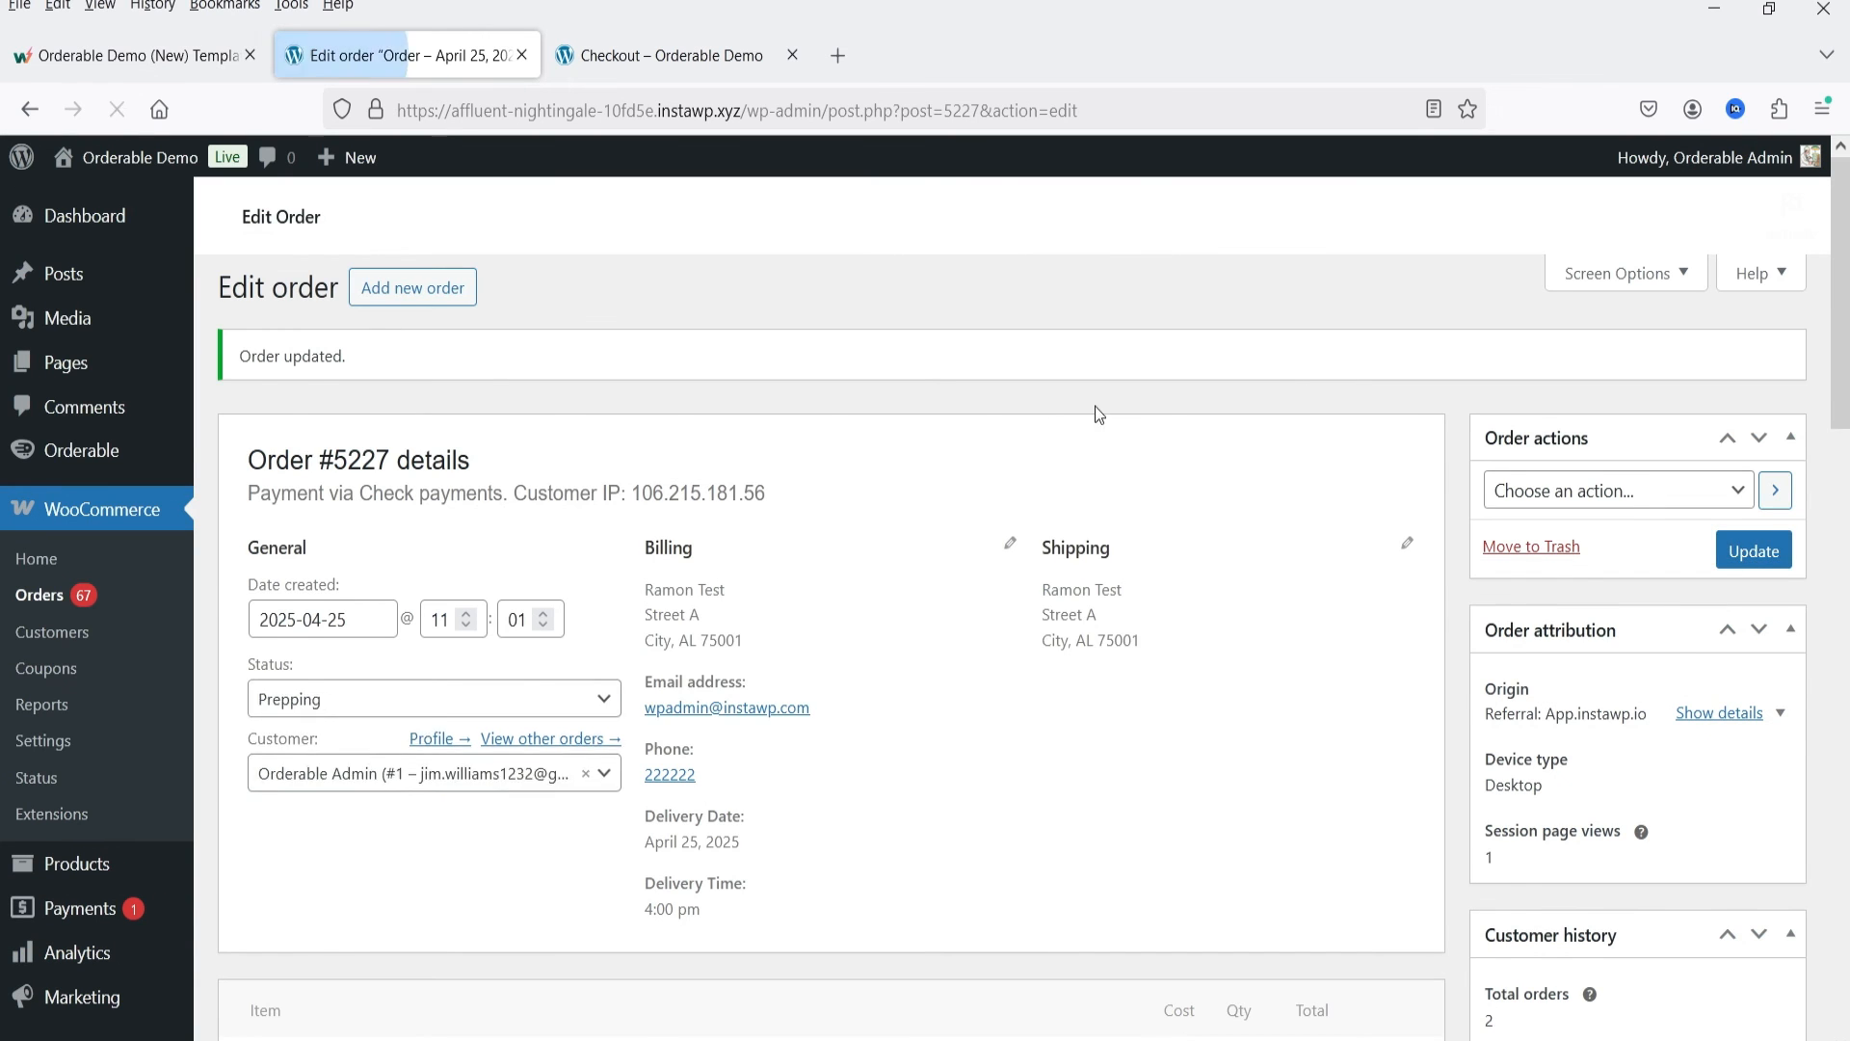
Step: Open the storefront's My Account order list and check the newest order's date and status as the customer sees them
click(696, 55)
click(28, 109)
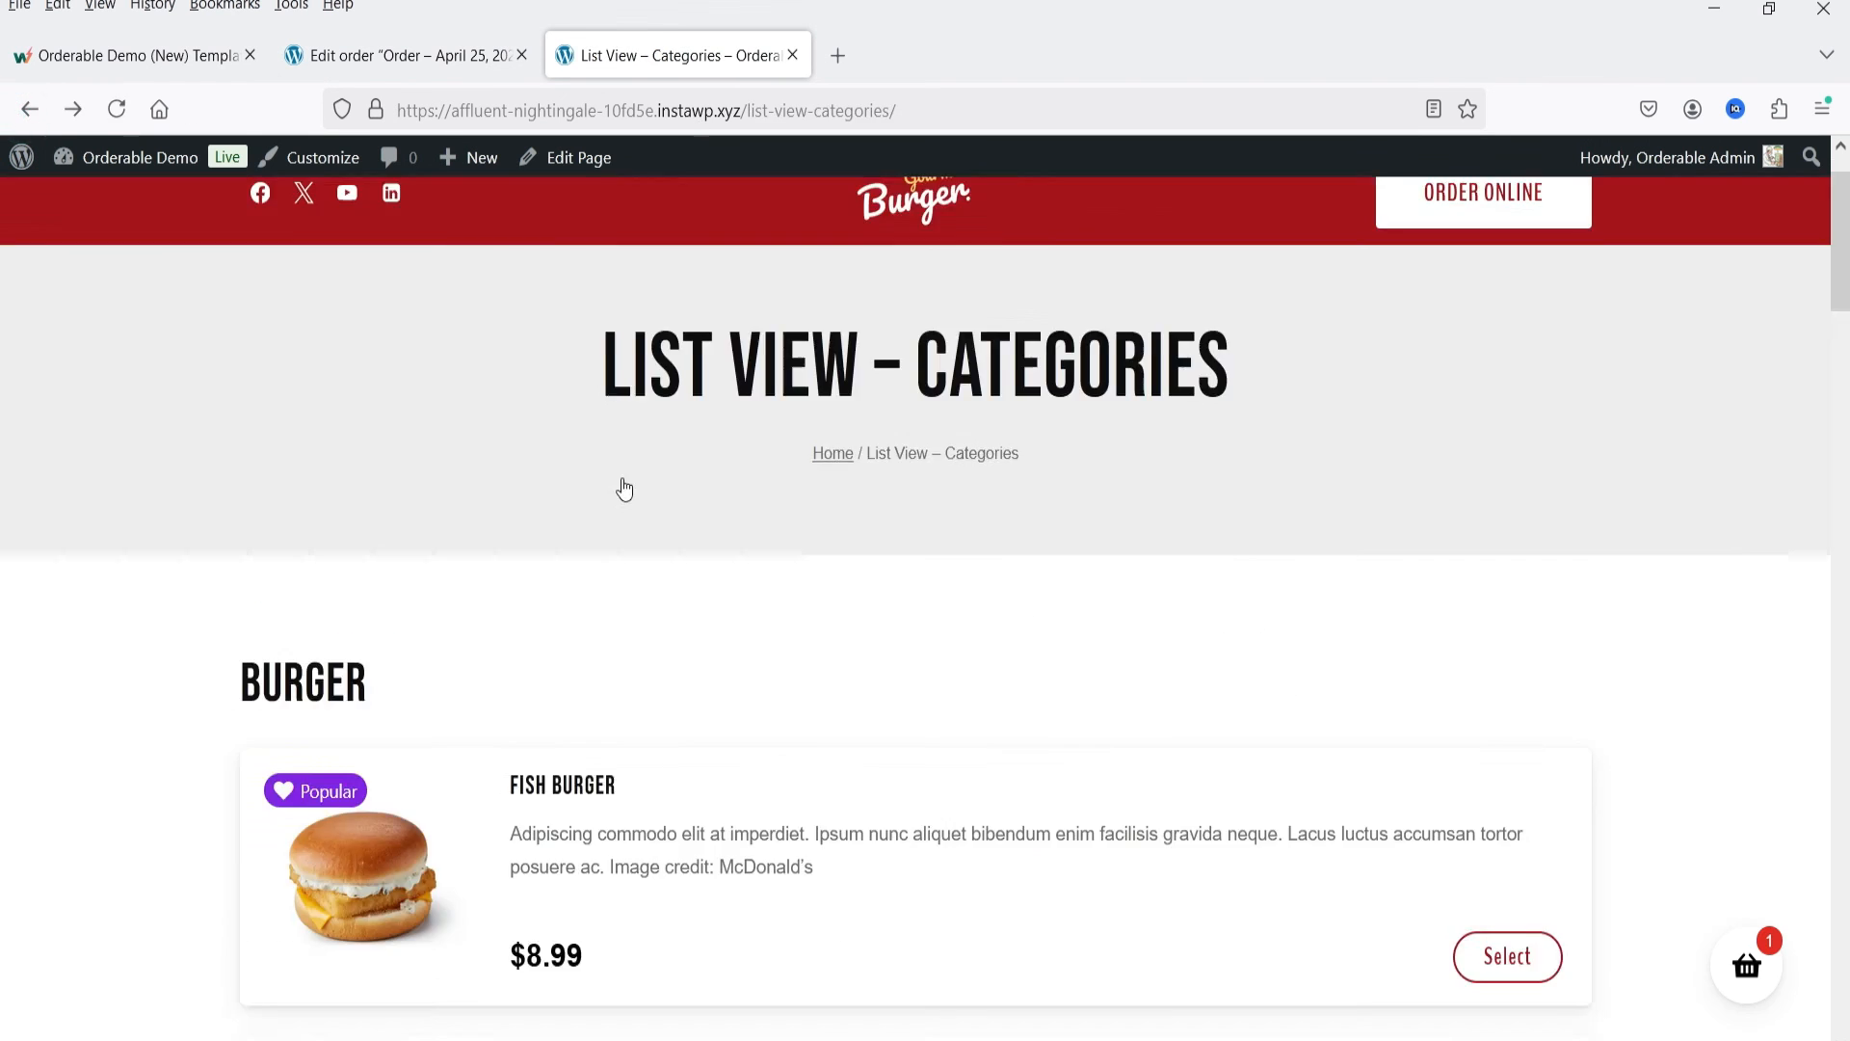
click(480, 205)
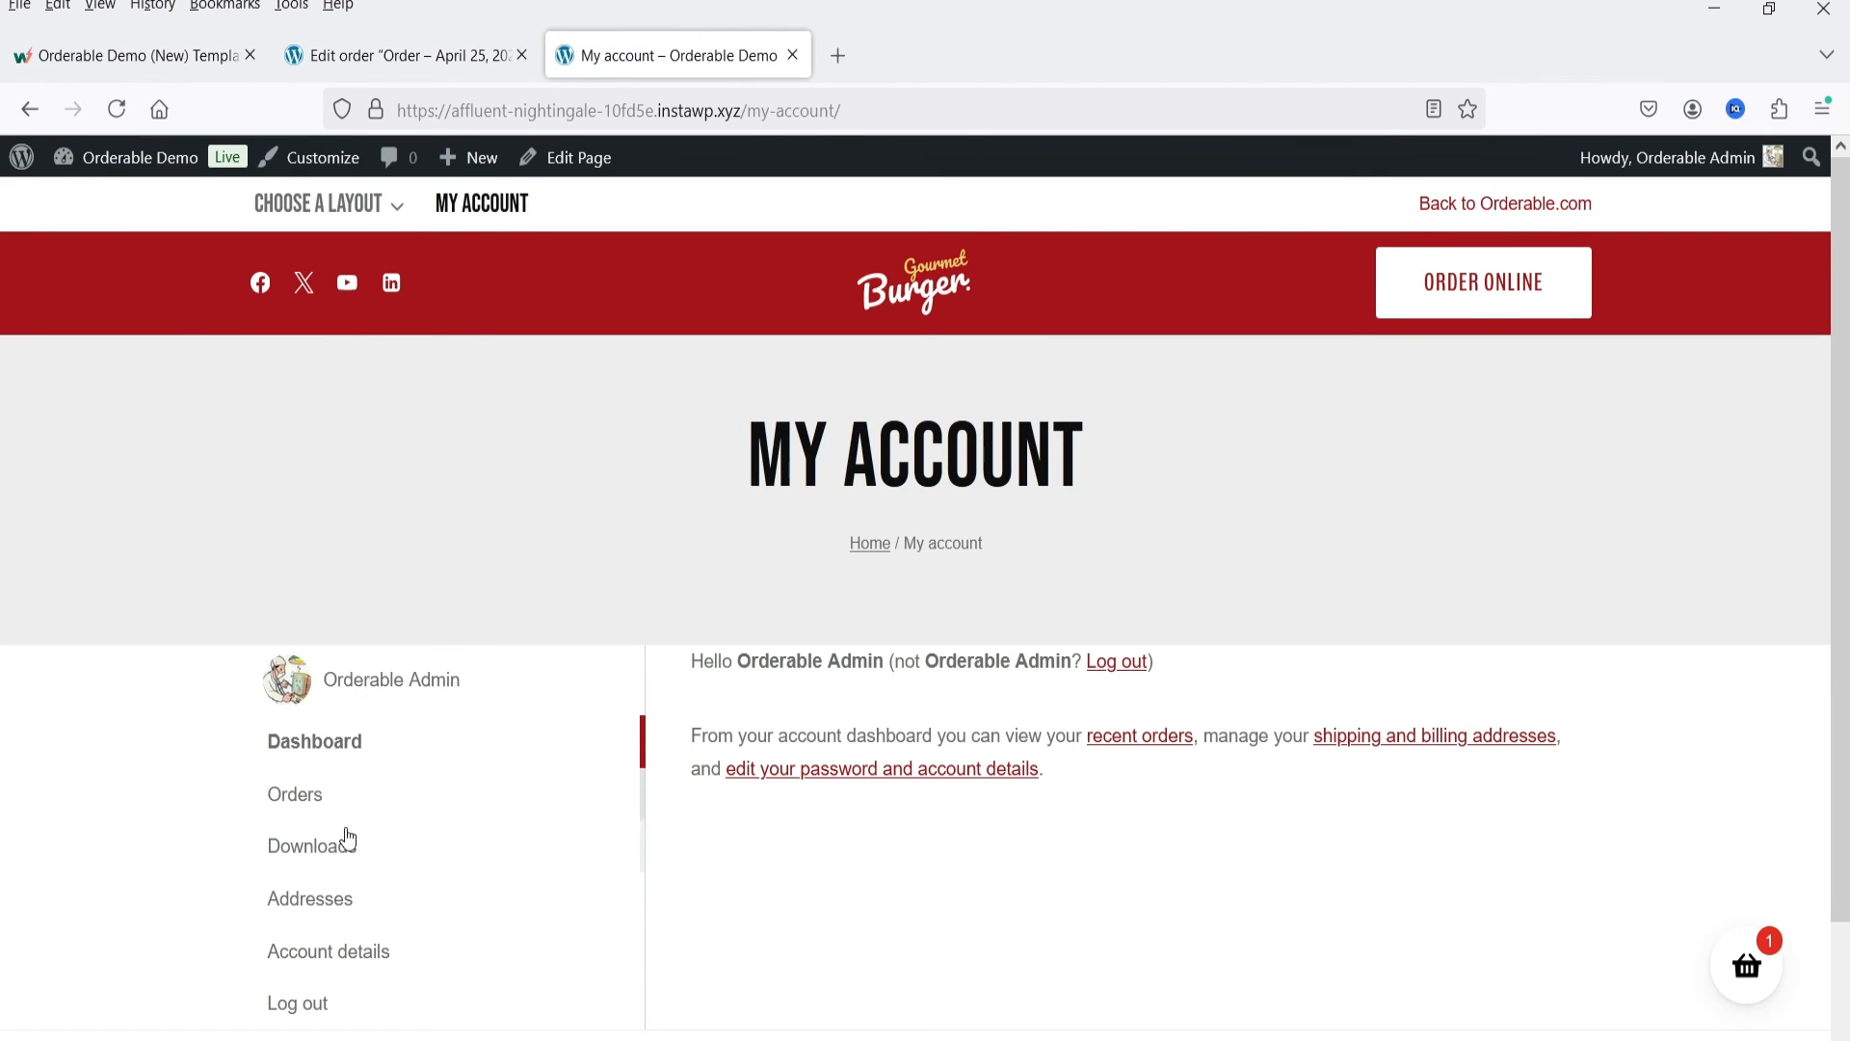
click(280, 801)
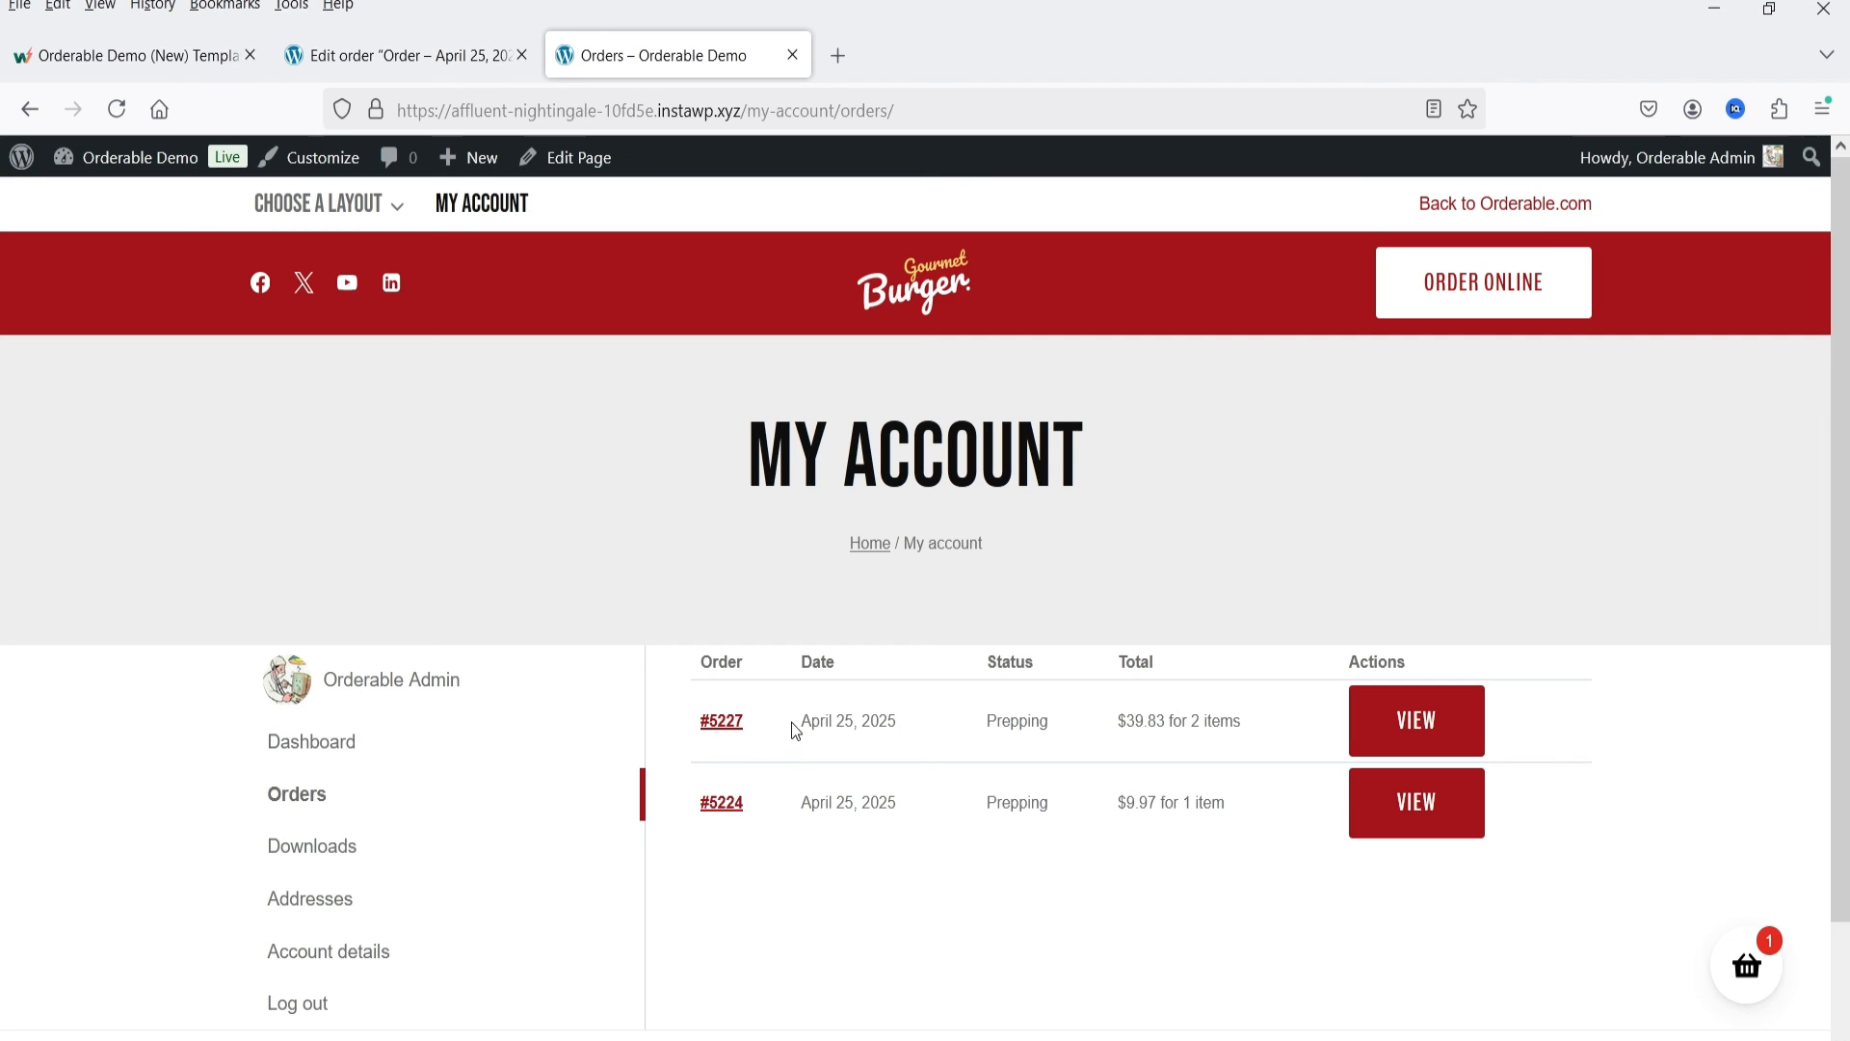
drag(794, 722, 877, 724)
click(998, 744)
click(1053, 733)
Step: Return to the order editor, set the order's status to For Delivery, and save the order
click(397, 58)
scroll(672, 546, down, 5)
click(443, 593)
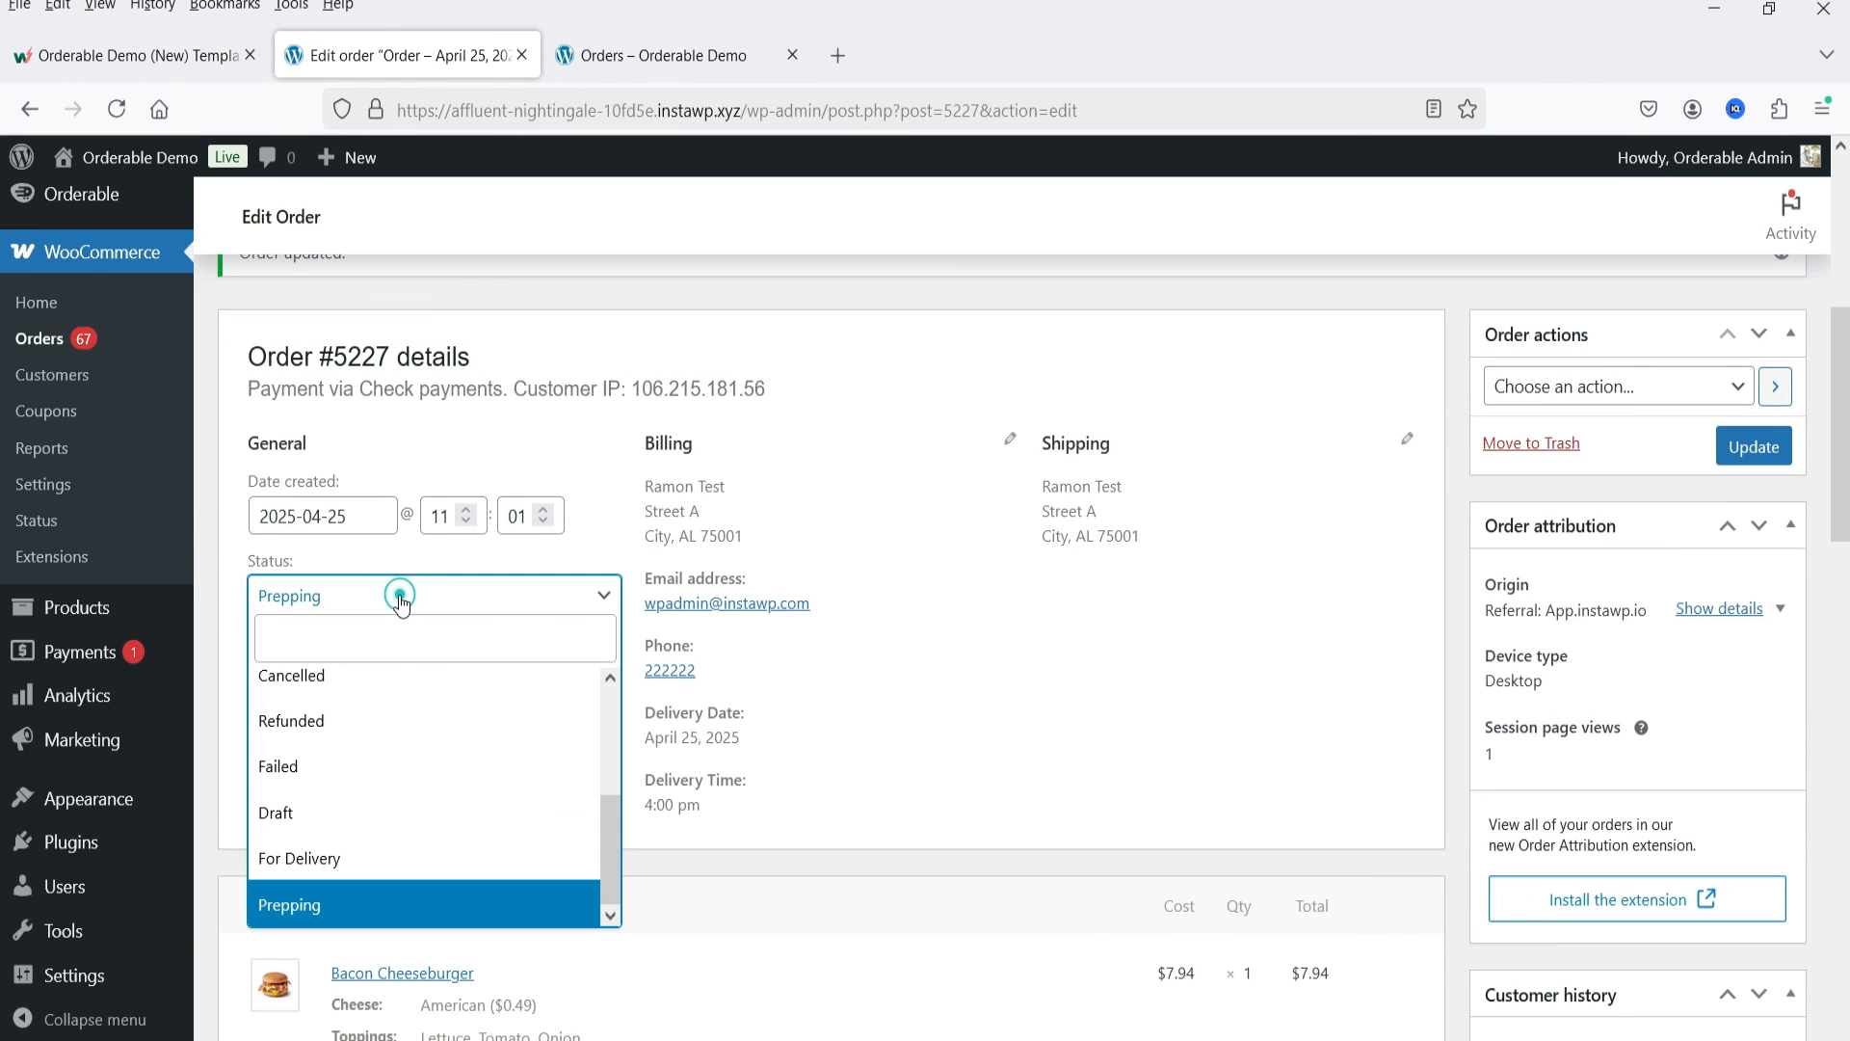
click(473, 859)
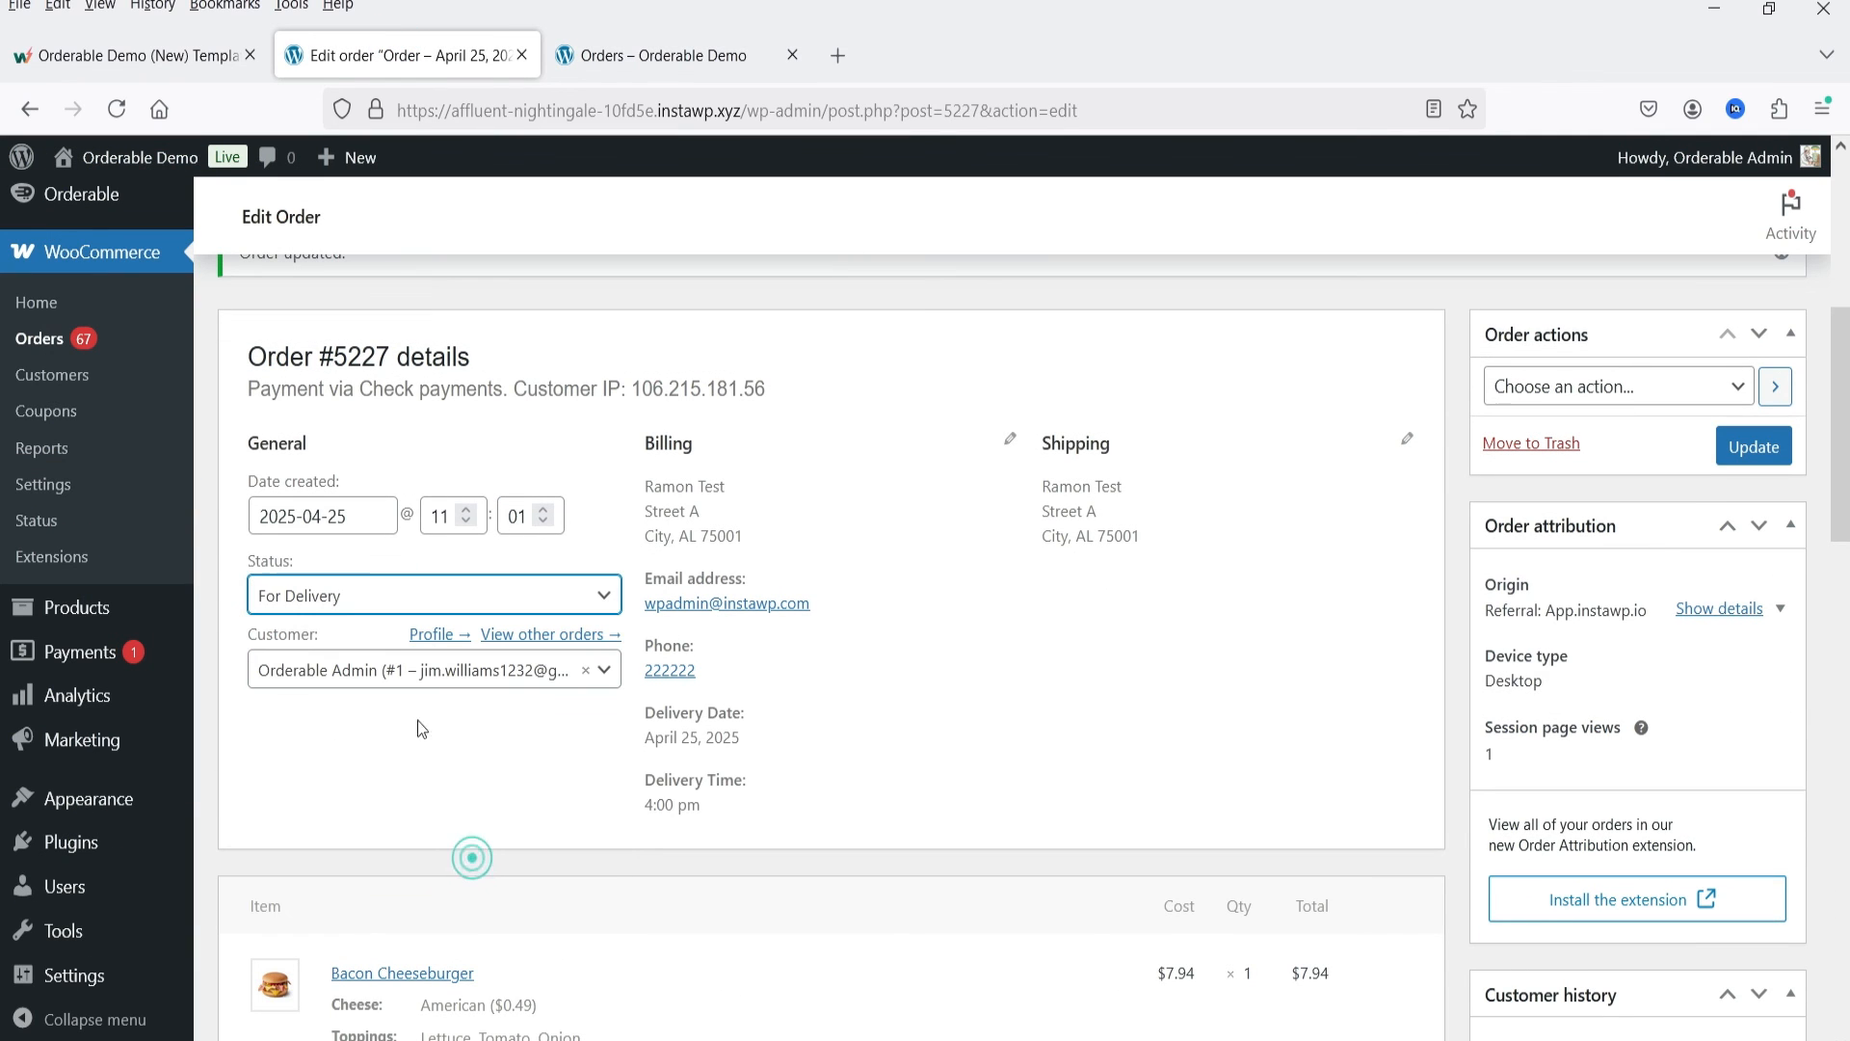
click(1762, 463)
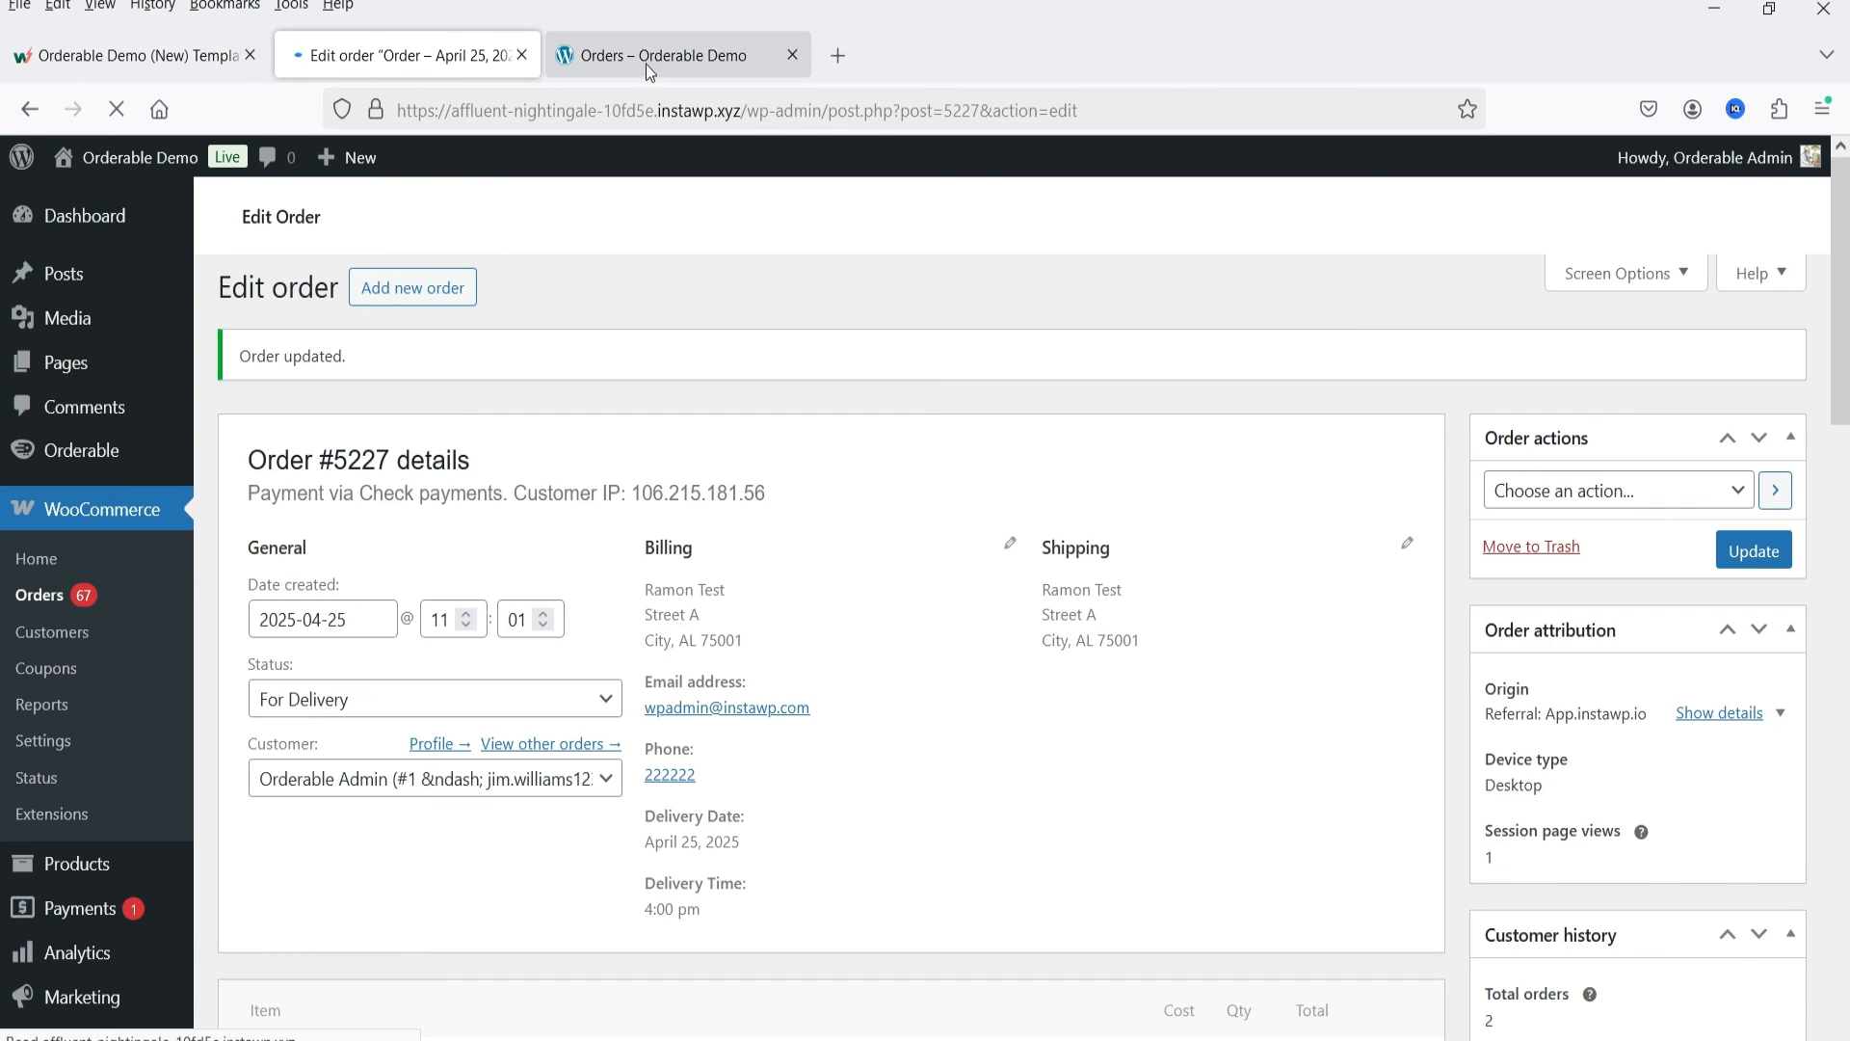
Step: Reload the customer's order list in the storefront and check the newest order's updated status
click(645, 58)
click(115, 110)
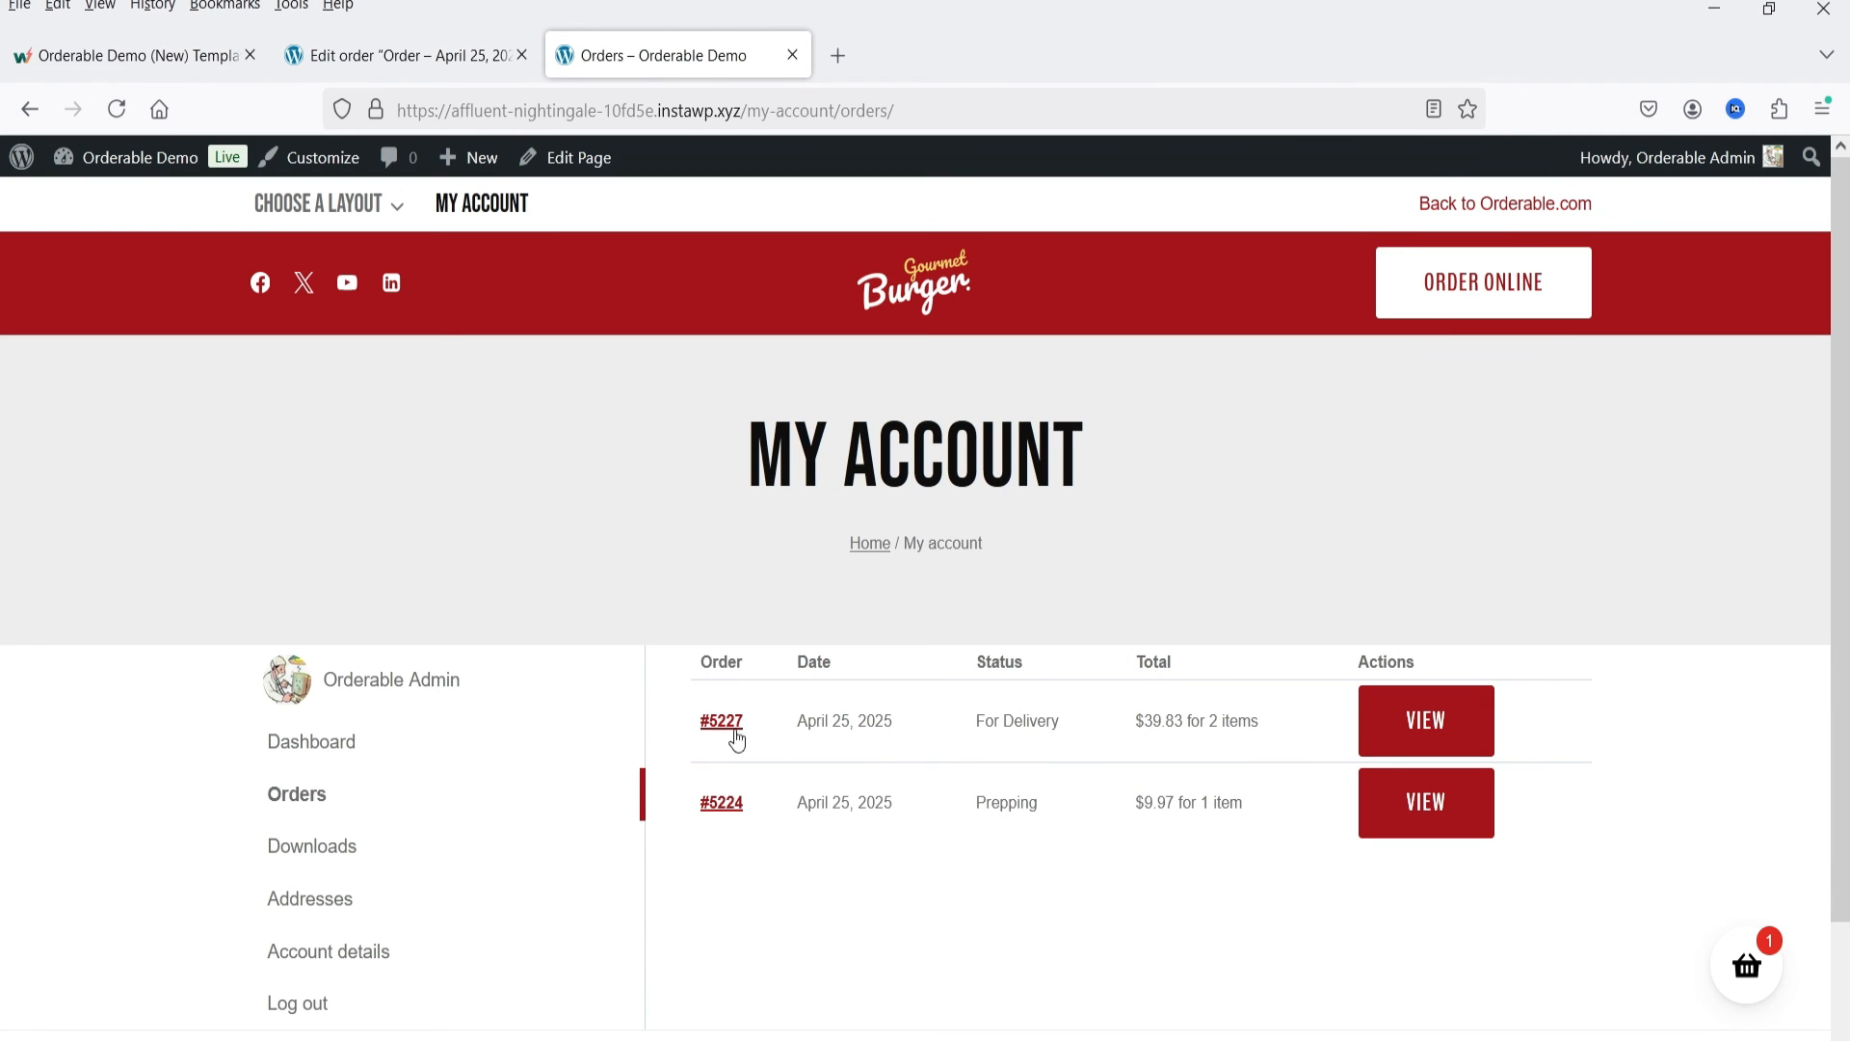
drag(1072, 723, 1073, 722)
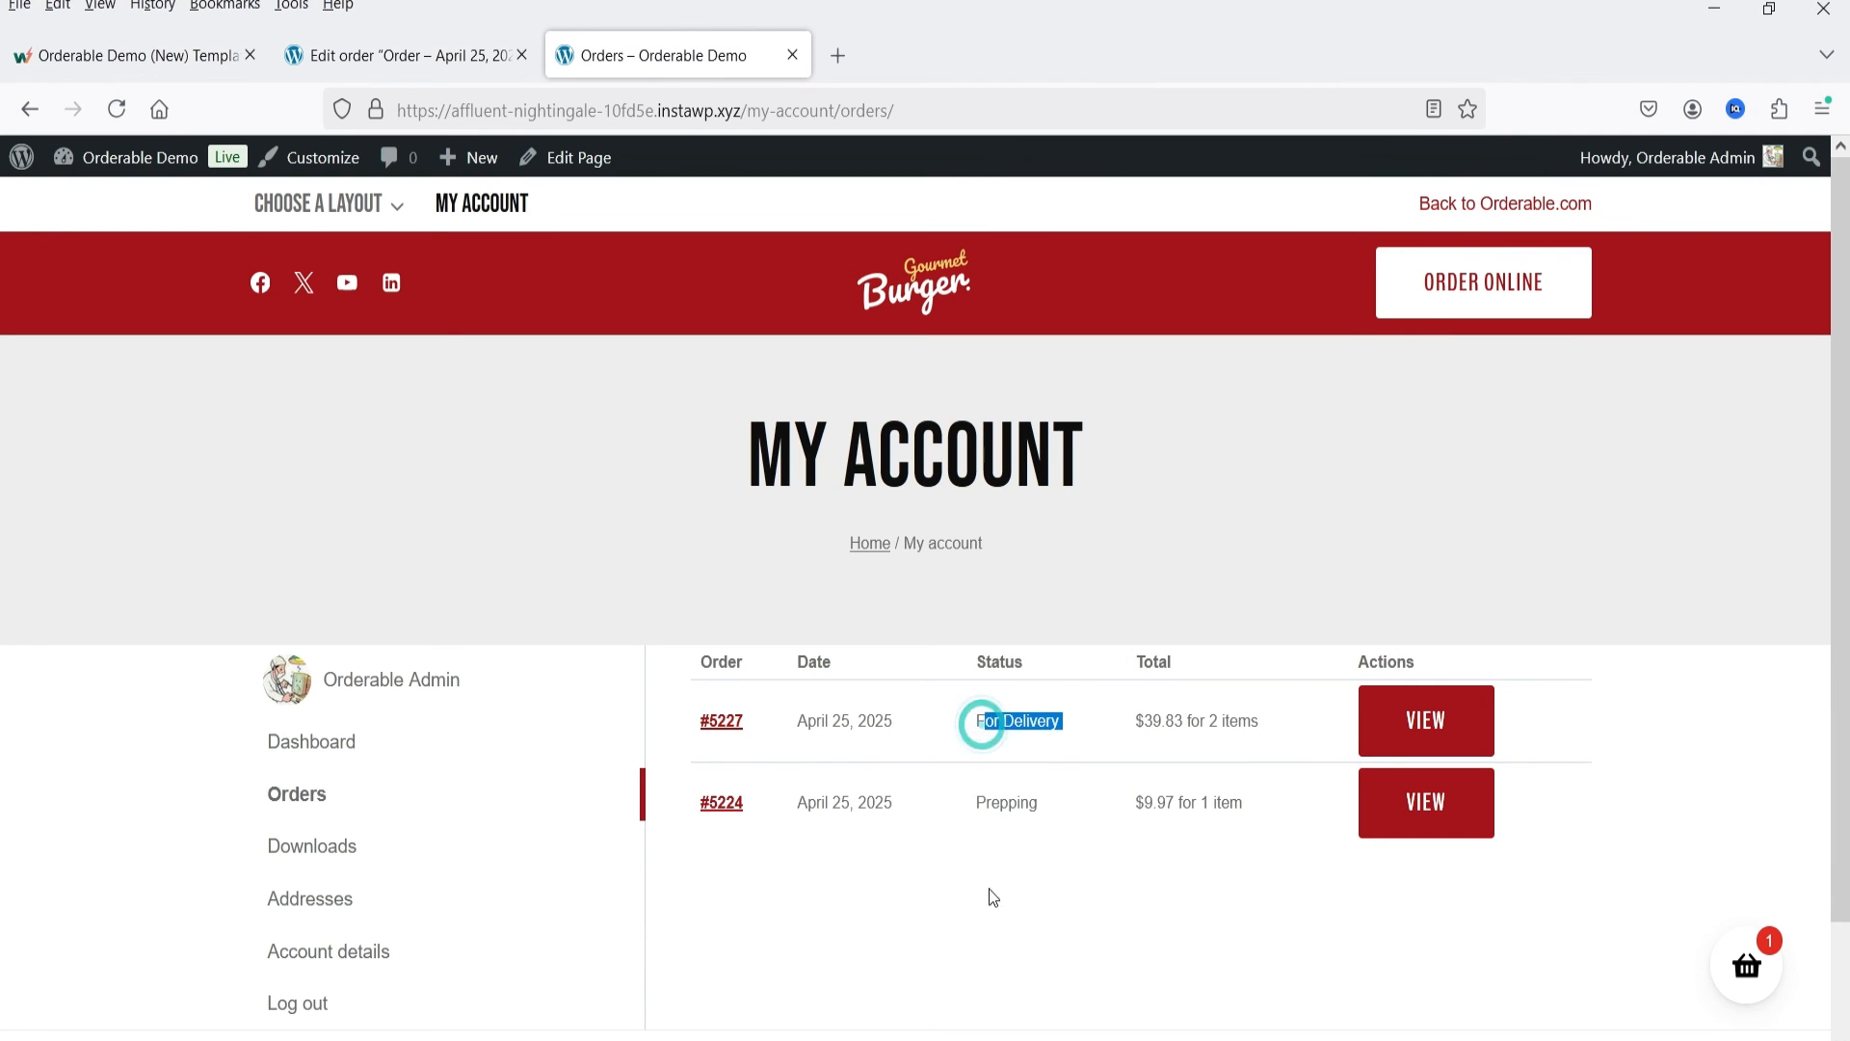
Step: Look through the status options available in the order editor, including Completed, and close the list without choosing one
click(376, 55)
scroll(773, 633, down, 4)
click(349, 734)
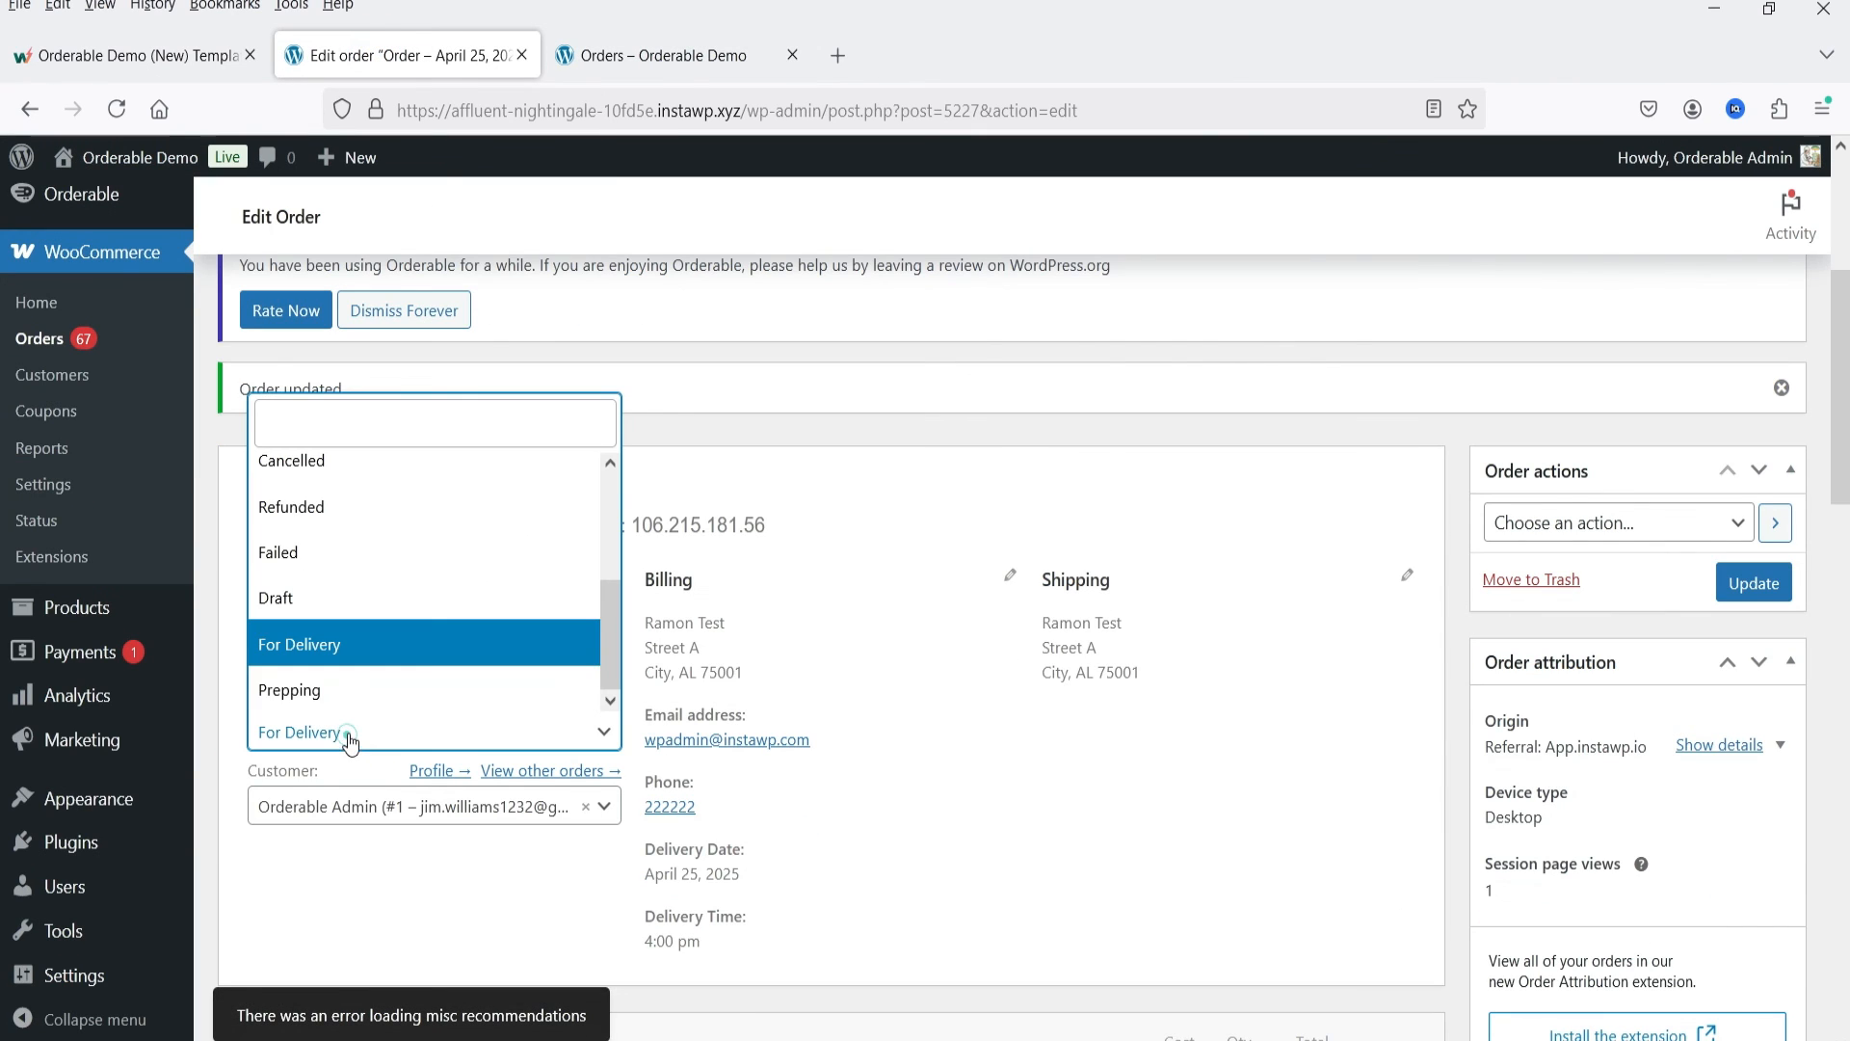
scroll(392, 520, up, 2)
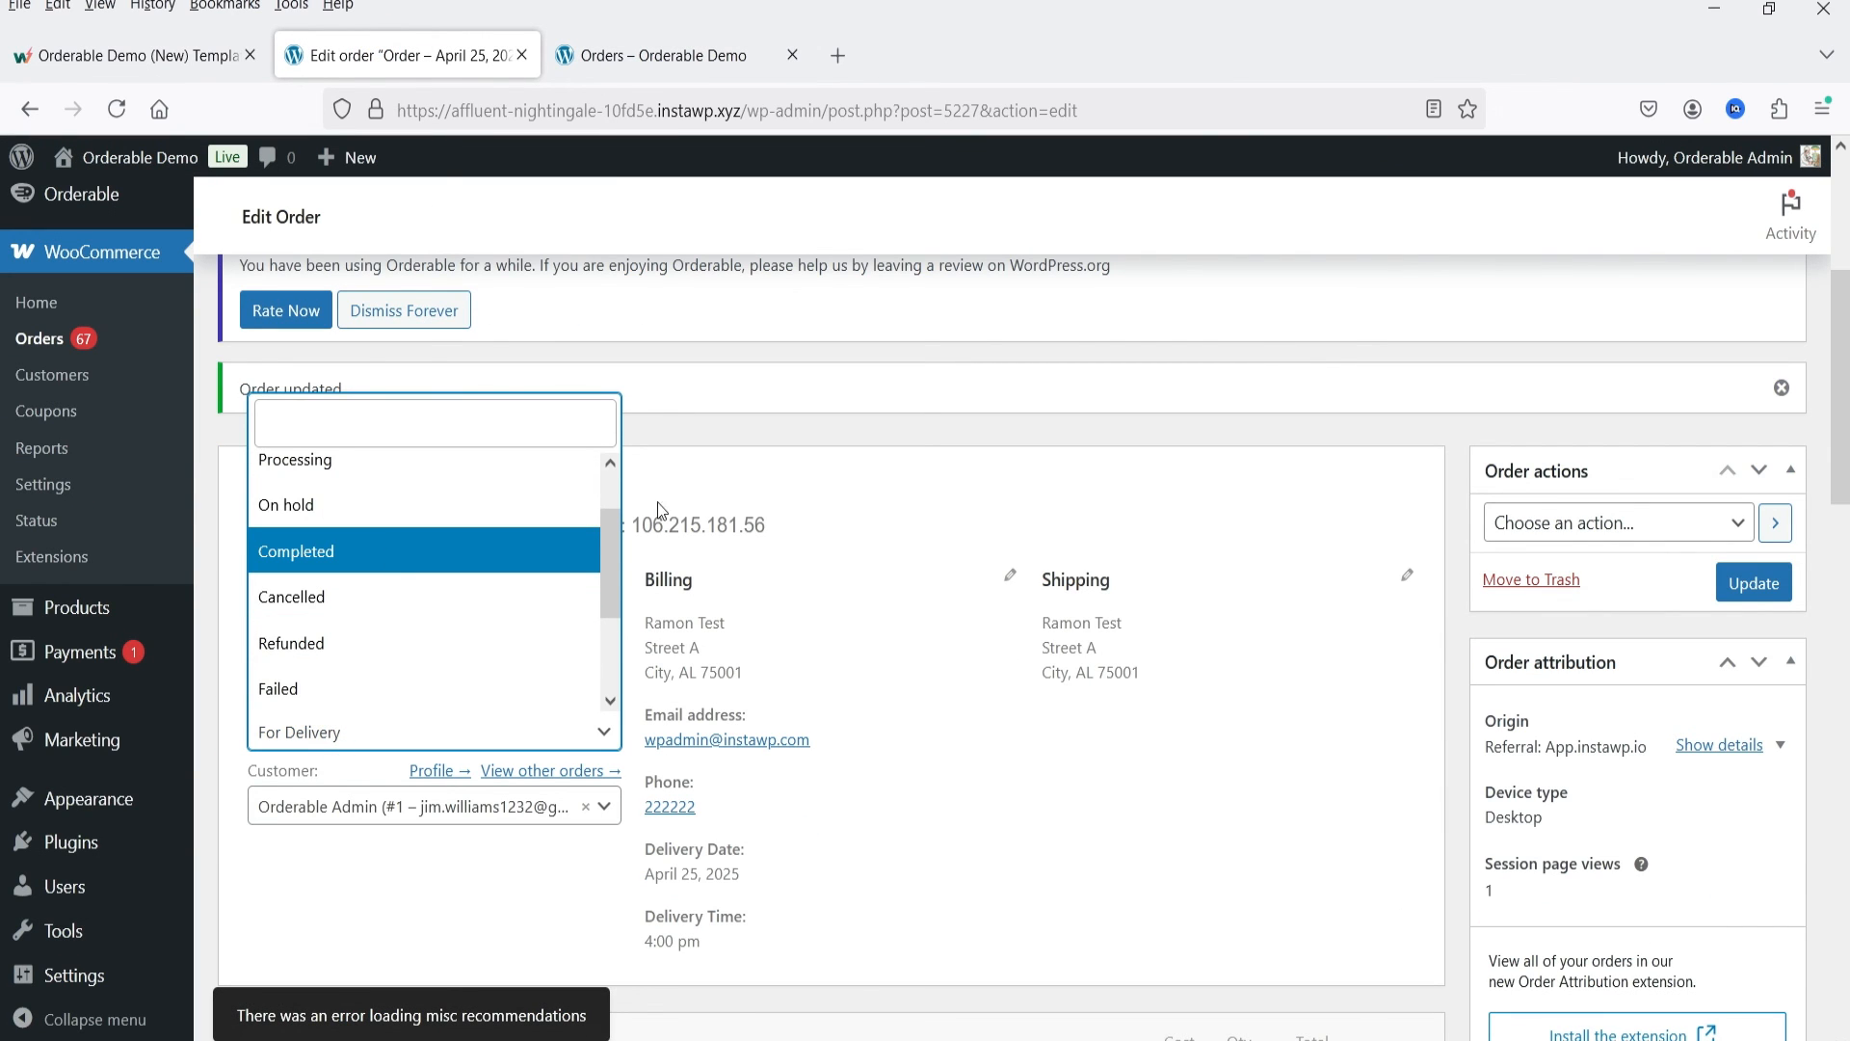
click(944, 501)
scroll(947, 627, up, 2)
scroll(370, 538, down, 2)
scroll(367, 549, up, 2)
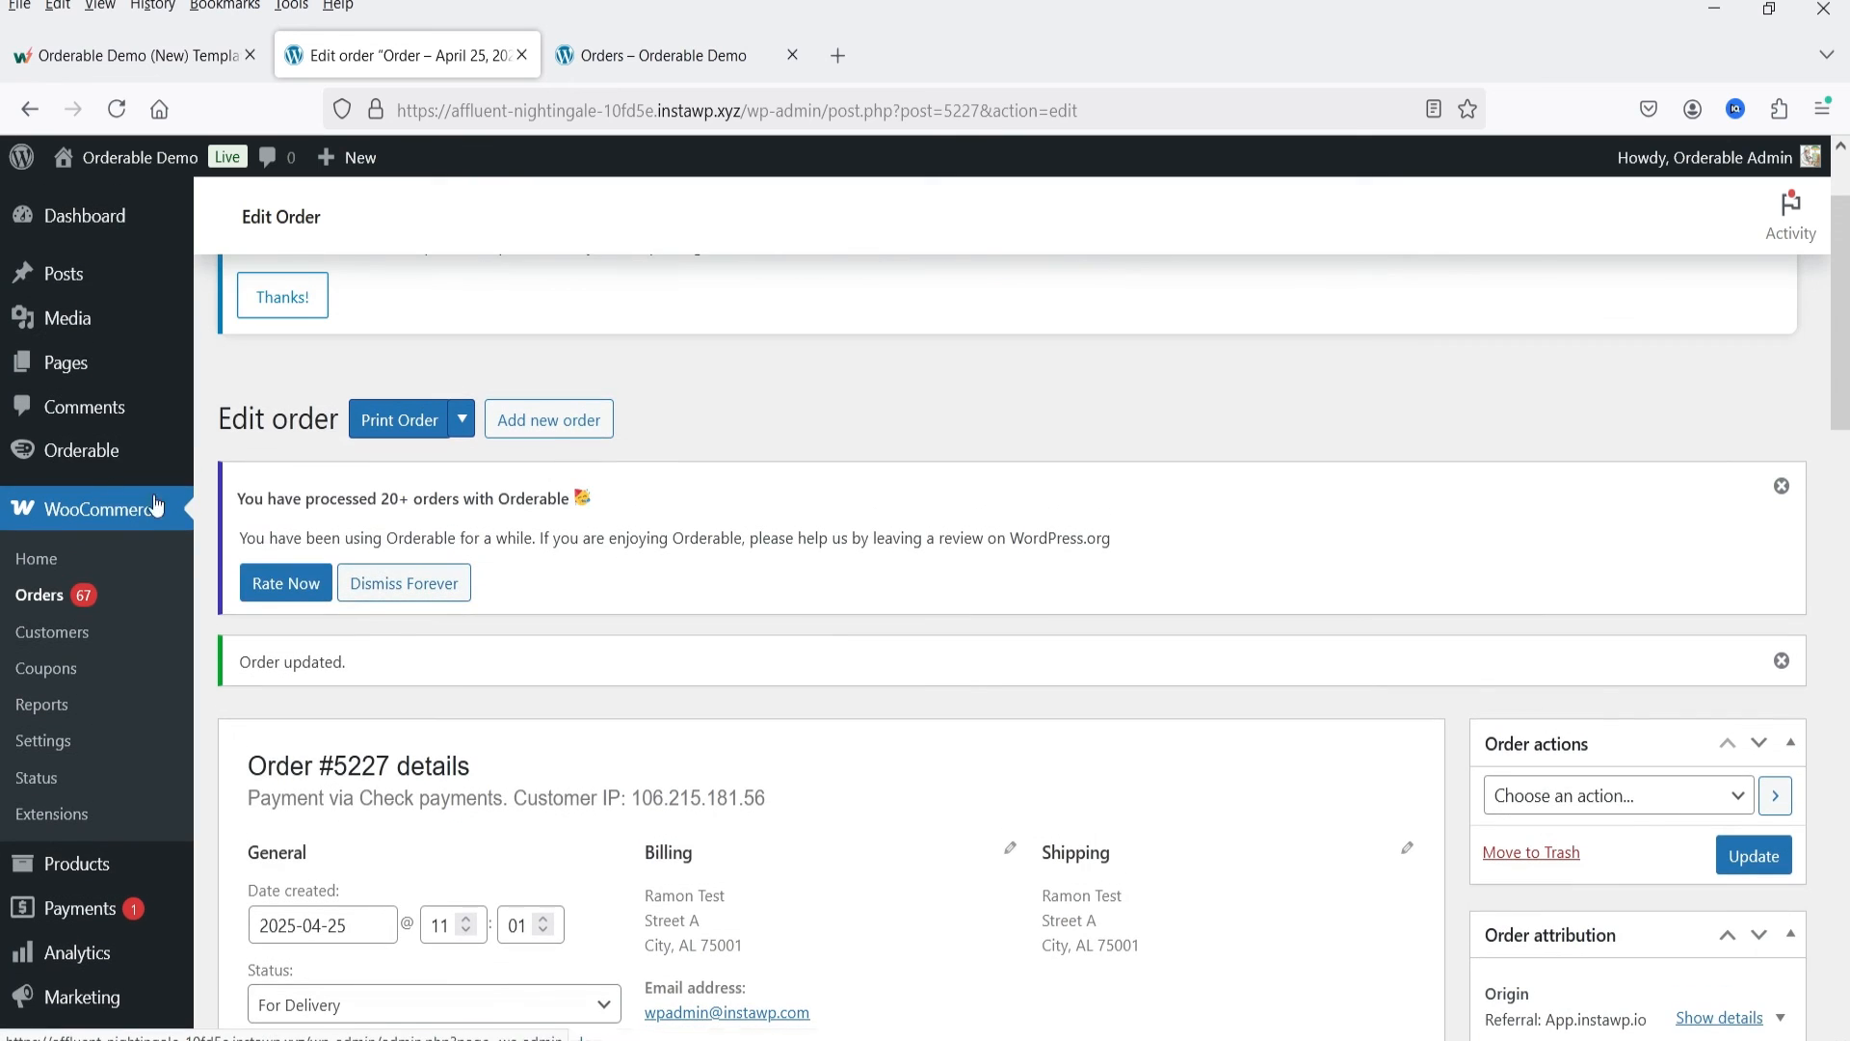
Step: Return to Orderable's Live Order View and print the newest order
mouse_move(81, 458)
click(246, 487)
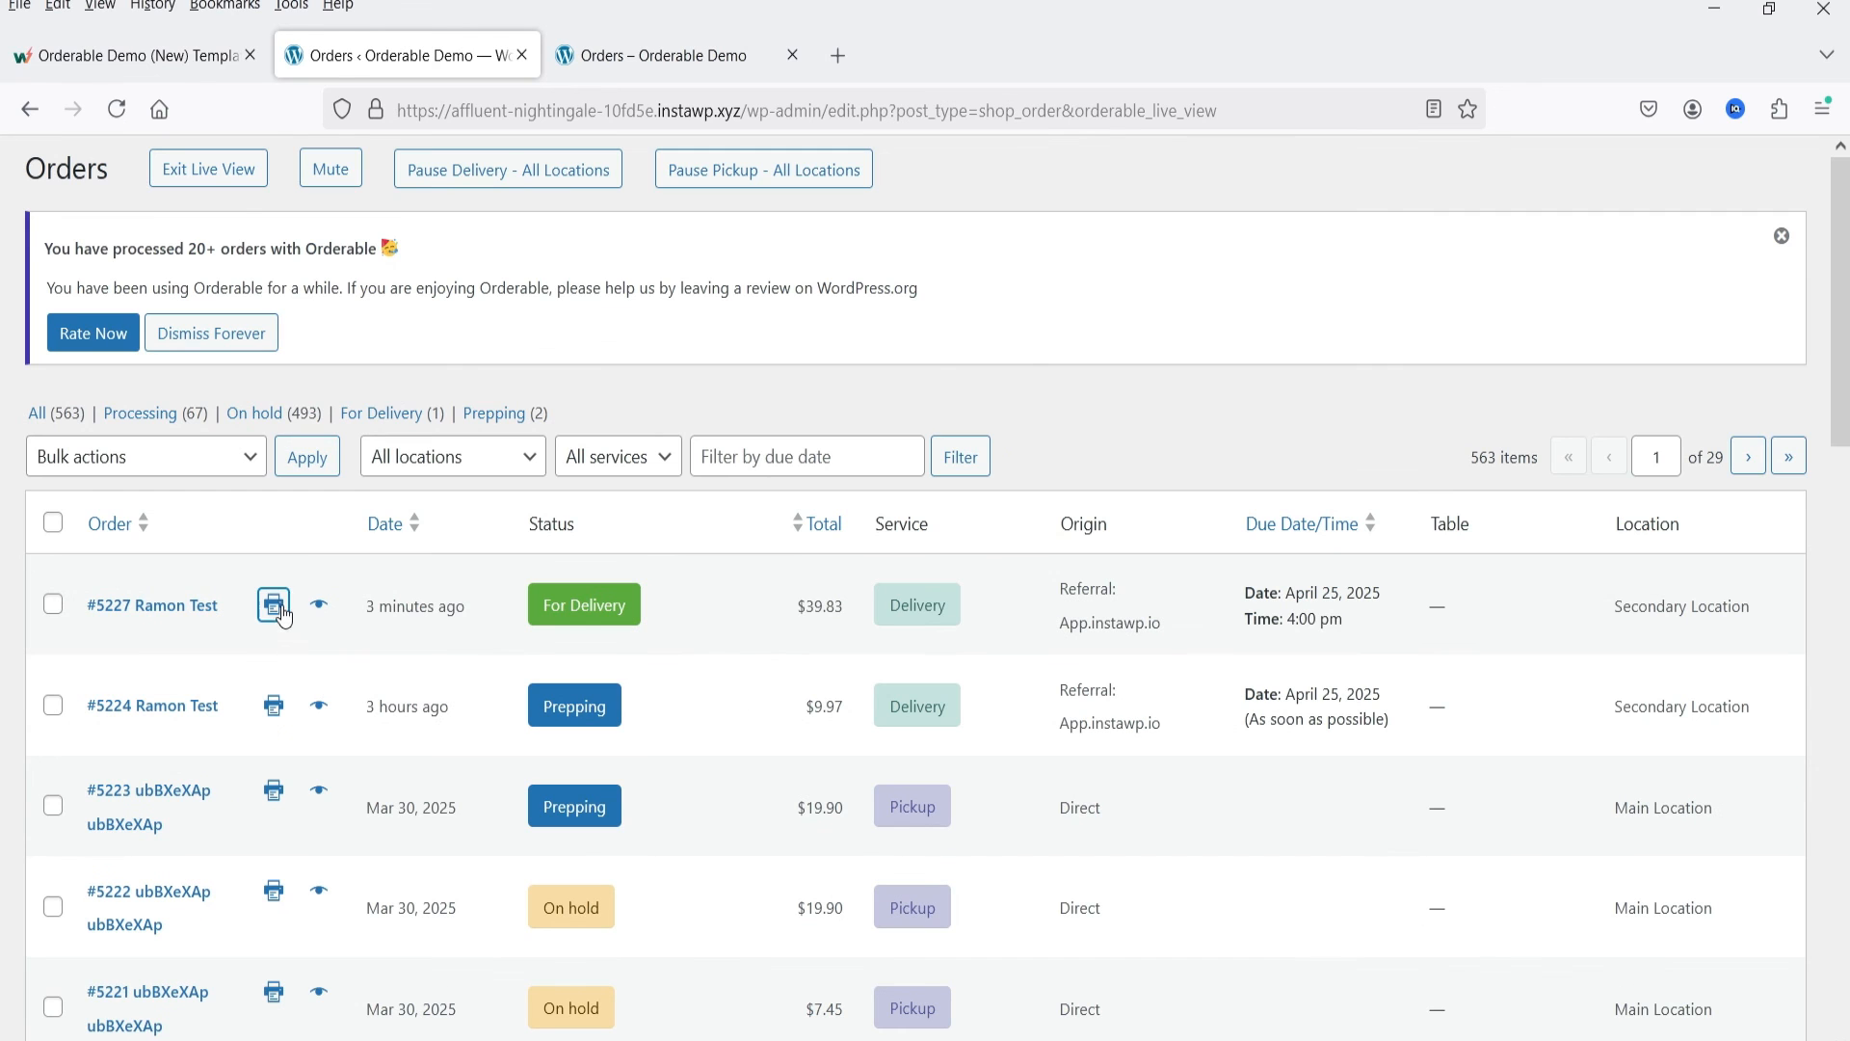
click(274, 605)
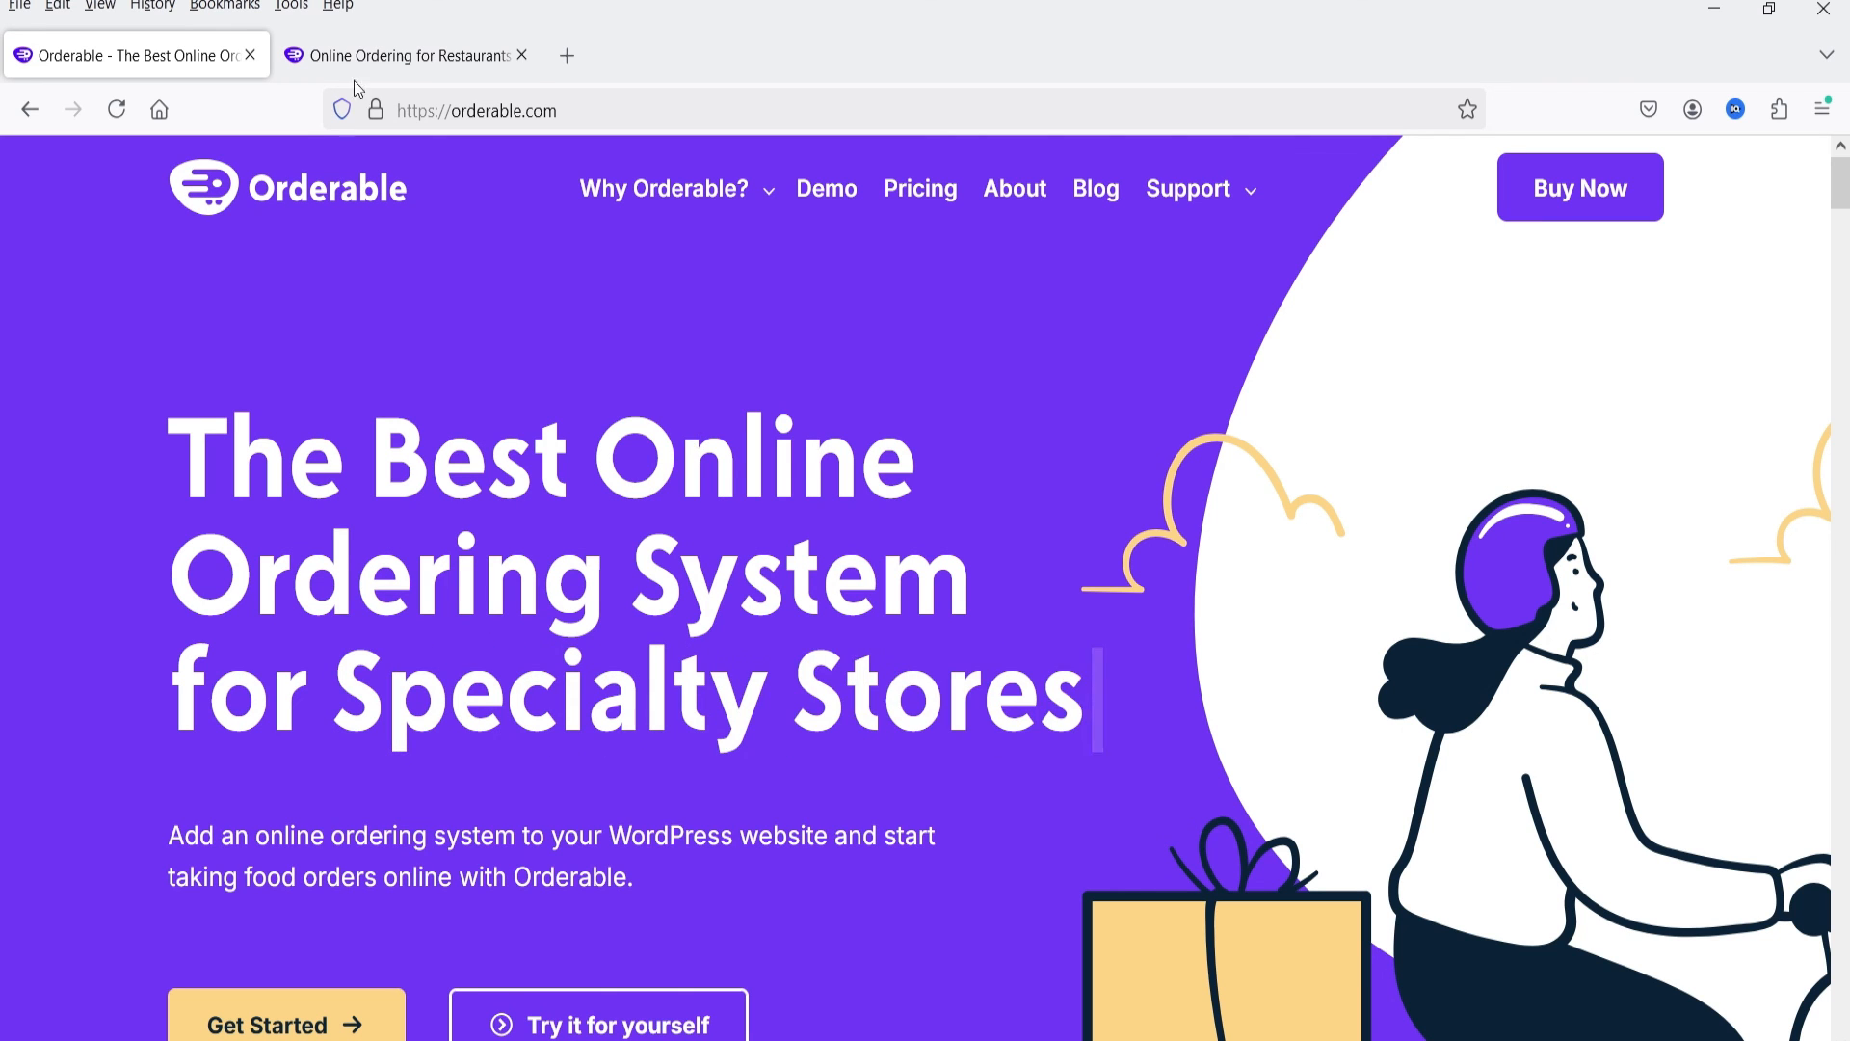
Step: Open the Orderable pricing page and compare the features of the Free and Pro plans
click(356, 55)
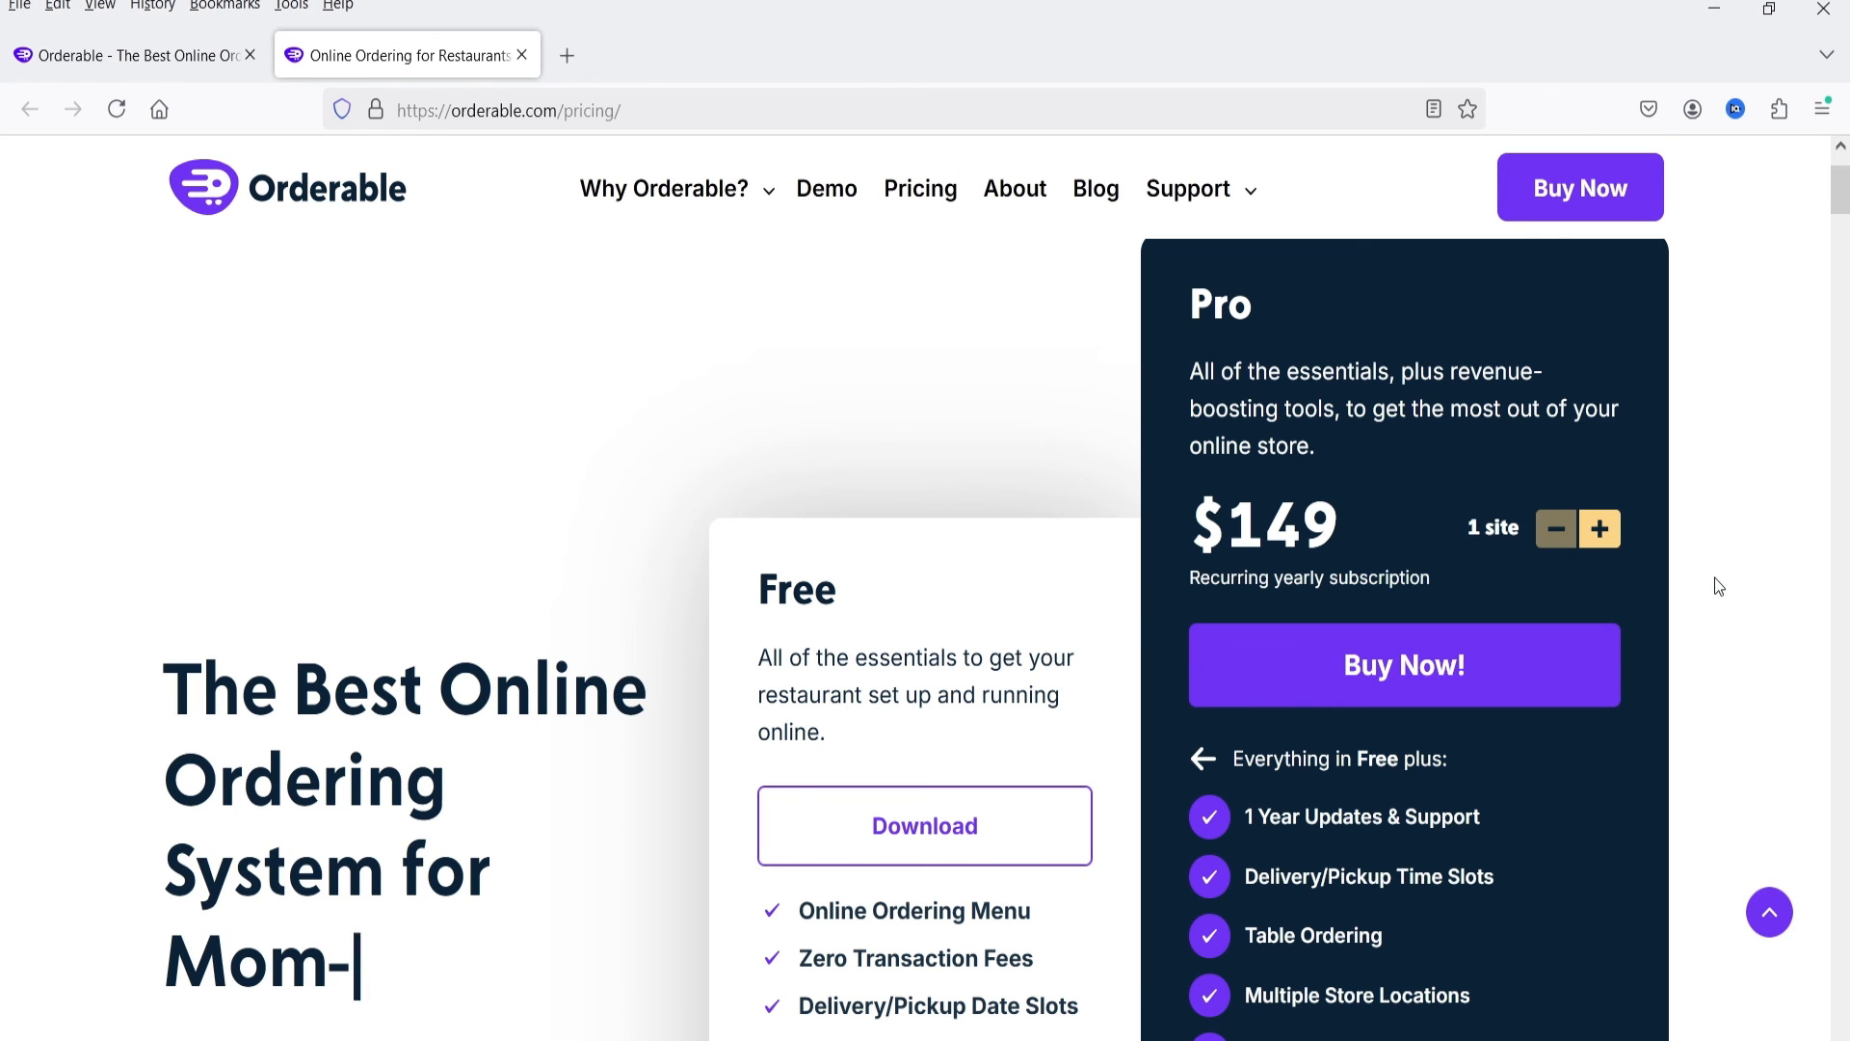
scroll(1598, 577, down, 5)
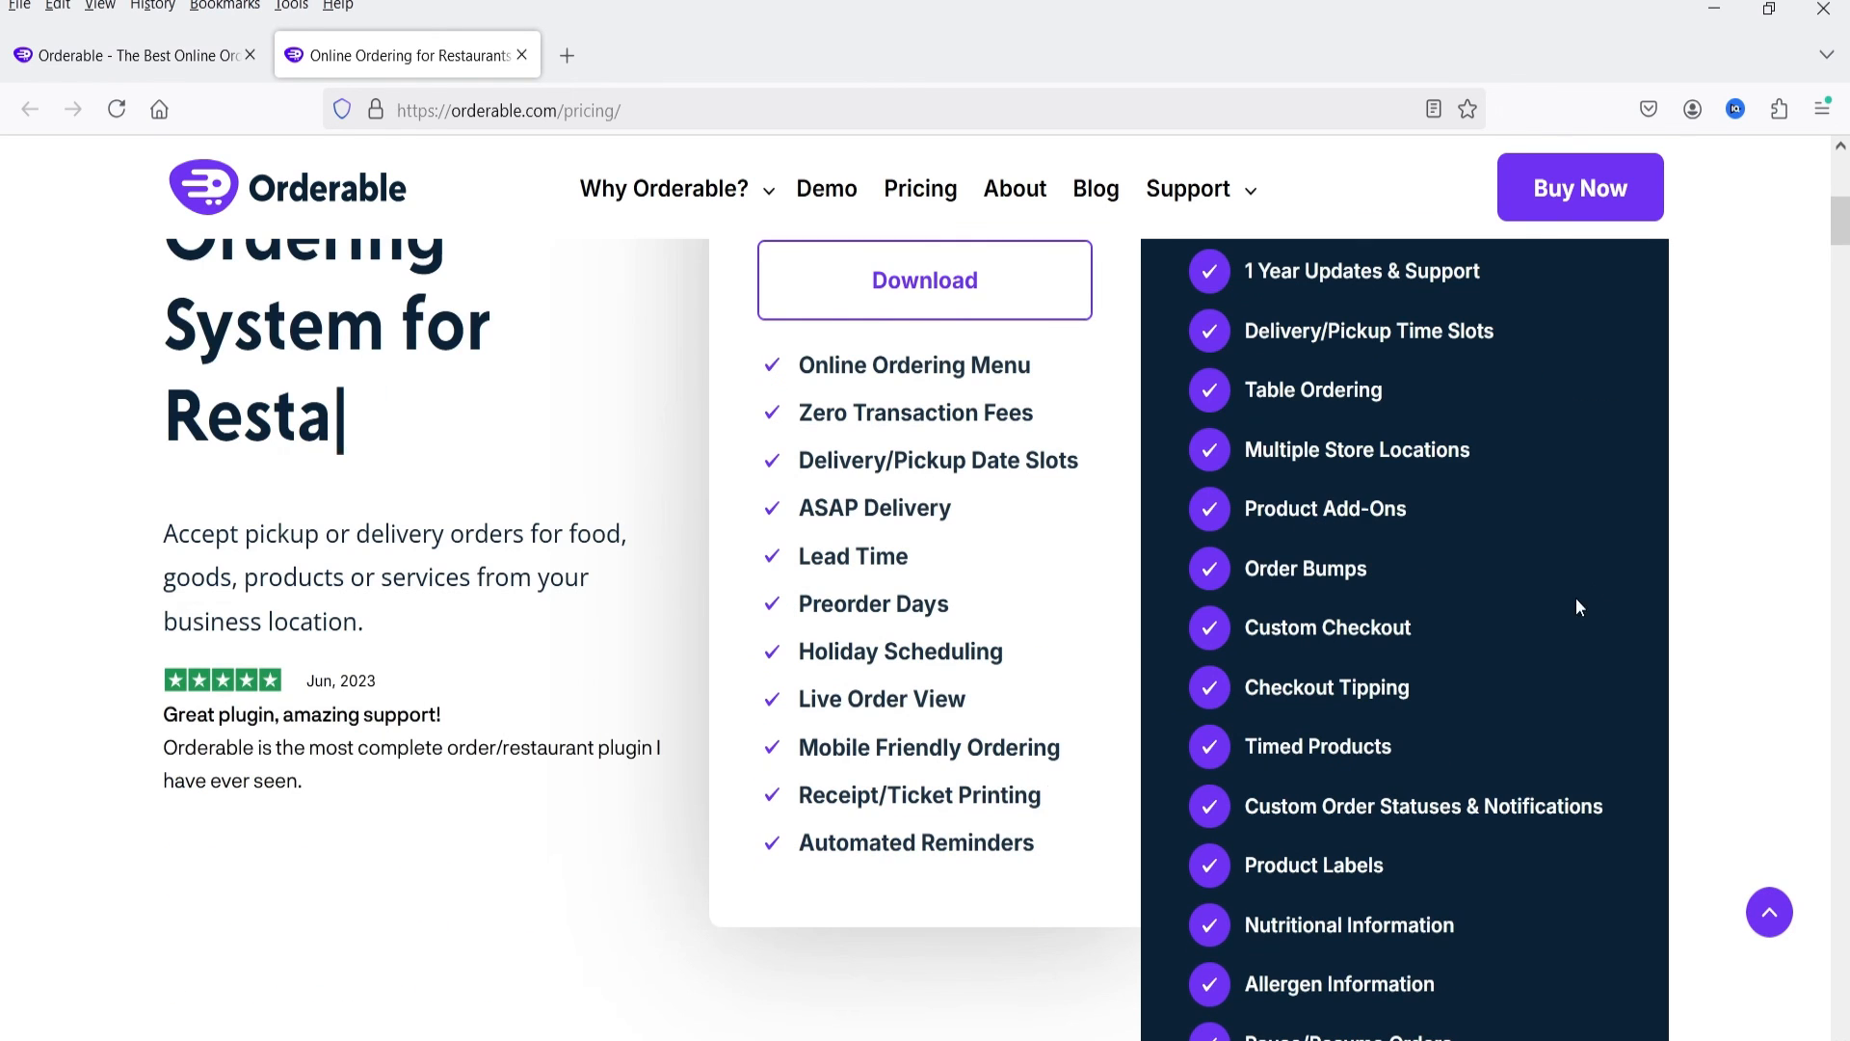
scroll(1448, 632, down, 4)
scroll(1350, 655, up, 9)
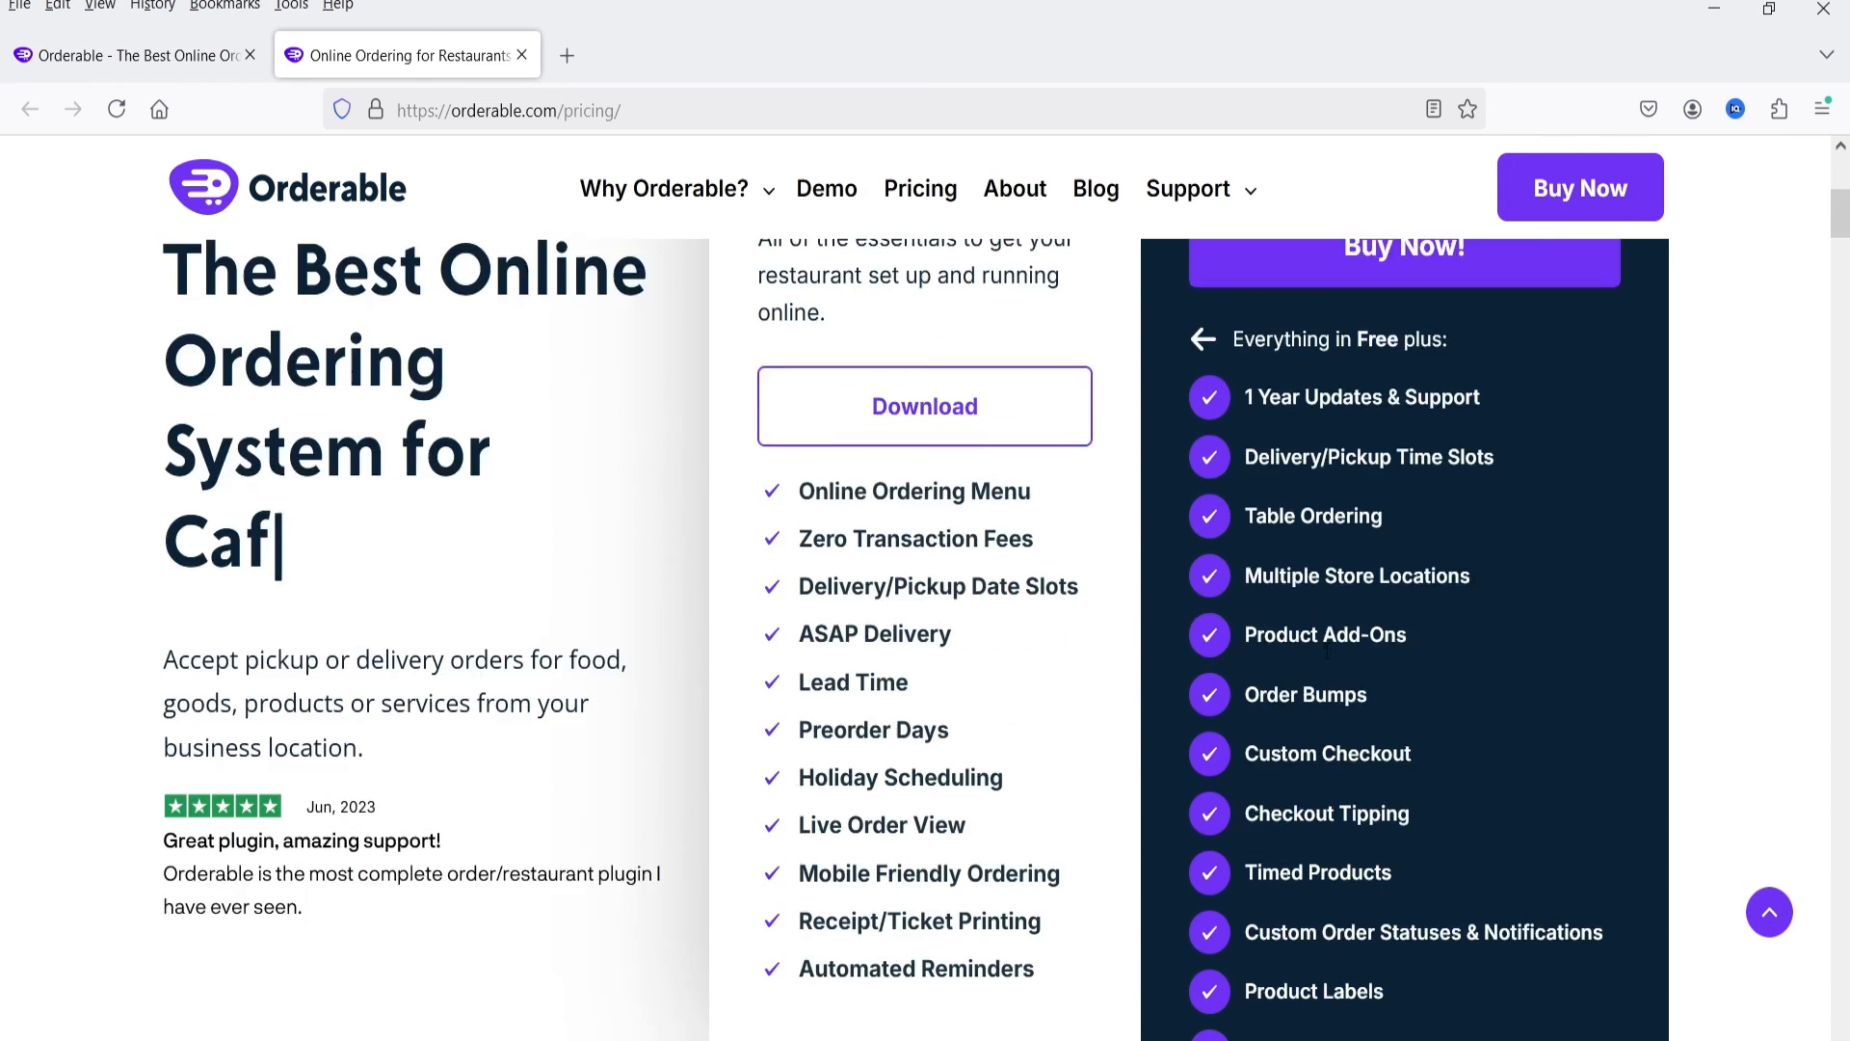